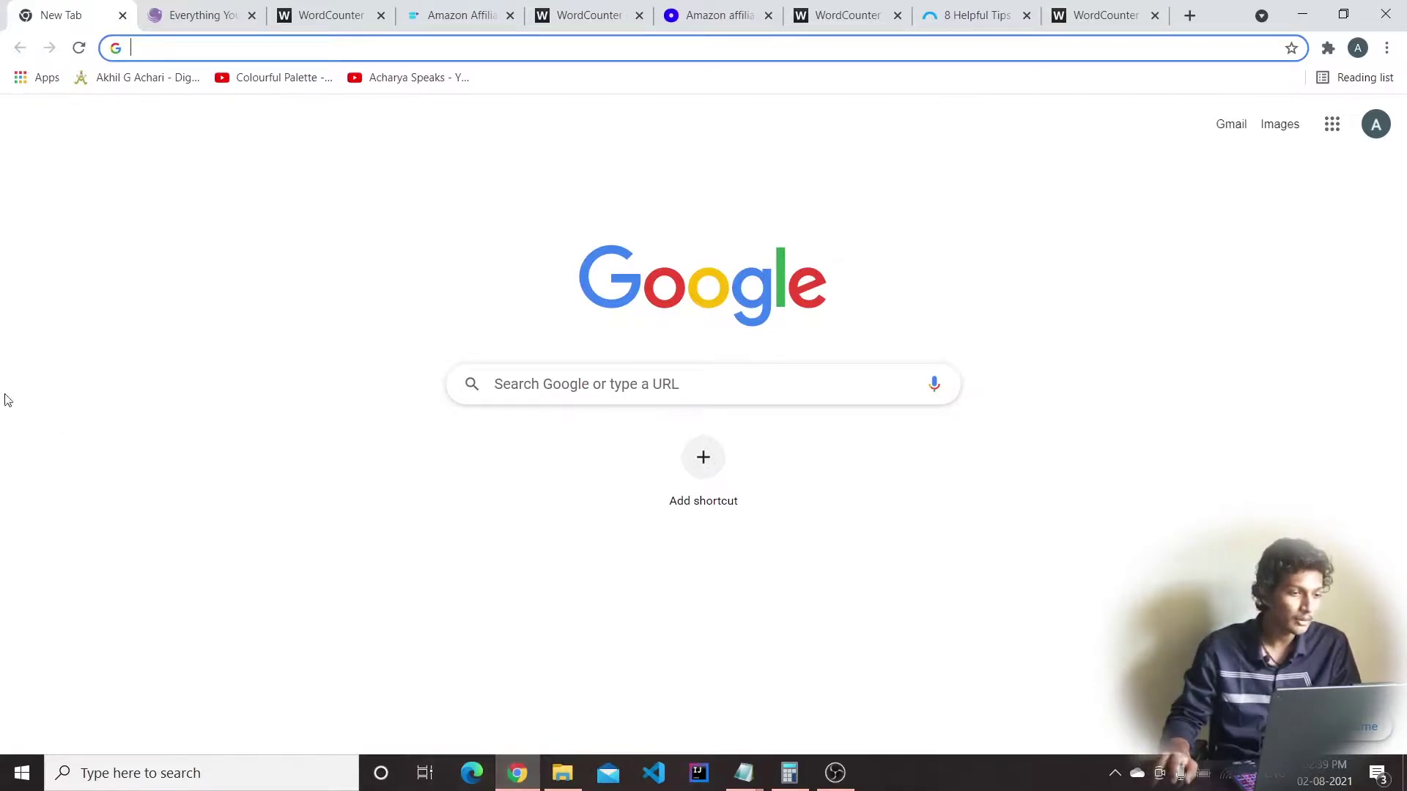
Open the WordPress admin login page at roughthings.com/wp-admin/
left_click(180, 51)
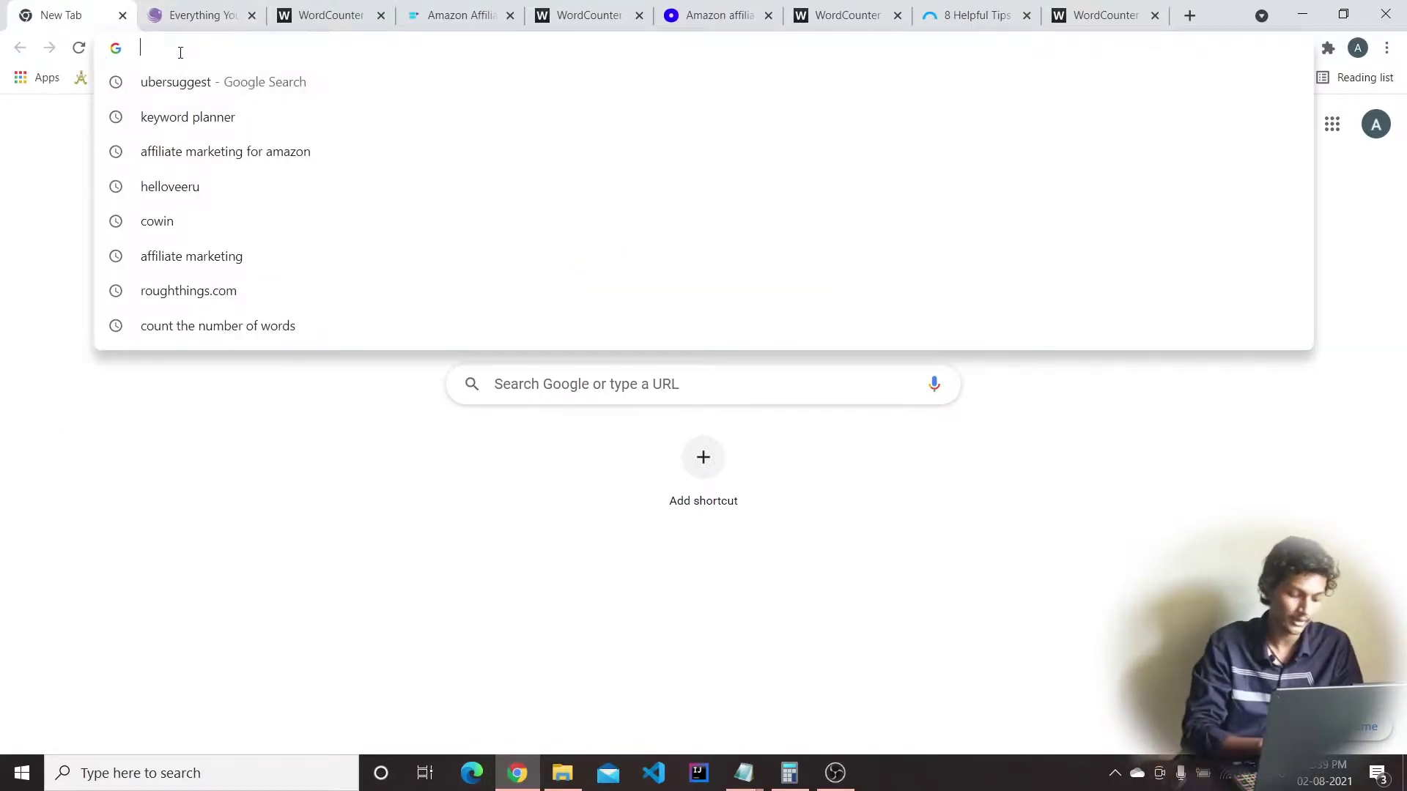
type("roughthings.com")
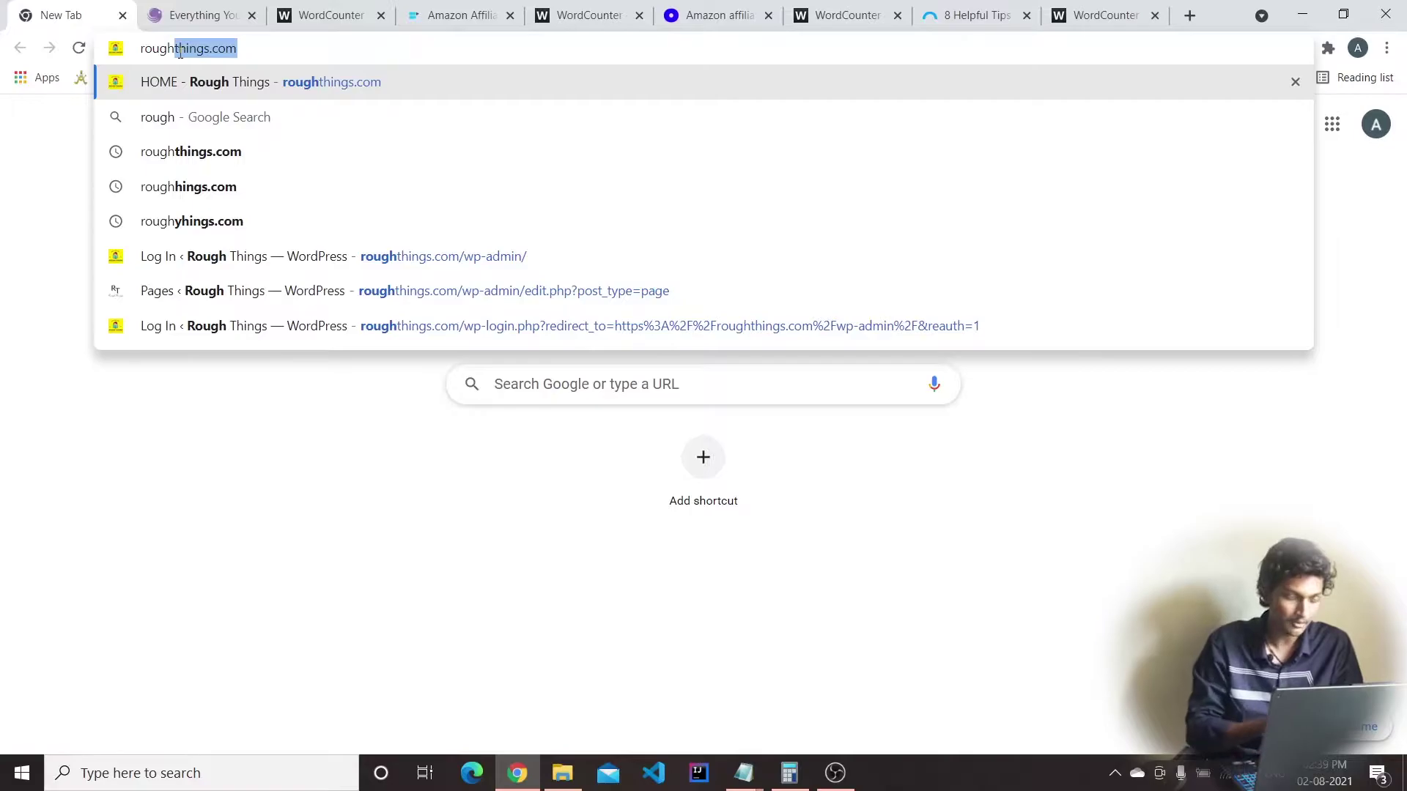
key("Right")
type("/wp")
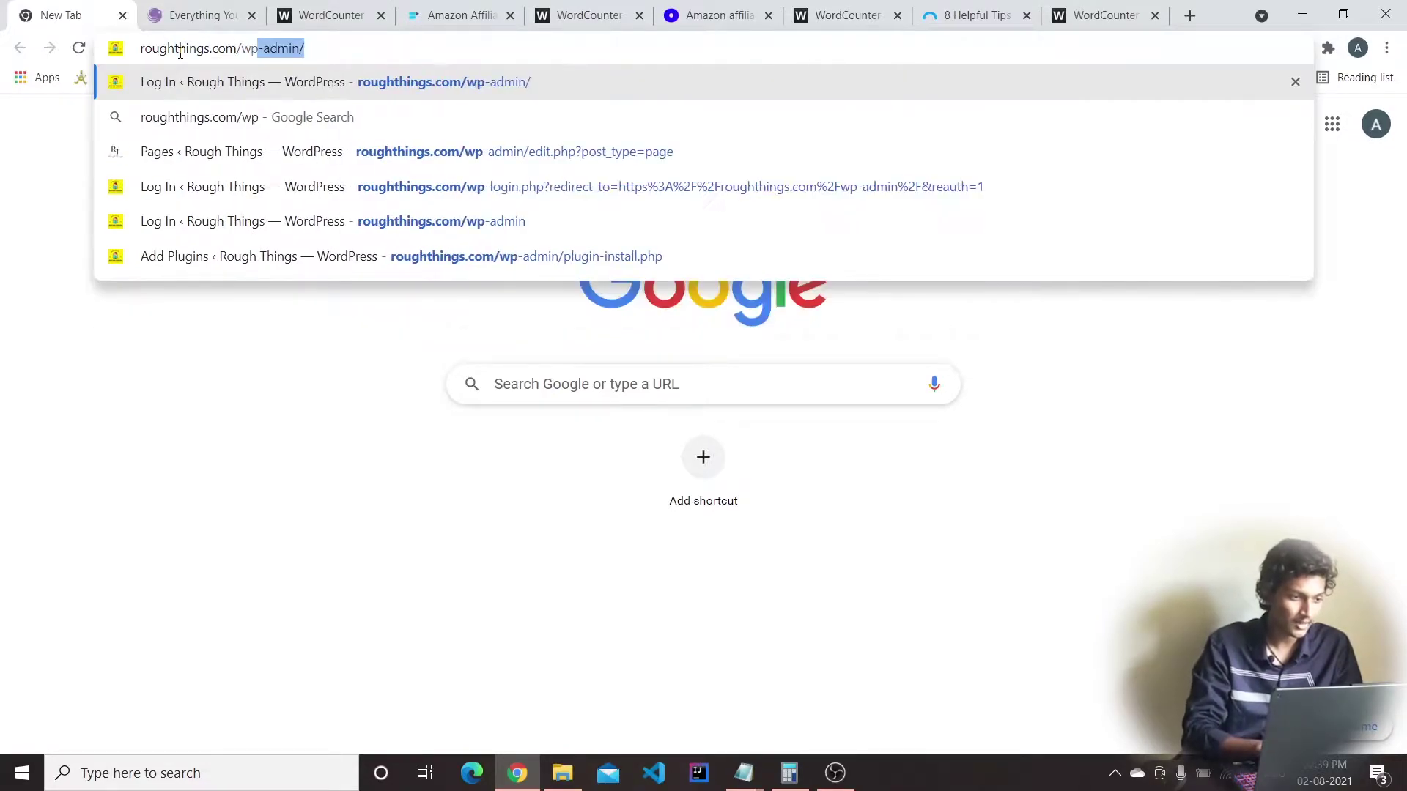
key("Right")
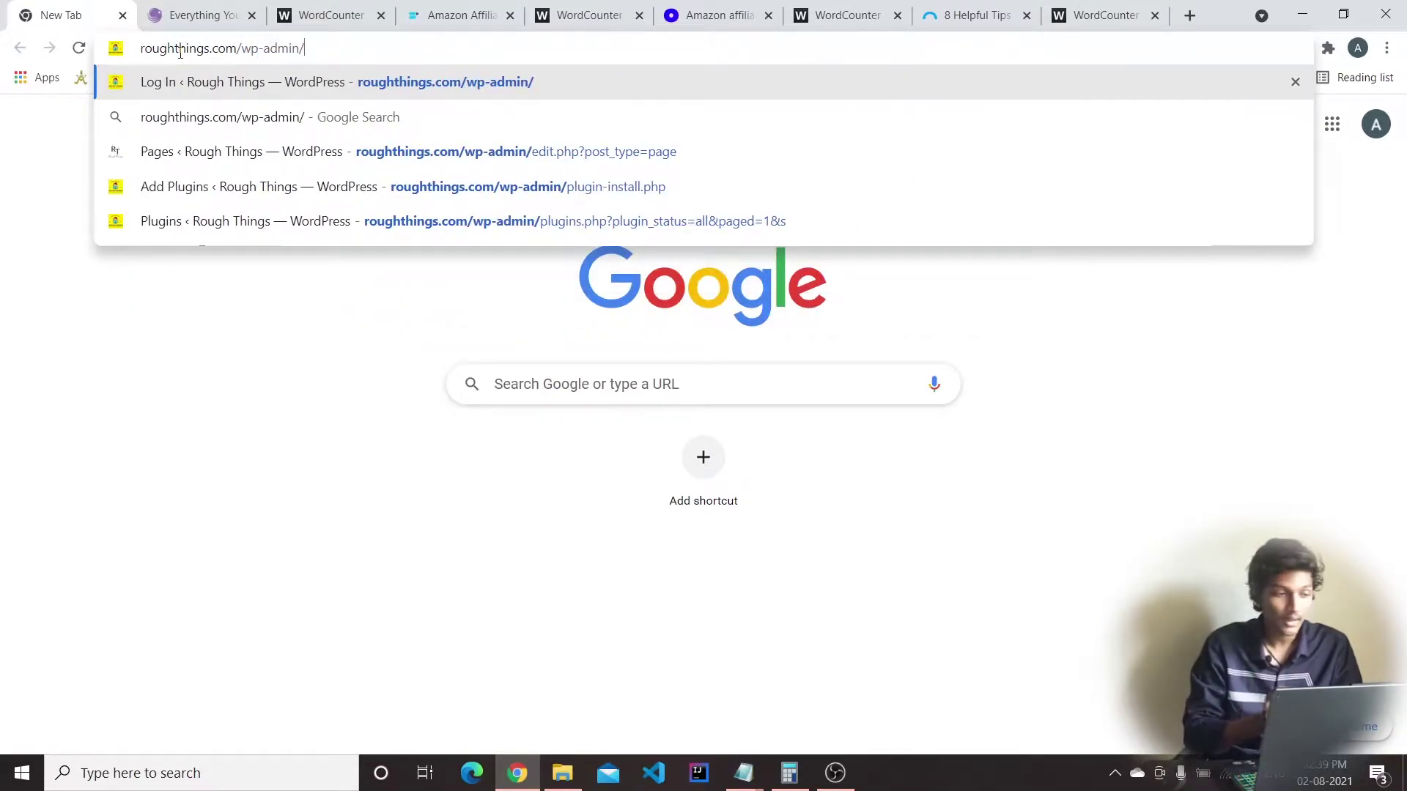
key("Return")
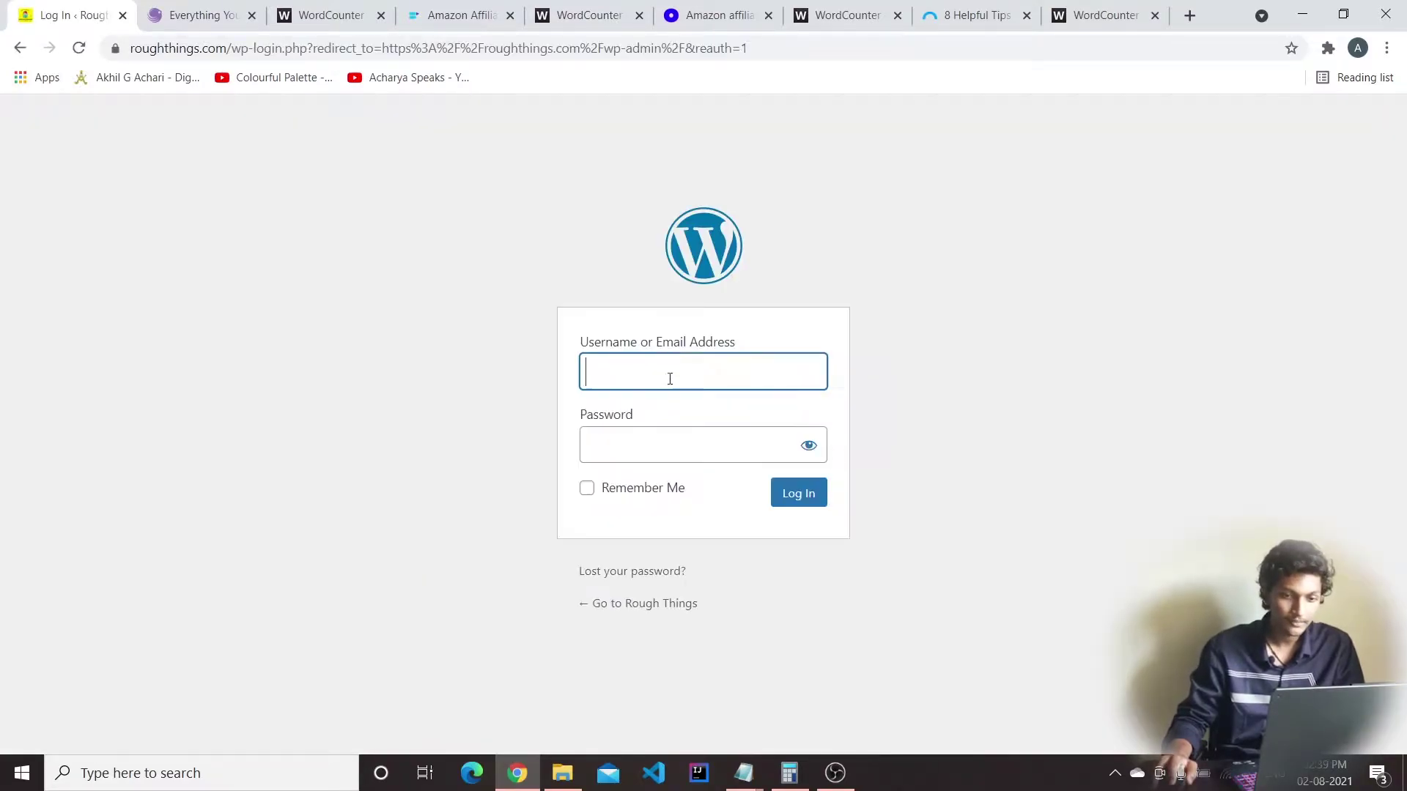
Log in to WordPress with the saved username and the account password, choosing Remember Me
left_click(669, 377)
left_click(638, 446)
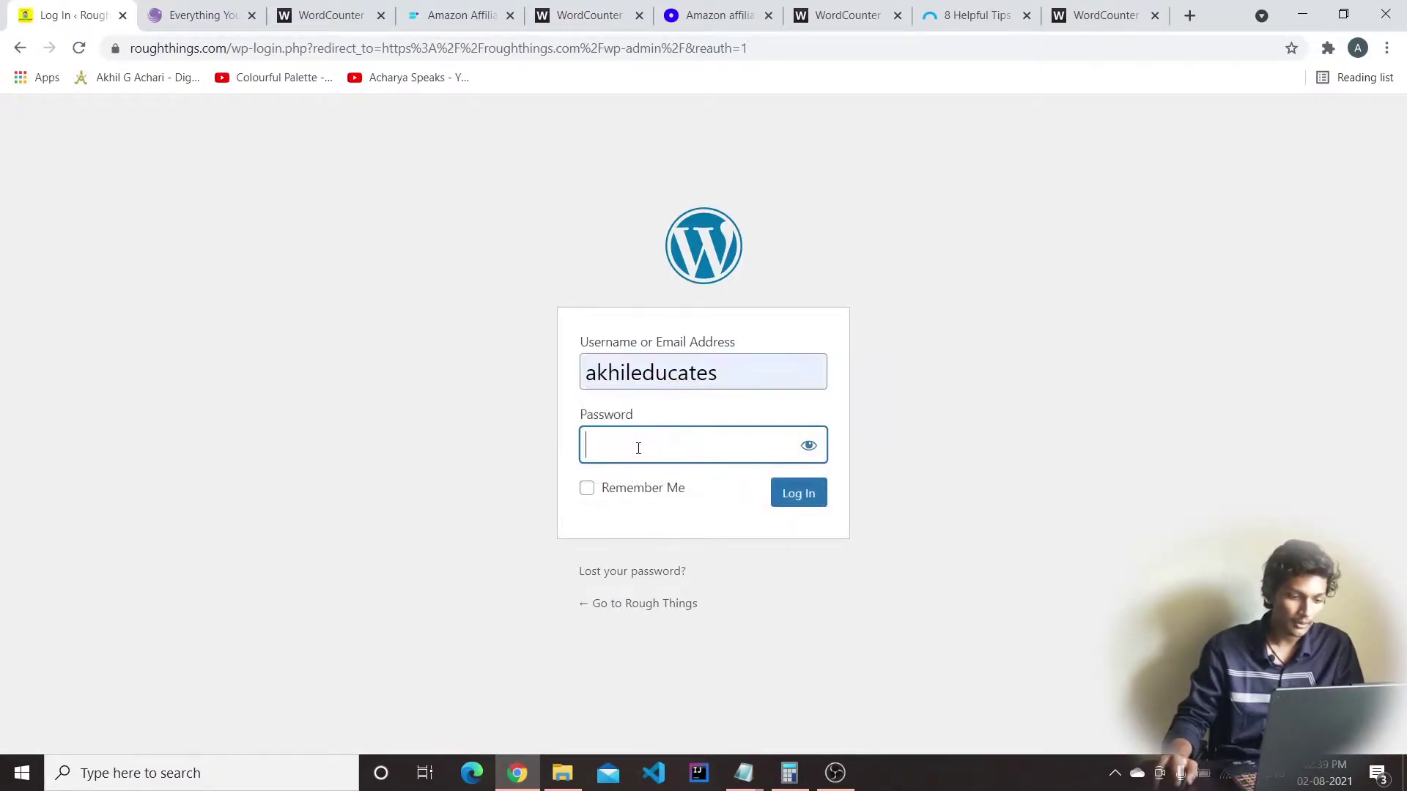
type("*****")
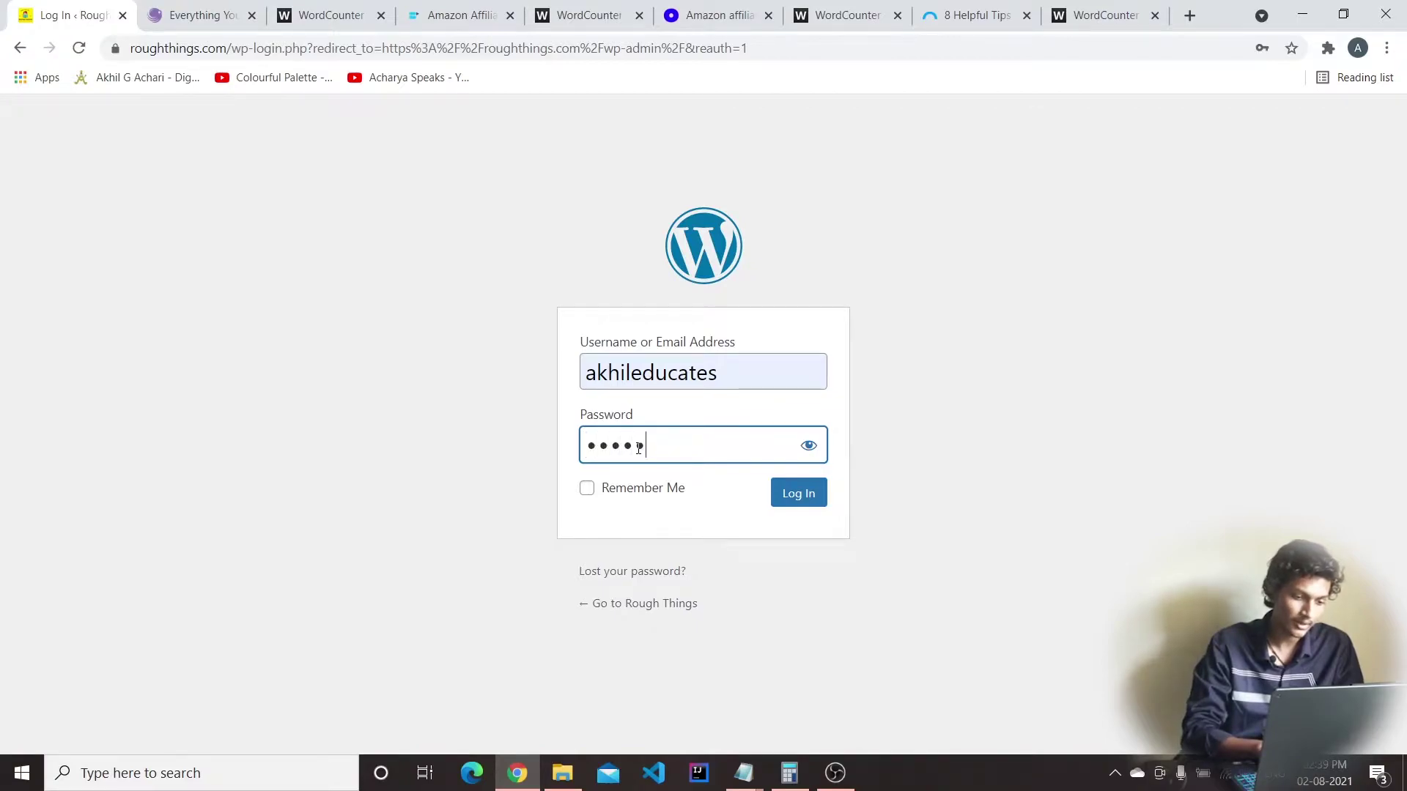
type("******")
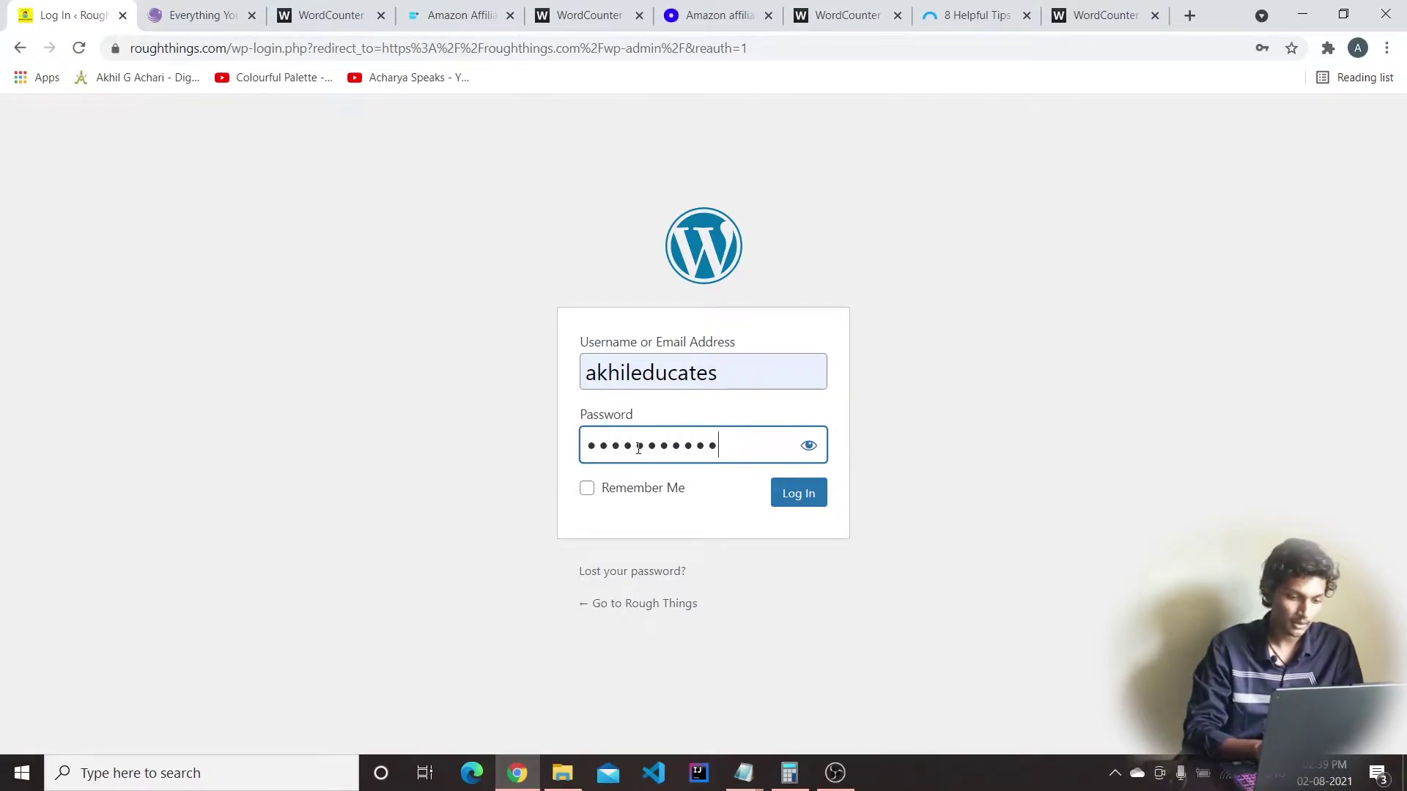
left_click(614, 488)
left_click(801, 496)
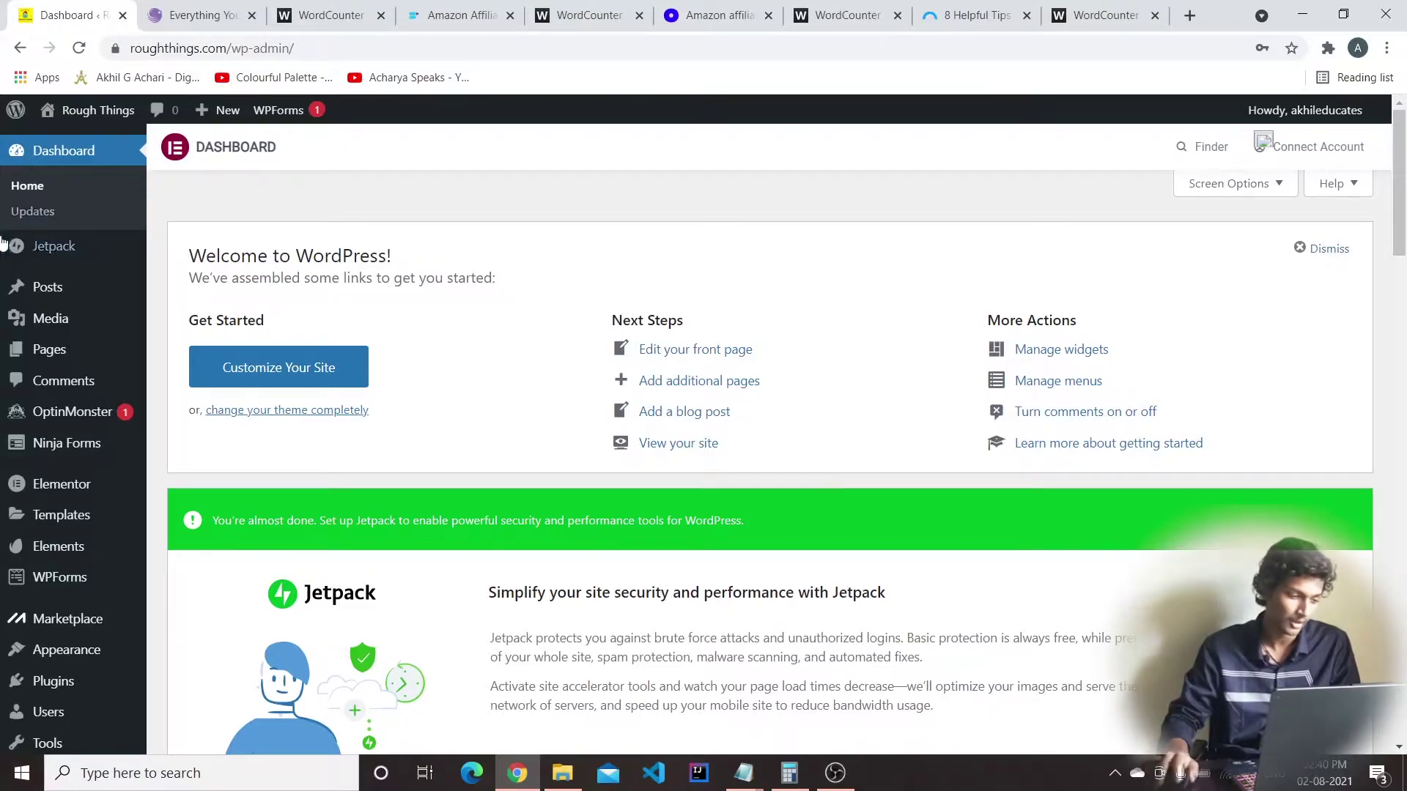
Search the new plugins for "yoast seo" and install and activate Yoast SEO
mouse_move(51, 709)
mouse_move(49, 681)
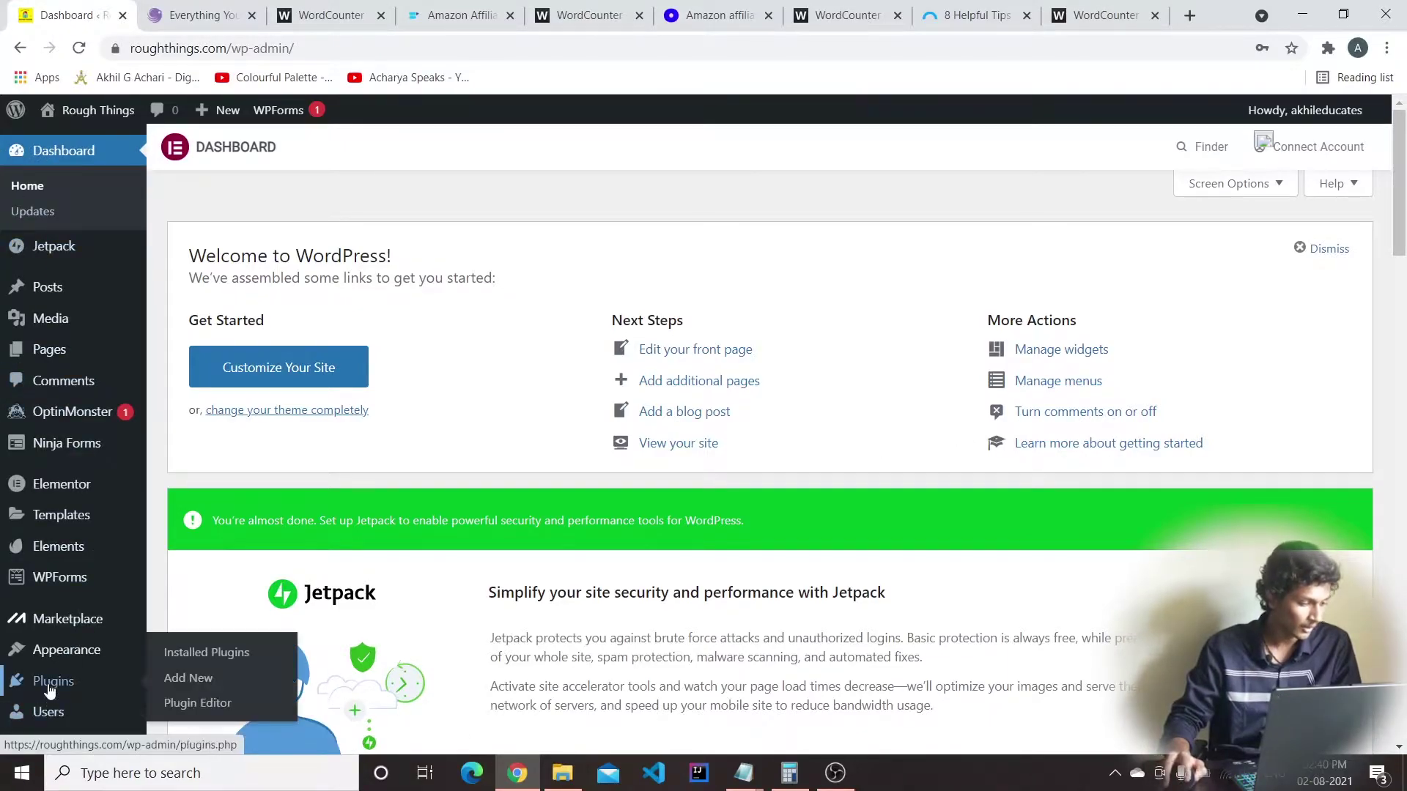
left_click(178, 692)
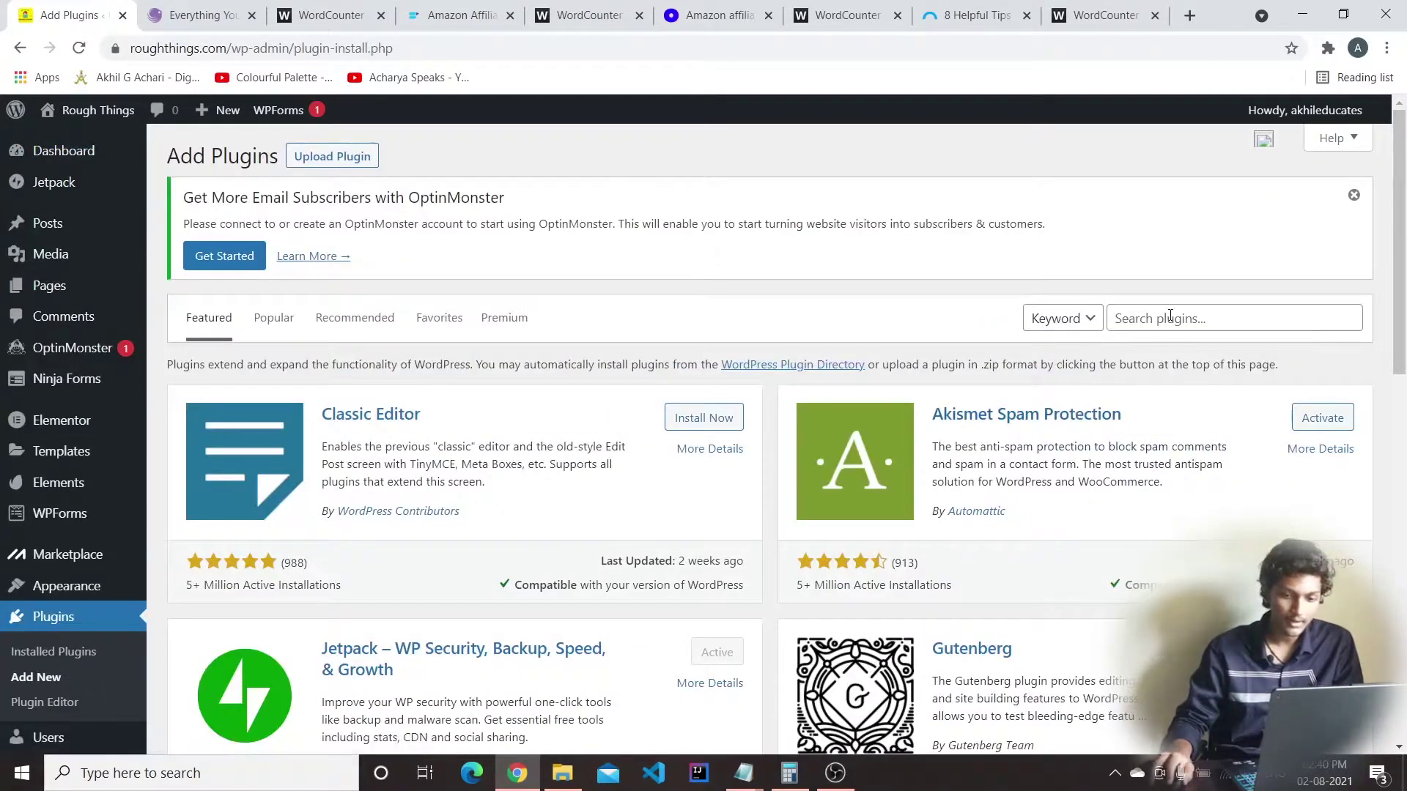
left_click(1170, 317)
type("yoast ")
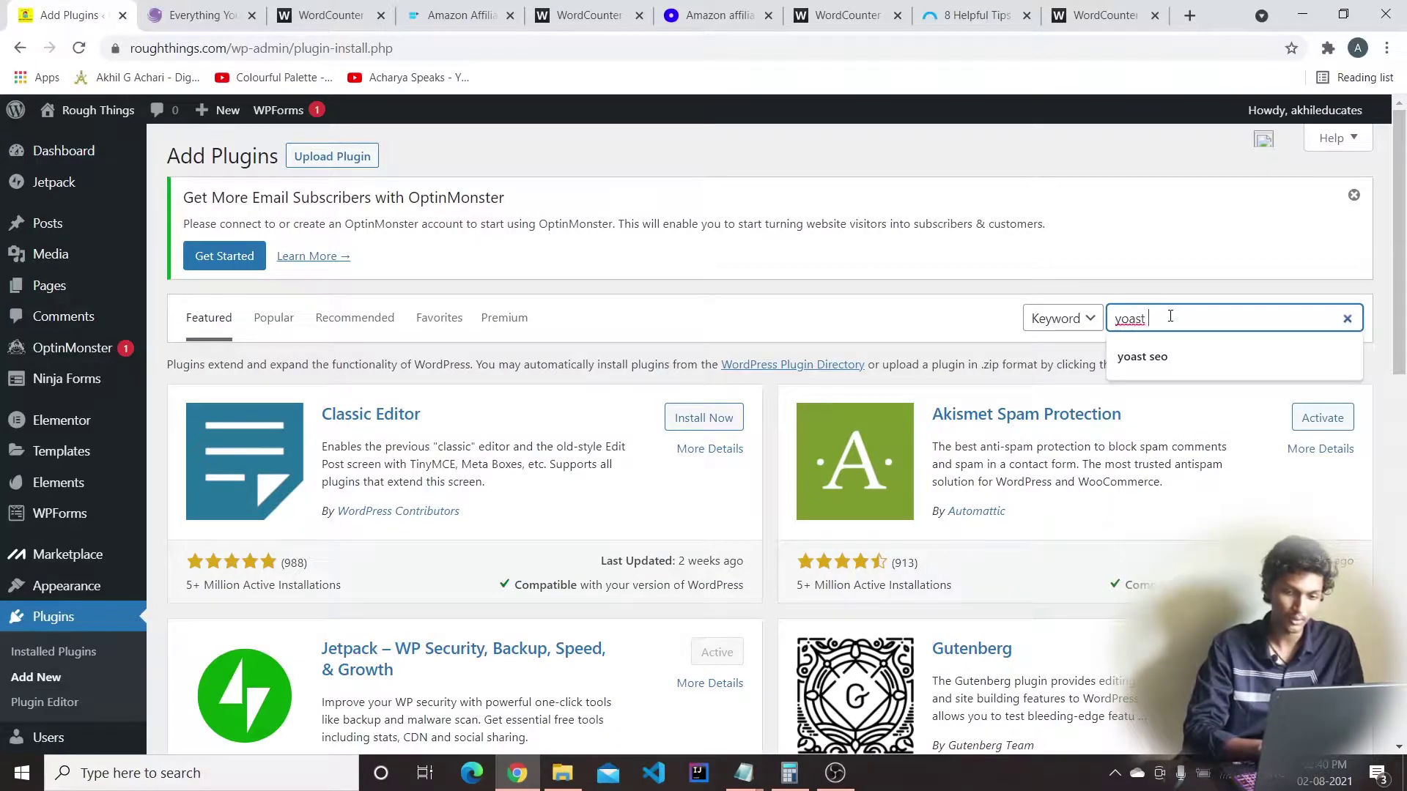
type("seo")
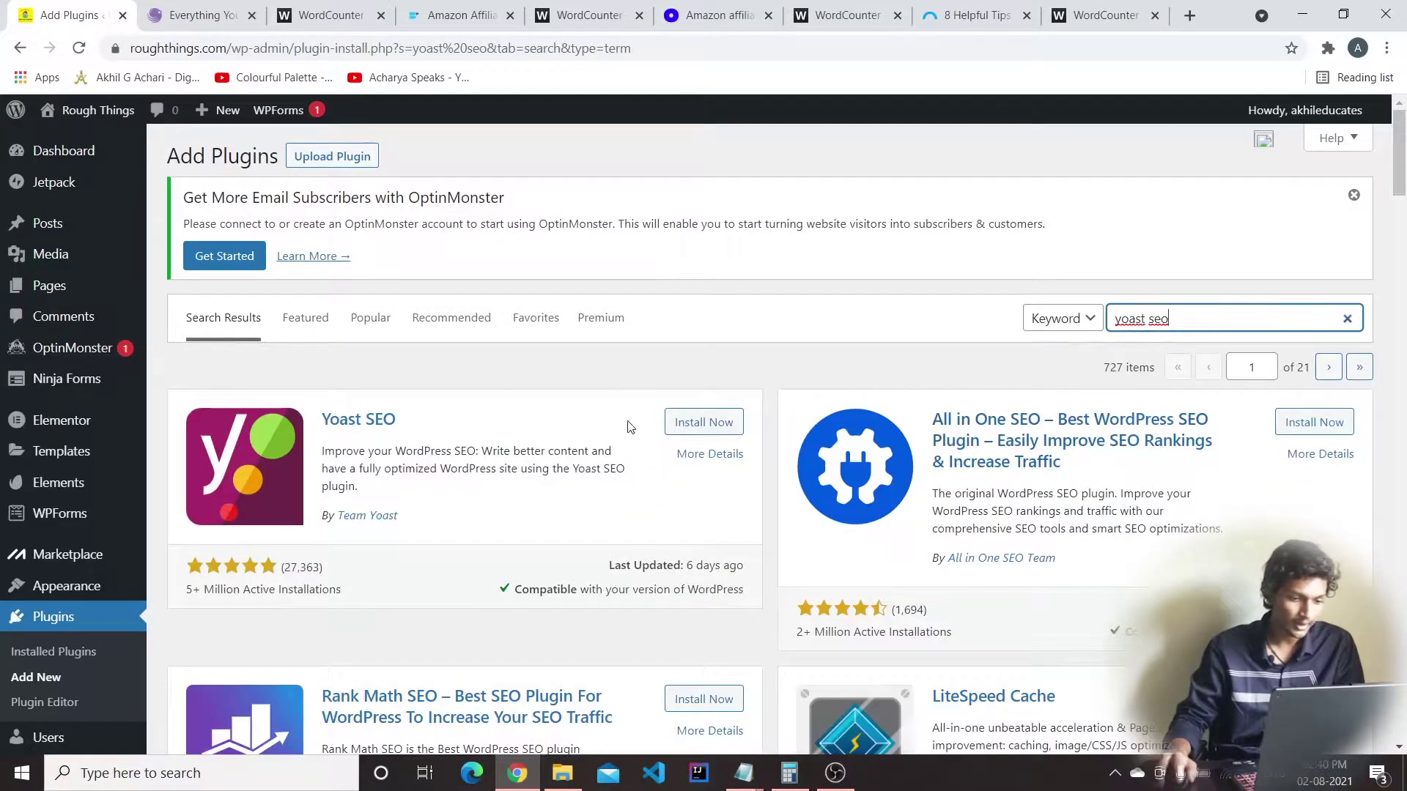
left_click(681, 429)
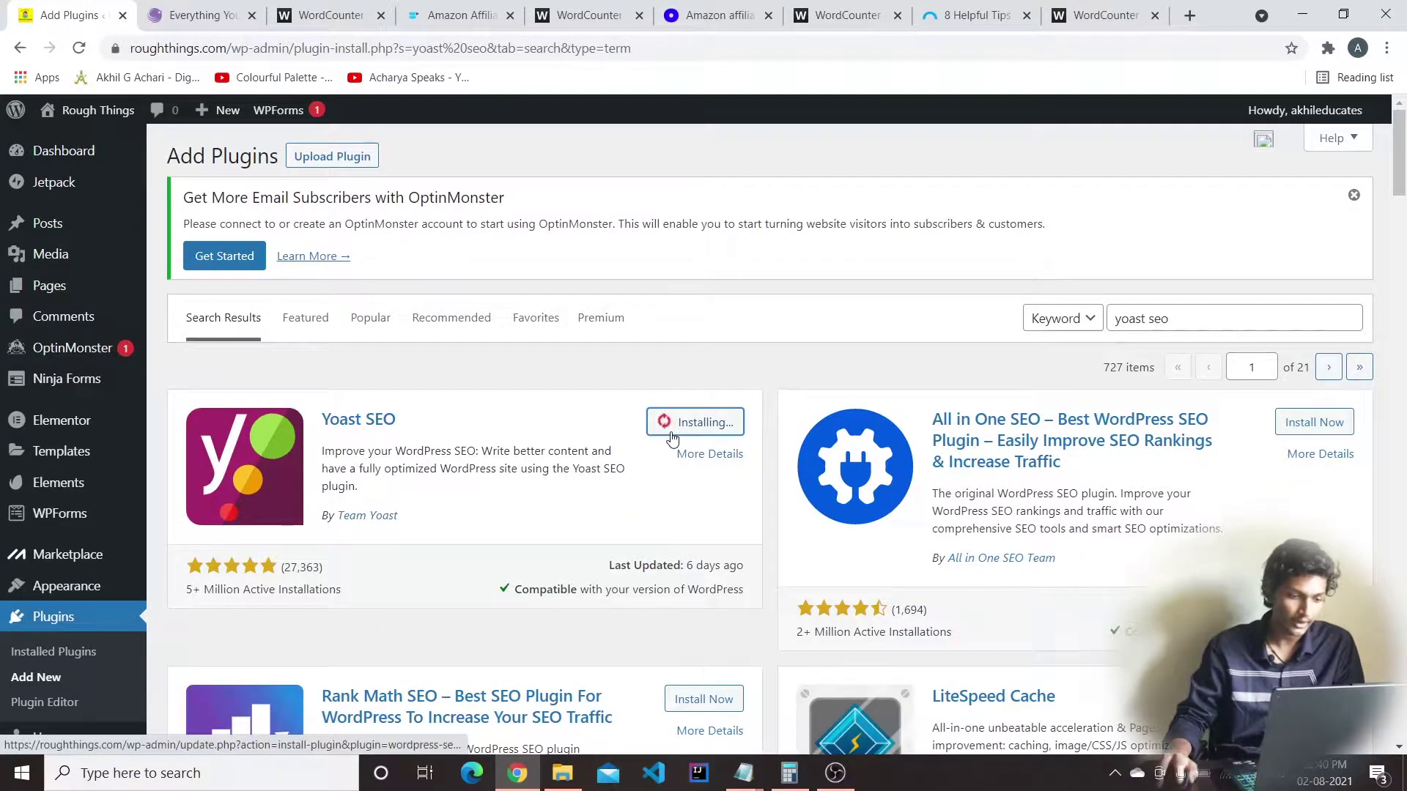
left_click(708, 431)
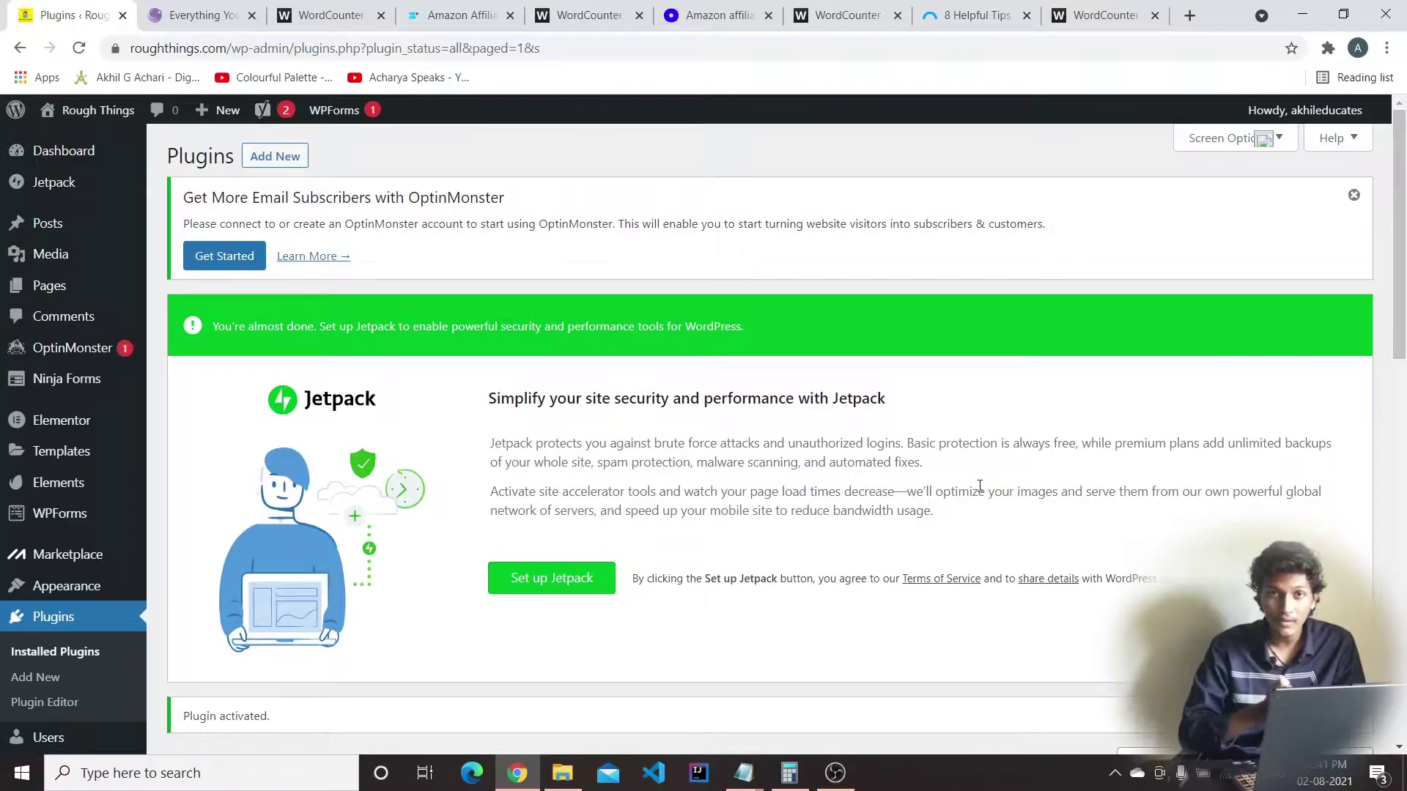
Search Google for "keyword planner" in a new tab and open Google Ads Keyword Planner from its product page
left_click(1188, 16)
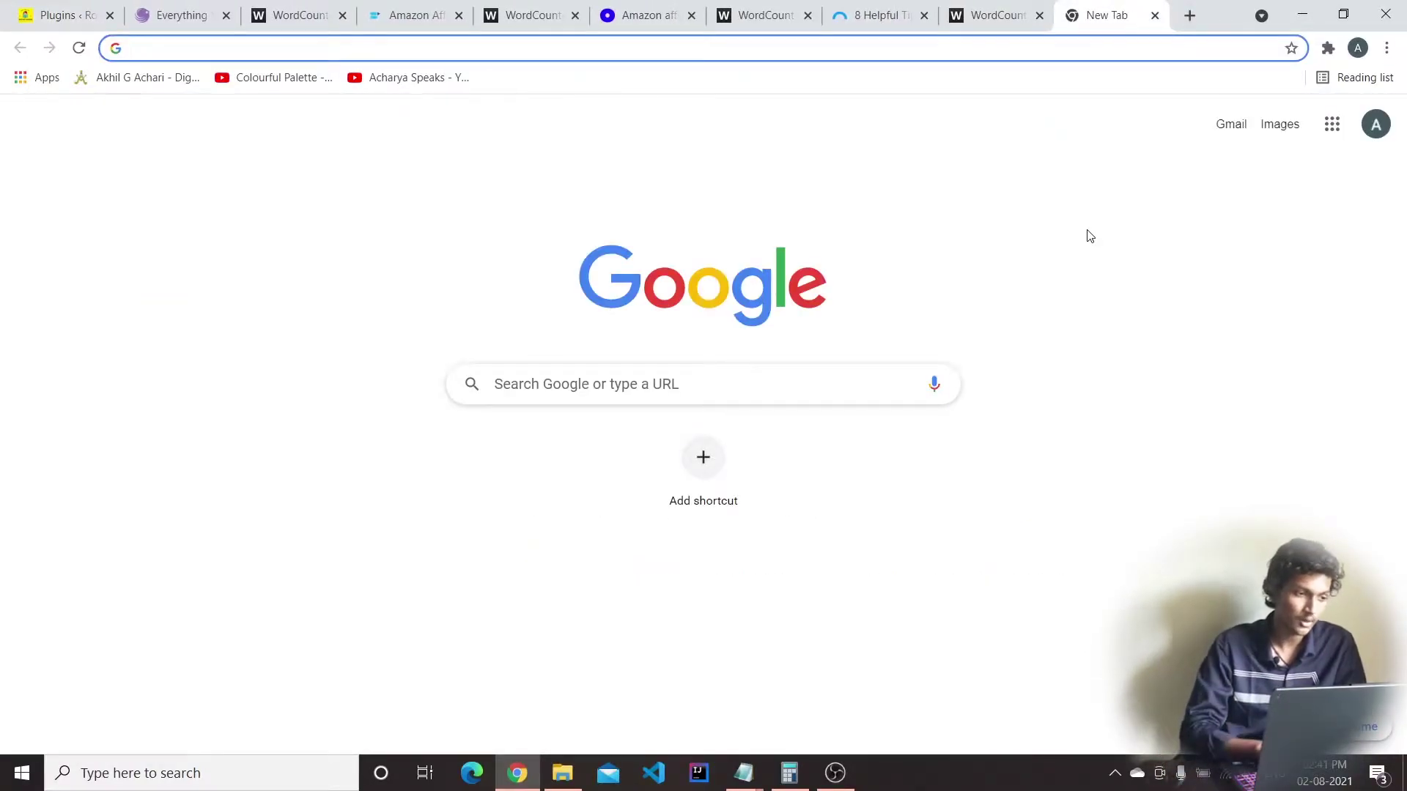
type("keyword planner")
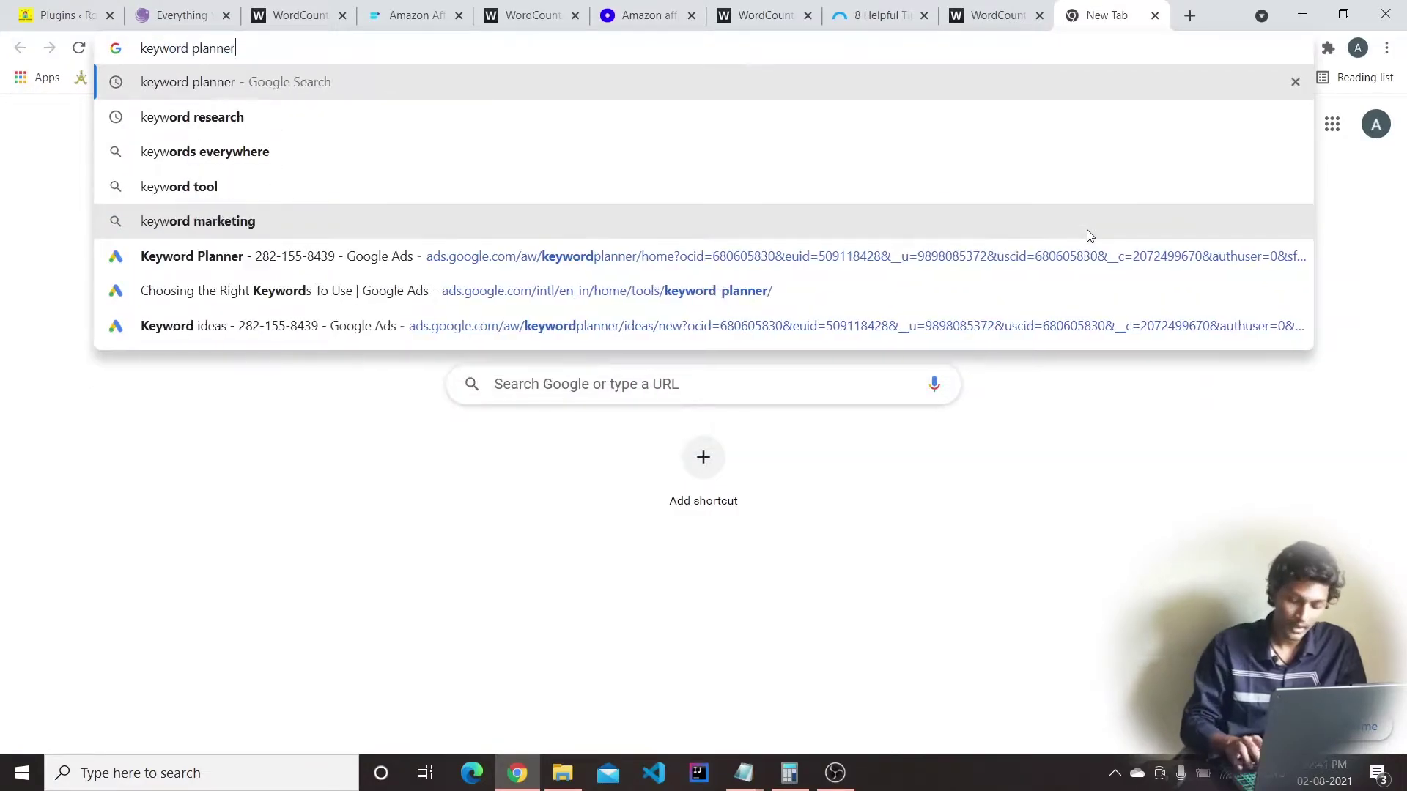
key("Return")
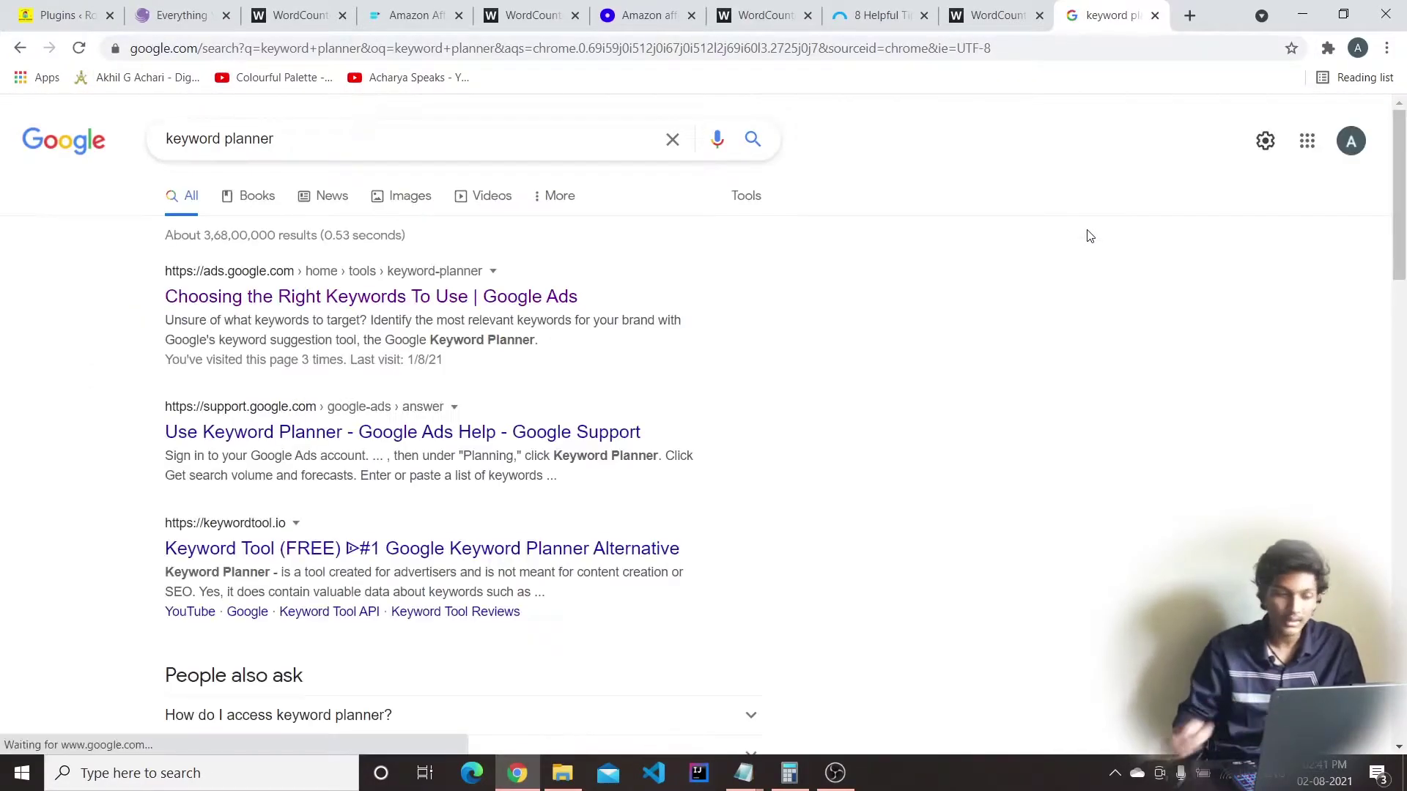
left_click(350, 287)
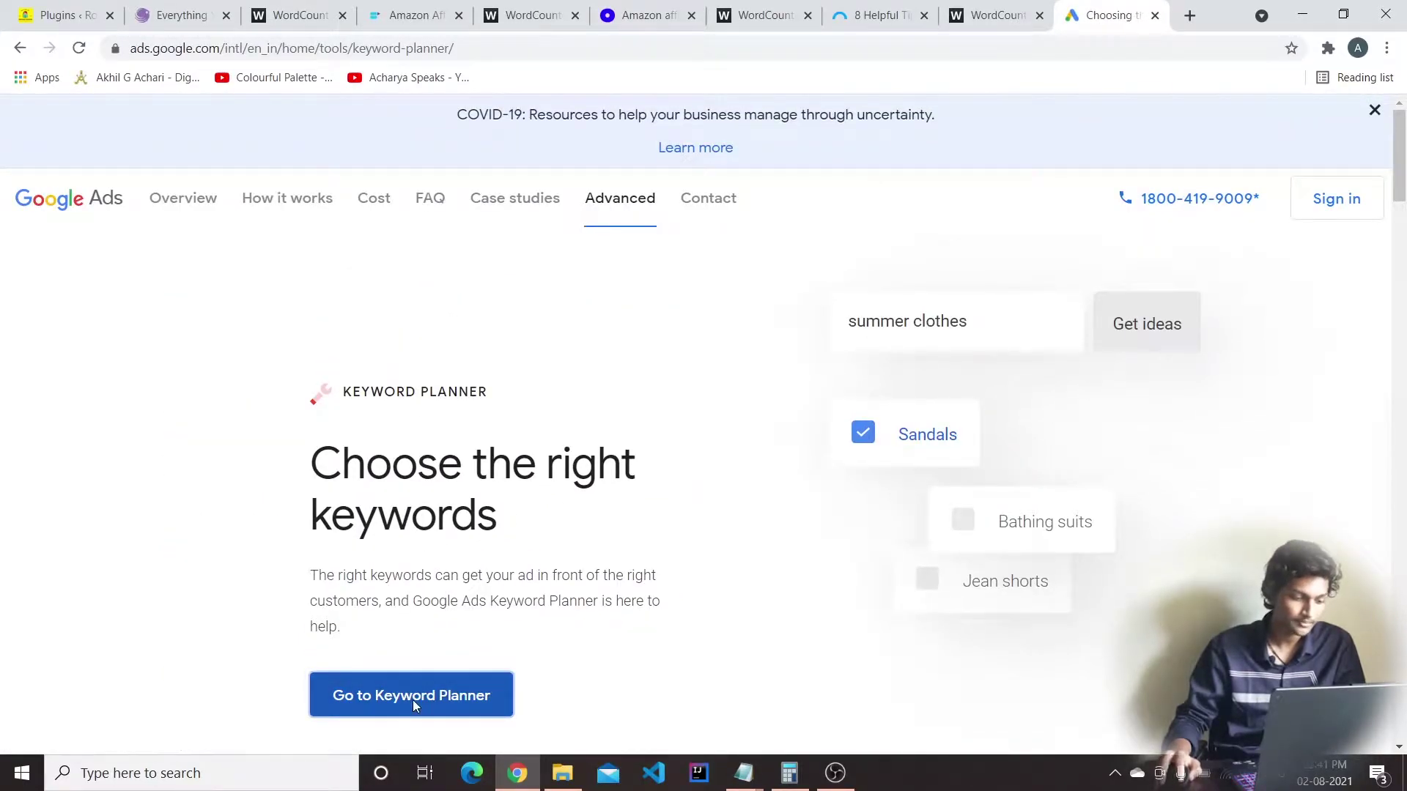
left_click(412, 700)
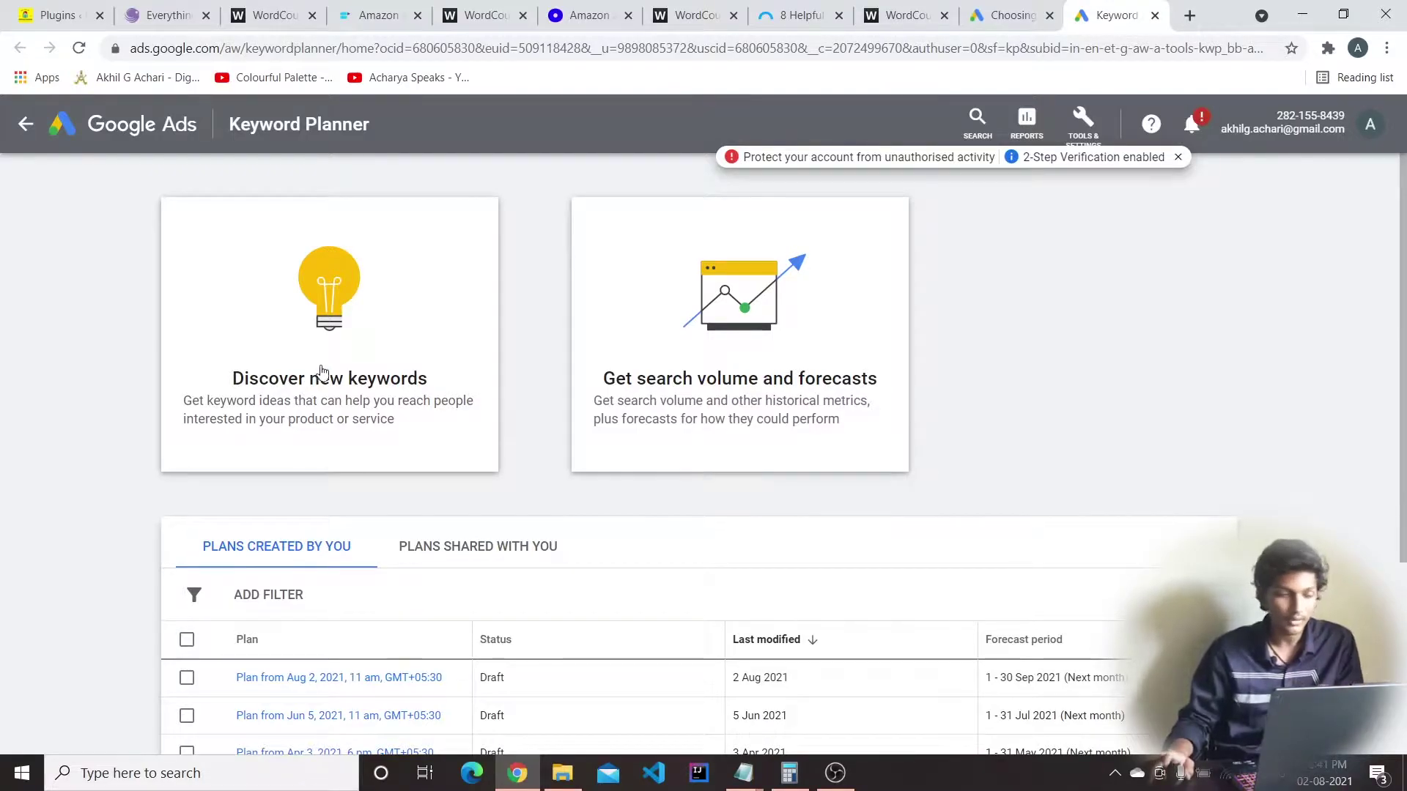
Discover new keywords for "affiliate marketing", keeping English and India as language and location
left_click(334, 385)
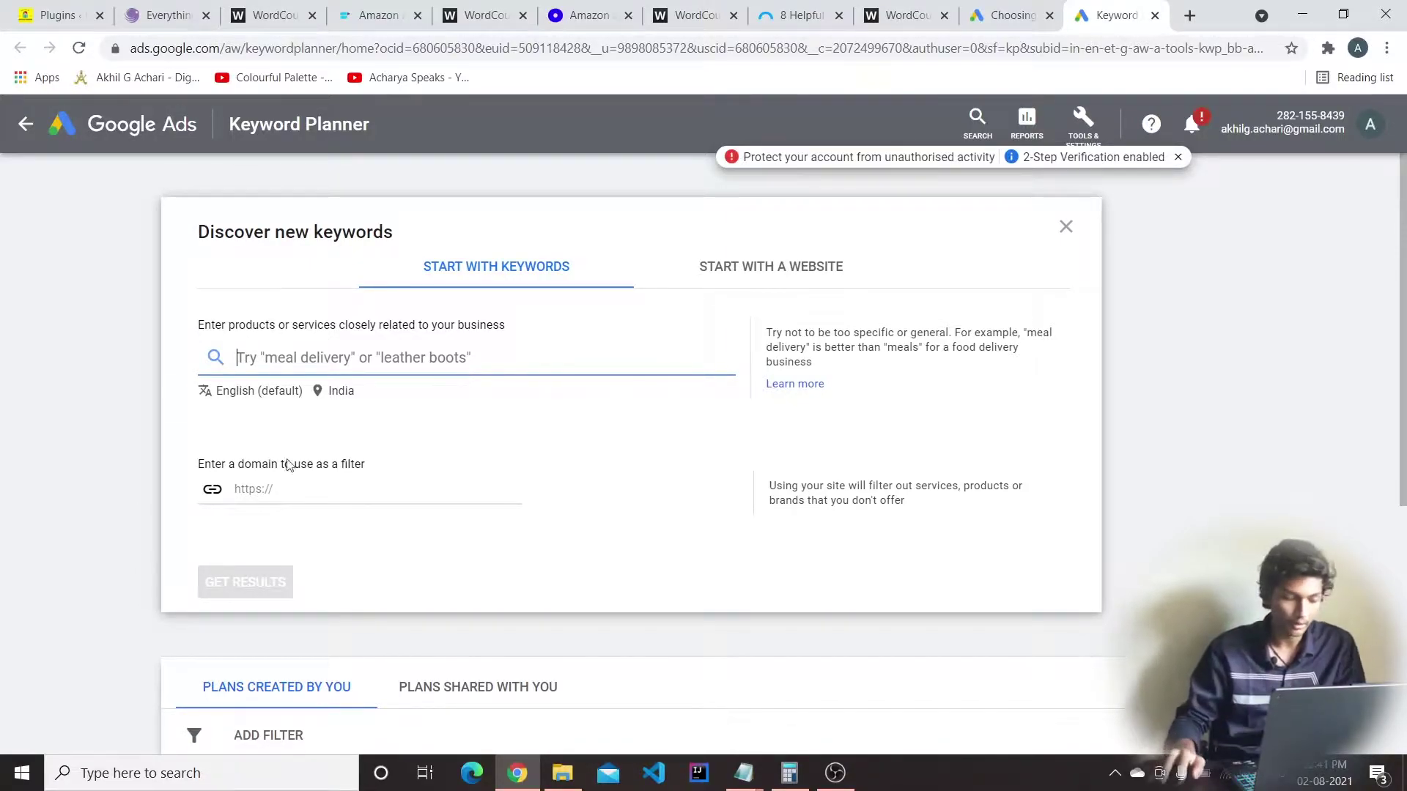
type("affili")
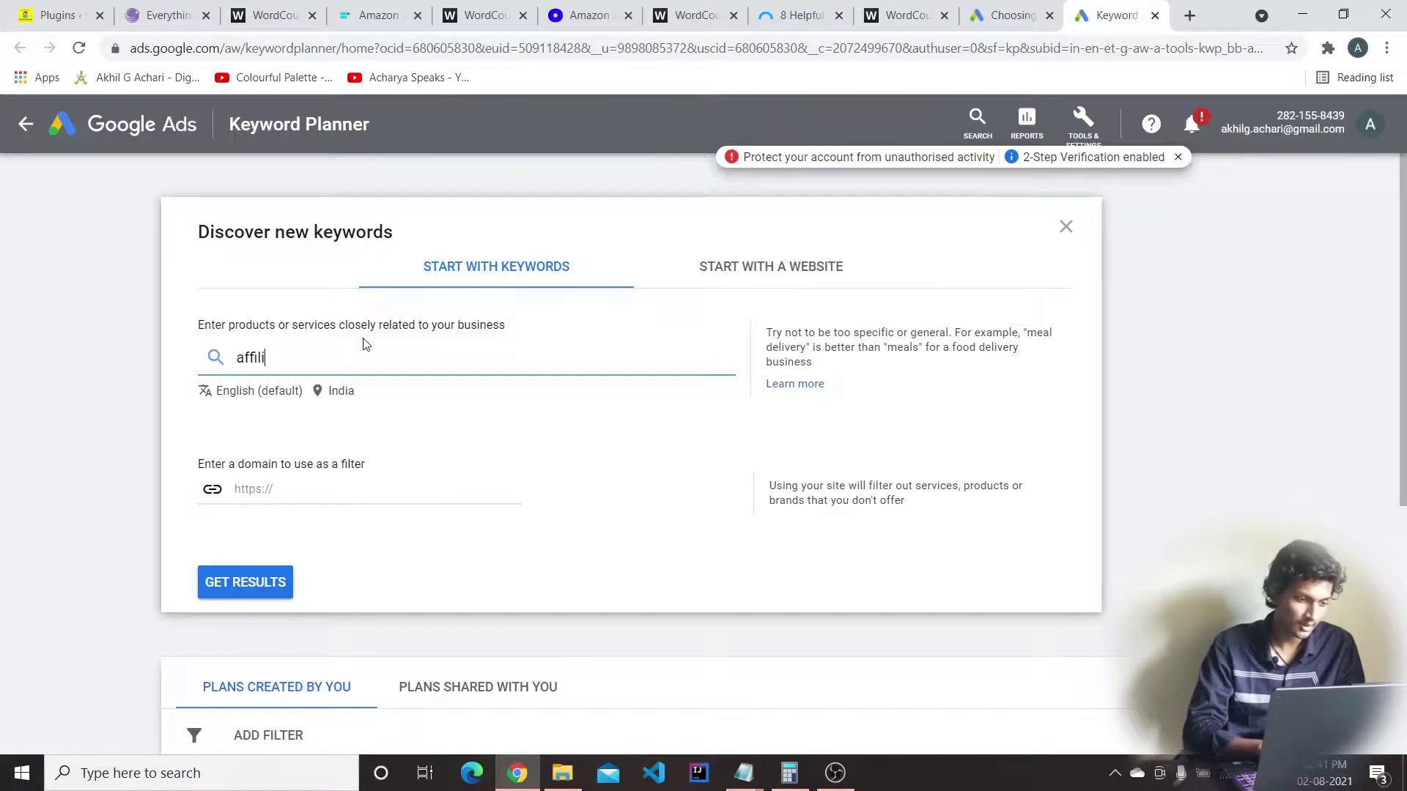
type("ate marketing")
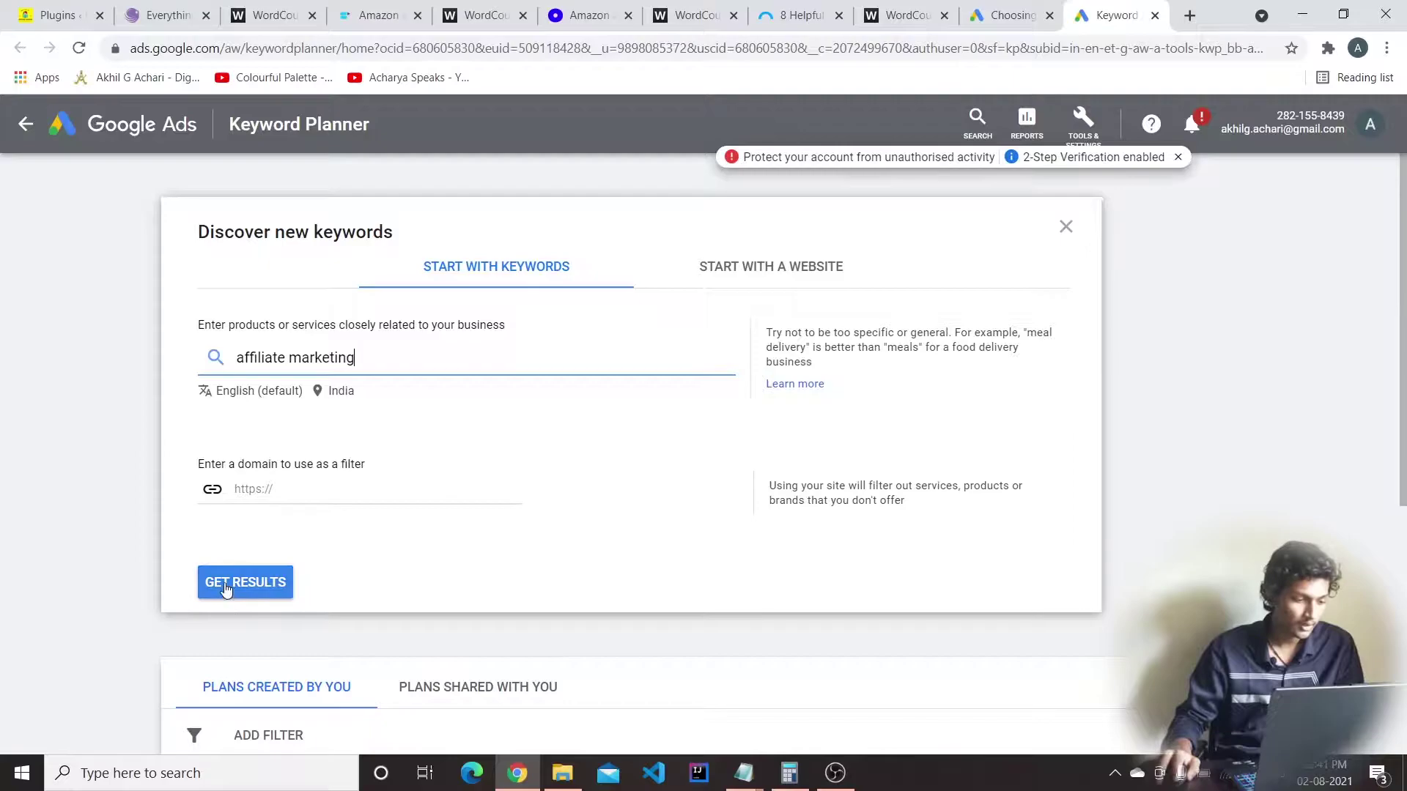
left_click(276, 579)
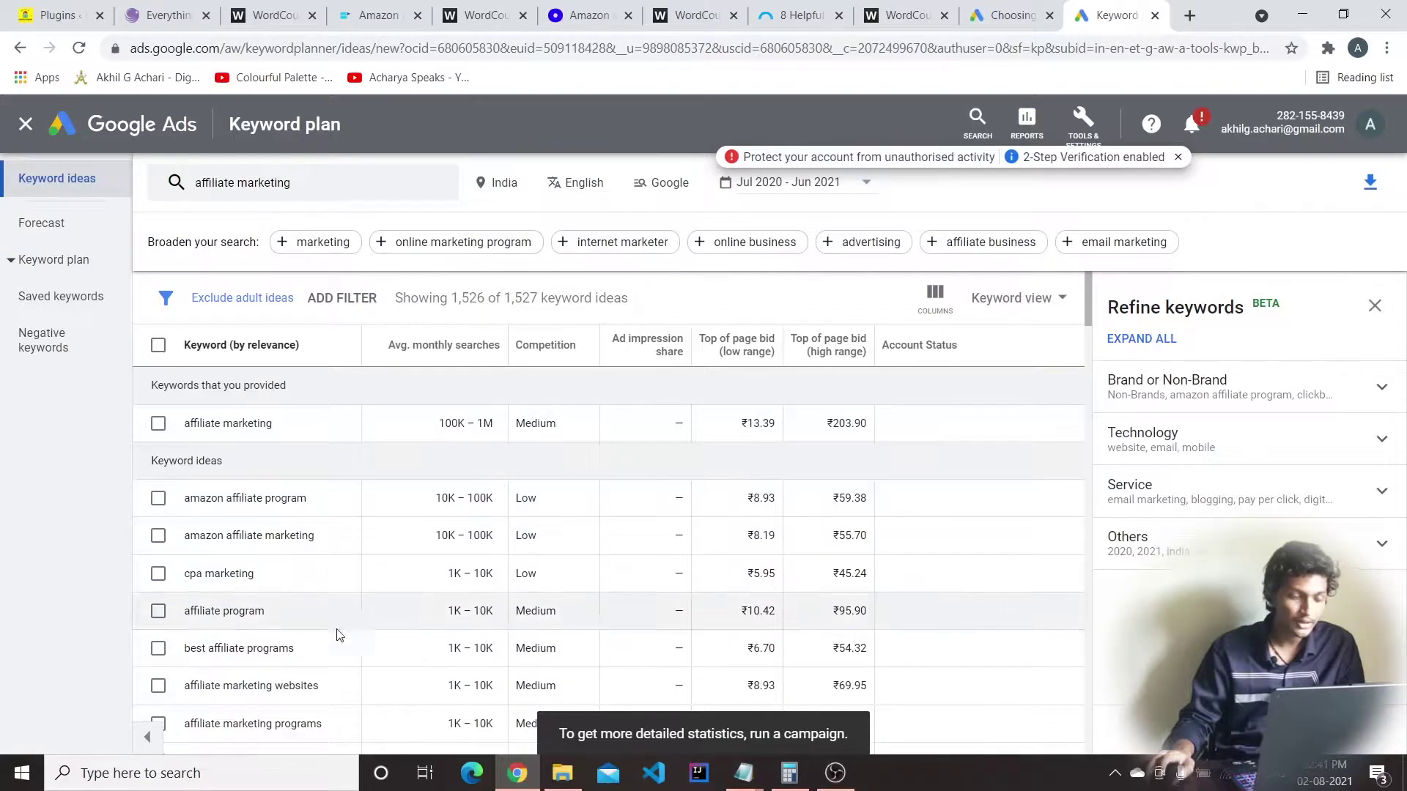
Filter the keyword ideas to those with Low competition
scroll(498, 527, "down", 12)
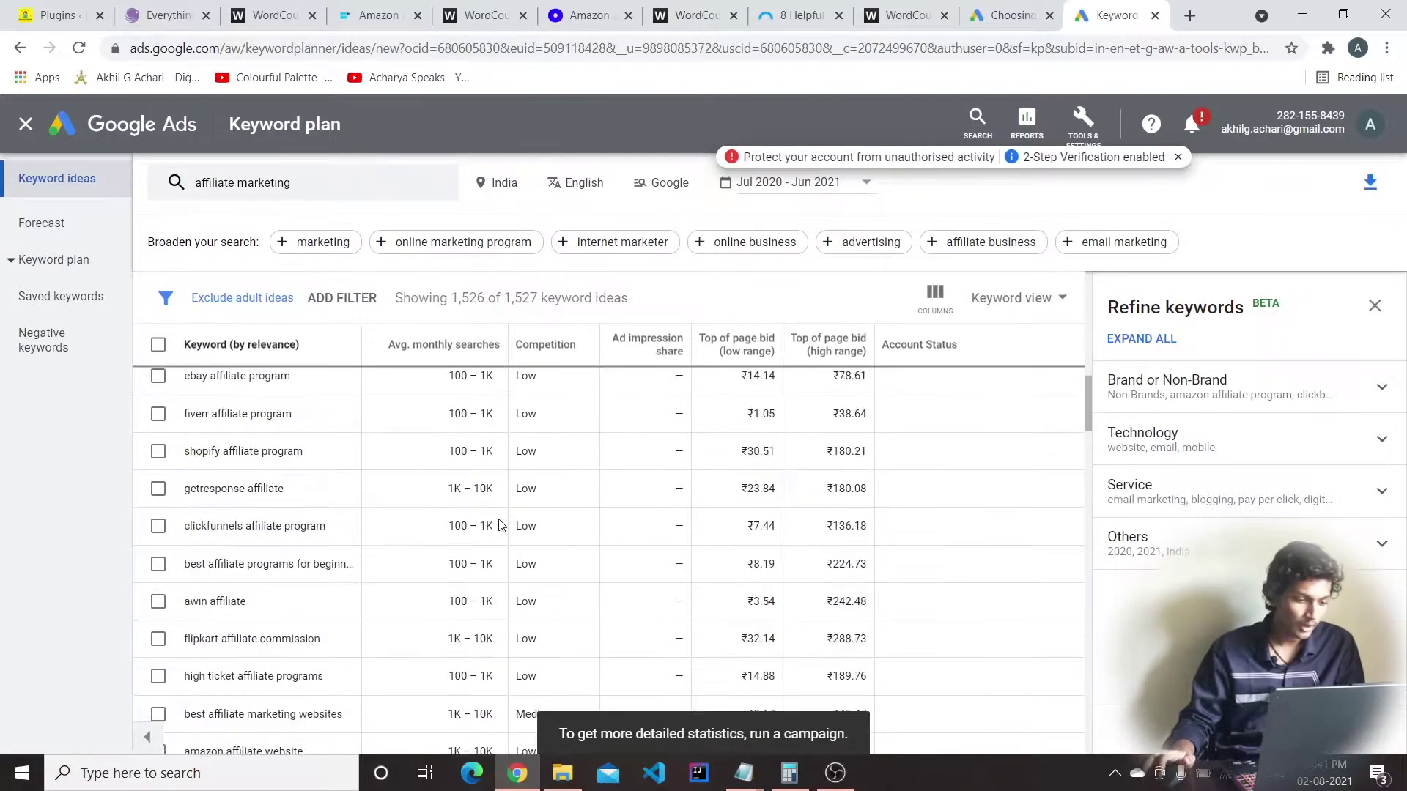
scroll(488, 523, "up", 12)
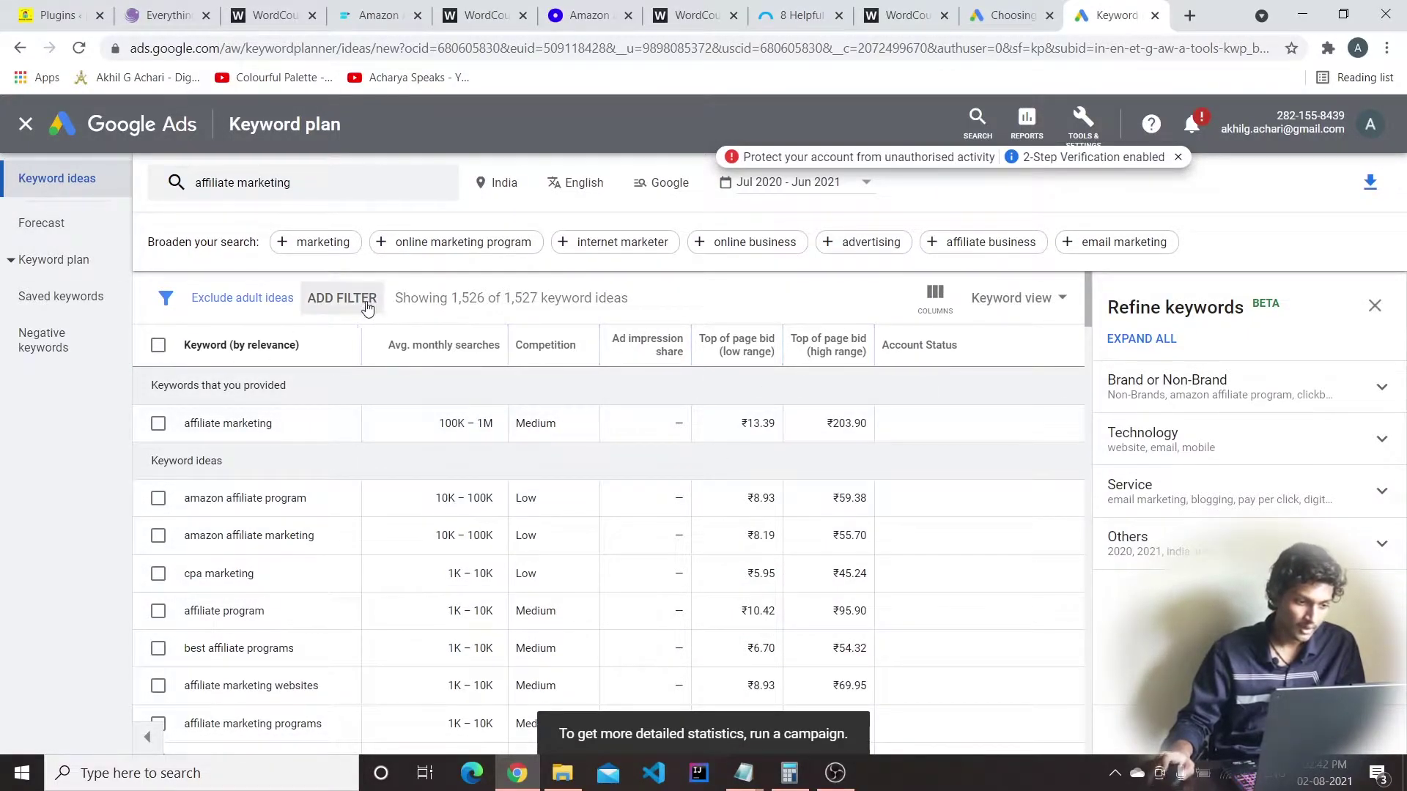
left_click(341, 298)
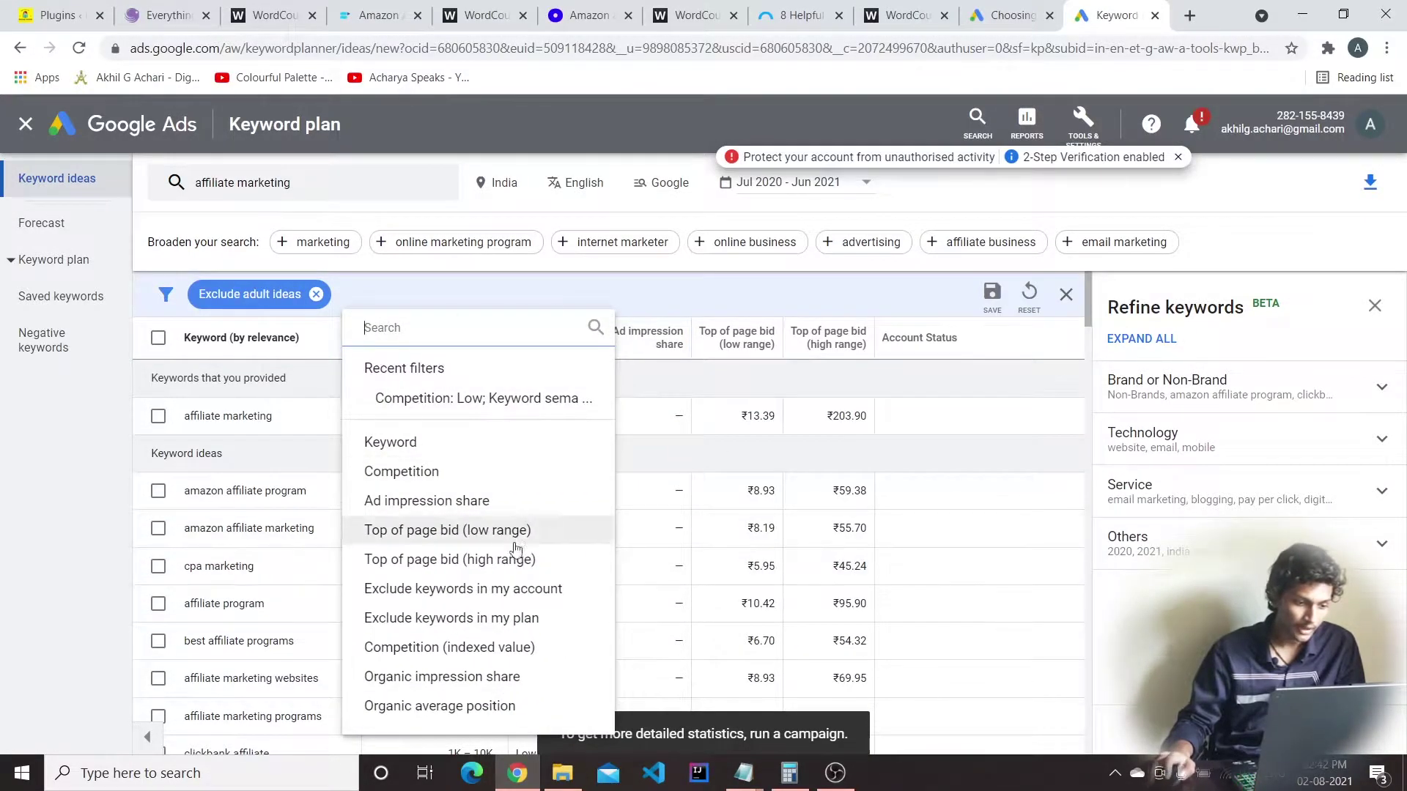
left_click(448, 471)
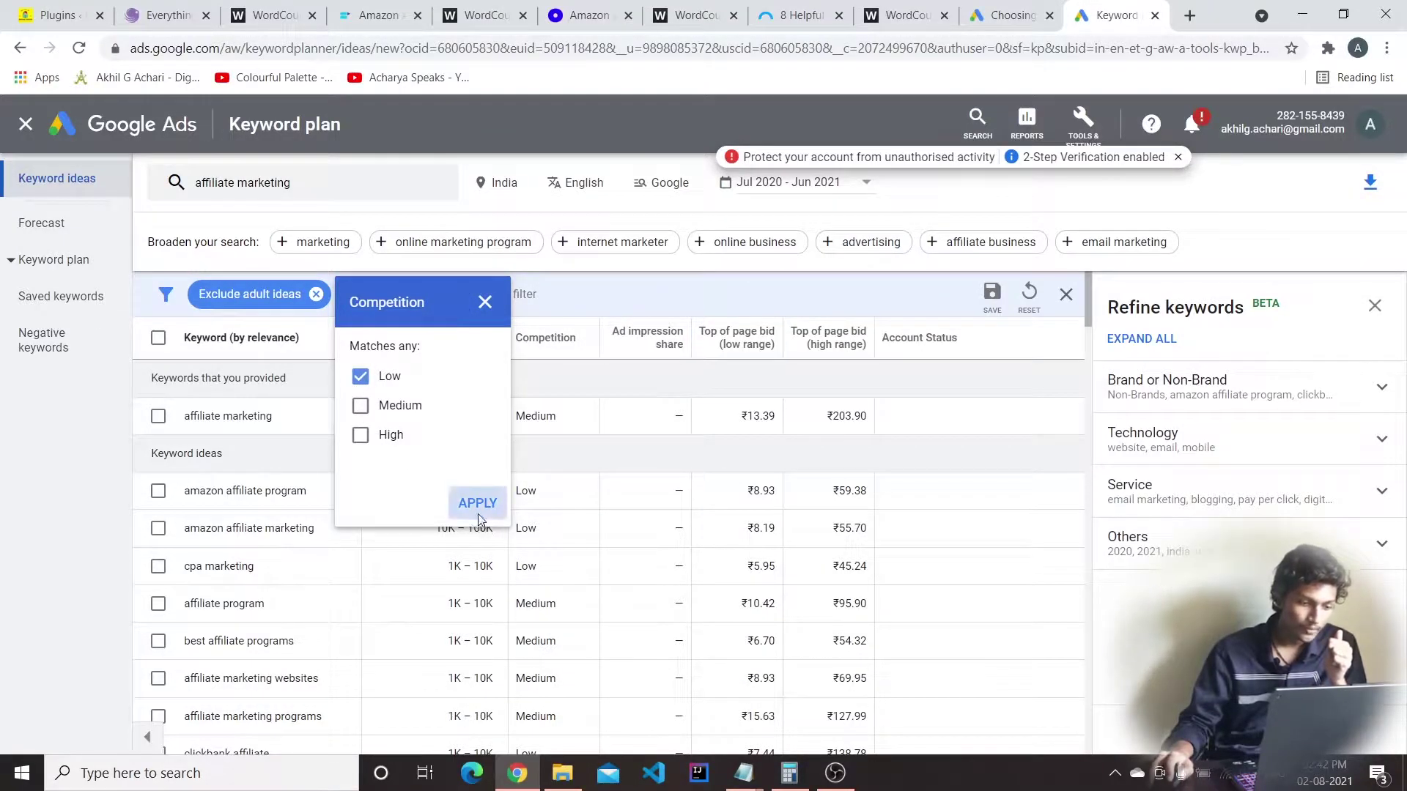
left_click(477, 502)
Add a Keyword filter set to contains with Semantic Match and an empty value
left_click(513, 294)
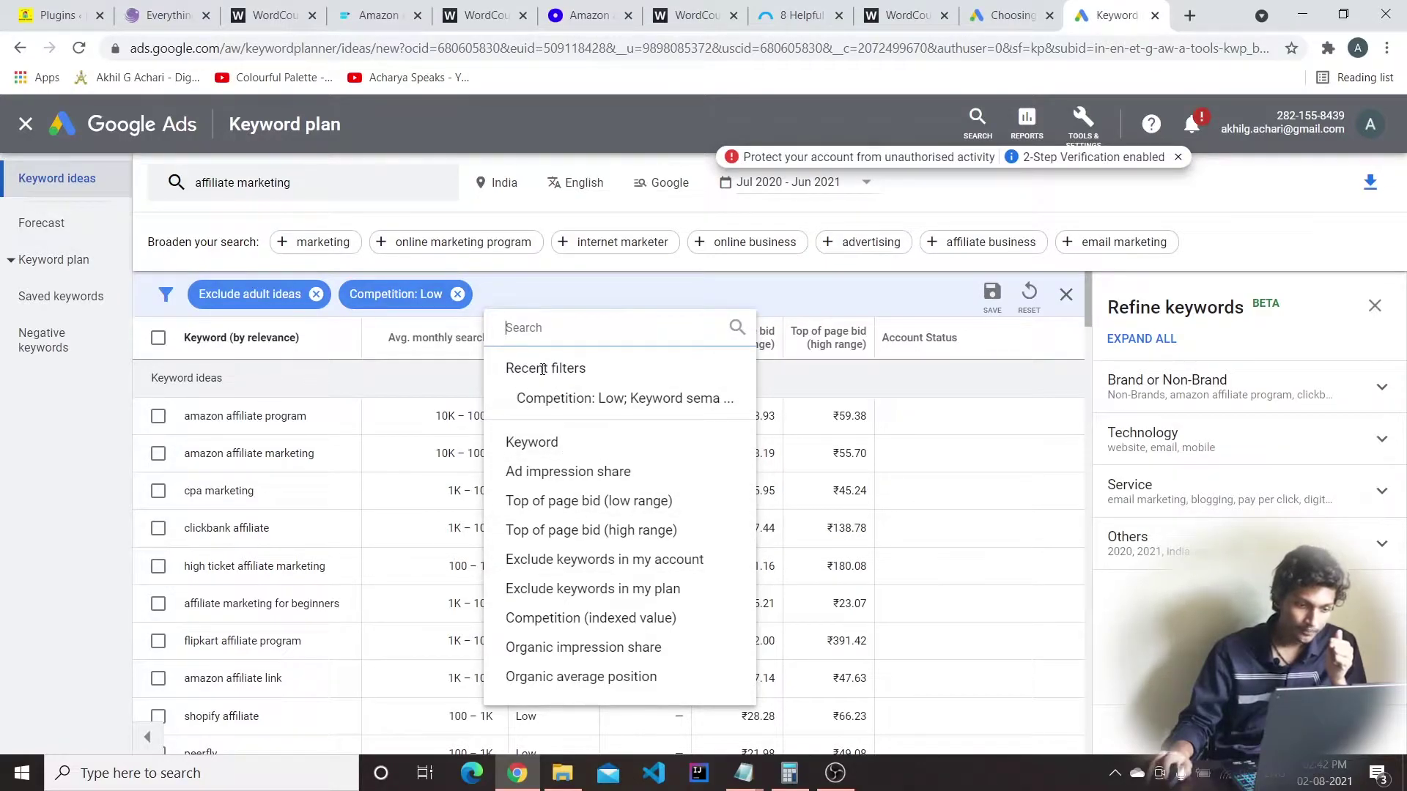
left_click(560, 446)
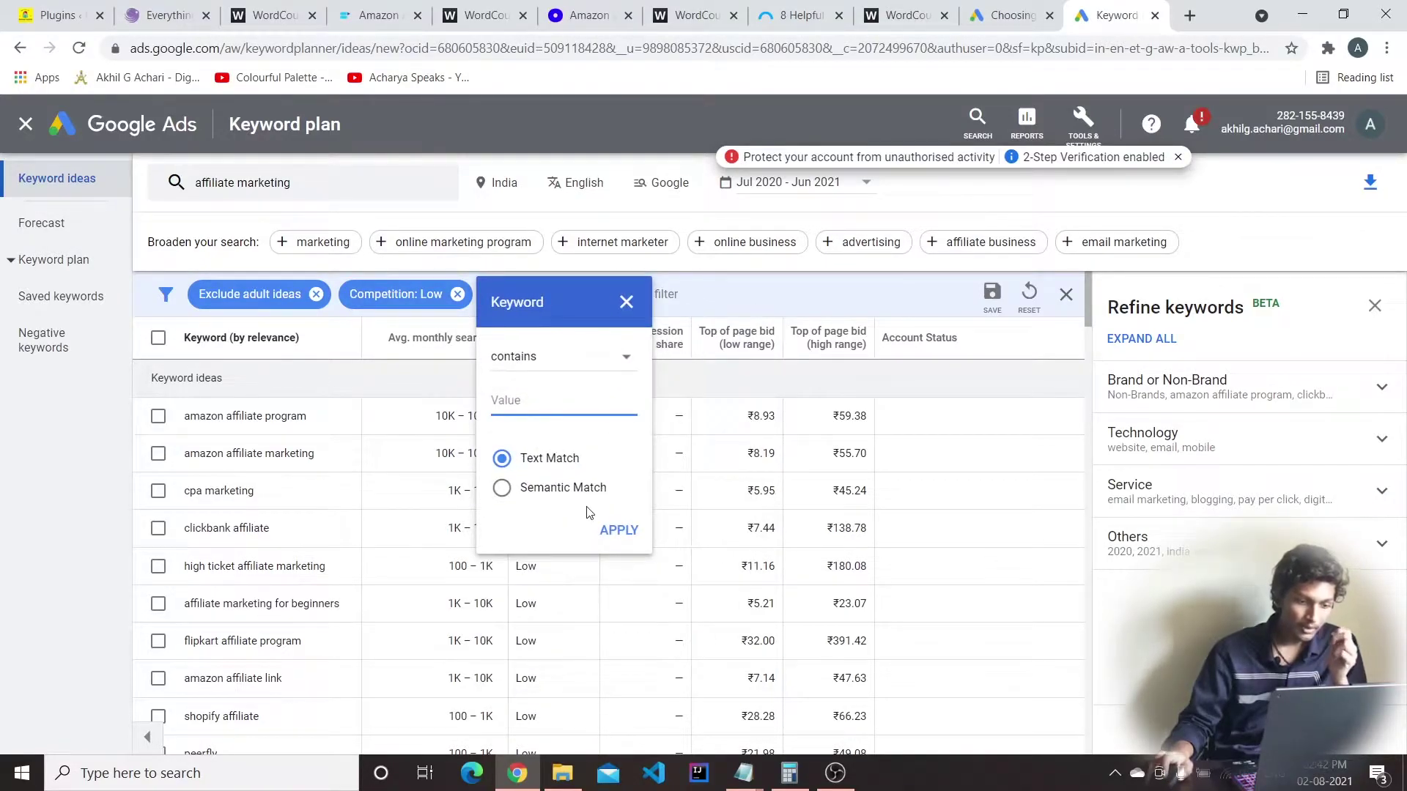
left_click(546, 496)
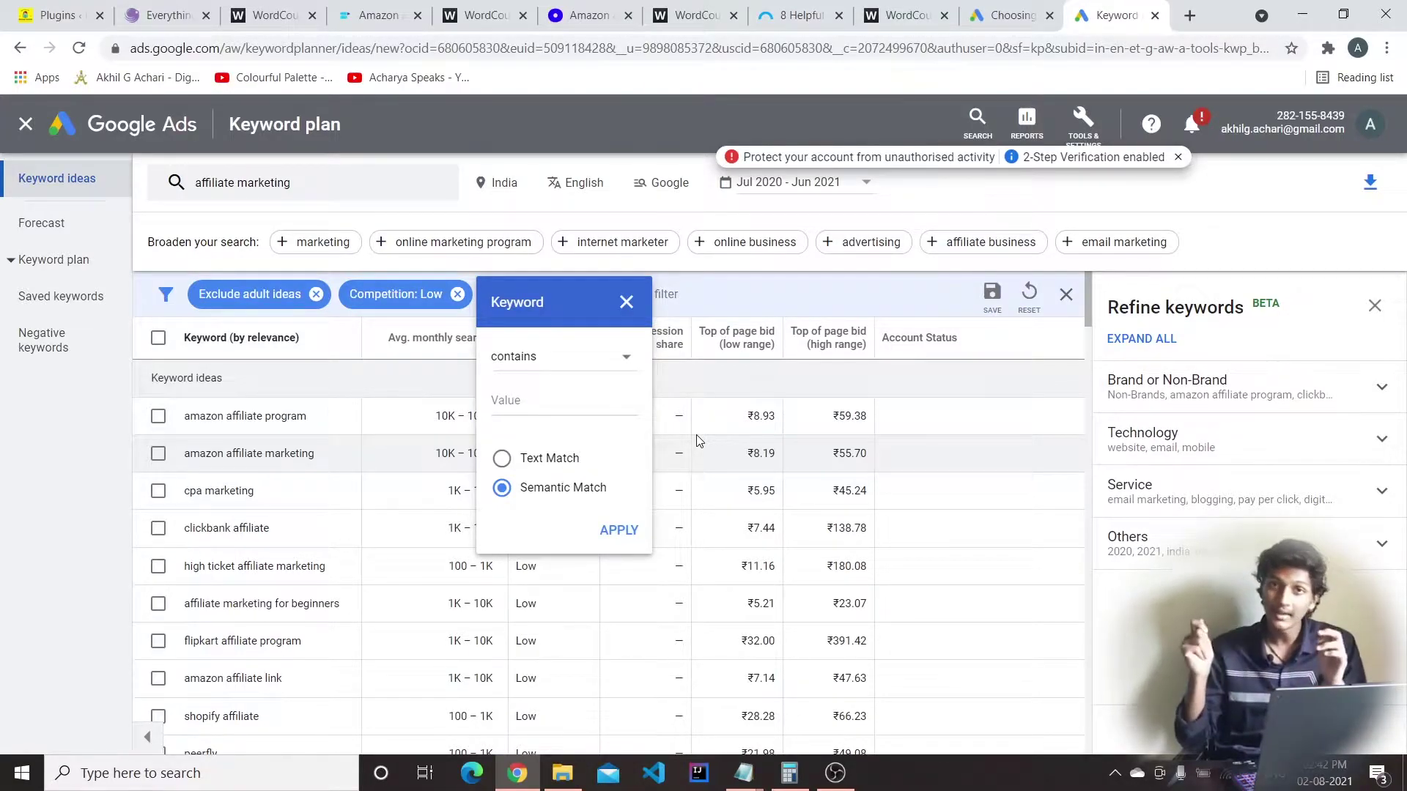
left_click(627, 532)
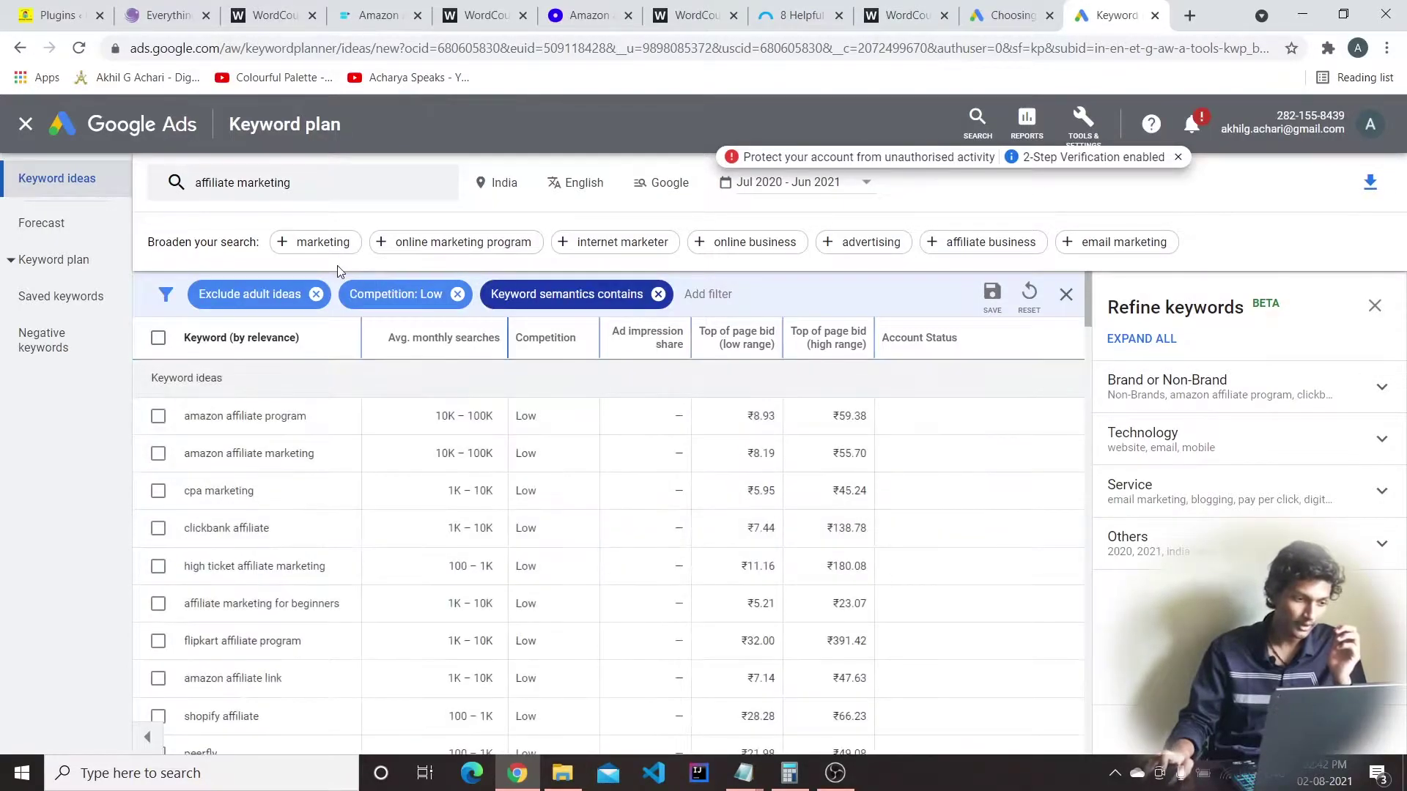
Remove the Exclude adult ideas filter and look through the filtered keyword ideas
left_click(315, 294)
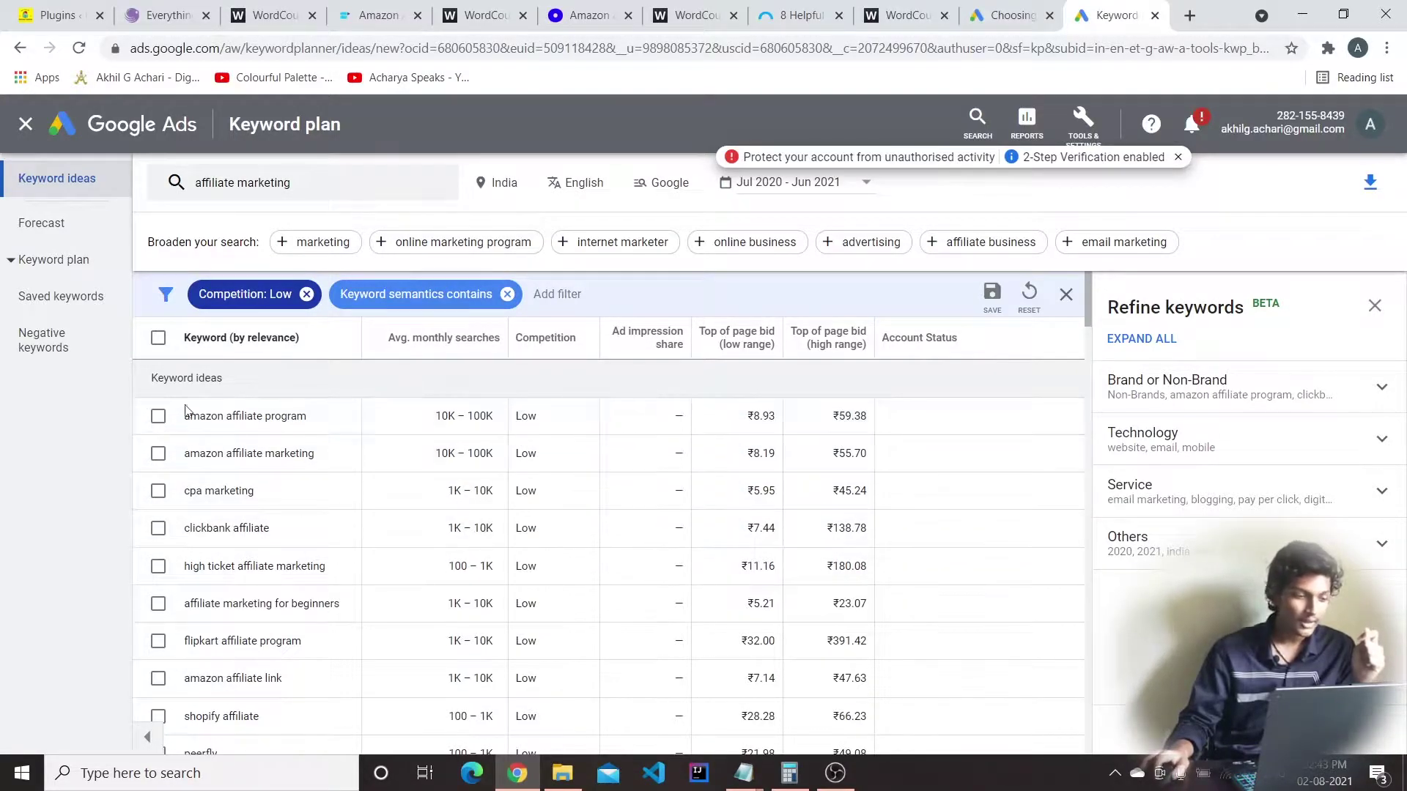
scroll(367, 449, "down", 3)
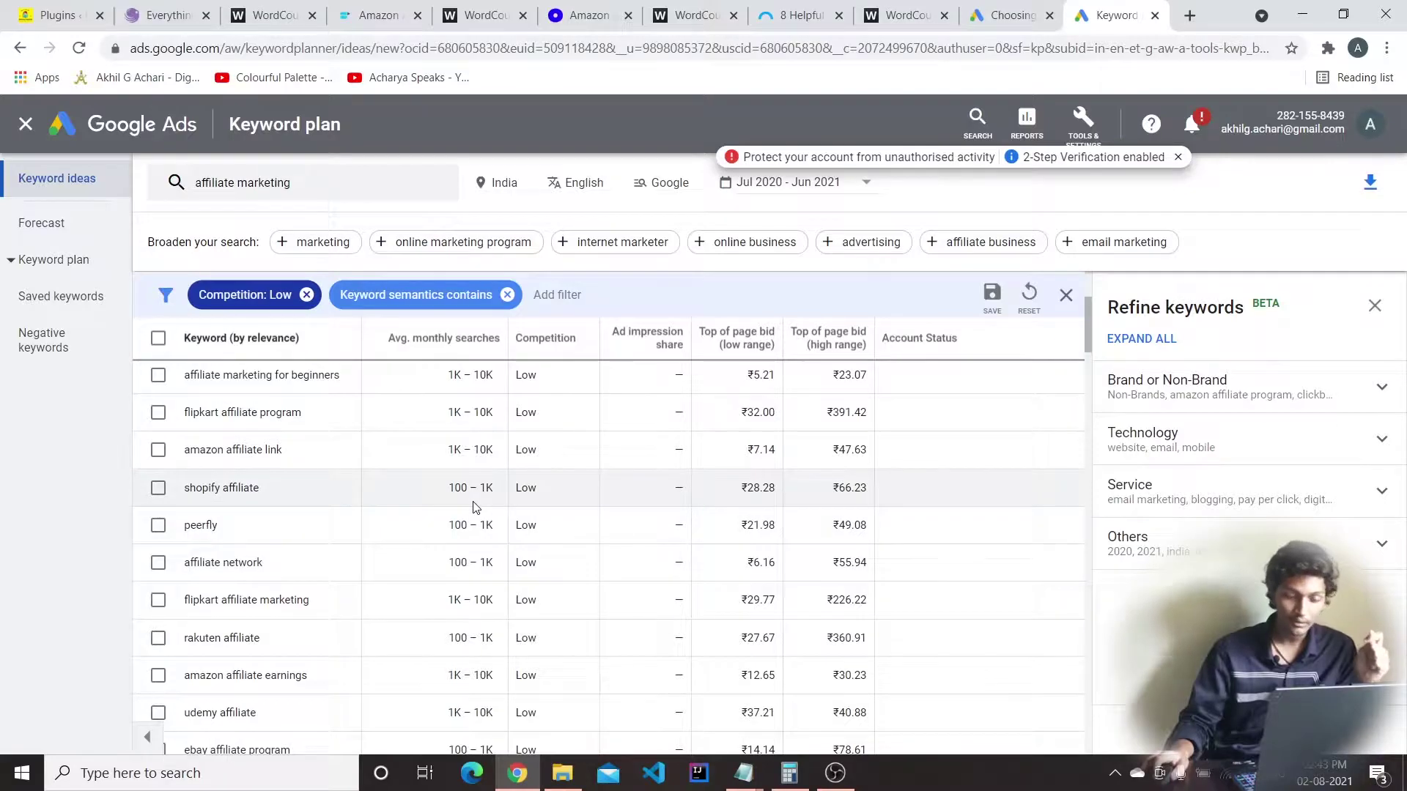
scroll(476, 507, "up", 3)
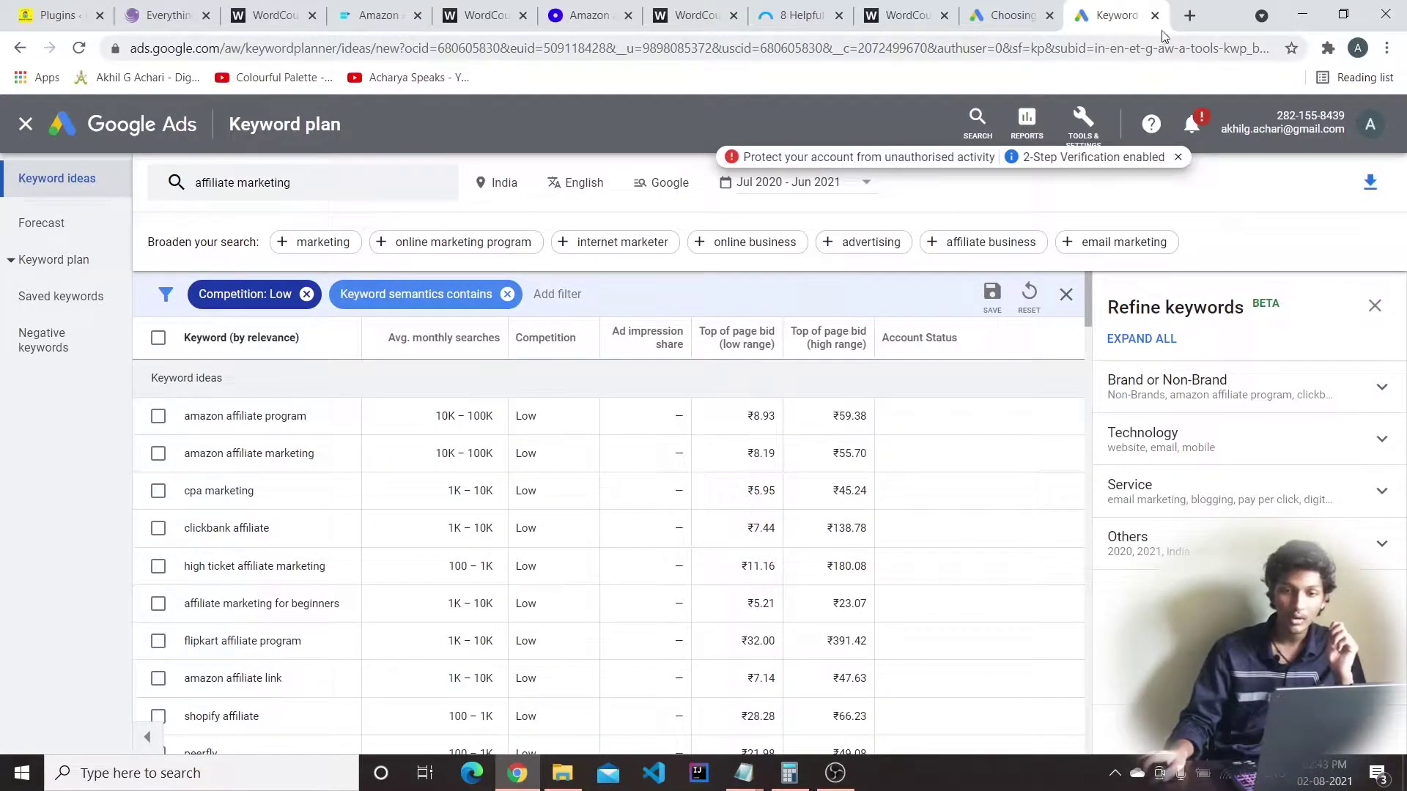
Search Google for "ubersuggest" in a new tab and open Neil Patel's Ubersuggest free keyword tool
left_click(1188, 15)
type("ube")
key("Return")
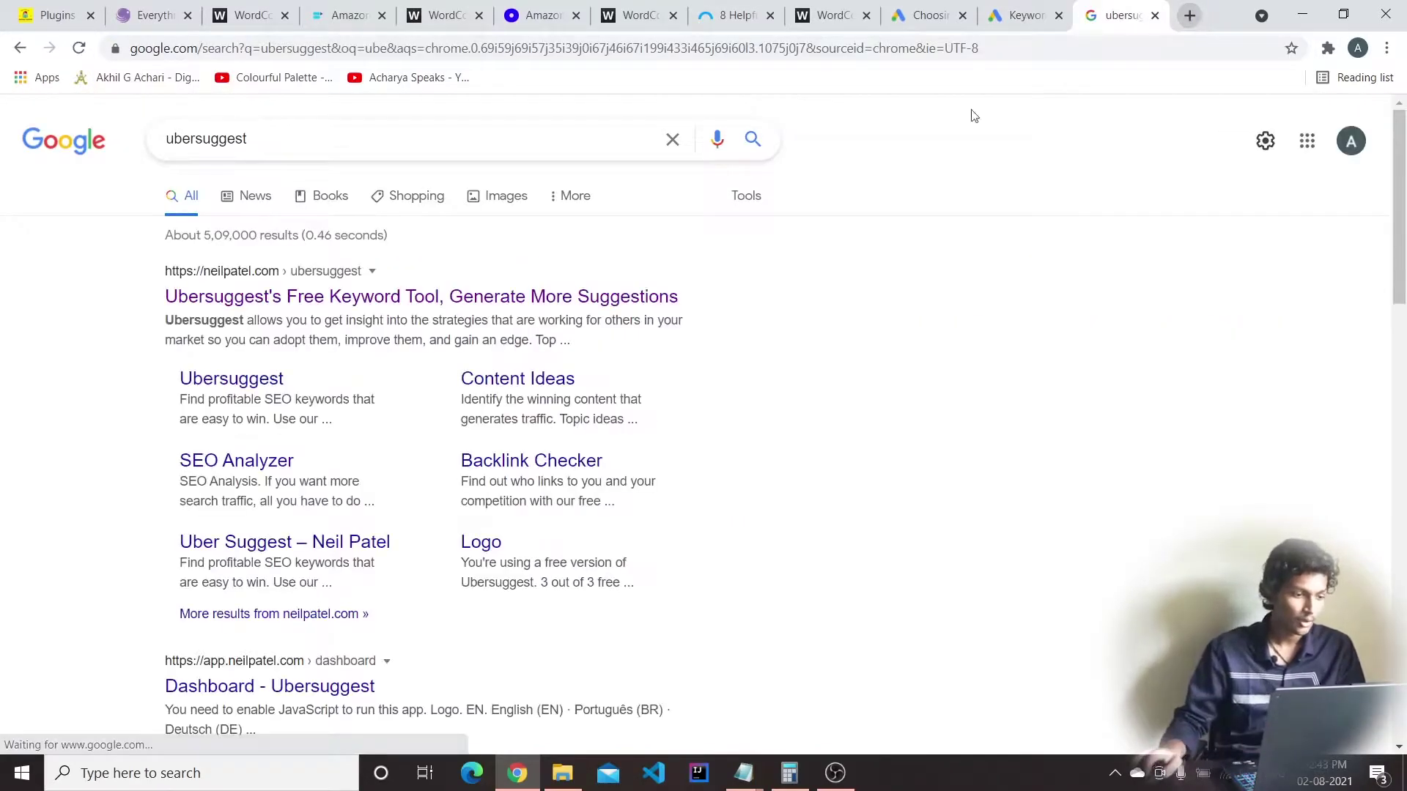
left_click(463, 297)
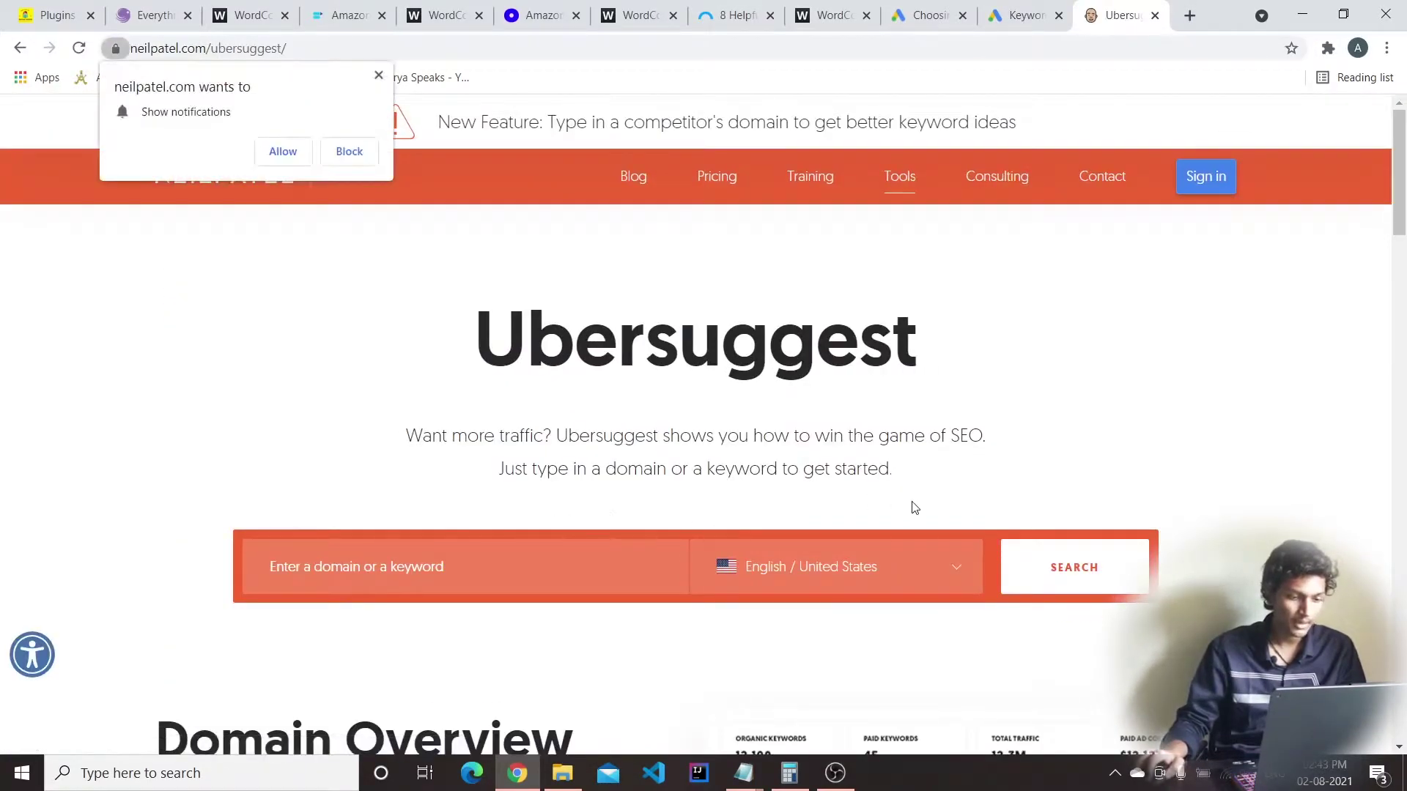
Look up the keyword "affiliate marketing" in Ubersuggest with English / India as language and location
left_click(843, 570)
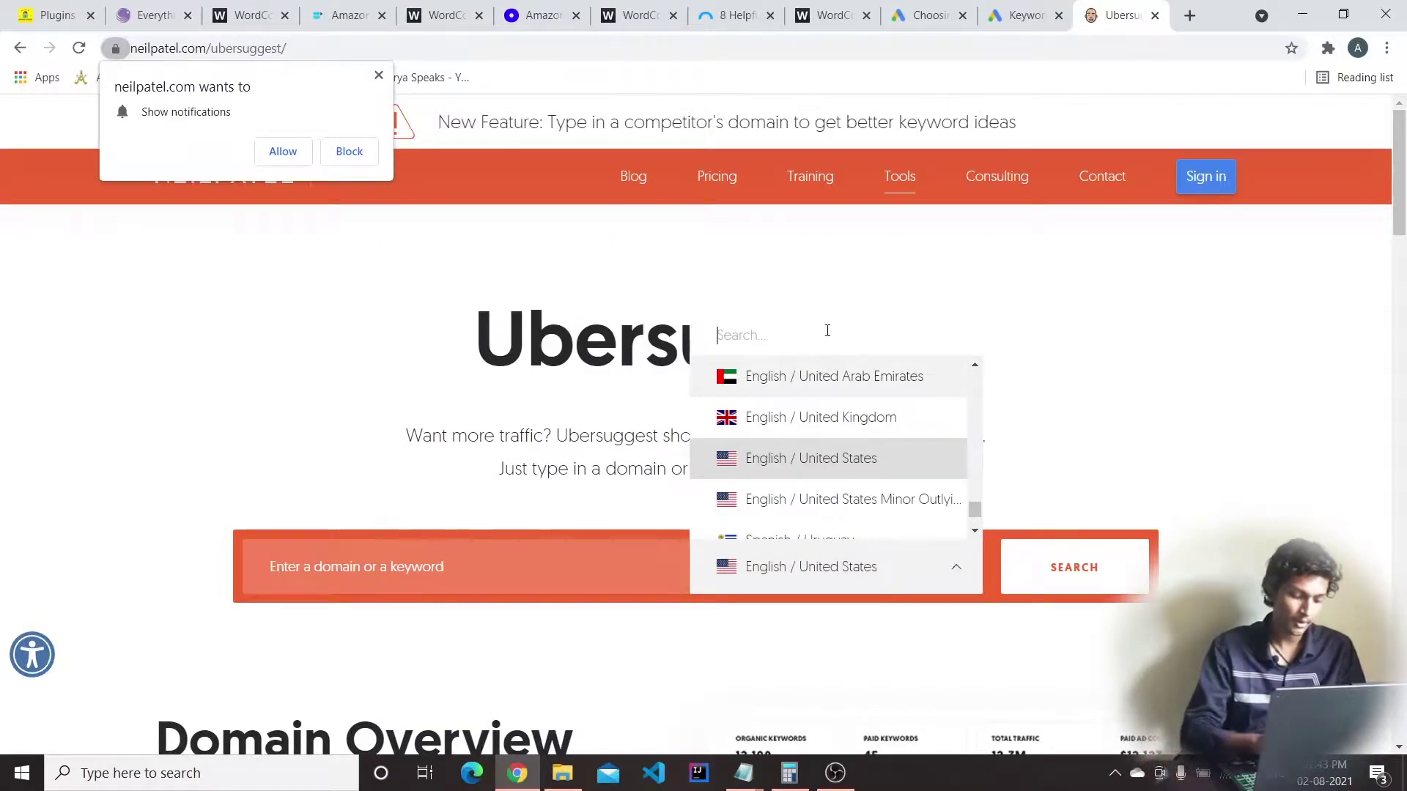
type("india")
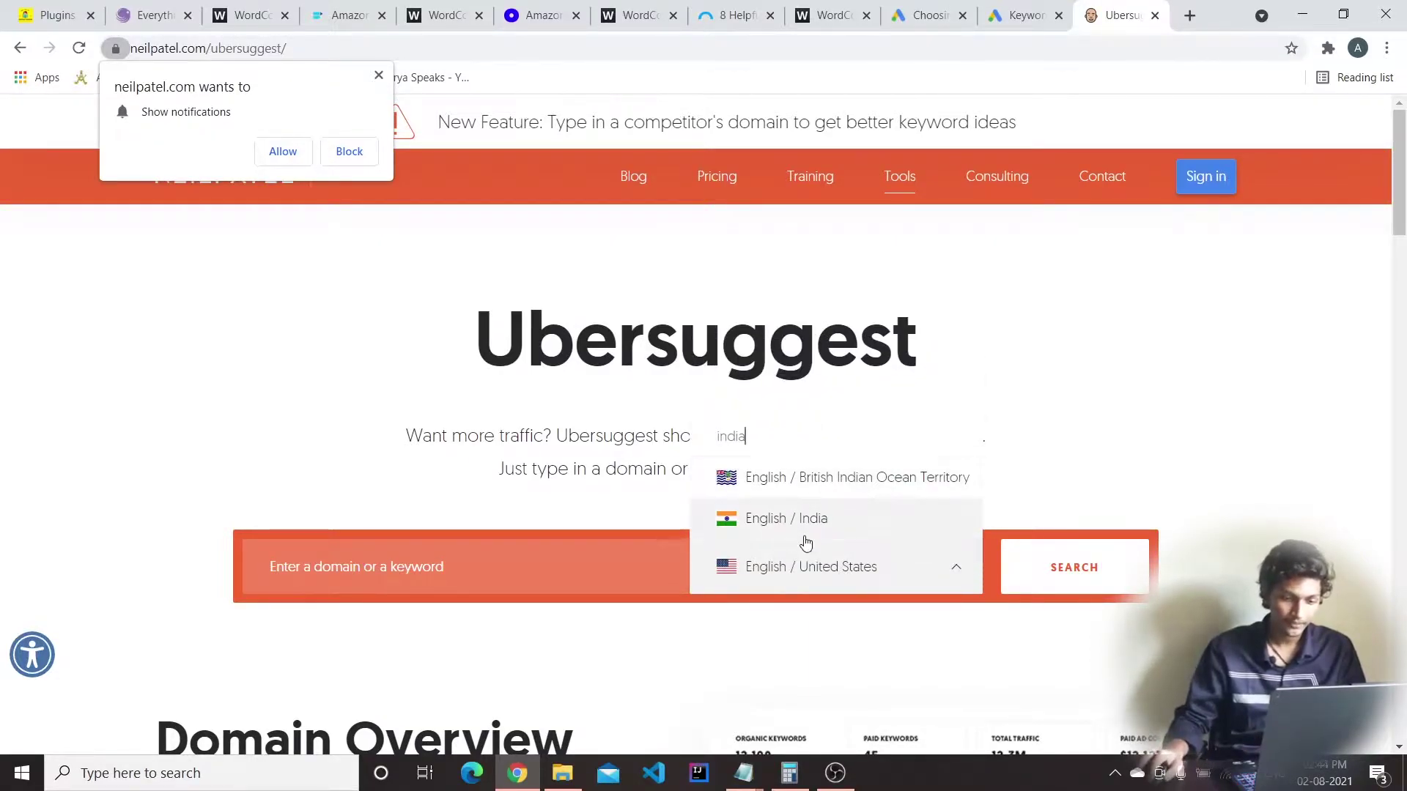
left_click(802, 519)
left_click(415, 568)
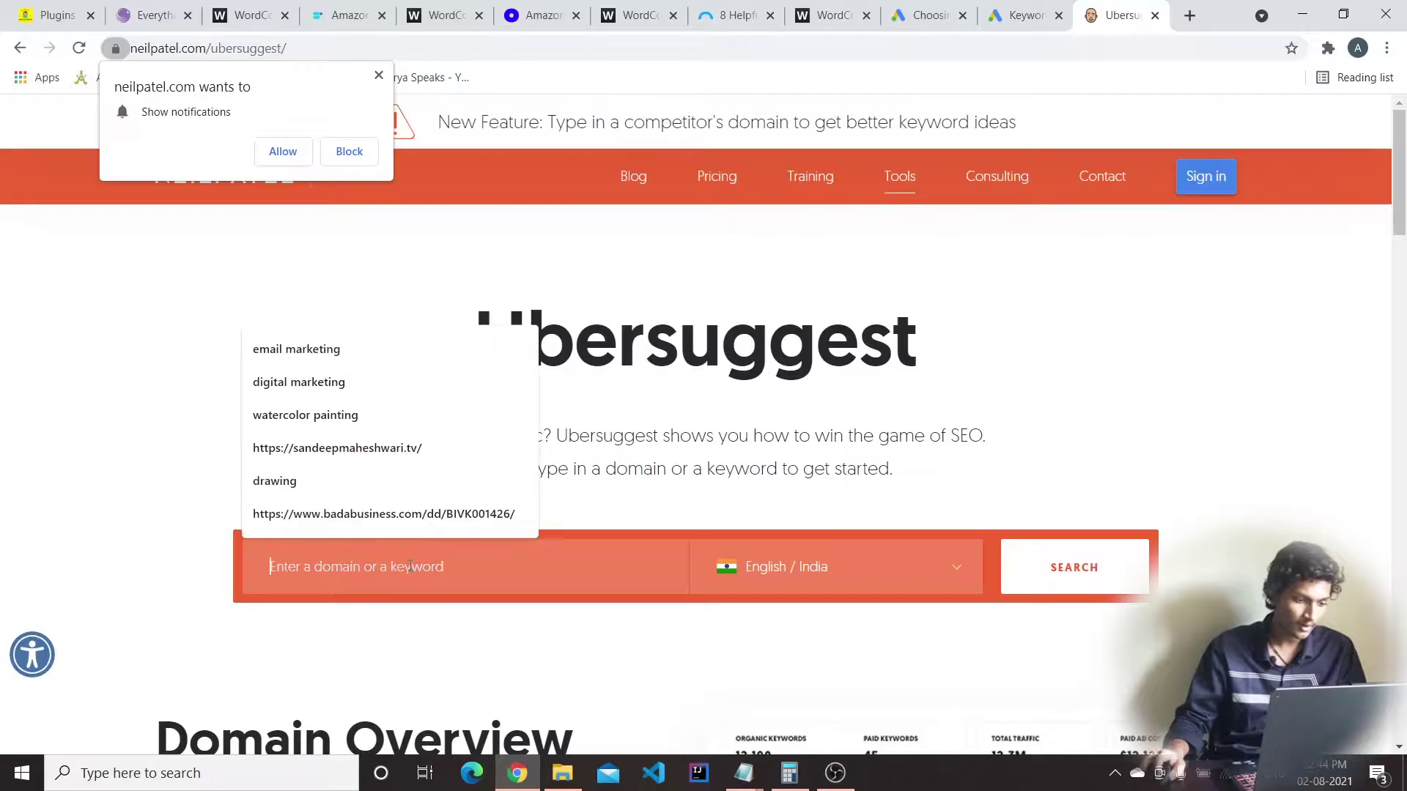
type("affiliate marketing")
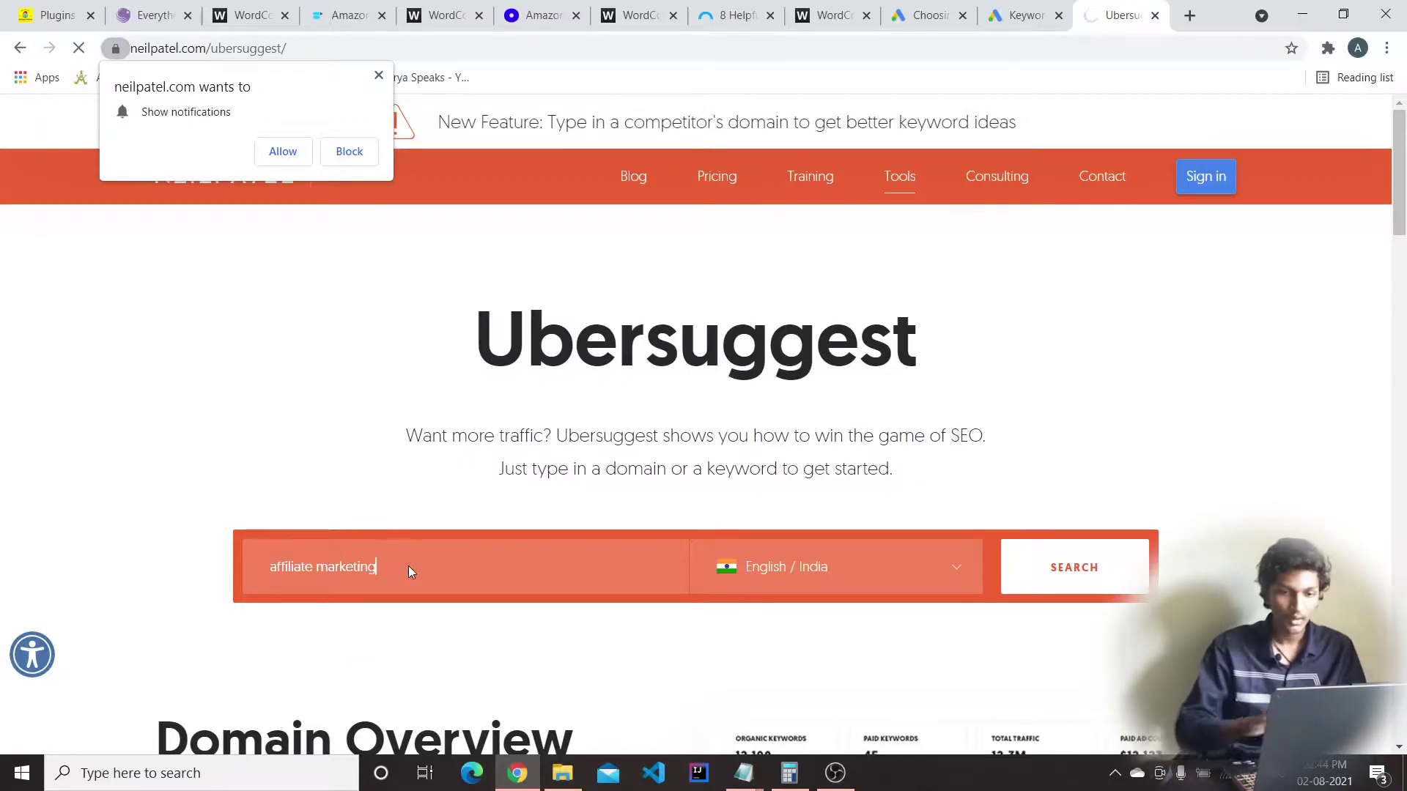
key("Return")
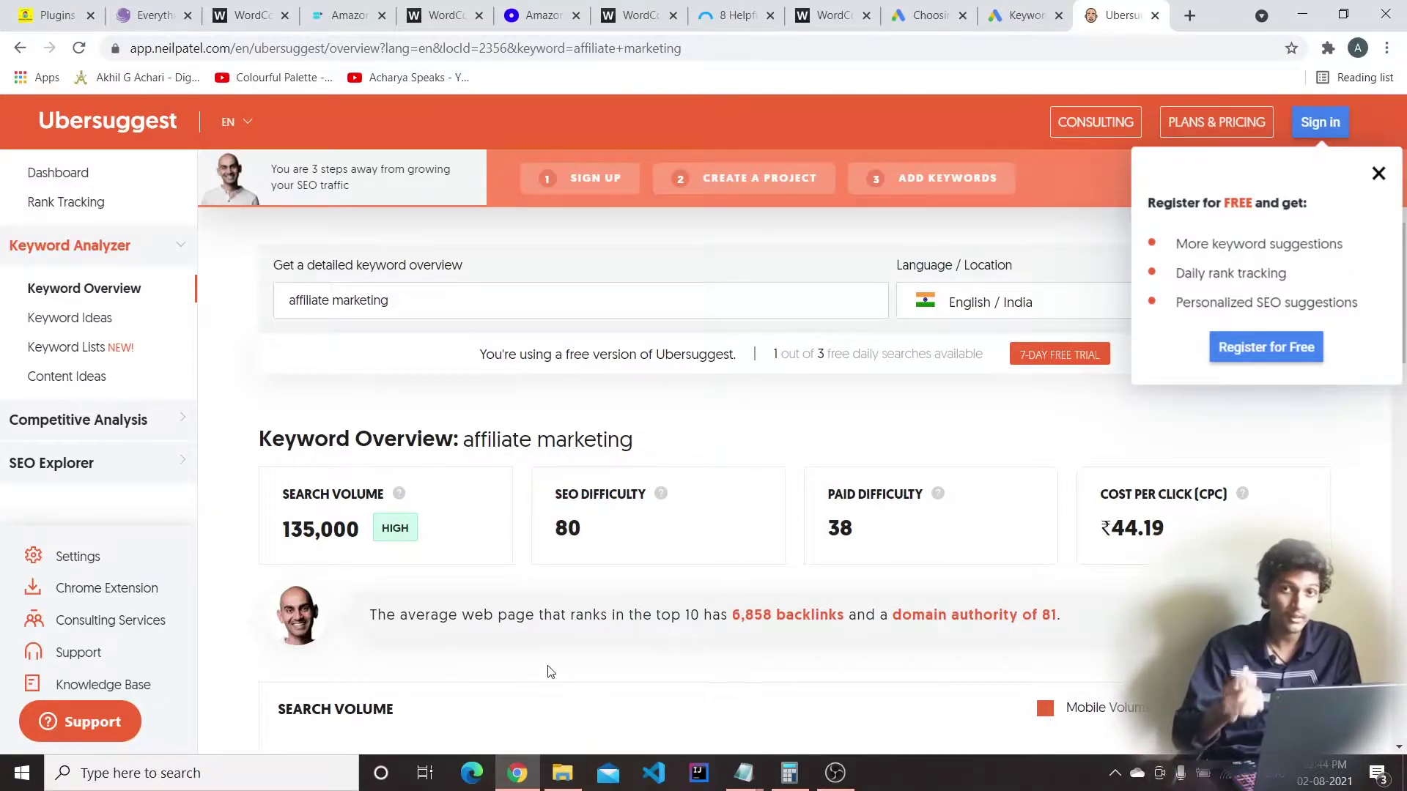
Dismiss the free registration pop-up and examine the suggested keyword ideas, including their volume and SEO difficulty
scroll(743, 428, "down", 5)
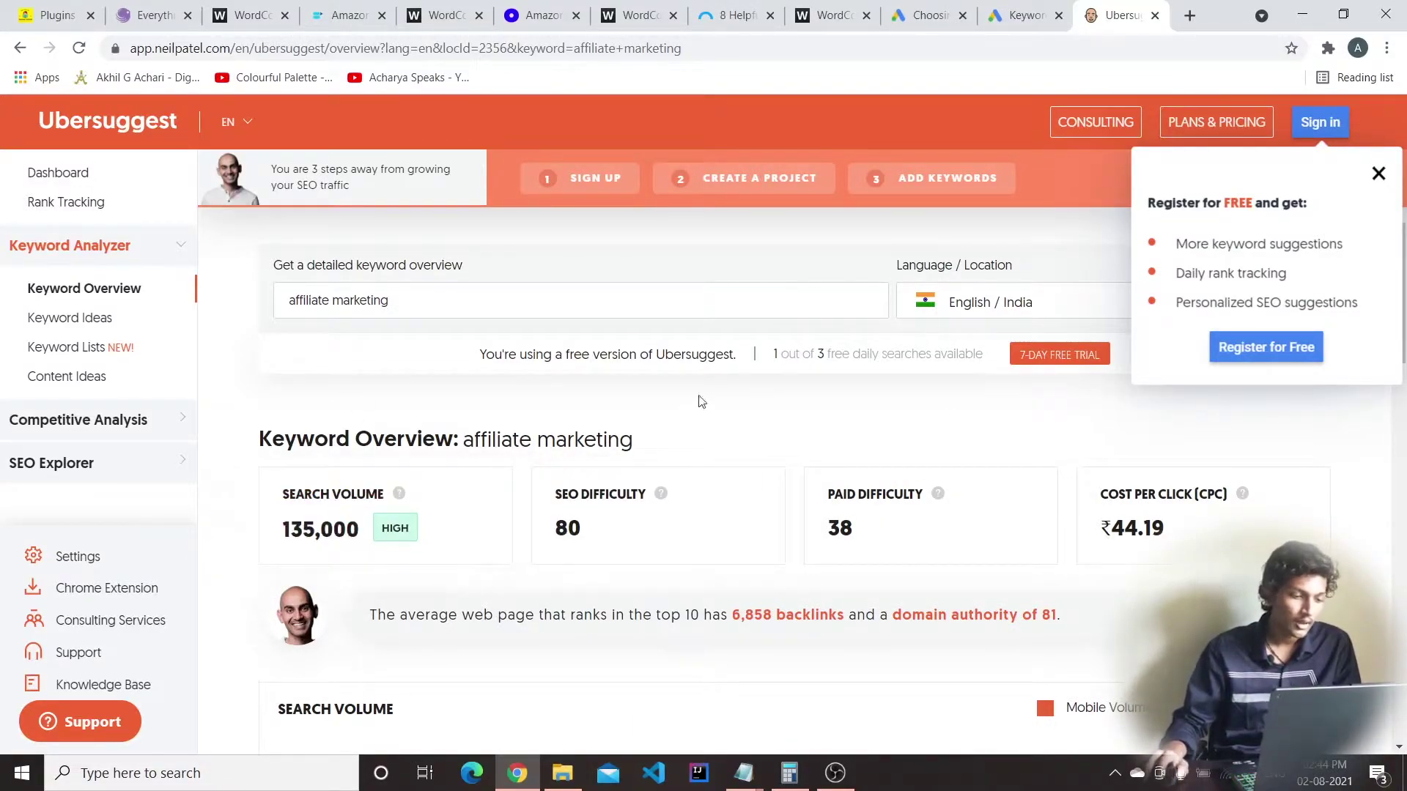
scroll(757, 411, "up", 5)
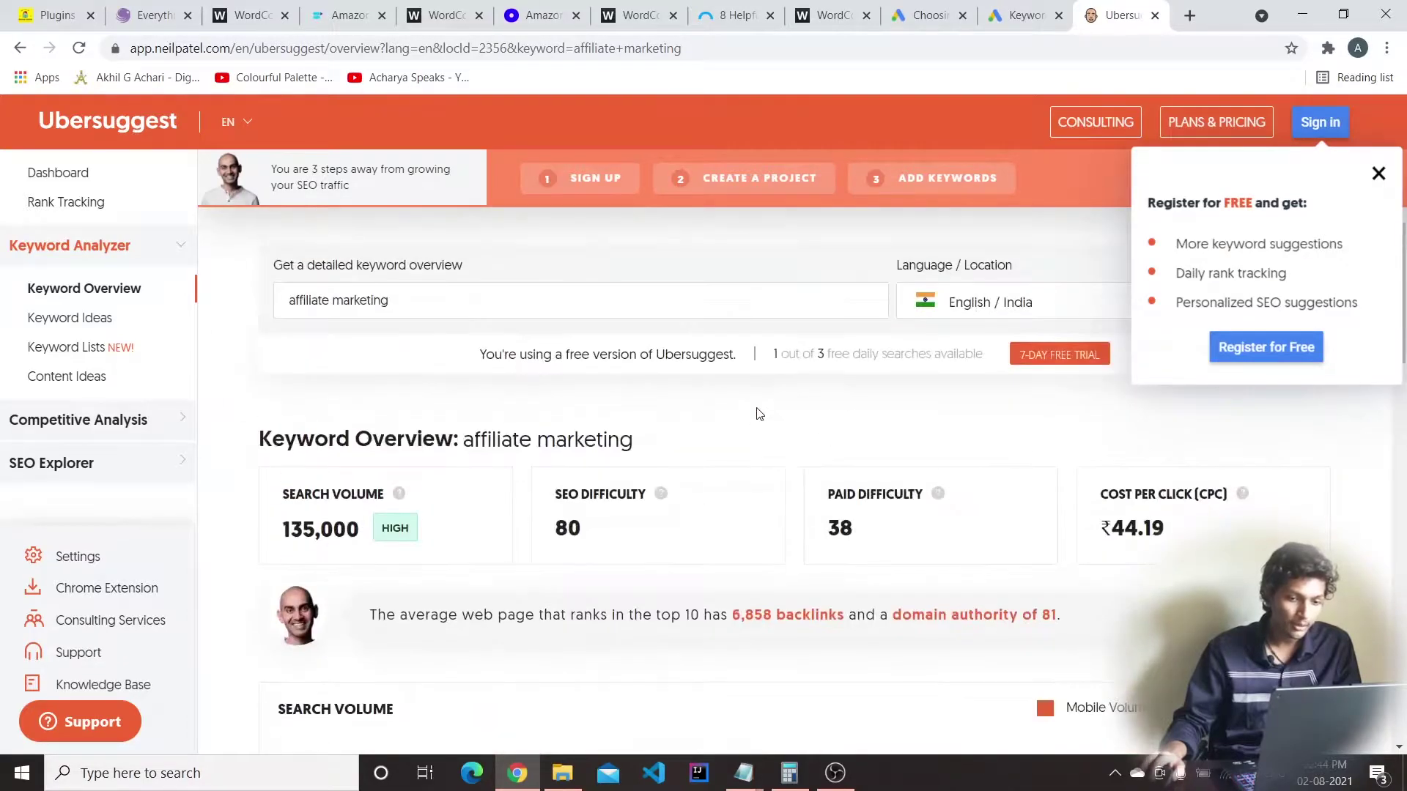
scroll(776, 417, "down", 9)
scroll(681, 384, "down", 4)
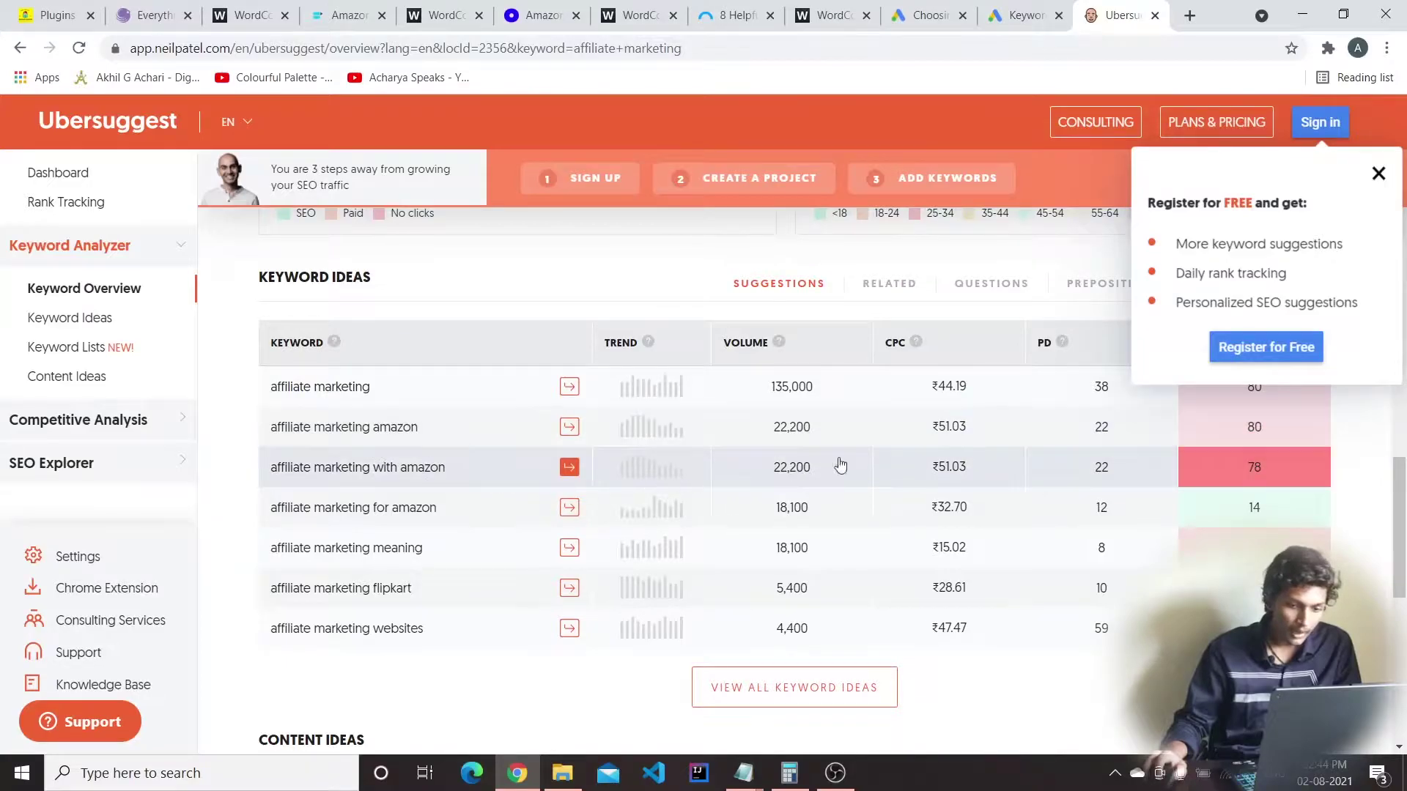
left_click(1378, 174)
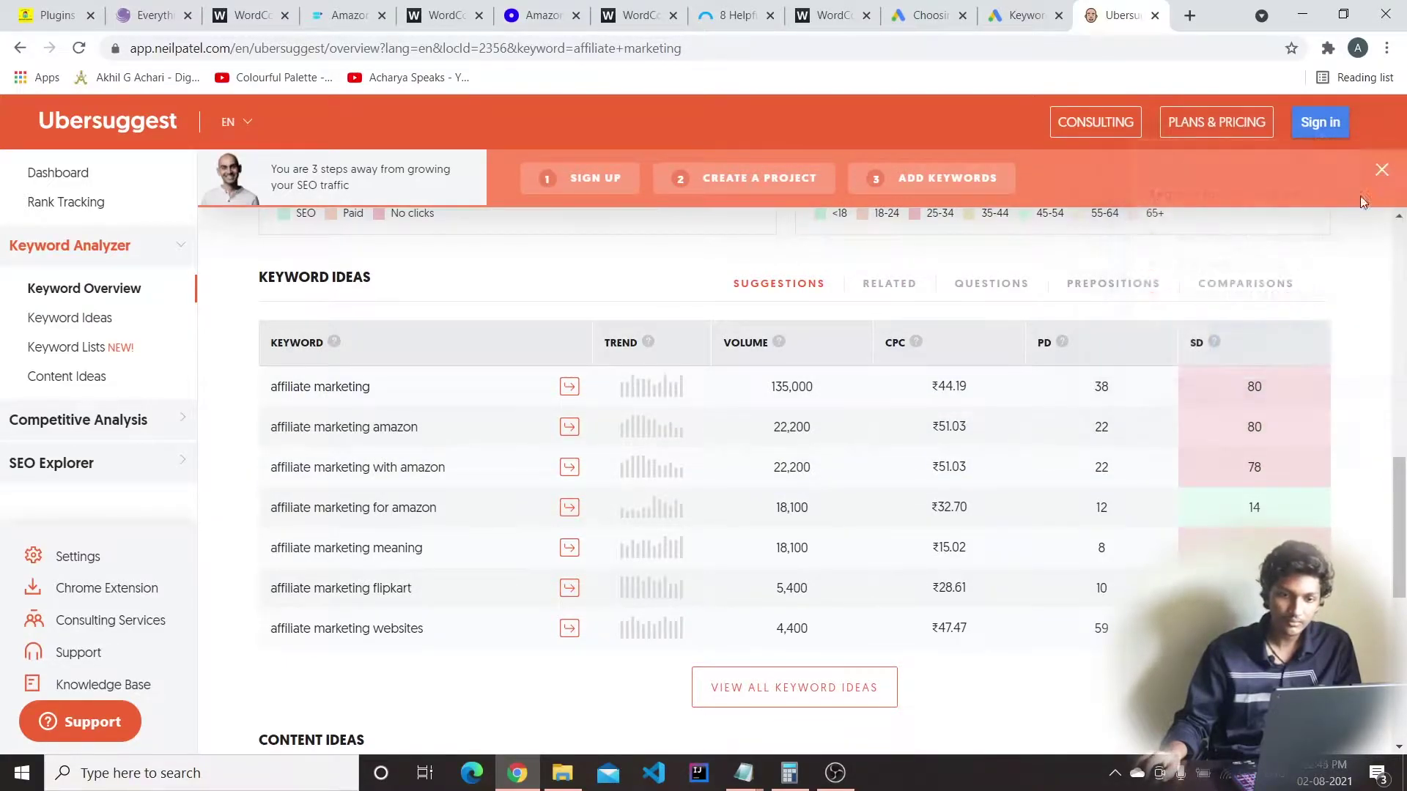
mouse_move(1218, 353)
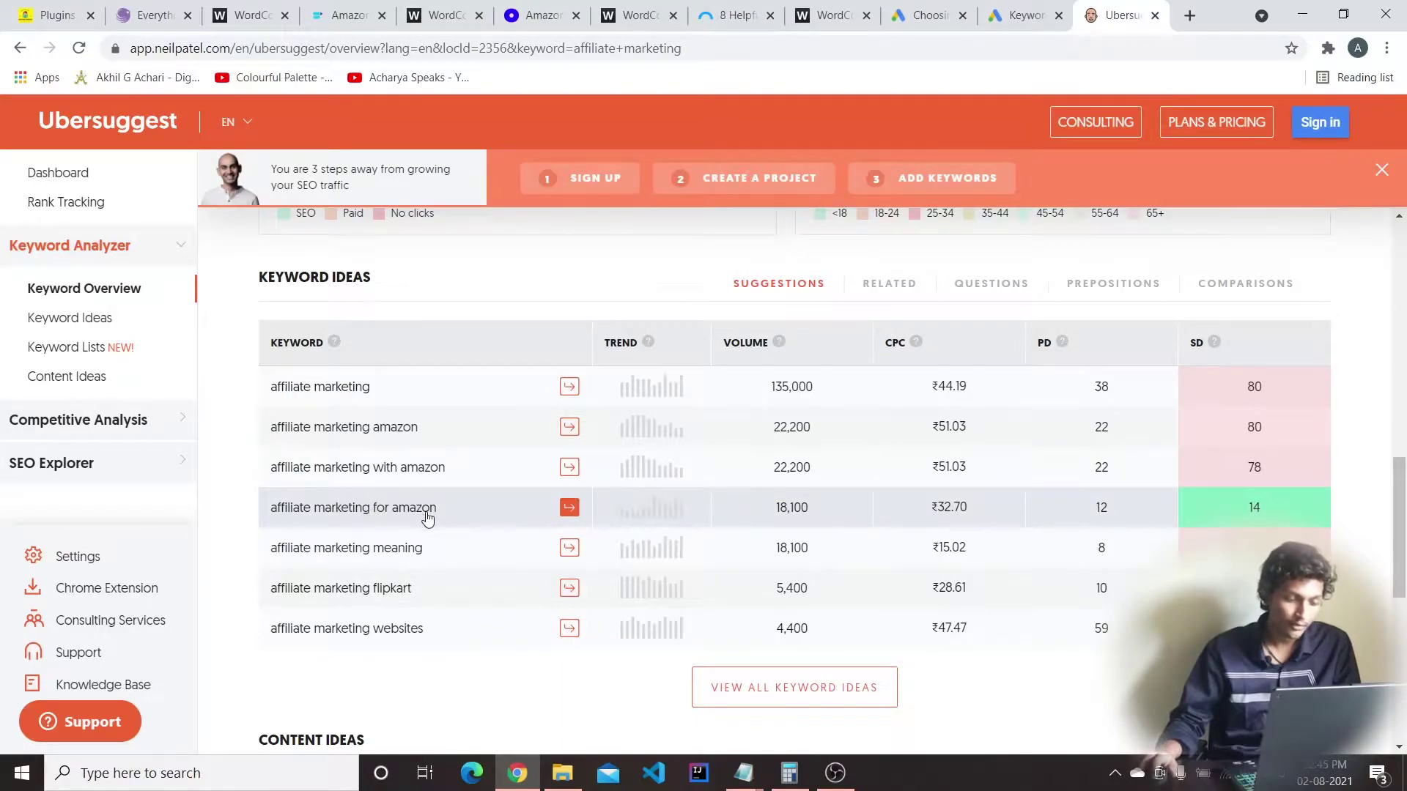
Get the keyword overview for "affiliate marketing for amazon" and look through its keyword ideas
scroll(368, 512, "up", 10)
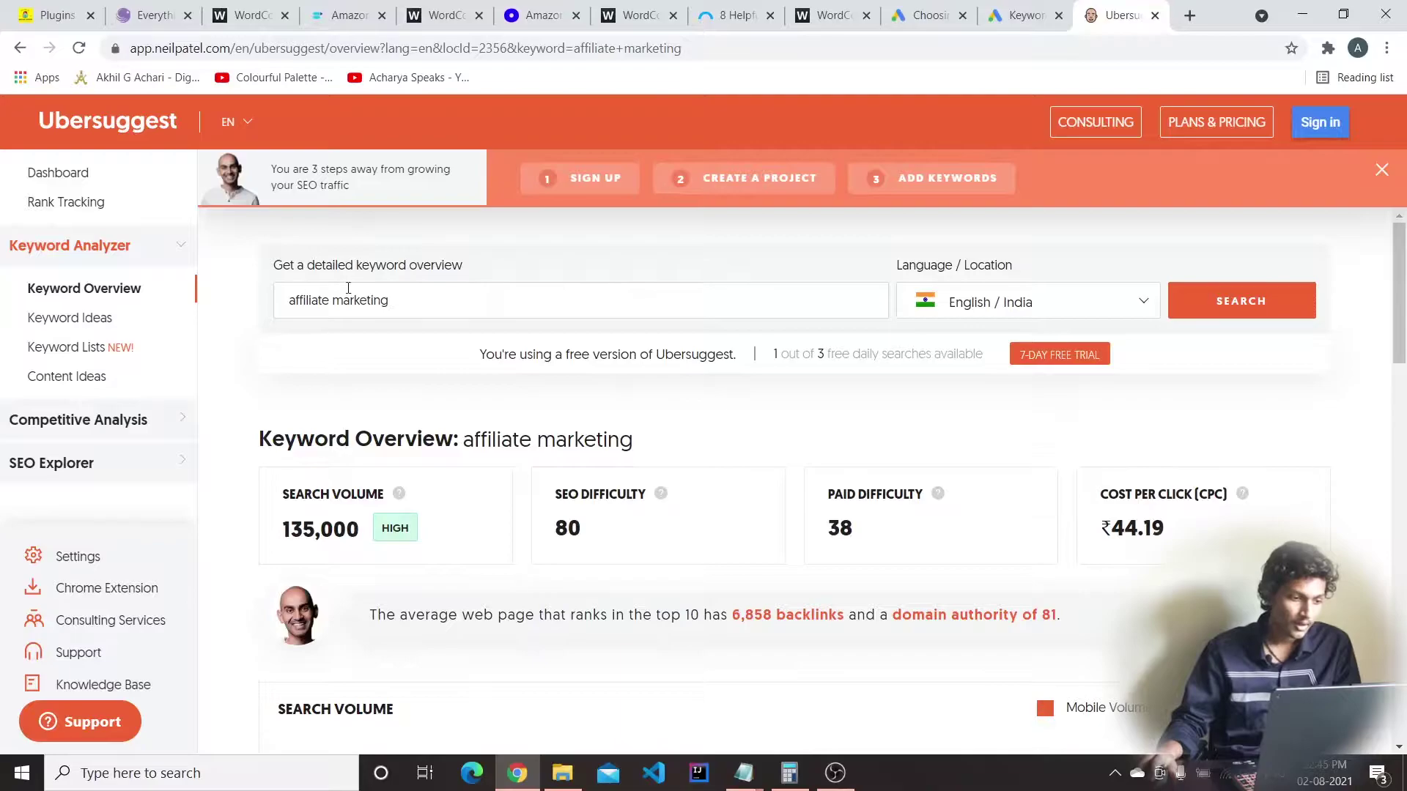
type("for amazon")
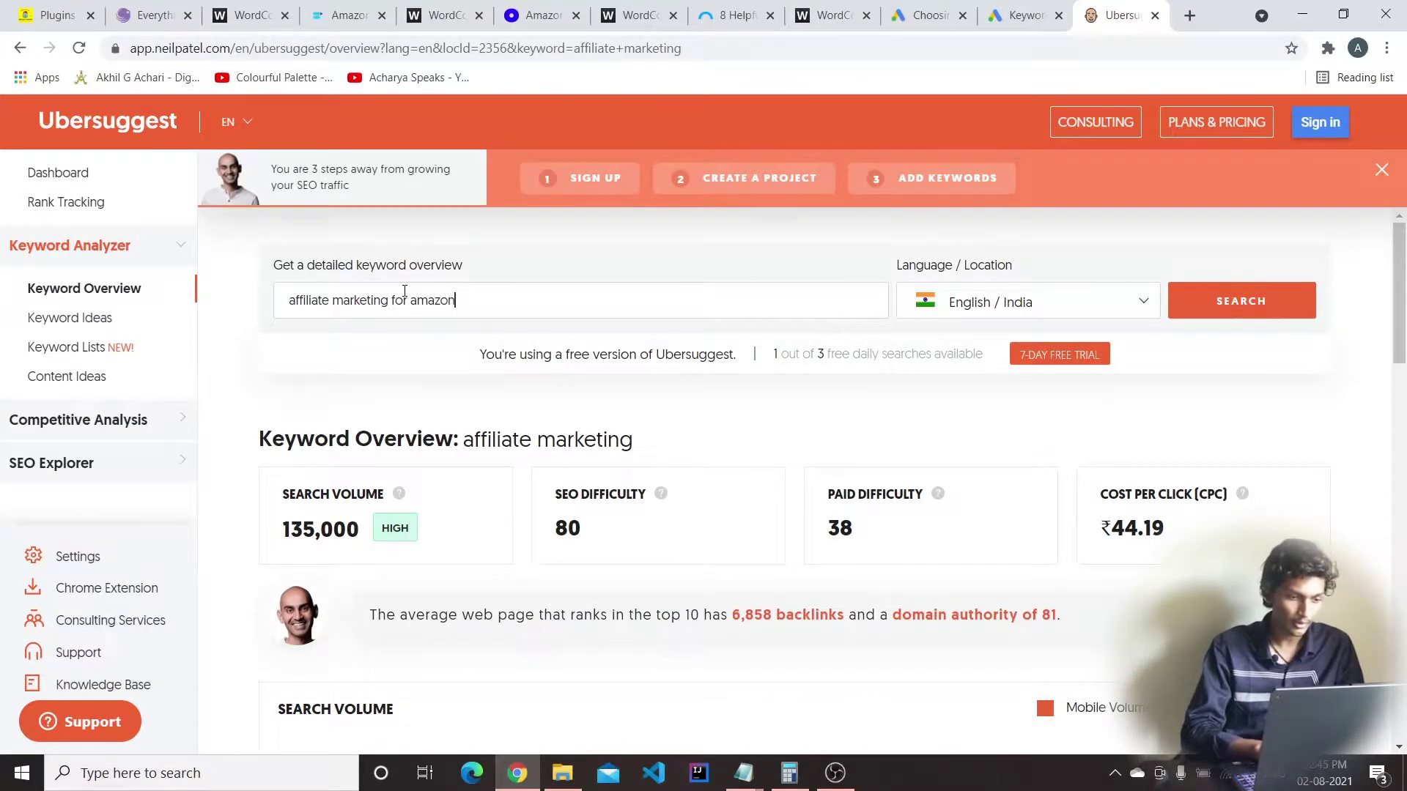
key("Return")
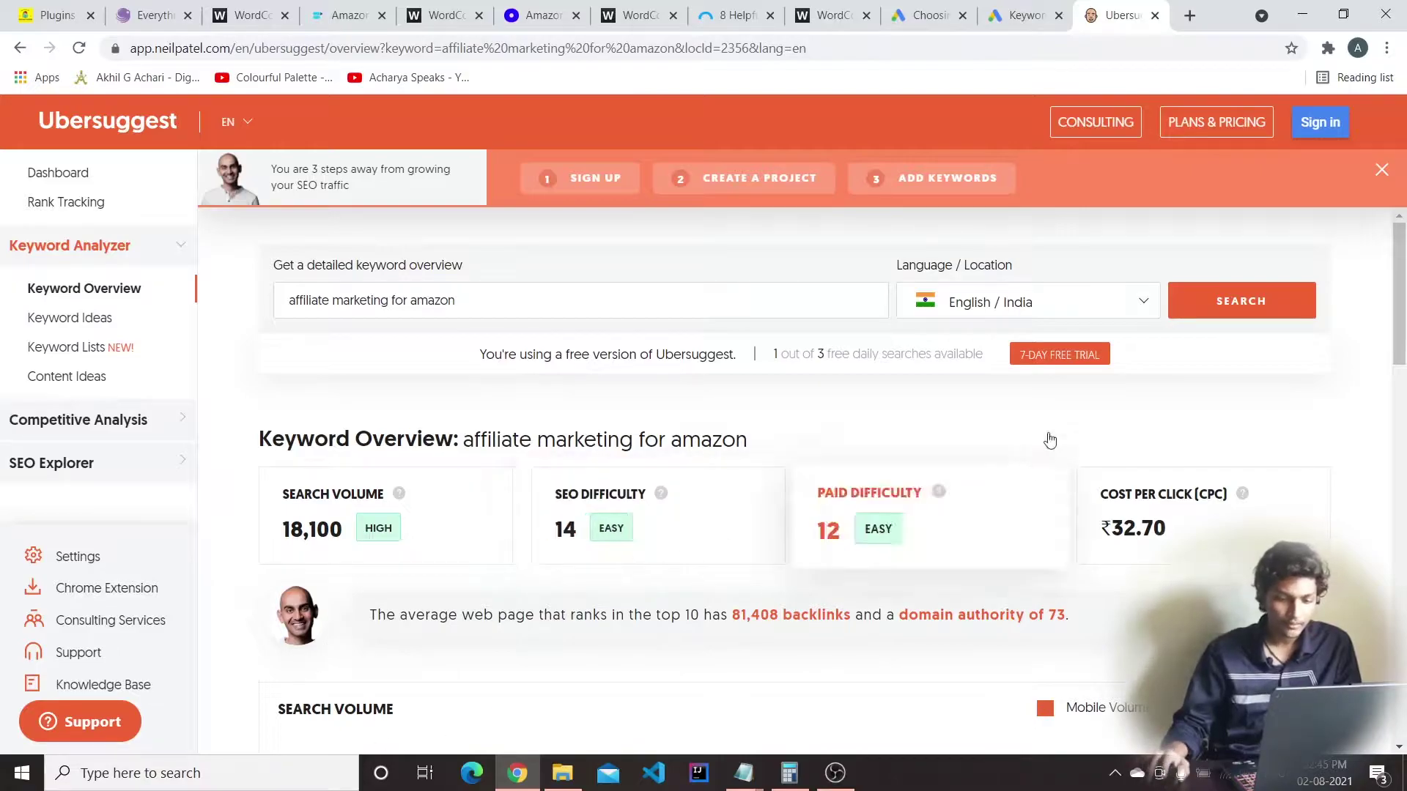
left_click_drag(485, 303, 260, 287)
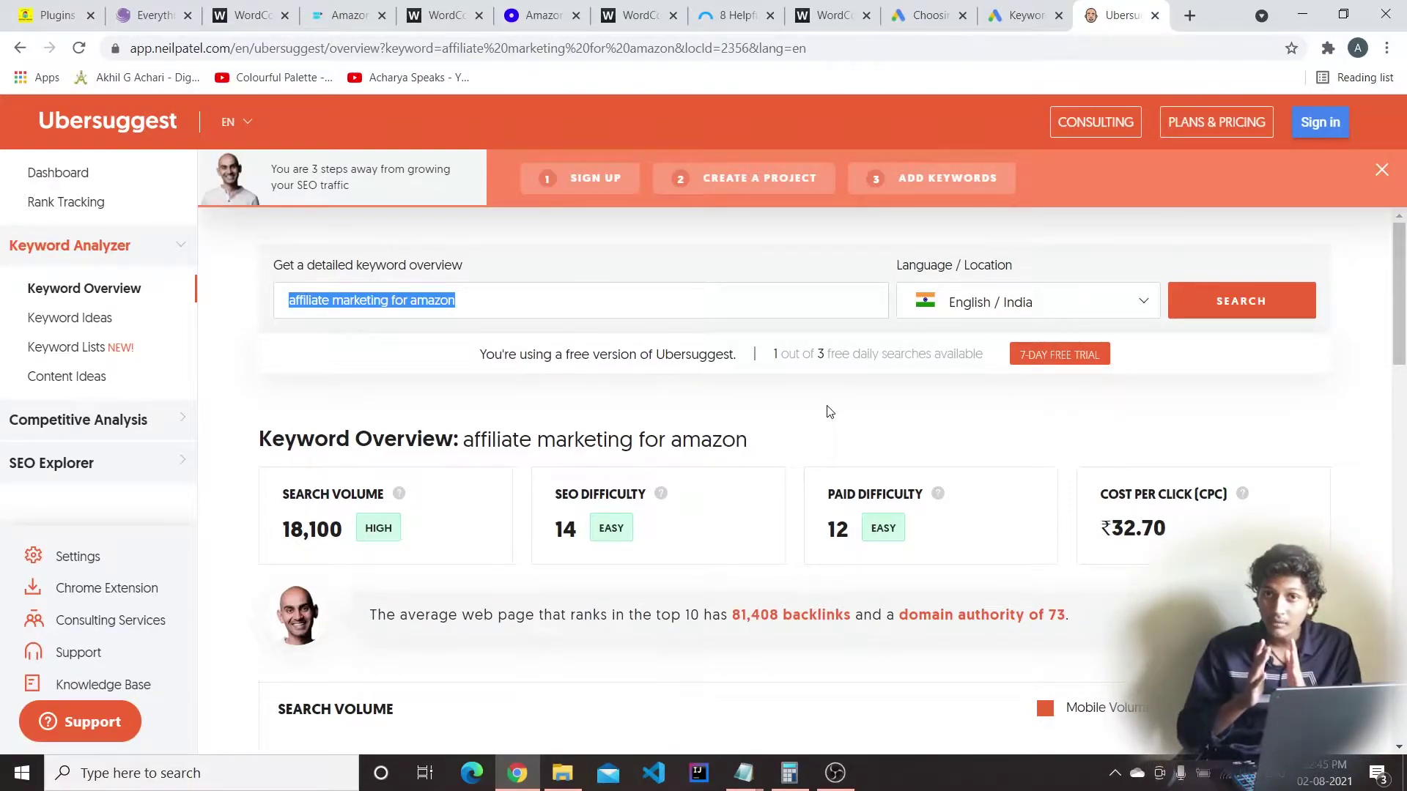
scroll(836, 414, "down", 12)
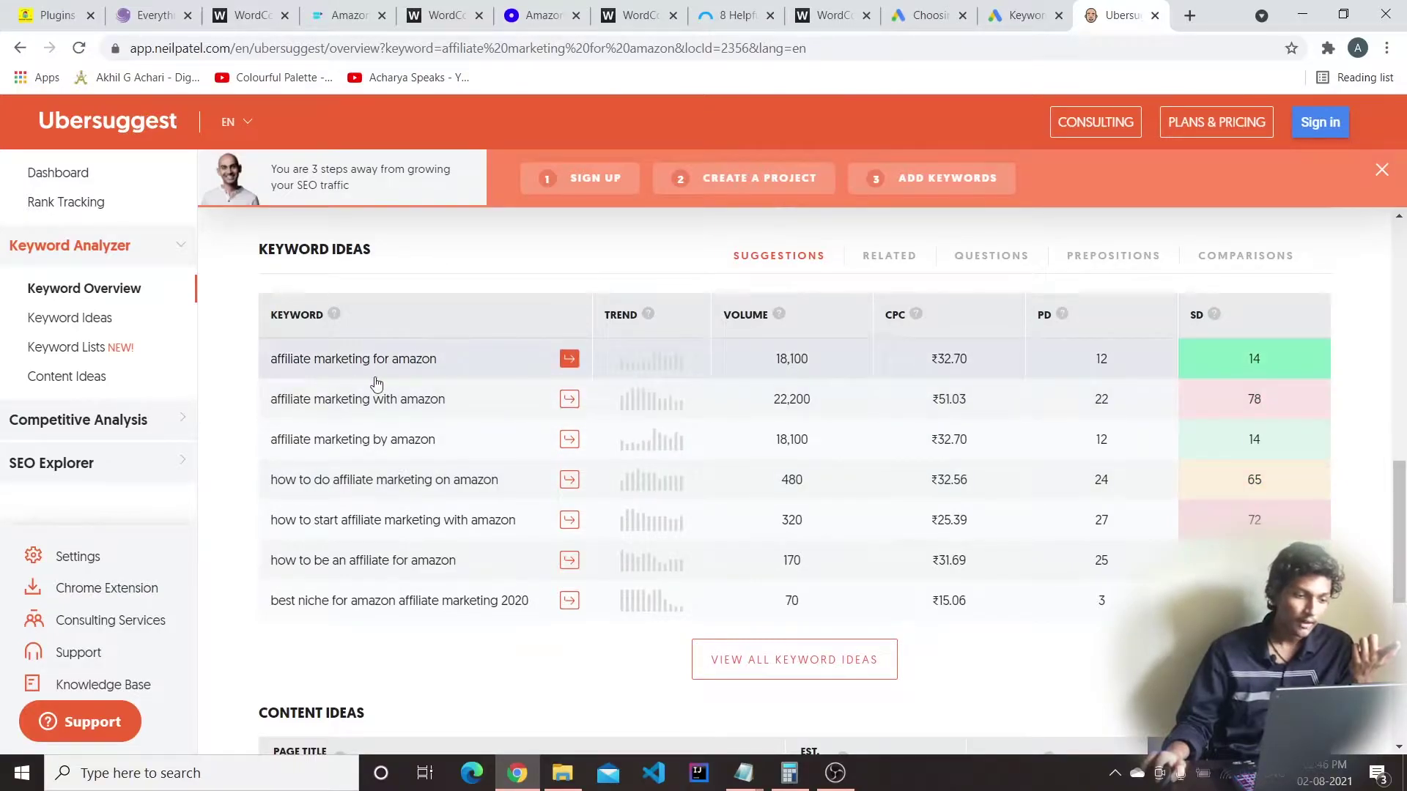
Search Google for "affiliate marketing for amazon" in a new tab
left_click(1194, 20)
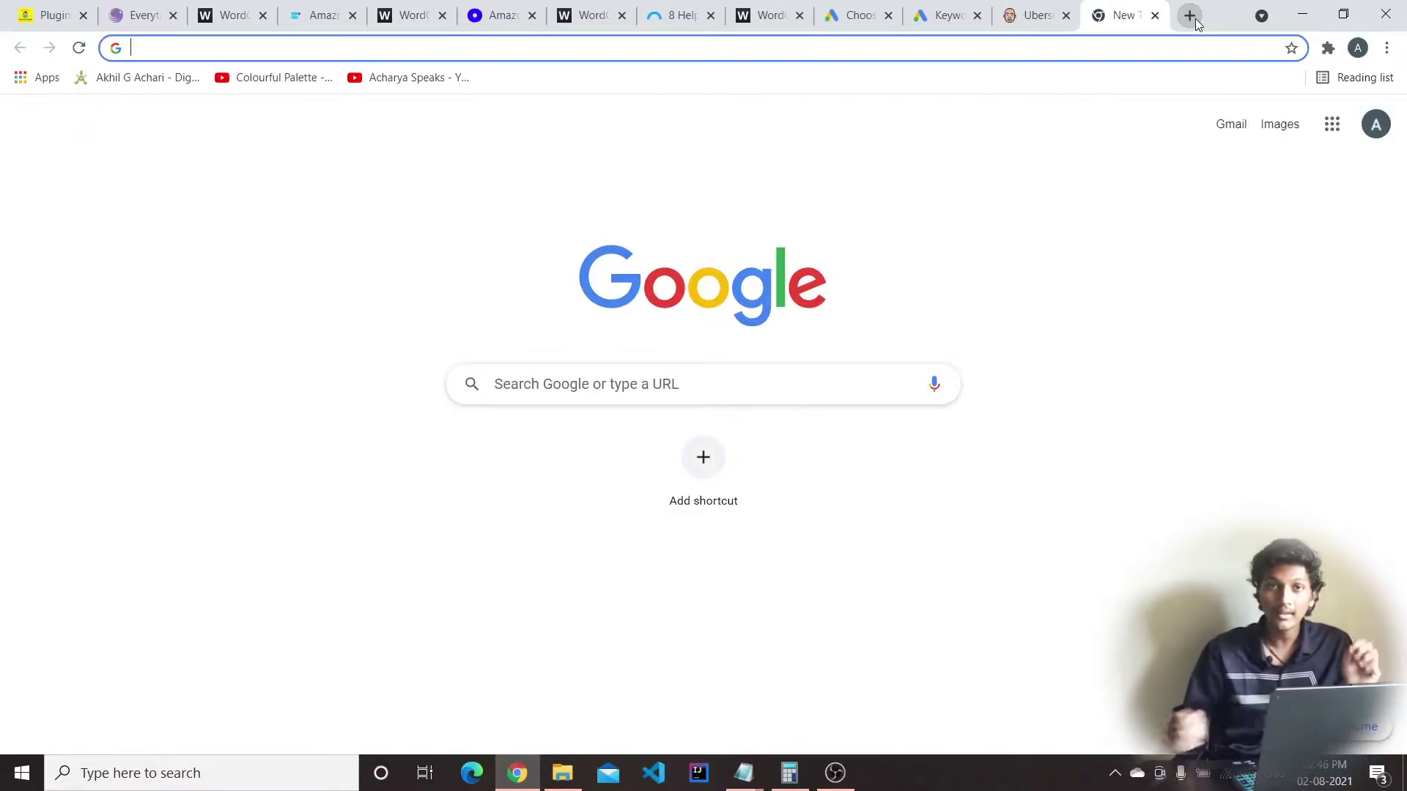
type("aff")
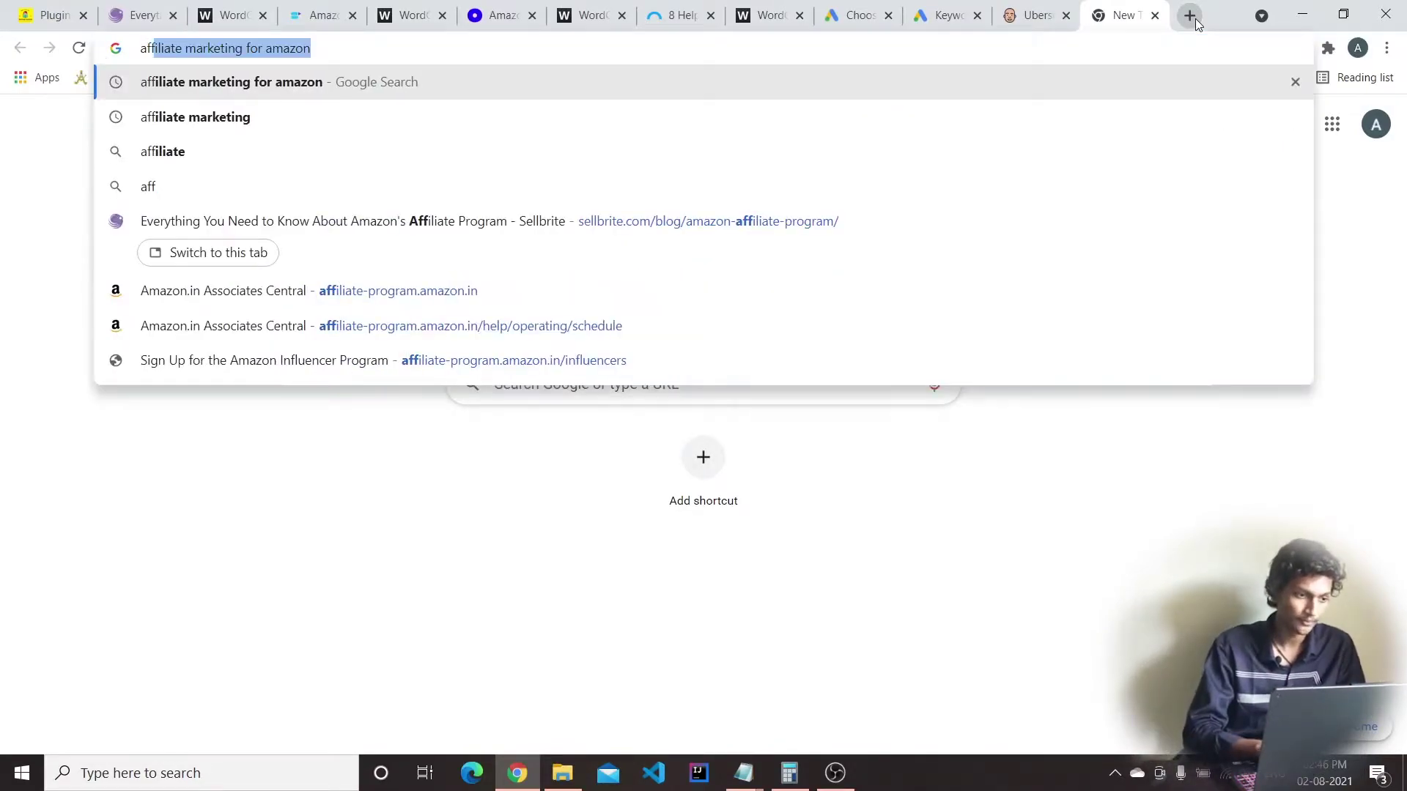
key("Right")
key("Return")
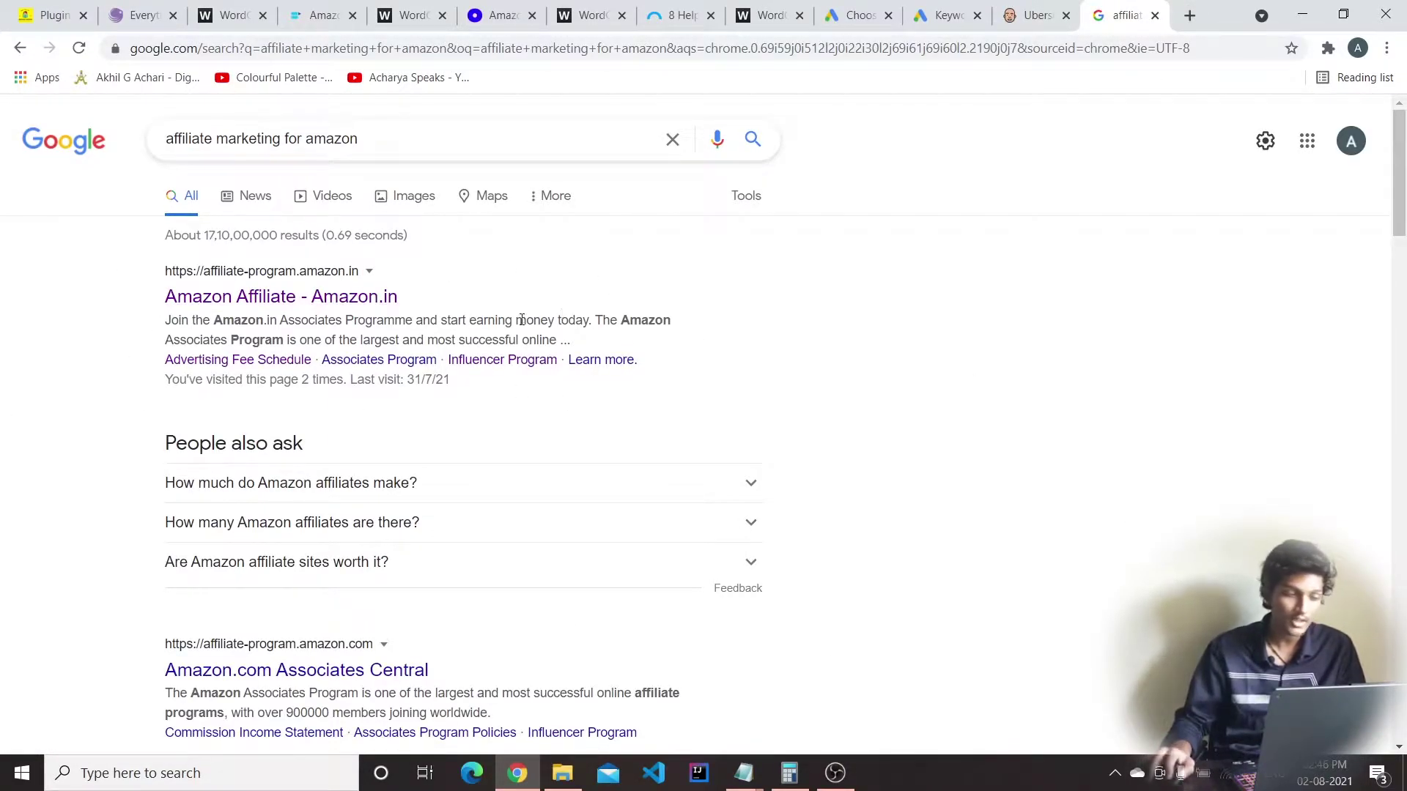
Open the Sellbrite and SellerApp articles on Amazon affiliate marketing from the search results in new tabs
scroll(608, 285, "down", 2)
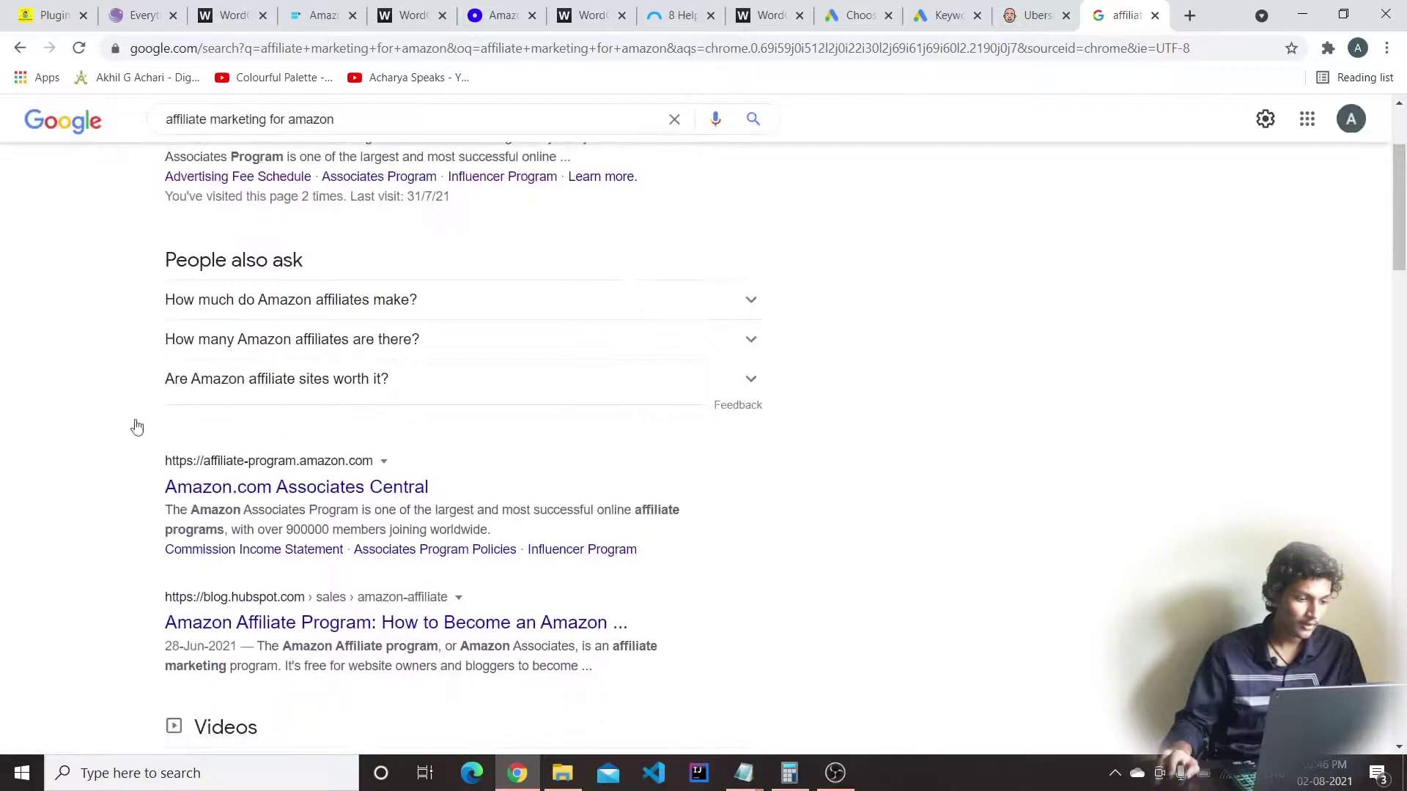
scroll(314, 493, "down", 10)
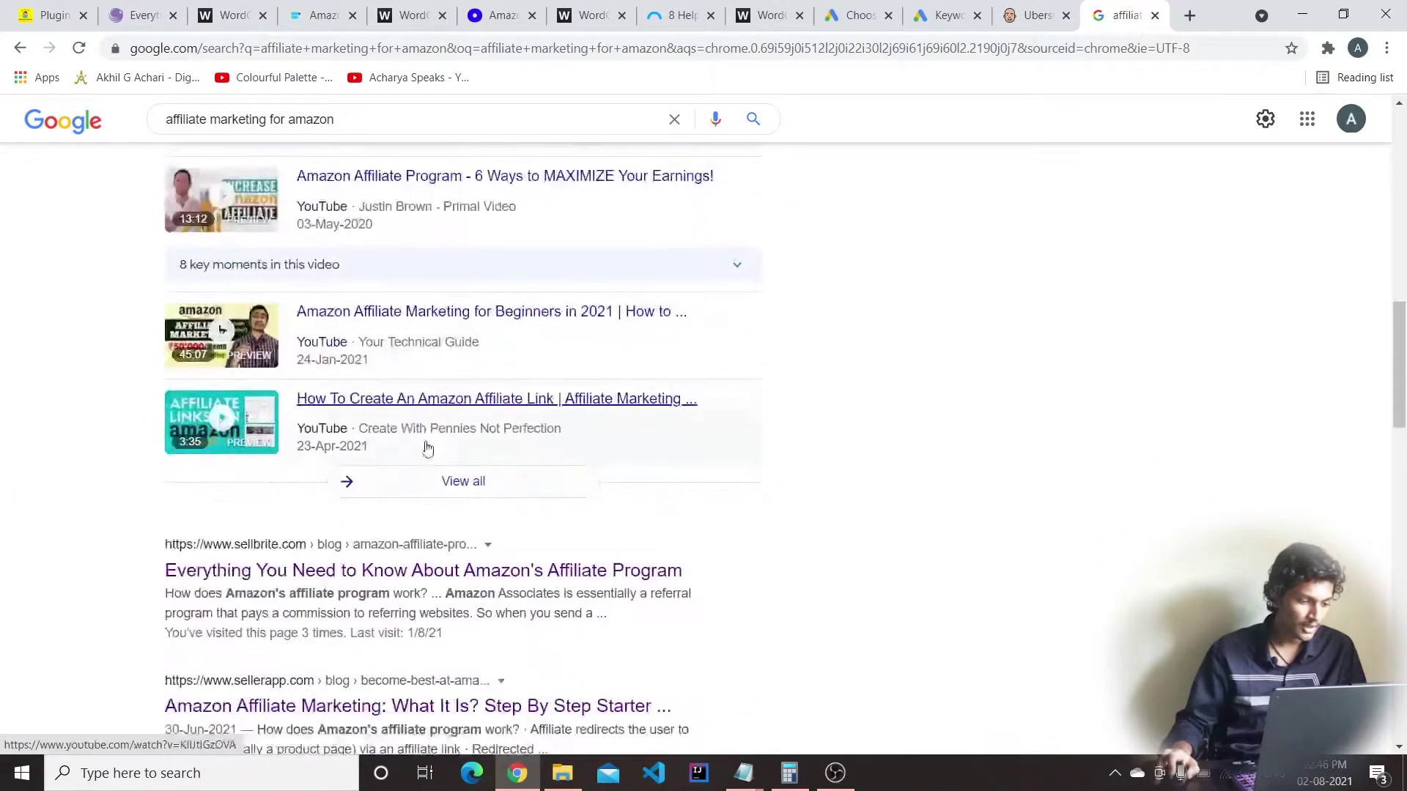
scroll(252, 381, "down", 2)
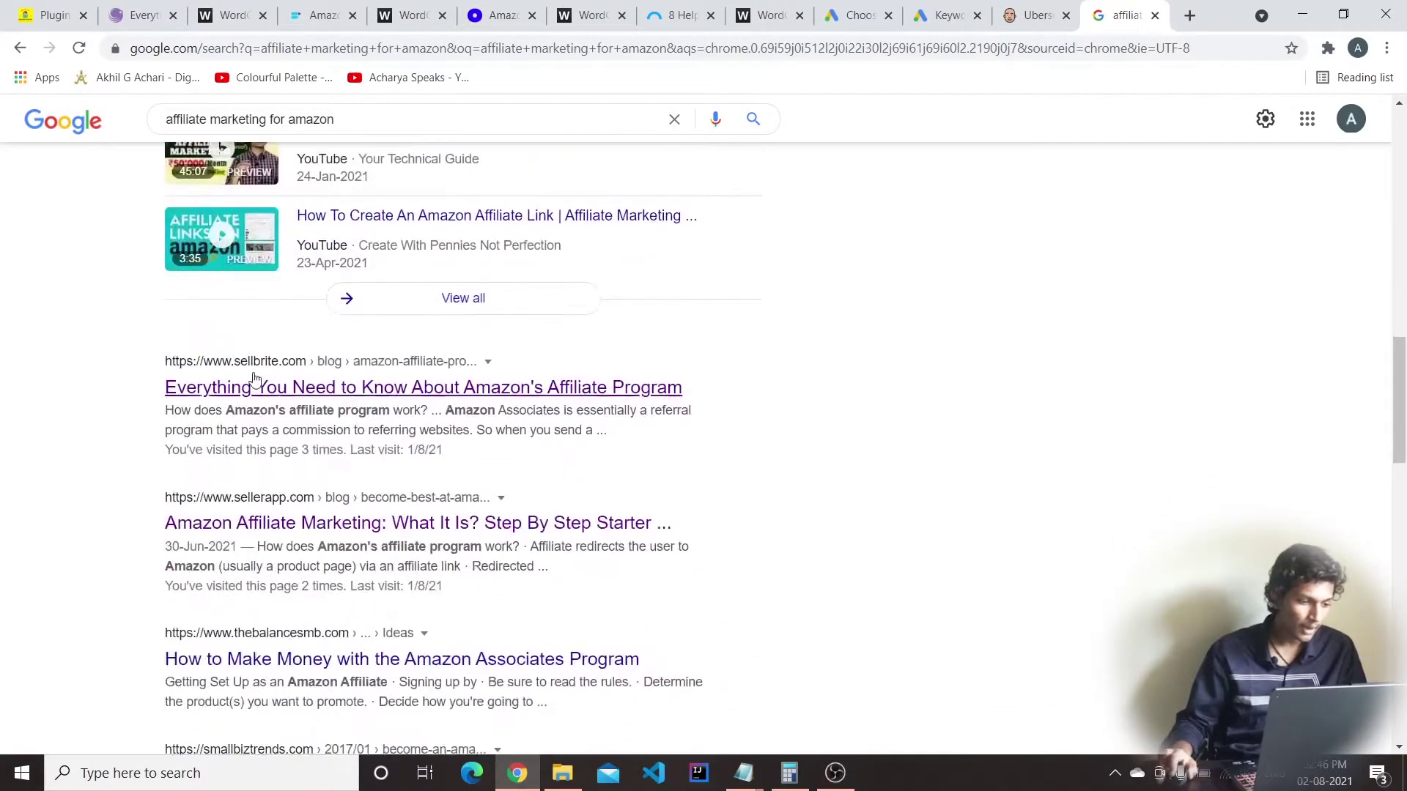
right_click(336, 389)
left_click(456, 408)
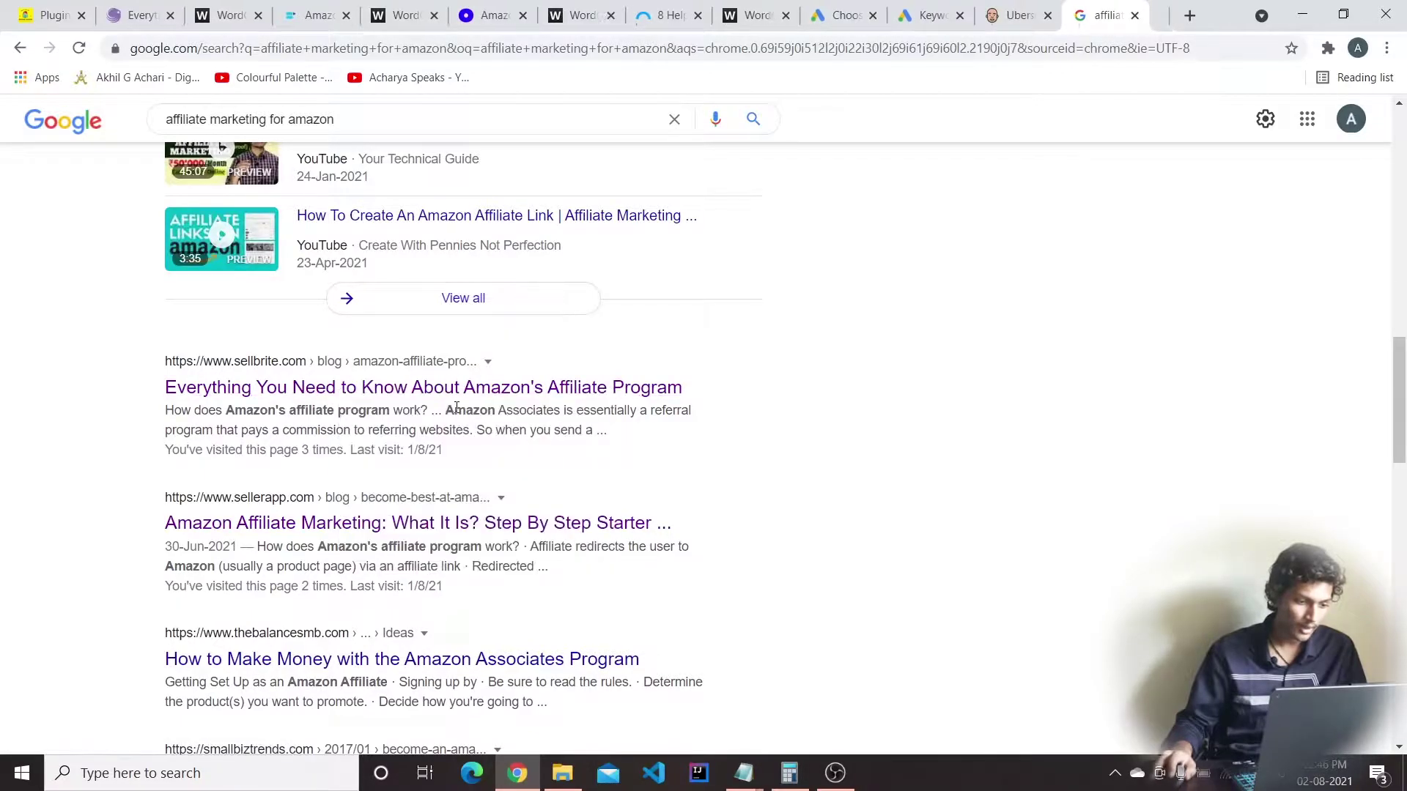
scroll(455, 407, "down", 2)
right_click(260, 346)
left_click(338, 356)
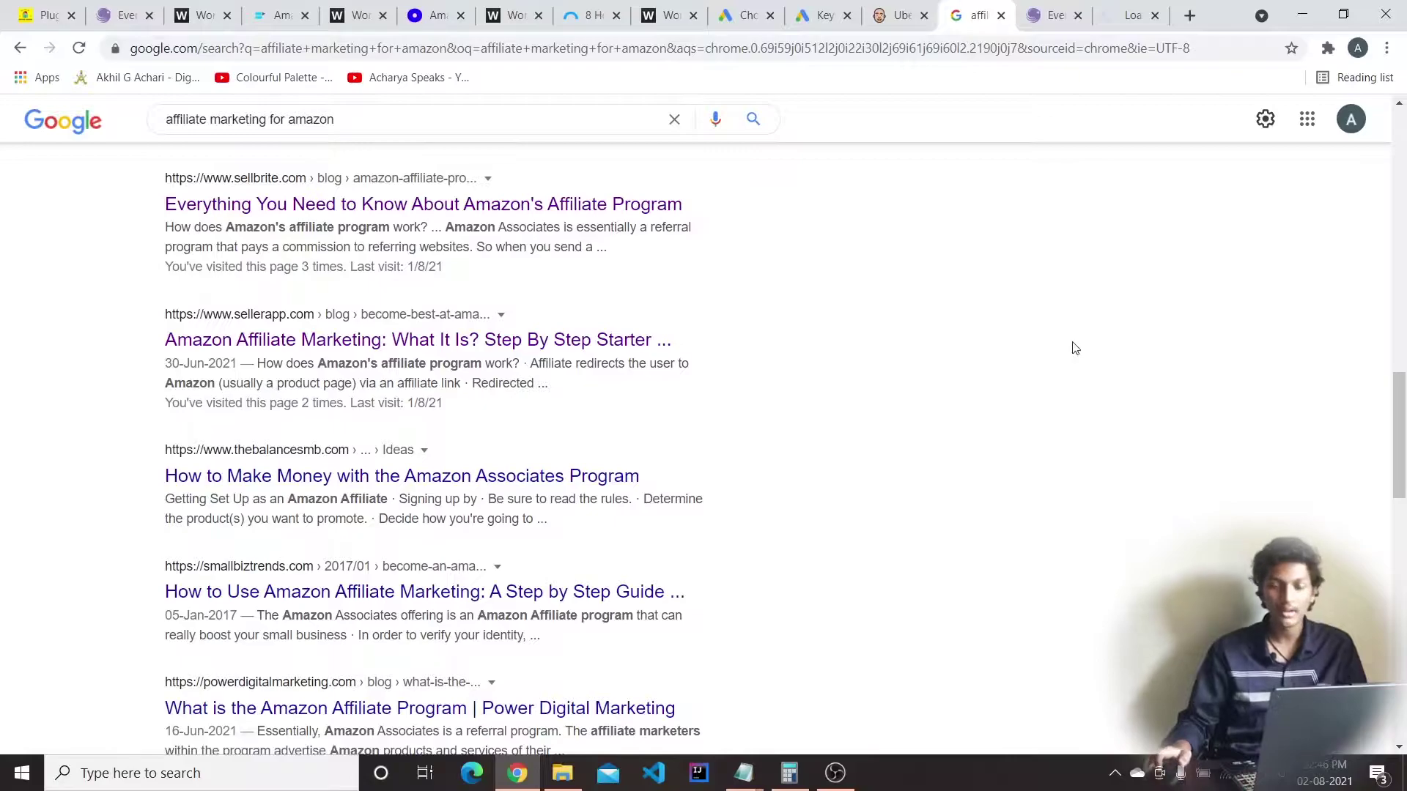
View the Sellbrite and SellerApp articles, and copy the web address of the Sellbrite article
left_click(1053, 10)
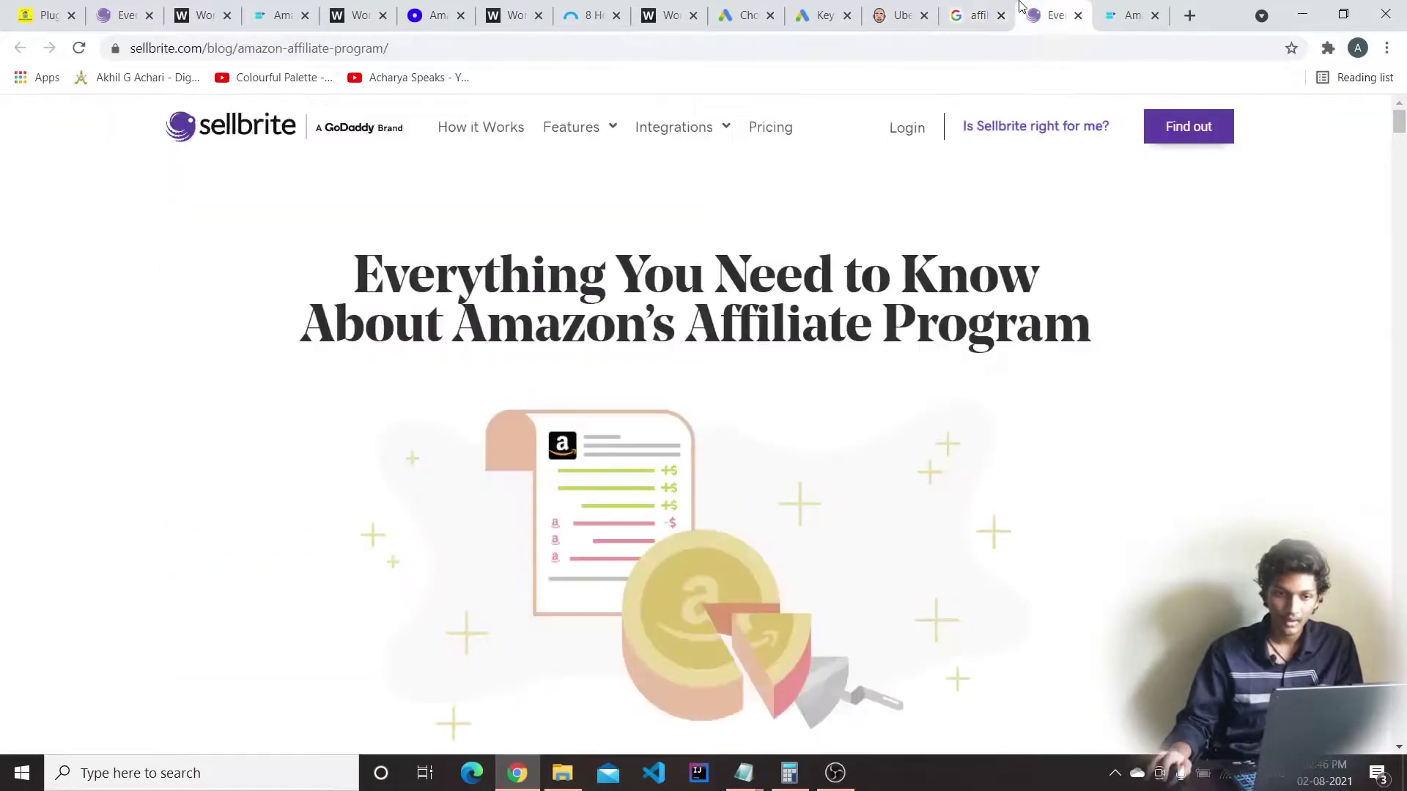
left_click(1119, 8)
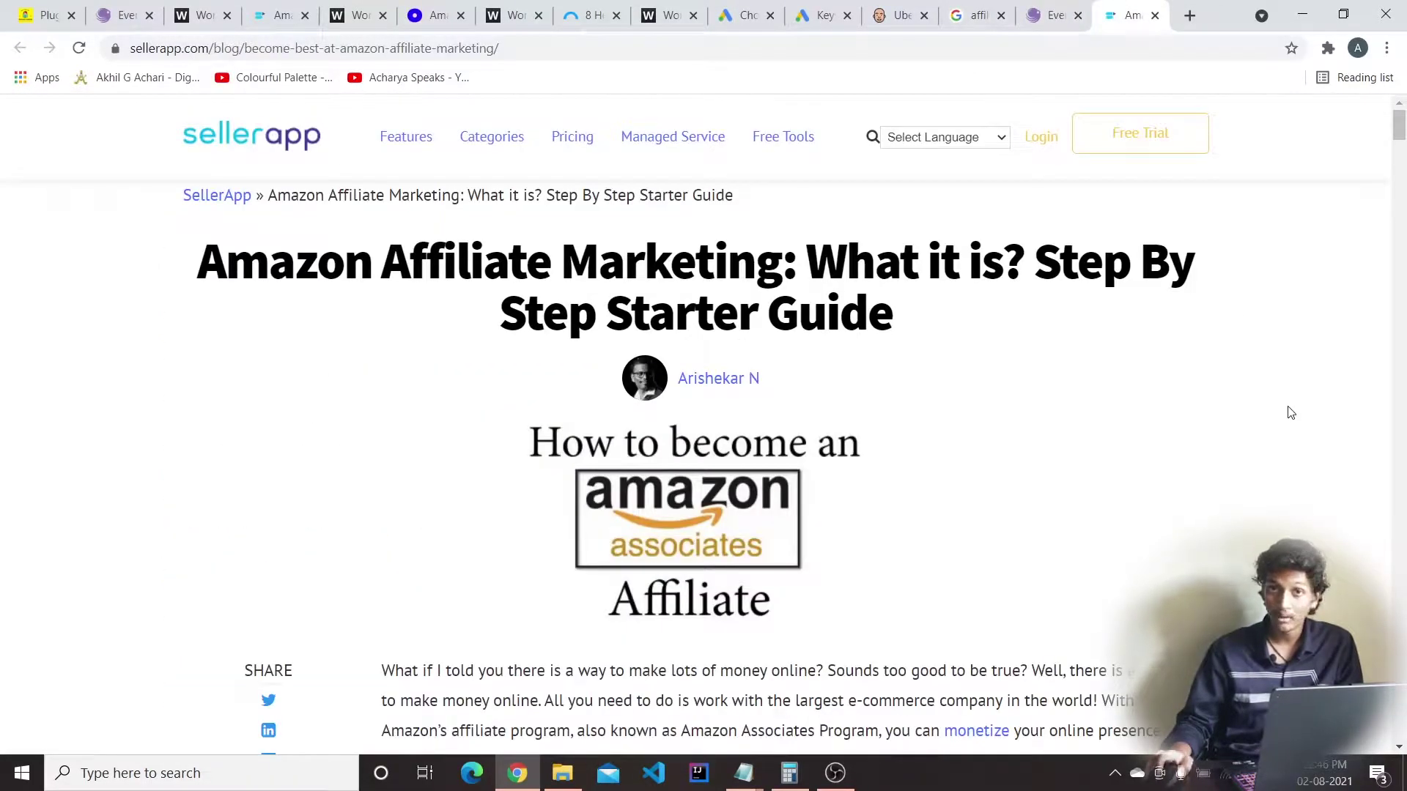
left_click(1055, 15)
left_click(423, 49)
key("ctrl+c")
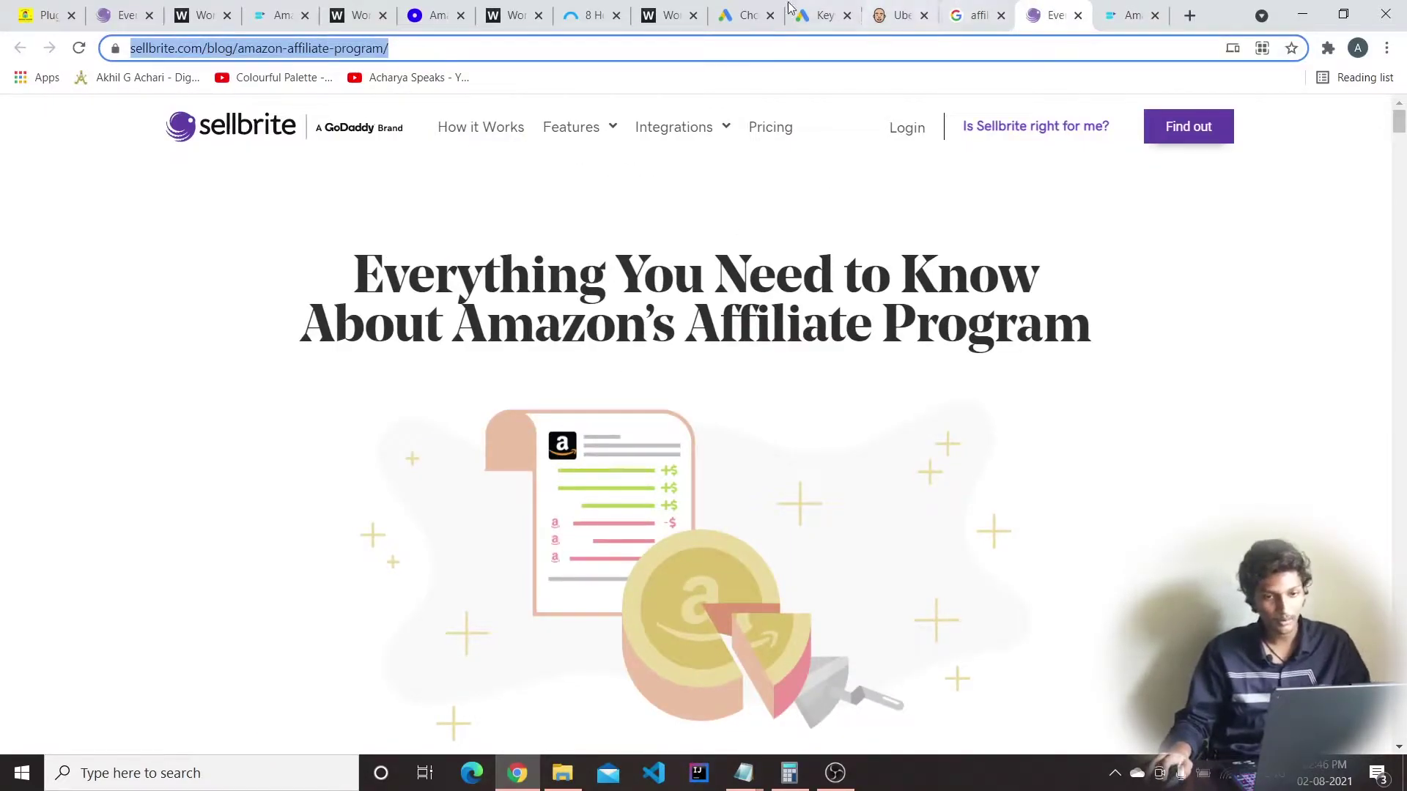
Run an Ubersuggest search on the copied Sellbrite article address, keeping English / India as the location
left_click(895, 15)
scroll(619, 227, "up", 4)
scroll(681, 279, "up", 6)
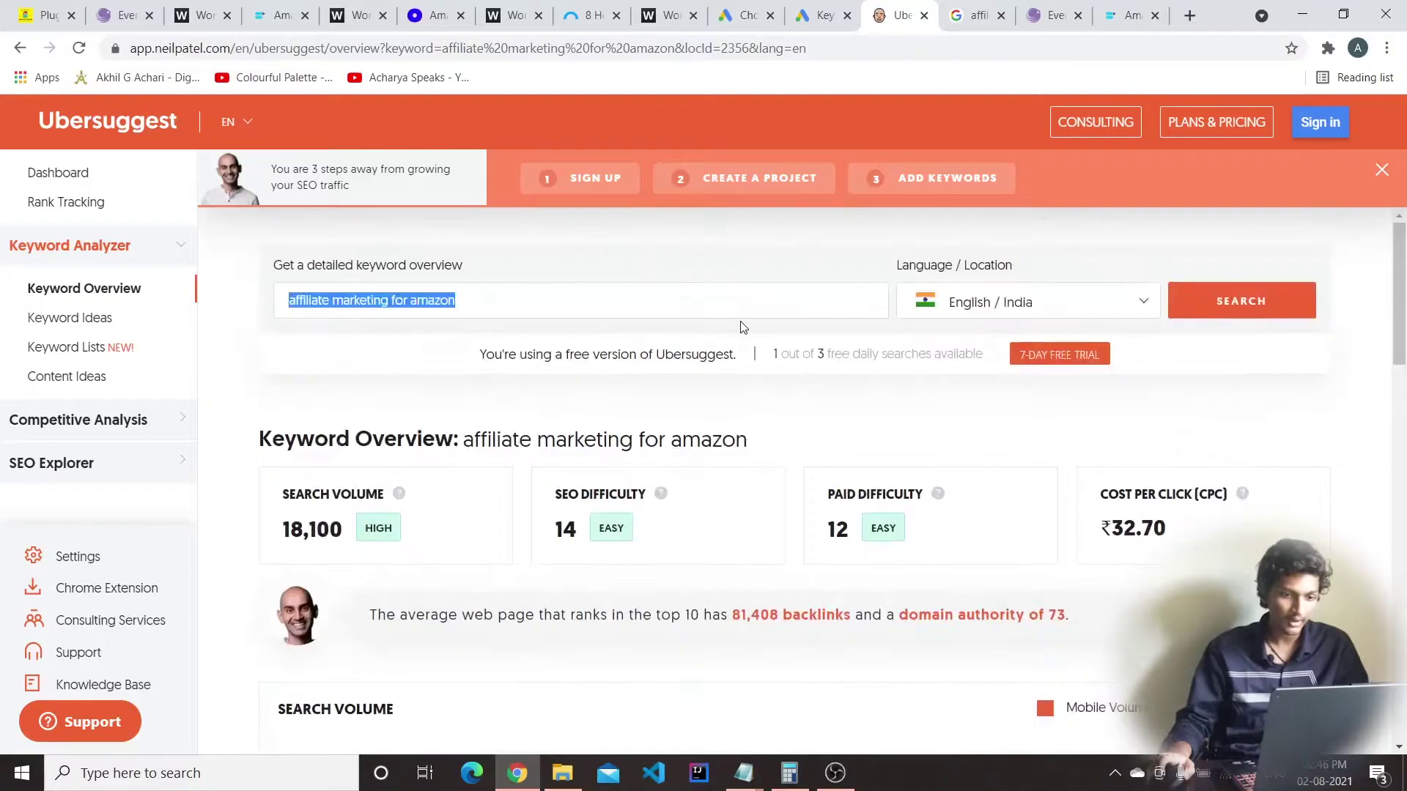
key("ctrl+v")
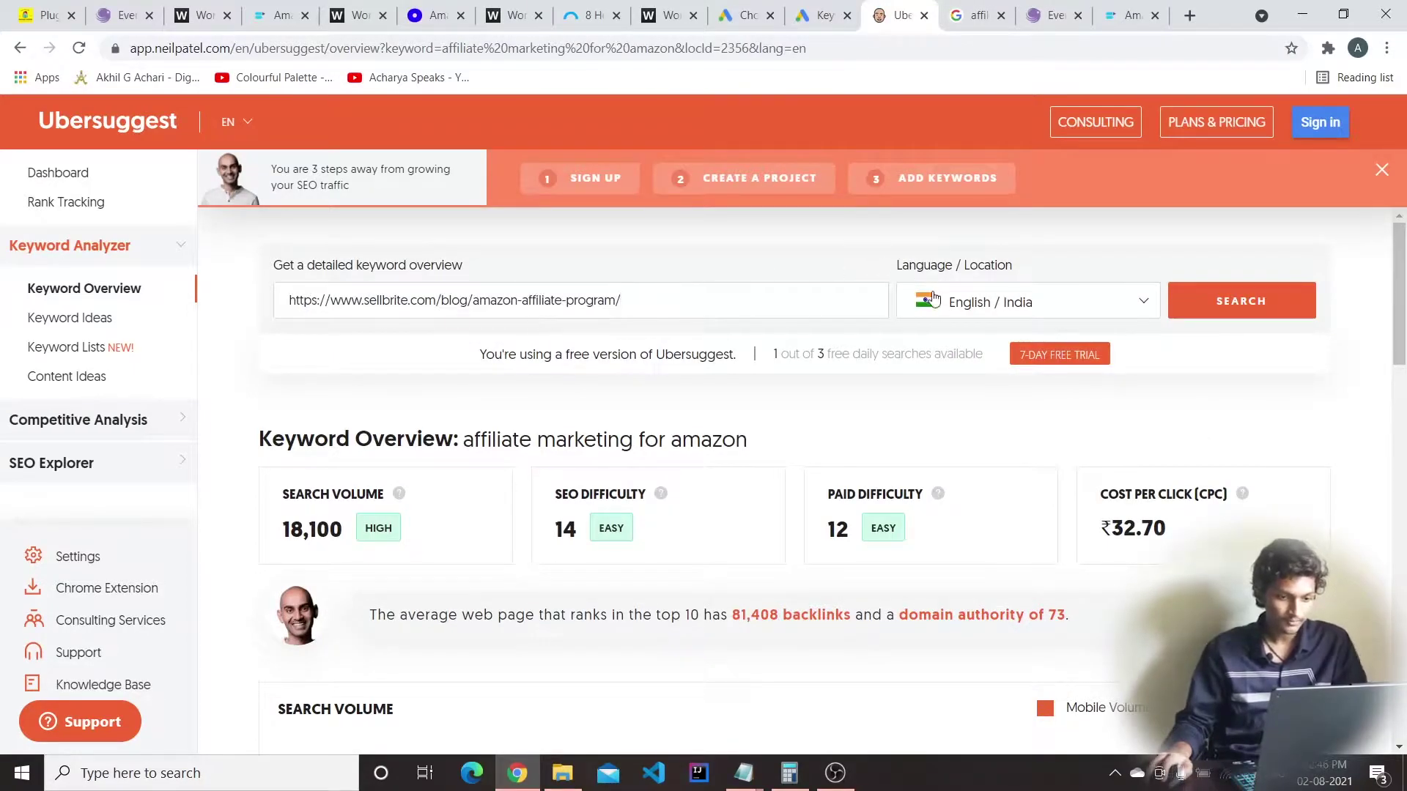
left_click(1190, 304)
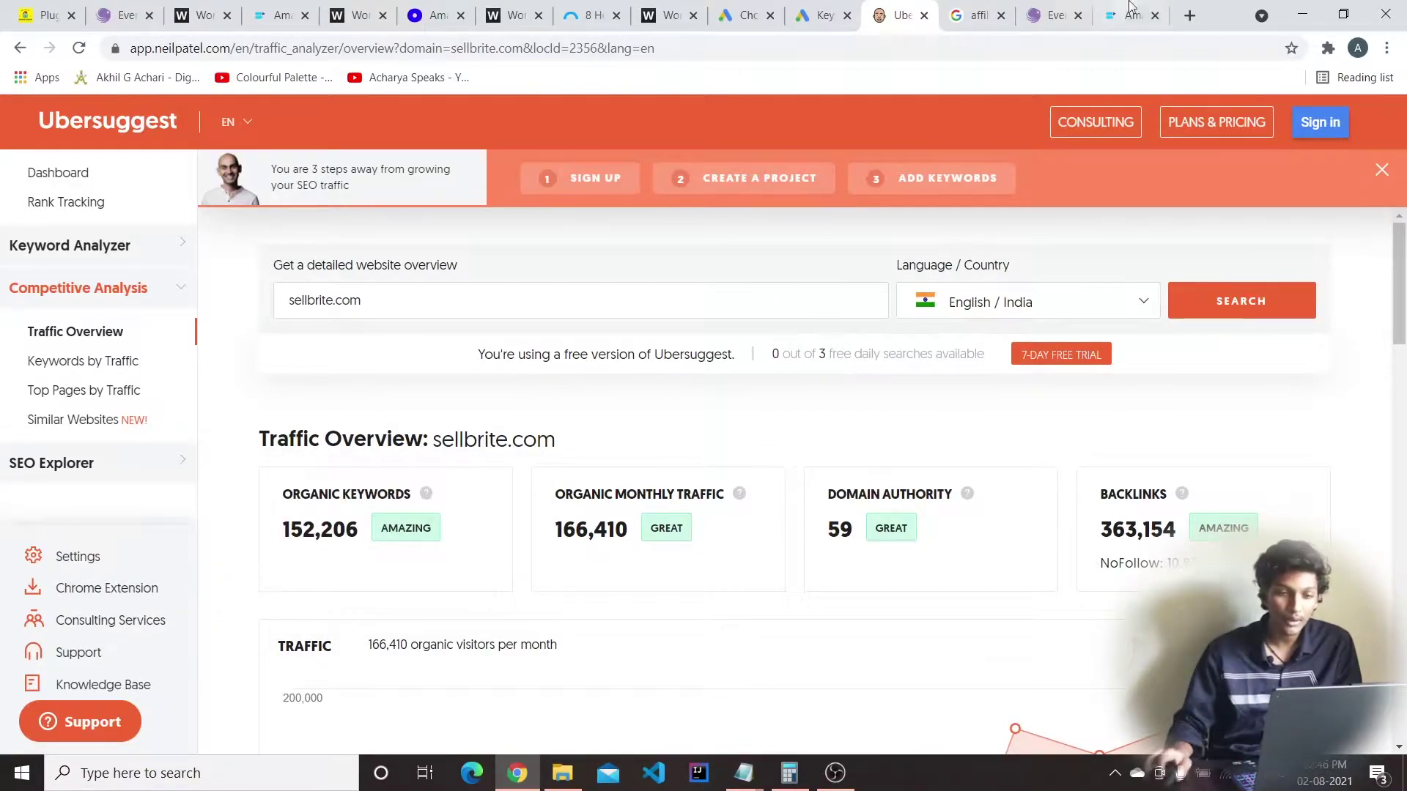
Compare the Sellbrite article with its Ubersuggest traffic overview, and return to the Google results for "affiliate marketing for amazon"
left_click(1064, 7)
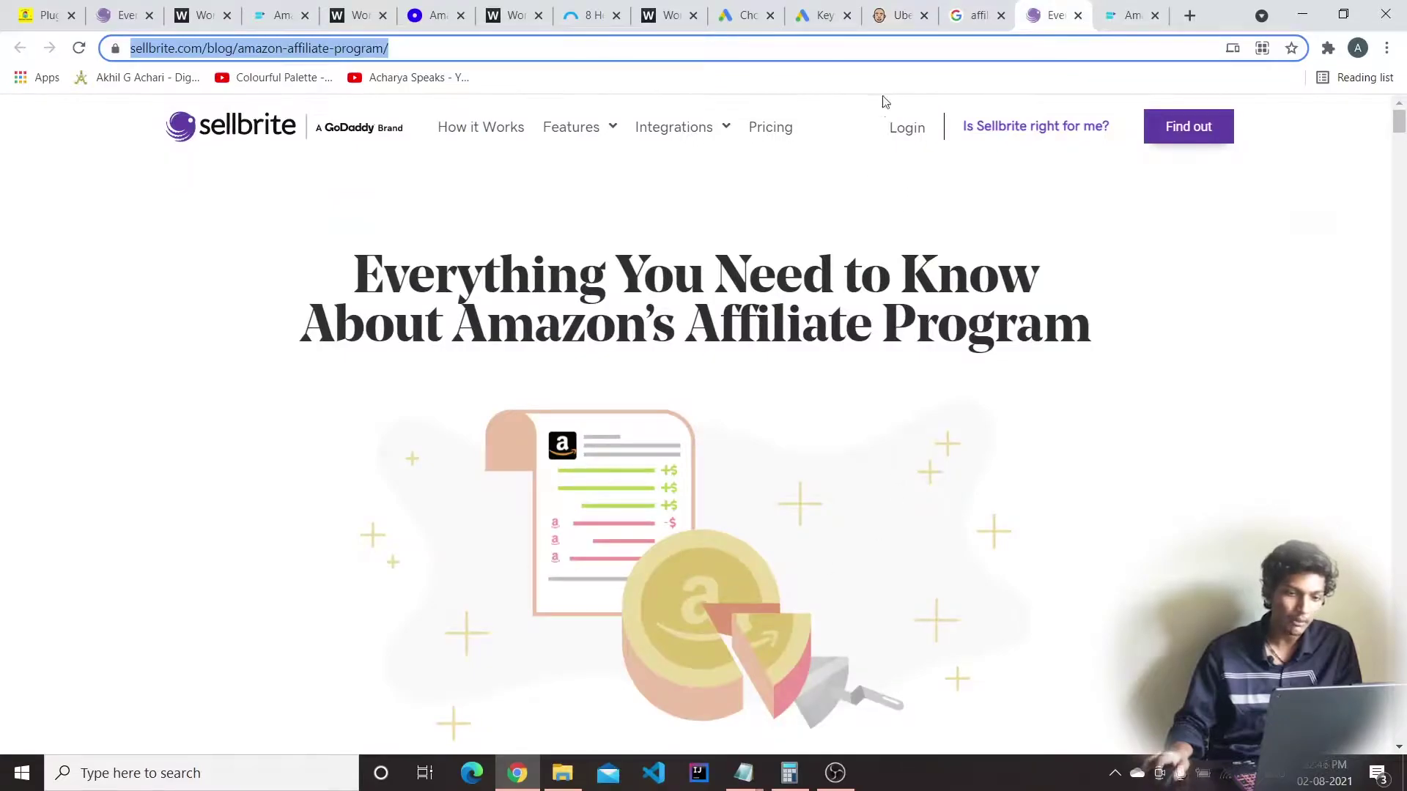
left_click(897, 15)
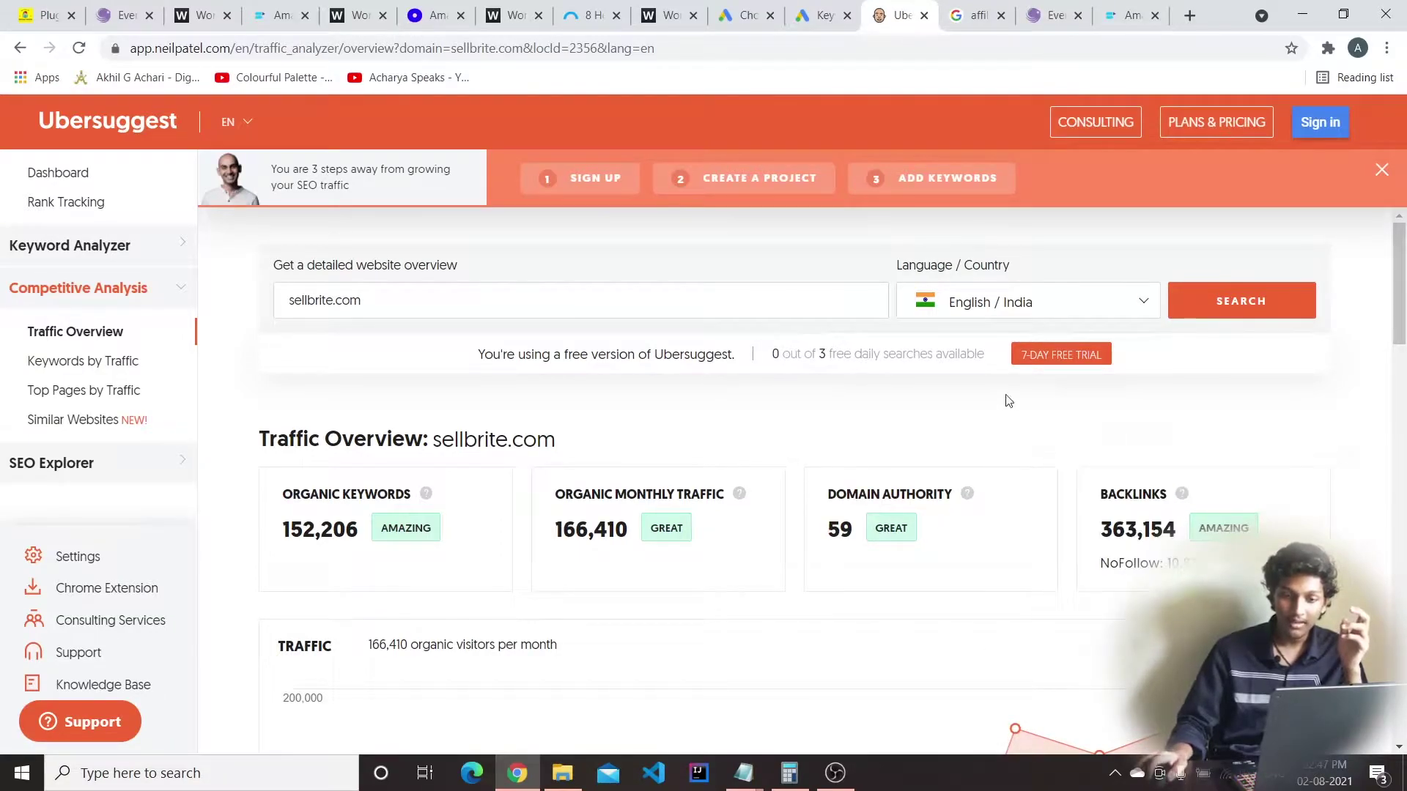
left_click(1051, 15)
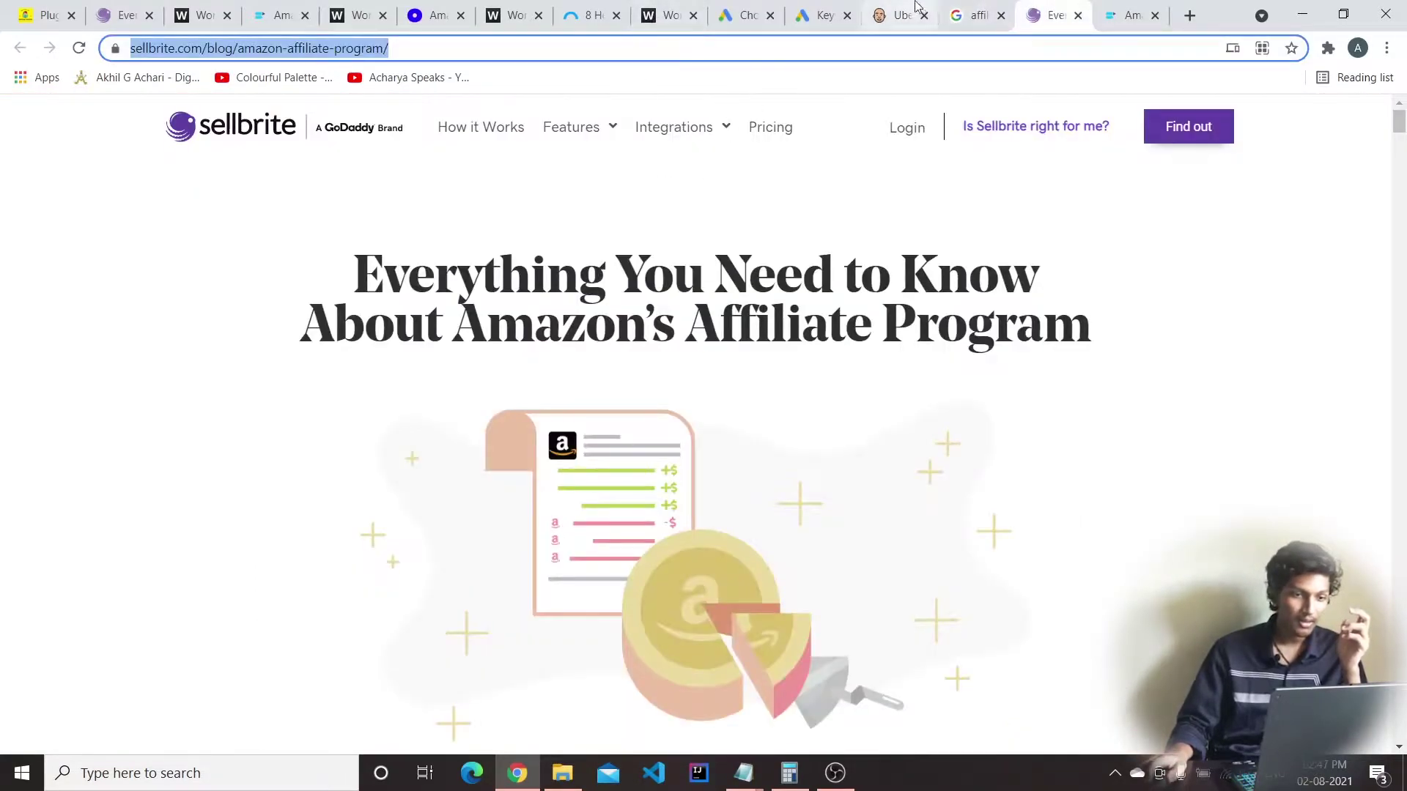
left_click(958, 6)
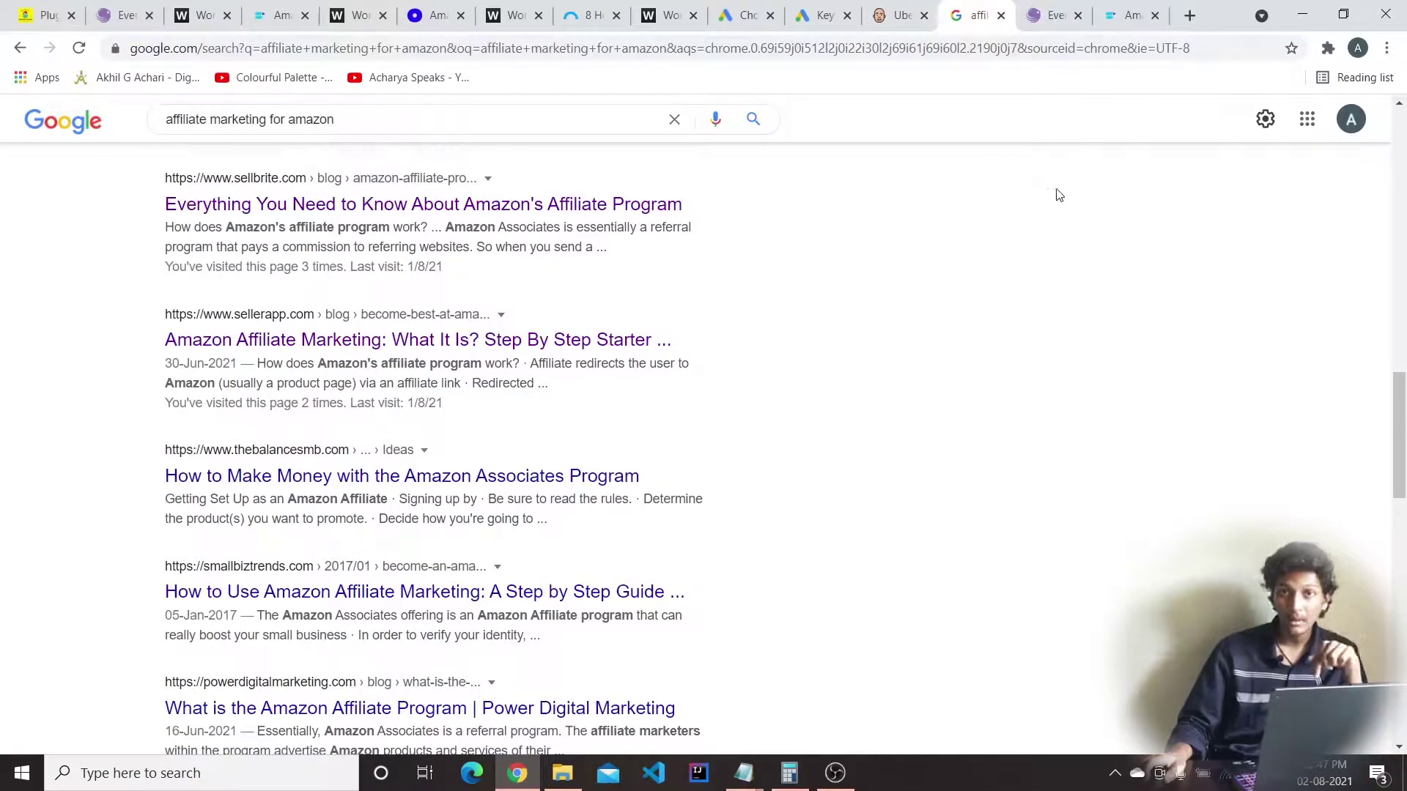
Examine the title, illustration and introduction of the Sellbrite article on Amazon's affiliate program, checking back with the Google results
left_click(1040, 9)
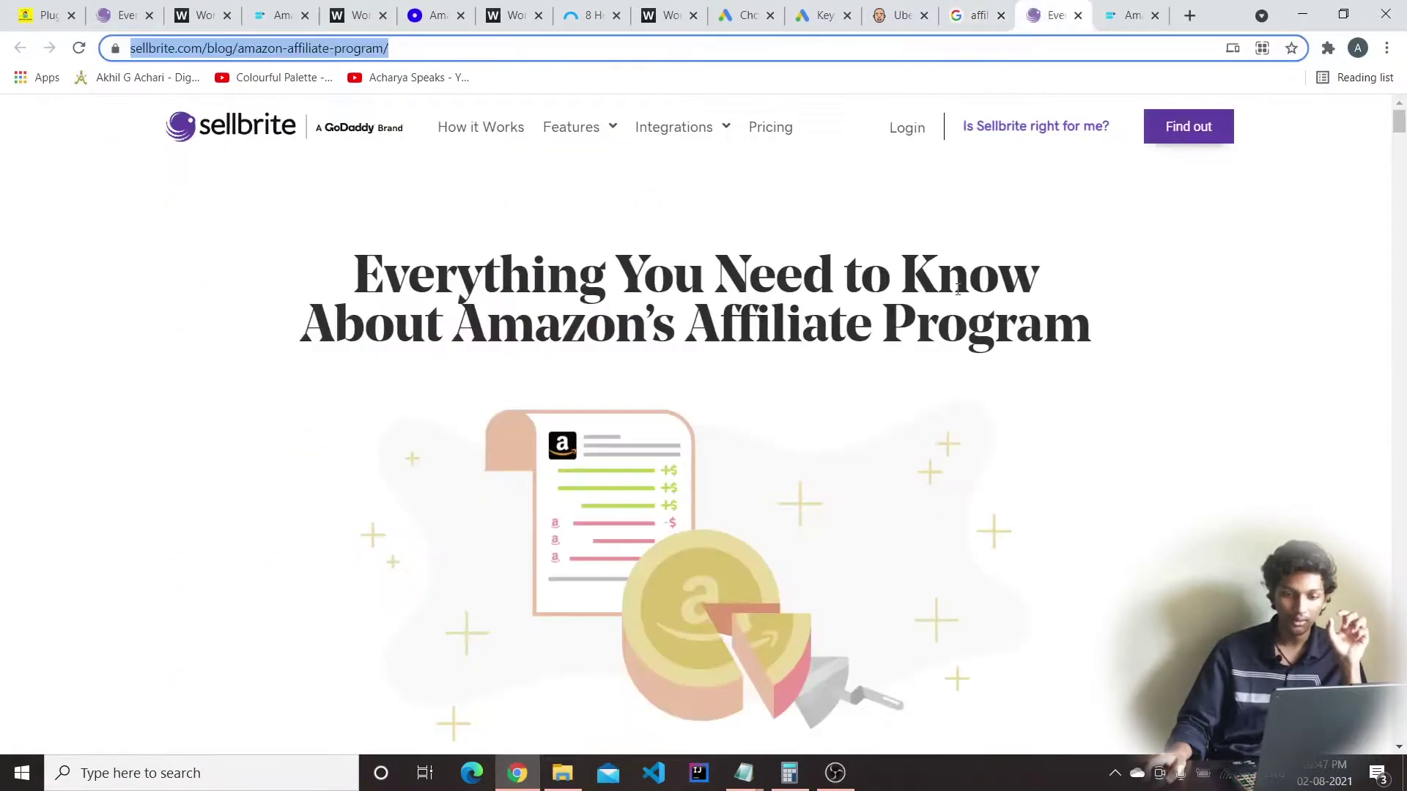
left_click(966, 9)
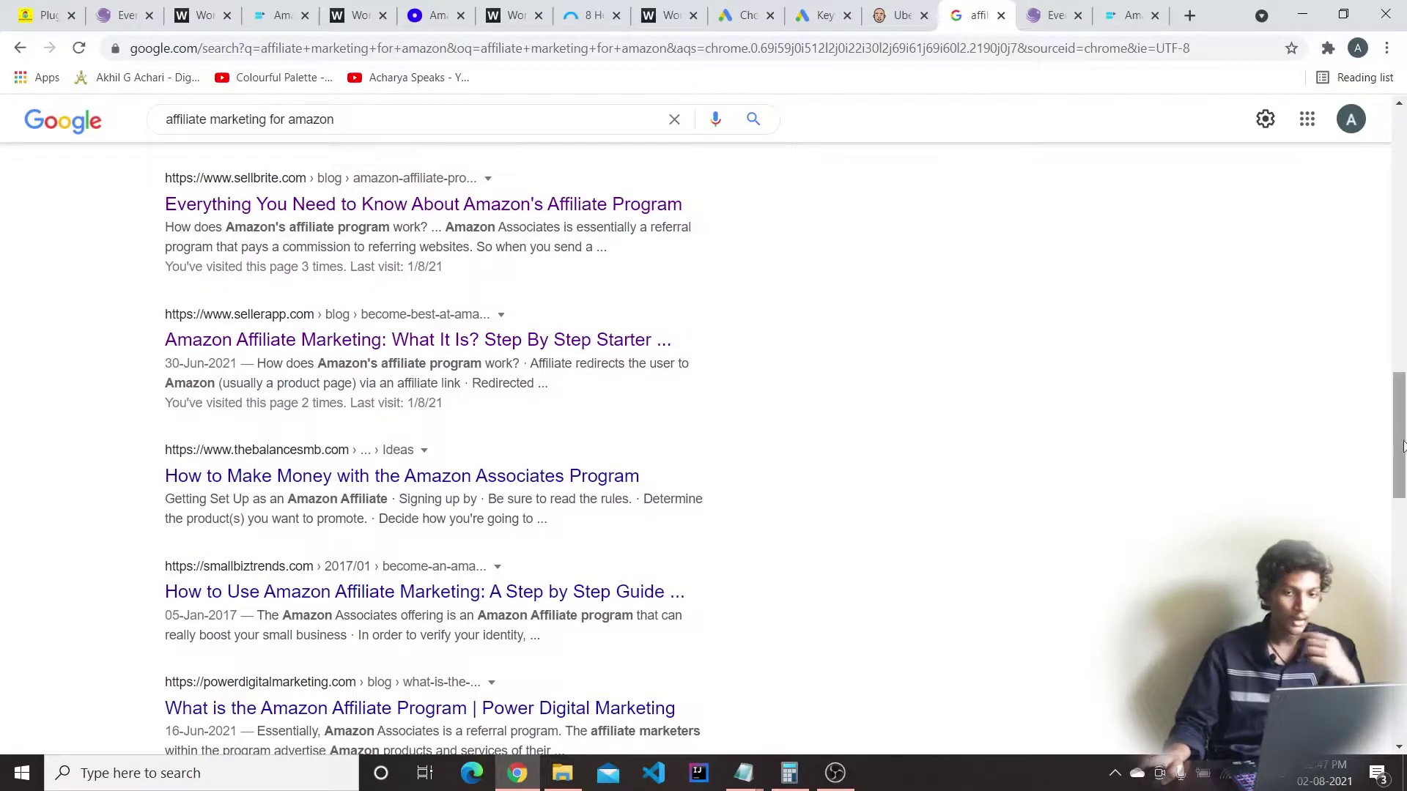
left_click(1035, 7)
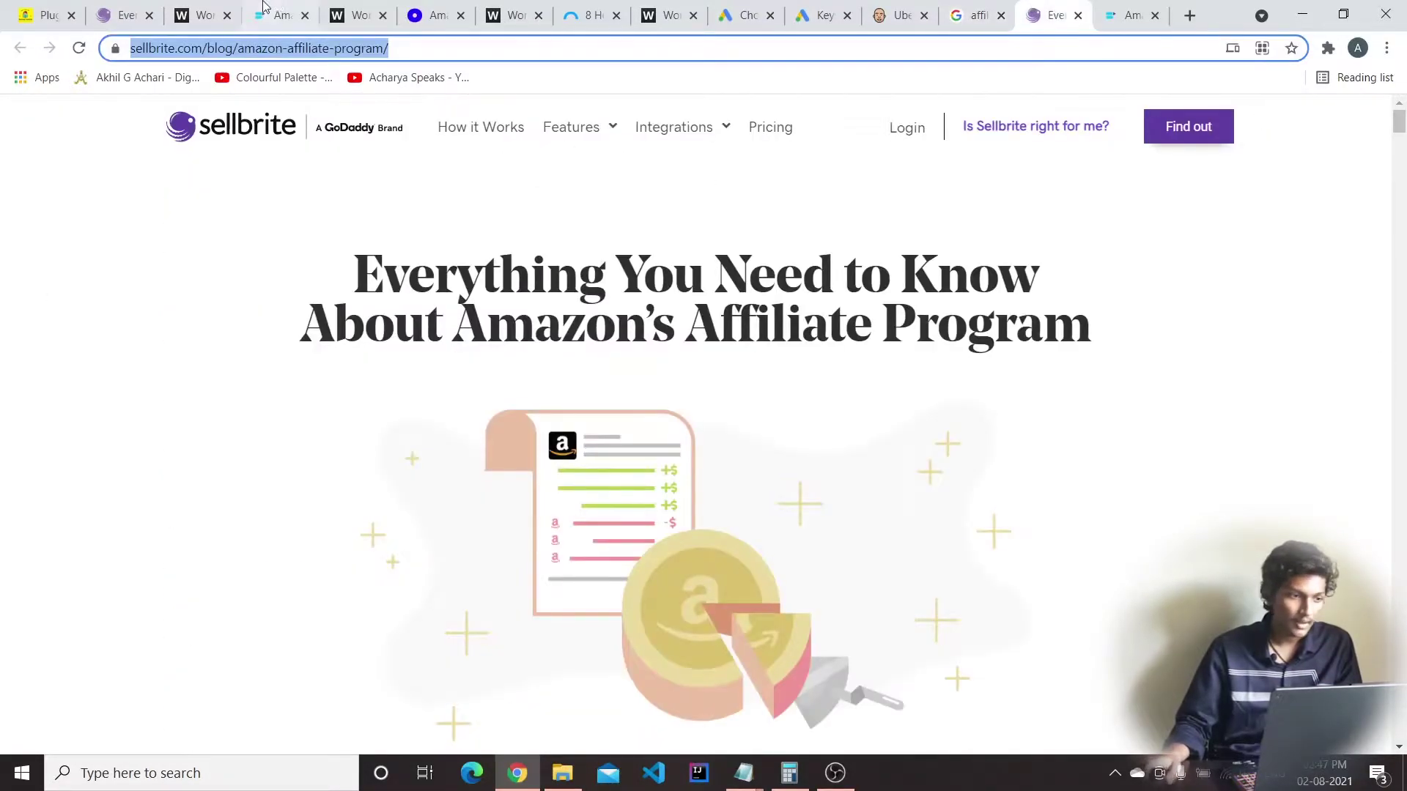
scroll(815, 483, "down", 6)
scroll(813, 475, "down", 5)
scroll(812, 478, "up", 8)
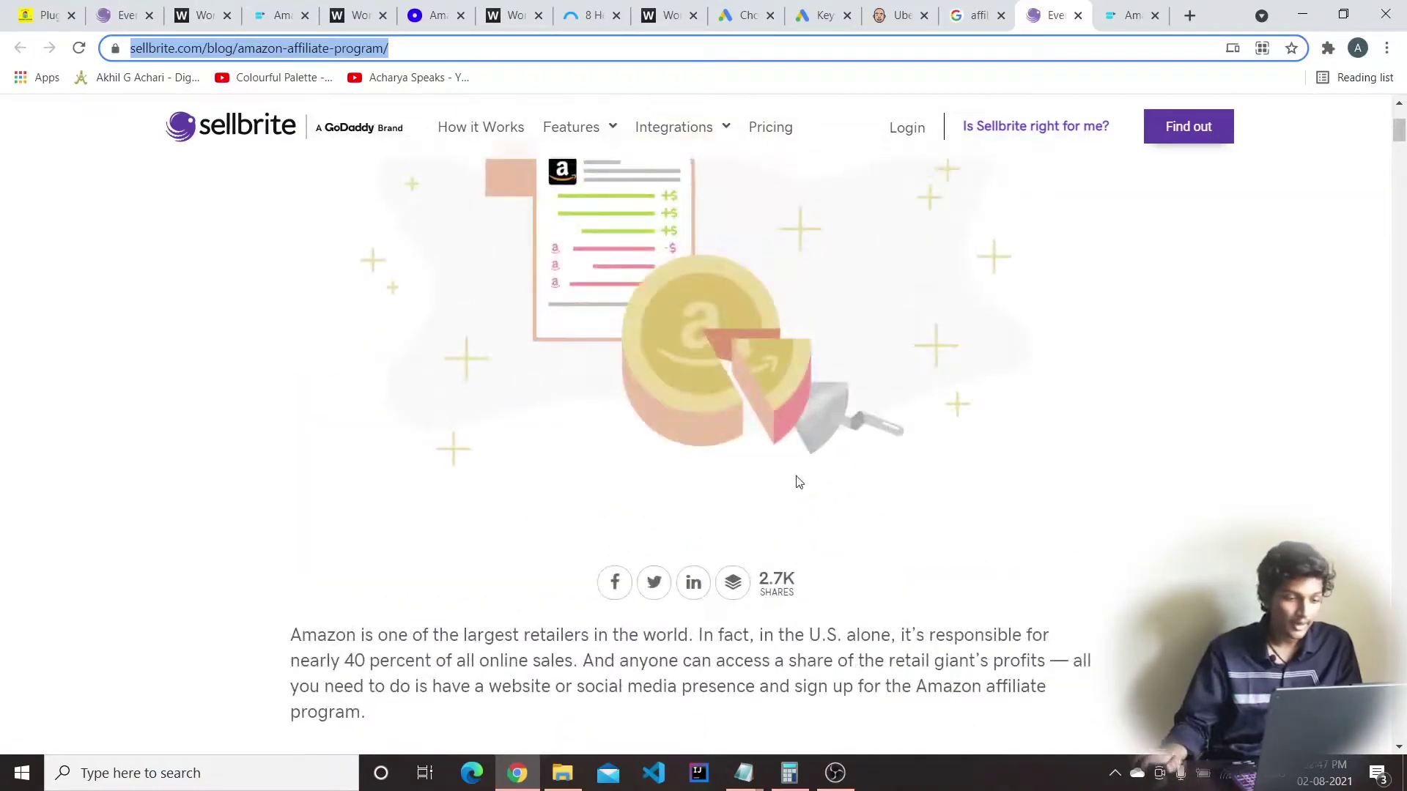
scroll(658, 574, "up", 4)
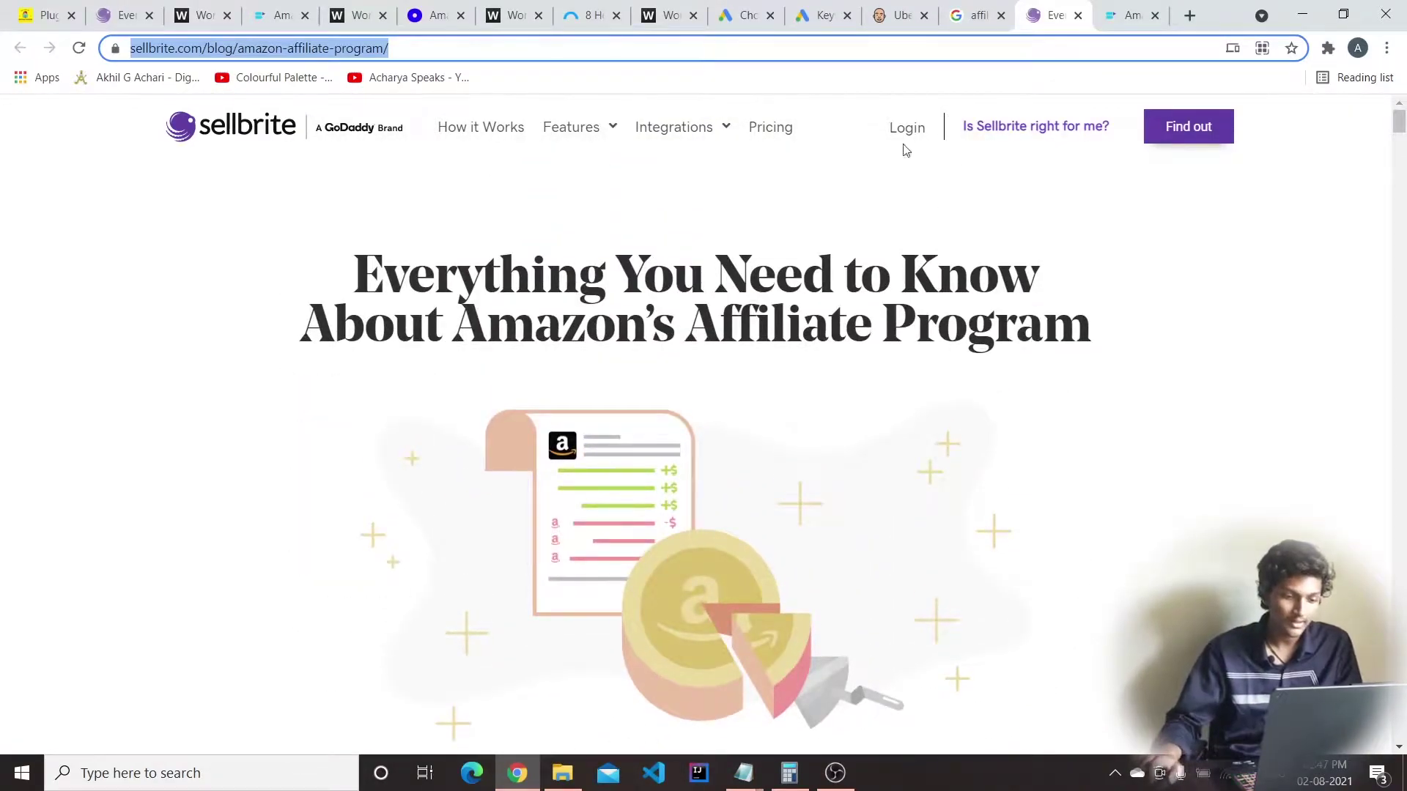
scroll(587, 354, "down", 12)
scroll(602, 287, "up", 5)
scroll(602, 287, "up", 8)
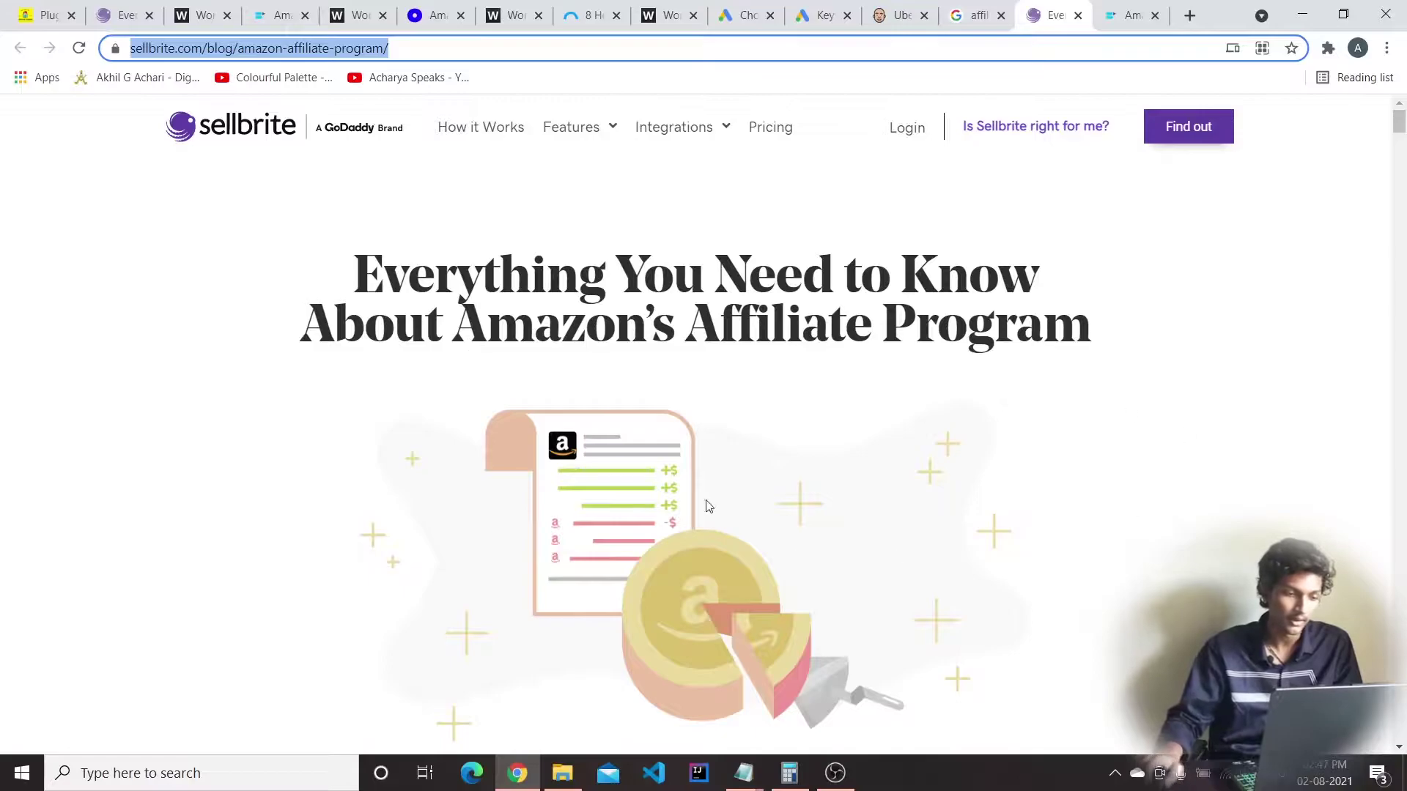
Read the Sellbrite article's sections on what affiliate marketing is and how Amazon's affiliate program works, including the fee rate table
scroll(724, 494, "down", 10)
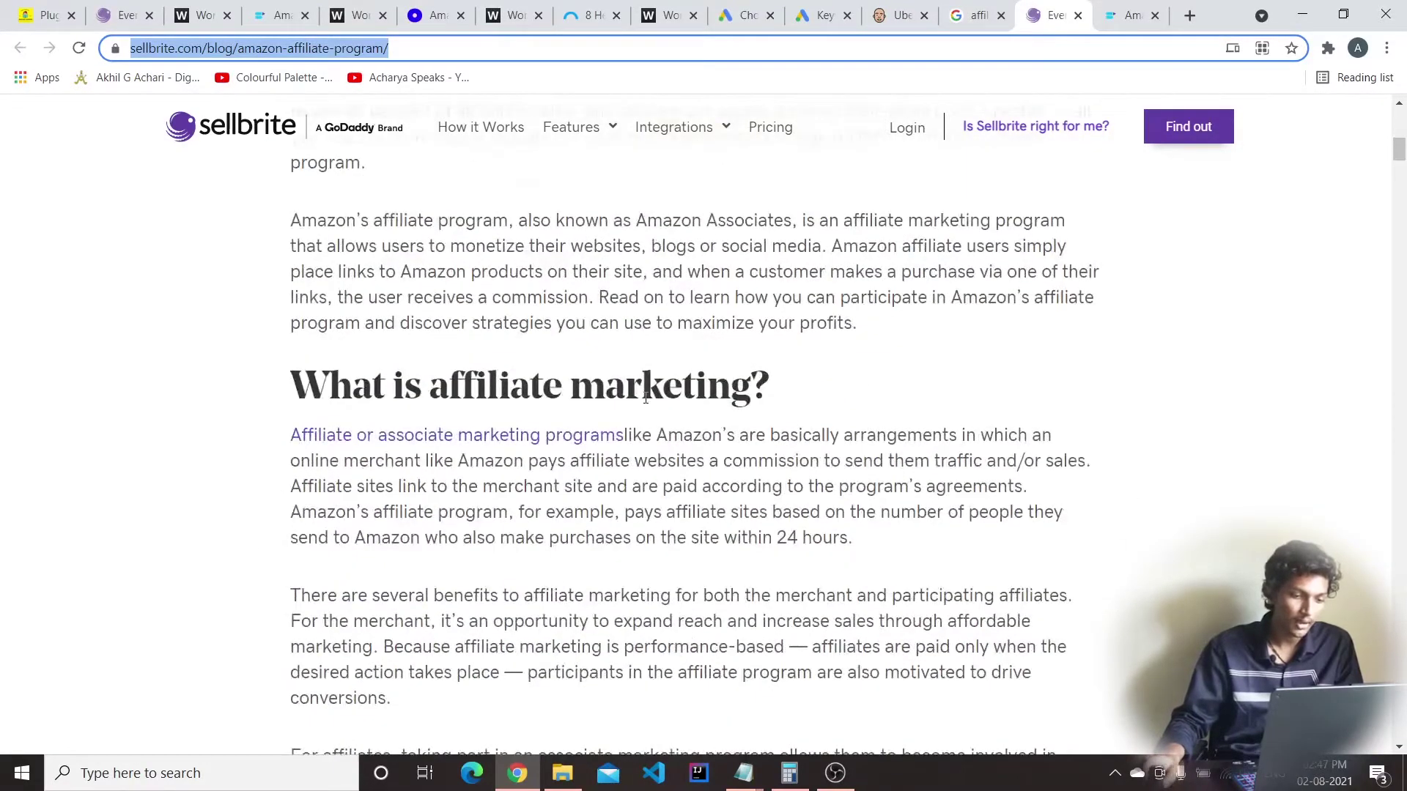
scroll(645, 398, "up", 2)
scroll(838, 393, "down", 9)
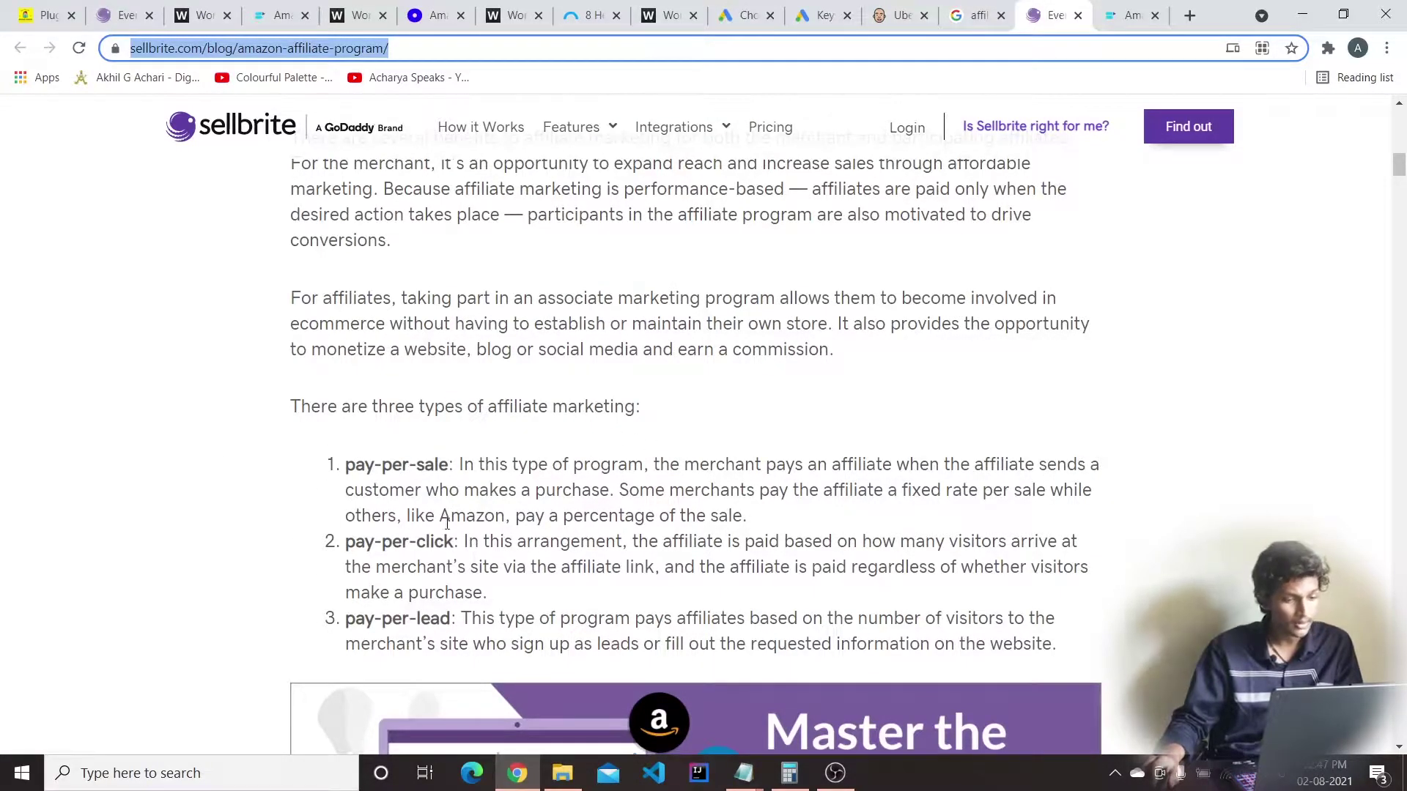
scroll(386, 584, "down", 5)
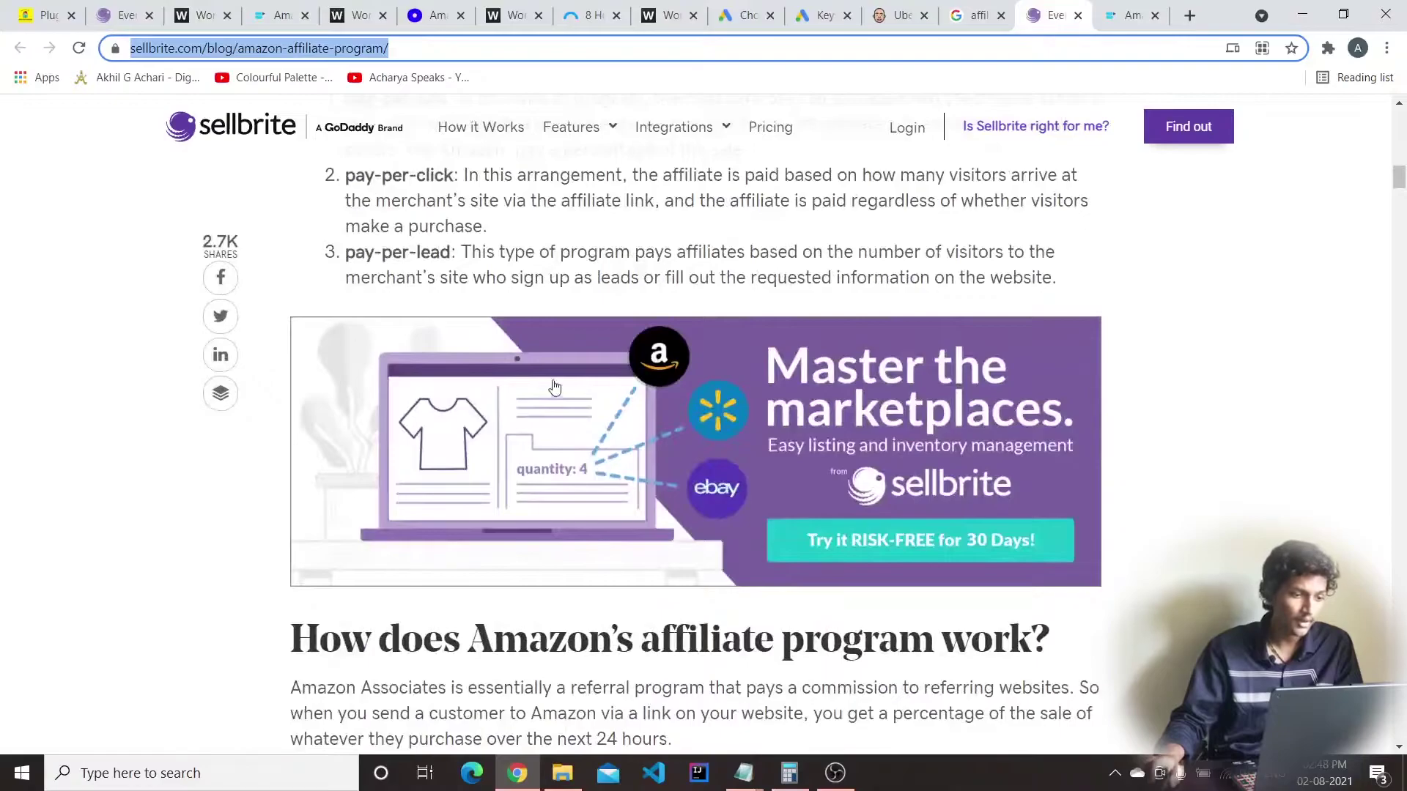
scroll(654, 500, "down", 5)
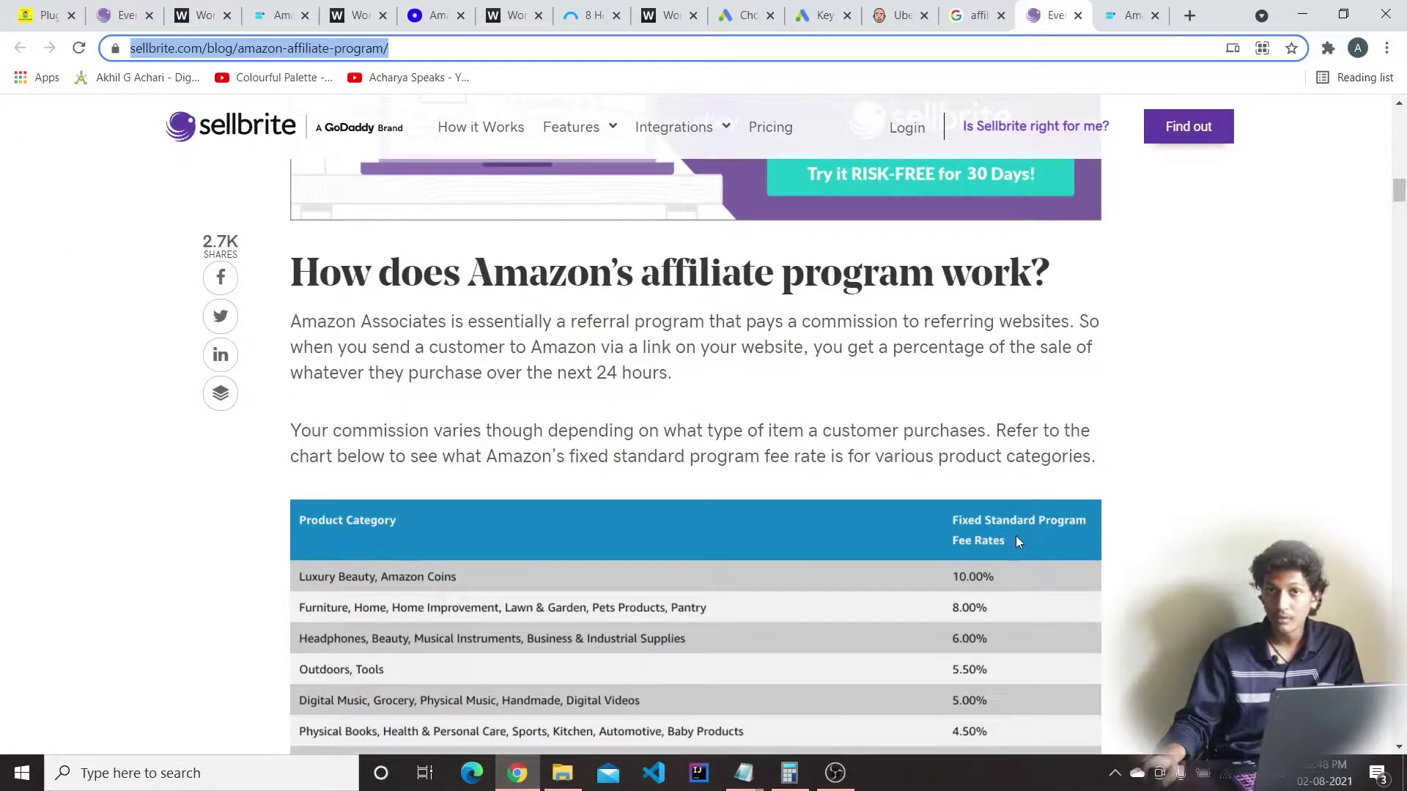
scroll(522, 524, "down", 2)
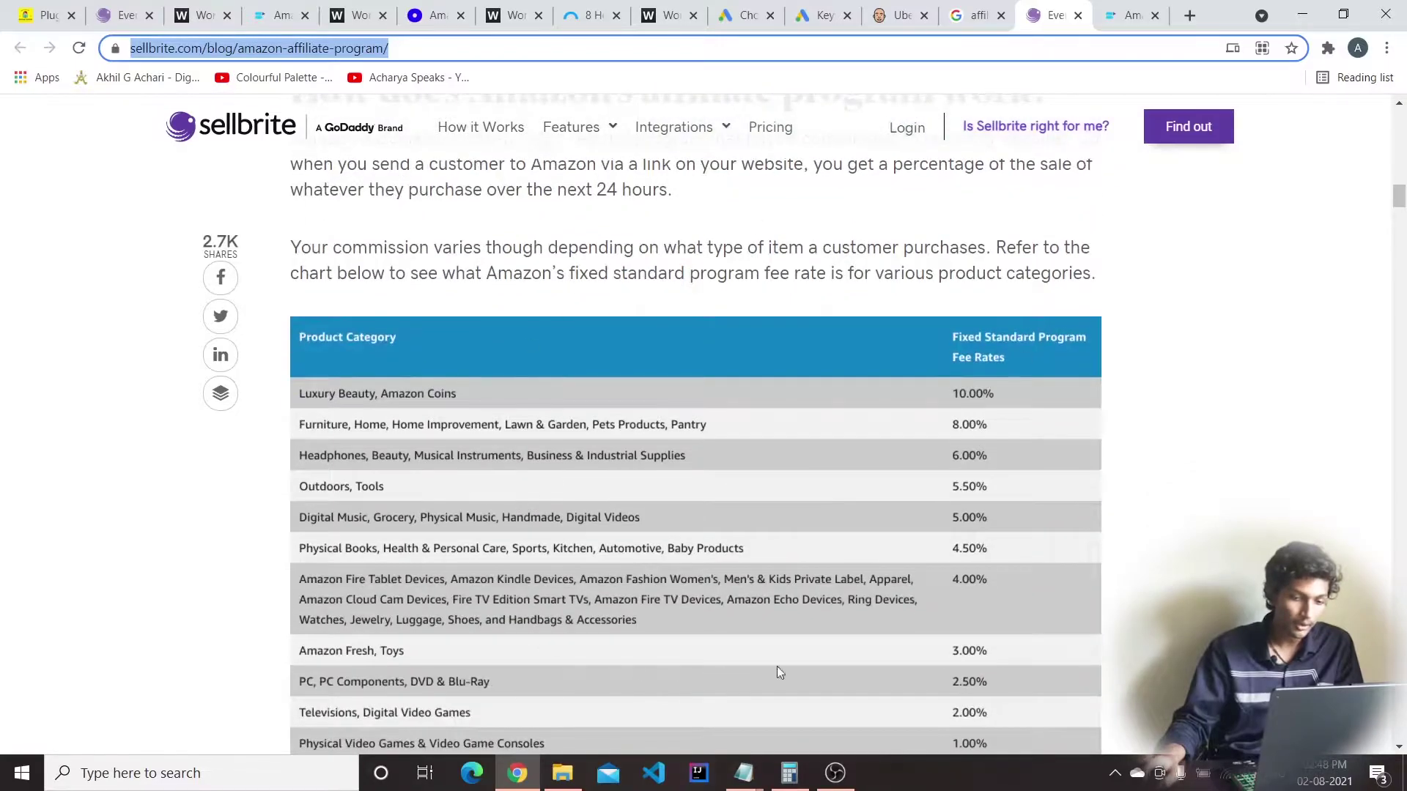
Review the Sellbrite article's pros and cons of the program and its section on how to become an Amazon affiliate
scroll(727, 676, "down", 9)
scroll(410, 489, "down", 12)
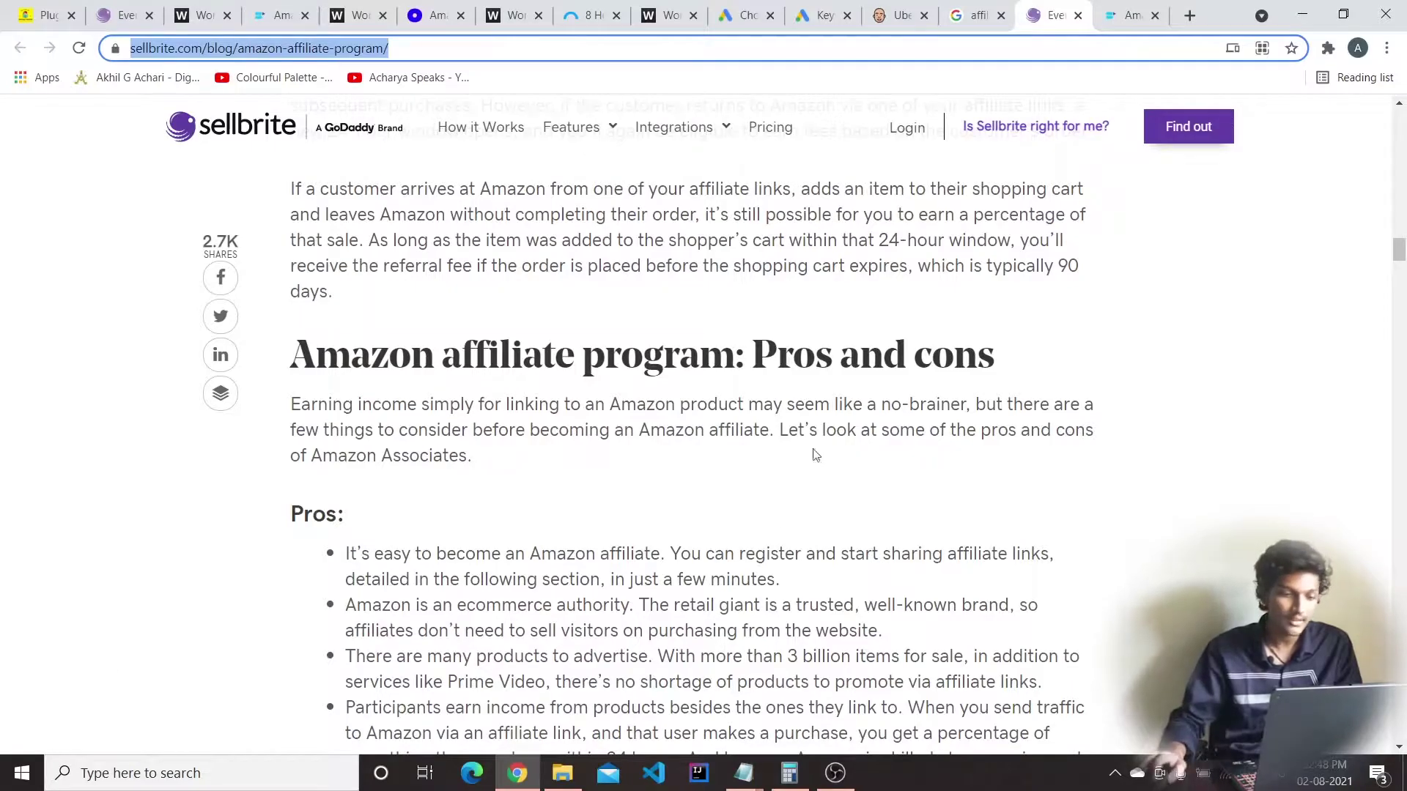
scroll(811, 478, "down", 5)
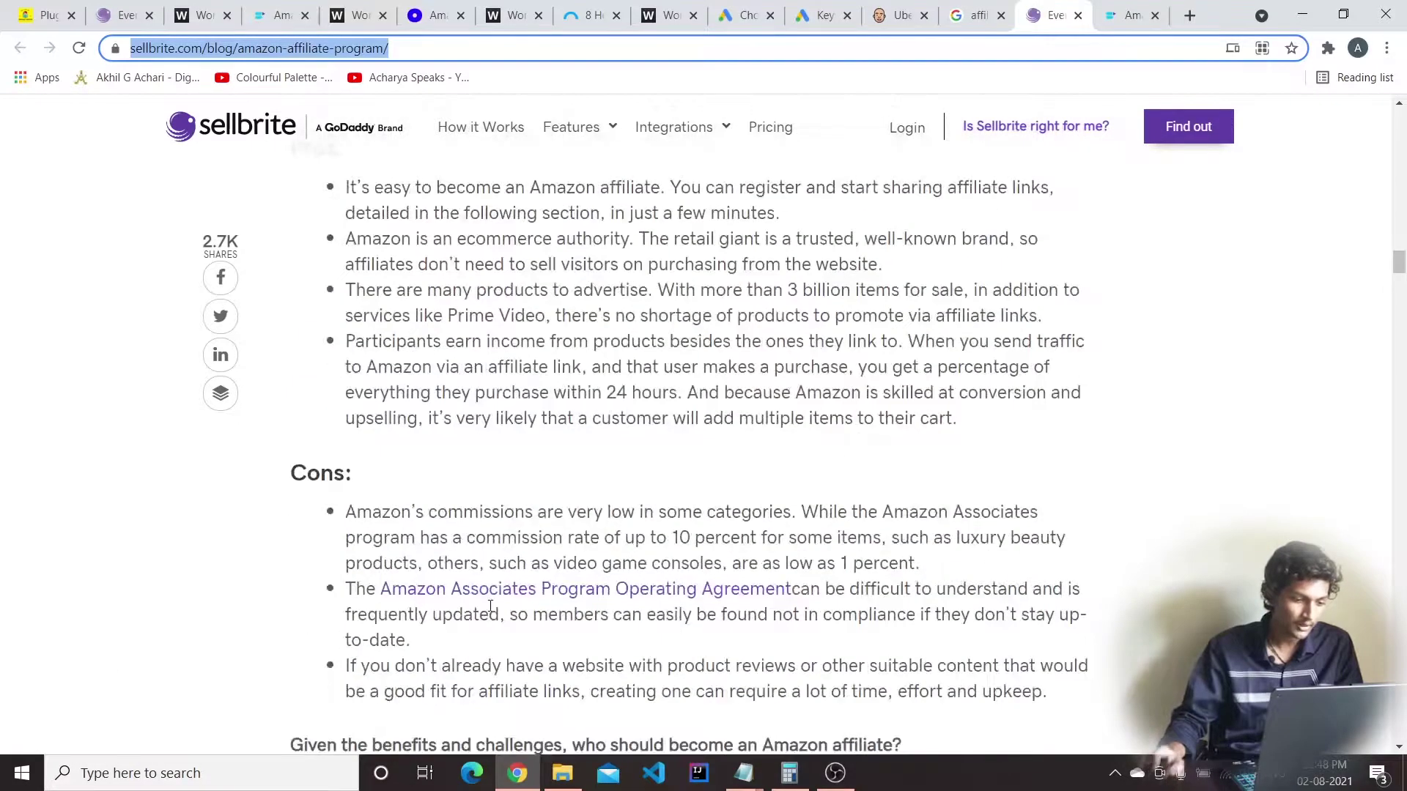
scroll(834, 359, "down", 14)
scroll(789, 410, "down", 3)
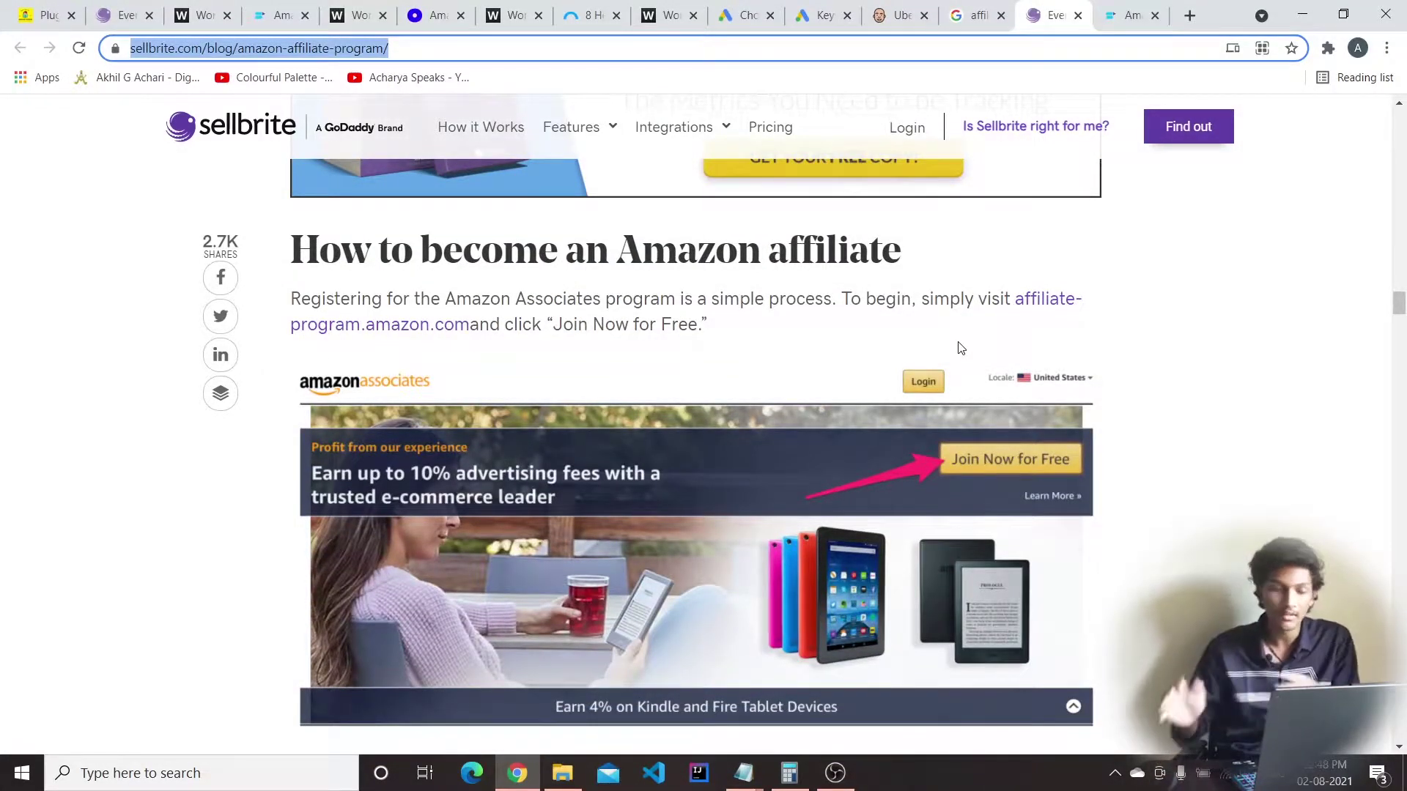
scroll(906, 411, "down", 3)
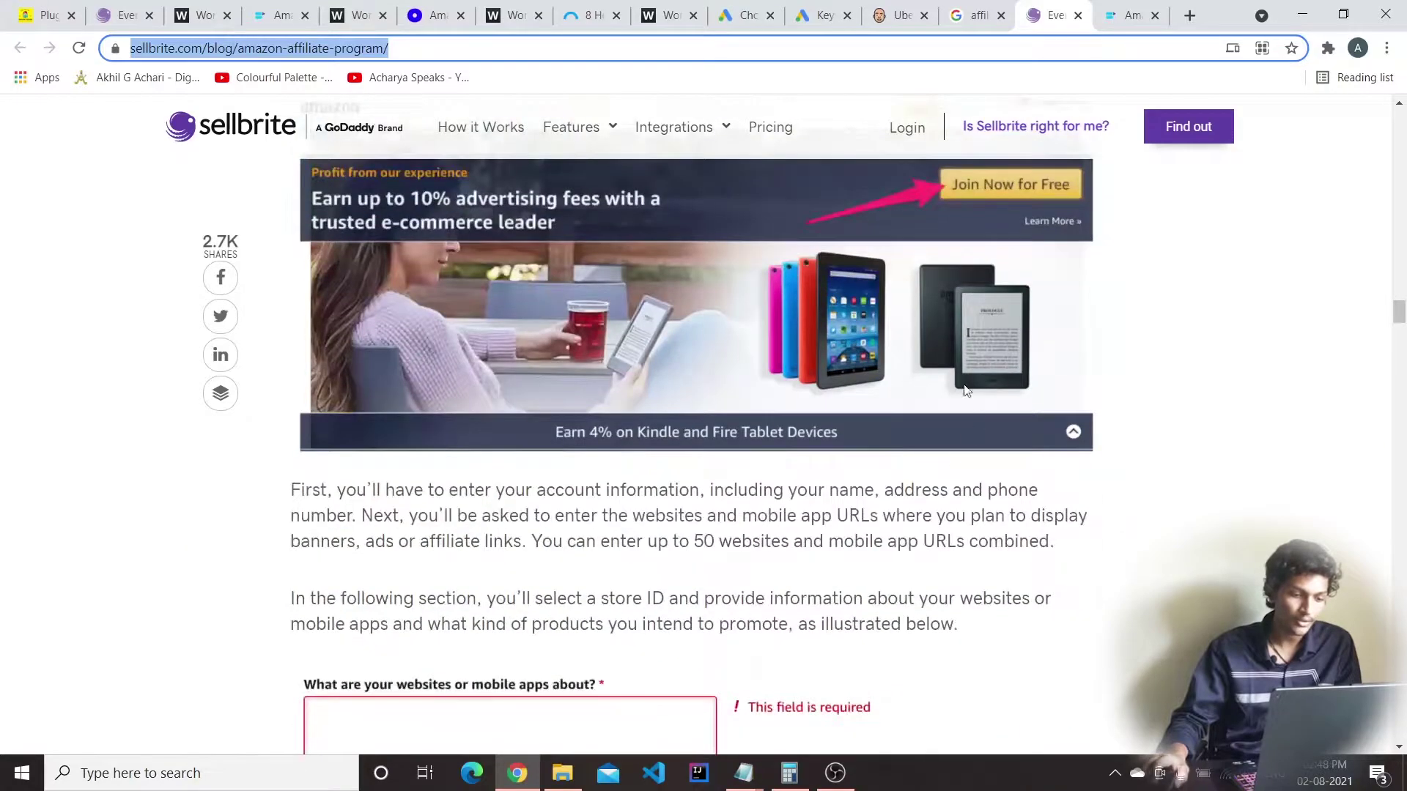
Examine the Sellbrite article's registration form example and its instructions for creating affiliate links with the Product Link Tool and SiteStripe
scroll(975, 400, "down", 13)
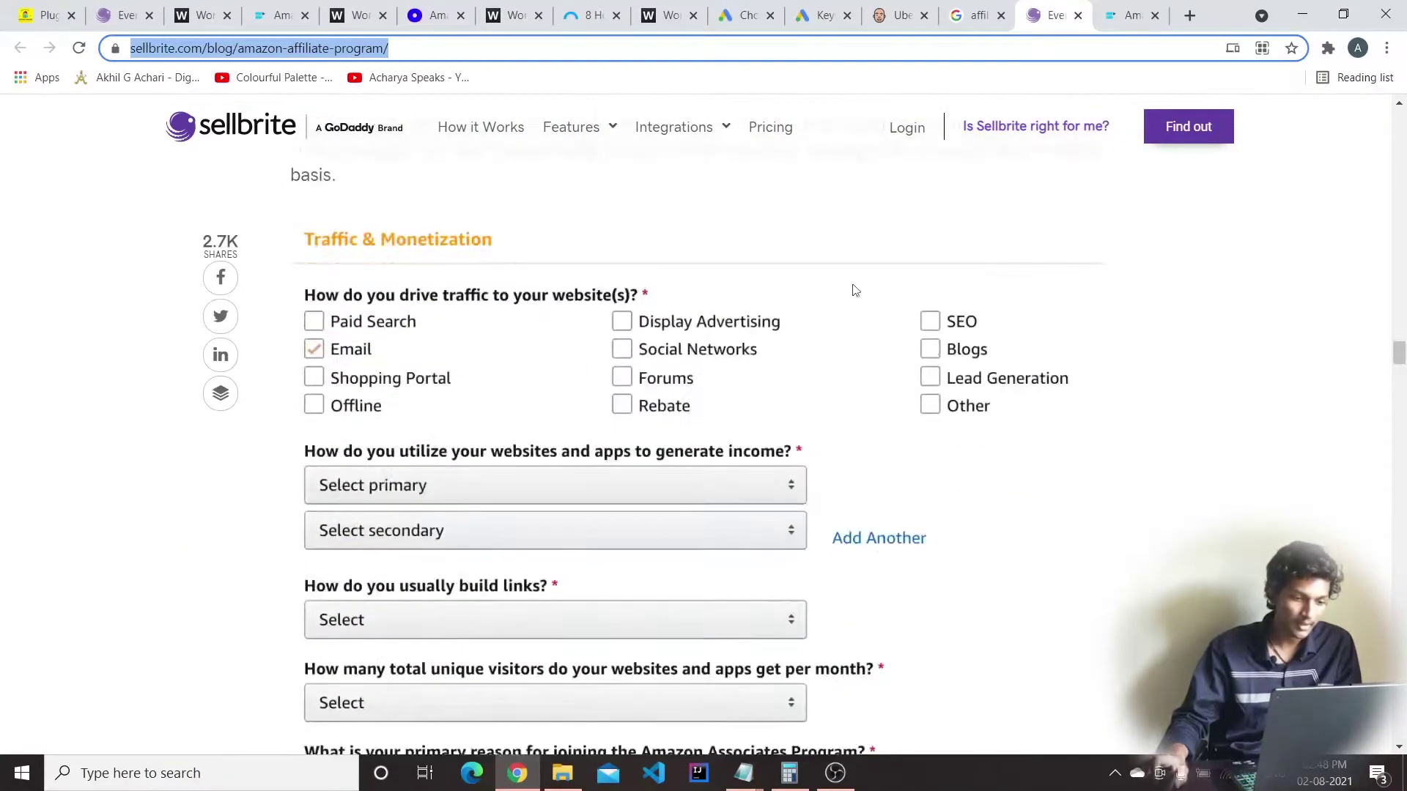
scroll(631, 459, "down", 11)
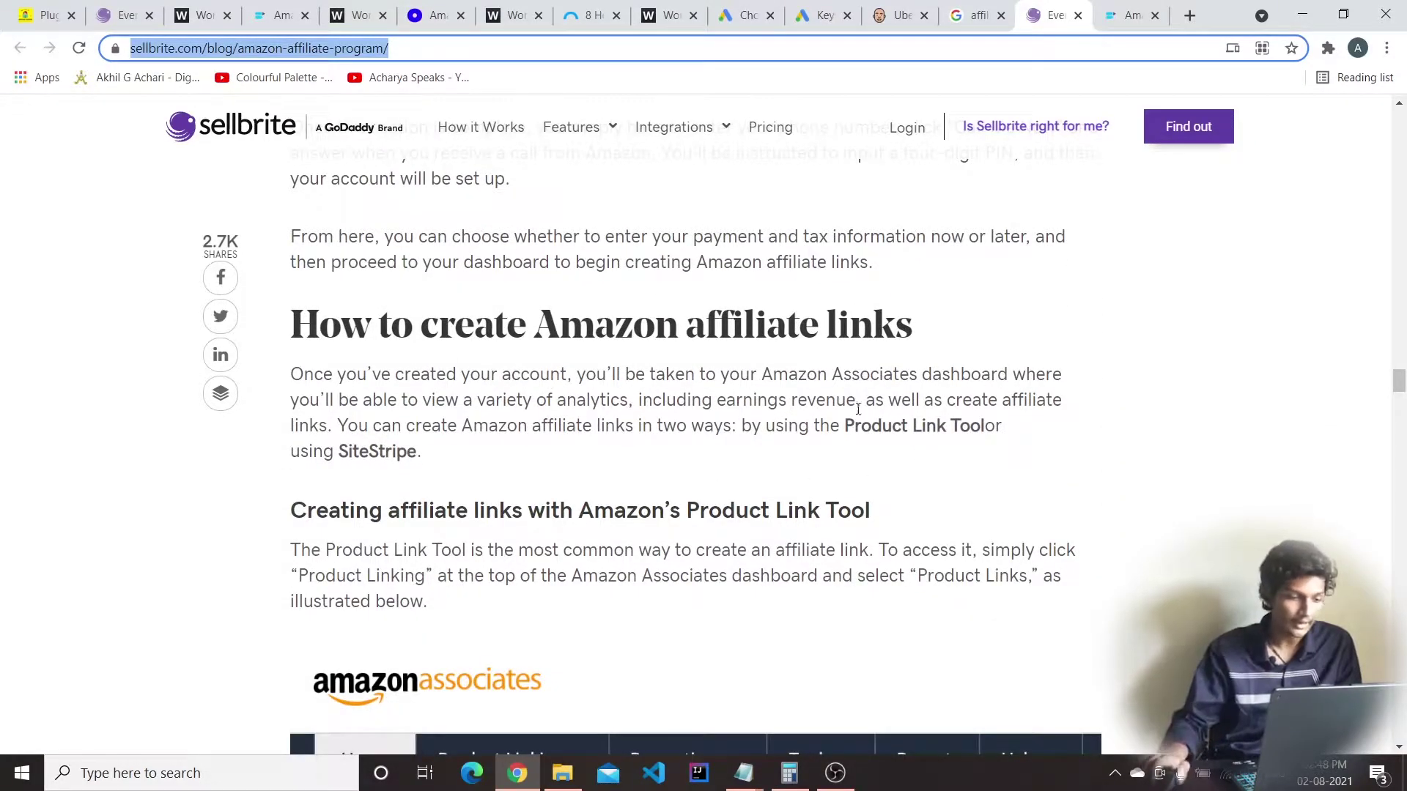
scroll(549, 381, "down", 11)
scroll(482, 560, "down", 20)
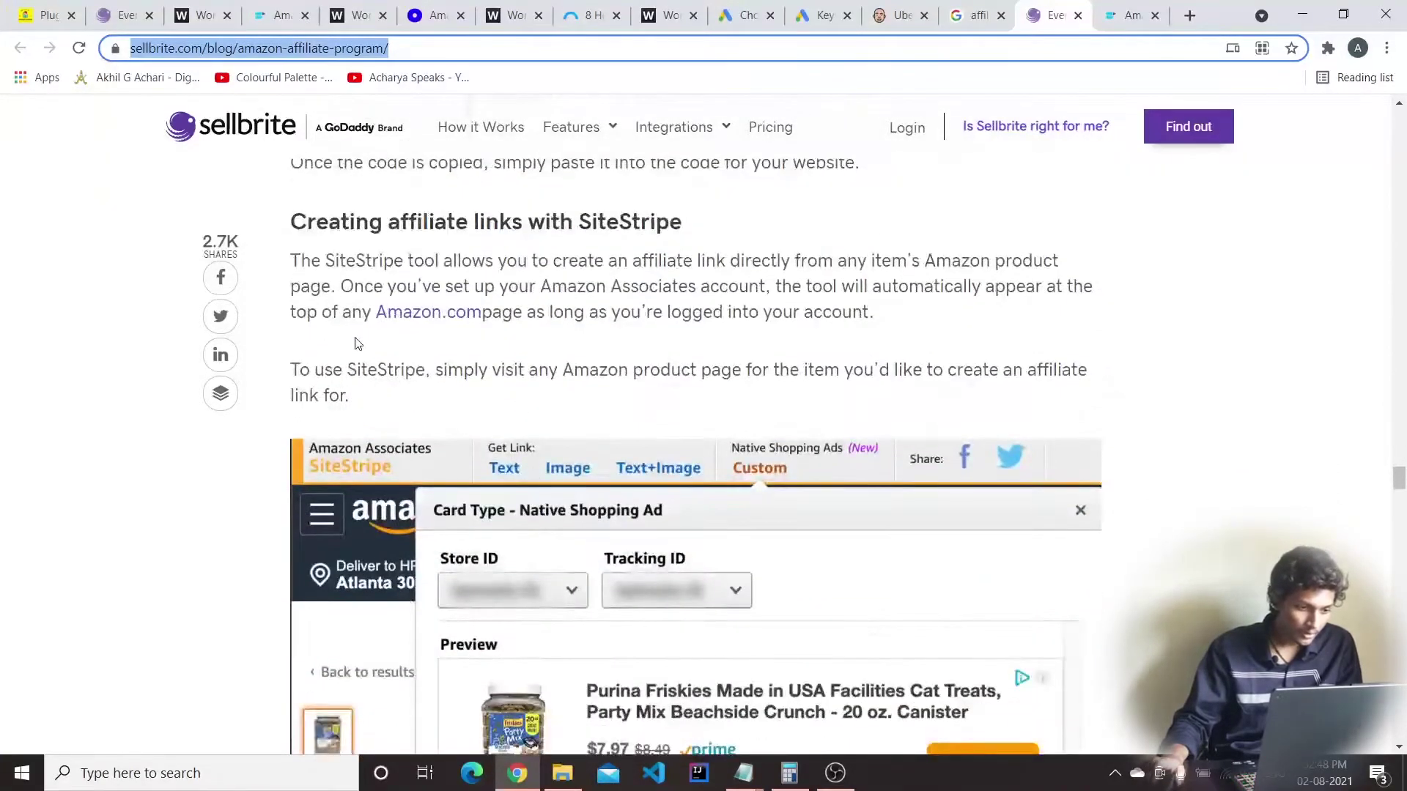
scroll(597, 249, "down", 3)
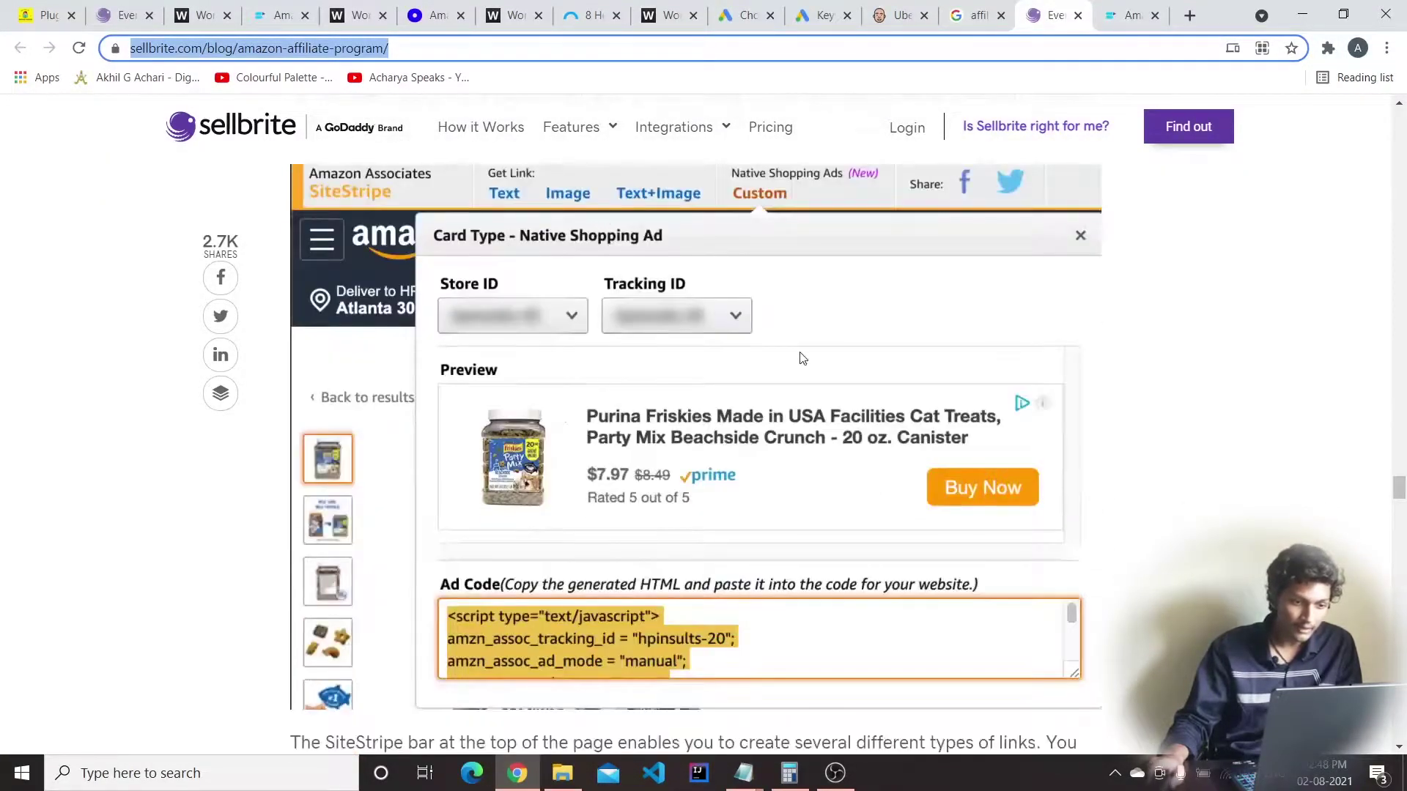
scroll(801, 355, "up", 5)
Read the rest of the Sellbrite article, covering getting paid, strategies to maximize profits and whether the program is right for you
scroll(603, 460, "down", 12)
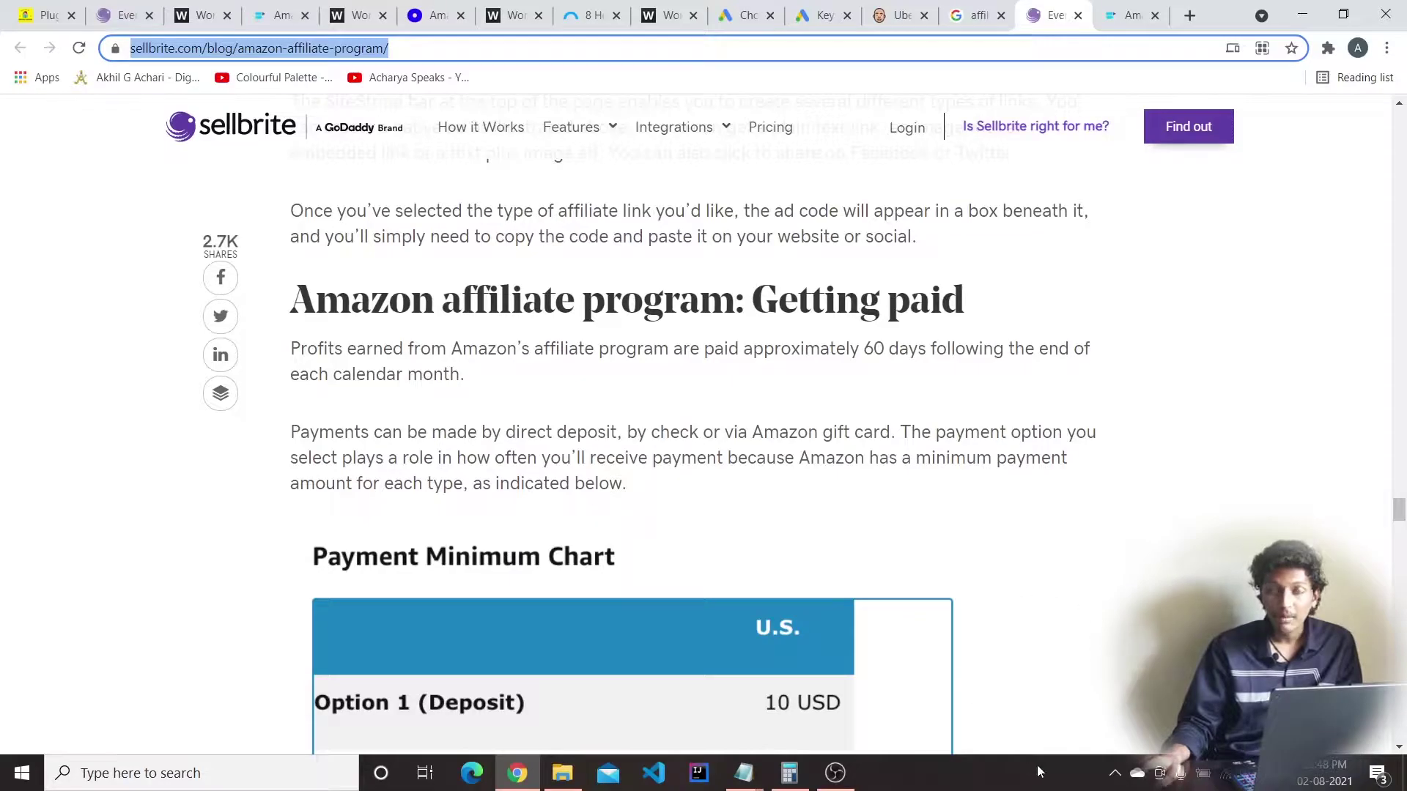
scroll(983, 593, "down", 1)
scroll(832, 605, "down", 7)
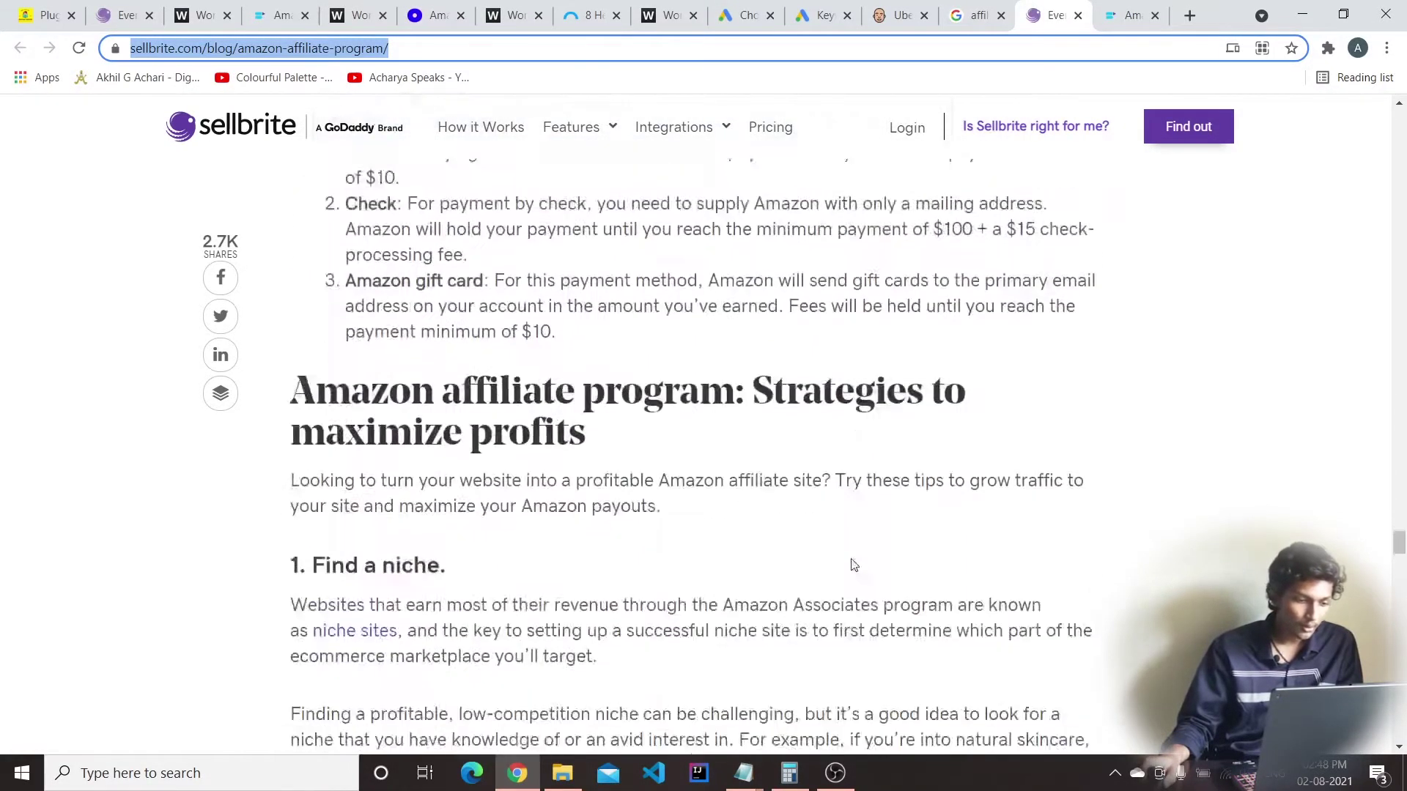
scroll(847, 568, "up", 2)
scroll(783, 637, "down", 10)
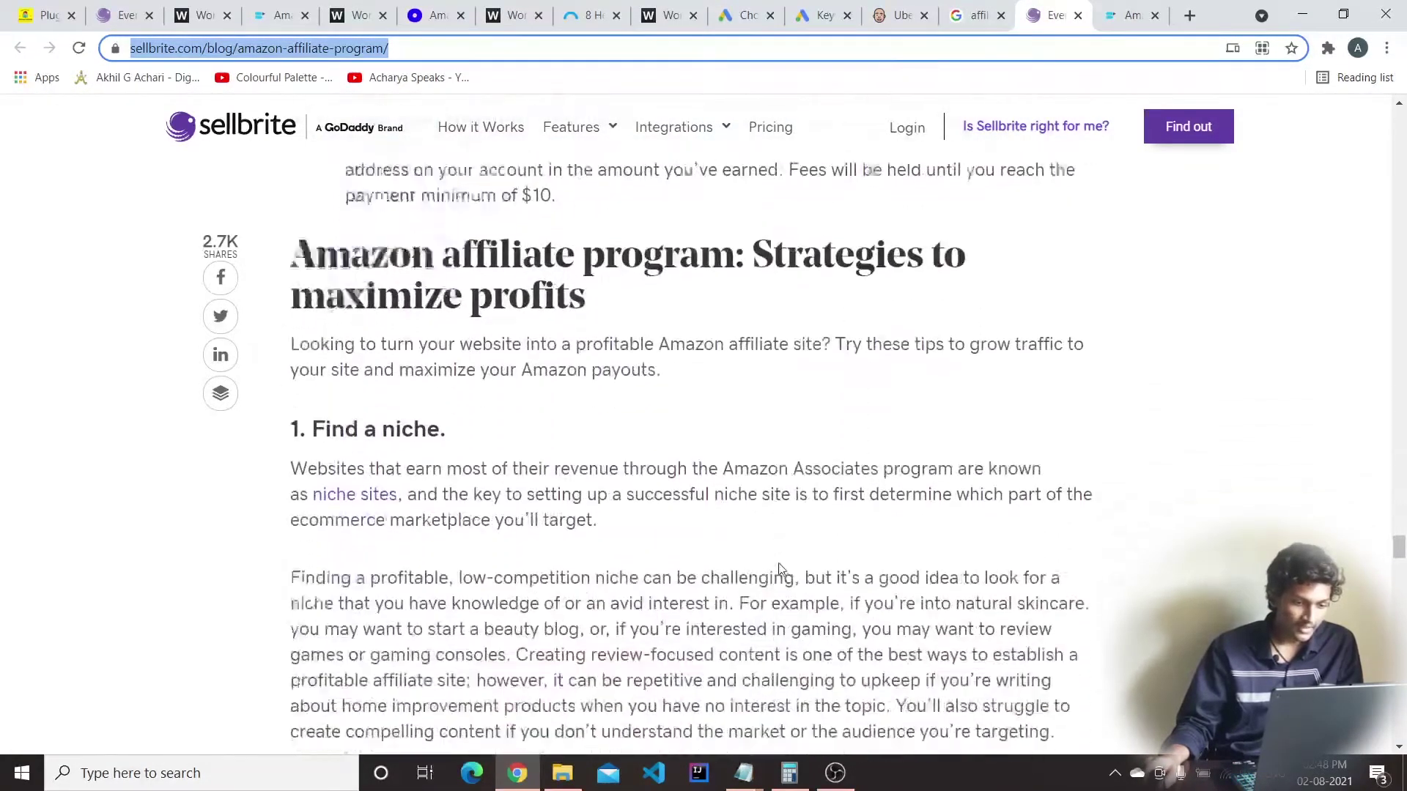
scroll(795, 582, "down", 15)
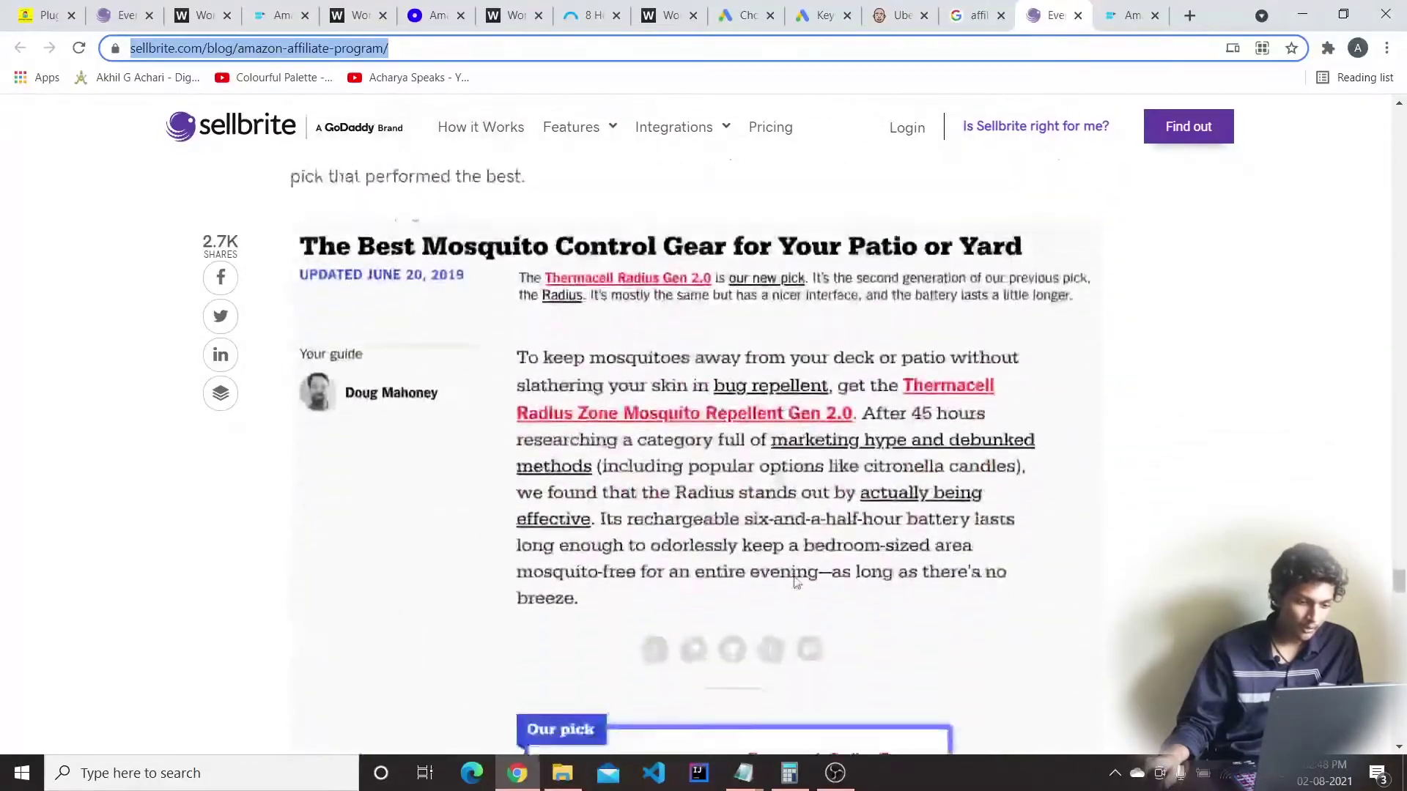
scroll(797, 582, "down", 20)
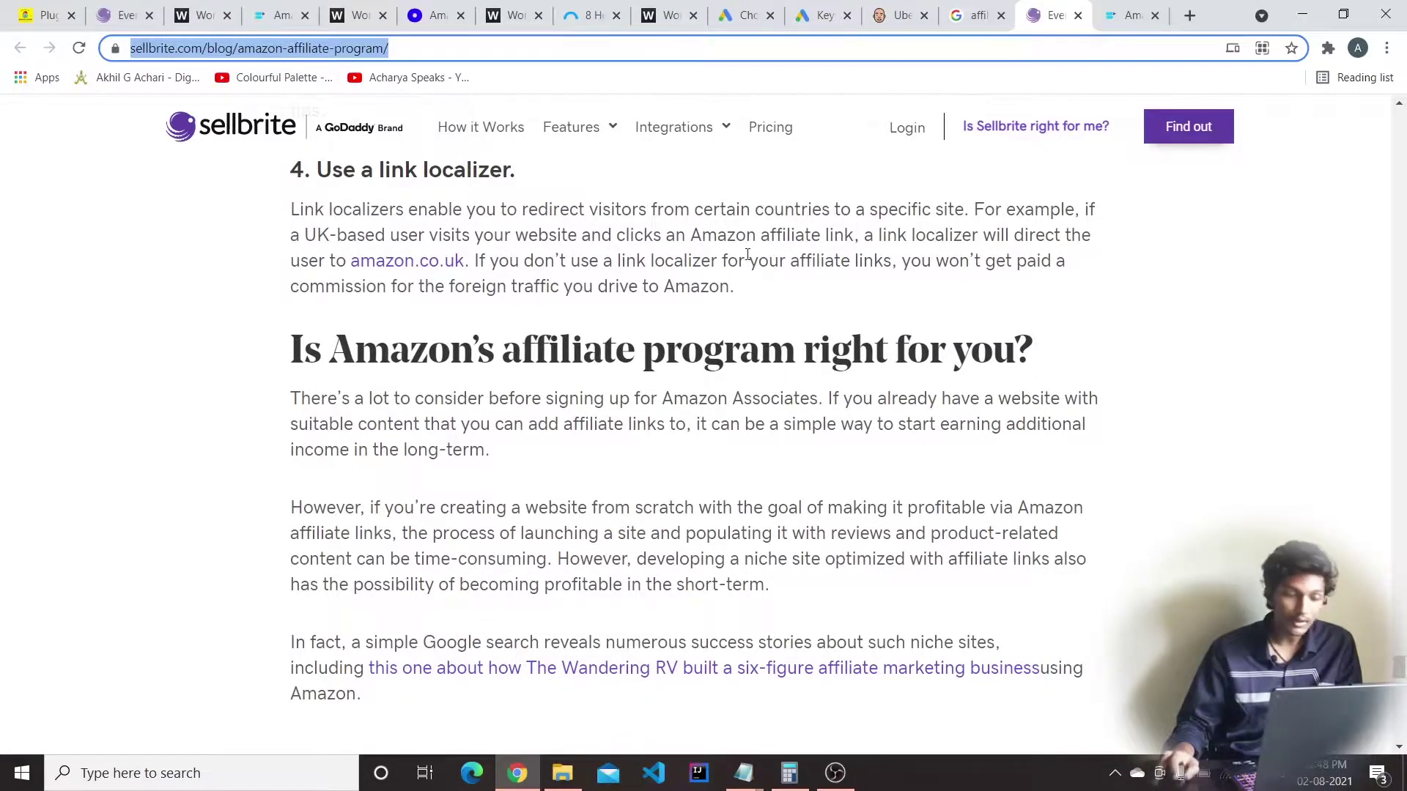
scroll(513, 366, "down", 5)
scroll(732, 278, "up", 7)
scroll(578, 391, "down", 4)
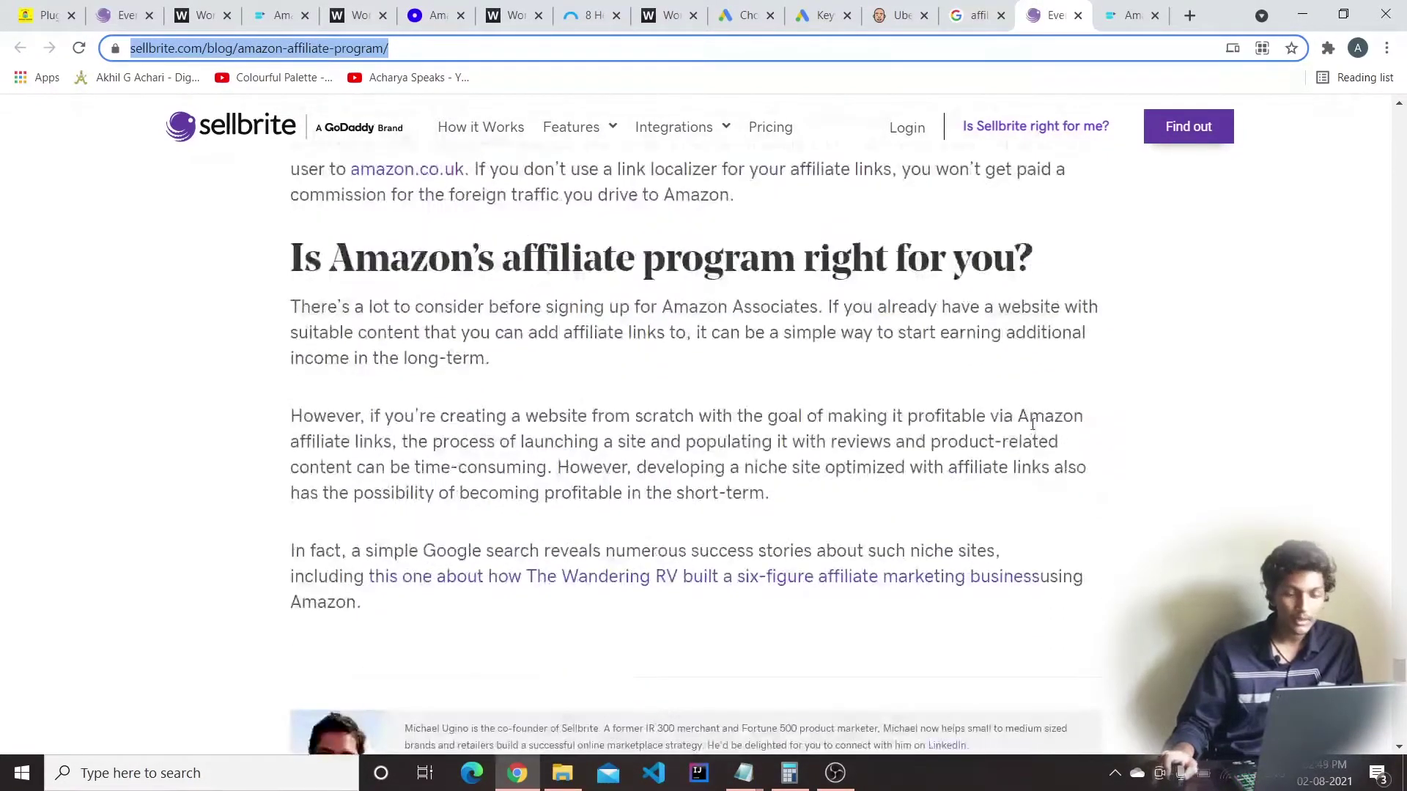
scroll(715, 383, "up", 6)
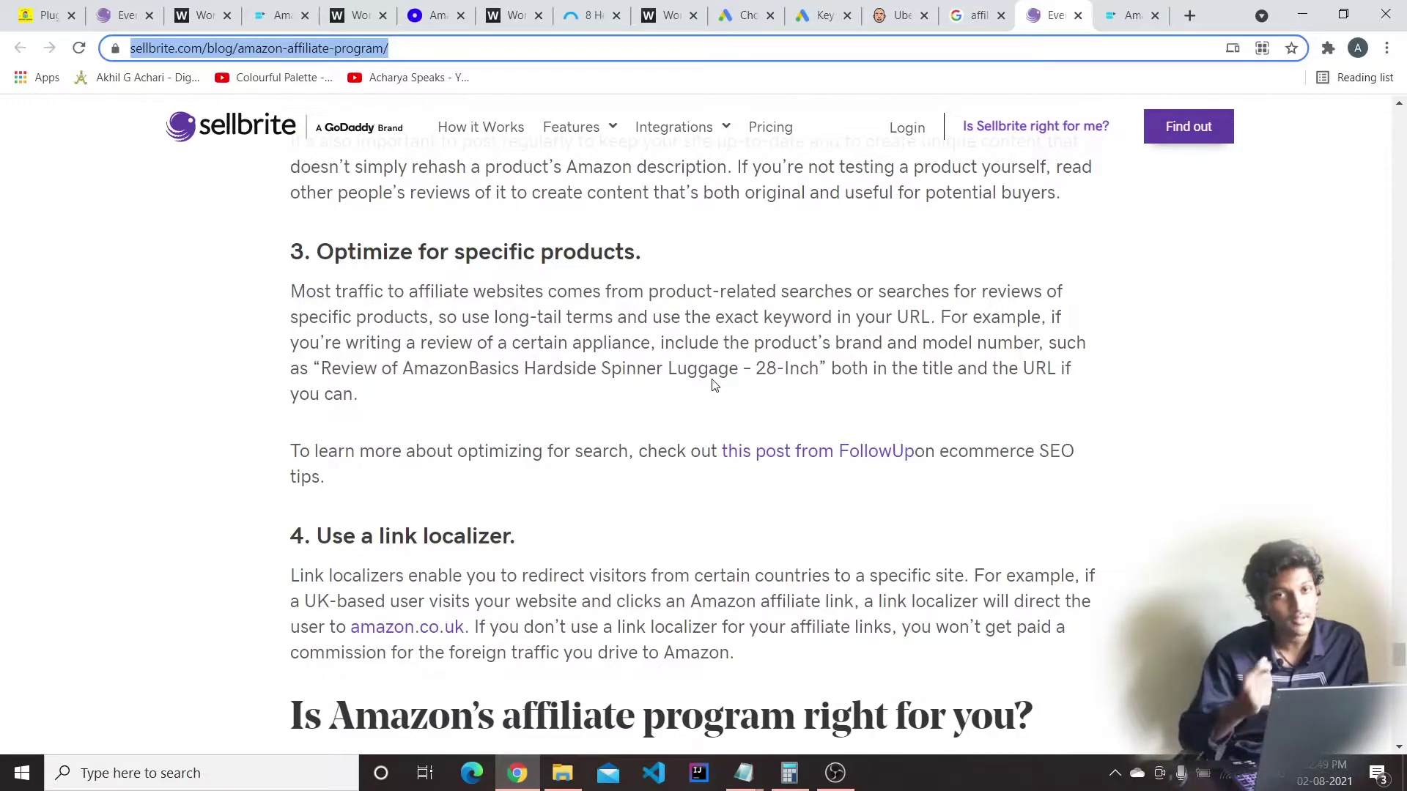
Switch to the SellerApp article on Amazon affiliate marketing and examine its introduction, table of contents and Amazon Associates Program section
left_click(1133, 9)
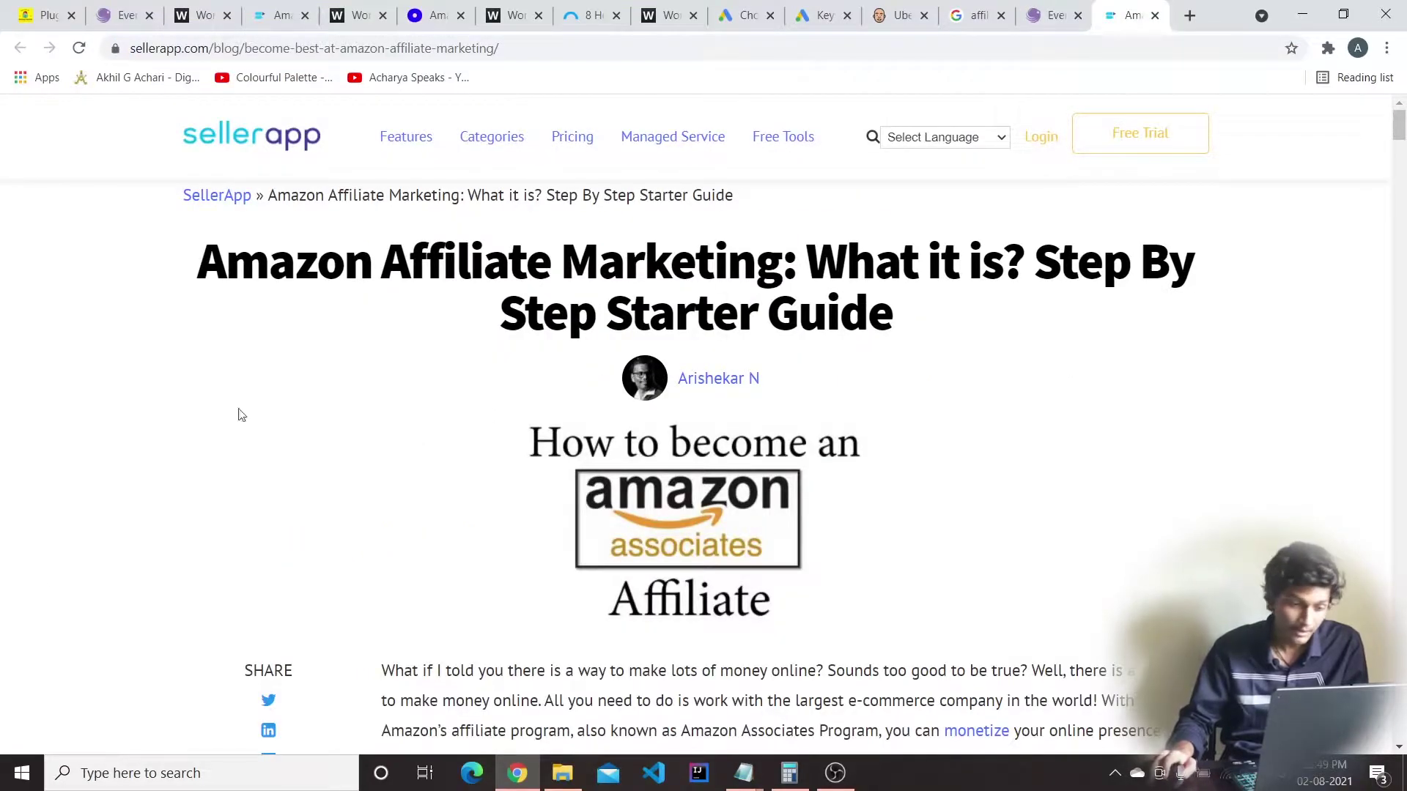
scroll(514, 351, "down", 6)
scroll(515, 352, "up", 1)
scroll(572, 353, "down", 3)
scroll(645, 356, "up", 5)
scroll(735, 357, "down", 5)
scroll(735, 357, "down", 7)
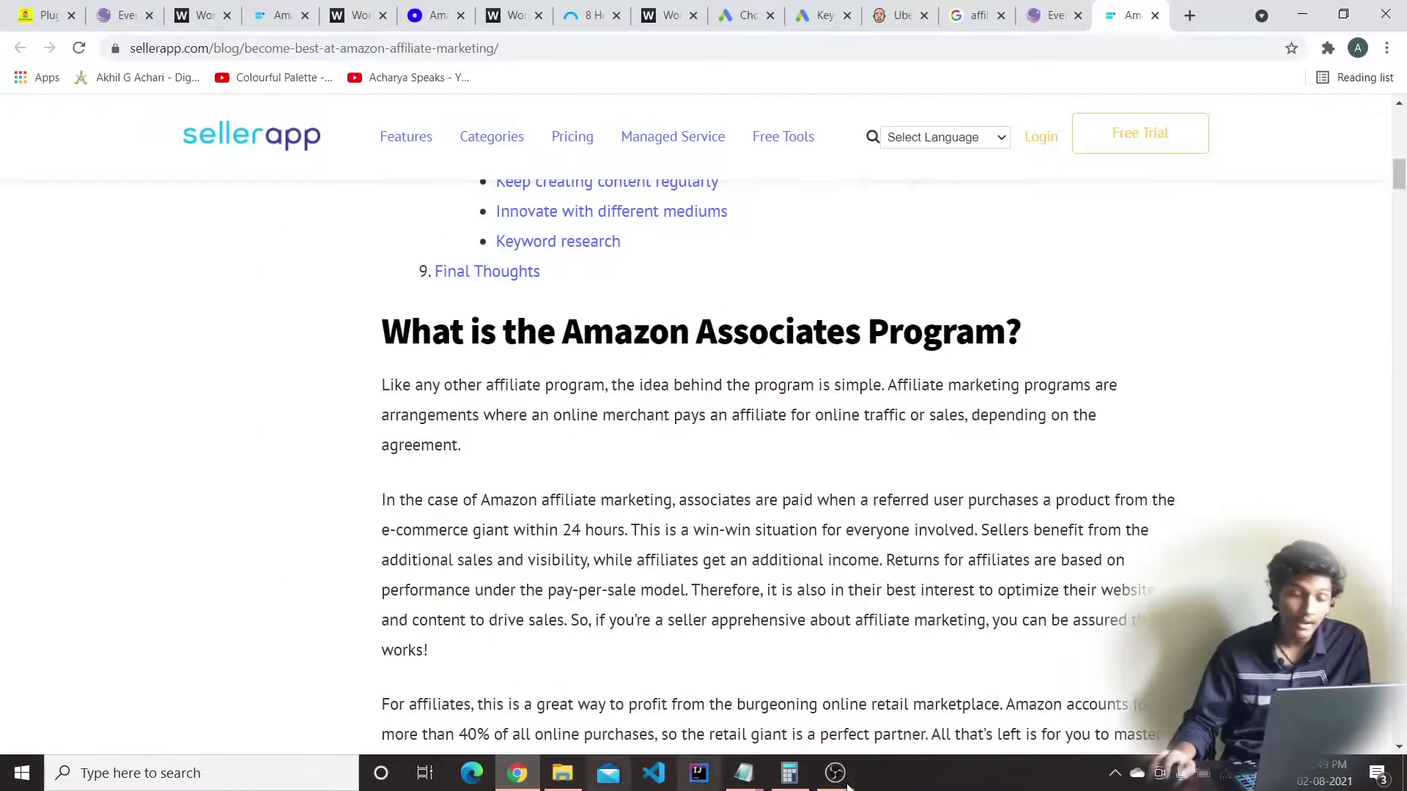
Read the SellerApp article's sections on how the program works, why to become an affiliate marketer, and the disadvantages
scroll(729, 461, "down", 7)
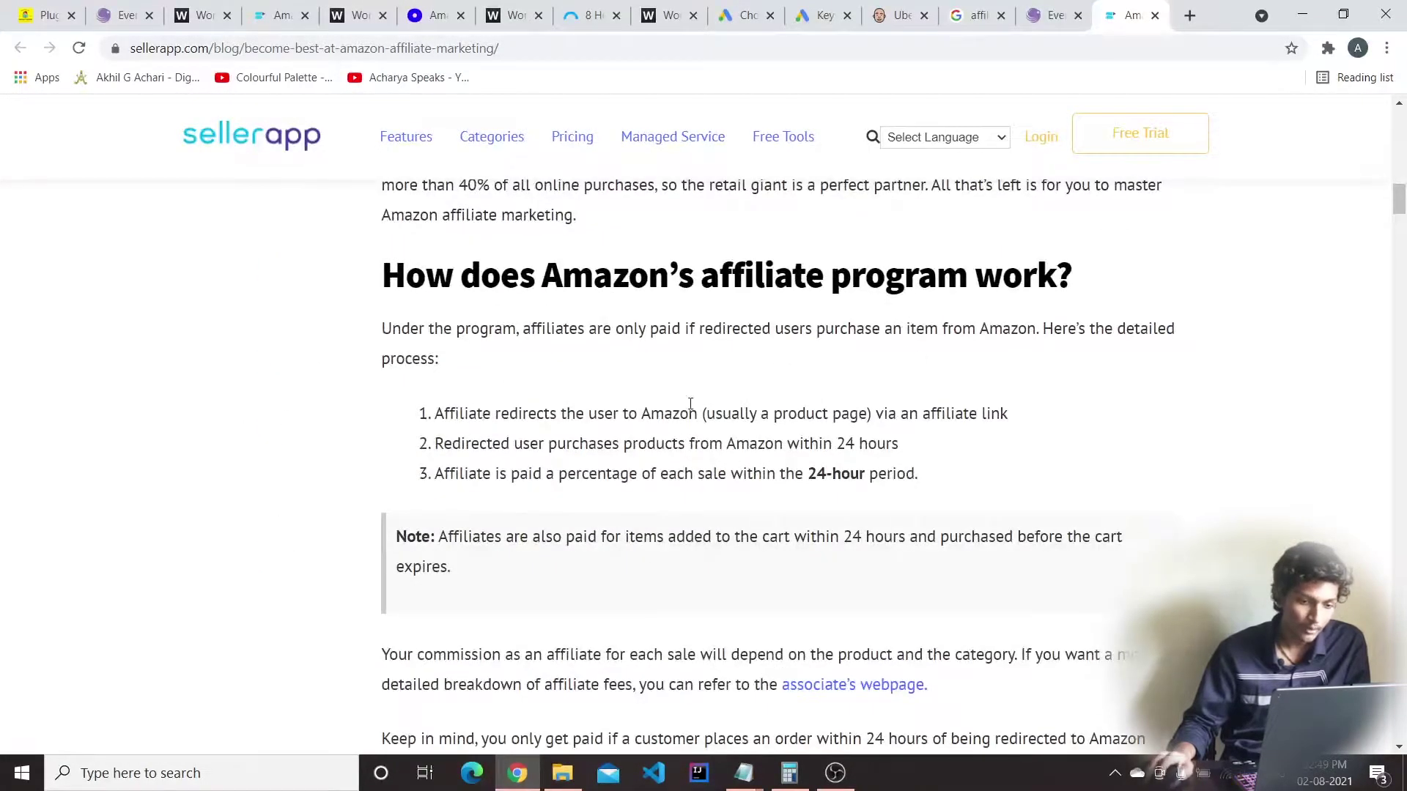
scroll(809, 397, "down", 8)
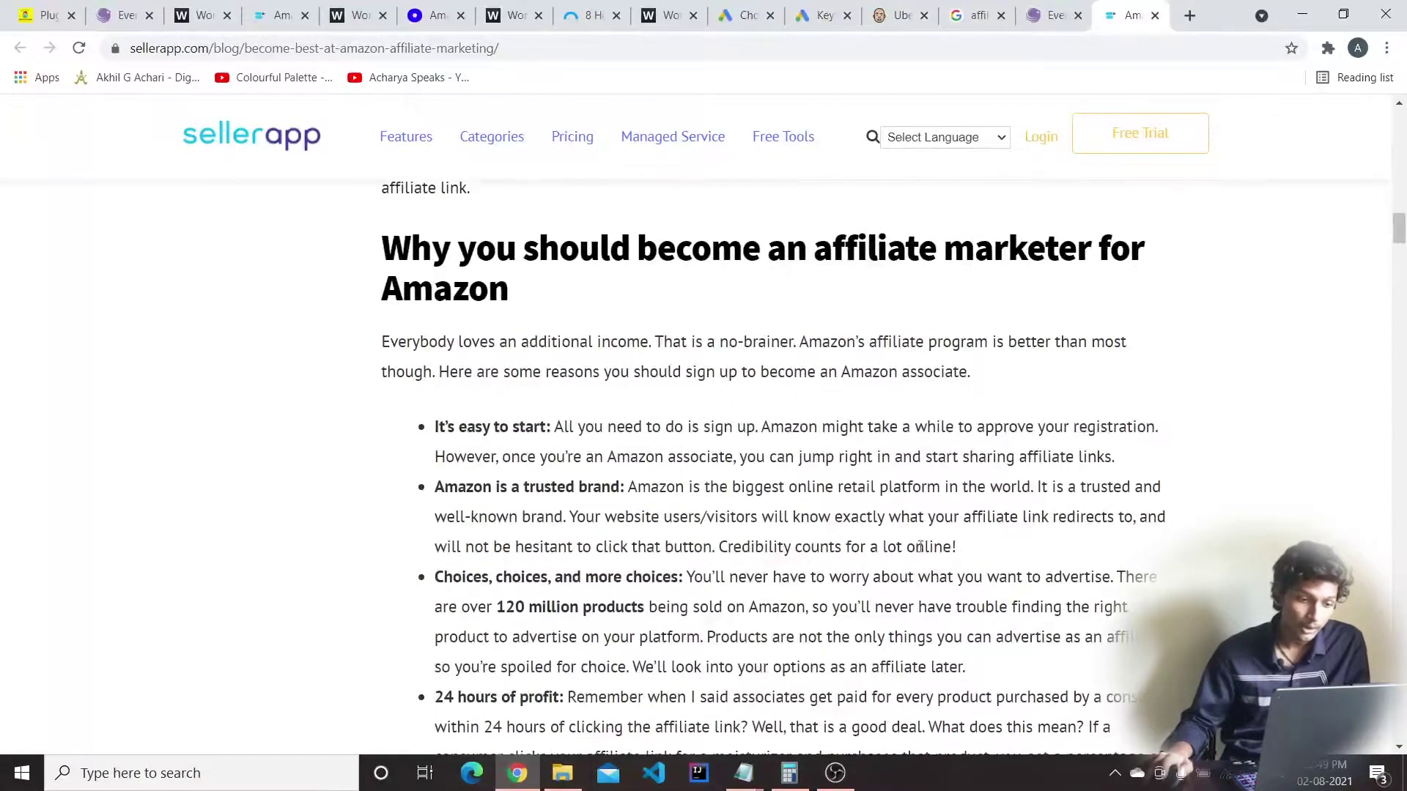
scroll(733, 536, "down", 7)
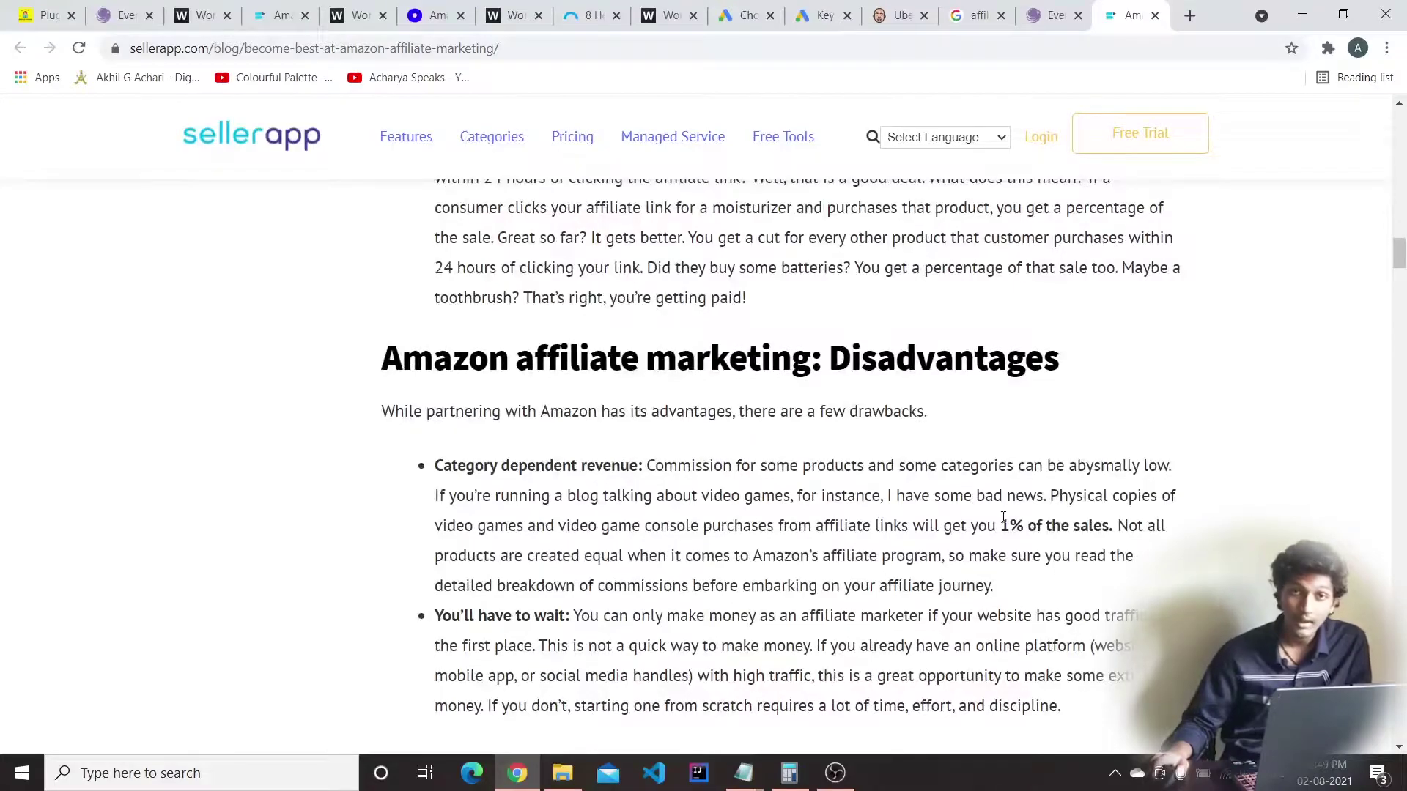
scroll(1004, 517, "down", 6)
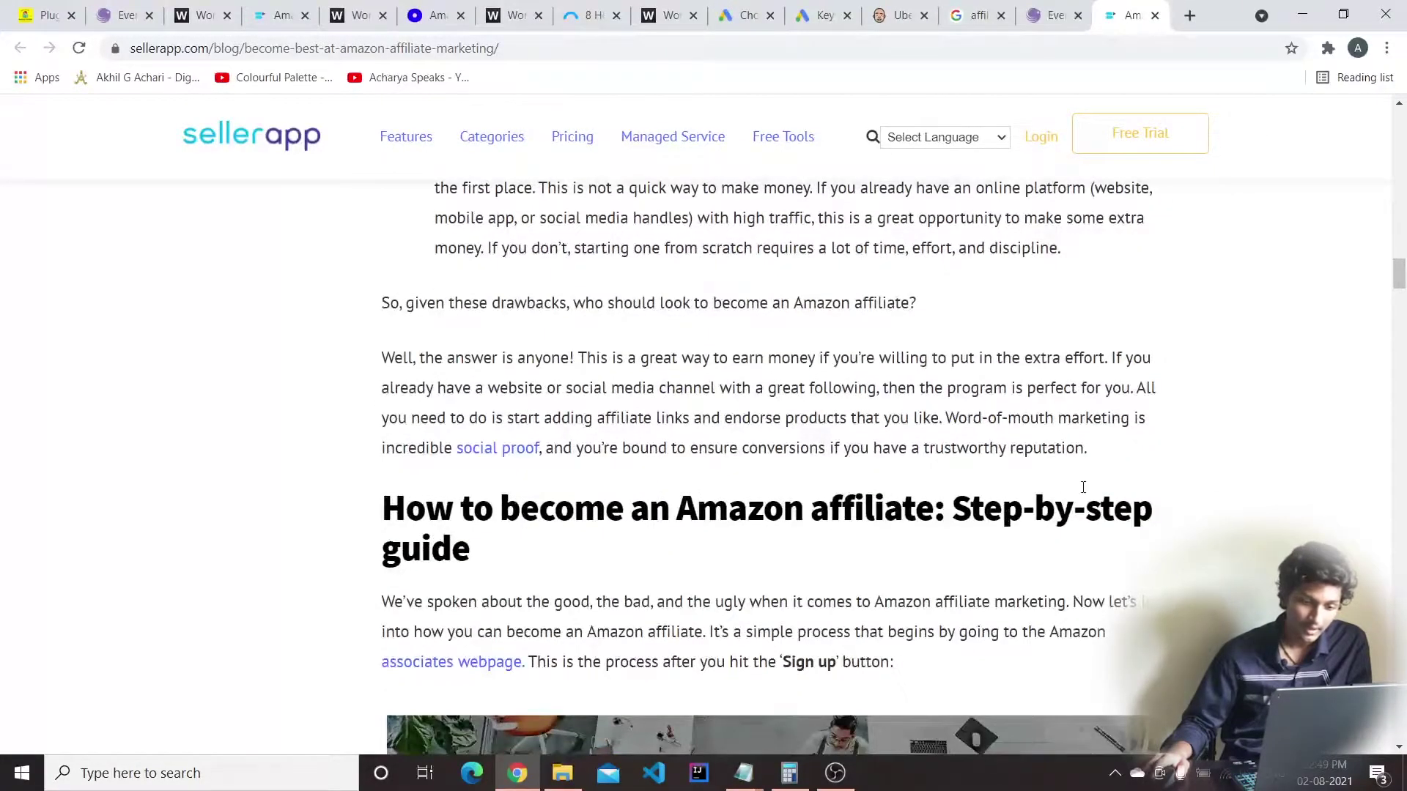
Review the SellerApp article's step-by-step guide to becoming an affiliate and its eligibility guidelines, up to the section on creating affiliate links
scroll(1083, 487, "down", 4)
scroll(1049, 469, "down", 11)
scroll(843, 439, "down", 18)
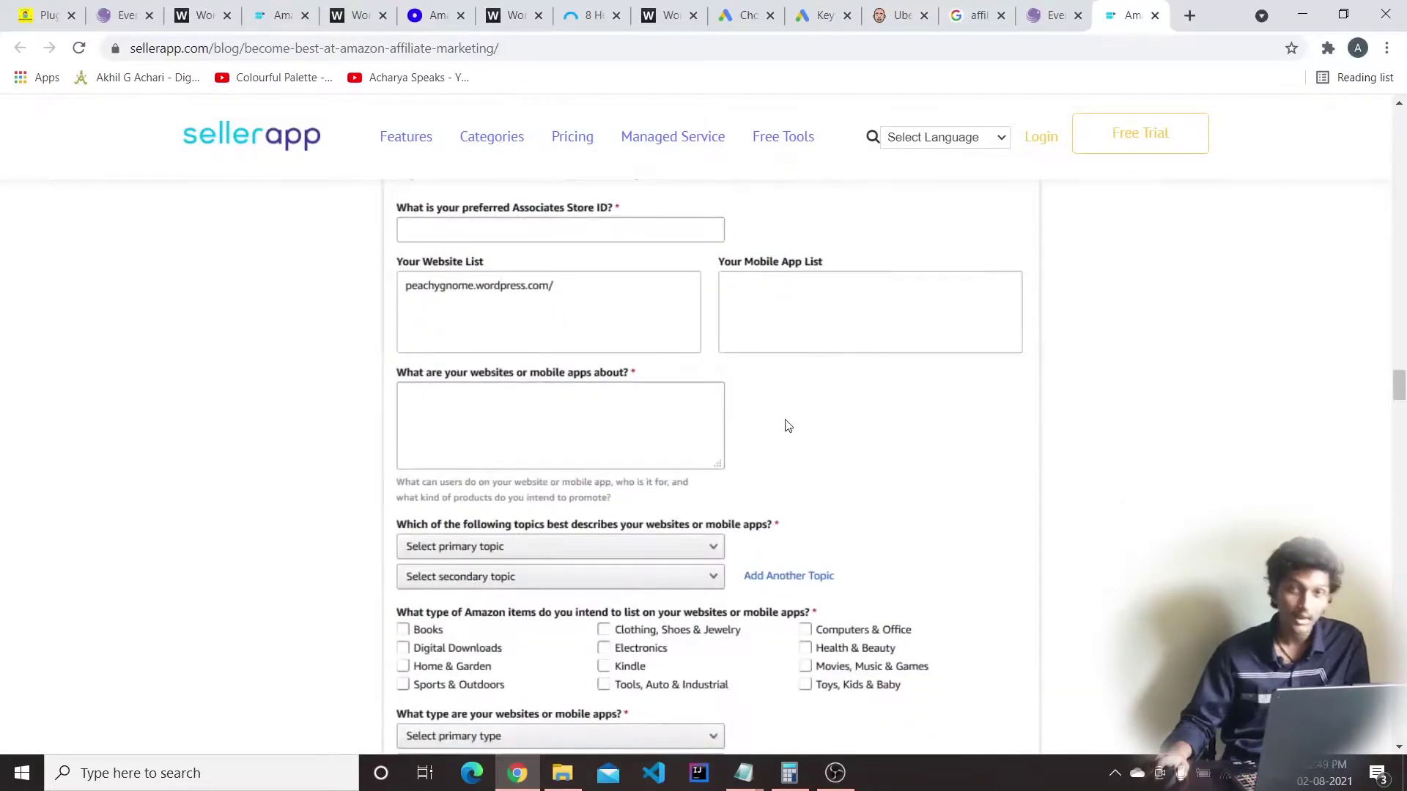
scroll(777, 436, "down", 6)
scroll(771, 443, "down", 2)
scroll(831, 535, "down", 11)
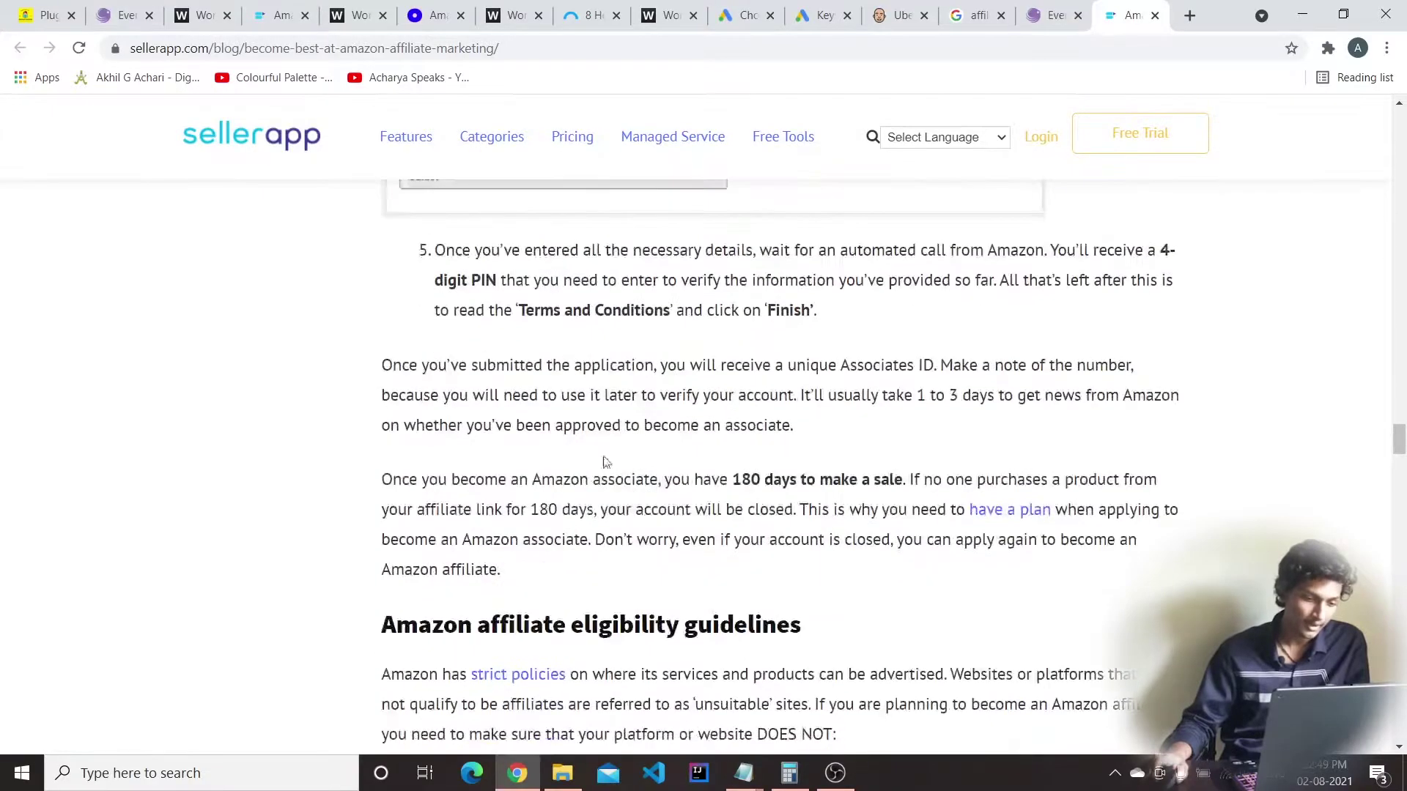
scroll(831, 534, "down", 5)
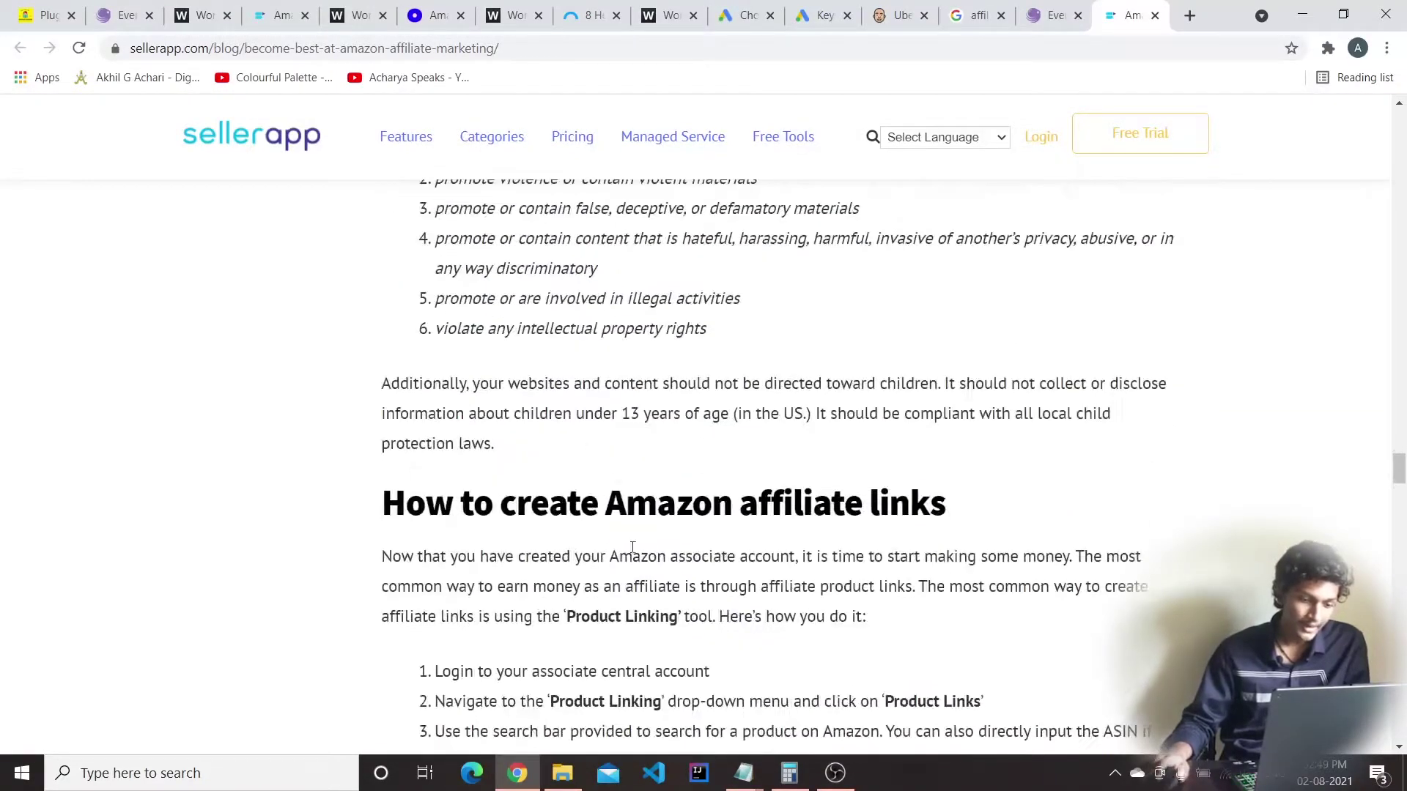
Read the SellerApp article's sections on creating Amazon affiliate links and on affiliate commission payment methods
scroll(616, 551, "down", 4)
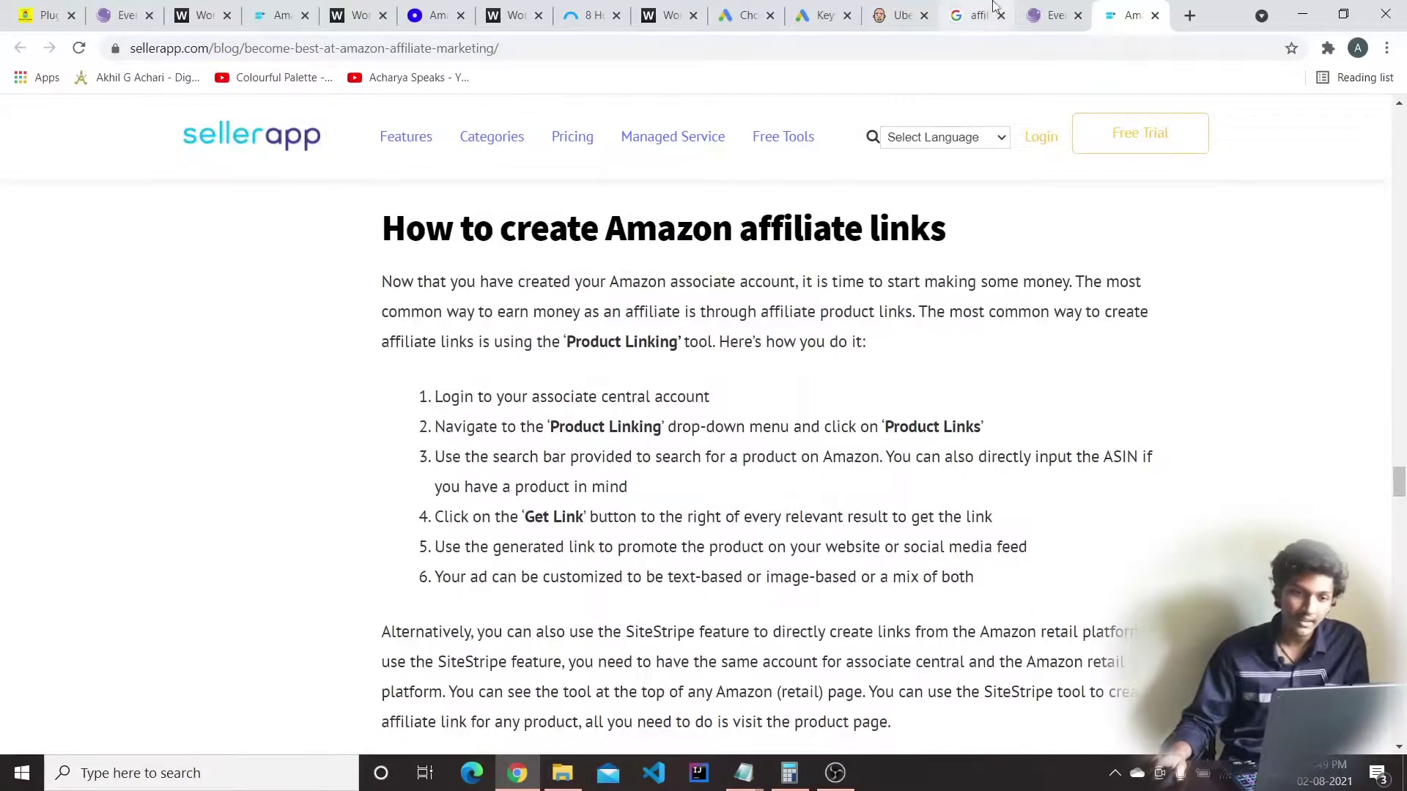
left_click(1027, 7)
left_click(1132, 14)
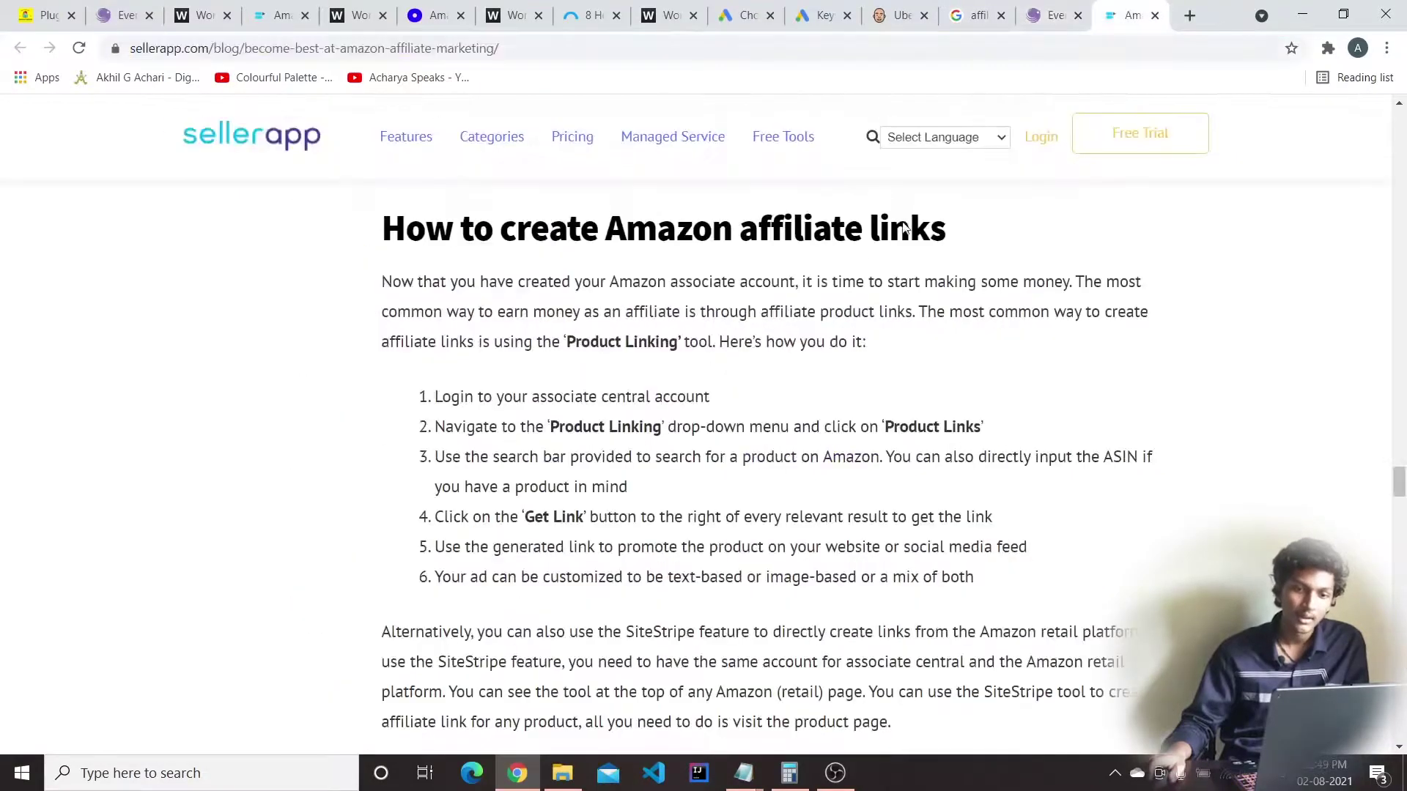
scroll(795, 349, "down", 5)
scroll(755, 477, "down", 3)
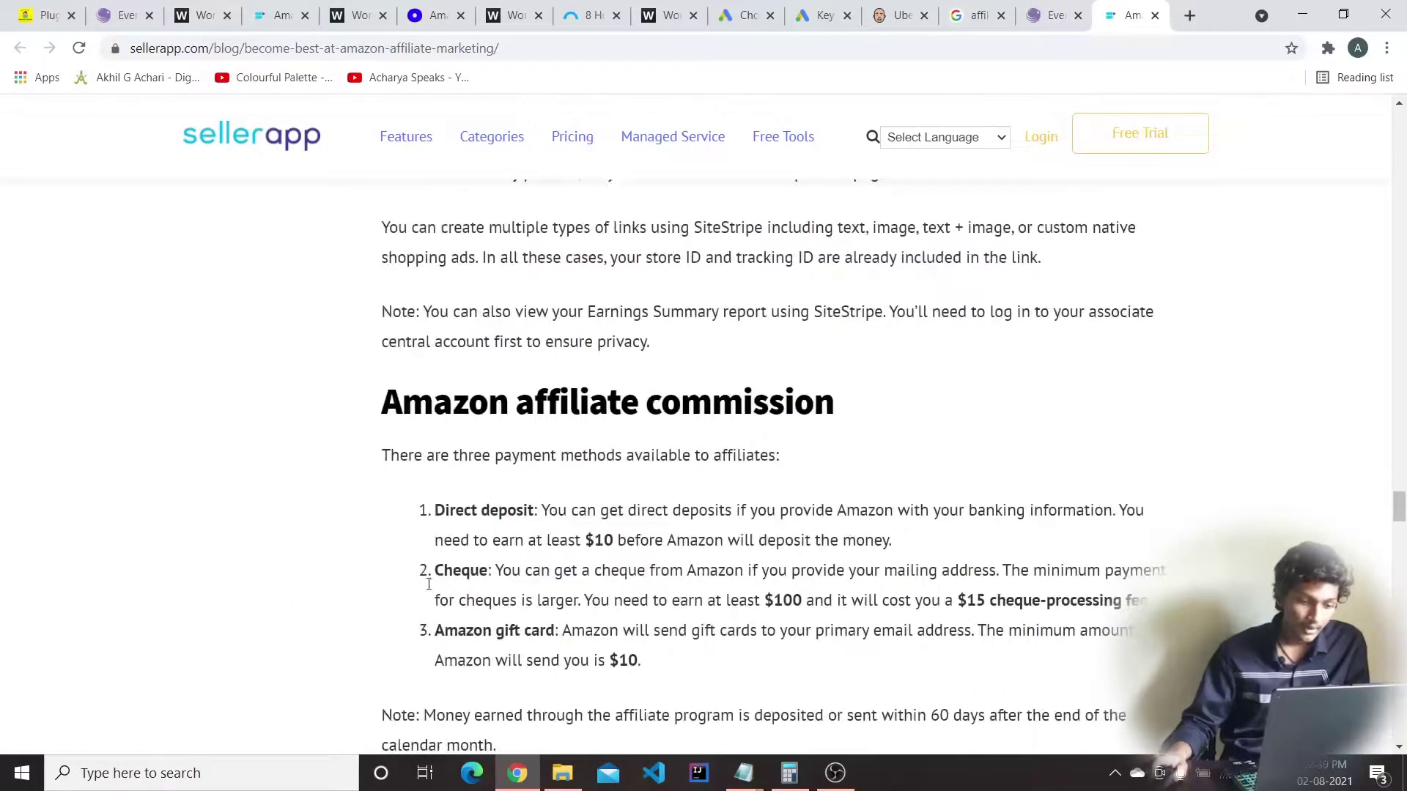
scroll(468, 569, "down", 6)
scroll(733, 527, "up", 5)
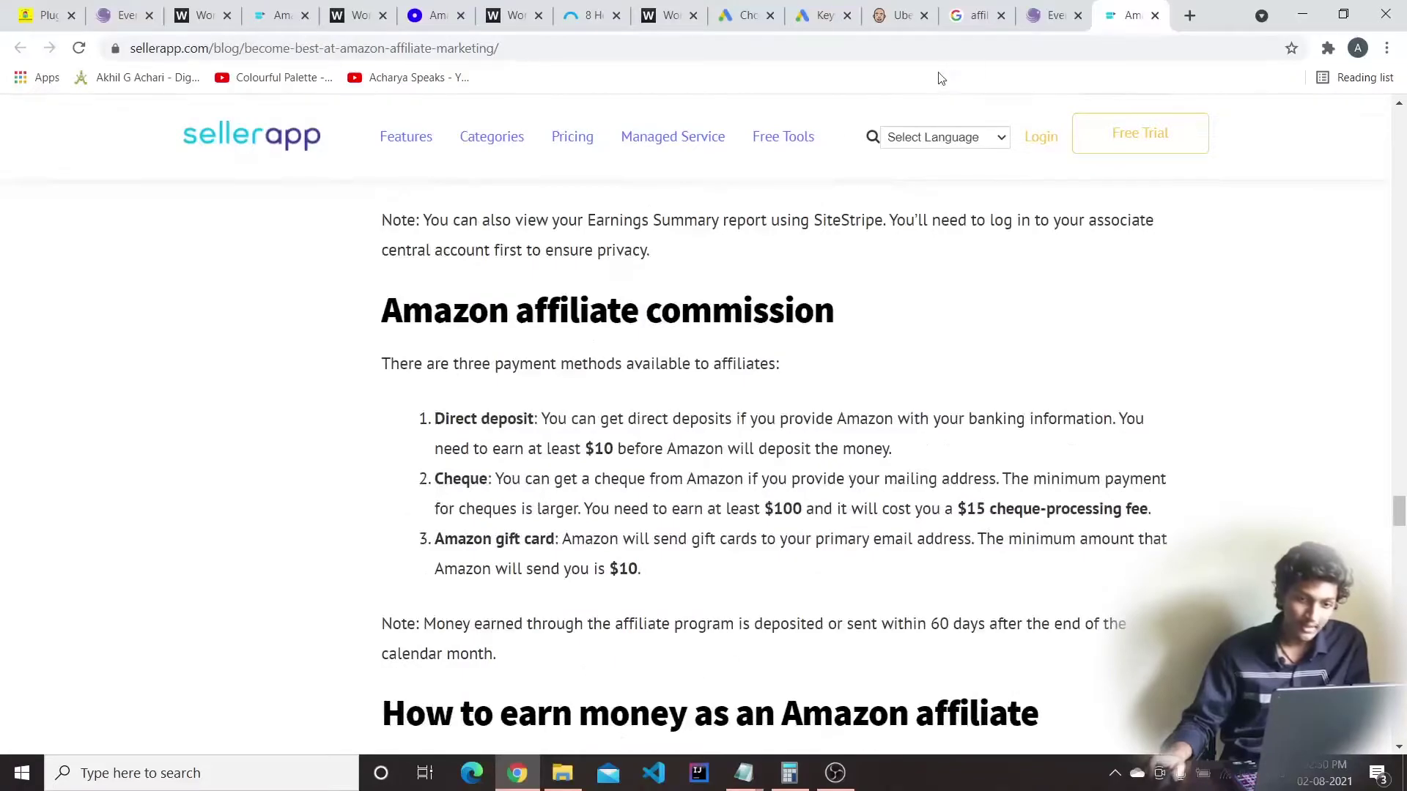
Return to the Sellbrite article and find its table of program fee rates by product category for comparison
left_click(1044, 15)
scroll(818, 394, "up", 15)
scroll(819, 394, "up", 20)
scroll(890, 407, "up", 20)
scroll(891, 405, "up", 20)
scroll(888, 401, "up", 15)
scroll(882, 388, "down", 4)
scroll(882, 387, "up", 2)
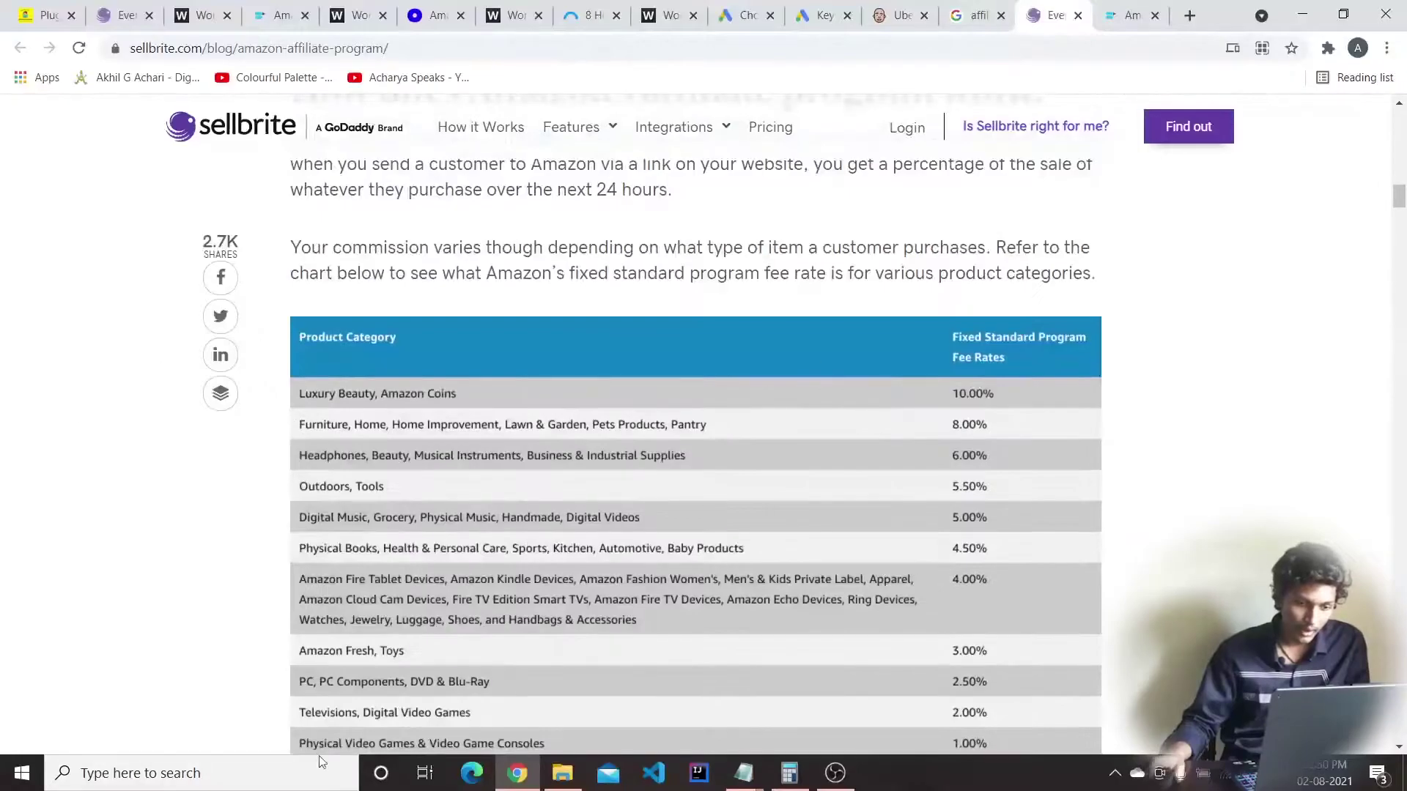
Read the rest of the SellerApp article, from earning money as an affiliate through niche, content and keyword research to Final Thoughts
left_click(1130, 15)
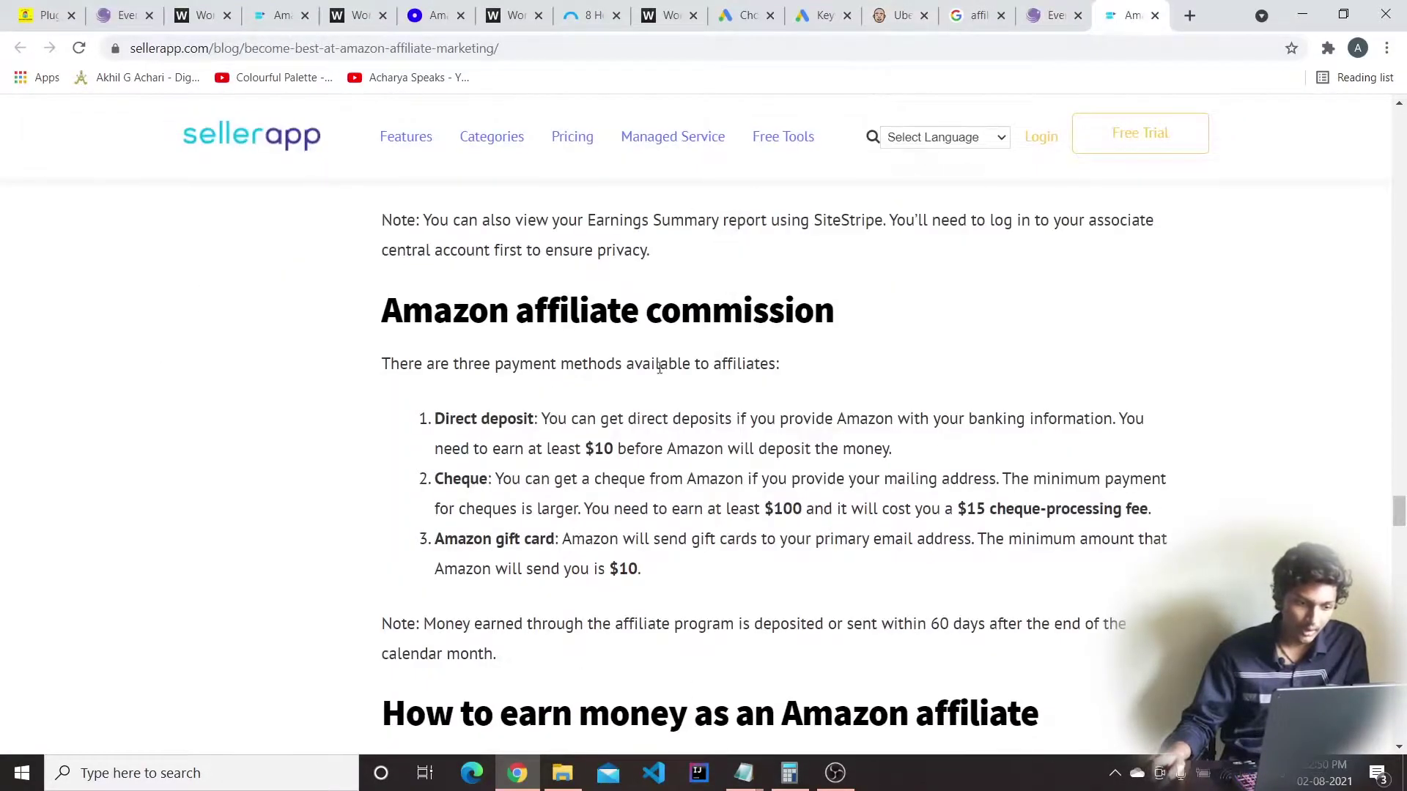
scroll(746, 378, "down", 6)
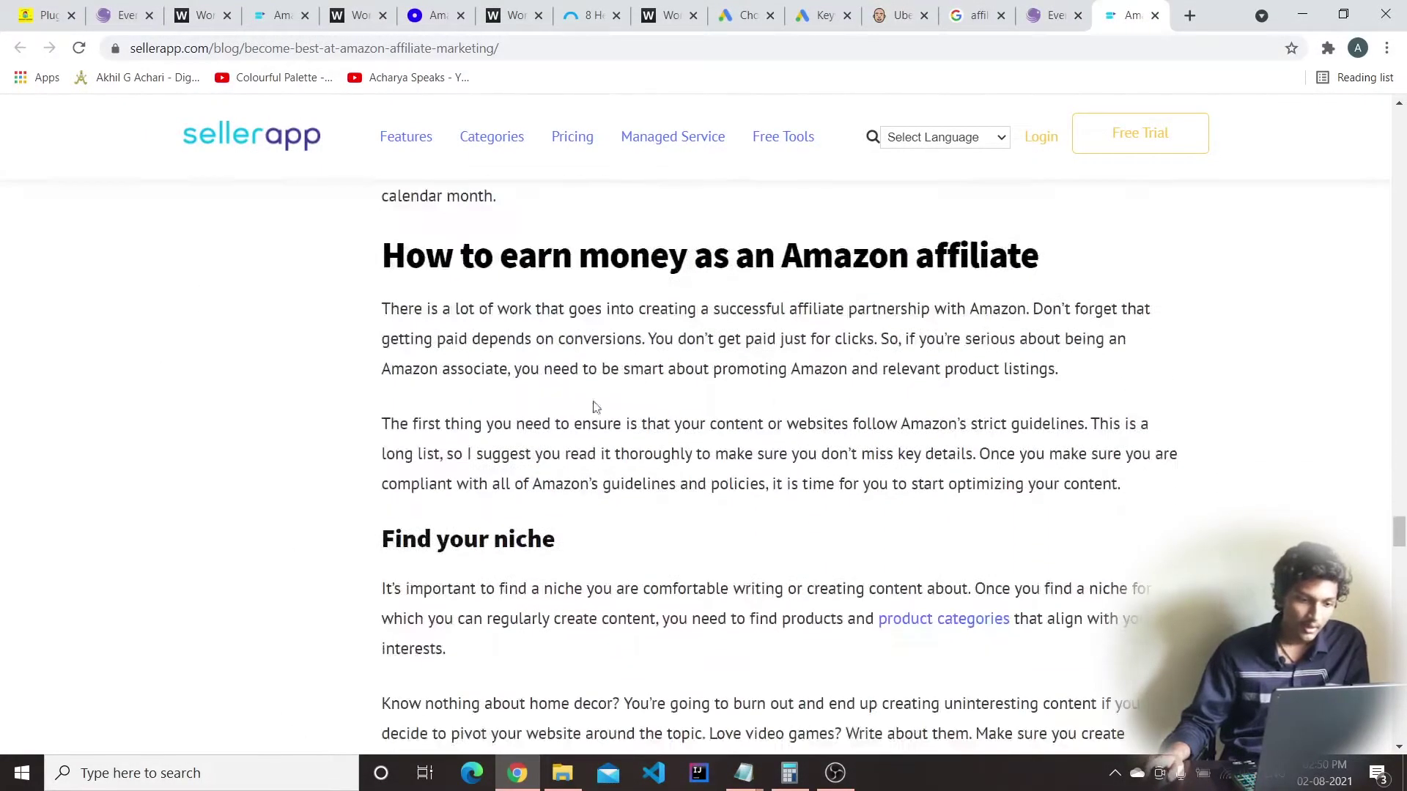
scroll(762, 444, "down", 3)
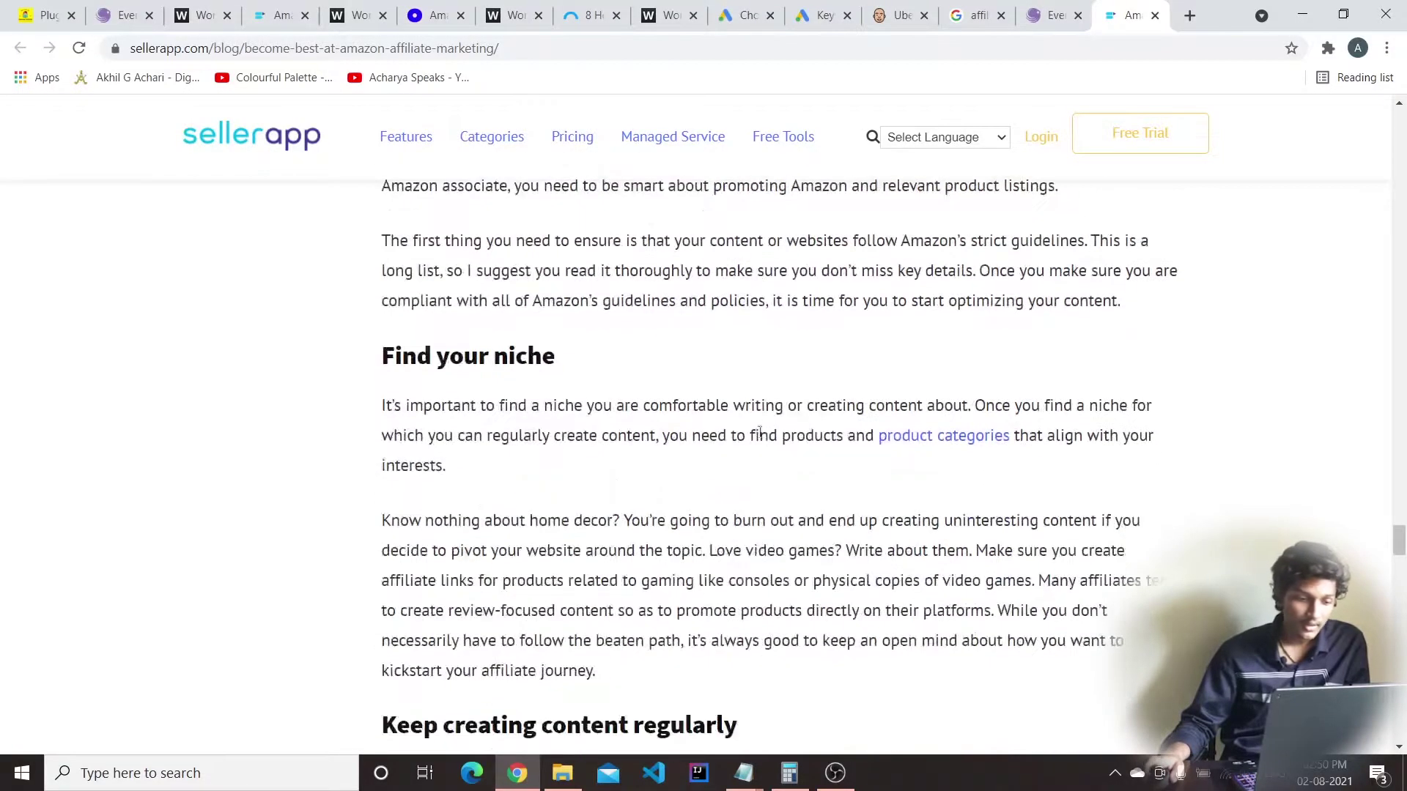
scroll(564, 368, "down", 14)
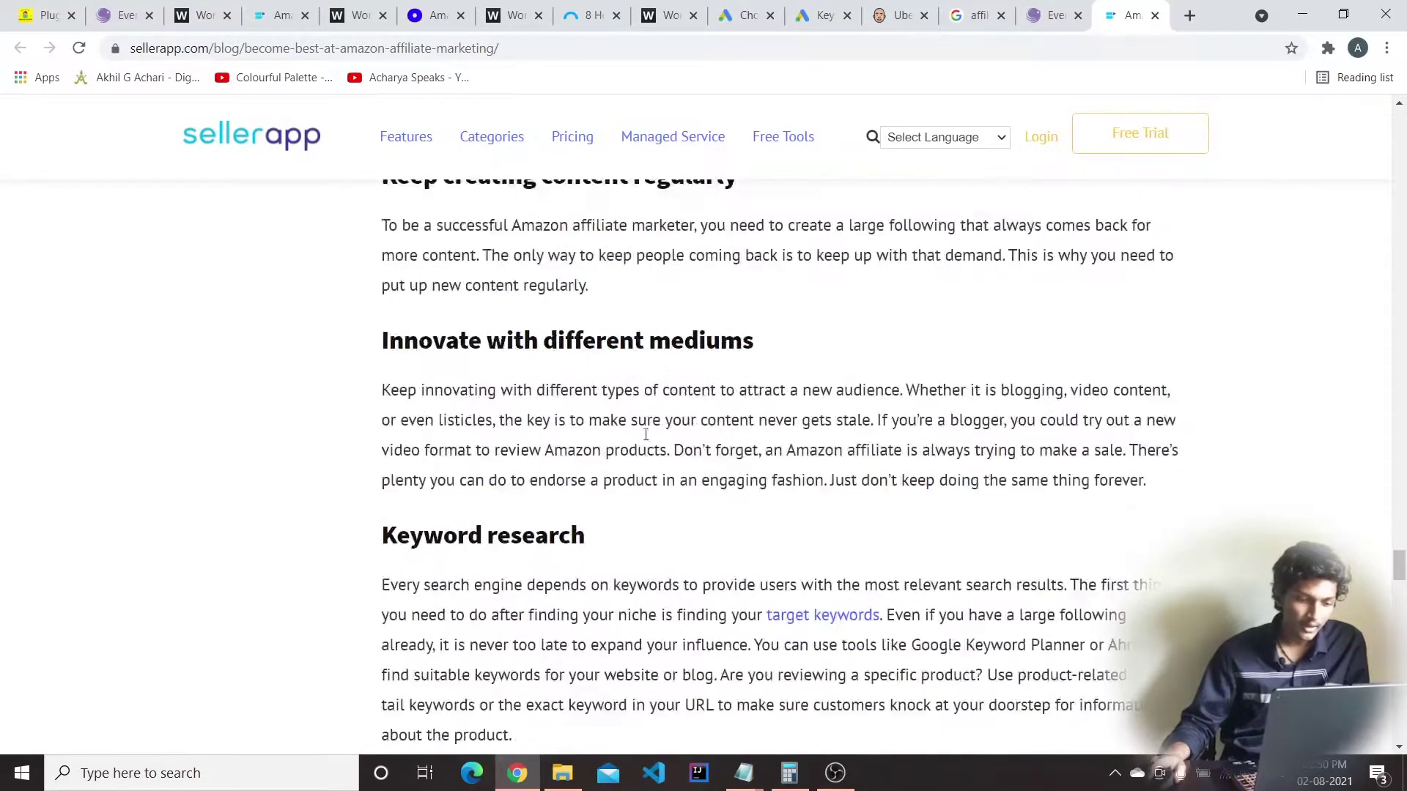
scroll(525, 441, "down", 6)
scroll(1051, 577, "up", 5)
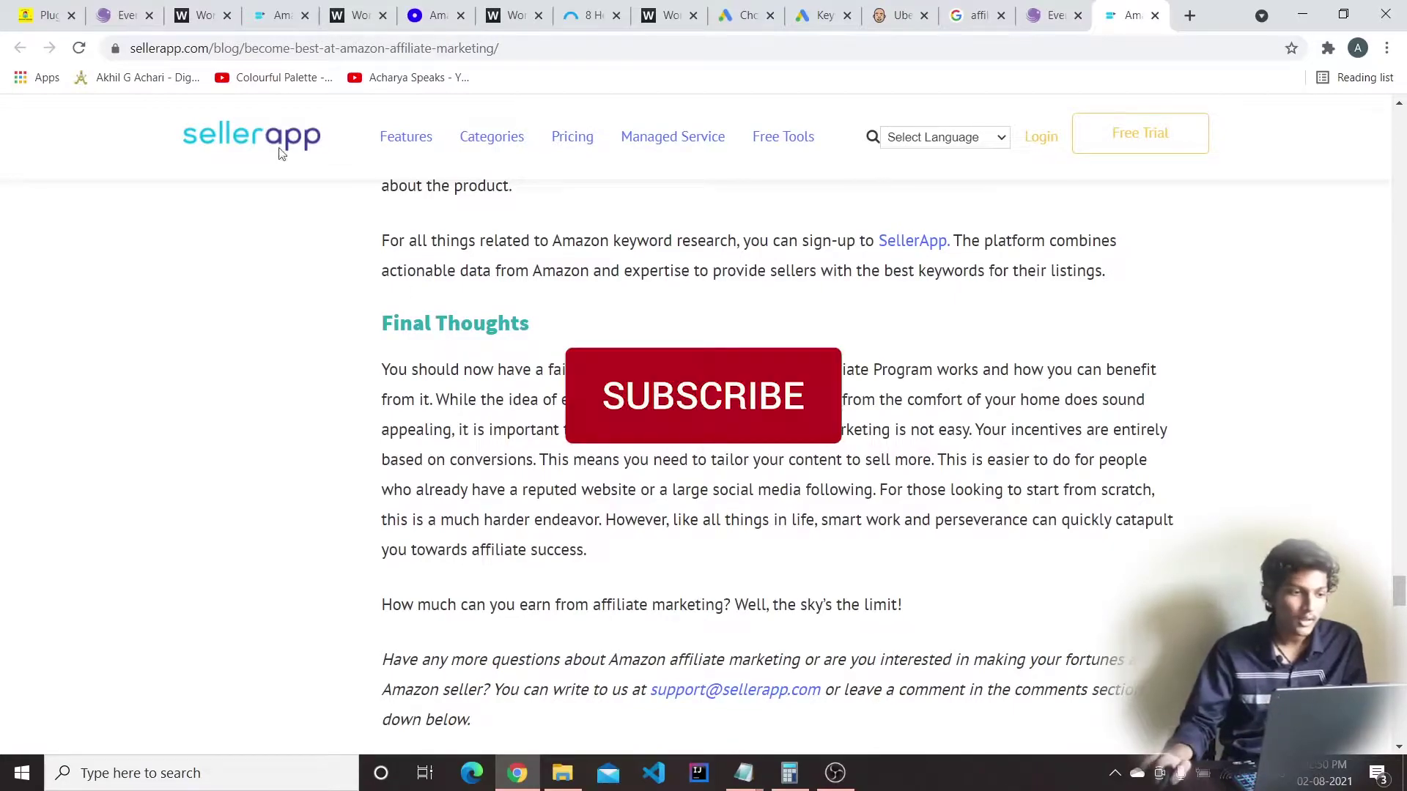
Compare the word counts of the SellerApp and Sellbrite articles in WordCounter, and revisit both articles
left_click(347, 7)
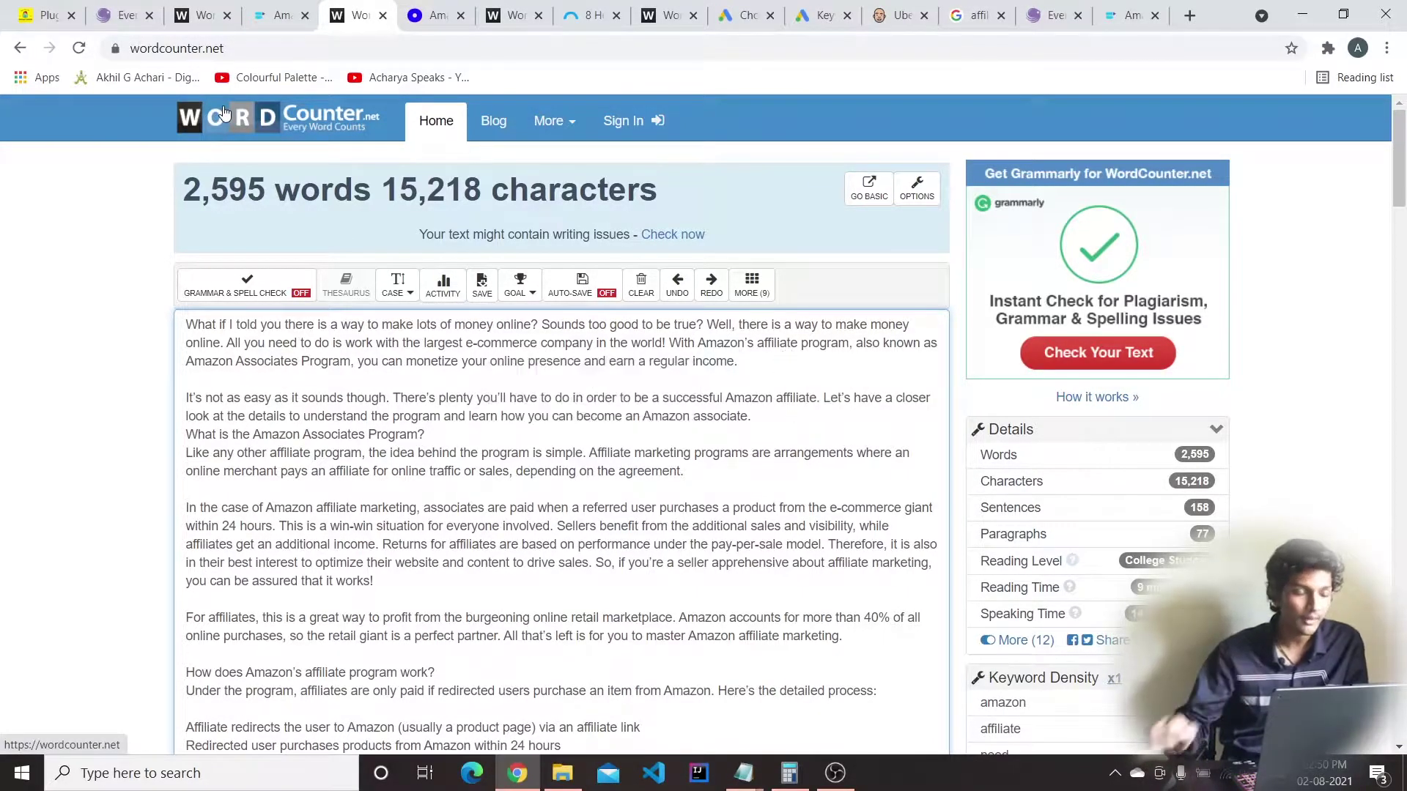
left_click(203, 10)
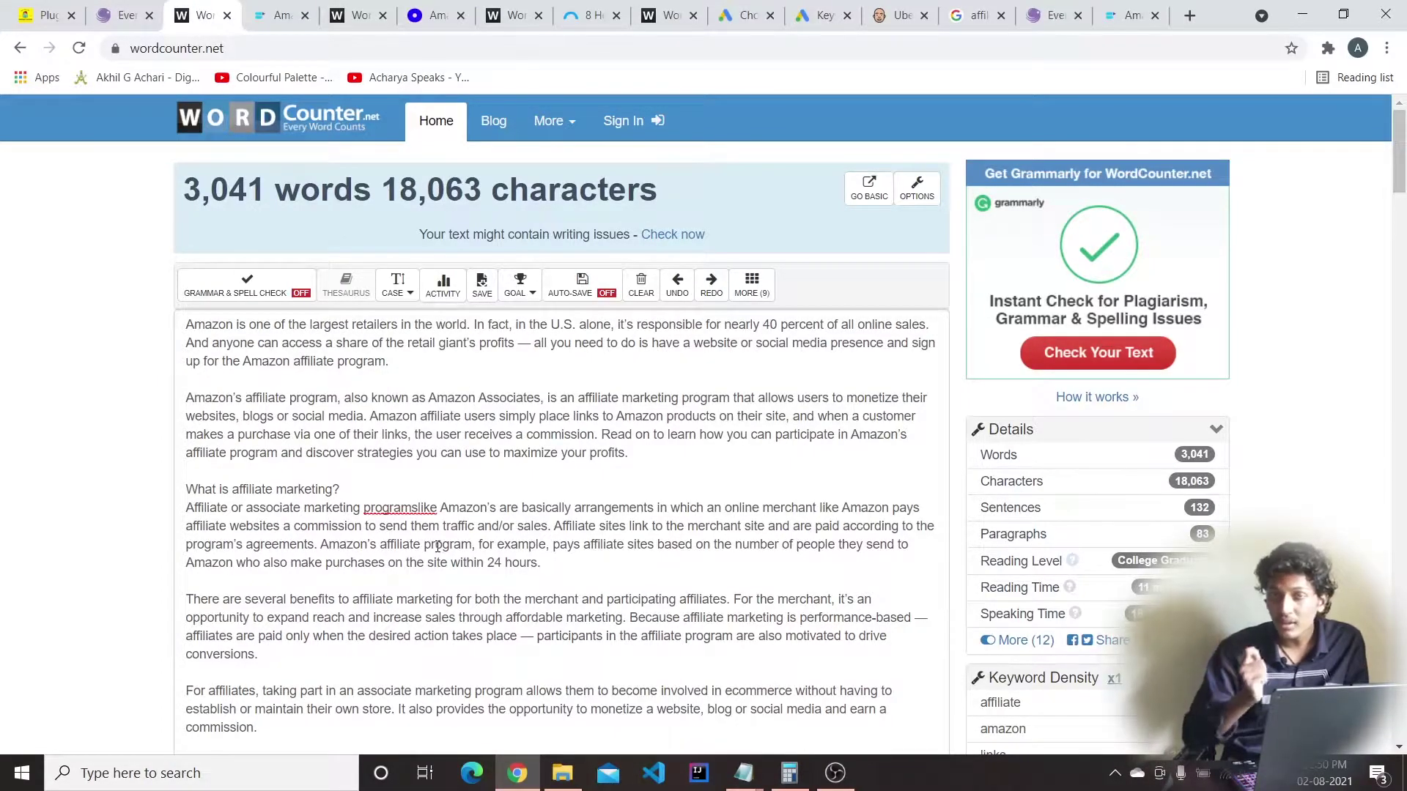
left_click(370, 9)
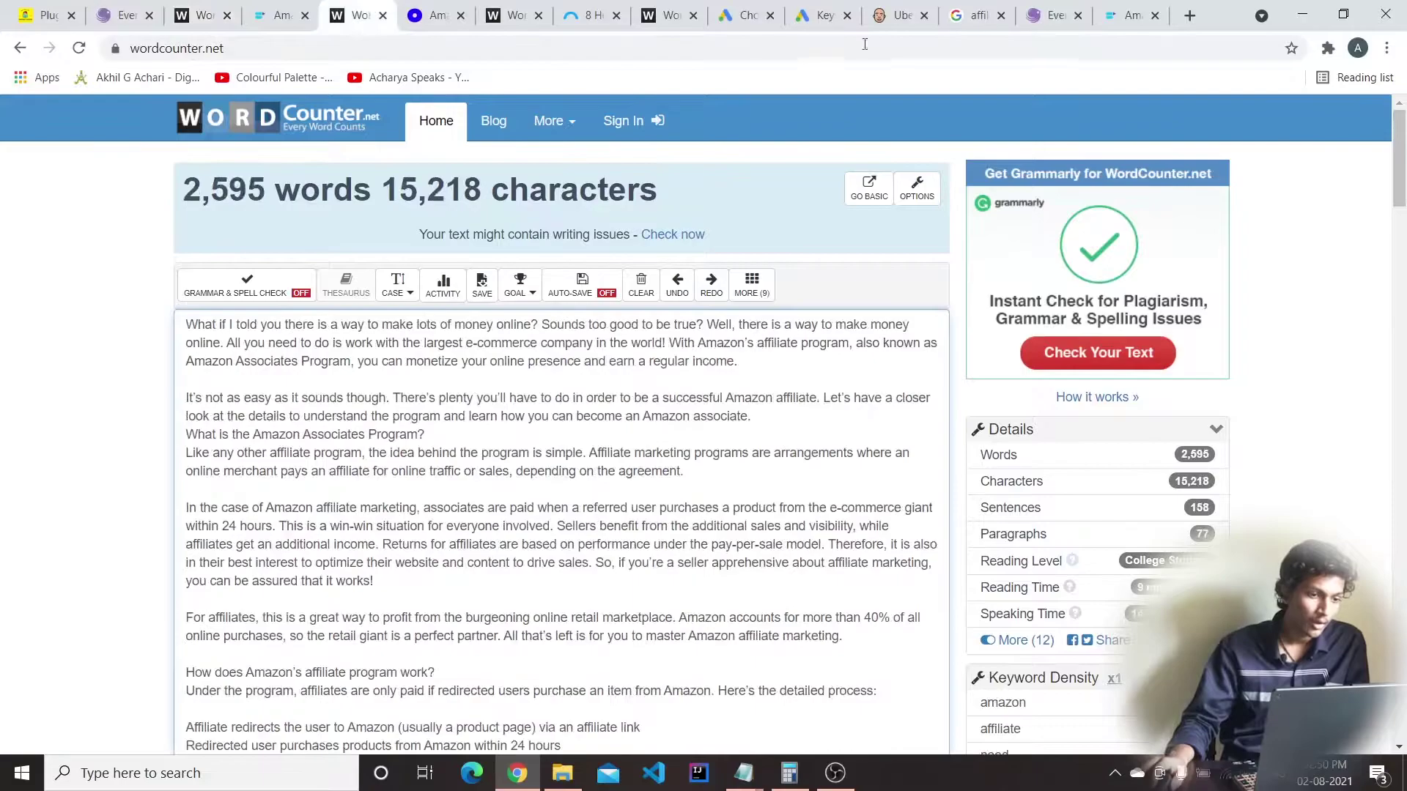
left_click(1055, 13)
left_click(1111, 7)
left_click(1055, 11)
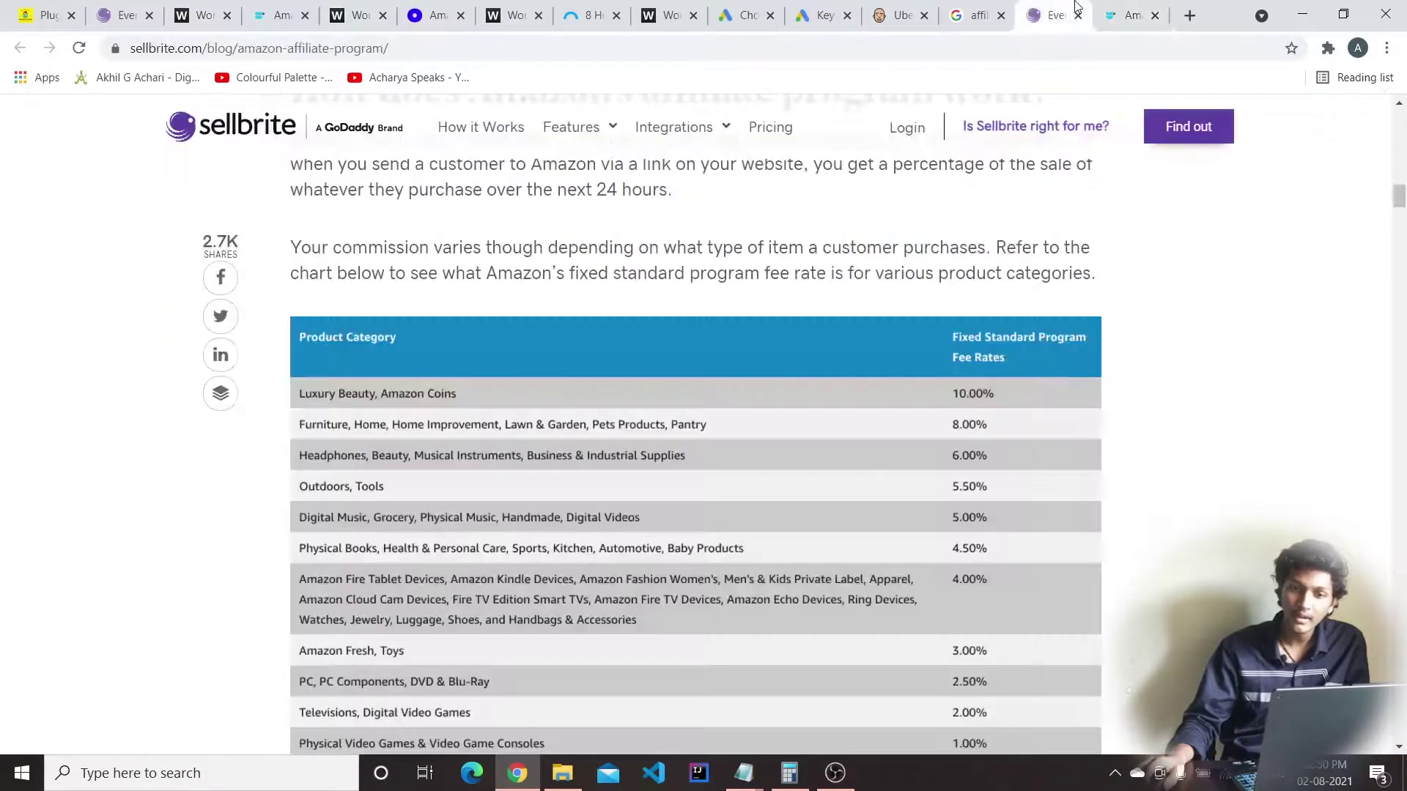
Open page 4 of the Google results for "affiliate marketing for amazon", and review the Oberlo article and its word count
left_click(977, 14)
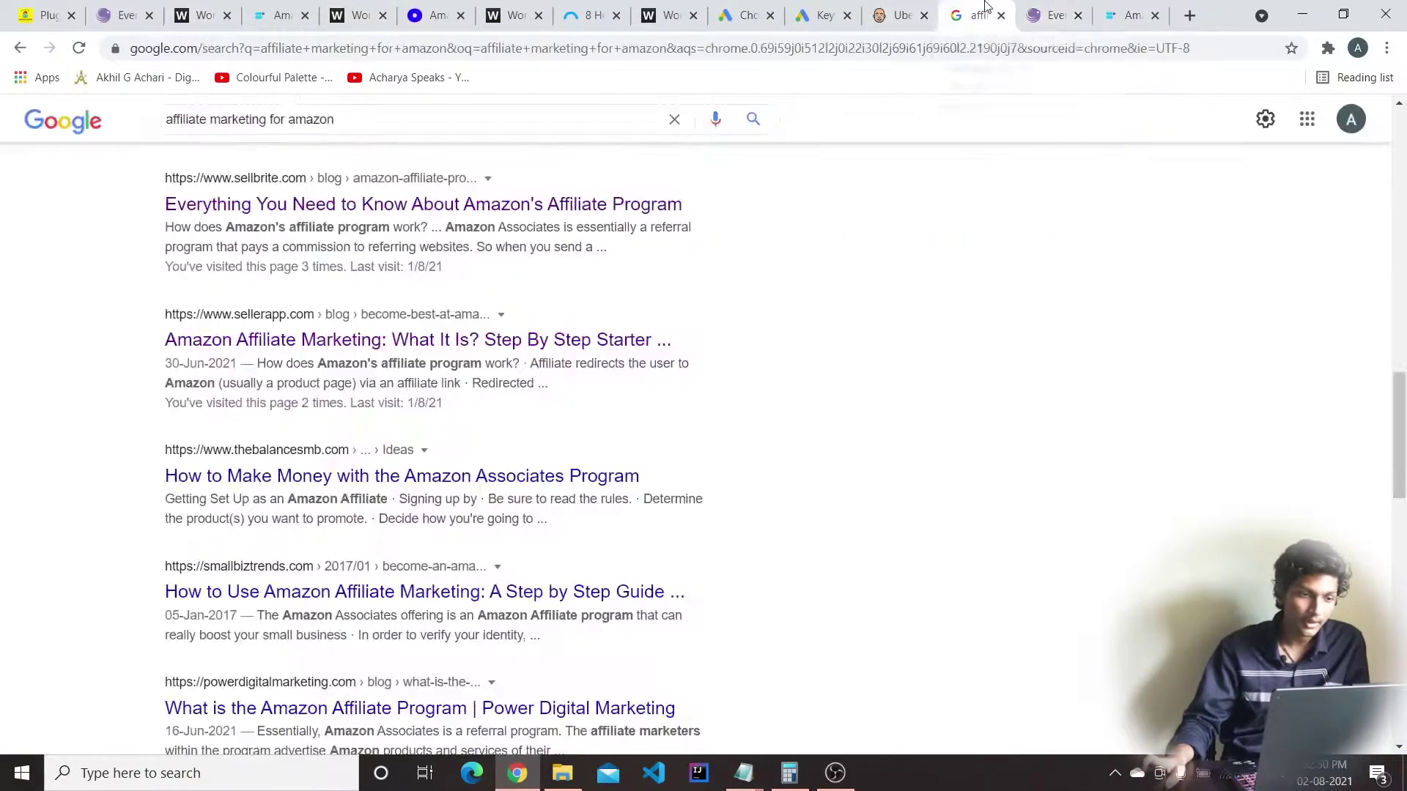
scroll(450, 616, "down", 20)
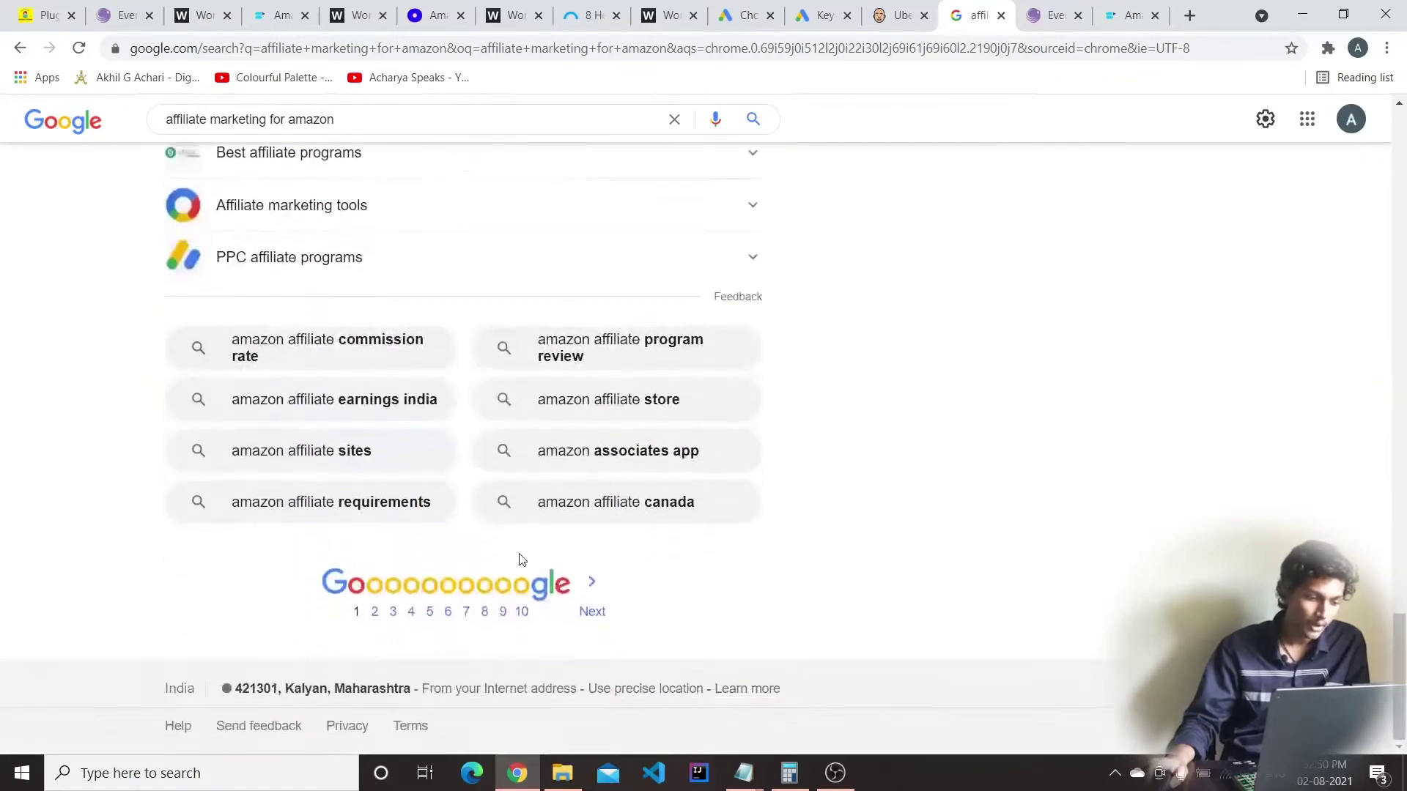
left_click(411, 614)
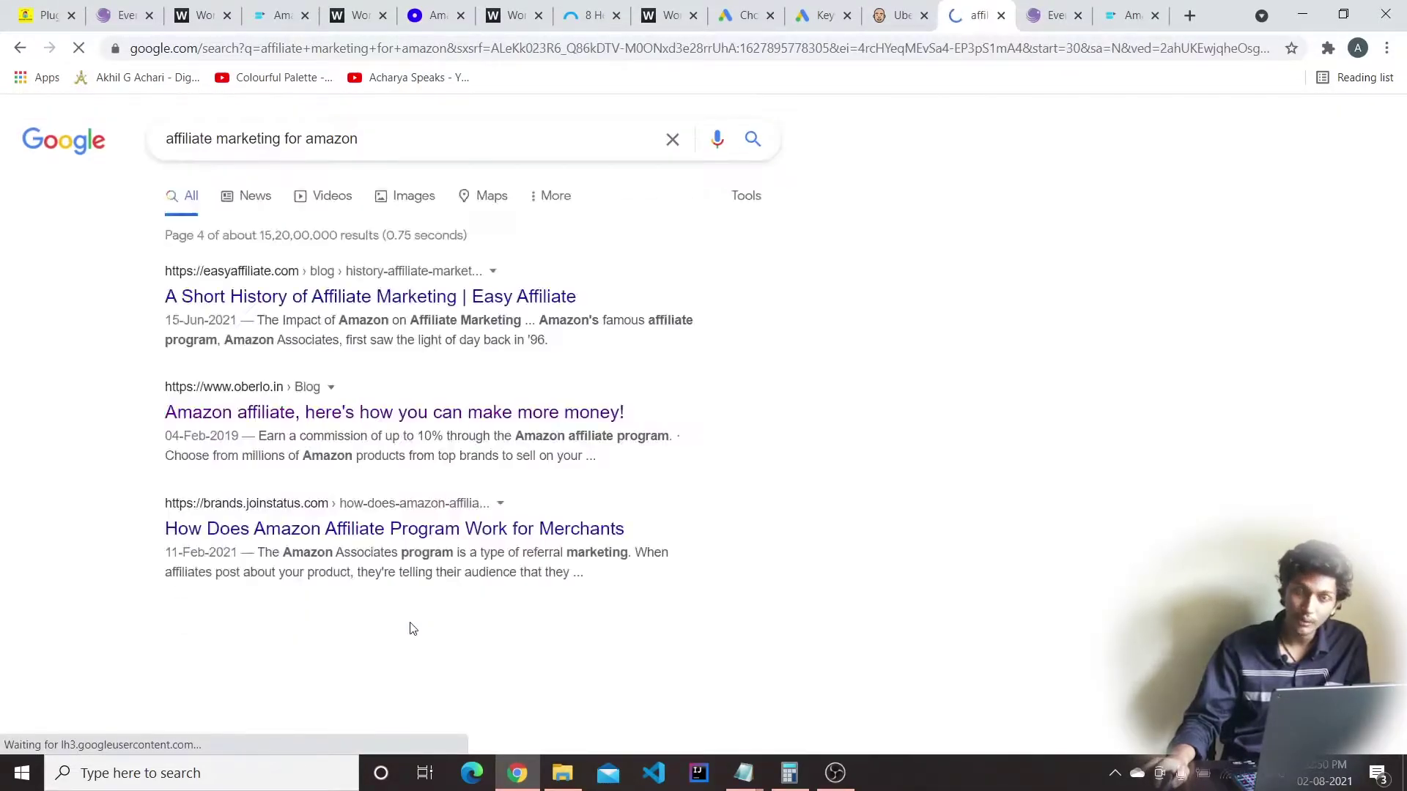
left_click(423, 13)
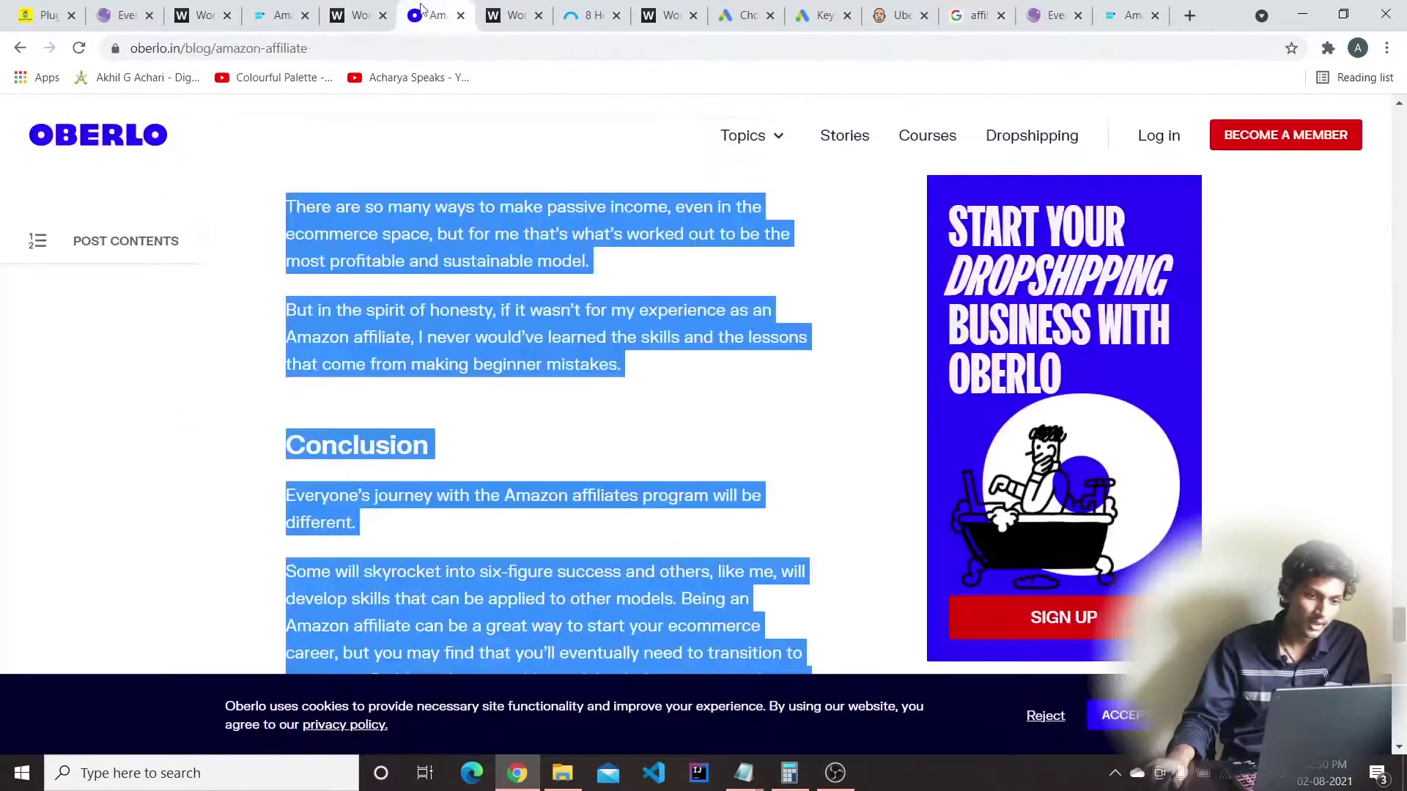
scroll(472, 386, "down", 6)
scroll(477, 387, "up", 6)
left_click(507, 14)
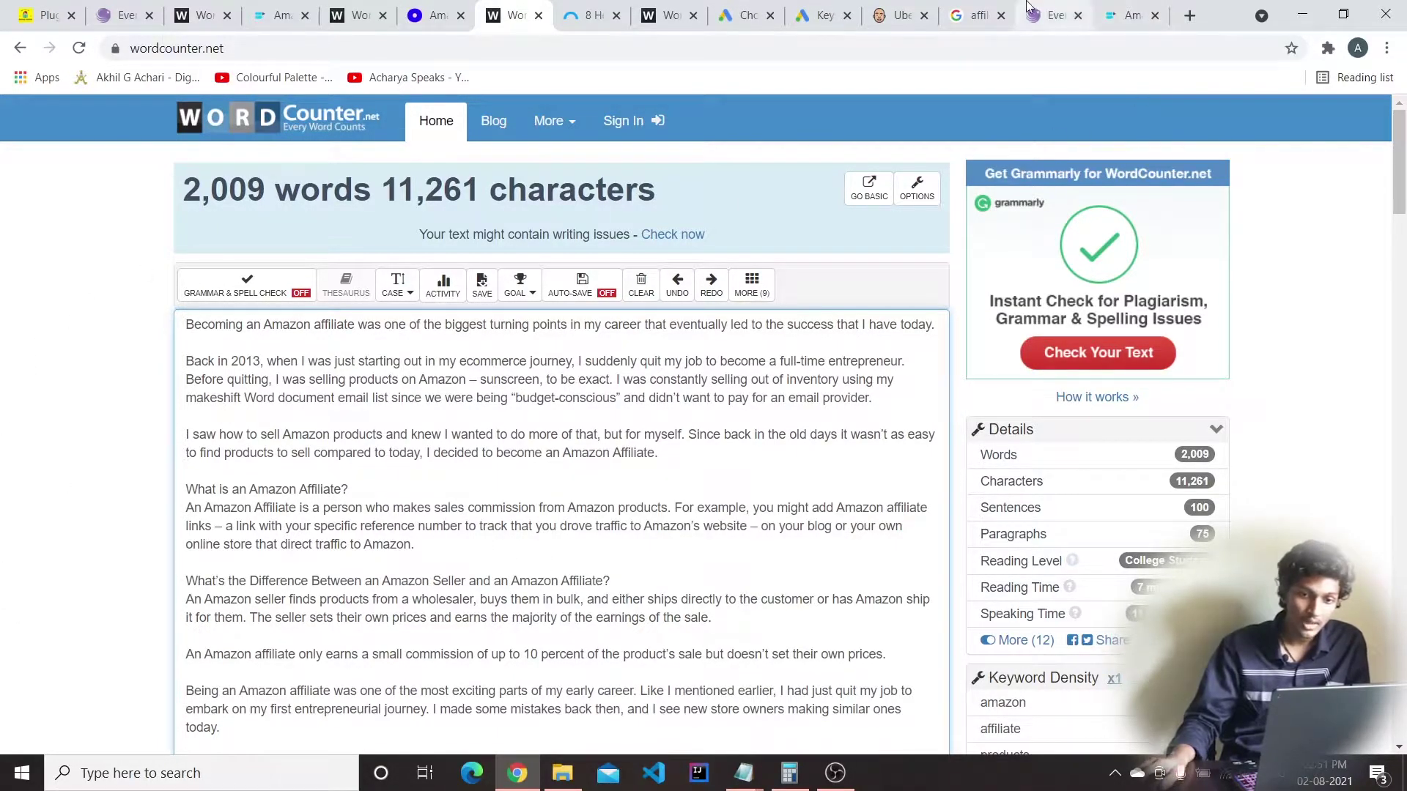
Open page 5 of the Google results for "affiliate marketing for amazon"
left_click(981, 15)
scroll(816, 364, "down", 20)
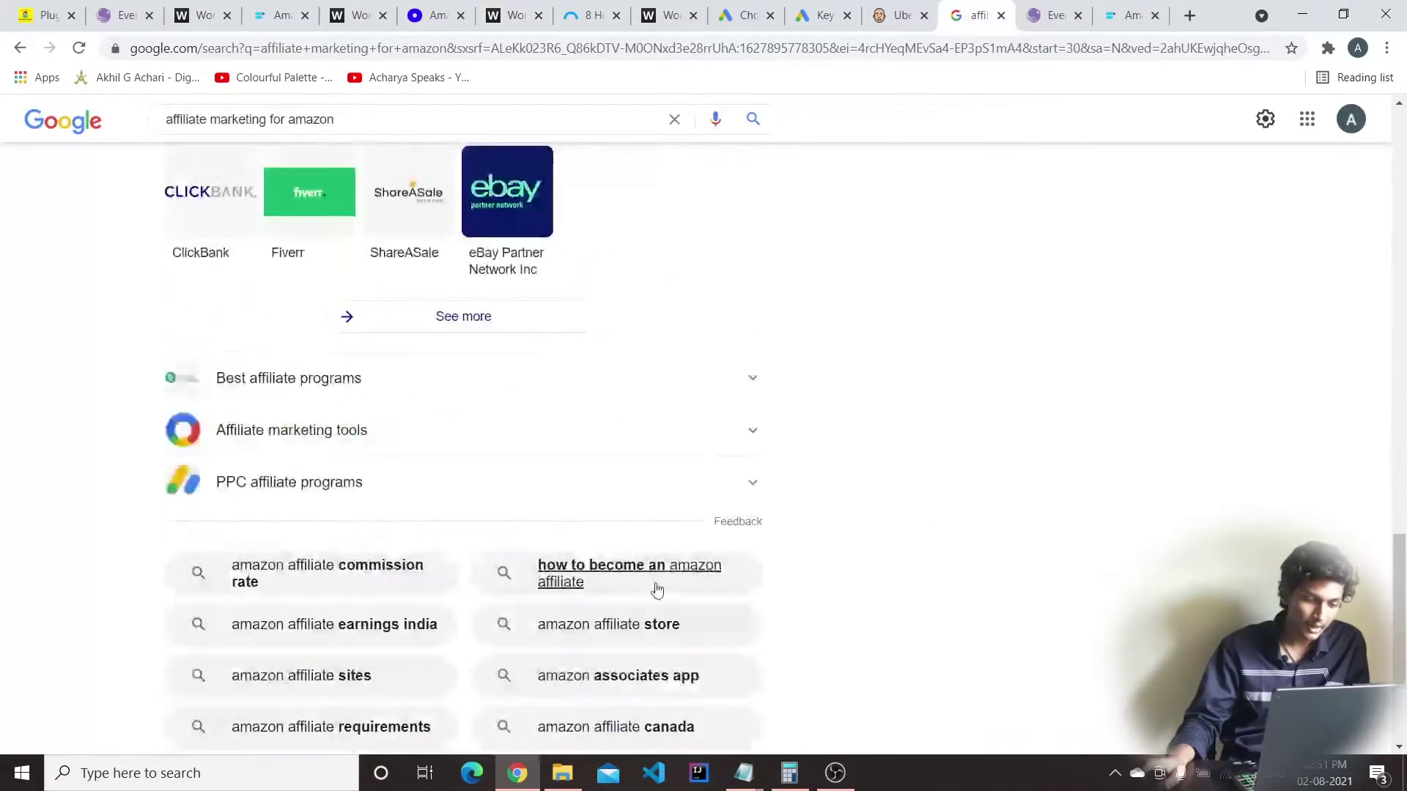
left_click(654, 592)
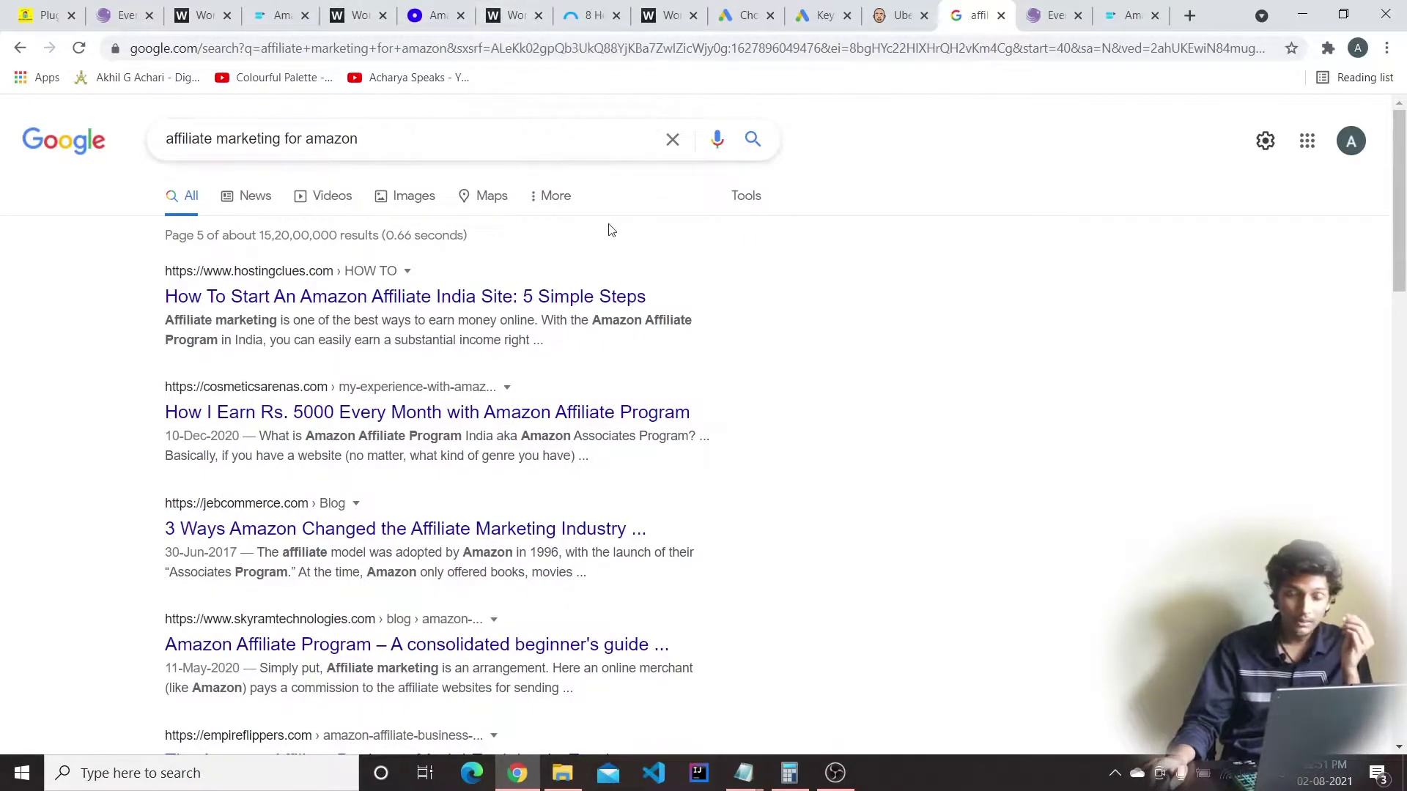
Check the word counts of the Oberlo article and the 8 helpful tips article, and view the four-article average in the calculator
left_click(513, 6)
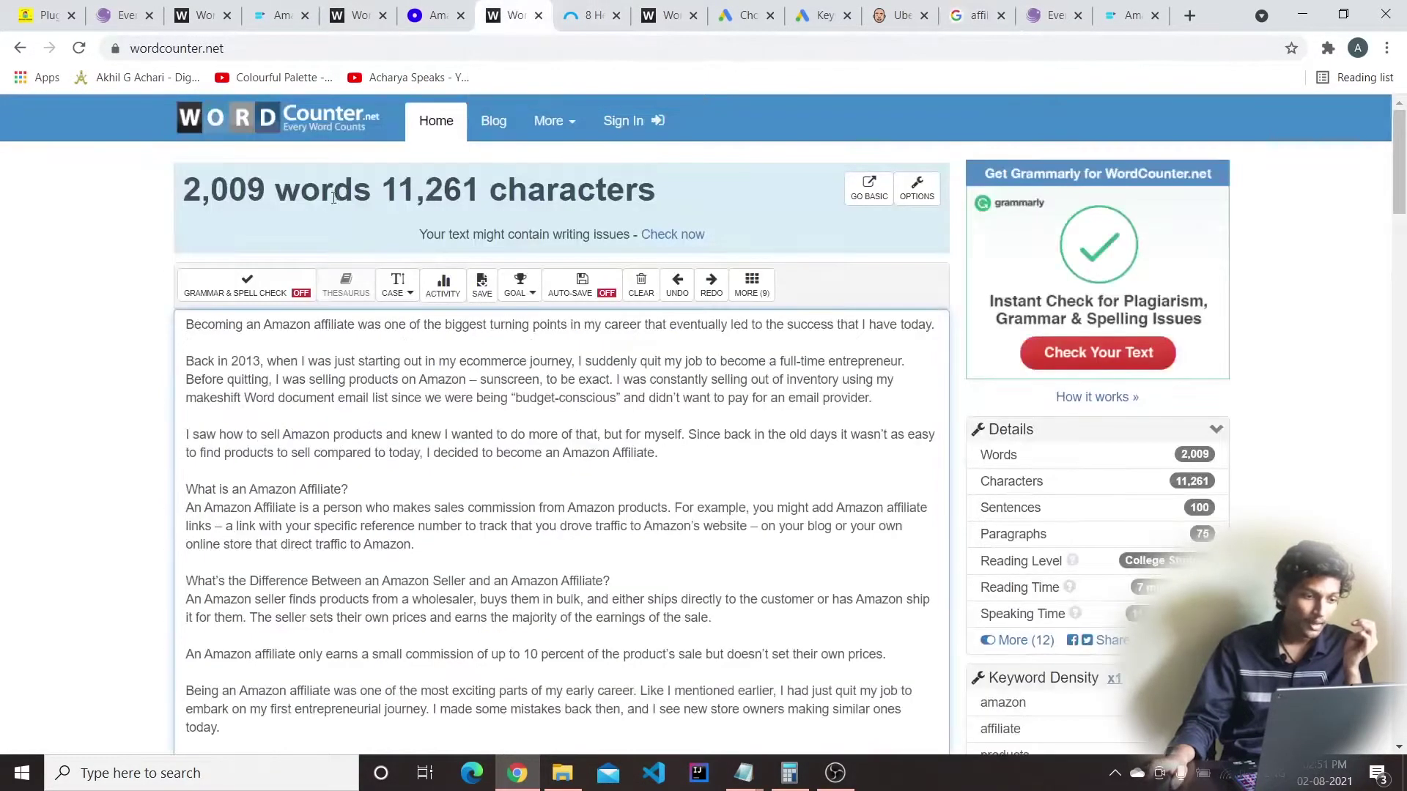
left_click(638, 22)
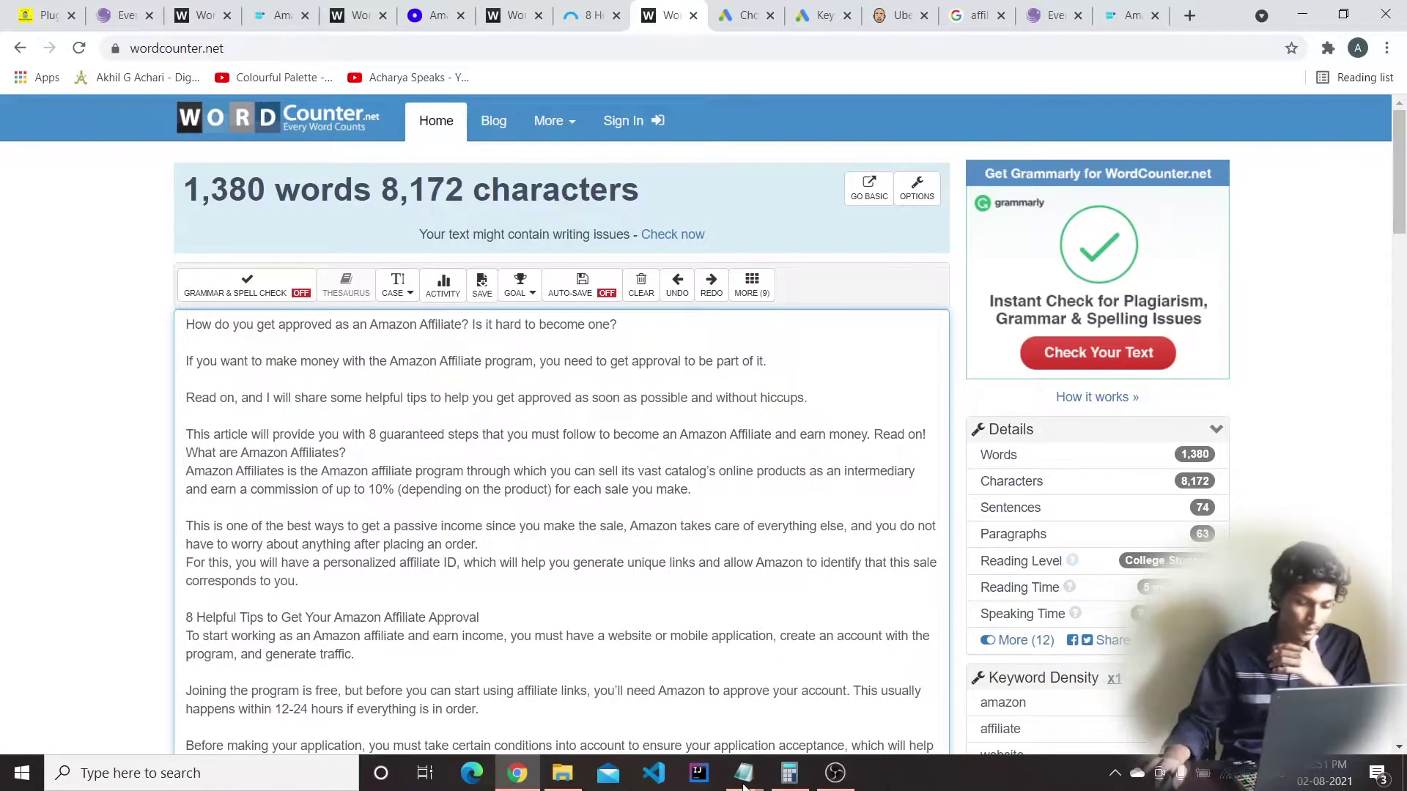
left_click(788, 773)
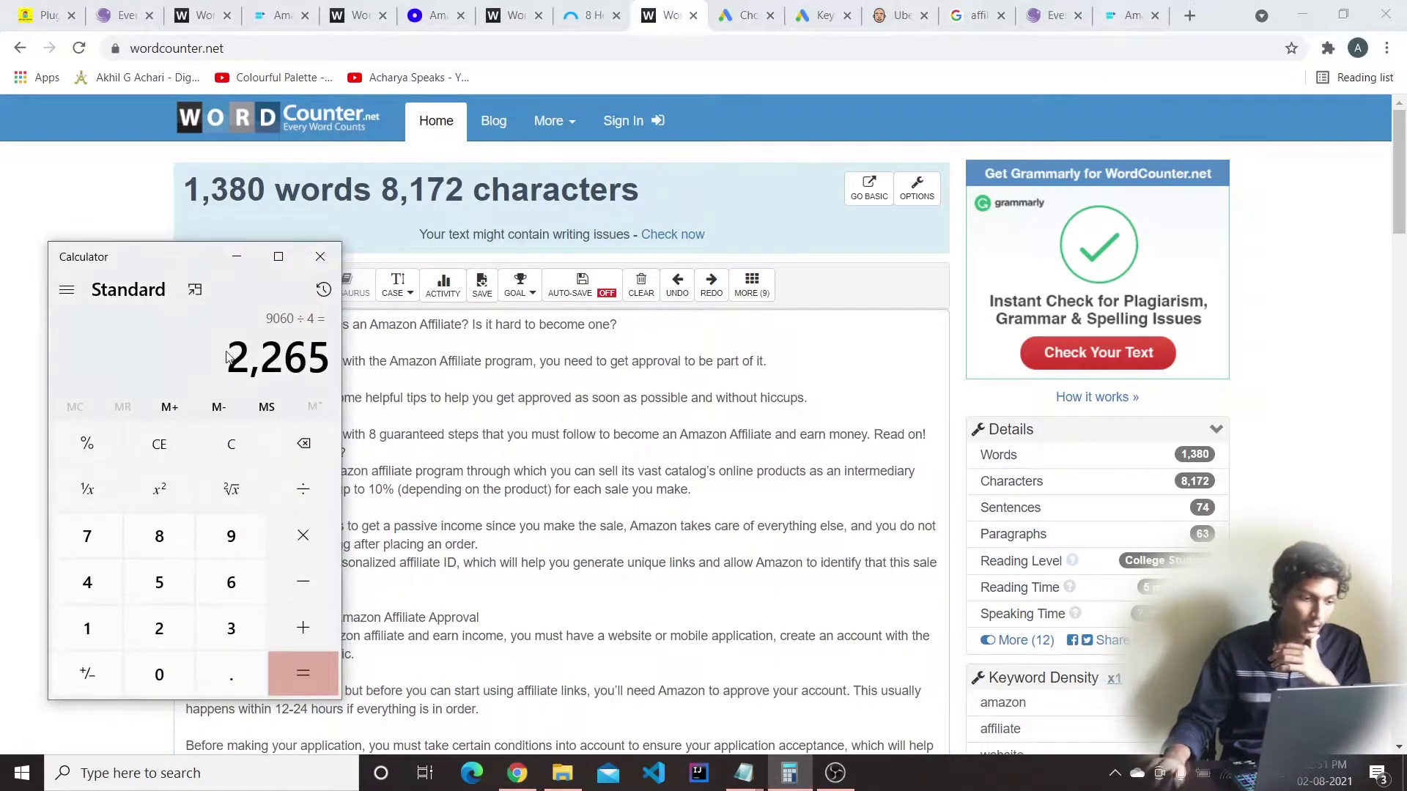
left_click(240, 256)
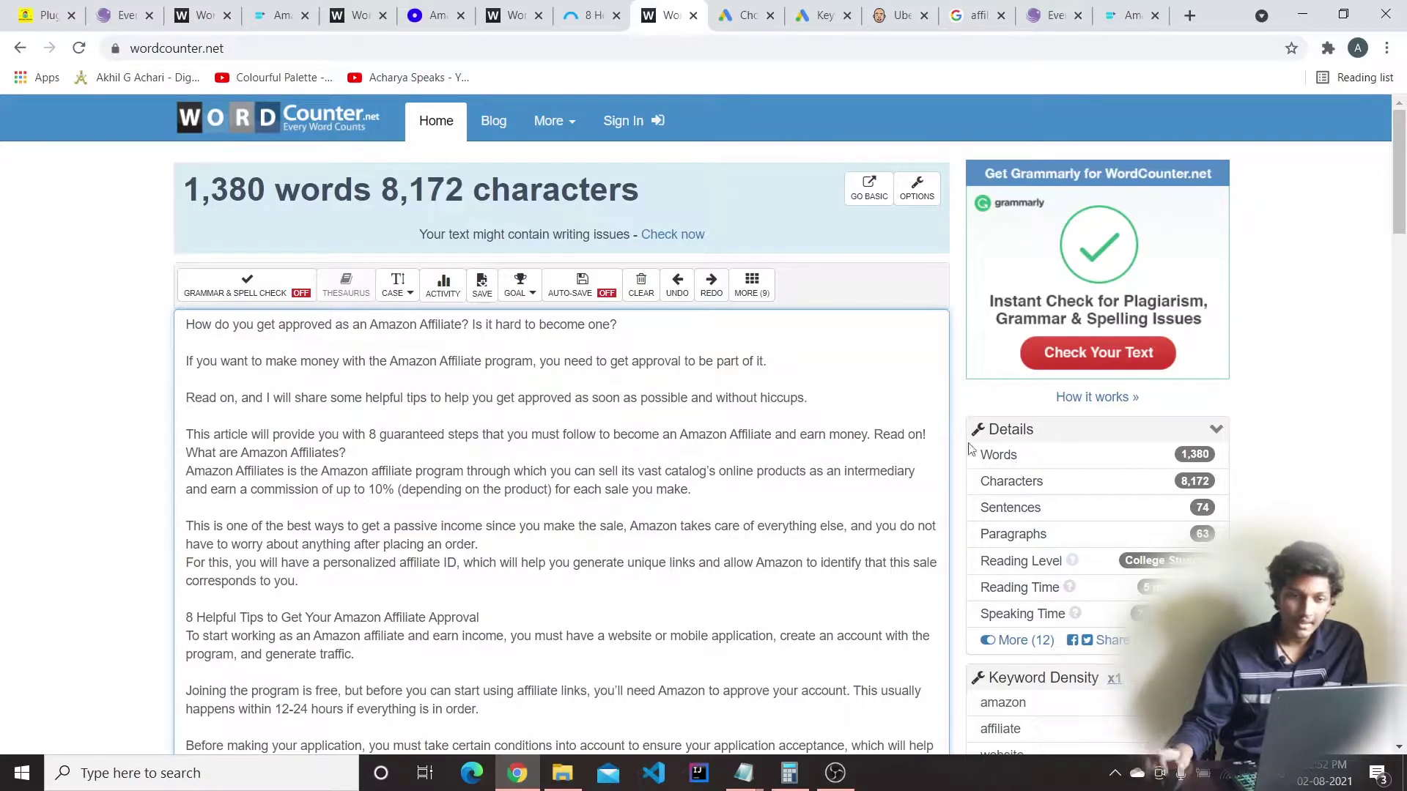
Go back to page 1 of the Google results and locate the Sellbrite and SellerApp listings
left_click(971, 16)
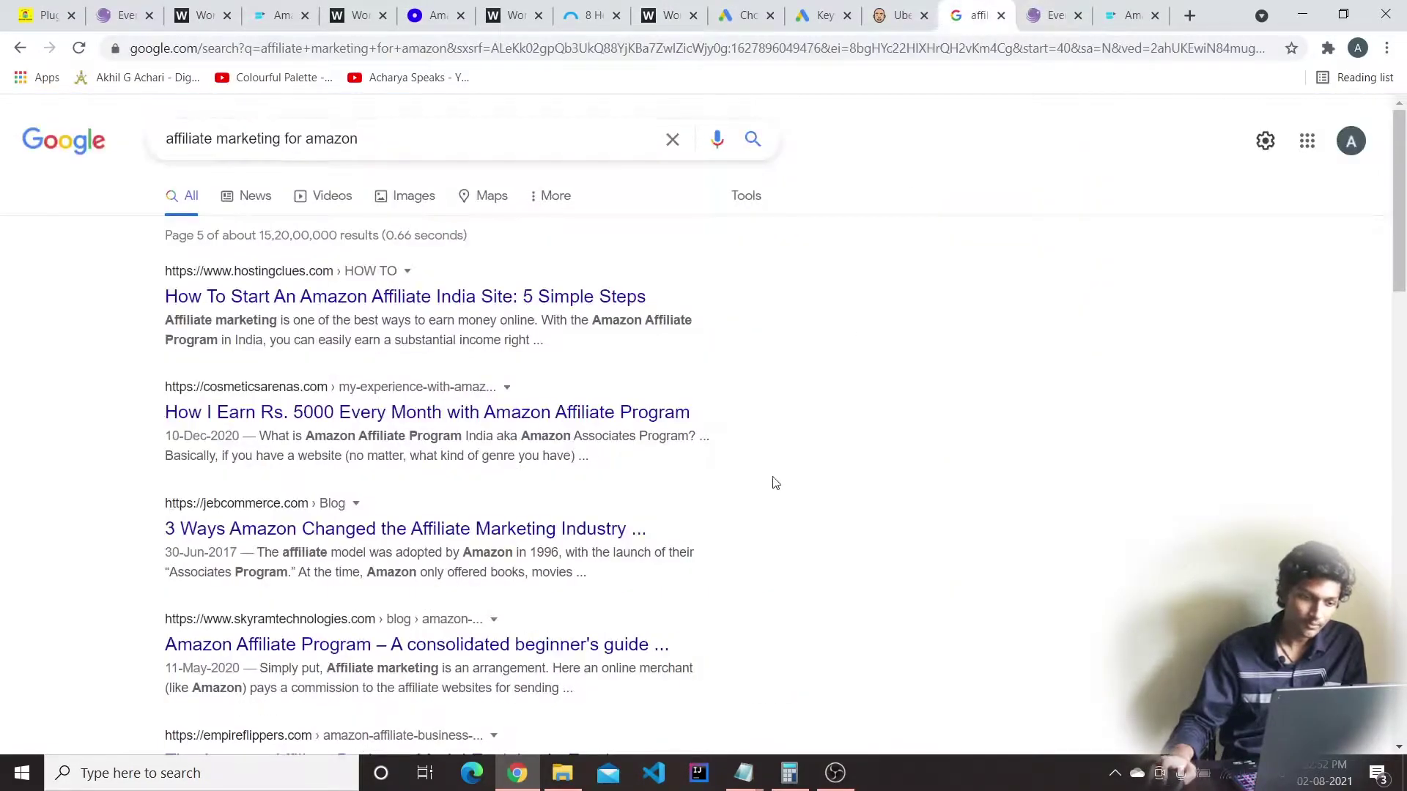
scroll(775, 483, "down", 20)
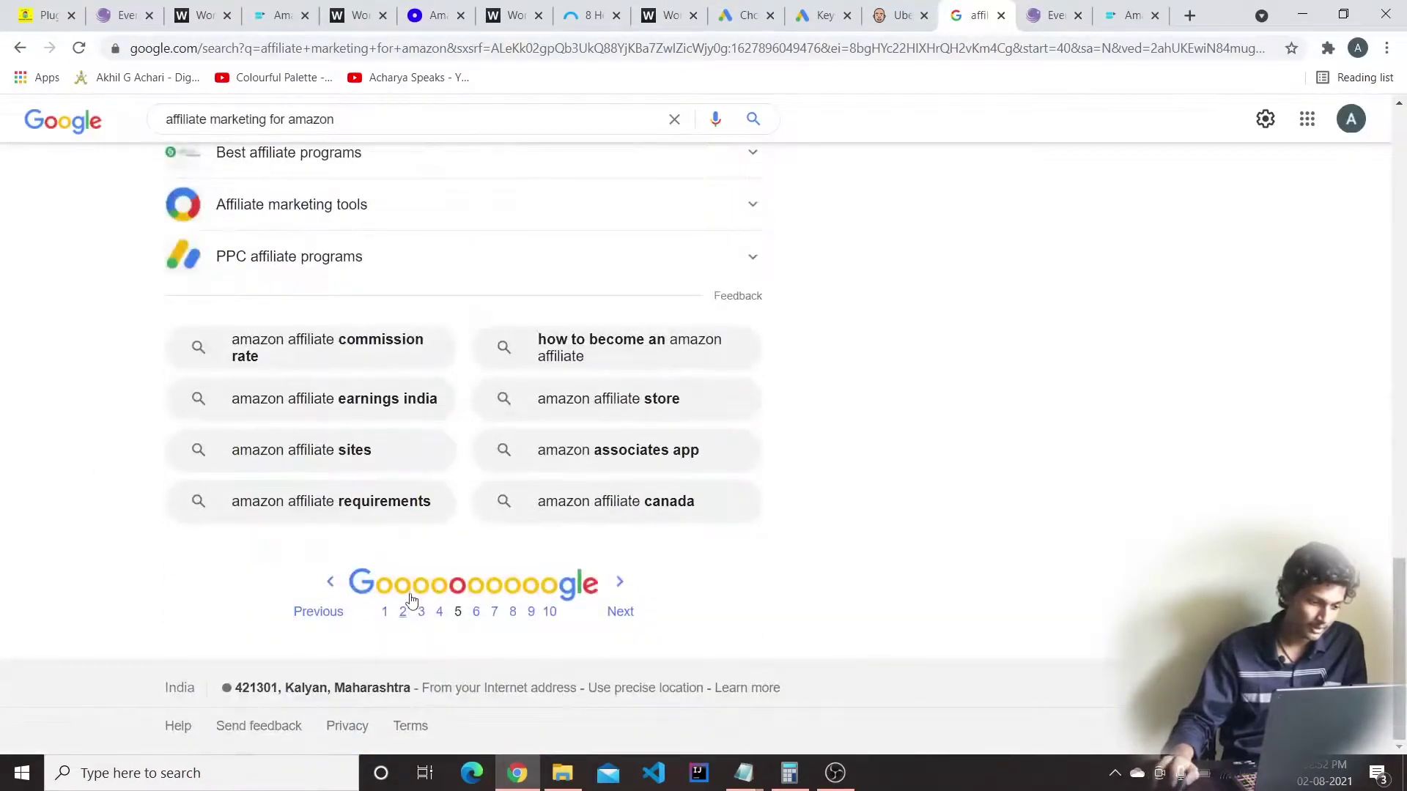
left_click(385, 613)
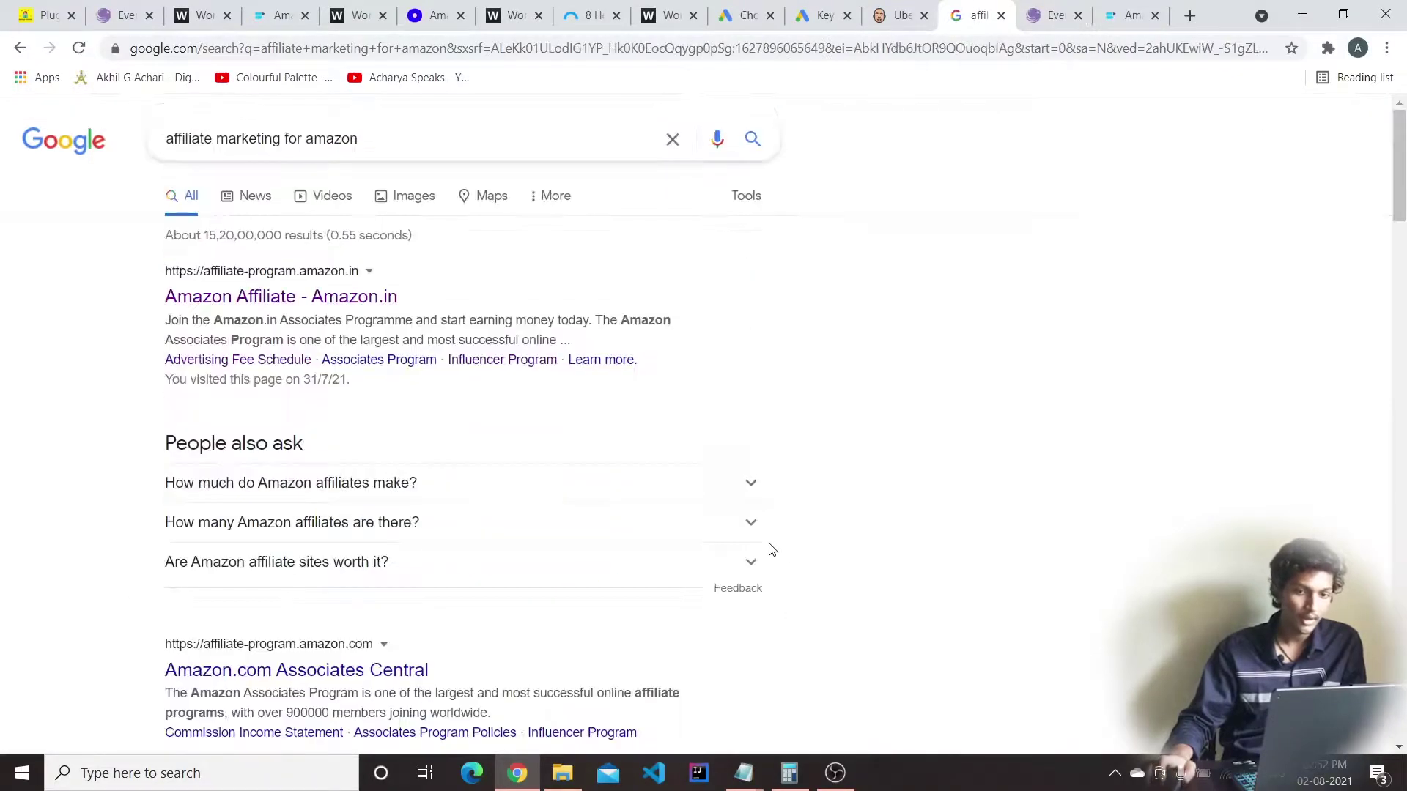
scroll(771, 550, "down", 1)
scroll(770, 550, "down", 5)
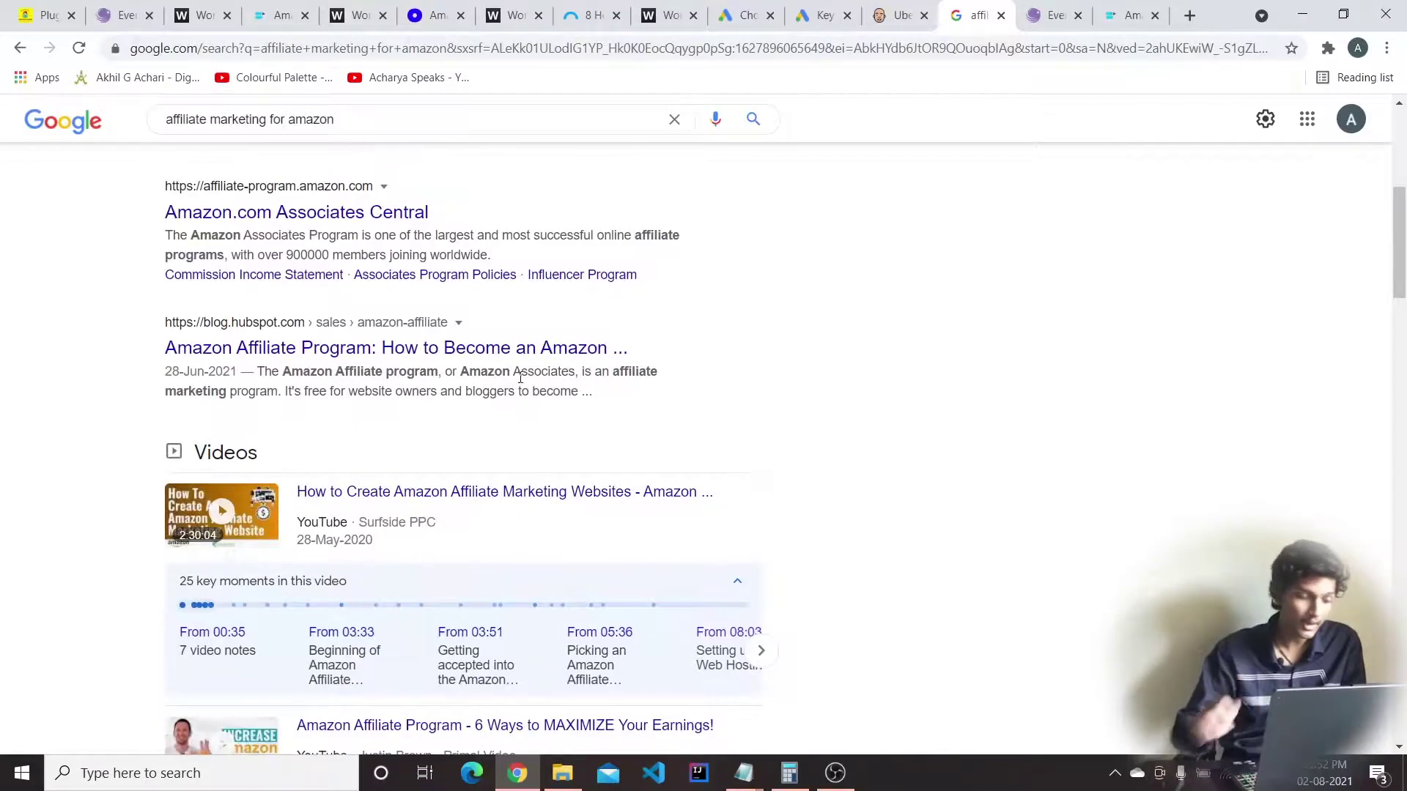
scroll(520, 377, "down", 6)
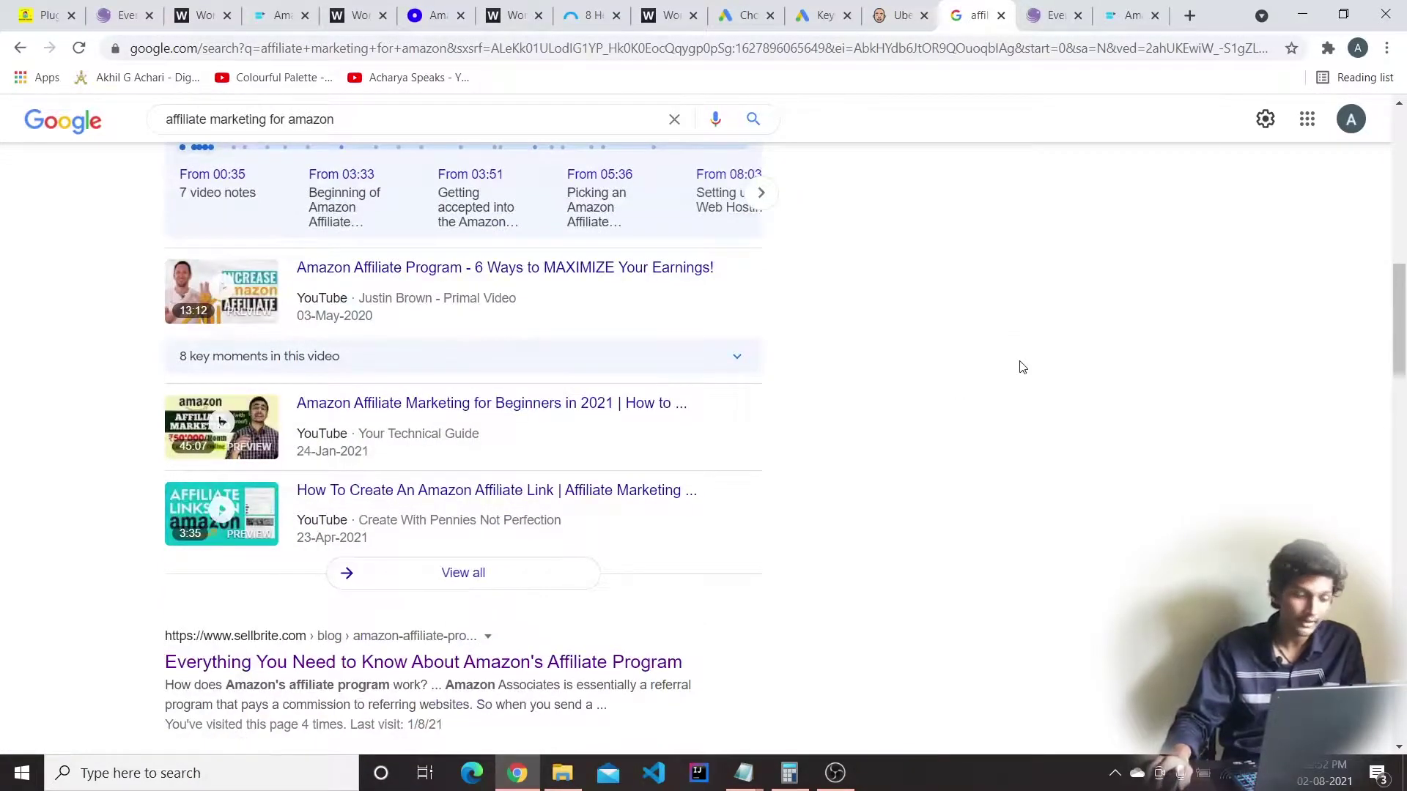
scroll(502, 471, "down", 4)
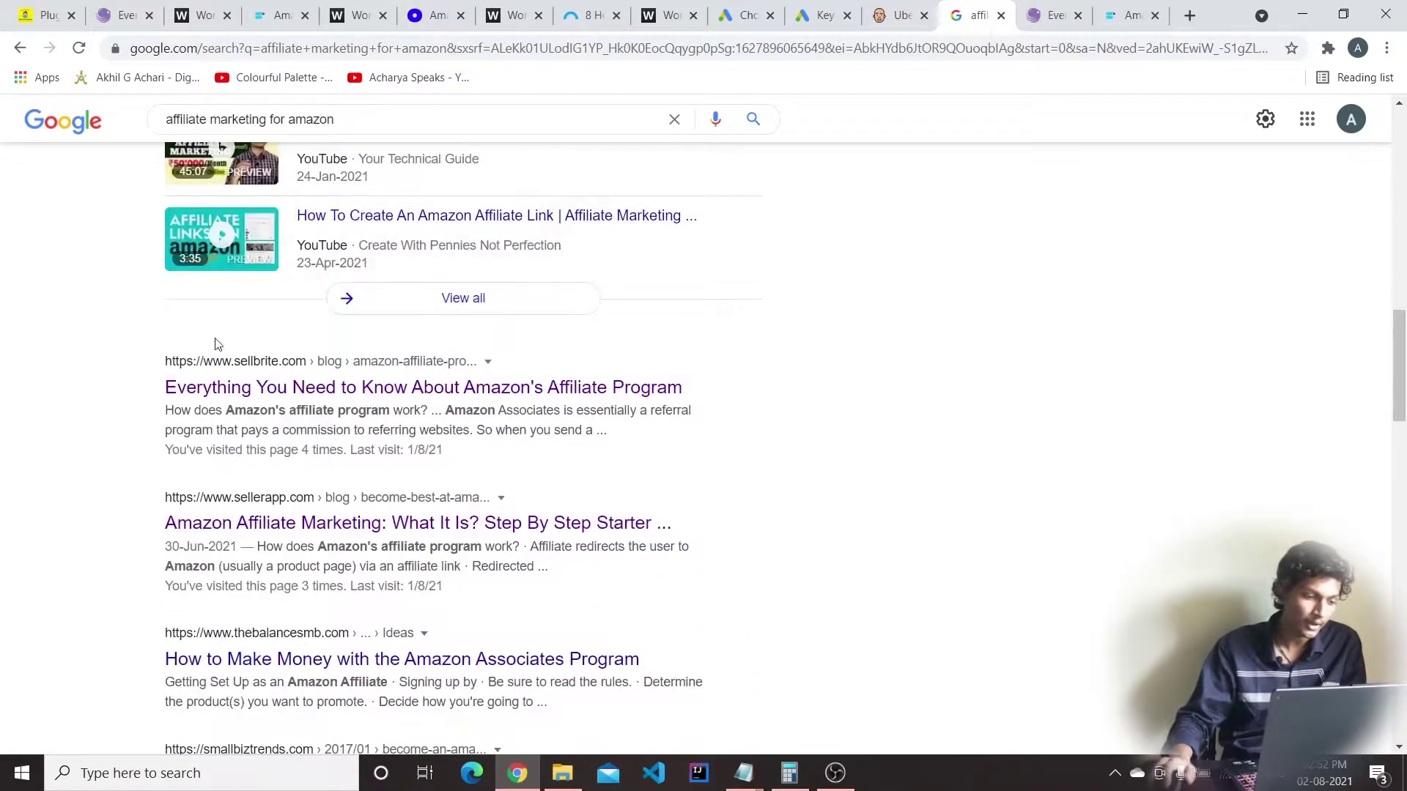
Glance at the Sellbrite article again, and review the competing listings on the first page of Google results
left_click(1031, 13)
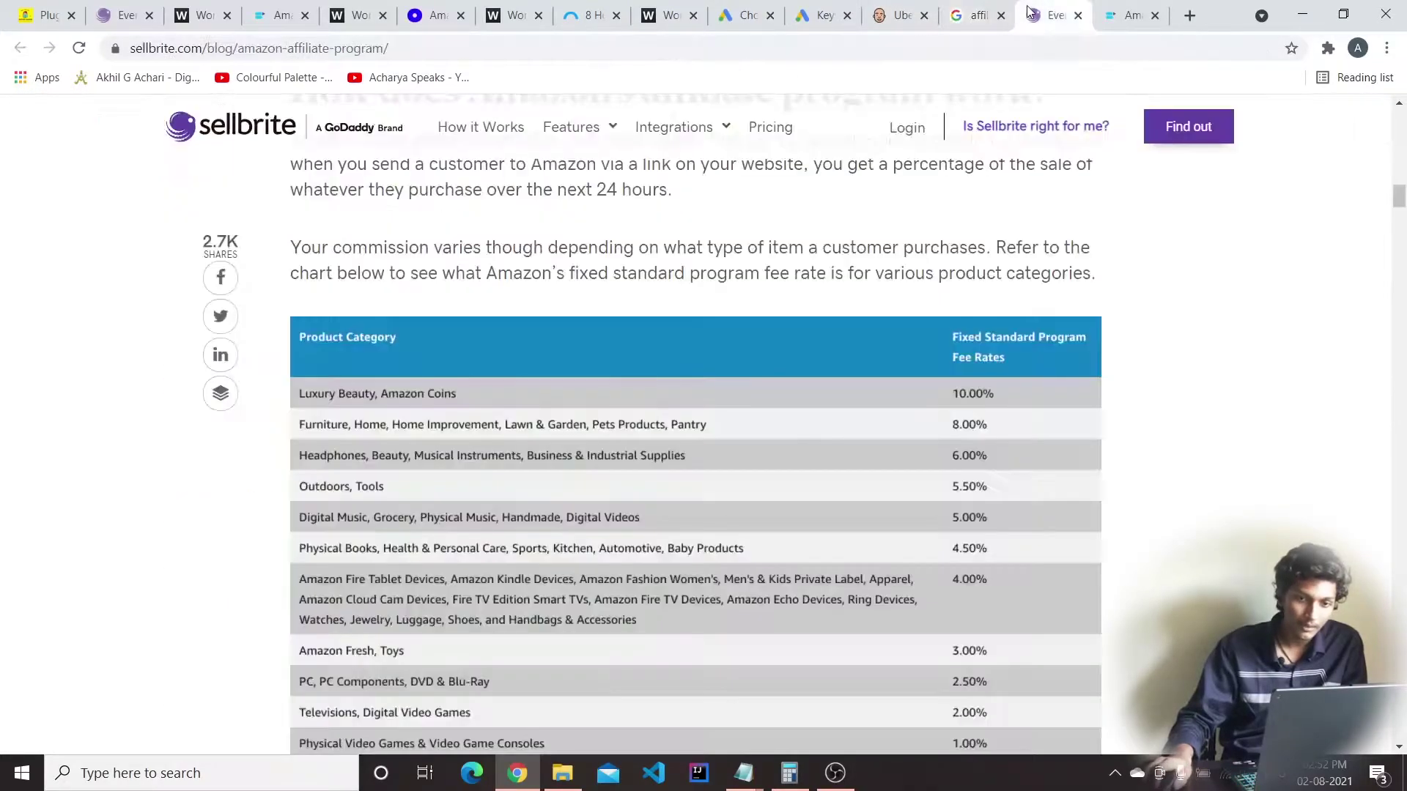
left_click(989, 13)
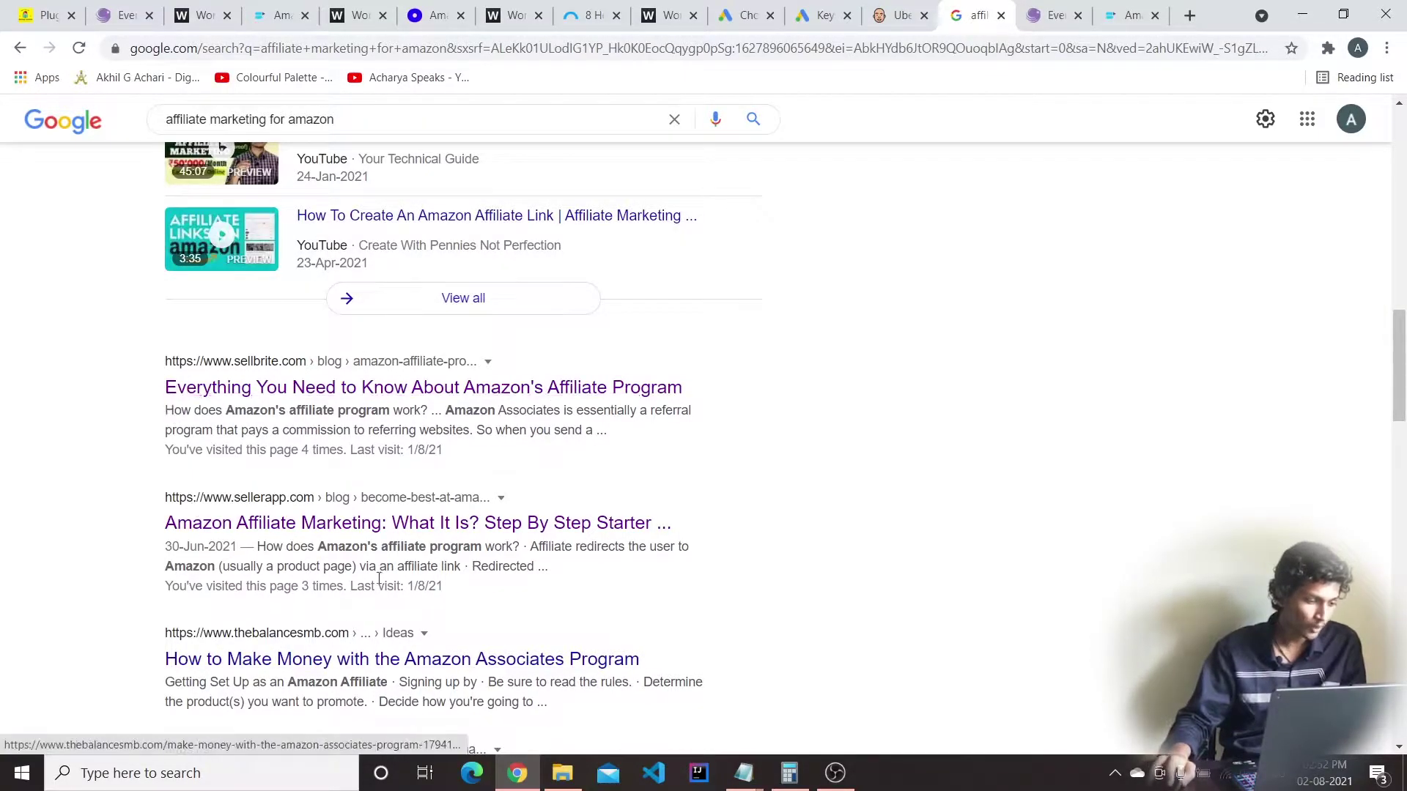
scroll(375, 584, "down", 2)
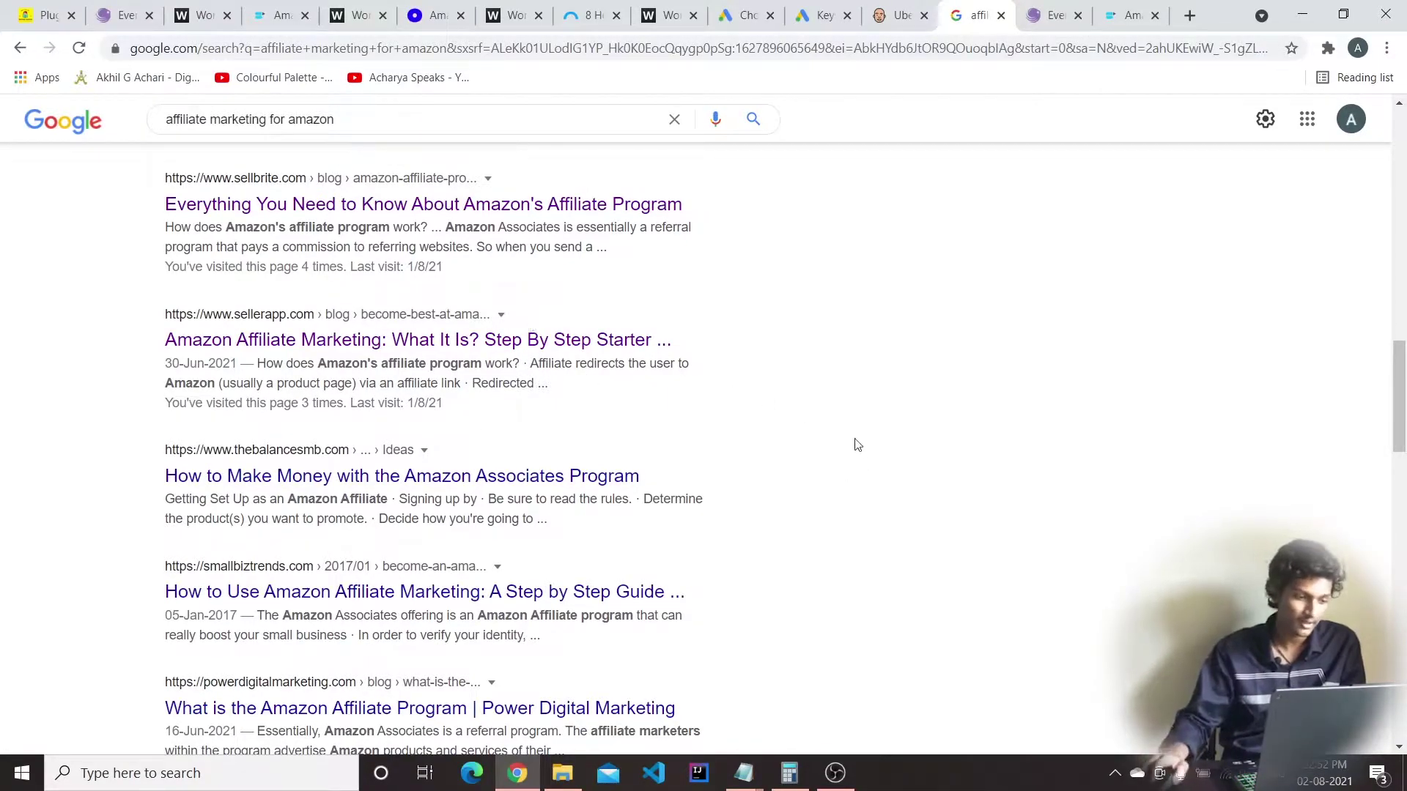
scroll(844, 449, "down", 4)
scroll(813, 396, "up", 20)
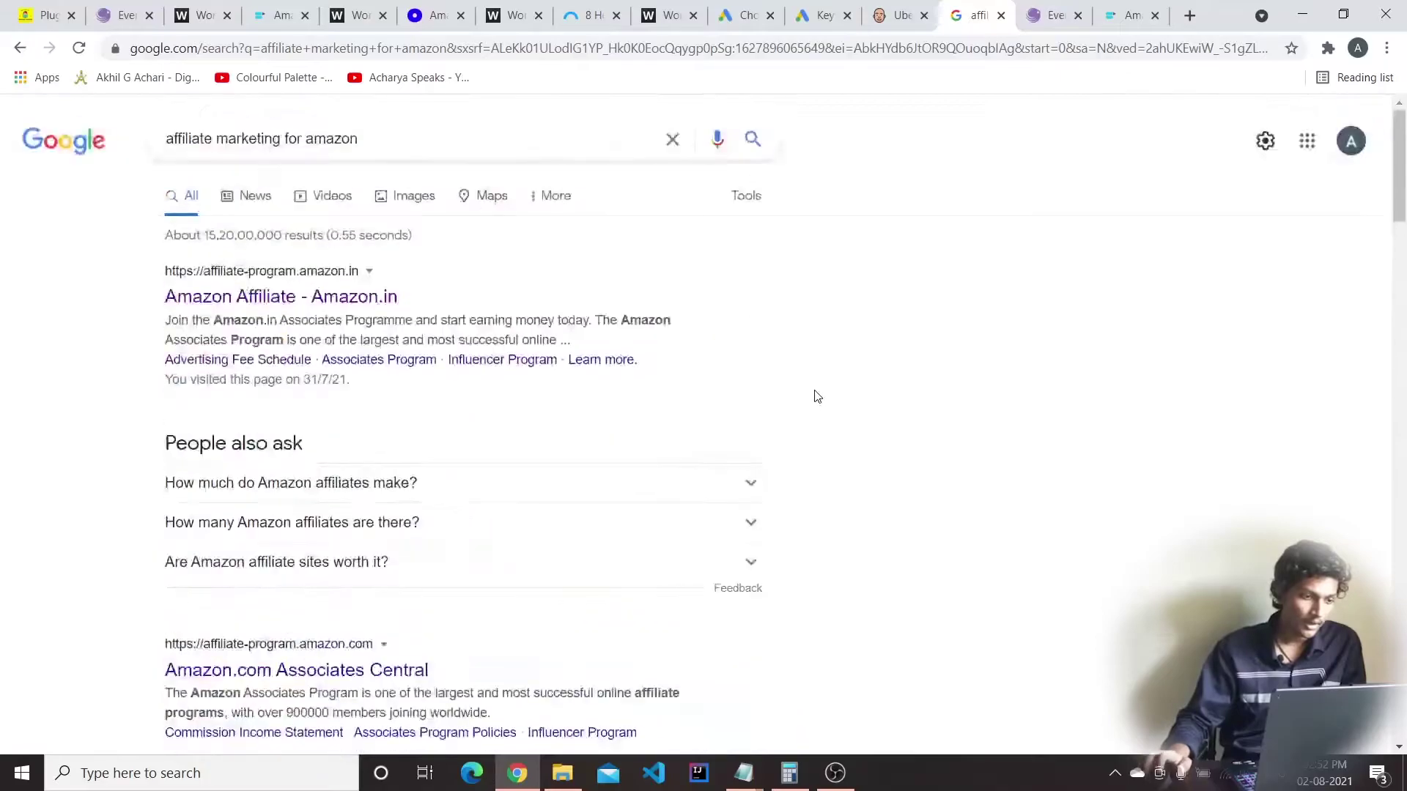
Switch to the Rough Things WordPress admin and create a new post
left_click(44, 15)
scroll(472, 517, "down", 1)
scroll(472, 516, "down", 4)
scroll(14, 387, "up", 5)
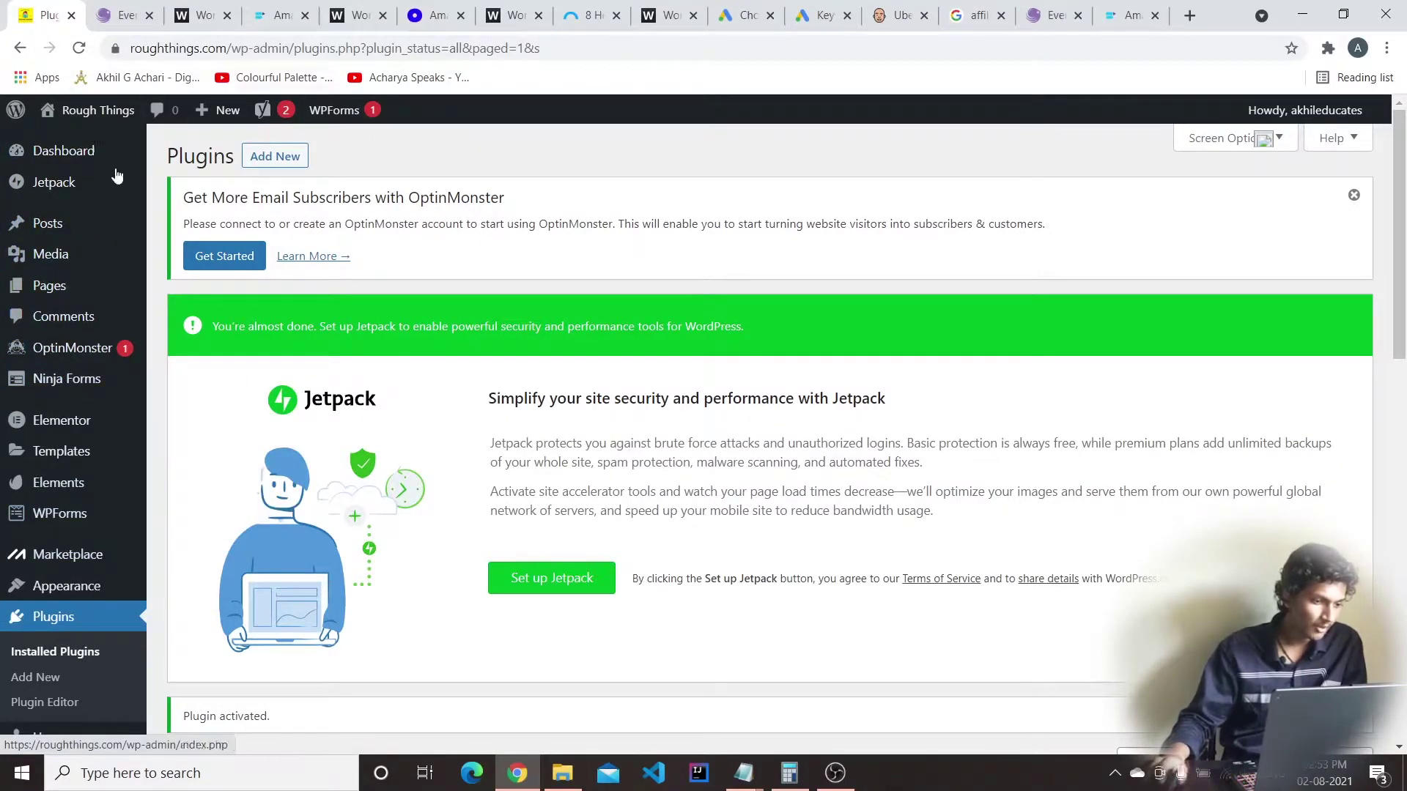
mouse_move(53, 229)
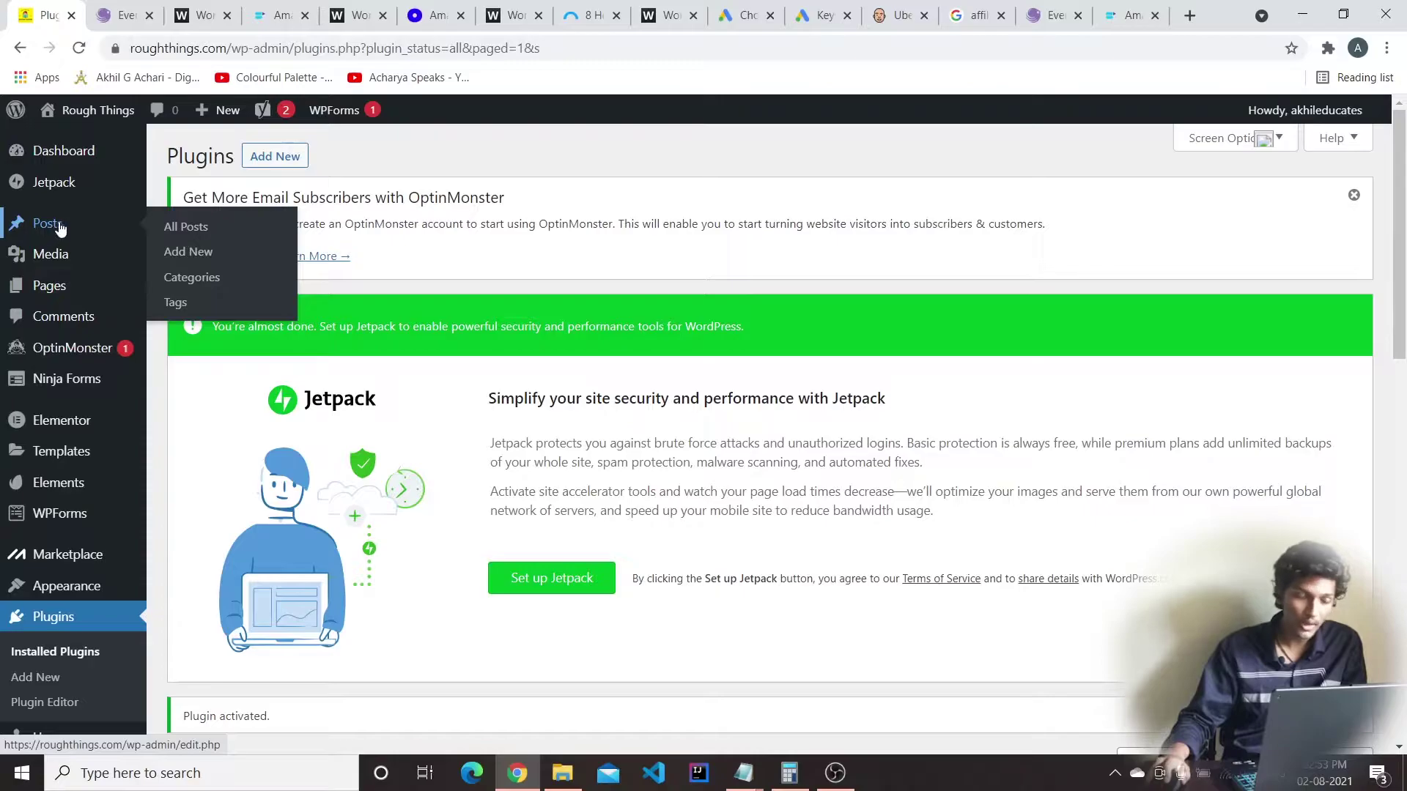
left_click(189, 253)
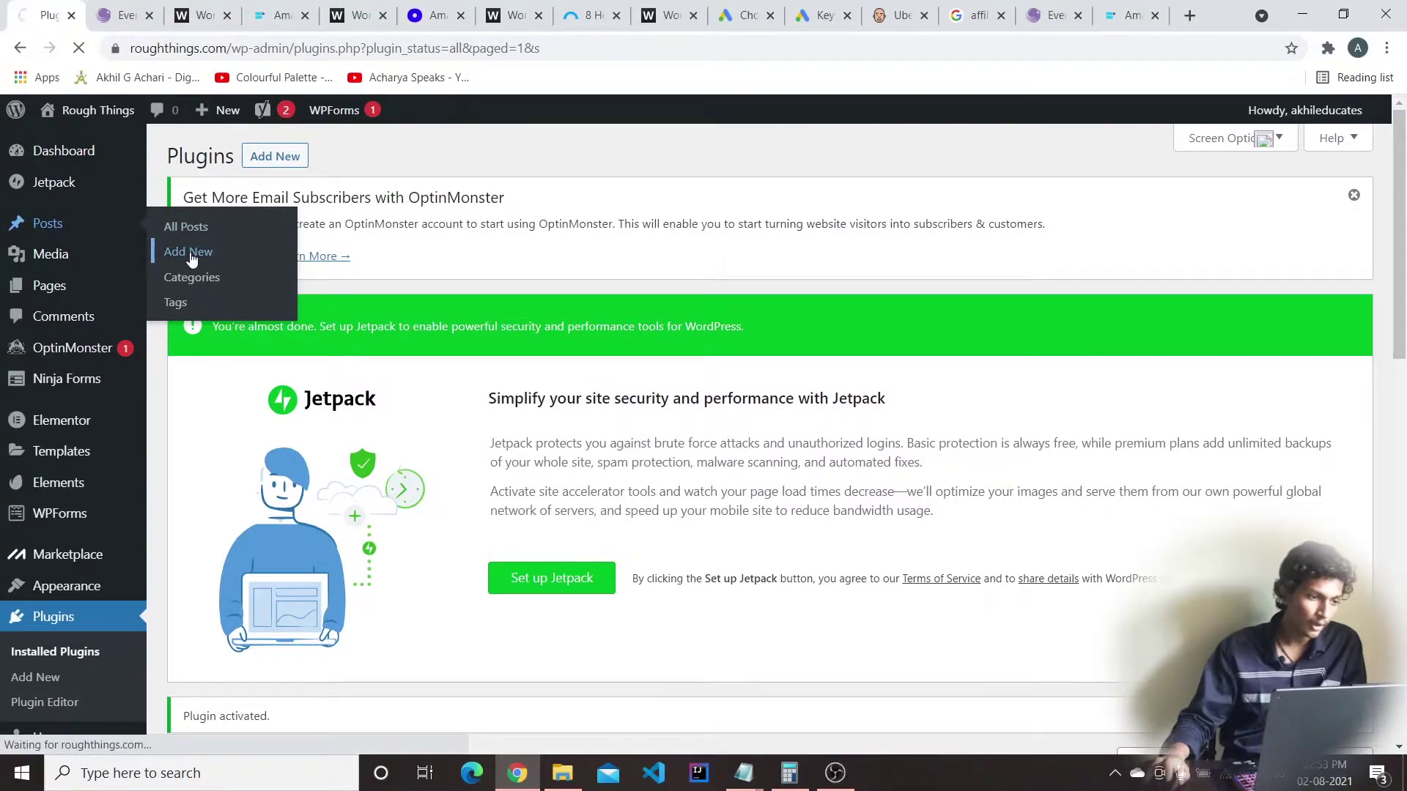
Open roughthings.com in a new tab placed beside the post editor, and view the site's Blogs page
left_click(1191, 17)
type("rough")
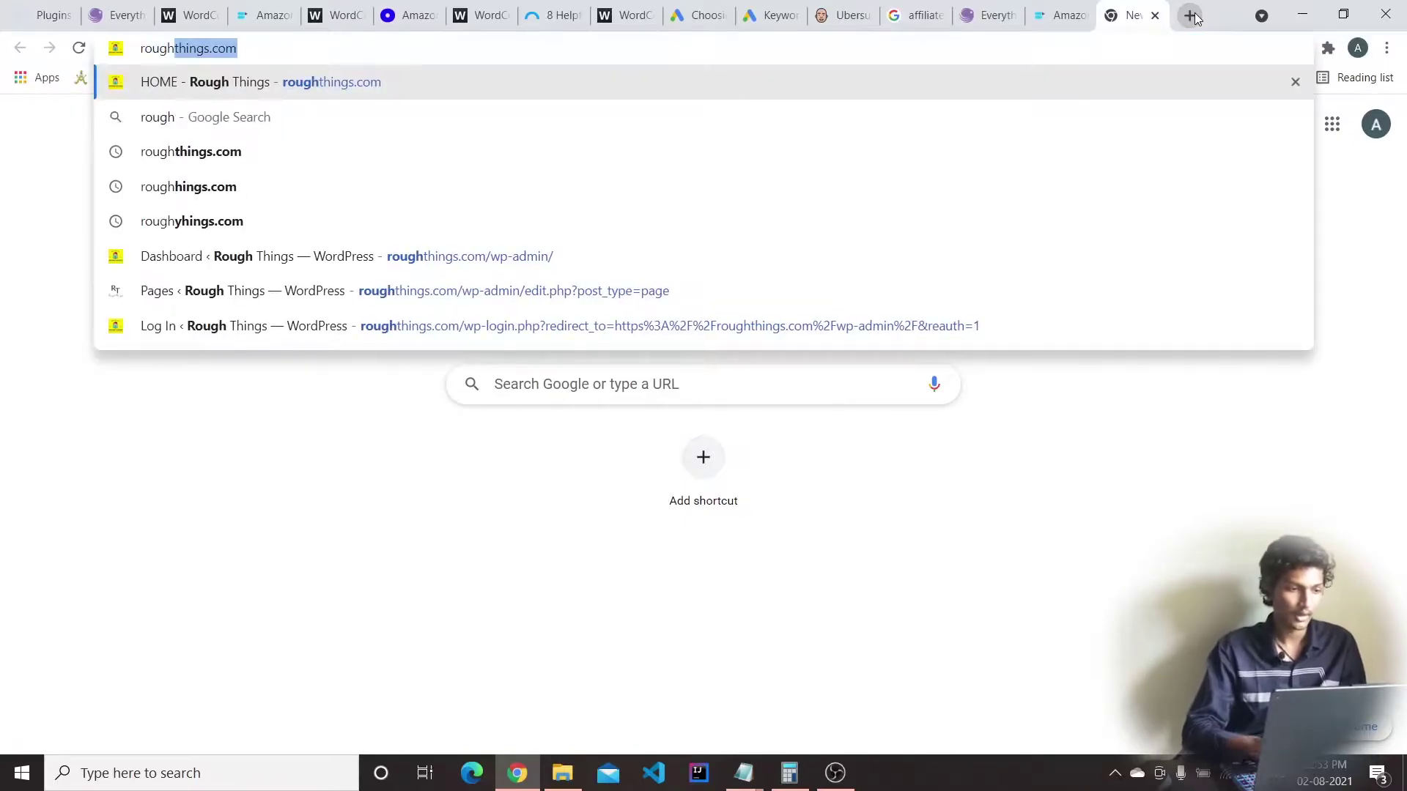
key("Return")
left_click_drag(1147, 16, 114, 12)
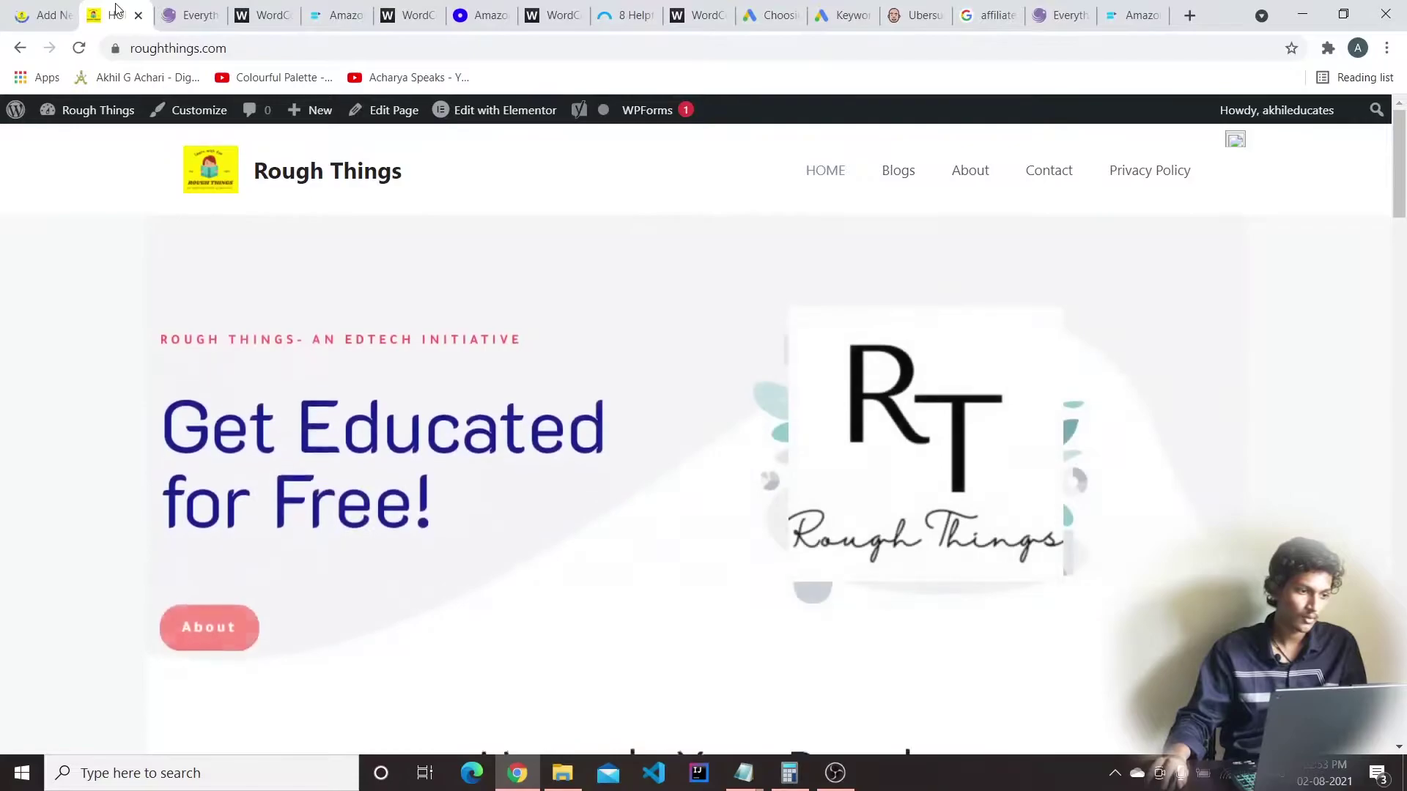
left_click(59, 13)
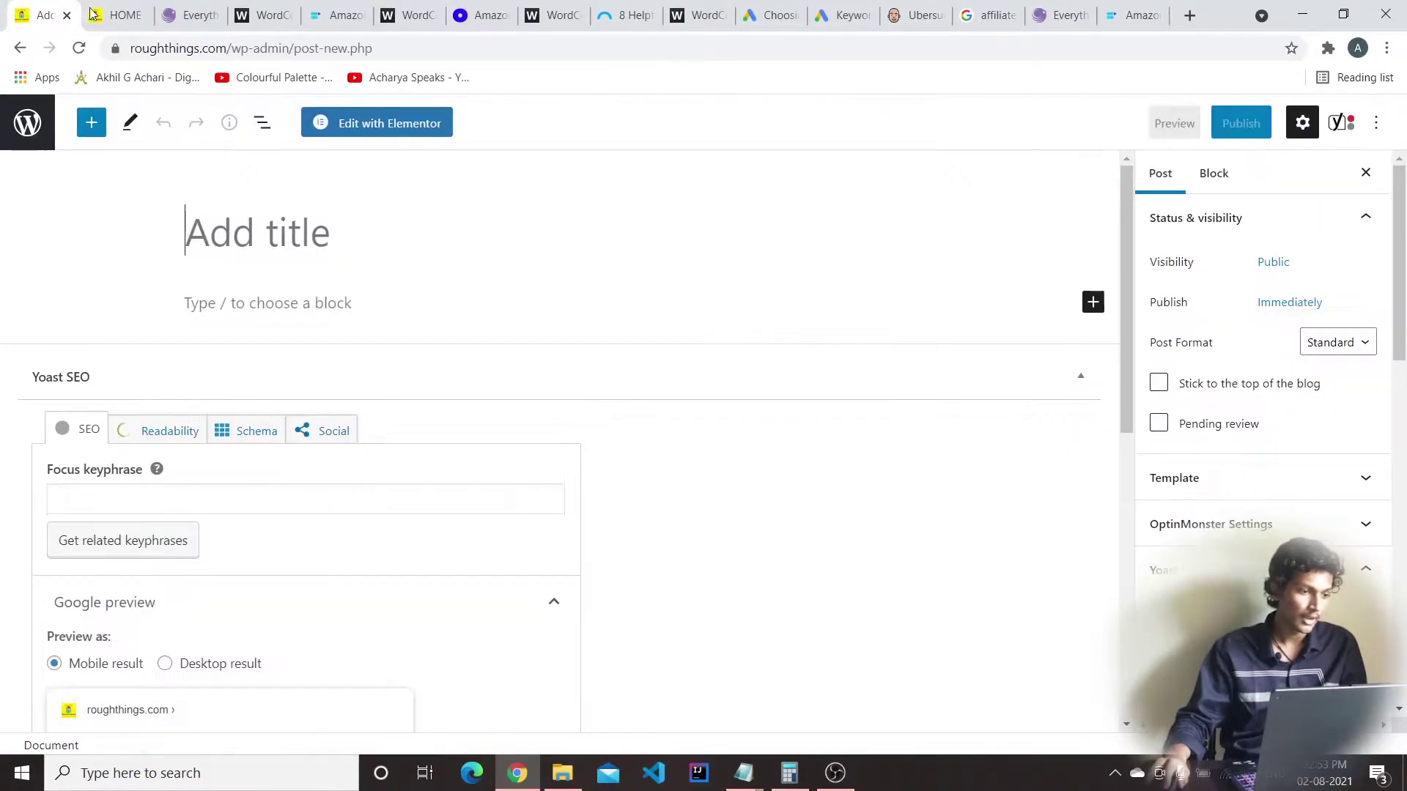
left_click(88, 10)
left_click(888, 173)
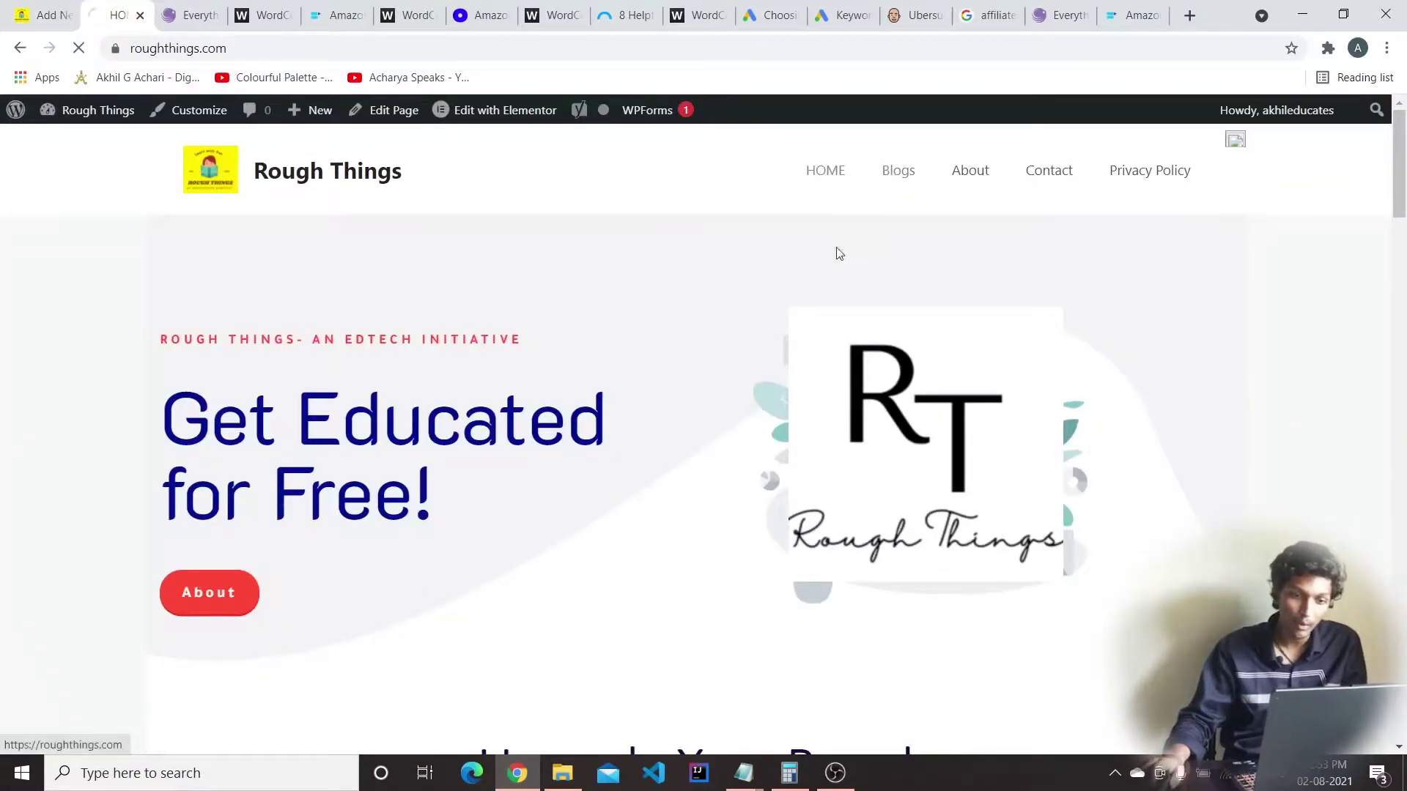
Glance at the new post editor, the Sellbrite and SellerApp listings in the Google results, and the site's Blogs page
left_click(44, 14)
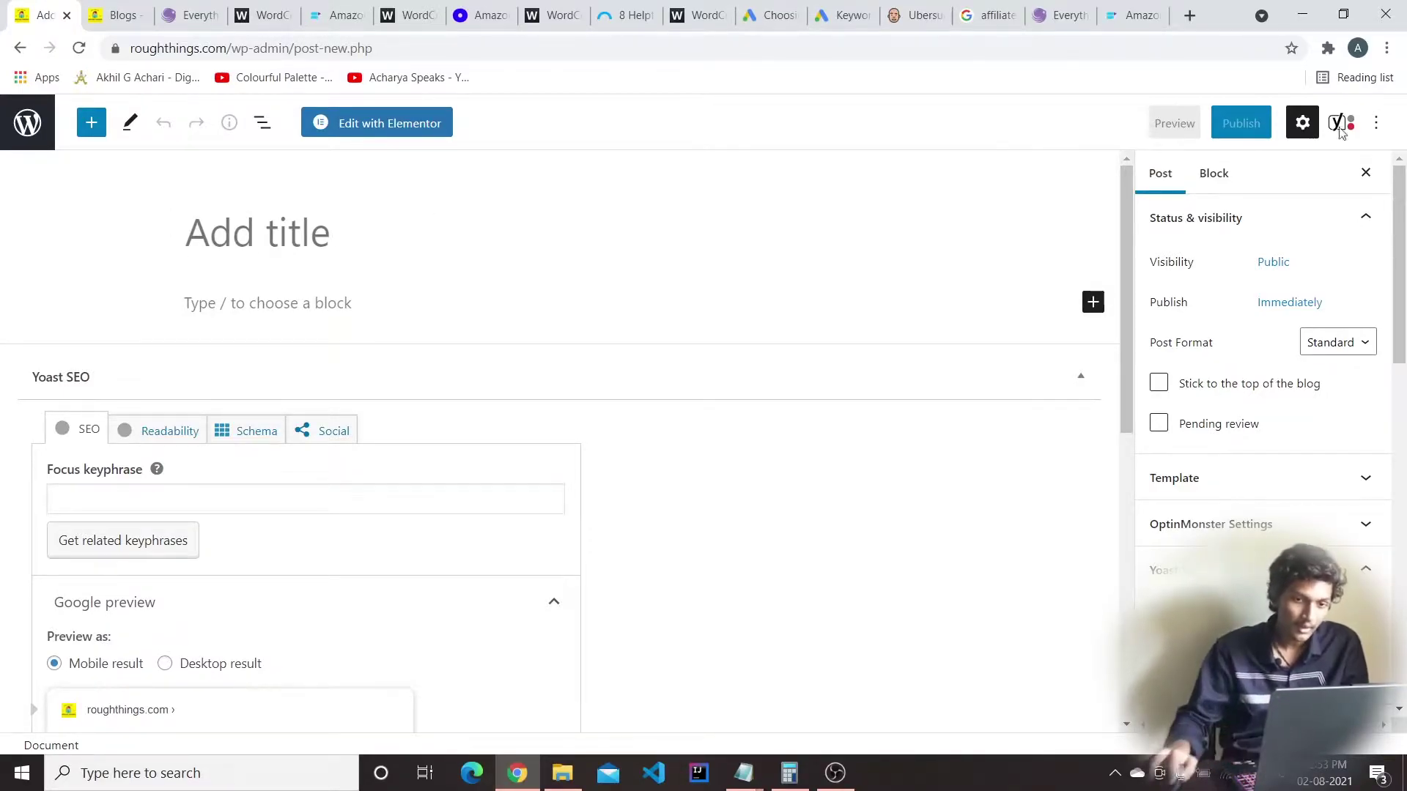
left_click(1001, 9)
scroll(487, 448, "down", 15)
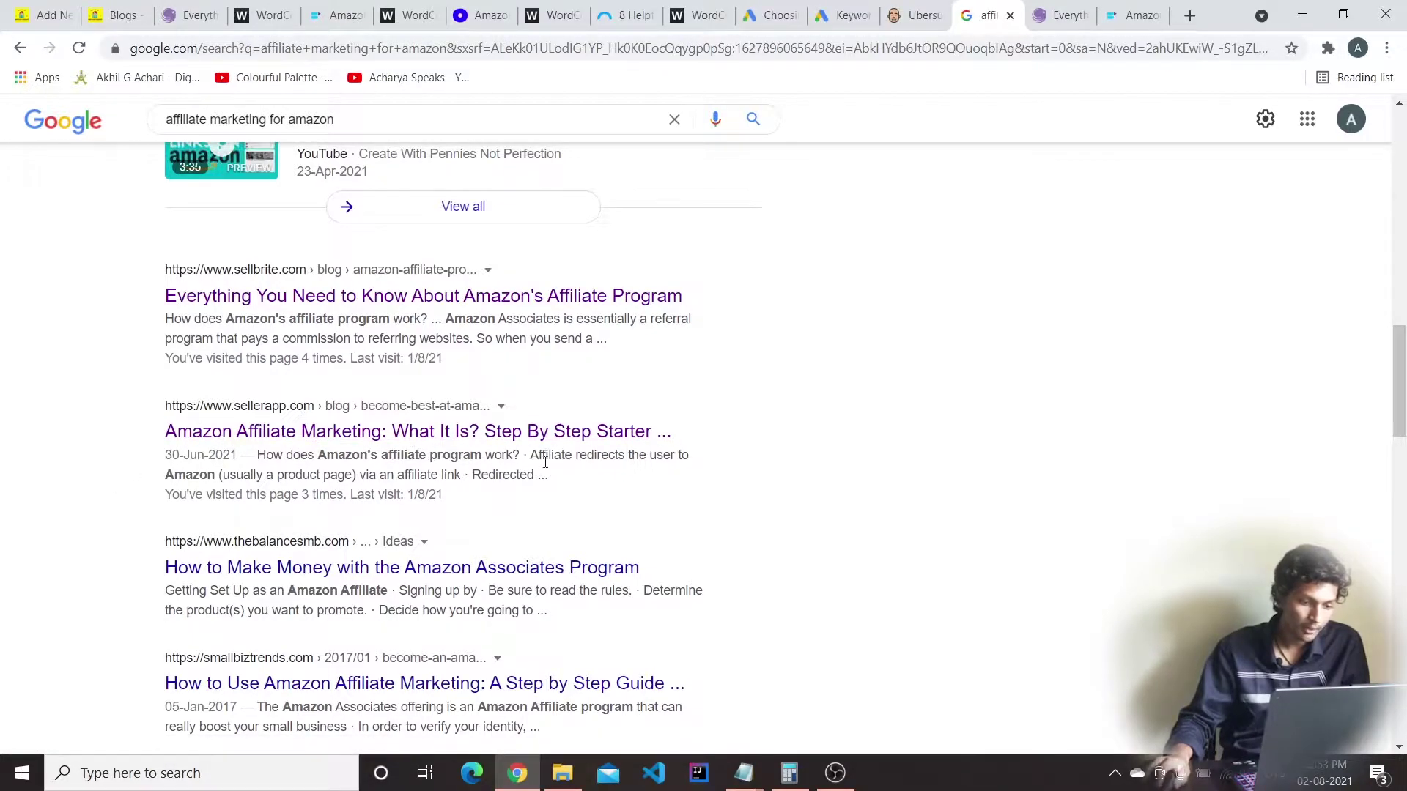
left_click(192, 6)
left_click(117, 12)
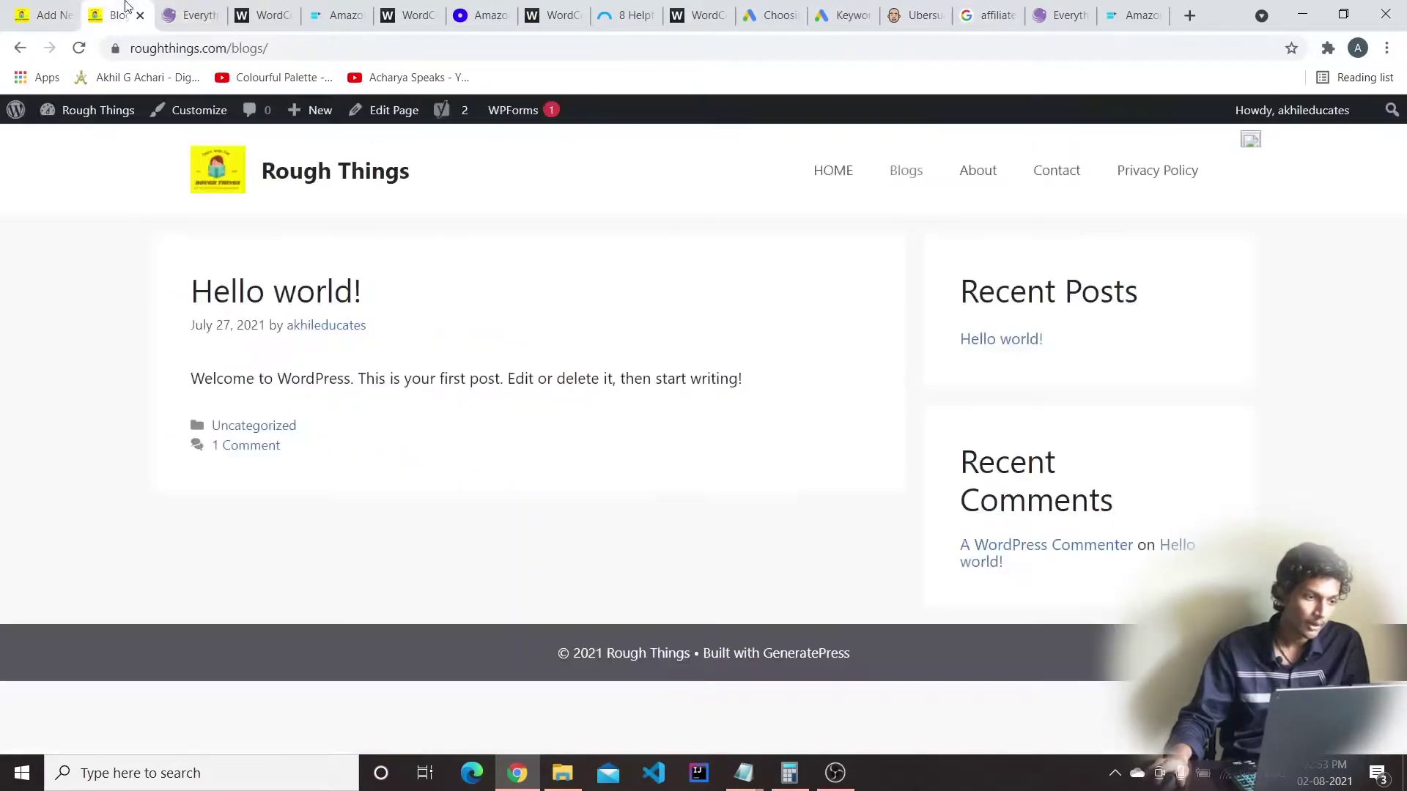
Return to the new post and begin its title with "Is"
left_click(73, 6)
type("Is ")
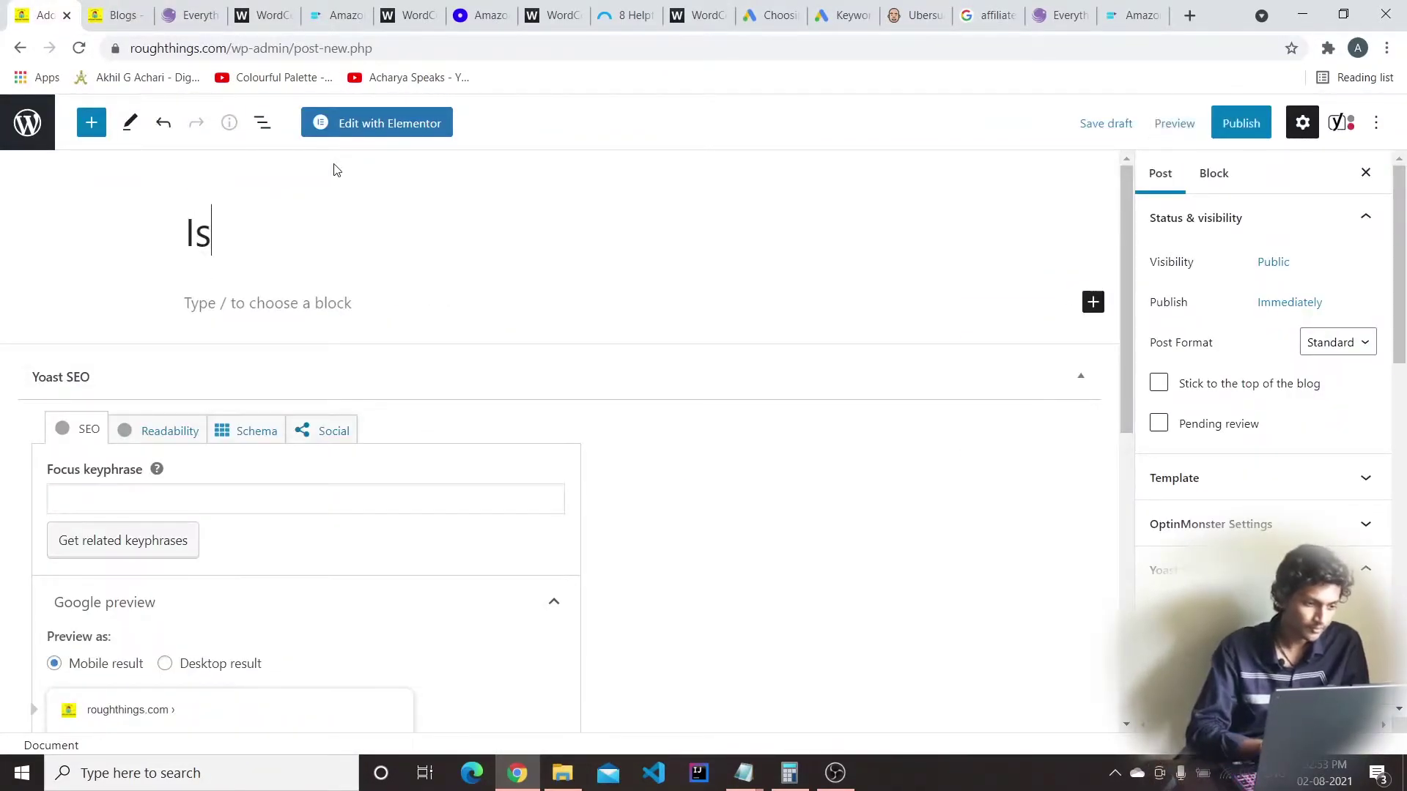
type("Amazon A")
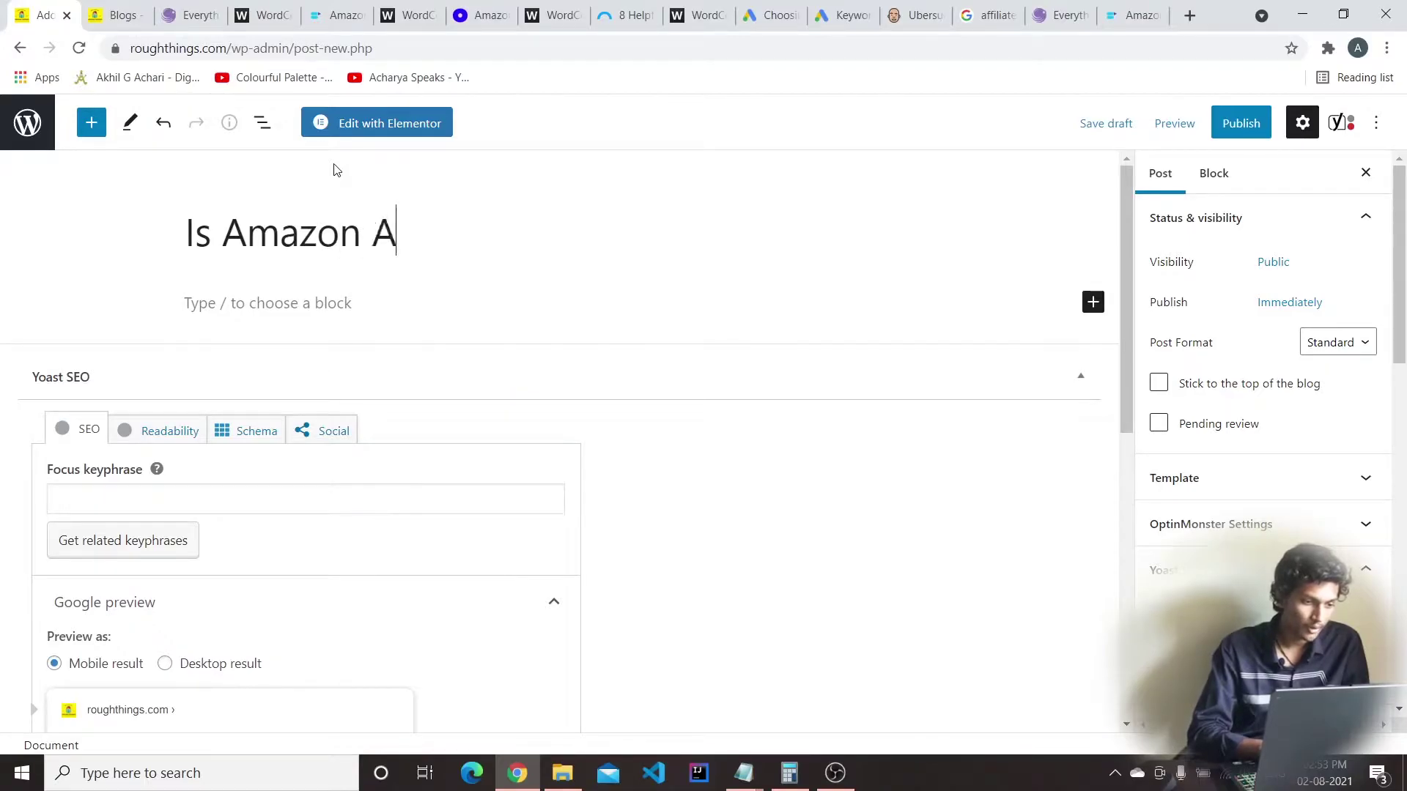
type("ffiliate")
key("BackSpace")
key("BackSpace")
key("BackSpace")
key("BackSpace")
key("BackSpace")
key("BackSpace")
key("BackSpace")
key("BackSpace")
key("BackSpace")
key("BackSpace")
key("BackSpace")
key("BackSpace")
key("BackSpace")
key("BackSpace")
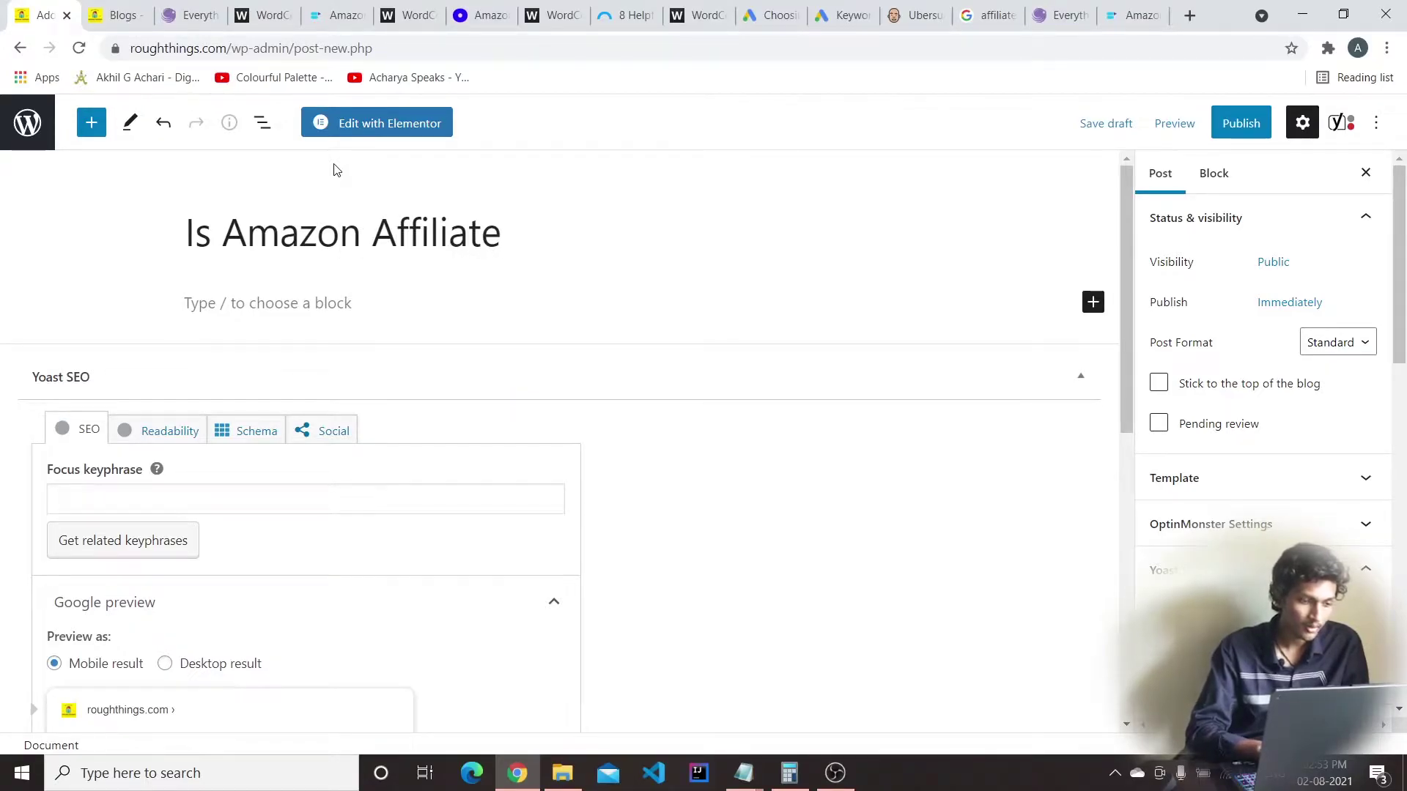
key("BackSpace")
key("BackSpace")
Complete the post title as "Is Affiliate Marketing For Amazon Good? Find the truth!"
type("ffila")
key("BackSpace")
key("BackSpace")
type("iate ")
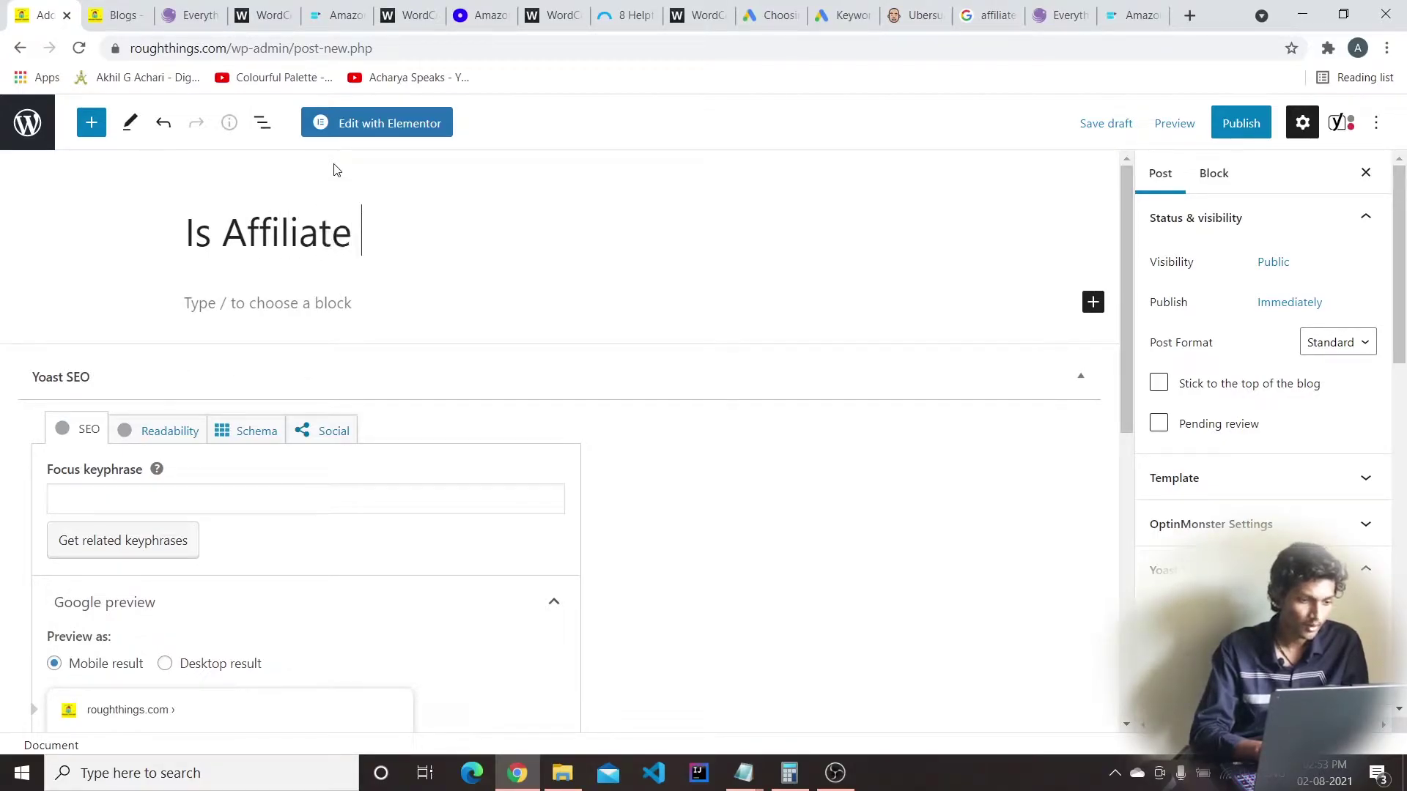
type("Marketin")
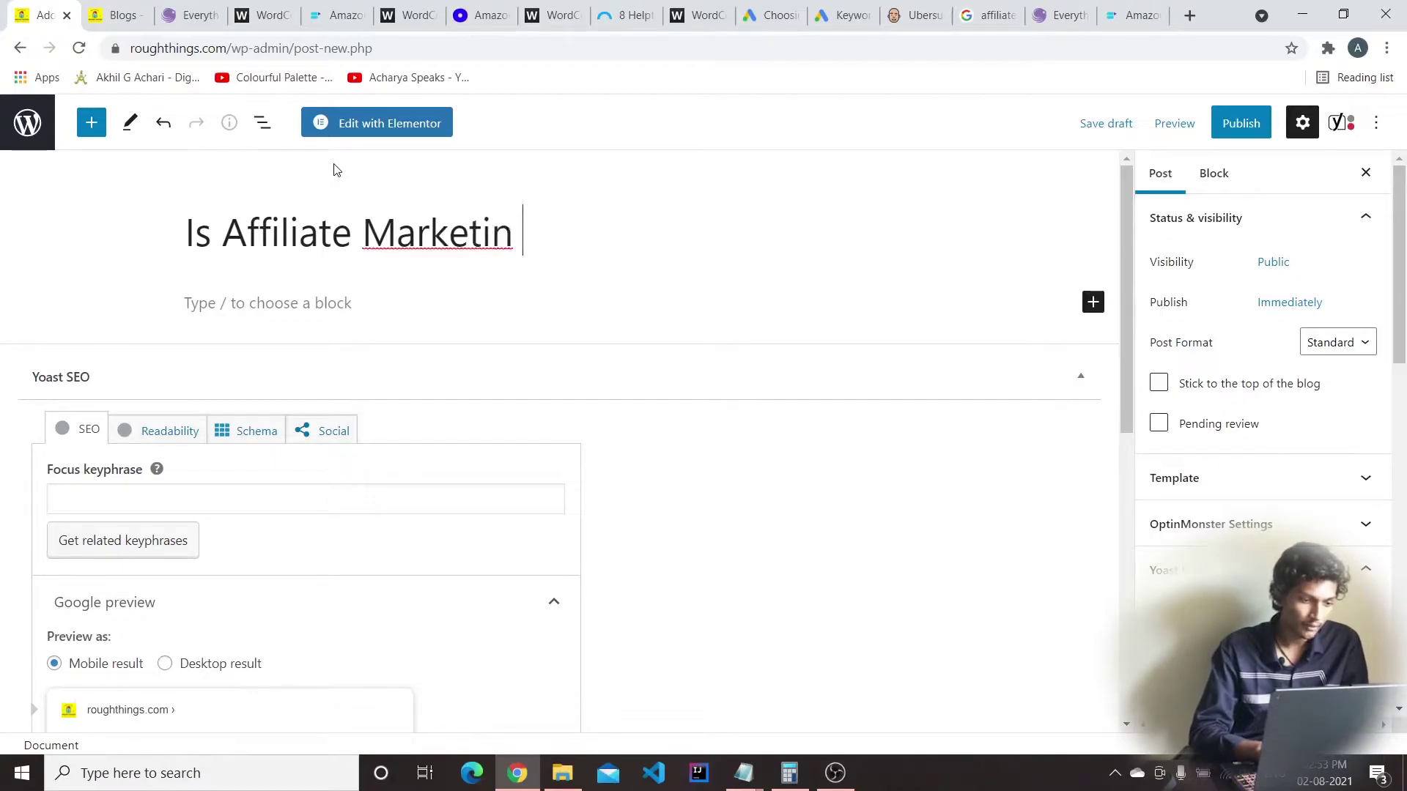
type("g For Amazon Good")
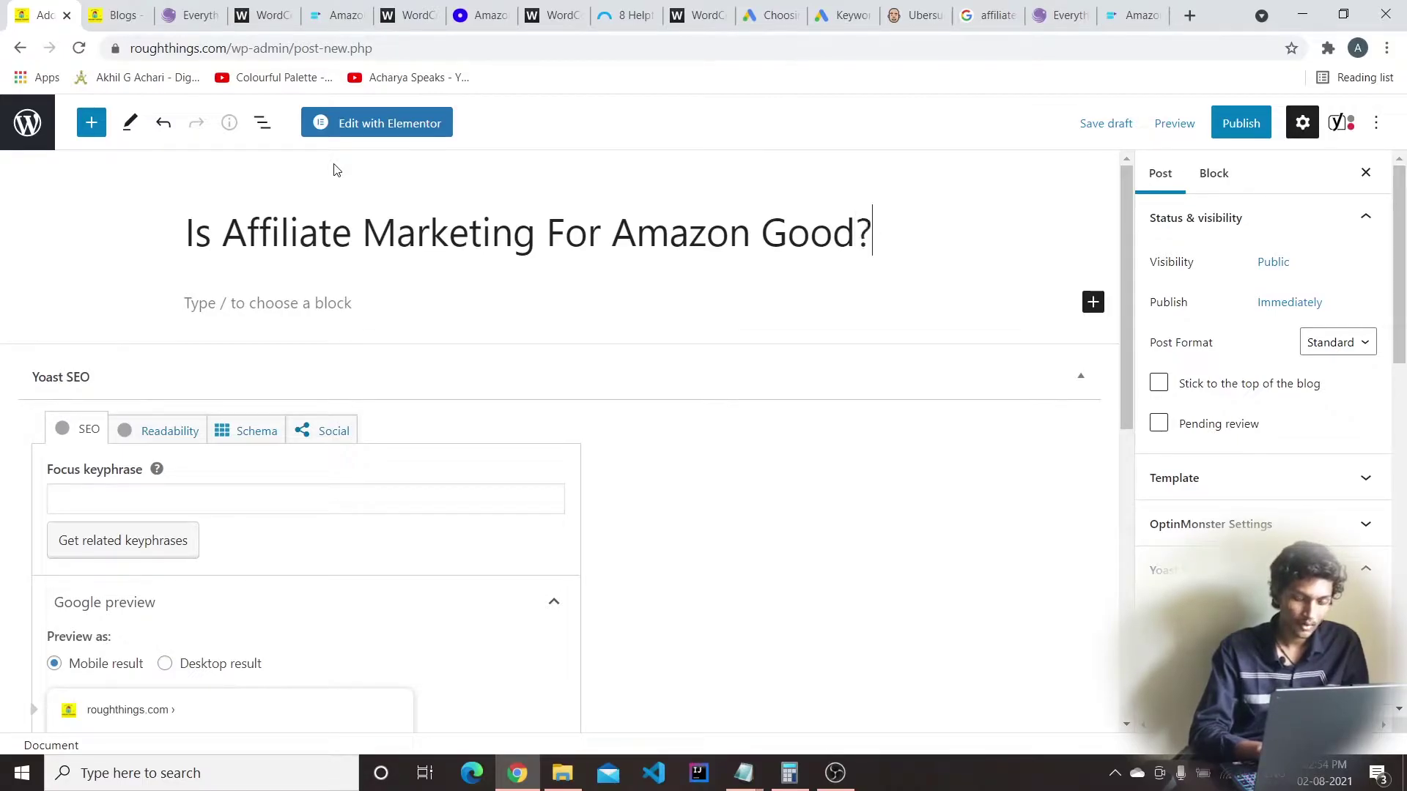
type("? Find the")
type(" truu")
key("BackSpace")
type("th!")
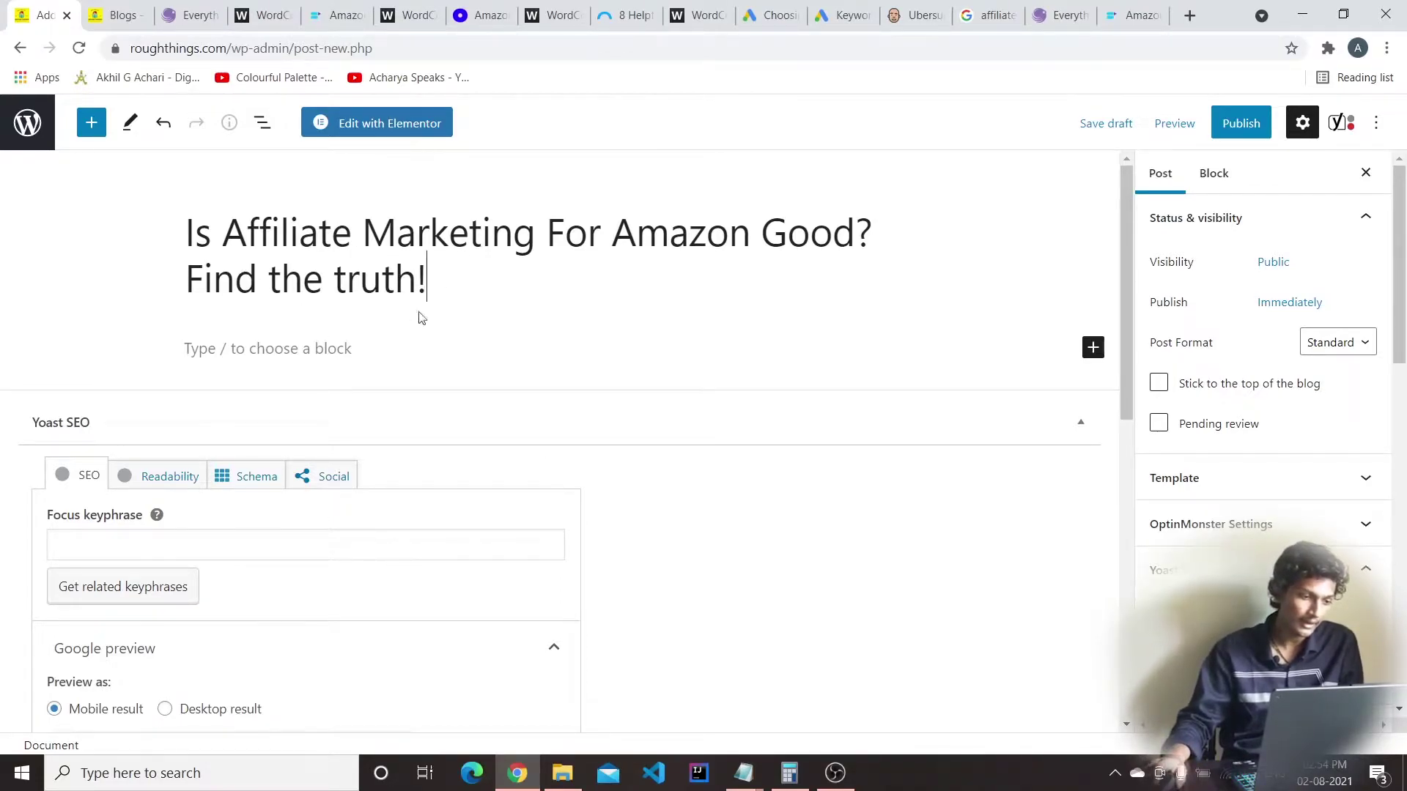
Insert a Heading block below the post title and set it to level H1
left_click(277, 346)
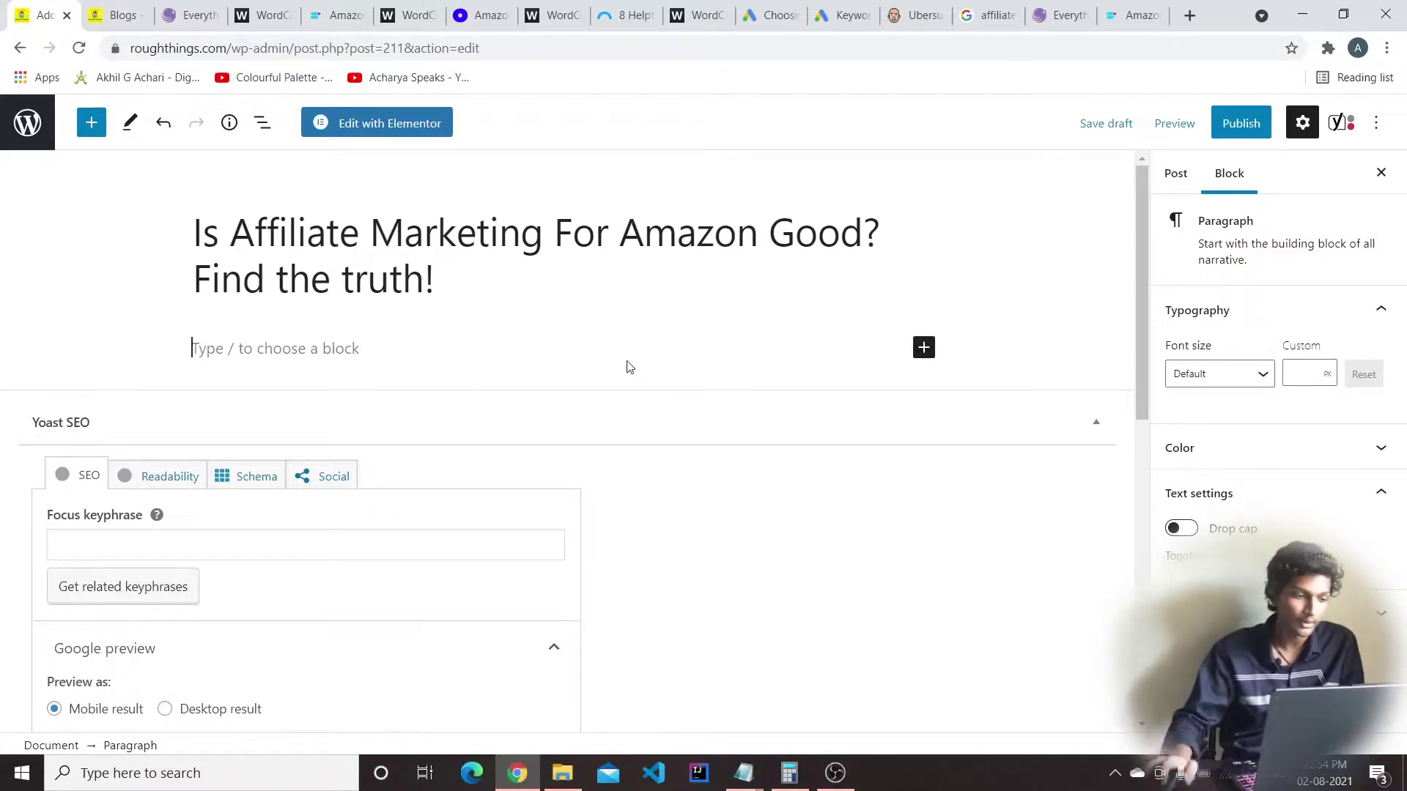
left_click(924, 348)
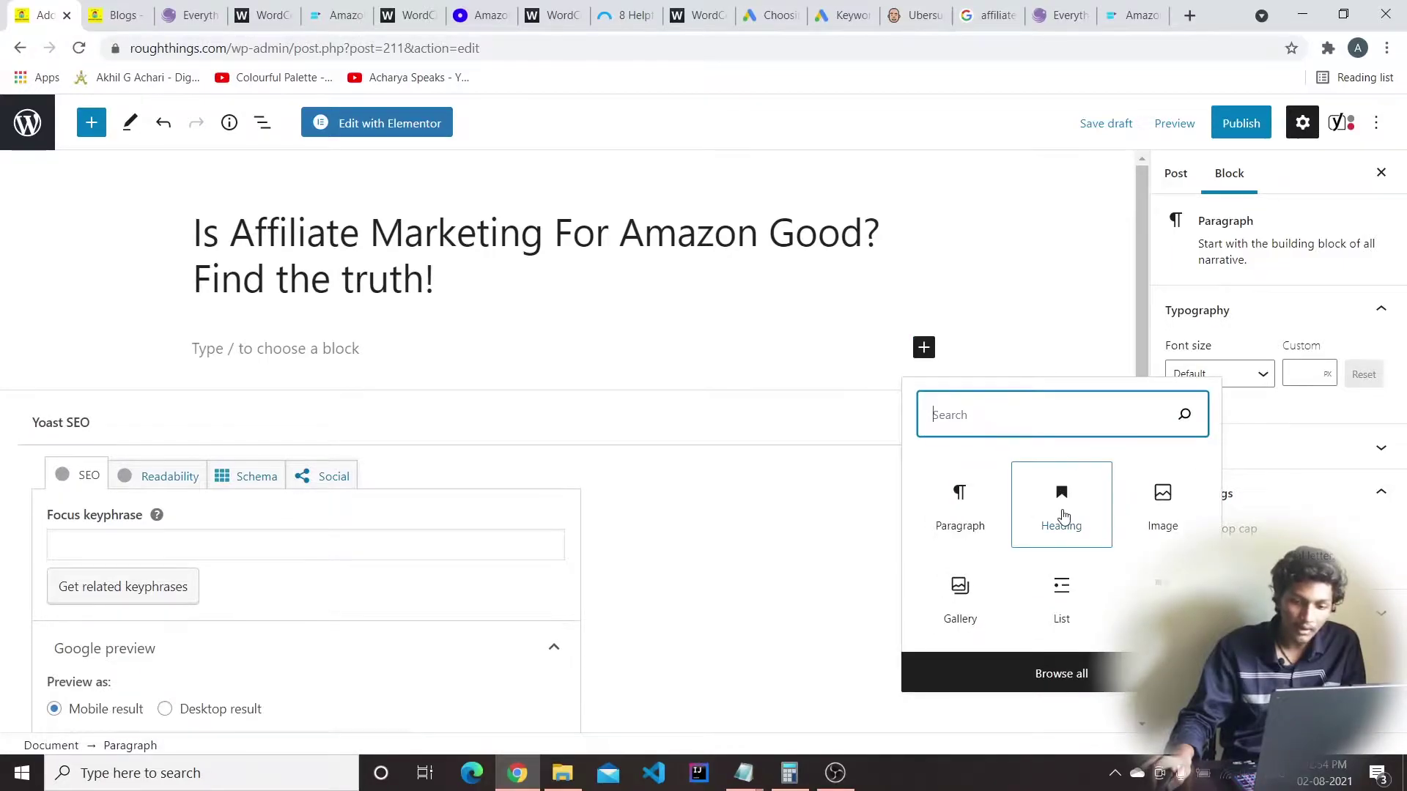
left_click(1063, 516)
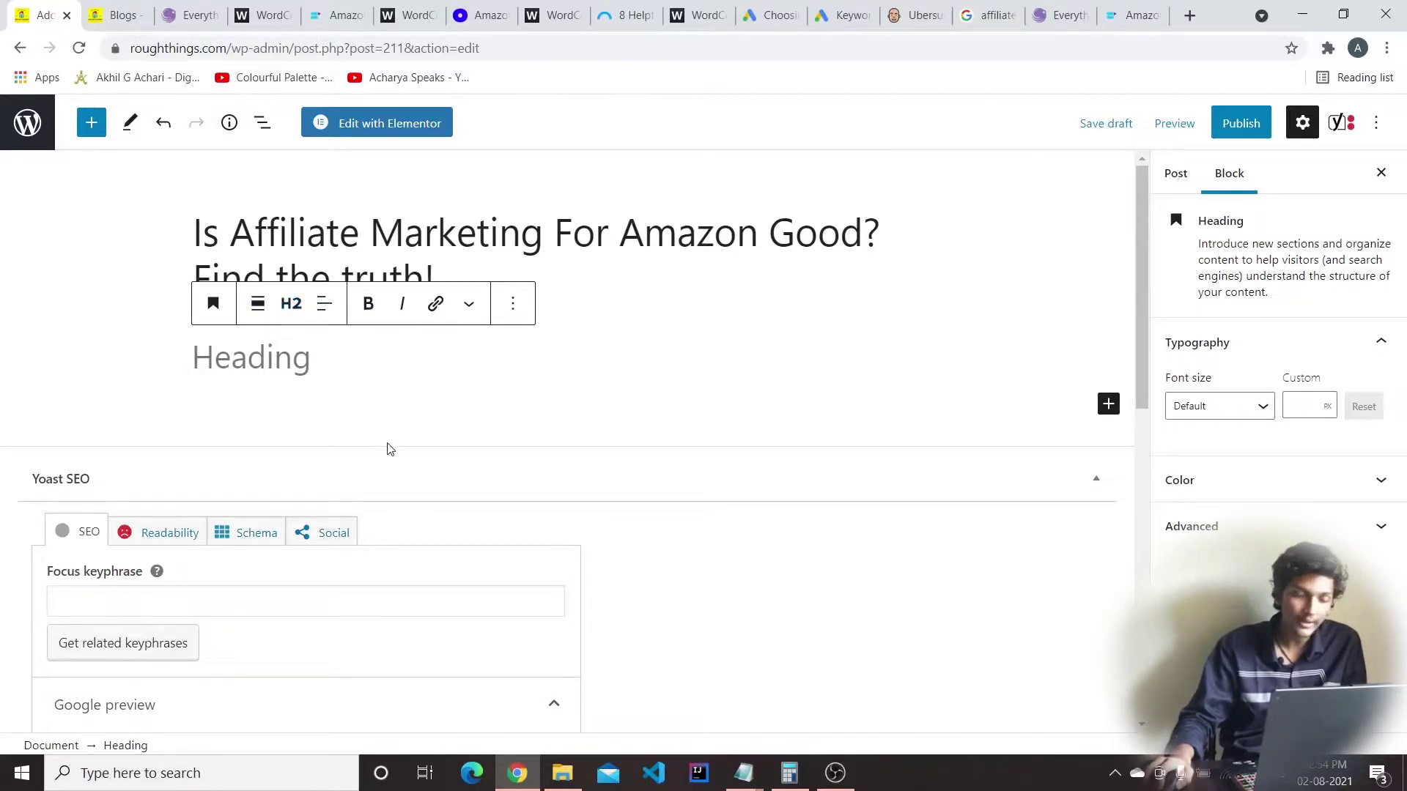
left_click(286, 304)
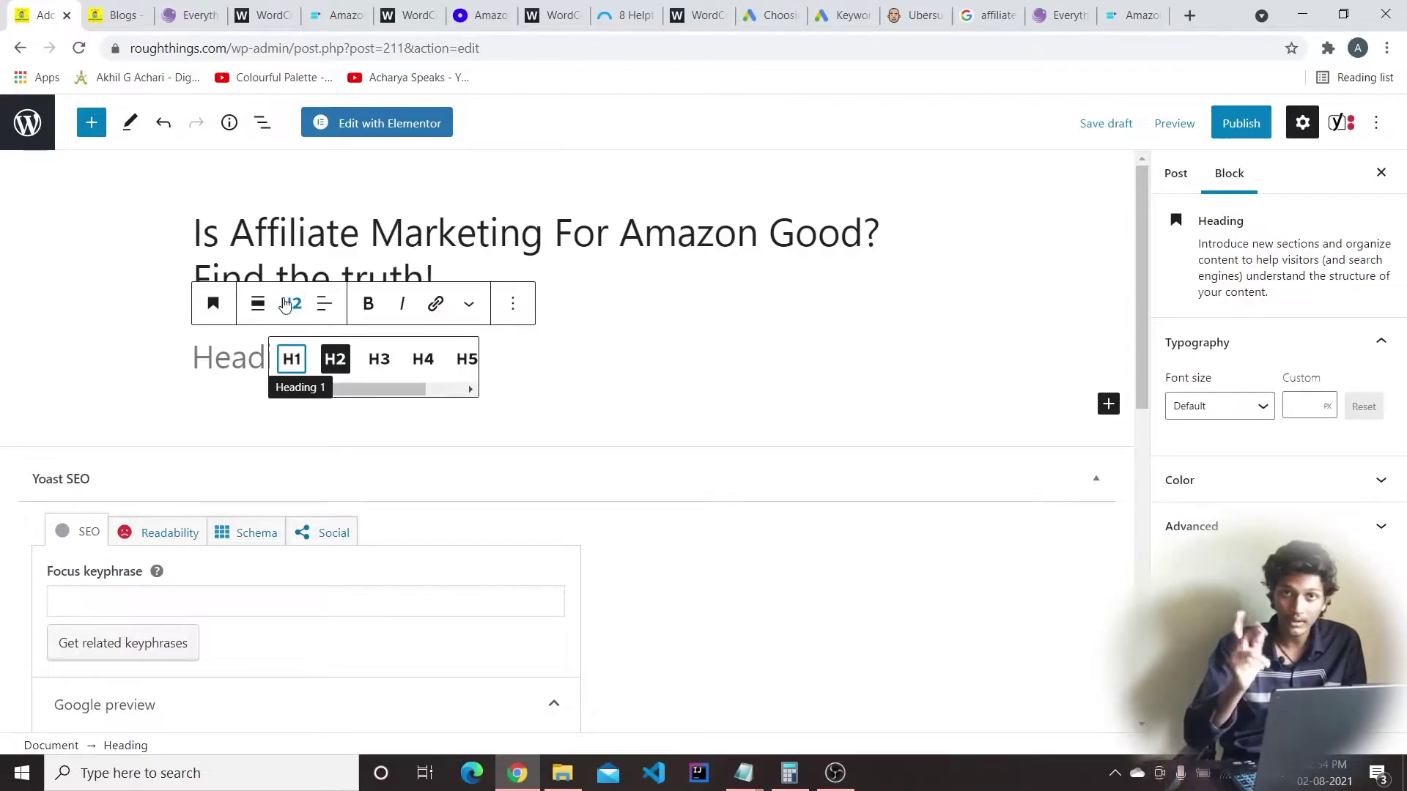
left_click(290, 359)
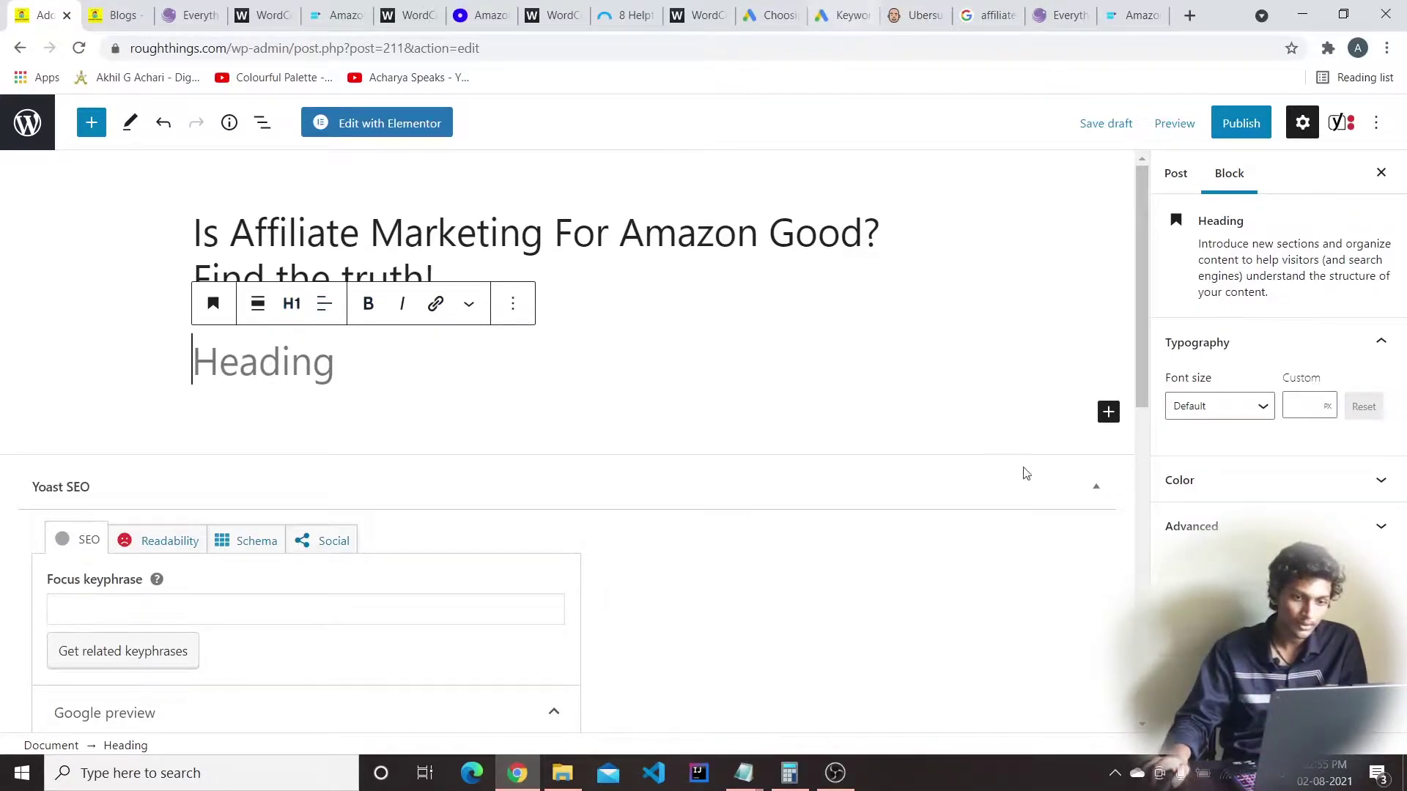
scroll(351, 359, "down", 1)
scroll(351, 343, "up", 1)
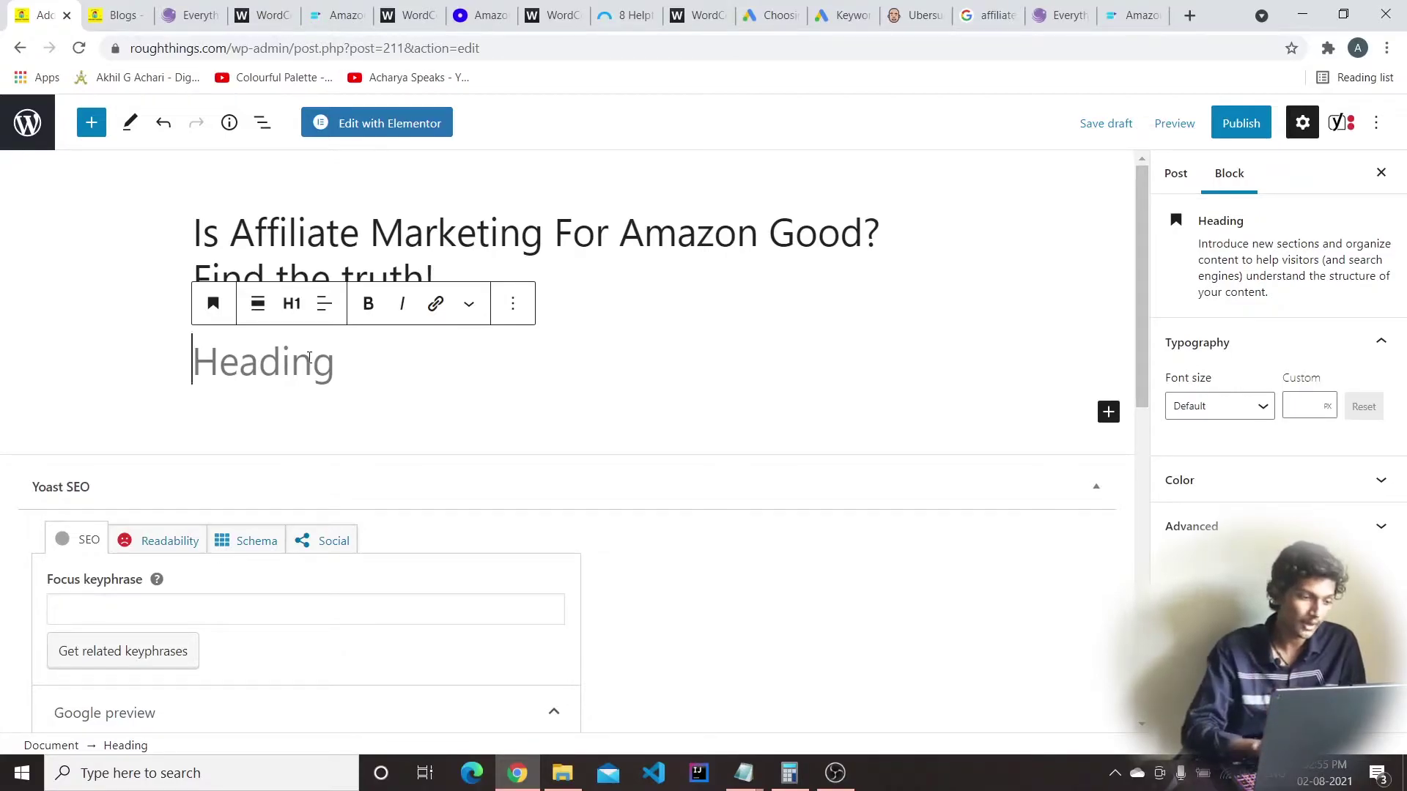
Enter "What is Affiliate Marketing For Amazon?" as the text of the H1 heading
type("What ")
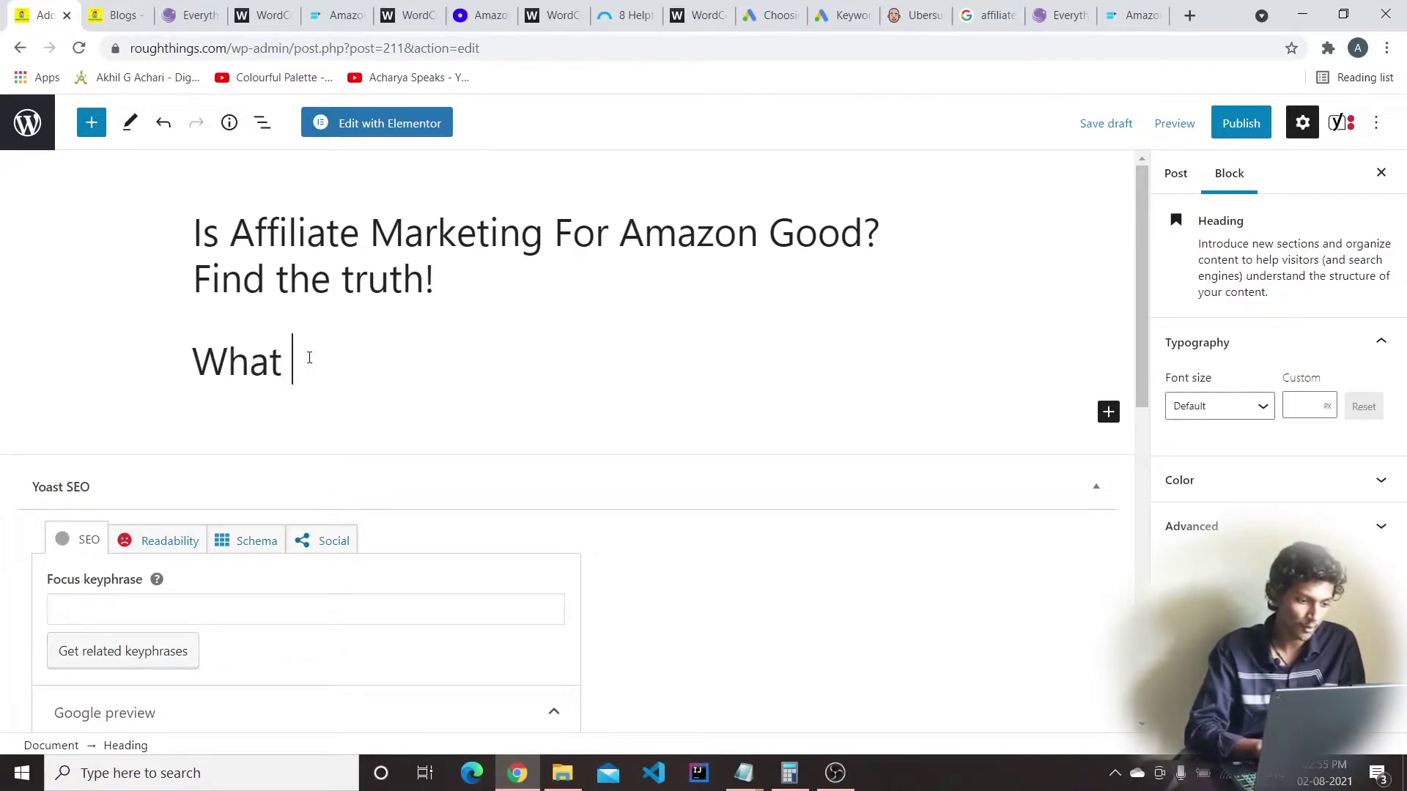
type("is Affilia")
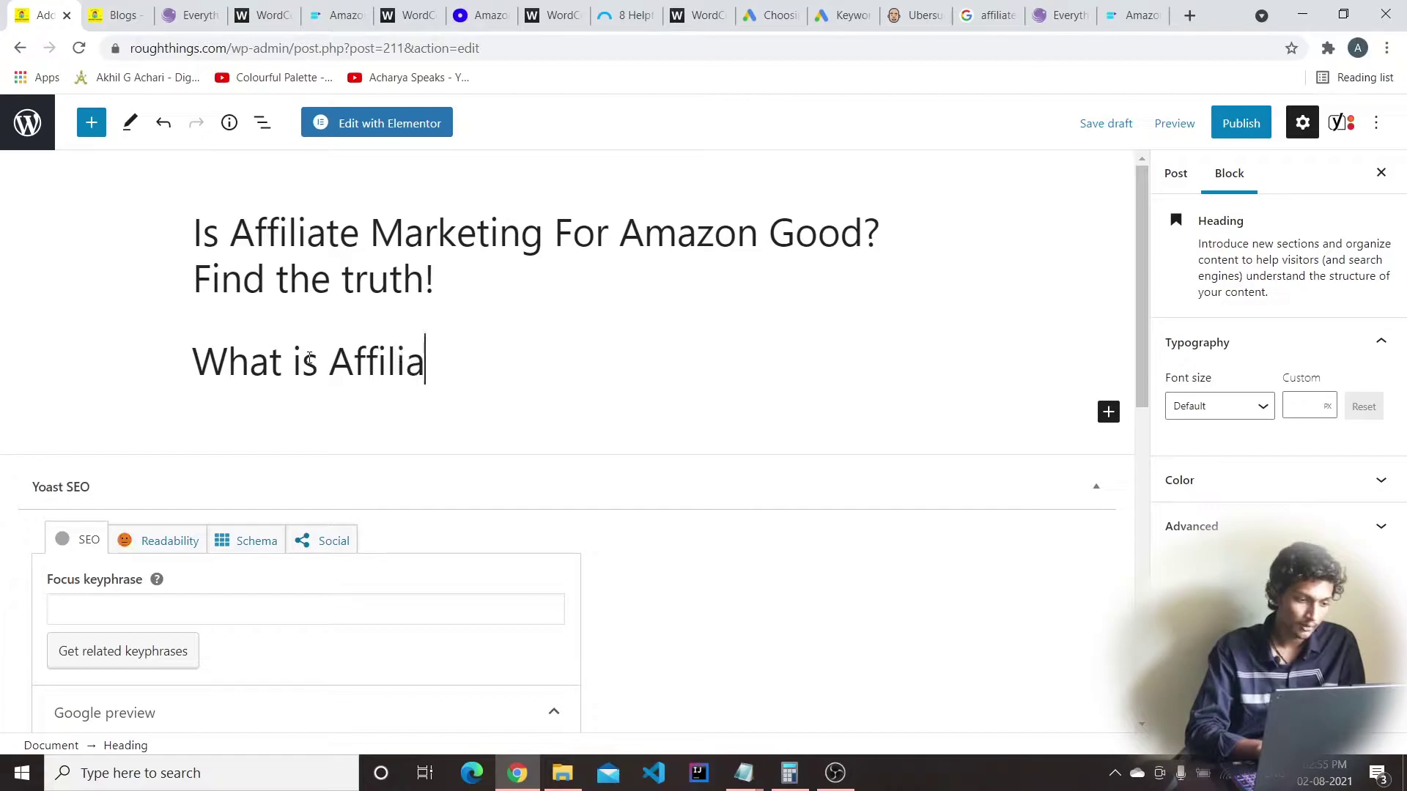
type("te Marketing f")
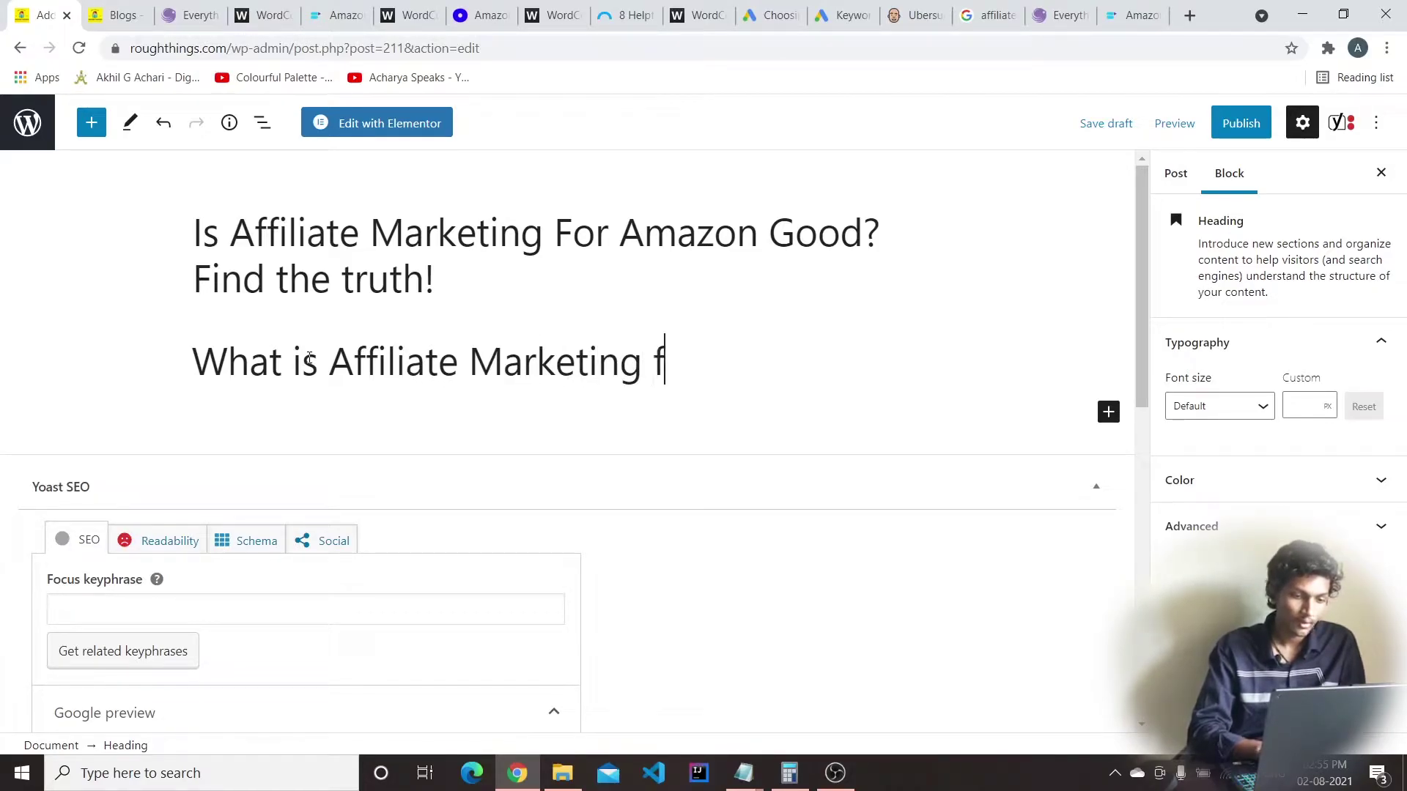
type("For Amz")
key("BackSpace")
type("azon")
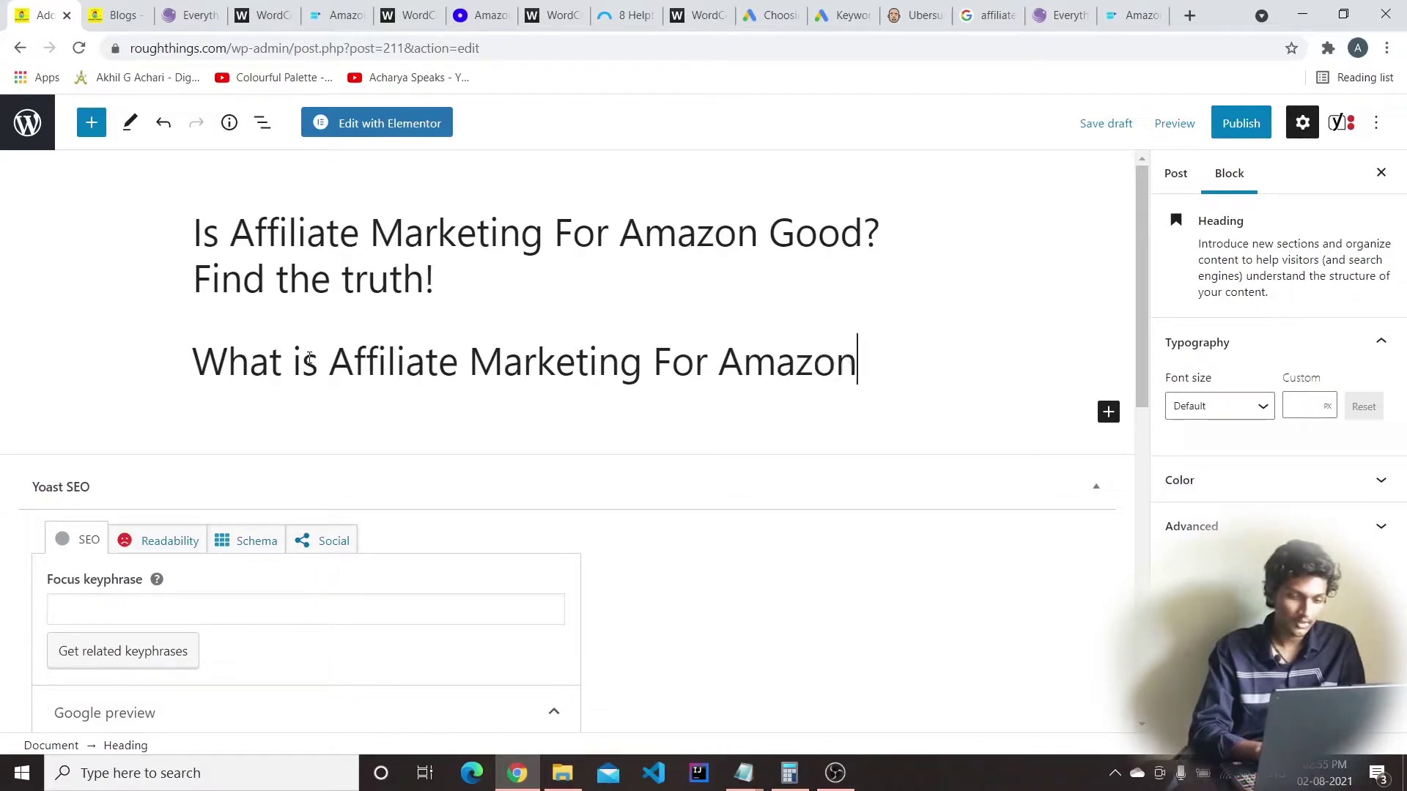
type("?")
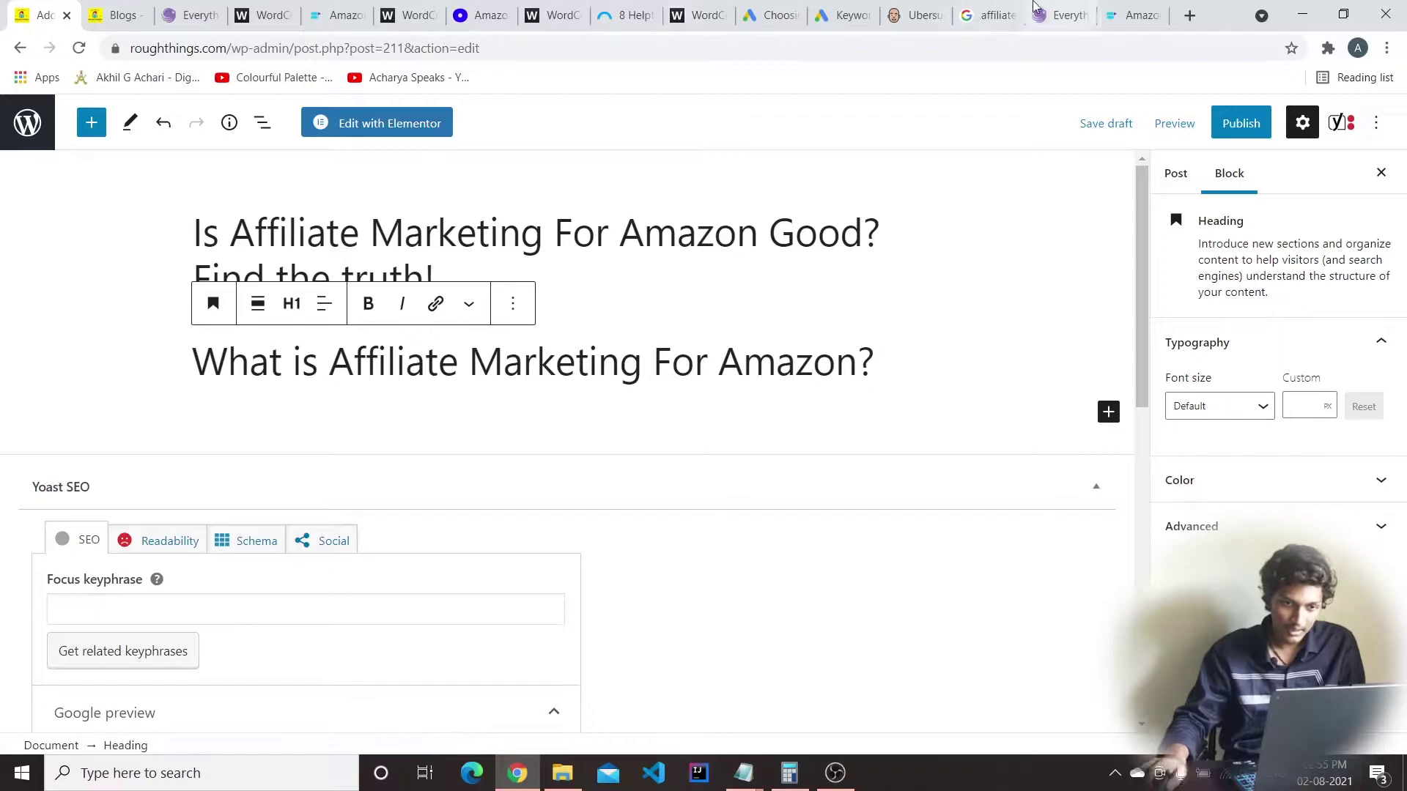
Review the openings of the Sellbrite and SellerApp articles and their Google listings for reference on structure
left_click(1066, 13)
left_click(1132, 15)
left_click_drag(1400, 645, 1389, 170)
scroll(958, 393, "up", 3)
scroll(825, 355, "down", 4)
scroll(811, 379, "up", 5)
scroll(811, 378, "up", 5)
key("ctrl+shift+Tab")
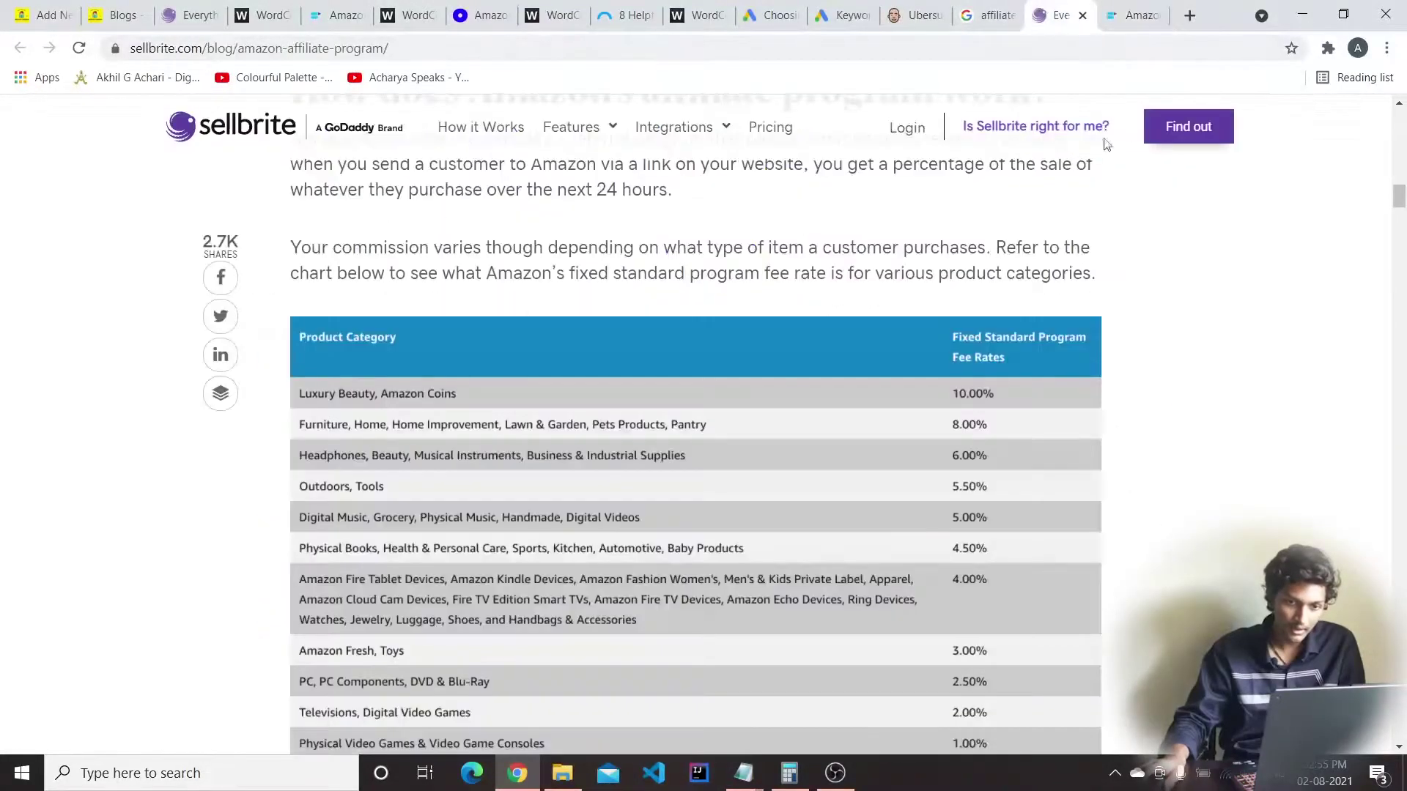
scroll(1057, 370, "up", 15)
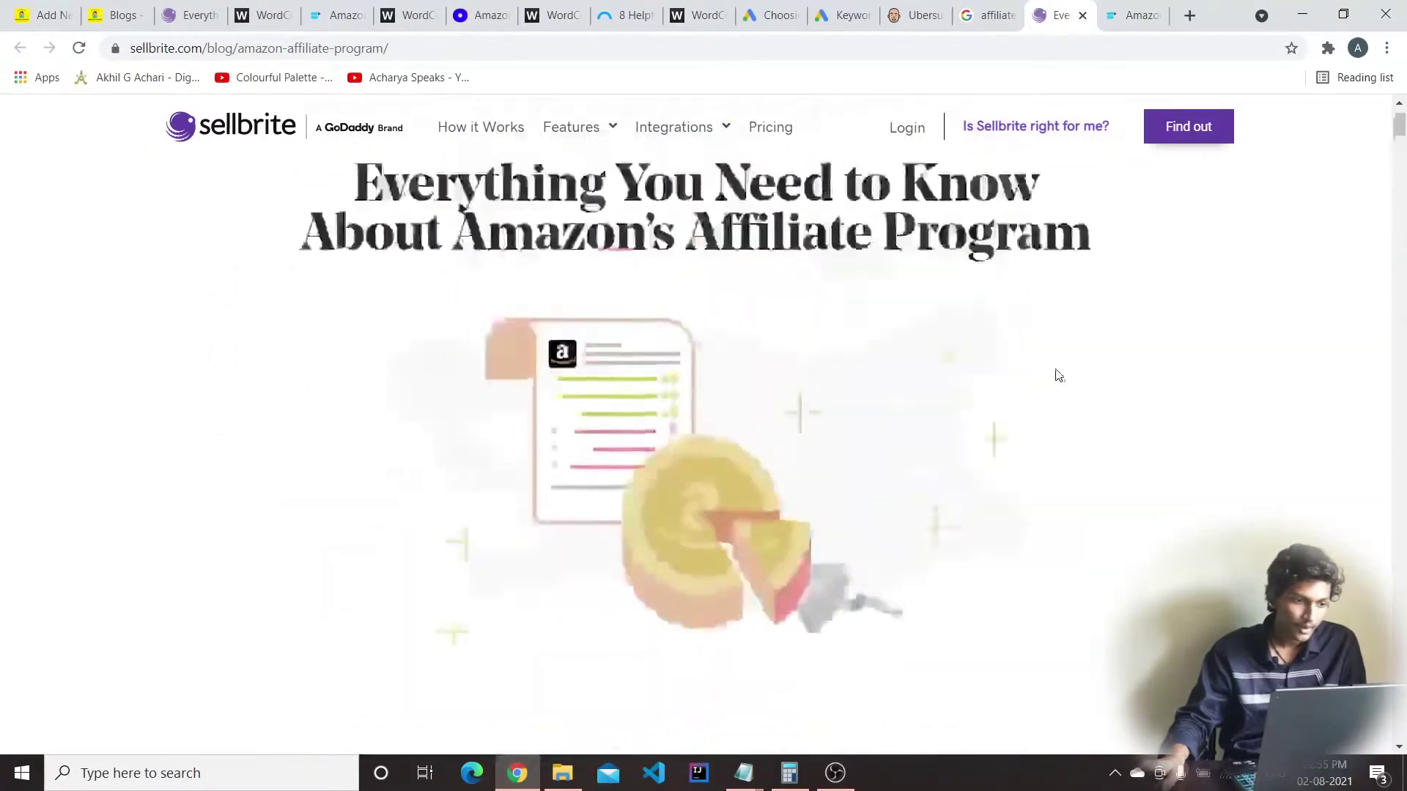
scroll(656, 548, "down", 5)
scroll(740, 450, "up", 5)
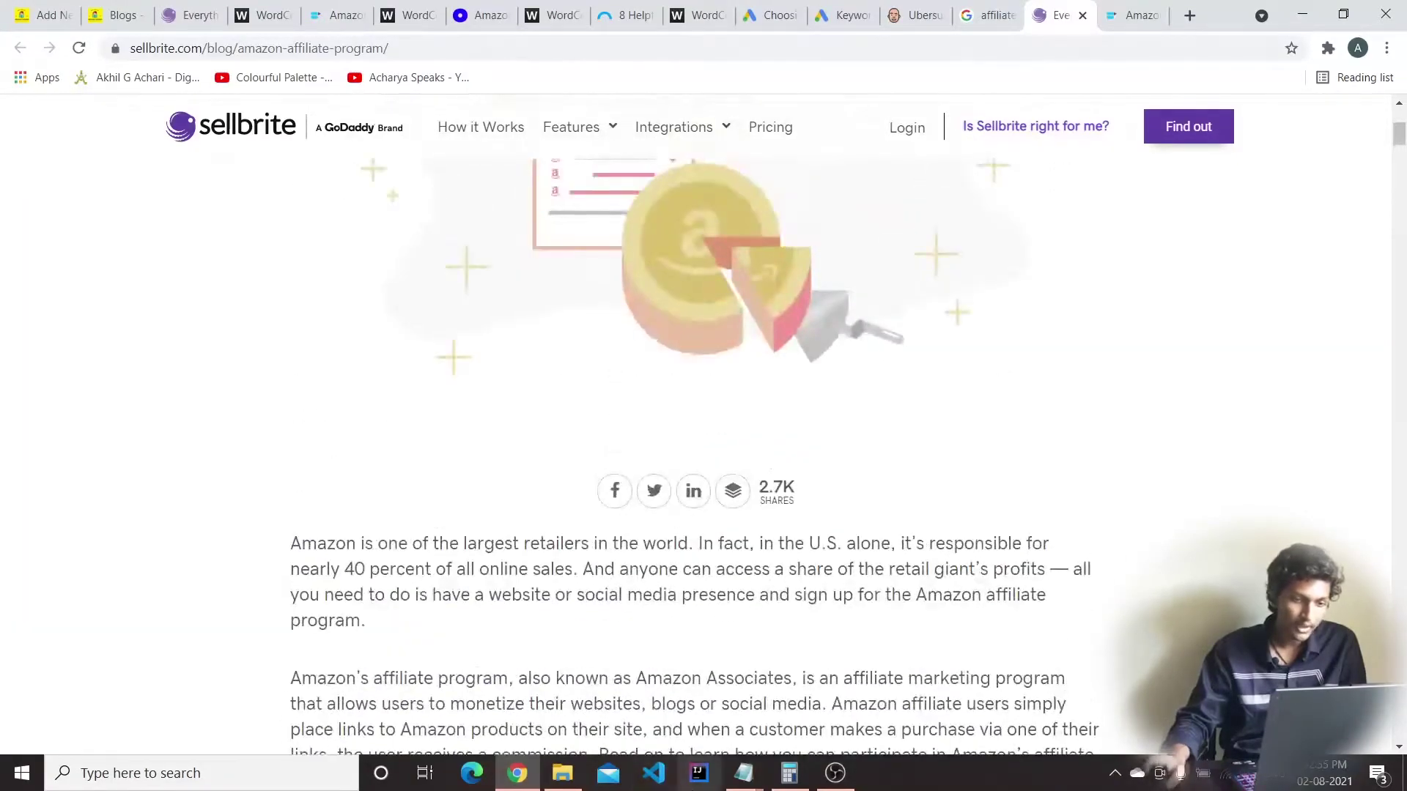
left_click(989, 15)
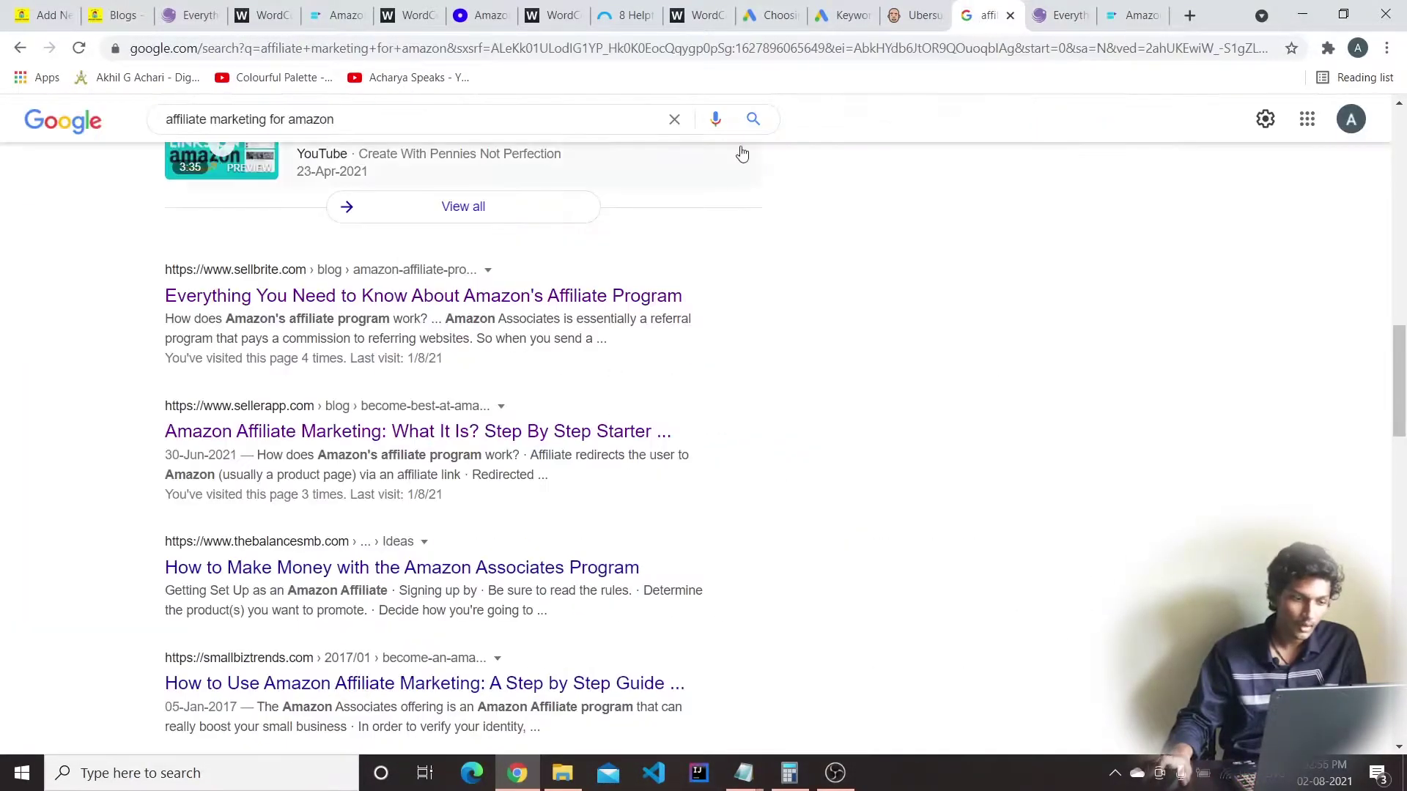
left_click(1135, 15)
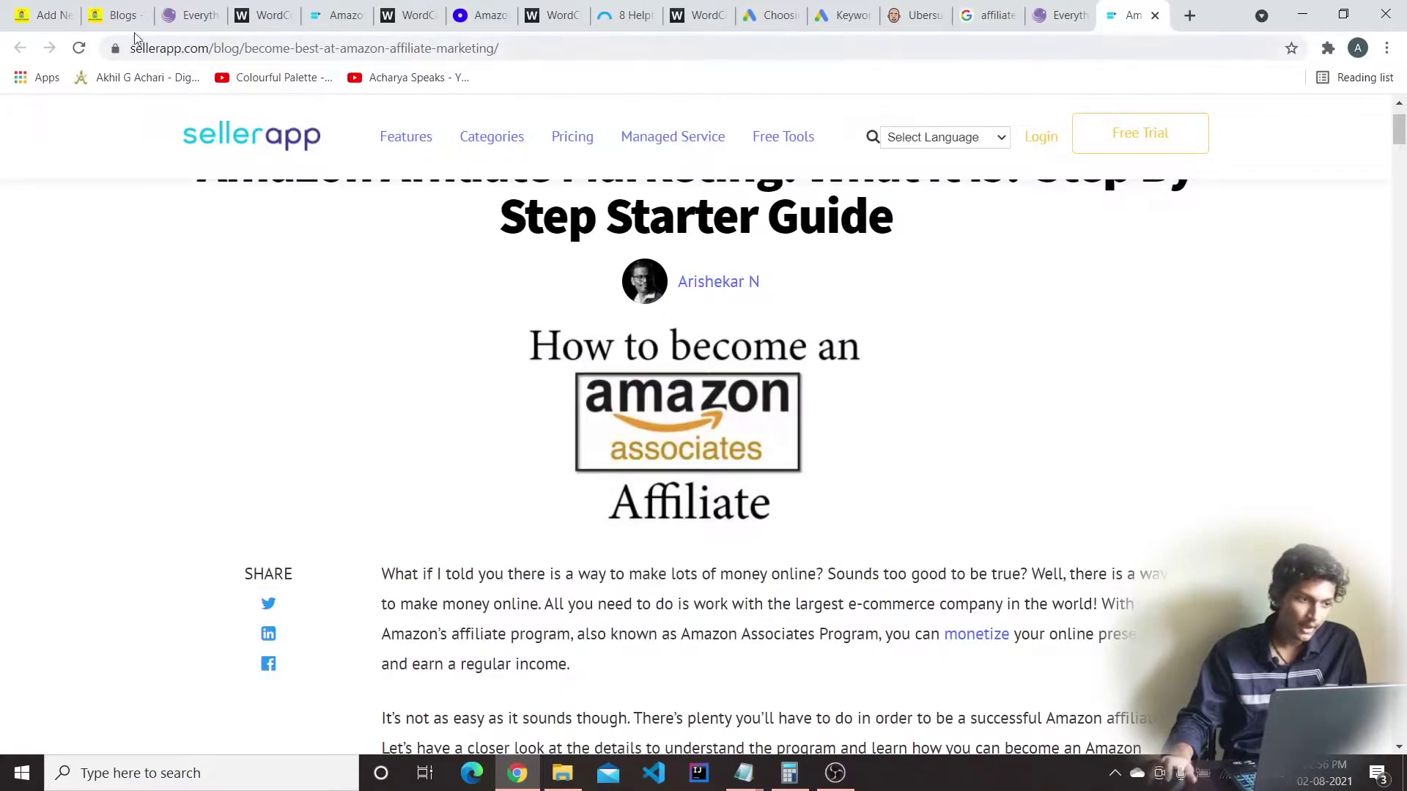
Add a paragraph with the placeholder text "salfjslkfjslkfj" below the H1 heading in the WordPress post and select that text
left_click(44, 14)
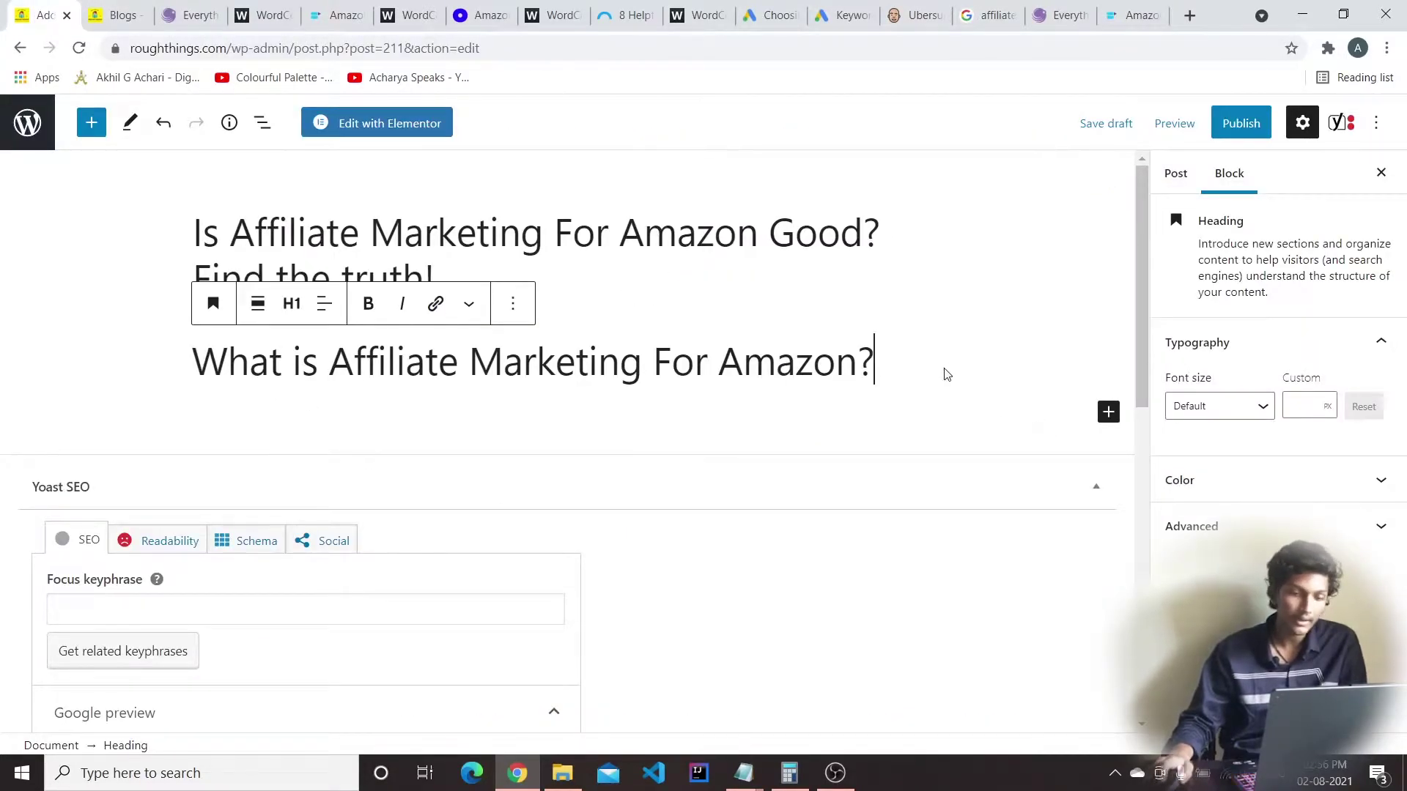
key("Return")
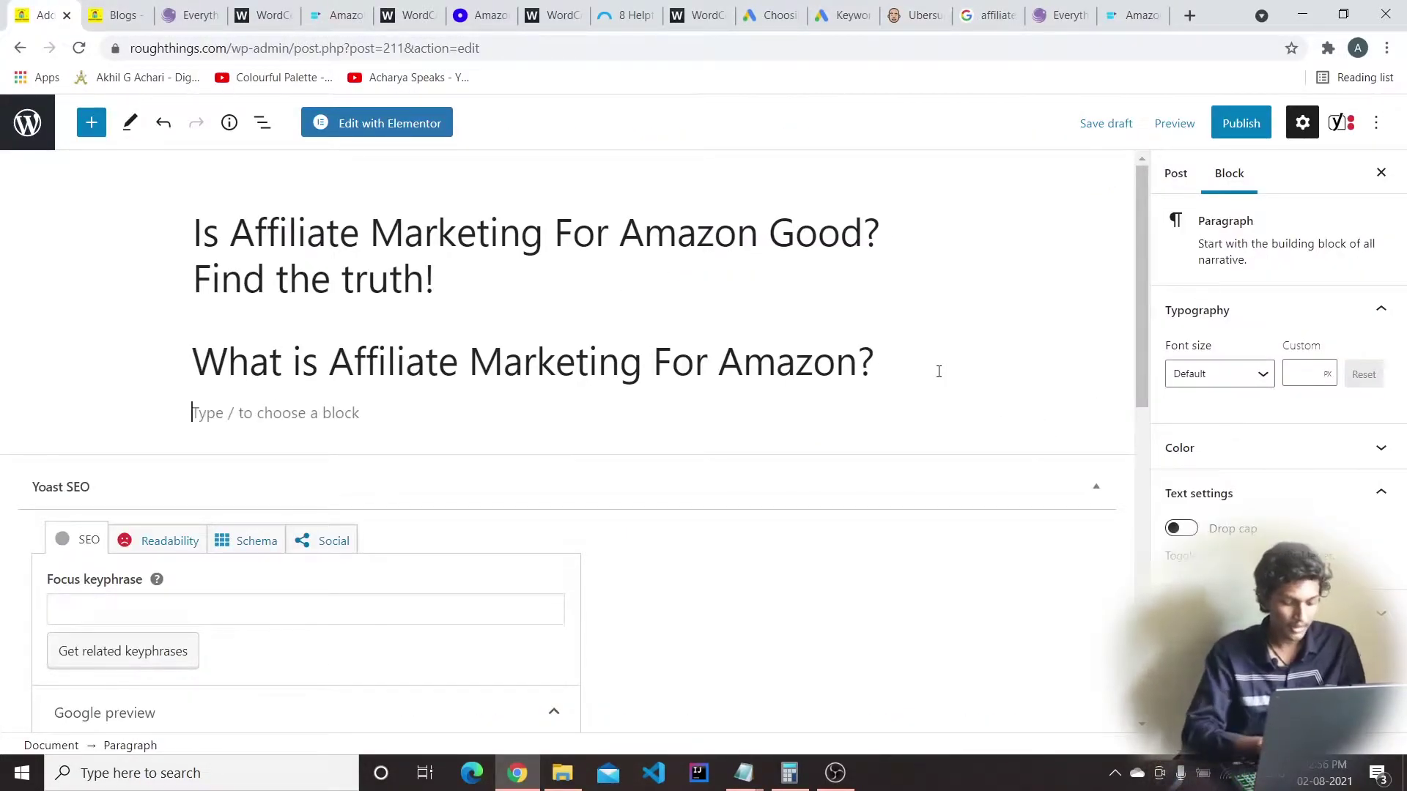
type("salfjslkfjslkfj")
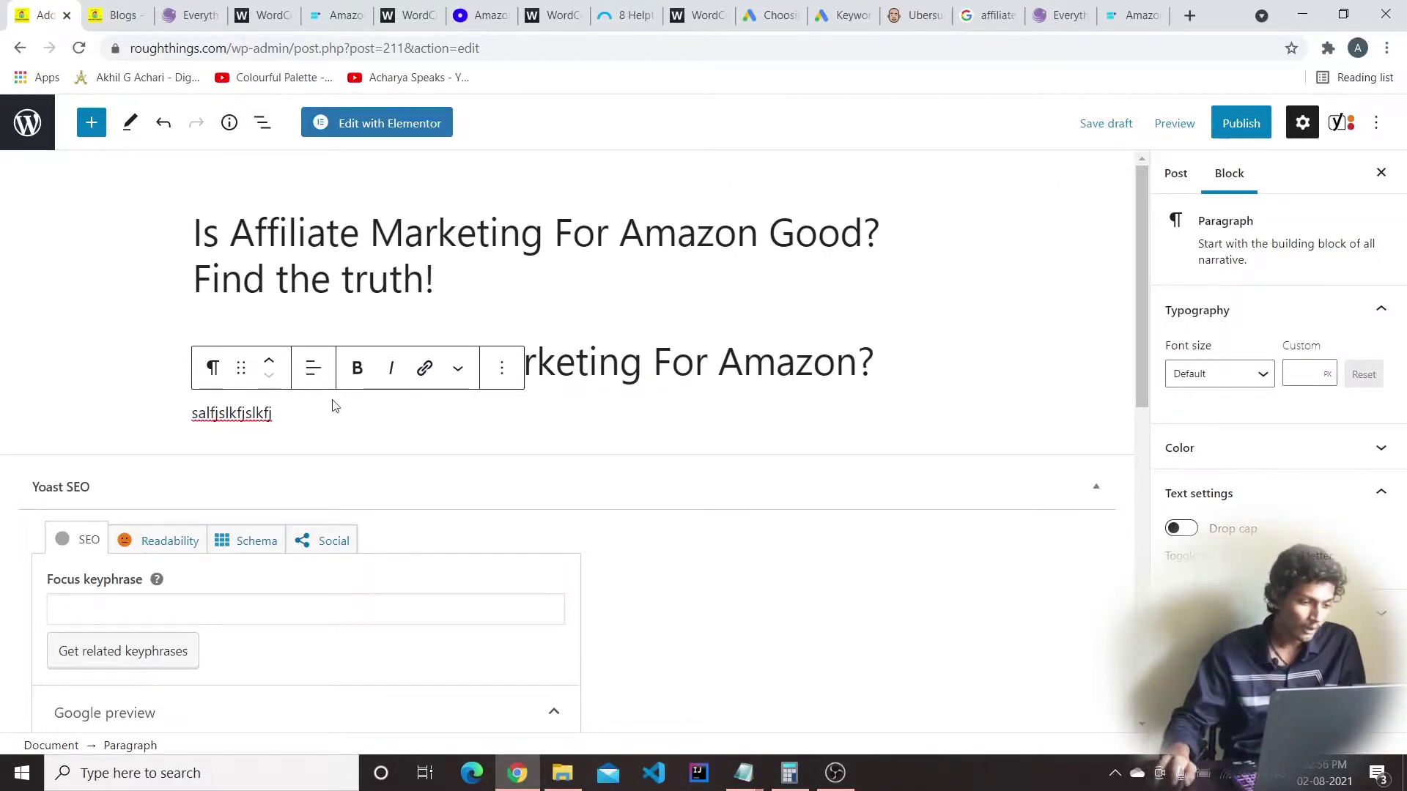
key("shift+Left")
key("shift+Left")
key("shift+Left")
key("shift+Left")
key("shift+Left")
key("shift+Left")
key("shift+Left")
key("shift+Left")
key("shift+Left")
key("shift+Left")
key("shift+Left")
key("shift+Left")
key("shift+Left")
key("shift+Left")
key("shift+Left")
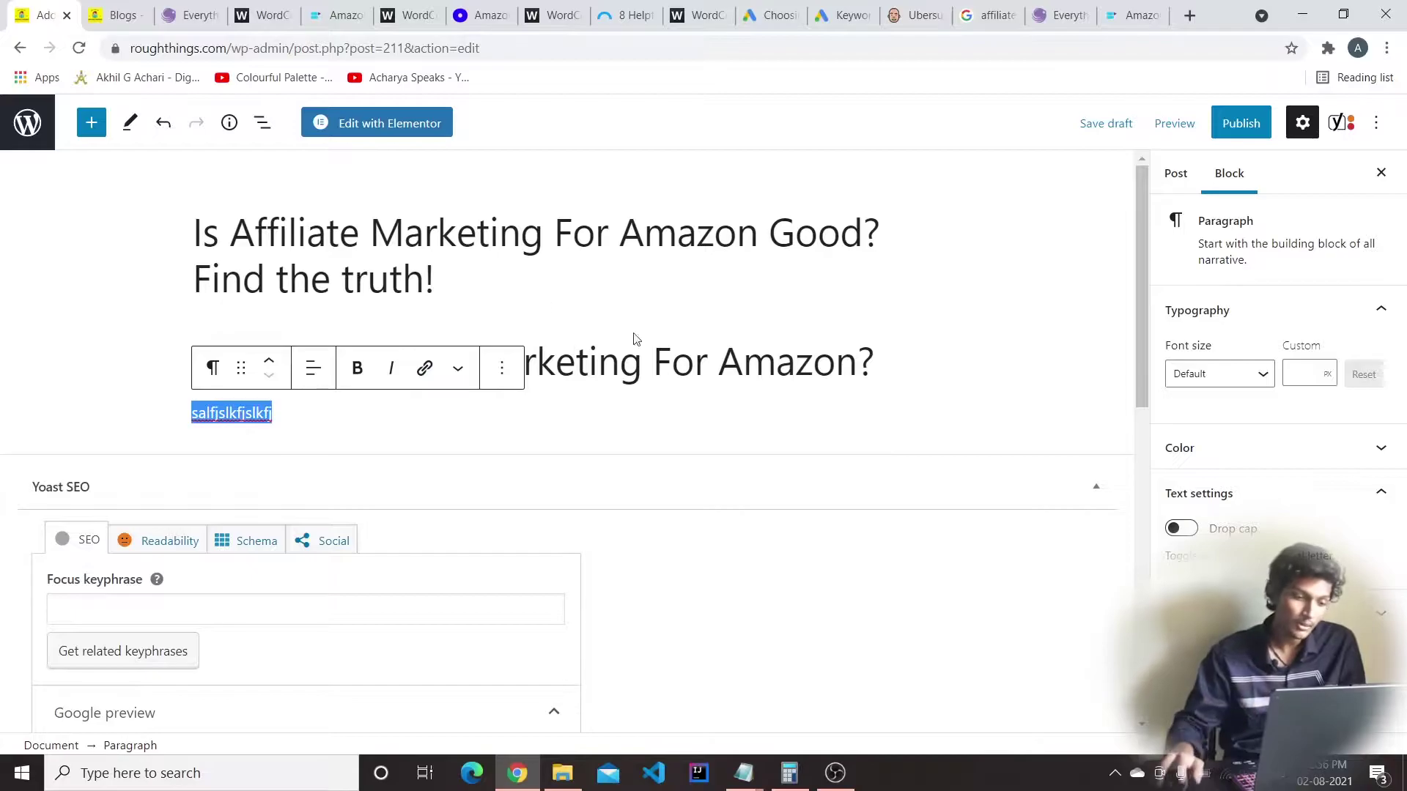
Highlight the phrase "Affiliate Marketing For Amazon?" within the H1 heading
left_click(769, 201)
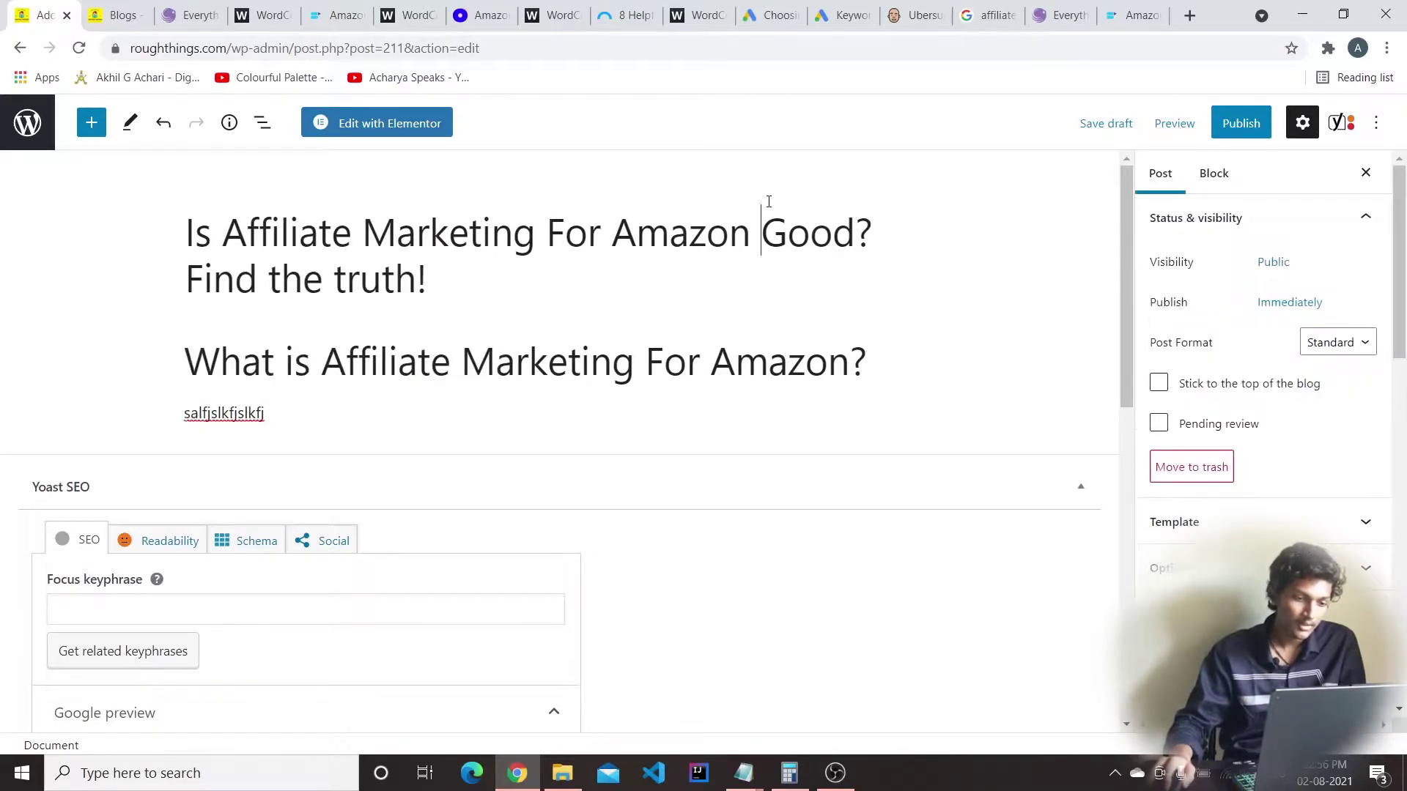
left_click(326, 357)
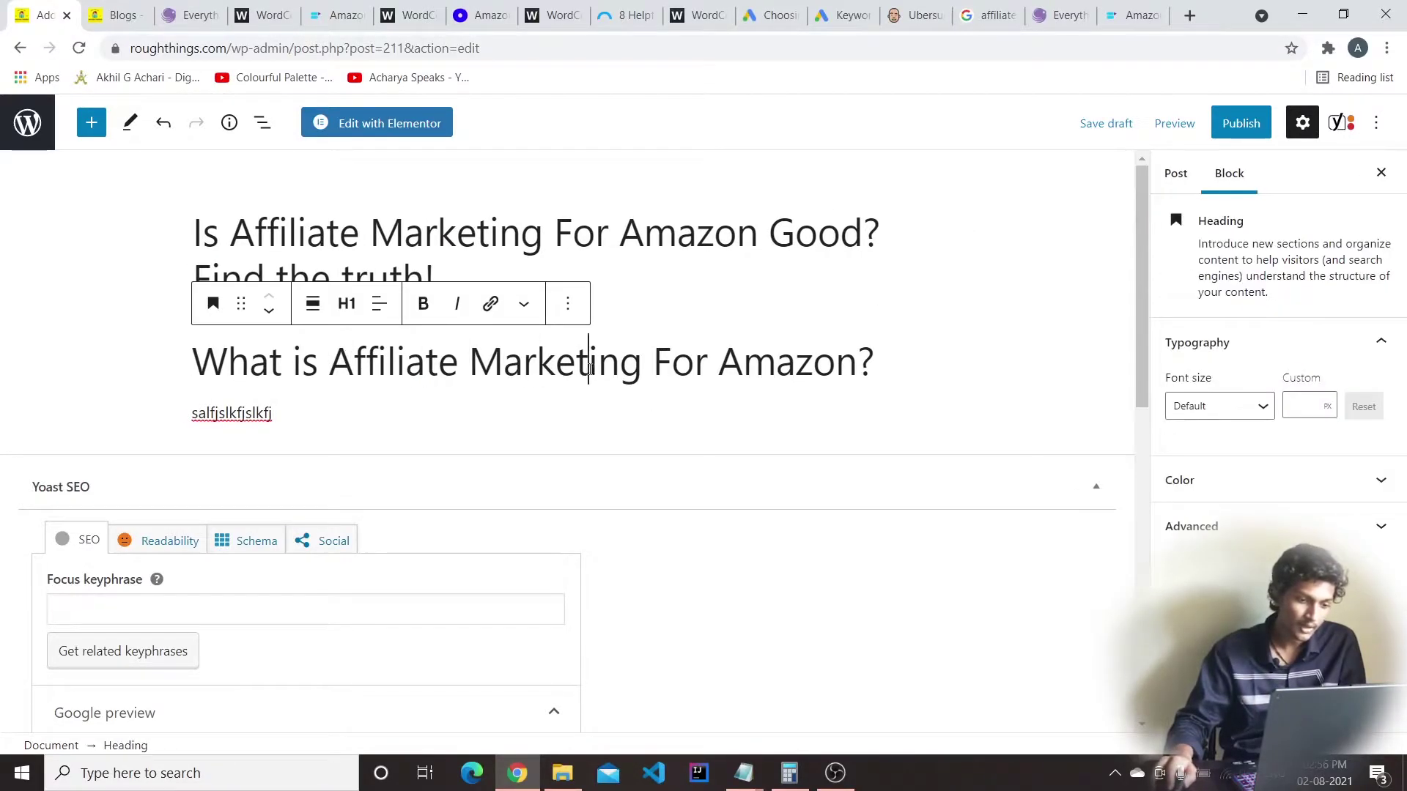
key("End")
left_click_drag(900, 340, 328, 362)
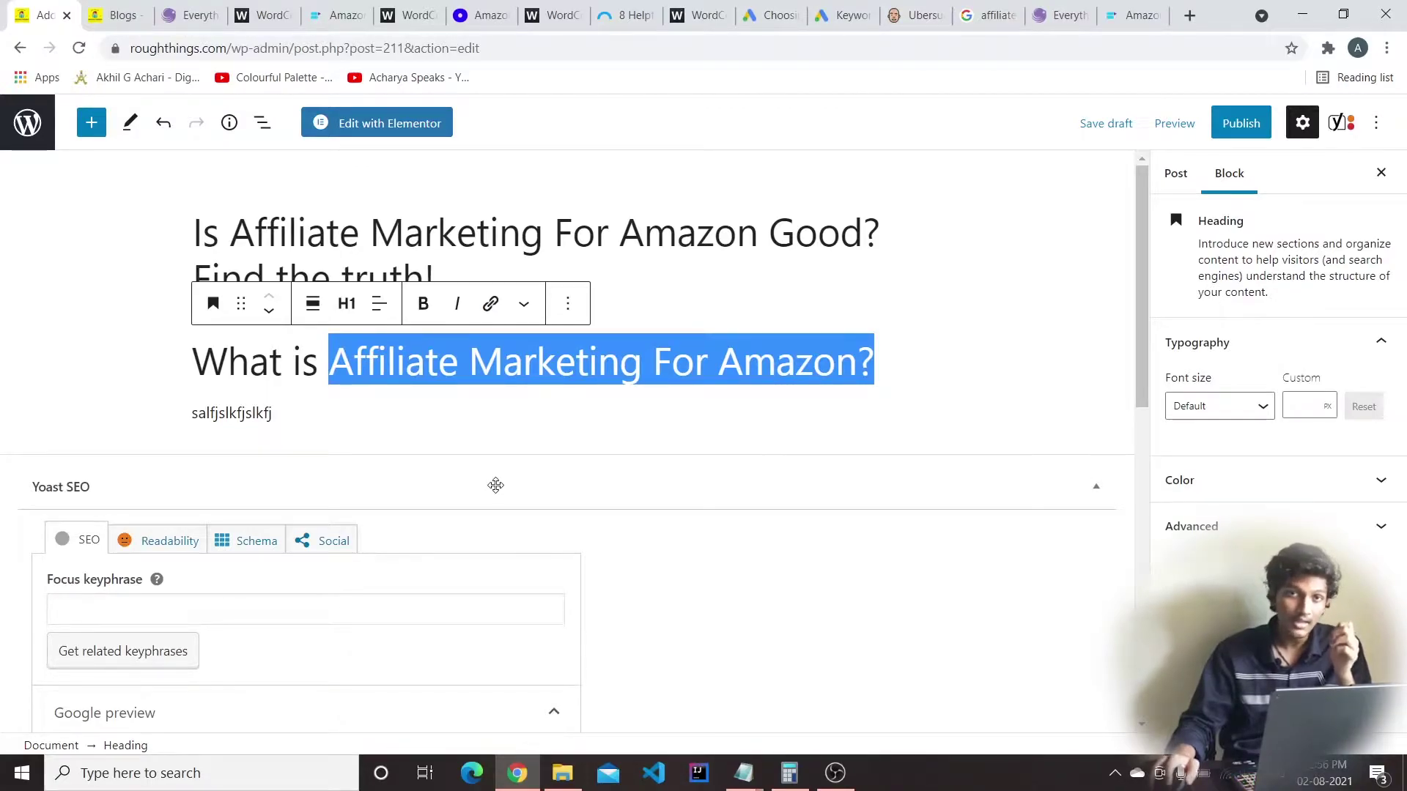
Delete both the H1 heading and the placeholder paragraph from the post body
left_click(312, 412)
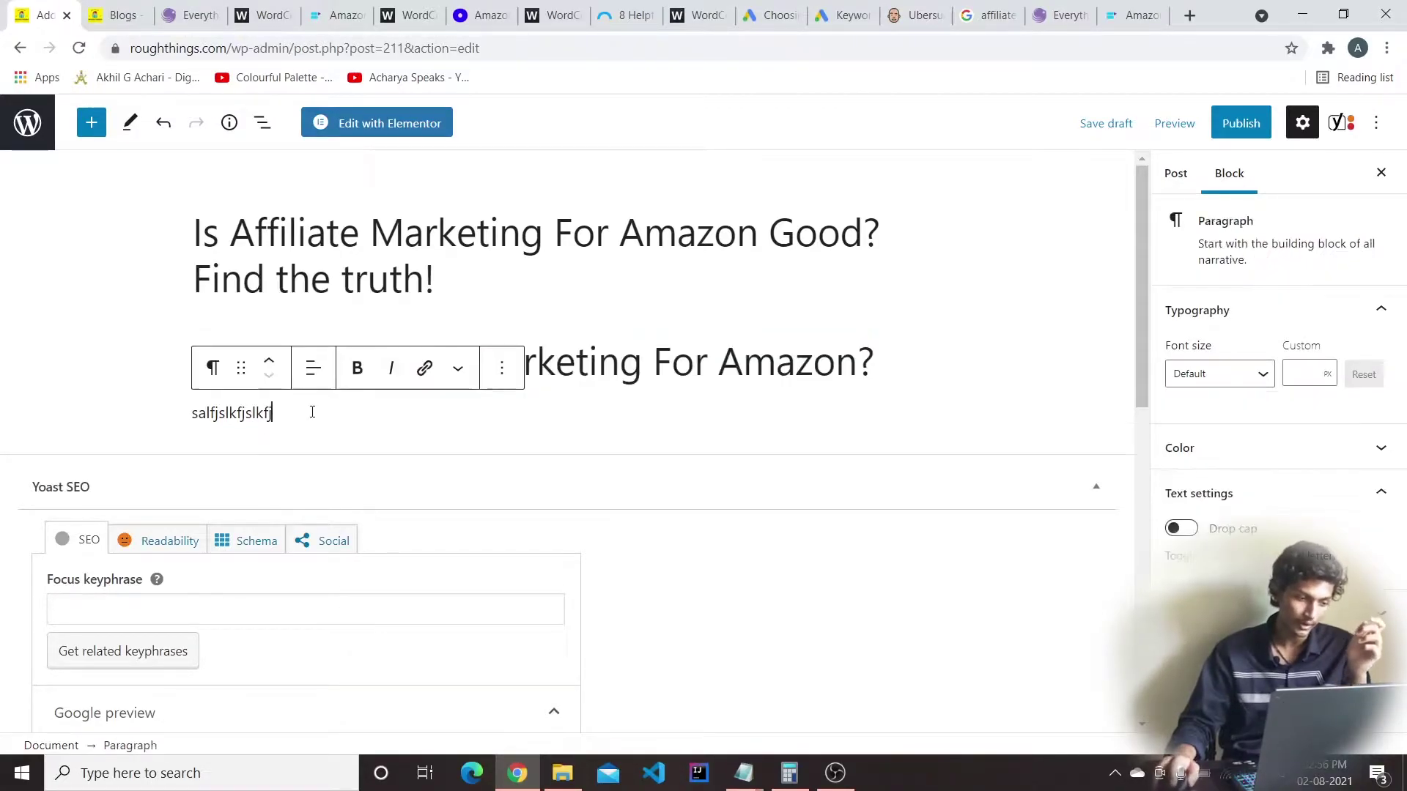
key("ctrl+a")
key("ctrl+a")
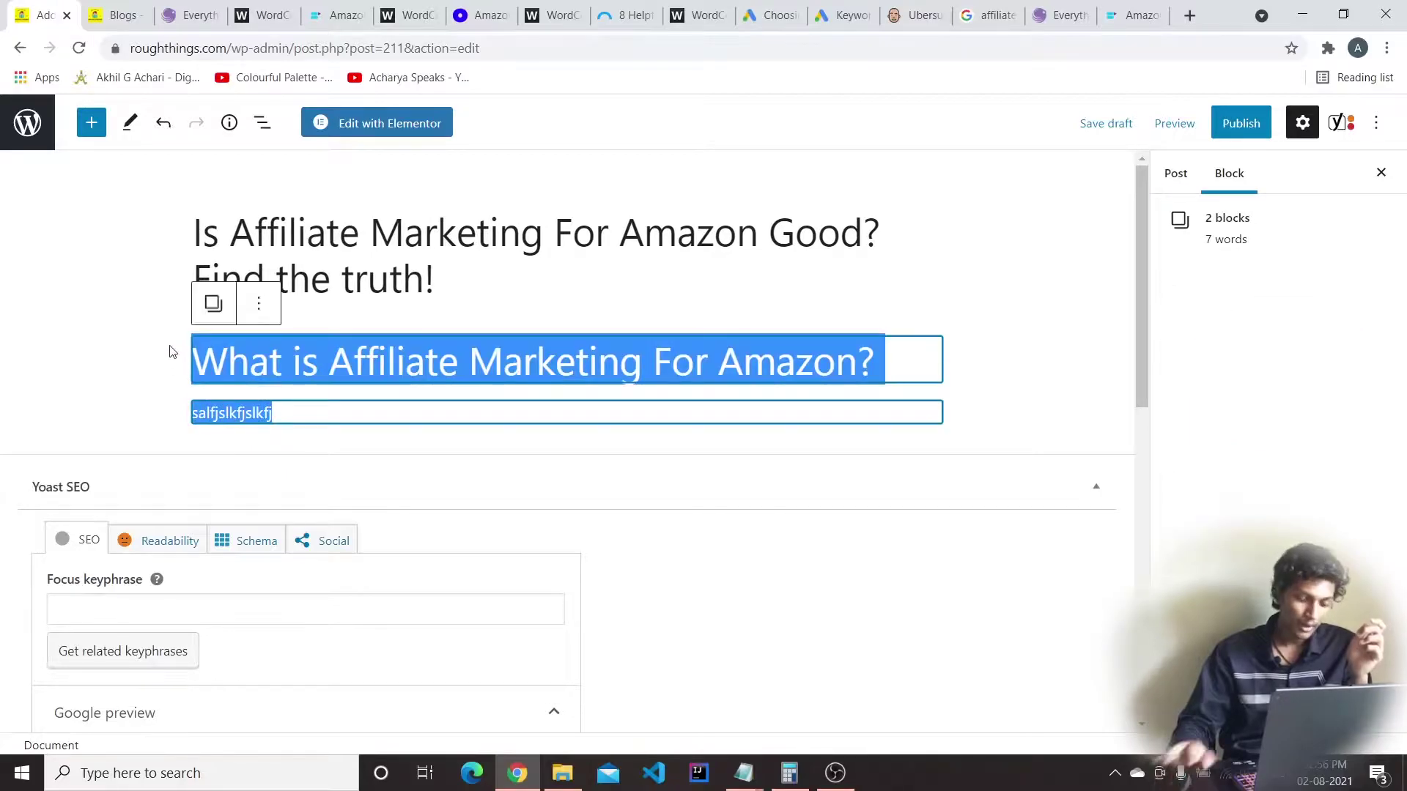
key("BackSpace")
Check the prepared article markup in the untitled Notepad file and paste the article into the empty post body
left_click(746, 778)
left_click(820, 705)
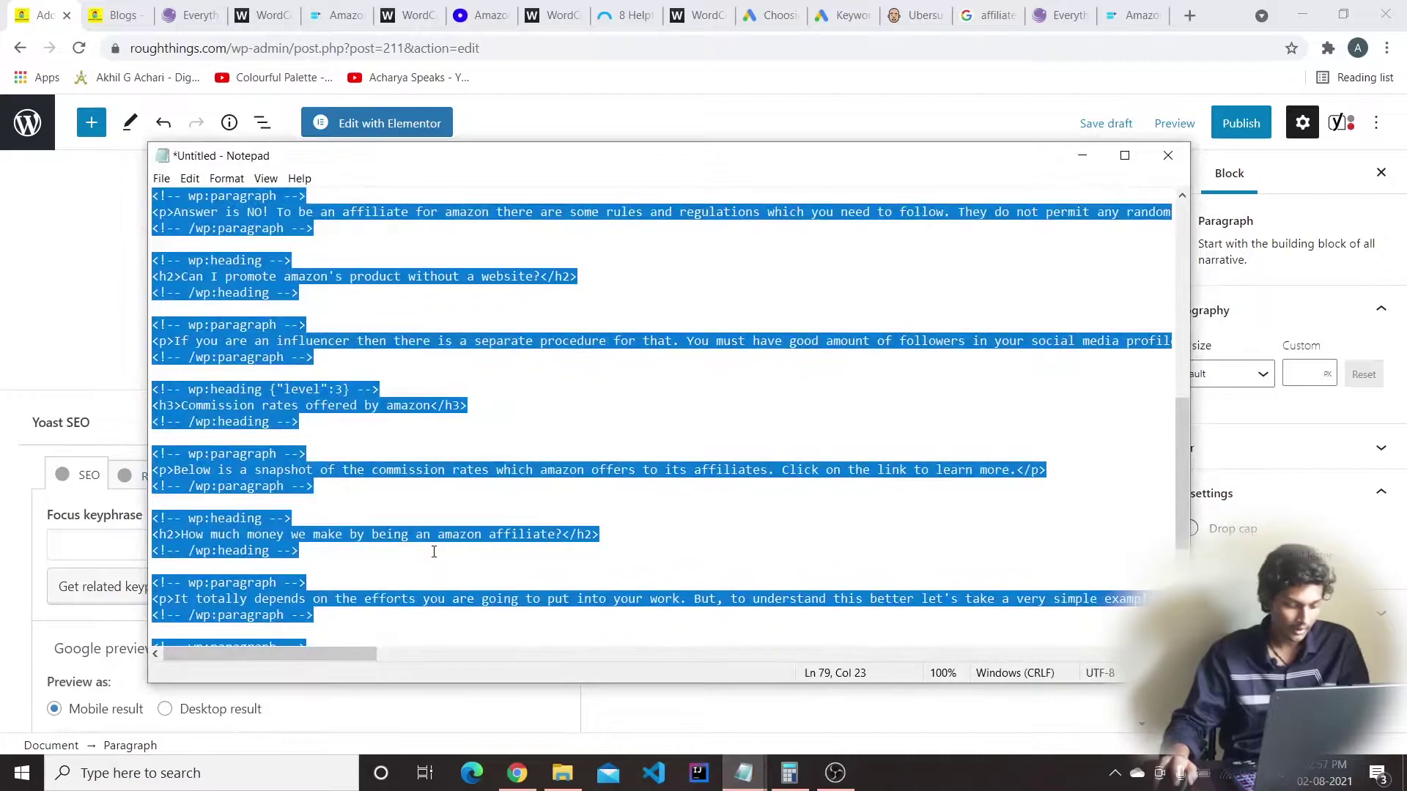
left_click(1082, 156)
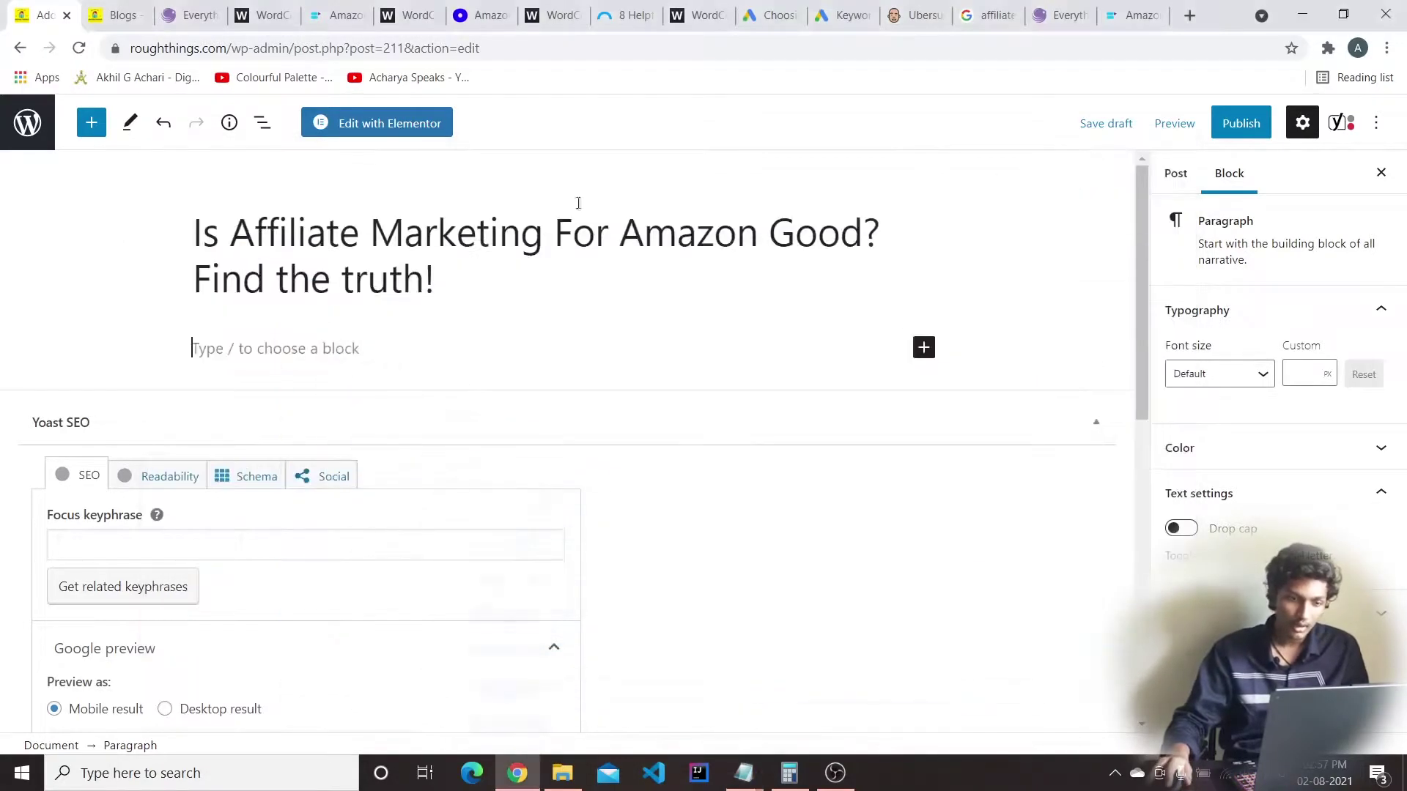
key("ctrl+v")
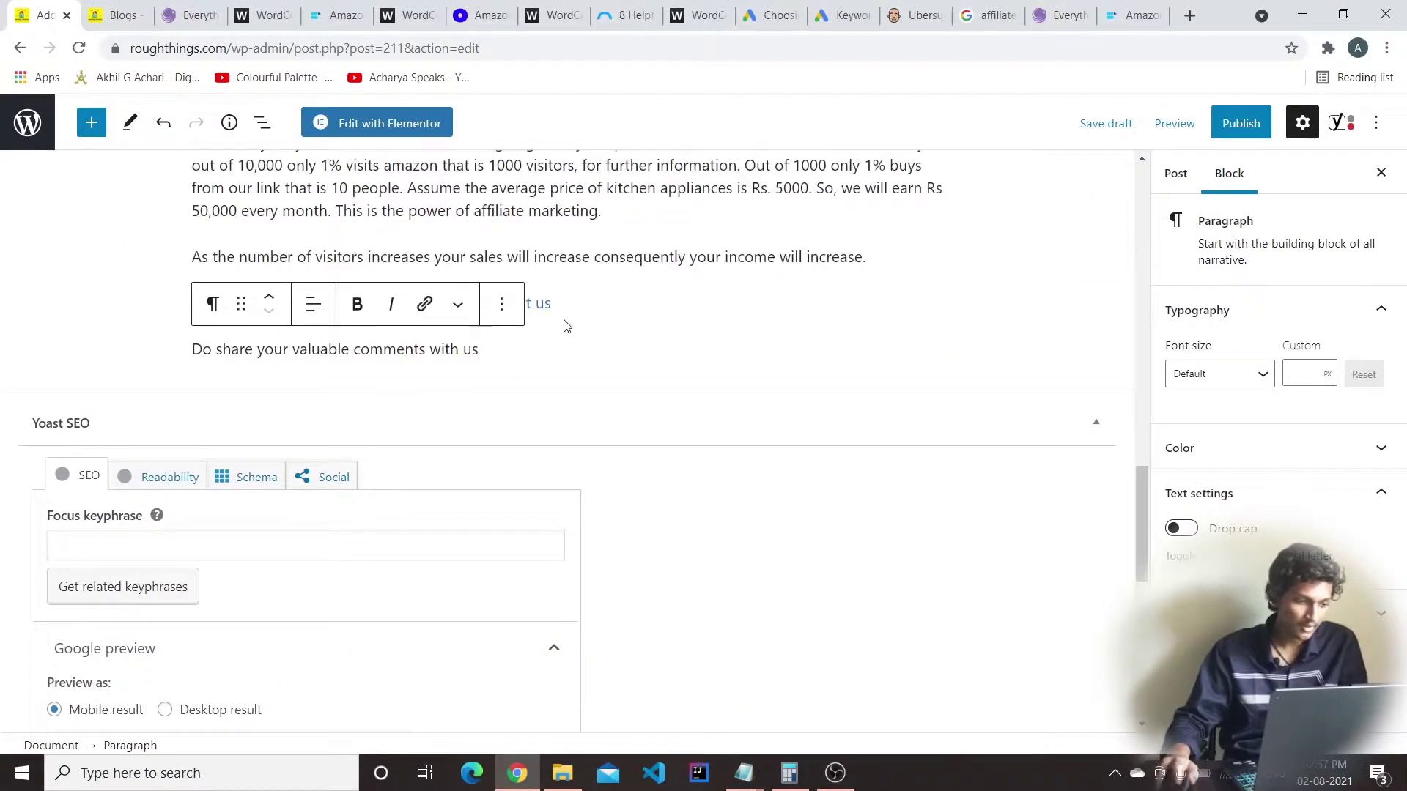
scroll(566, 322, "up", 15)
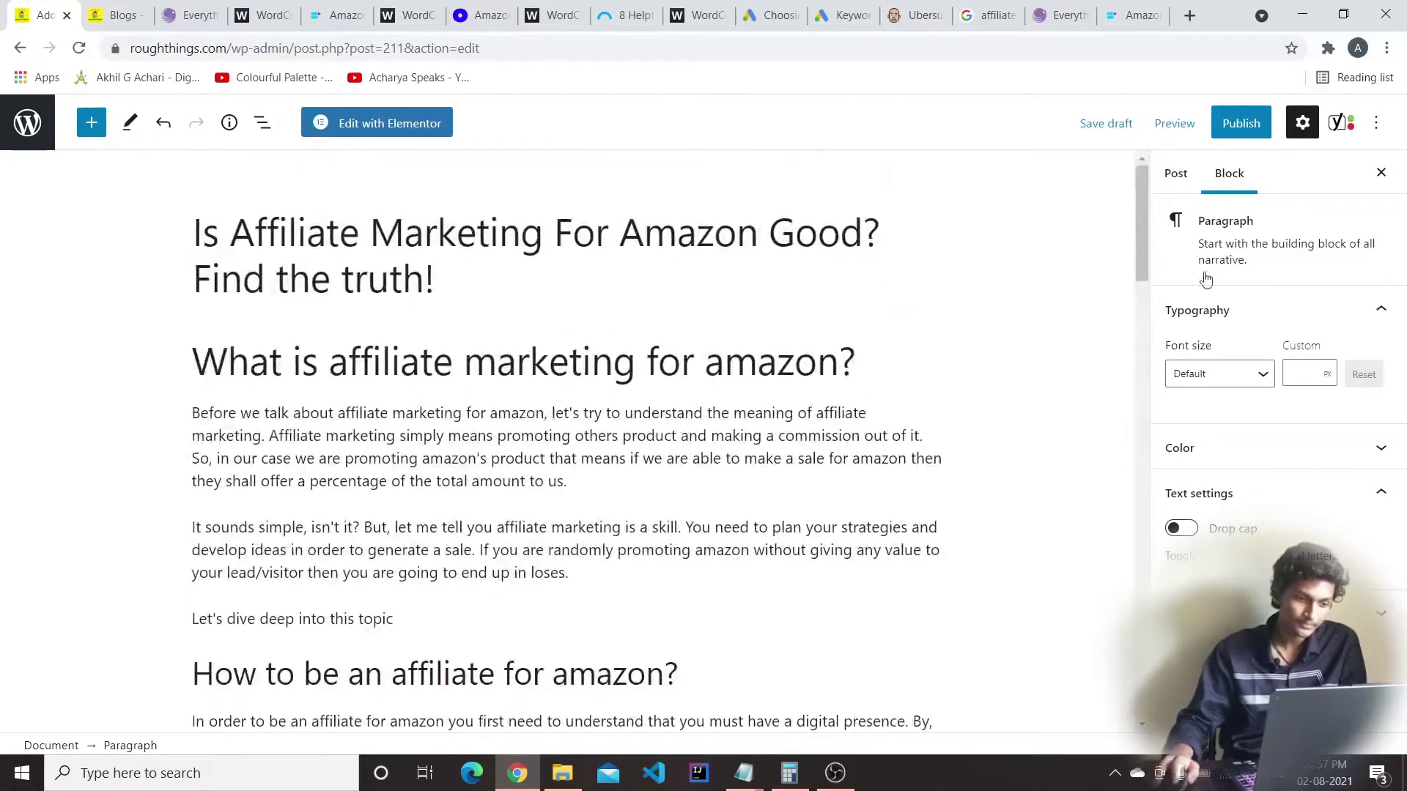
Review the H1 heading and opening paragraph, highlighting where the keyphrase "affiliate marketing for amazon" is used in the first sentence
left_click(696, 362)
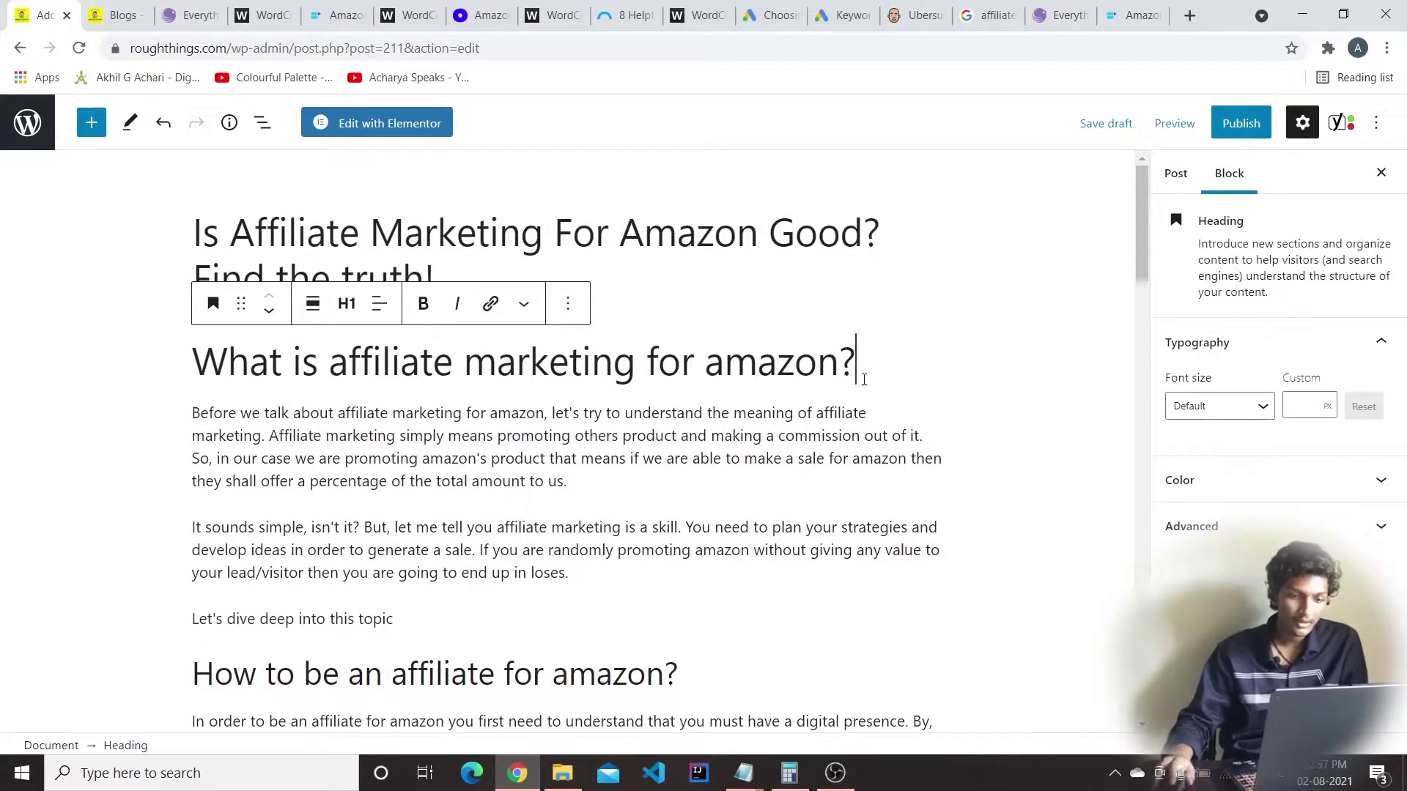
key("End")
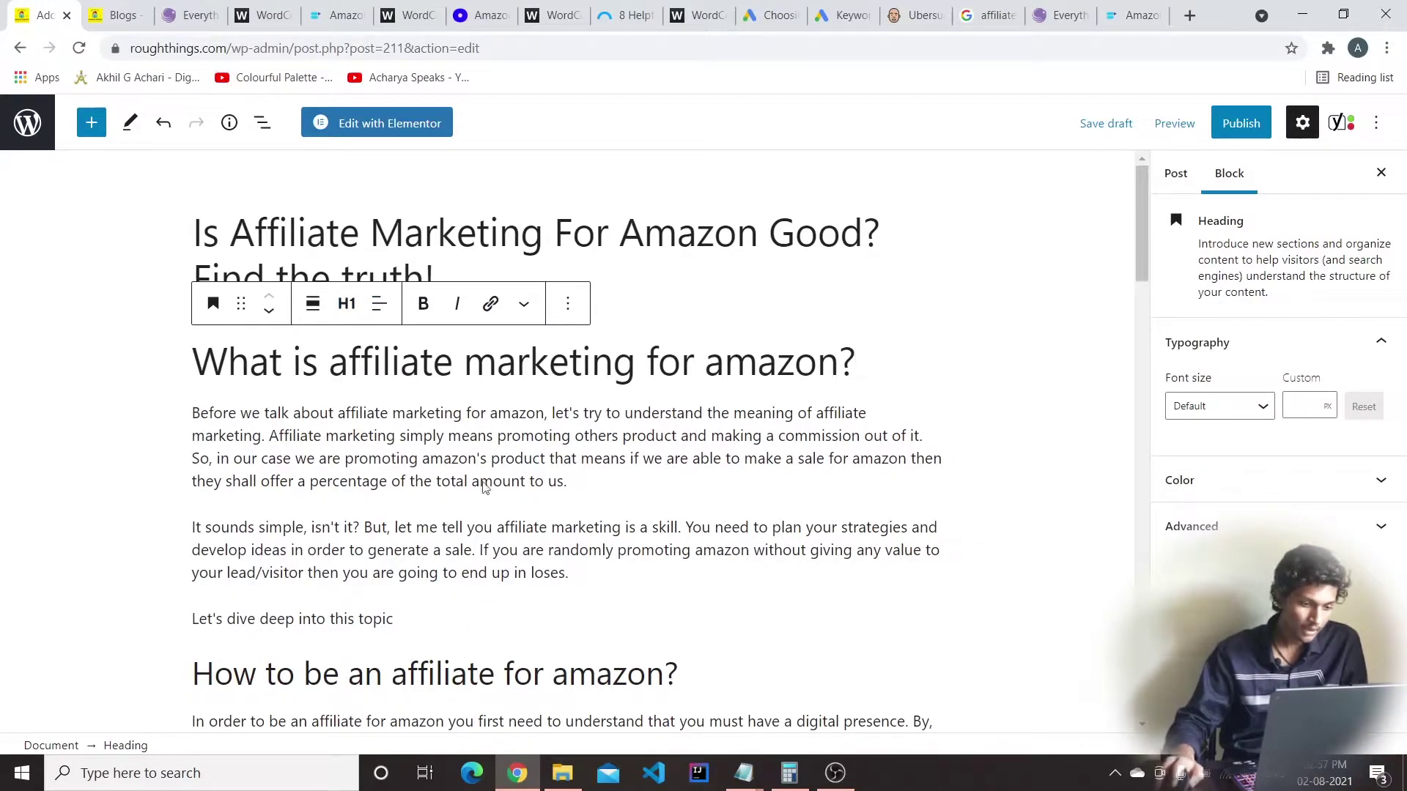
left_click(246, 418)
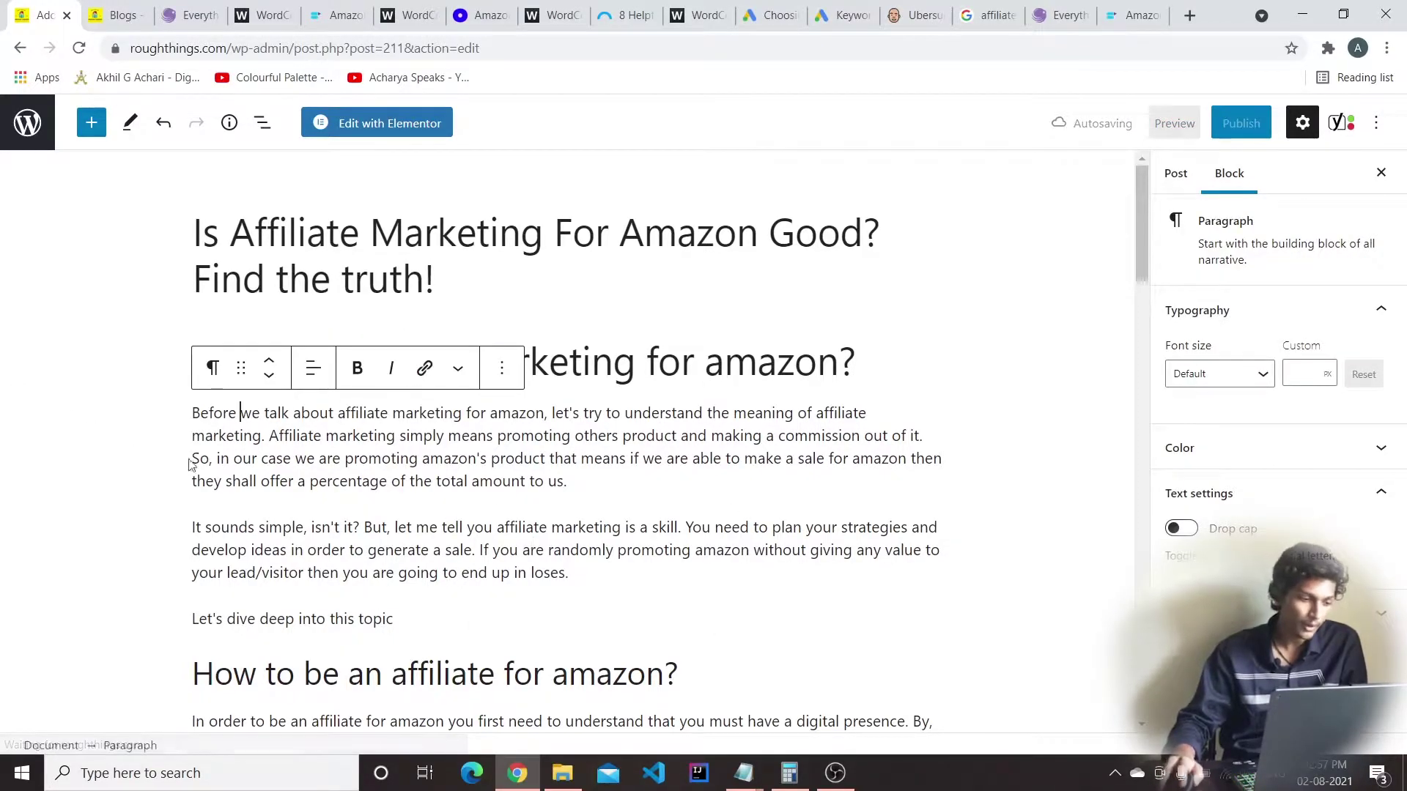
left_click(185, 411)
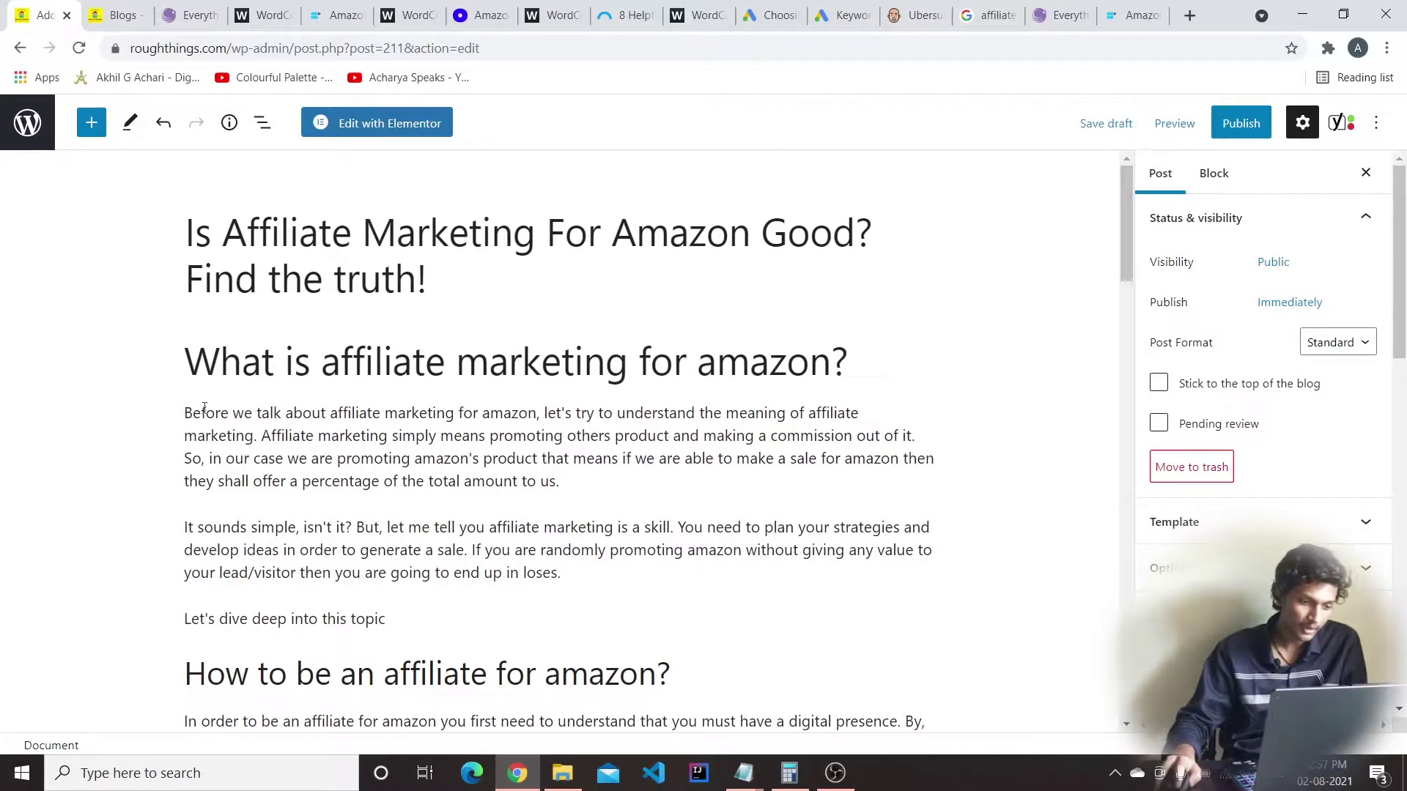
left_click_drag(187, 414, 874, 403)
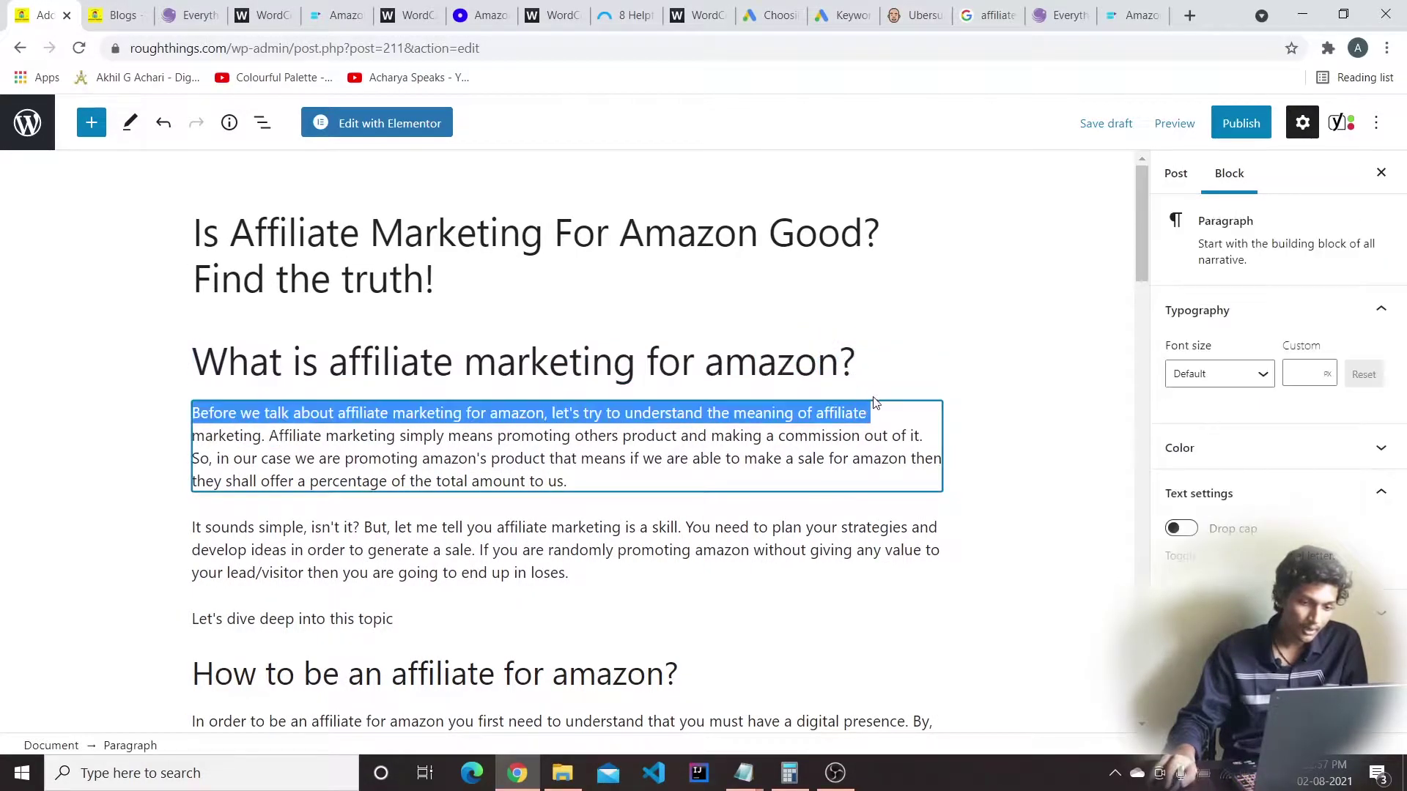
left_click(340, 414)
left_click_drag(341, 414, 546, 414)
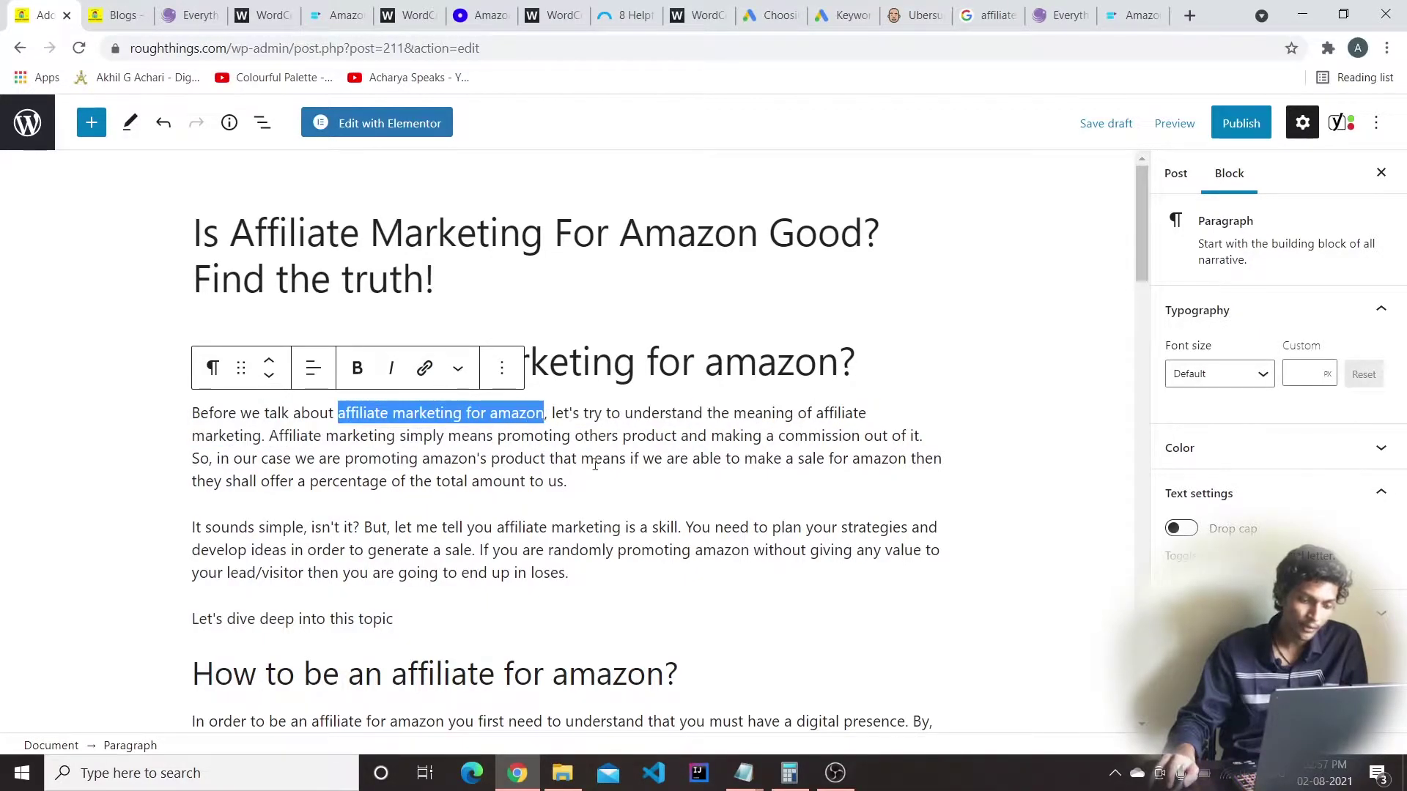
left_click(558, 415)
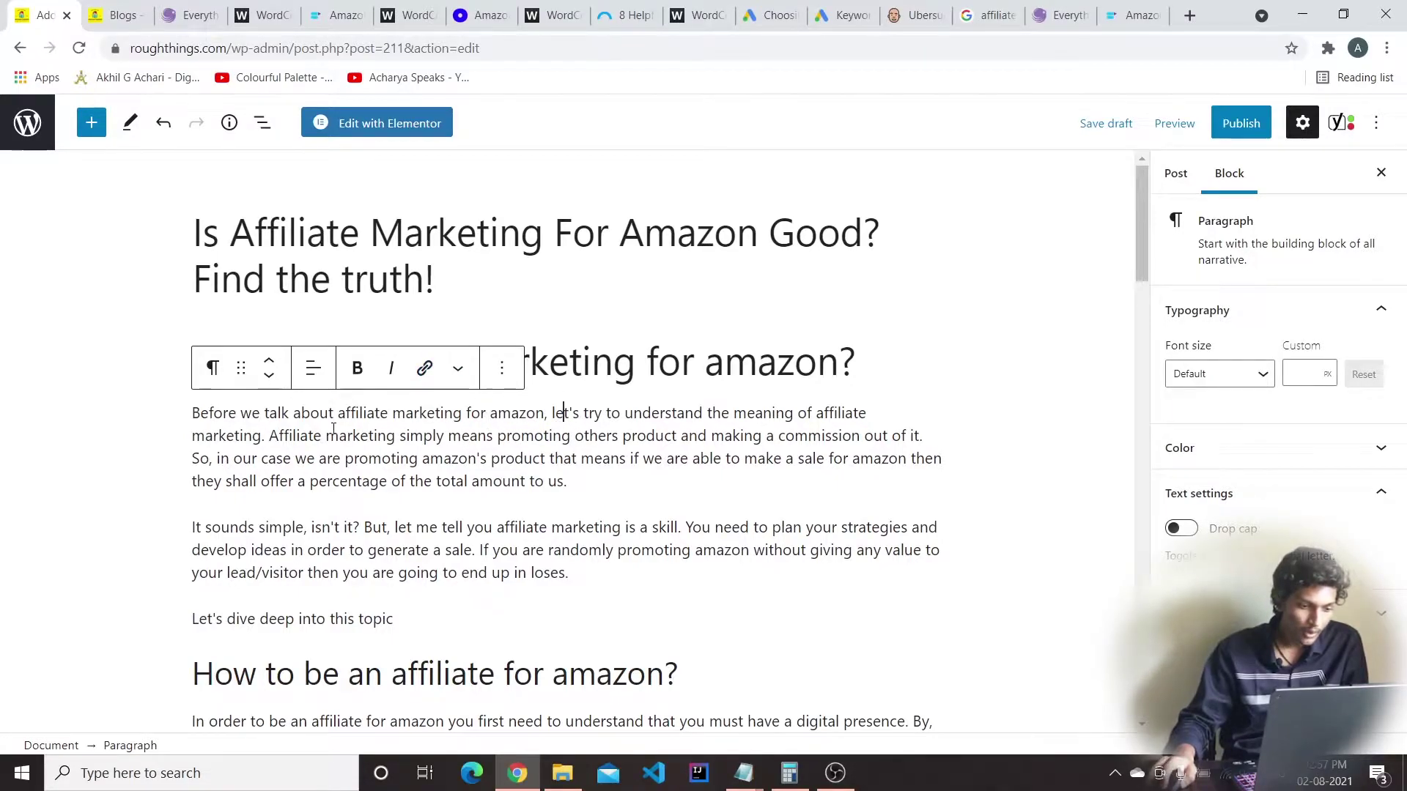
left_click_drag(339, 414, 547, 419)
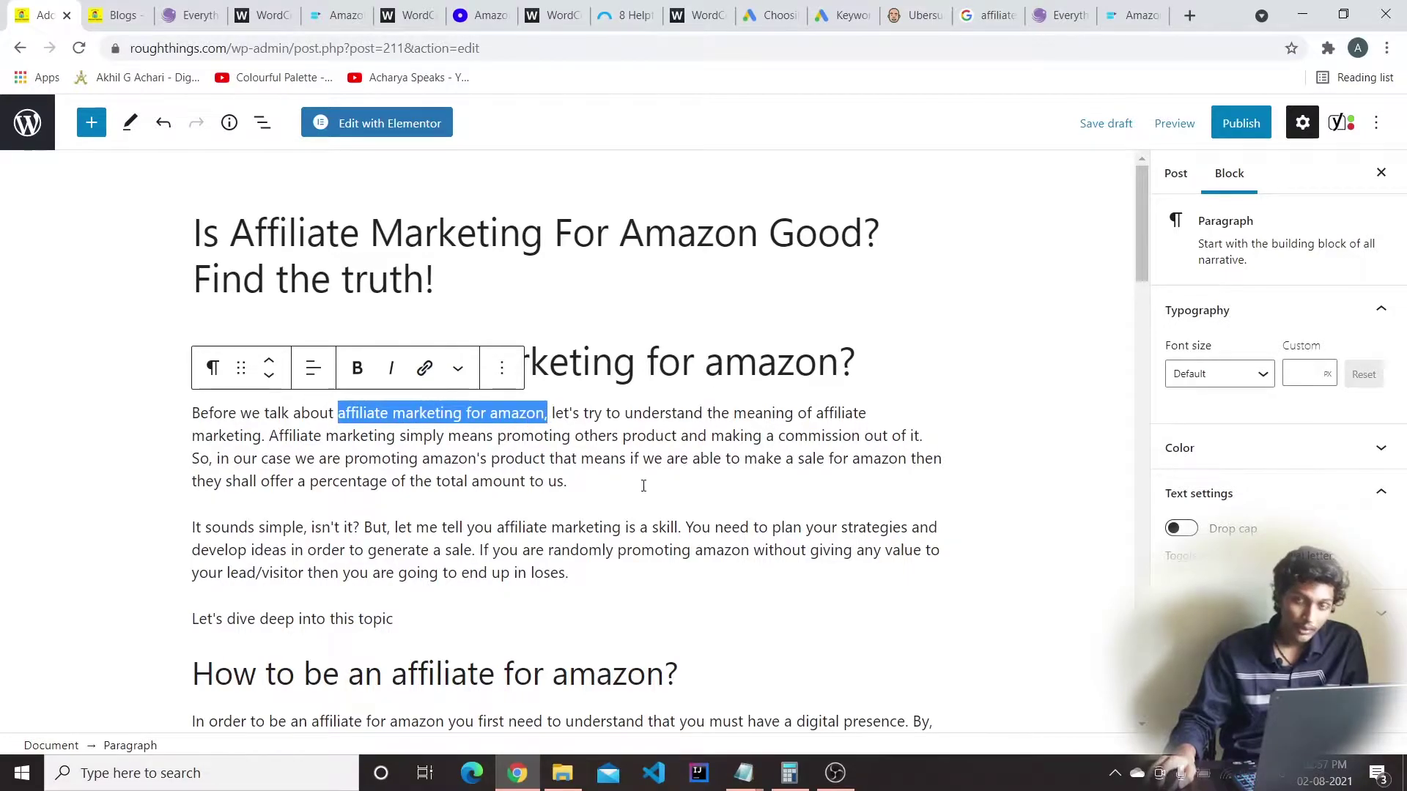
left_click(582, 486)
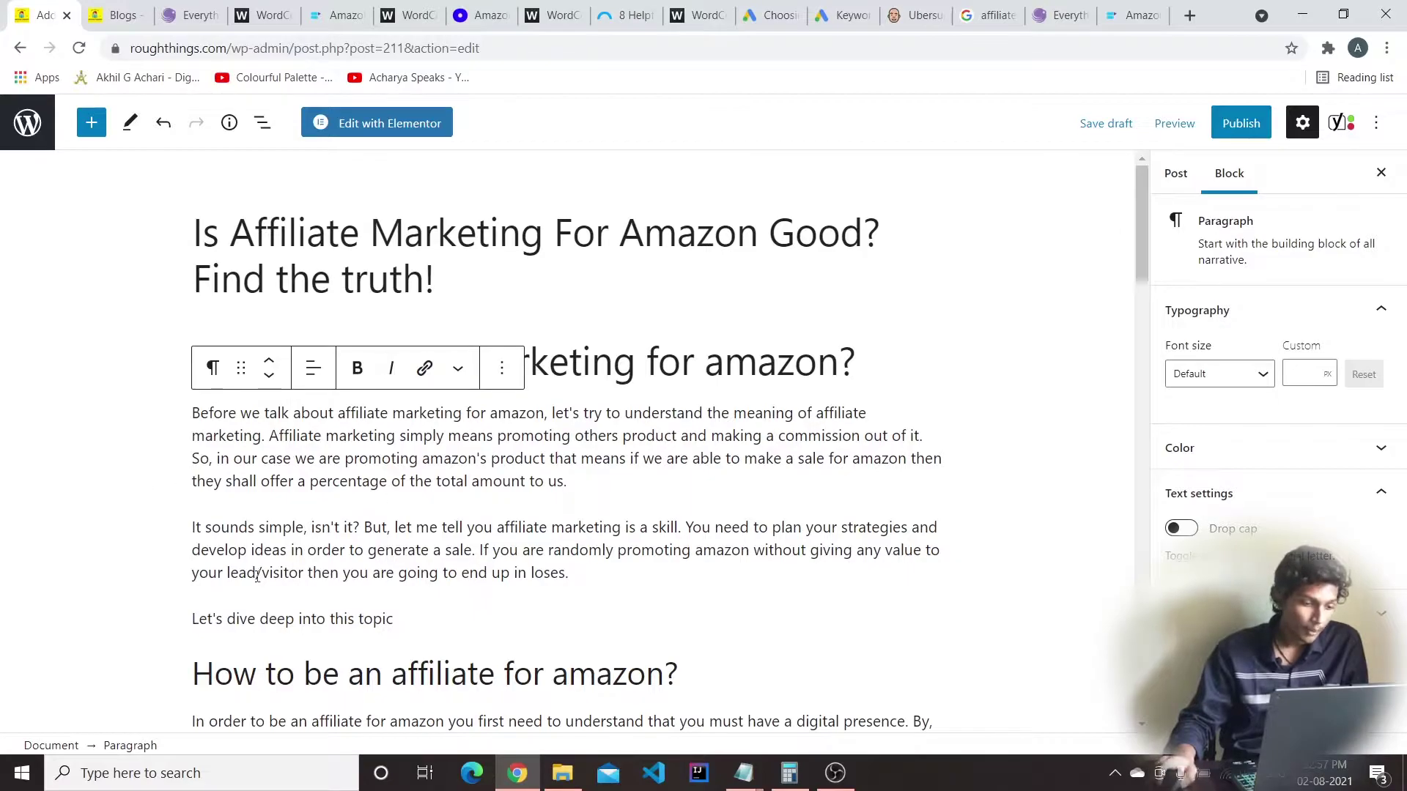
Compare the heading levels of "What is affiliate marketing for amazon?", "How to be an affiliate for amazon?" and "Why a website for Affiliate marketing?"
scroll(401, 637, "down", 3)
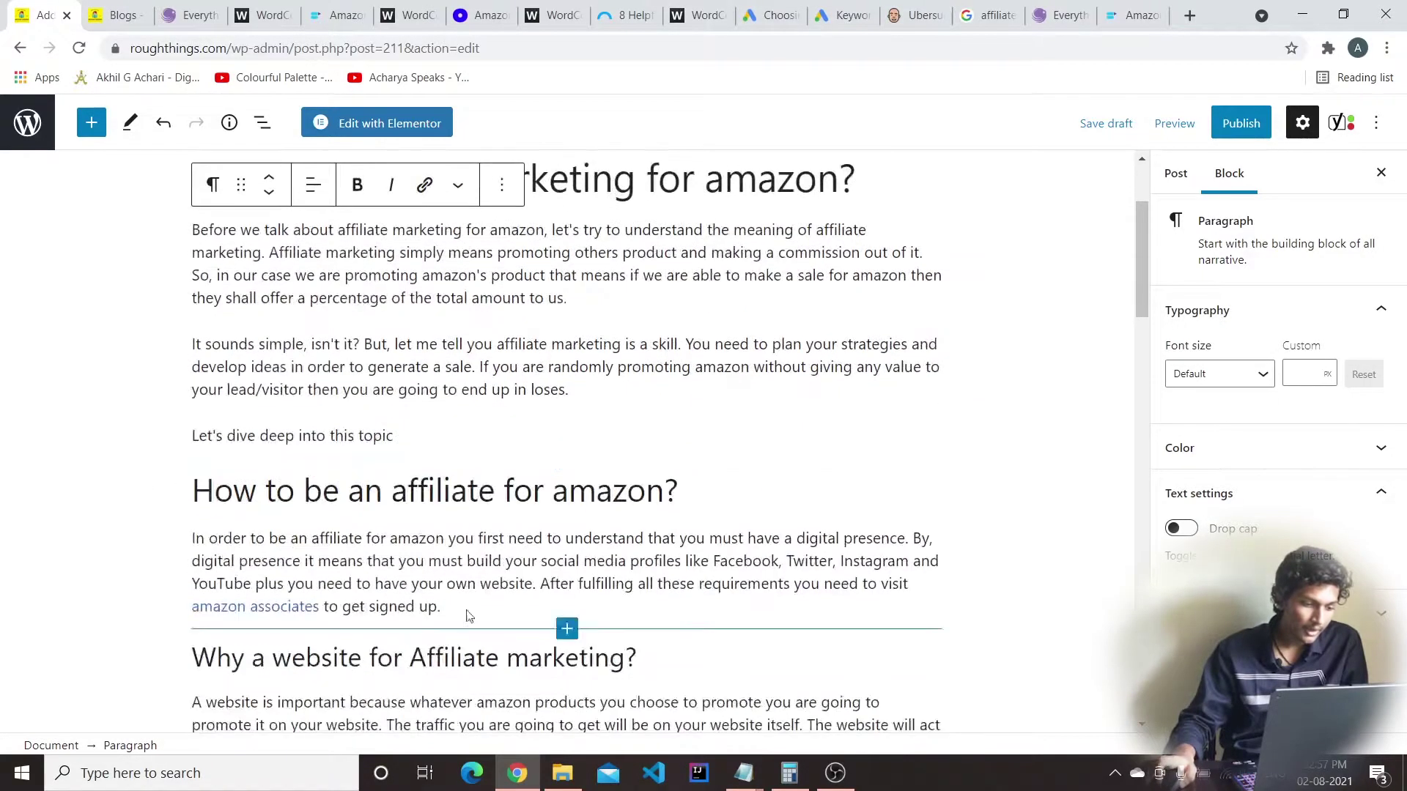
left_click(719, 496)
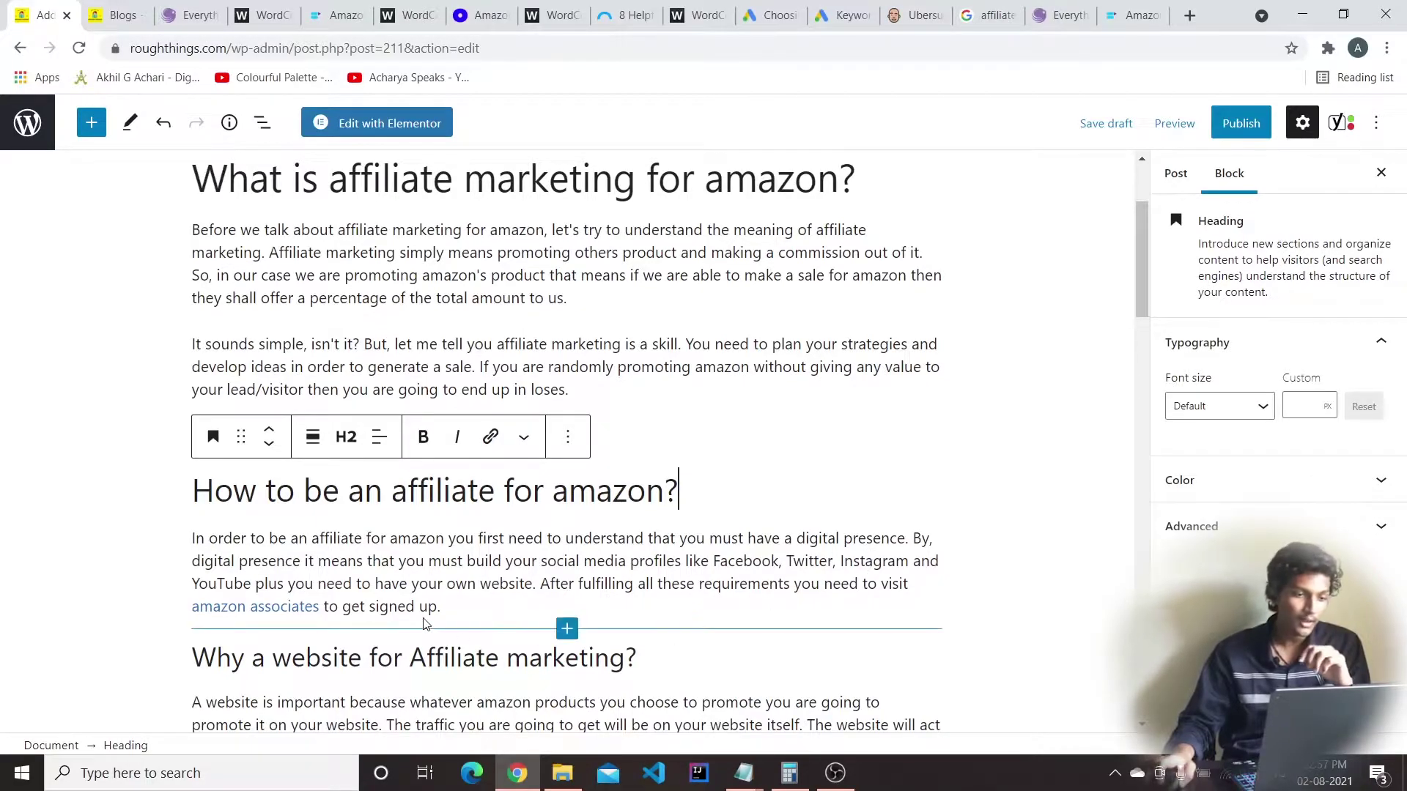
scroll(433, 616, "up", 3)
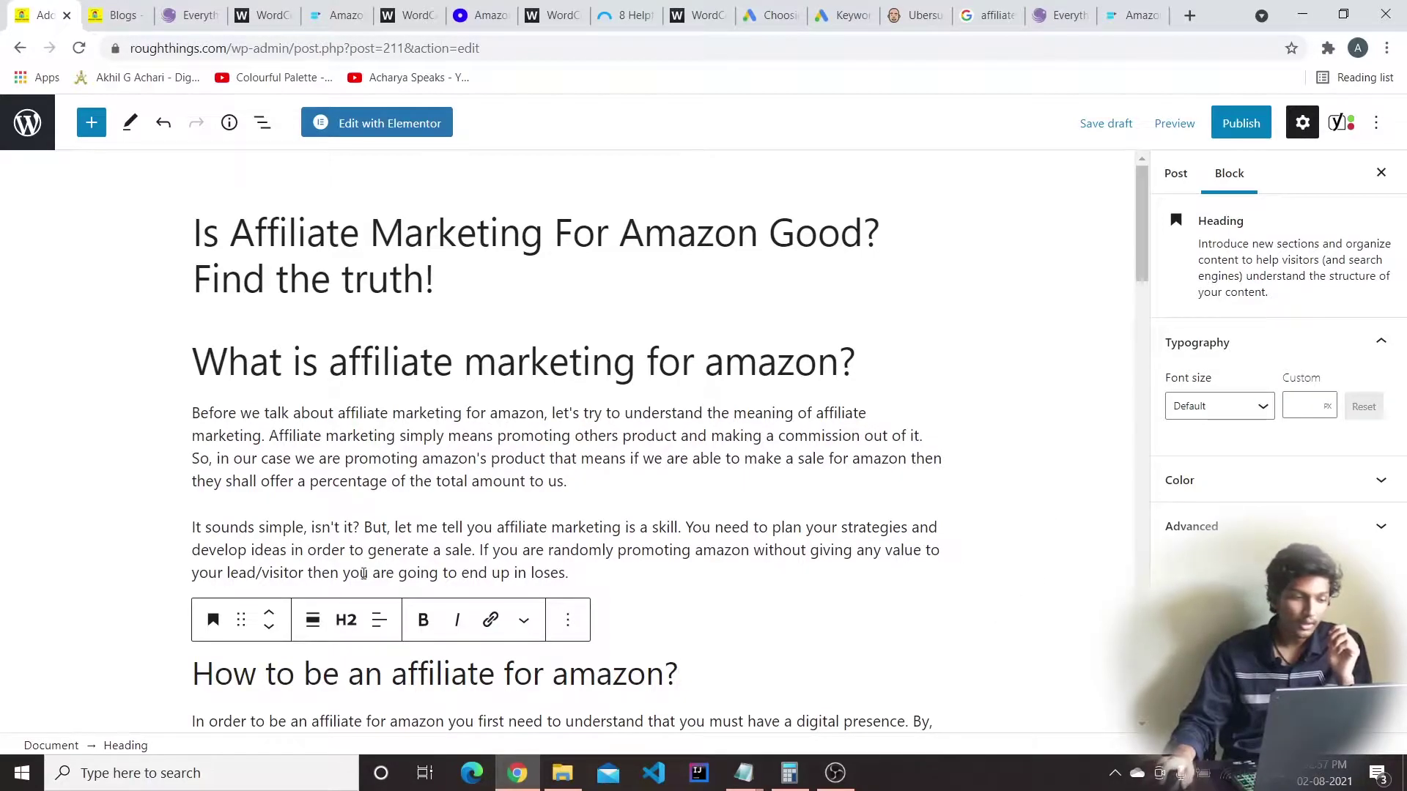
left_click(184, 359)
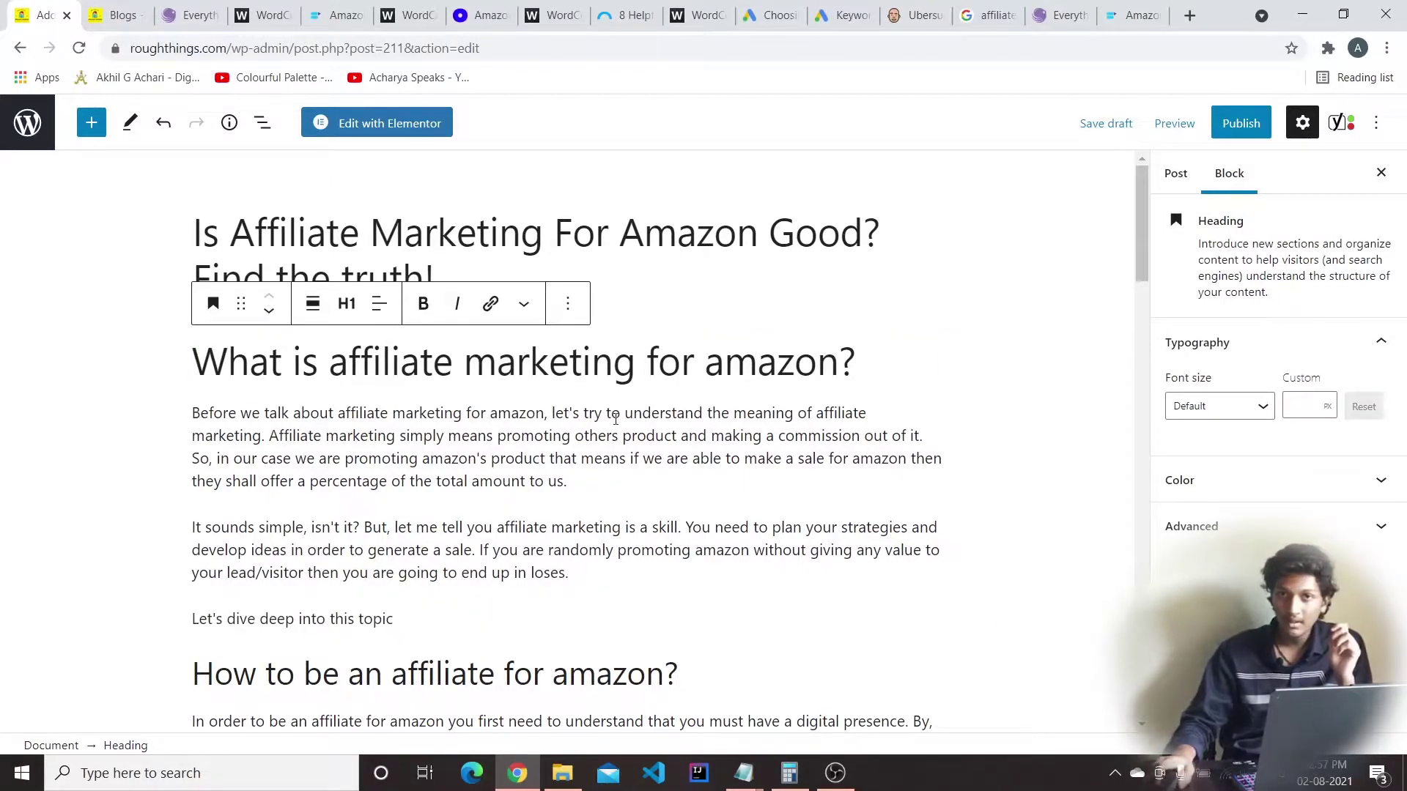
scroll(625, 425, "down", 4)
left_click(555, 396)
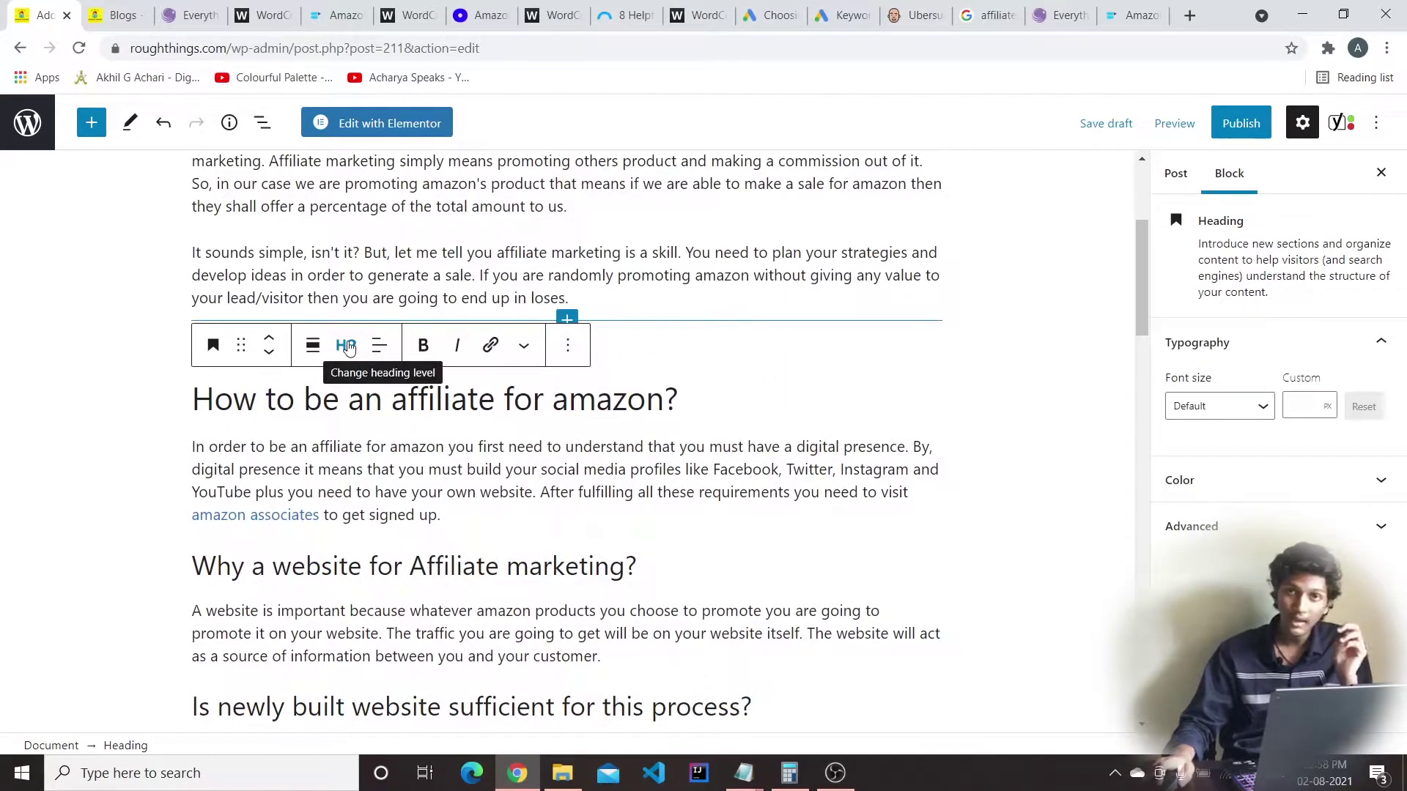
scroll(108, 564, "down", 3)
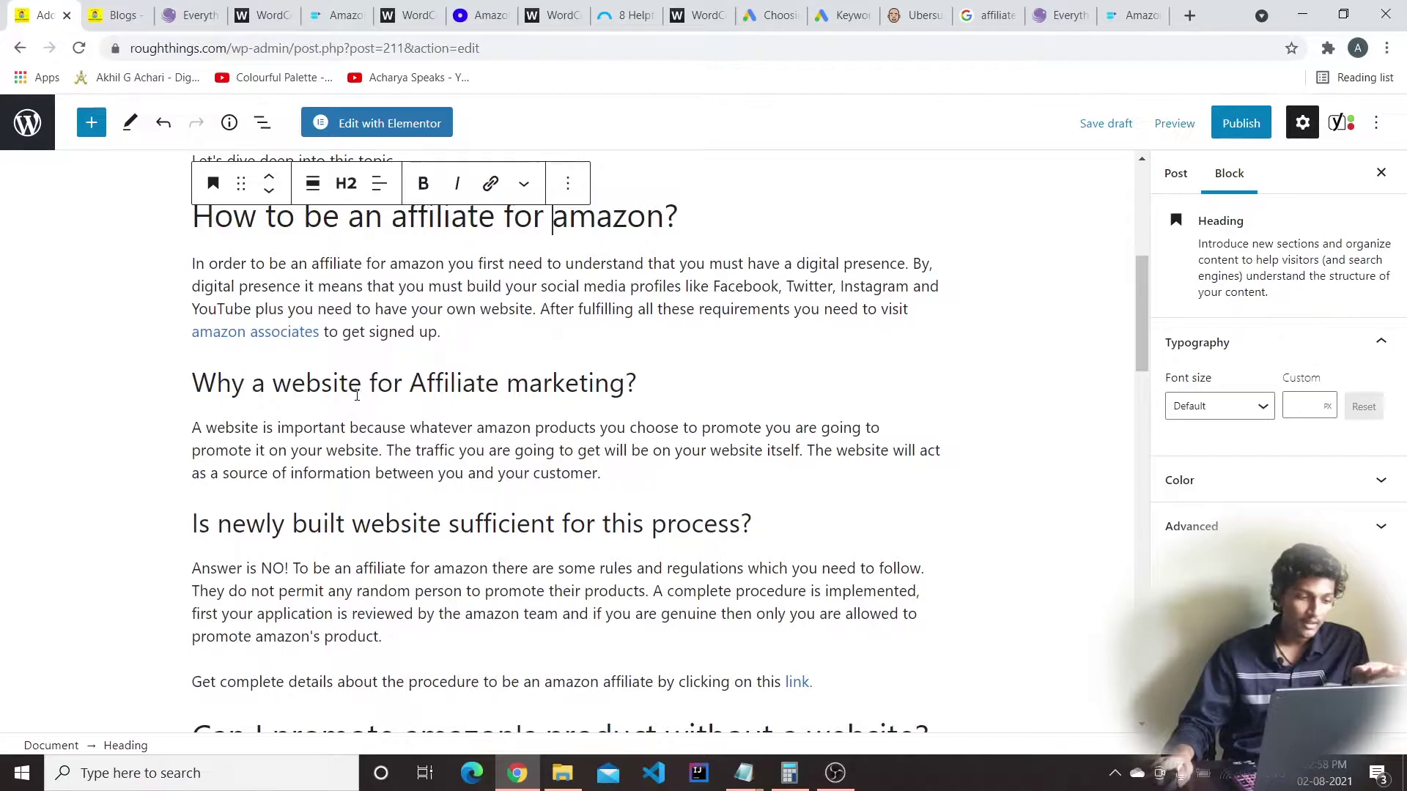
left_click(383, 383)
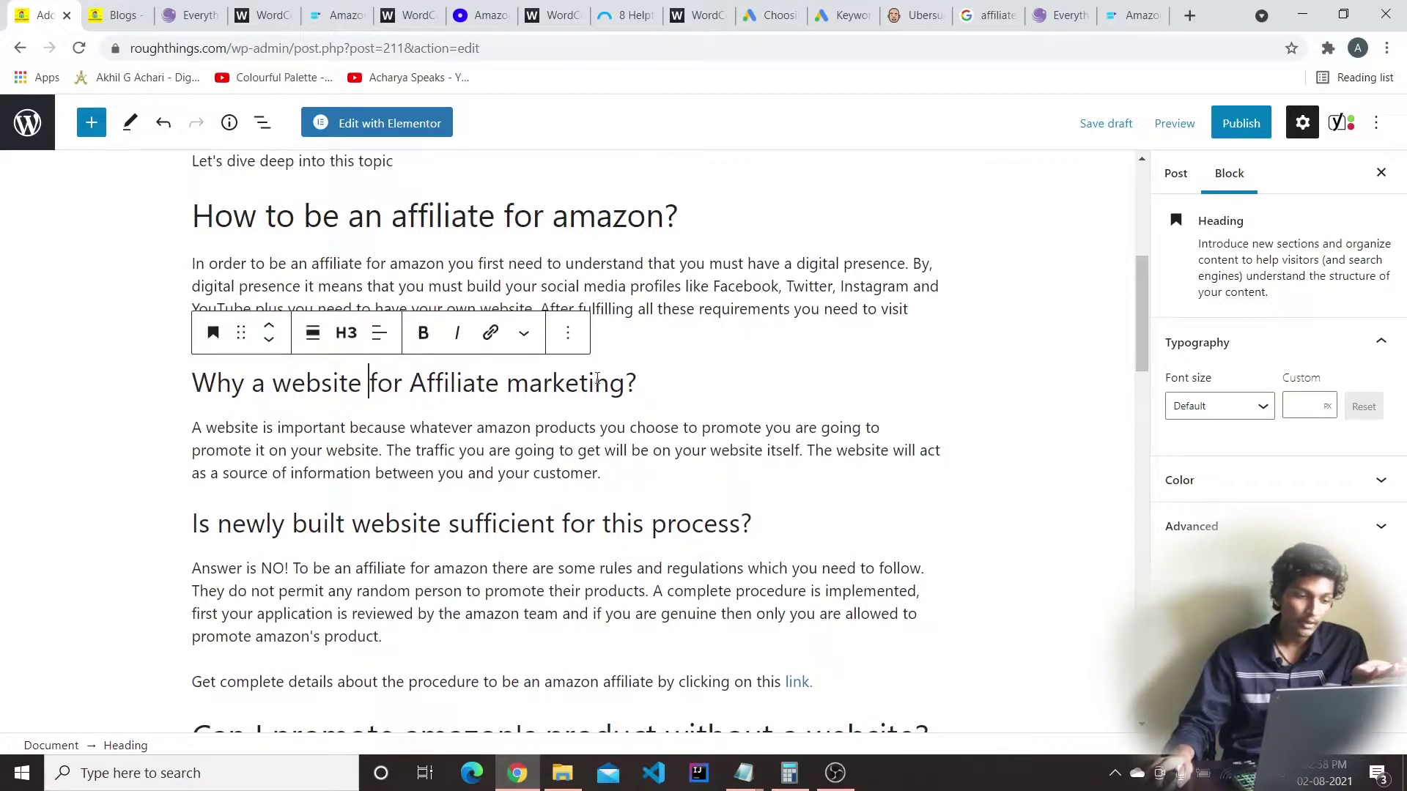
left_click(666, 414)
left_click(651, 379)
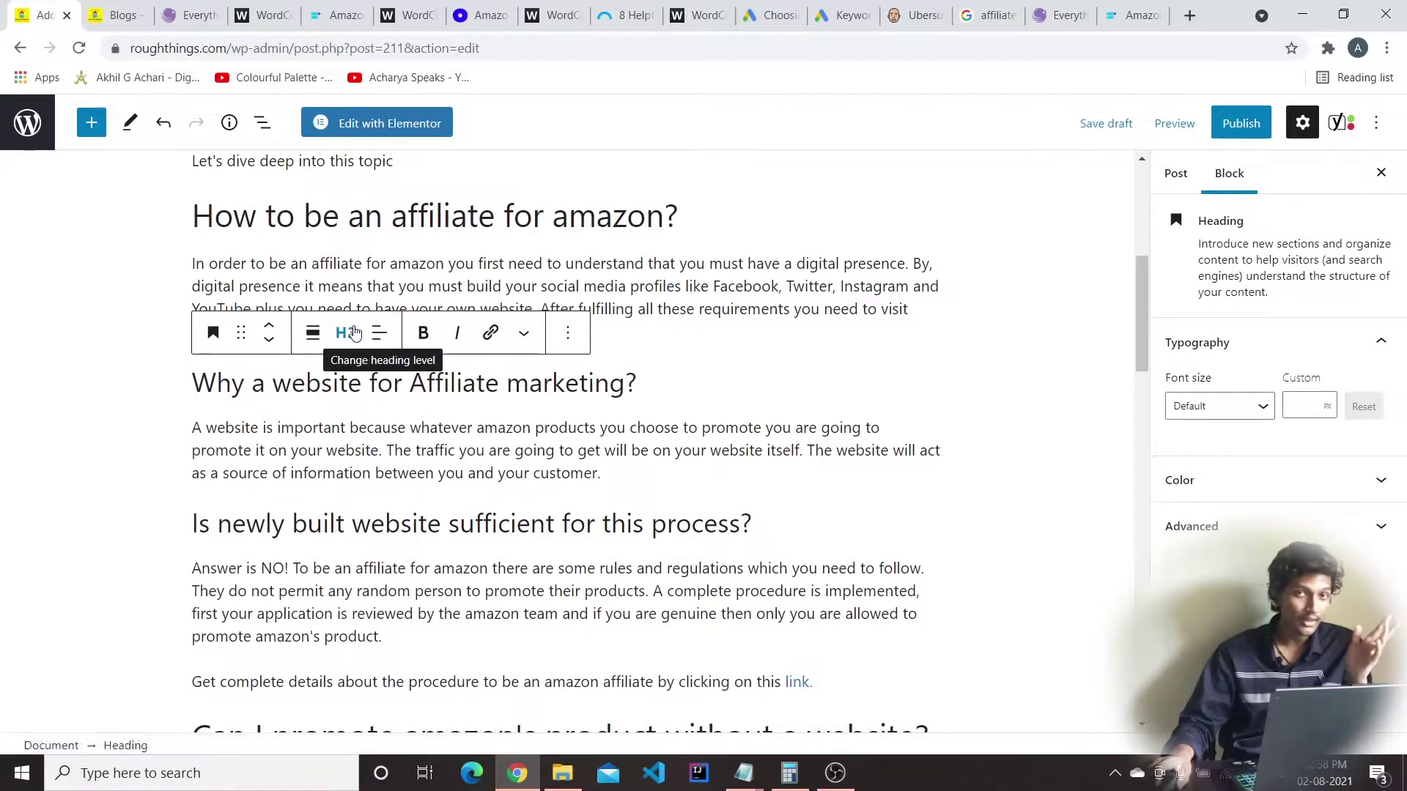
left_click_drag(652, 389, 192, 383)
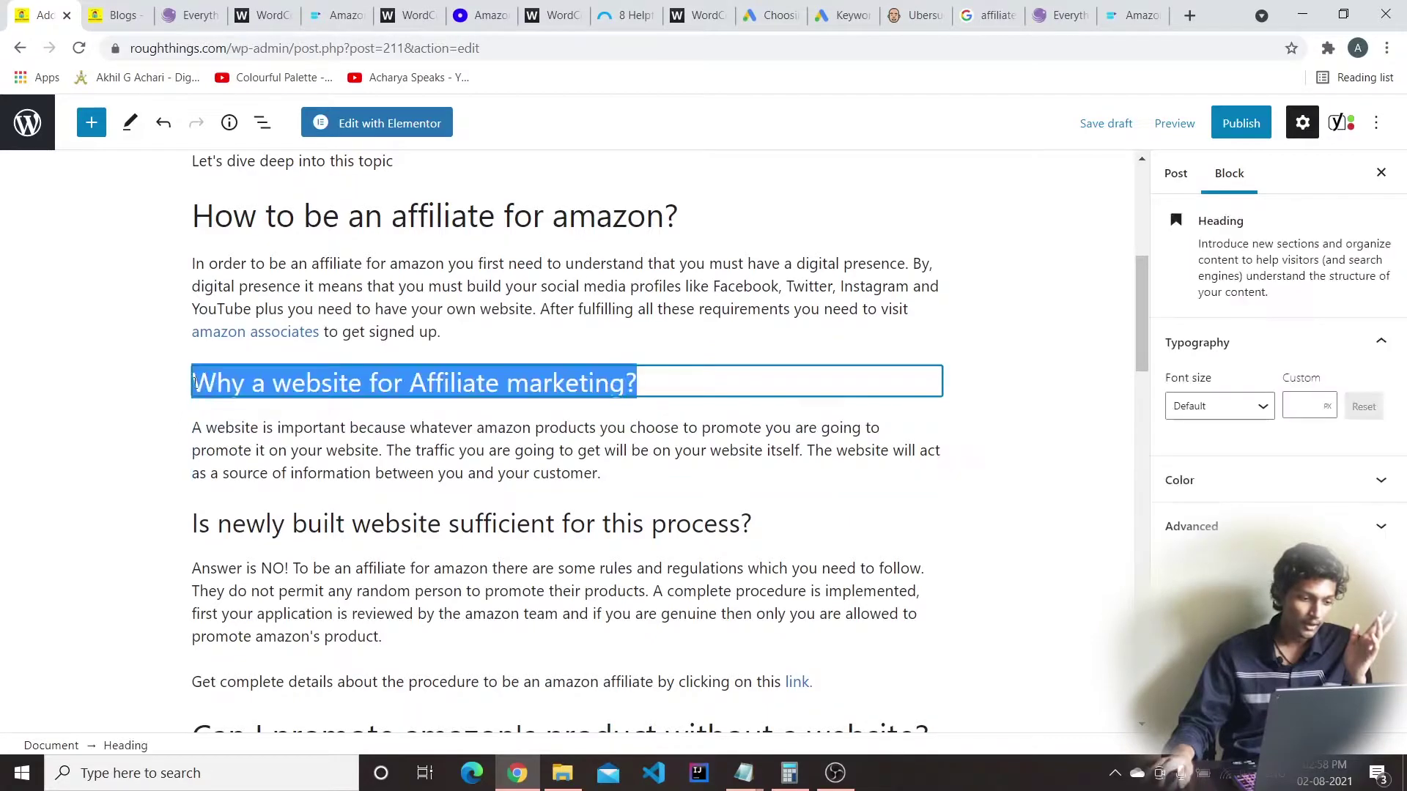
Insert a Heading block below "Why a website for Affiliate marketing?" and set it to level H3
left_click(690, 394)
key("Return")
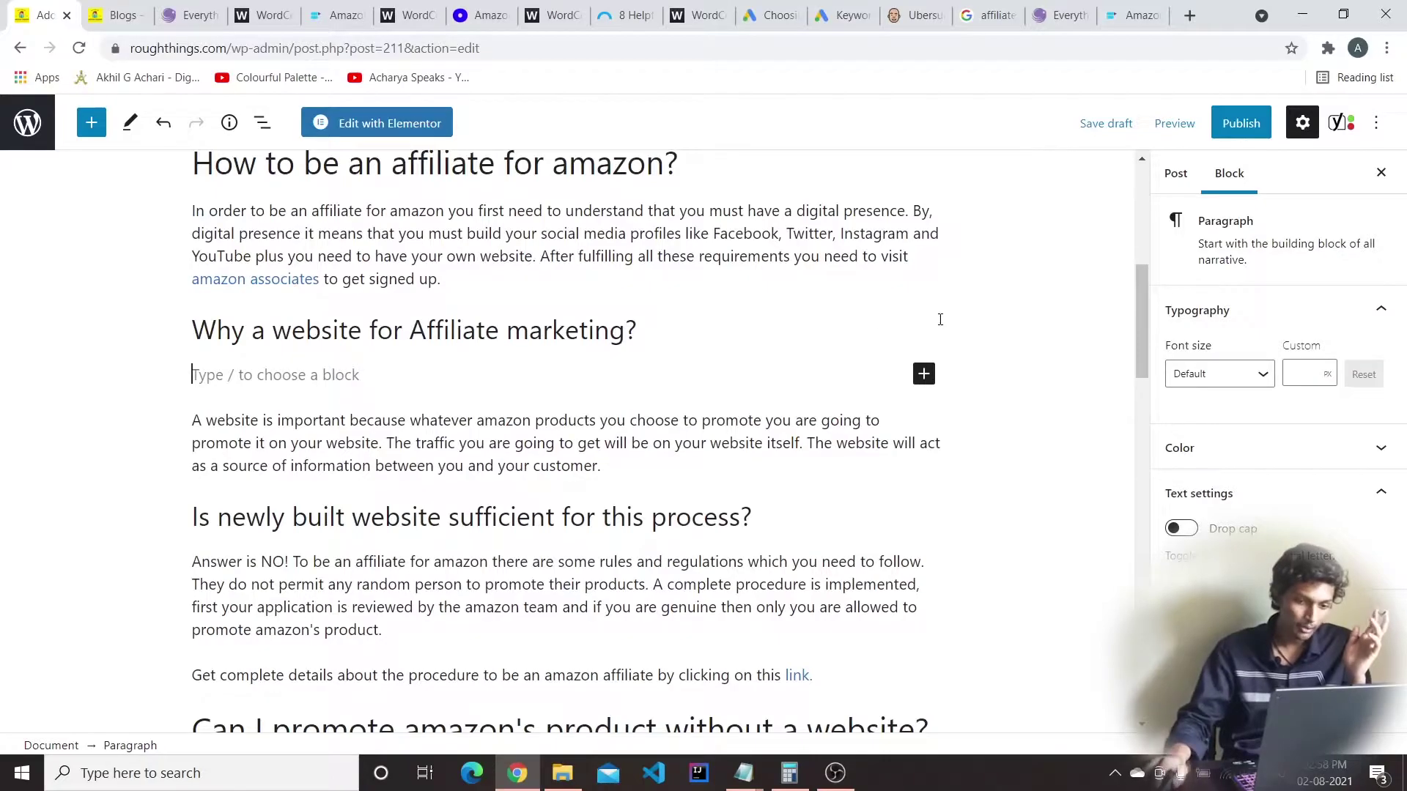
left_click(923, 374)
left_click(1098, 530)
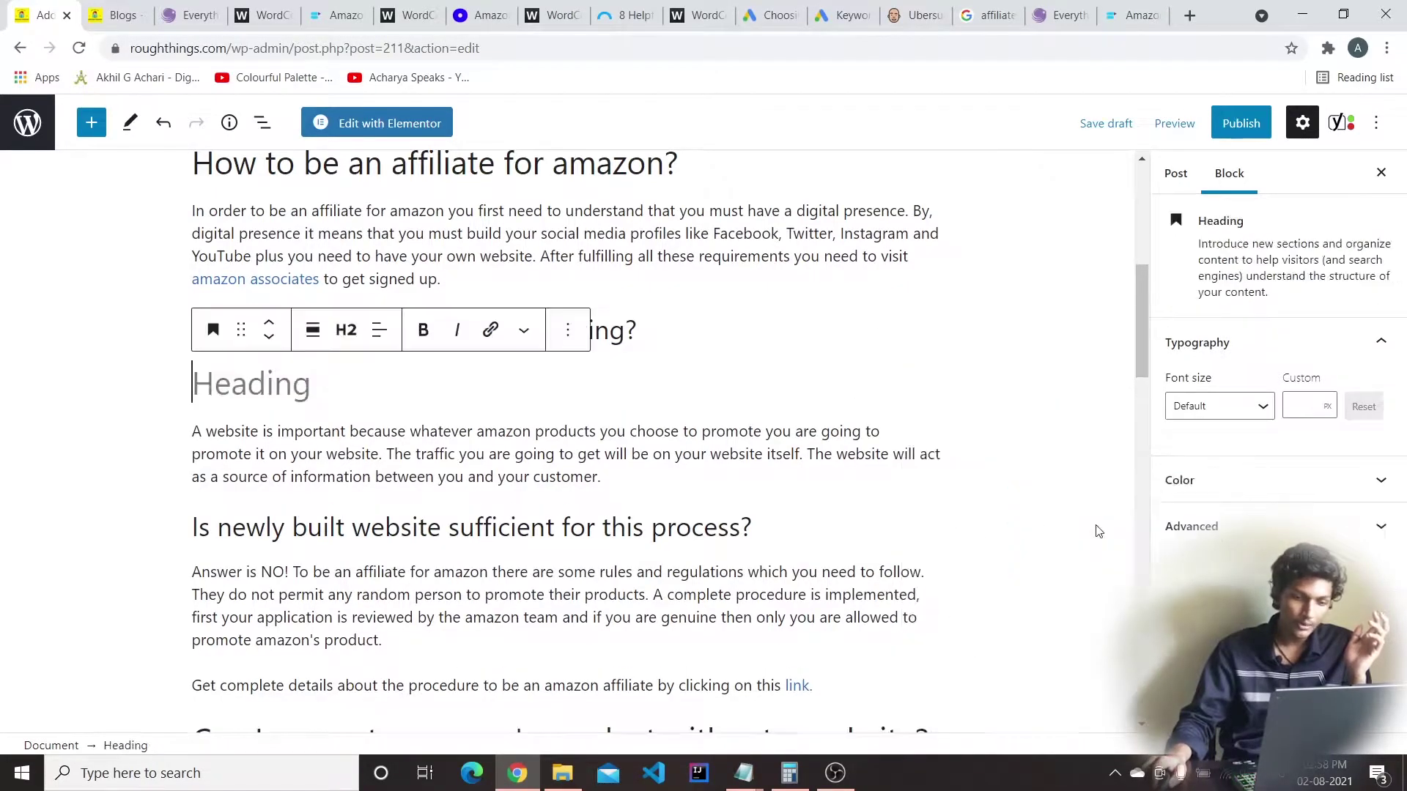
left_click(345, 329)
left_click(433, 385)
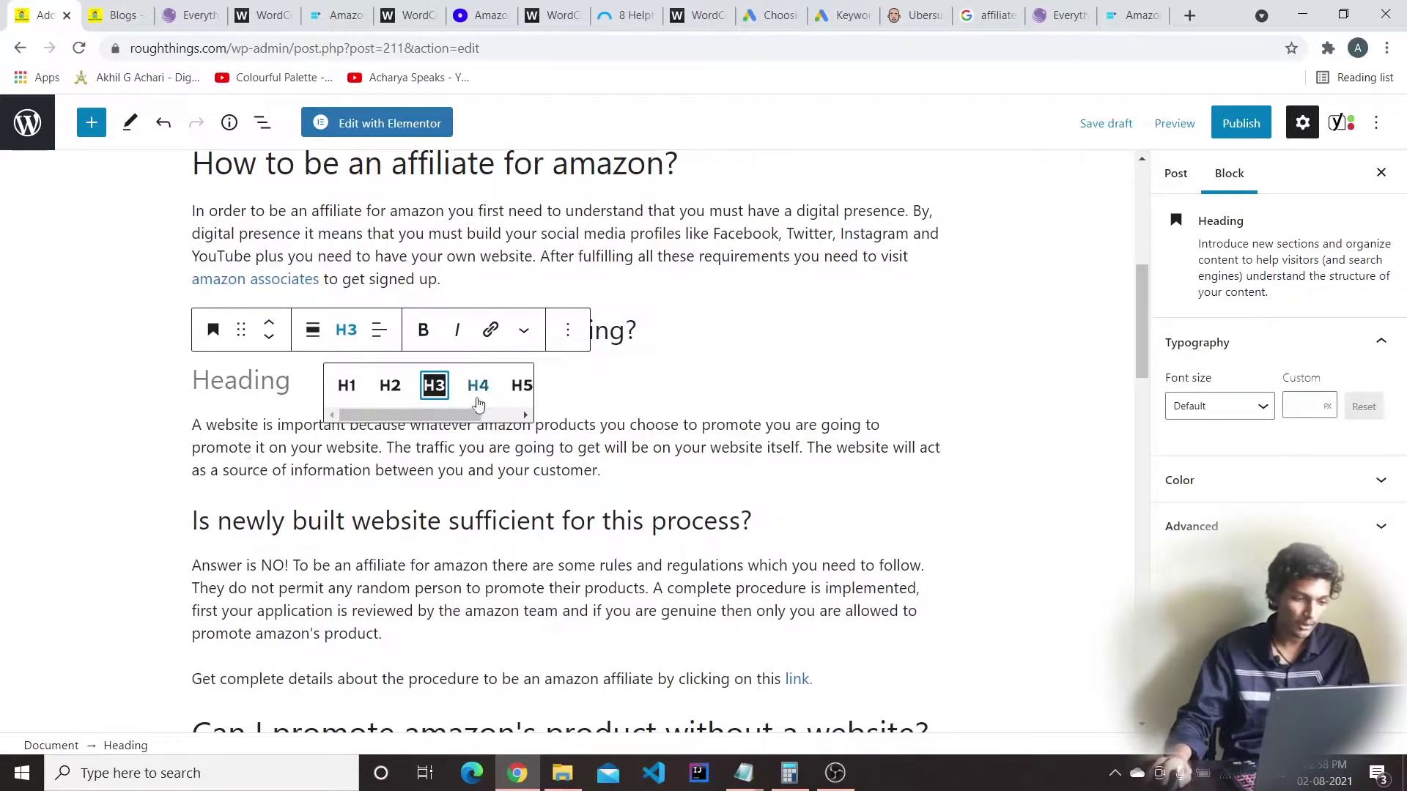
Try sample text in the new H3 heading below "Why a website for Affiliate marketing?" and remove that heading block
left_click(418, 403)
type("sfdasdfsdsafd")
key("BackSpace")
key("BackSpace")
key("BackSpace")
key("BackSpace")
key("BackSpace")
key("BackSpace")
key("BackSpace")
key("BackSpace")
key("BackSpace")
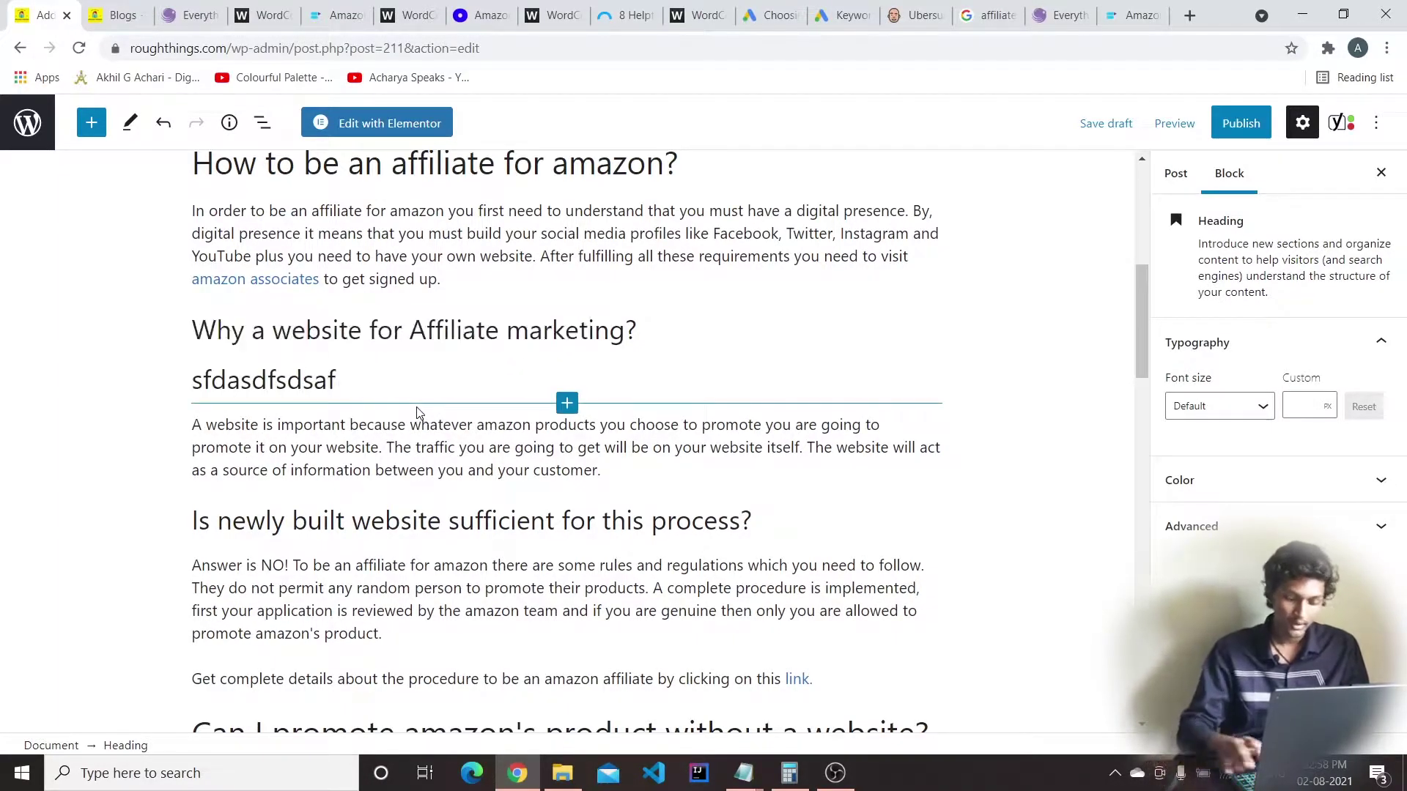
key("BackSpace")
key("BackSpace")
key("BackSpace")
key("BackSpace")
key("BackSpace")
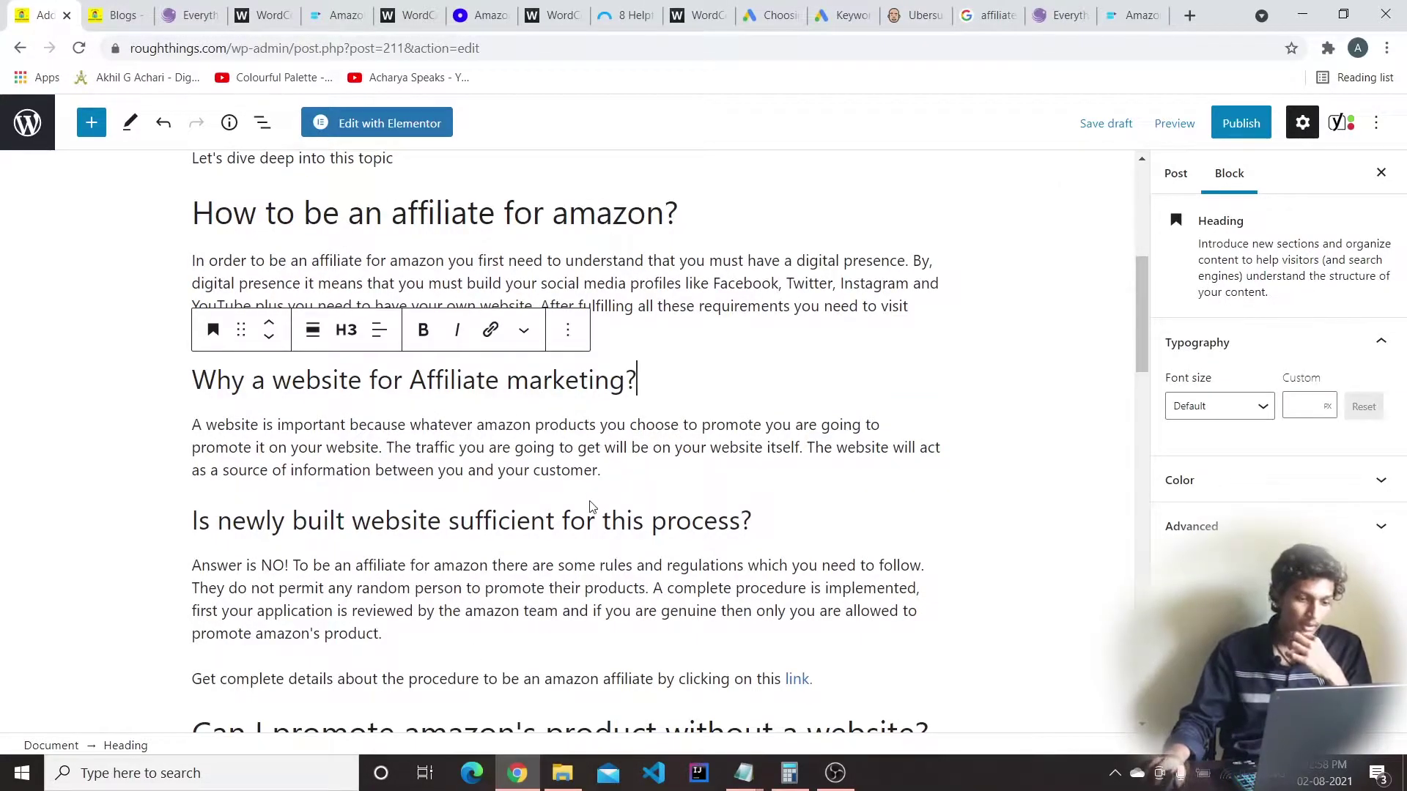
Set the Yoast SEO focus keyphrase of the post to "affiliate marketing for amazon"
scroll(487, 632, "down", 3)
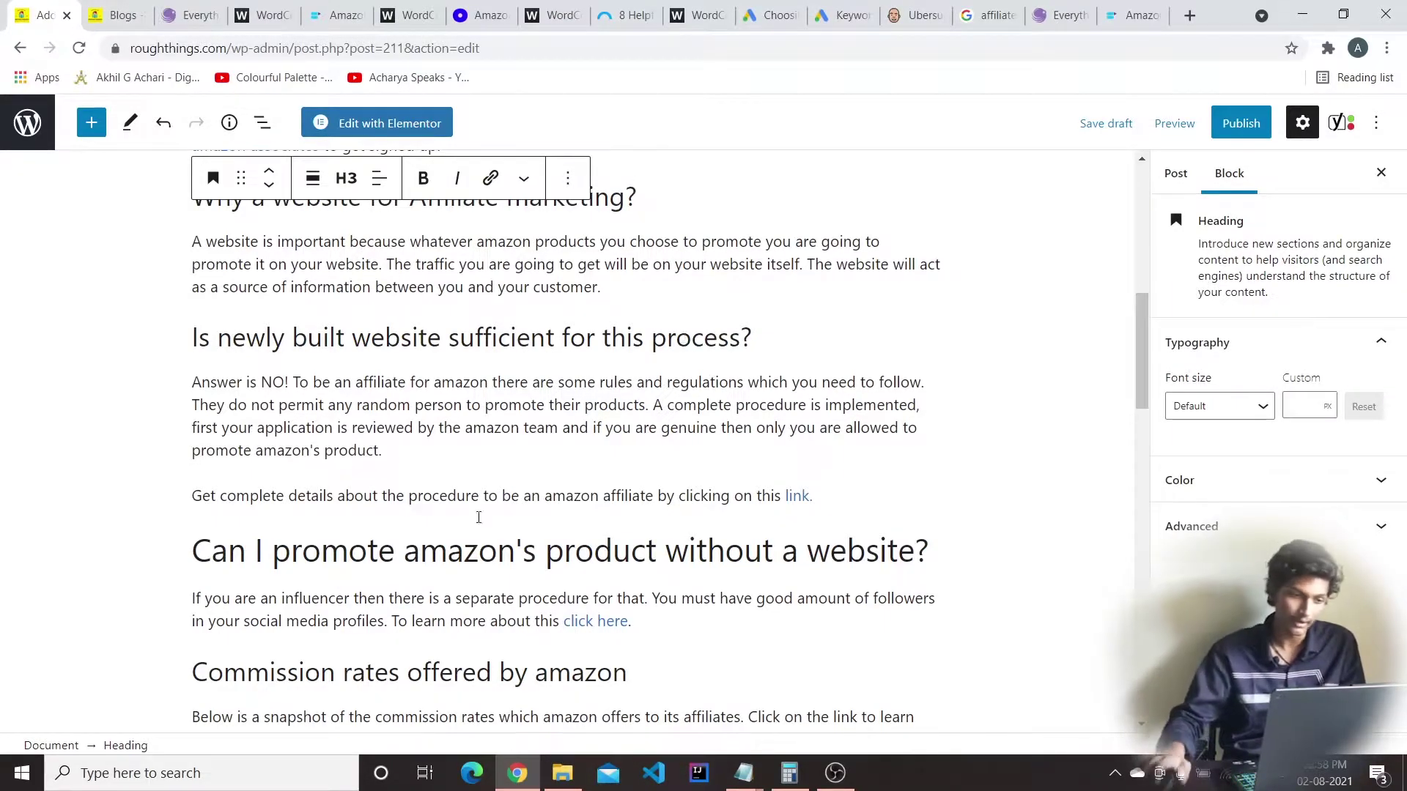
scroll(770, 302, "down", 5)
scroll(771, 302, "down", 12)
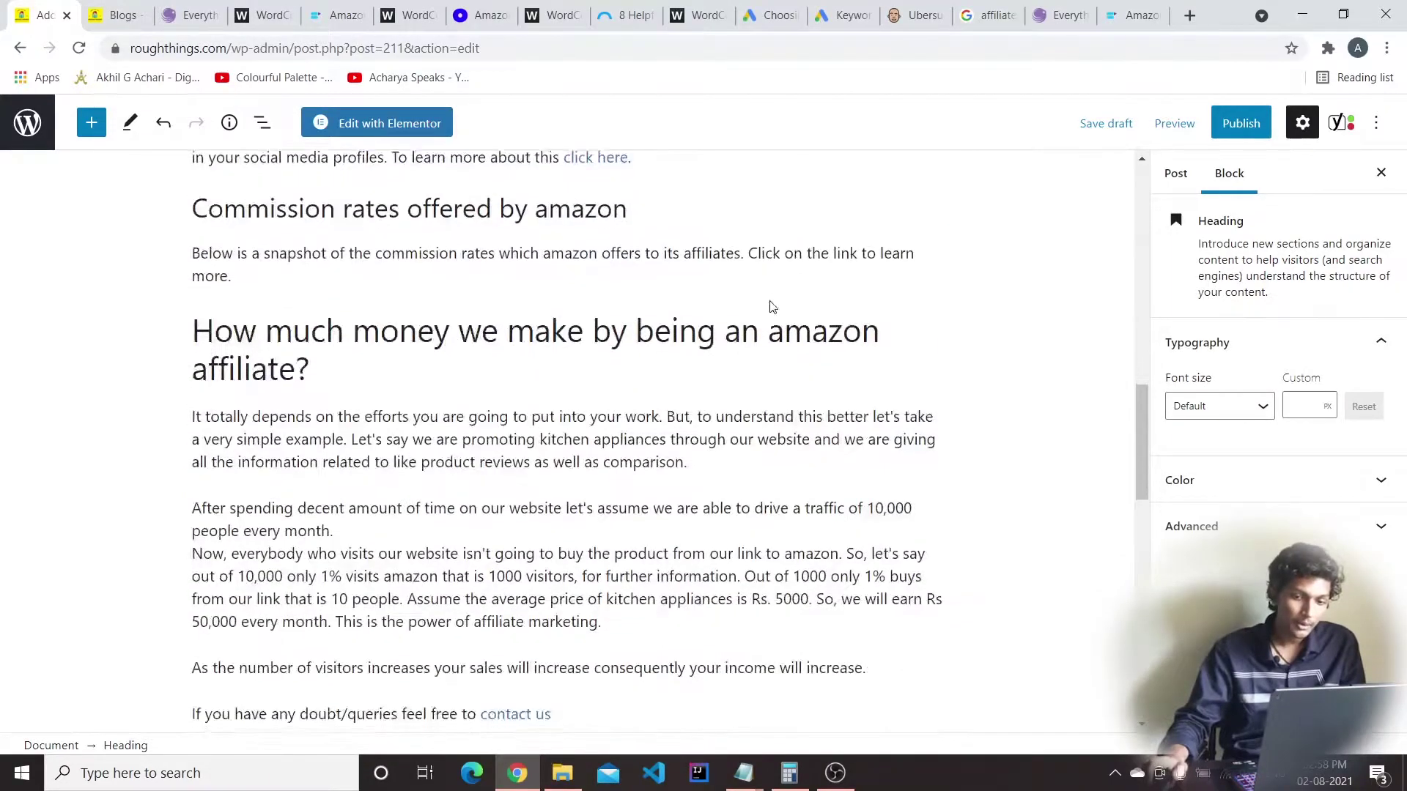
scroll(770, 308, "up", 3)
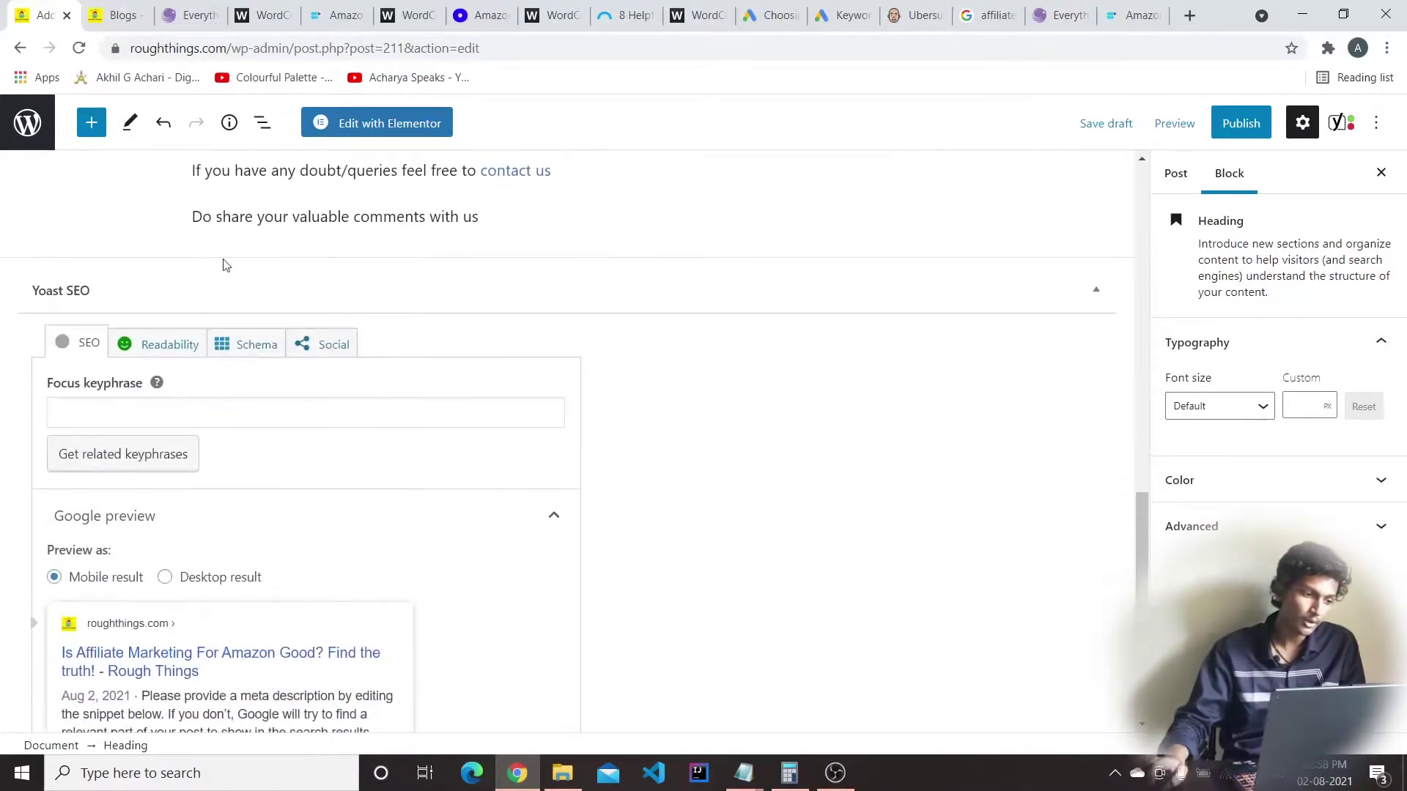
left_click(154, 344)
left_click(76, 396)
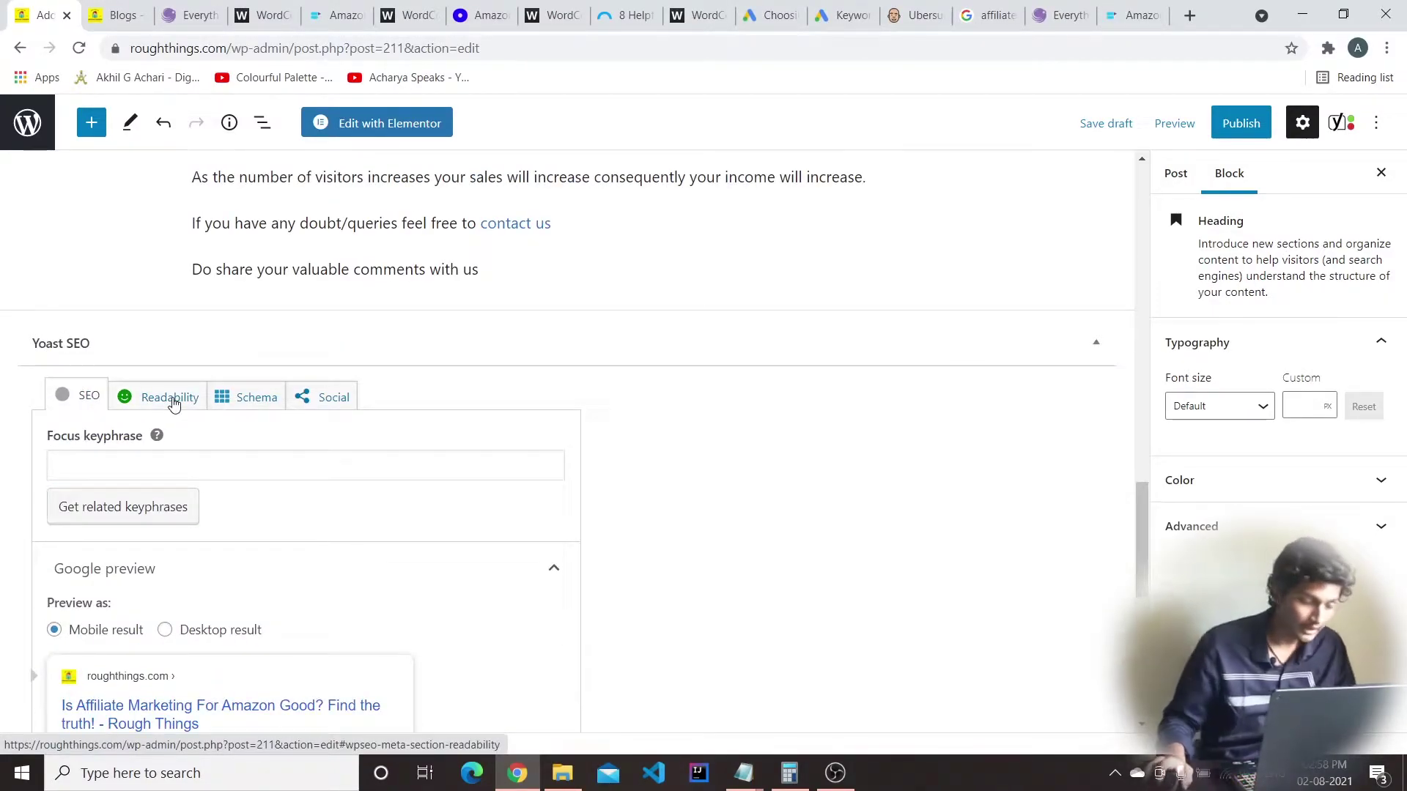
scroll(231, 443, "down", 2)
left_click(80, 283)
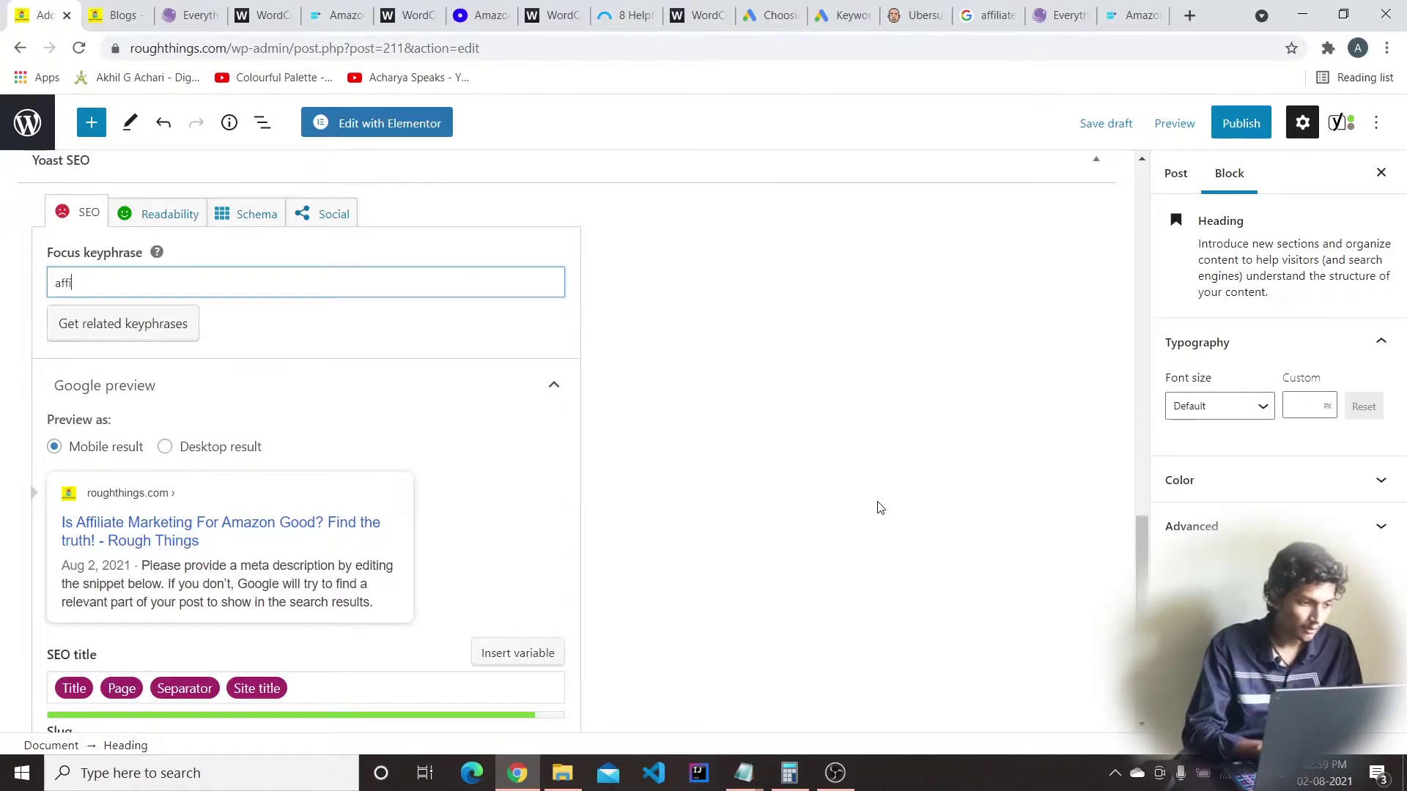
type("ing for amazon")
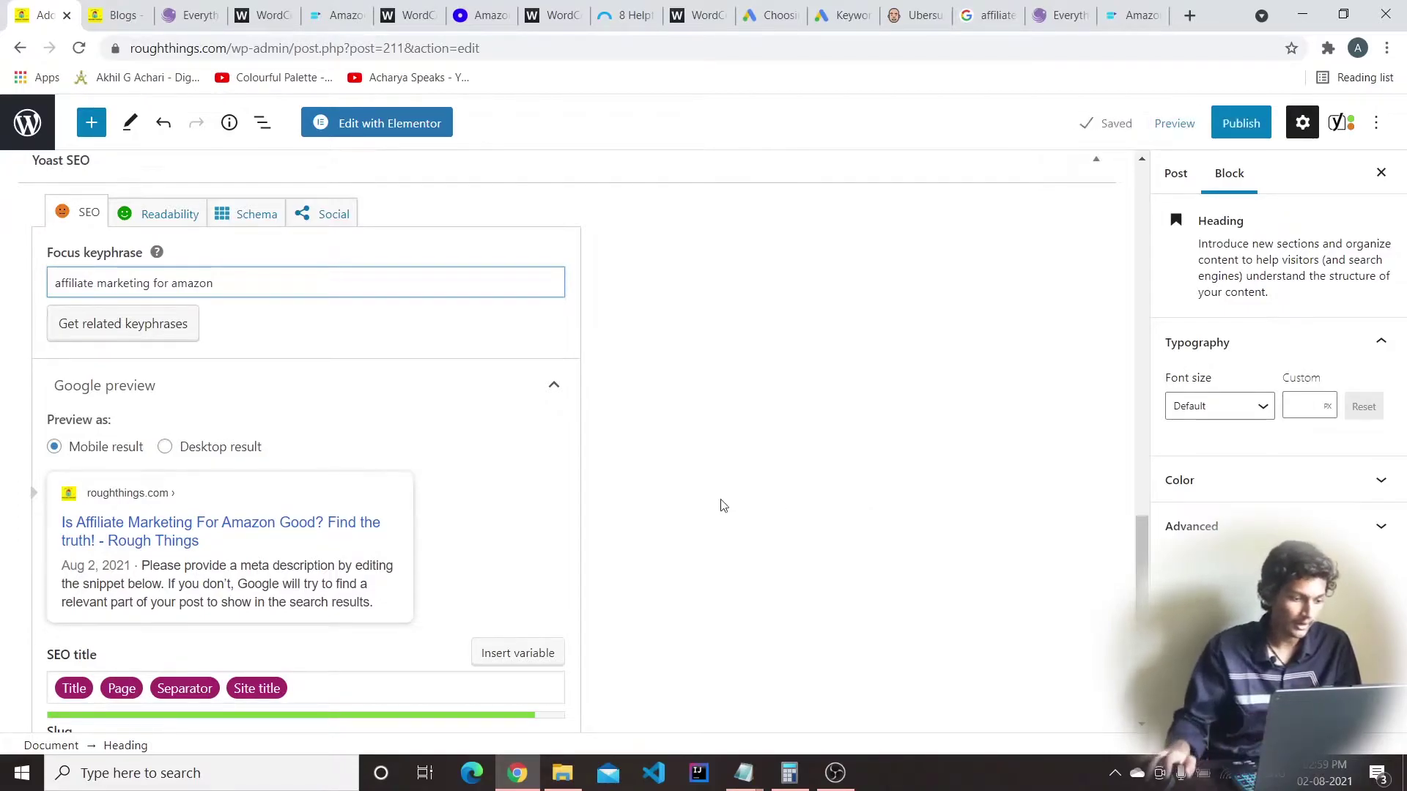
Expand the Yoast SEO analysis for the focus keyphrase and review its problems and good results
scroll(511, 431, "down", 6)
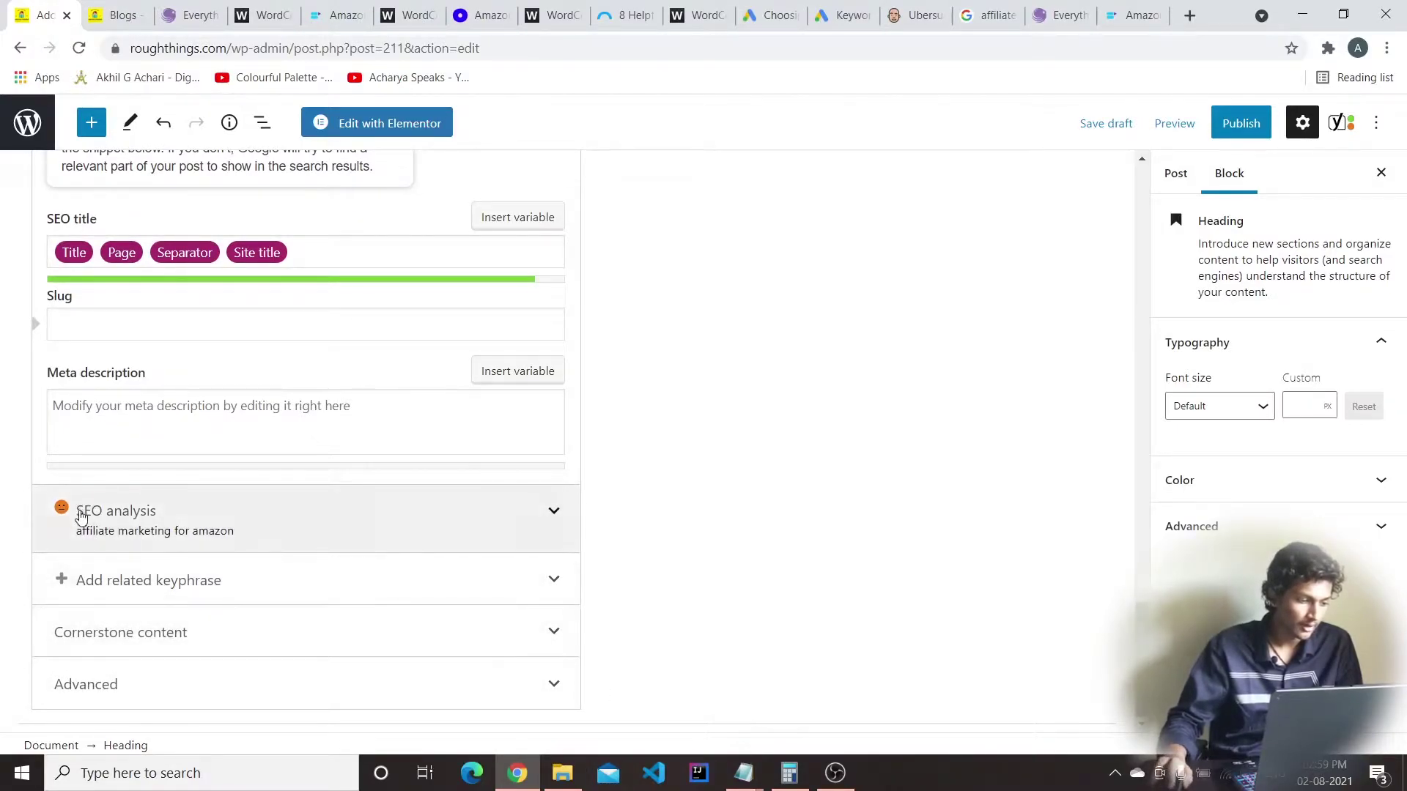
left_click(556, 517)
scroll(559, 518, "down", 3)
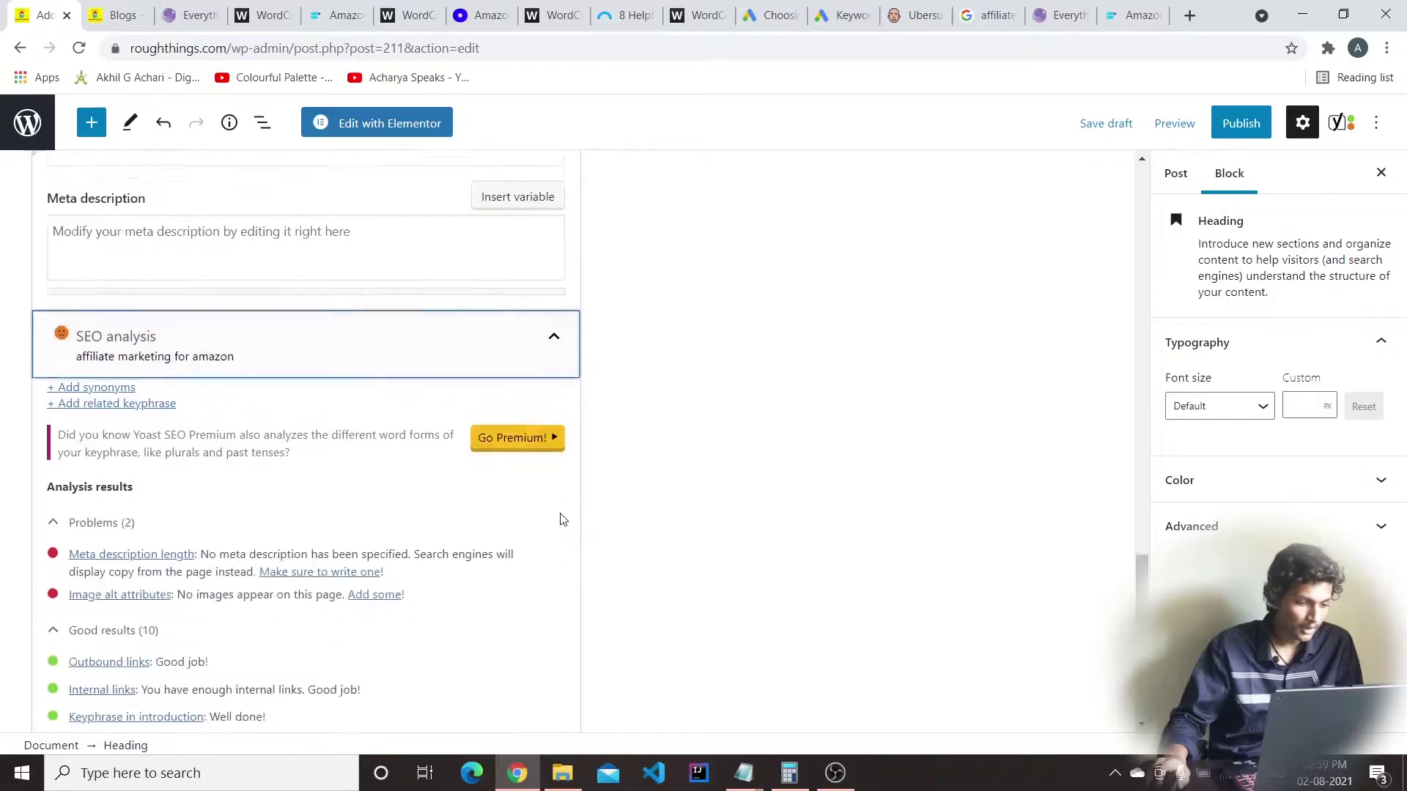
scroll(302, 445, "down", 3)
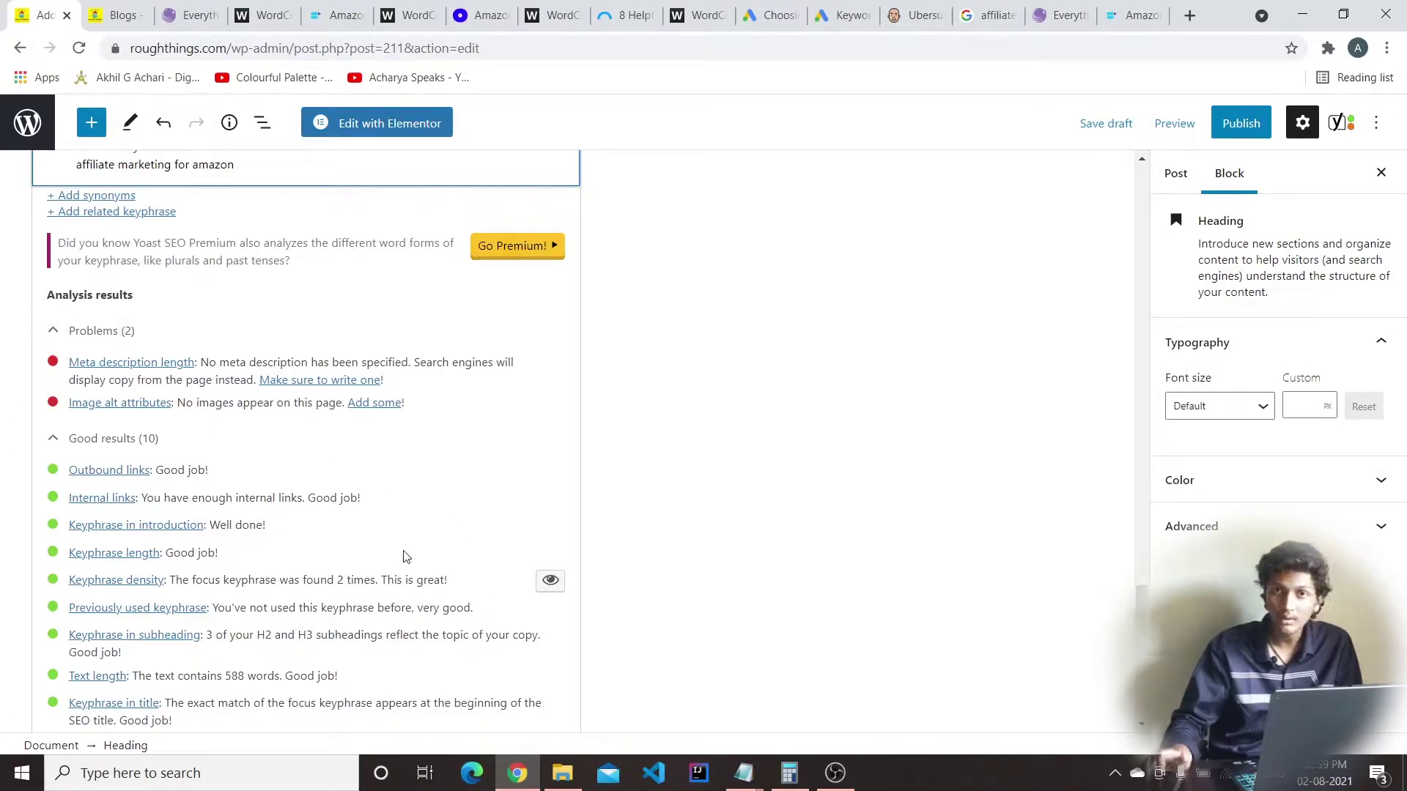
scroll(403, 557, "down", 3)
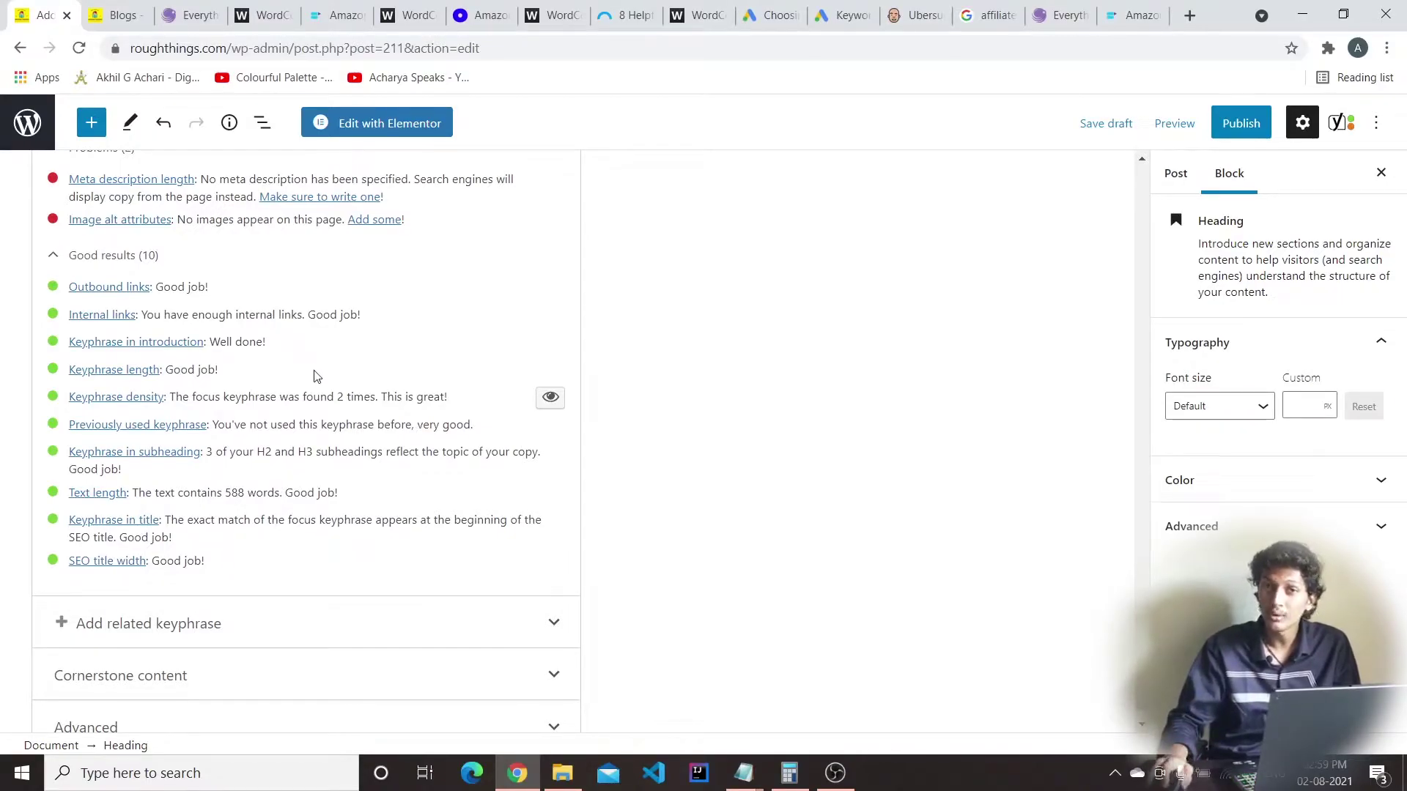
scroll(409, 362, "up", 6)
scroll(409, 362, "up", 8)
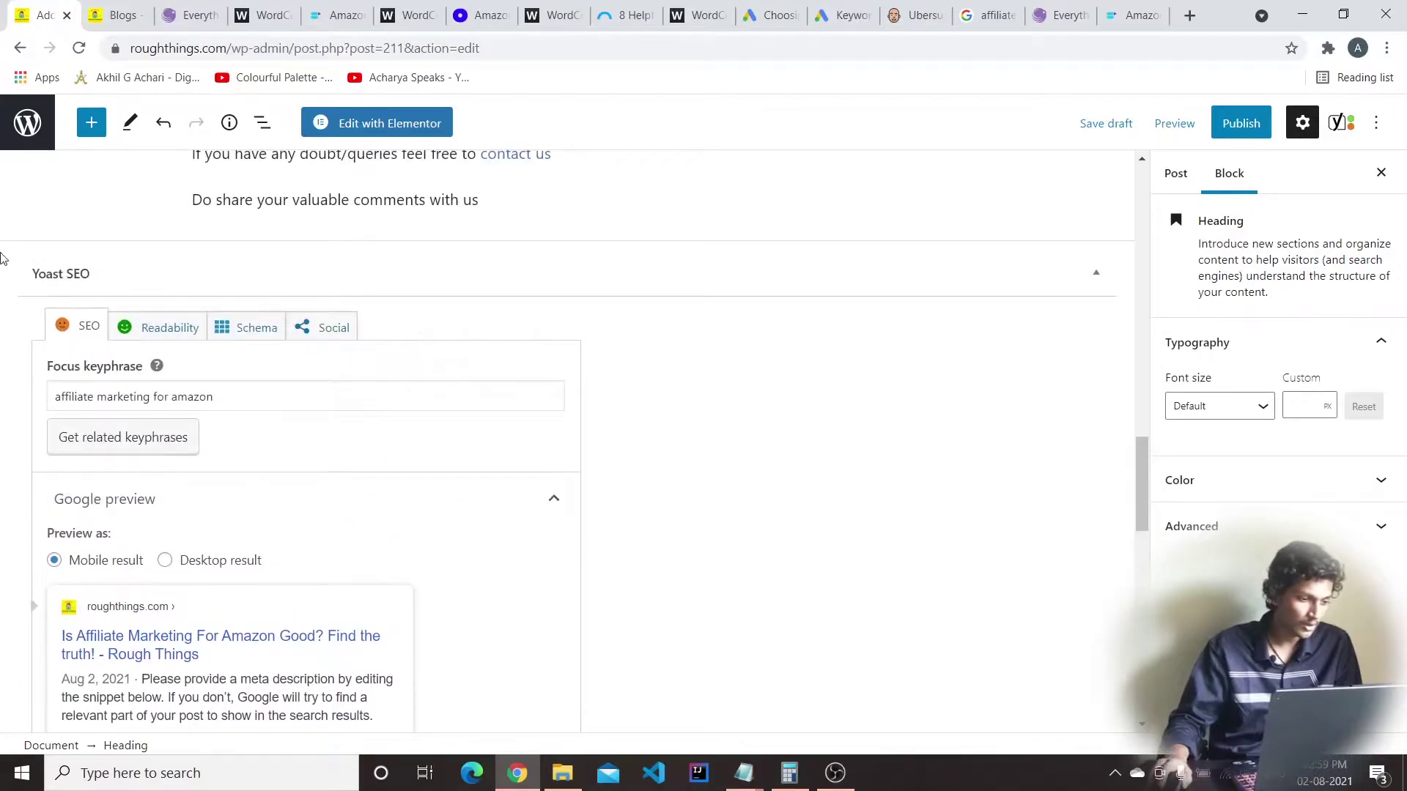
scroll(727, 536, "down", 12)
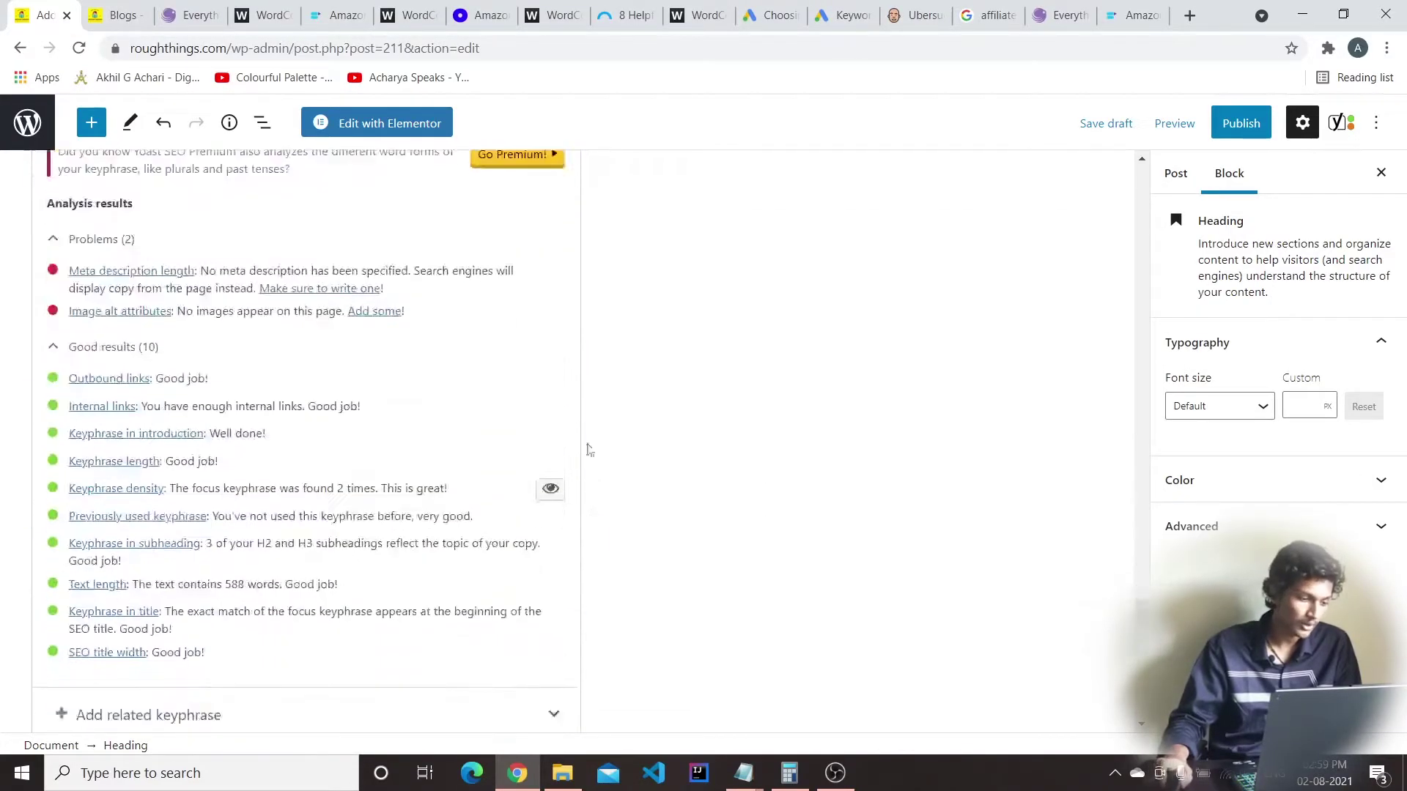
scroll(183, 505, "down", 1)
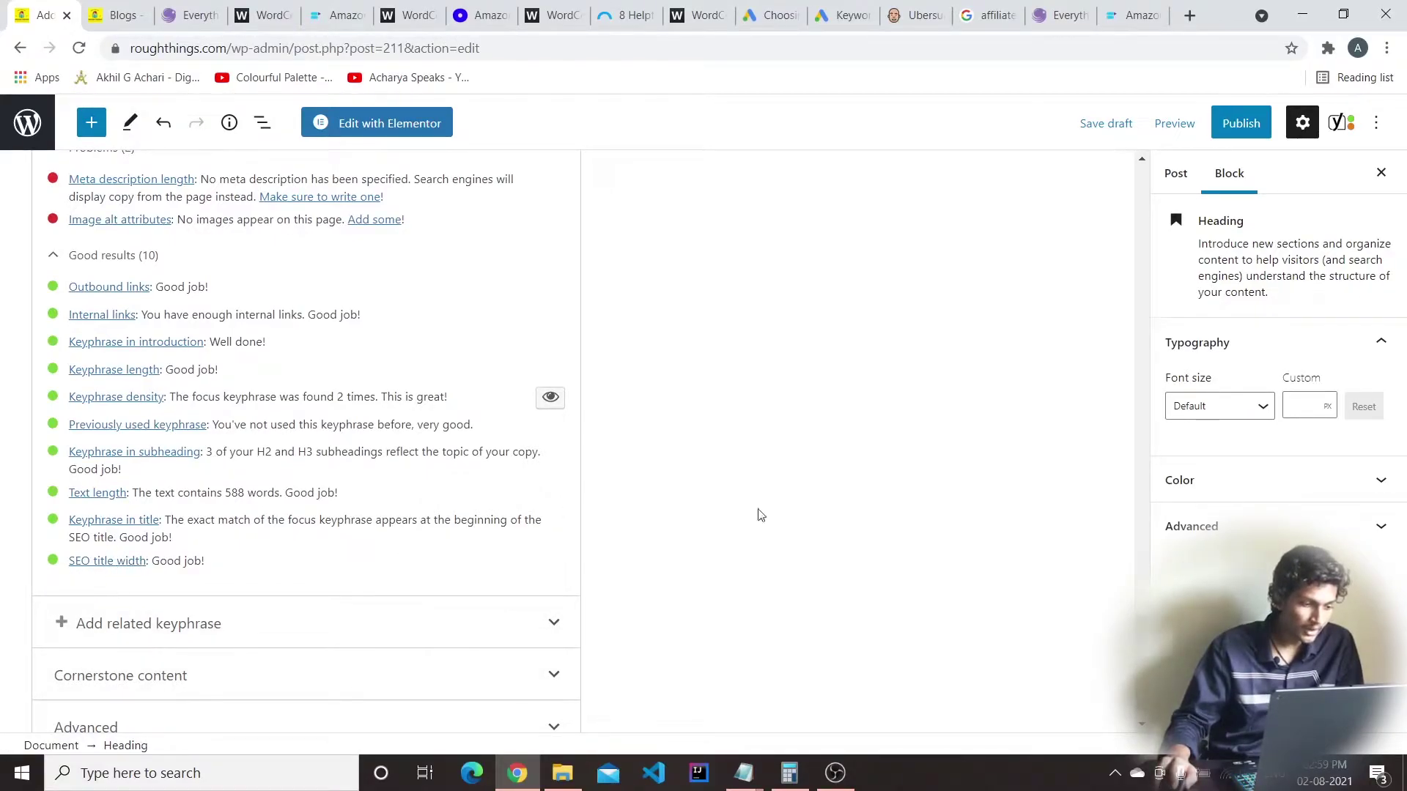
Change the post title's ending after "Good?" to "7 Reason To start affiliate marketing right now!" and check the SEO title width assessment
scroll(364, 418, "up", 20)
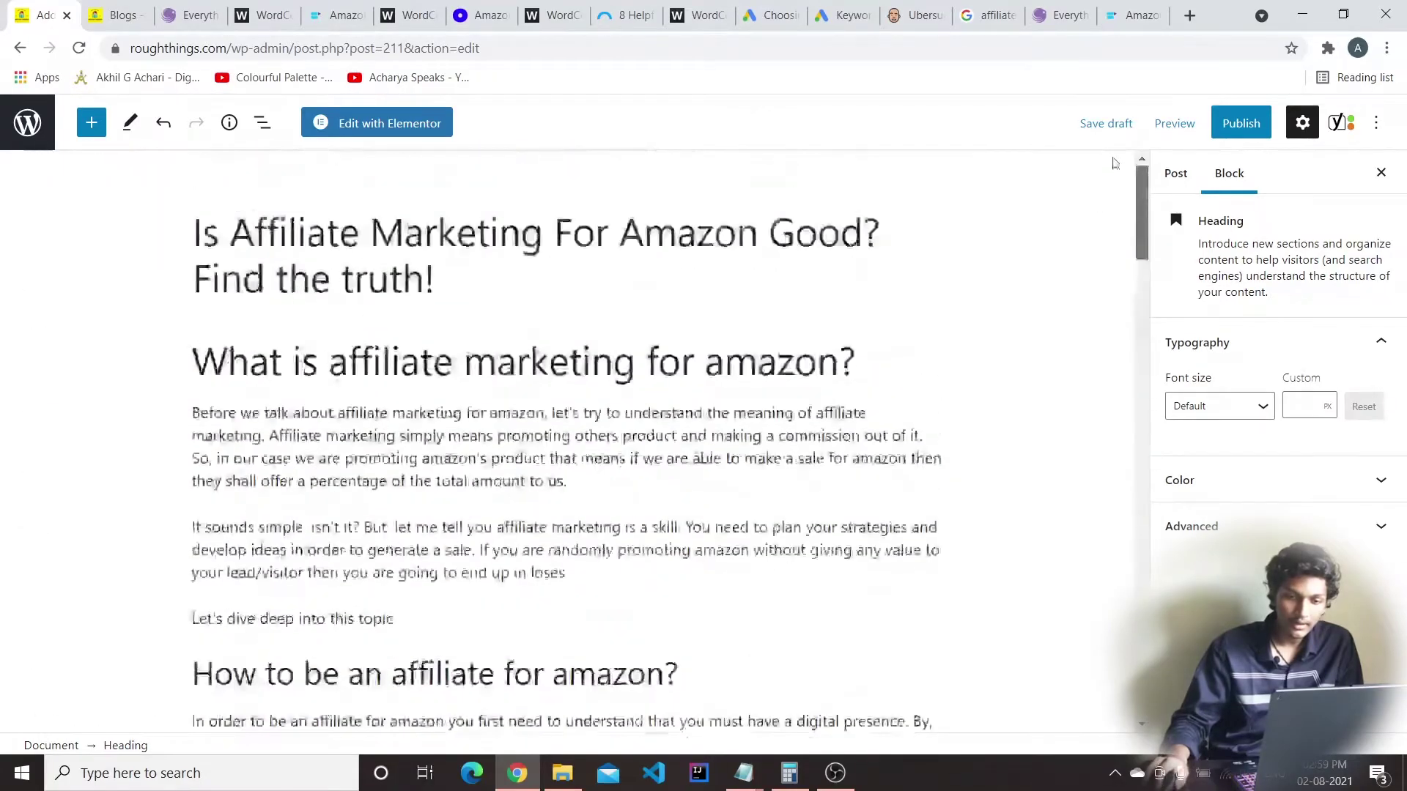
left_click_drag(432, 284, 192, 233)
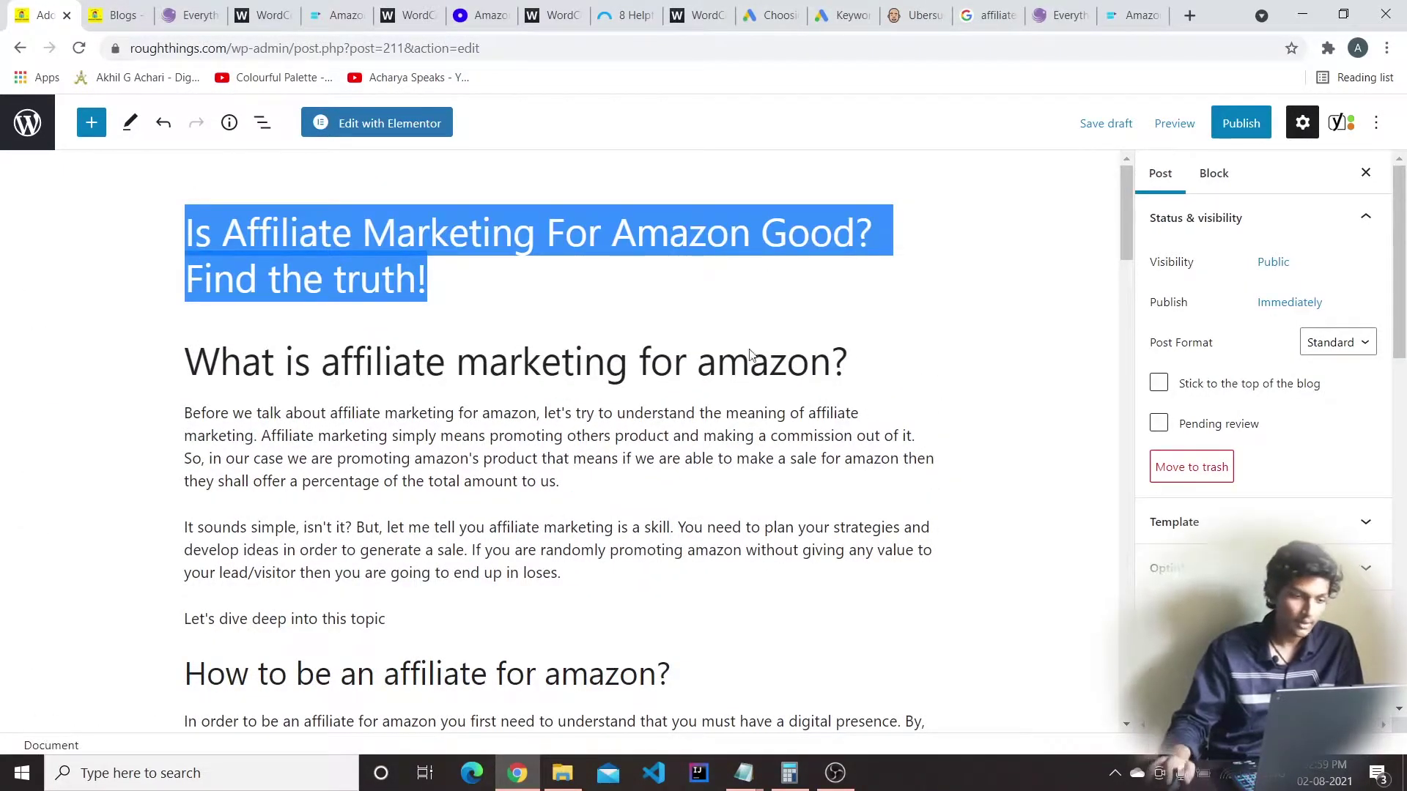
left_click(439, 270)
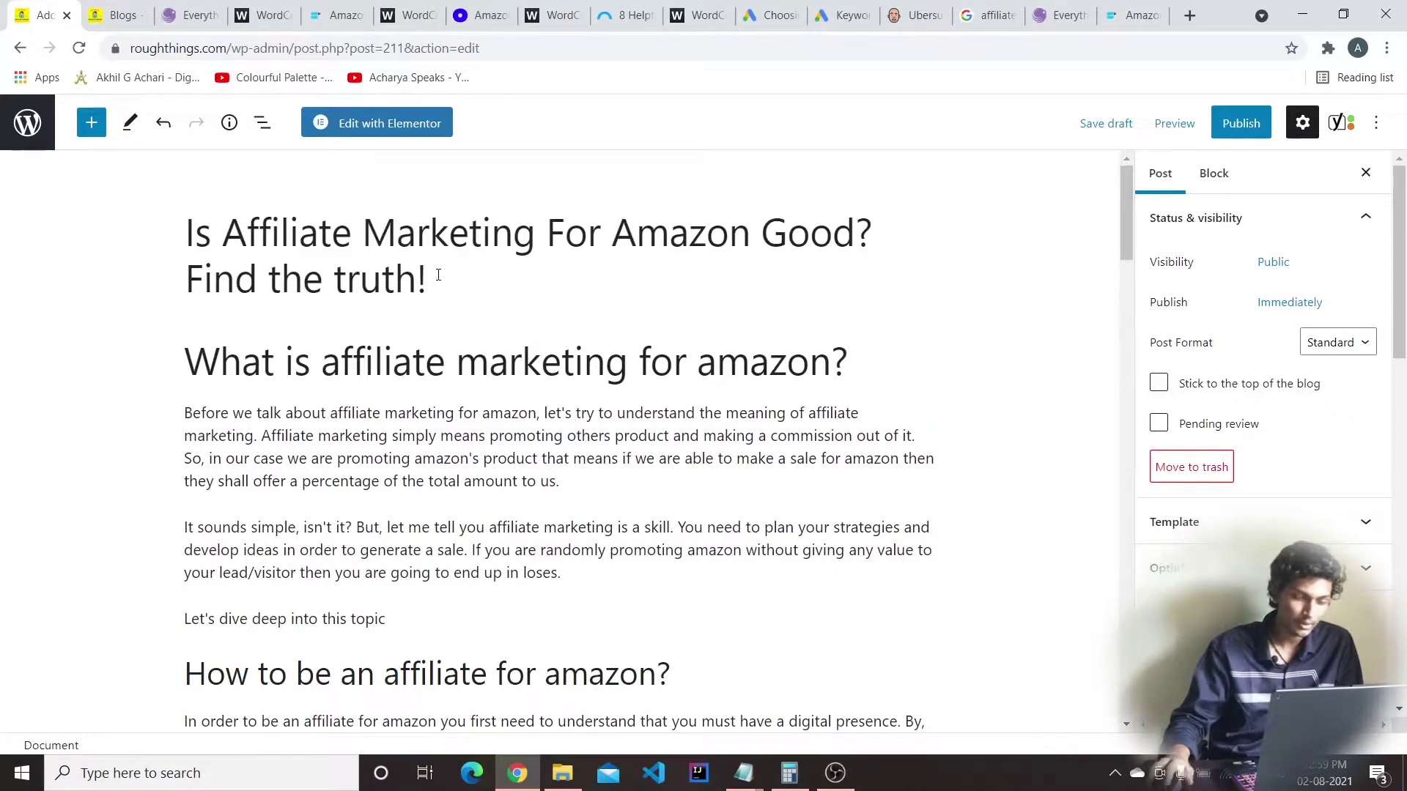
key("BackSpace")
key("BackSpace")
key("BackSpace")
key("BackSpace")
key("BackSpace")
key("BackSpace")
key("BackSpace")
key("BackSpace")
key("BackSpace")
key("BackSpace")
key("BackSpace")
key("BackSpace")
key("BackSpace")
key("BackSpace")
key("BackSpace")
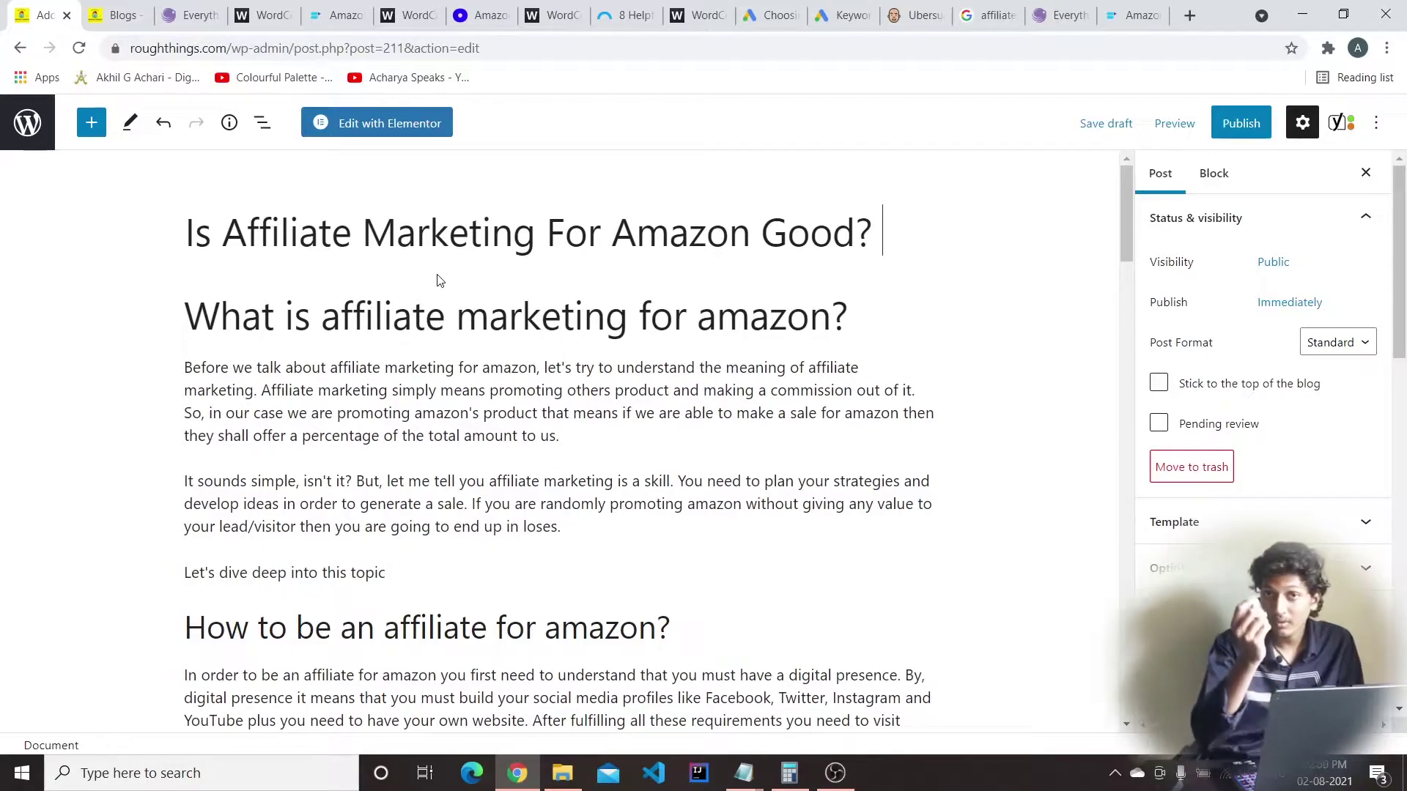
type("7")
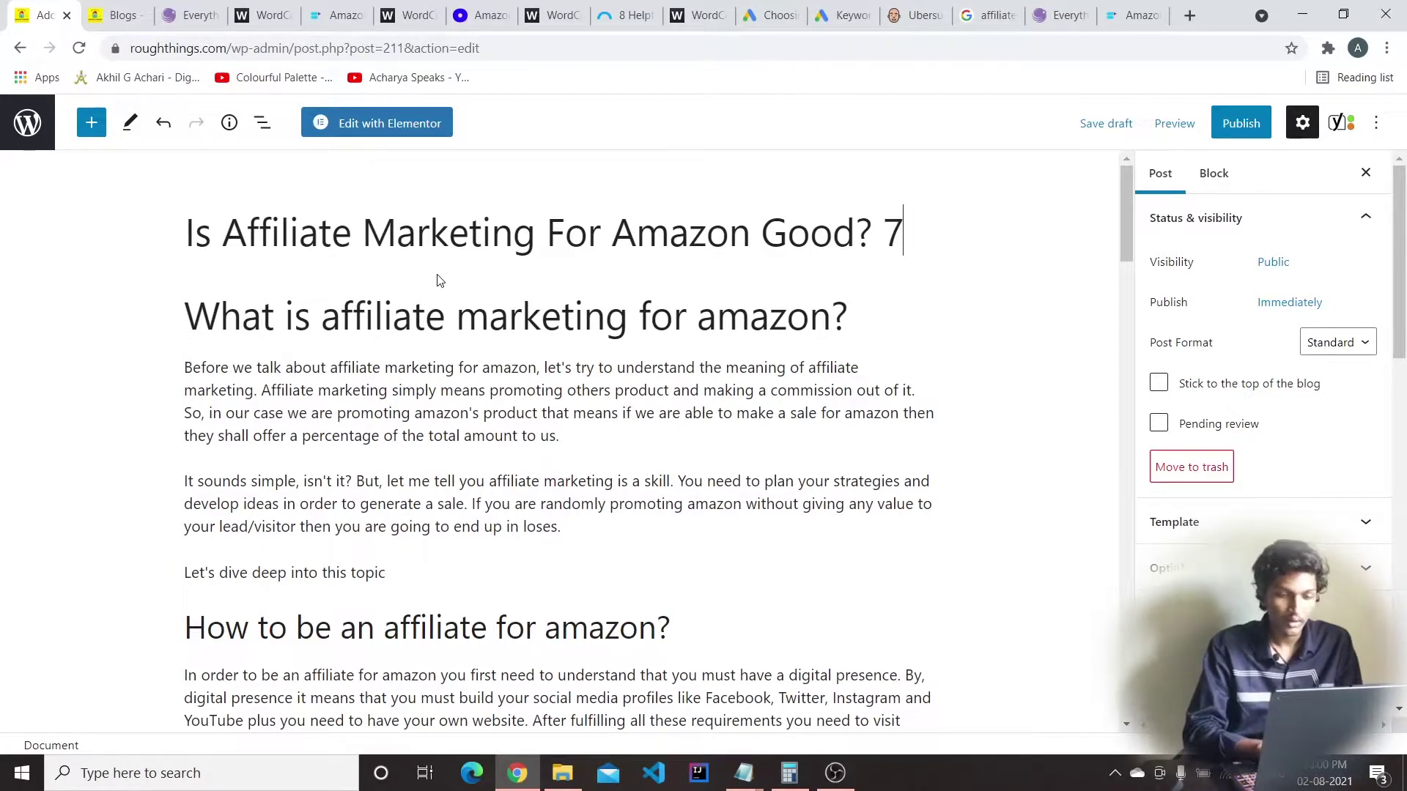
type(" Res")
type("ason")
type(" To")
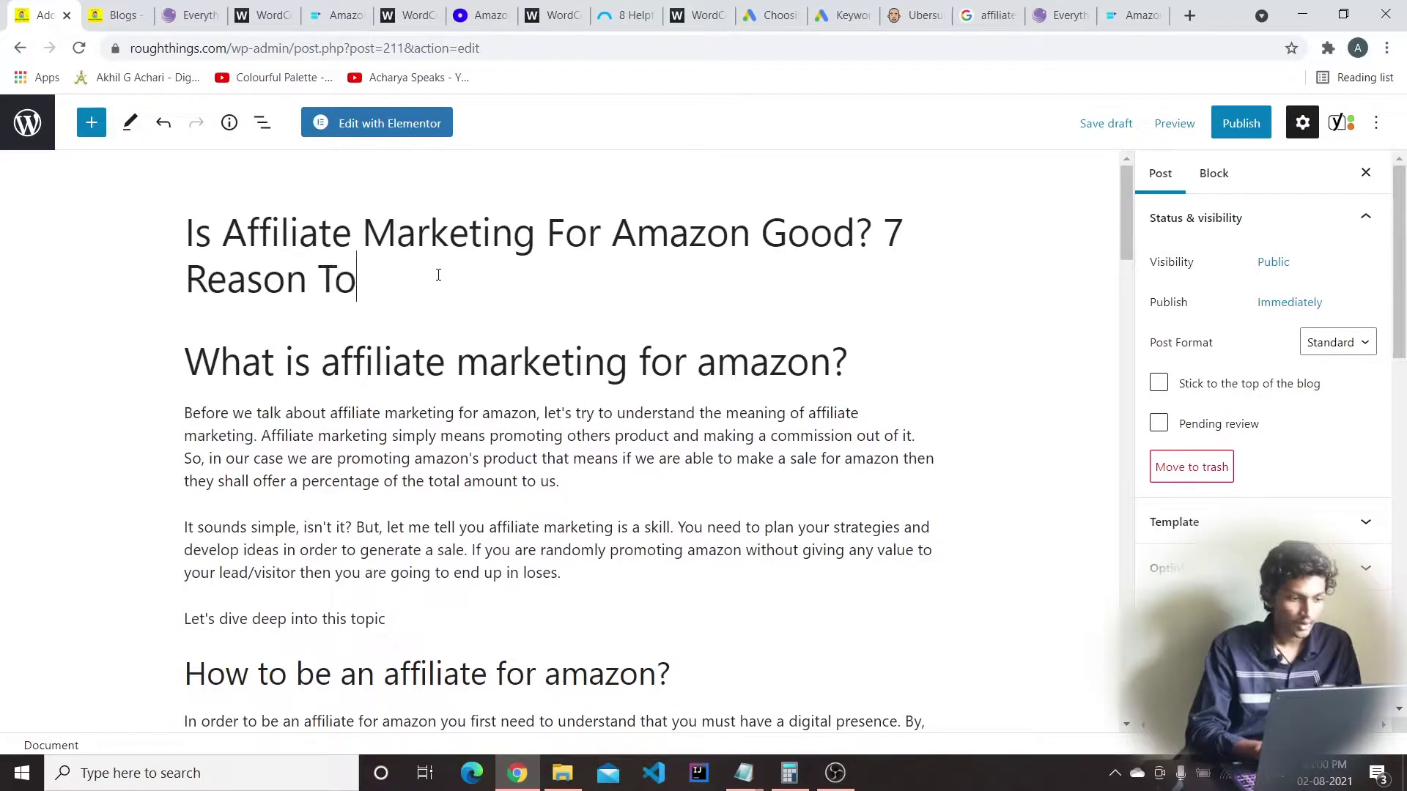
type(" start affili")
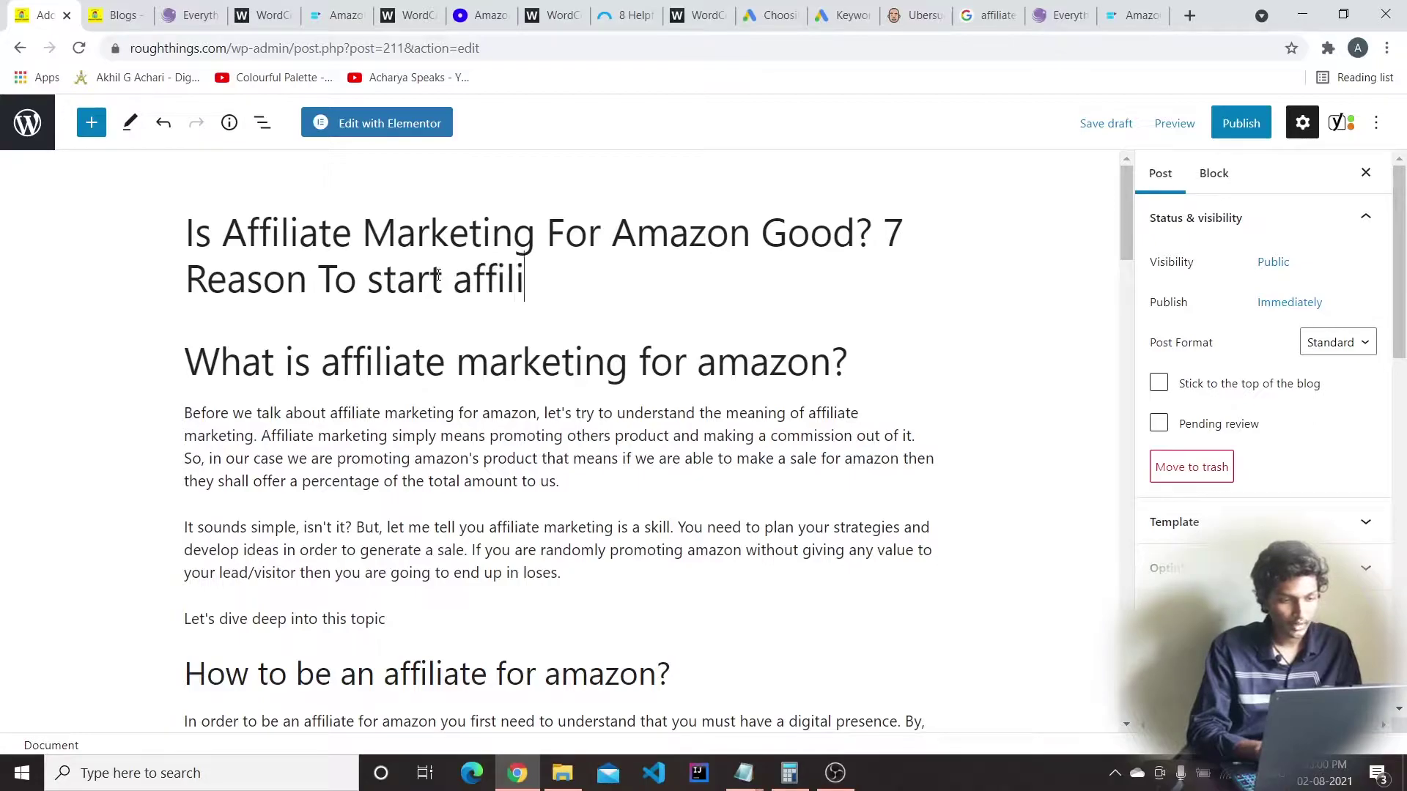
type("ate marketing right now!")
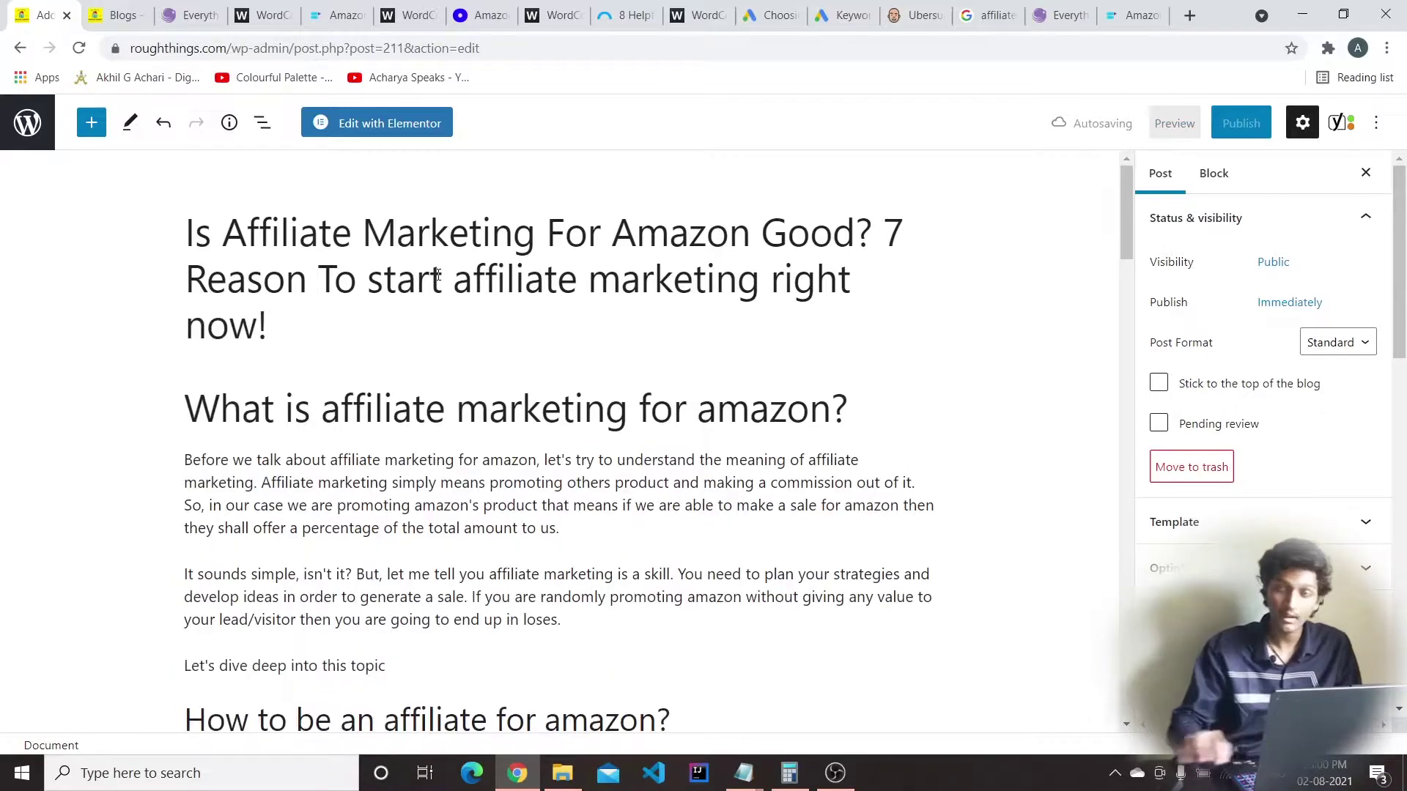
scroll(437, 275, "down", 5)
left_click_drag(1128, 313, 1128, 675)
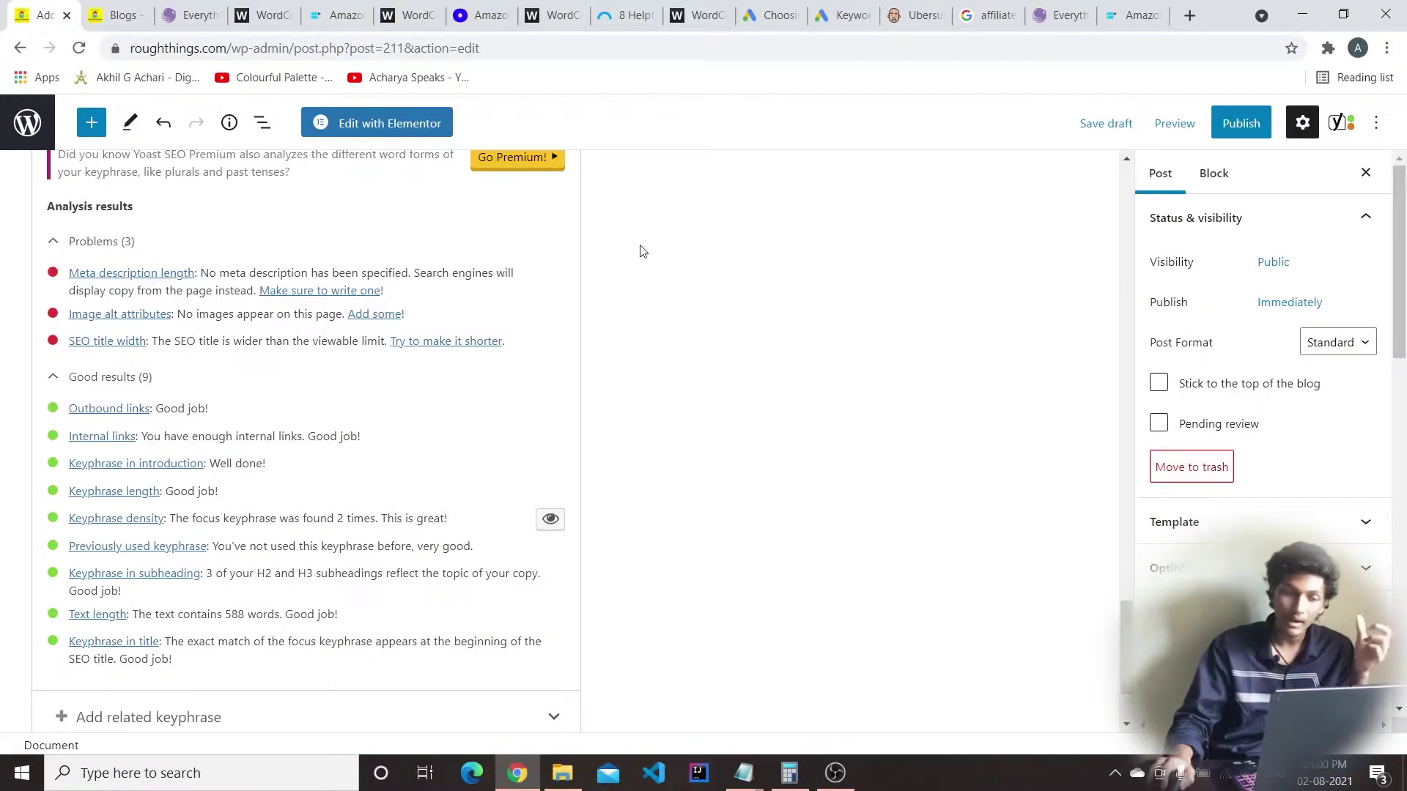
Shorten the post title by changing its ending after "Good?" to "Find the Truth!"
scroll(904, 359, "up", 20)
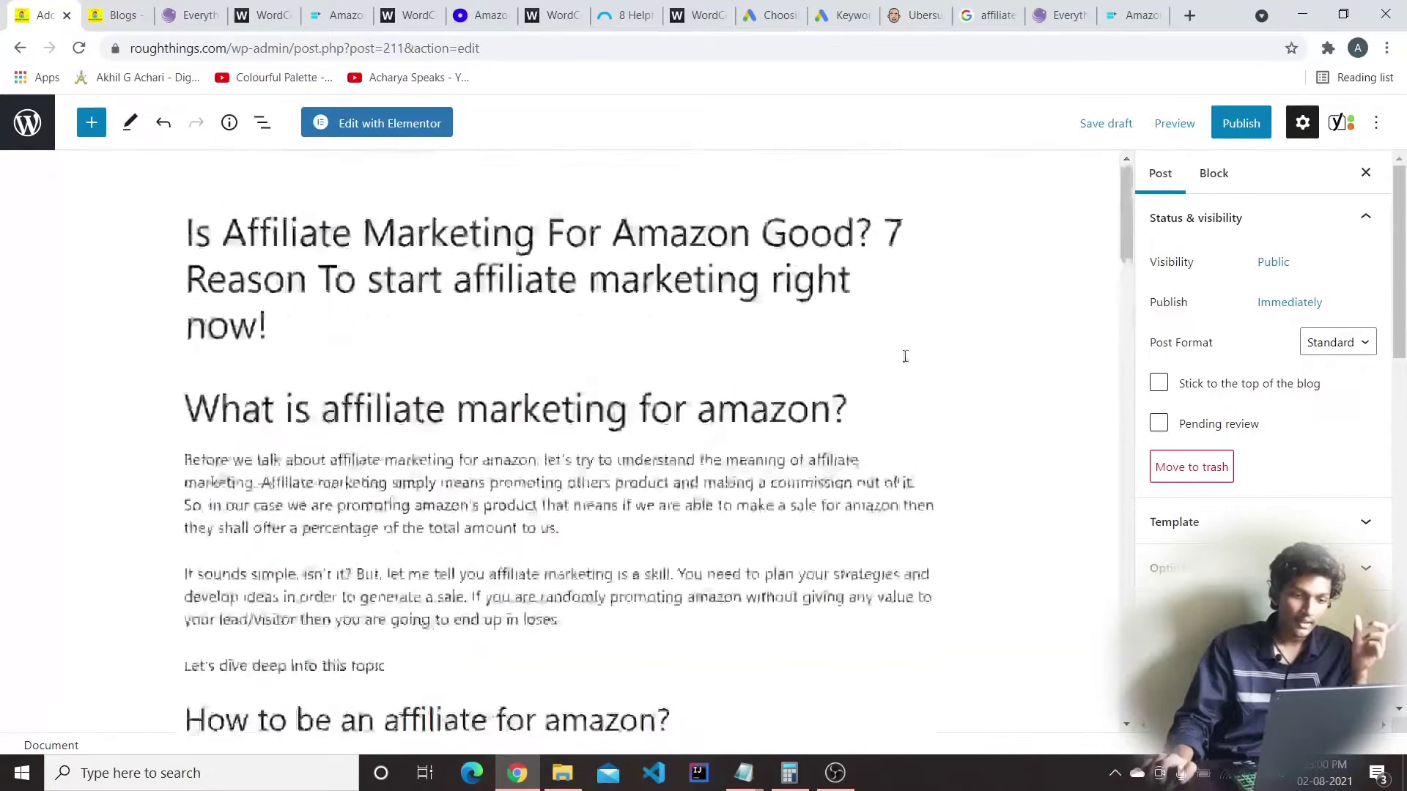
left_click_drag(723, 315, 891, 242)
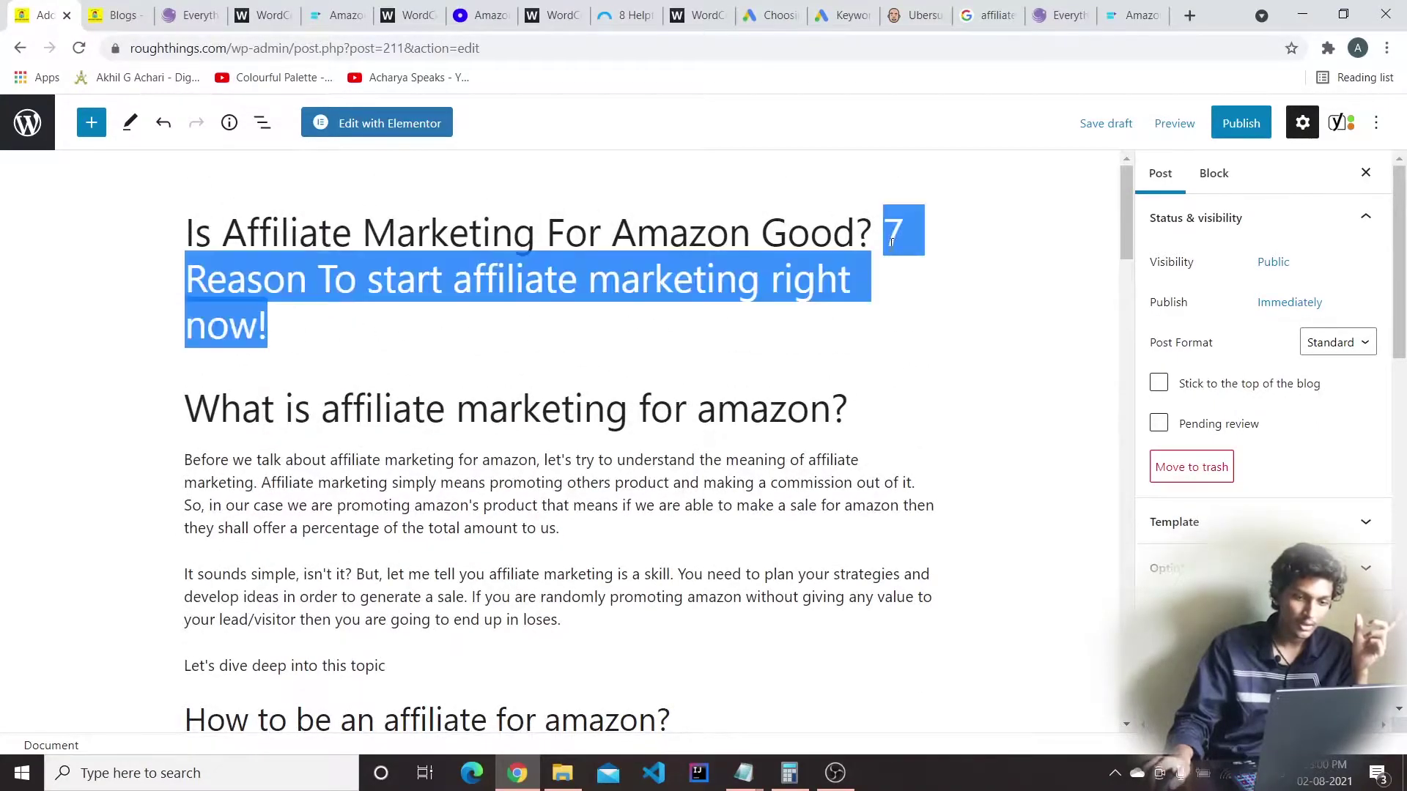
key("BackSpace")
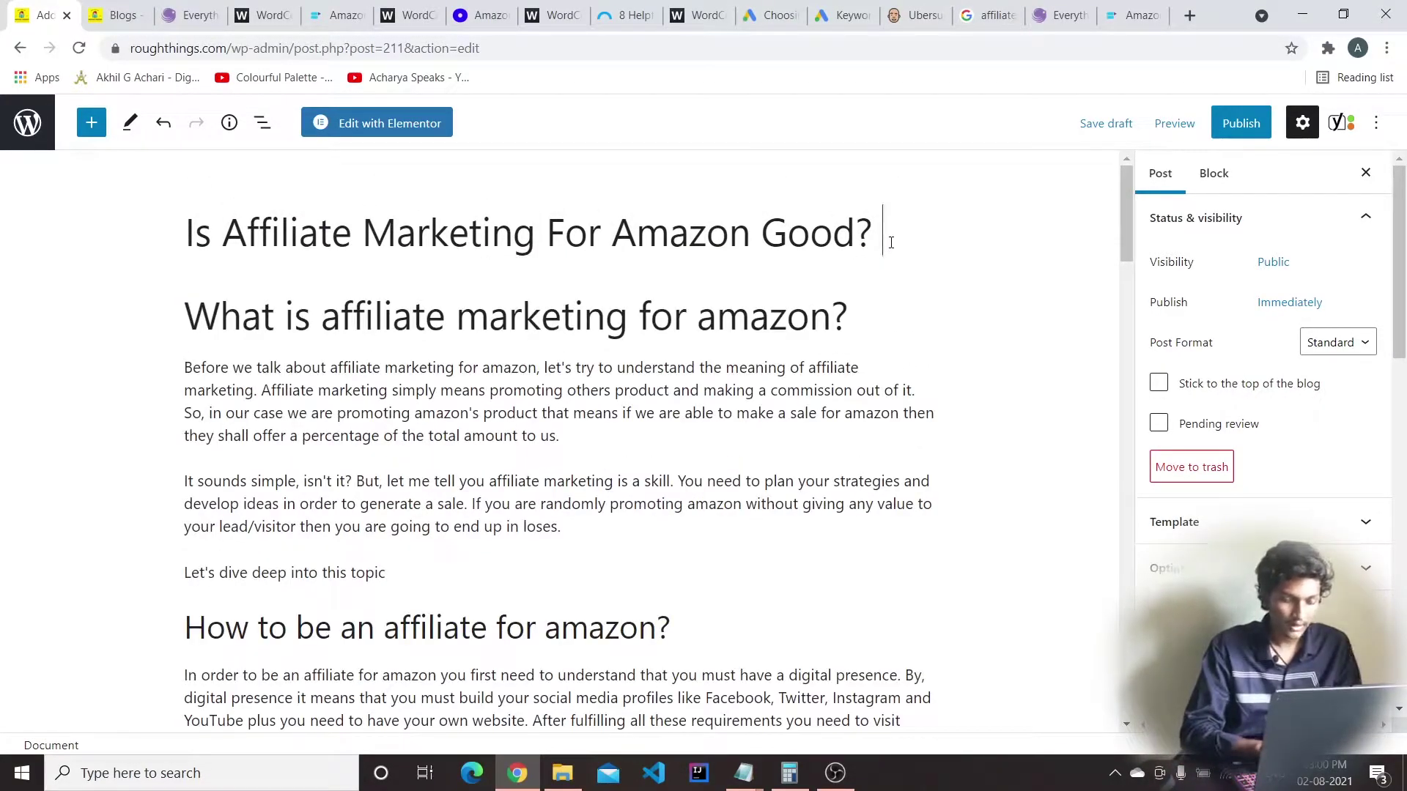
type("Find the ")
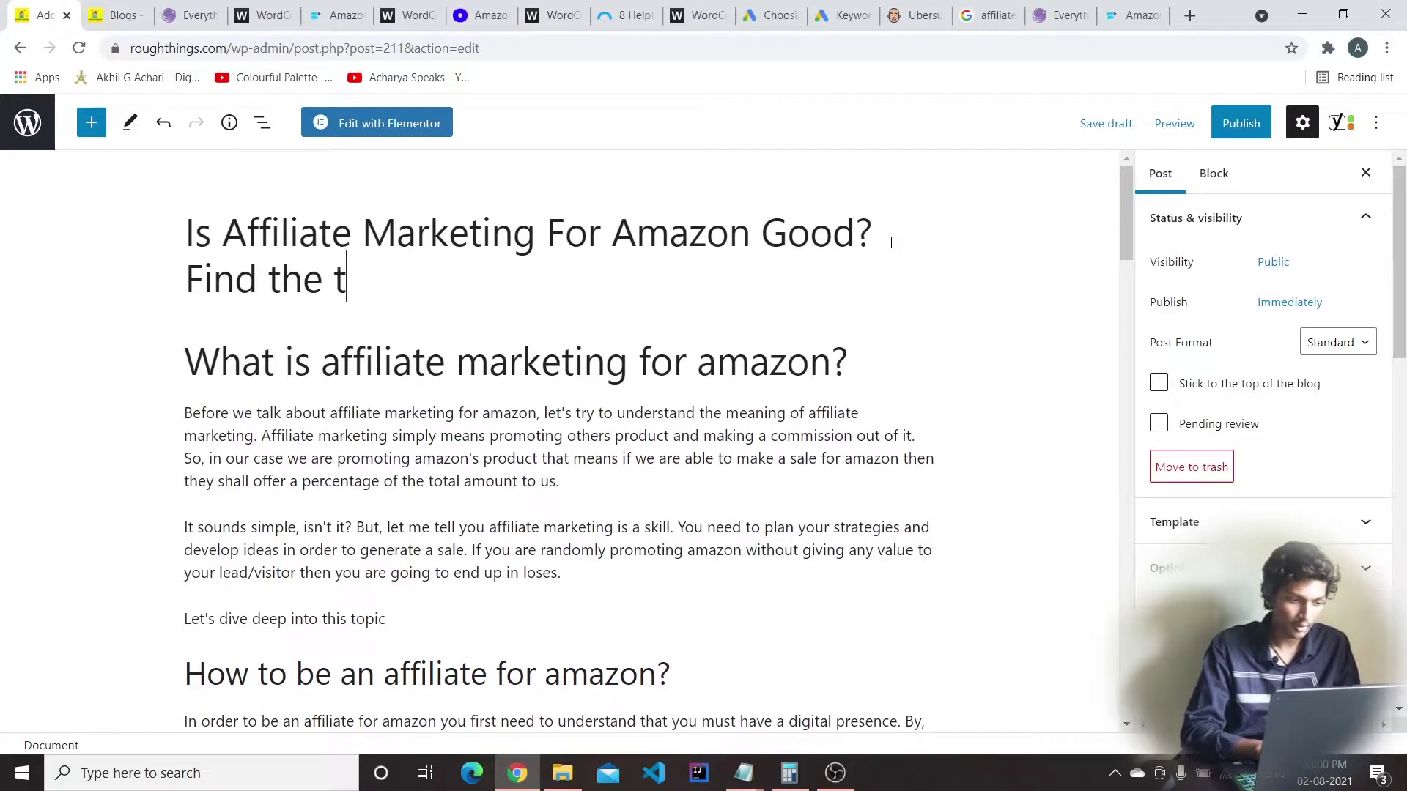
type("Truth")
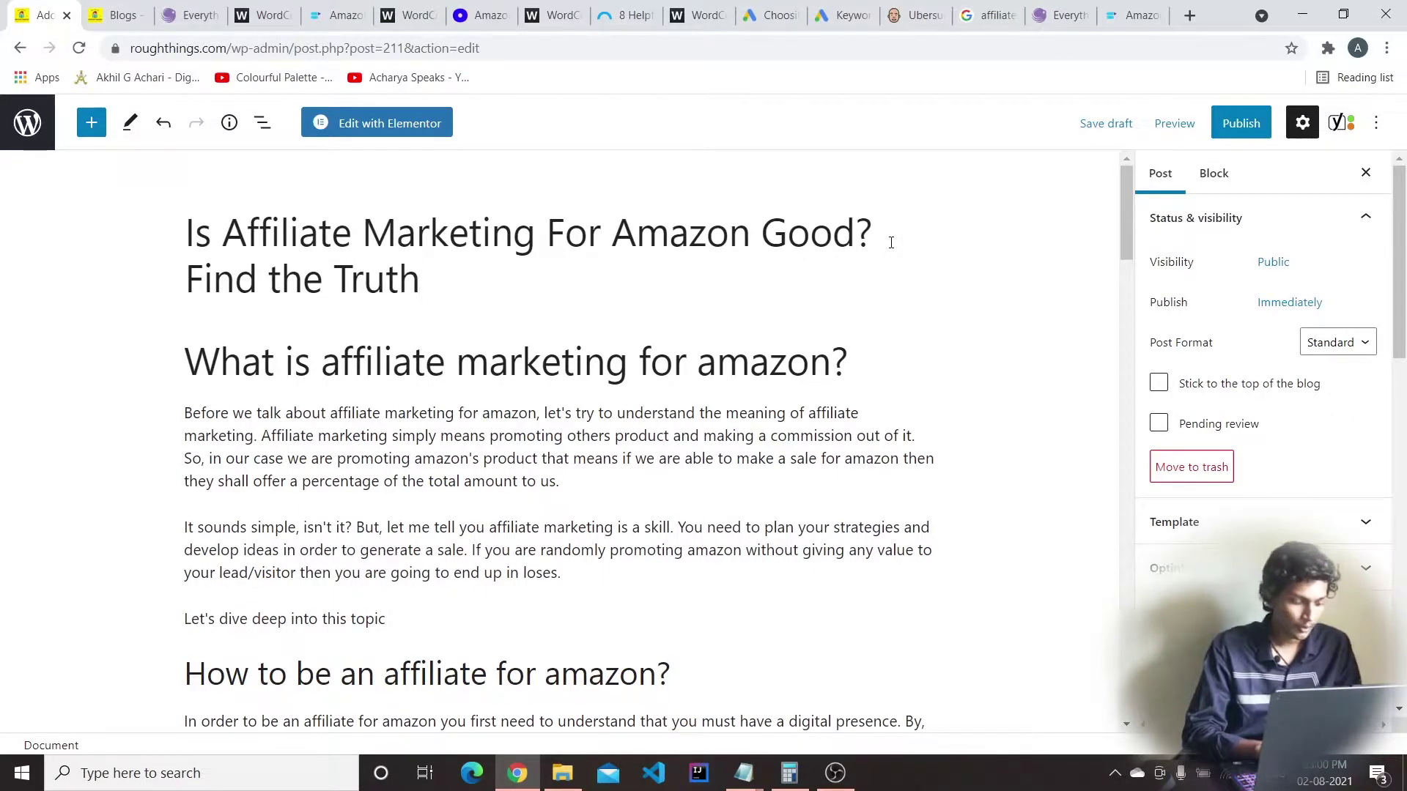
type("!")
Recheck the SEO analysis for the shortened title and highlight the focus keyphrase in the Yoast SEO settings
scroll(1041, 373, "down", 10)
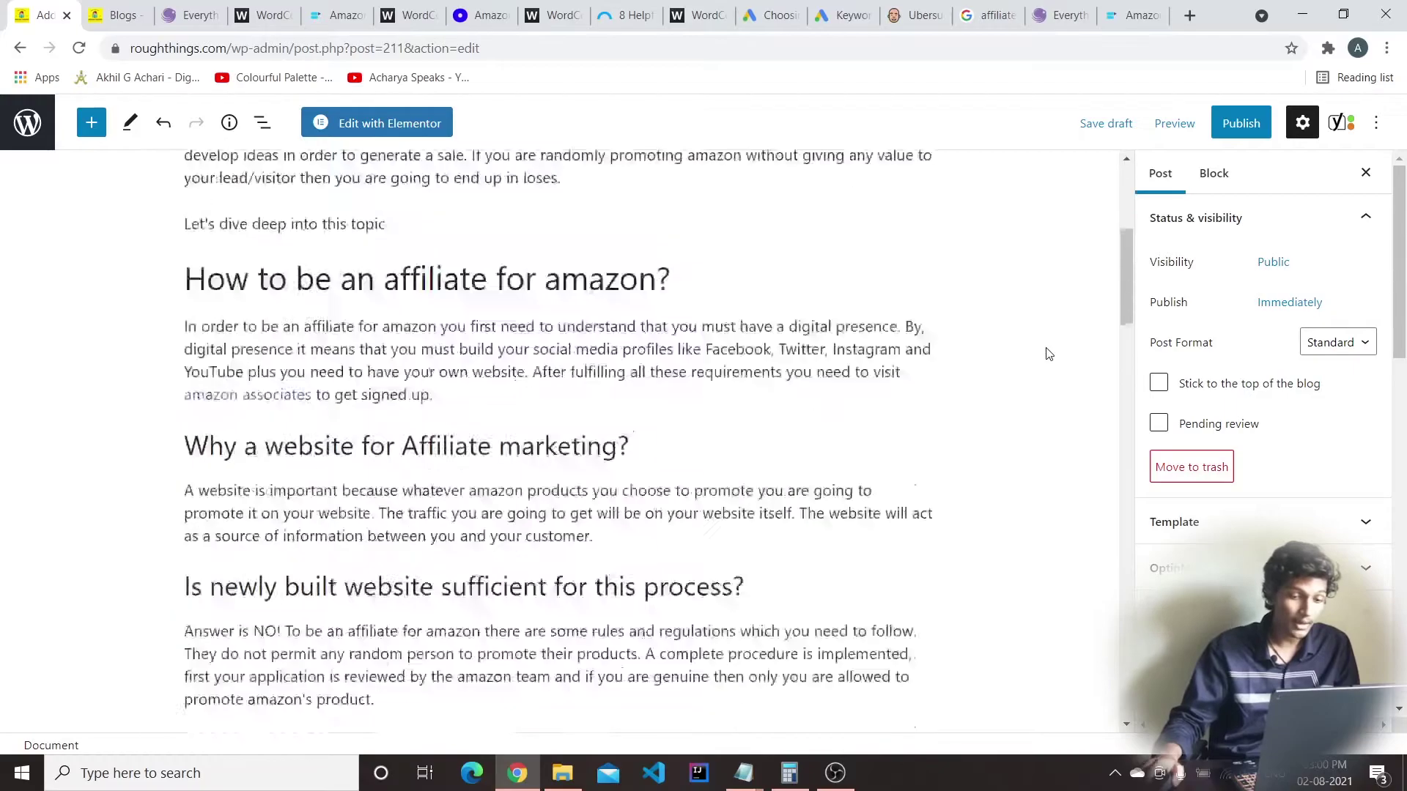
scroll(1073, 398, "down", 15)
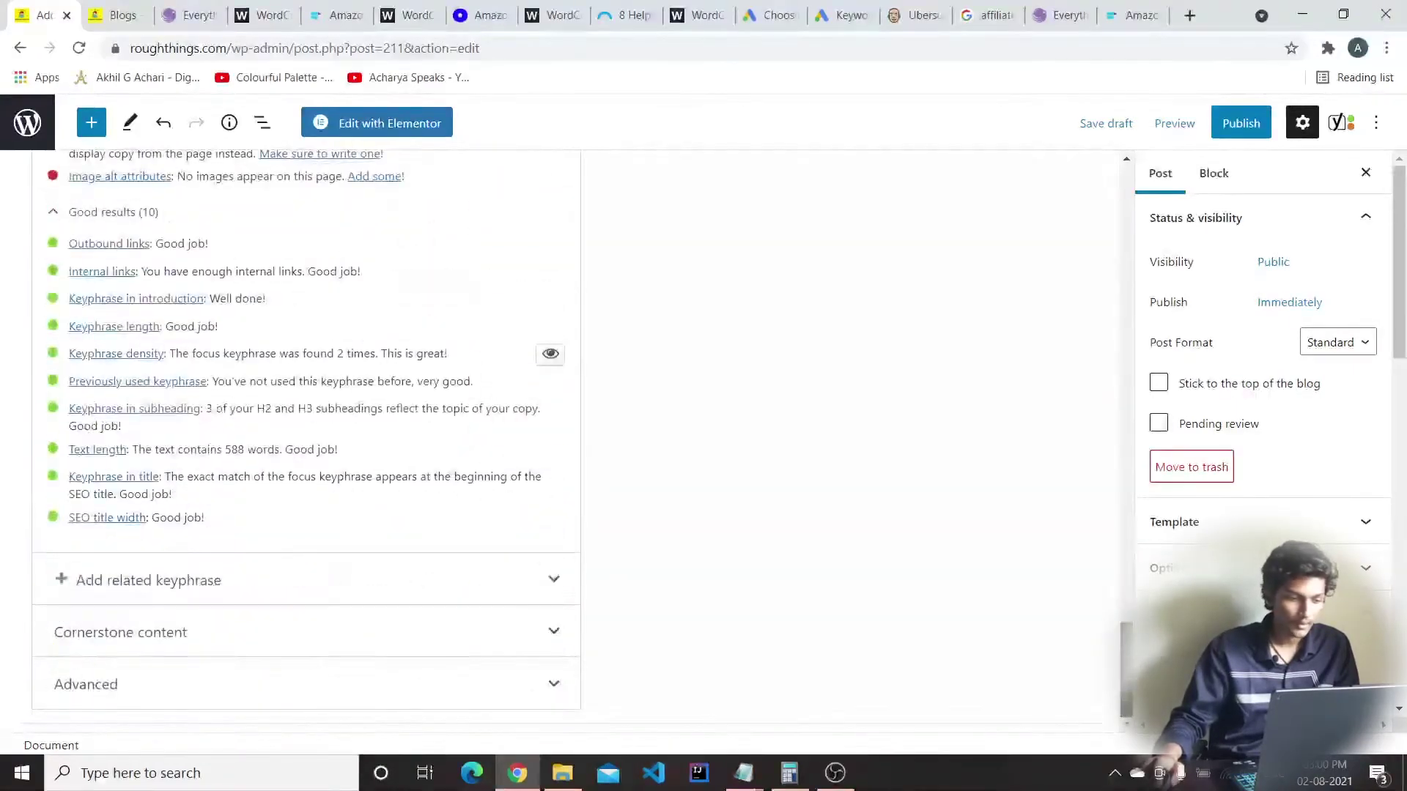
scroll(832, 276, "up", 4)
scroll(832, 277, "down", 4)
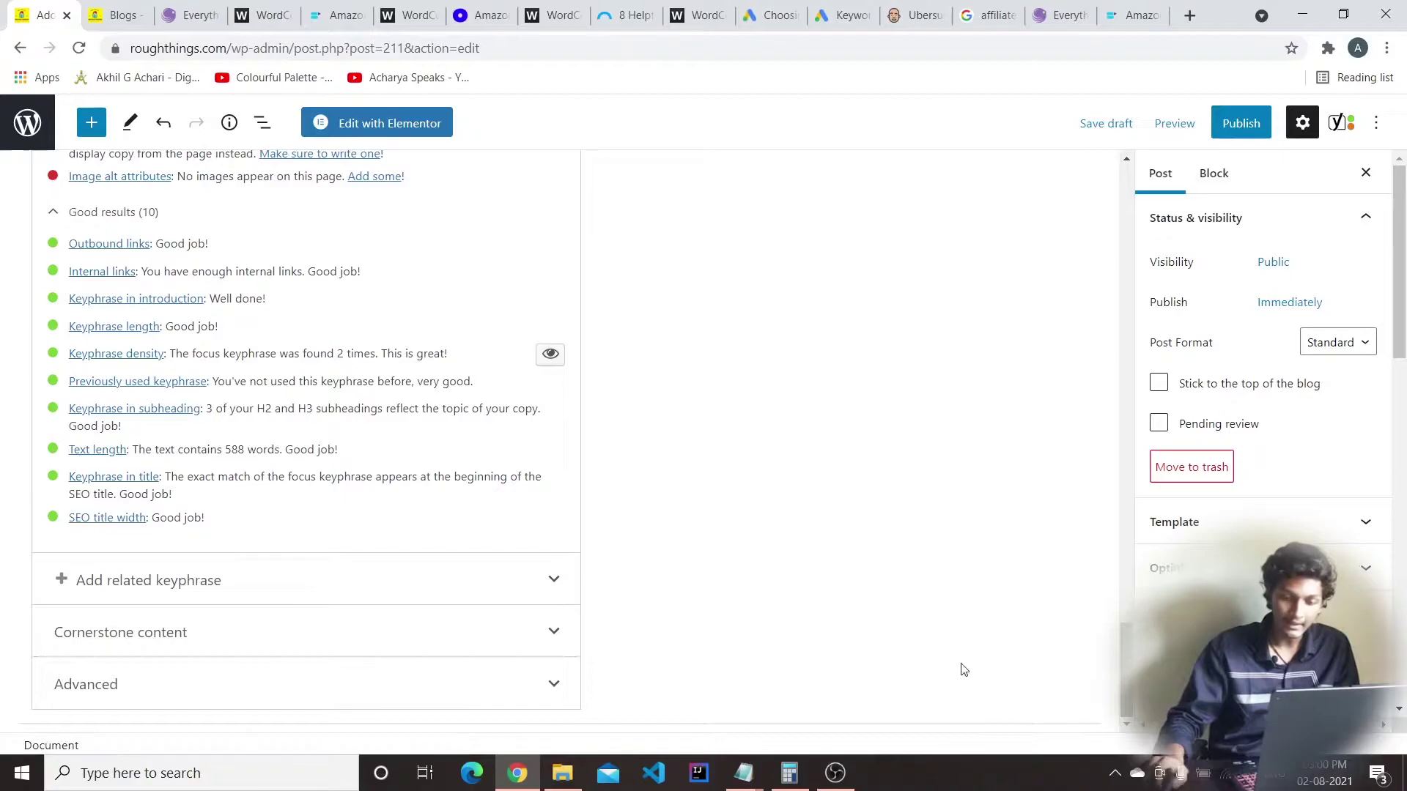
scroll(1111, 597, "up", 6)
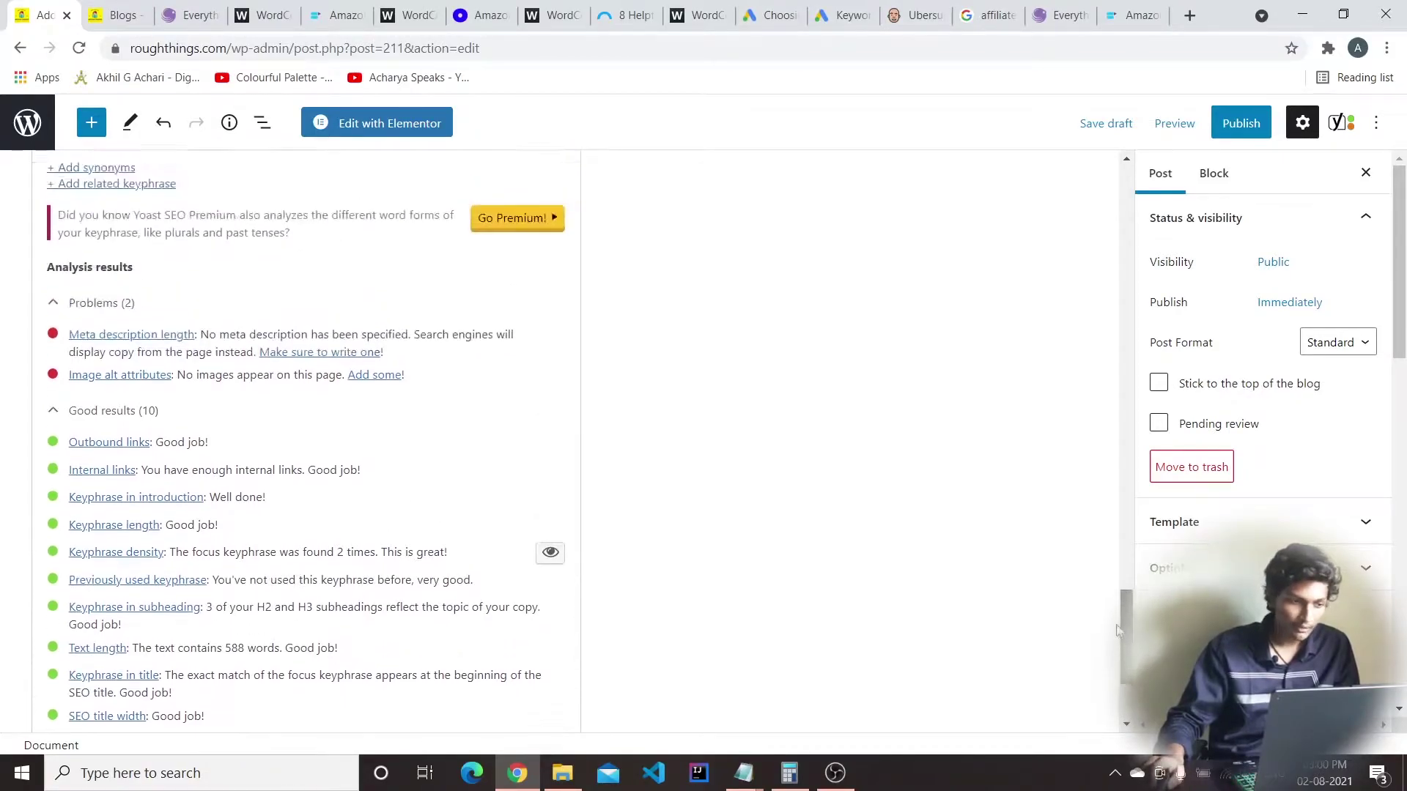
scroll(2, 342, "up", 12)
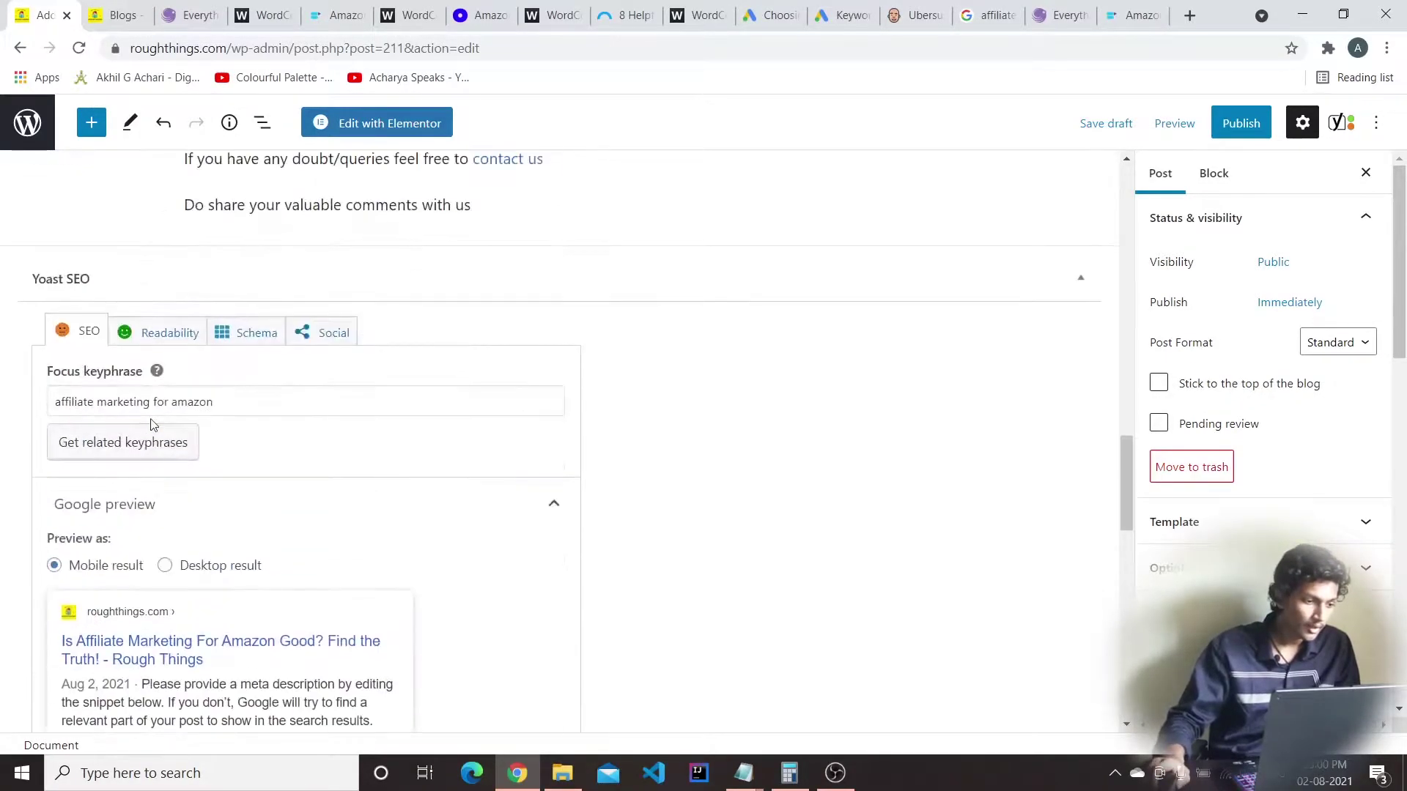
left_click_drag(237, 405, 38, 424)
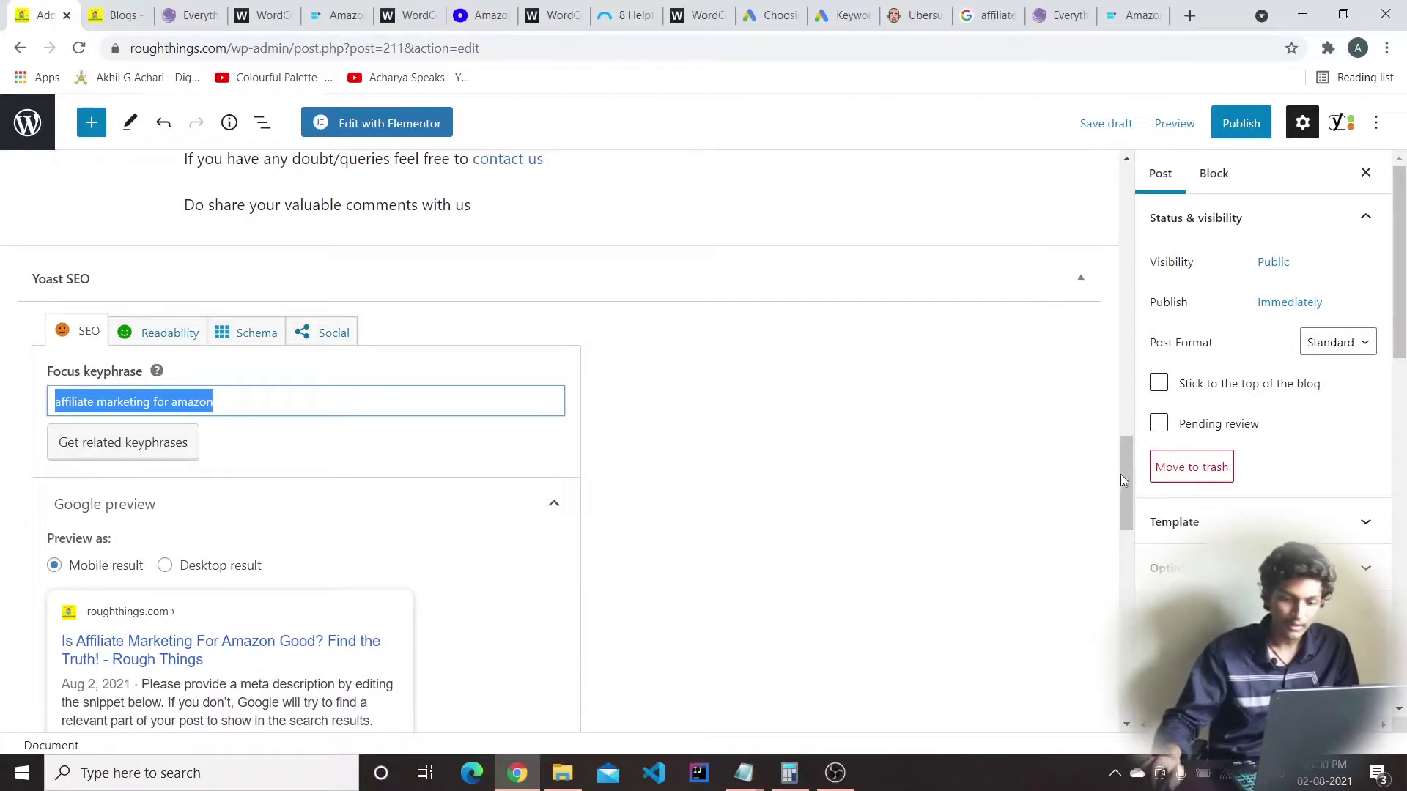
Highlight the focus keyphrase "affiliate marketing for amazon" in the post title and in the first heading
left_click_drag(1128, 472, 1132, 206)
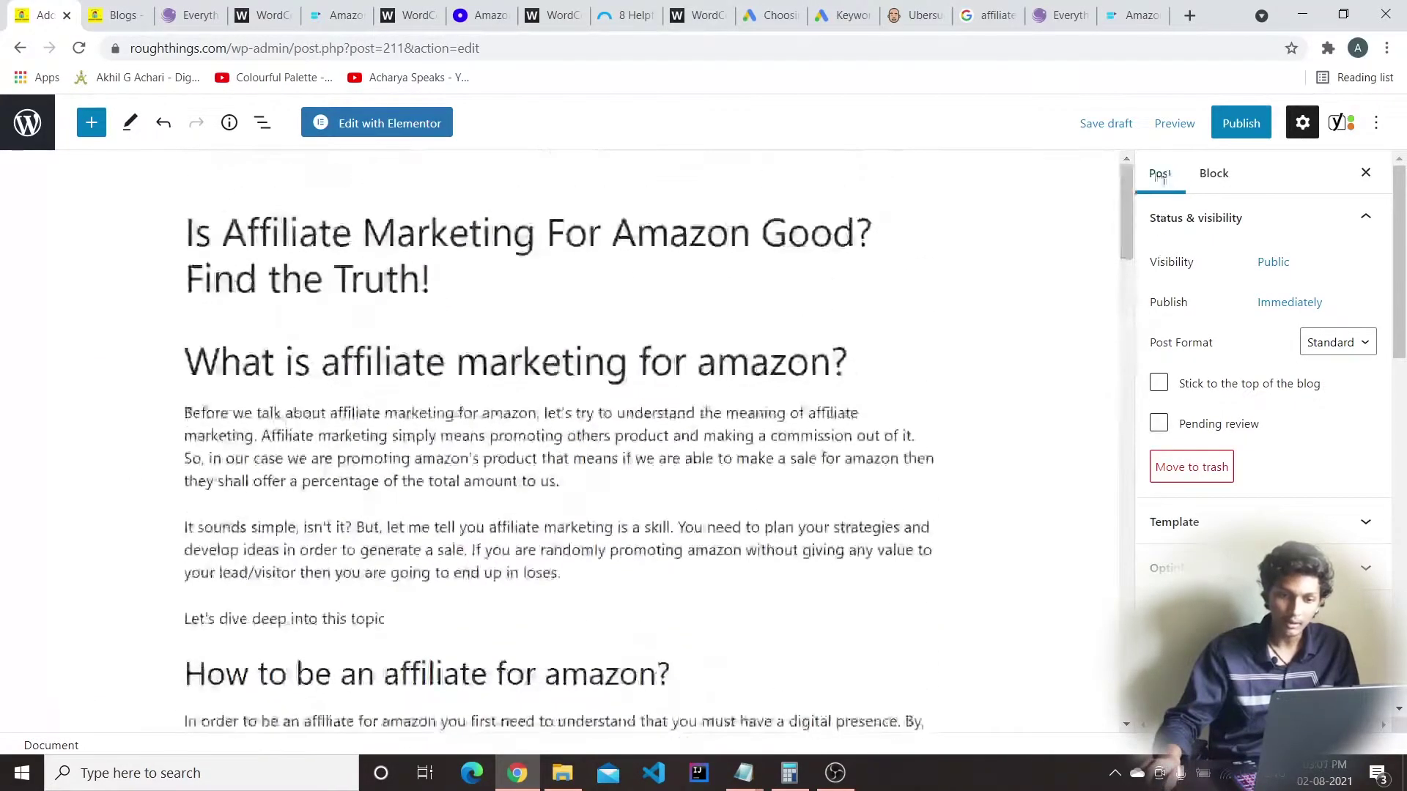
left_click_drag(229, 217, 751, 230)
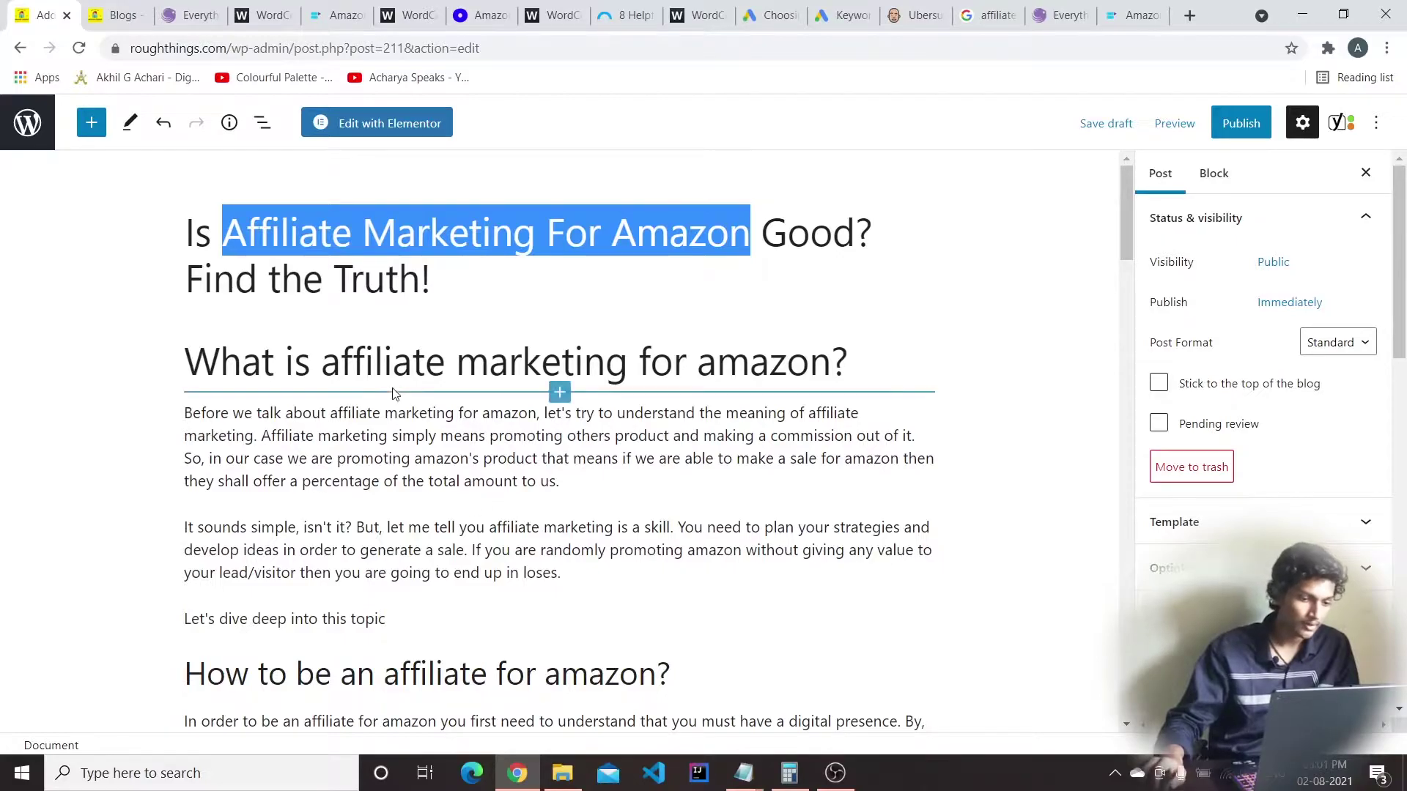
left_click(333, 359)
left_click_drag(333, 359, 845, 354)
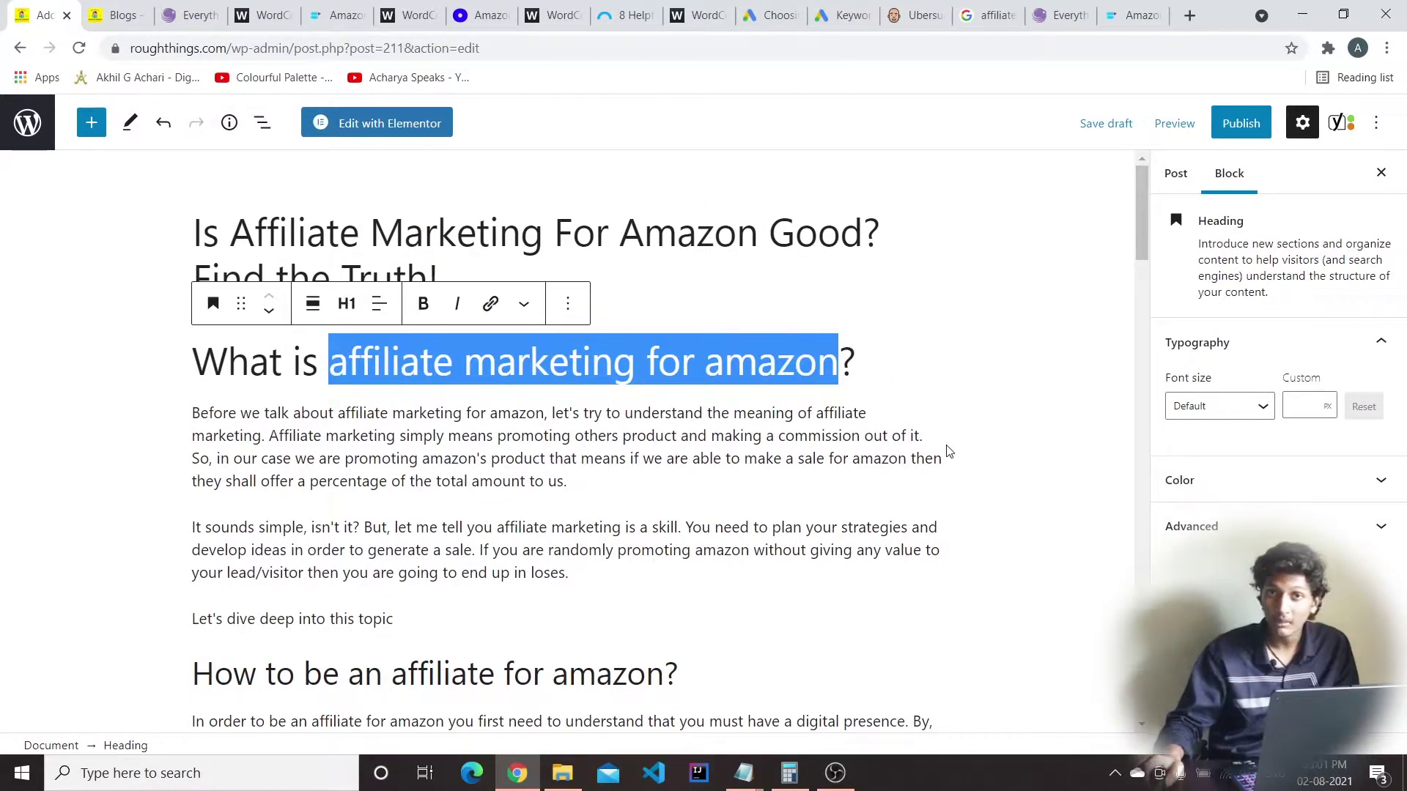
left_click(868, 387)
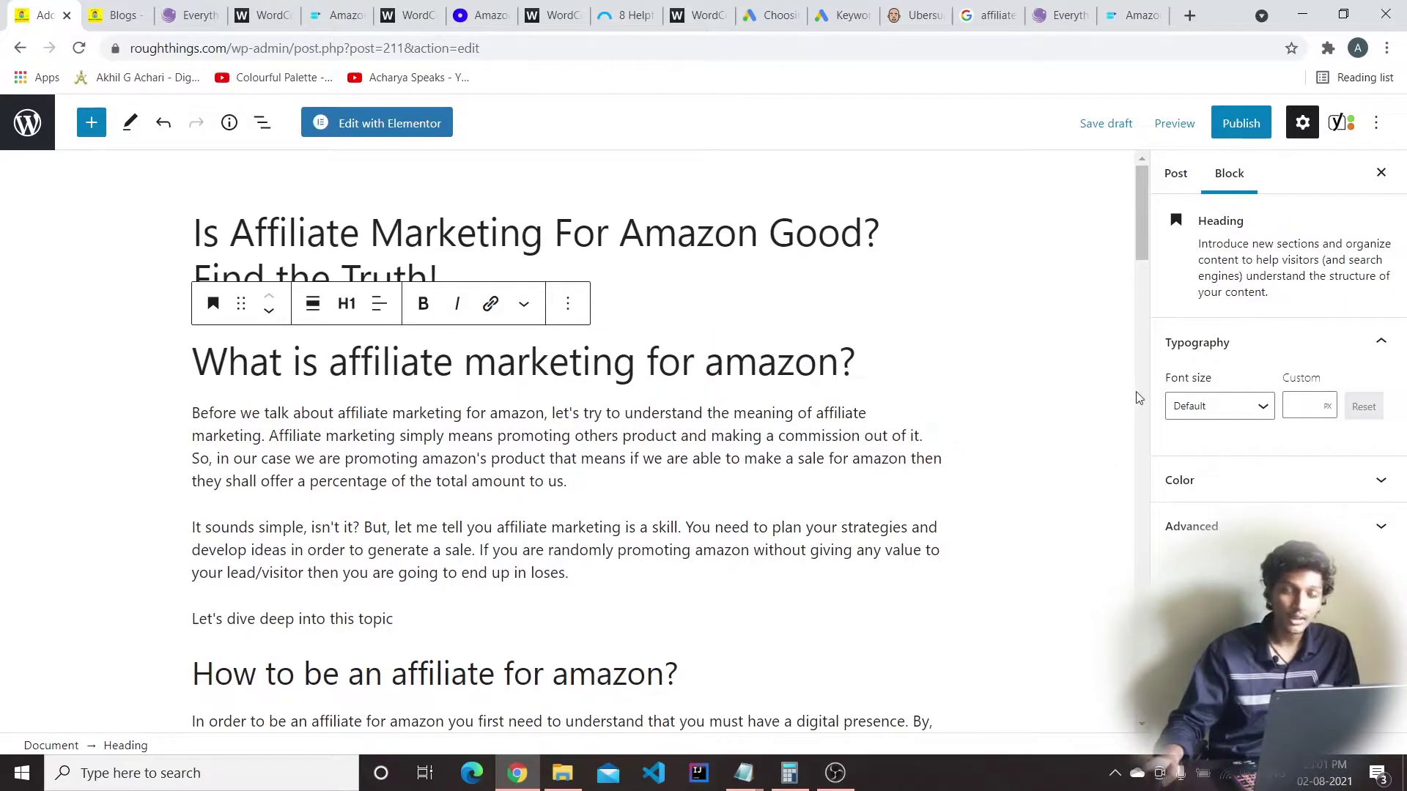
Check the Yoast SEO good results and highlight the focus keyphrase in the introduction's first sentence
scroll(901, 352, "down", 1)
scroll(901, 352, "down", 10)
left_click_drag(1128, 326, 1128, 702)
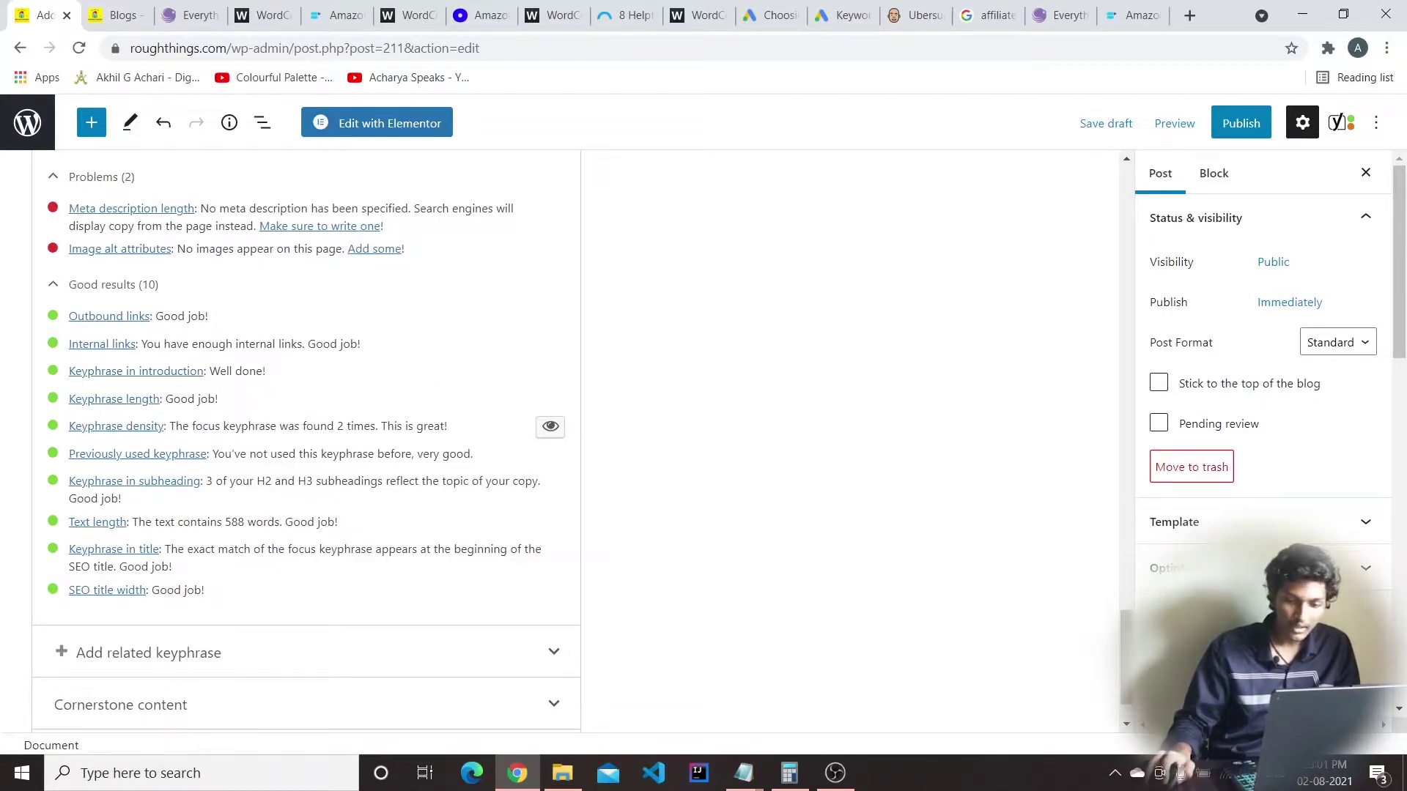
scroll(121, 429, "up", 20)
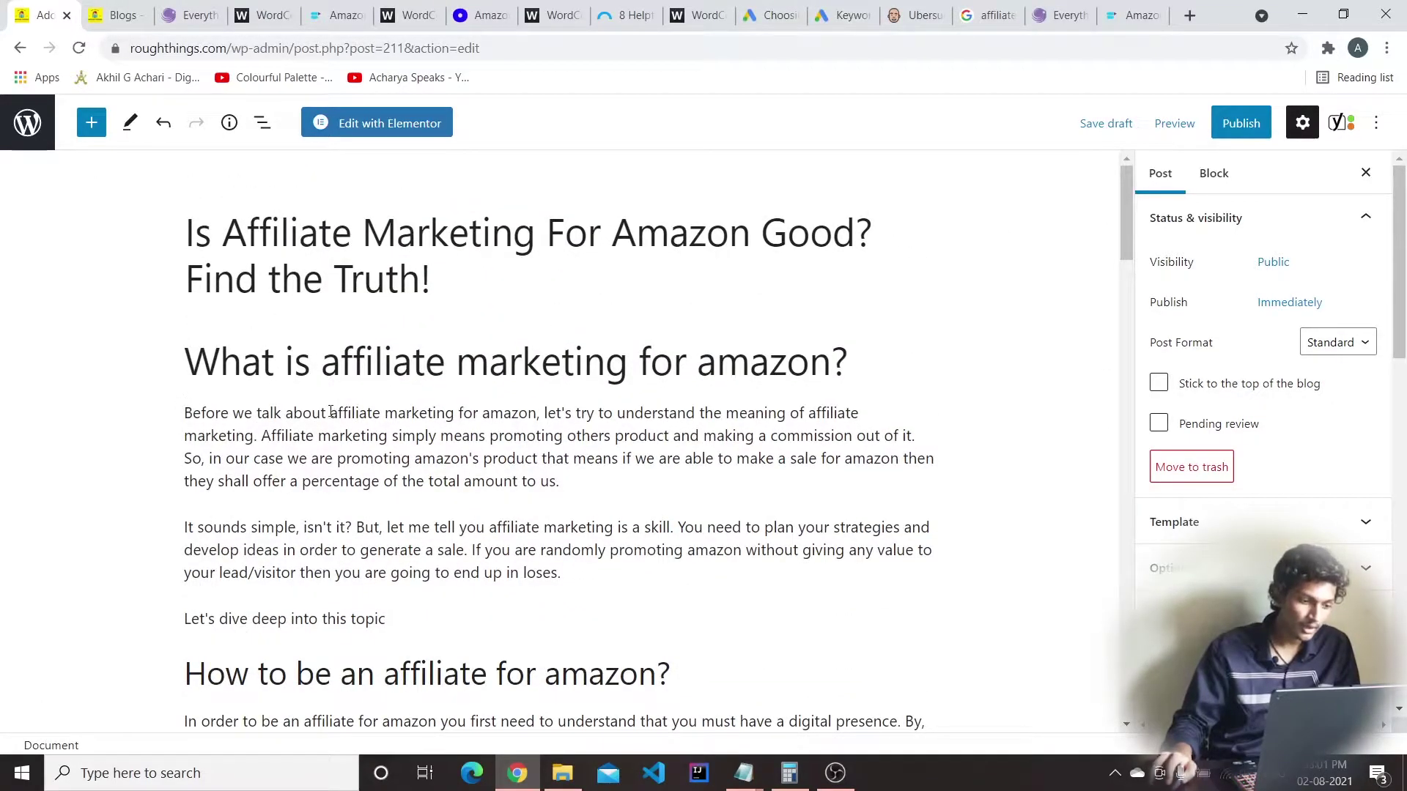
left_click_drag(332, 411, 549, 412)
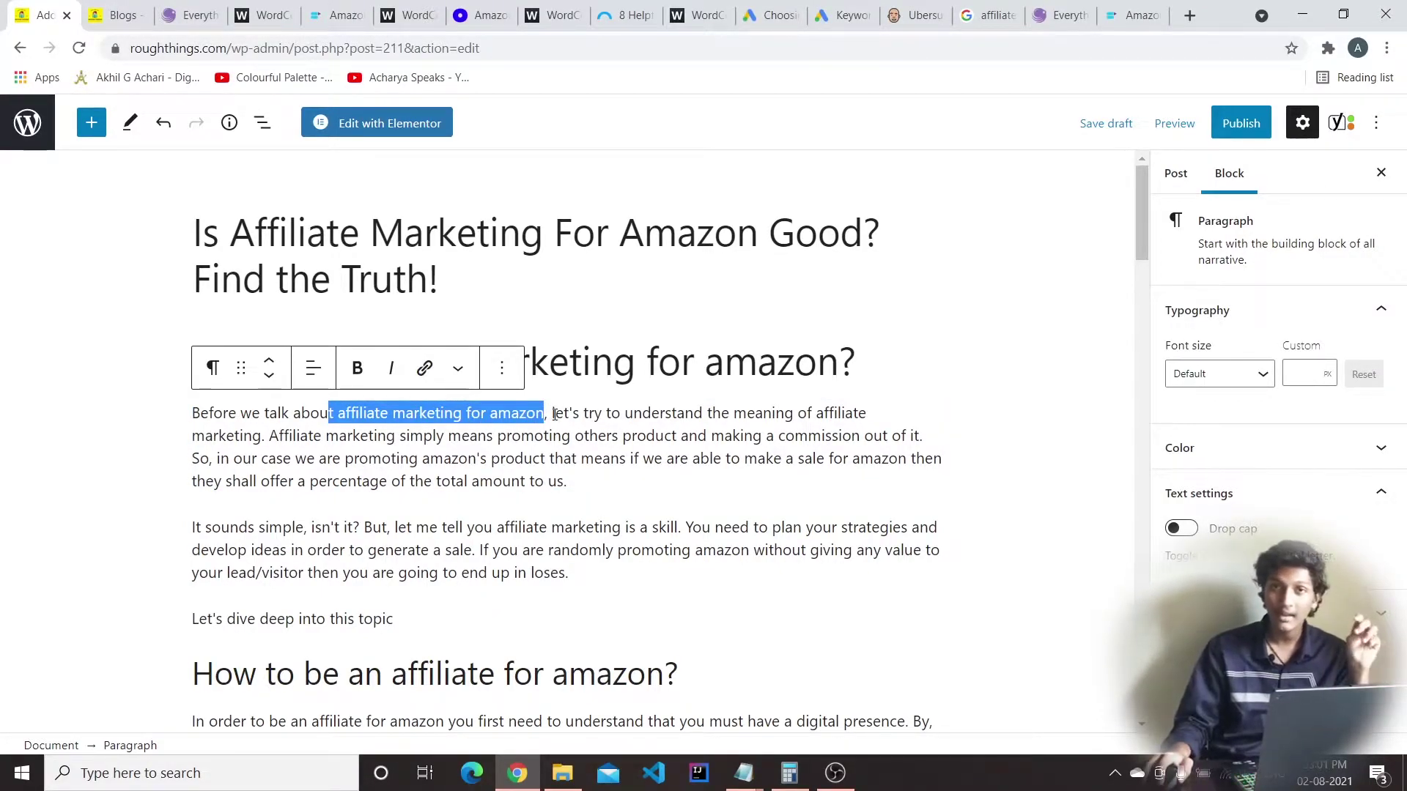
Check the text length result in the Yoast SEO analysis and briefly bring up Calculator before minimising it
scroll(541, 444, "down", 8)
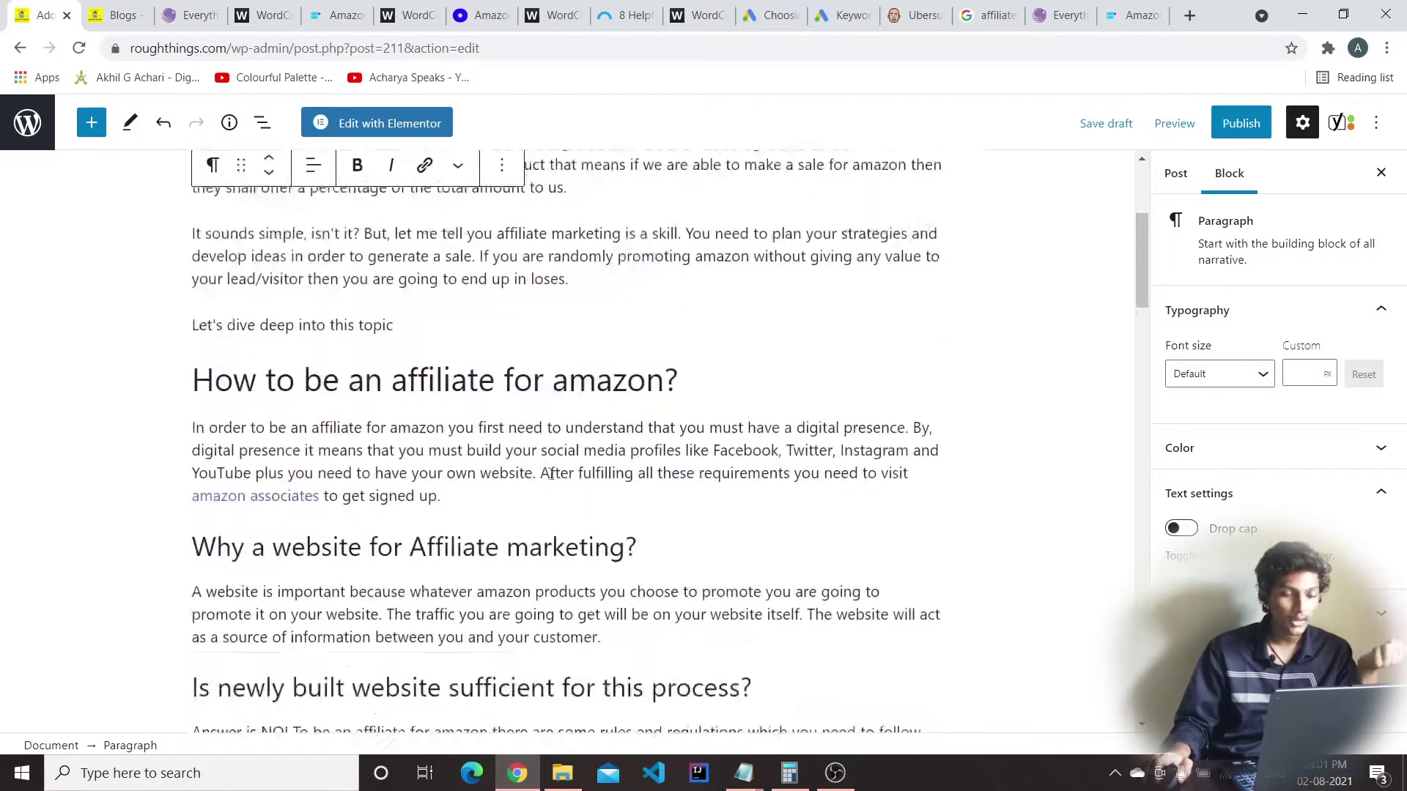
left_click_drag(1144, 315, 1143, 659)
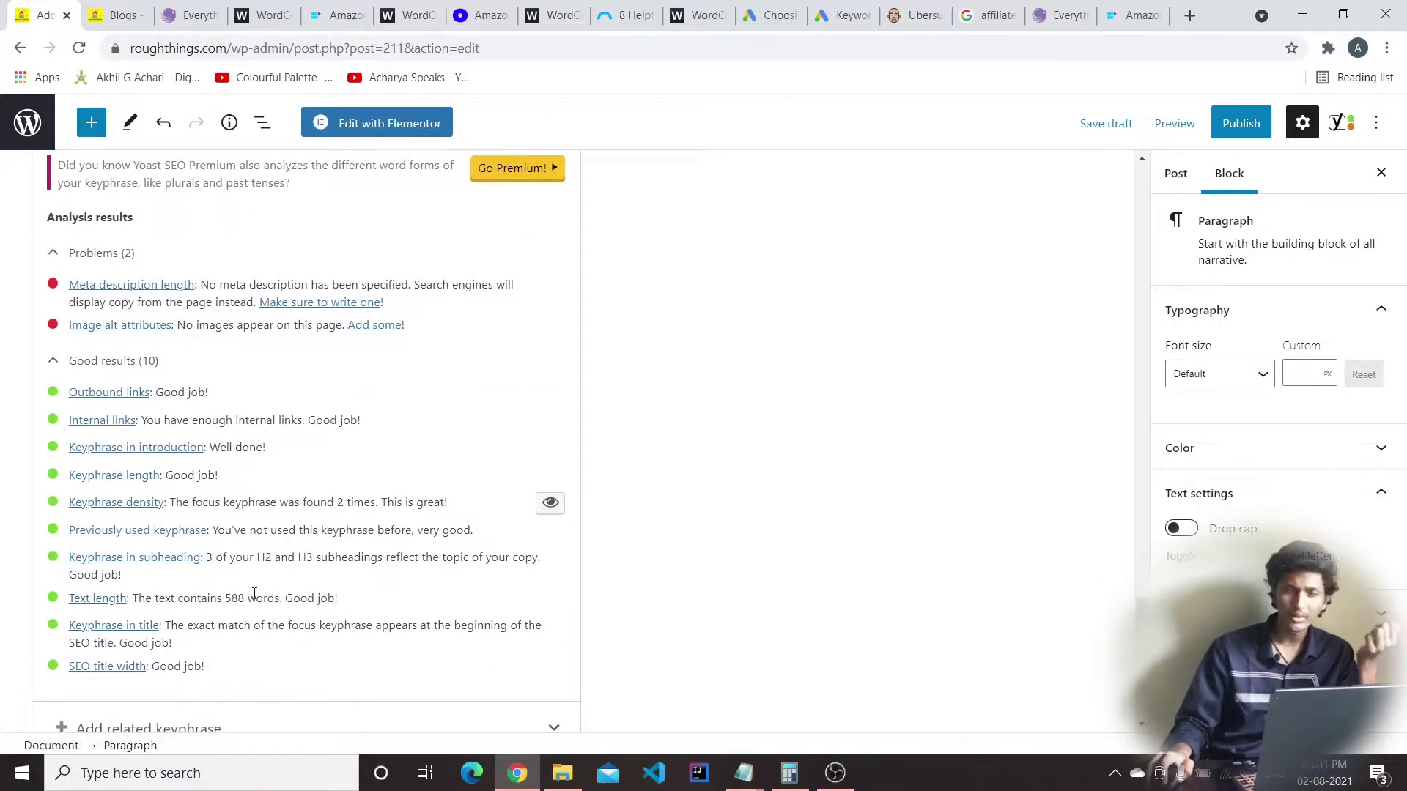
left_click_drag(239, 600, 257, 599)
left_click(375, 589)
left_click(789, 773)
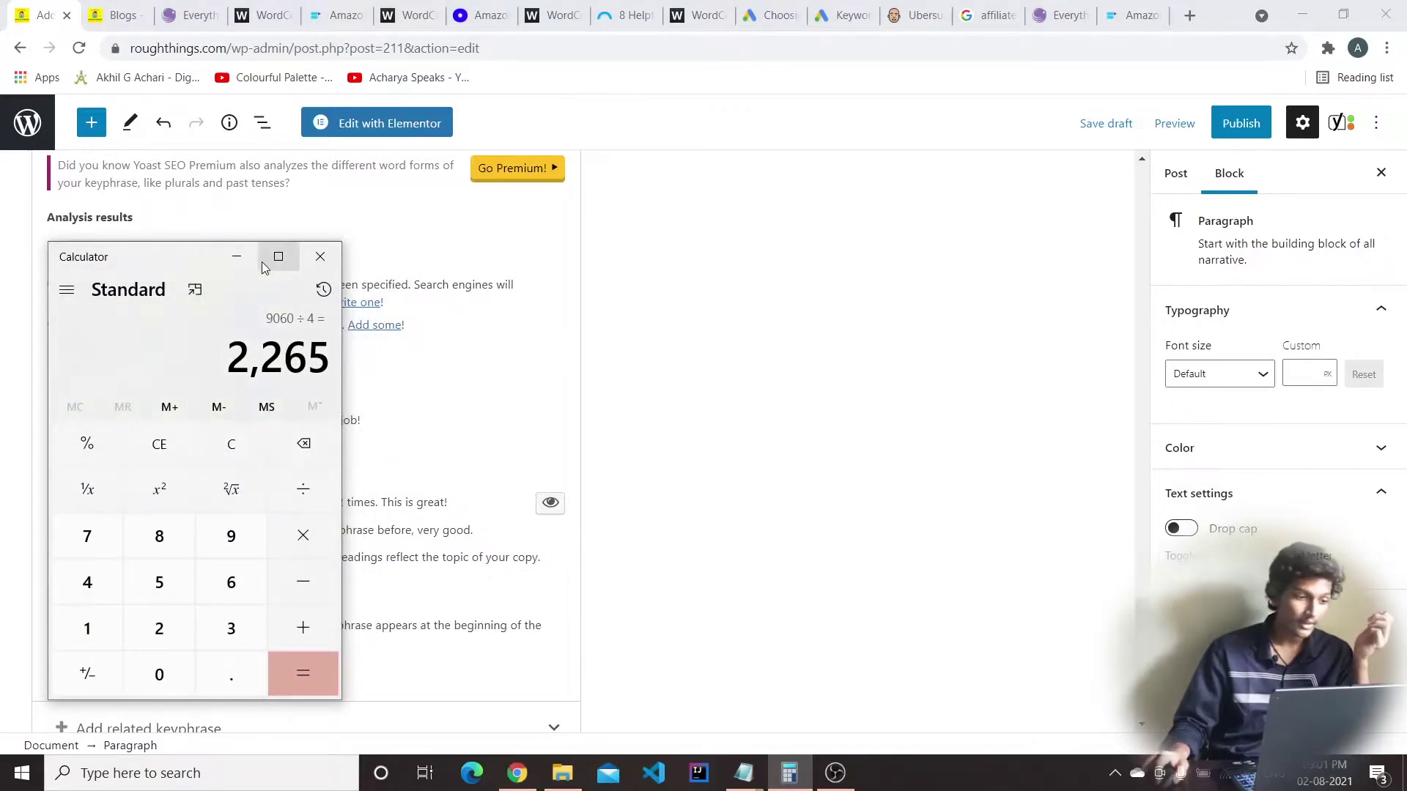
left_click(225, 255)
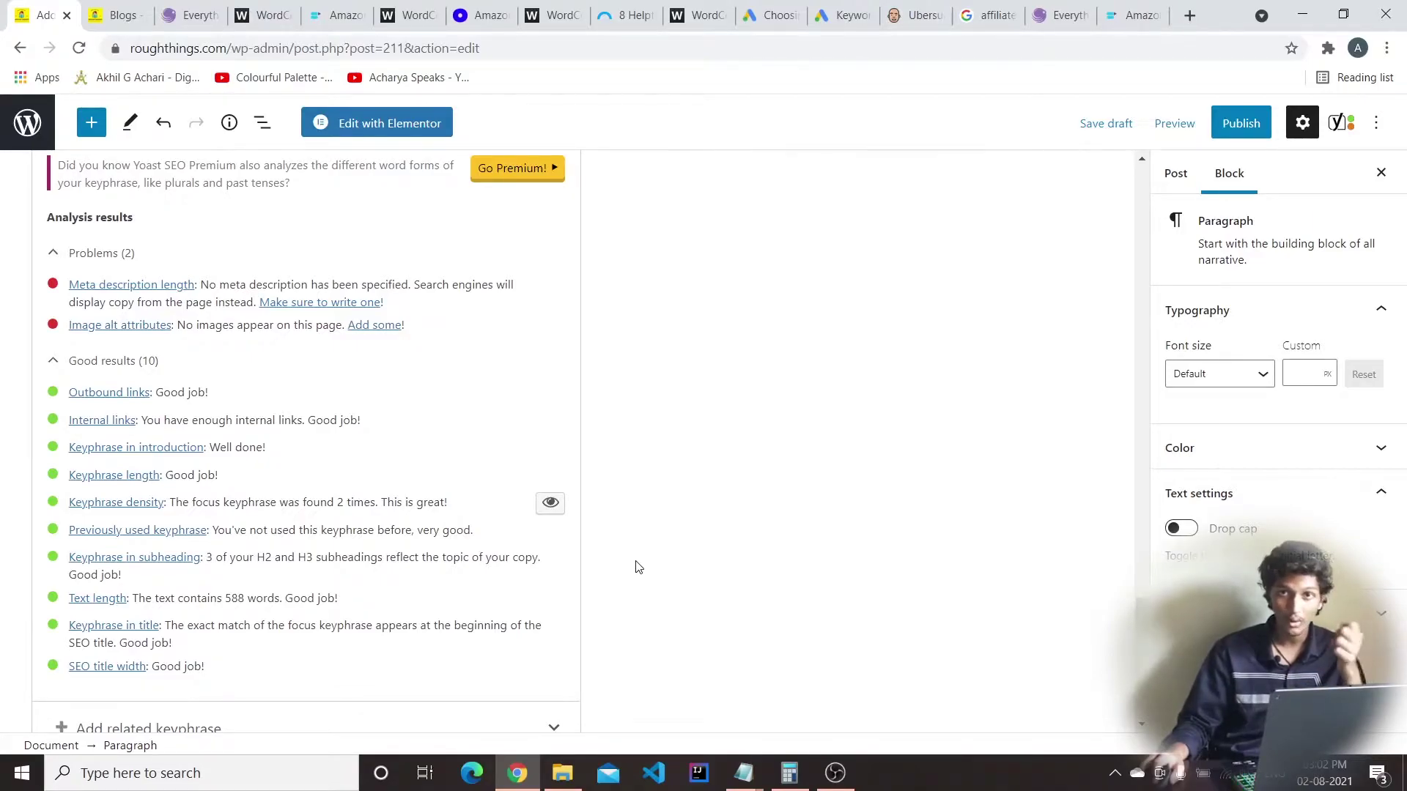
Highlight the keyphrase words "amazon" and "affiliate" in the heading "How to be an affiliate for amazon?"
scroll(962, 325, "up", 15)
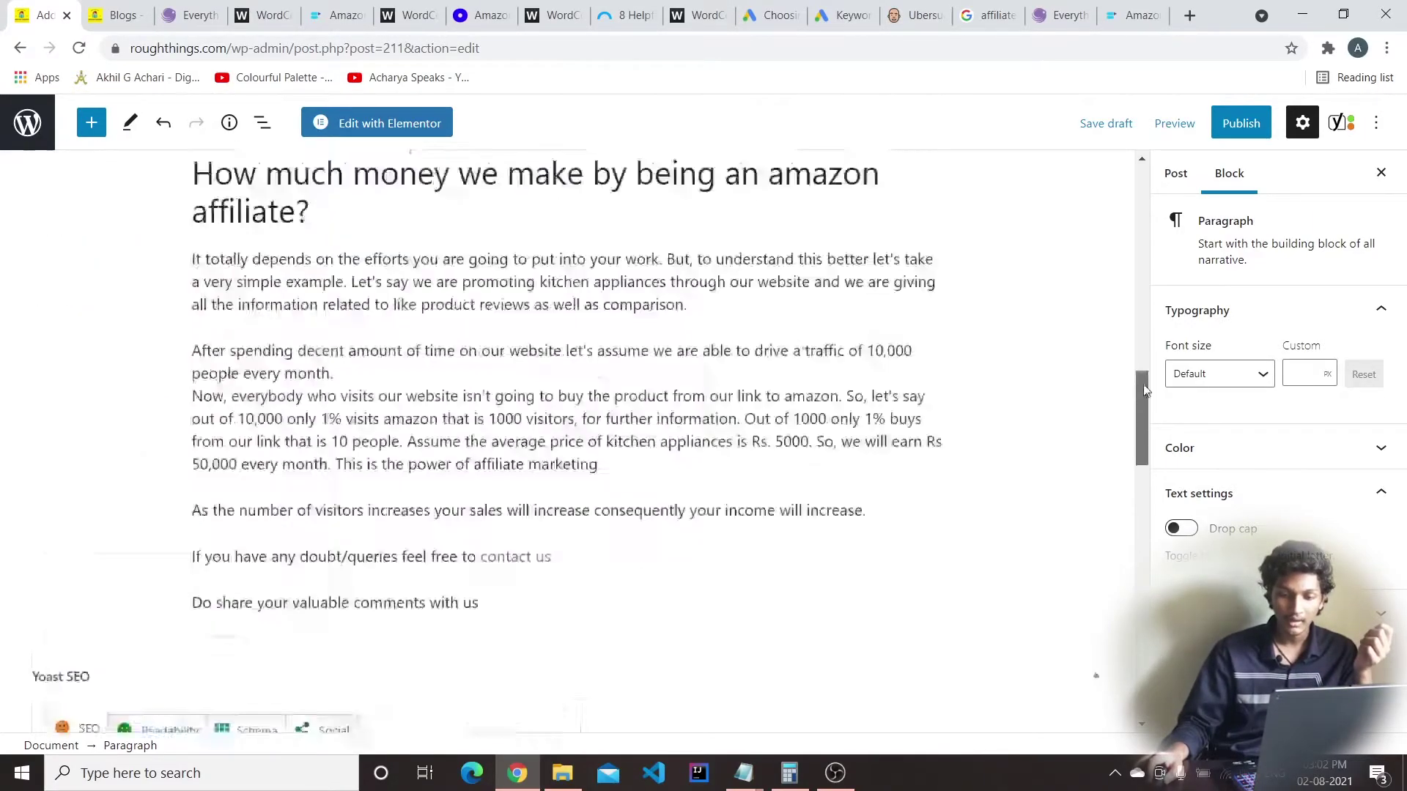
scroll(962, 325, "down", 2)
scroll(945, 337, "down", 4)
scroll(883, 367, "up", 3)
left_click_drag(561, 483, 665, 489)
left_click_drag(396, 485, 496, 489)
left_click(741, 483)
scroll(659, 498, "down", 3)
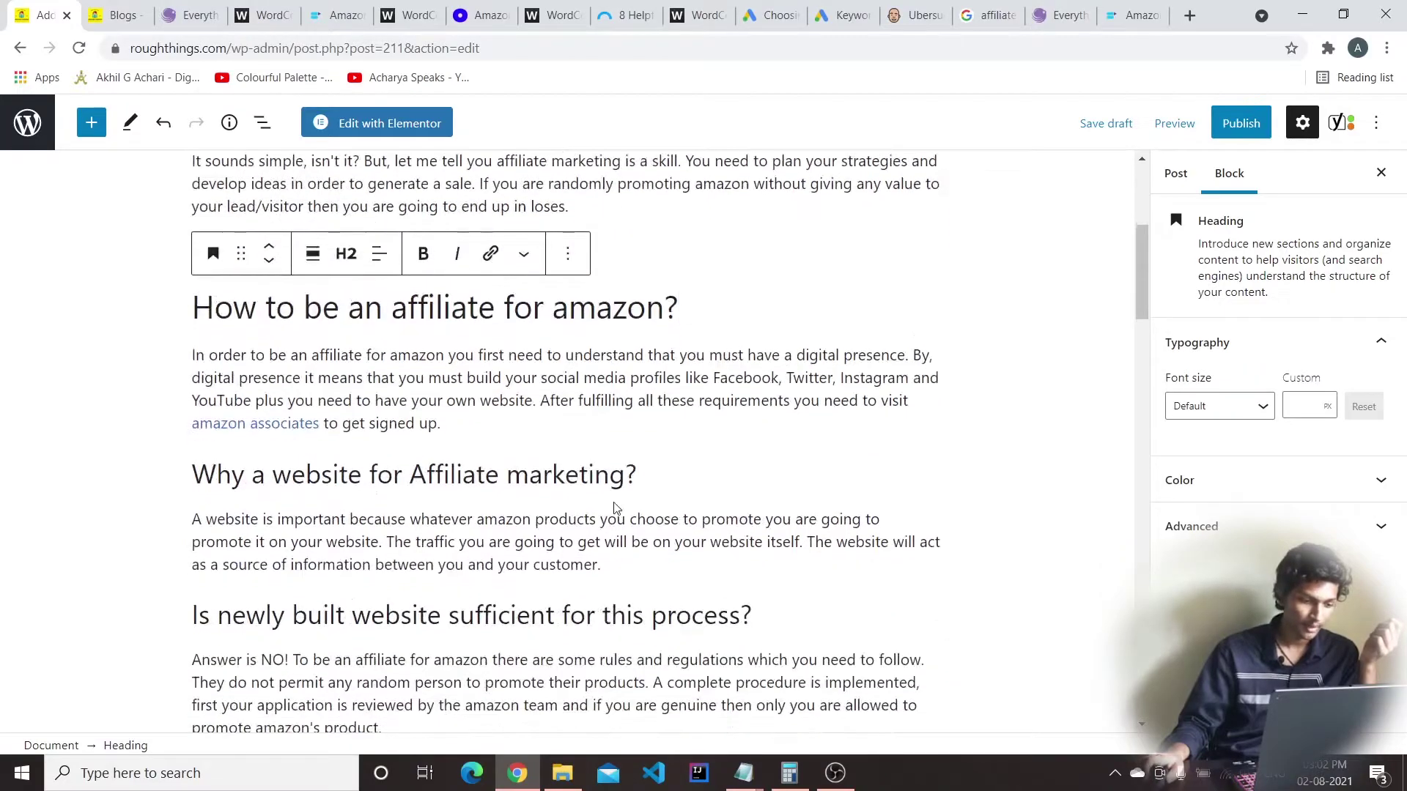
Check the subheadings "Why a website for Affiliate marketing?" and "Is newly built website sufficient for this process?" for keyphrase words
left_click(410, 474)
scroll(592, 534, "down", 1)
scroll(592, 534, "down", 2)
left_click(385, 431)
scroll(527, 437, "down", 2)
scroll(527, 437, "down", 2)
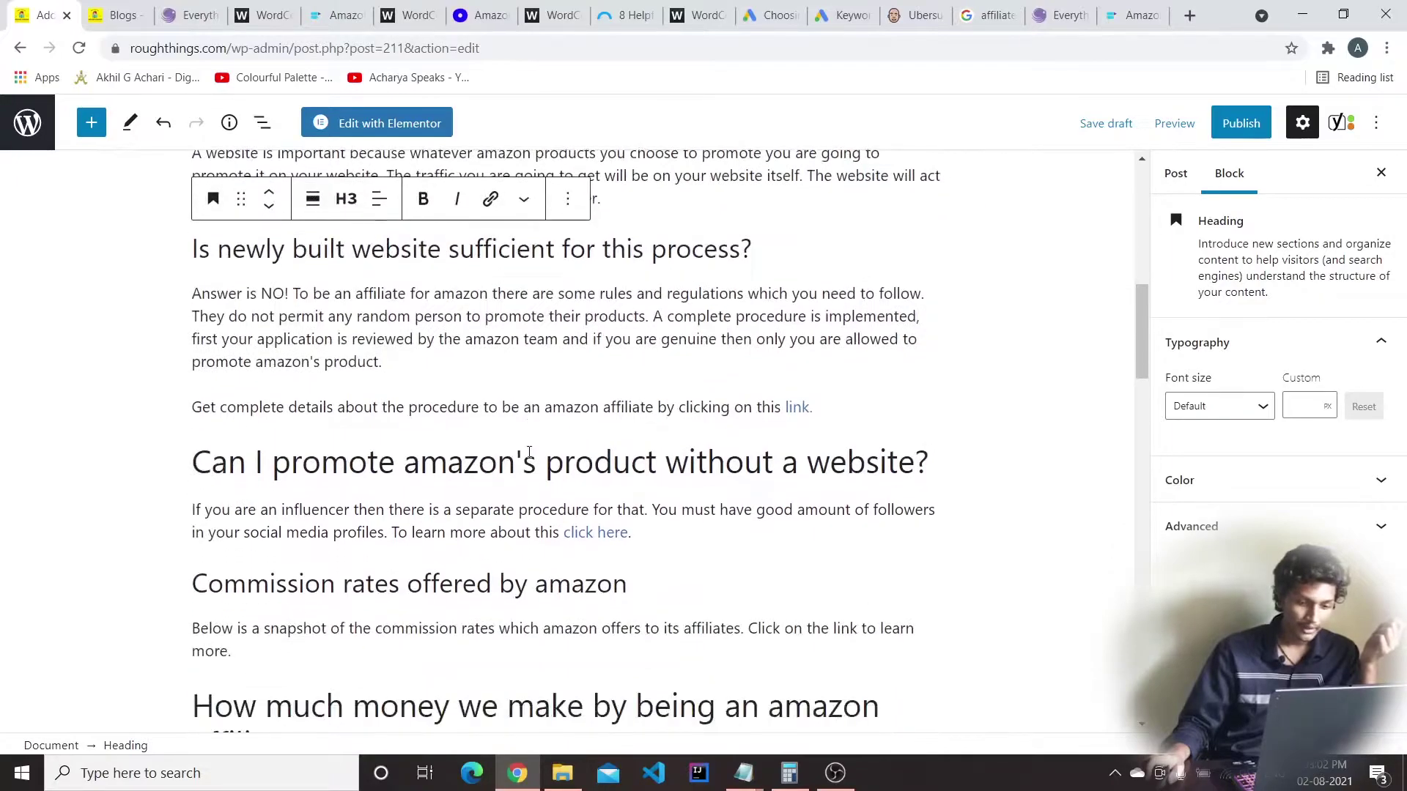
Check the remaining subheadings for keyphrase words, highlighting "amazon's", and compare them with the keyphrase in subheading result
left_click_drag(408, 452, 528, 447)
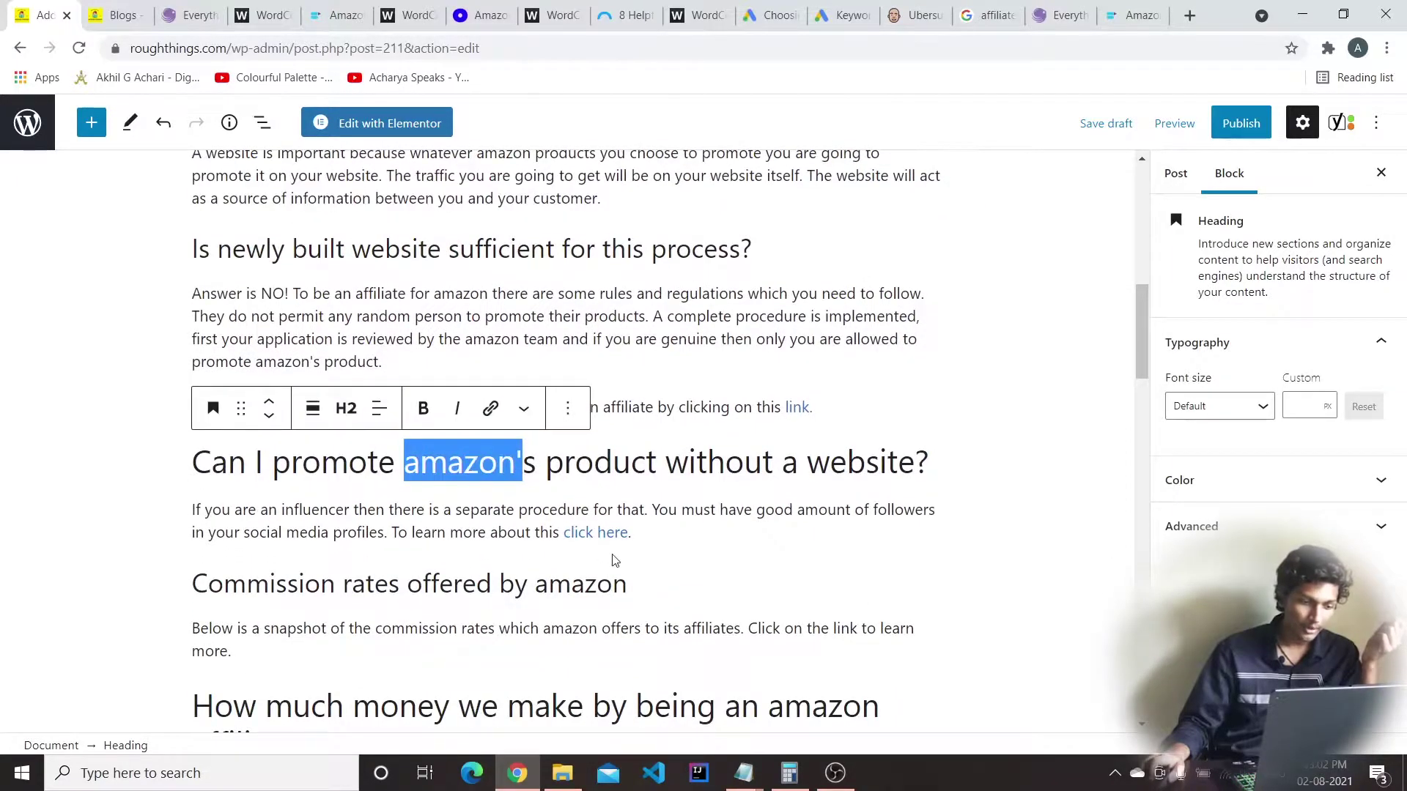
scroll(614, 560, "down", 2)
left_click(425, 467)
scroll(354, 529, "down", 2)
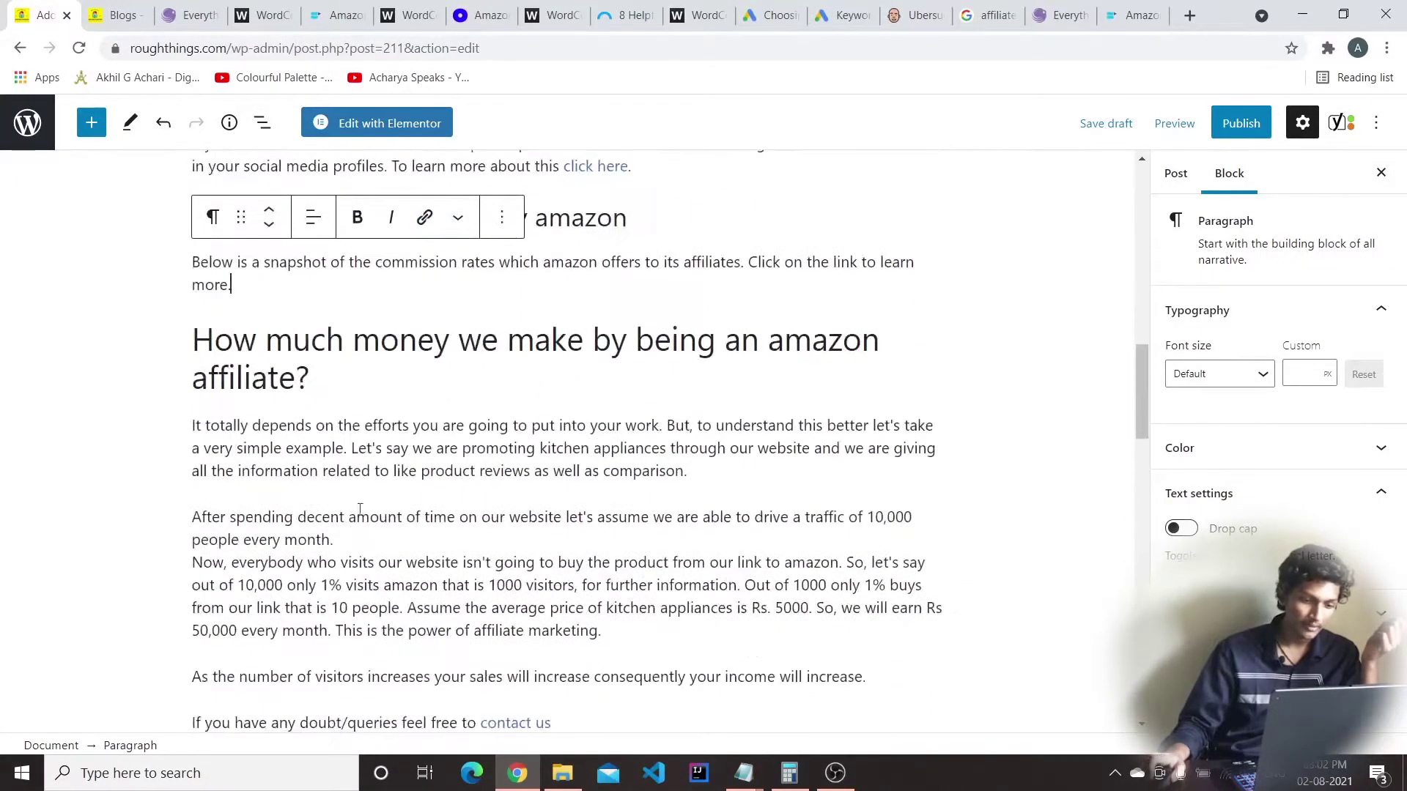
left_click(410, 375)
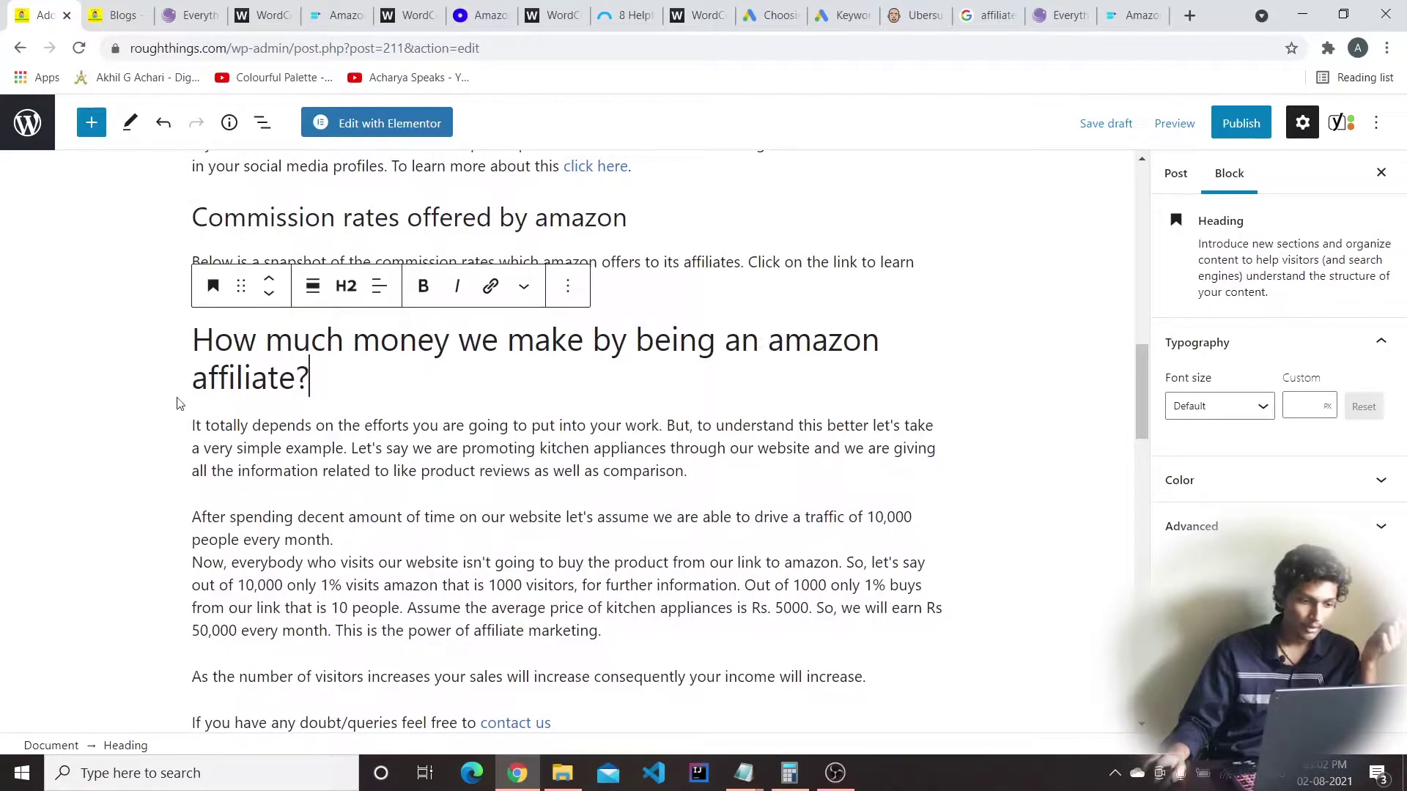
scroll(371, 390, "down", 6)
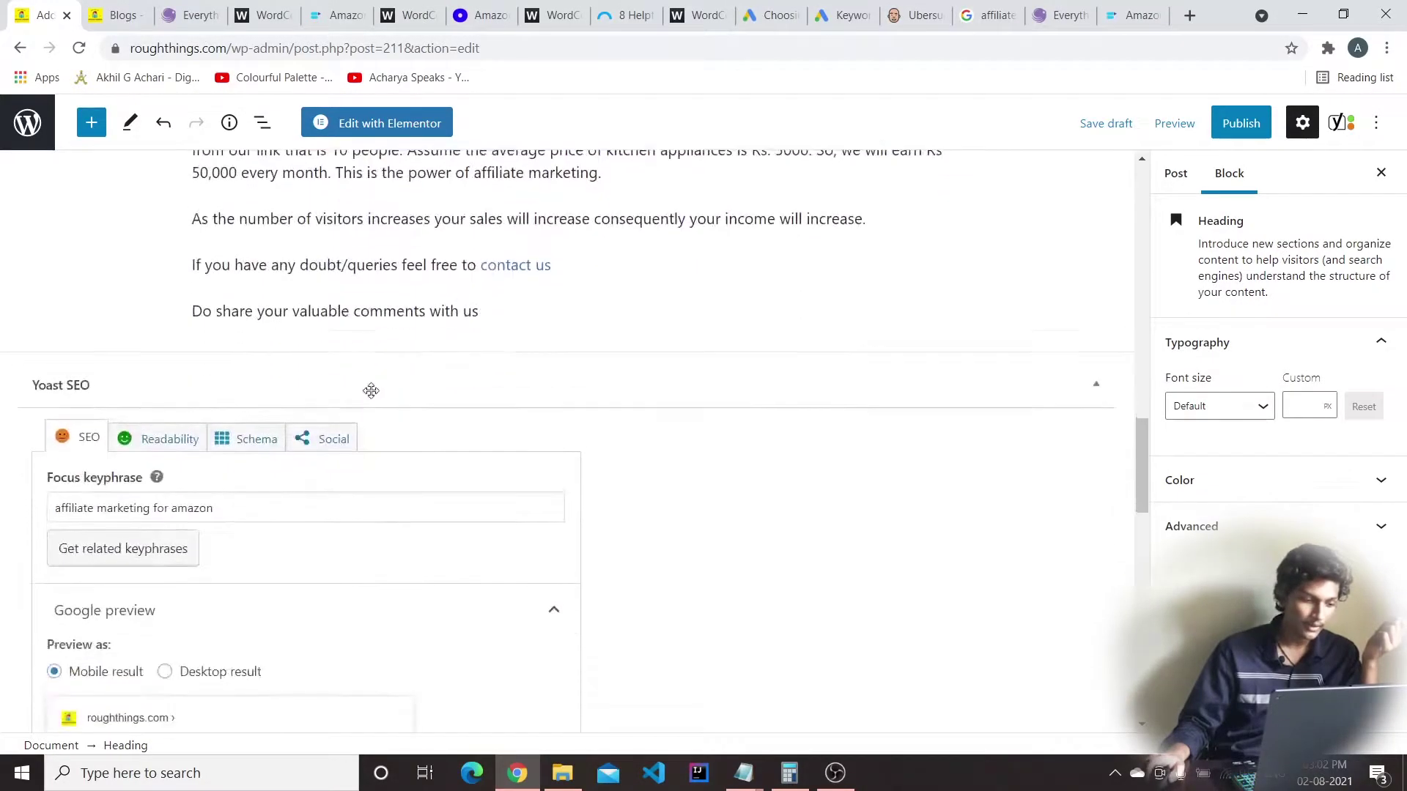
scroll(371, 390, "down", 15)
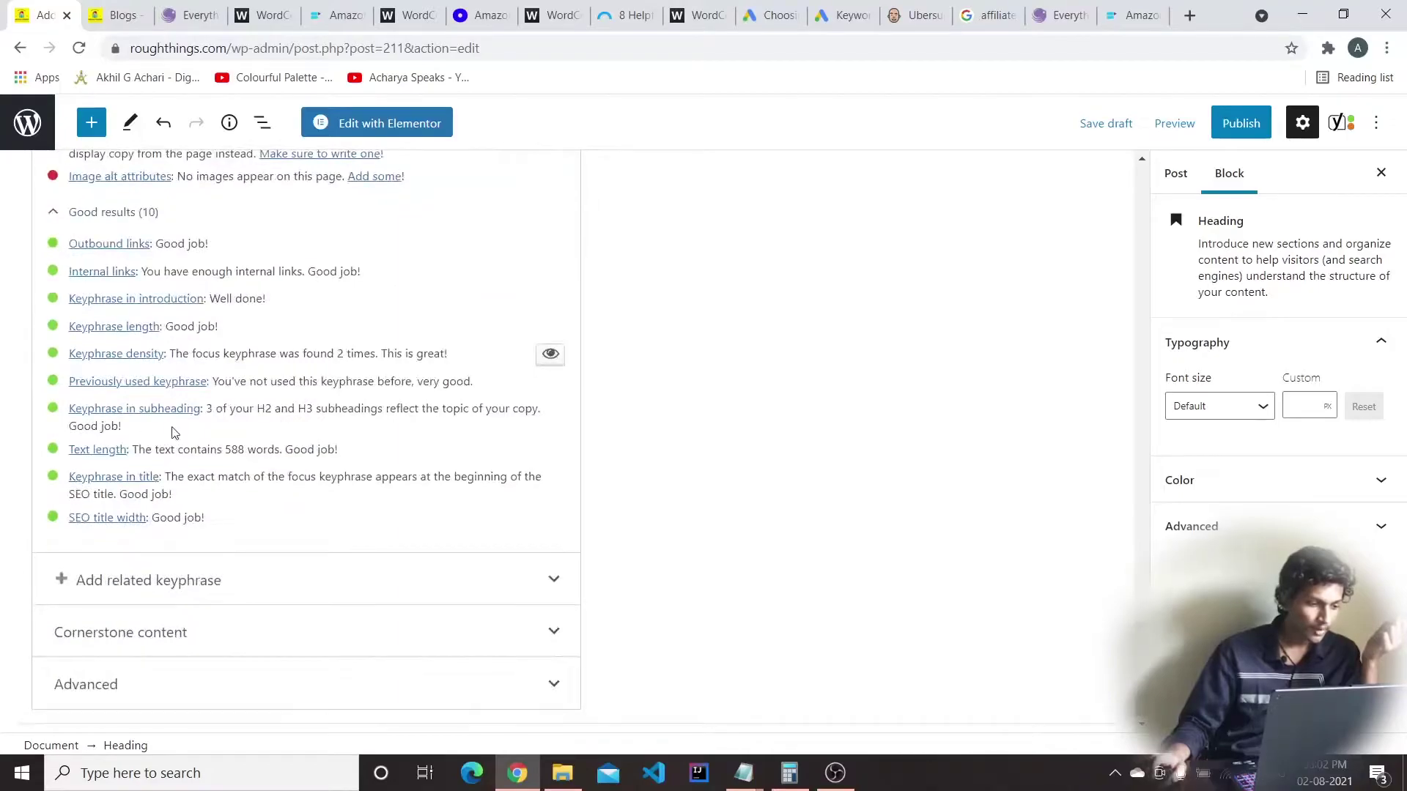
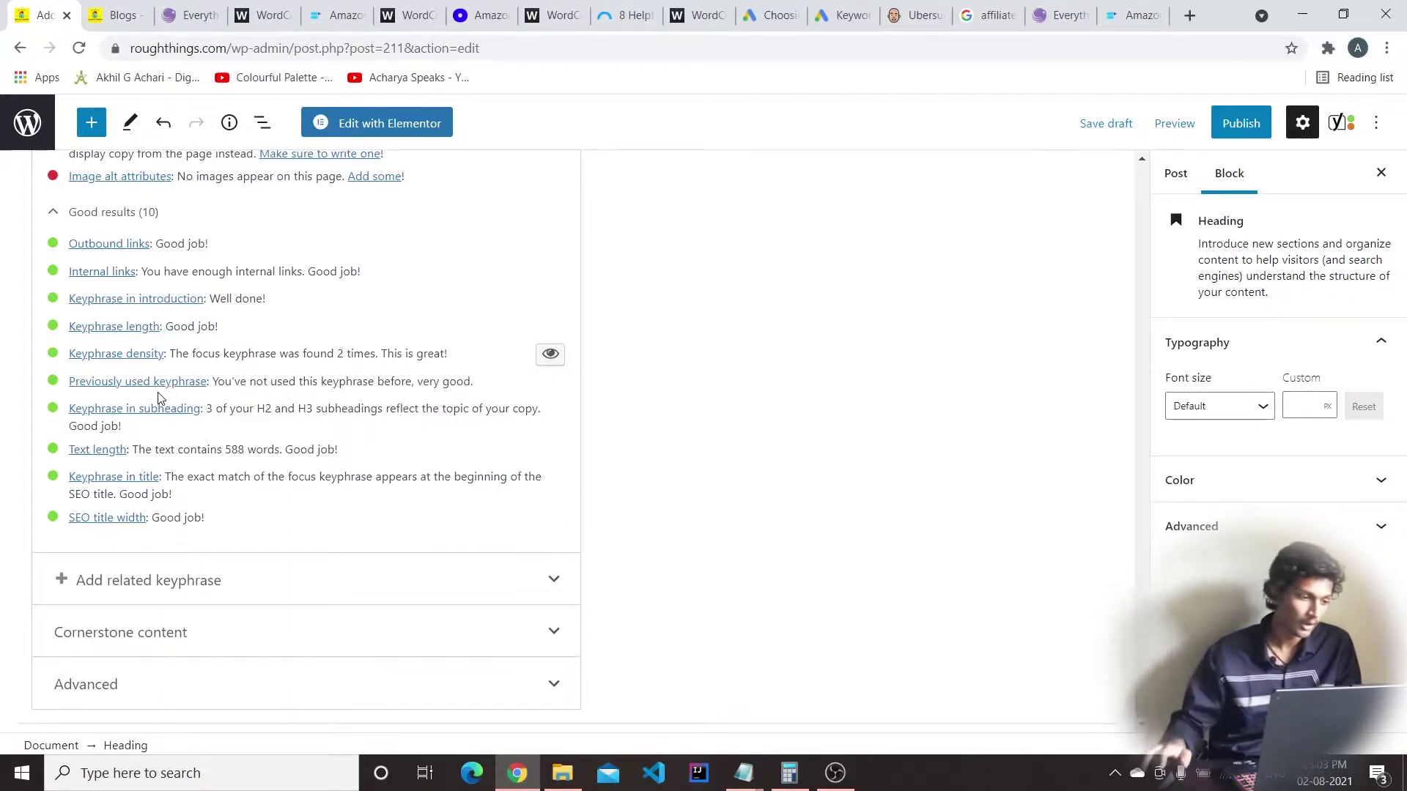
Highlight the focus keyphrase in the Yoast SEO settings and compare it with the keyphrase length and density results
scroll(288, 351, "up", 1)
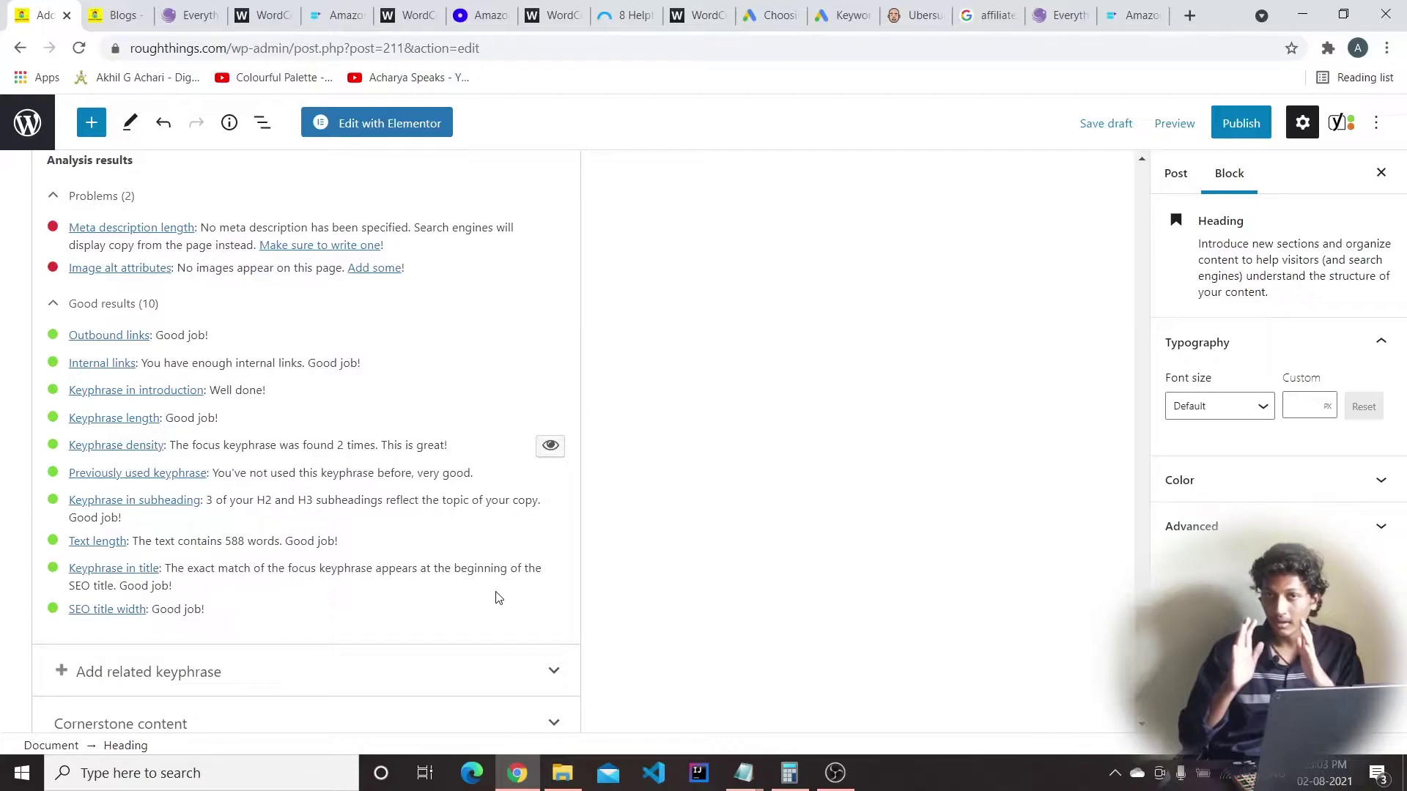
scroll(495, 595, "up", 5)
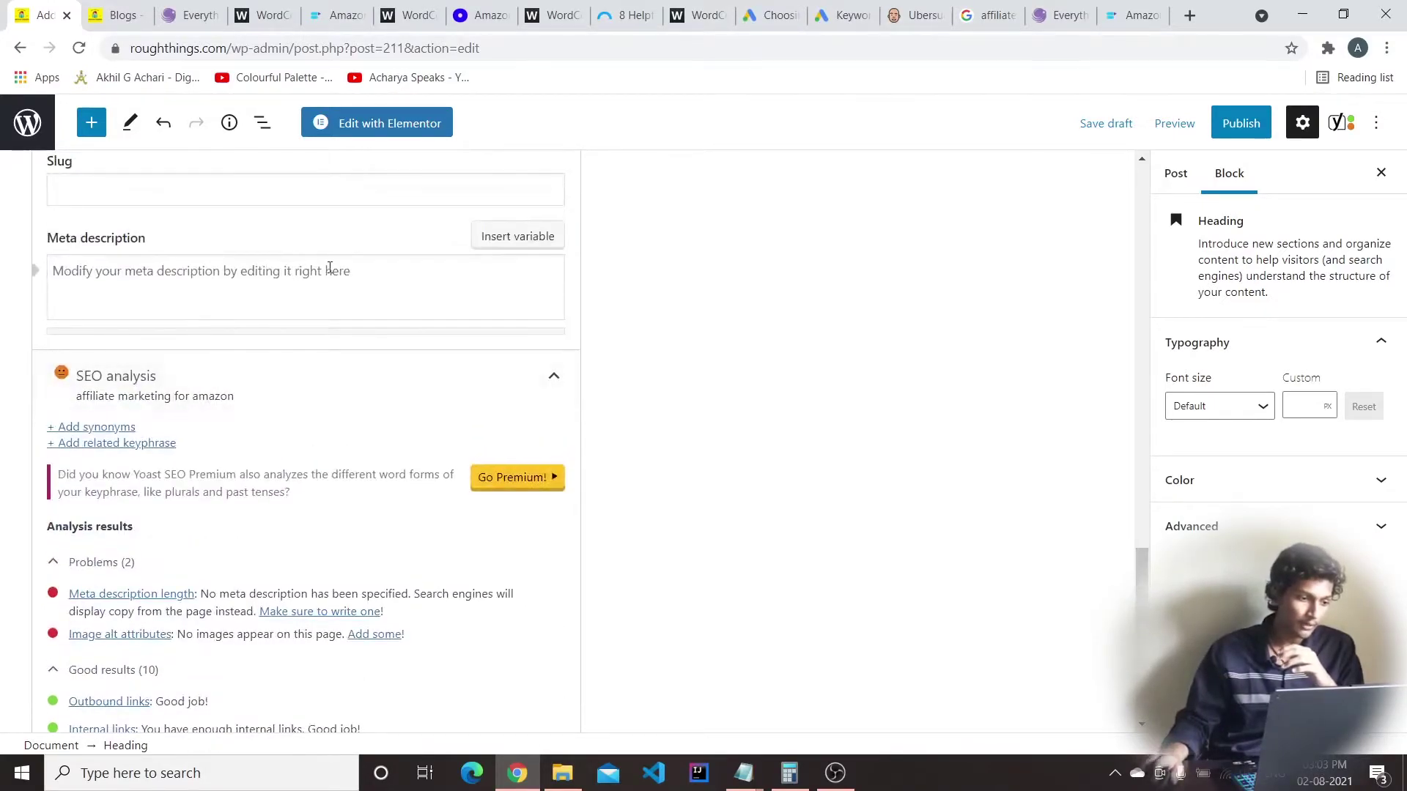
scroll(330, 268, "up", 7)
left_click_drag(220, 262, 5, 301)
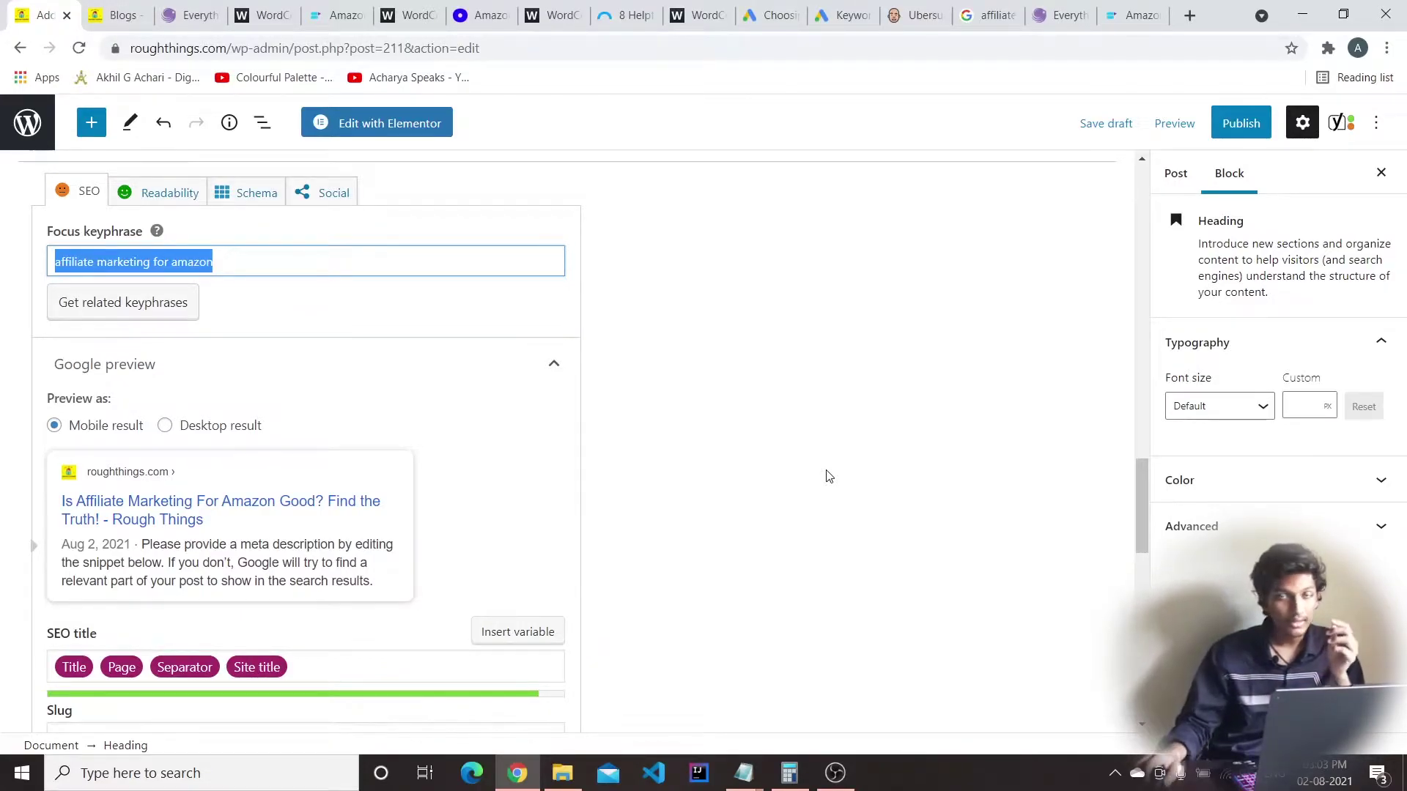
scroll(824, 480, "down", 15)
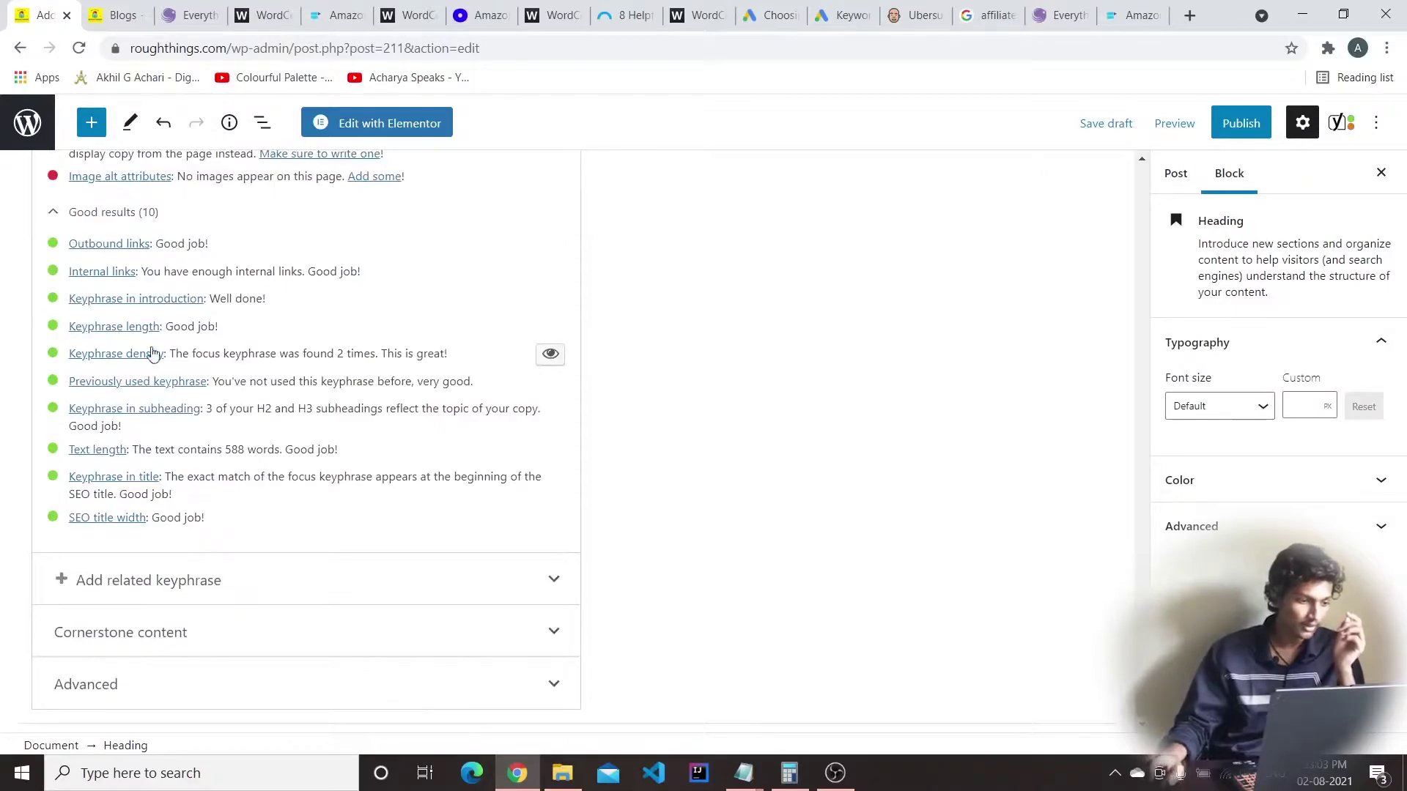
scroll(833, 185, "up", 10)
scroll(32, 465, "down", 10)
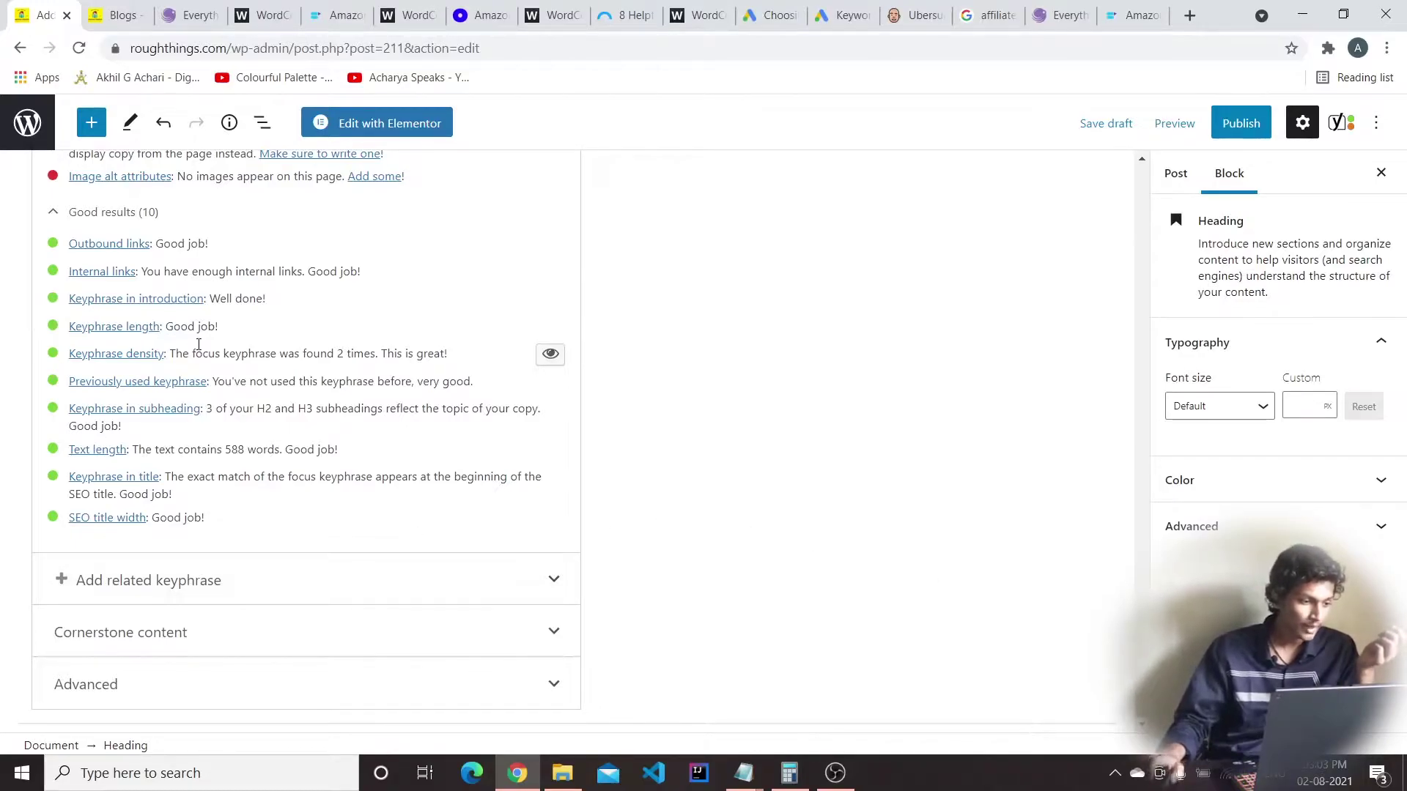
Look through the post's closing sections and examine the outbound and internal links results in the SEO analysis
scroll(443, 311, "up", 15)
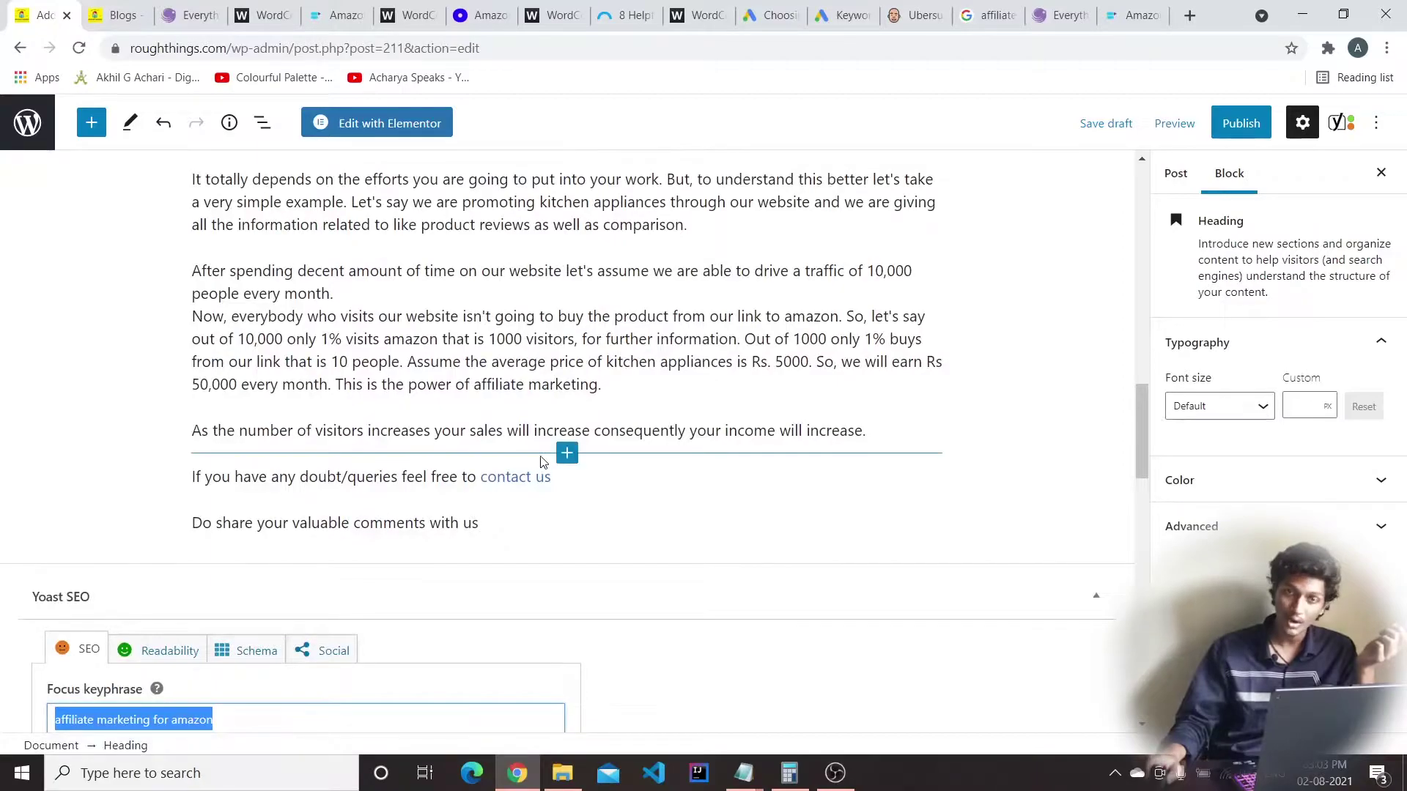
scroll(543, 466, "up", 7)
scroll(531, 447, "down", 20)
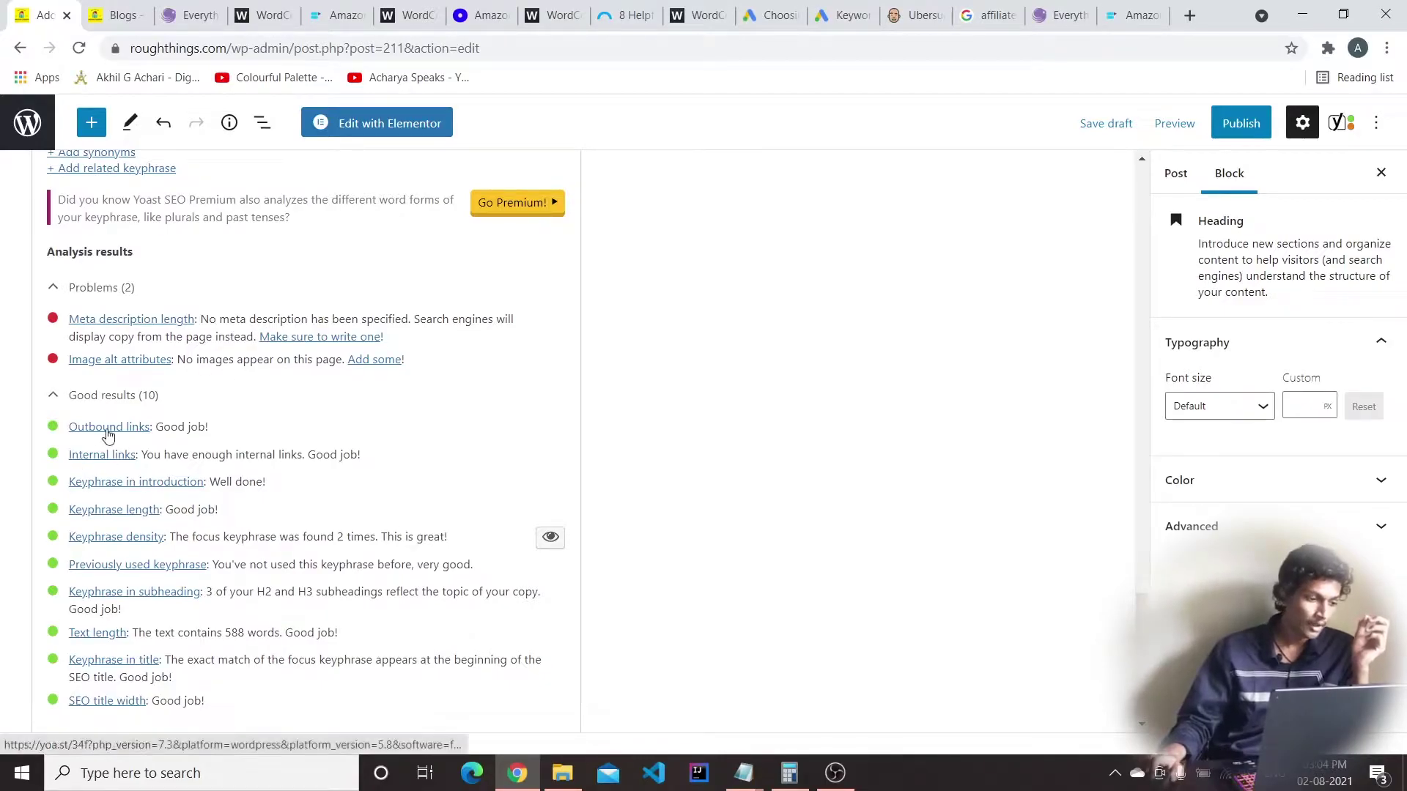
scroll(922, 428, "up", 1)
Inspect the destination and settings of the outbound "link" in the paragraph about the Amazon affiliate procedure
scroll(922, 428, "up", 20)
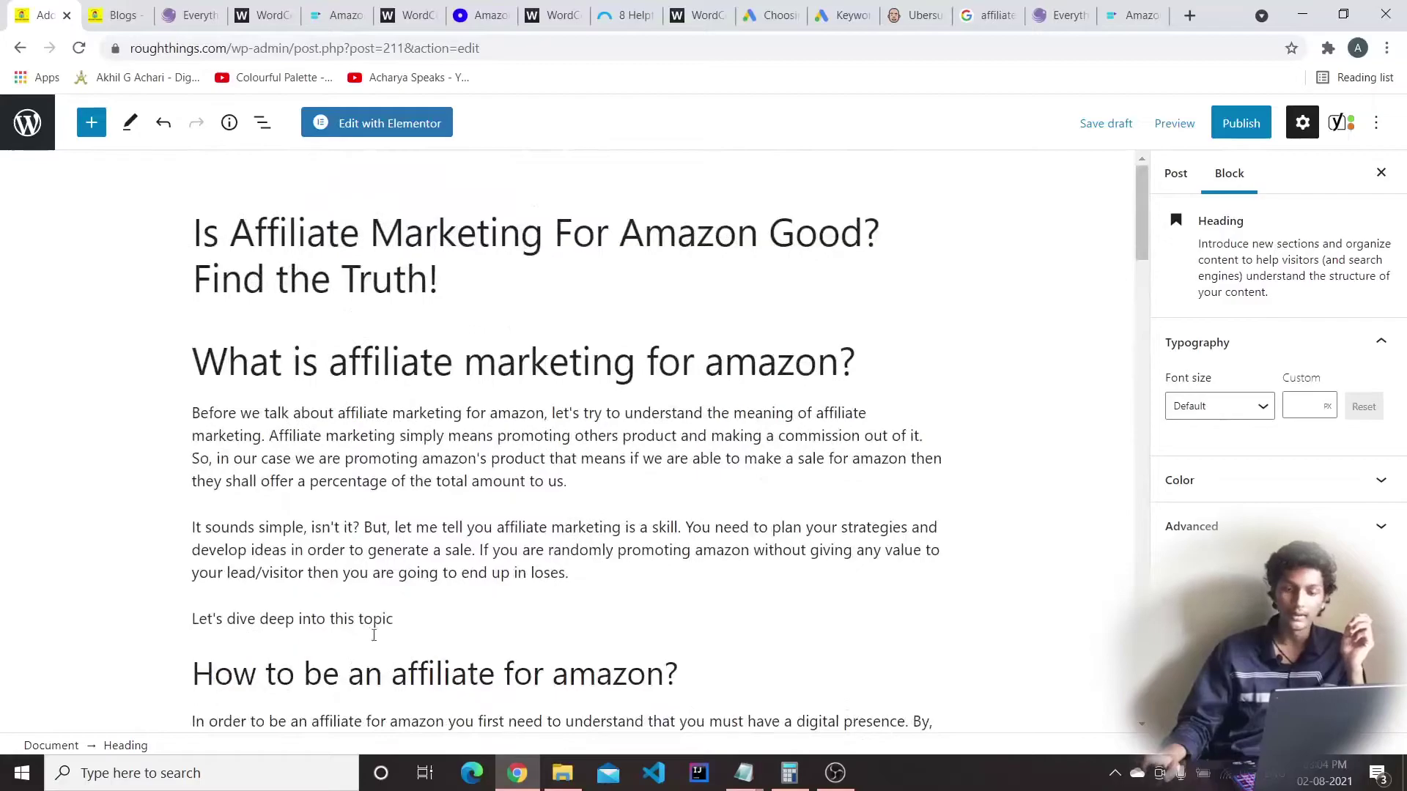
scroll(742, 506, "down", 10)
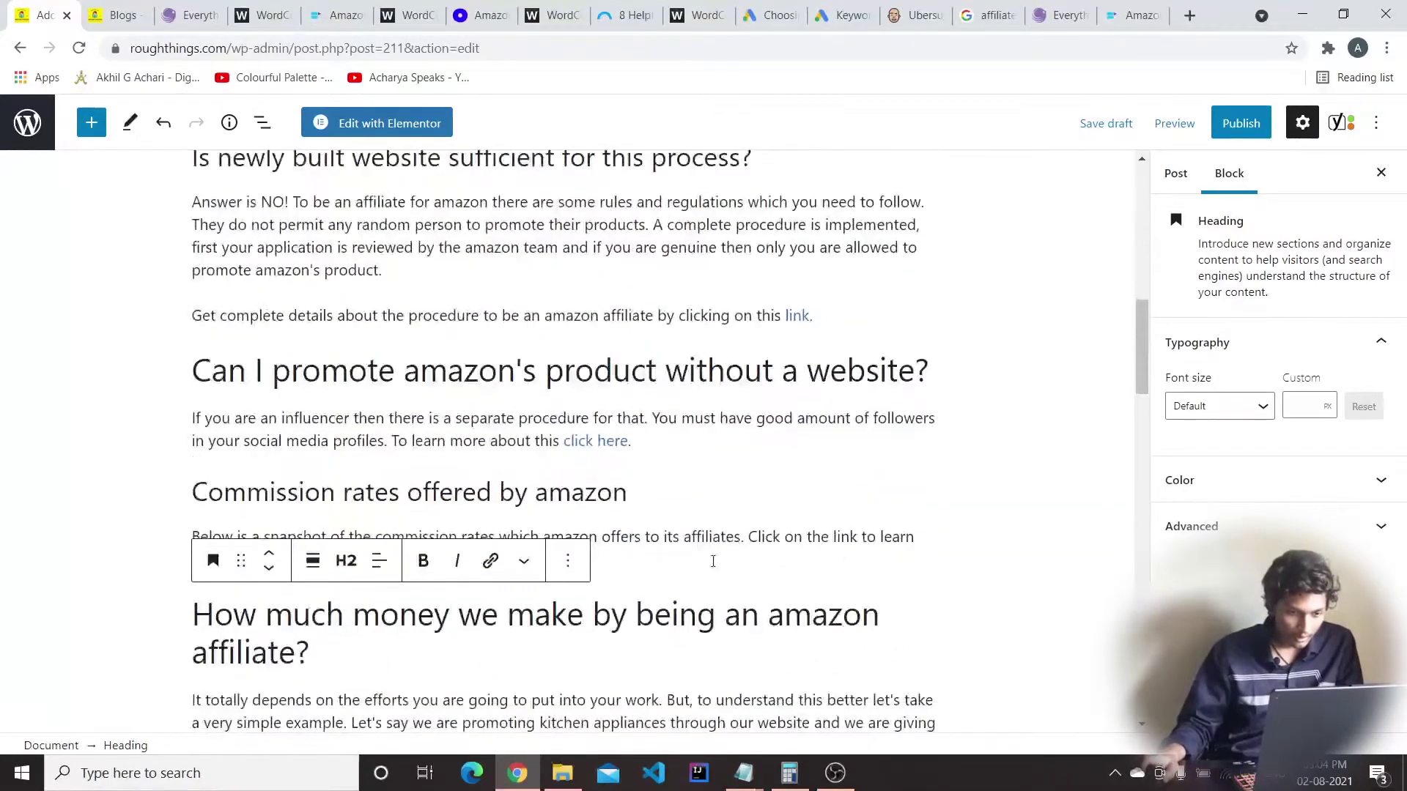
scroll(745, 439, "up", 4)
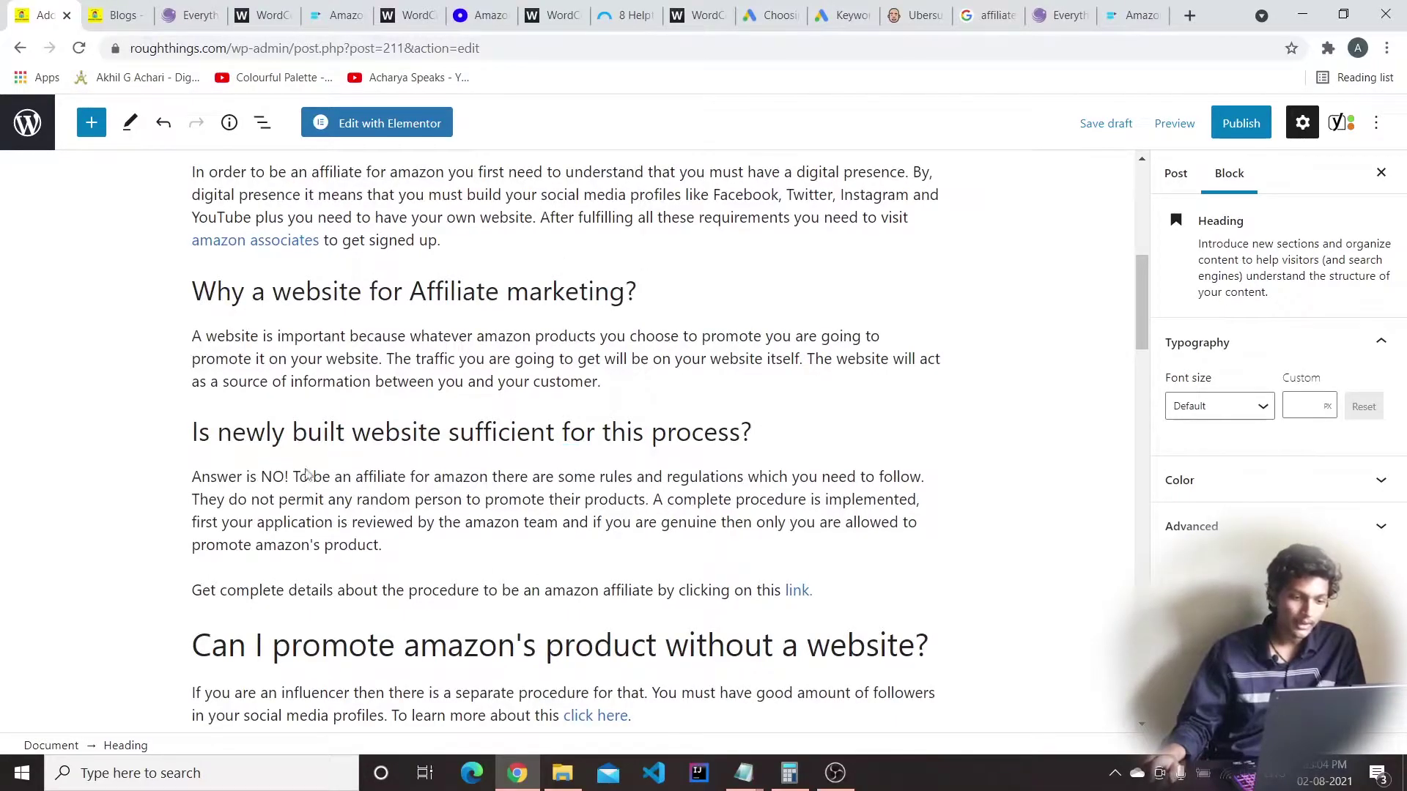
left_click(460, 441)
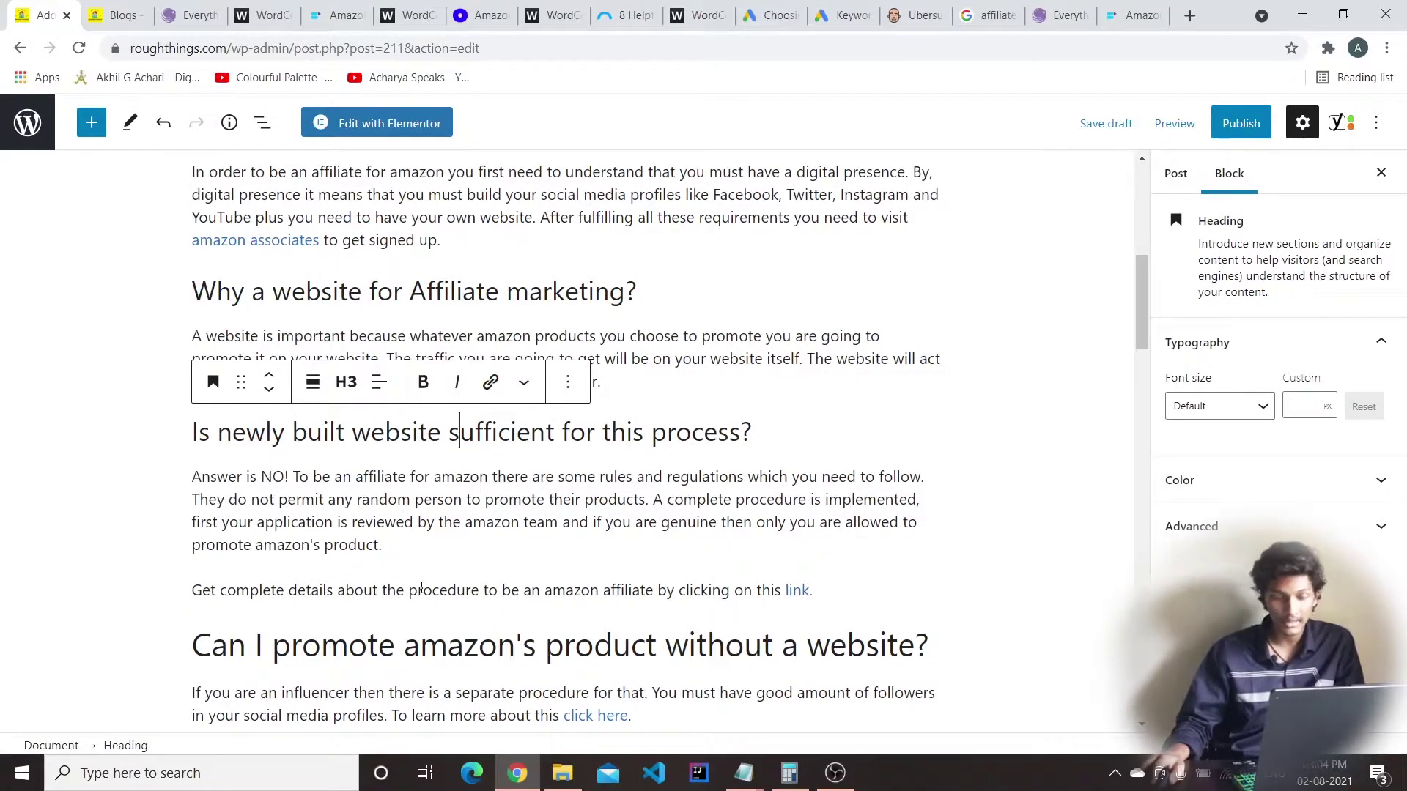
left_click(655, 590)
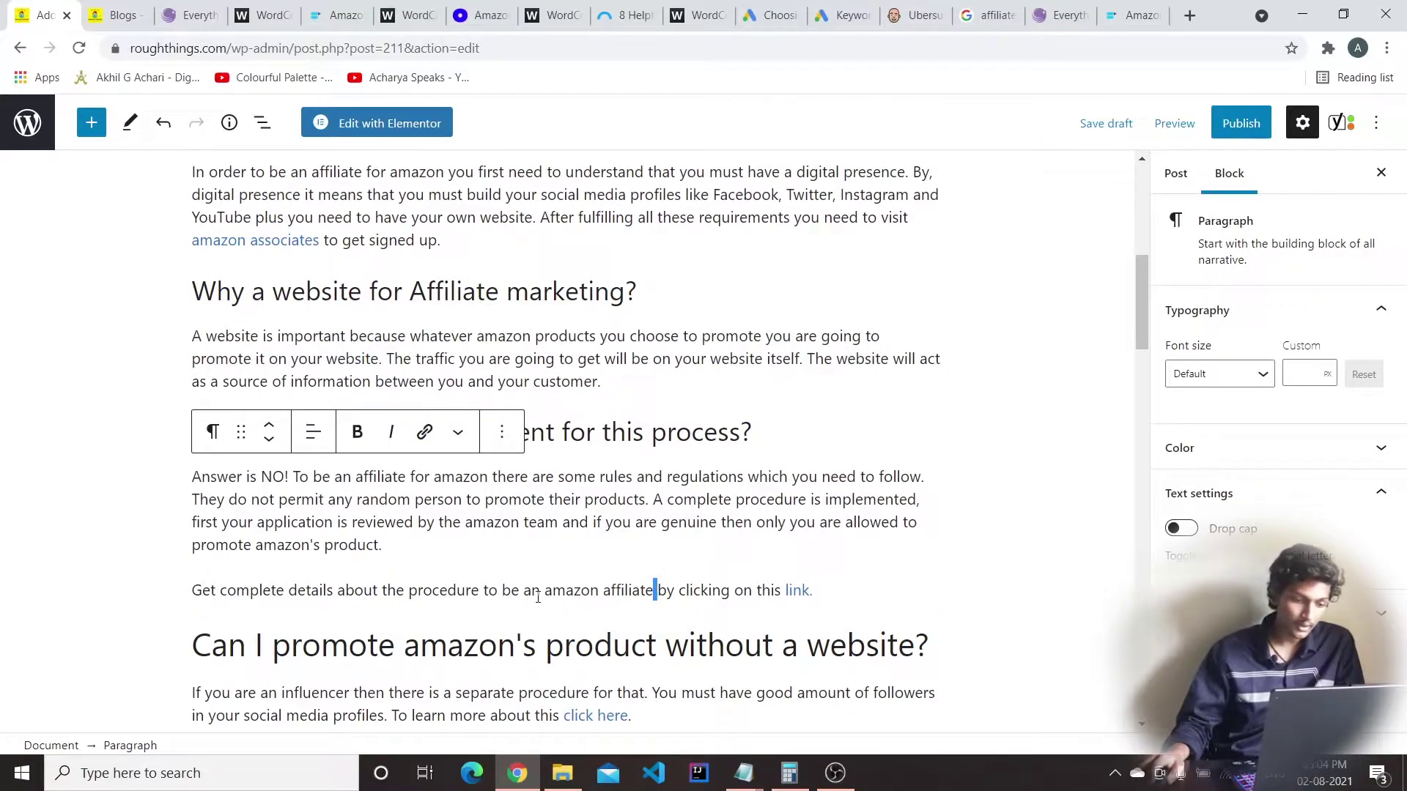
left_click(801, 590)
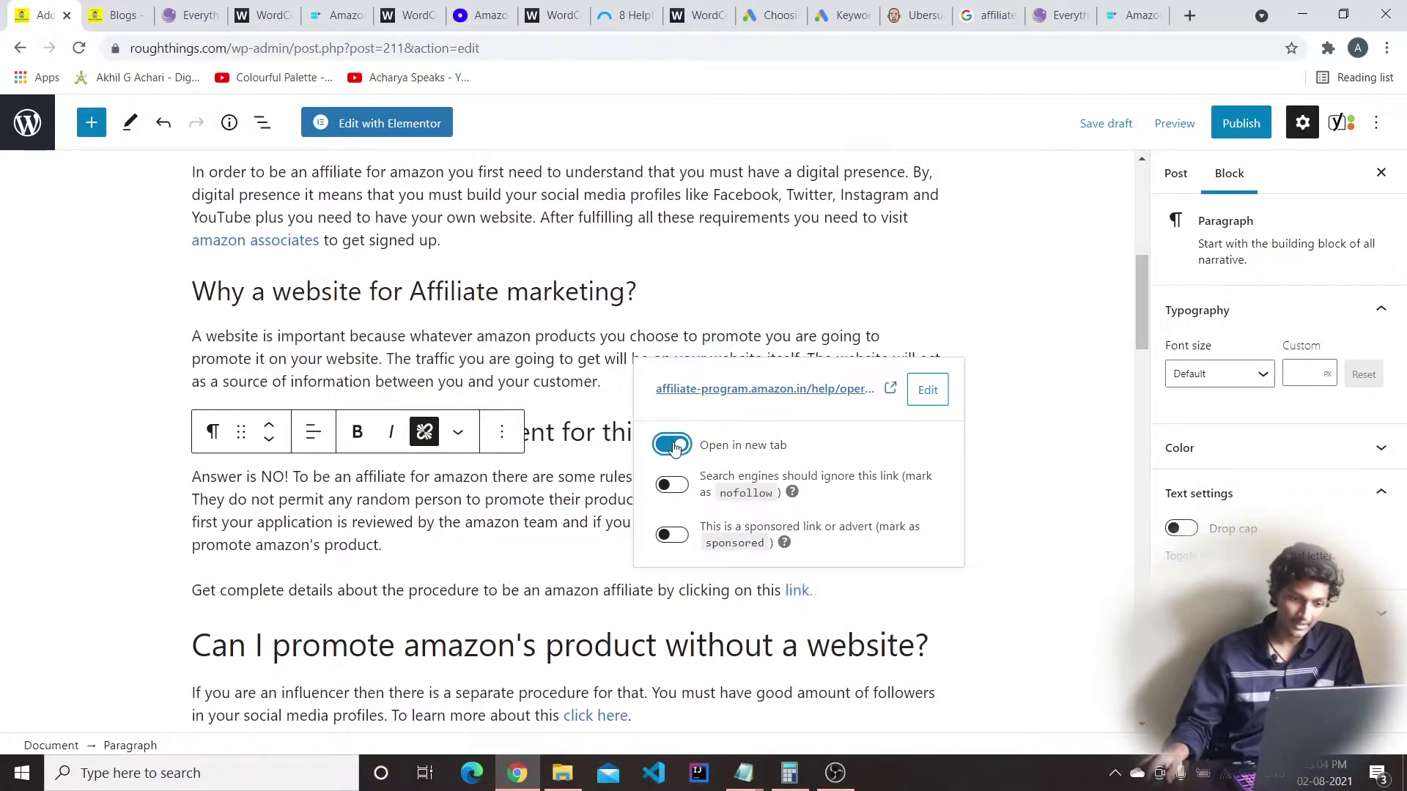
left_click(805, 467)
left_click(802, 590)
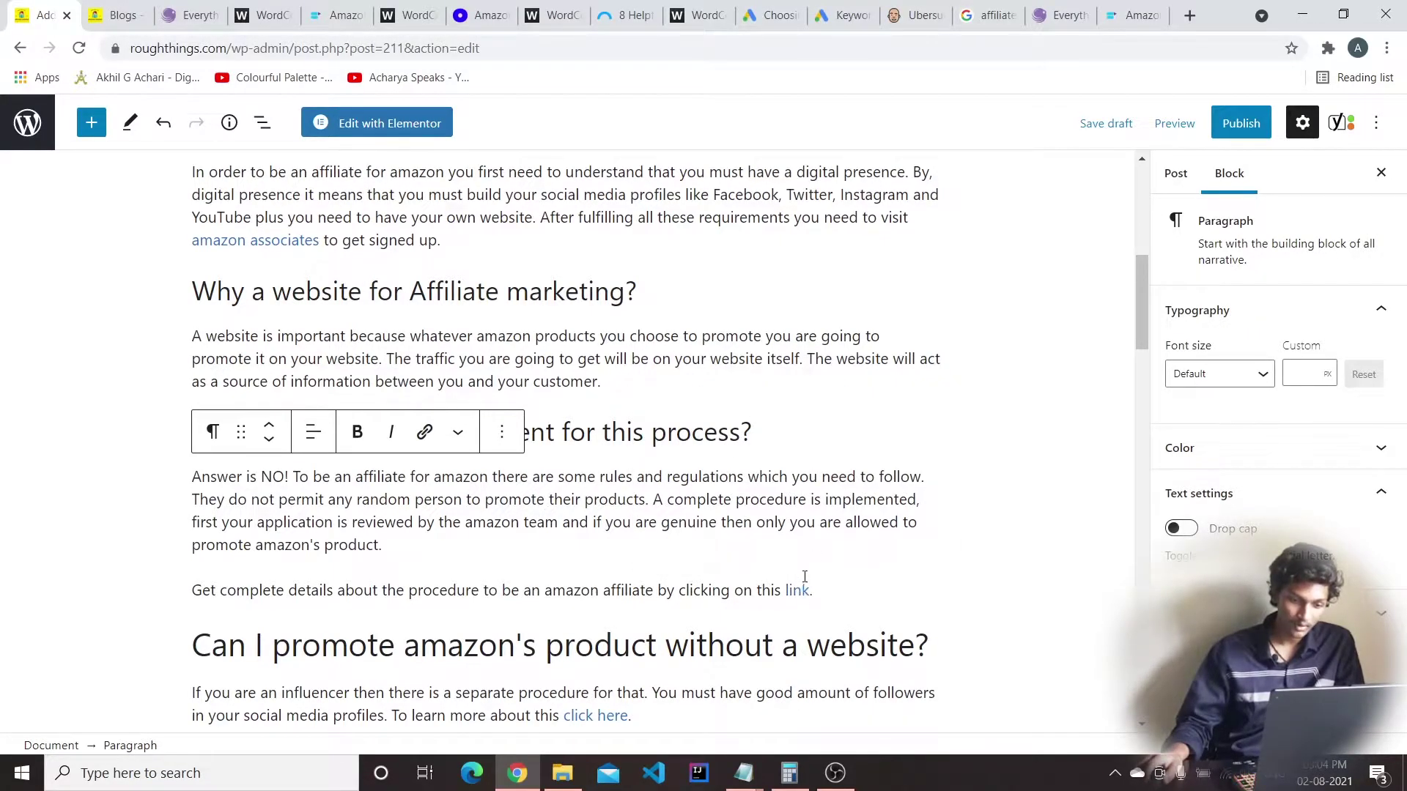
left_click_drag(811, 590, 784, 591)
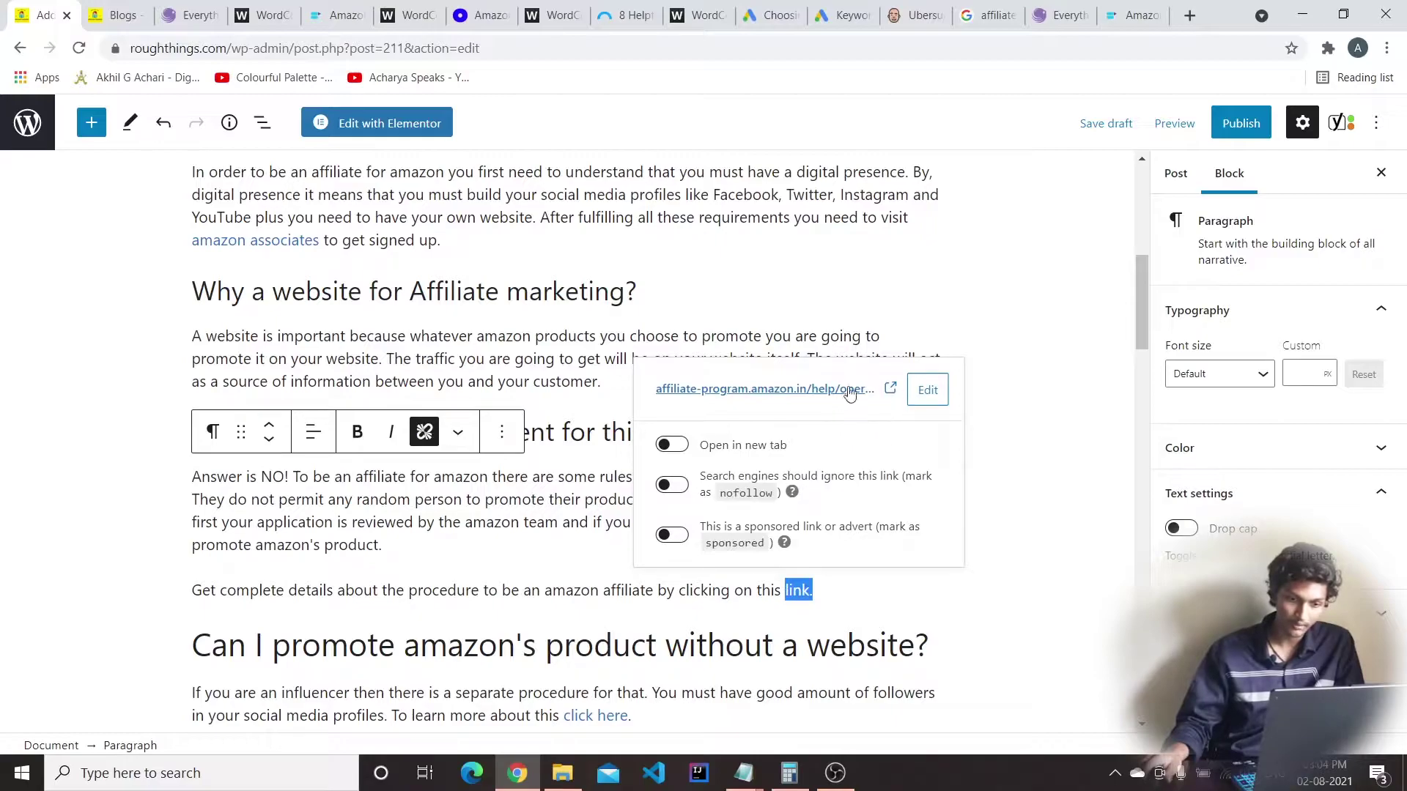
Try to clear the destination URL of the "link" text in the paragraph about the Amazon affiliate procedure
left_click(924, 389)
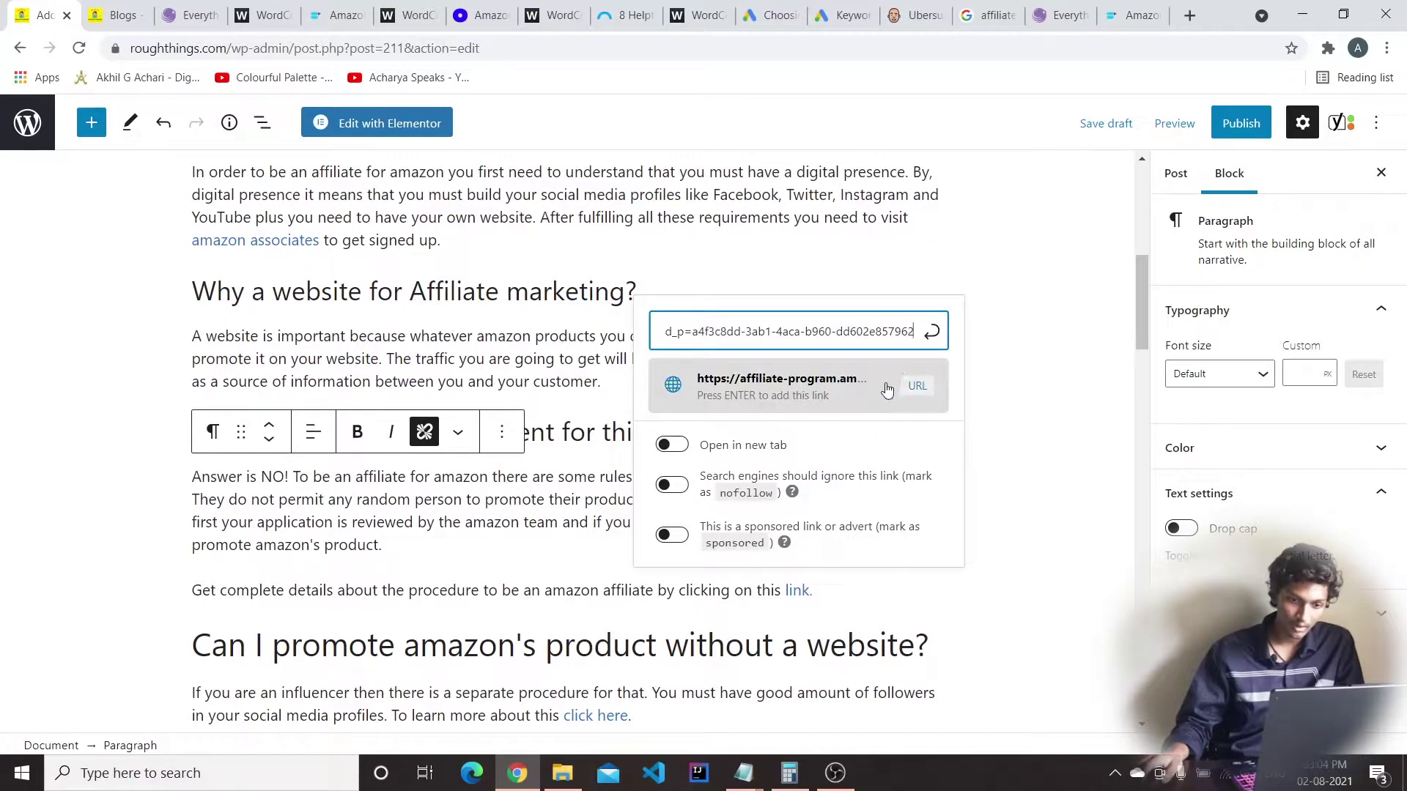
key("ctrl+a")
key("BackSpace")
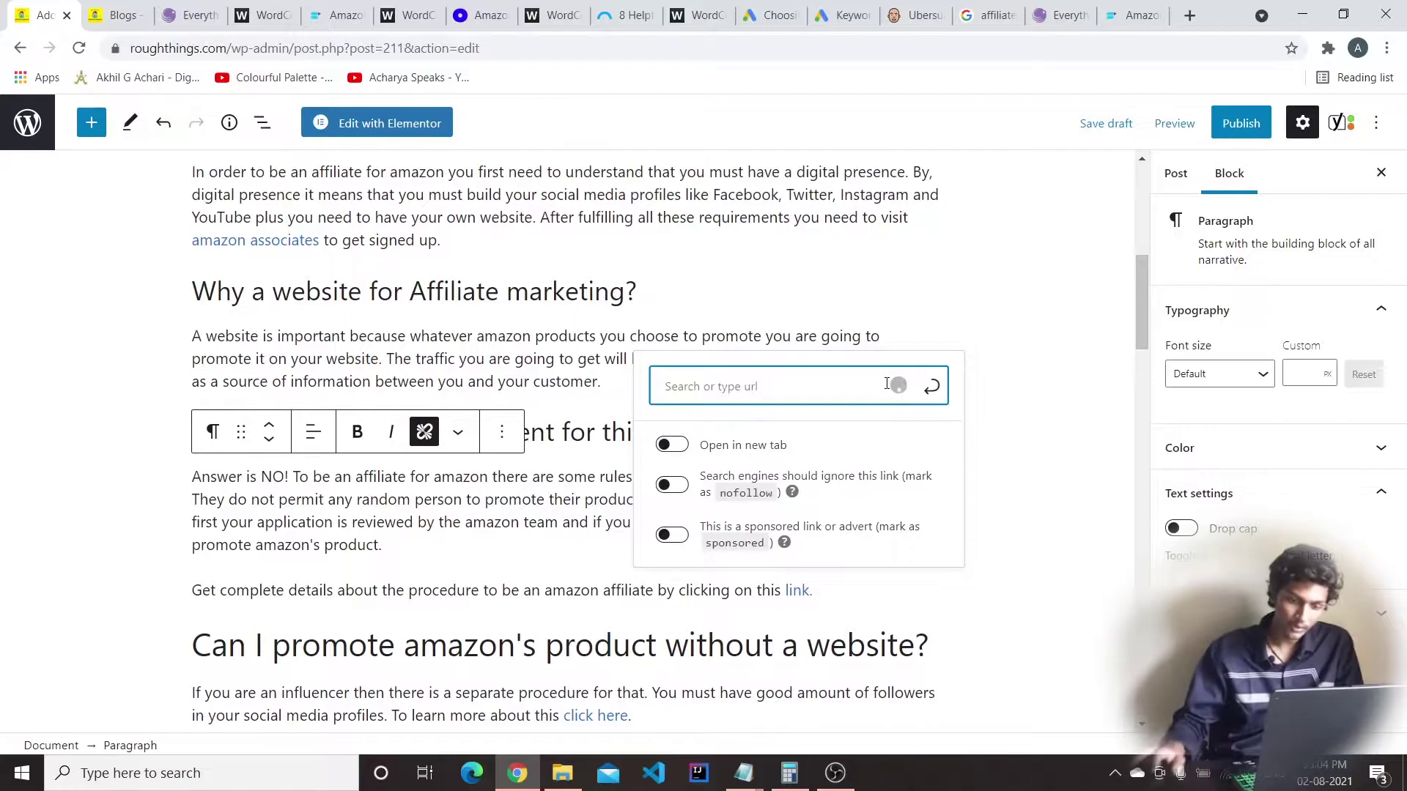
key("Return")
left_click(1055, 599)
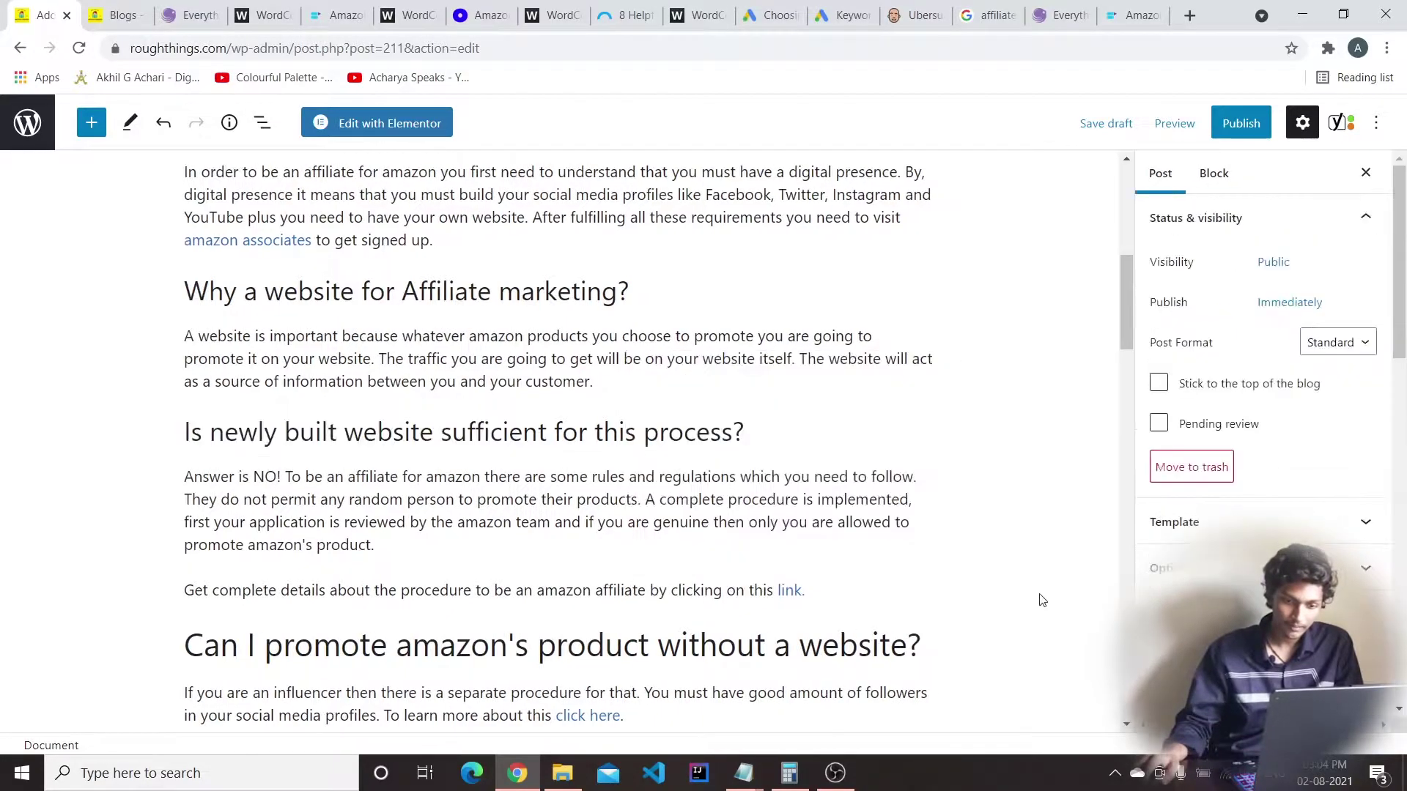
Open the destination page of the "link" text to check where it leads, and return to the post editor
left_click(805, 590)
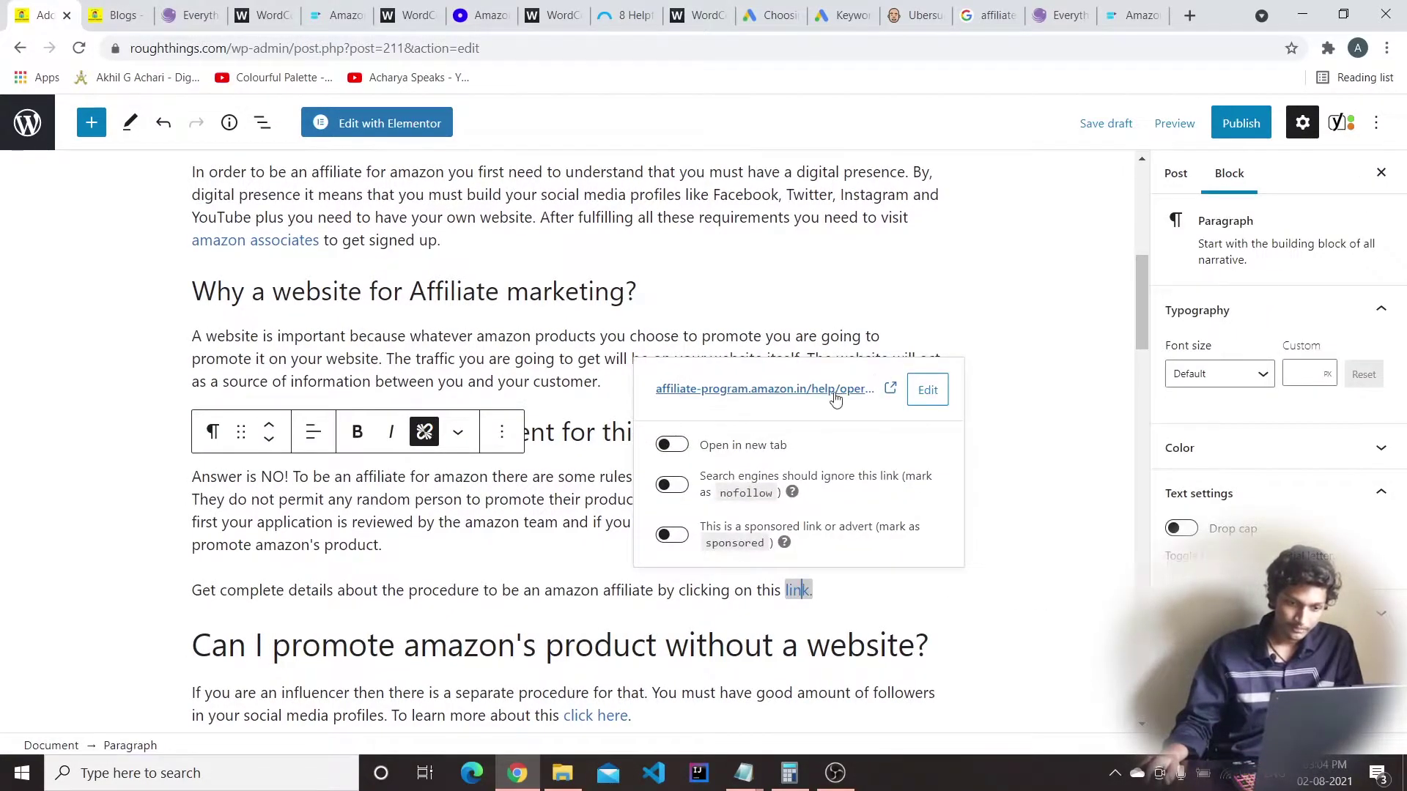
left_click(847, 390)
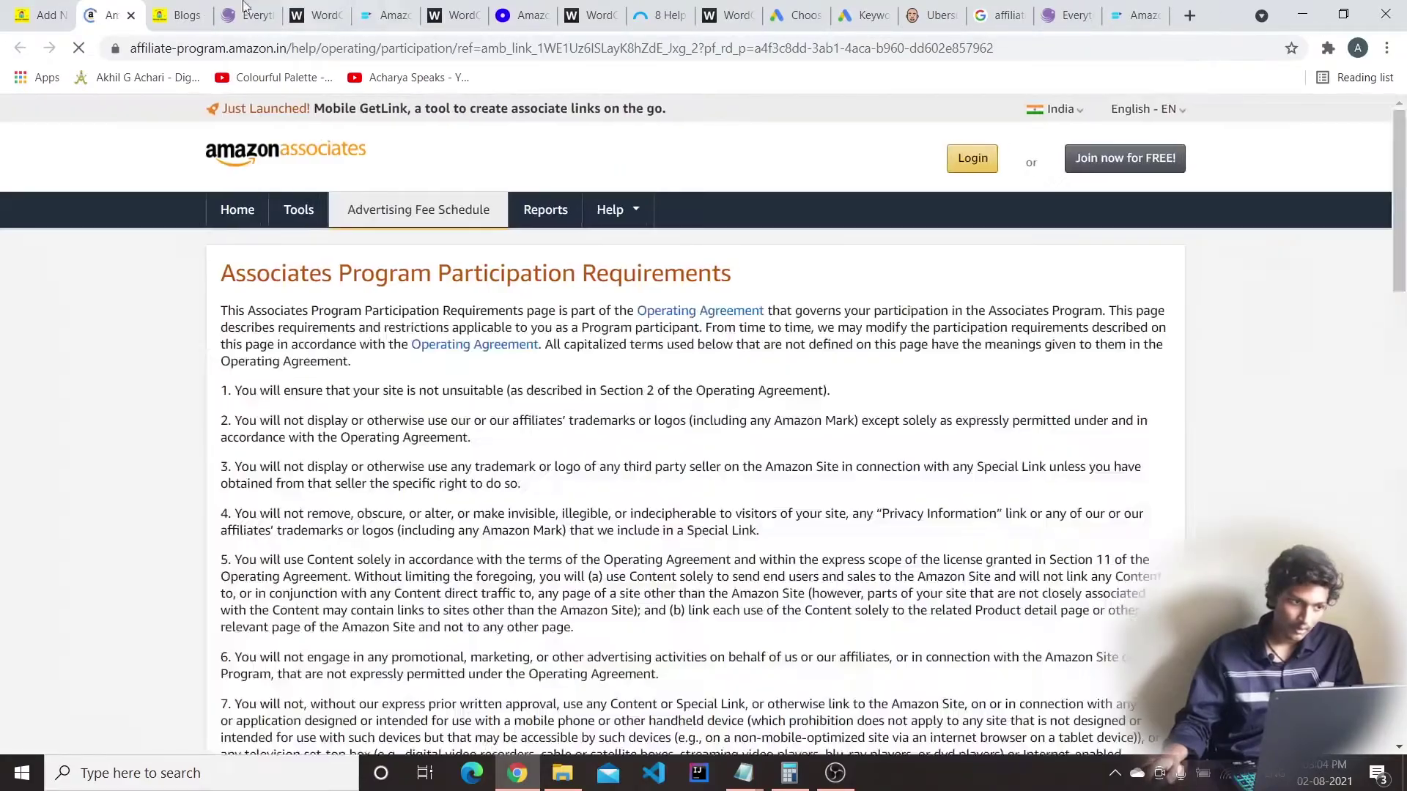
left_click(132, 16)
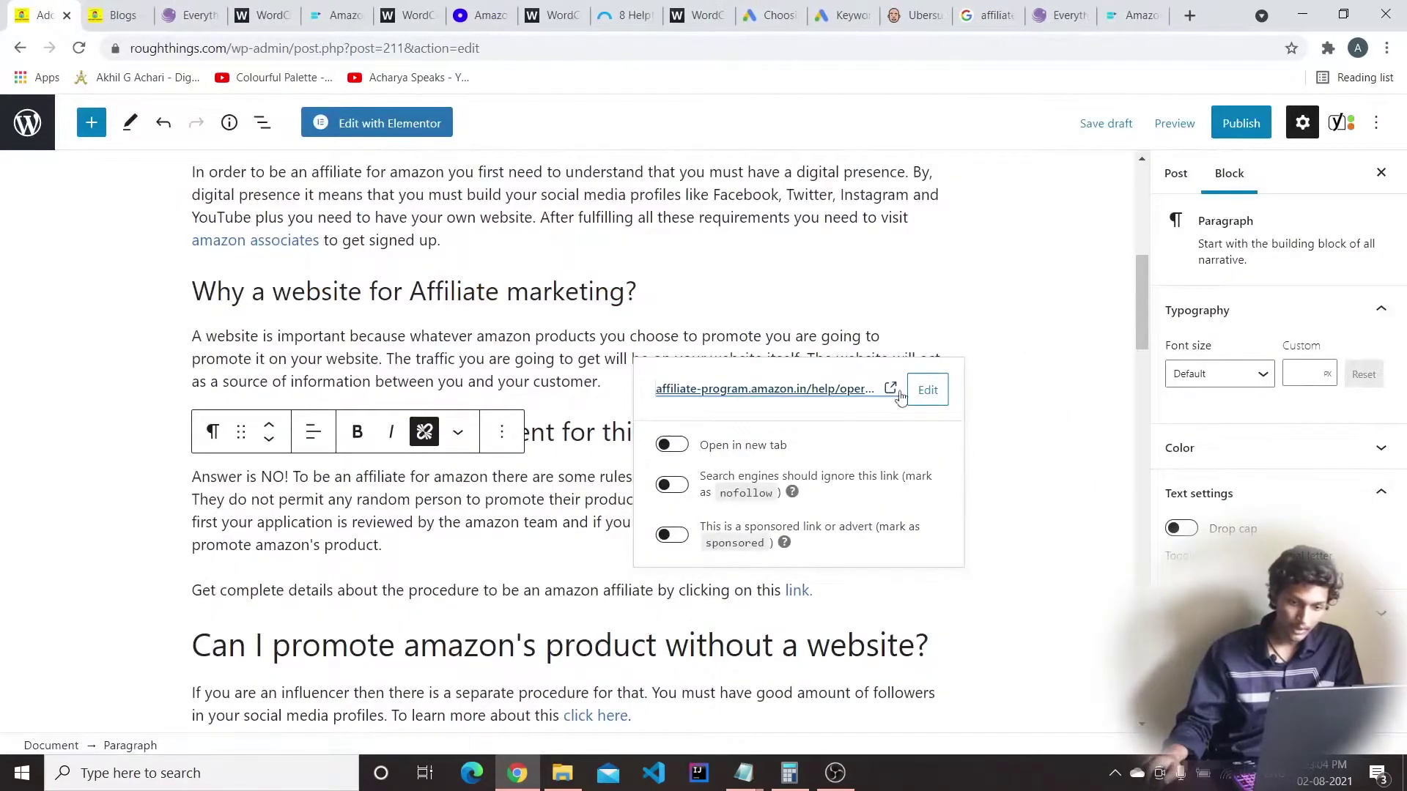
Replace the hyperlinked "link." ending the affiliate procedure paragraph with the same words as plain, unlinked text
left_click(923, 389)
left_click(912, 386)
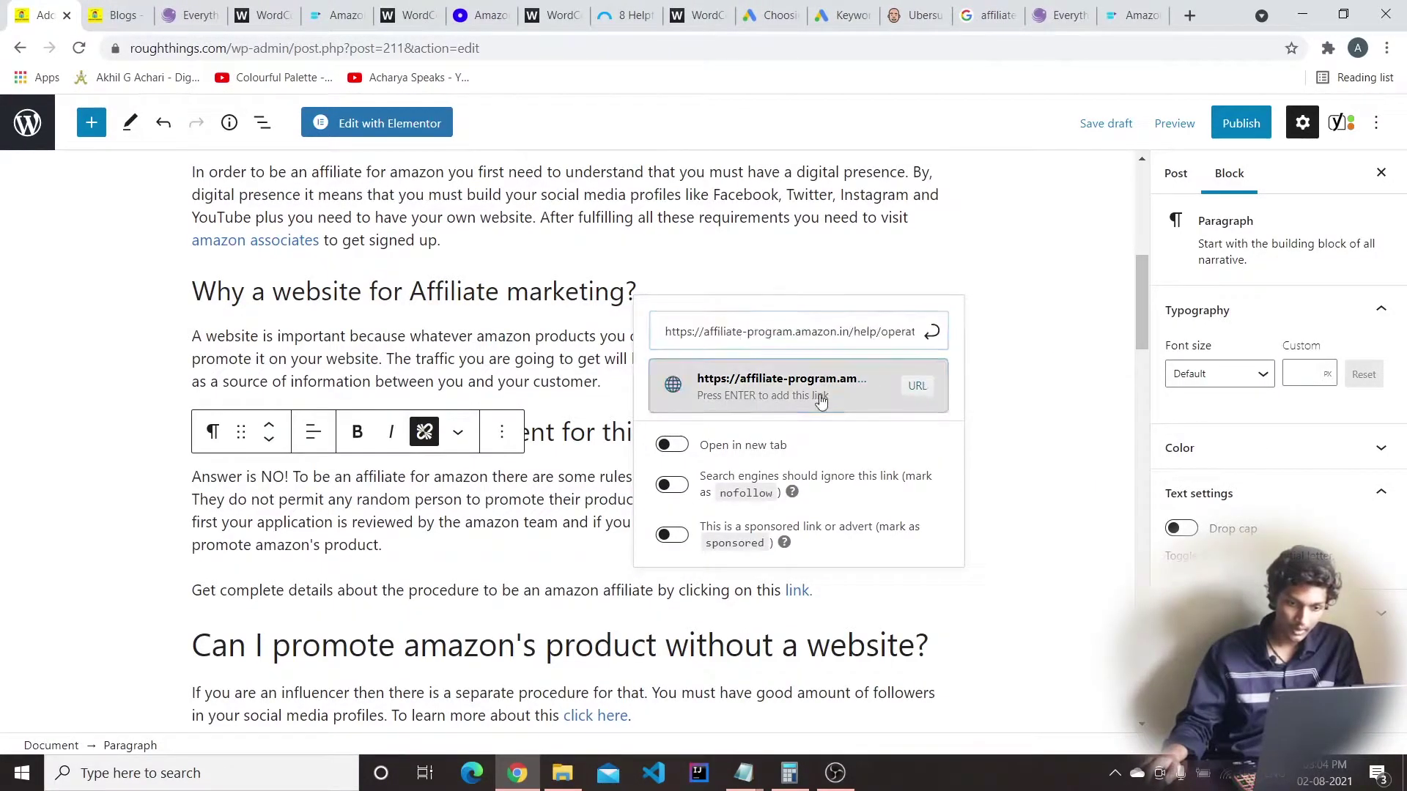
left_click(797, 590)
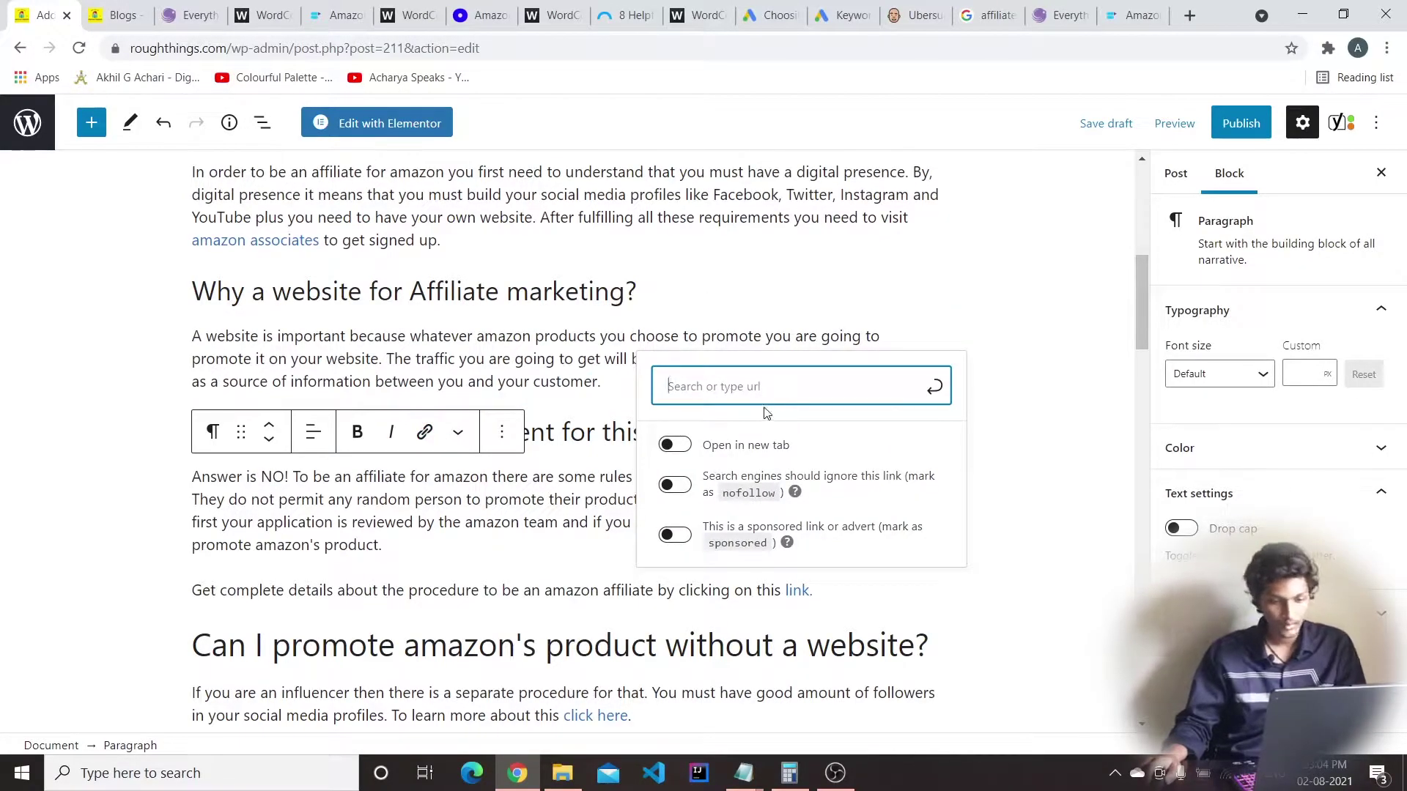
left_click(814, 589)
left_click_drag(814, 589, 781, 590)
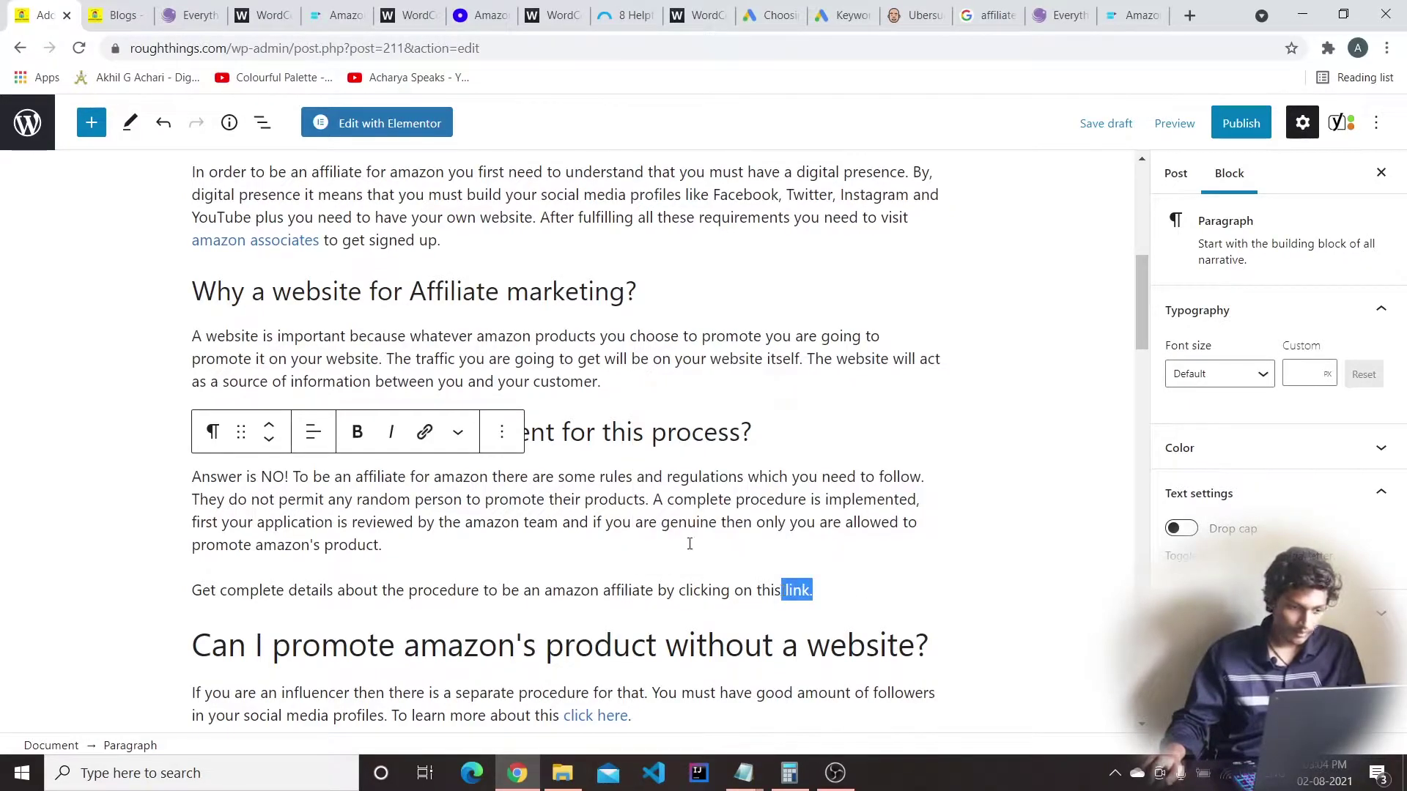
key("BackSpace")
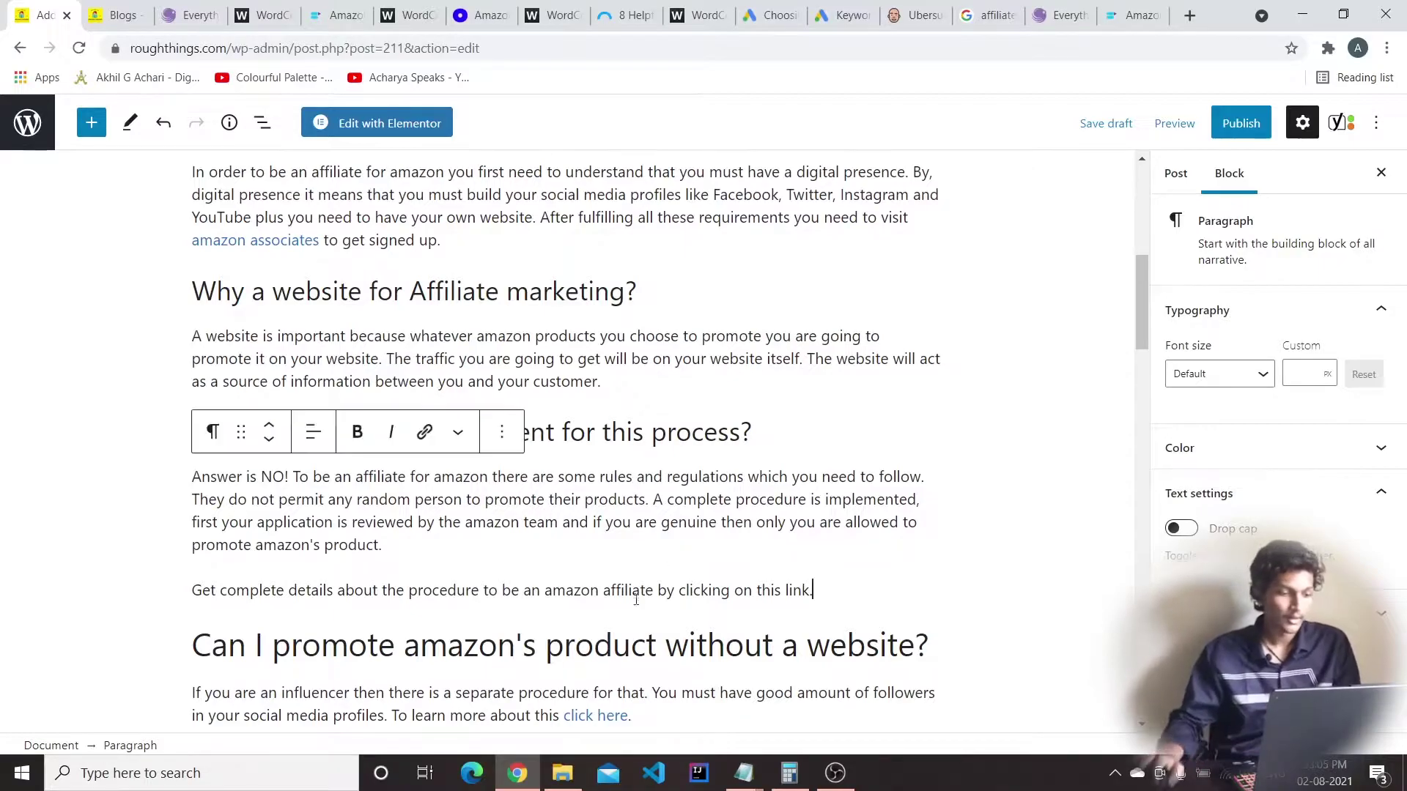
left_click_drag(795, 592, 810, 590)
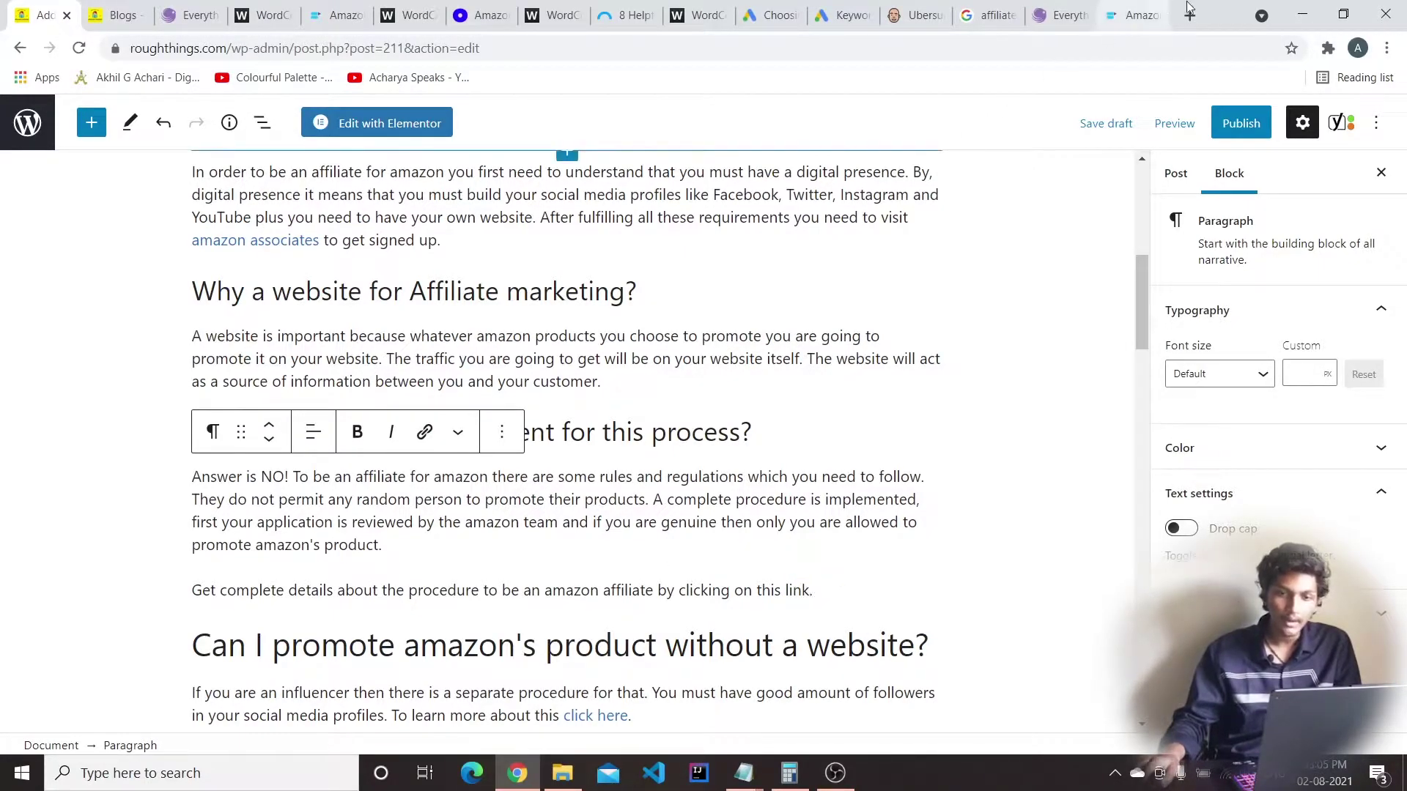
Search the web for "amazon associates" in a new browser tab
left_click(1188, 16)
type("amzo")
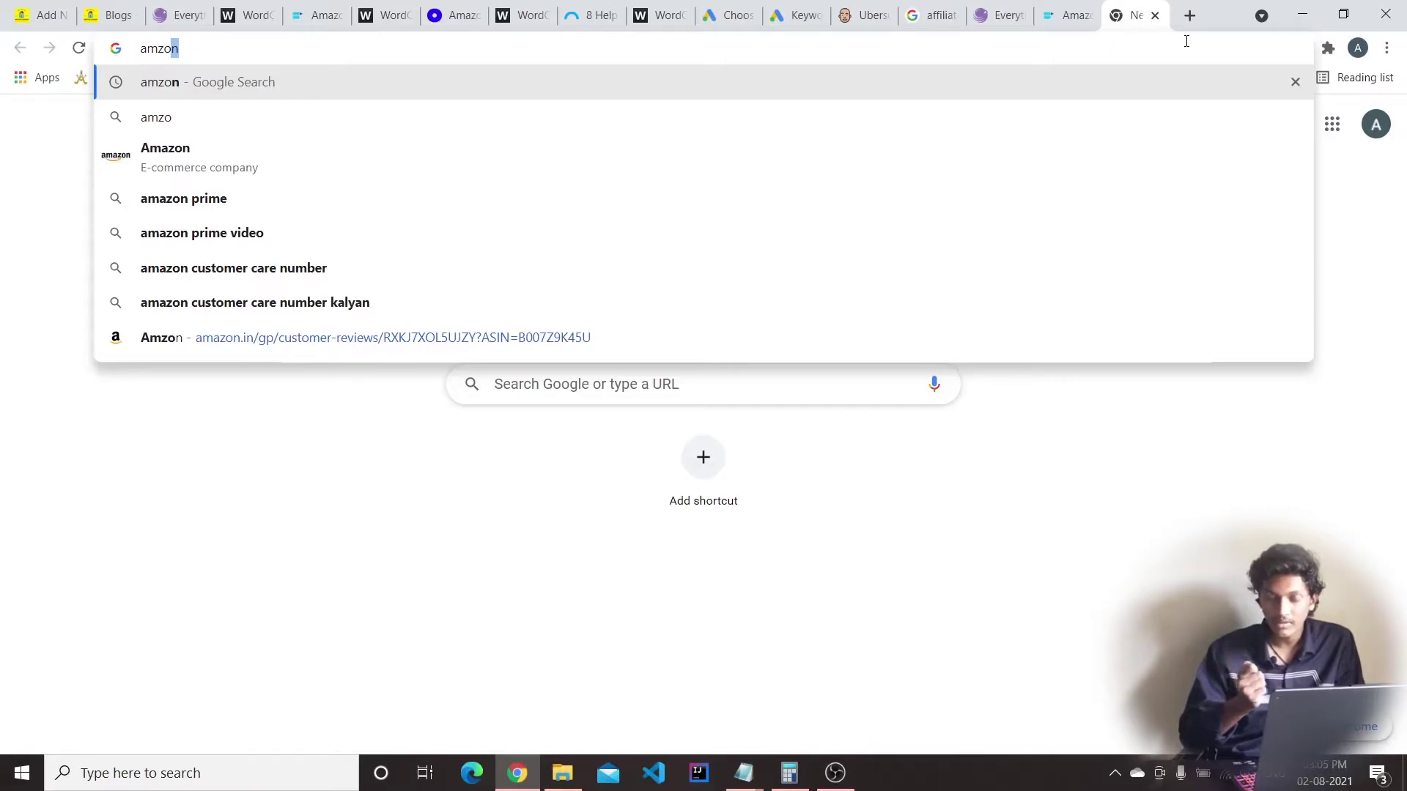
key("BackSpace")
key("BackSpace")
key("BackSpace")
type("az")
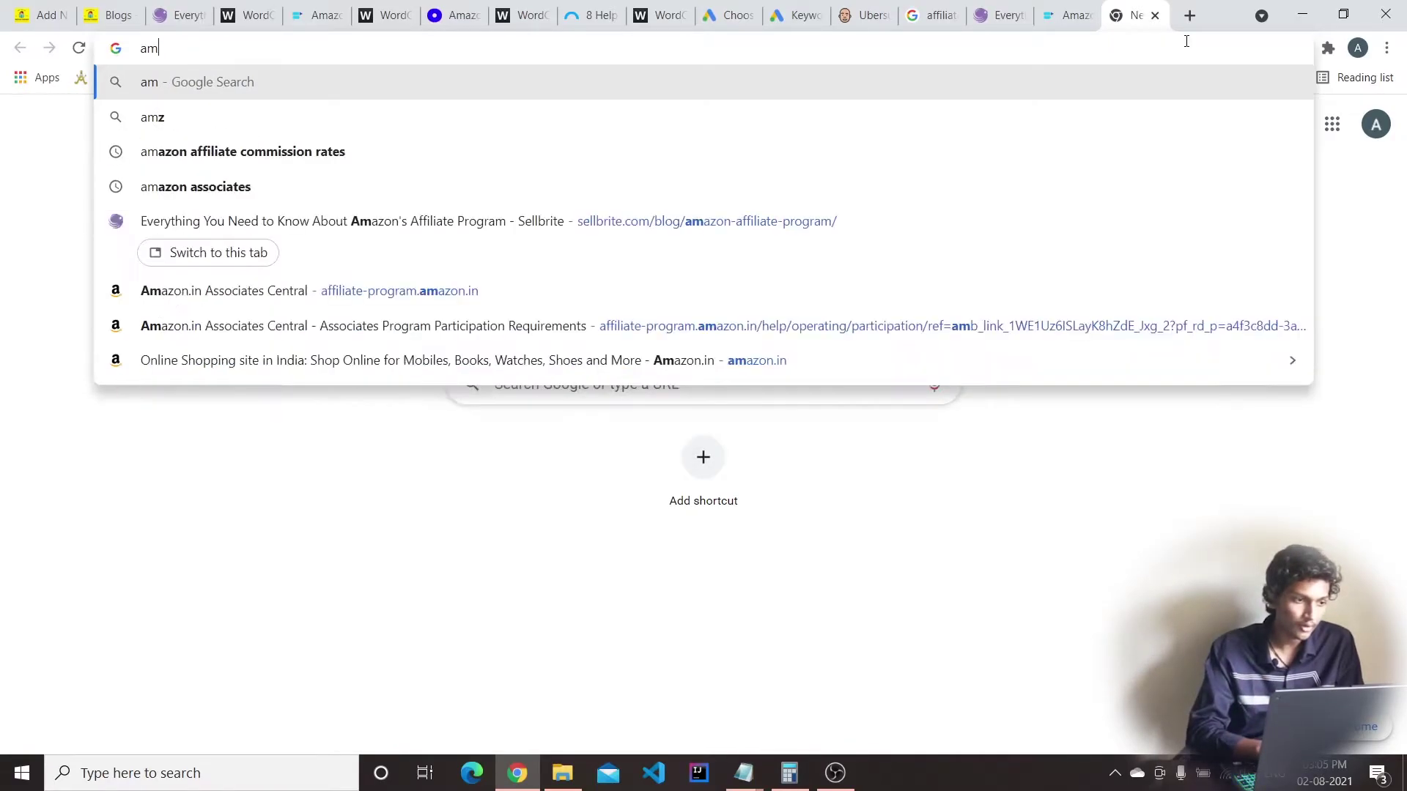
type("on")
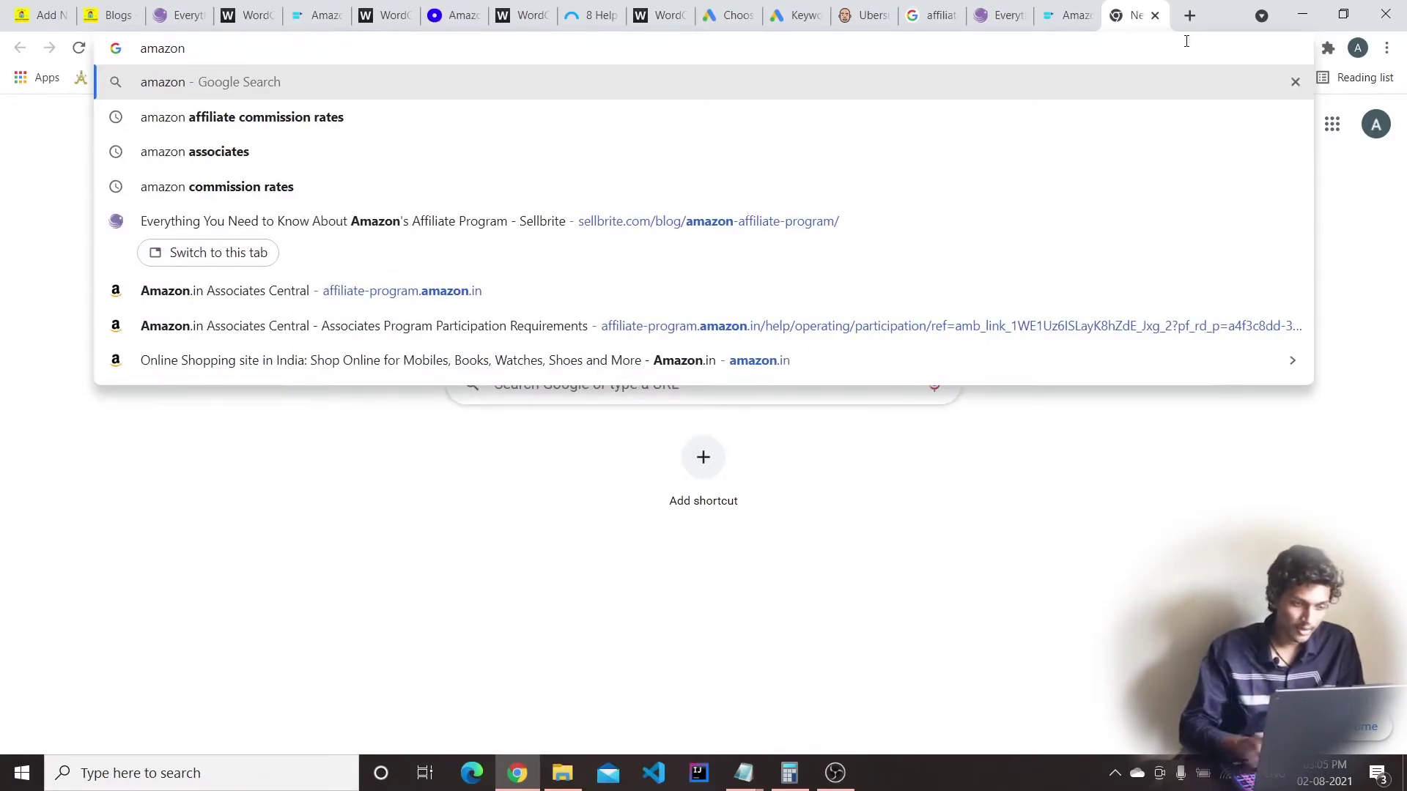
key("Down")
key("Down")
key("Up")
key("Down")
key("Return")
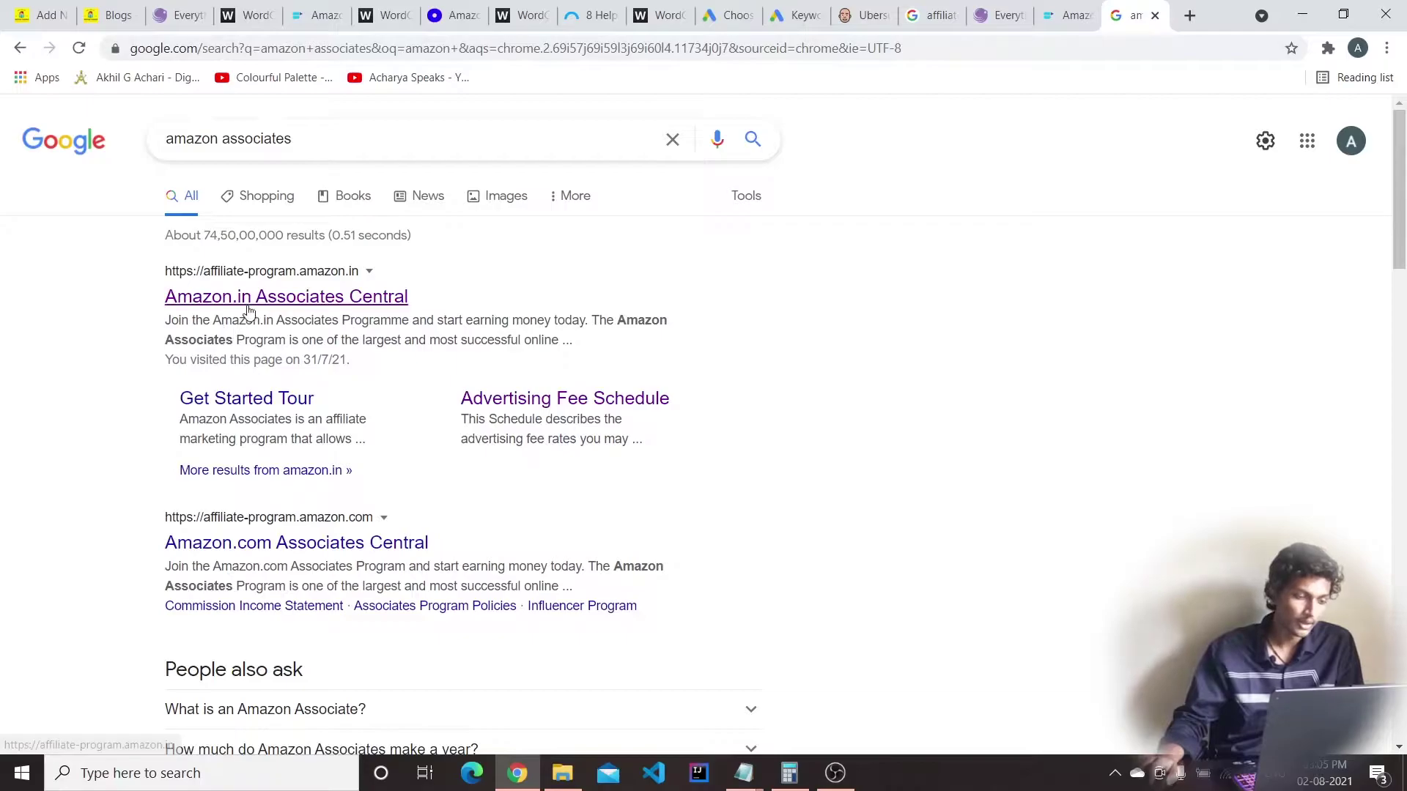
Open the Amazon.in Associates Central site from the results and copy its web address
left_click(245, 298)
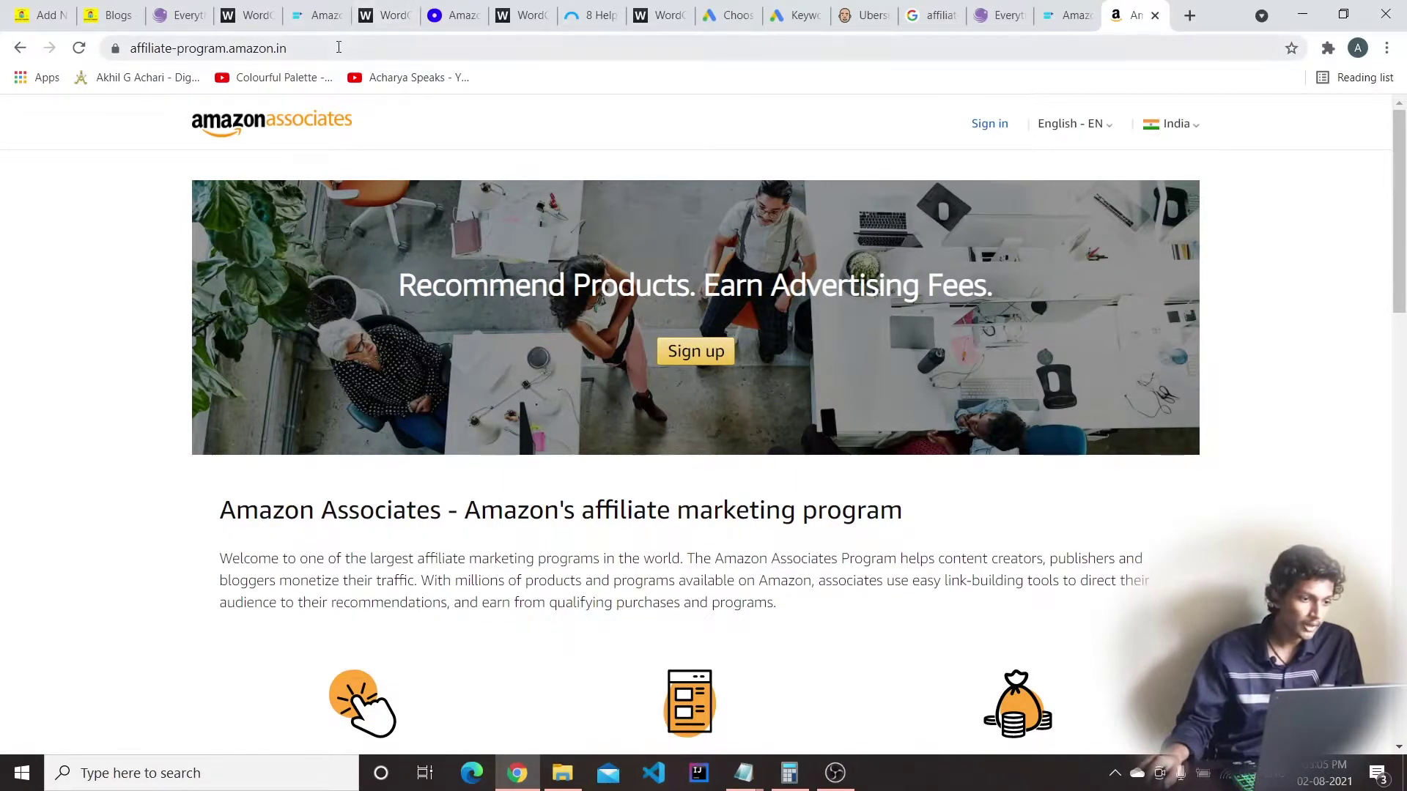
left_click(338, 47)
key("ctrl+c")
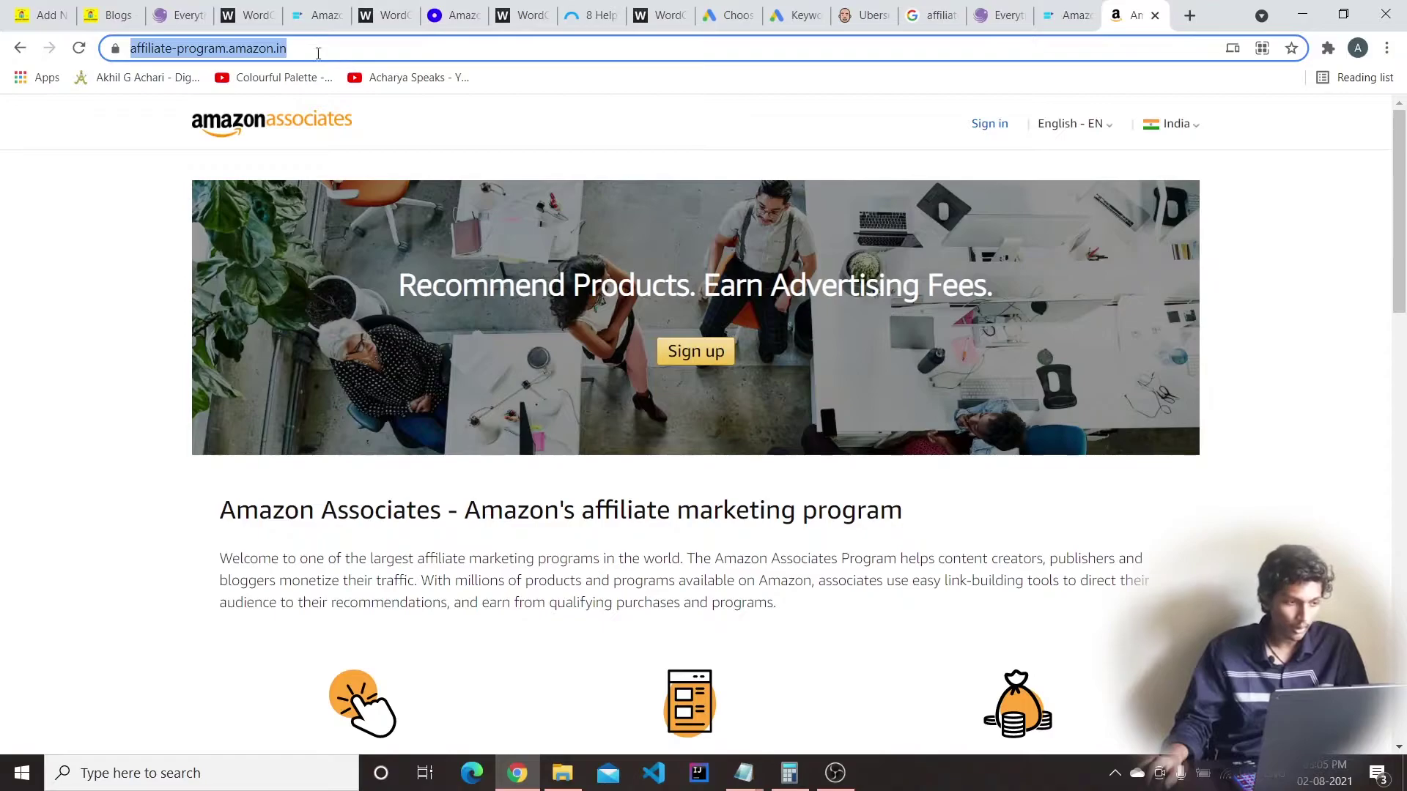
key("ctrl+1")
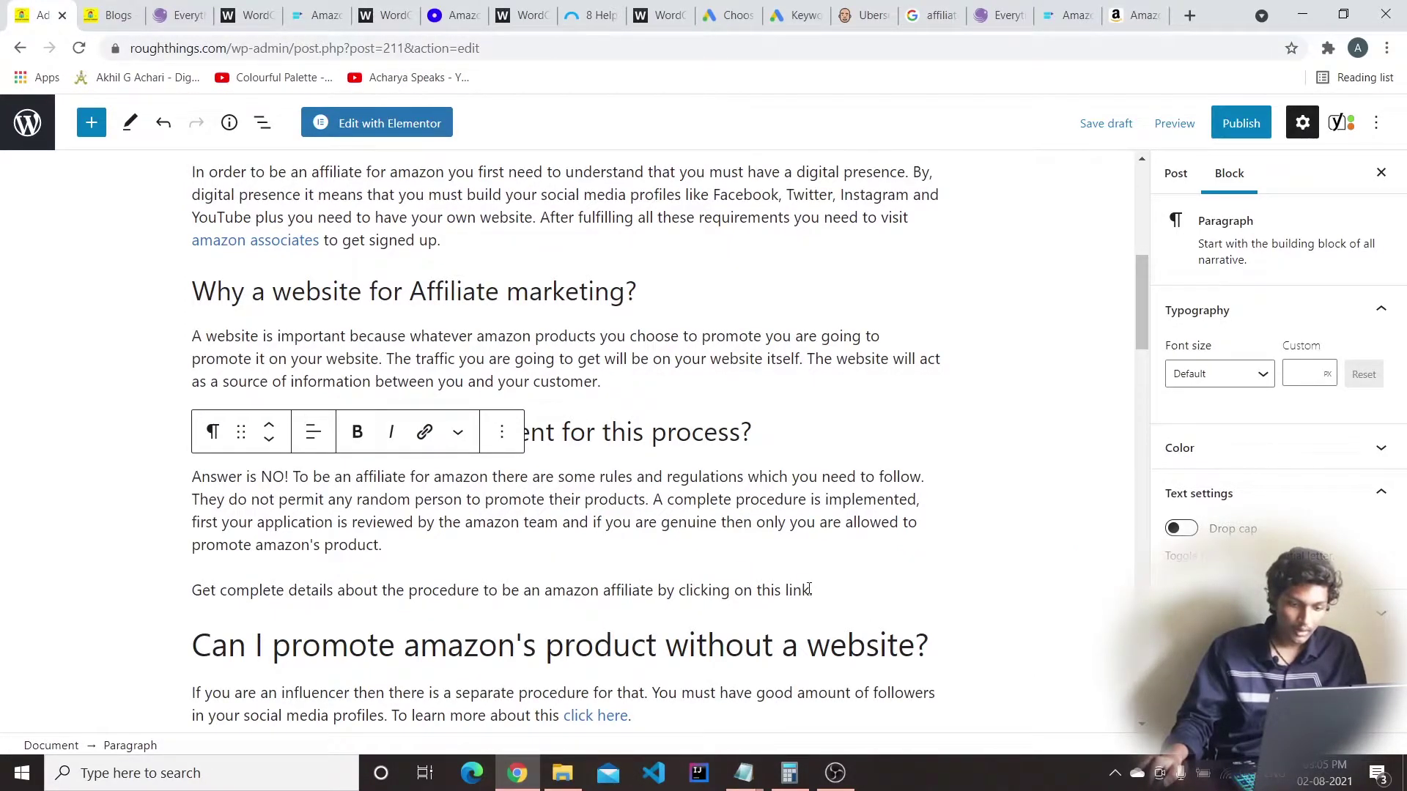
left_click_drag(802, 590, 782, 589)
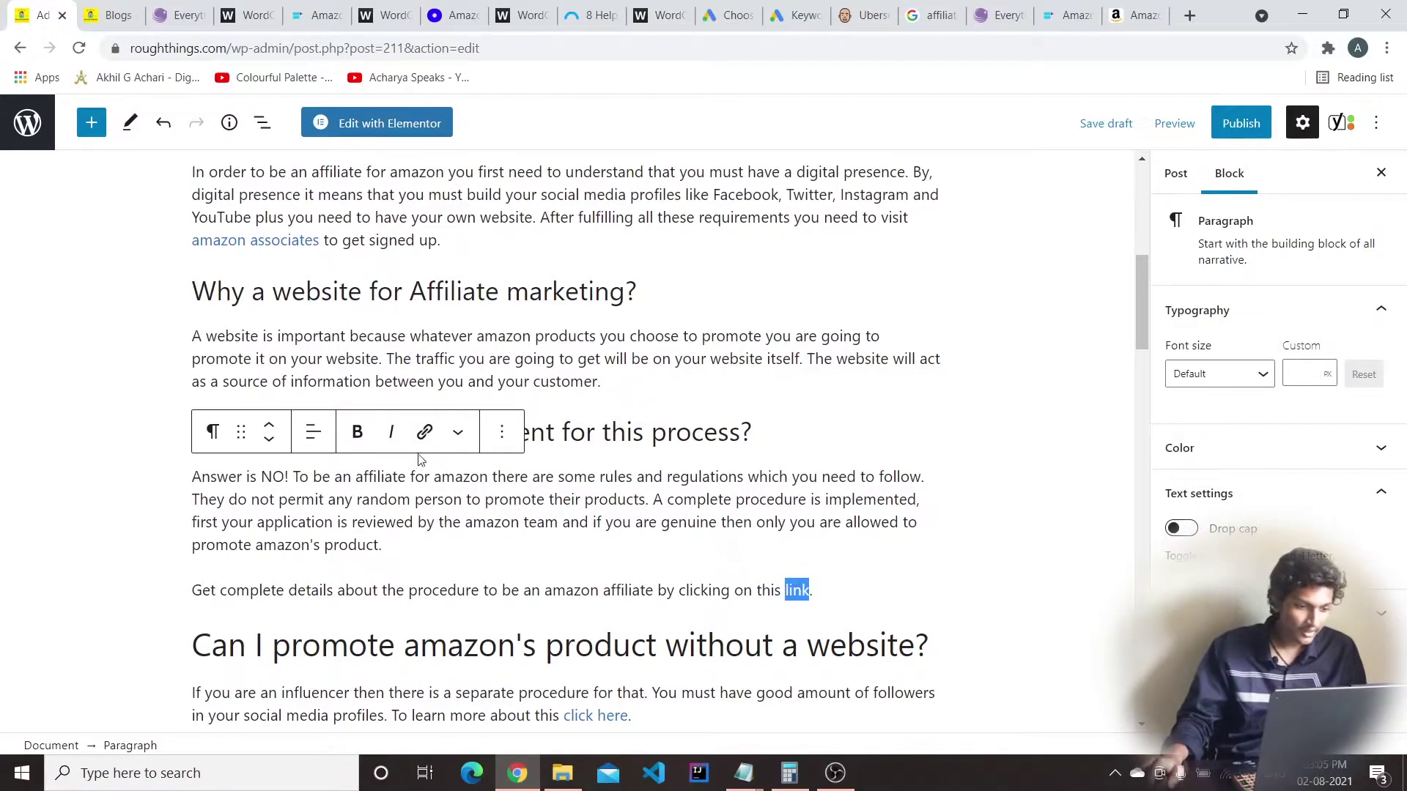
left_click(425, 432)
key("ctrl+v")
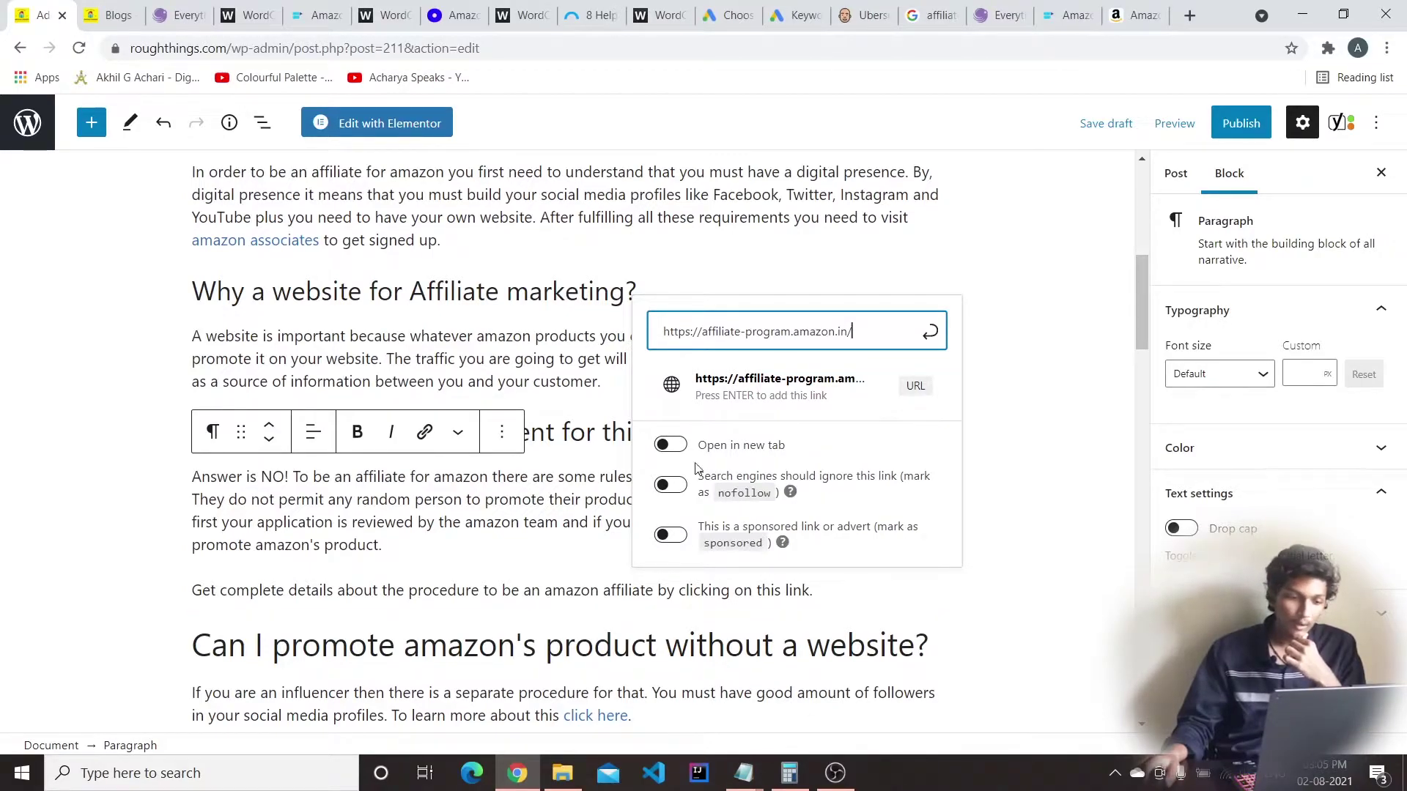
left_click(670, 445)
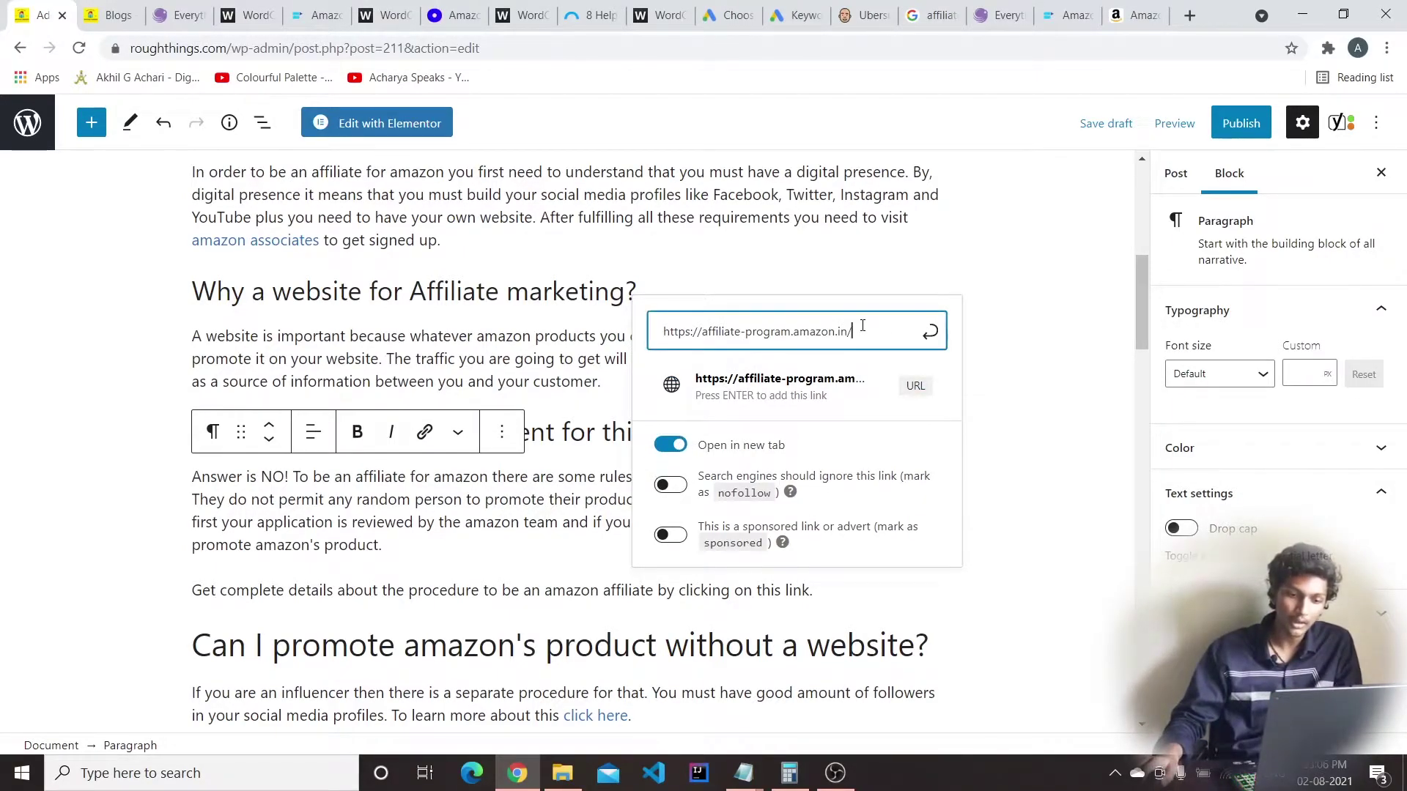
key("Return")
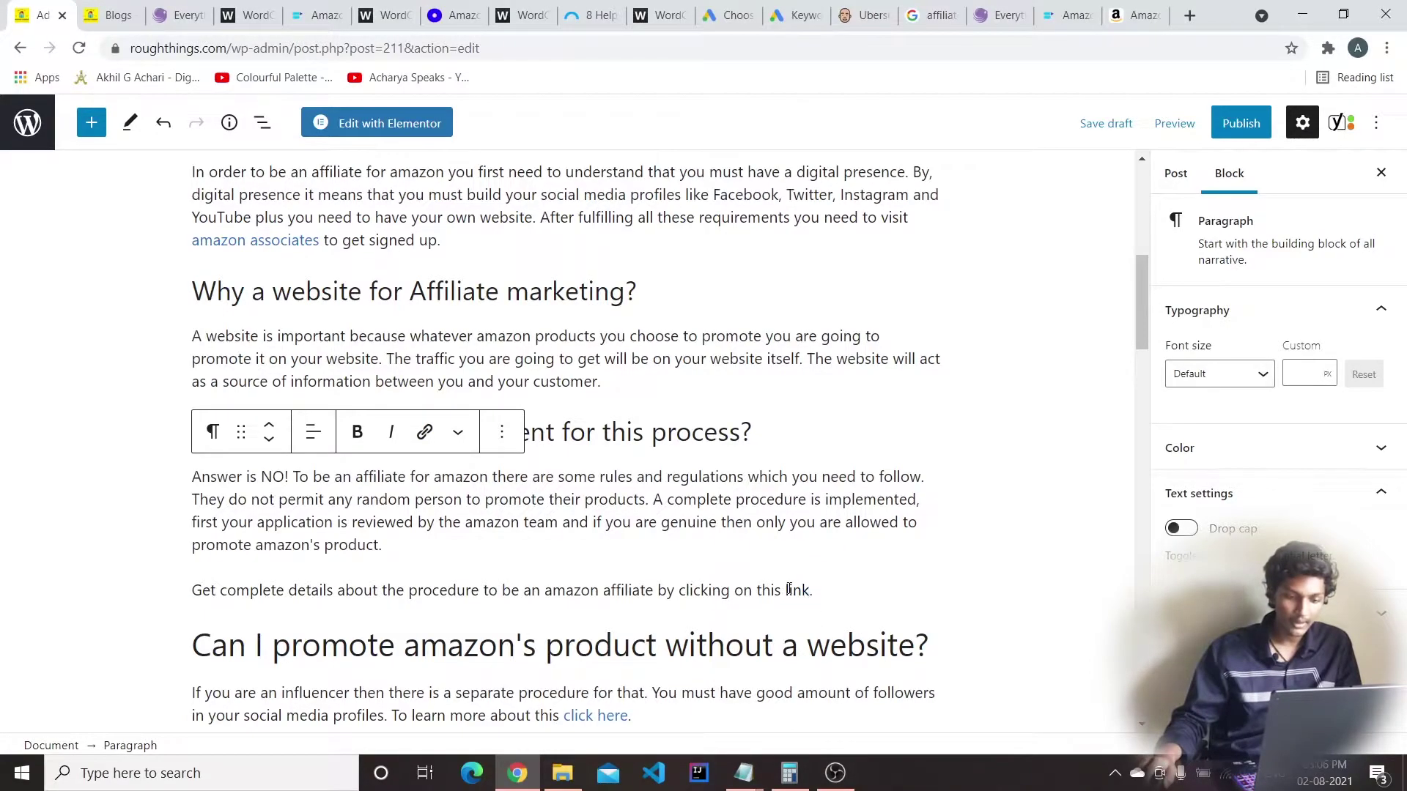
Check the destination and new-tab setting of the hyperlink on "link" in the affiliate procedure paragraph
left_click_drag(786, 588, 811, 587)
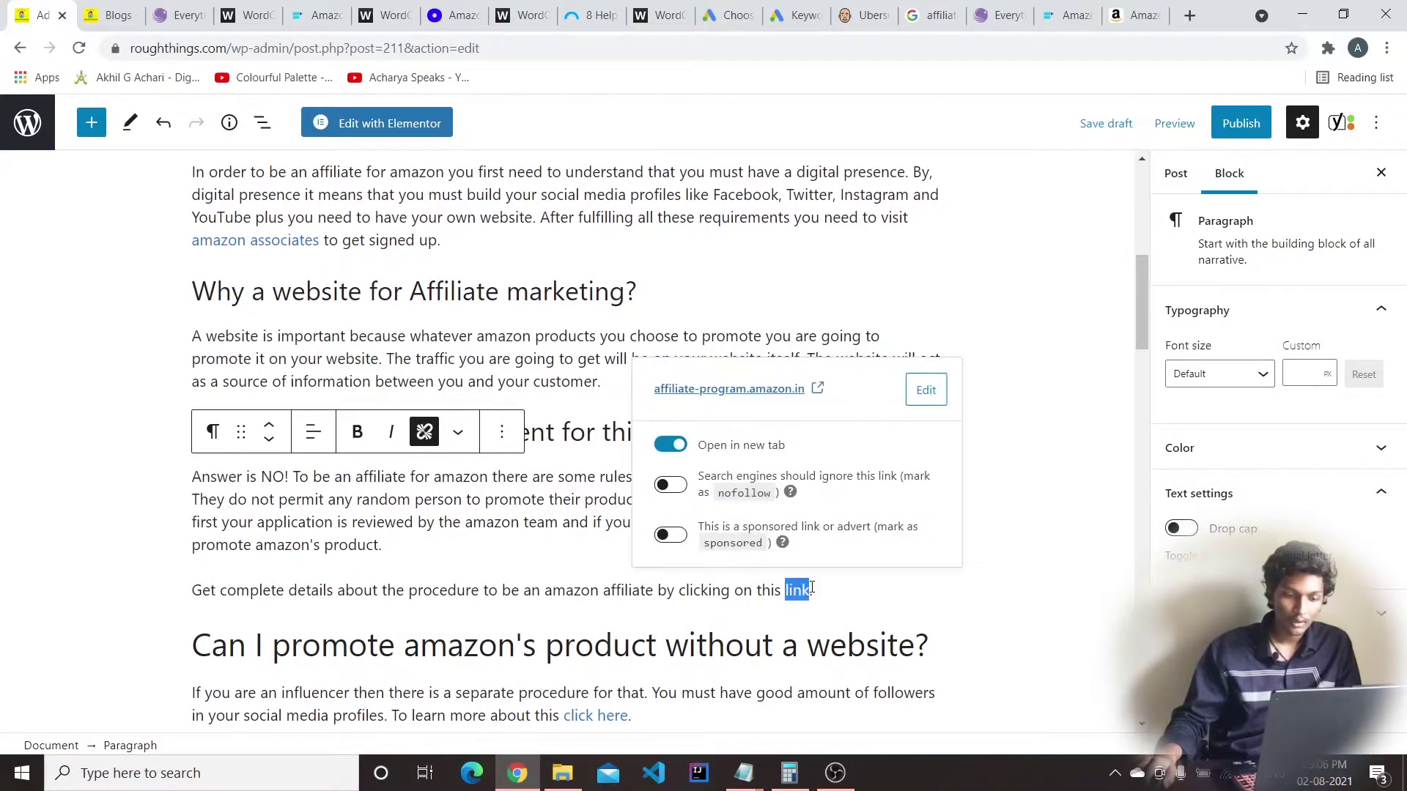
left_click(847, 619)
left_click(841, 591)
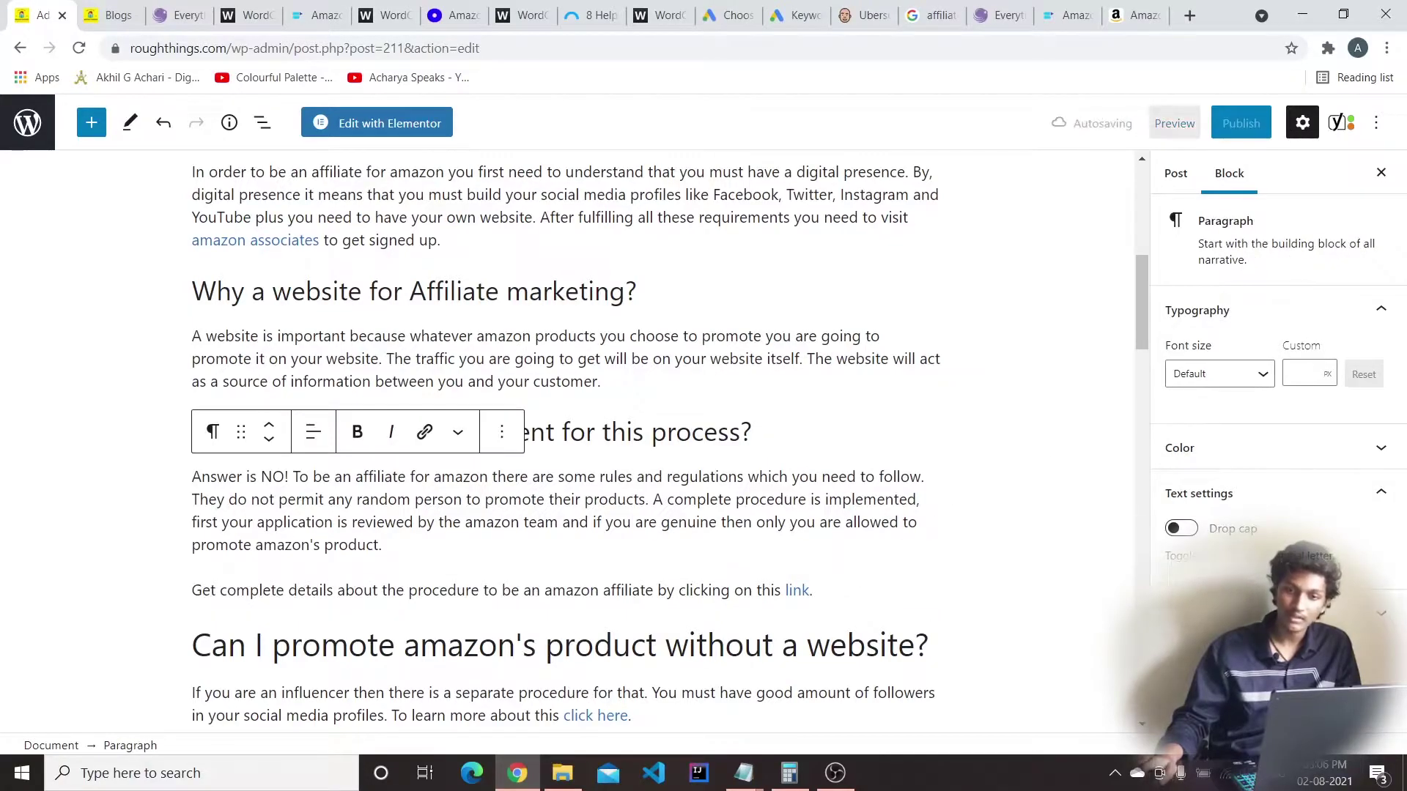
scroll(917, 425, "down", 1)
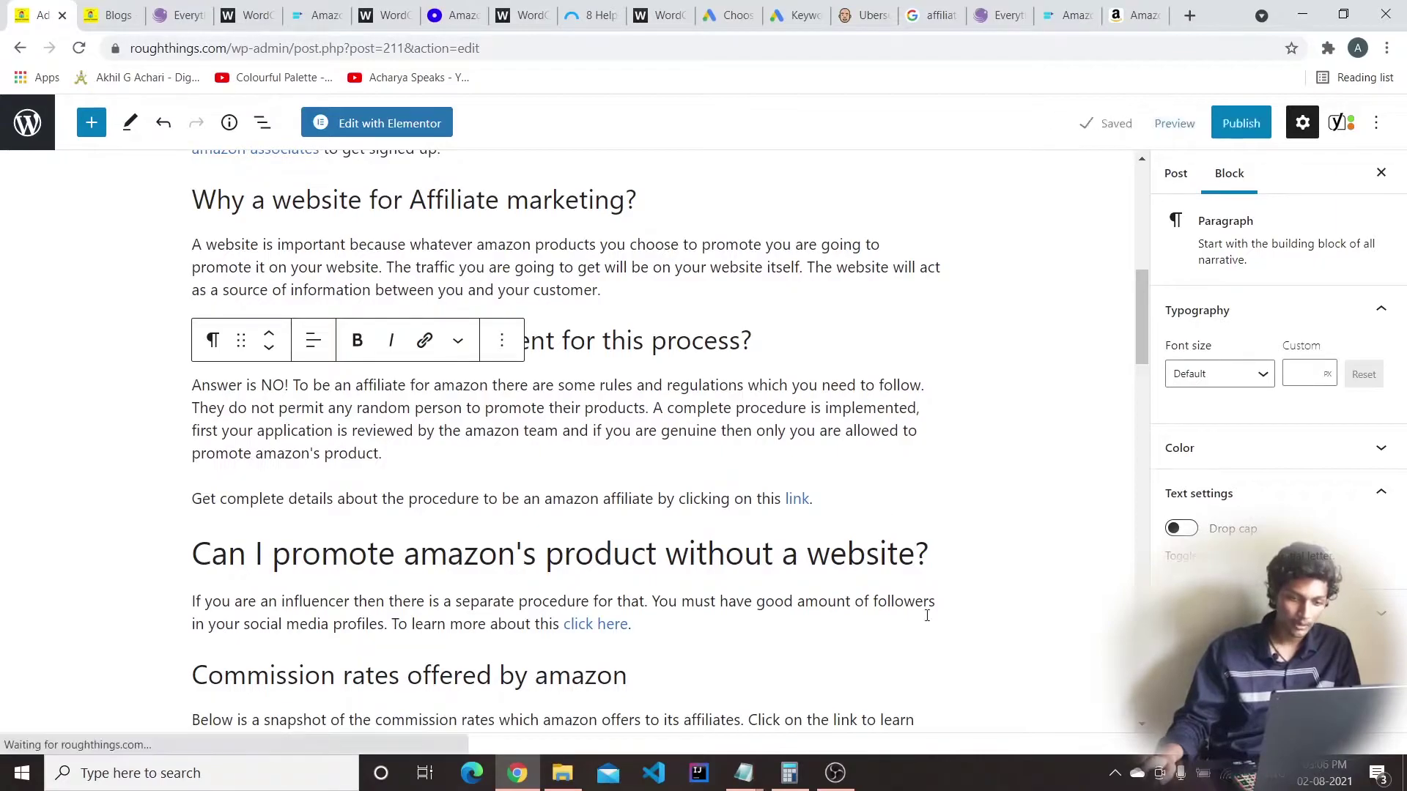
left_click(960, 557)
left_click(847, 487)
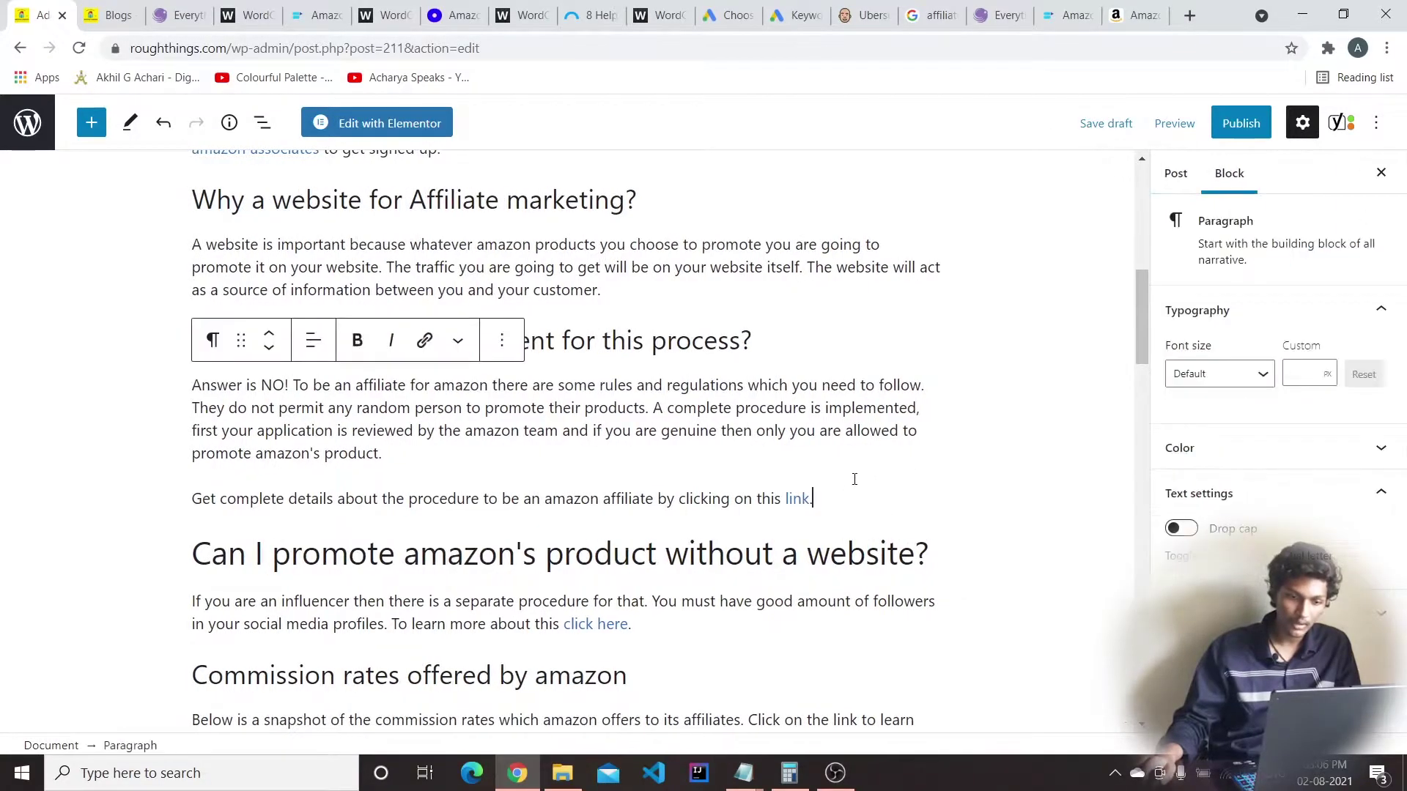
Generate a preview of the post in a new browser tab
left_click(1171, 121)
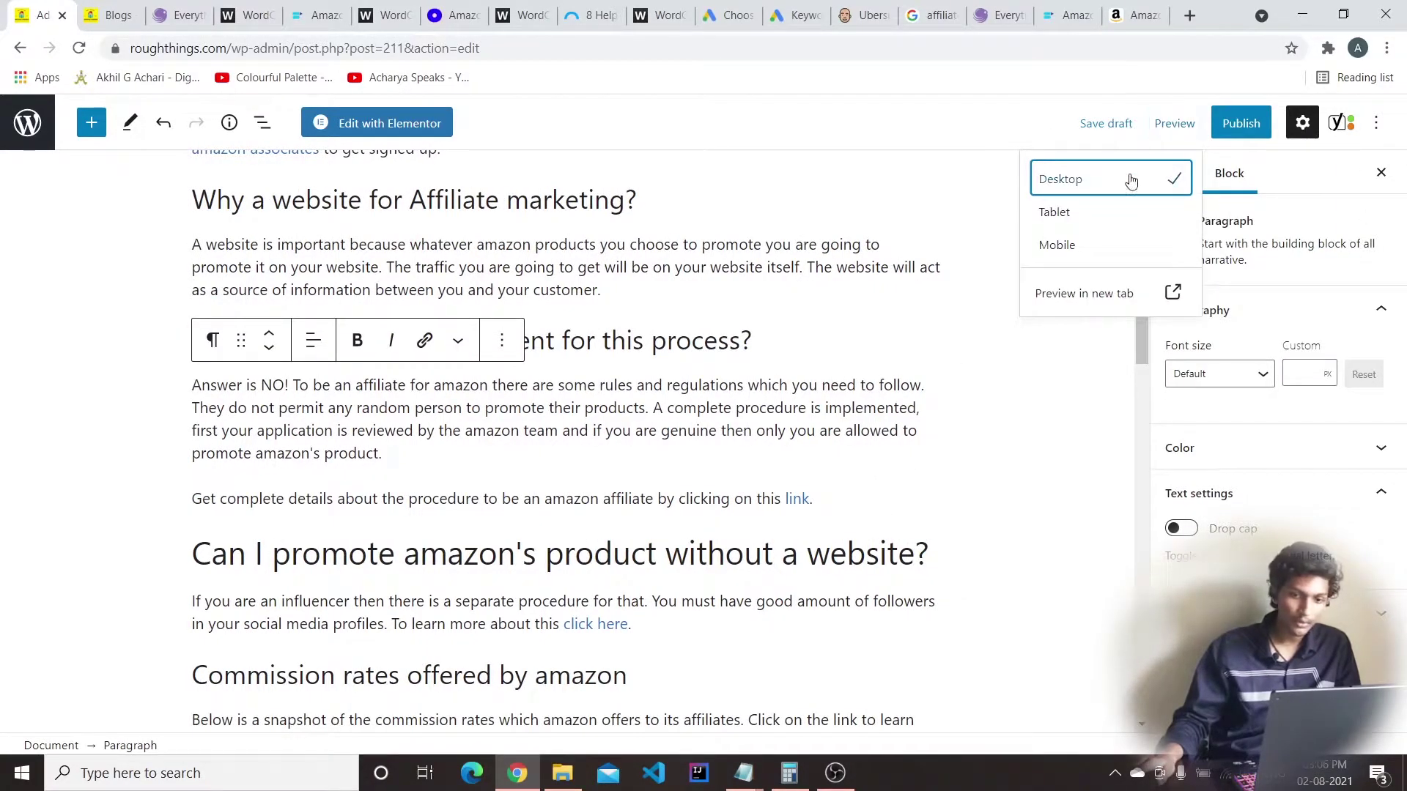
right_click(1151, 135)
left_click(1006, 266)
left_click(1171, 123)
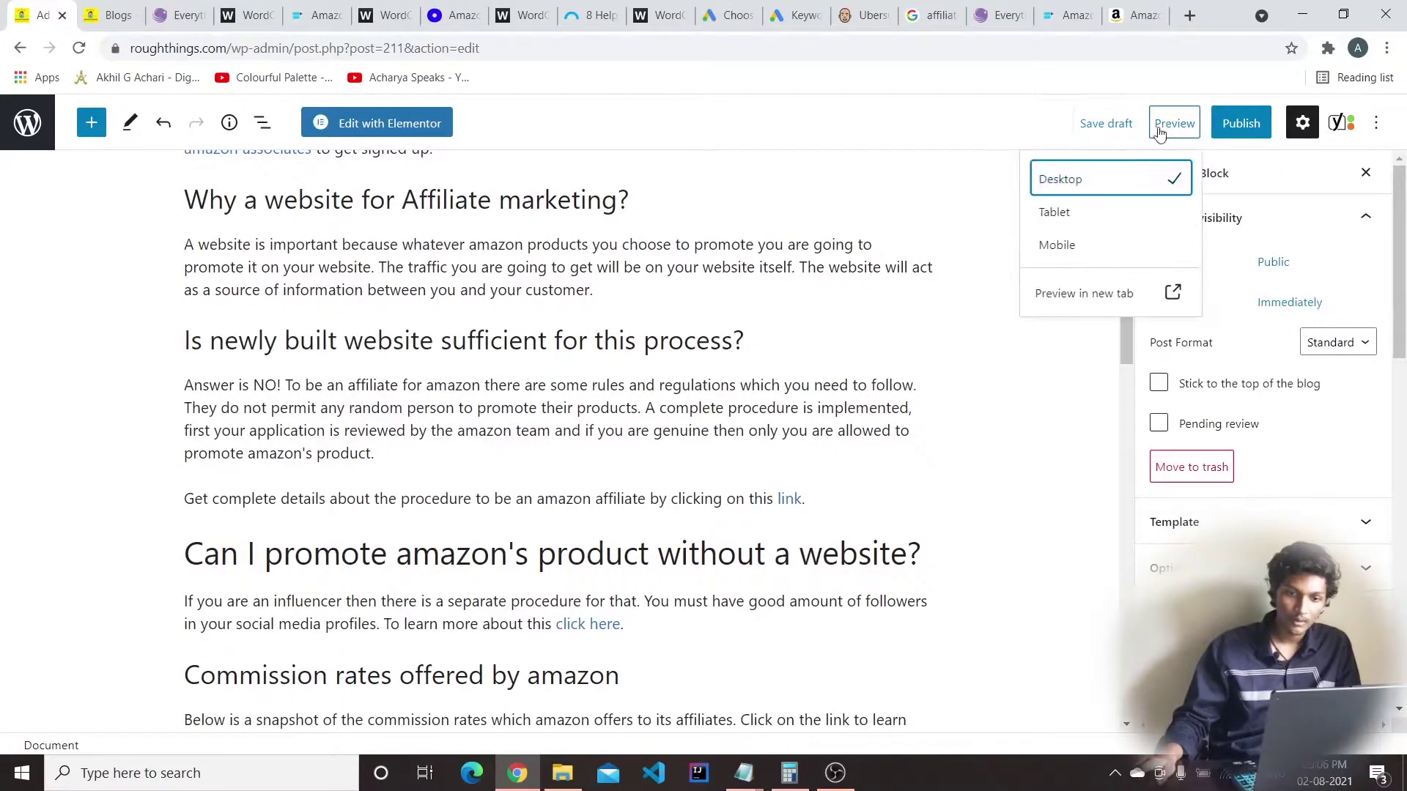
left_click(1099, 293)
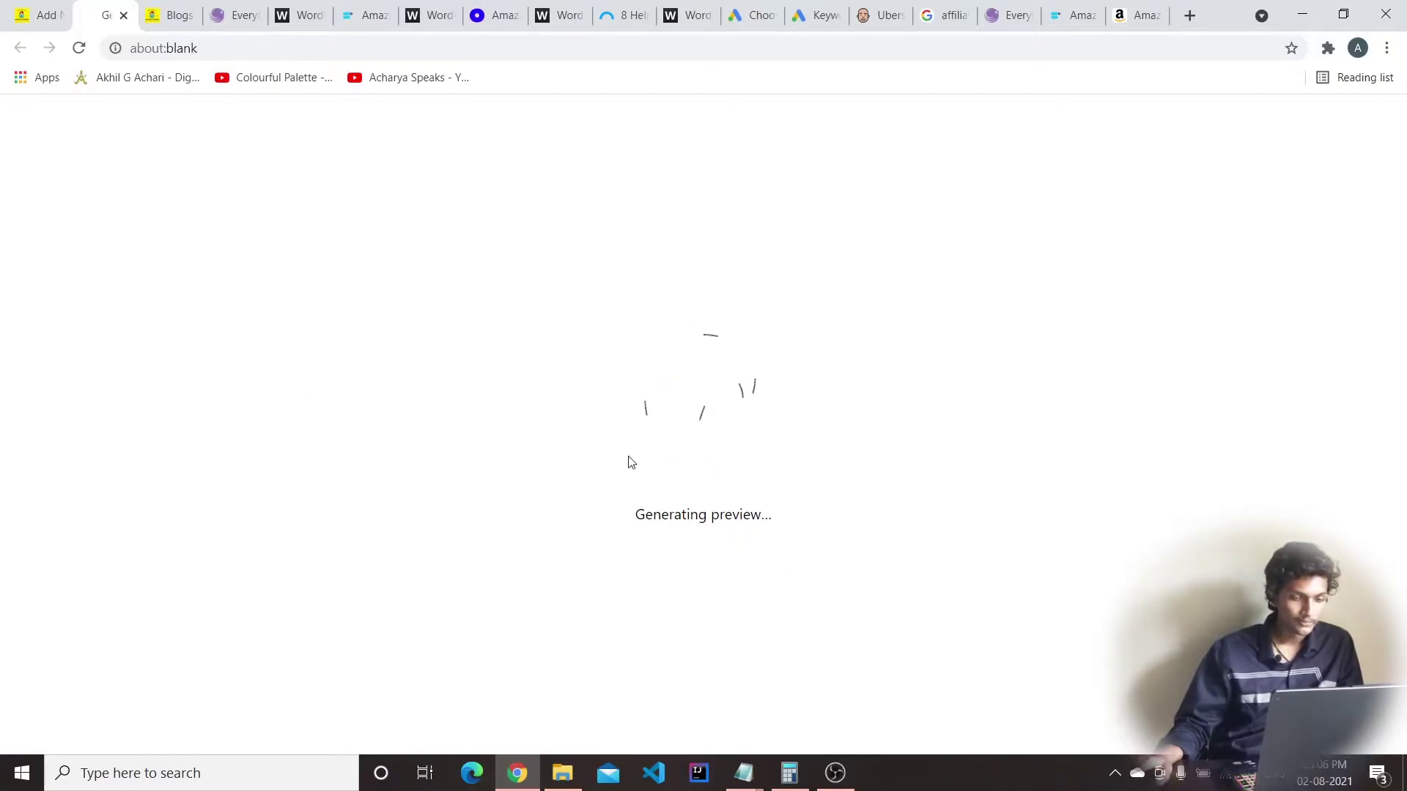
left_click(36, 15)
scroll(330, 372, "down", 4)
left_click(103, 15)
Look through the previewed post, test the "link" in the affiliate procedure paragraph, and return to the preview
scroll(495, 435, "down", 4)
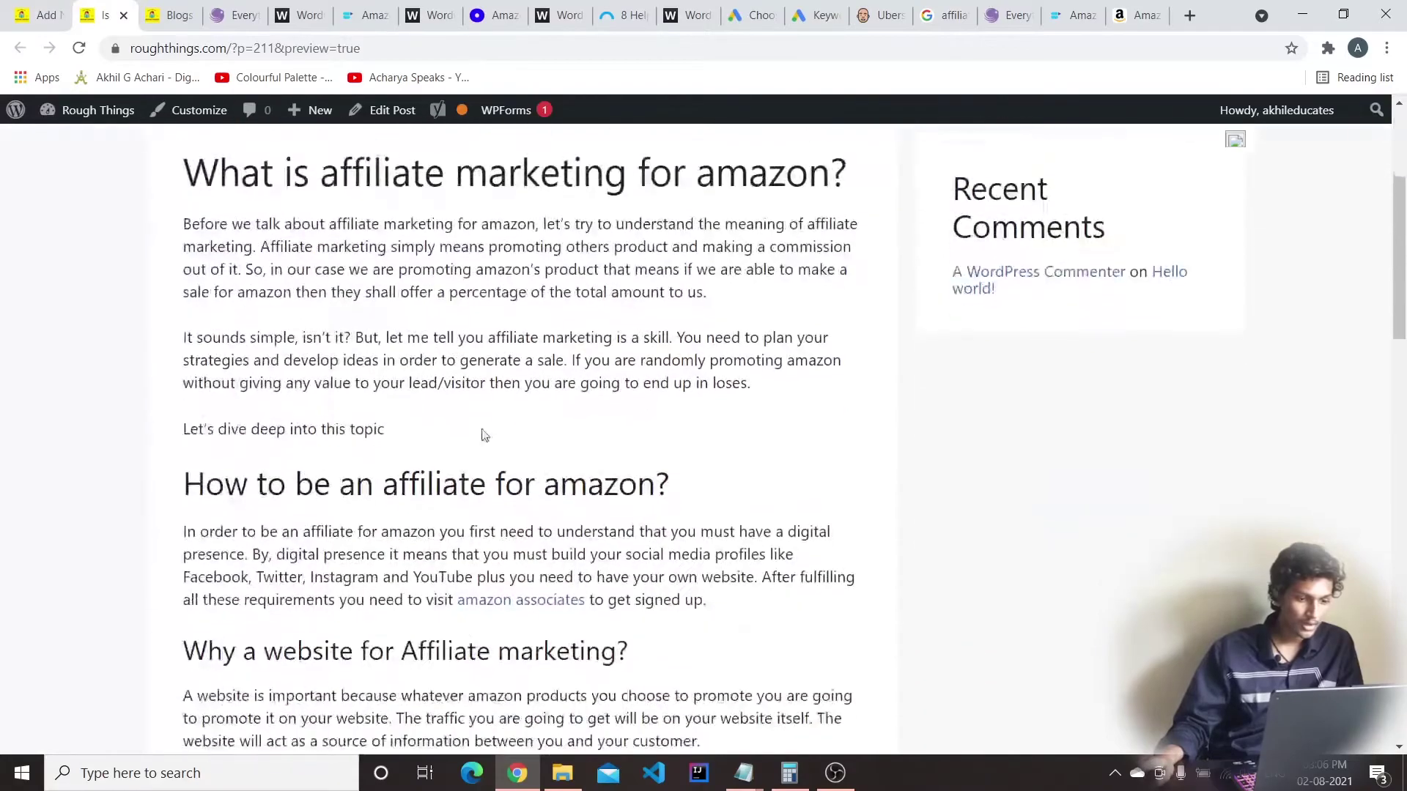
scroll(900, 198, "up", 4)
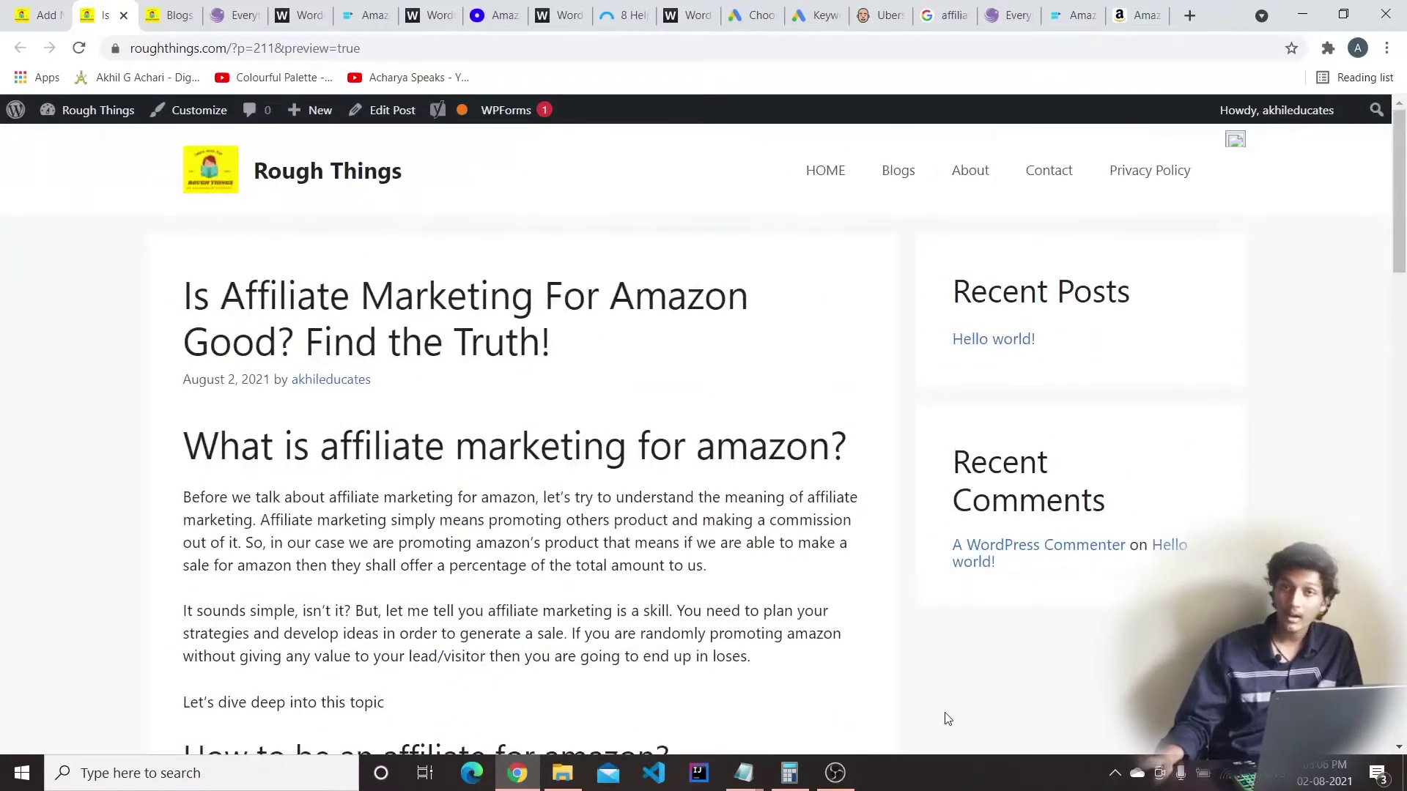
scroll(762, 317, "down", 7)
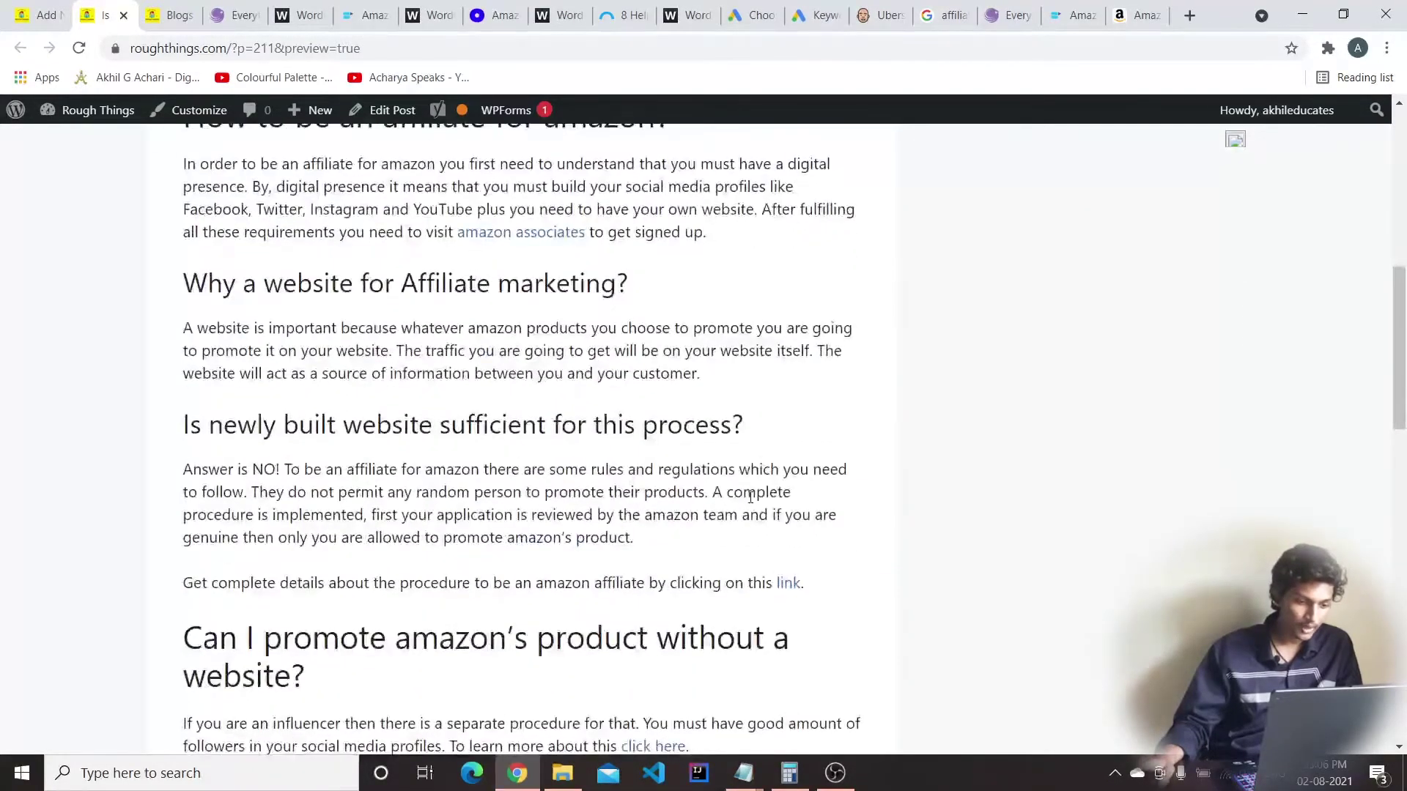
scroll(765, 407, "down", 2)
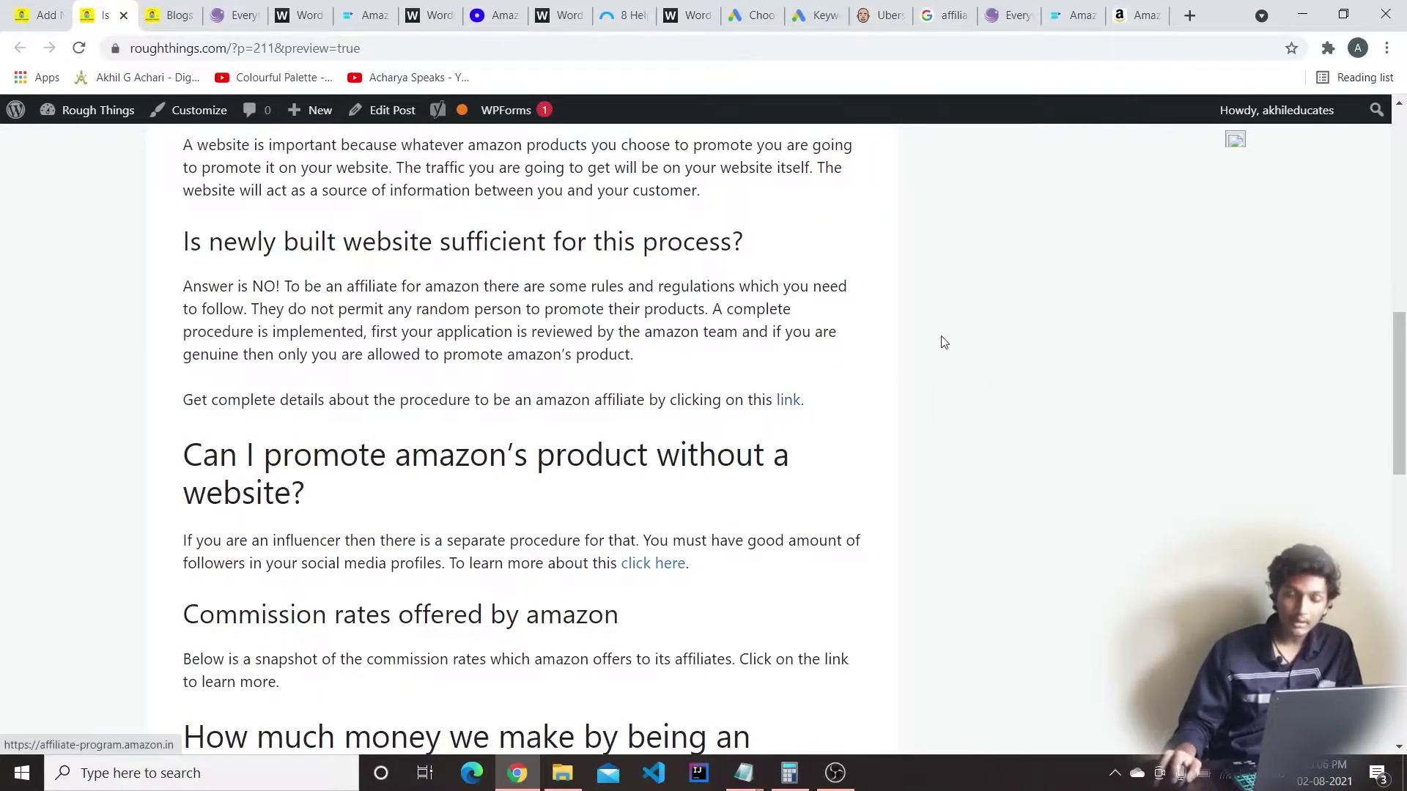
left_click(786, 401)
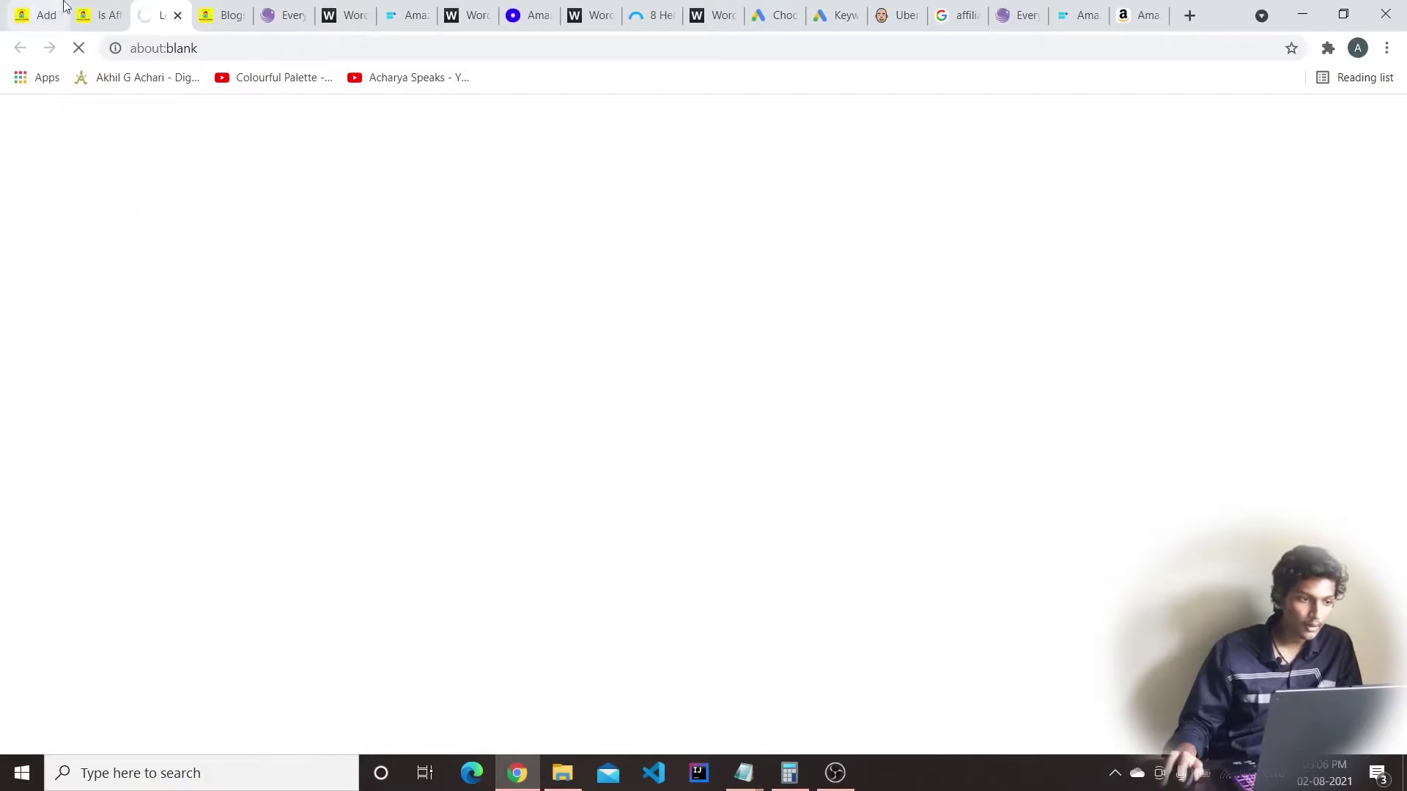
left_click(104, 13)
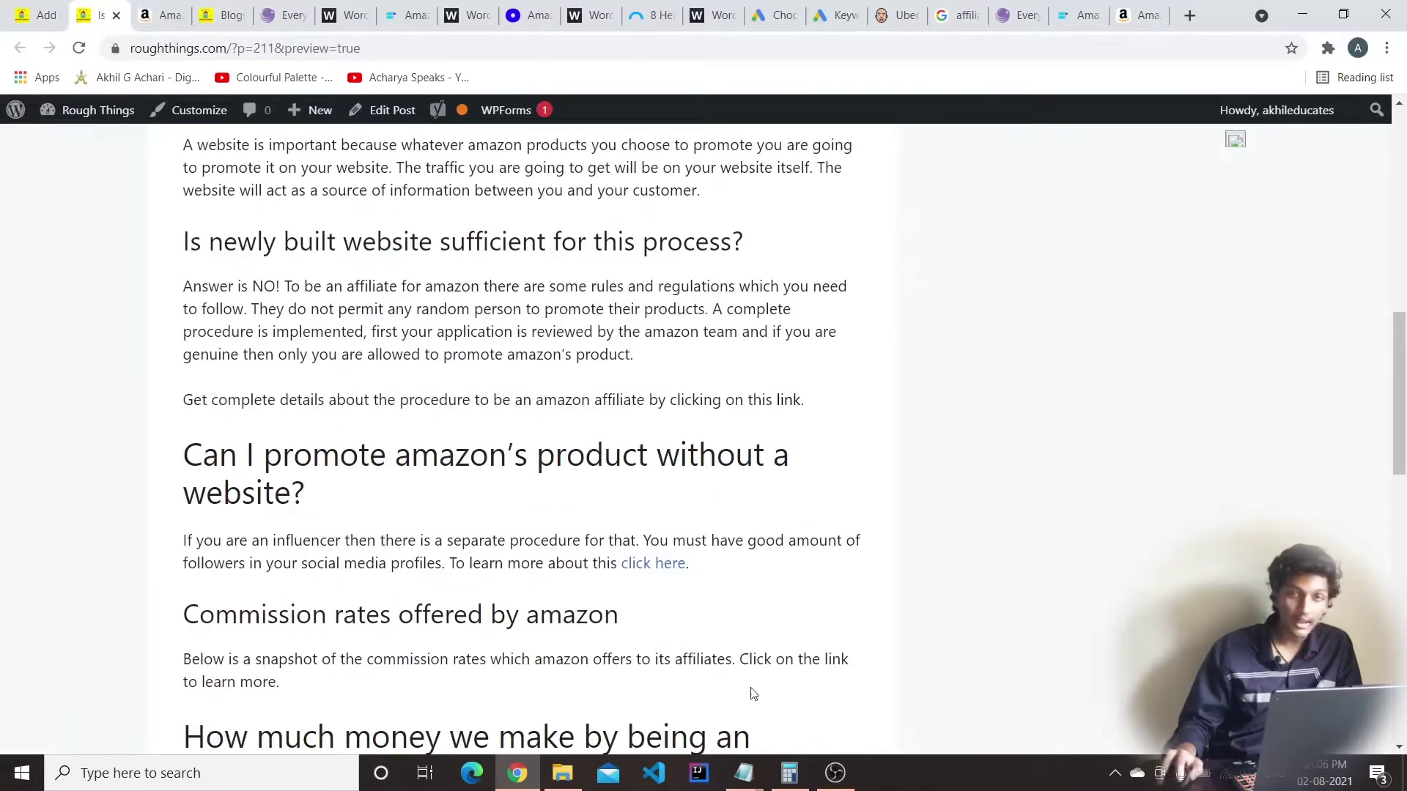
Close the Amazon tab opened by the link test and the post preview tab, and return to the post editor
left_click(149, 15)
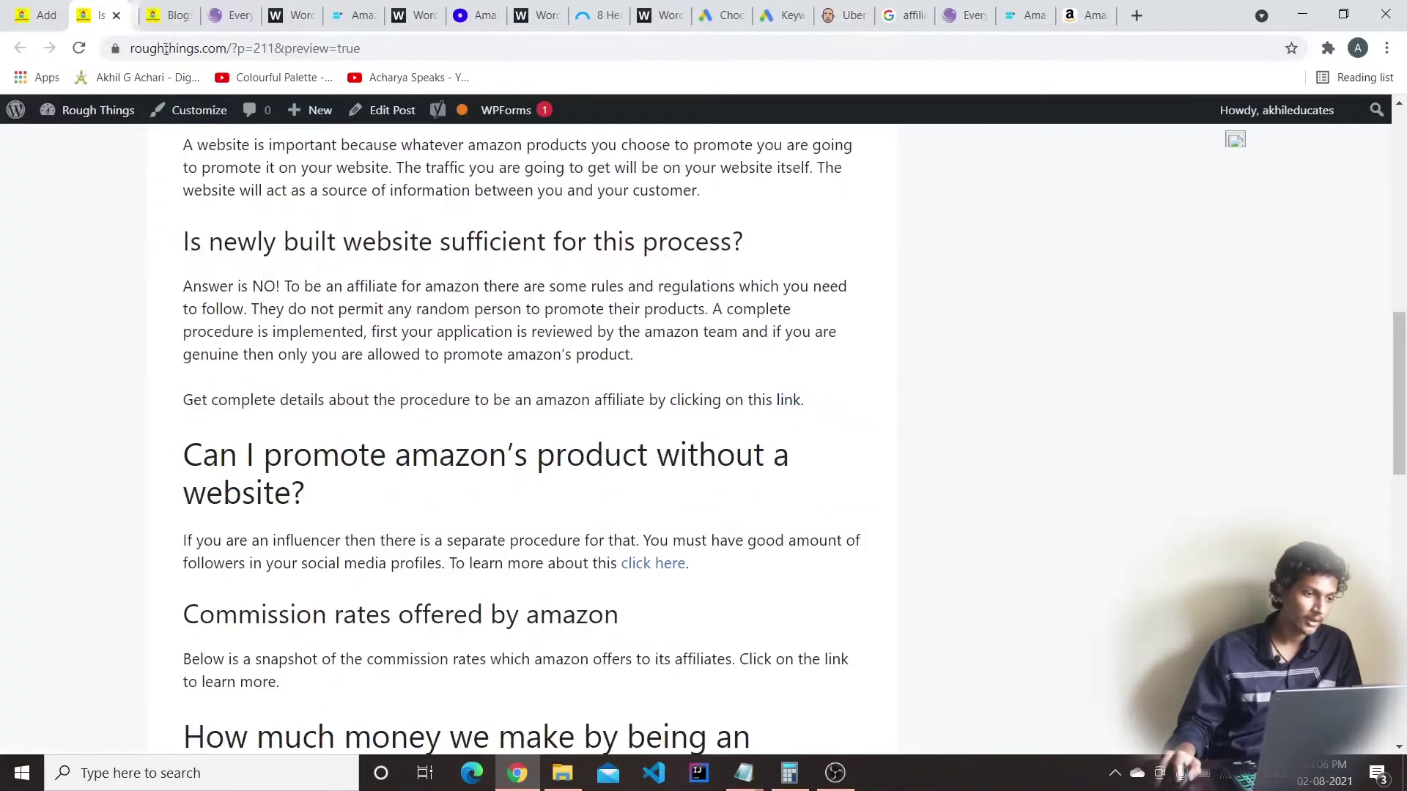
left_click(177, 15)
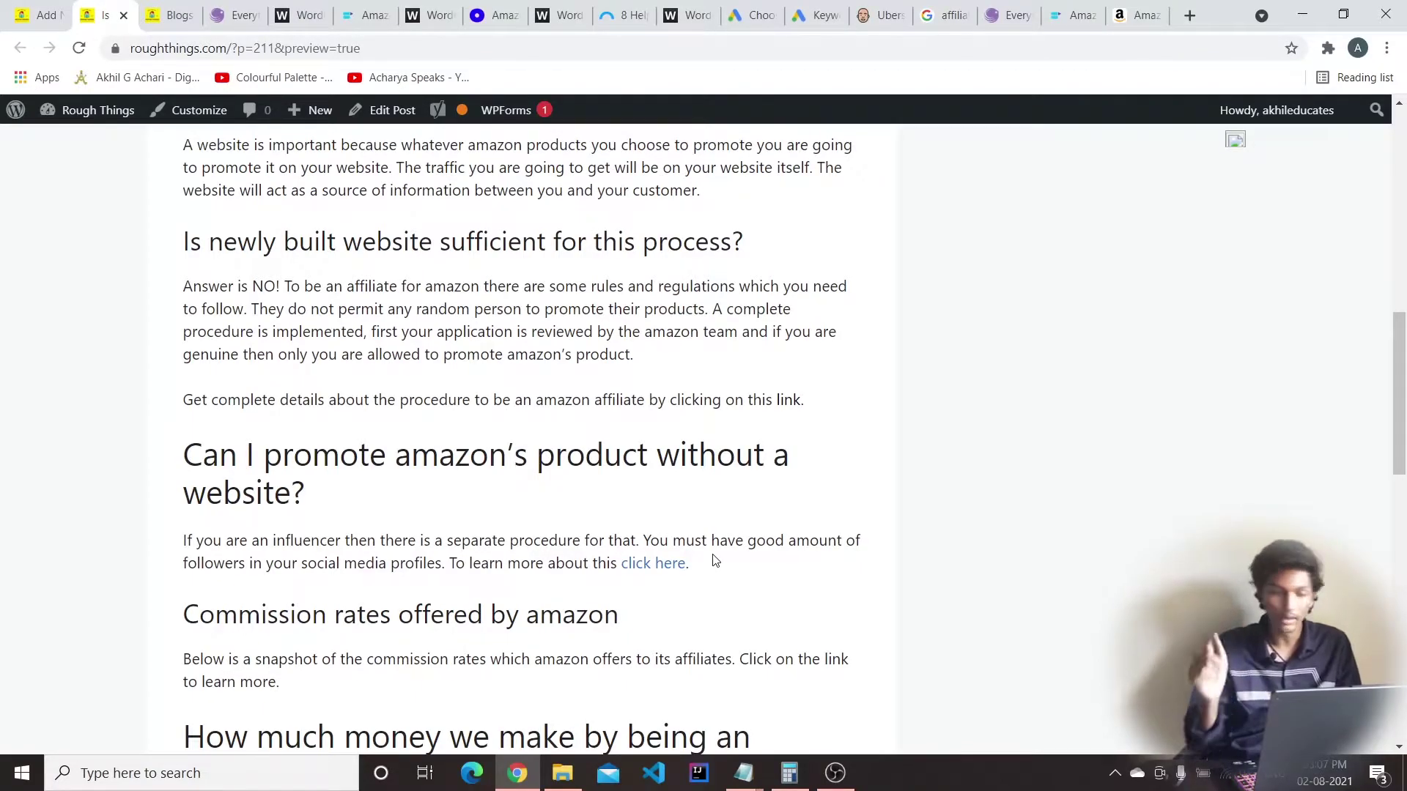
left_click(123, 15)
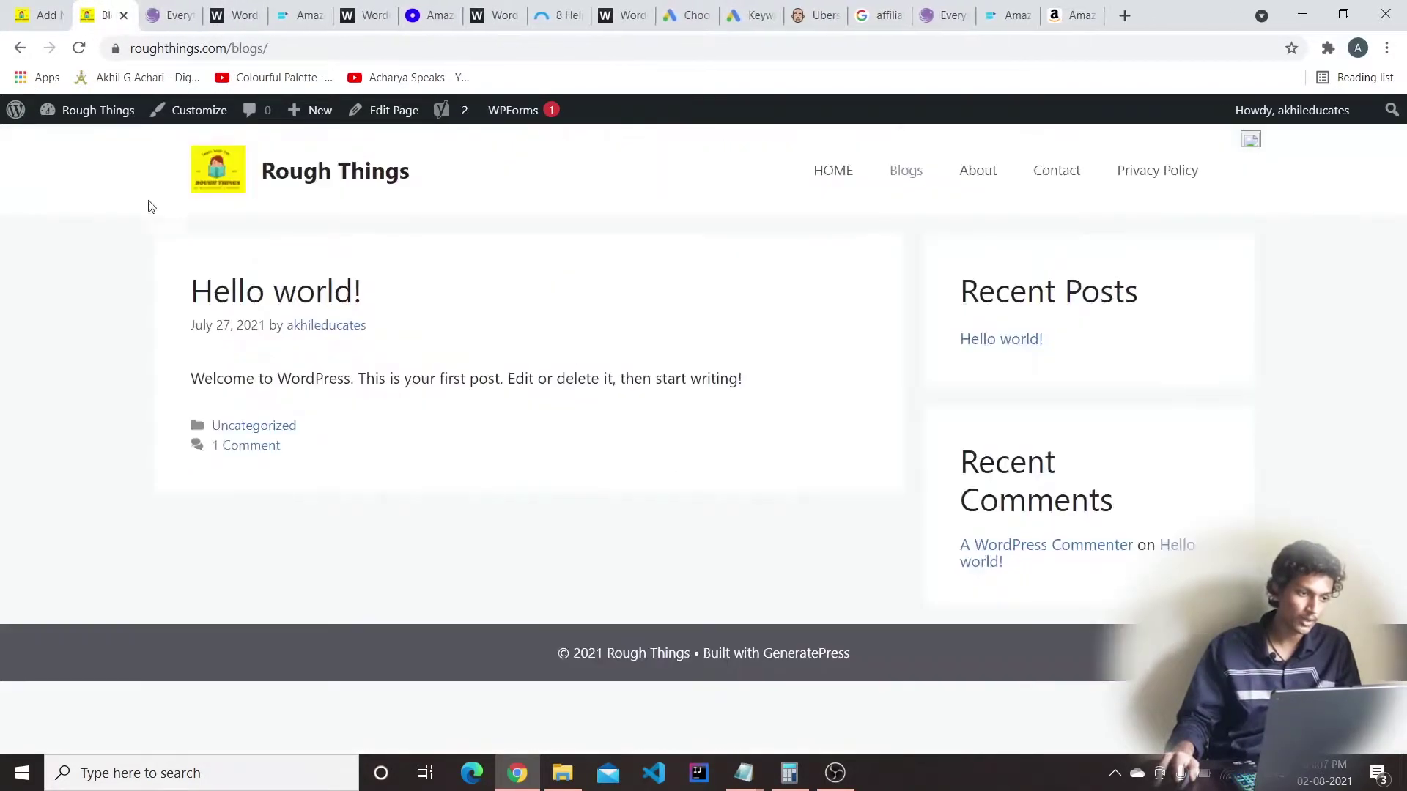
key("ctrl+Page_Up")
Review the post's text and links and the problems and good results in its Yoast SEO analysis
scroll(517, 508, "up", 5)
scroll(516, 508, "down", 7)
scroll(516, 508, "up", 3)
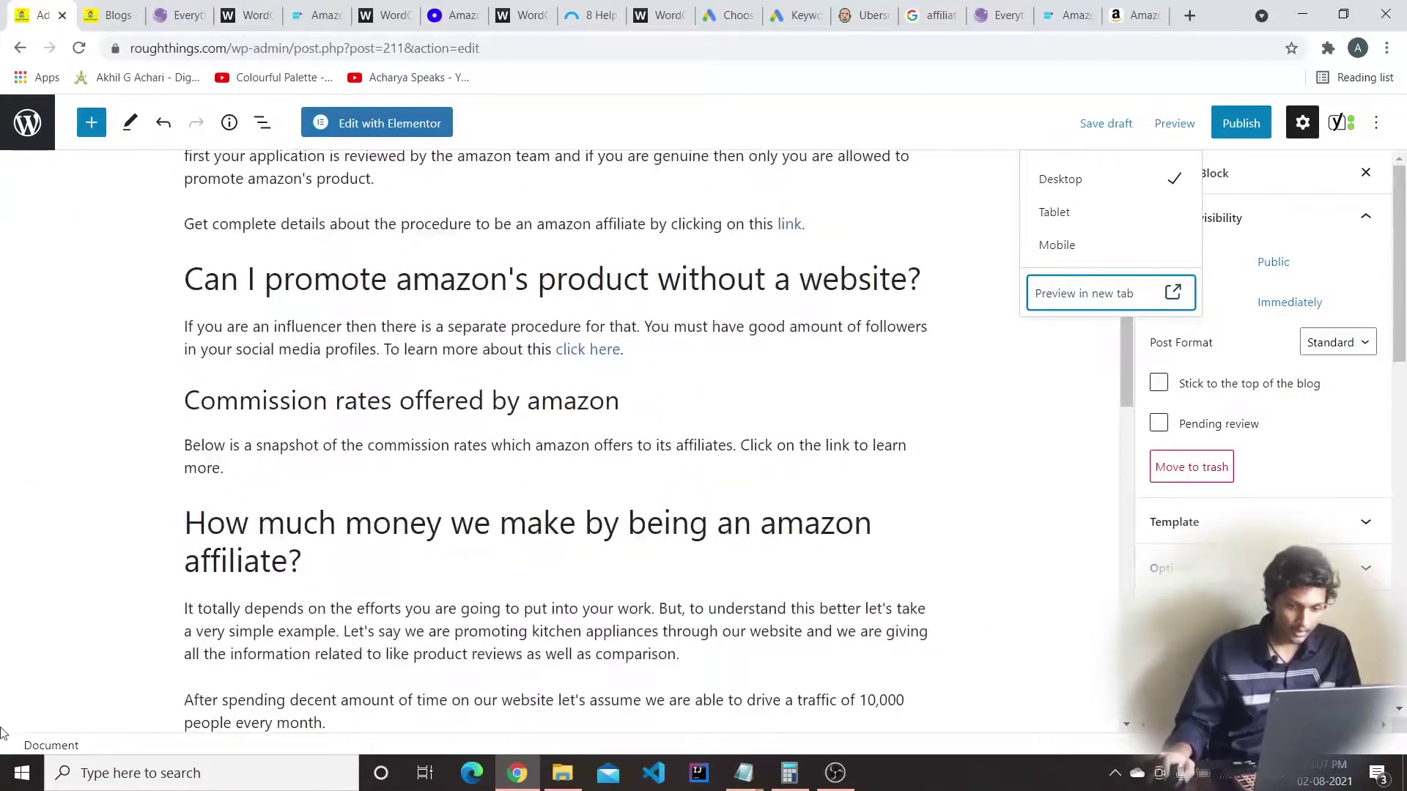
scroll(2, 733, "down", 20)
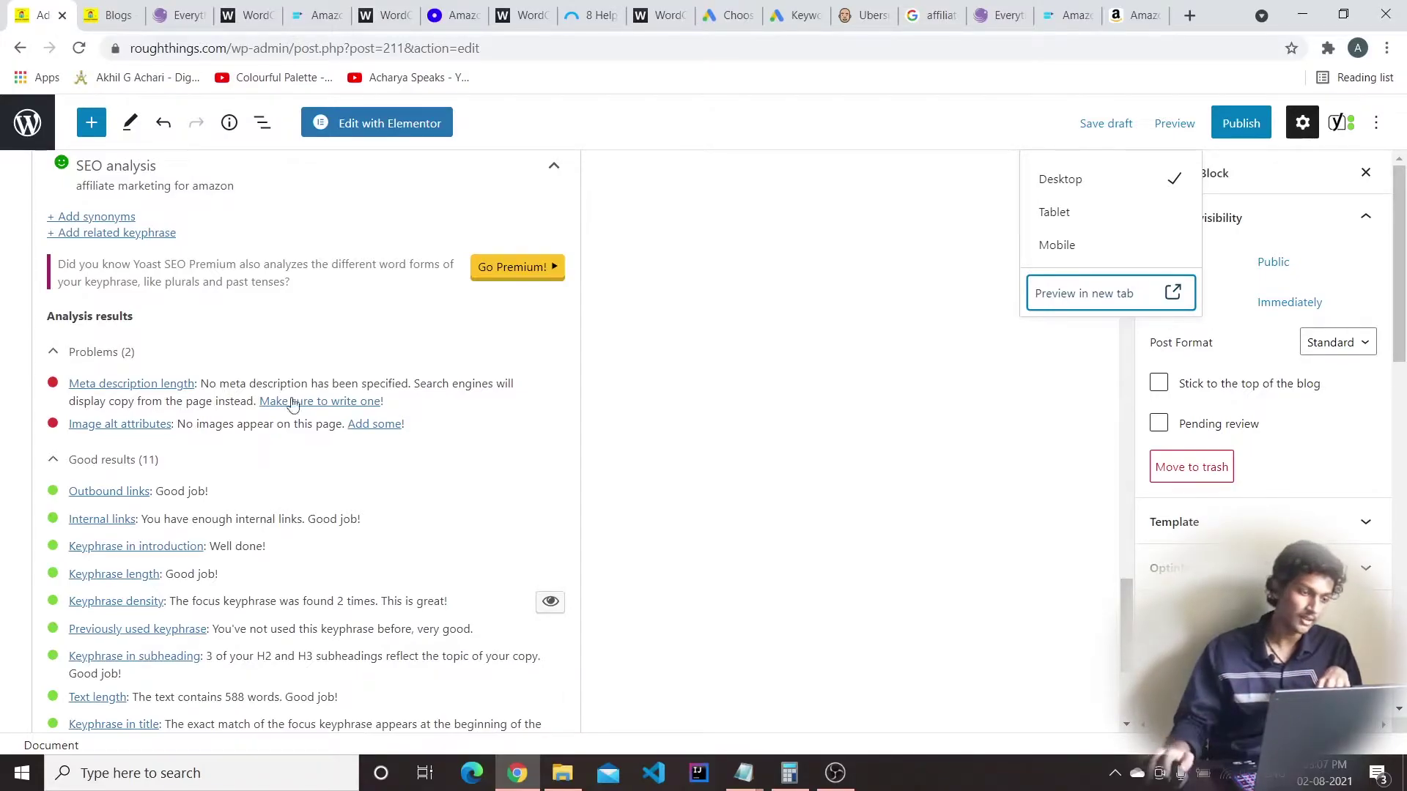
scroll(289, 405, "up", 20)
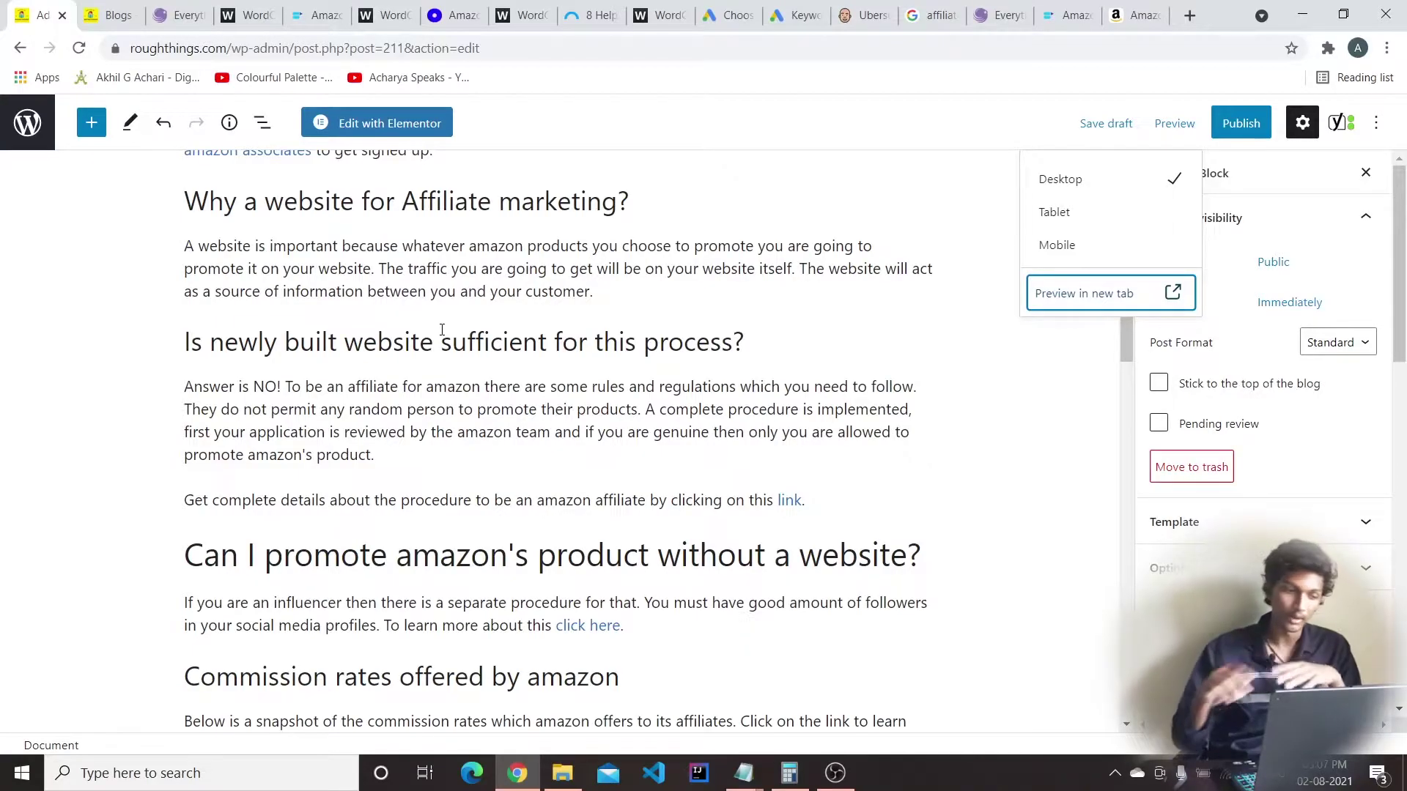
scroll(569, 399, "down", 3)
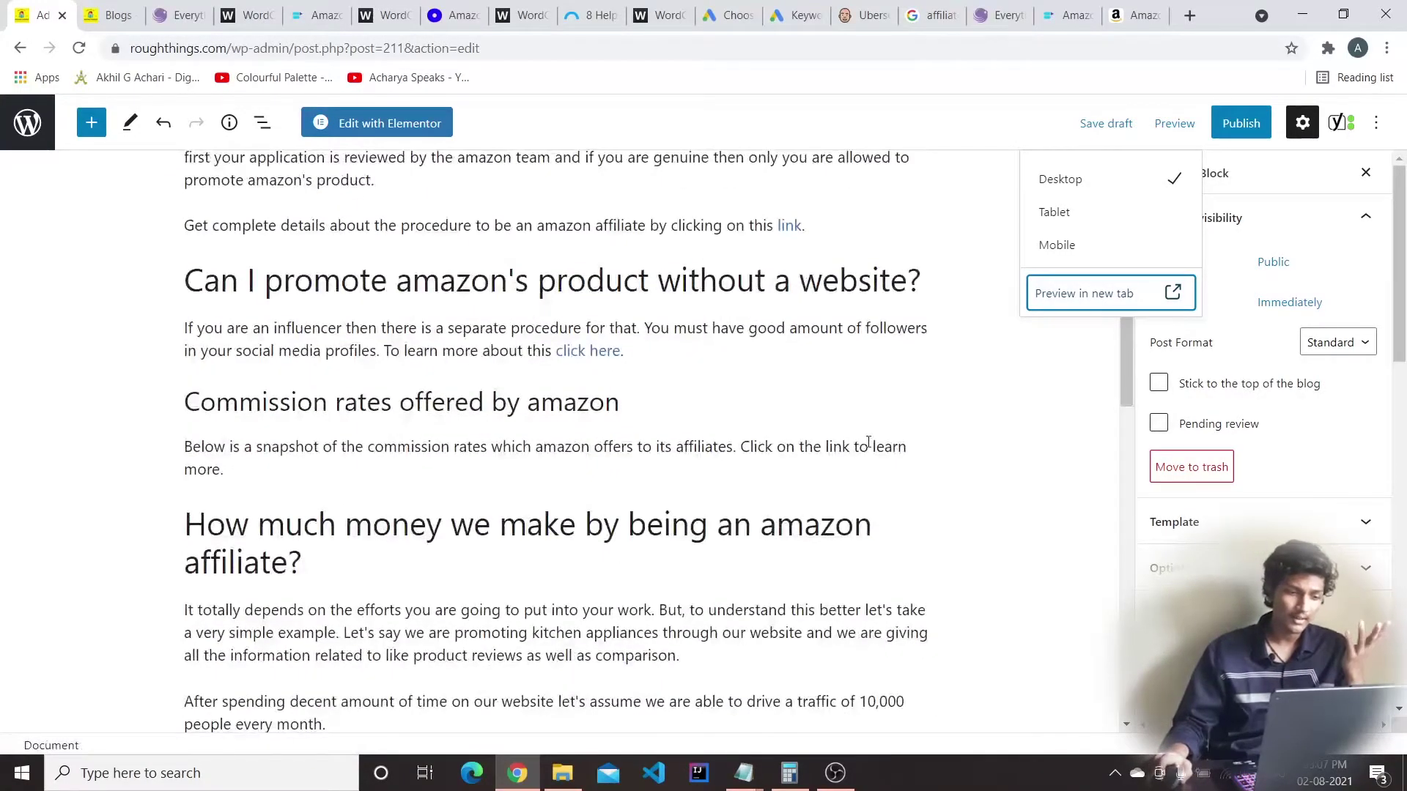
scroll(776, 329, "down", 5)
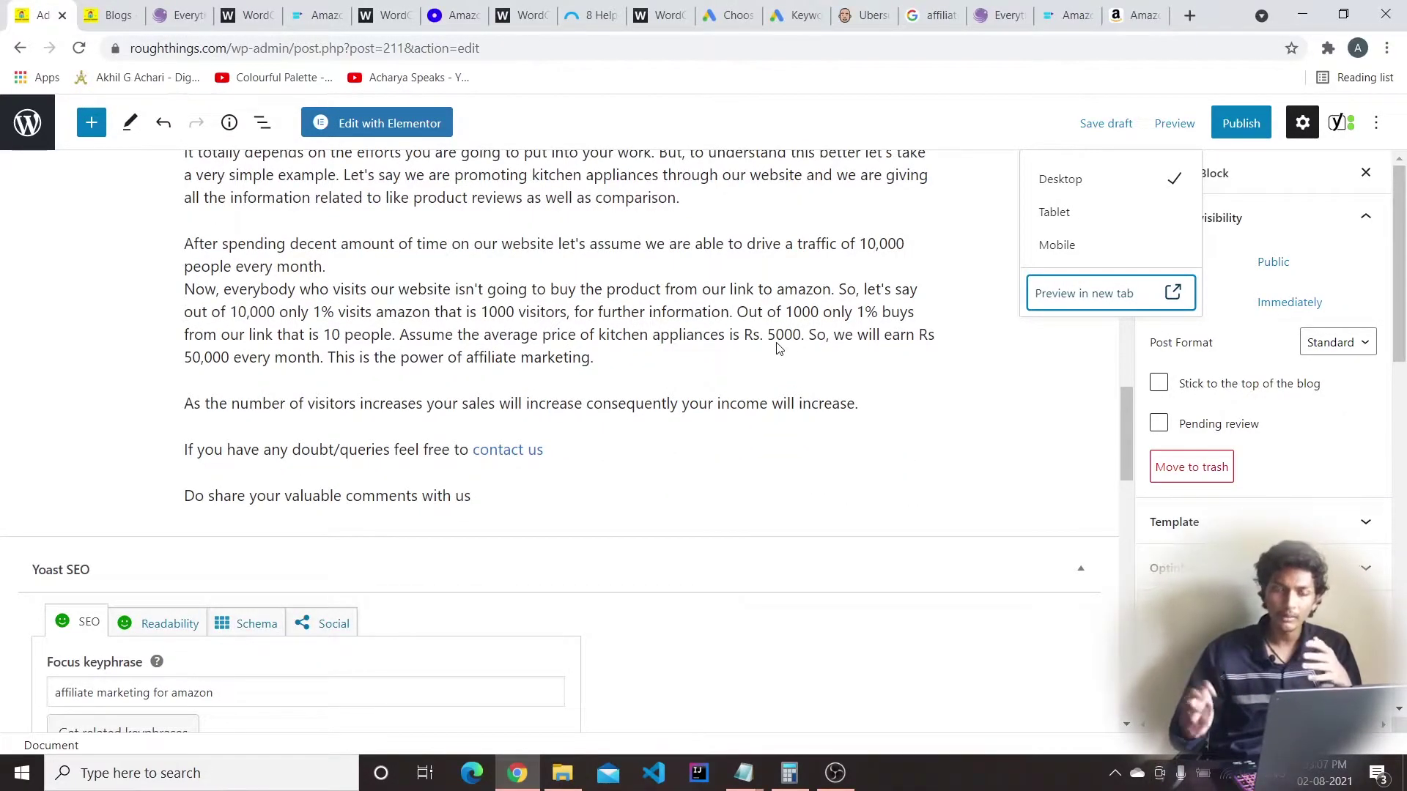
Open the Rough Things site's Contact page in the existing Blogs tab and copy its web address
key("ctrl+Tab")
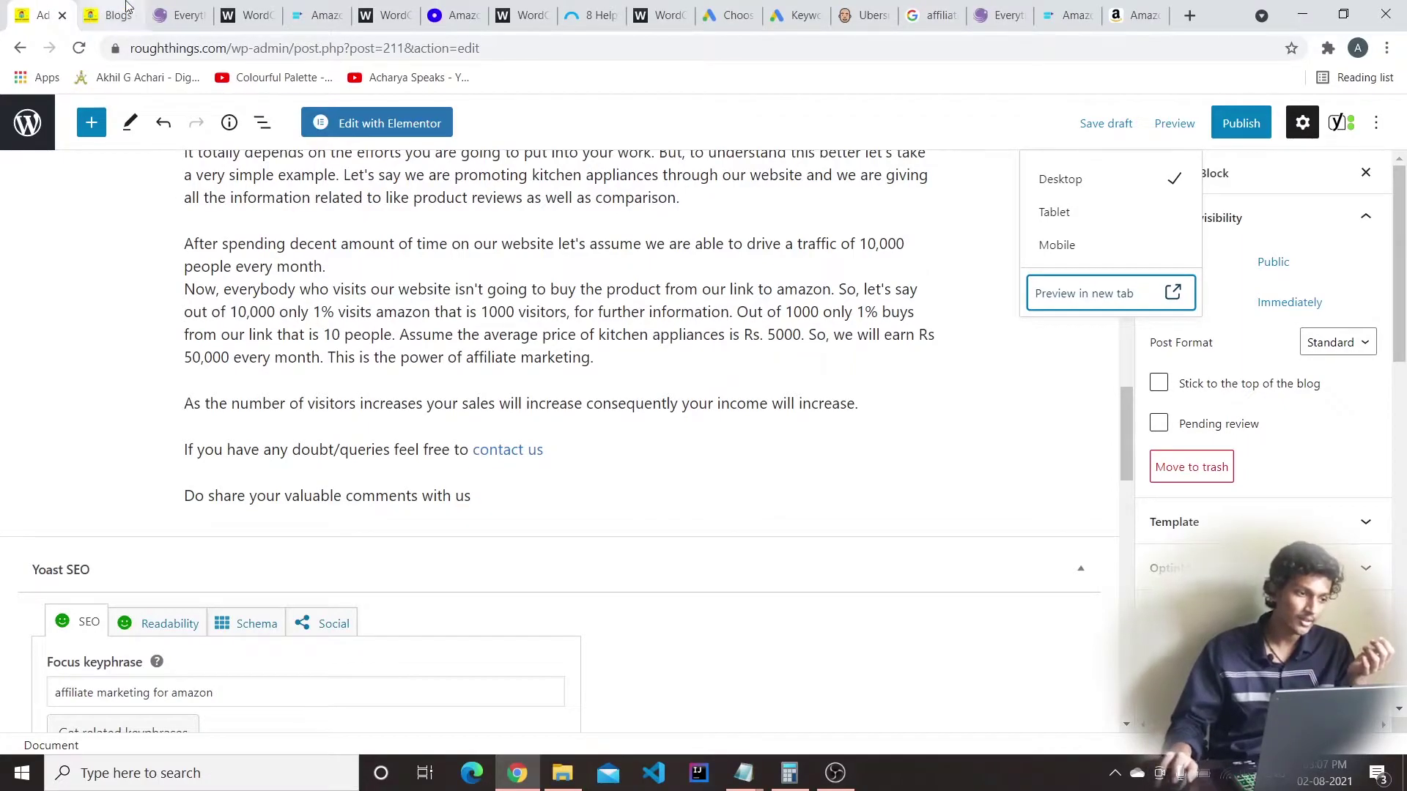
right_click(67, 120)
left_click(20, 278)
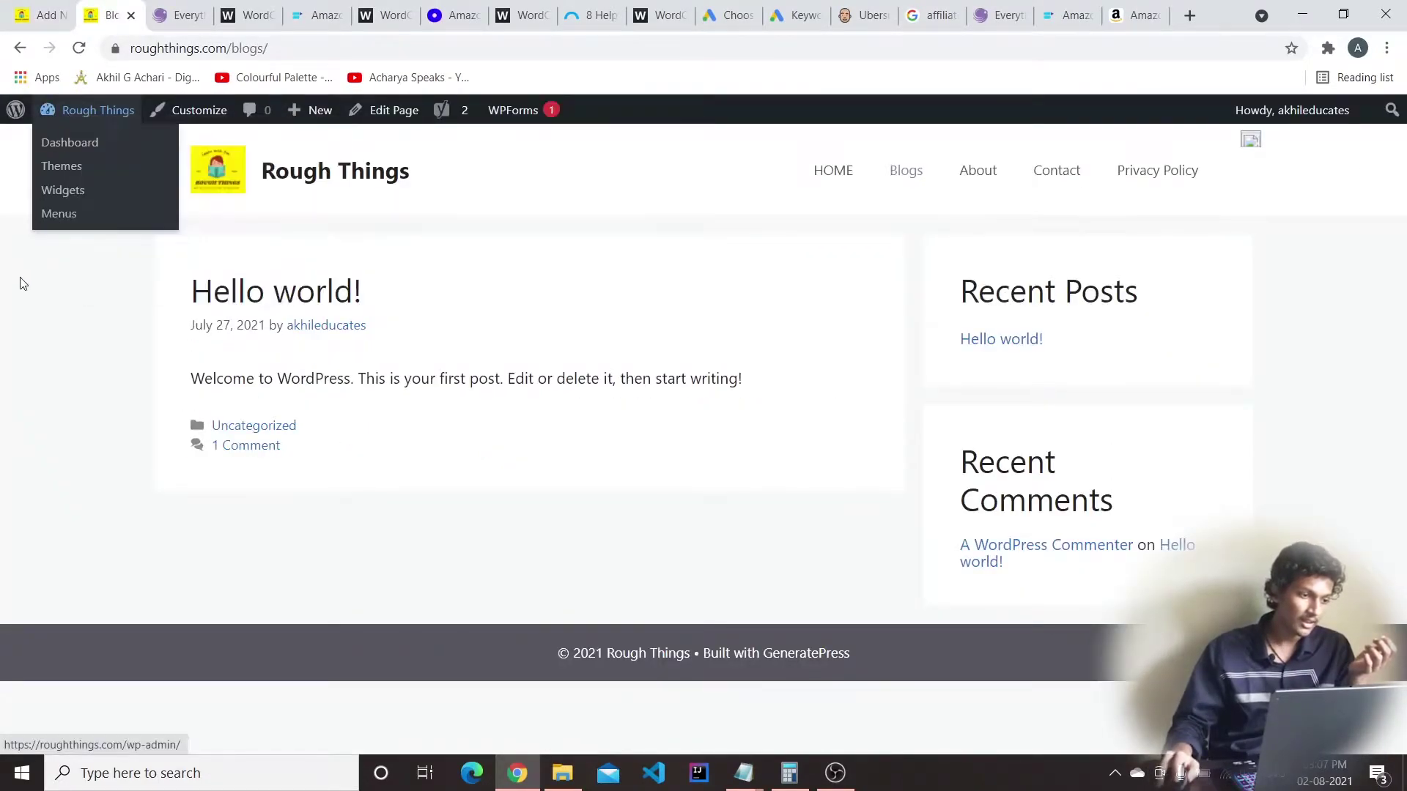
left_click(40, 15)
left_click(91, 7)
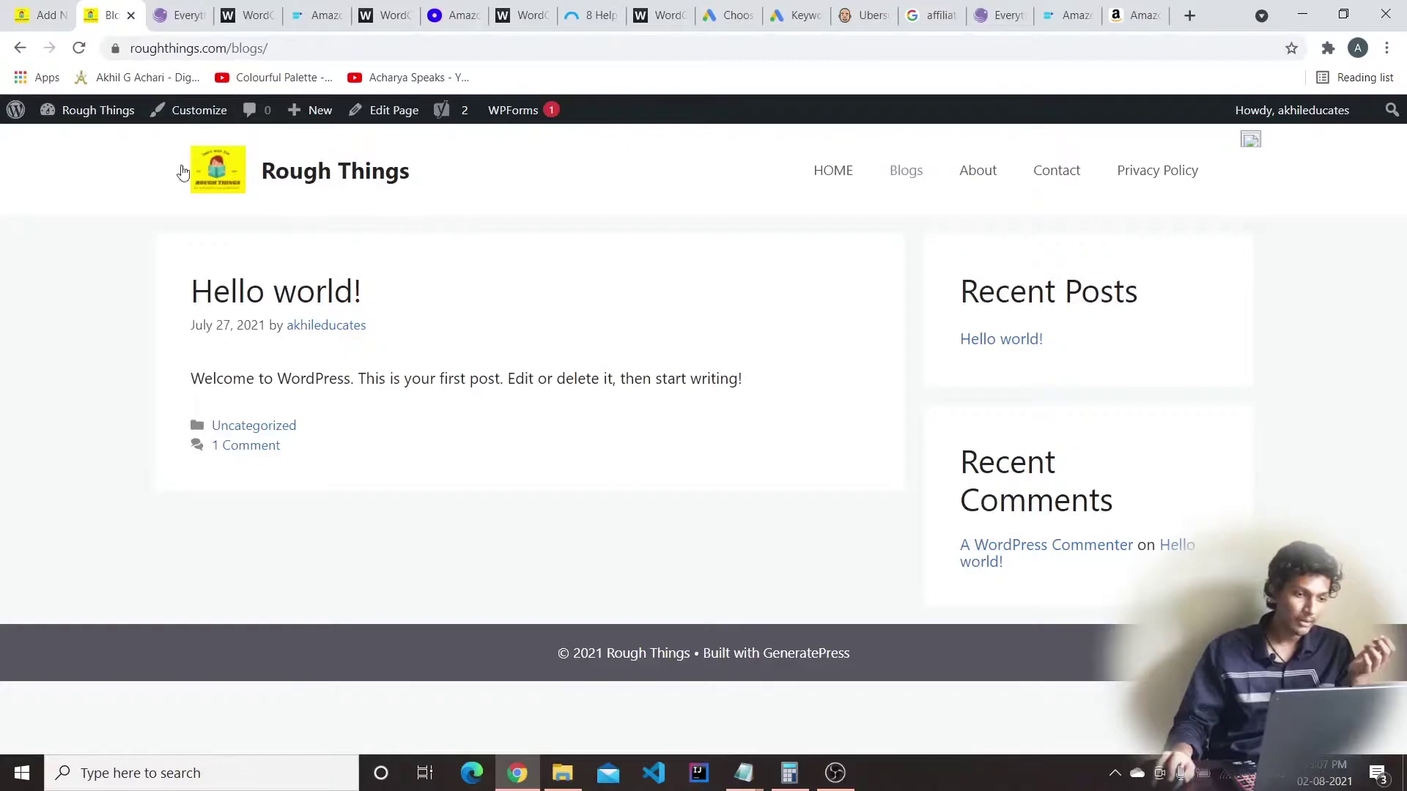
left_click(1041, 172)
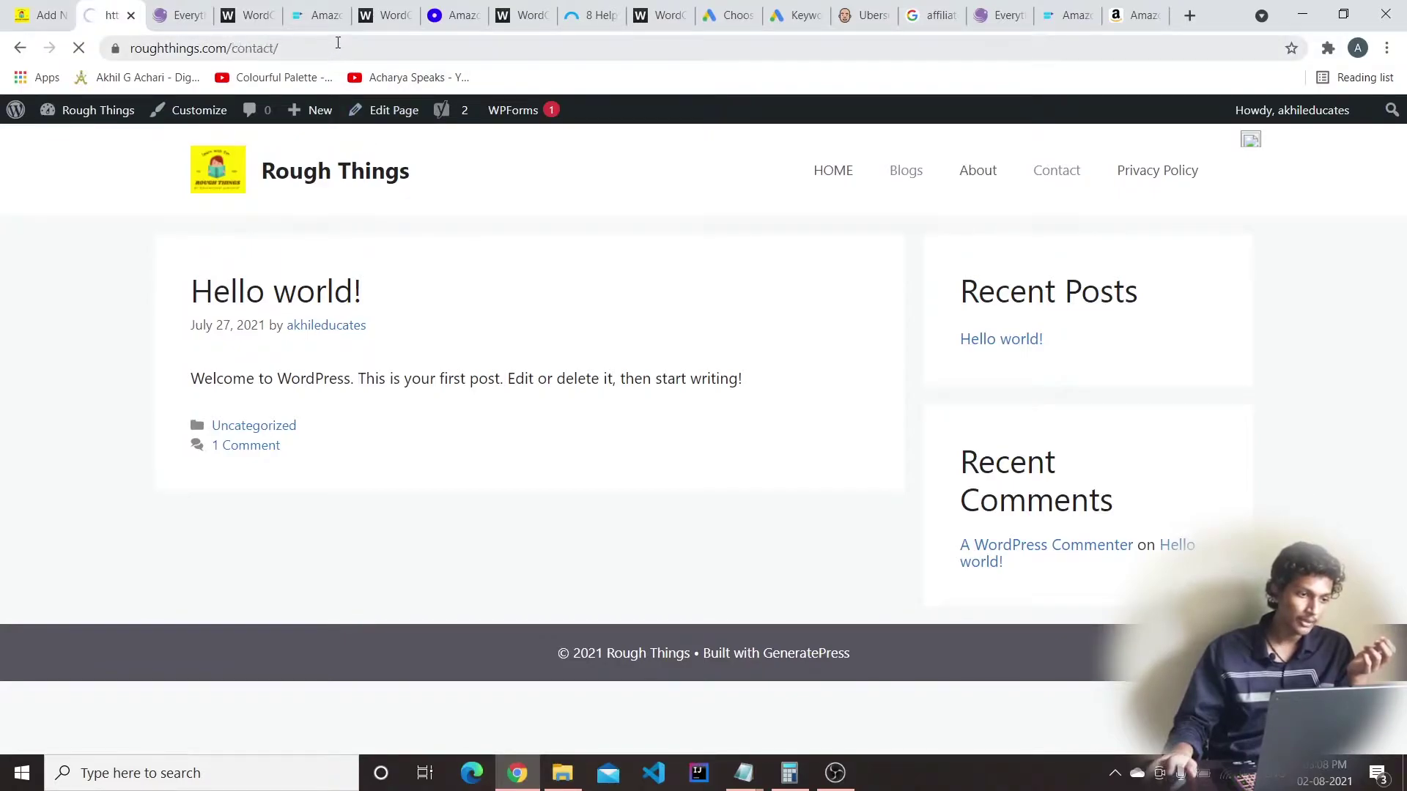
left_click(306, 55)
key("ctrl+c")
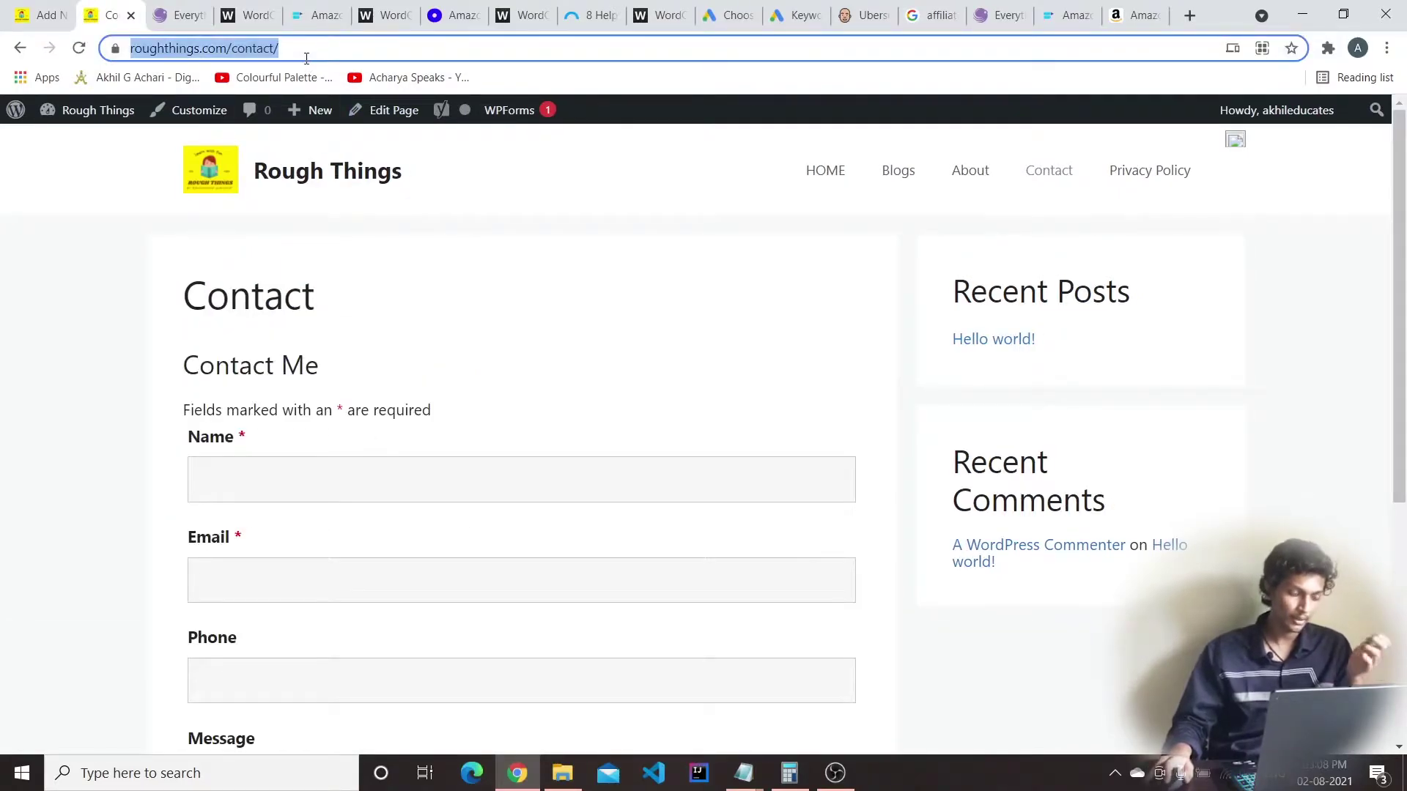
left_click(40, 15)
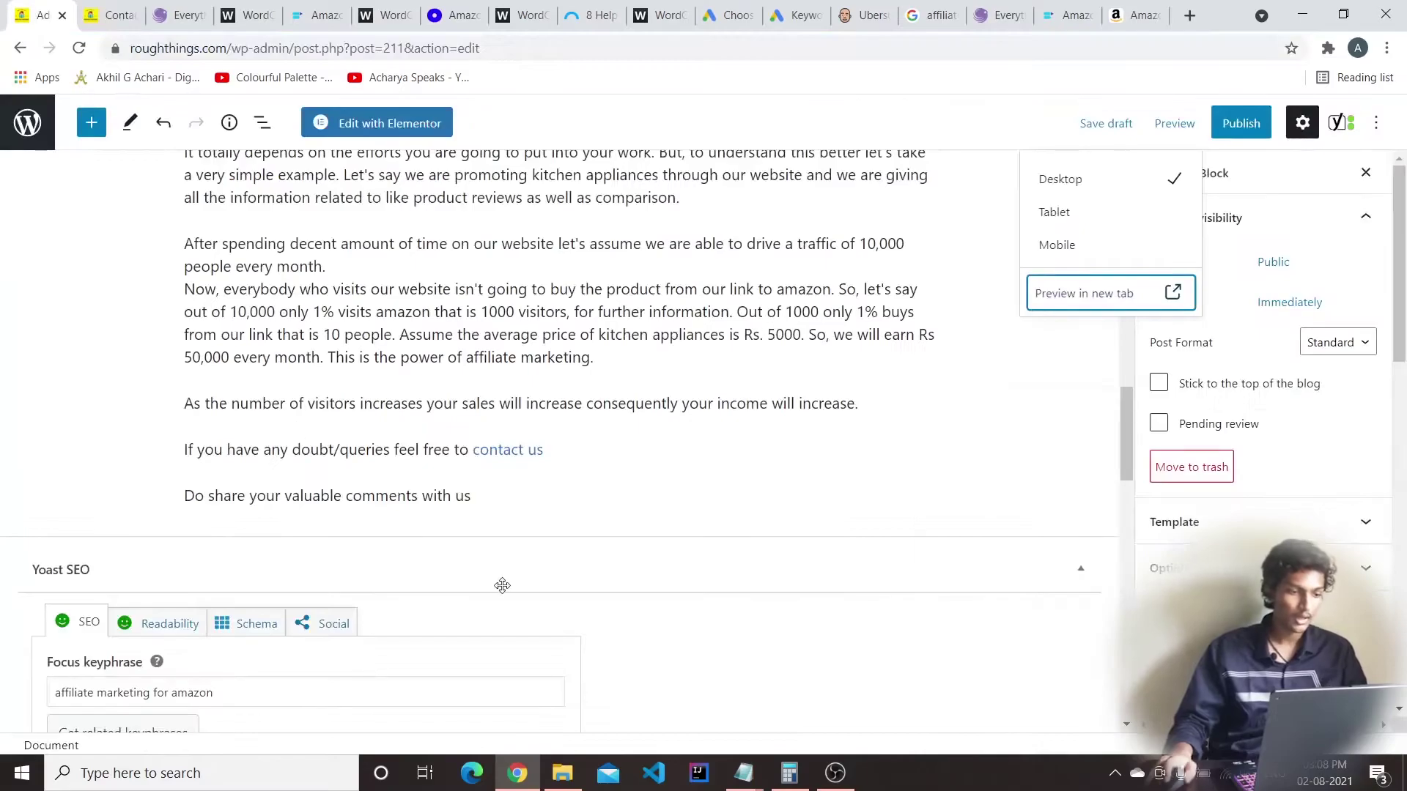
left_click(524, 445)
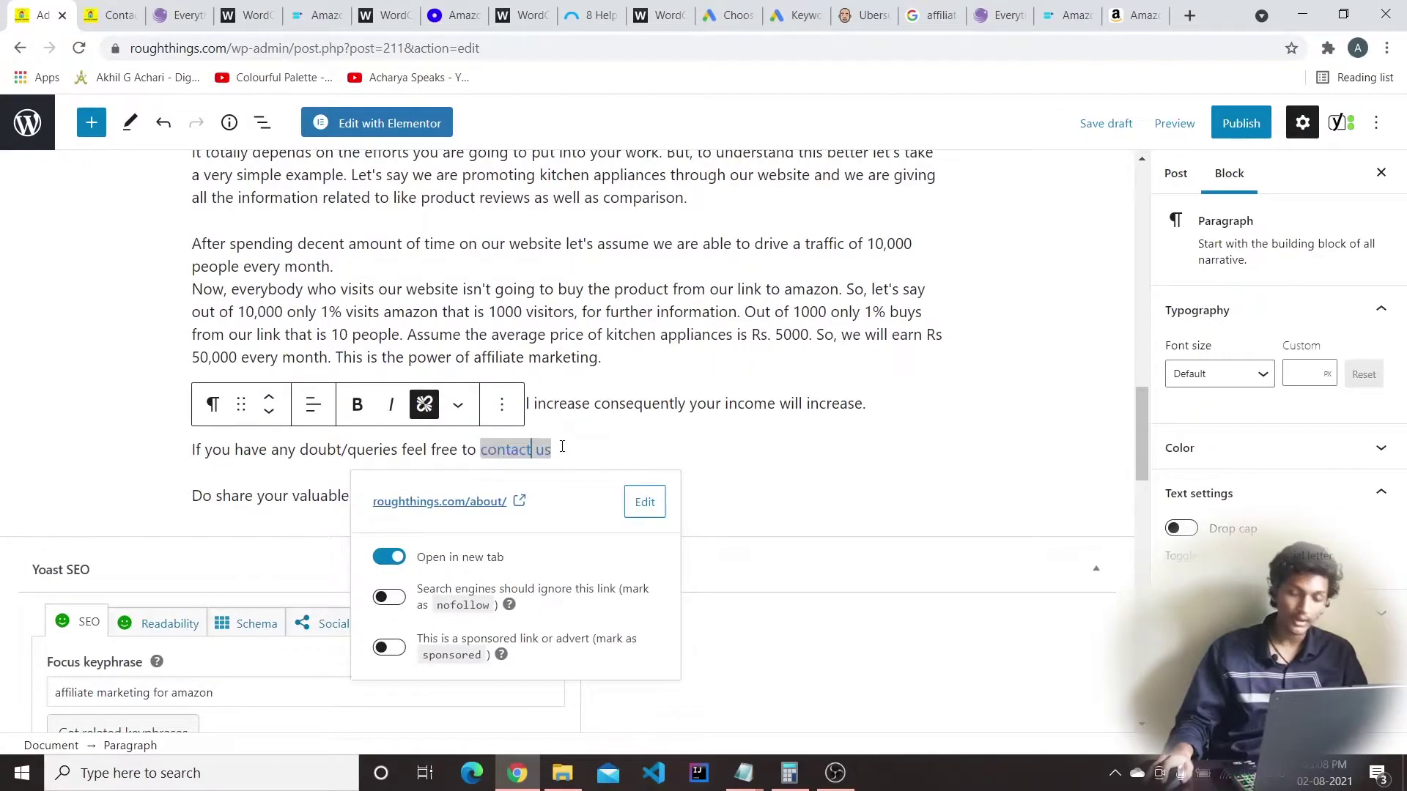
left_click(645, 502)
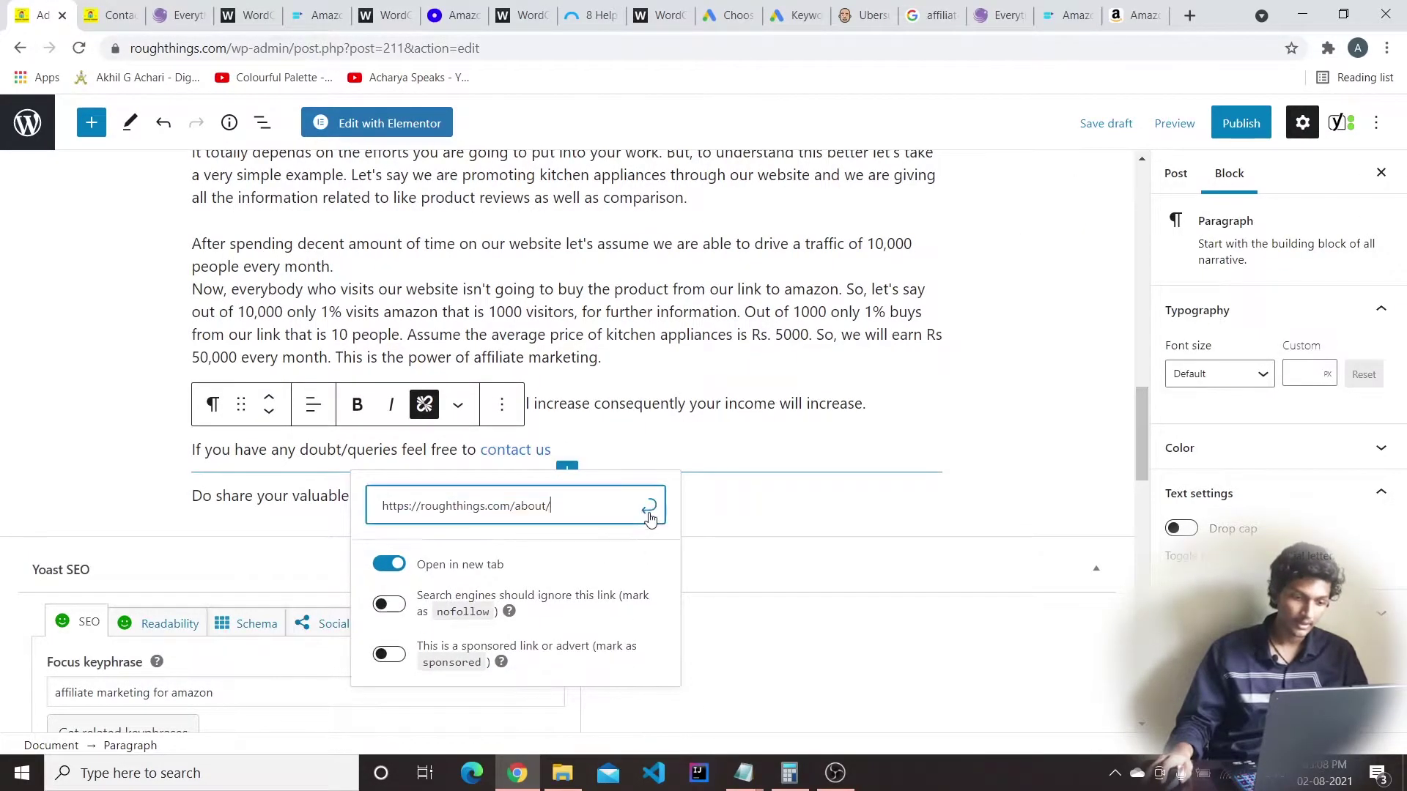
key("Return")
key("Escape")
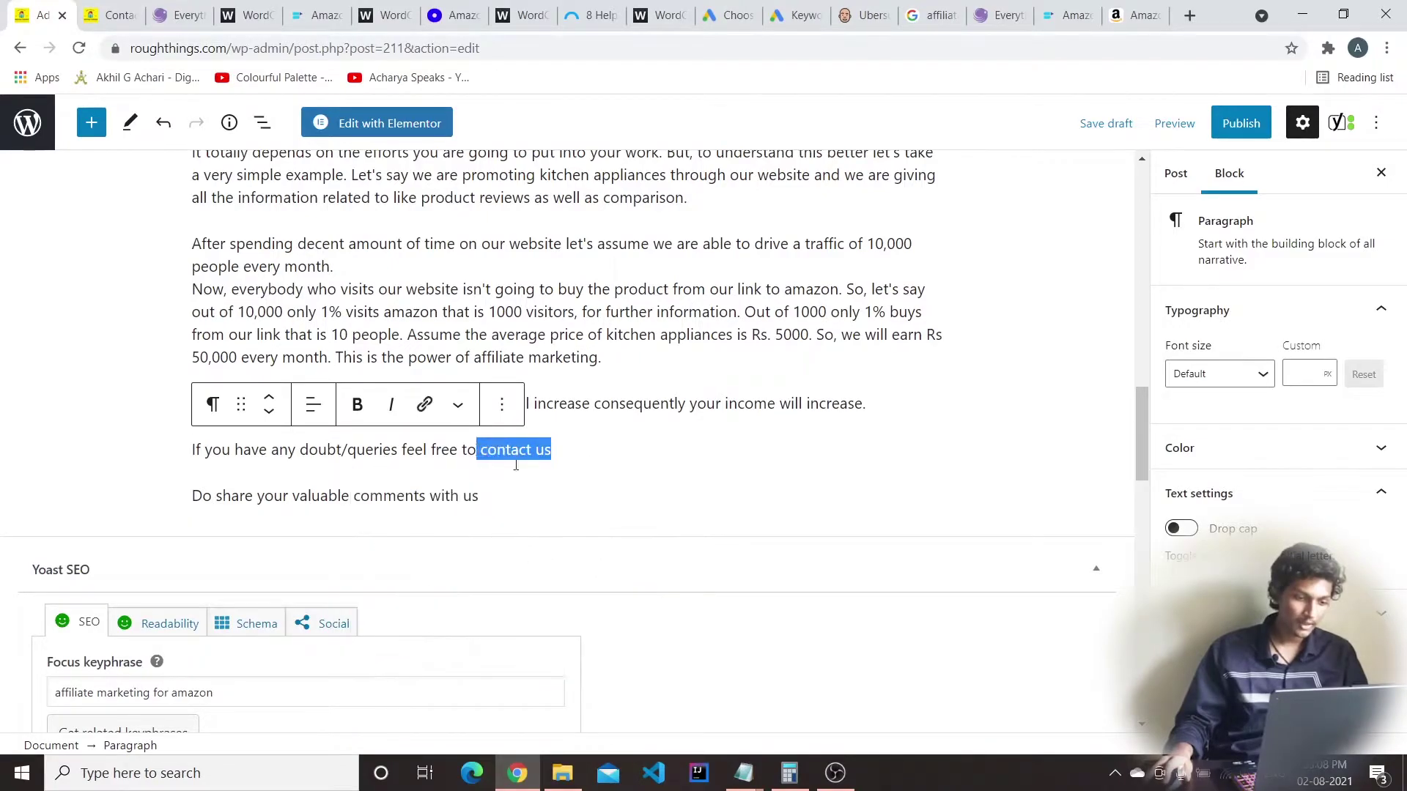
left_click(424, 403)
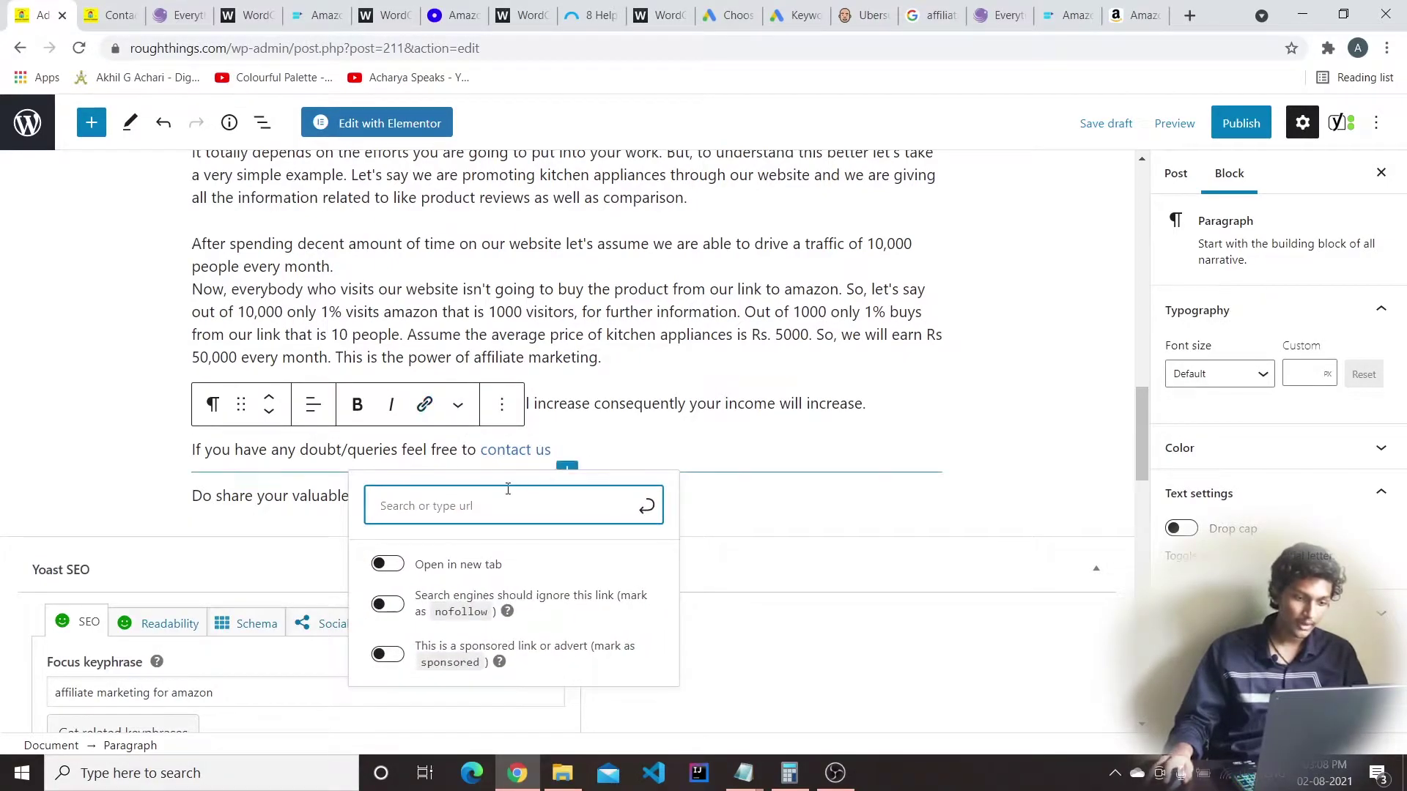
key("ctrl+v")
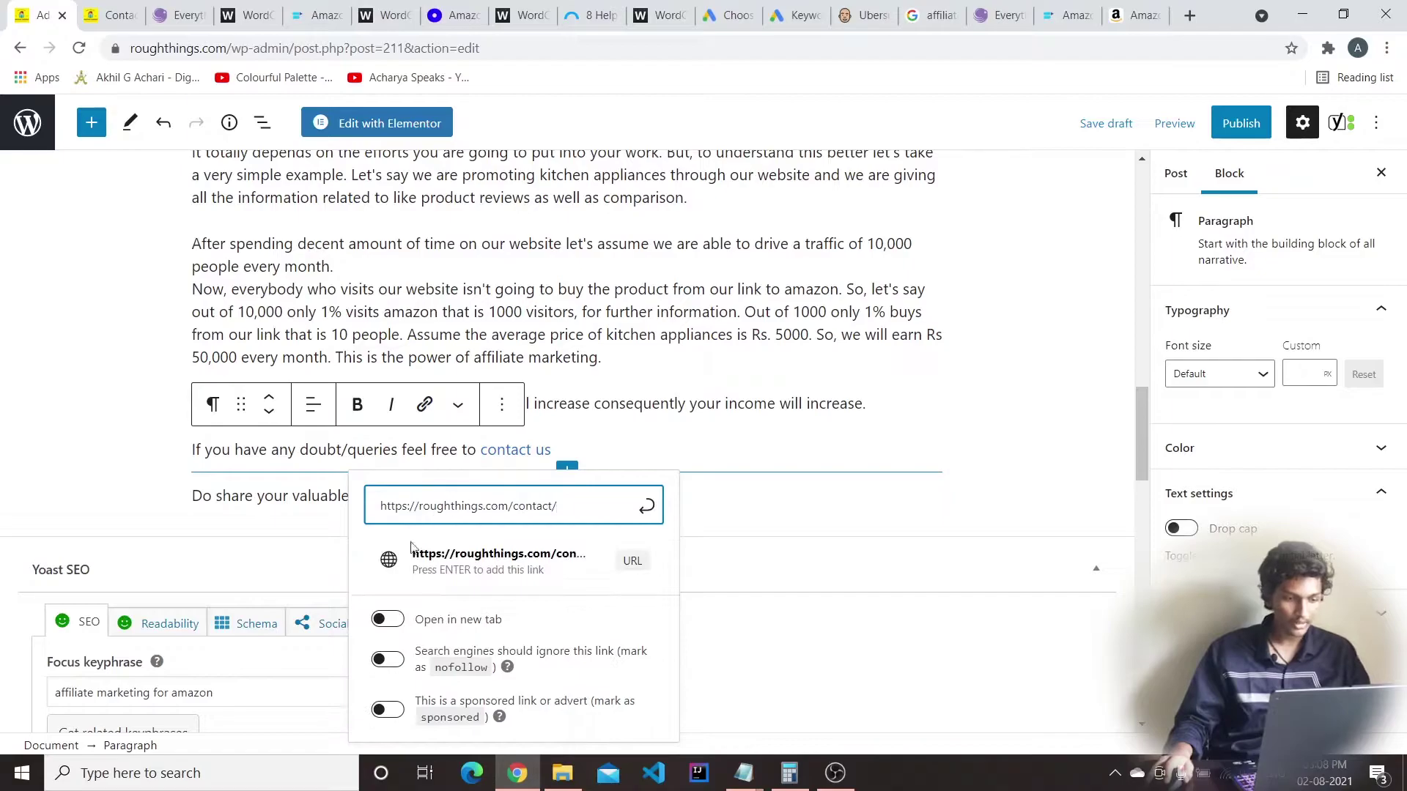
left_click(388, 620)
left_click(575, 501)
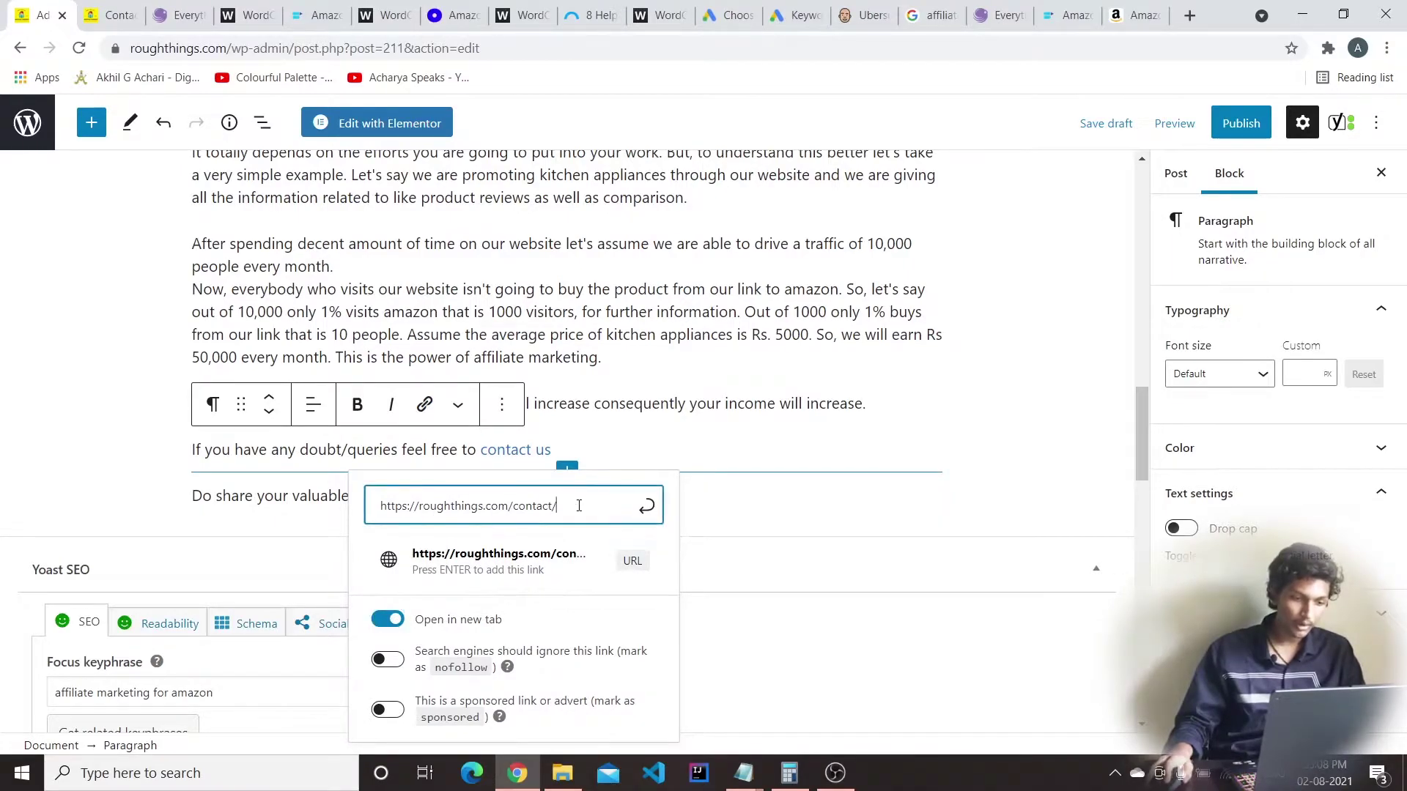
key("Return")
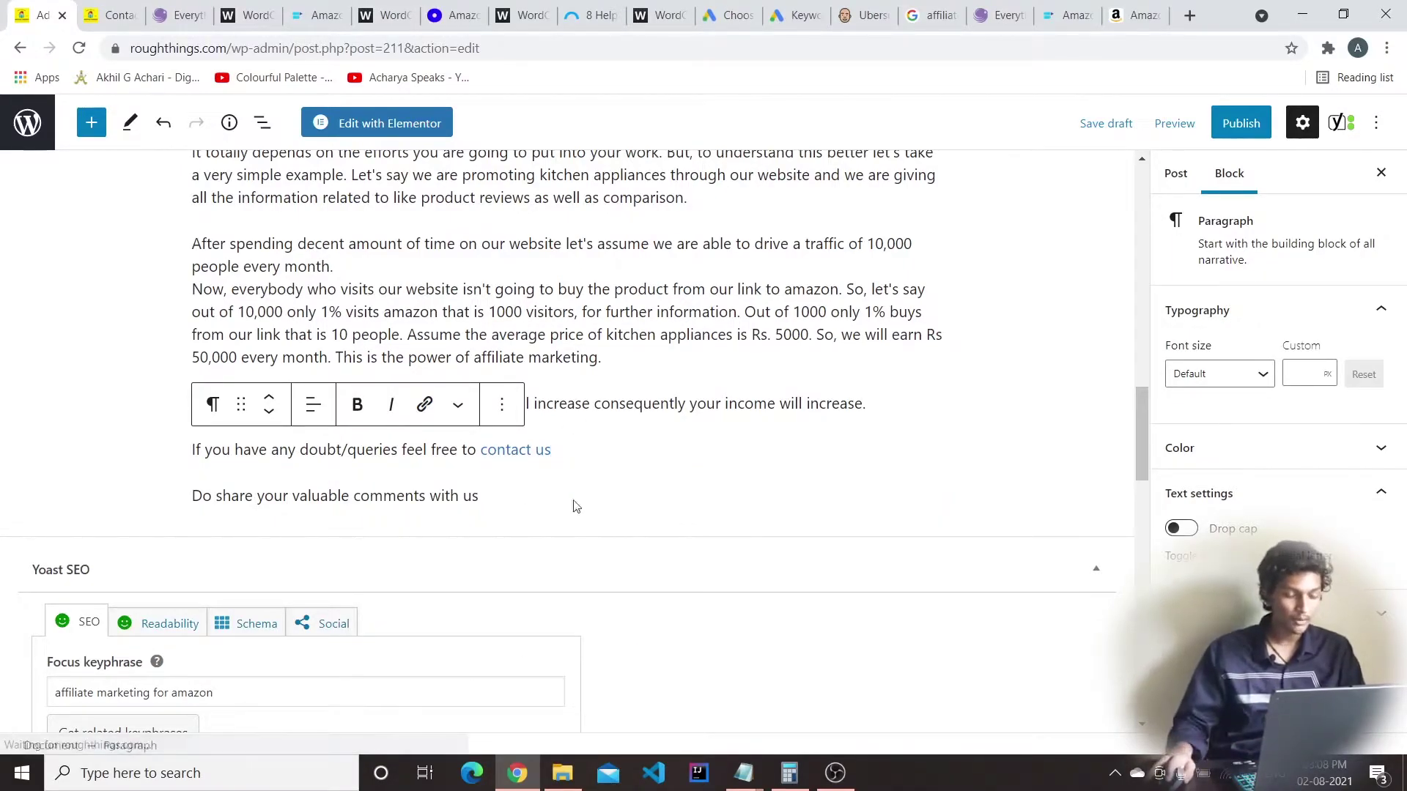
Examine the Yoast SEO analysis again, covering the good results and the remaining meta description and image alt problems
mouse_move(781, 786)
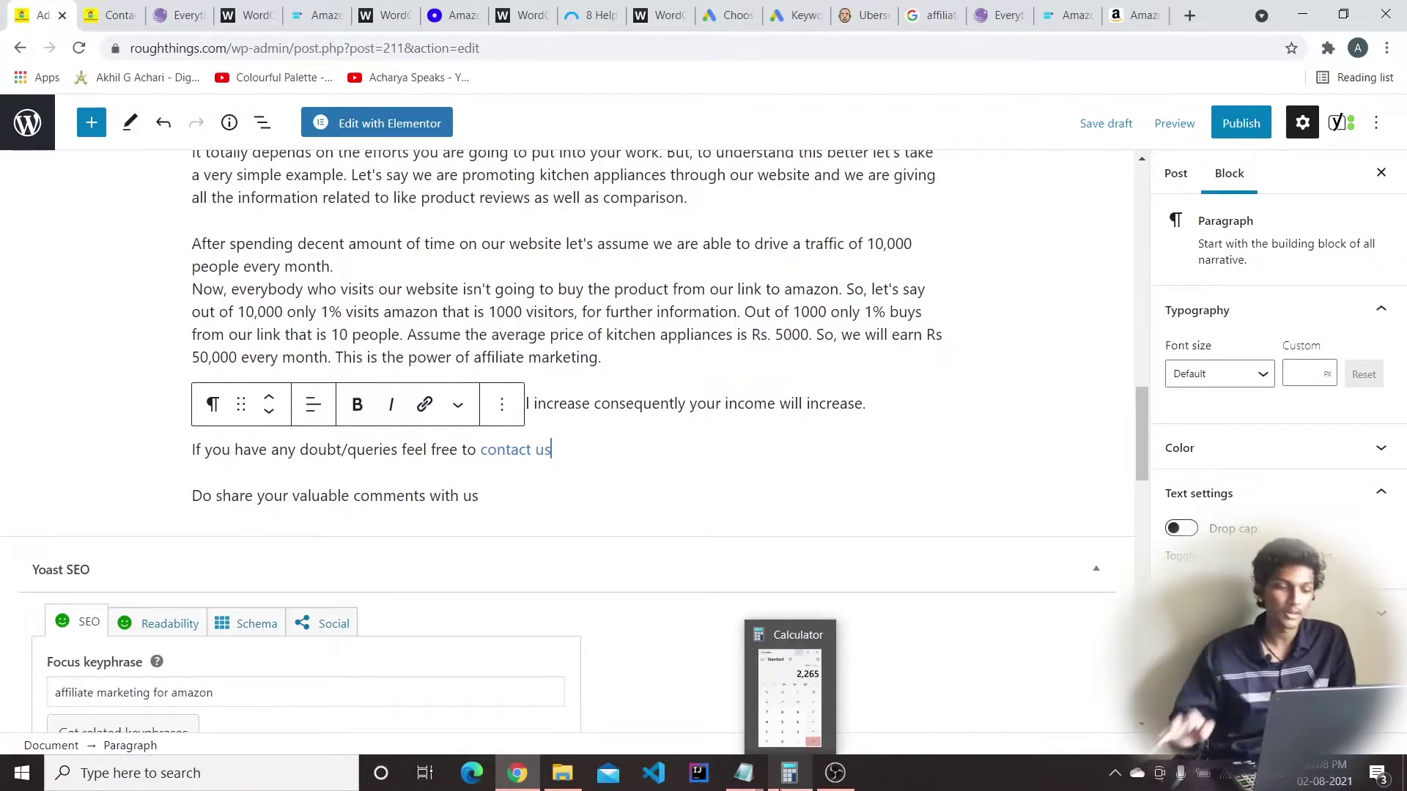
scroll(684, 485, "down", 15)
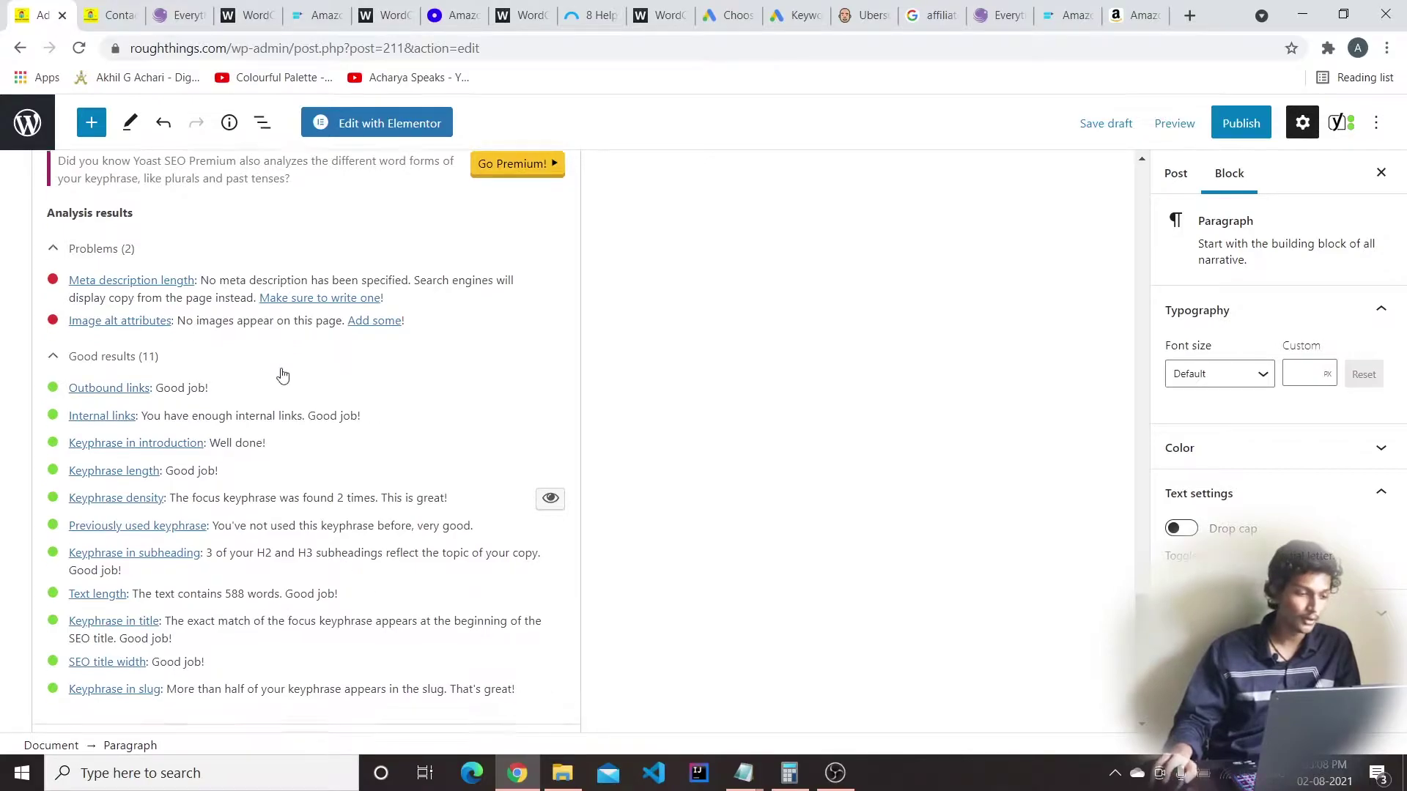
scroll(283, 370, "down", 3)
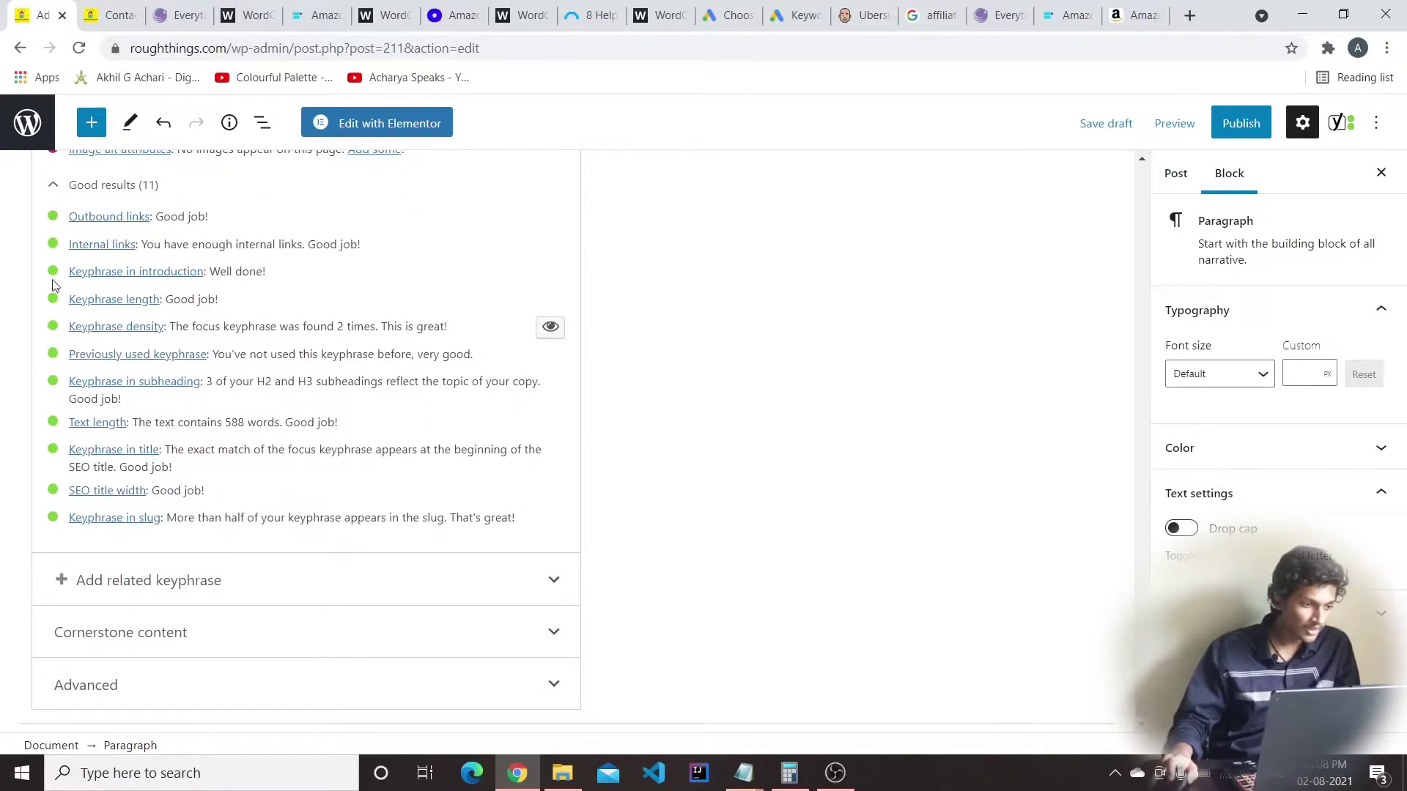
scroll(70, 235, "up", 4)
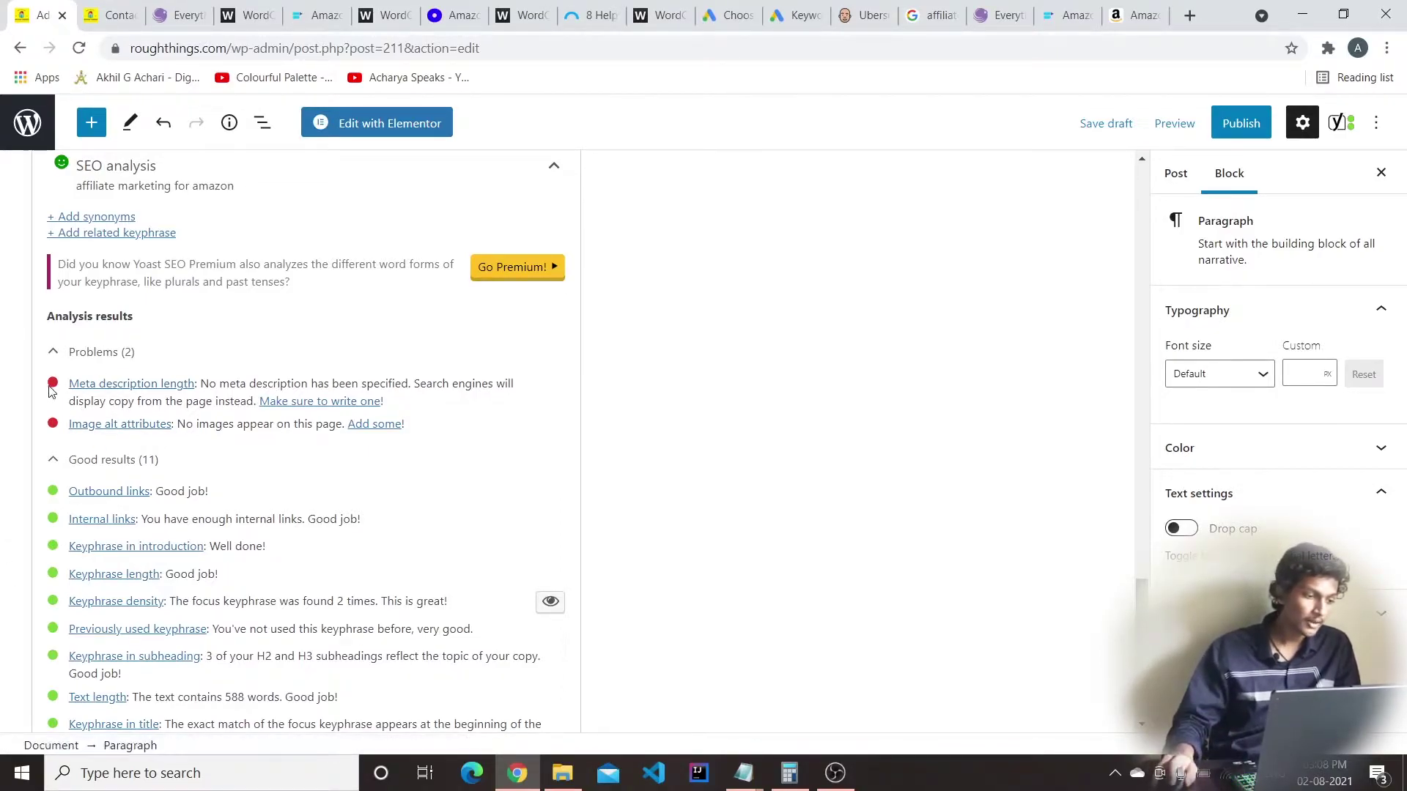
Switch the Yoast Google preview of the post to the desktop result
scroll(327, 425, "up", 10)
scroll(329, 408, "down", 5)
scroll(329, 408, "up", 5)
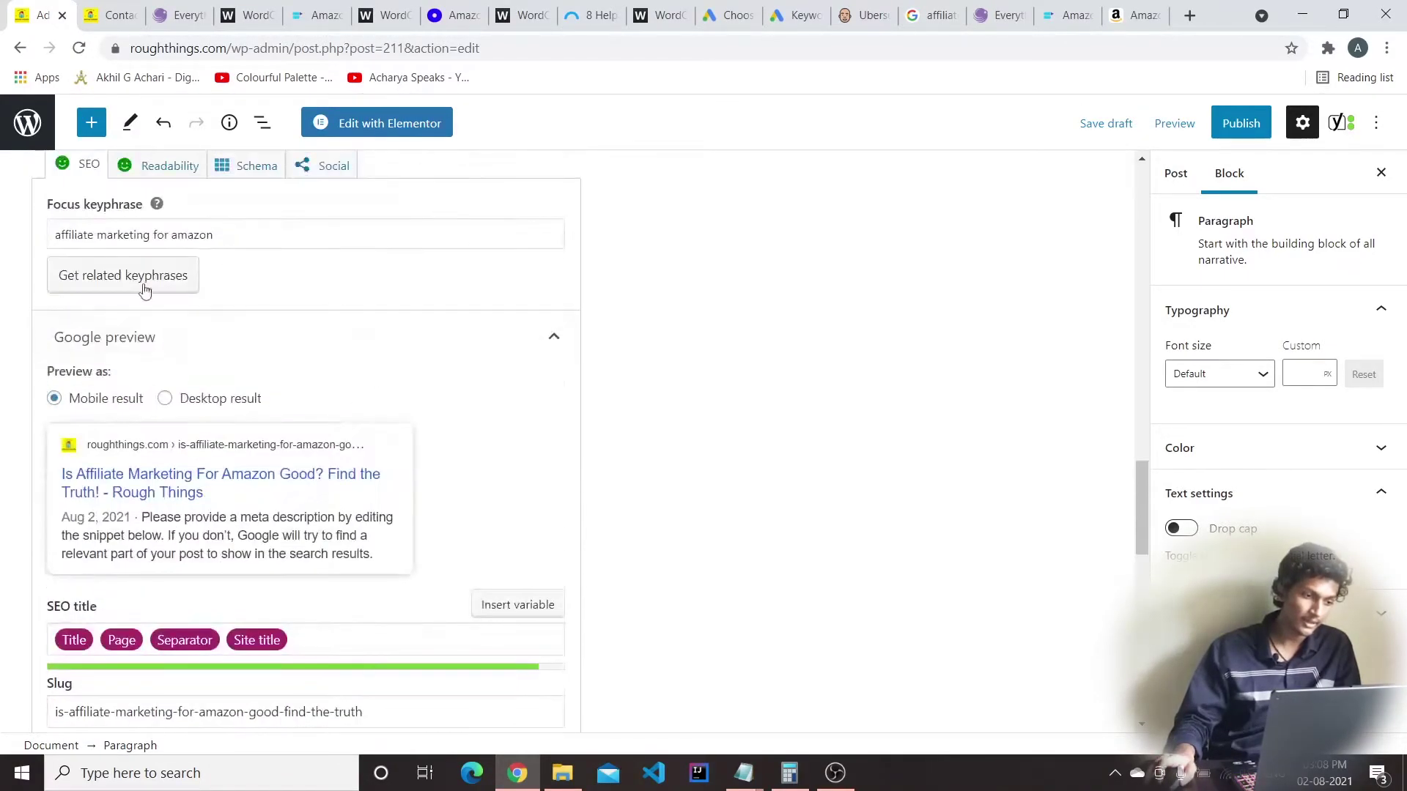
left_click(206, 400)
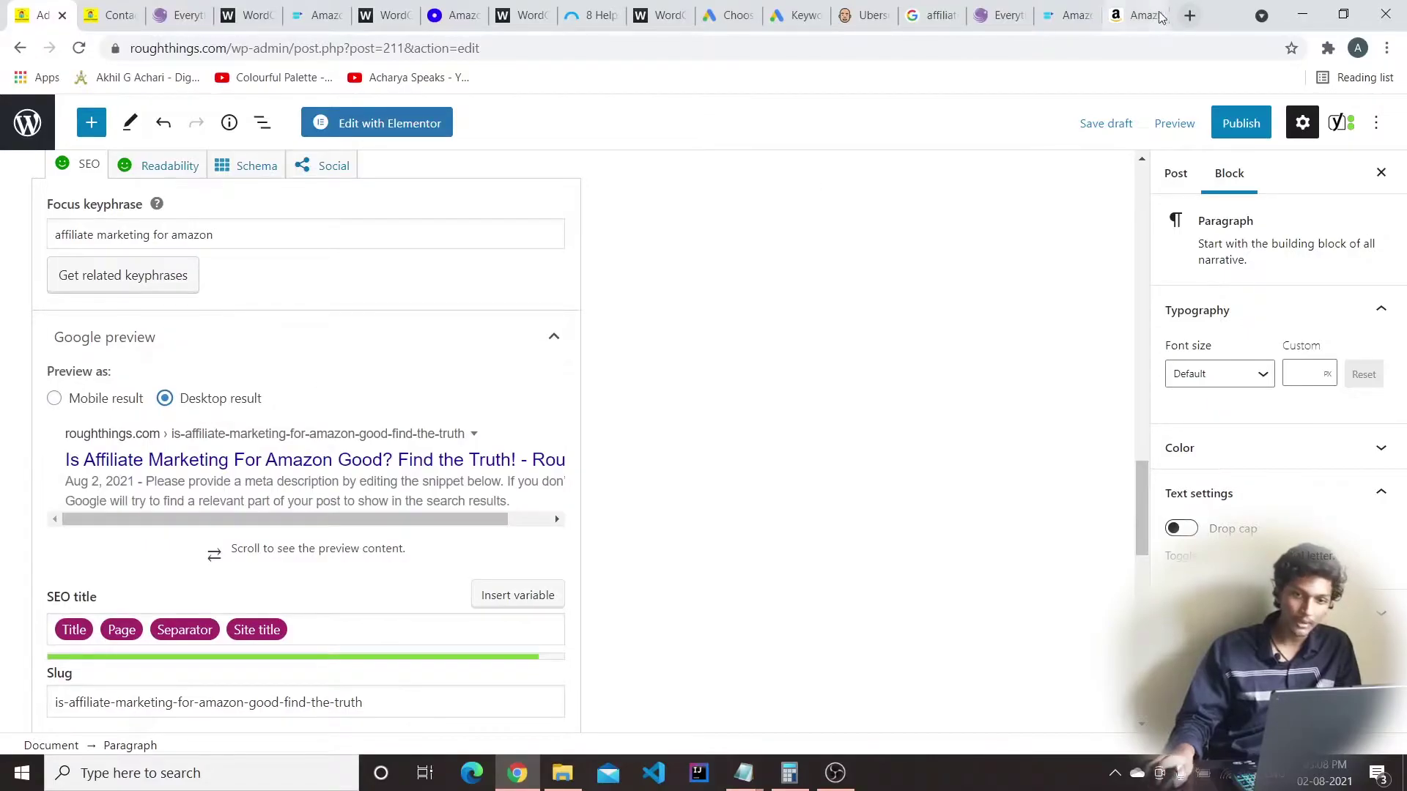
Switch to the Amazon Associates tab and search Google there for "affiliate marketing for amazon"
left_click(1136, 15)
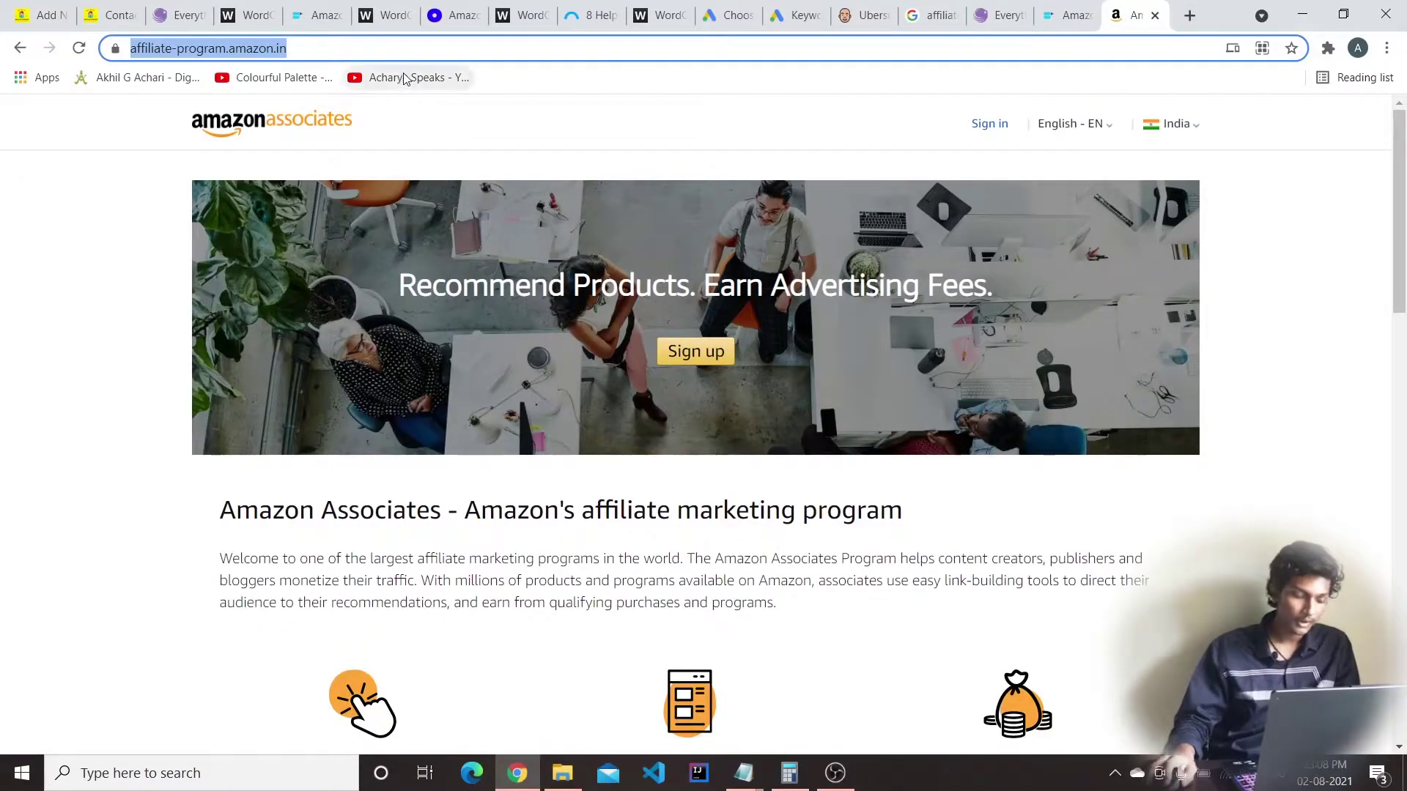
type("aff")
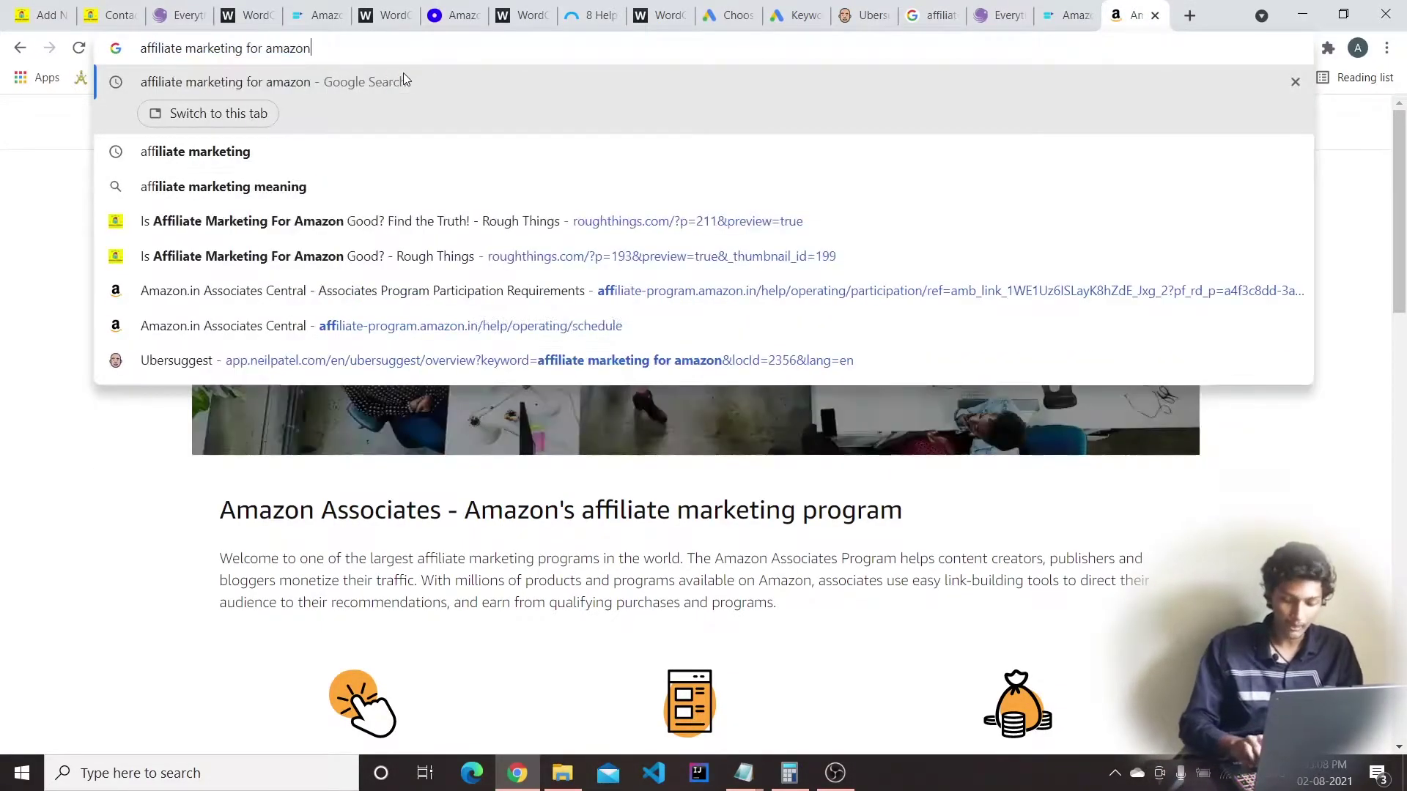
key("Return")
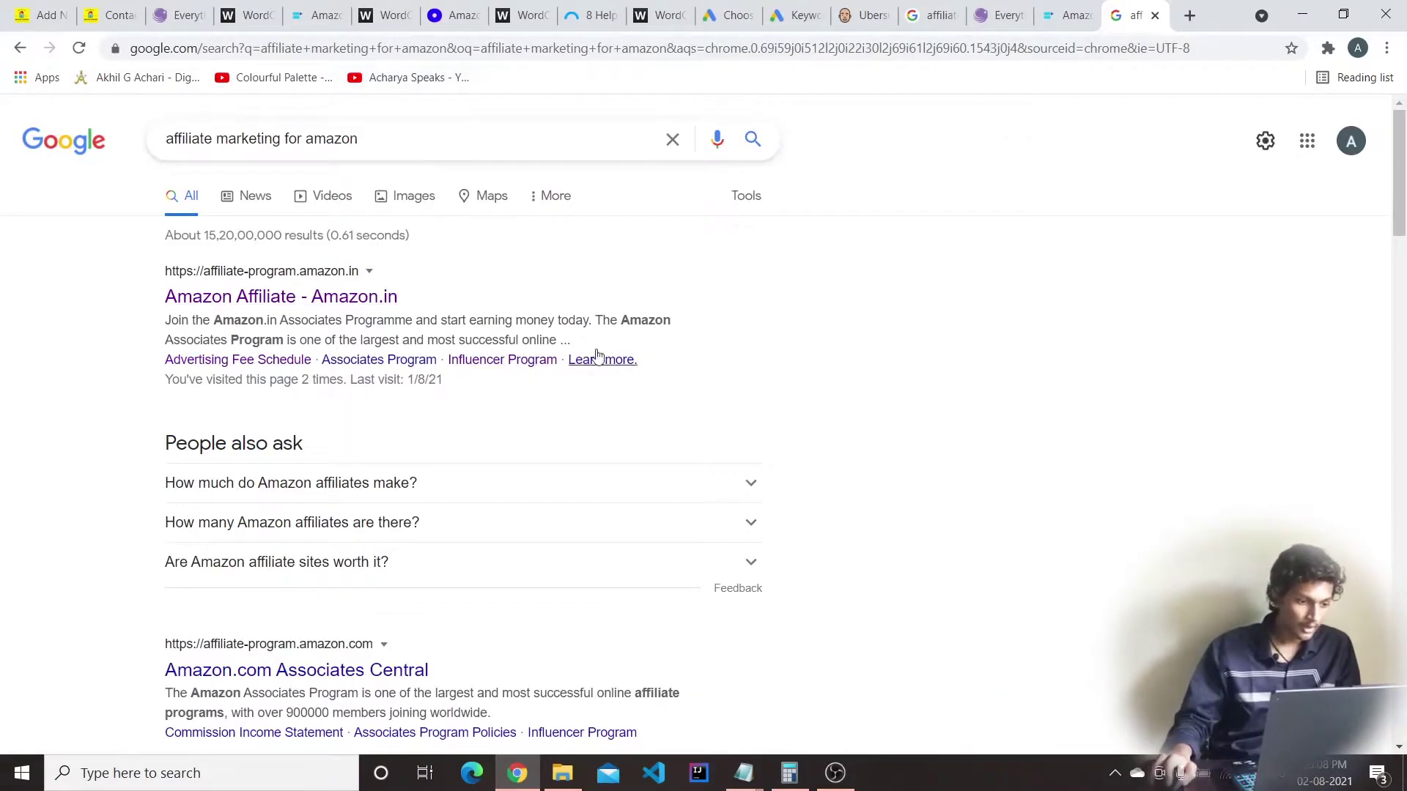
Examine the description snippets beneath the search results, including those from Amazon Affiliate, HubSpot and Sellbrite
left_click_drag(571, 341, 159, 322)
left_click(1048, 396)
scroll(682, 454, "down", 5)
scroll(681, 454, "down", 3)
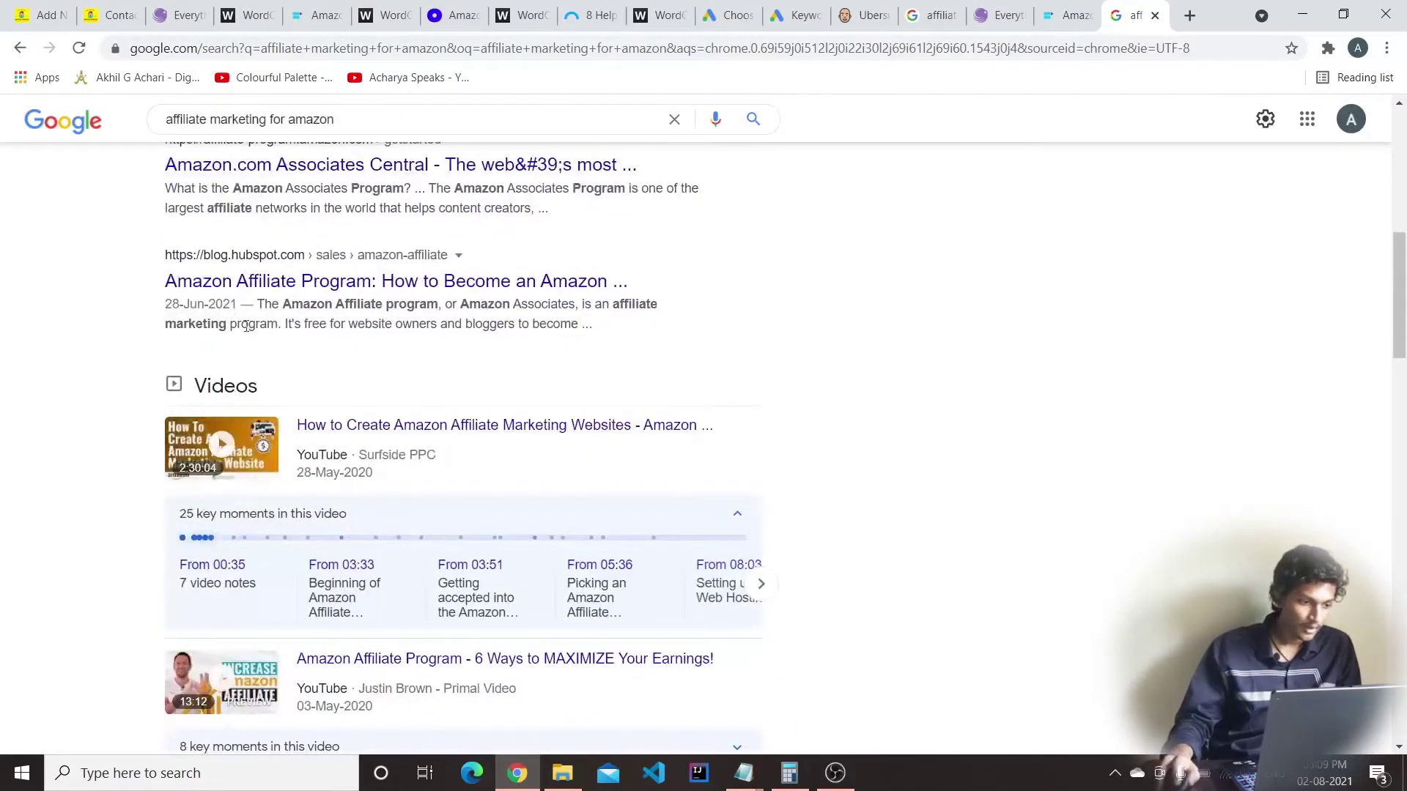
left_click_drag(257, 301, 602, 338)
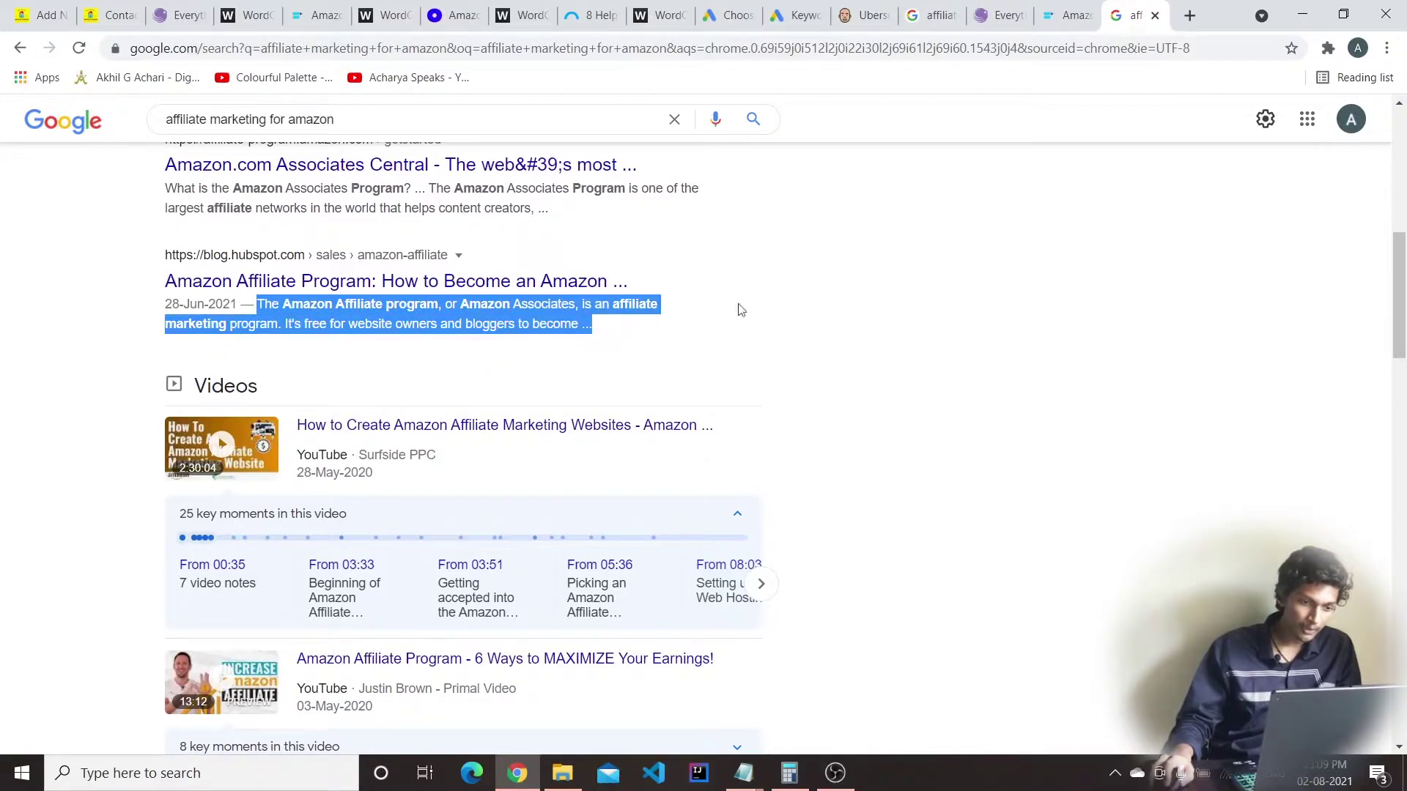
left_click(1030, 252)
scroll(616, 376, "down", 10)
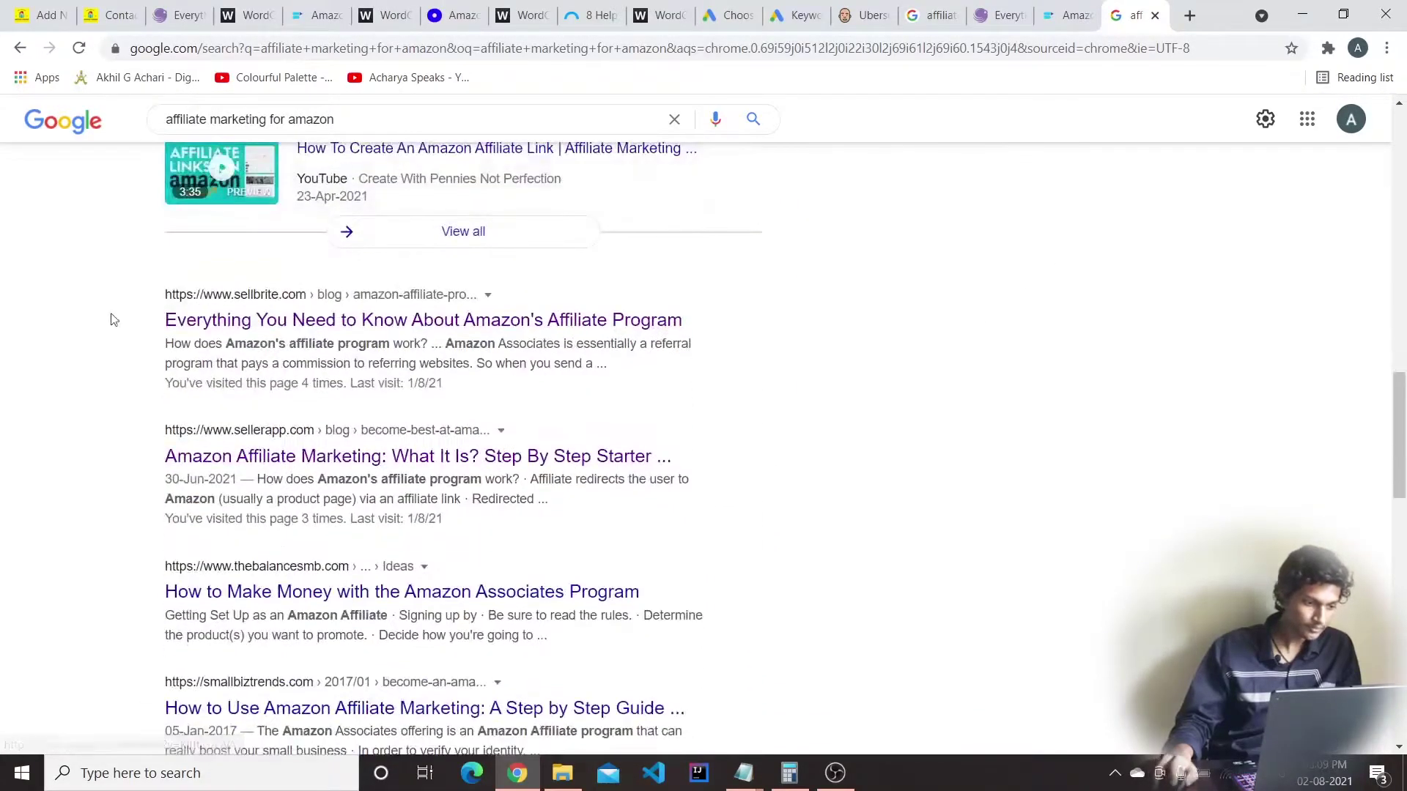
left_click_drag(166, 348, 628, 375)
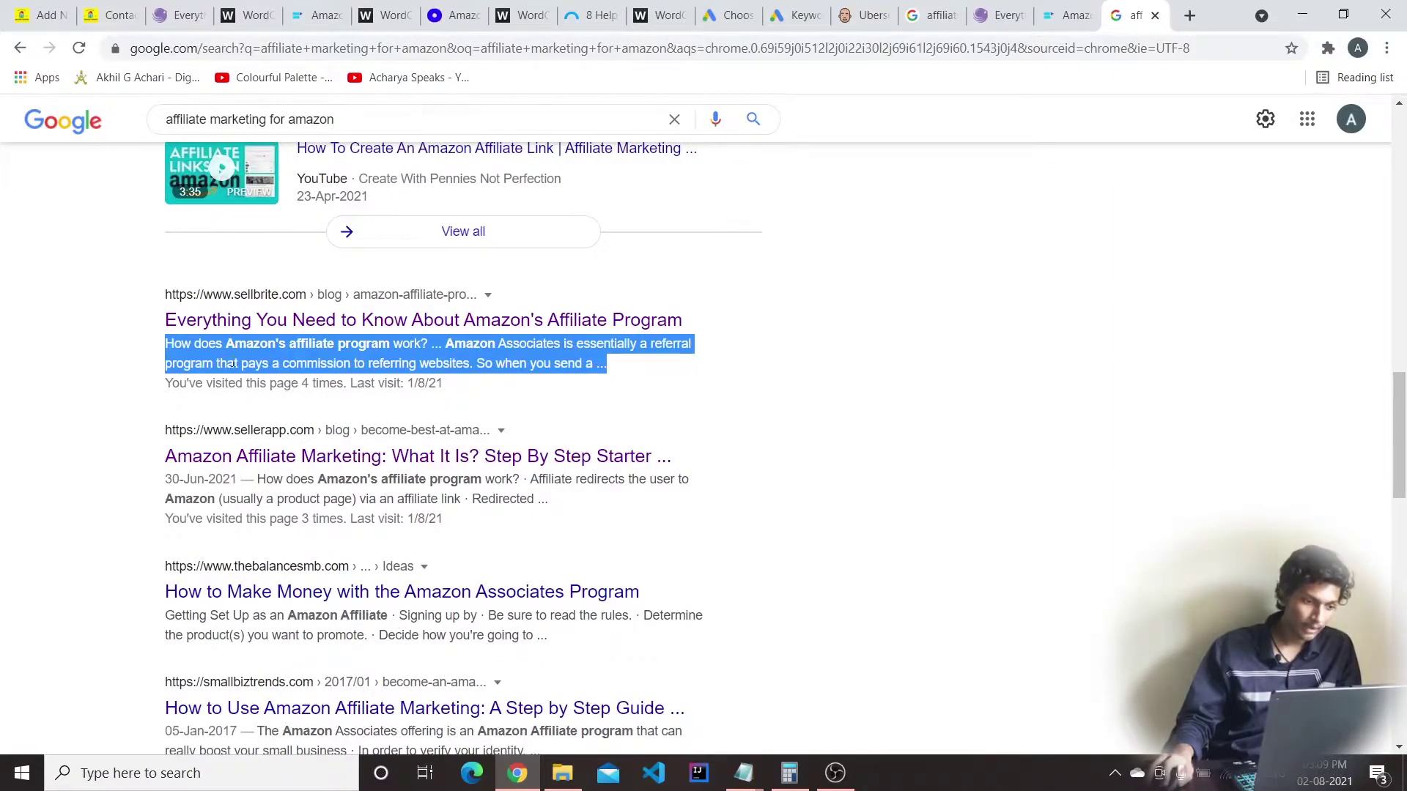
Return to the WordPress post editor and open the empty meta description for editing
left_click(45, 15)
scroll(222, 466, "down", 7)
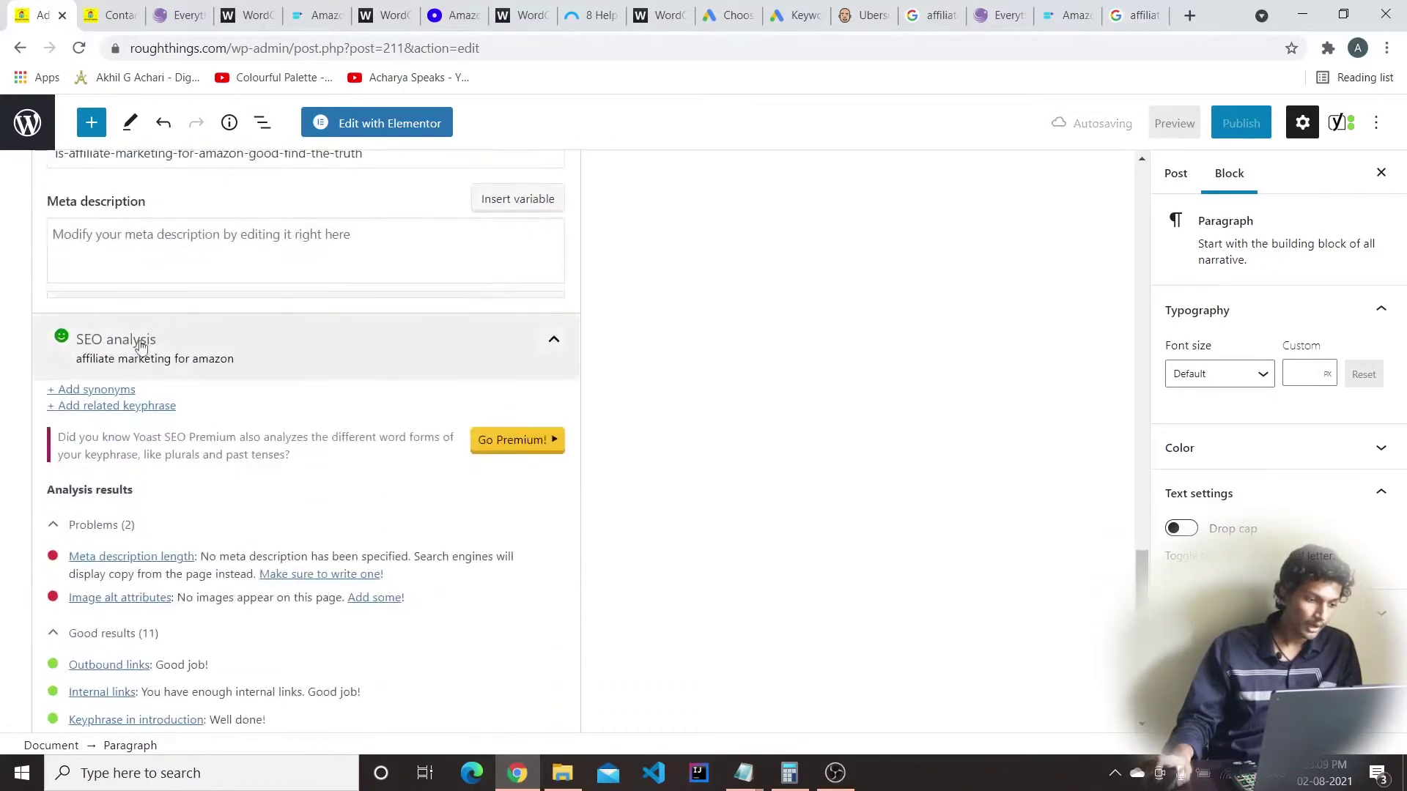
left_click_drag(155, 207, 42, 212)
left_click(167, 235)
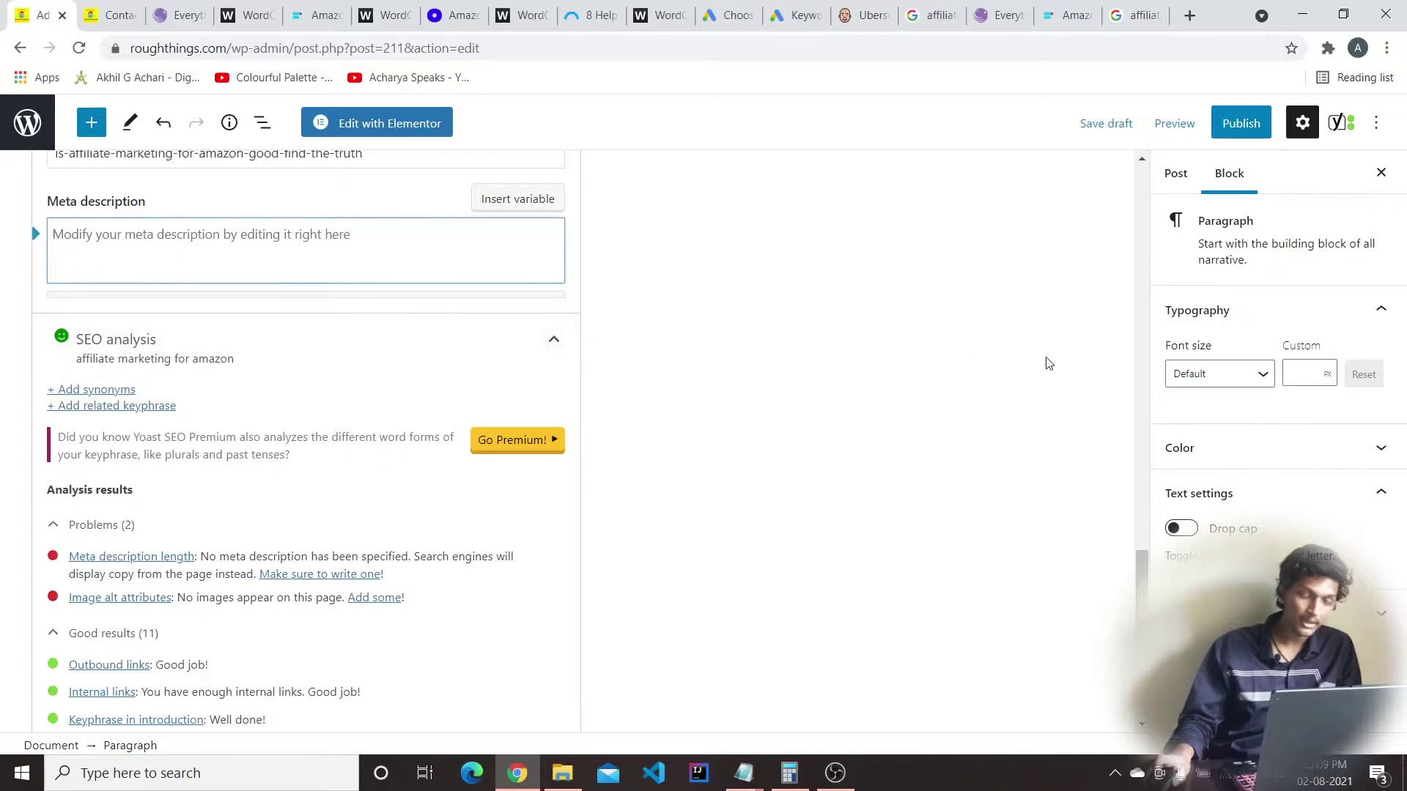
scroll(640, 305, "up", 4)
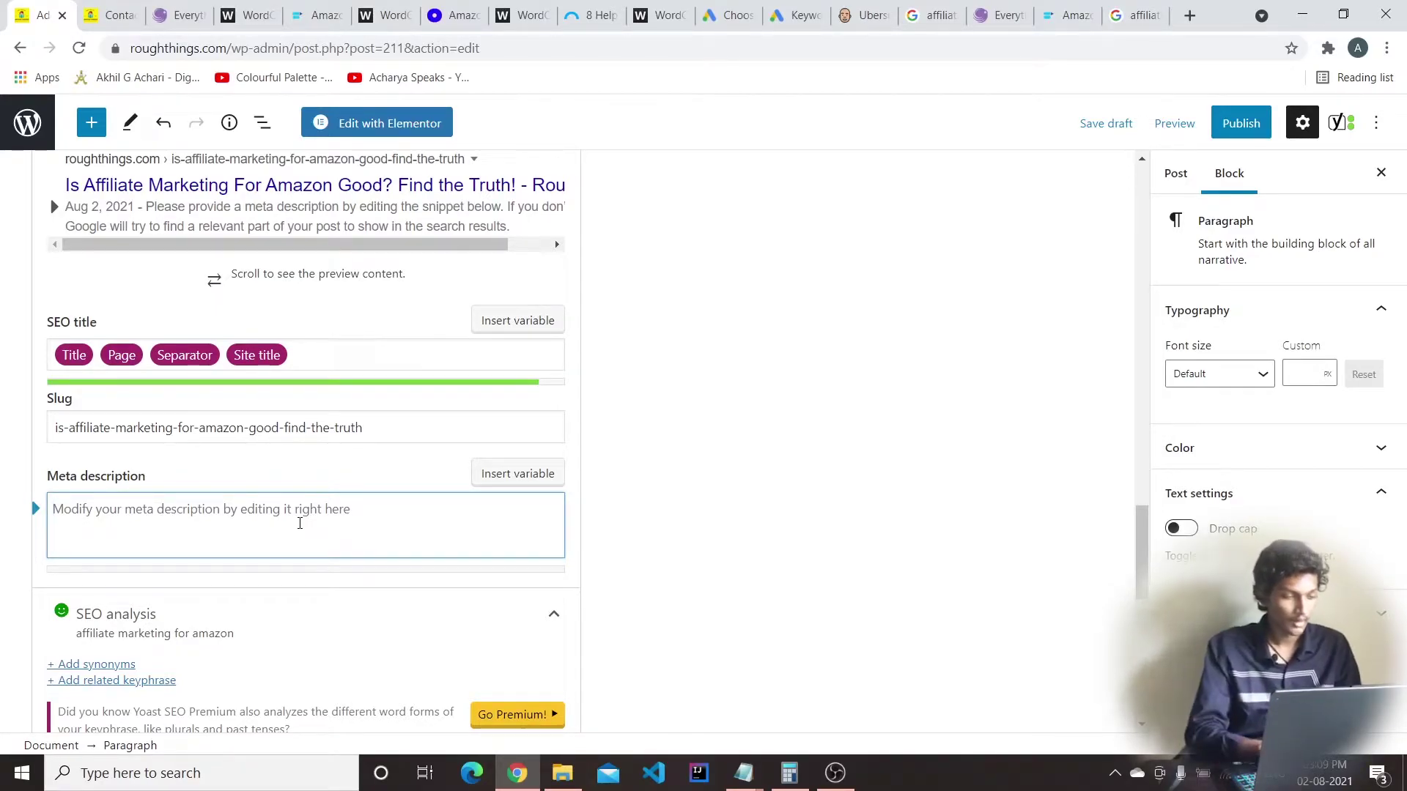
type("I")
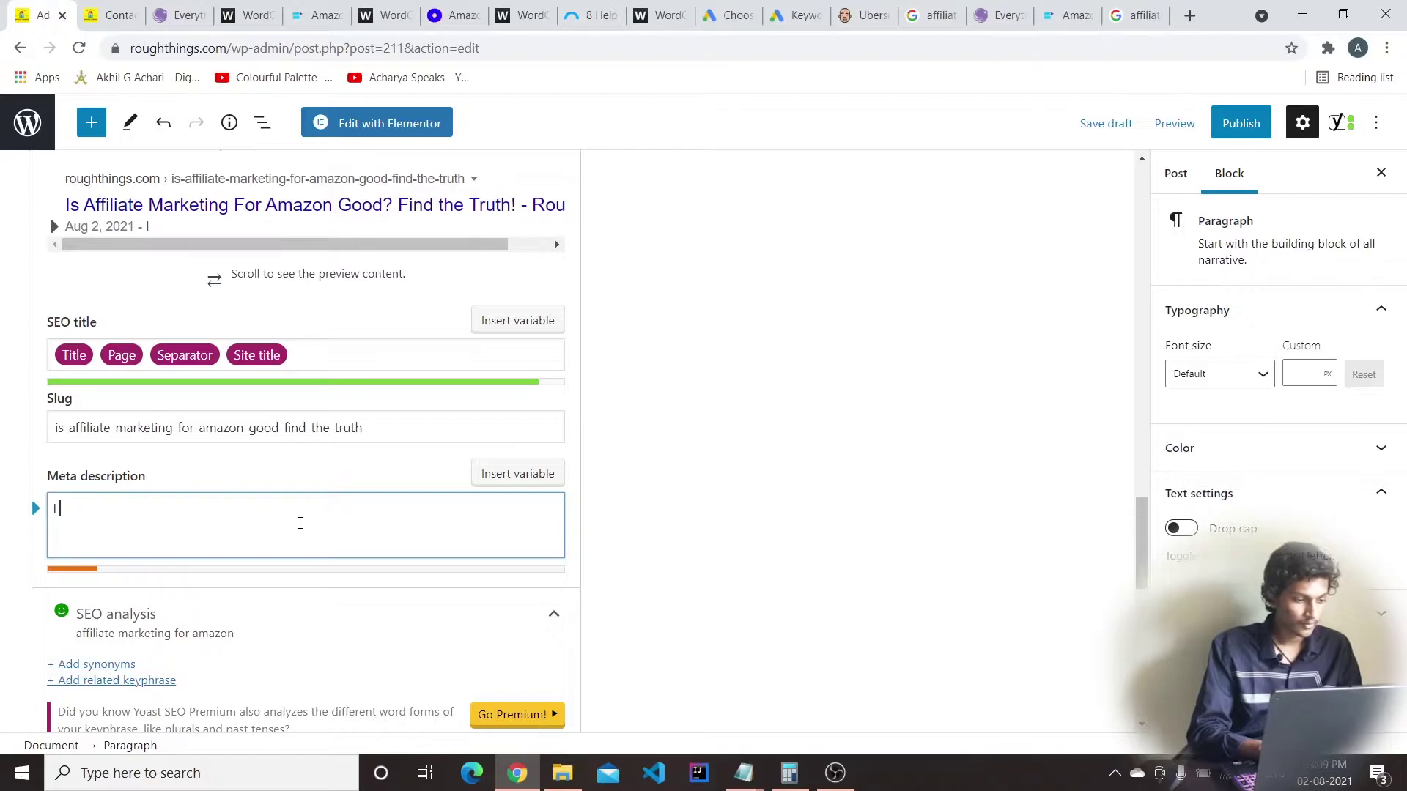
type(" wish son")
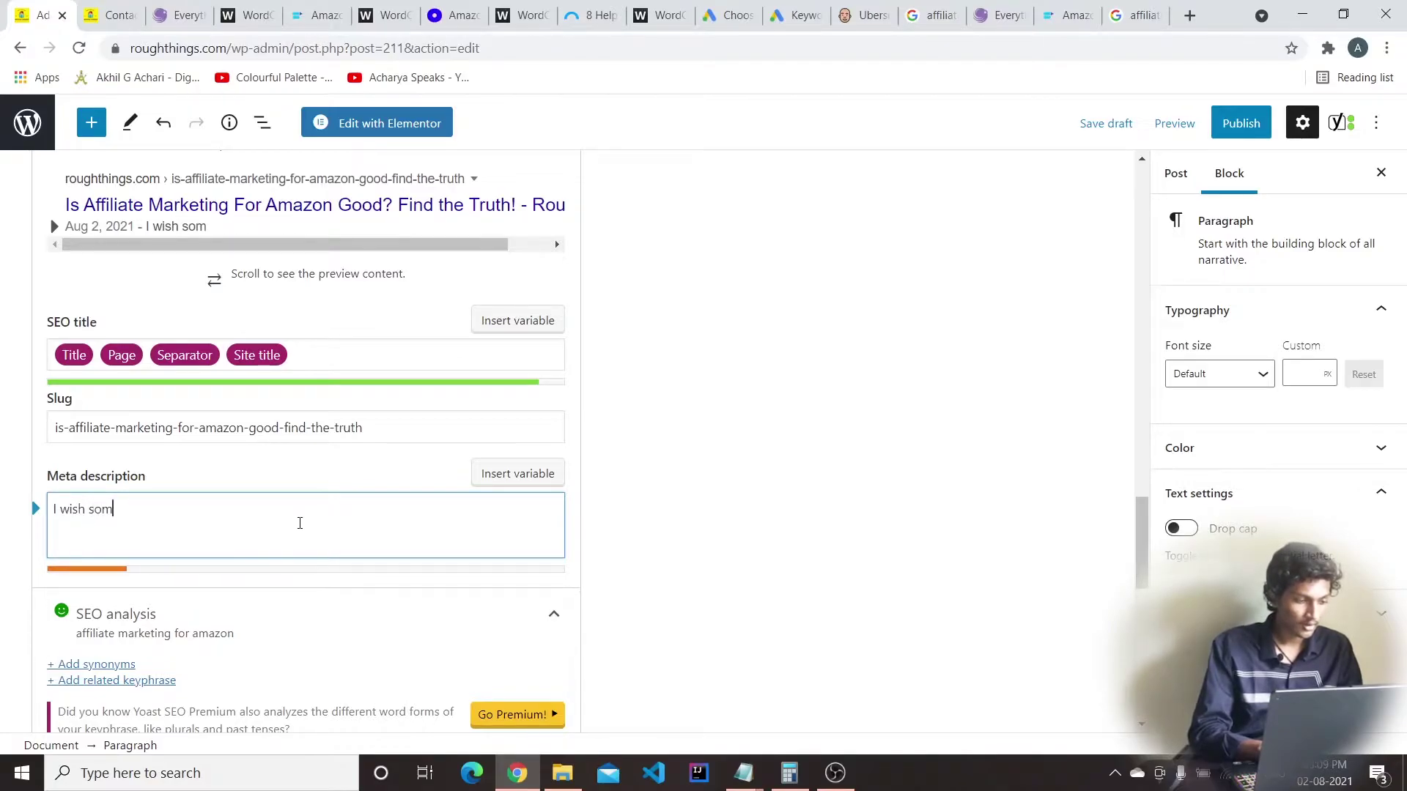
key("BackSpace")
key("BackSpace")
key("BackSpace")
key("BackSpace")
key("BackSpace")
key("BackSpace")
key("BackSpace")
key("BackSpace")
key("BackSpace")
key("BackSpace")
Start the post's meta description with the keyphrase question "Is Affiliate Marketing for Amazon Good?"
type("I")
type("s Amazon")
key("BackSpace")
key("BackSpace")
key("BackSpace")
key("BackSpace")
type("ffiliate ")
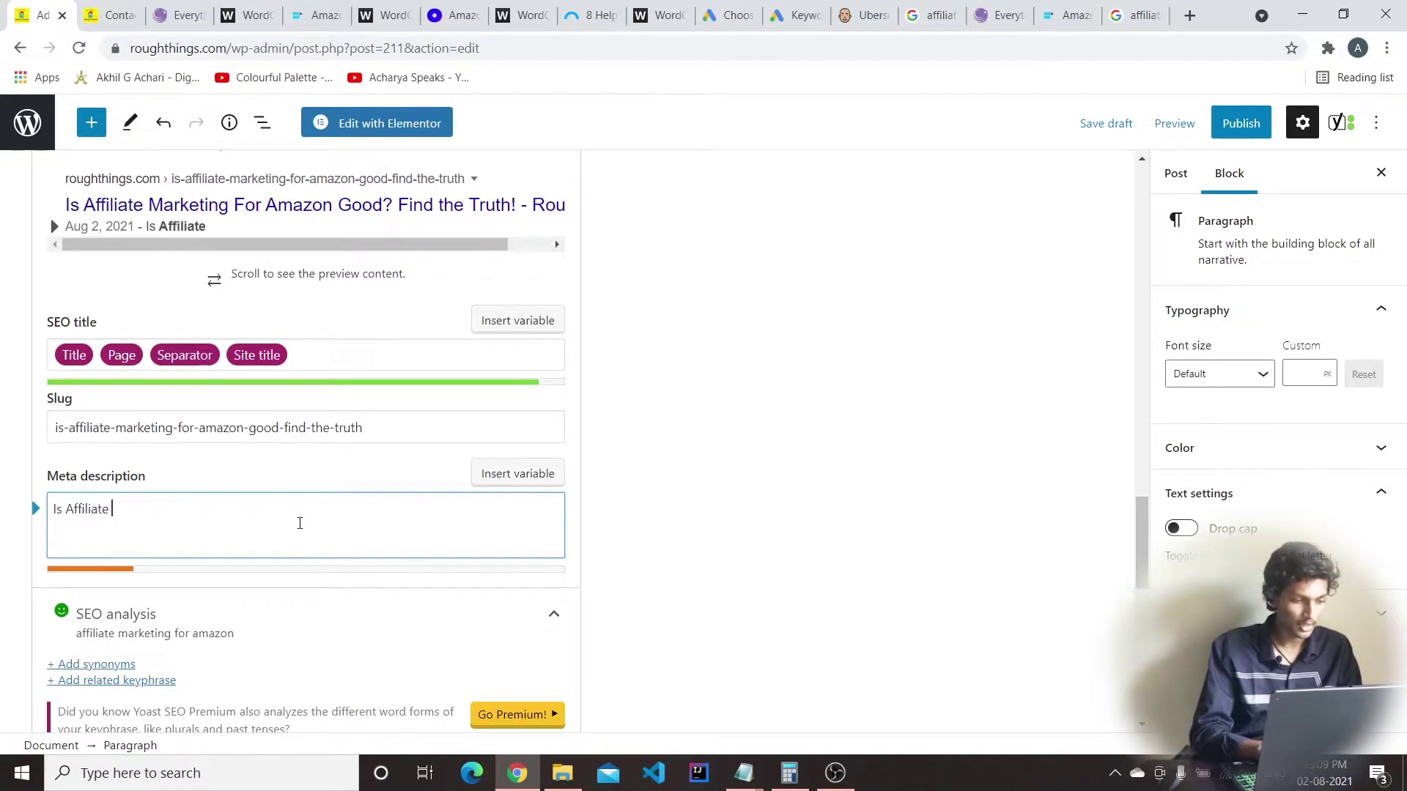
type("Marketing f")
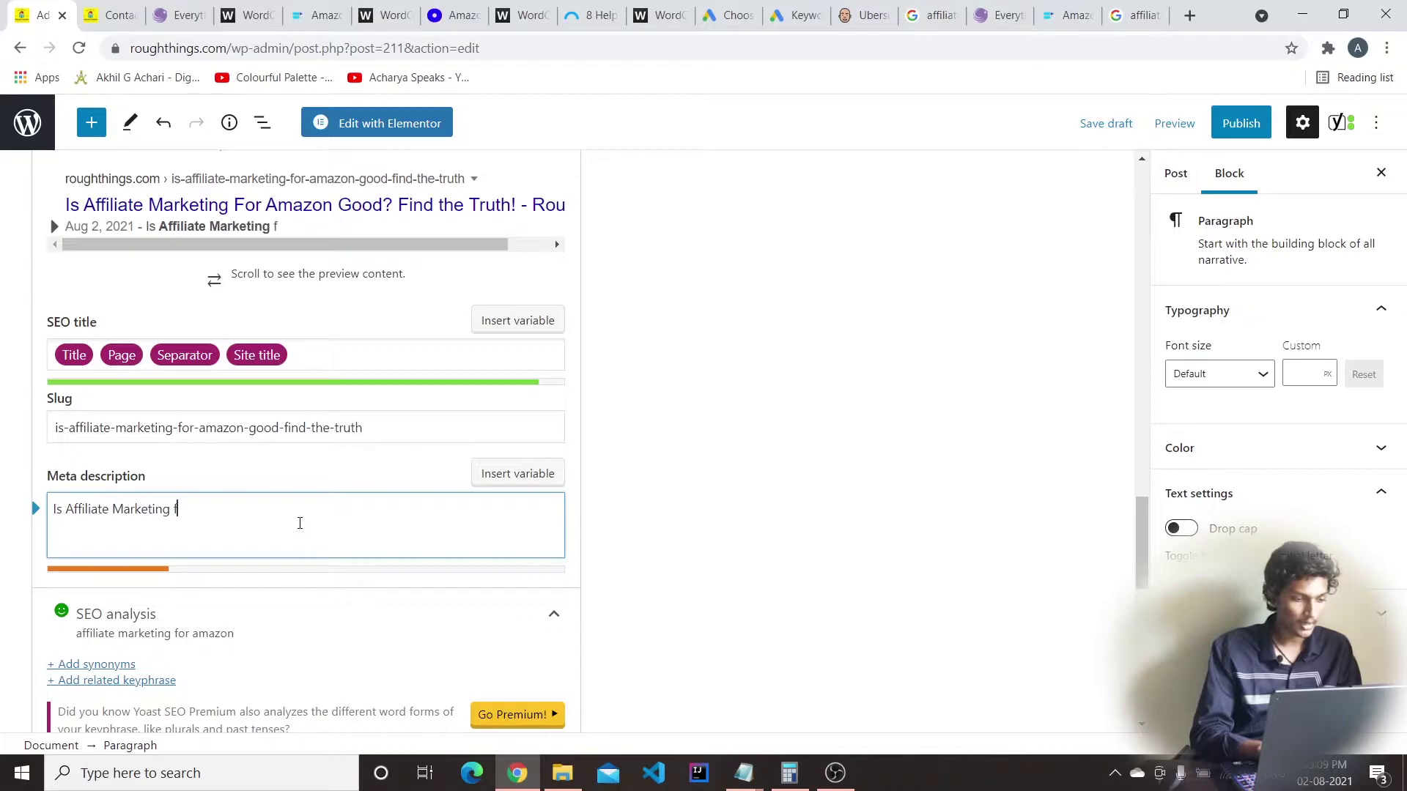
type("or Amazon")
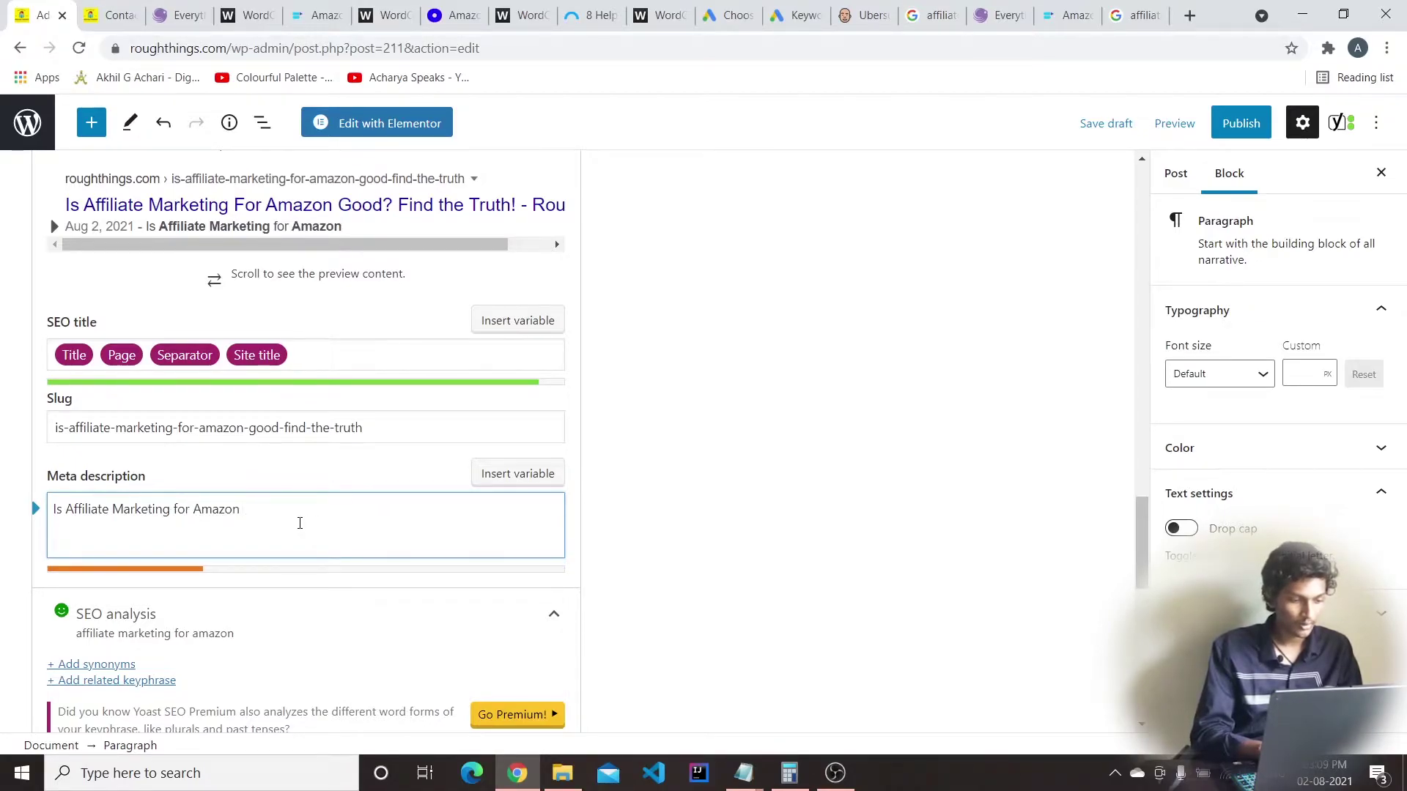
key("BackSpace")
key("BackSpace")
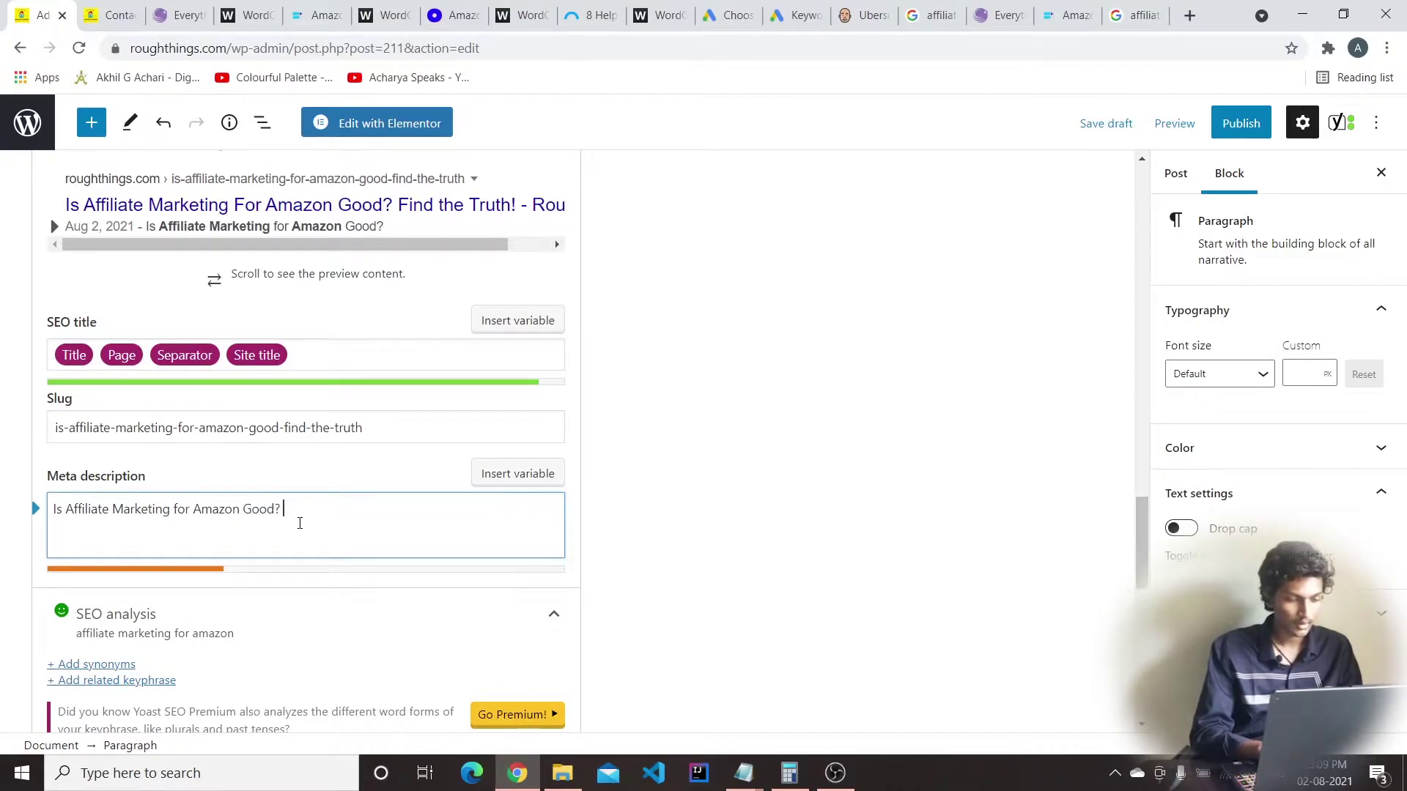
type("Good? Find the")
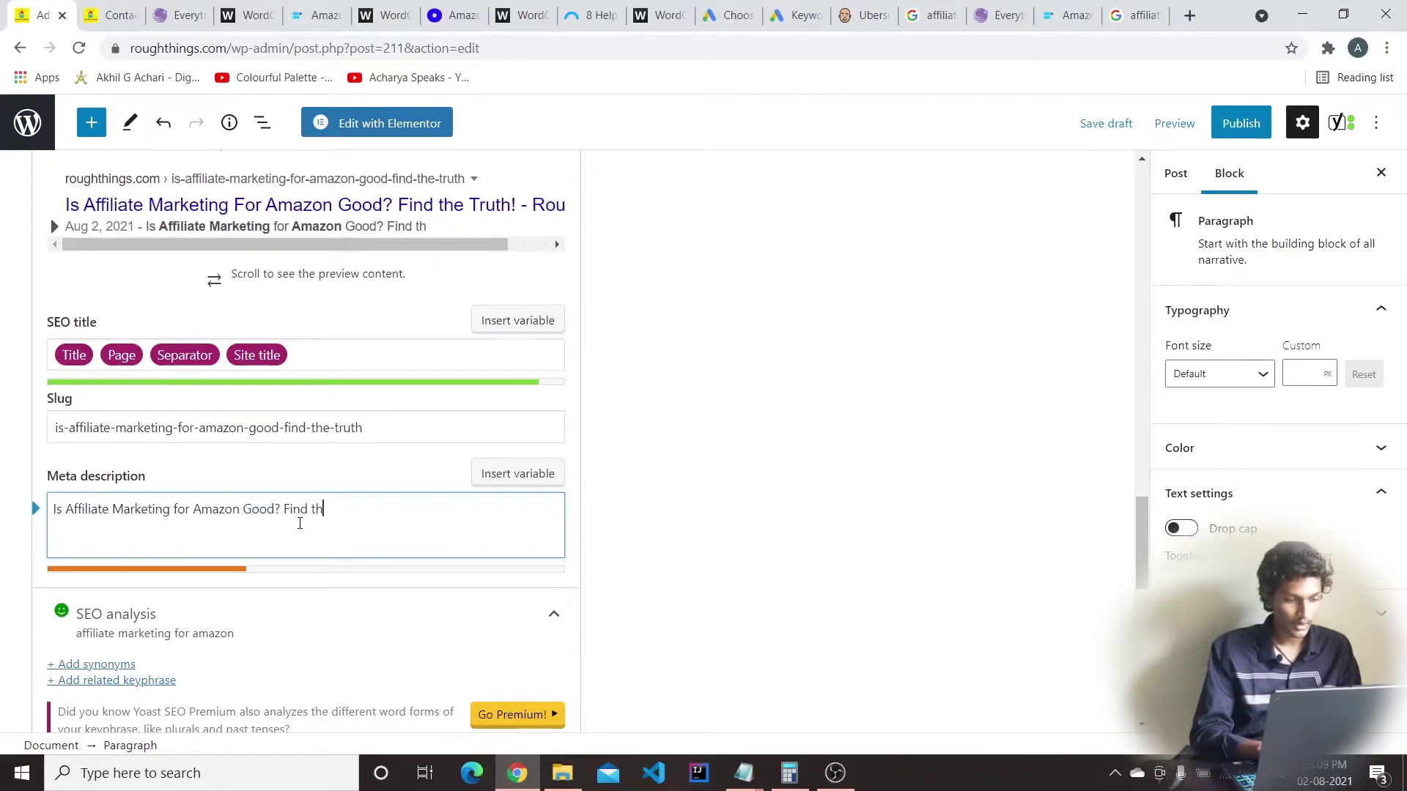
Continue the meta description after "Good" with "for beginner, to get the answers check out this article", replacing the ending already written there
key("BackSpace")
key("BackSpace")
key("BackSpace")
key("BackSpace")
key("BackSpace")
key("BackSpace")
key("BackSpace")
key("BackSpace")
key("BackSpace")
type("for begines")
key("BackSpace")
key("BackSpace")
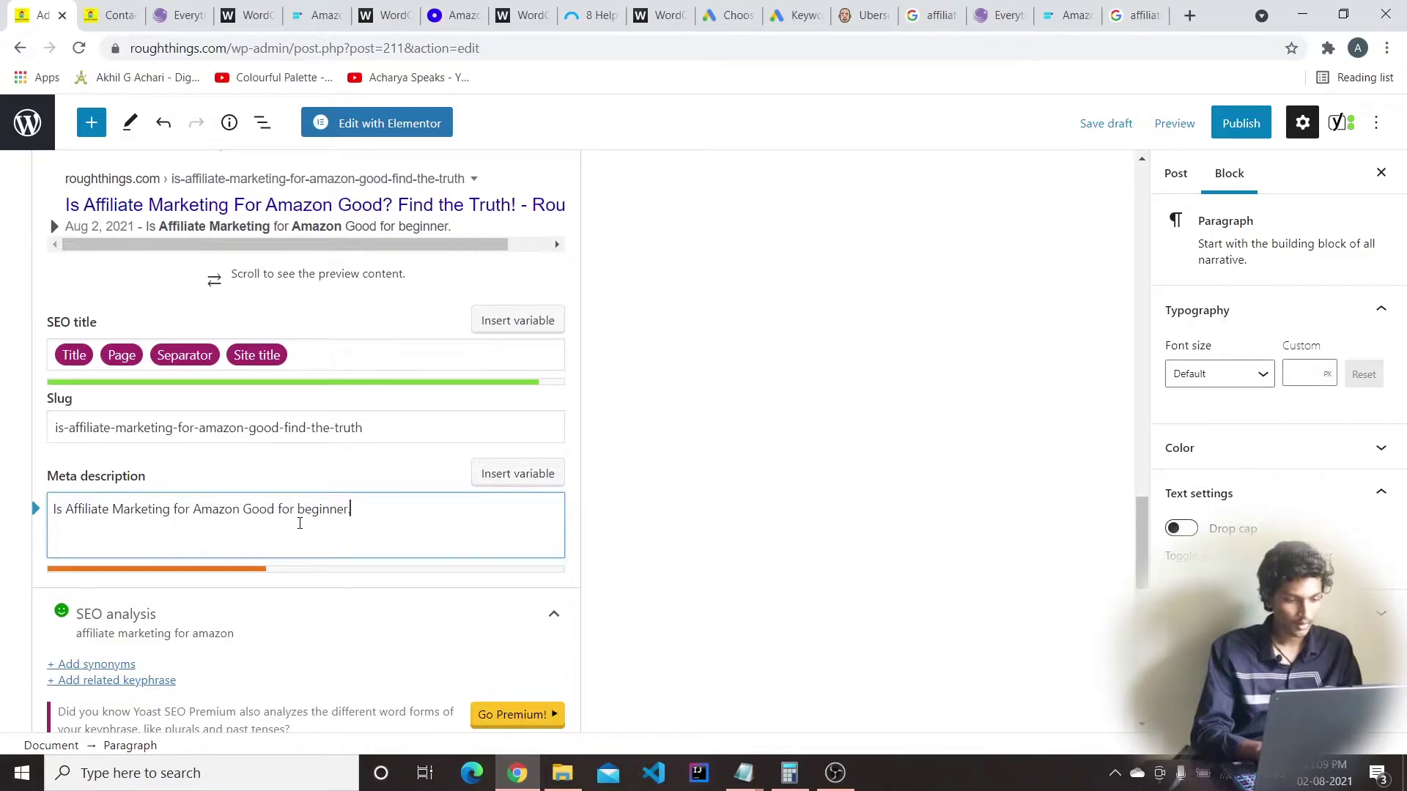
type("ner, to get the an")
type("ser")
key("BackSpace")
key("BackSpace")
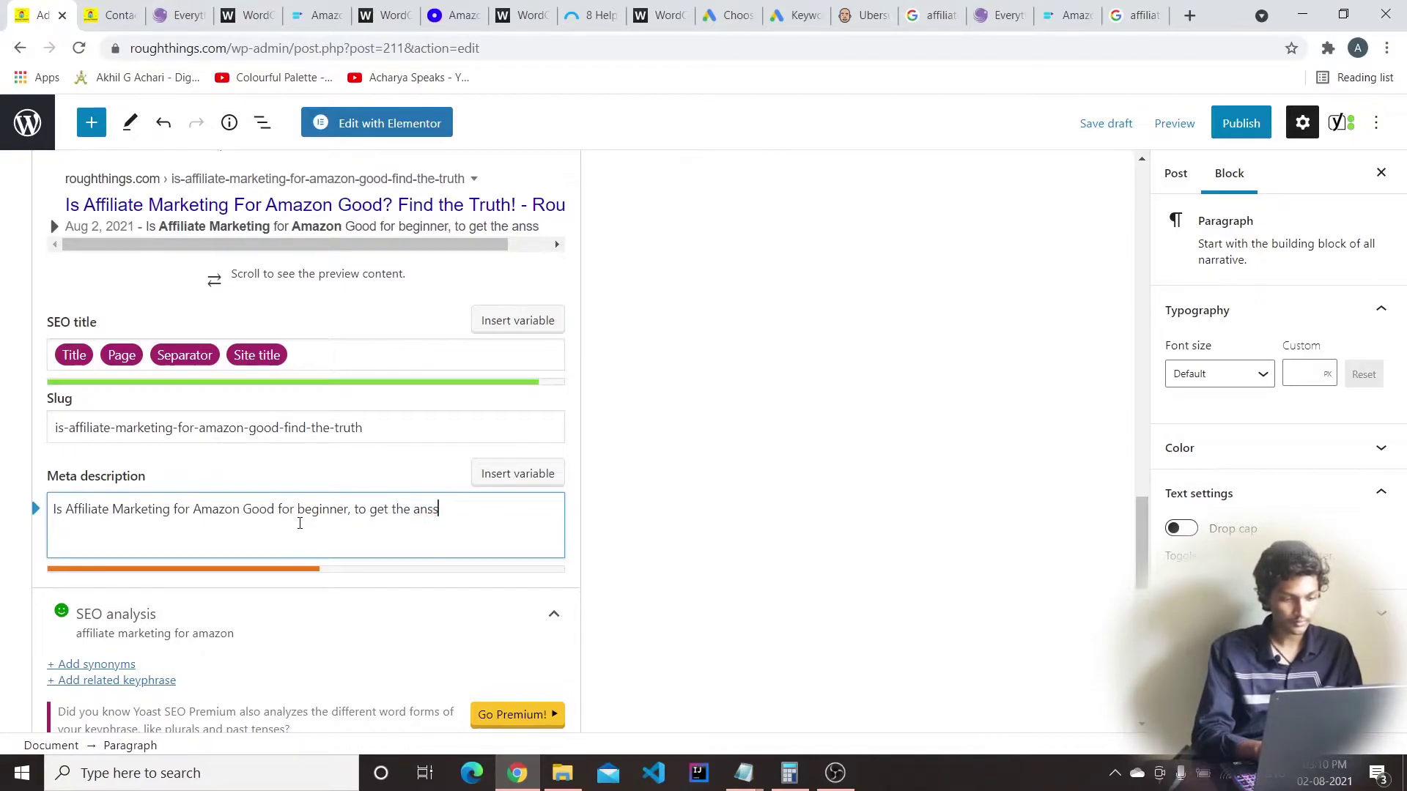
key("BackSpace")
key("BackSpace")
key("BackSpace")
type("wers check out this article")
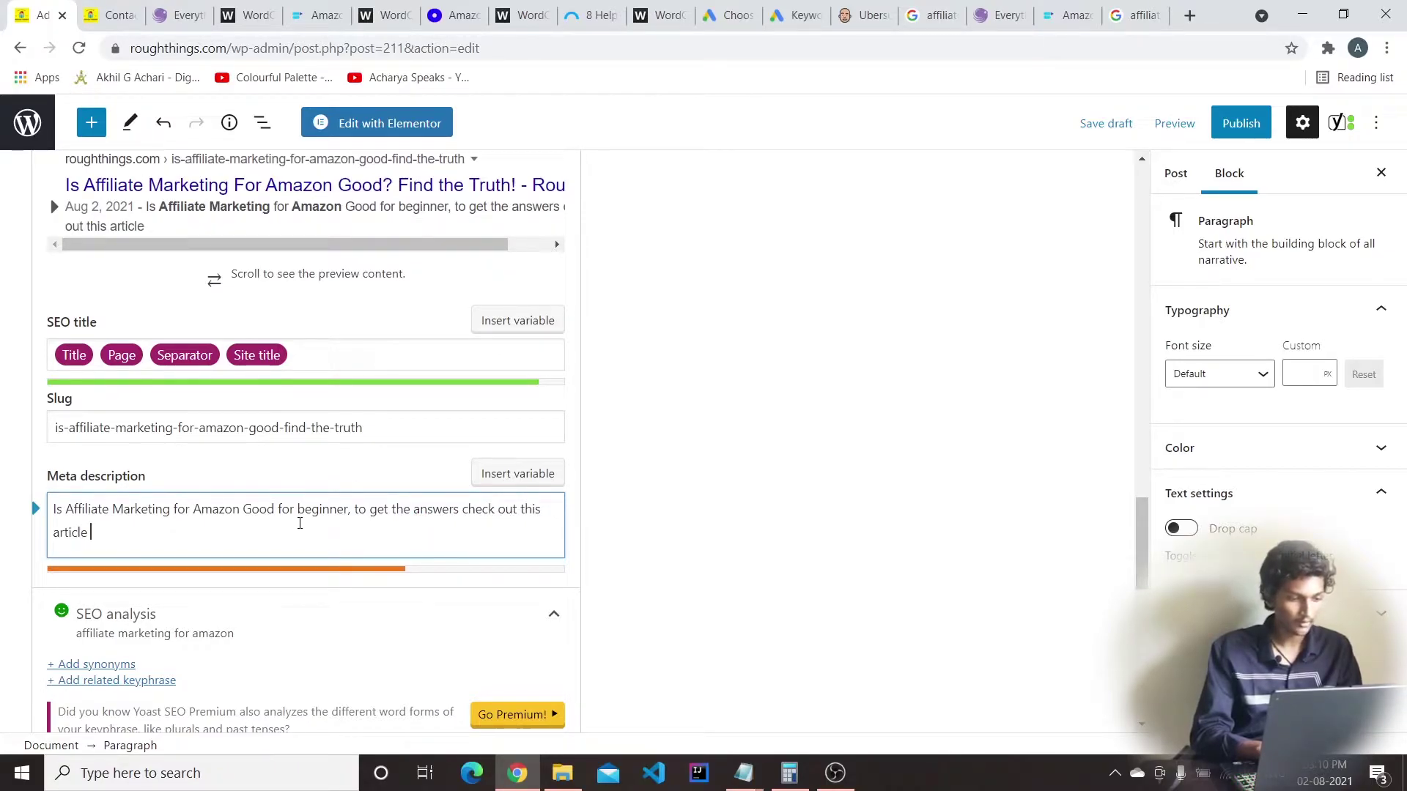
Finish the meta description with "right now! I wish someone told me this before!"
type("p")
key("BackSpace")
key("BackSpace")
type("ith")
key("BackSpace")
key("BackSpace")
type("g")
type("ht now! I wish")
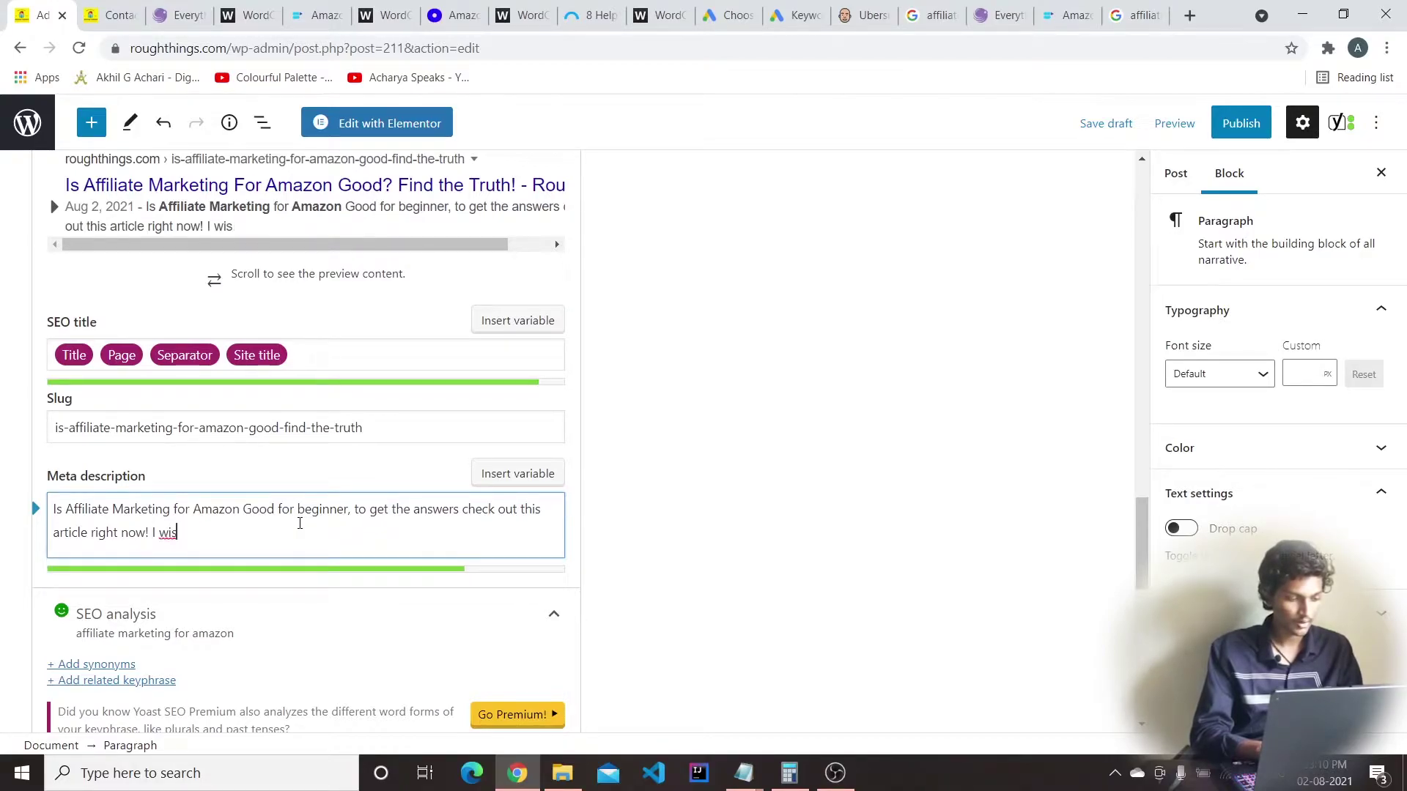
key("BackSpace")
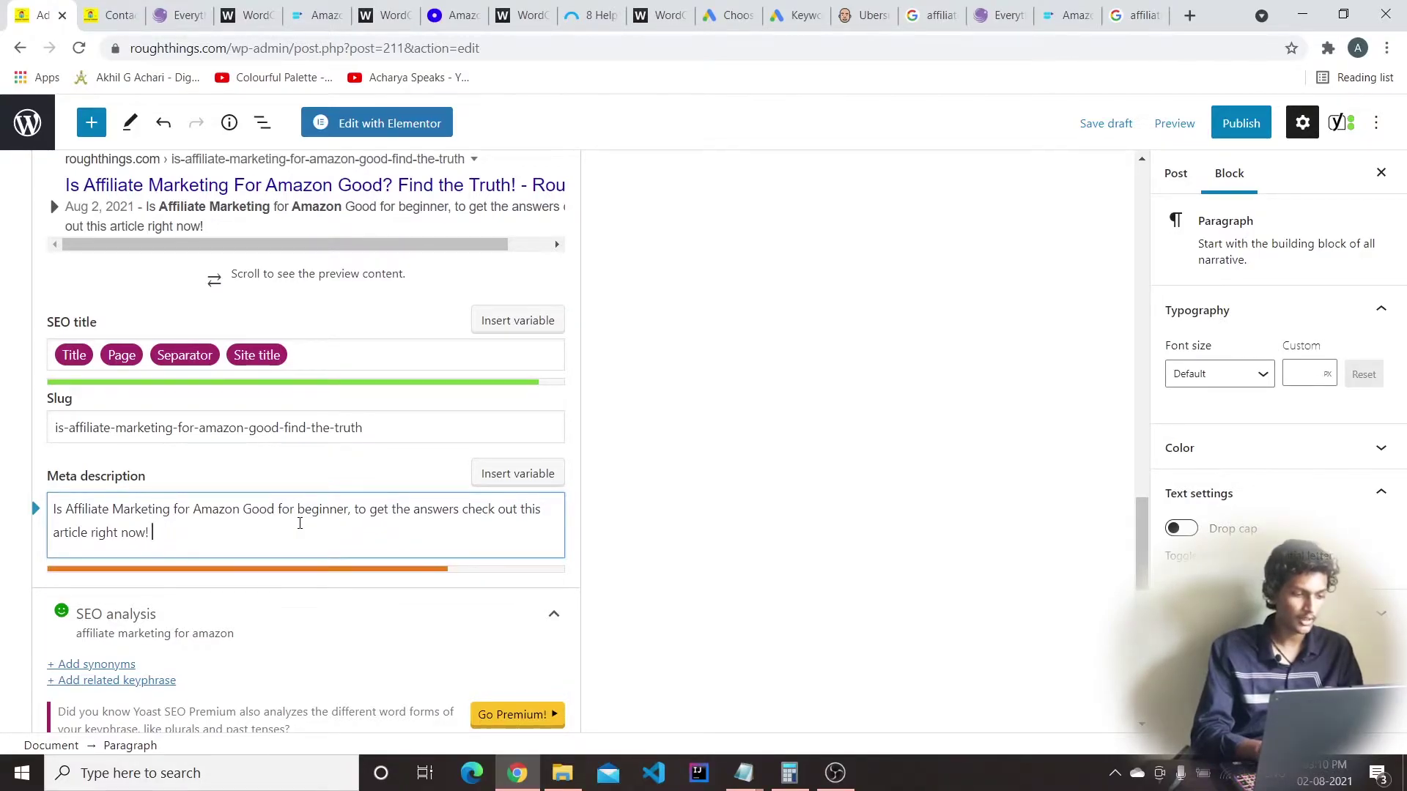
type("I wis")
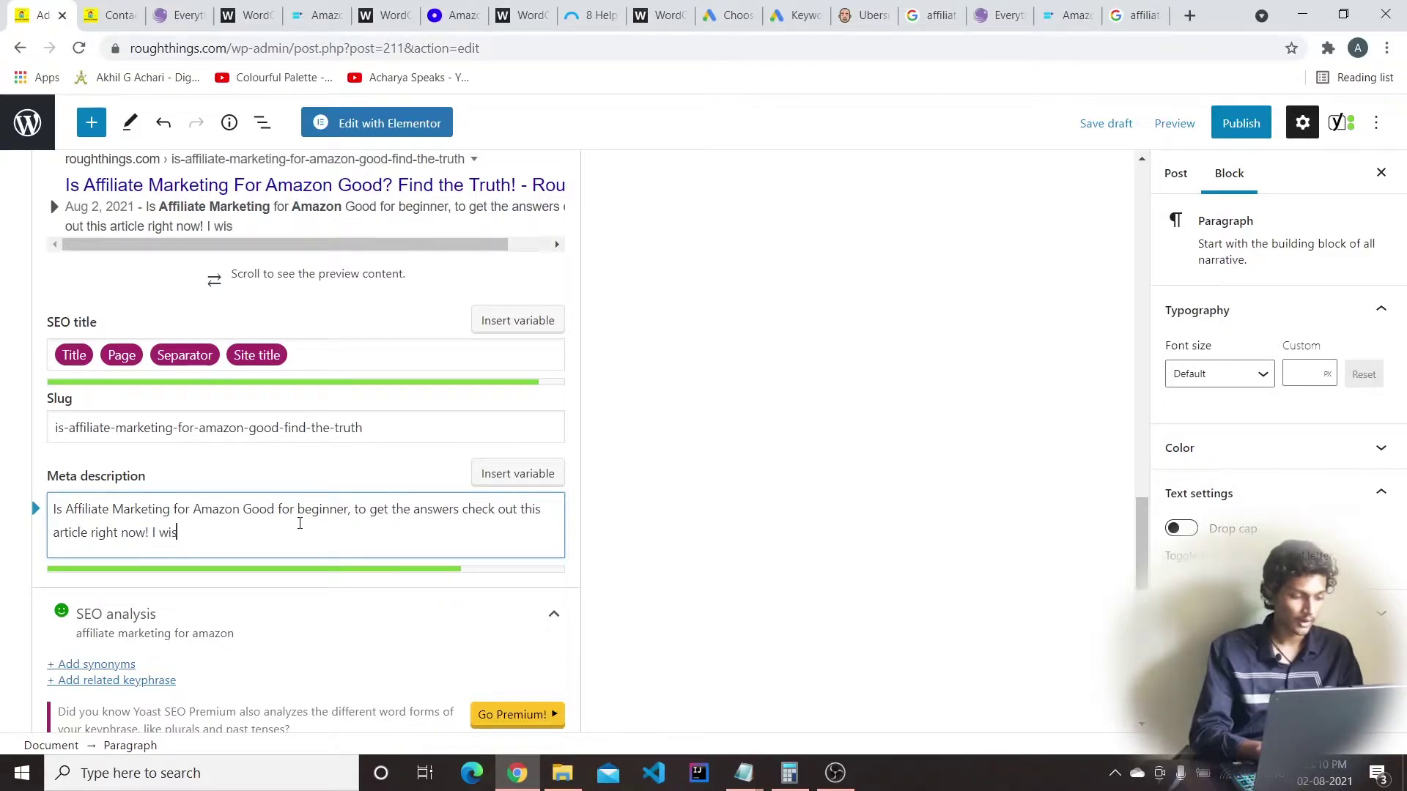
type("h someon")
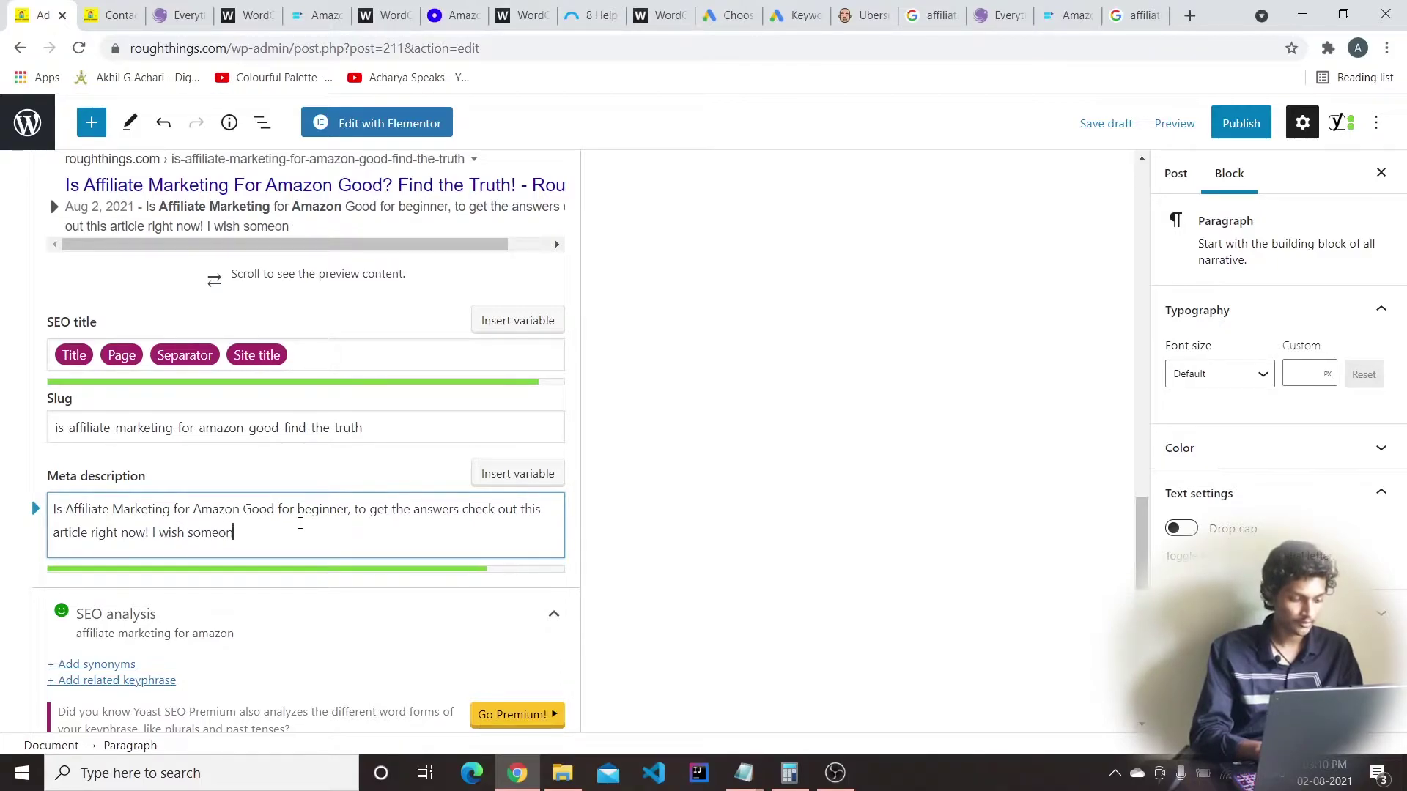
type("e told me this before!")
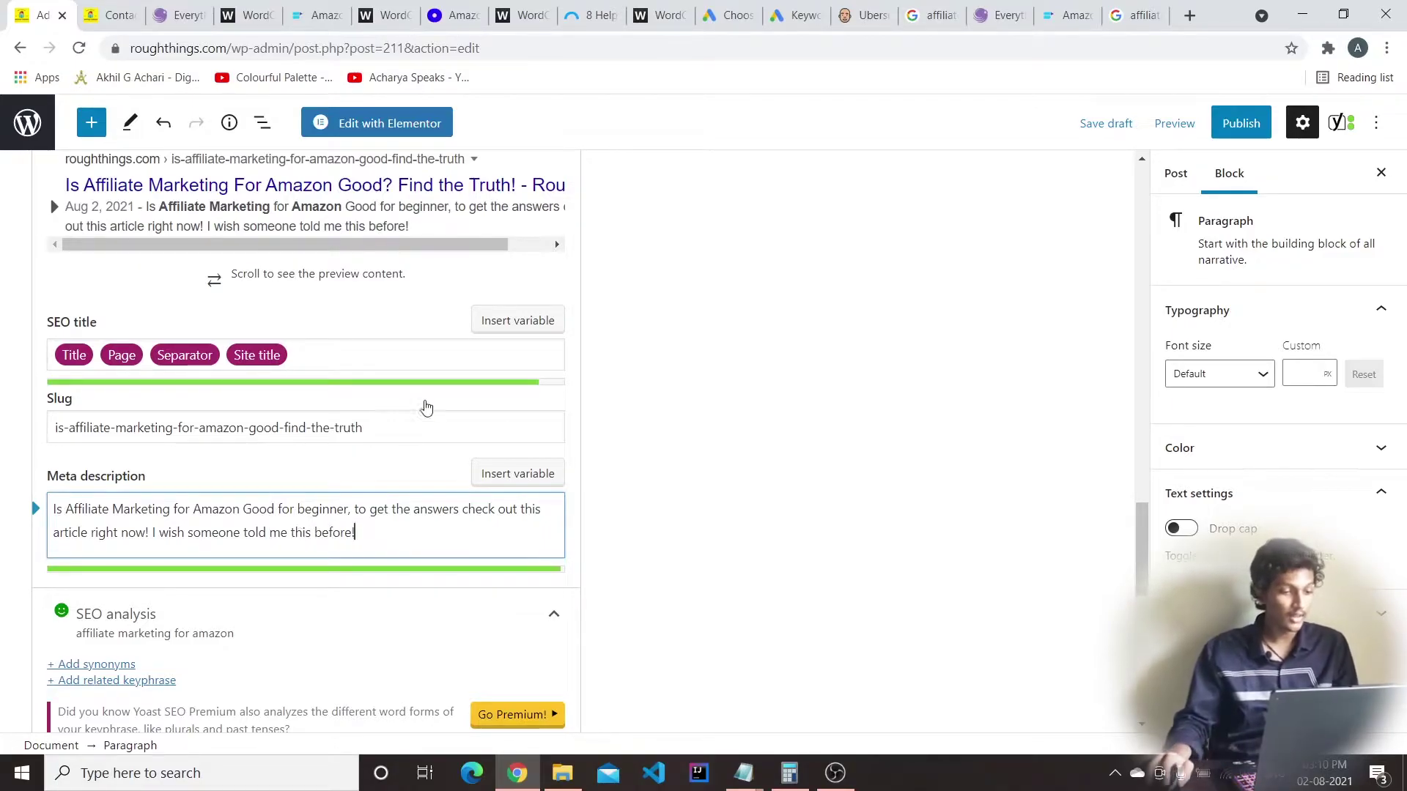
Replace "for beginner," in the meta description with a question mark directly after "Good"
scroll(672, 411, "up", 4)
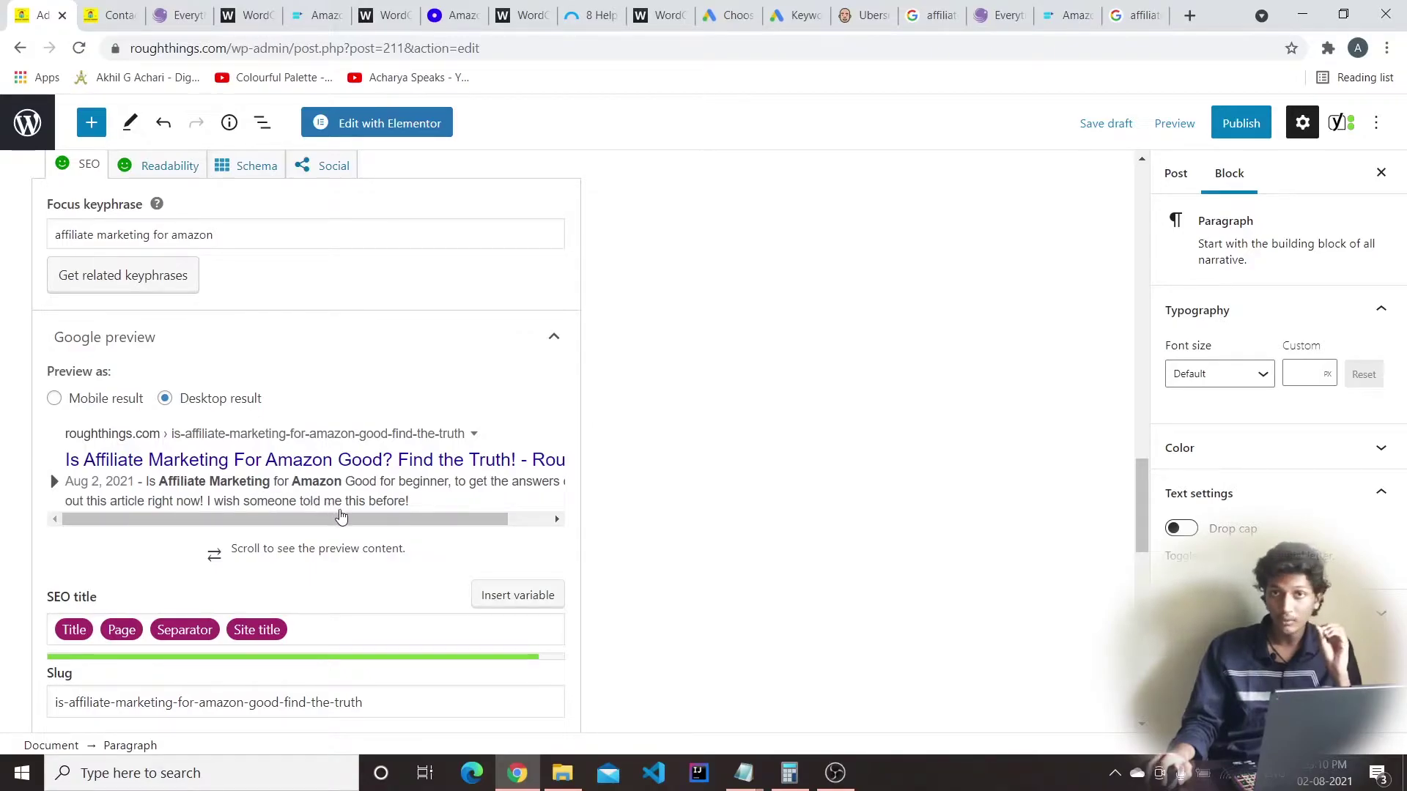
scroll(448, 324, "down", 2)
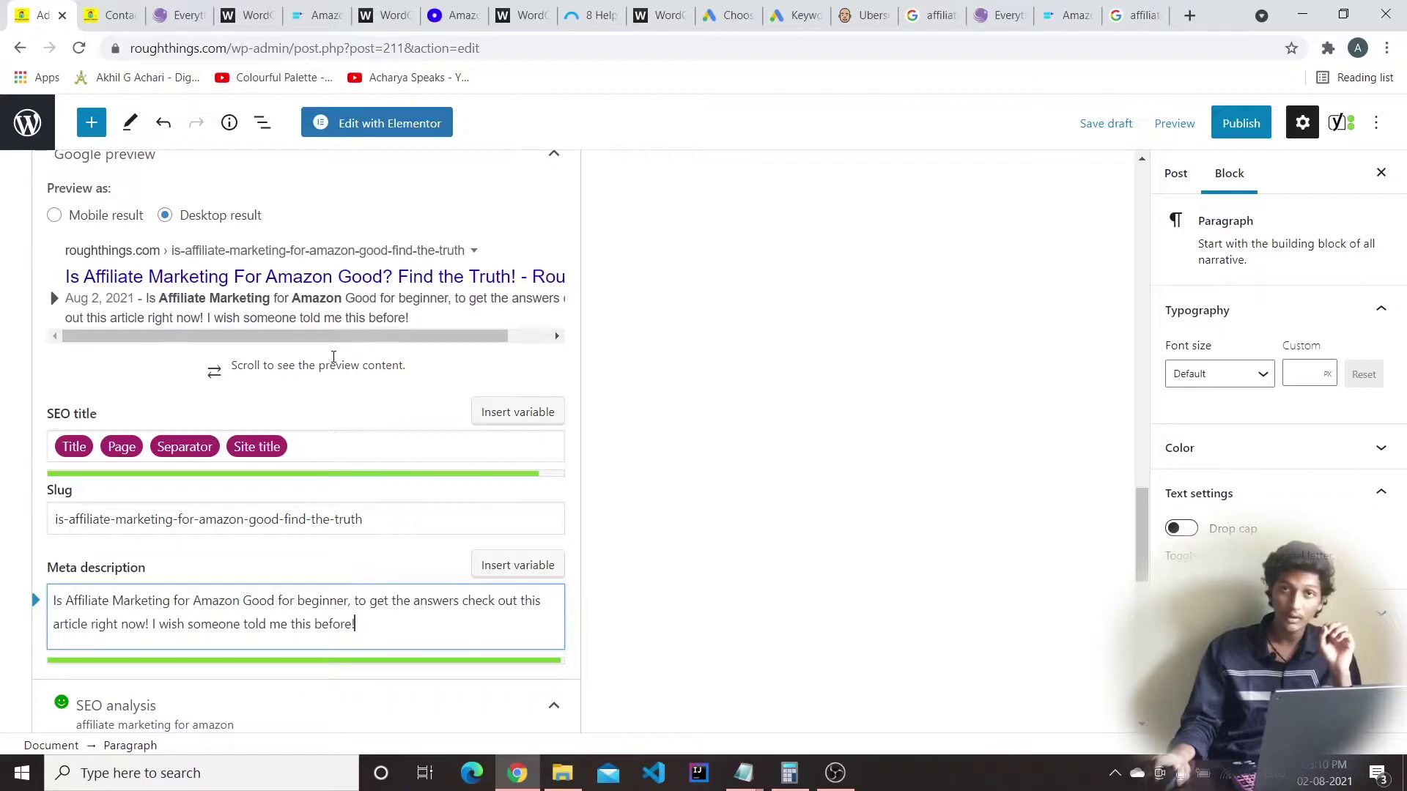
scroll(333, 356, "down", 6)
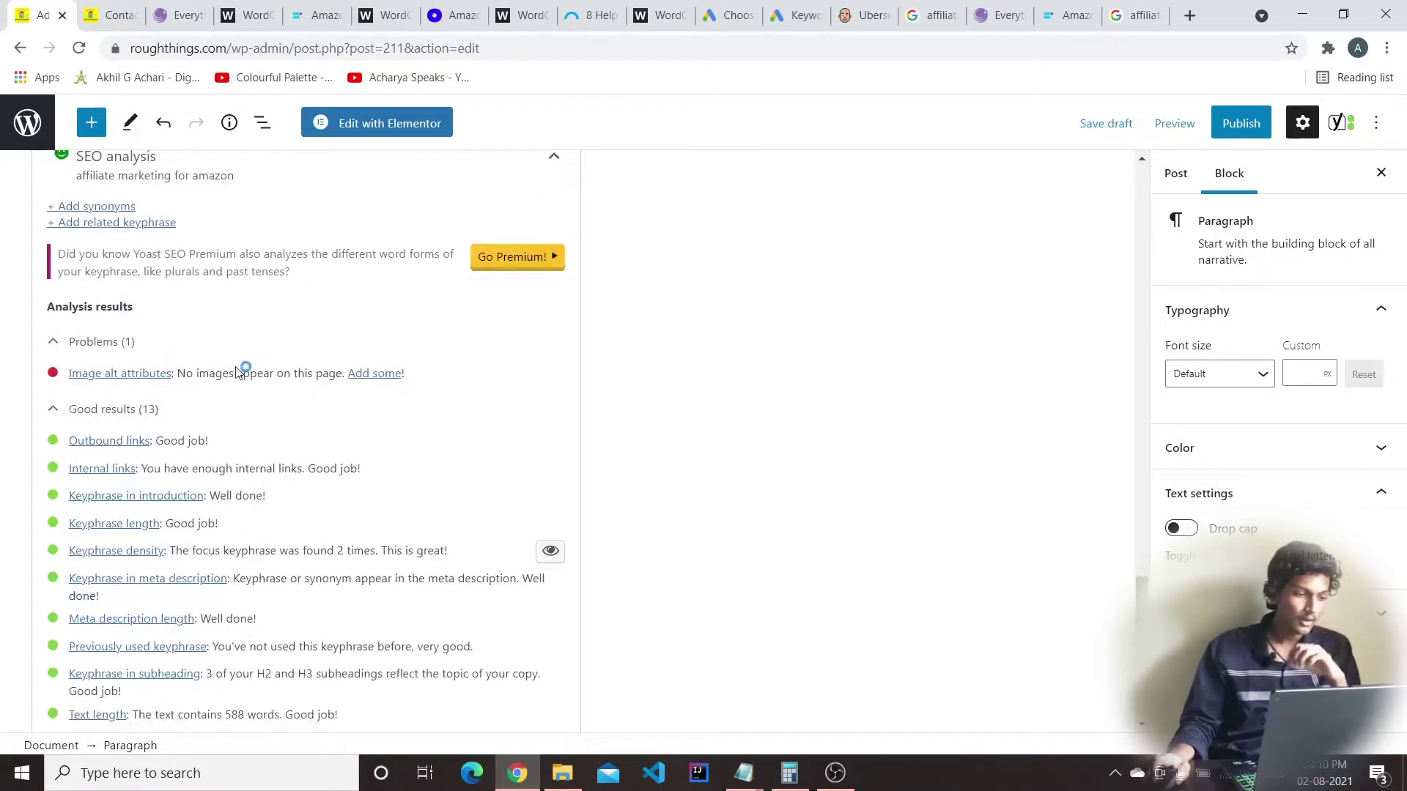
scroll(360, 302, "up", 4)
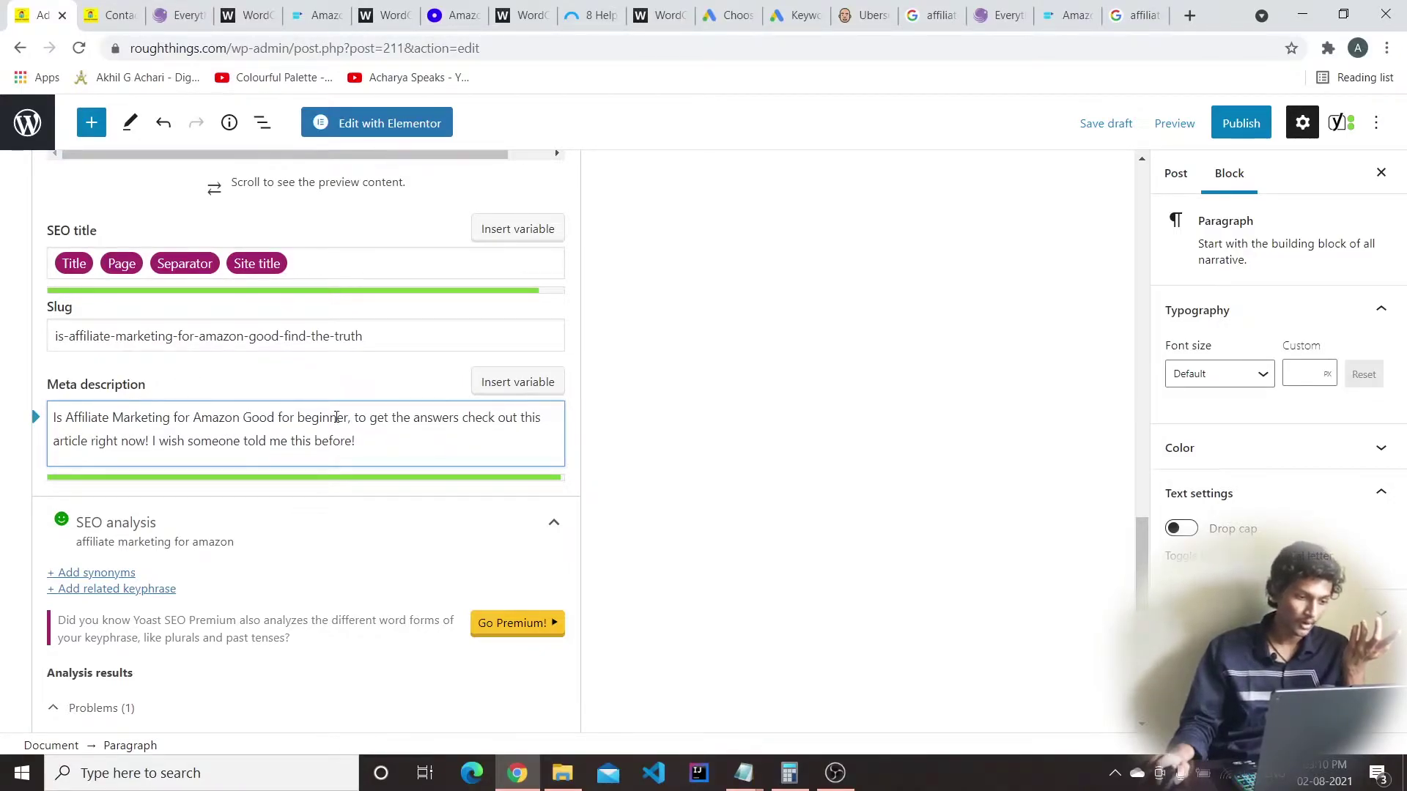
left_click_drag(278, 417, 350, 415)
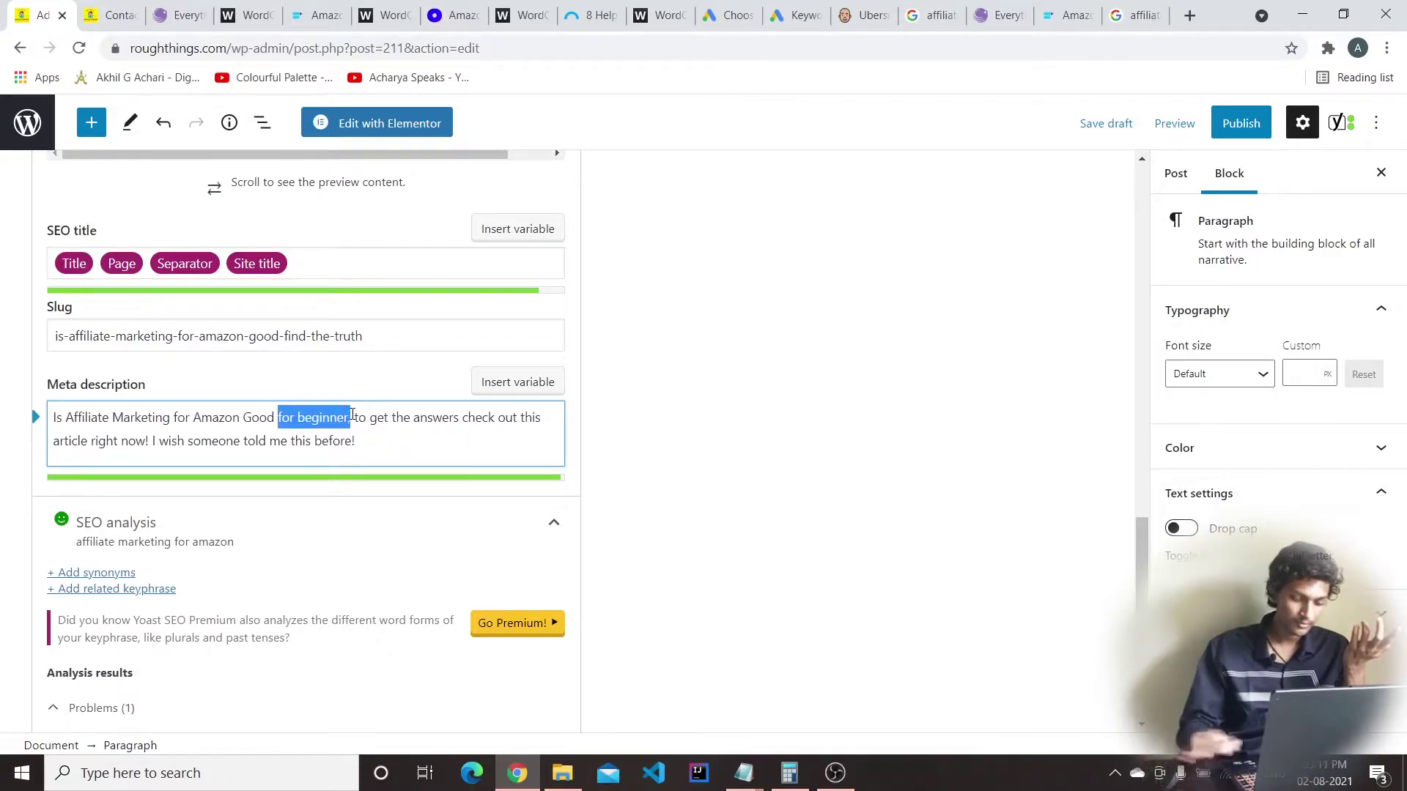
key("BackSpace")
key("BackSpace")
type("?")
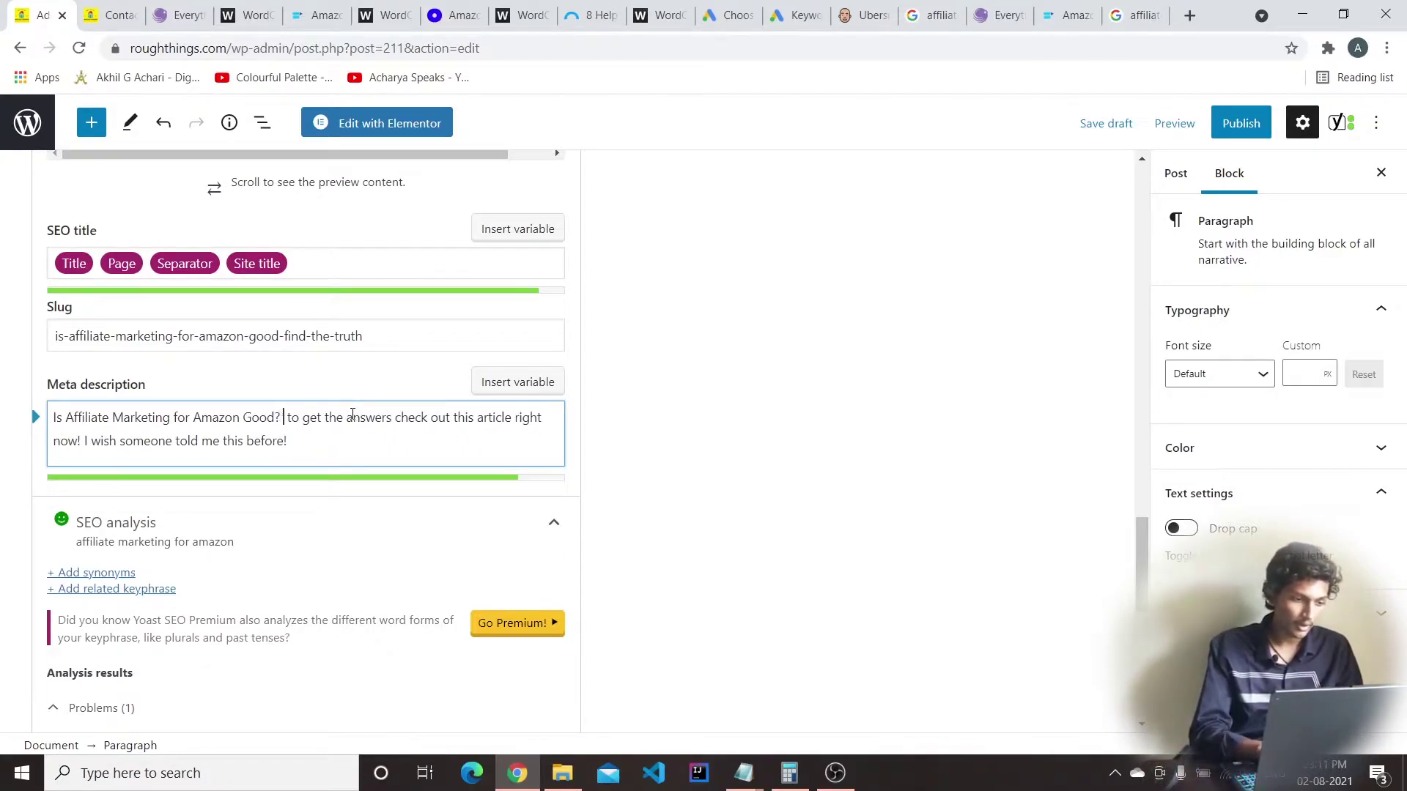
left_click(303, 440)
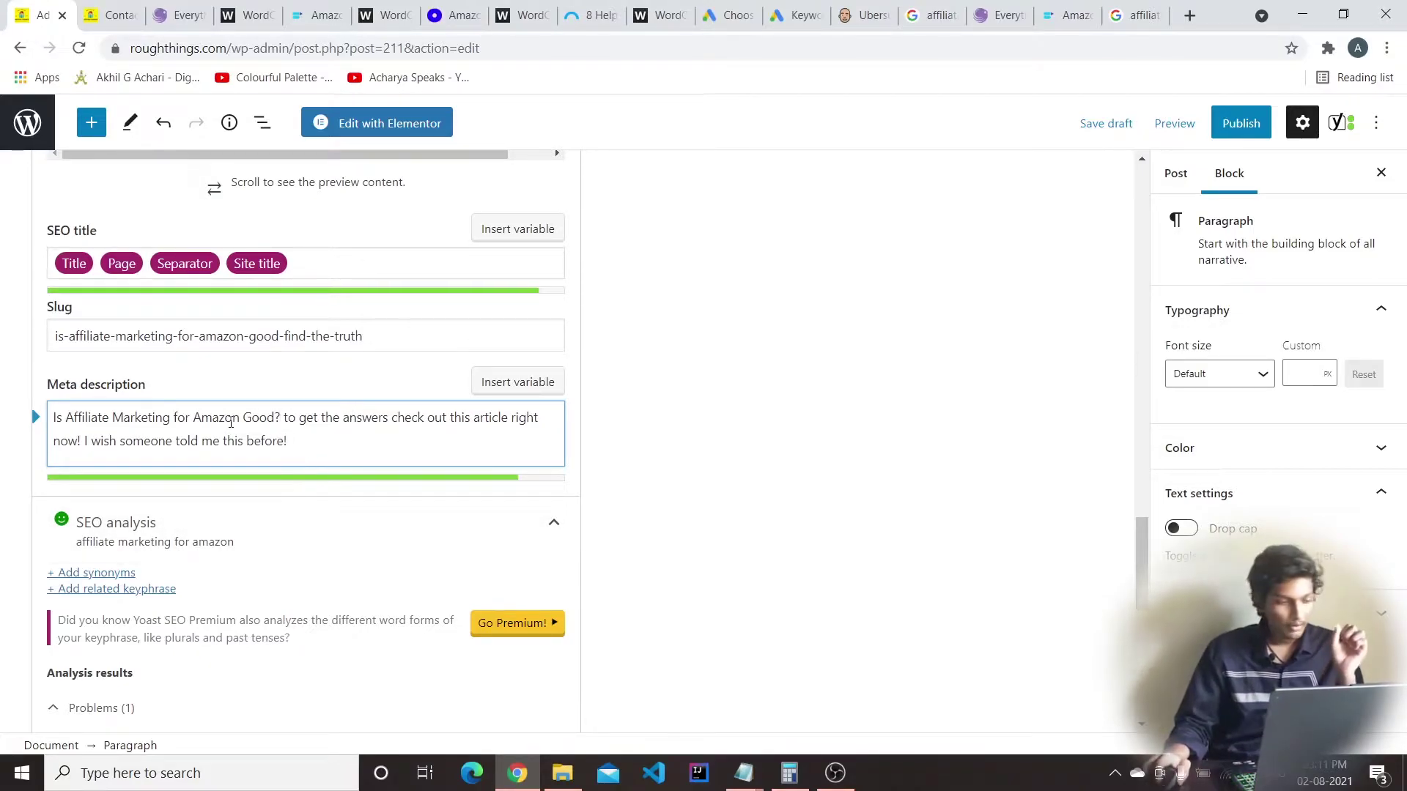
scroll(200, 442, "up", 3)
scroll(135, 418, "down", 3)
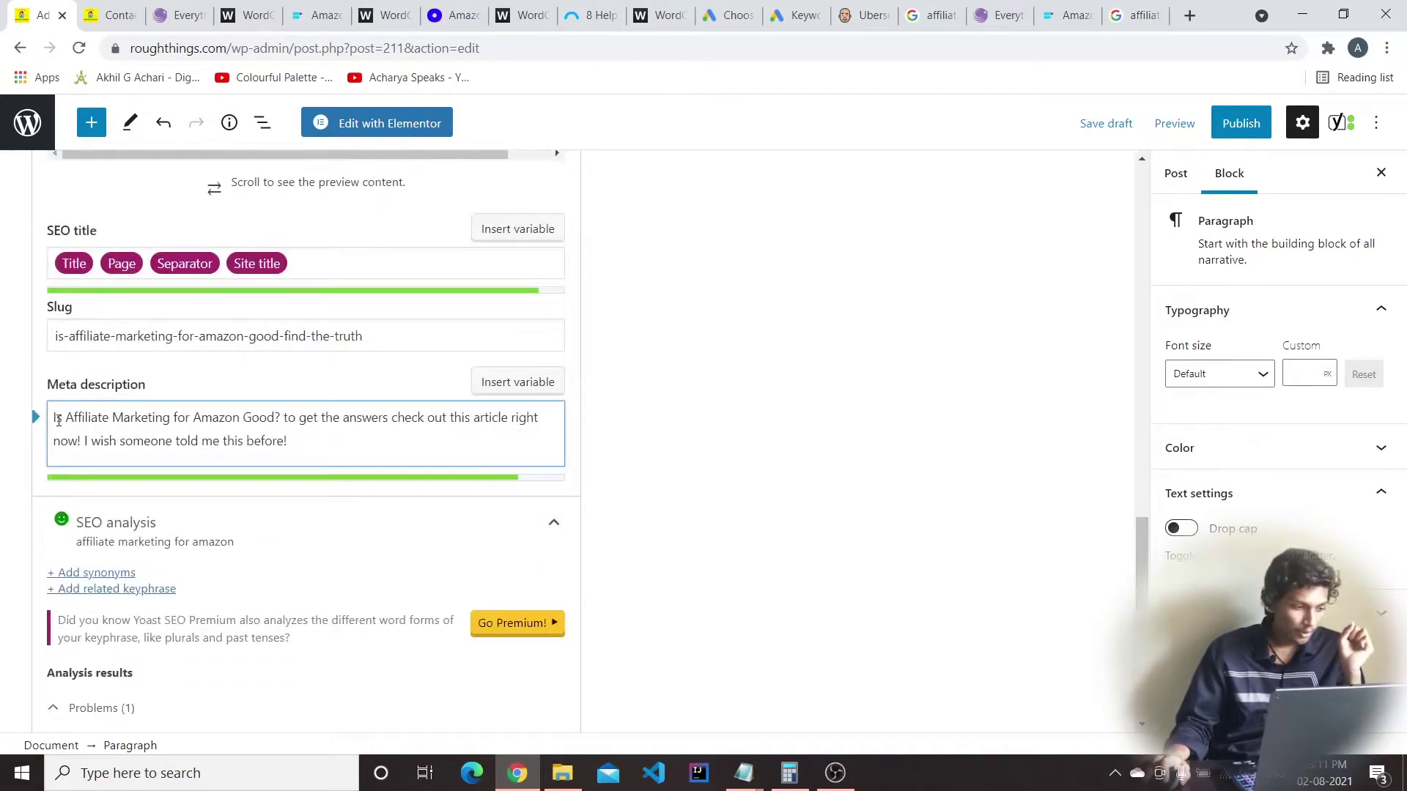
Examine the post's Google preview as desktop and mobile result, and review the problems listed in the Yoast SEO analysis
left_click_drag(66, 419, 241, 422)
scroll(242, 422, "up", 5)
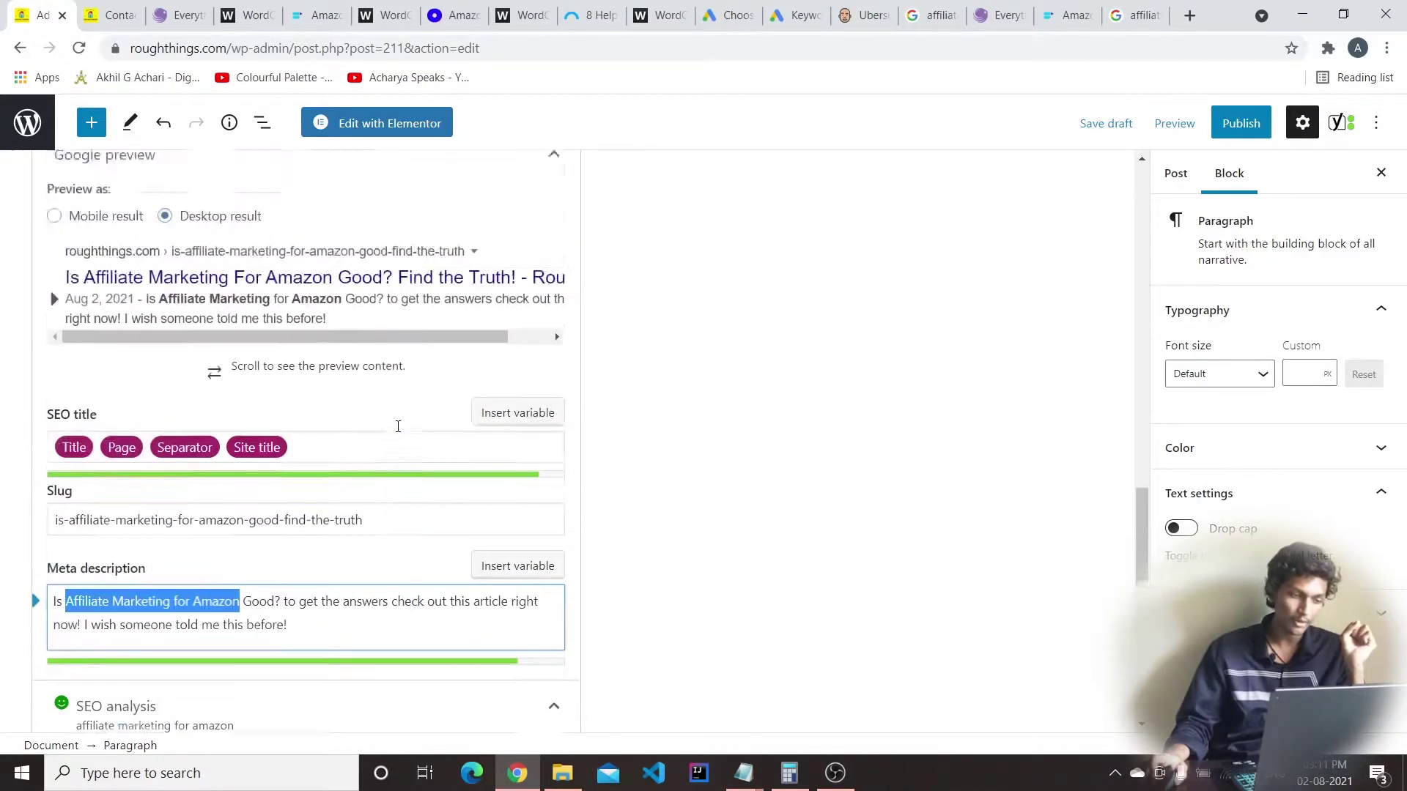
left_click(249, 464)
left_click(108, 400)
left_click(223, 401)
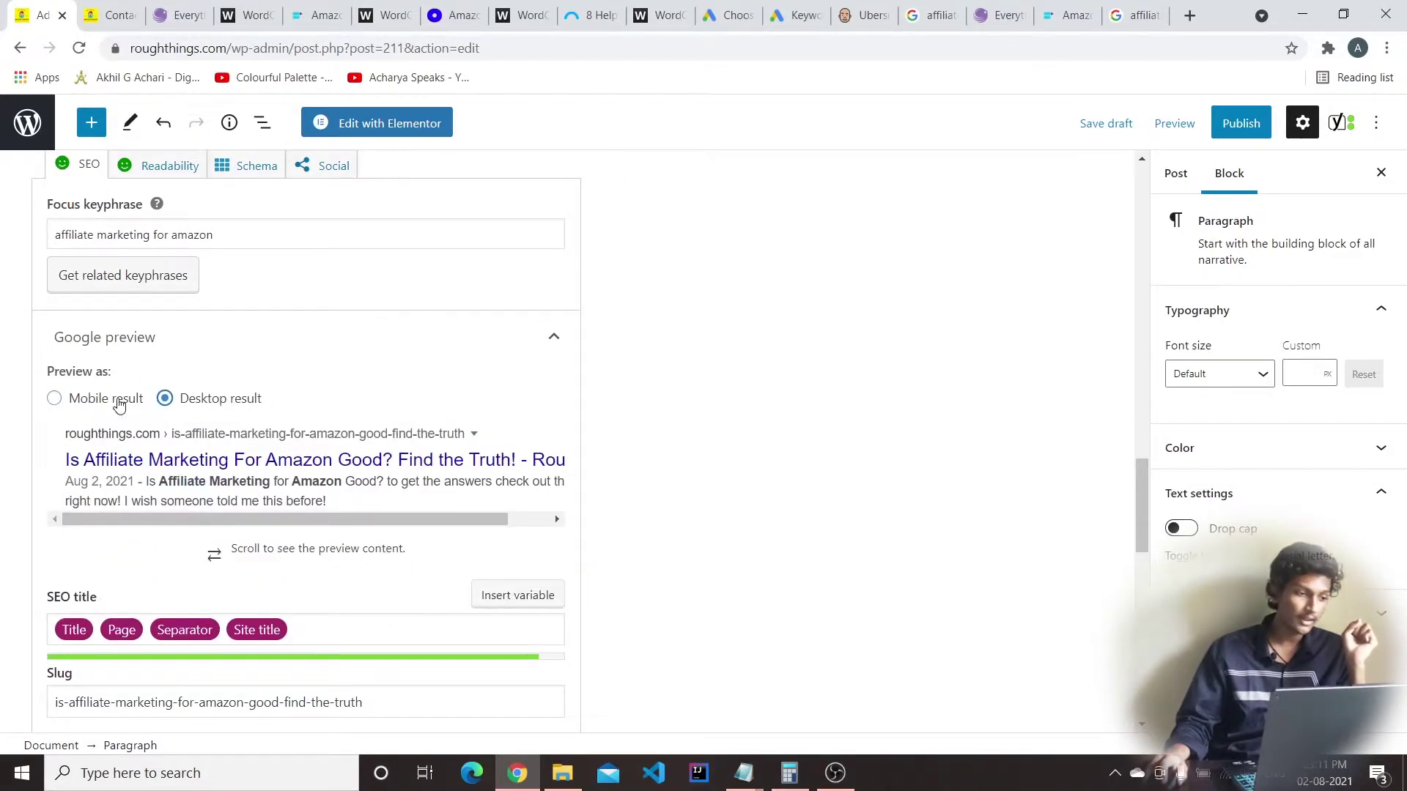
left_click(110, 399)
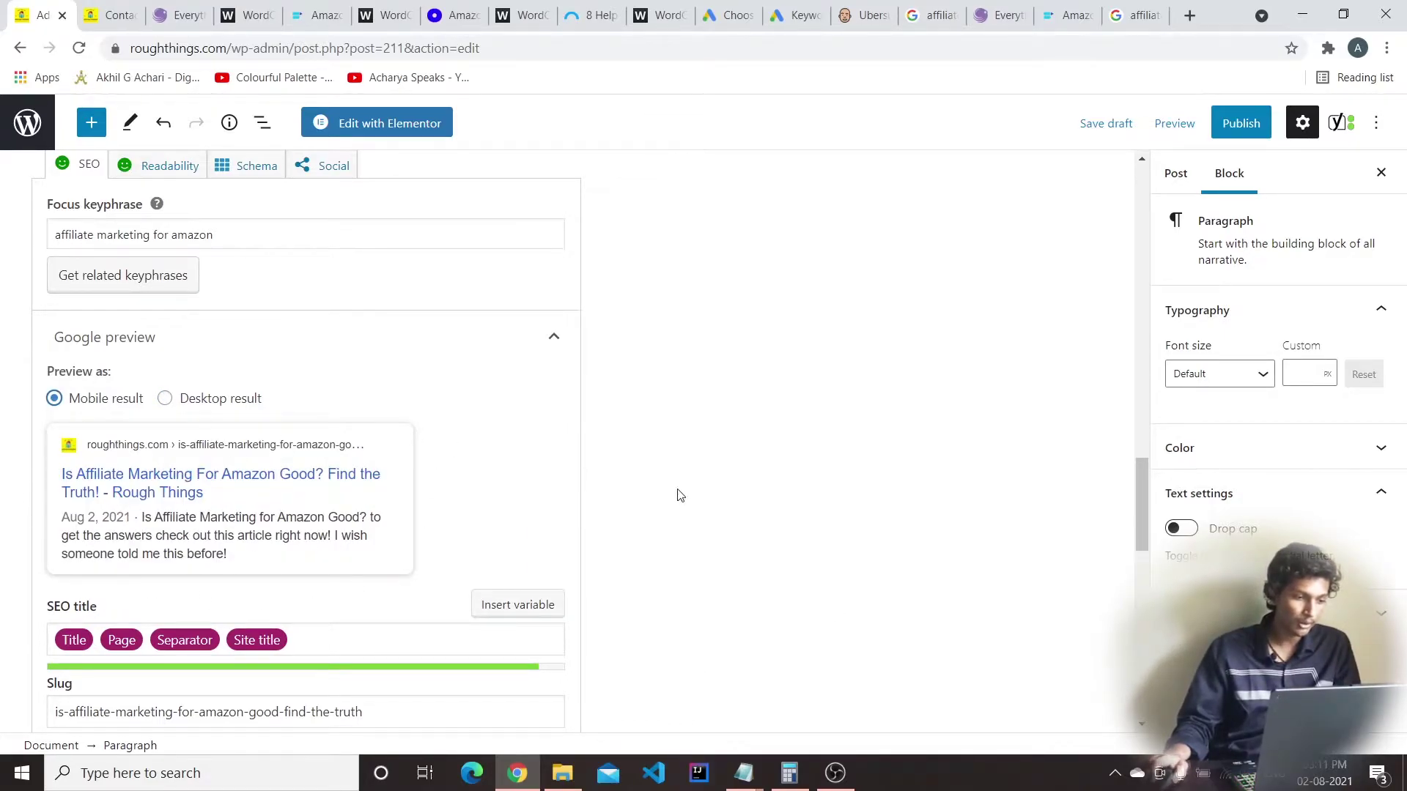
scroll(607, 377, "down", 5)
scroll(710, 311, "down", 9)
scroll(212, 433, "up", 2)
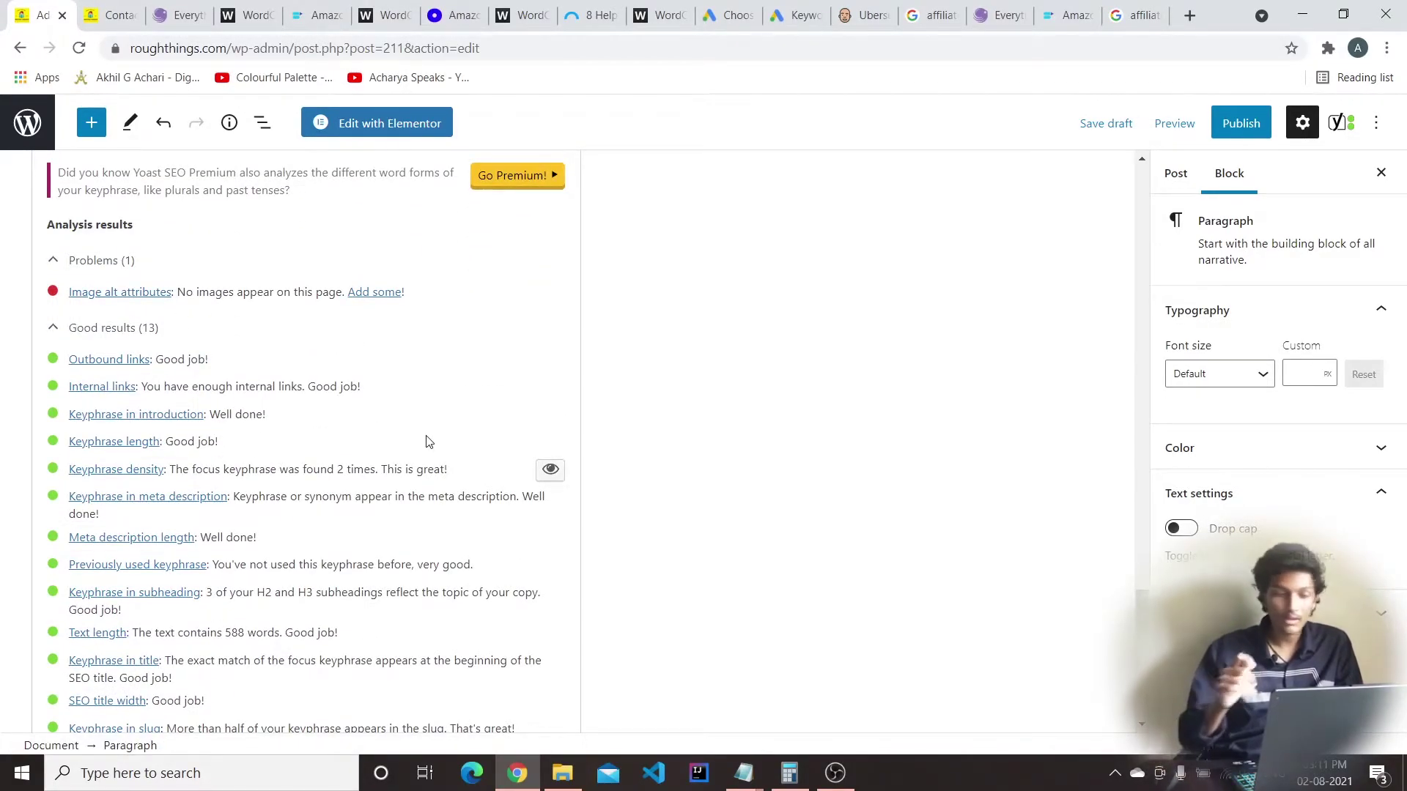
Insert an empty Image block between the post title and the heading "What is affiliate marketing for amazon?"
scroll(775, 411, "up", 20)
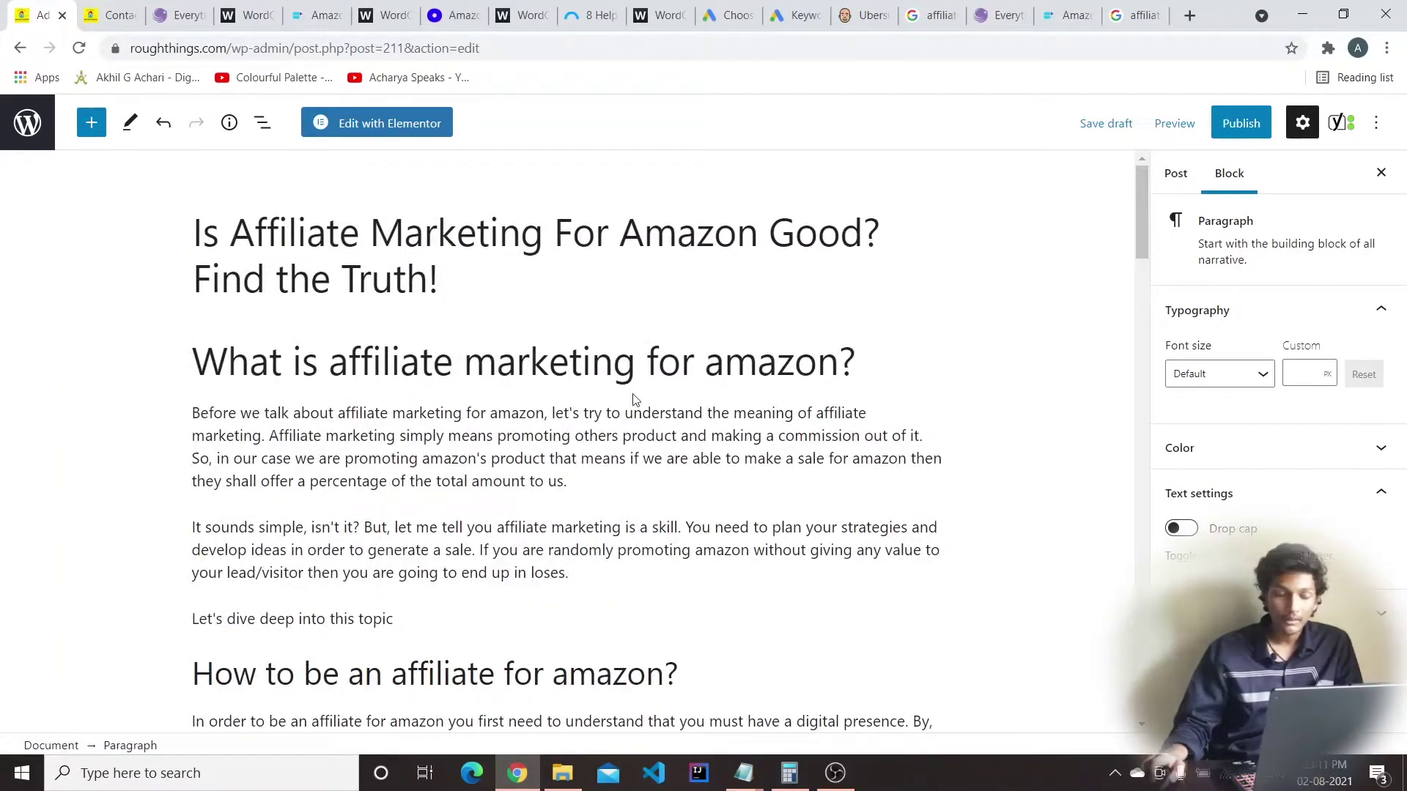
left_click(887, 363)
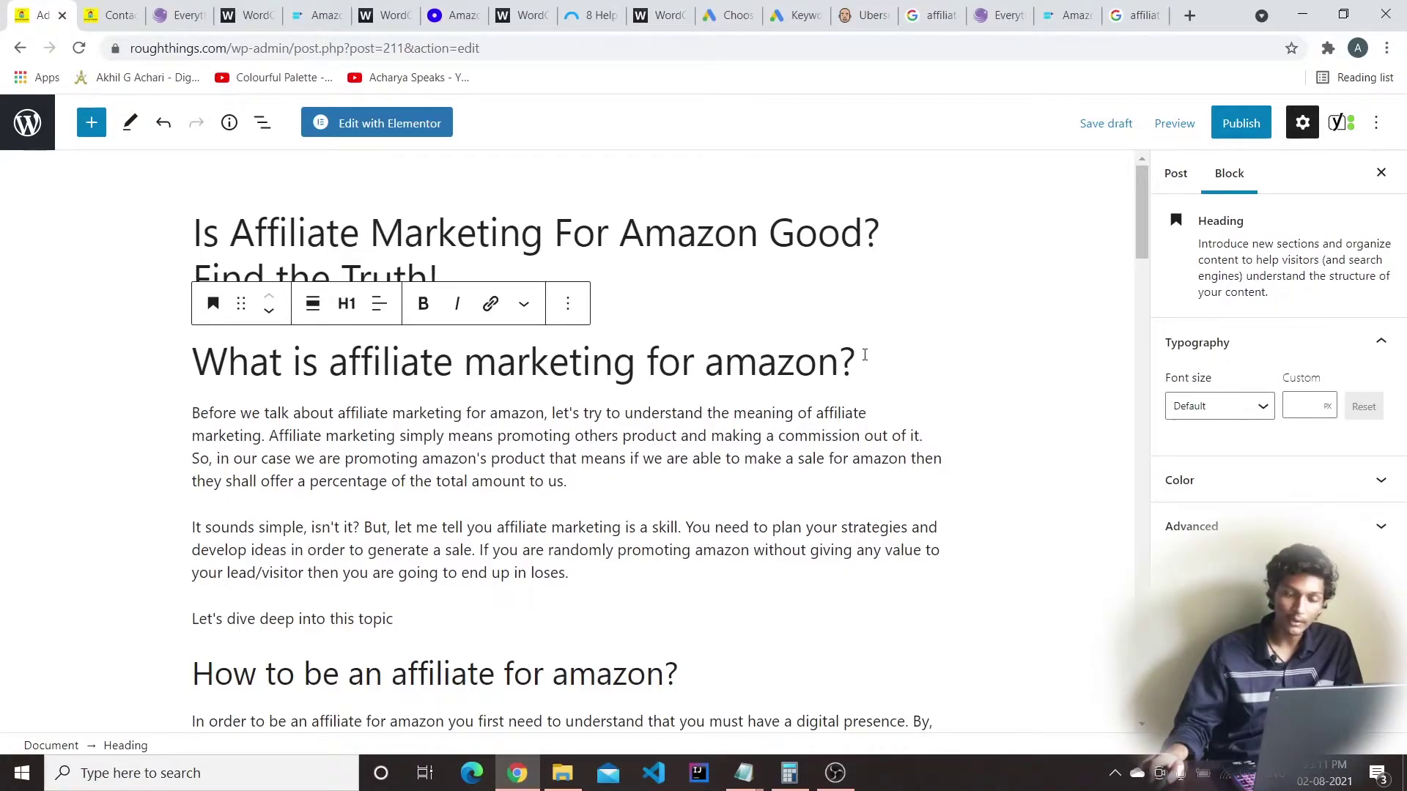
left_click(731, 285)
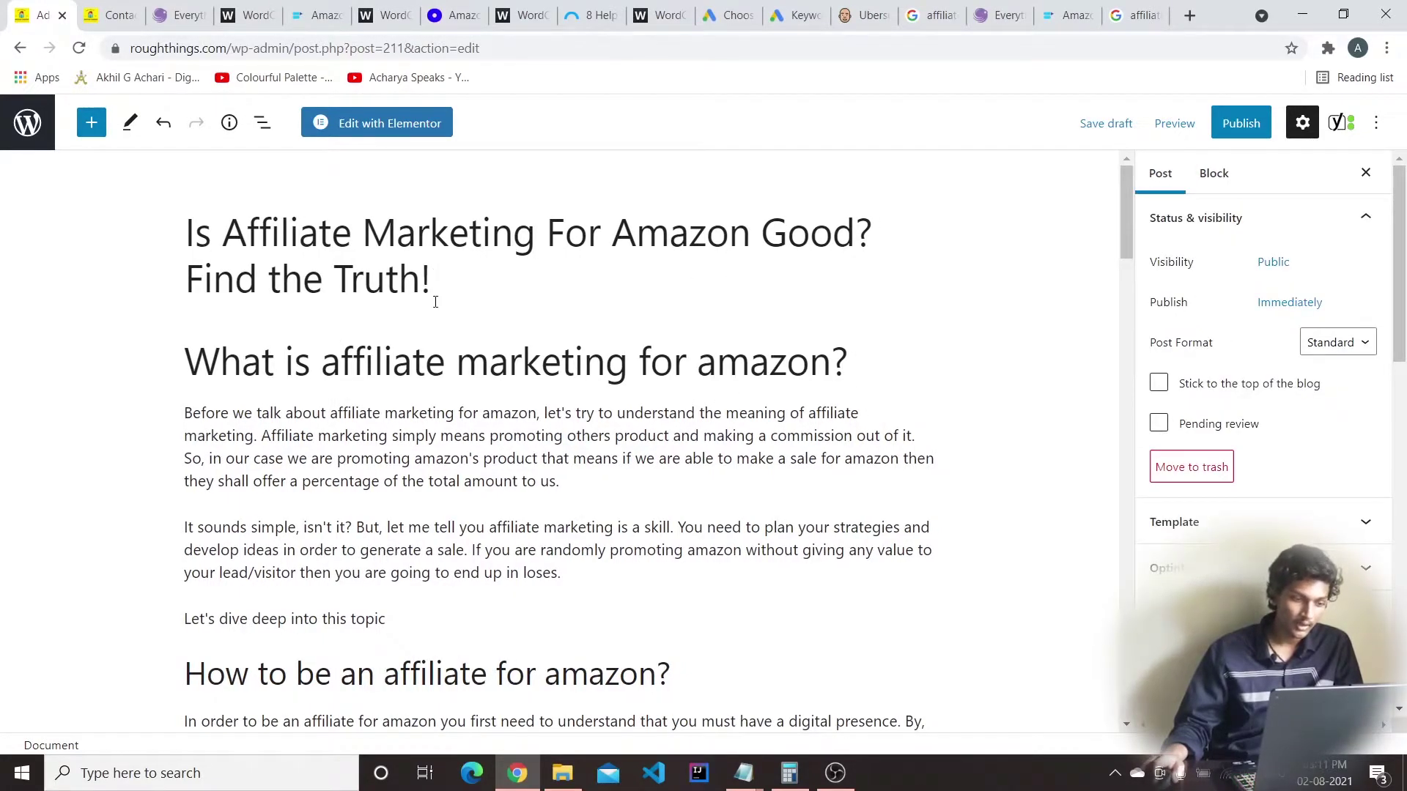
key("Return")
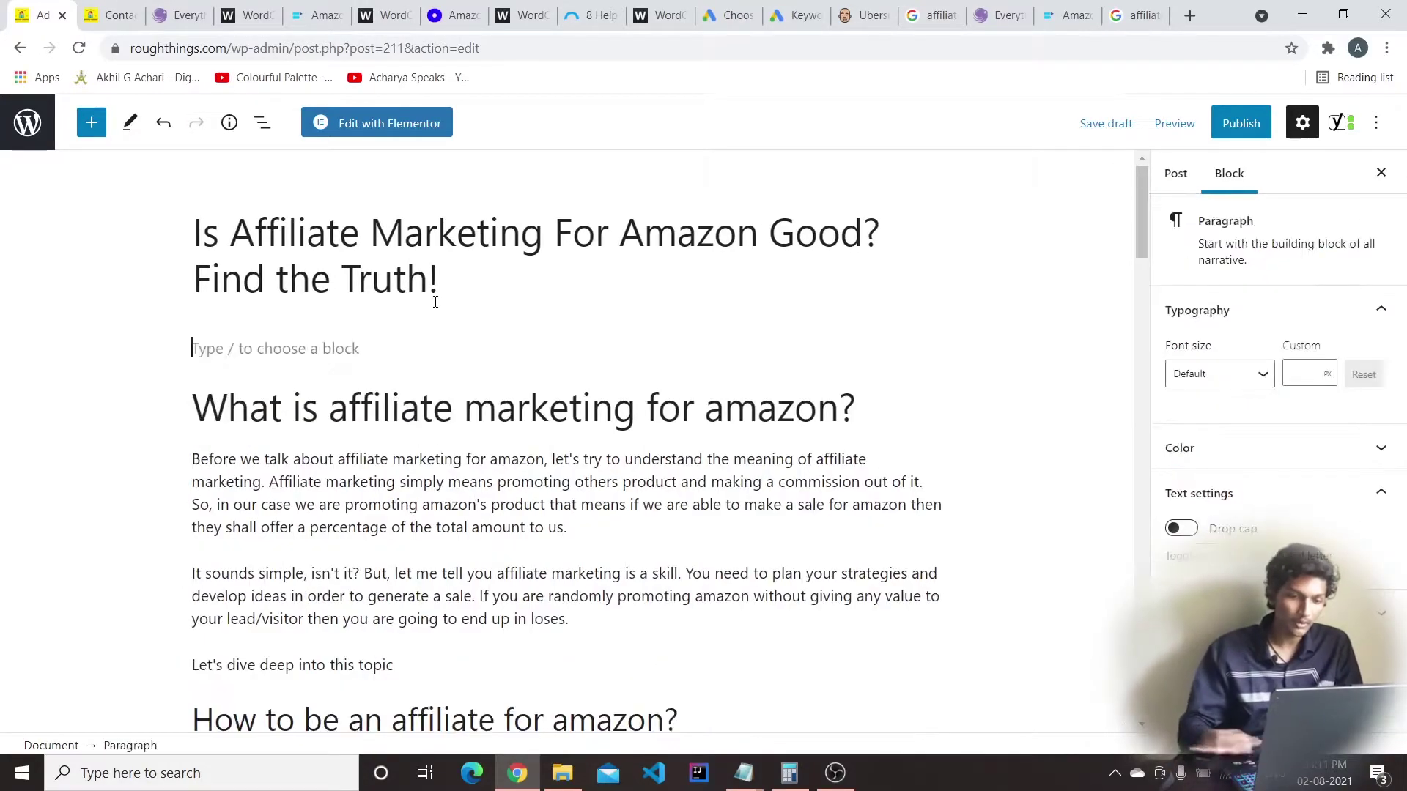
left_click(923, 349)
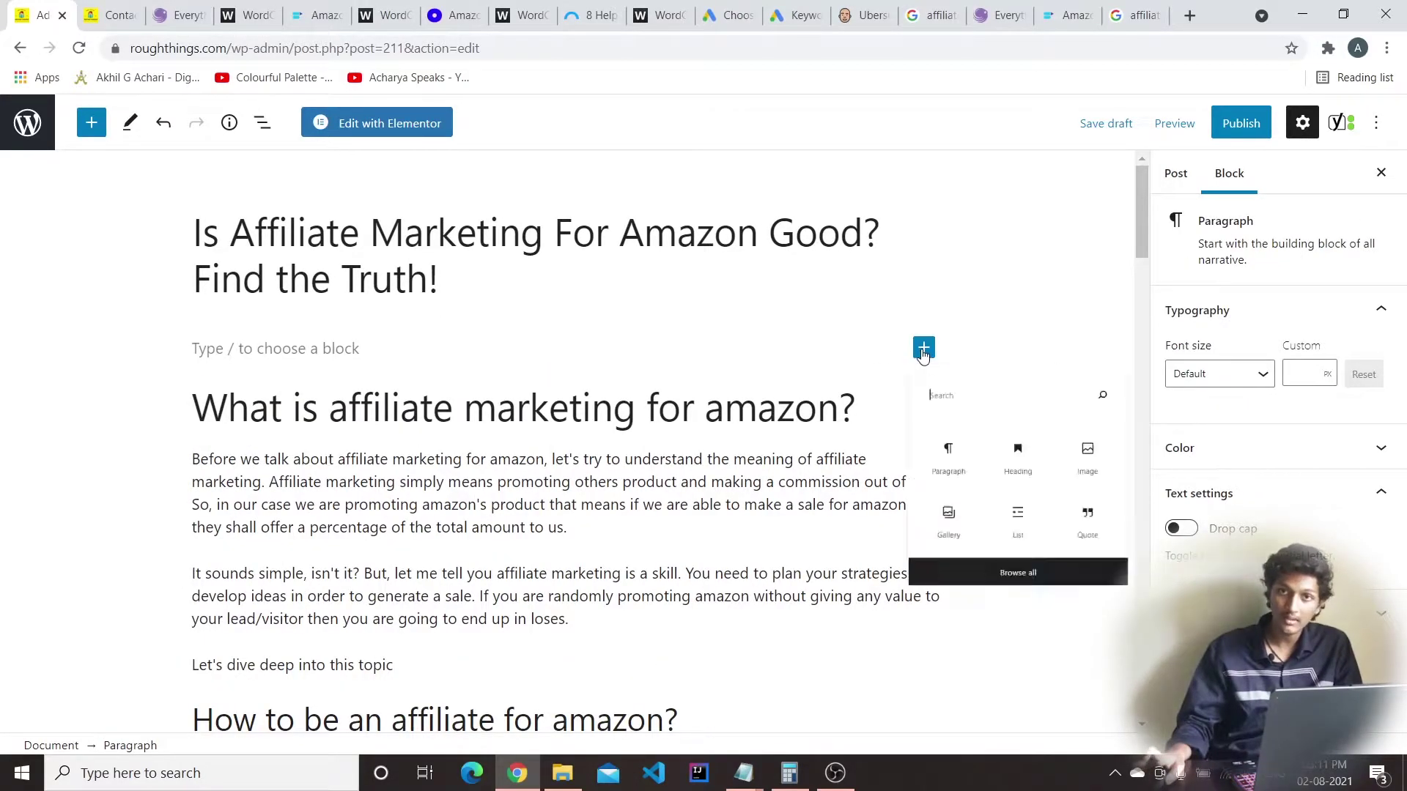
left_click(1178, 512)
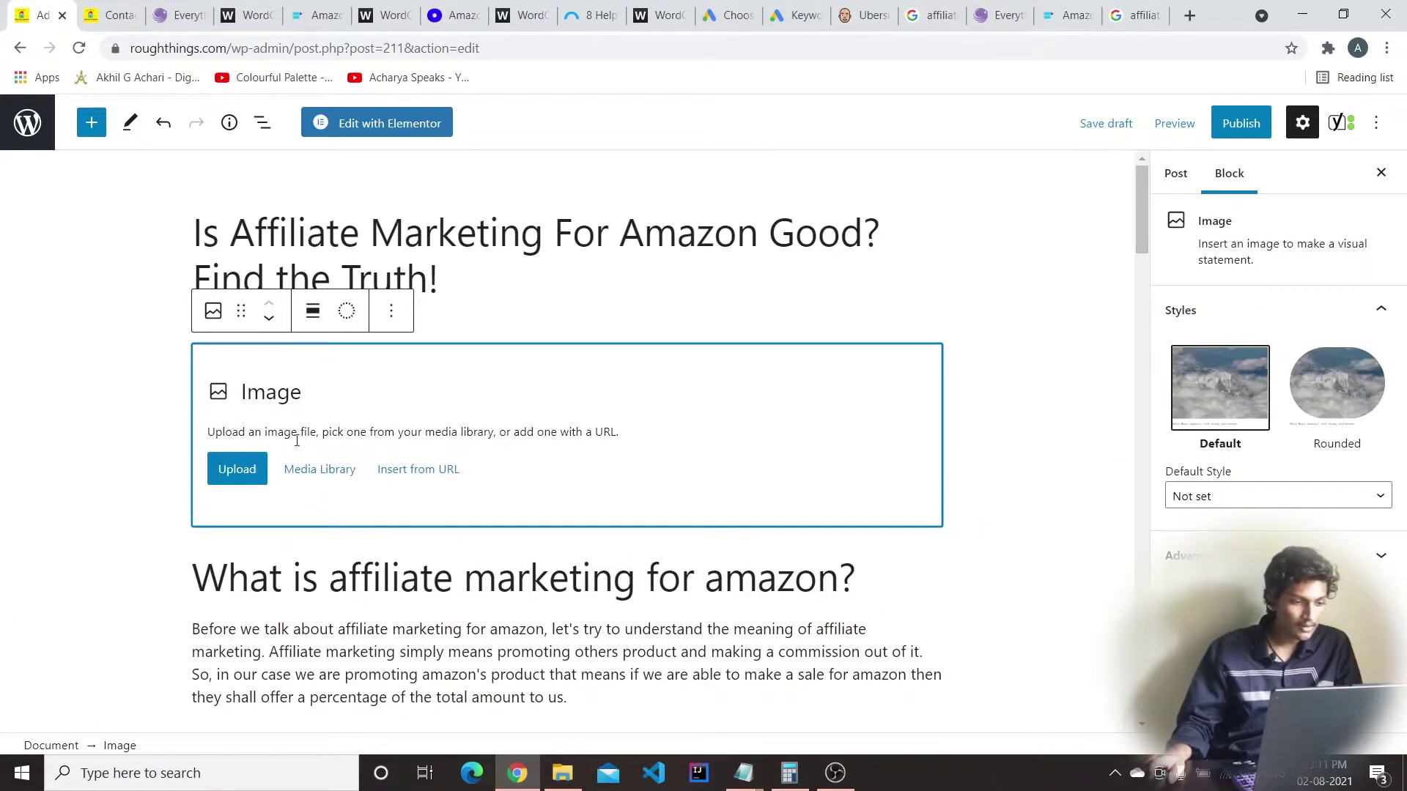
Upload the "profitable-partnership-business-partners-cowork-affiliate" picture from the Desktop into the Image block
left_click(227, 478)
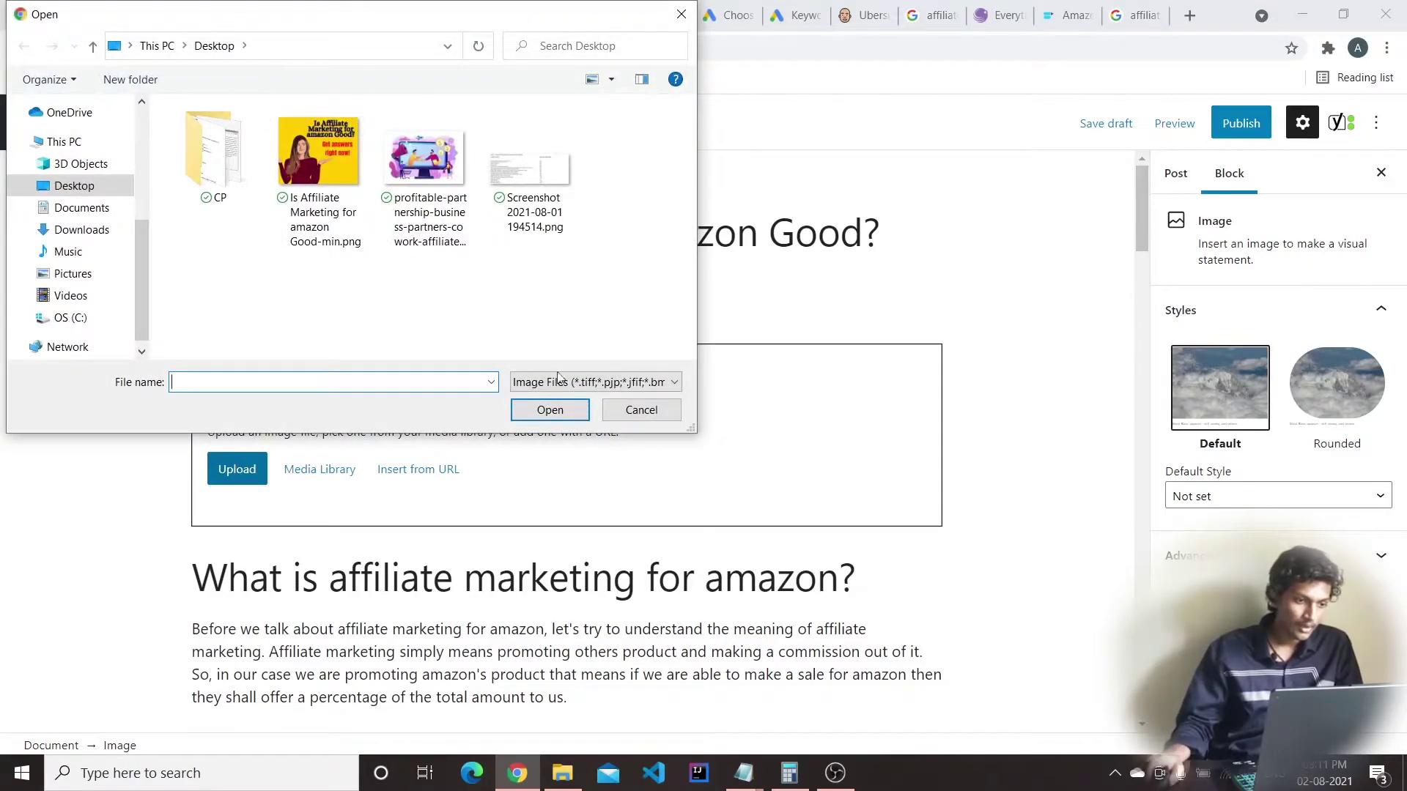
left_click(445, 172)
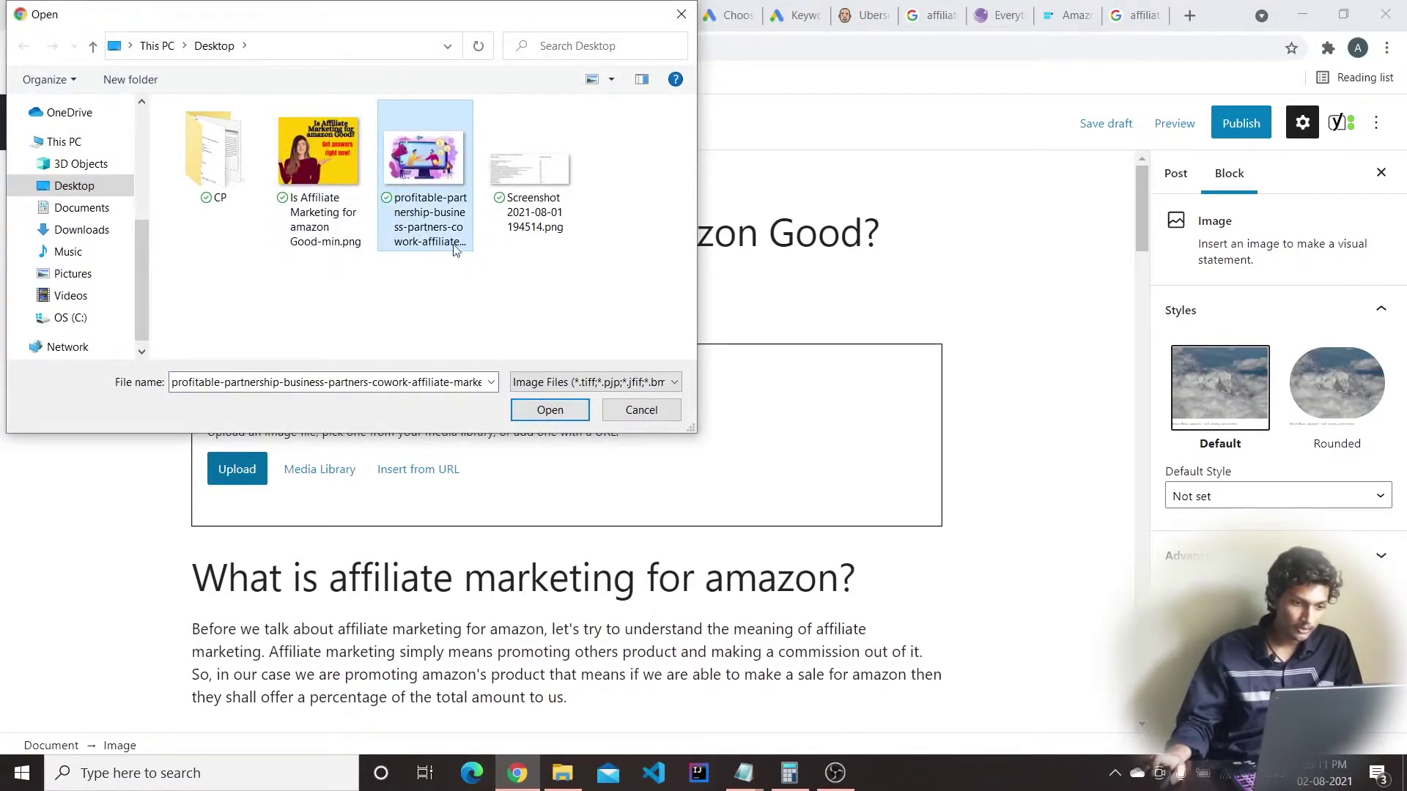
left_click(522, 413)
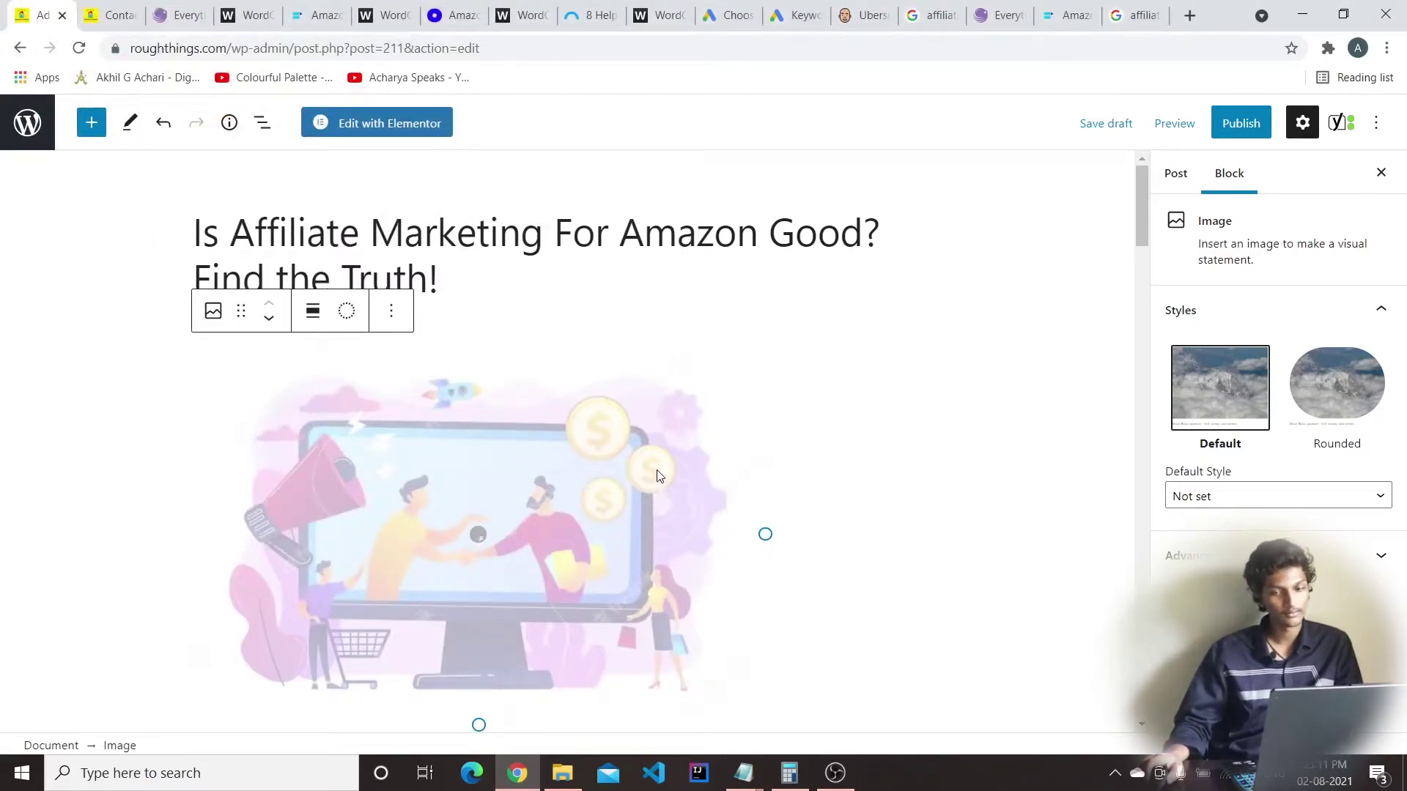
Give the uploaded image the caption "What is affiliate marketing?"
scroll(542, 483, "down", 2)
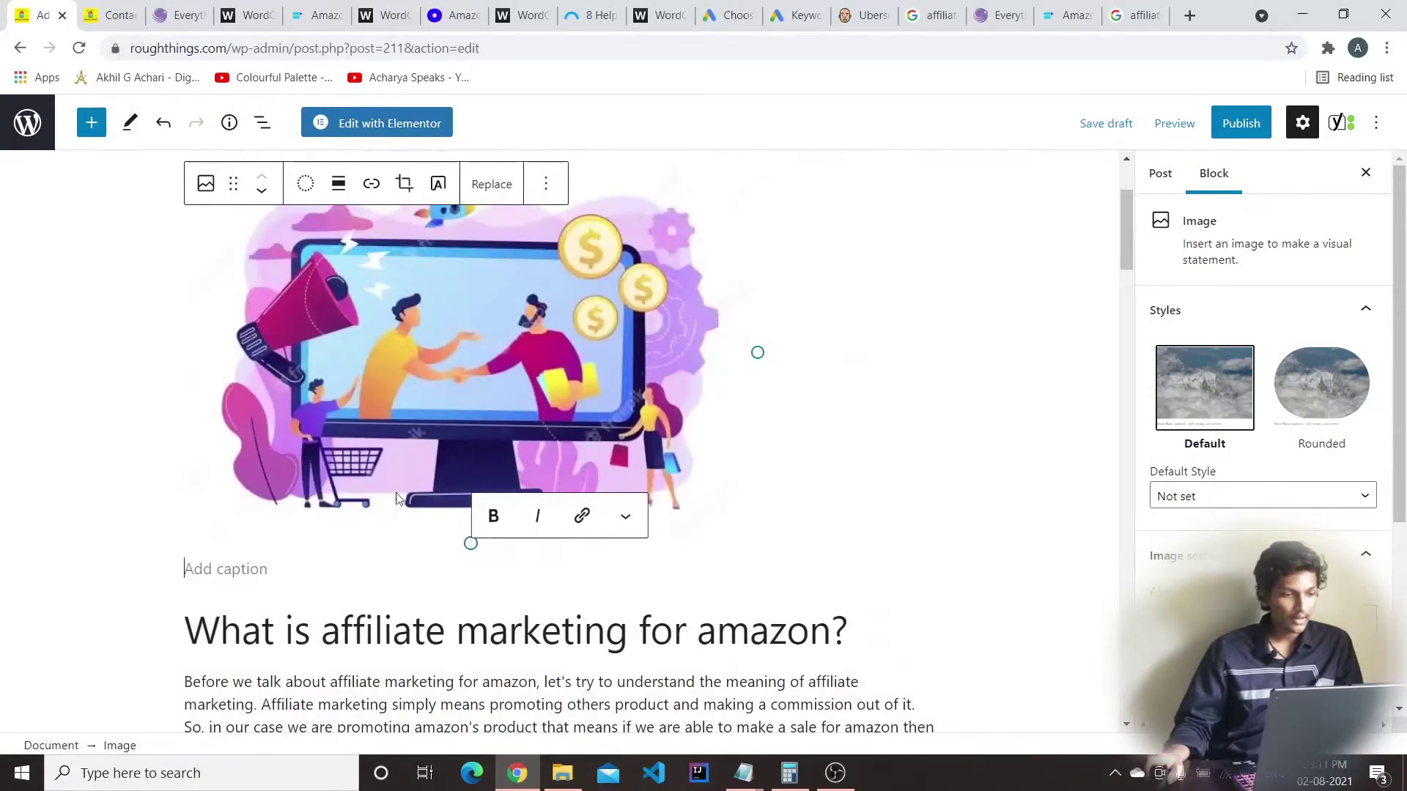
scroll(436, 502, "up", 2)
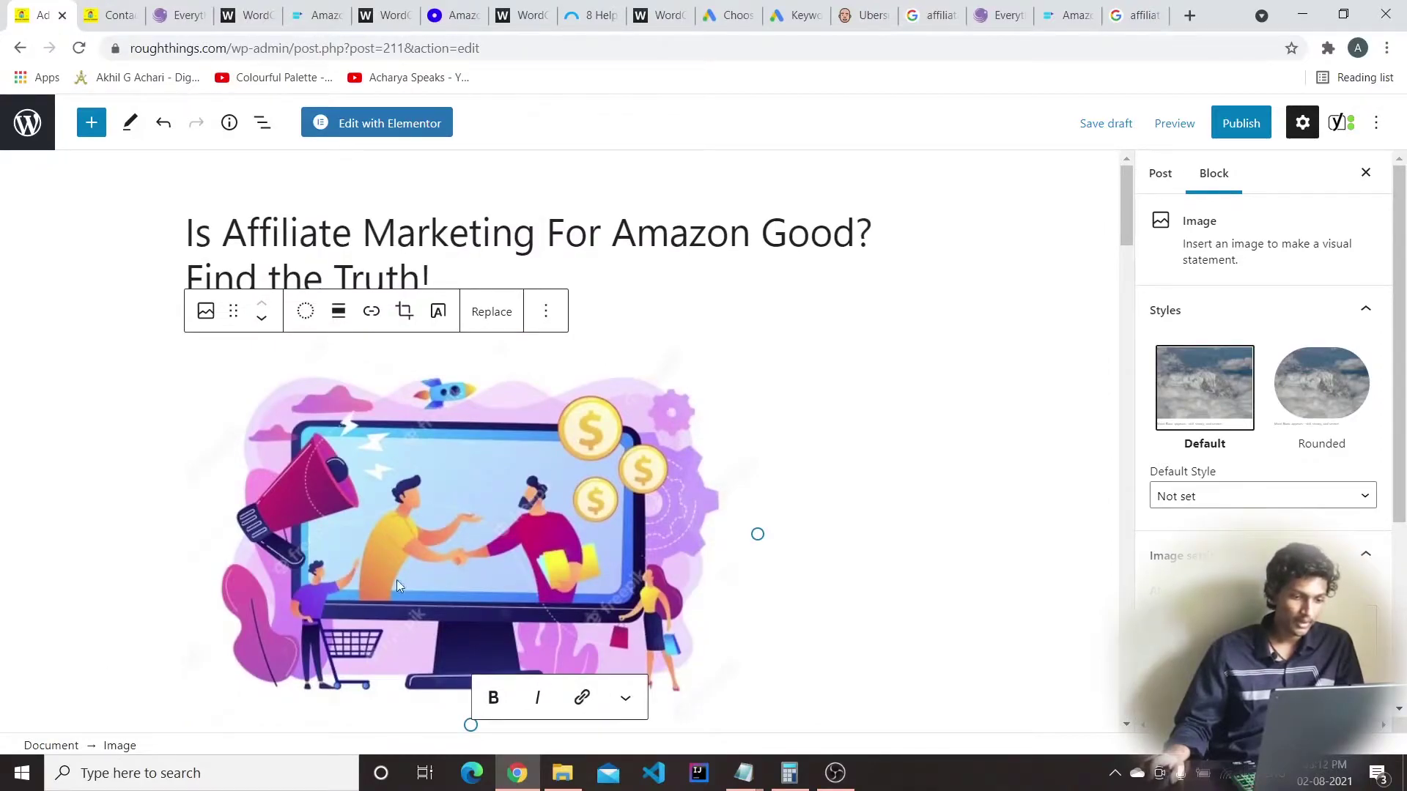
scroll(375, 448, "down", 4)
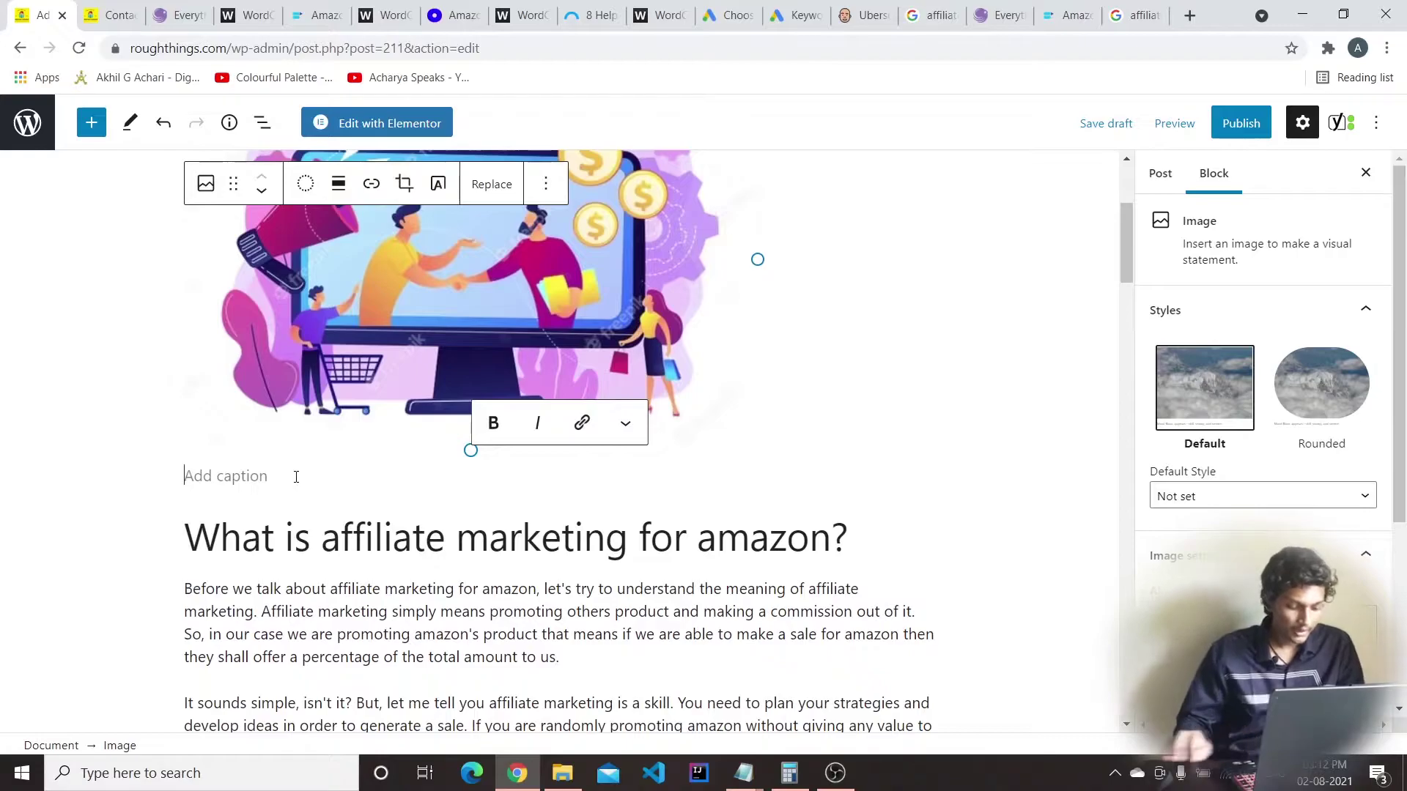
scroll(315, 483, "up", 4)
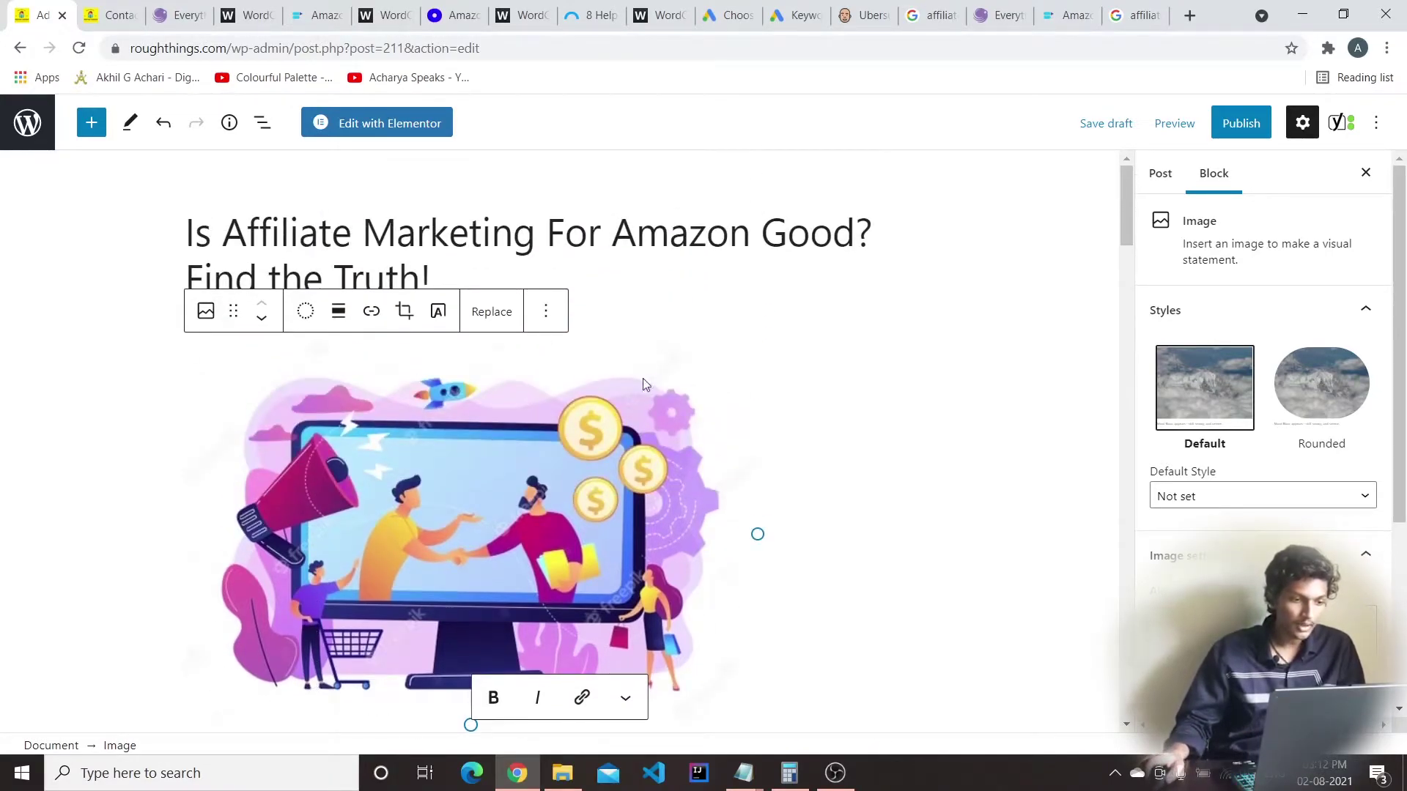
scroll(544, 480, "down", 3)
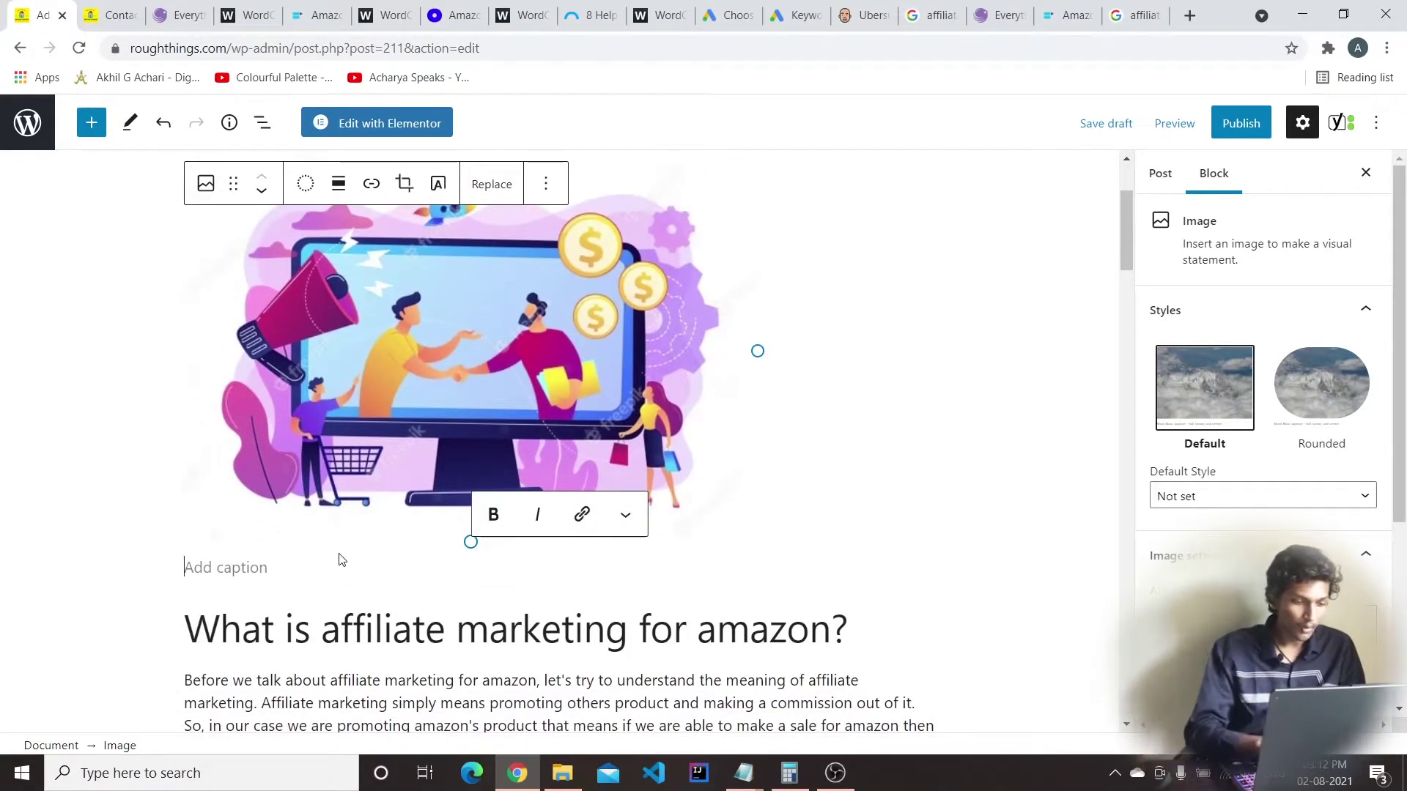
type("W")
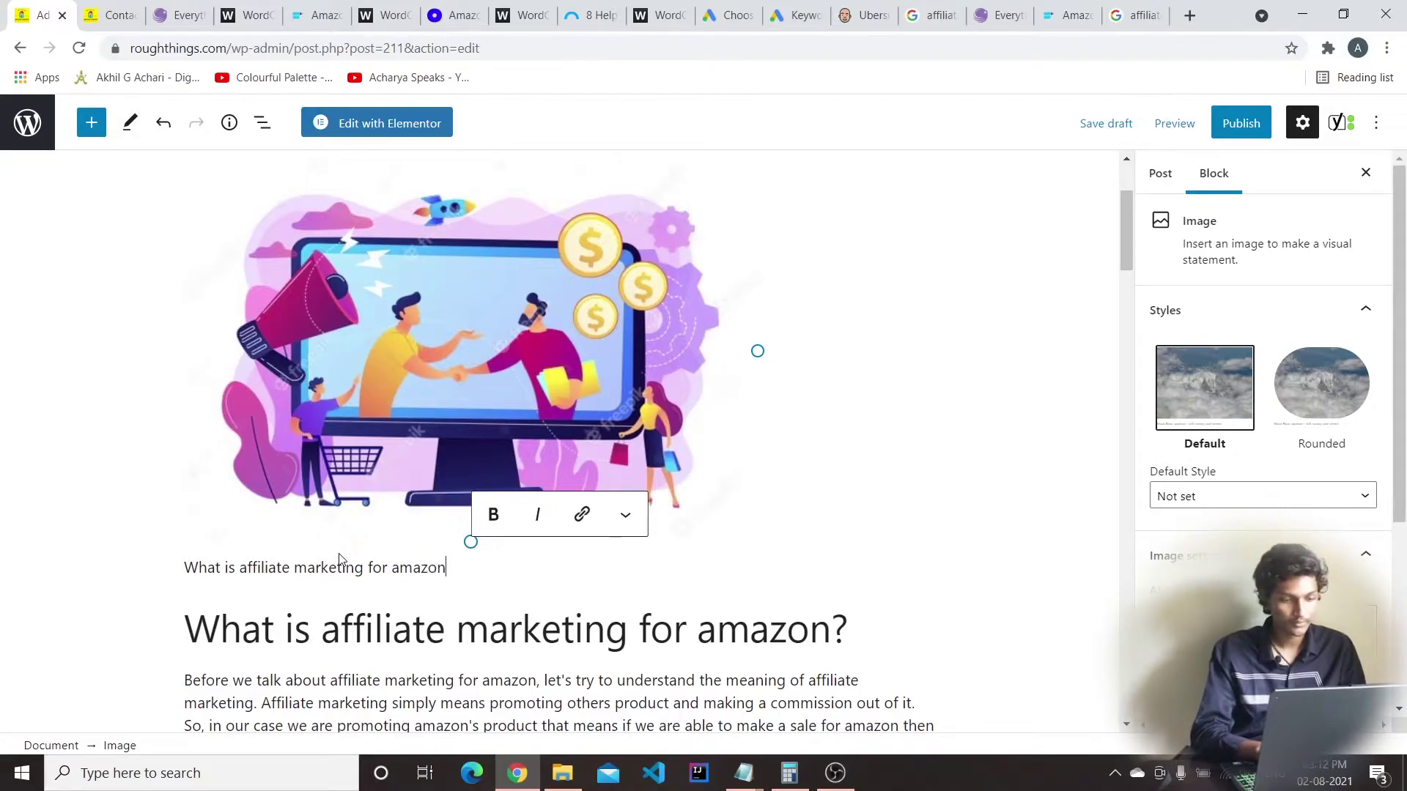
type("n")
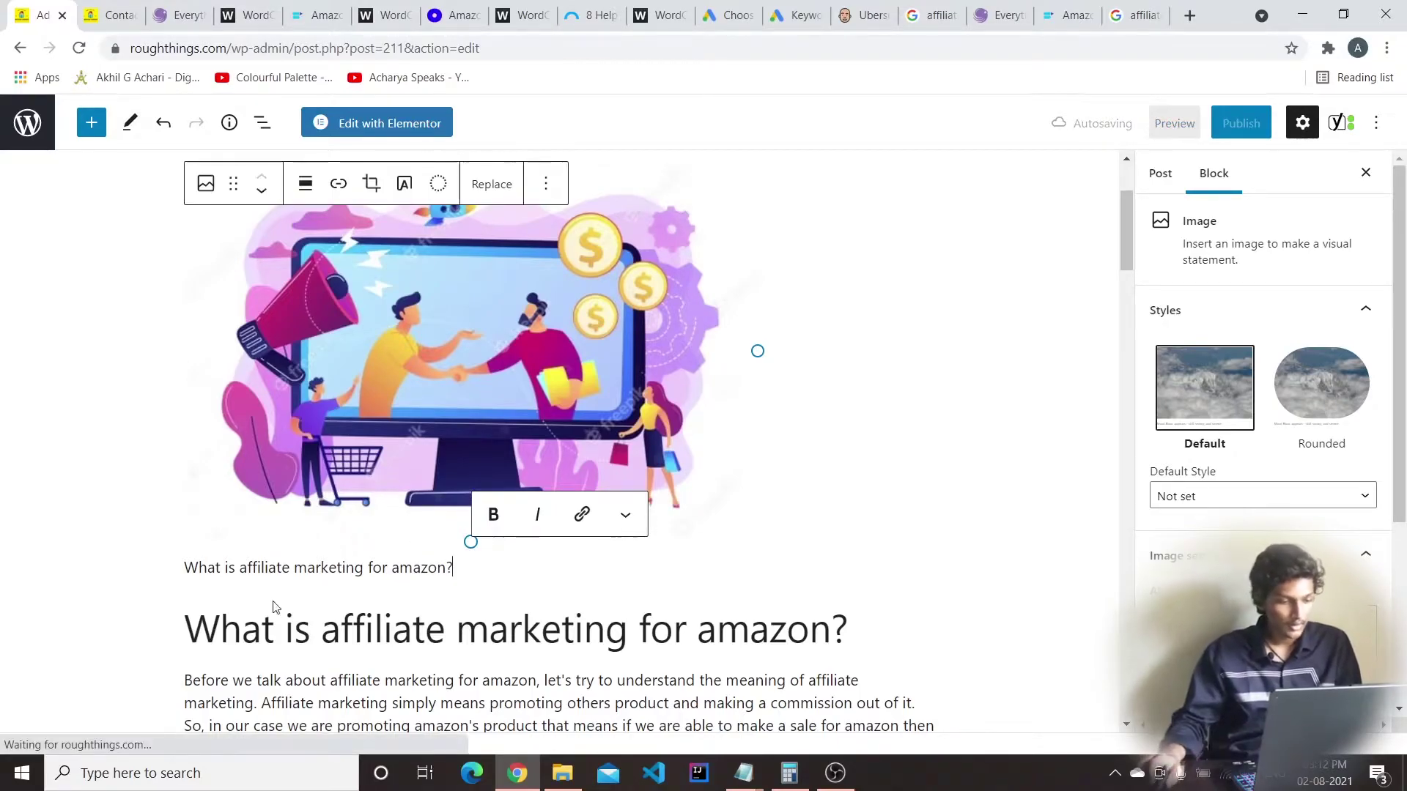
key("ctrl+BackSpace")
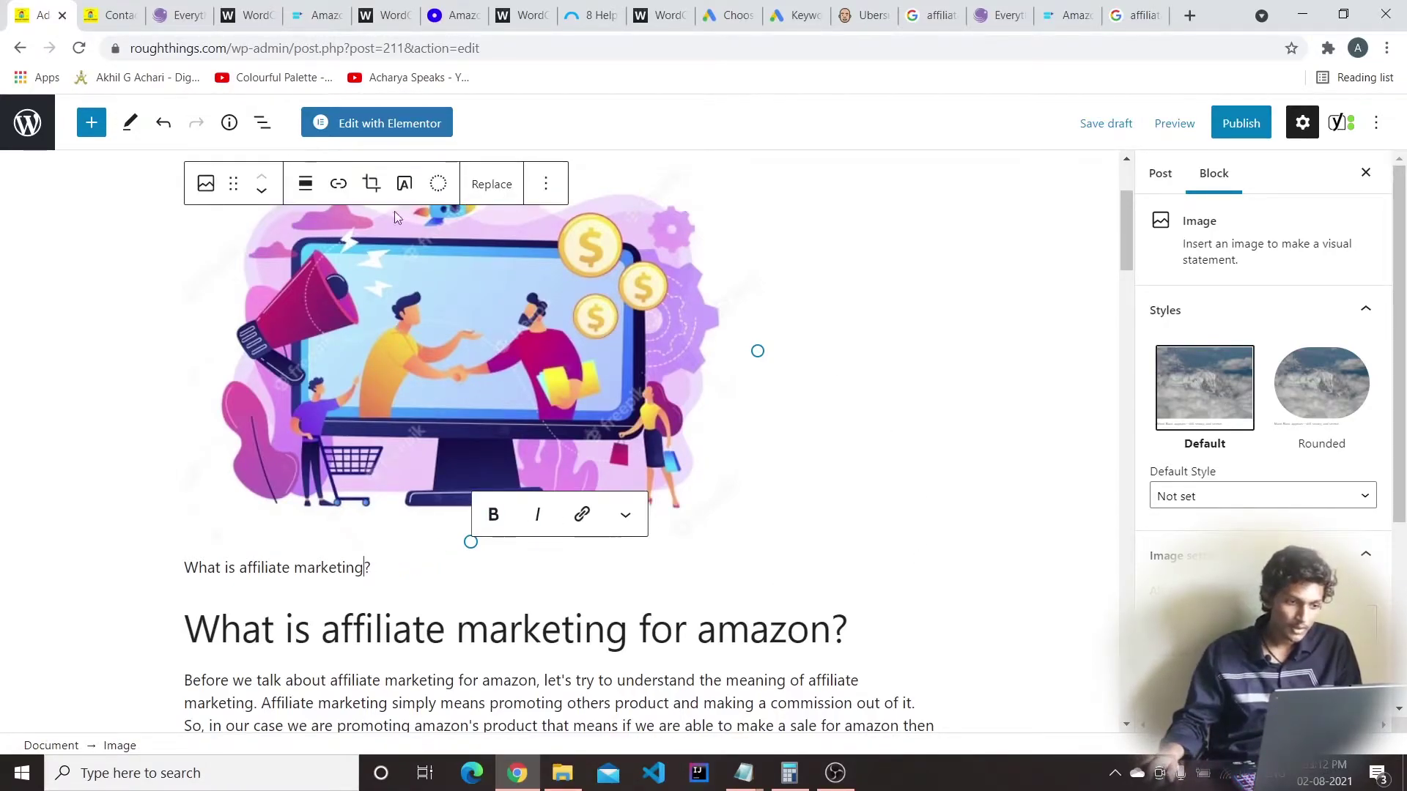
Center-align the captioned image beneath the post title and check its placement
left_click(305, 184)
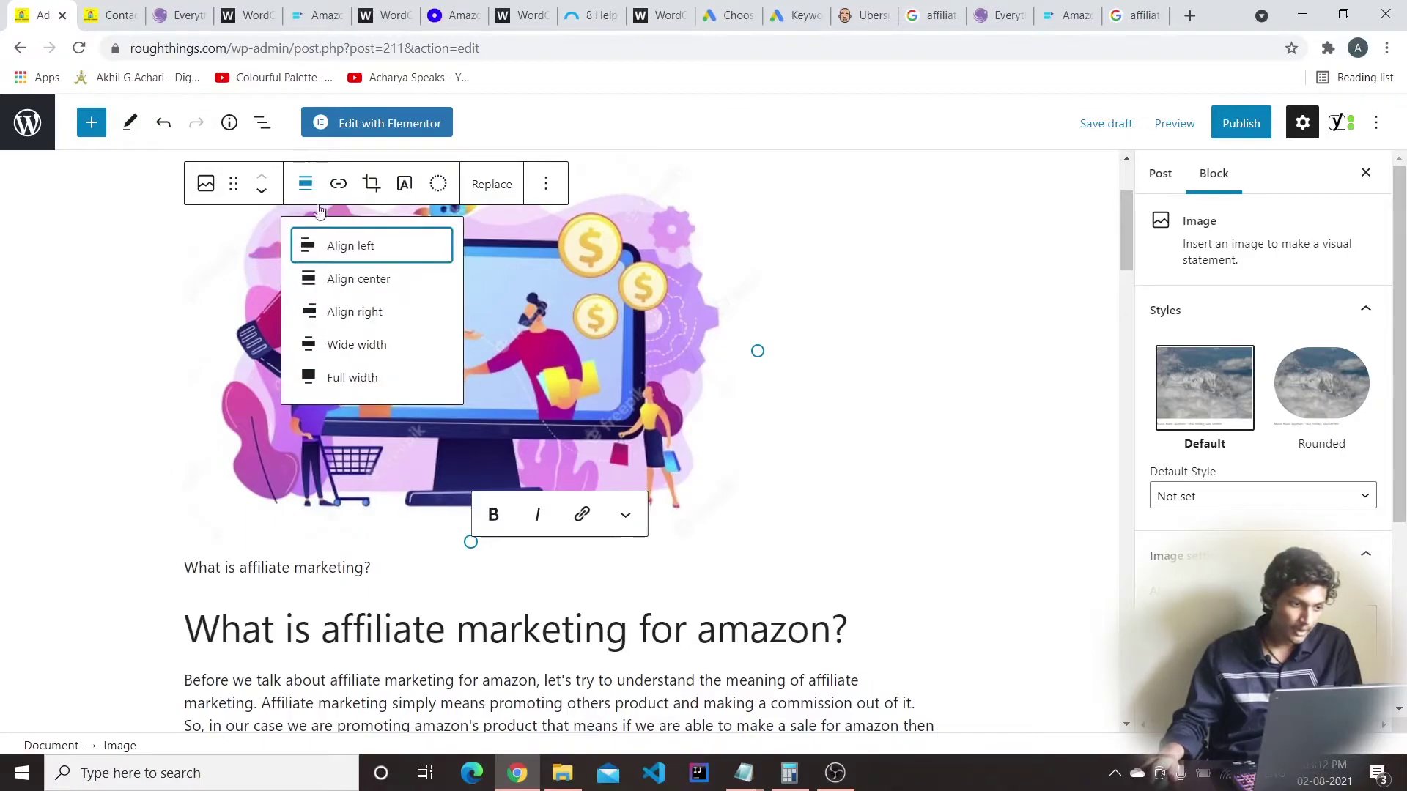
left_click(336, 279)
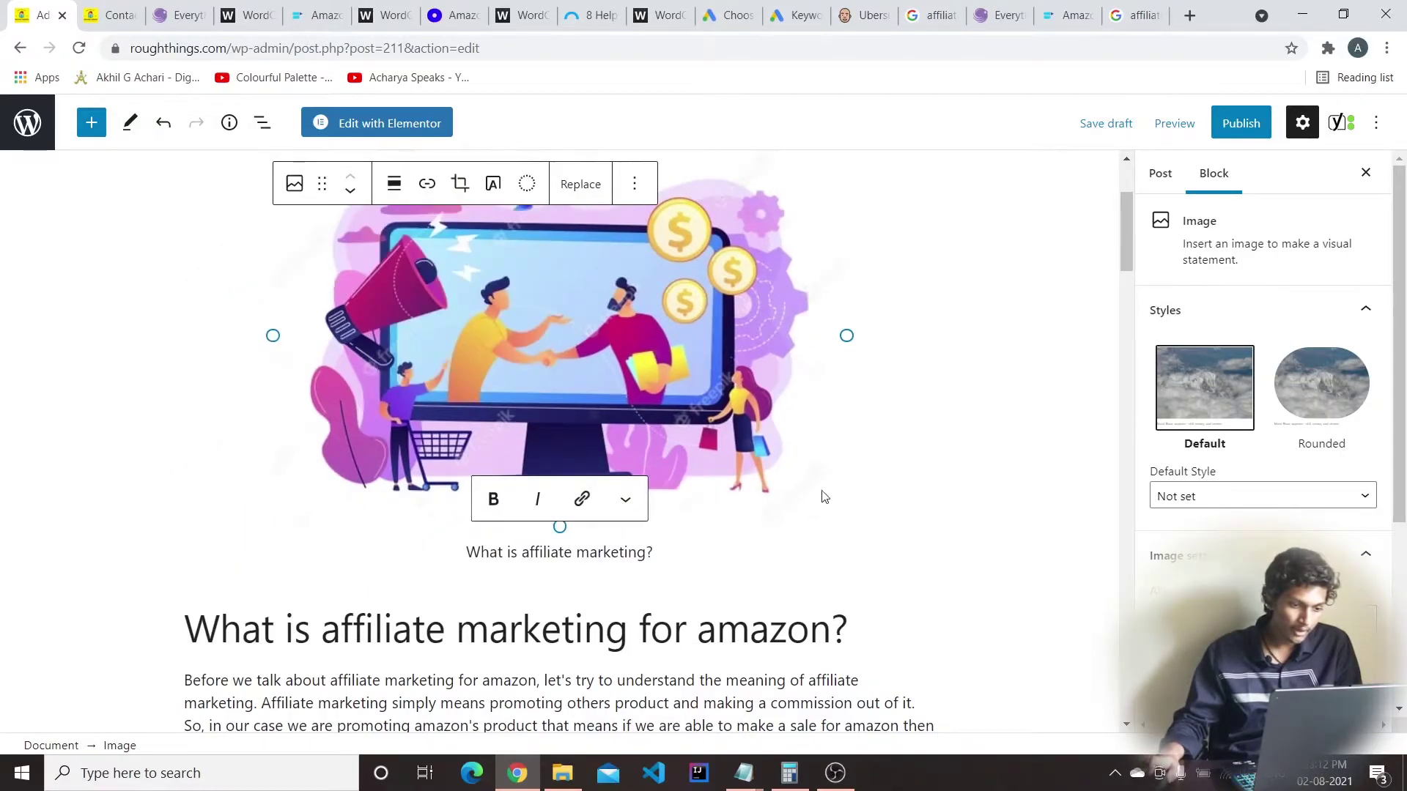
left_click(948, 467)
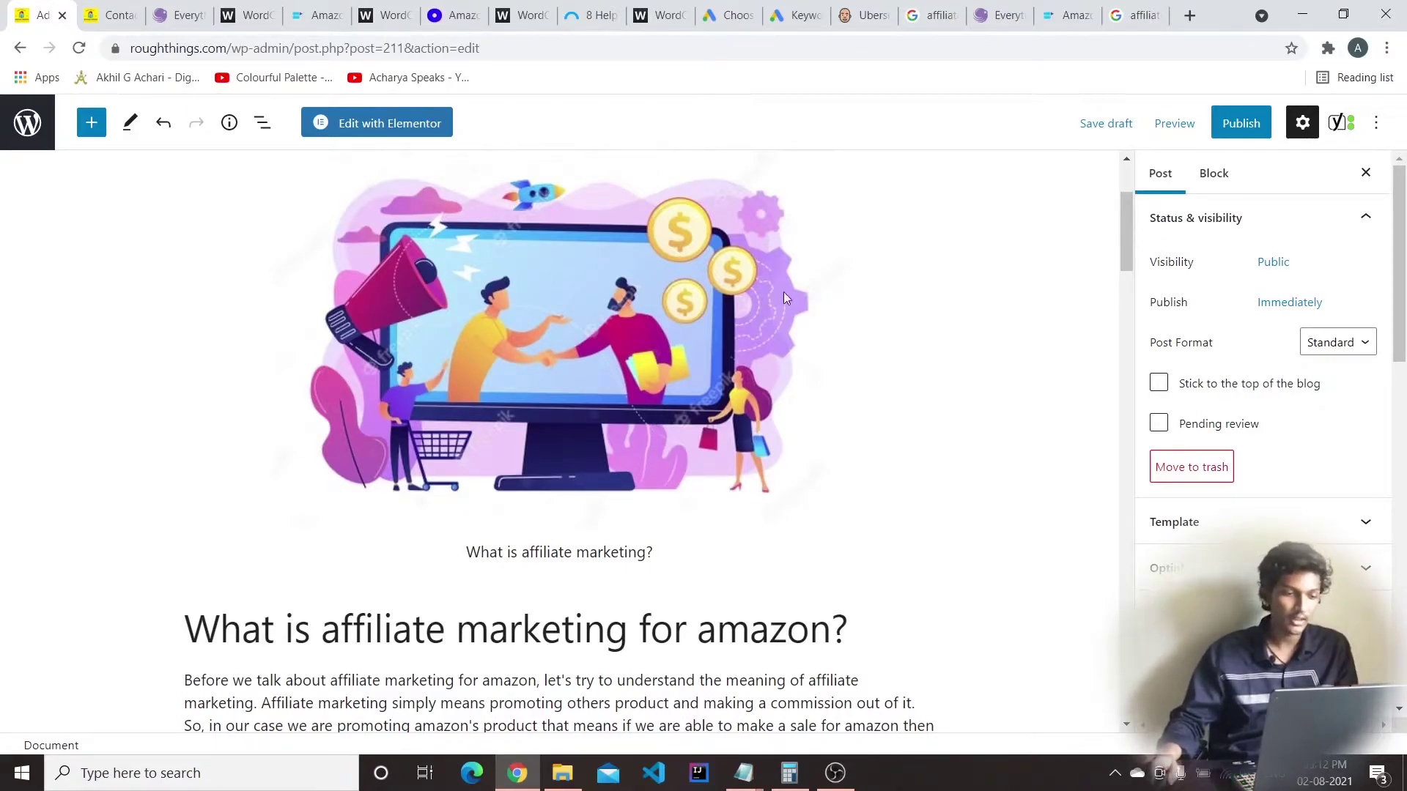
scroll(802, 242, "up", 3)
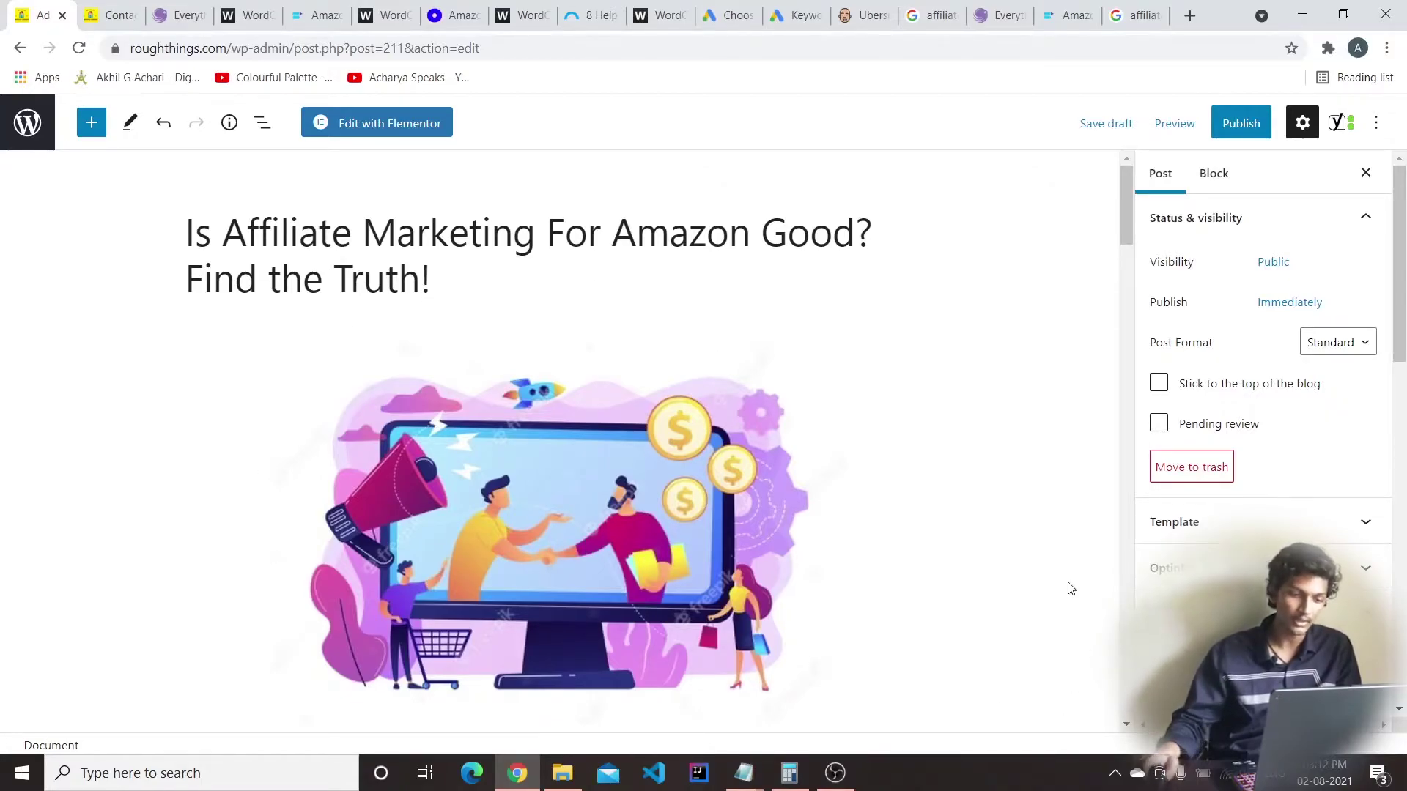
scroll(737, 297, "down", 3)
scroll(732, 318, "up", 2)
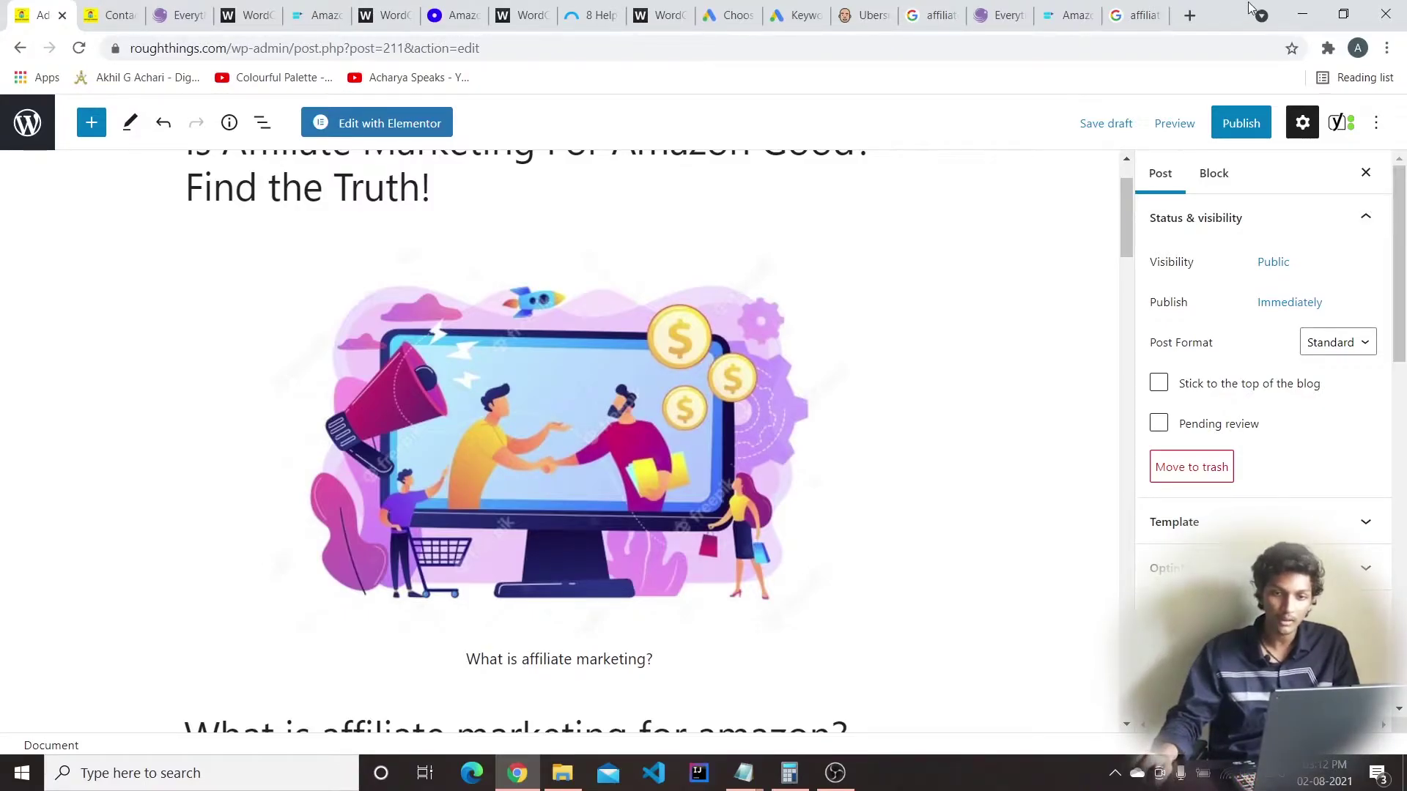
Search Google Images for "affiliate marketing" in a new browser tab and browse the pictures found
left_click(1189, 16)
type("gp")
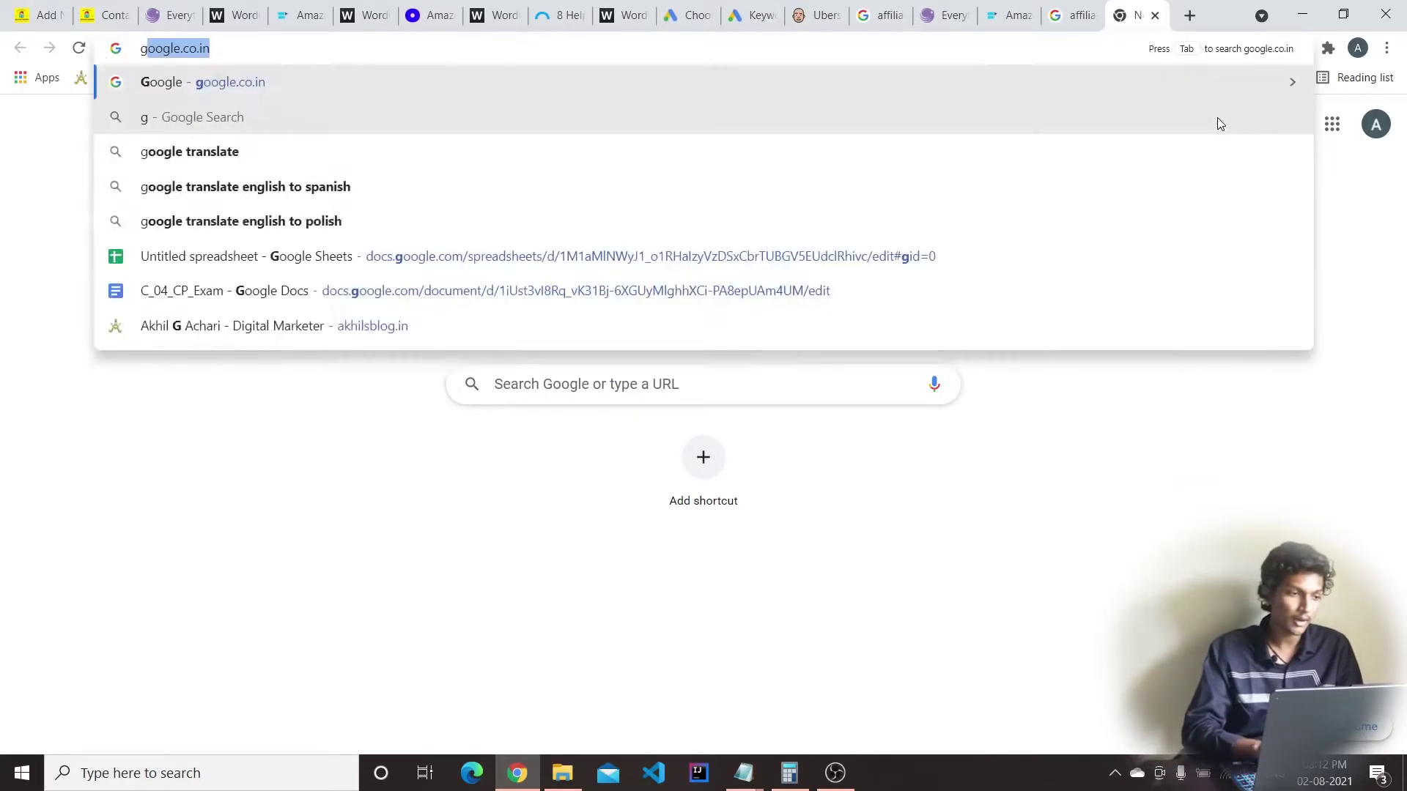
key("BackSpace")
key("BackSpace")
type("affiliat")
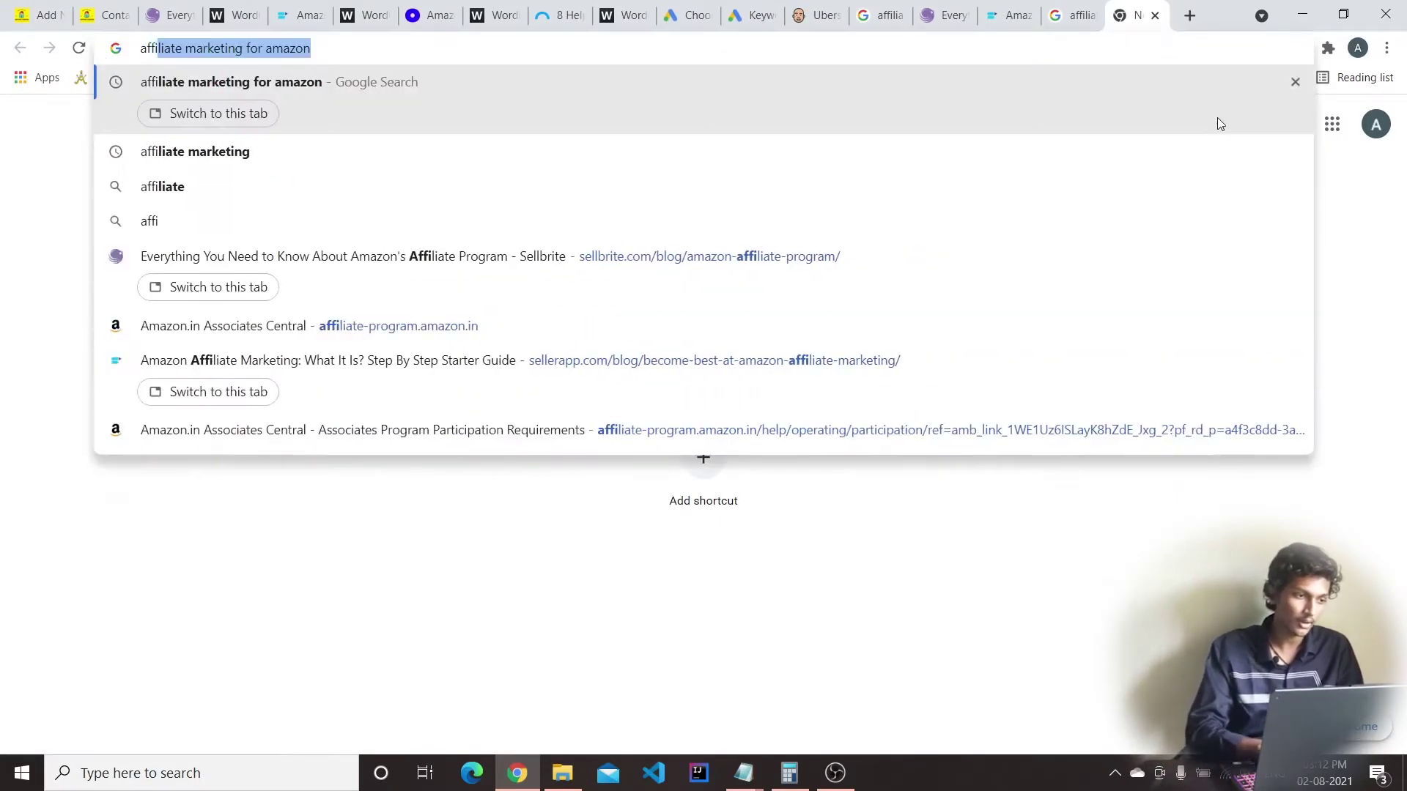
type("e marketing")
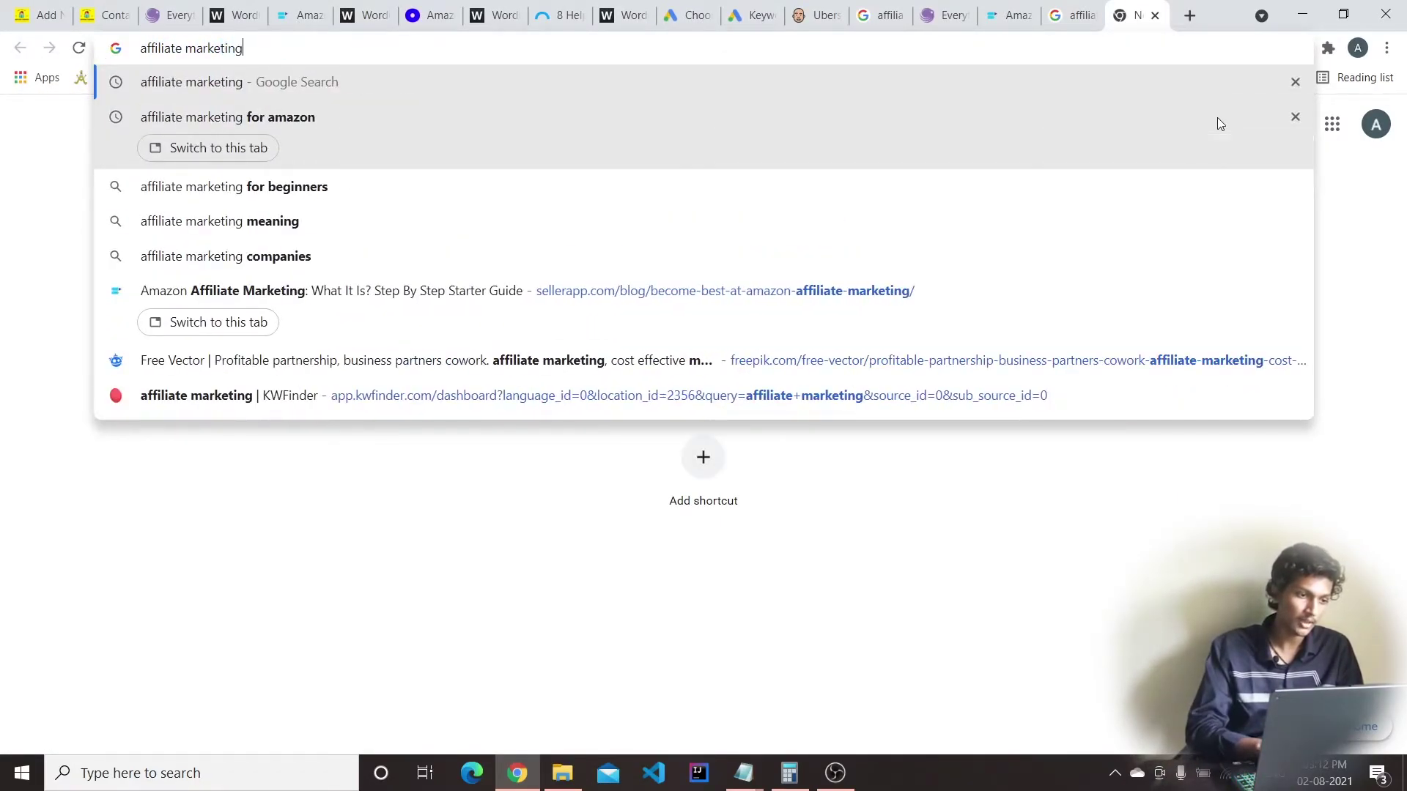
key("Return")
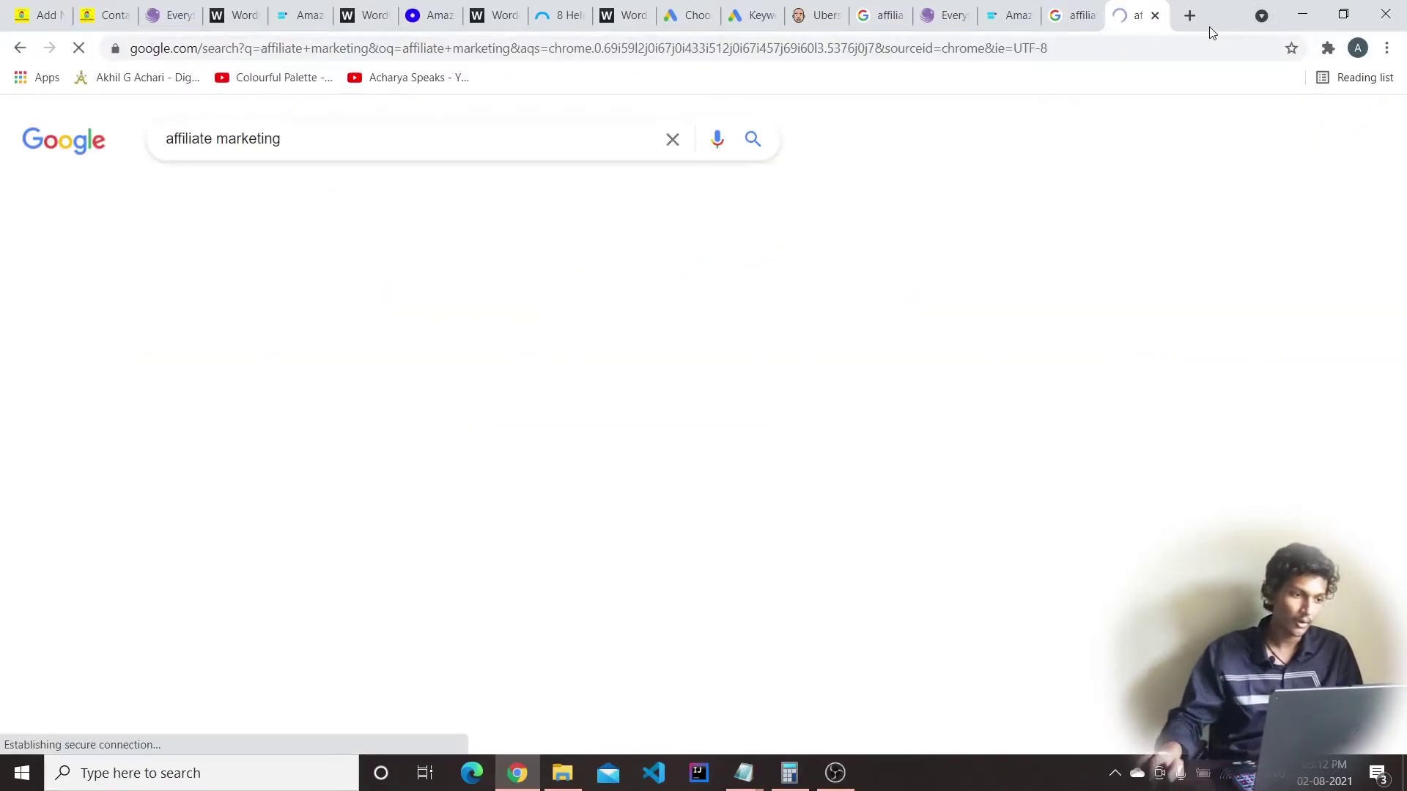
left_click(258, 205)
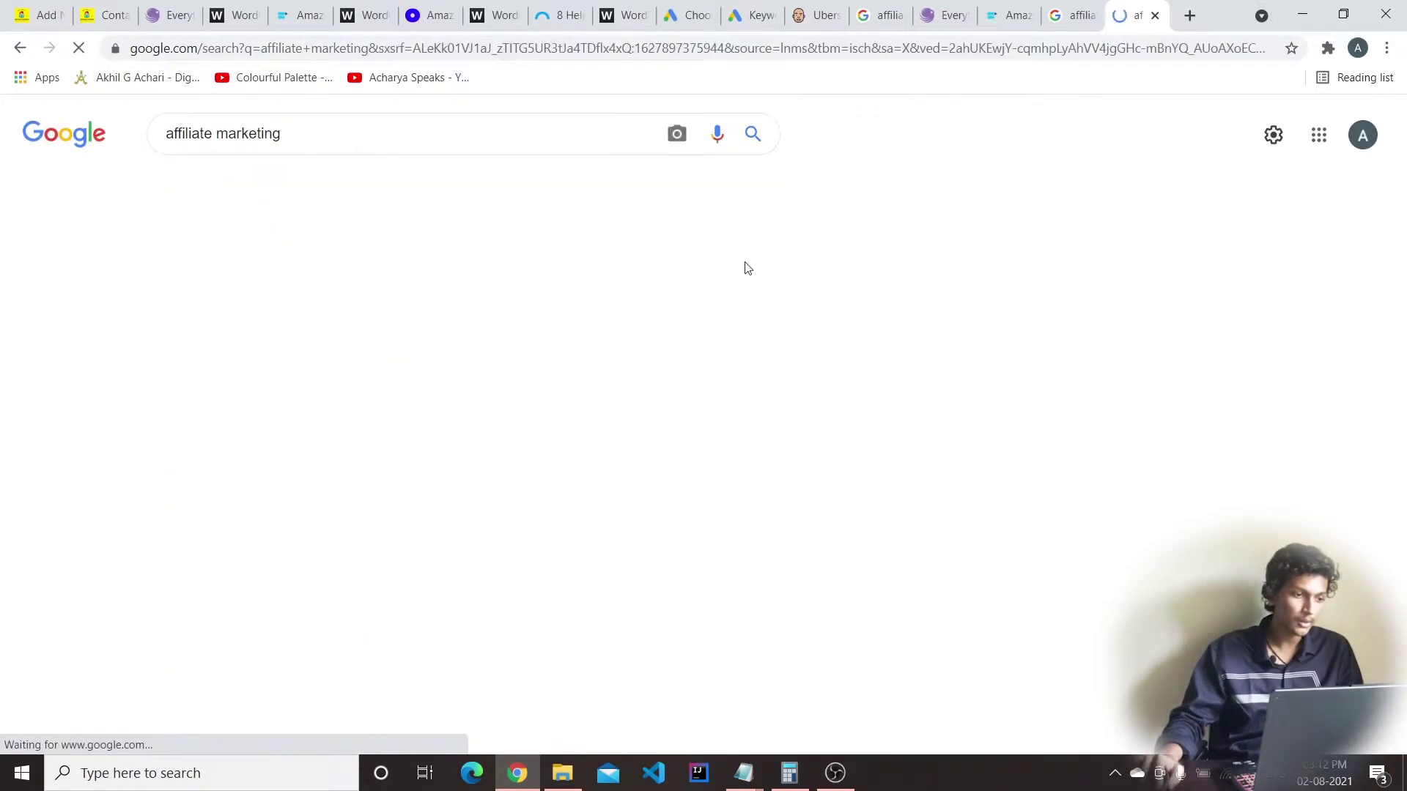
scroll(994, 331, "down", 3)
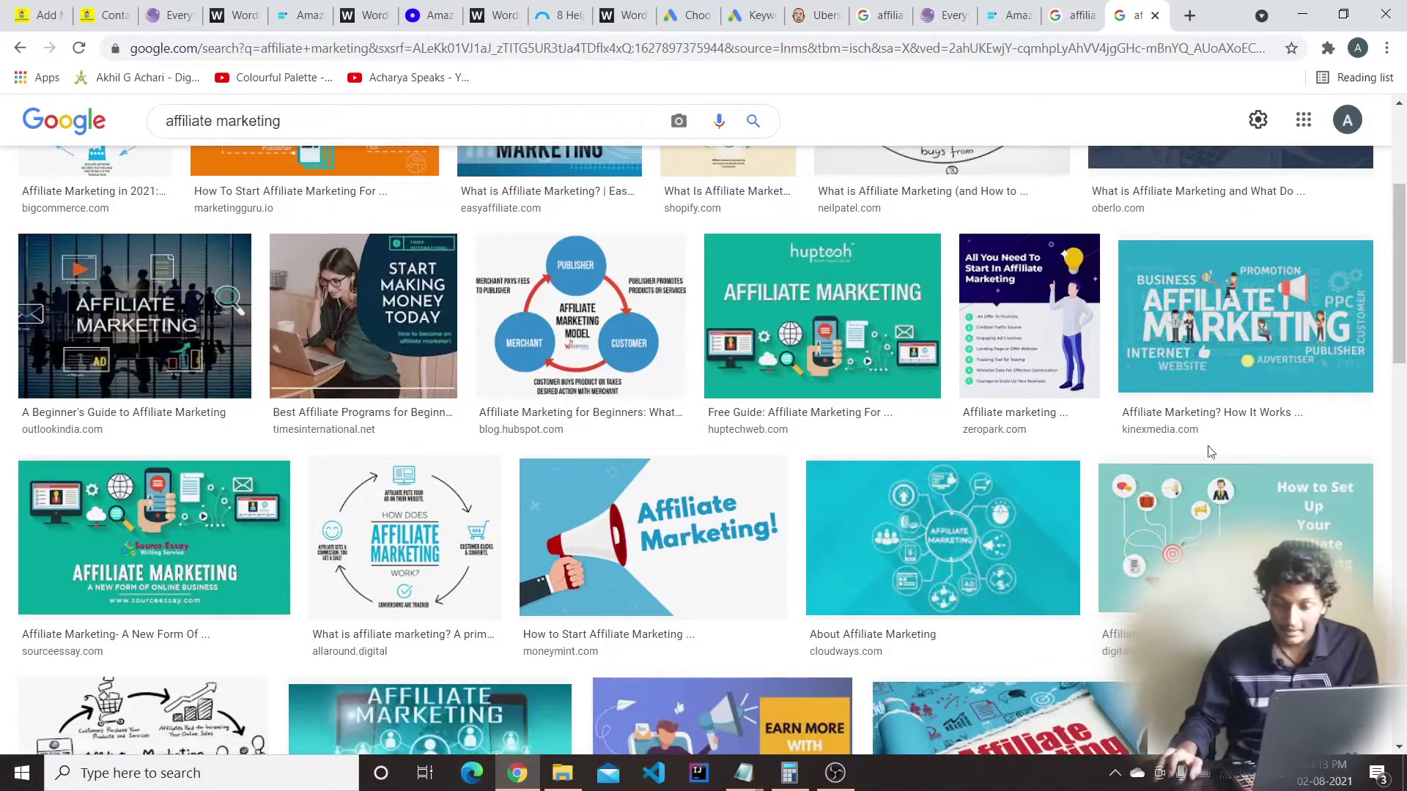
scroll(1017, 376, "up", 1)
scroll(1016, 375, "up", 3)
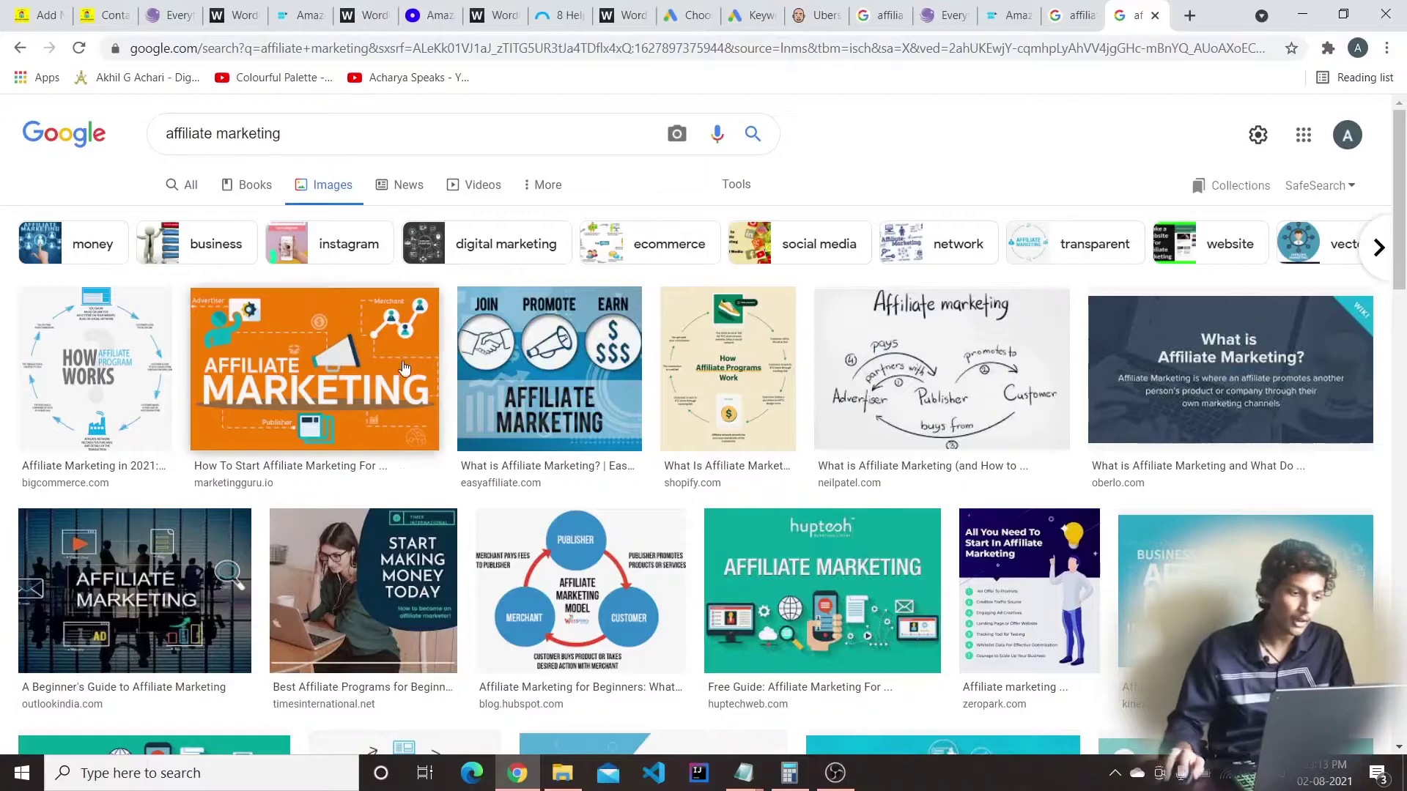
Search Google for "freepik" and open the Freepik website
left_click(325, 149)
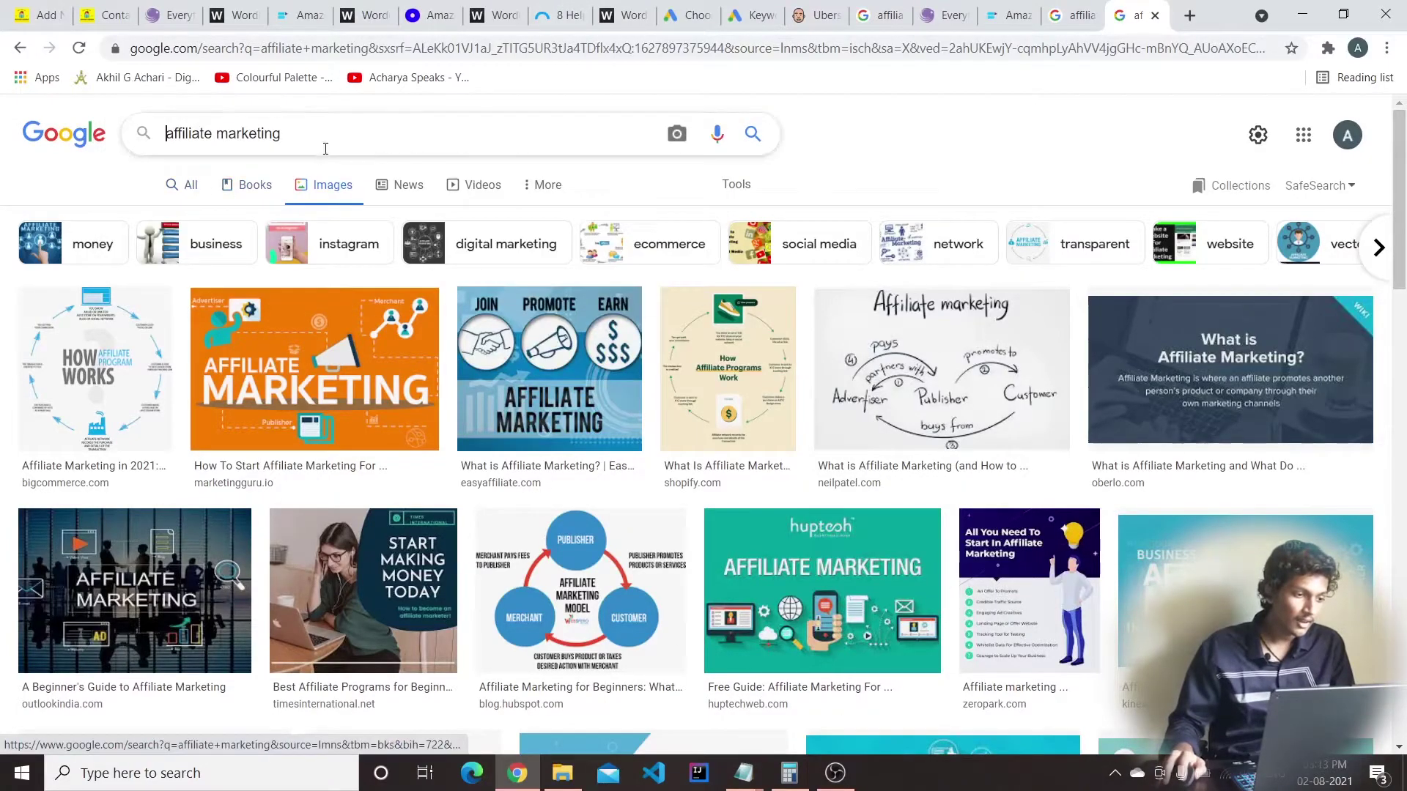
left_click(183, 184)
left_click_drag(330, 148, 51, 191)
type("fred")
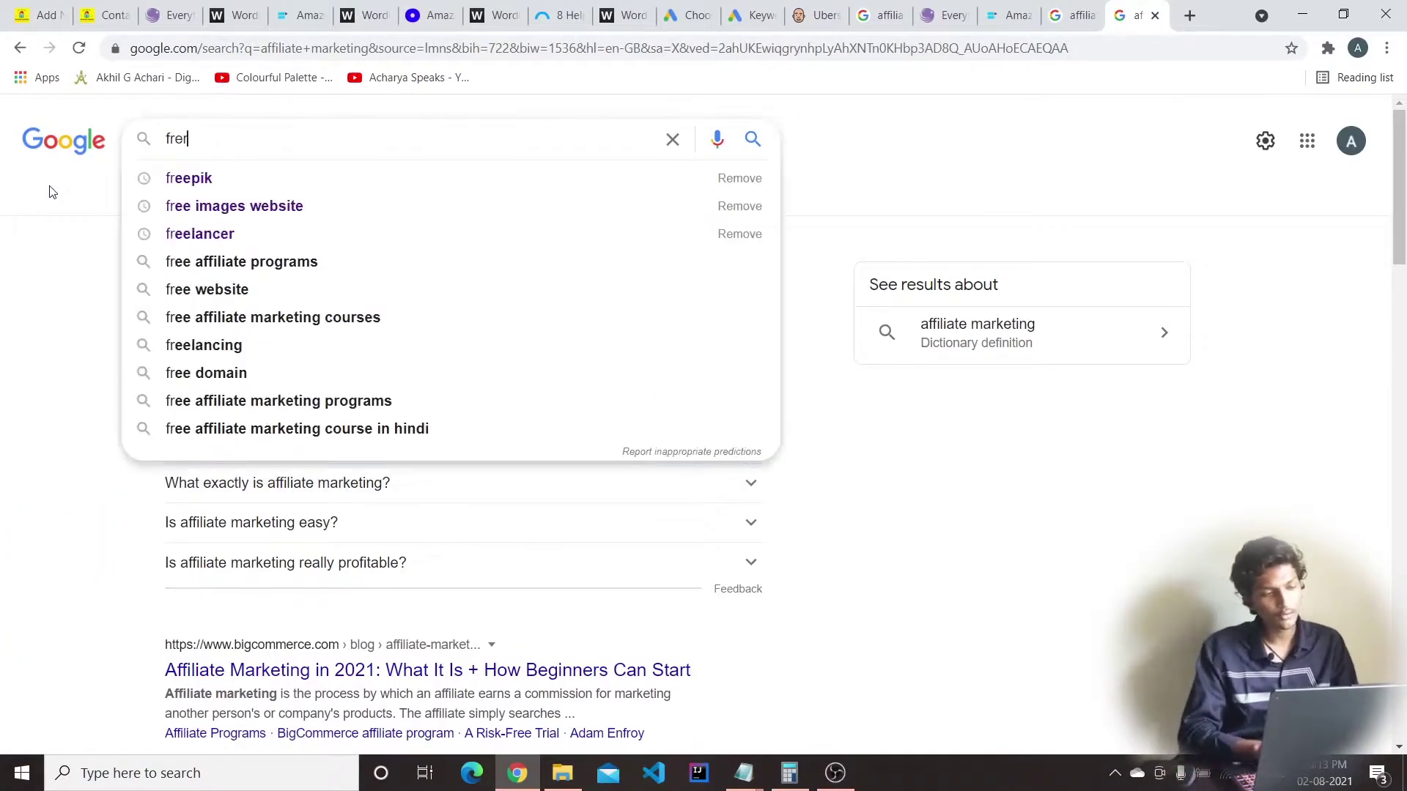
key("BackSpace")
type("e")
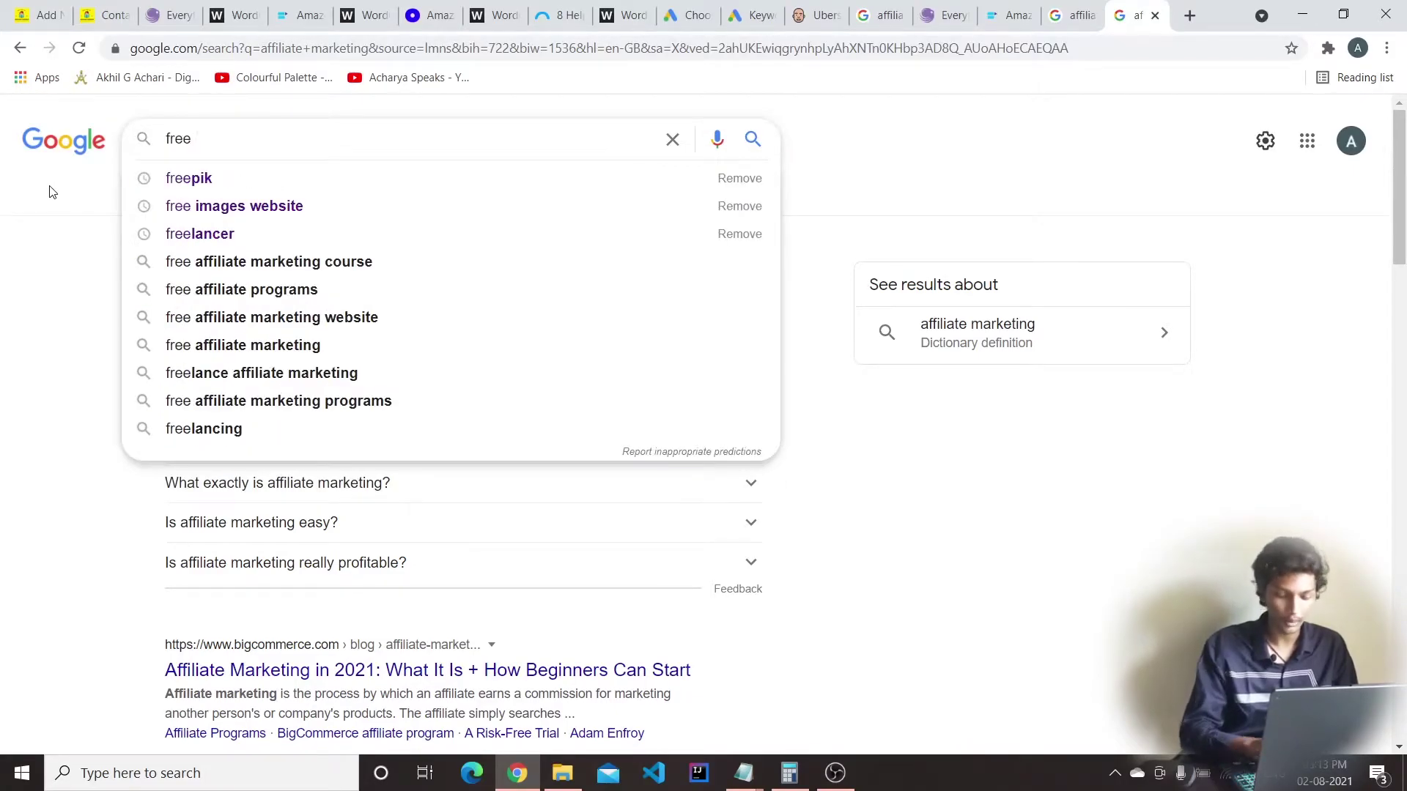
key("Down")
key("Return")
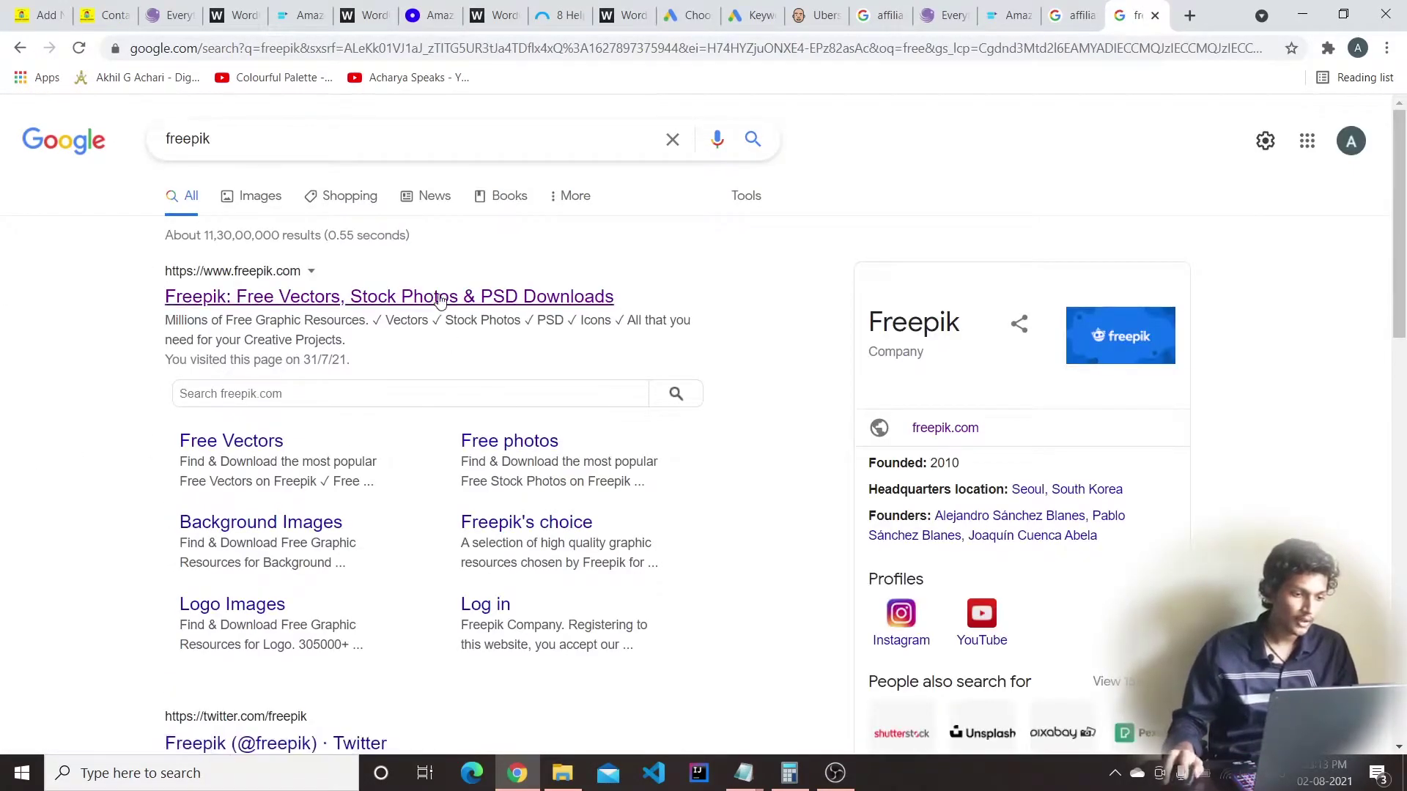
left_click(439, 297)
Search Freepik's resources for "affiliate marketing"
type("af")
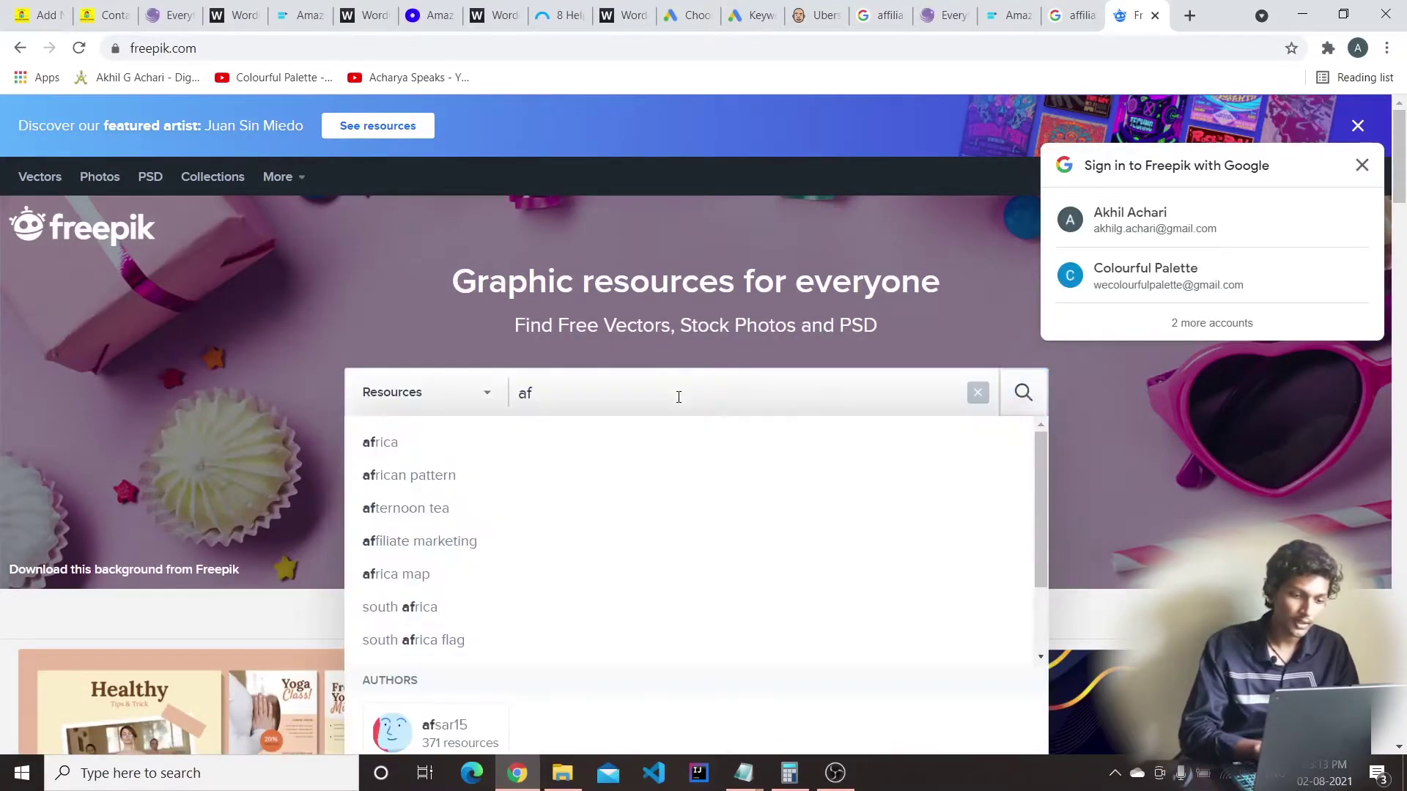
double_click(678, 397)
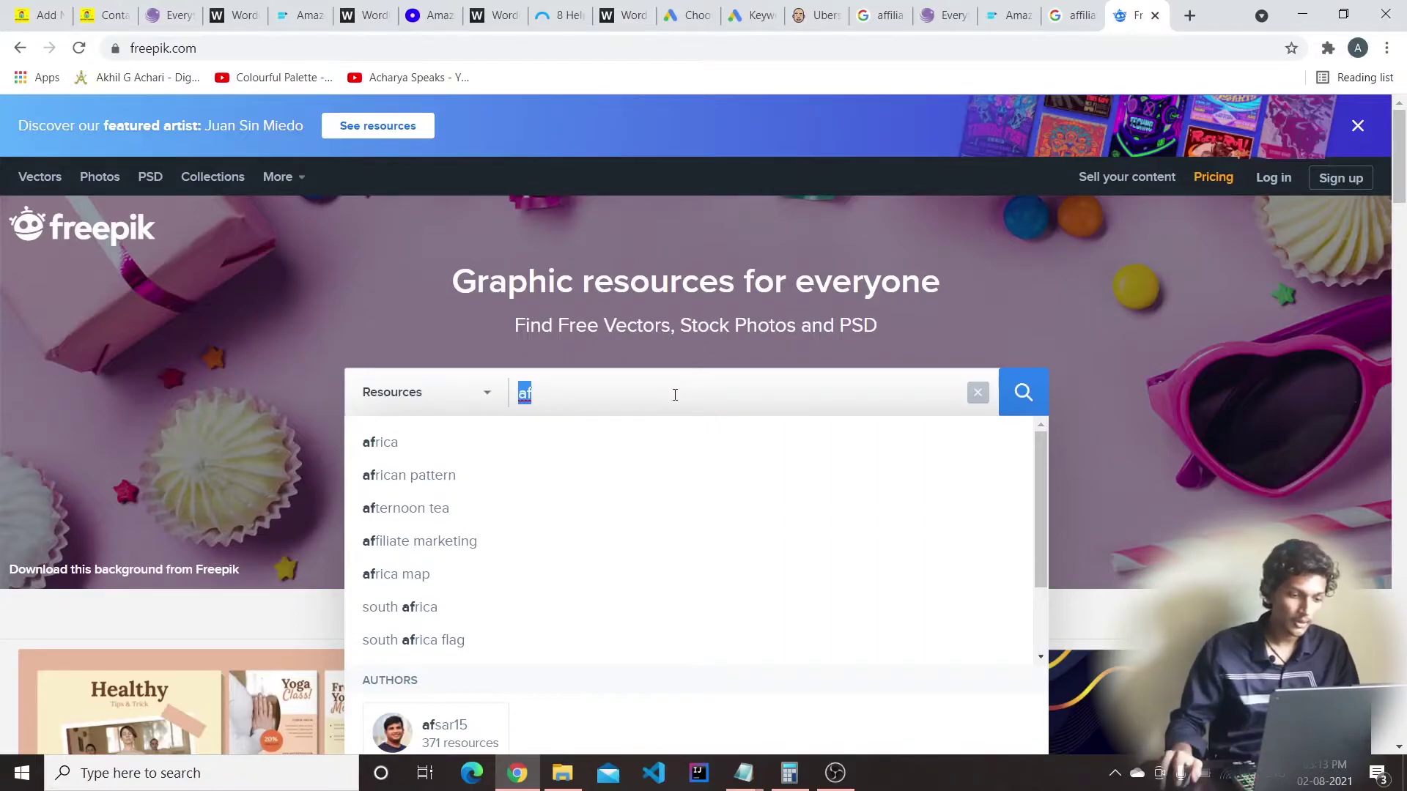
left_click(1249, 405)
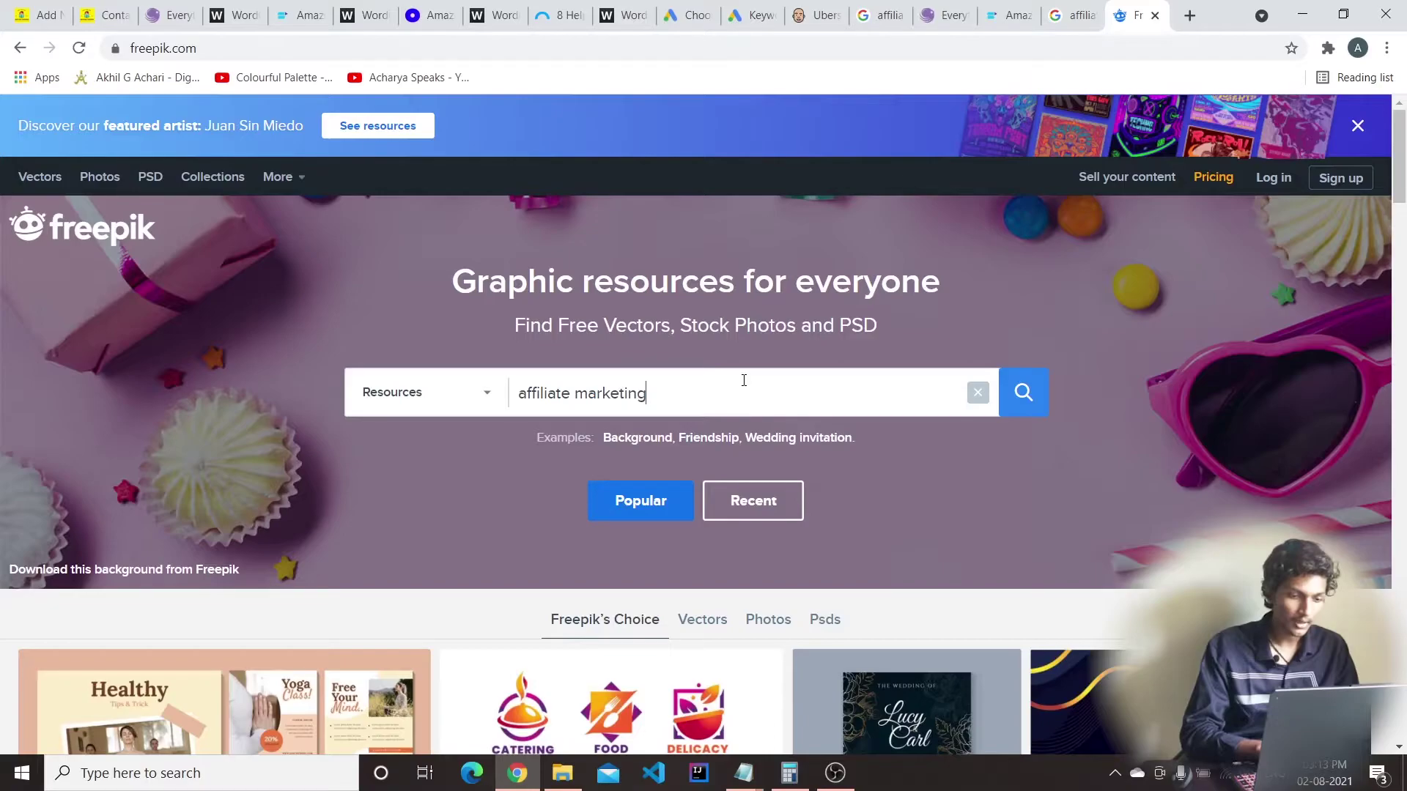
key("Return")
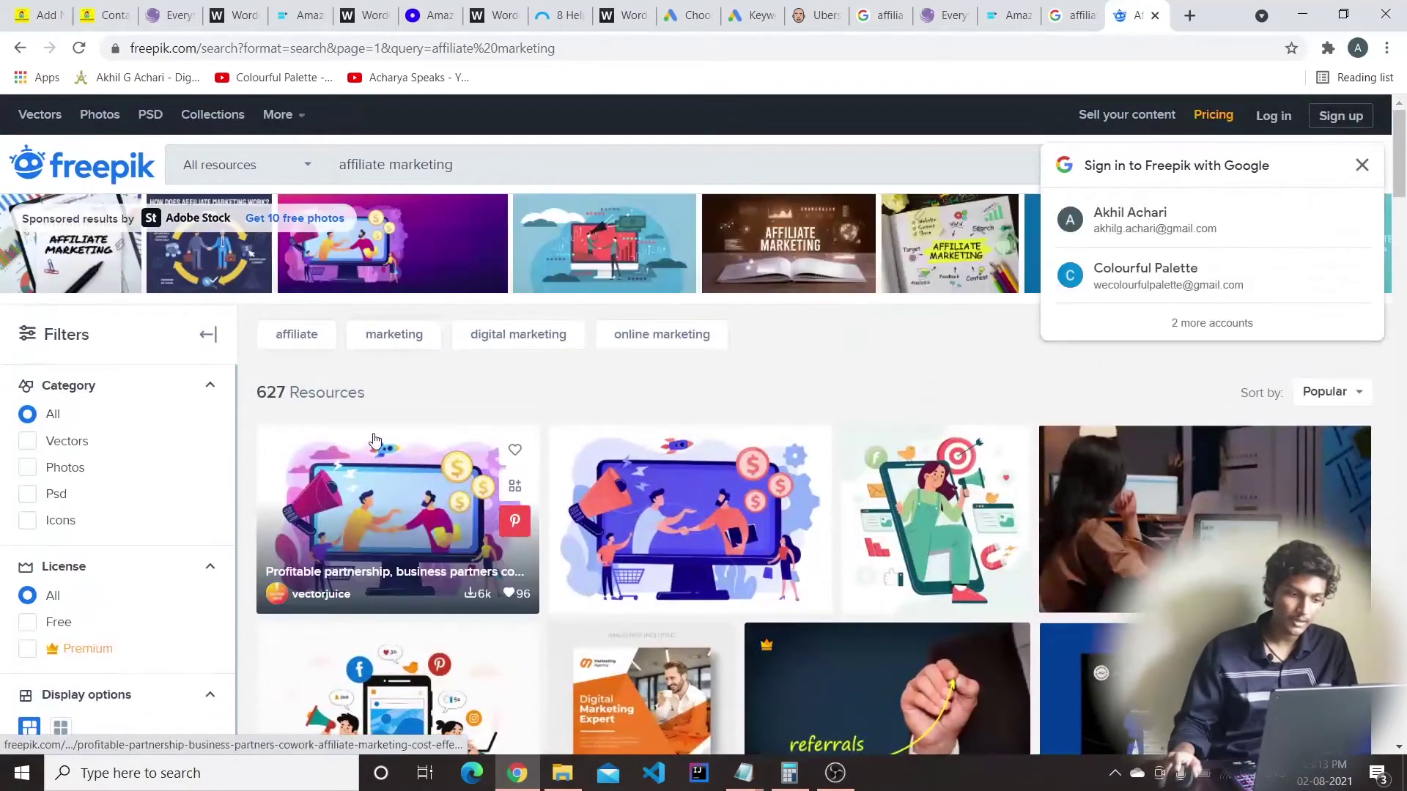
Compare the post's image with the matching Freepik partnership illustration and view that illustration's license summary
left_click(40, 15)
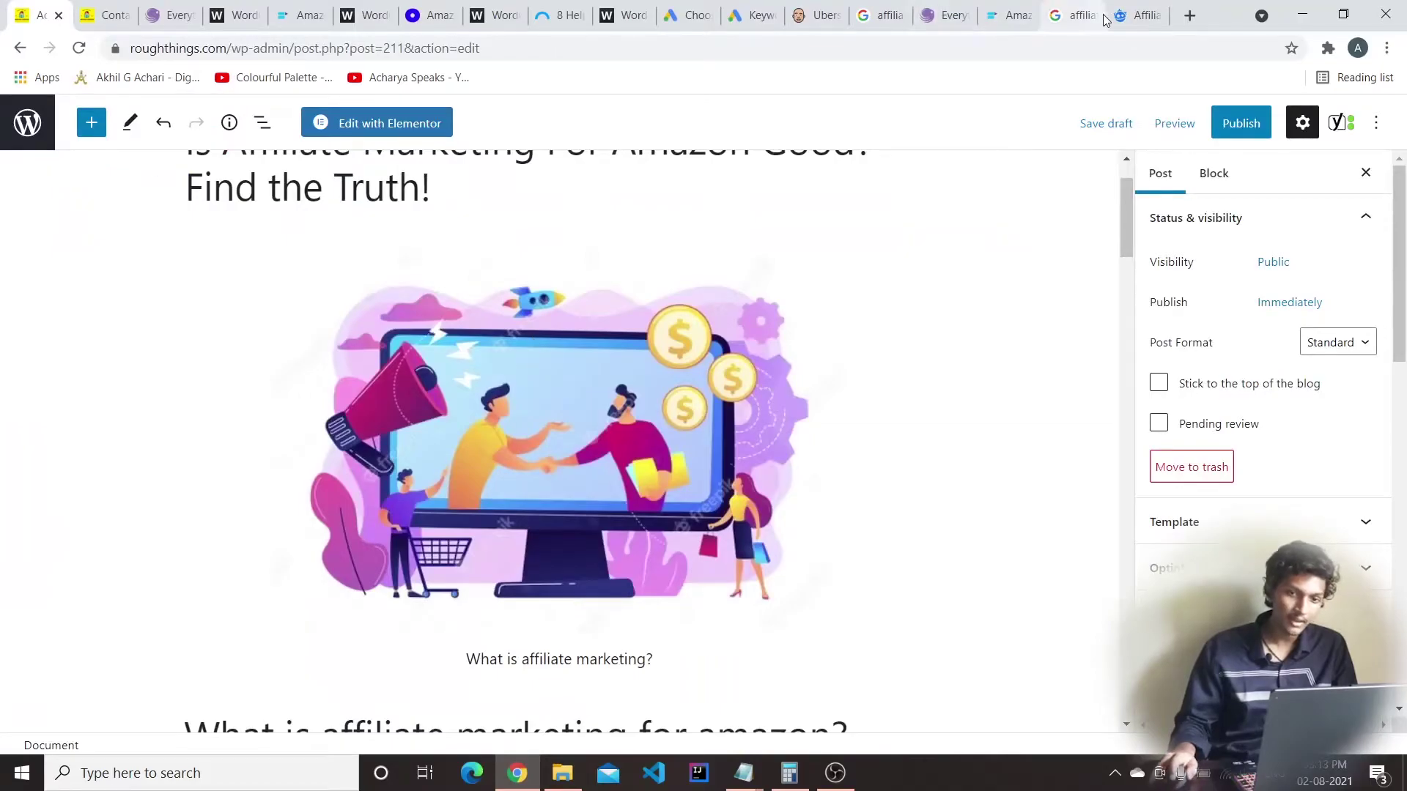
left_click(1136, 14)
left_click(383, 485)
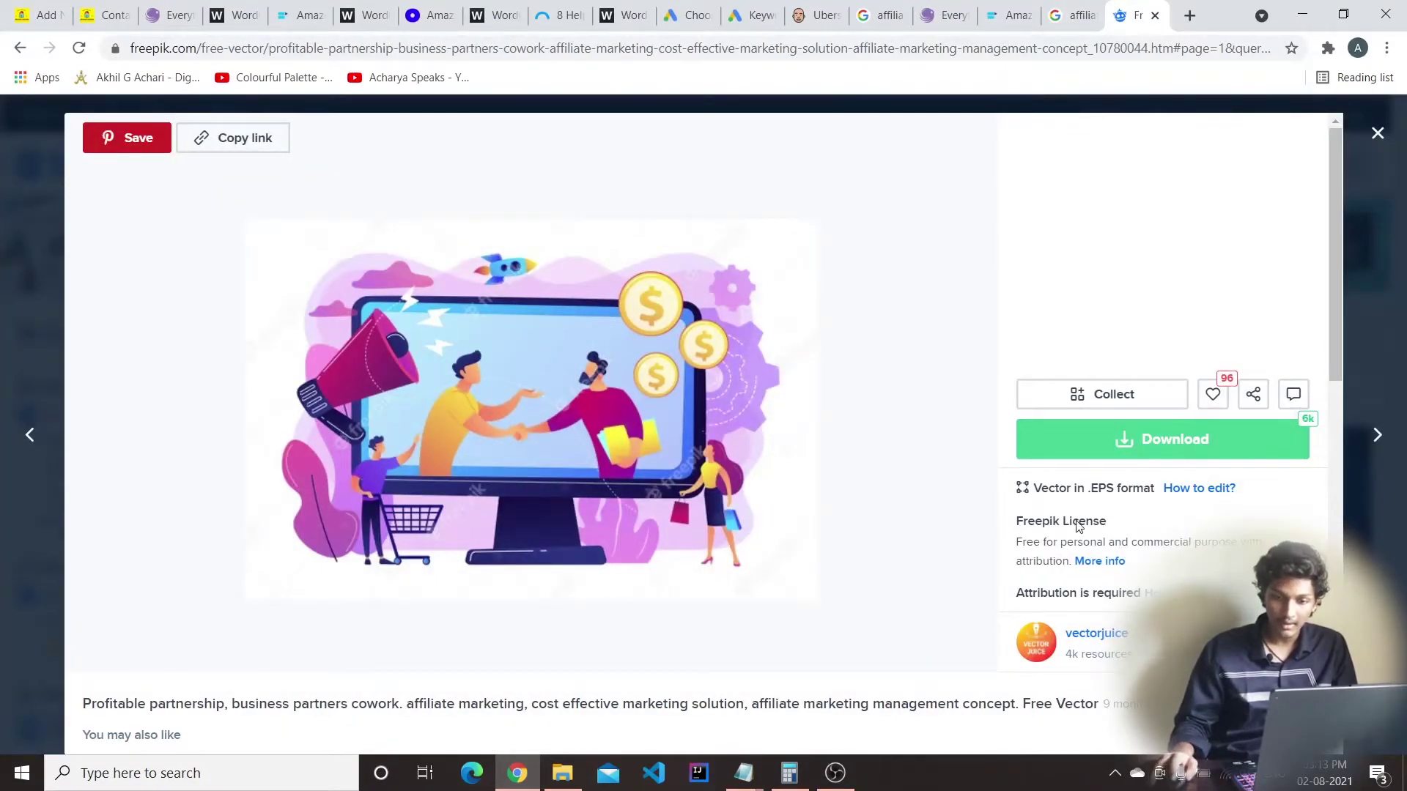
left_click(1101, 562)
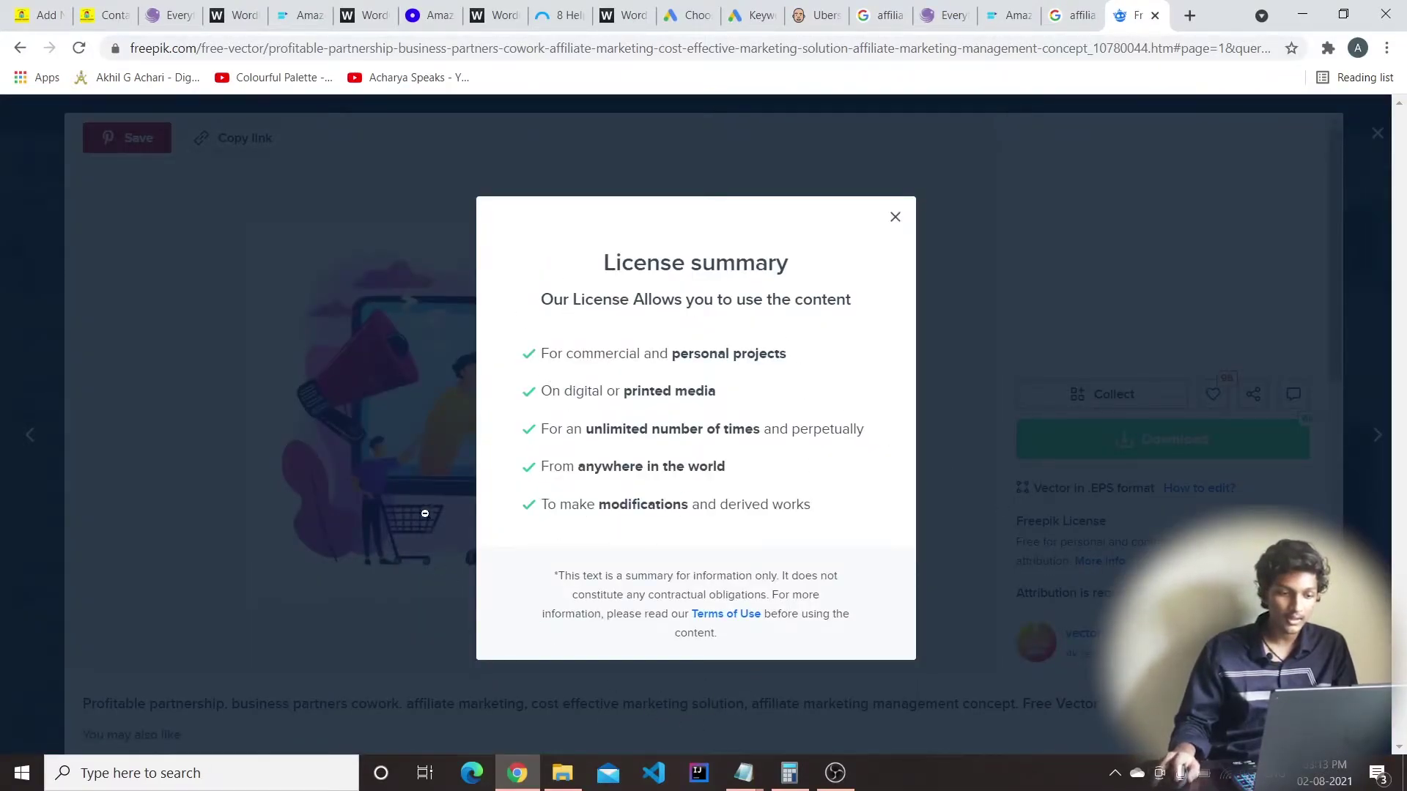
left_click(895, 217)
Check the image in the post again and reopen the license summary of the same illustration on Freepik
key("ctrl+1")
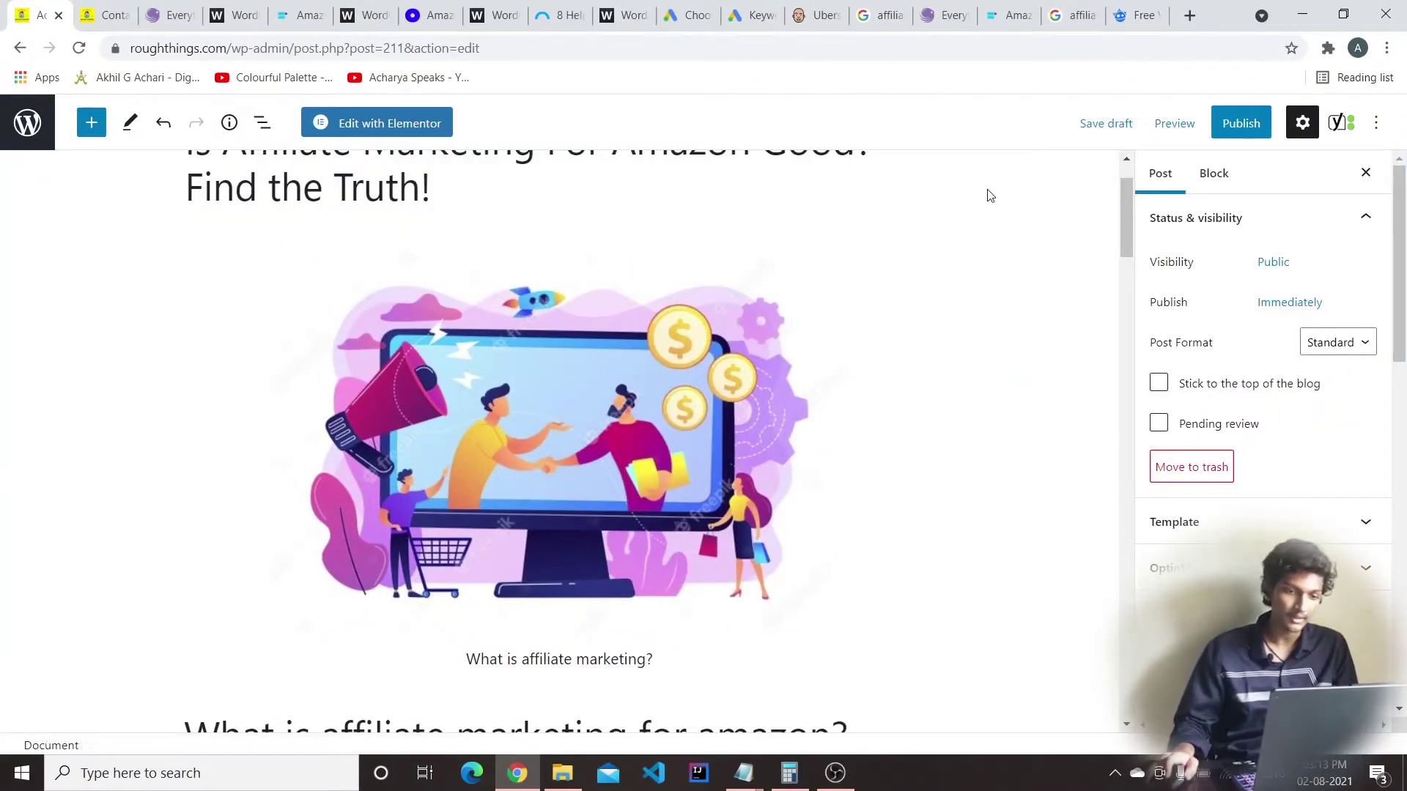
left_click(1132, 16)
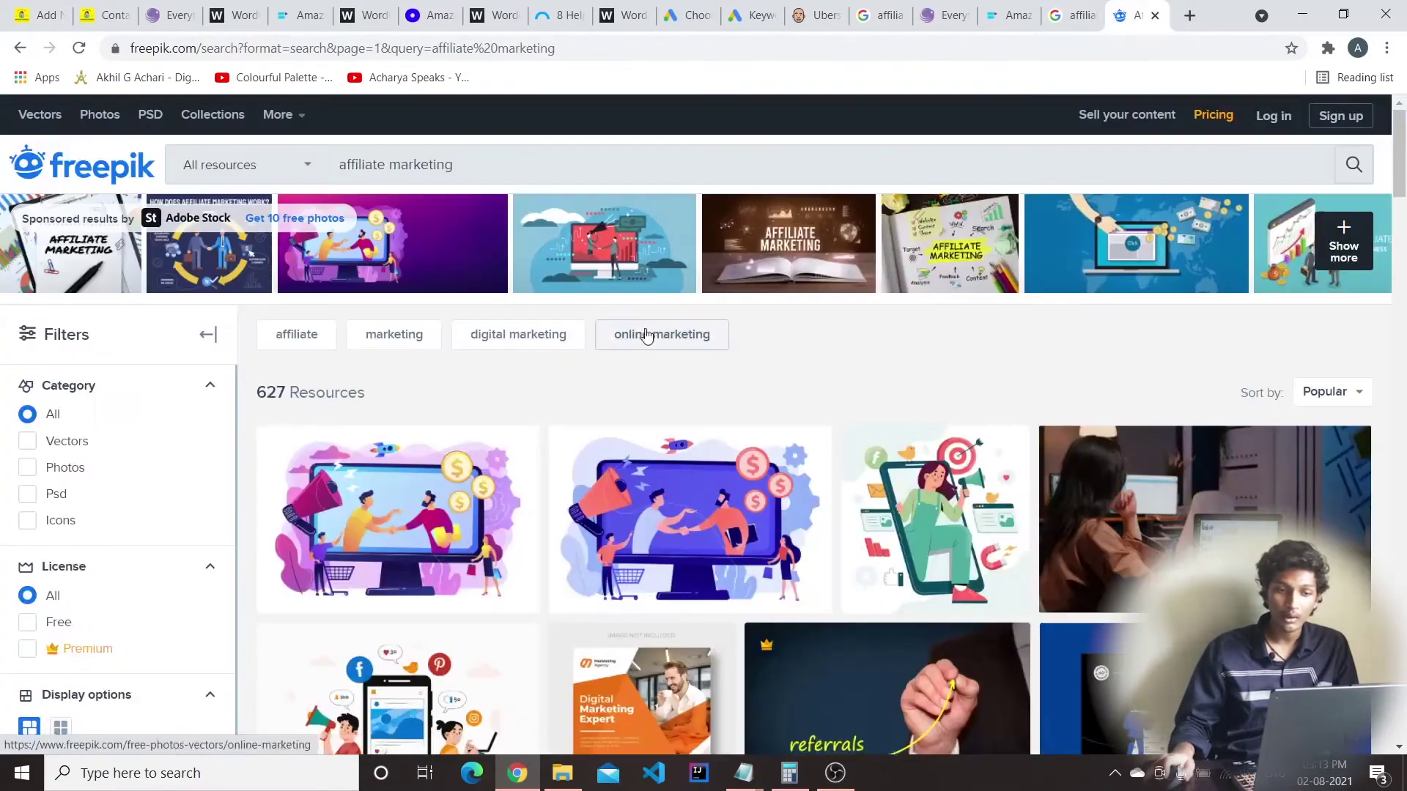
left_click(1377, 133)
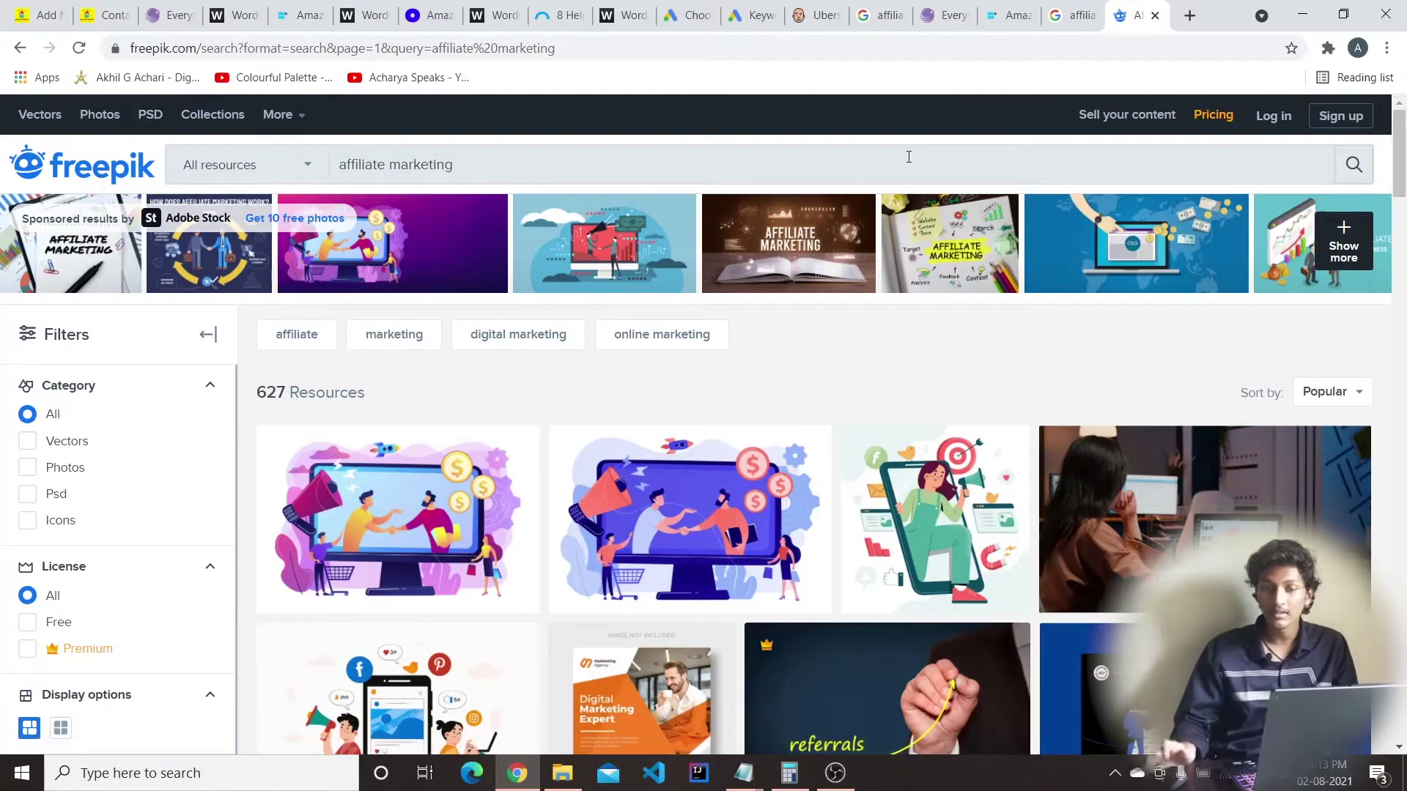
left_click(376, 436)
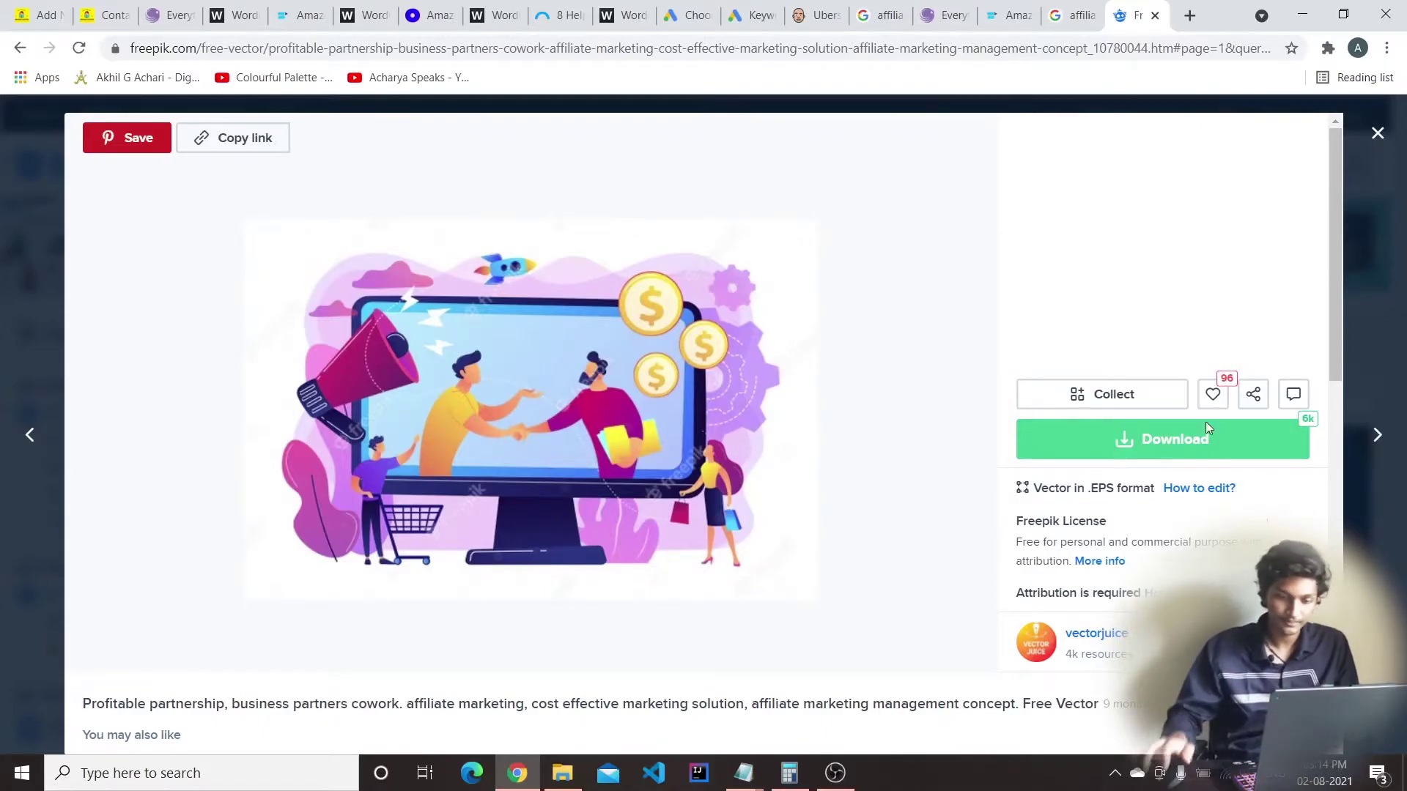
left_click(1100, 562)
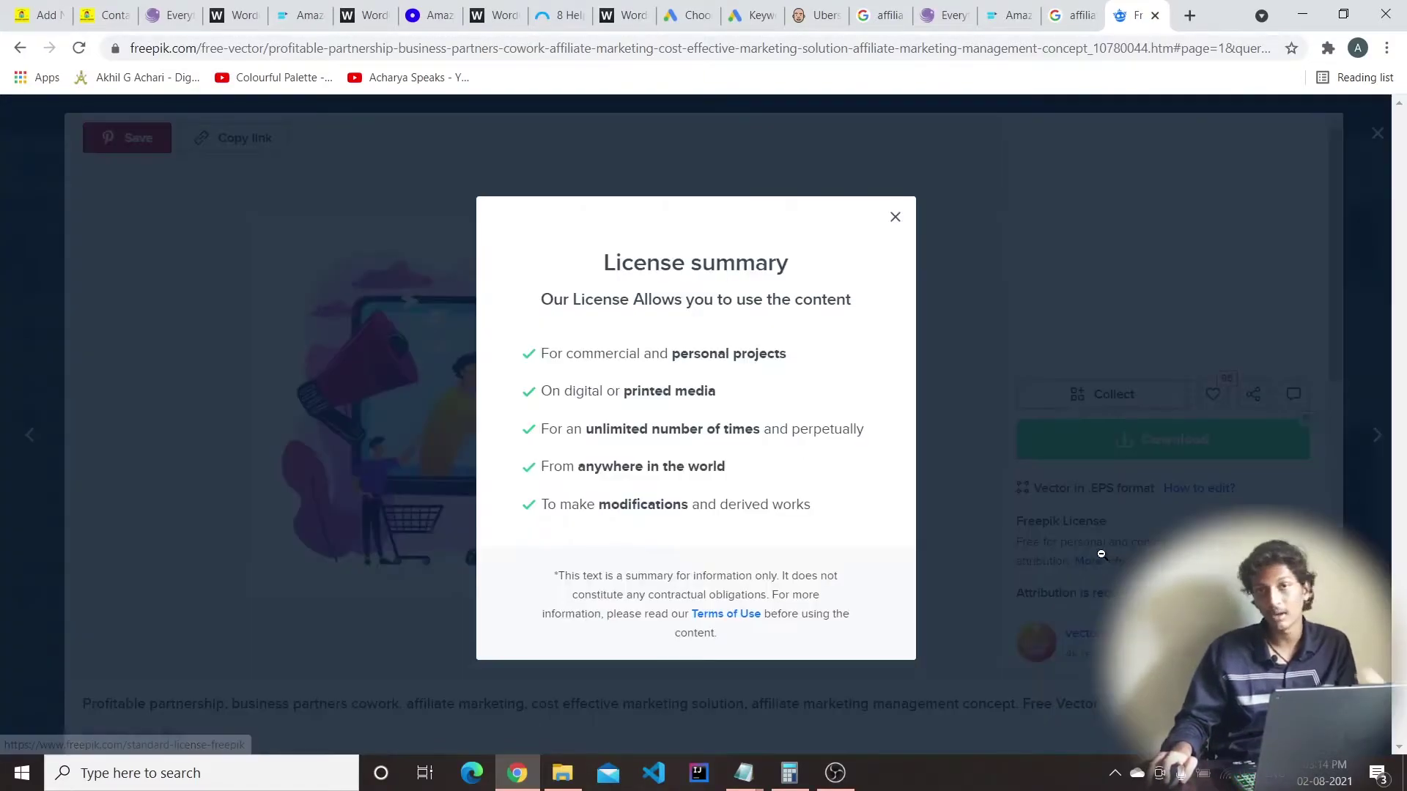
left_click(895, 218)
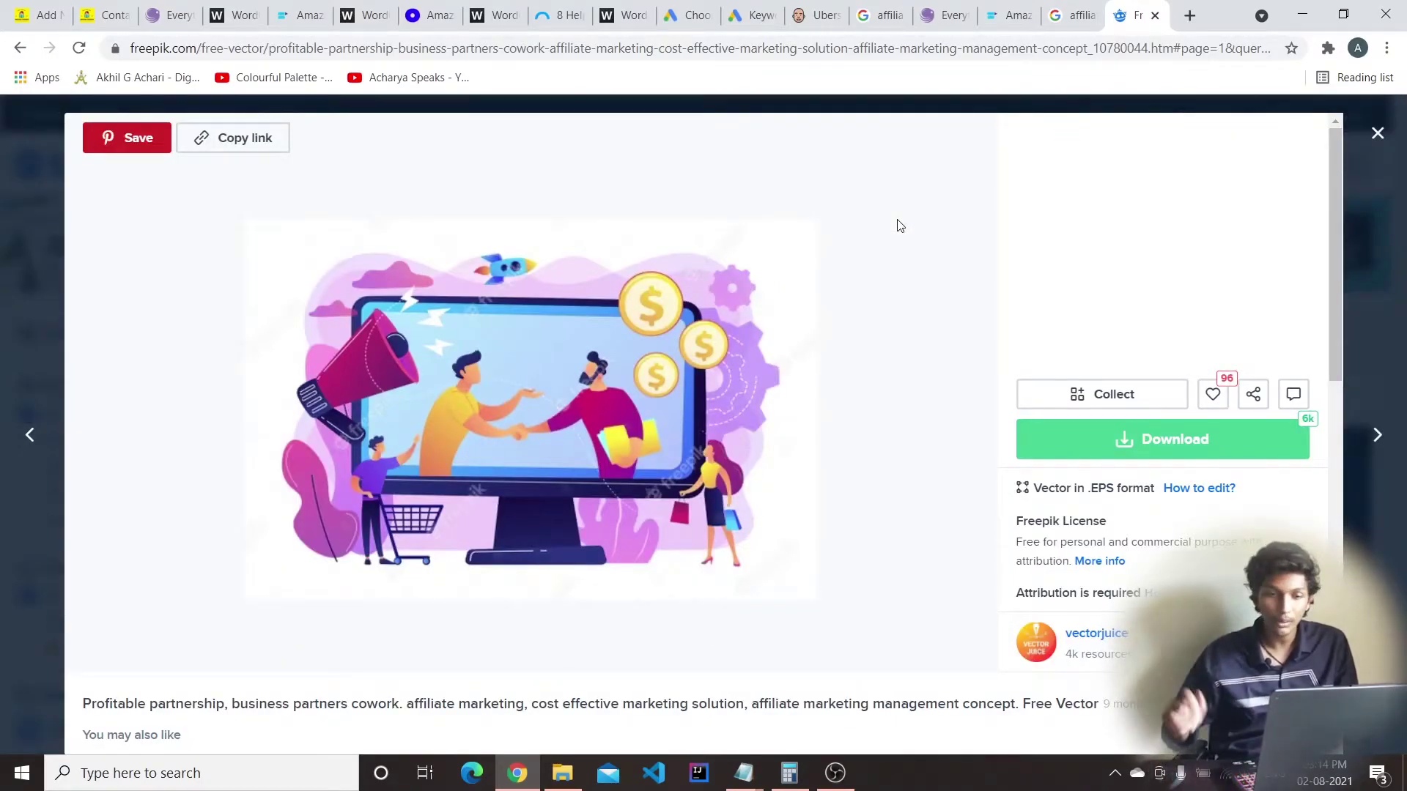
Search for "pixabay" in a new browser tab and open the Pixabay website
left_click(1198, 20)
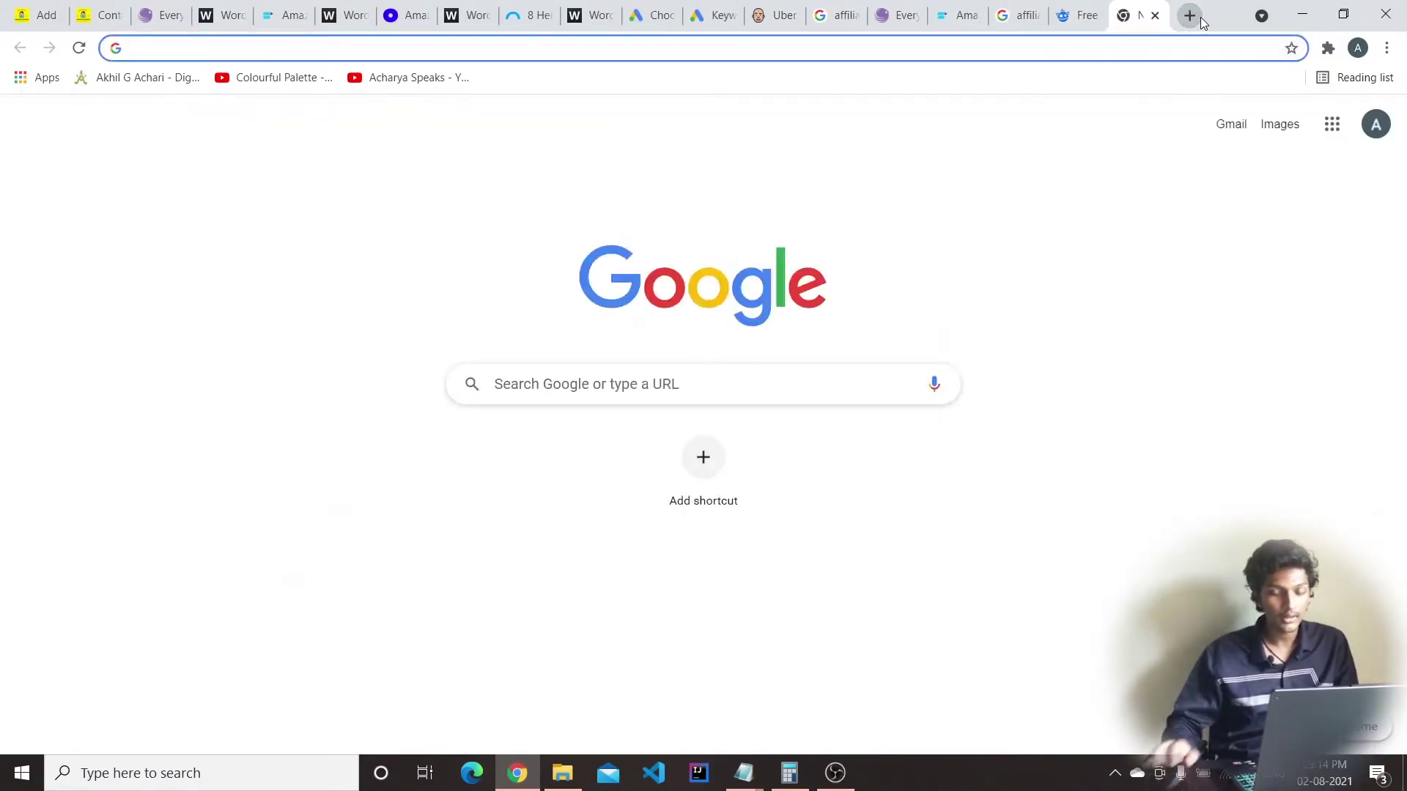
type("pixabbay")
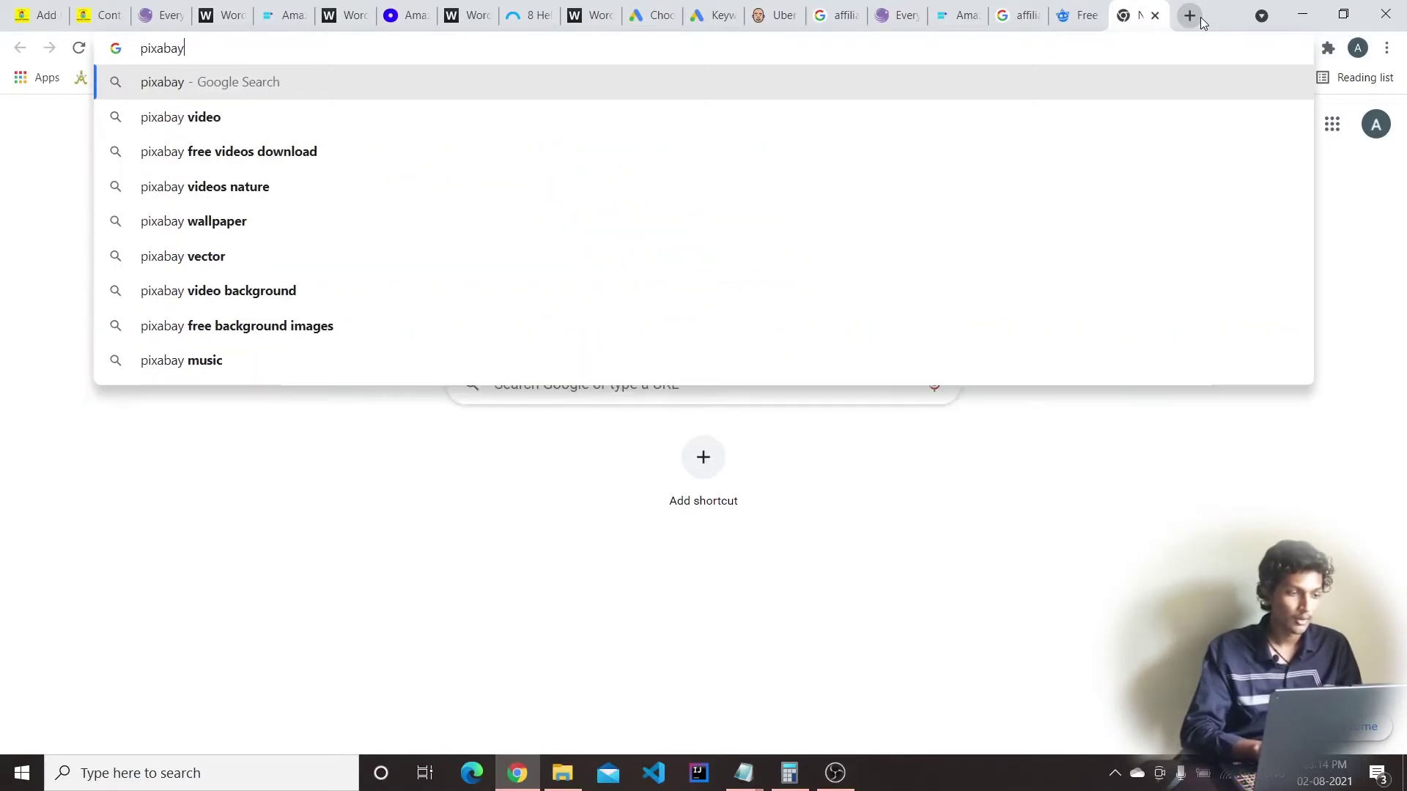
key("Return")
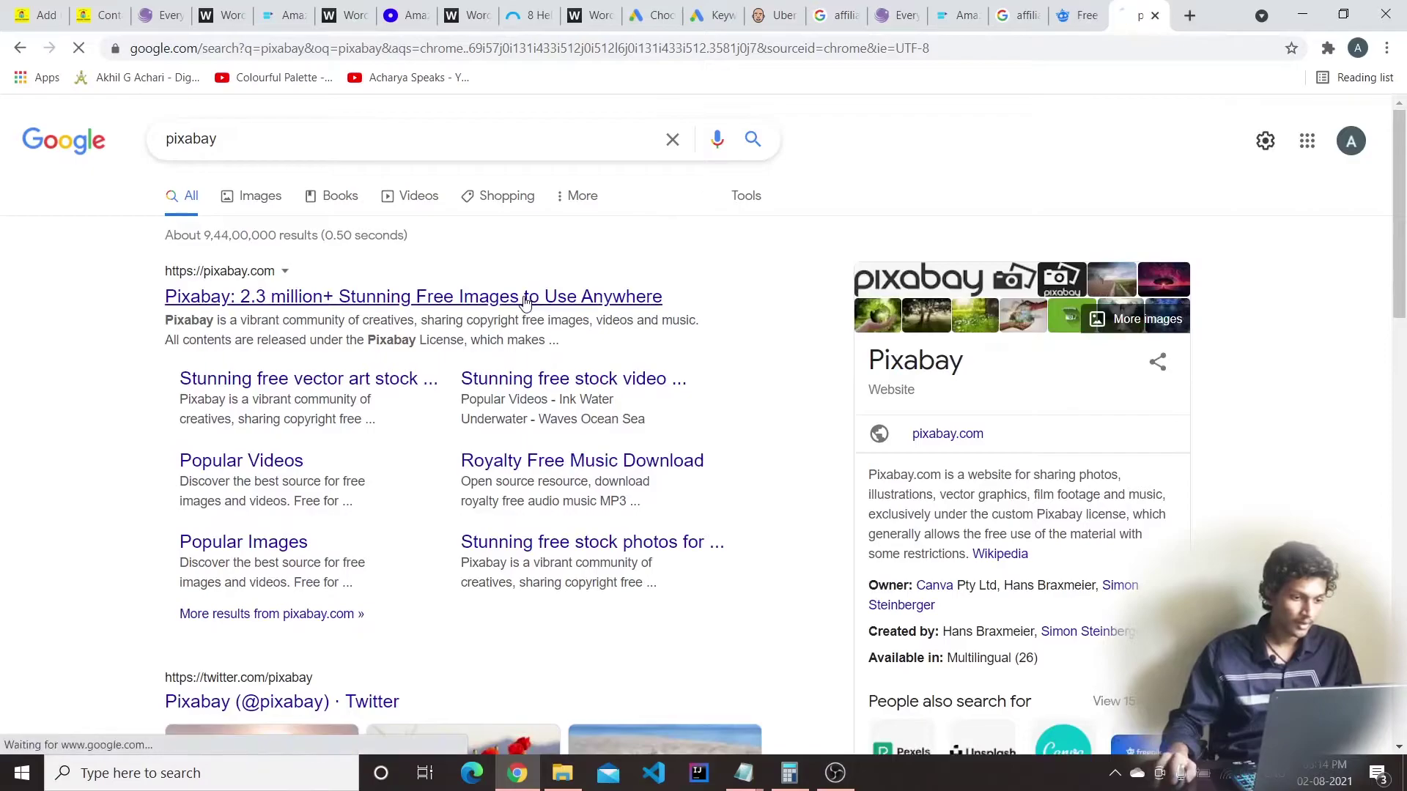
left_click(548, 293)
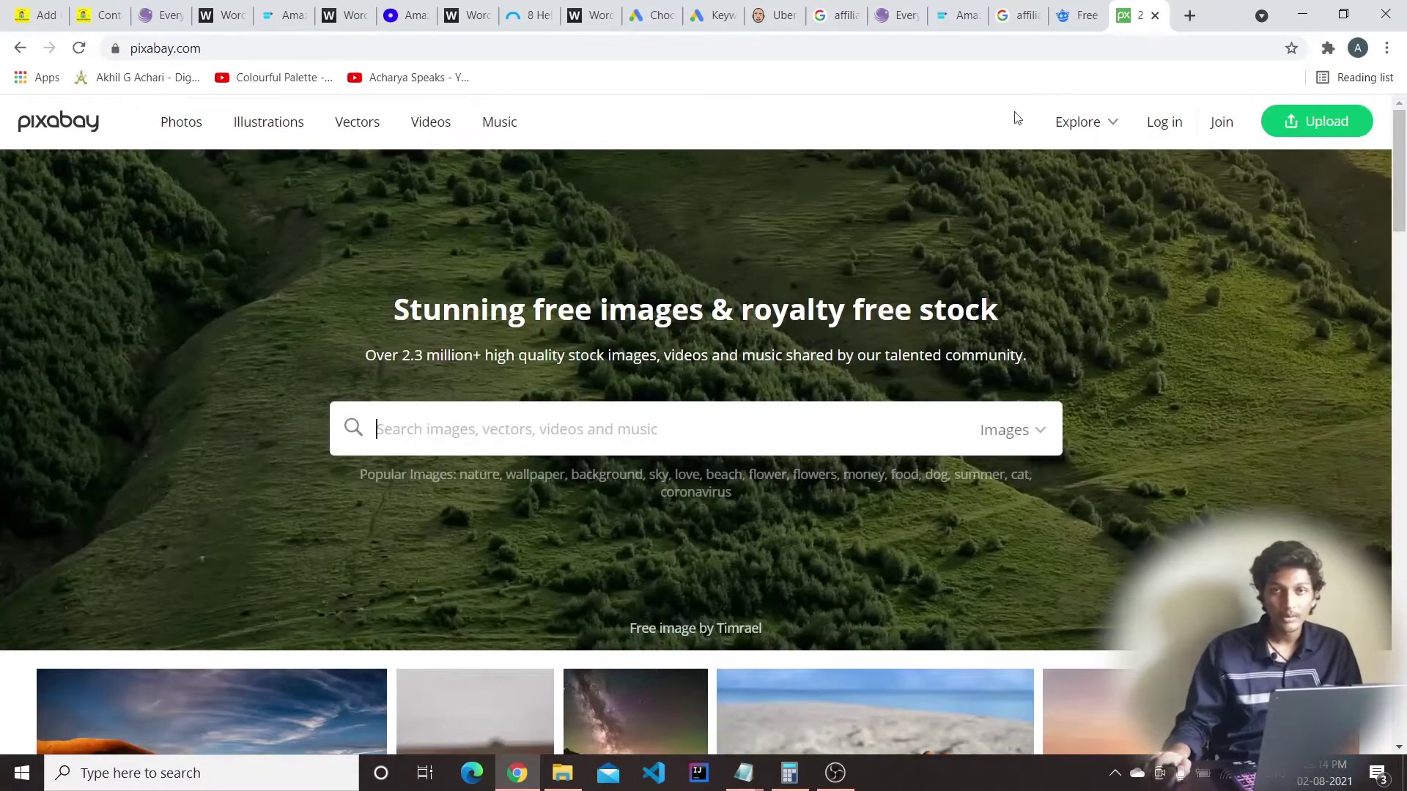
Open canva.com in a new browser tab and look through the design types and existing designs on its home page
left_click(1188, 15)
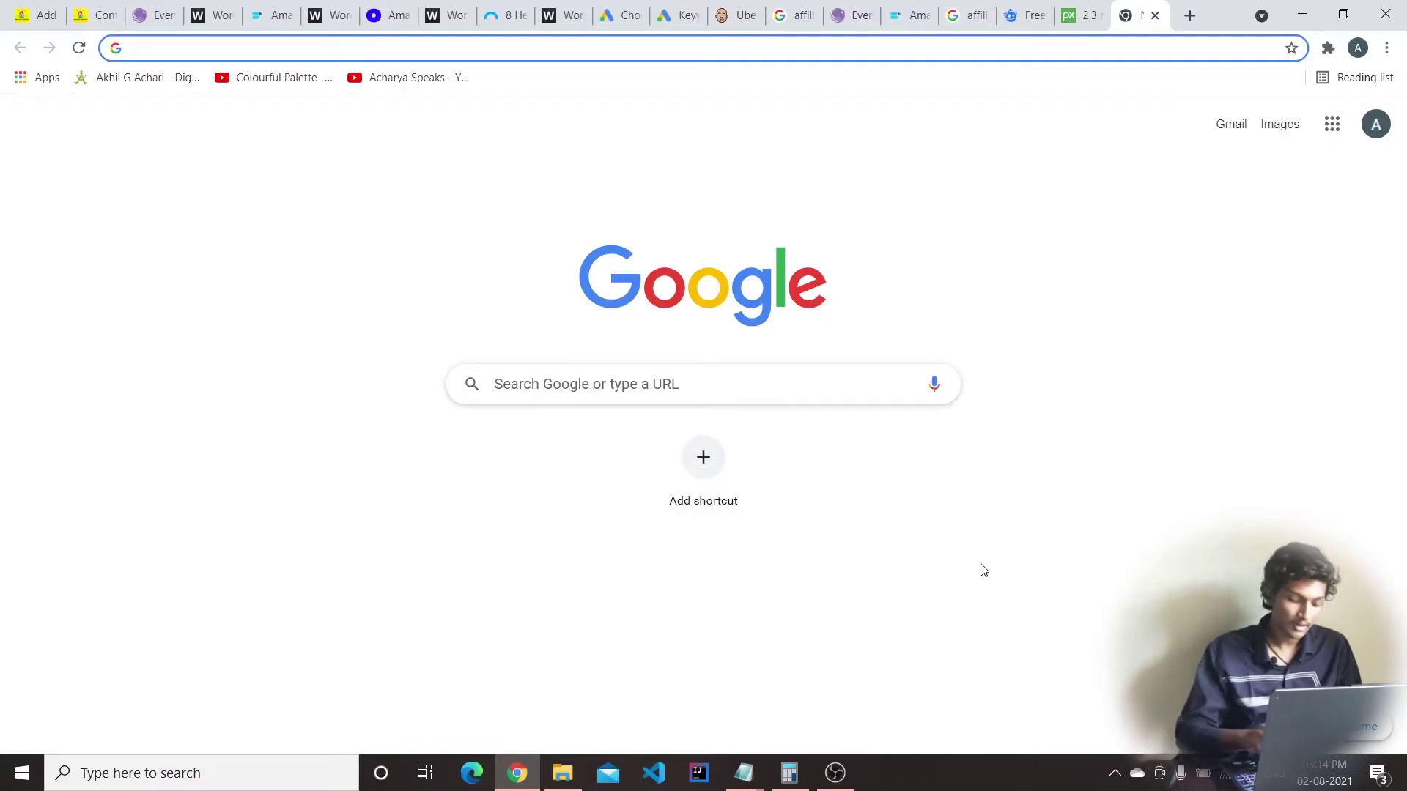
type("canva.com")
key("Return")
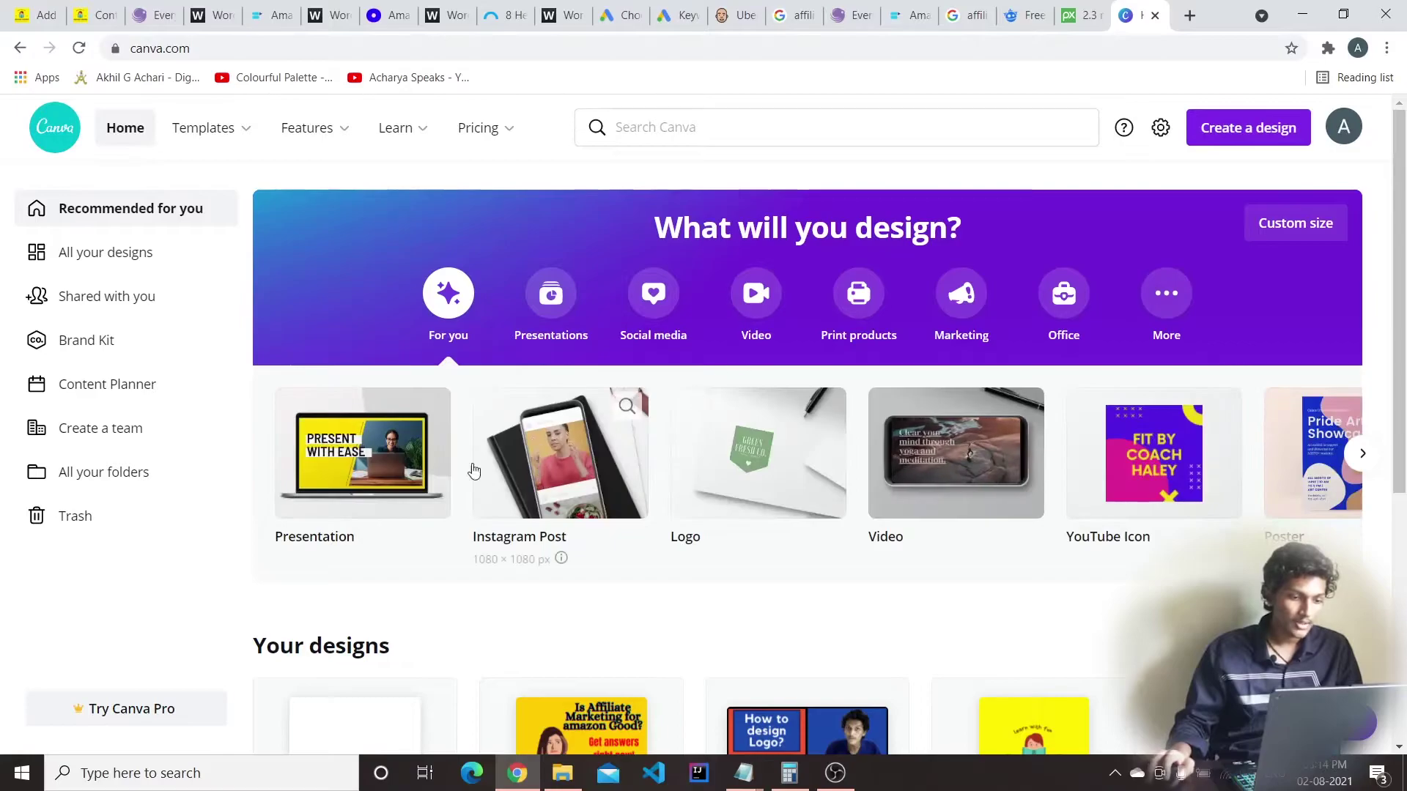
scroll(1322, 383, "down", 4)
scroll(732, 489, "up", 4)
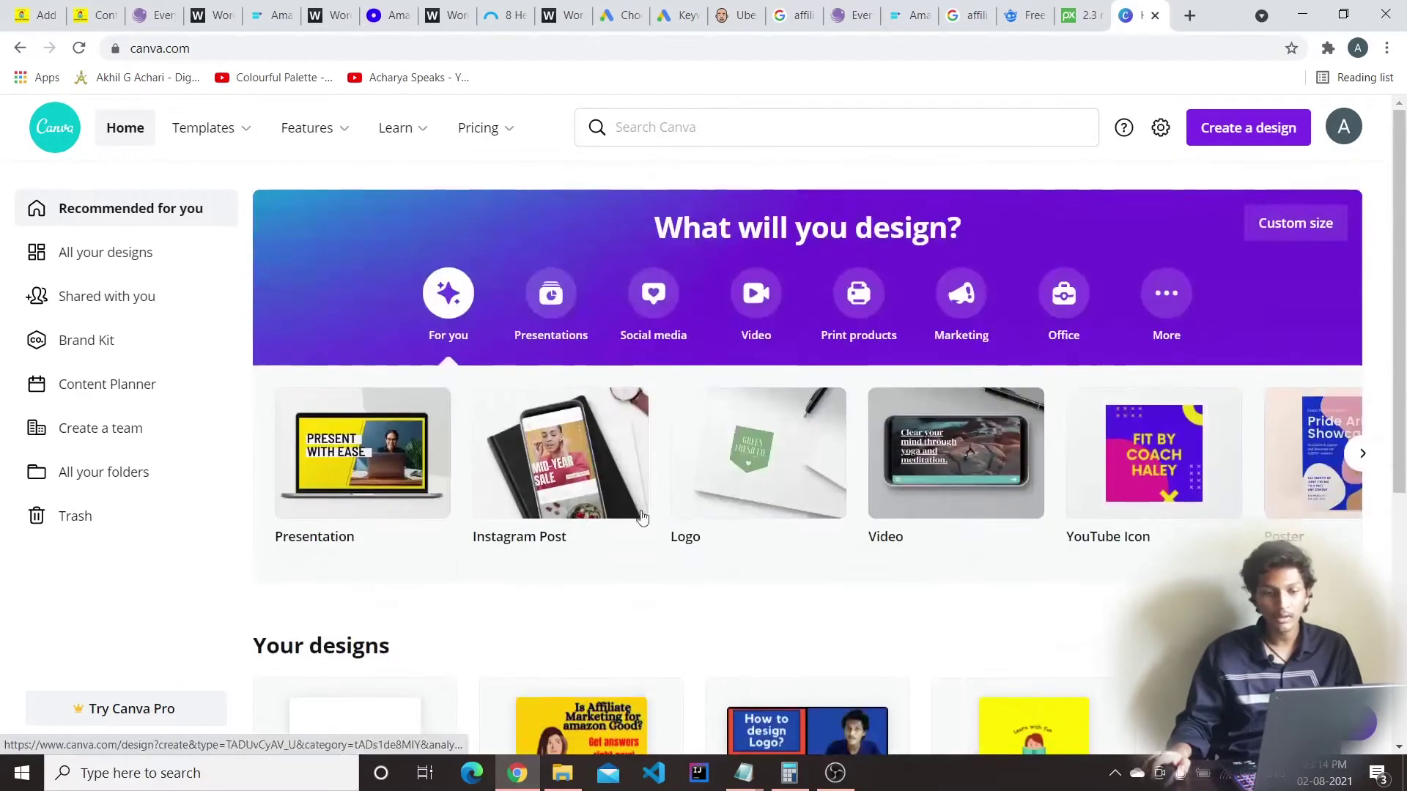
scroll(613, 285, "down", 5)
scroll(423, 325, "up", 5)
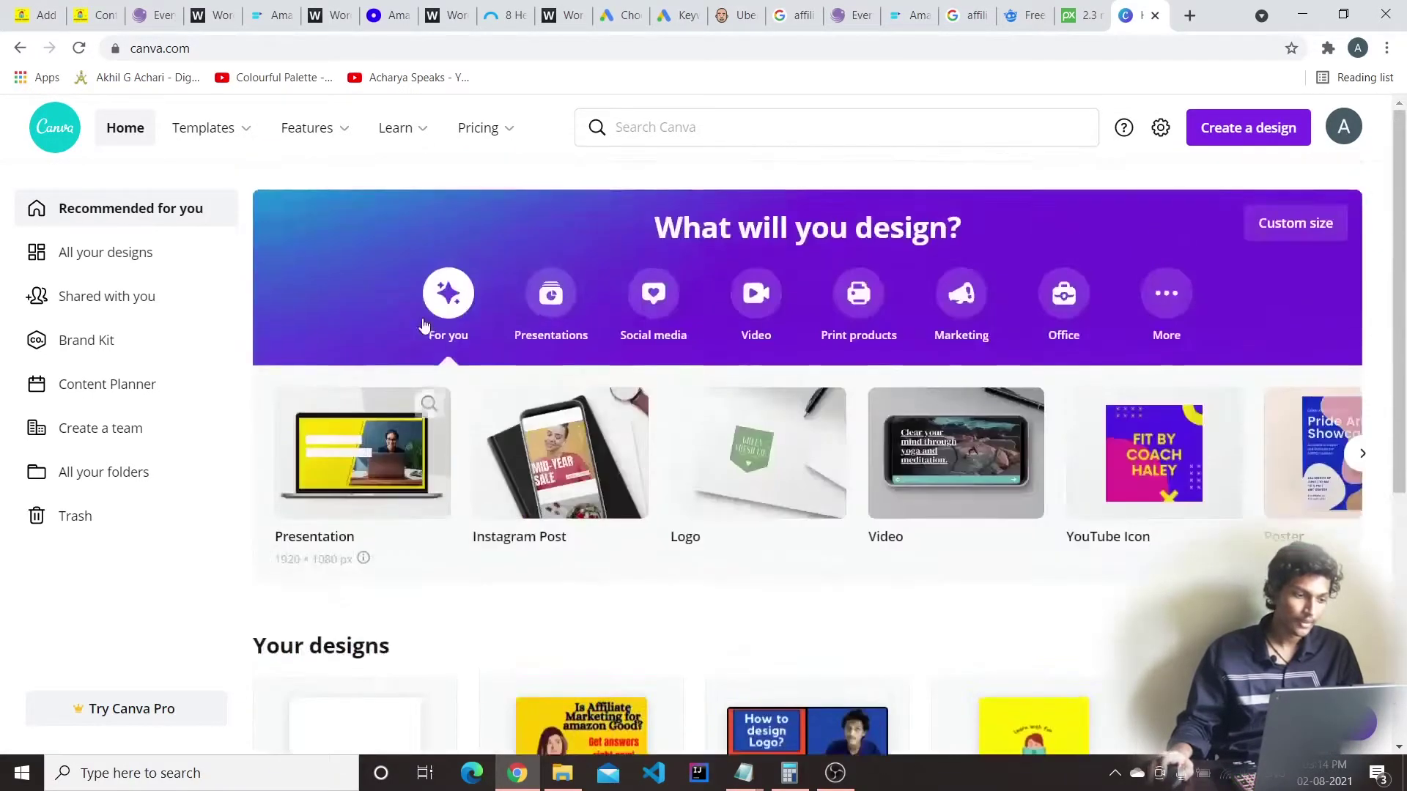
scroll(424, 325, "down", 5)
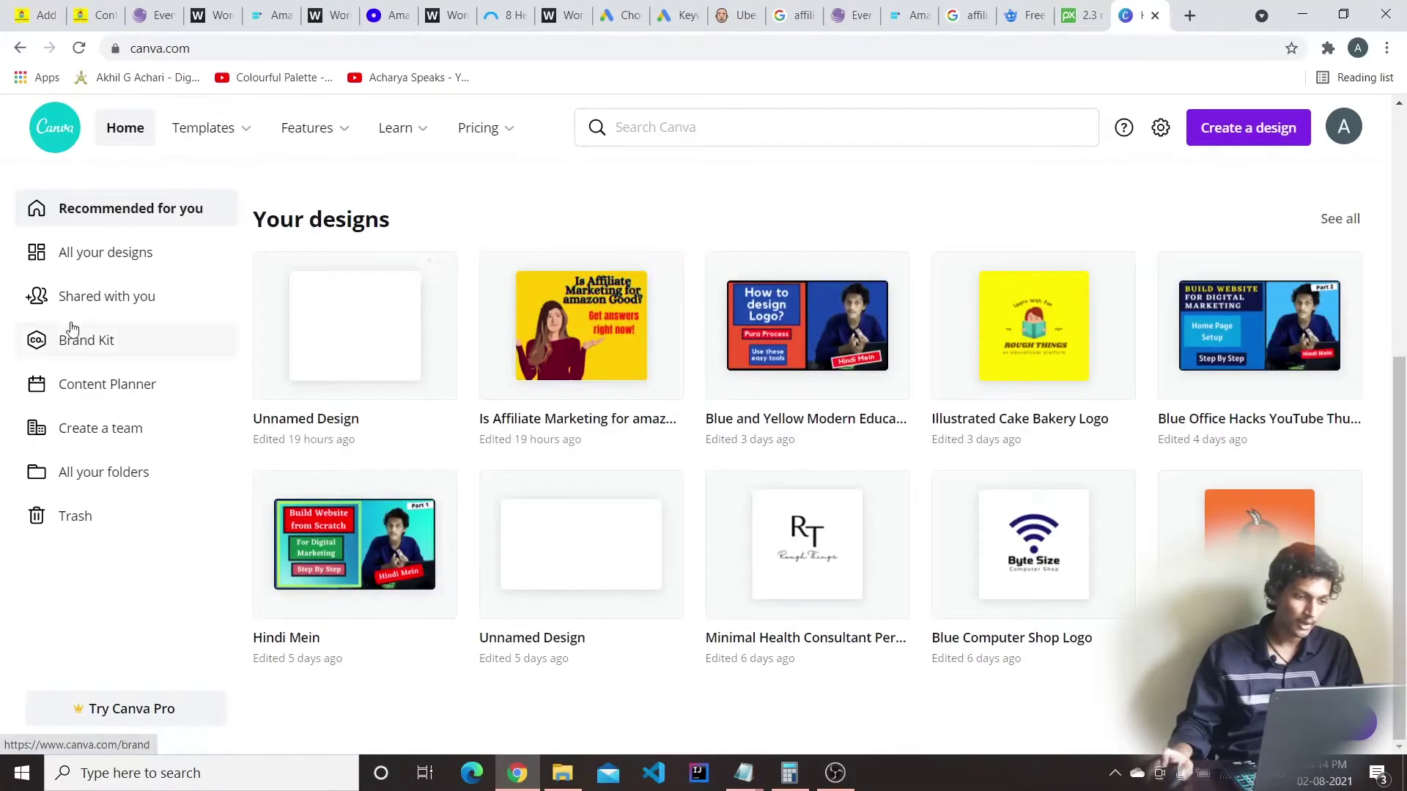
scroll(420, 247, "up", 5)
Create a blank Facebook Post design in Canva and apply the recently used "Happy Father's Day, Dad!" template
left_click(694, 121)
type("face")
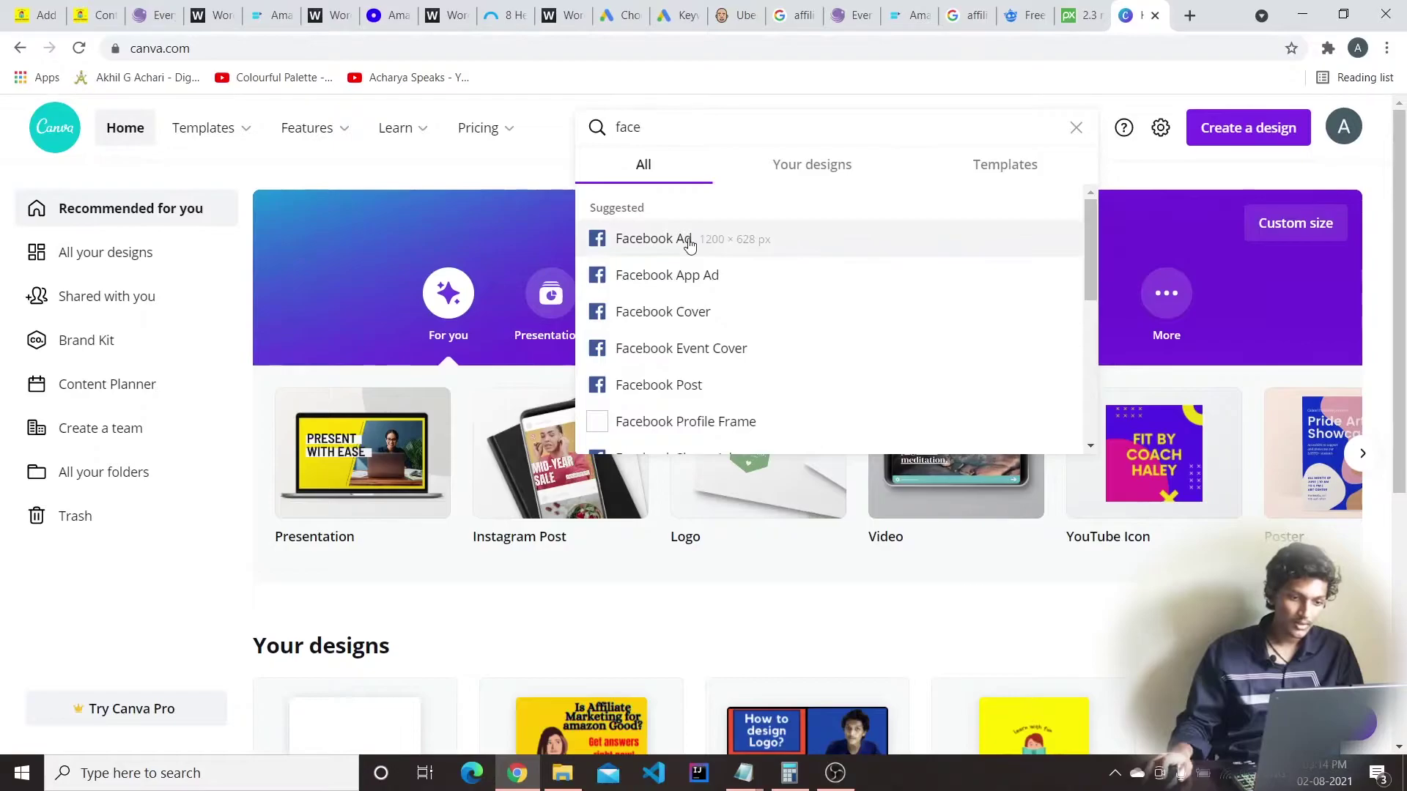
left_click(713, 386)
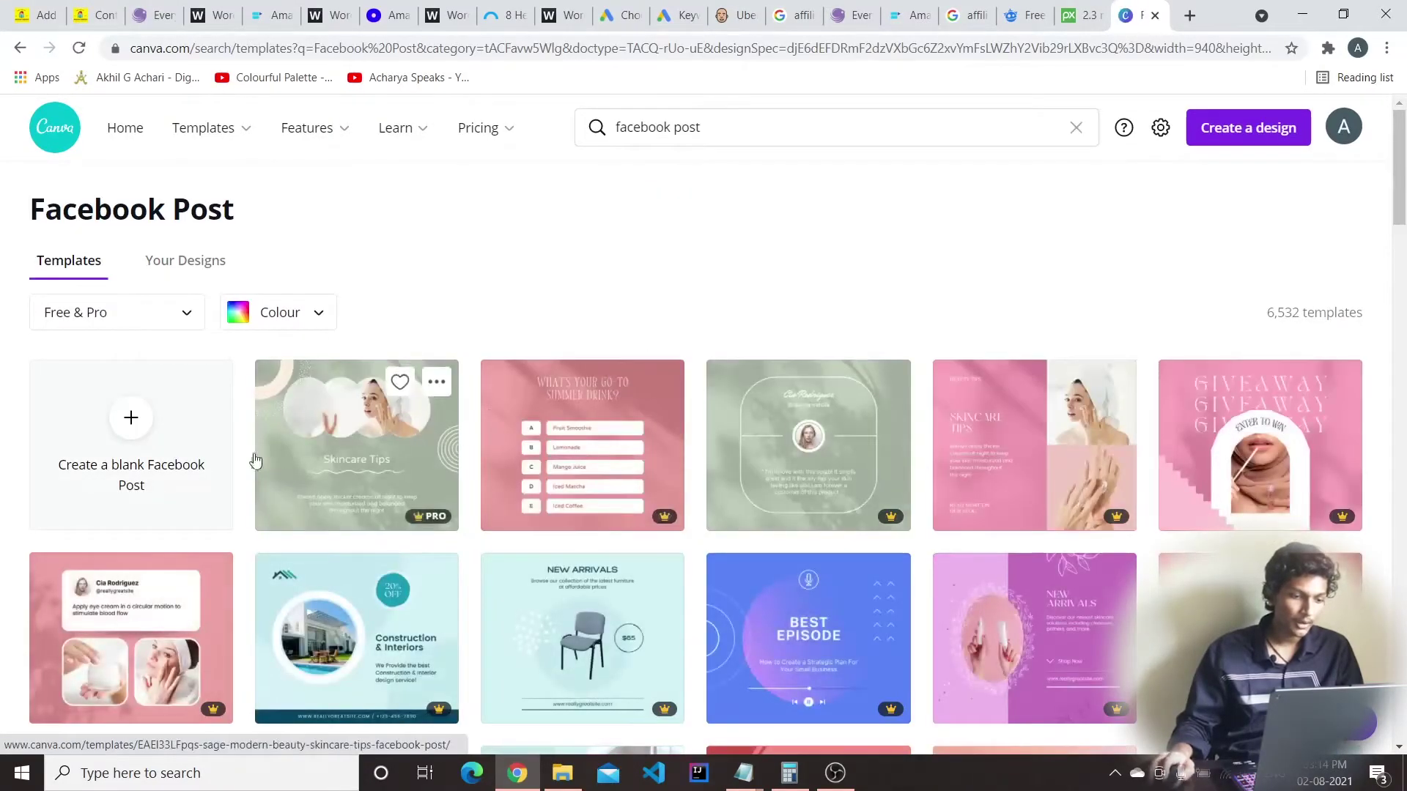
left_click(157, 459)
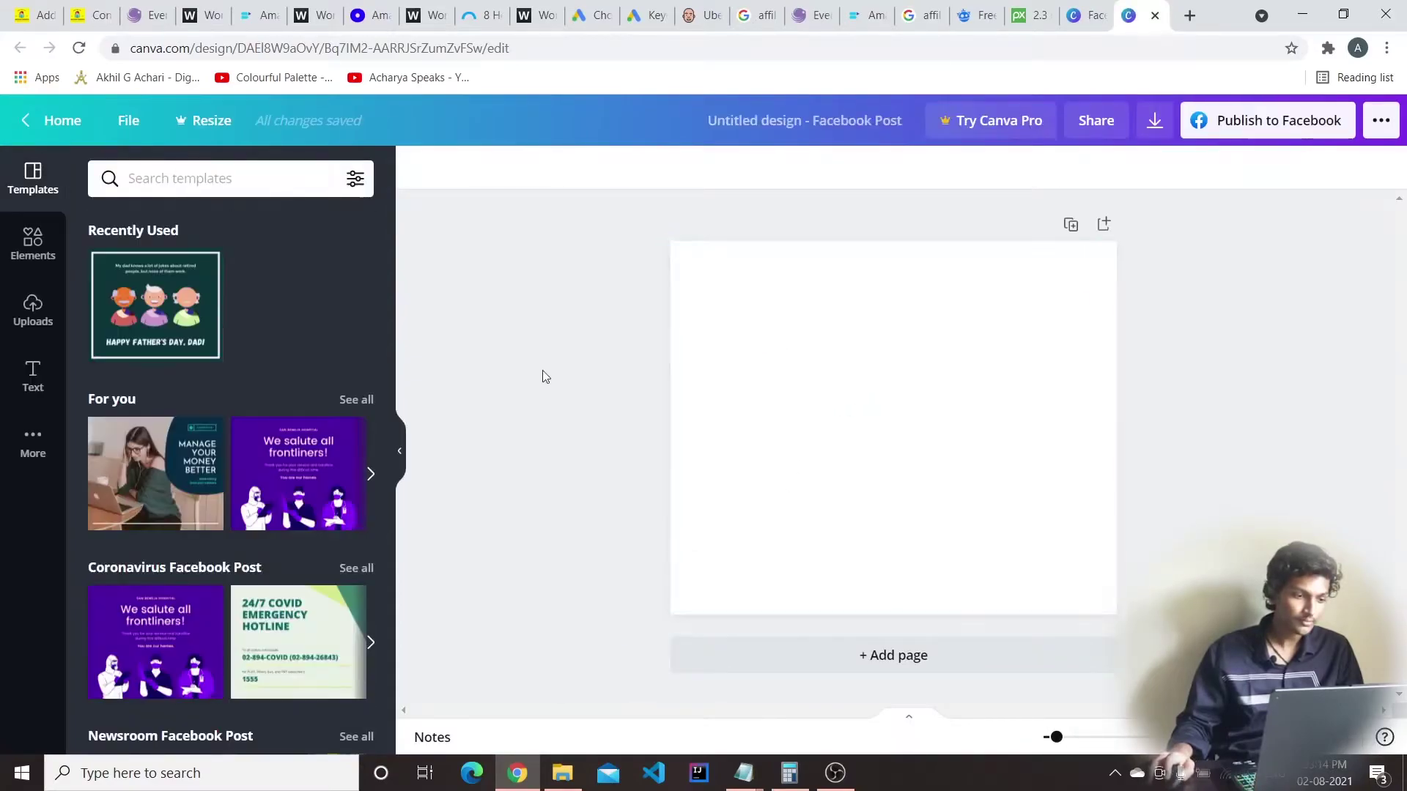
left_click(155, 305)
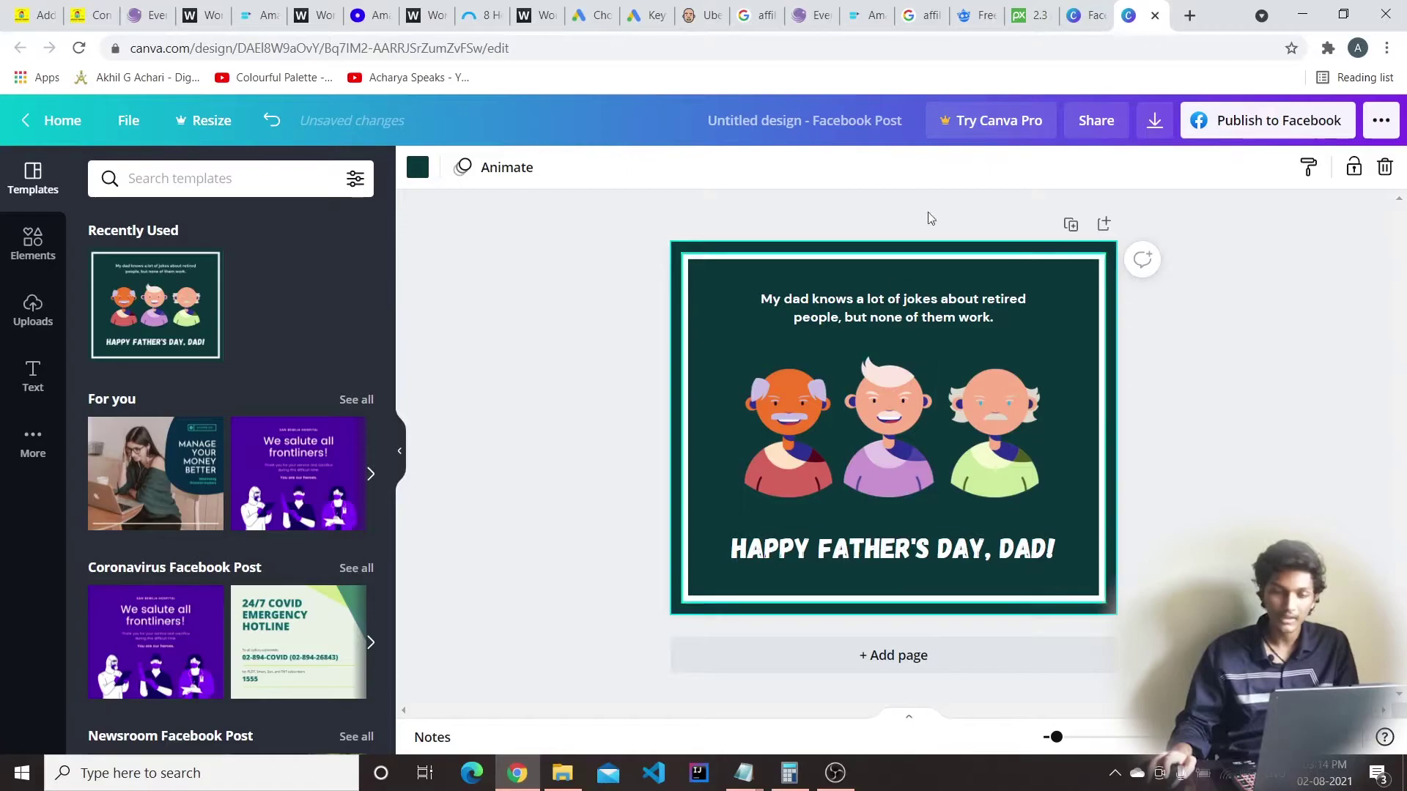
Search for "crello" in a new browser tab and open the Crello website
left_click(1189, 15)
type("crel")
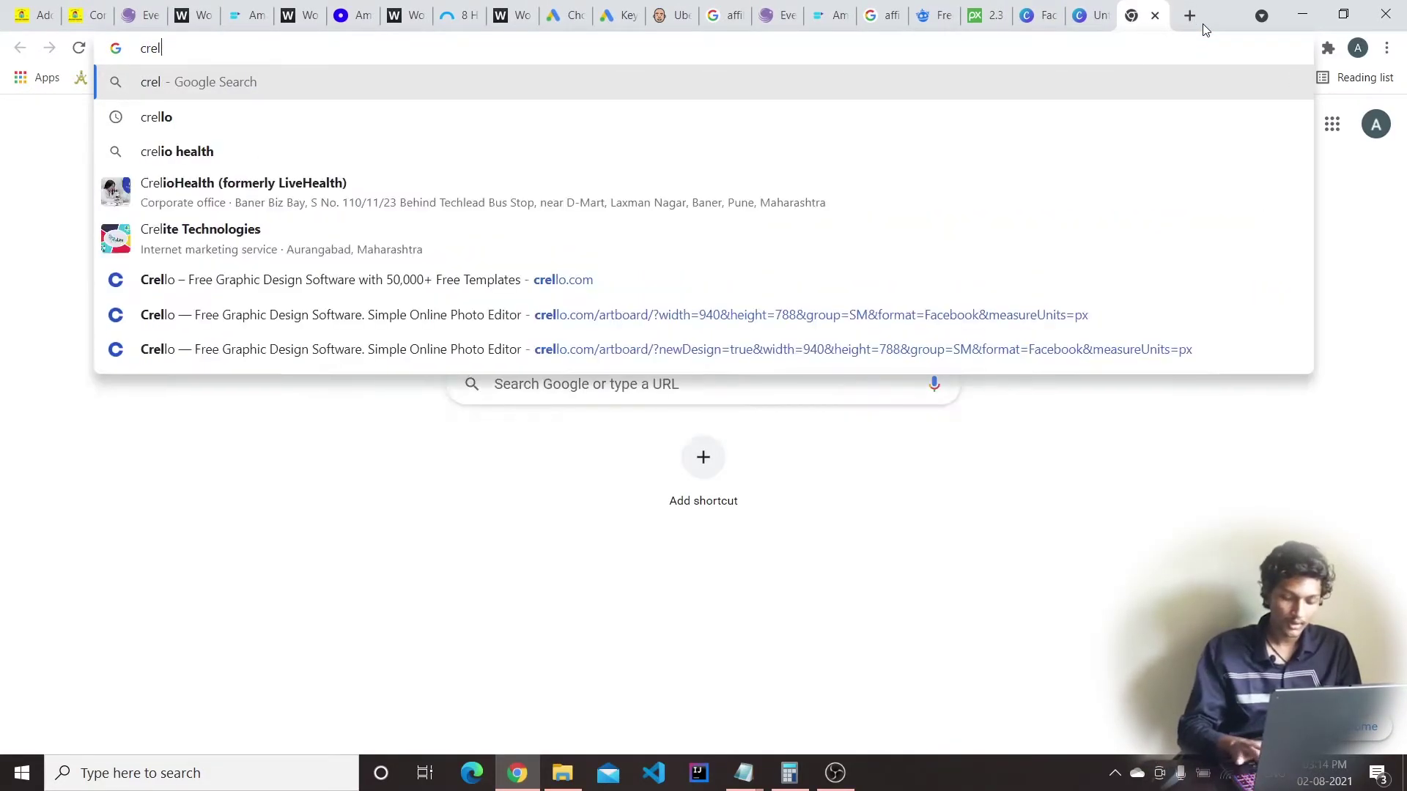
type("lo")
key("Return")
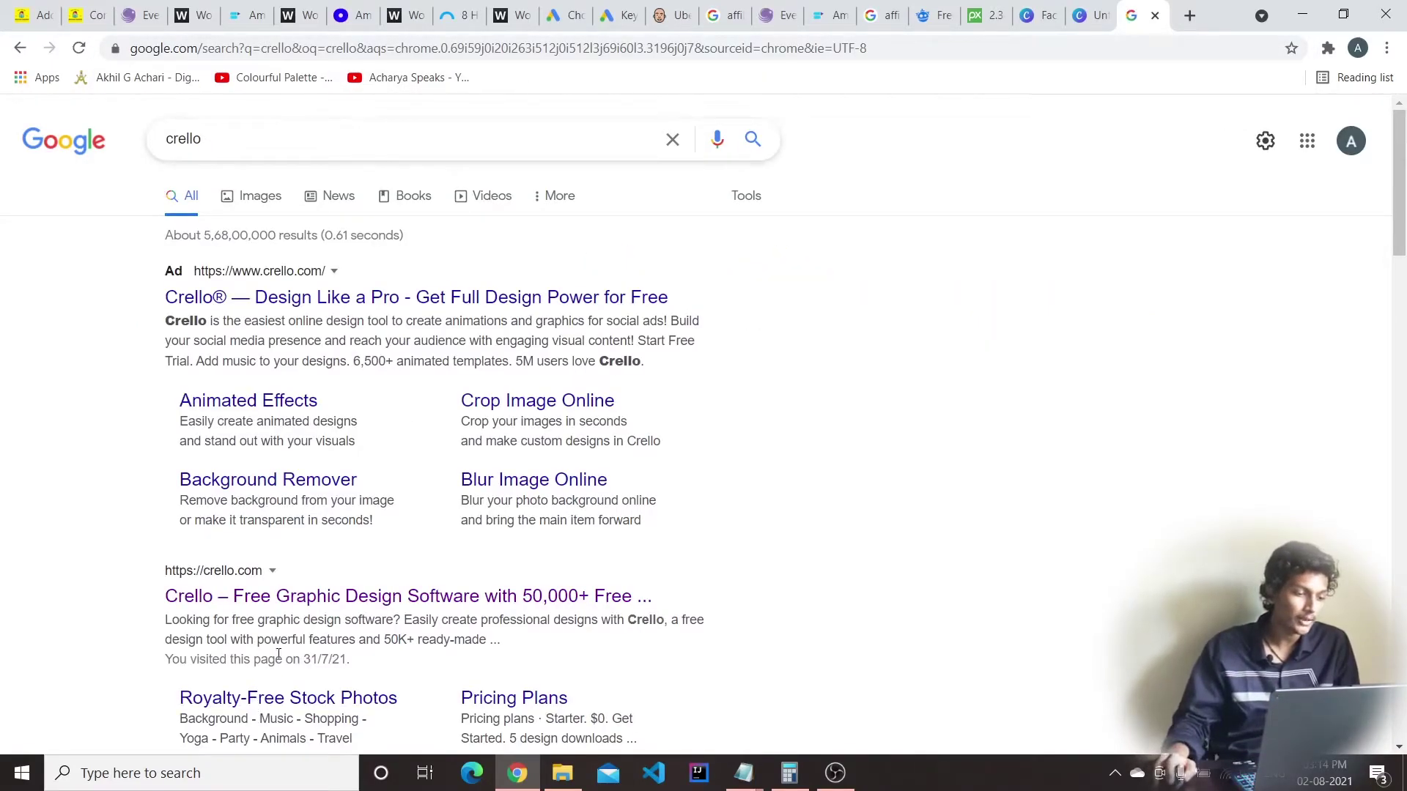
left_click(315, 606)
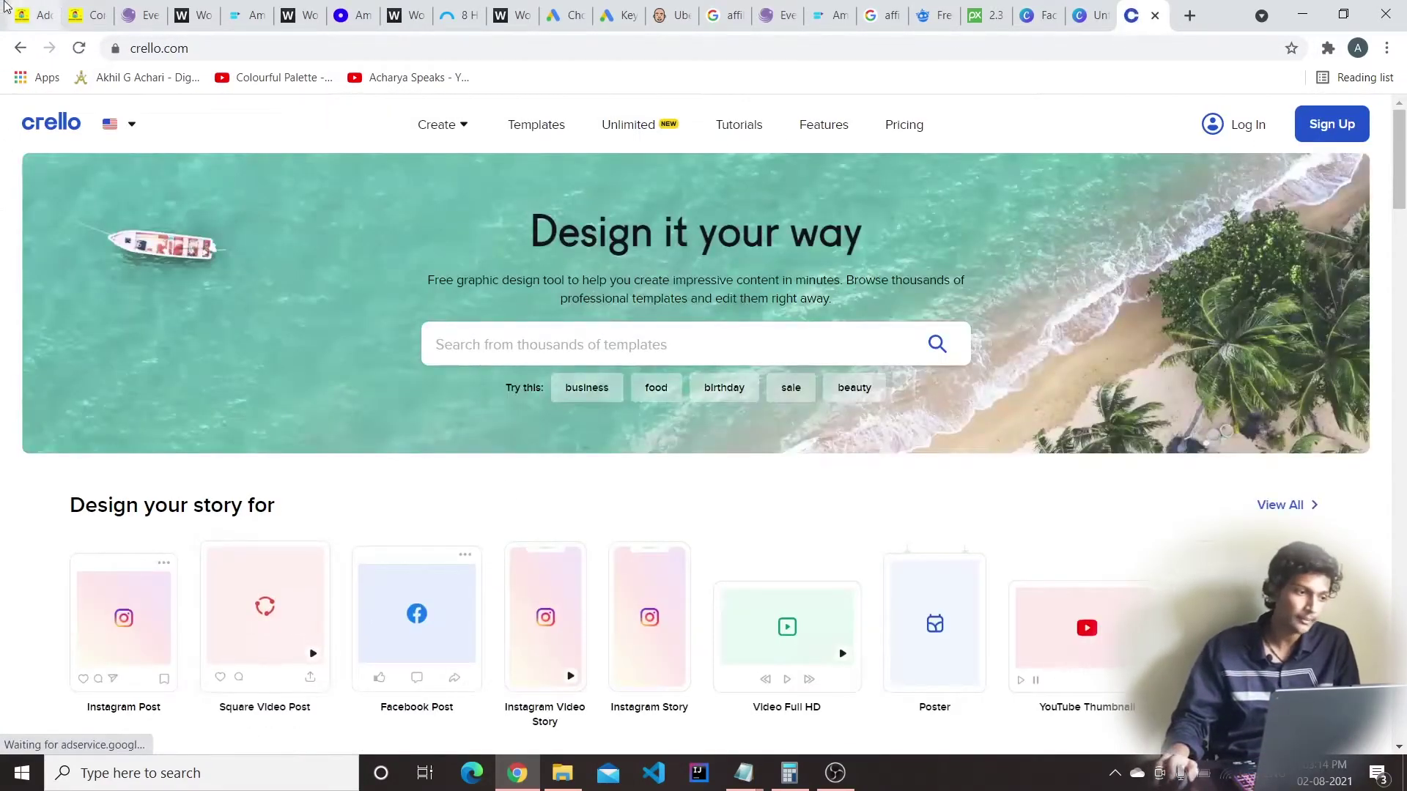
Return to the WordPress post and set the alt text of the captioned image to "Affiliate Marketing for amazon"
left_click(2, 6)
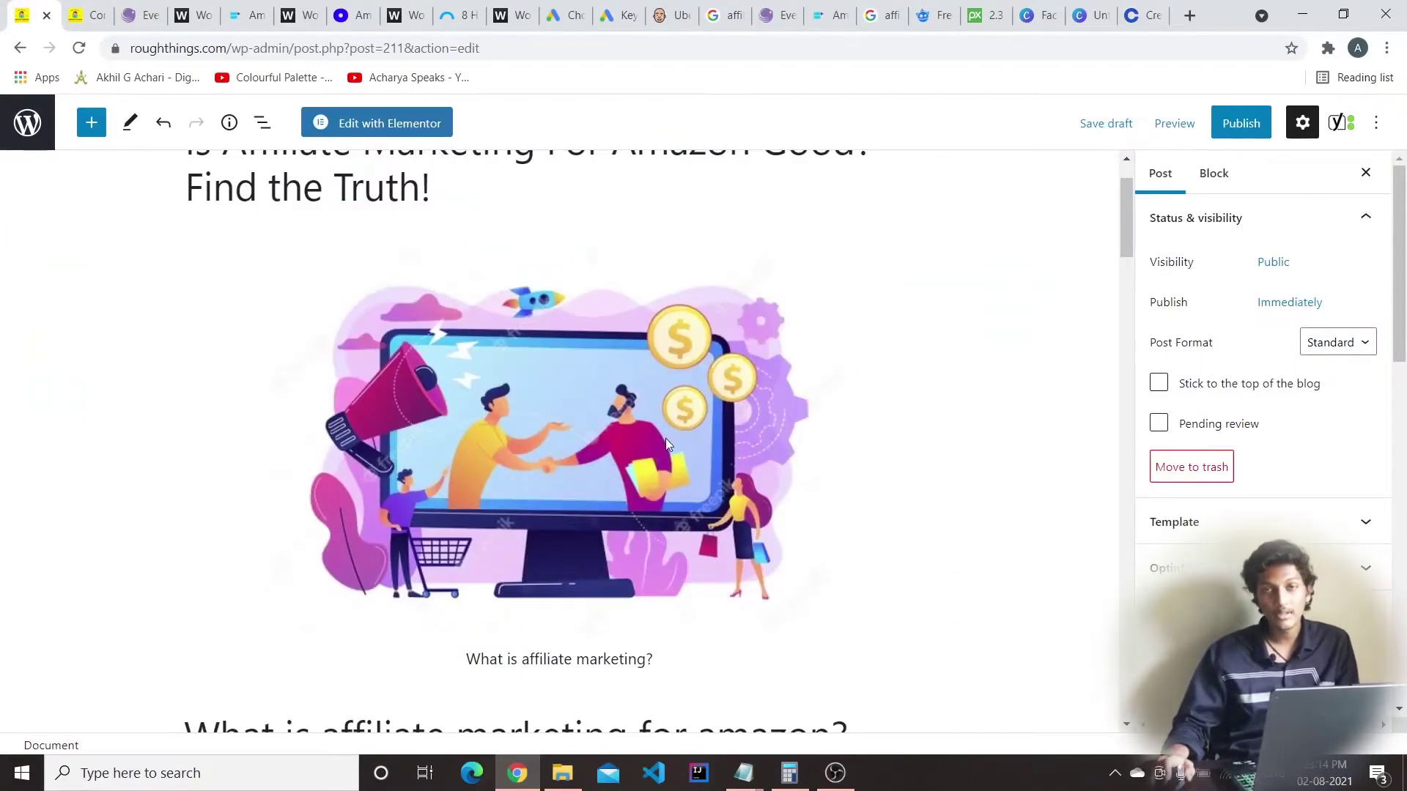
scroll(733, 430, "down", 3)
left_click_drag(460, 386, 663, 384)
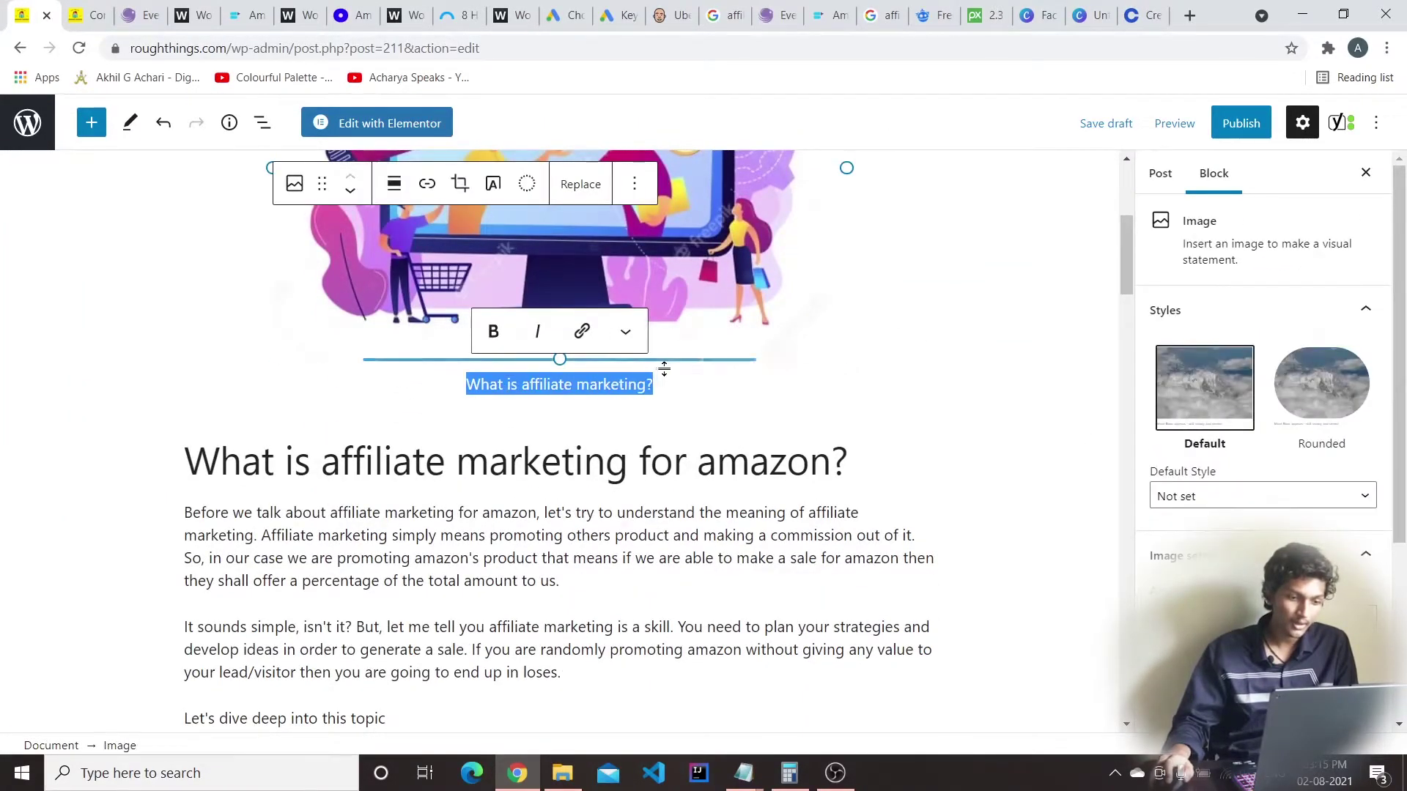
left_click(1005, 405)
left_click(578, 227)
scroll(1203, 400, "down", 2)
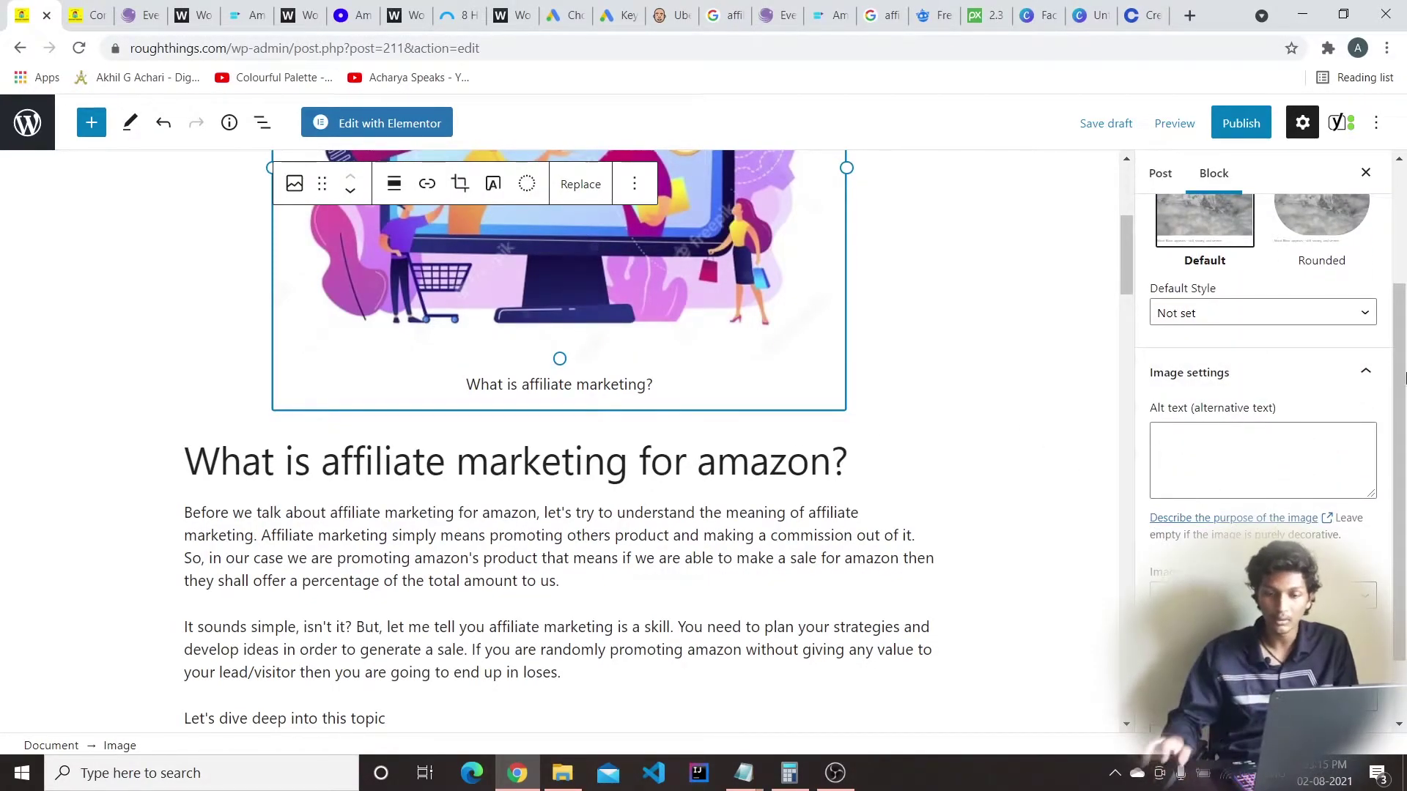
left_click(1254, 459)
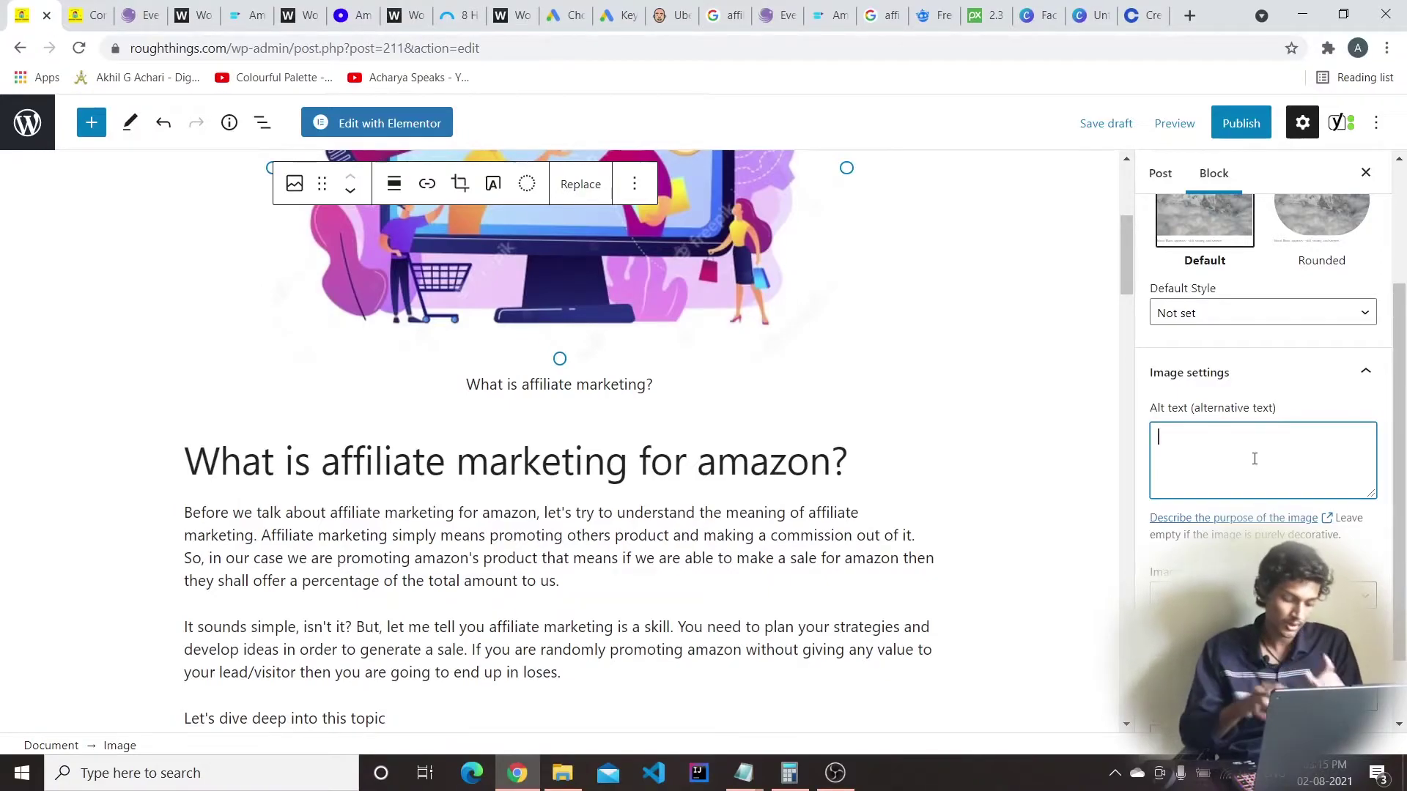
type("Affiliate Marketing for amazon")
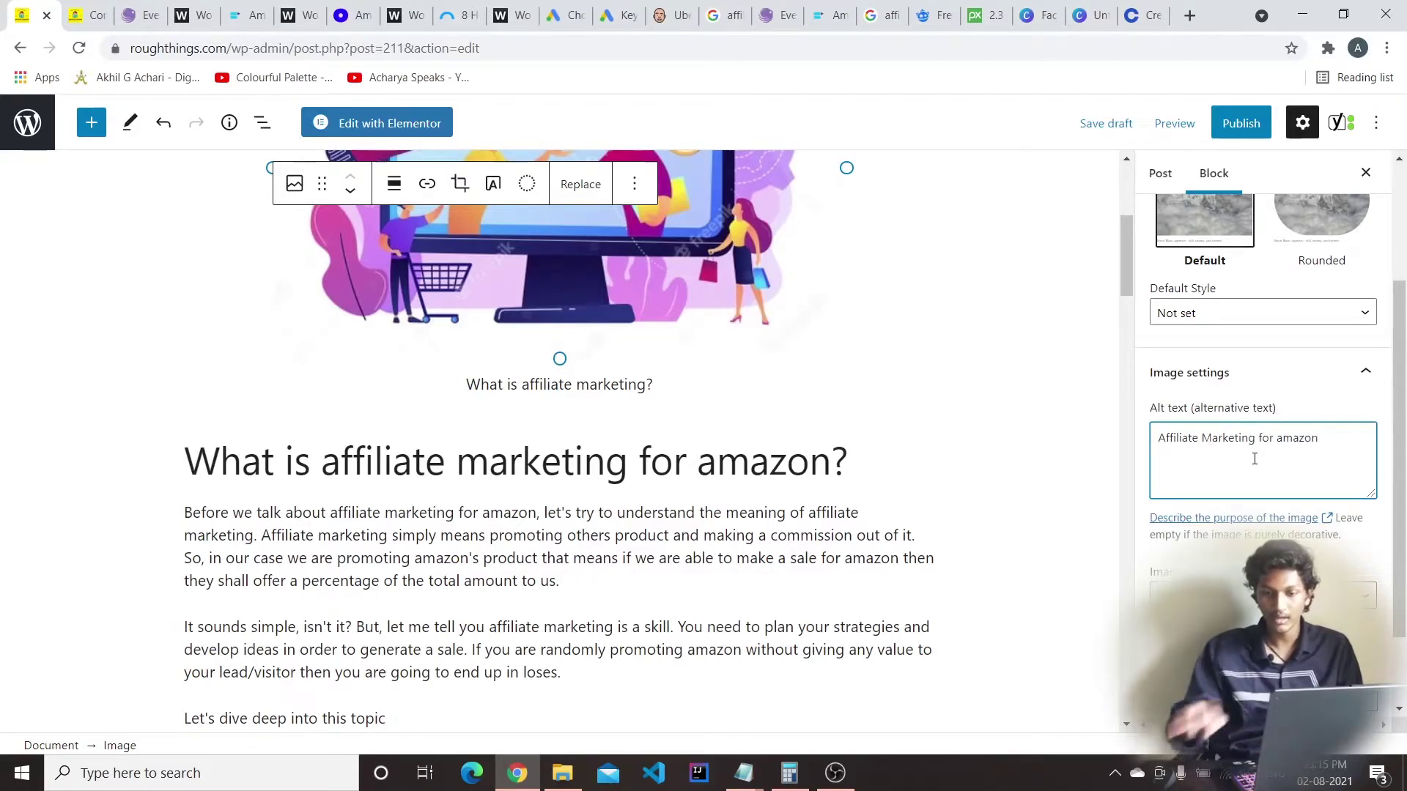
scroll(1316, 353, "down", 1)
left_click_drag(1330, 329, 1184, 354)
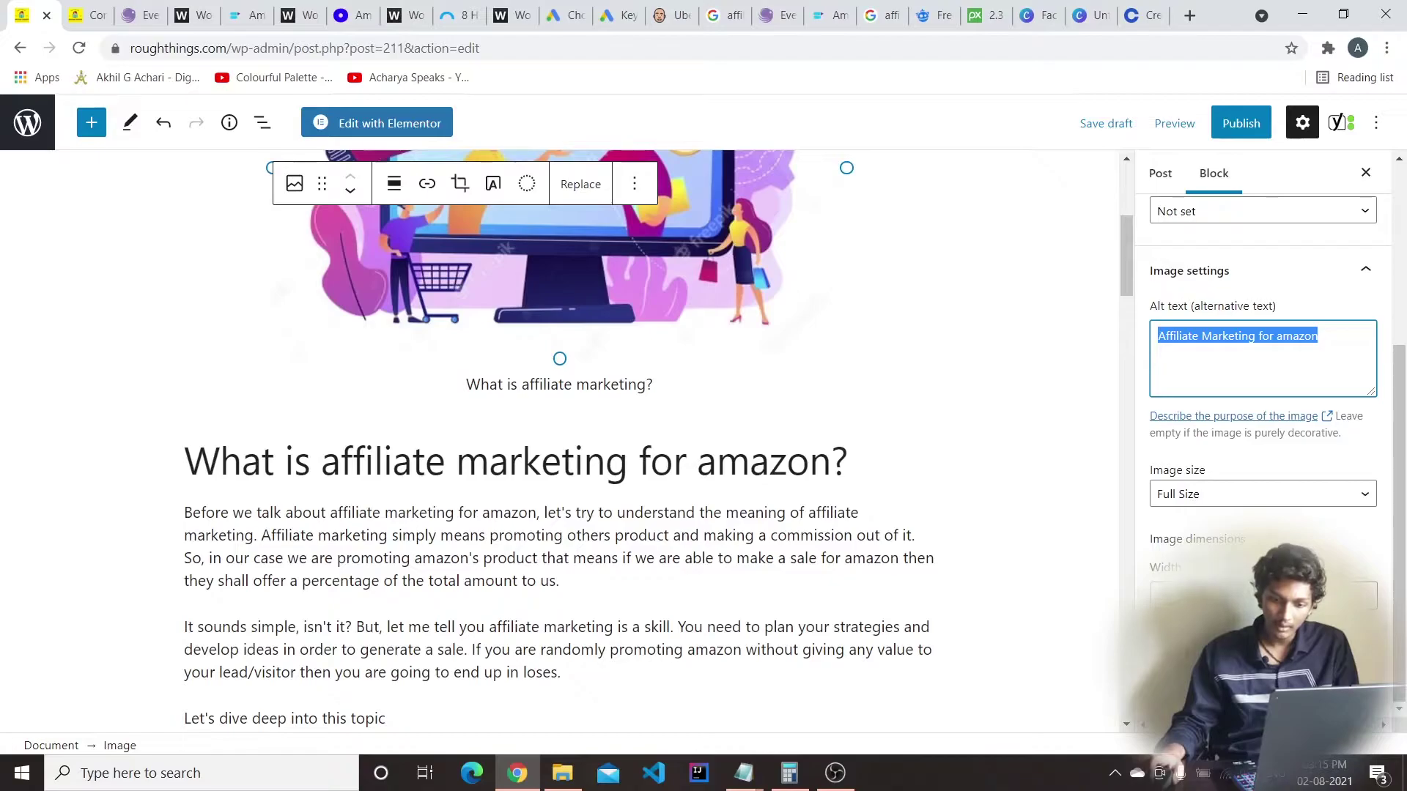
Try a smaller image size for the captioned image and set it back to Full Size
scroll(1260, 366, "up", 1)
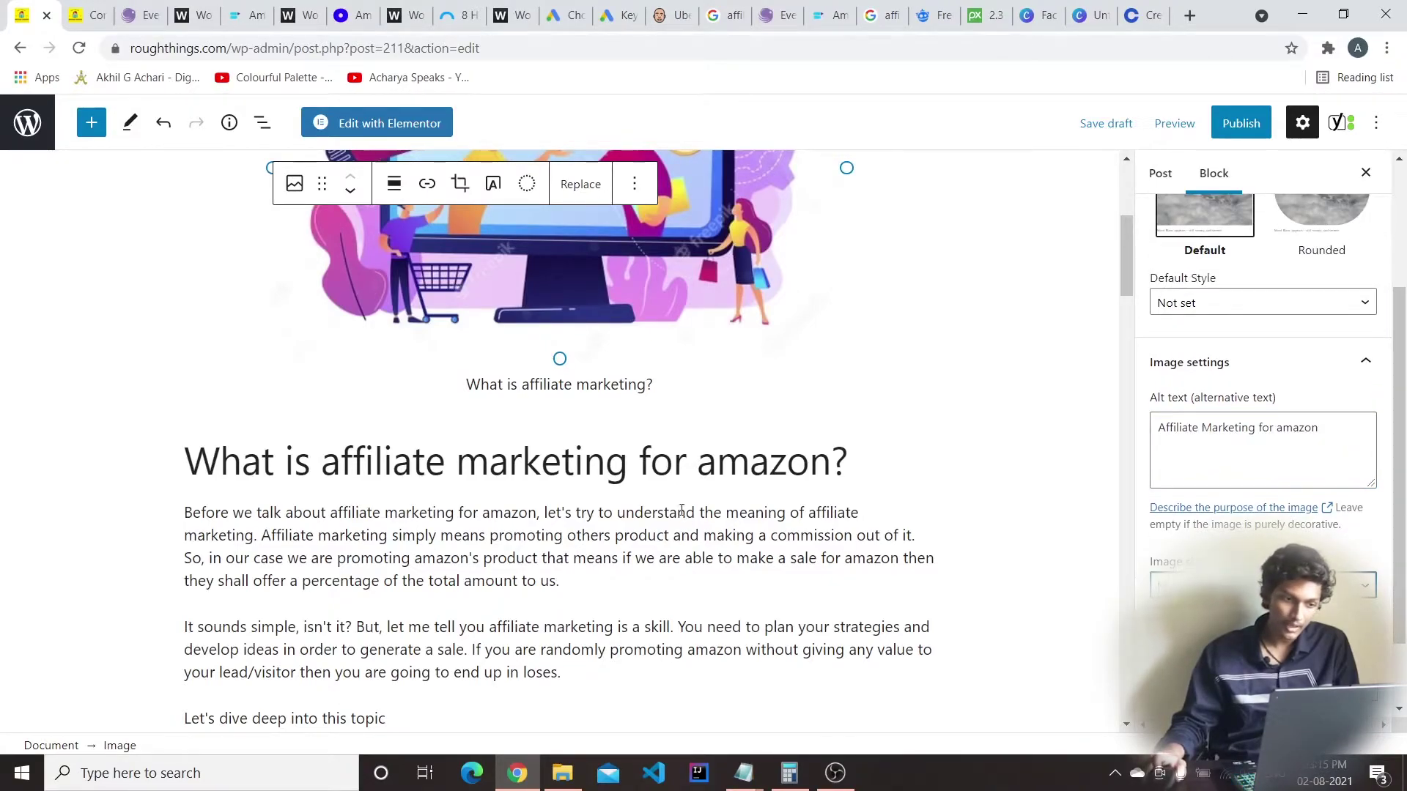
scroll(681, 512, "down", 1)
scroll(695, 502, "up", 4)
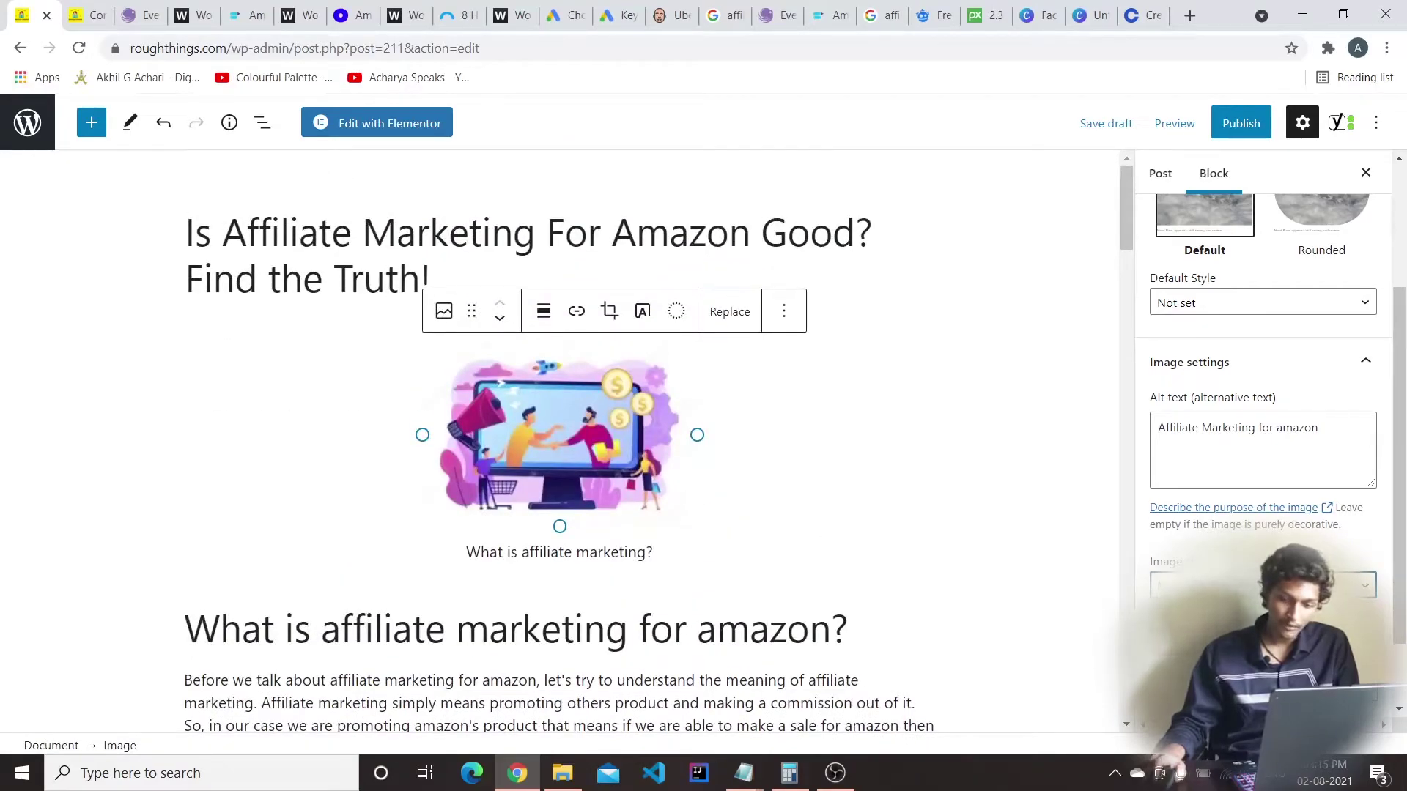
left_click(1326, 541)
scroll(1326, 541, "down", 1)
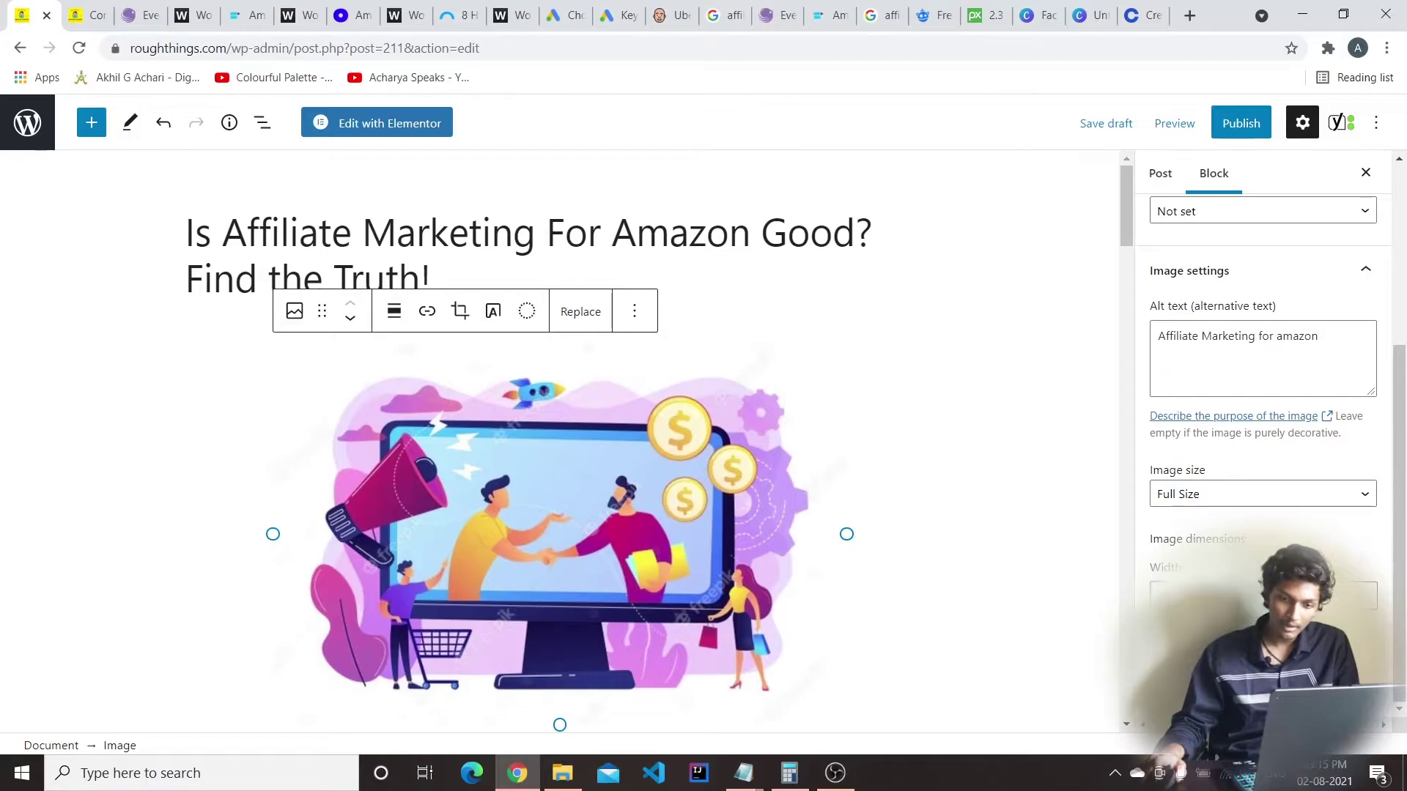
Add an empty paragraph block after the text under the heading "Commission rates offered by amazon"
scroll(1263, 367, "up", 4)
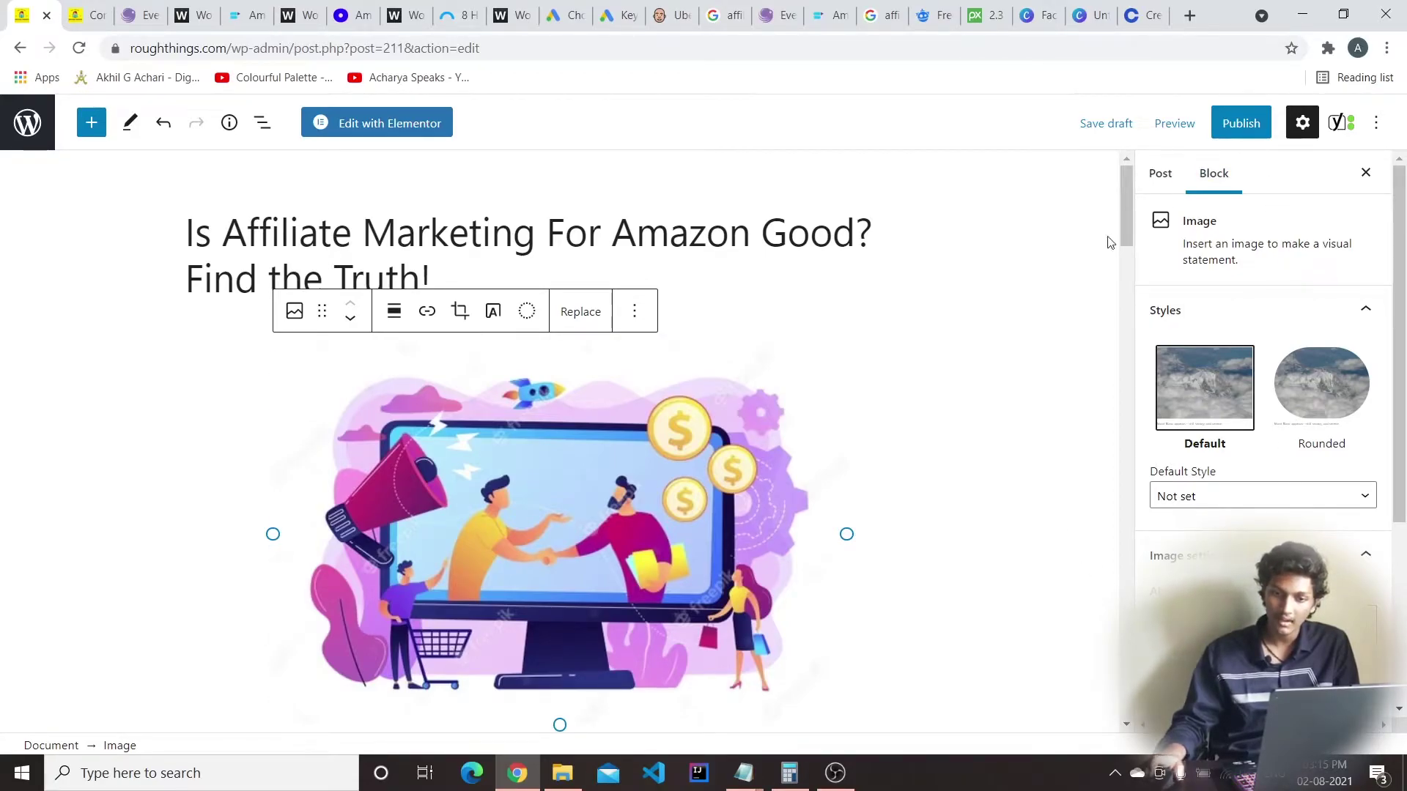
scroll(502, 316, "down", 4)
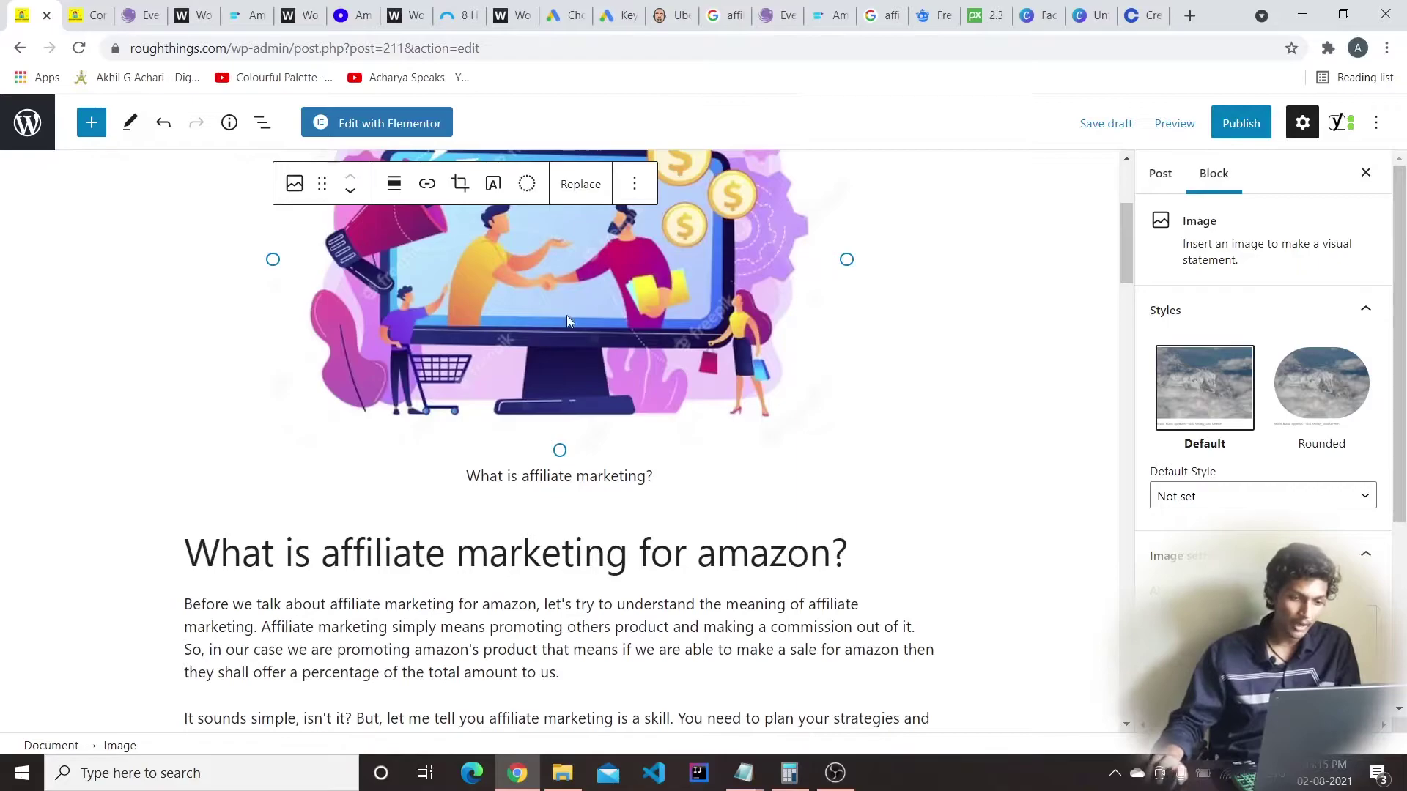
scroll(502, 315, "down", 12)
scroll(513, 426, "down", 3)
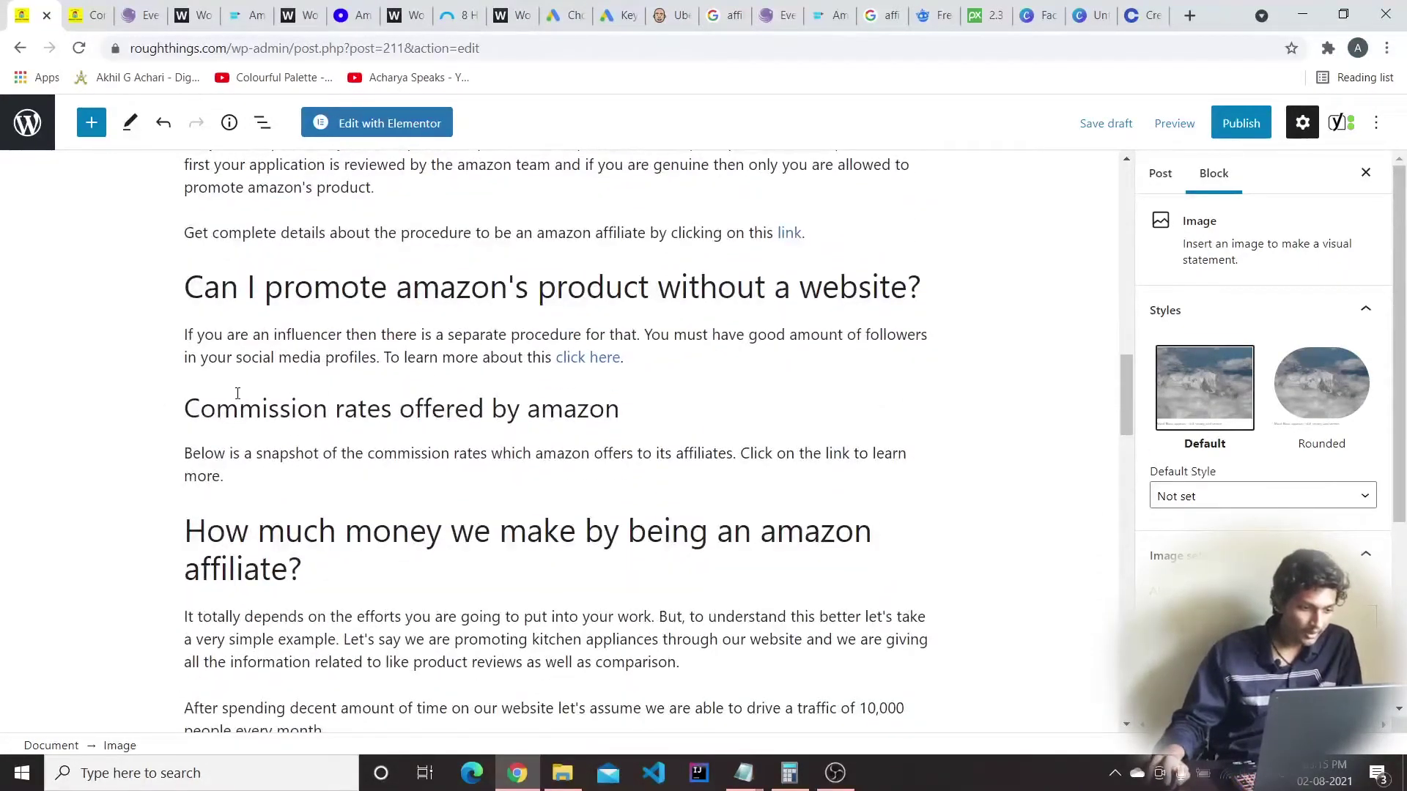
left_click(237, 394)
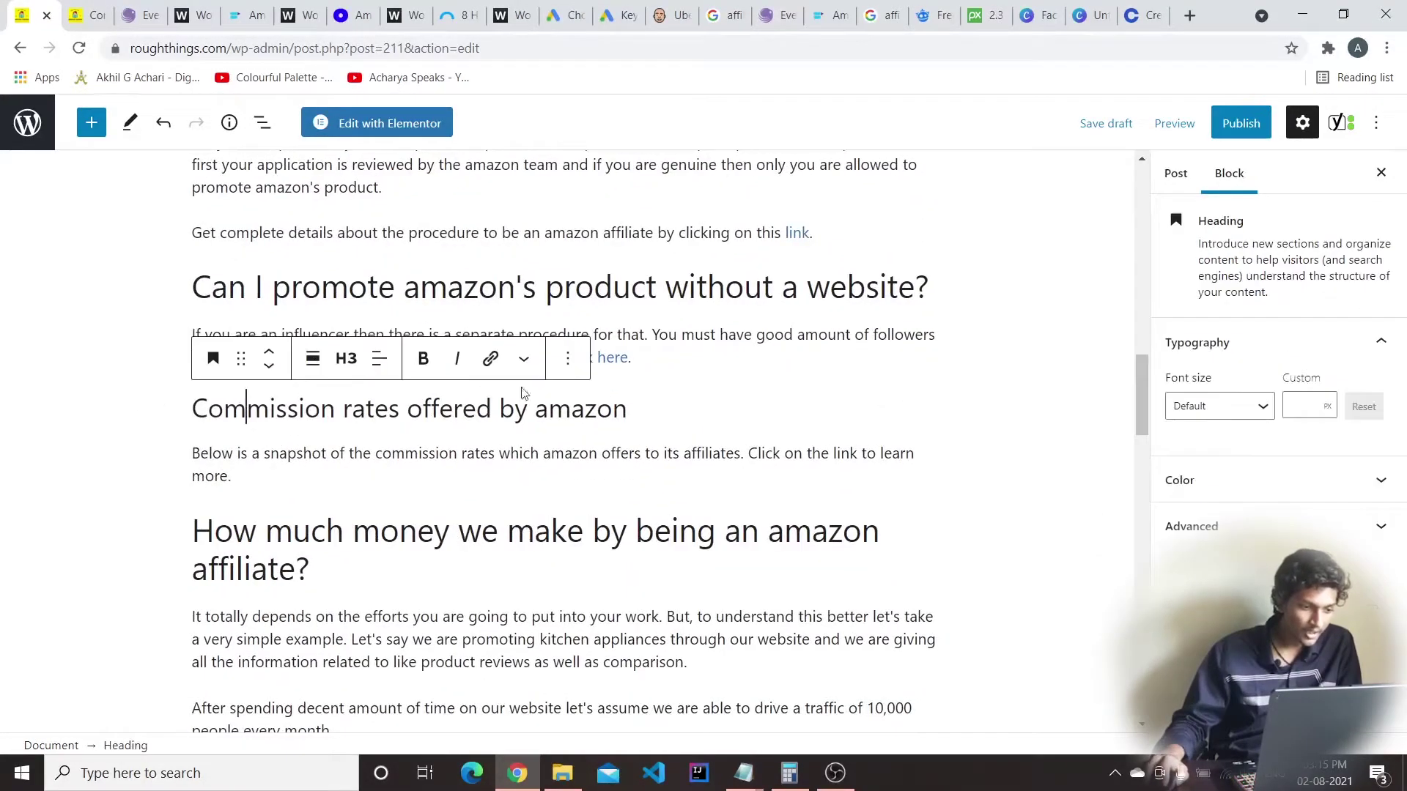
left_click(257, 480)
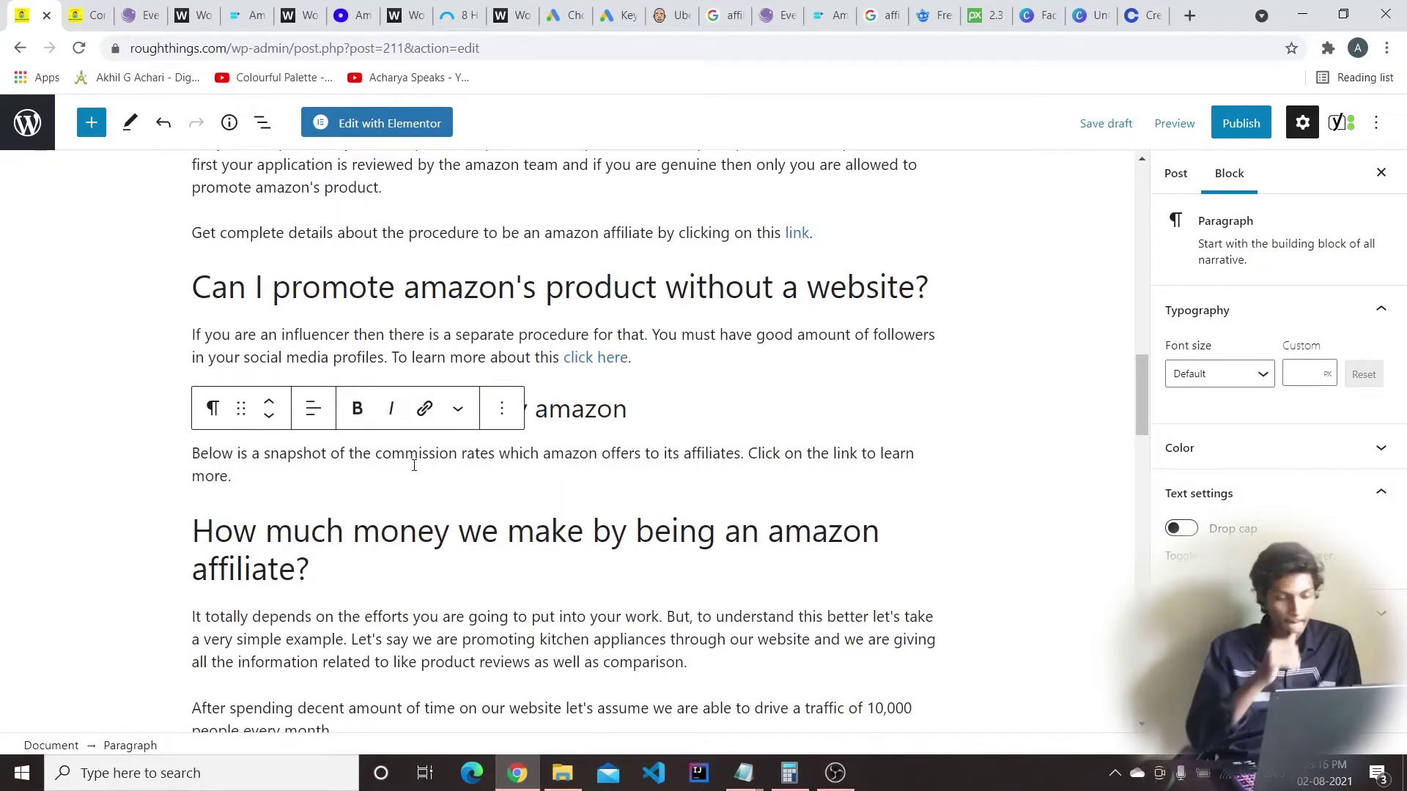
key("Return")
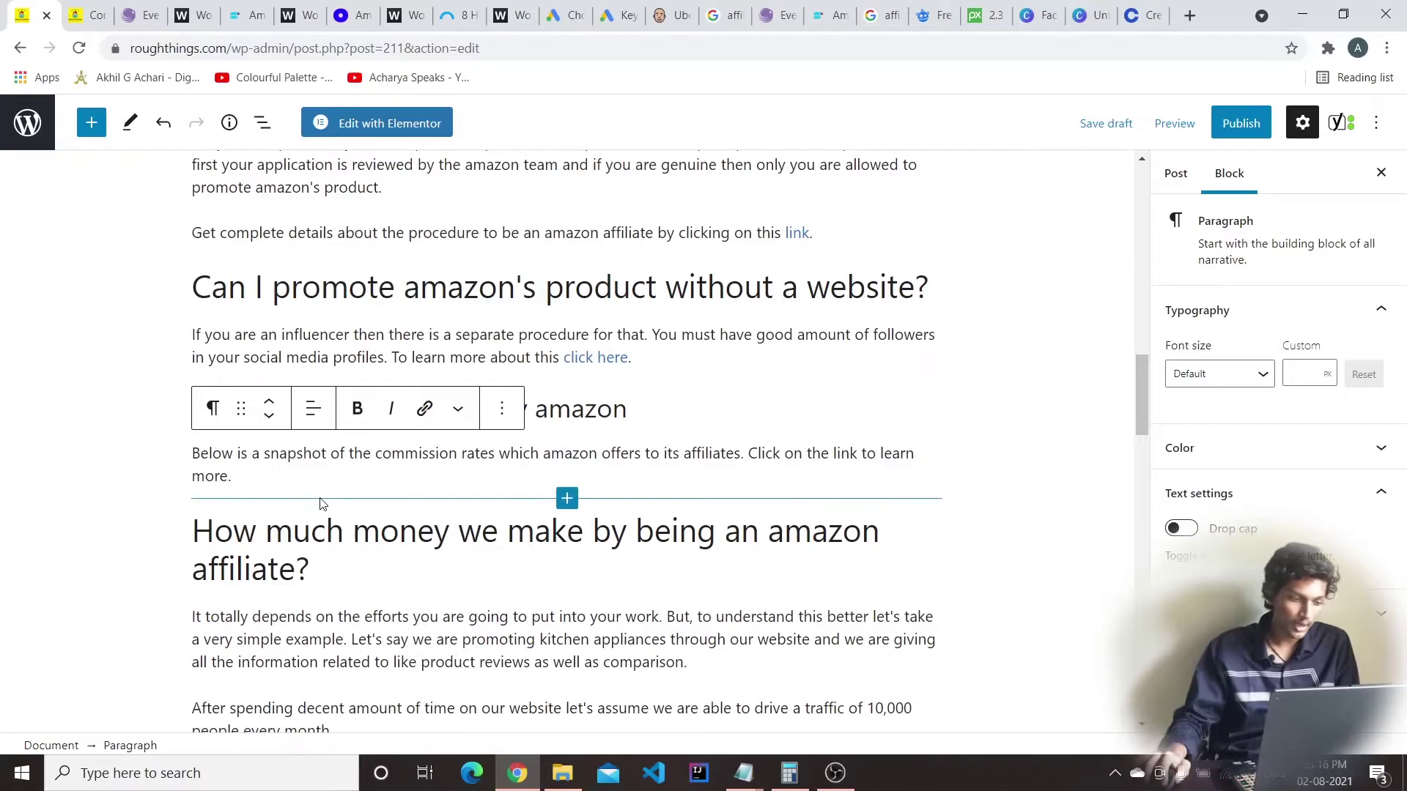
left_click(315, 513)
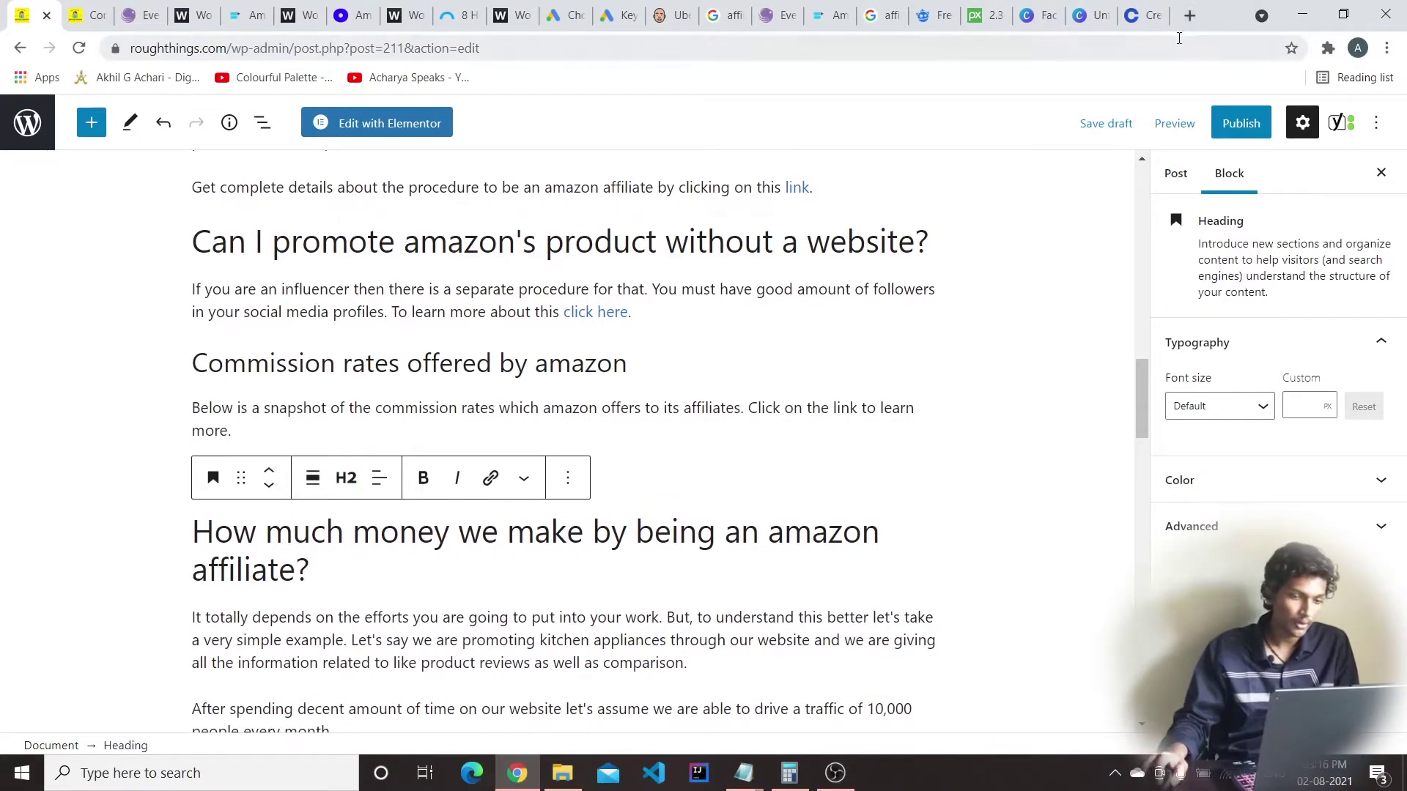
Search for "amazon affiliate commission rates" in a new browser tab and open the Associates Program Advertising Fee Schedule result
left_click(1189, 15)
type("a")
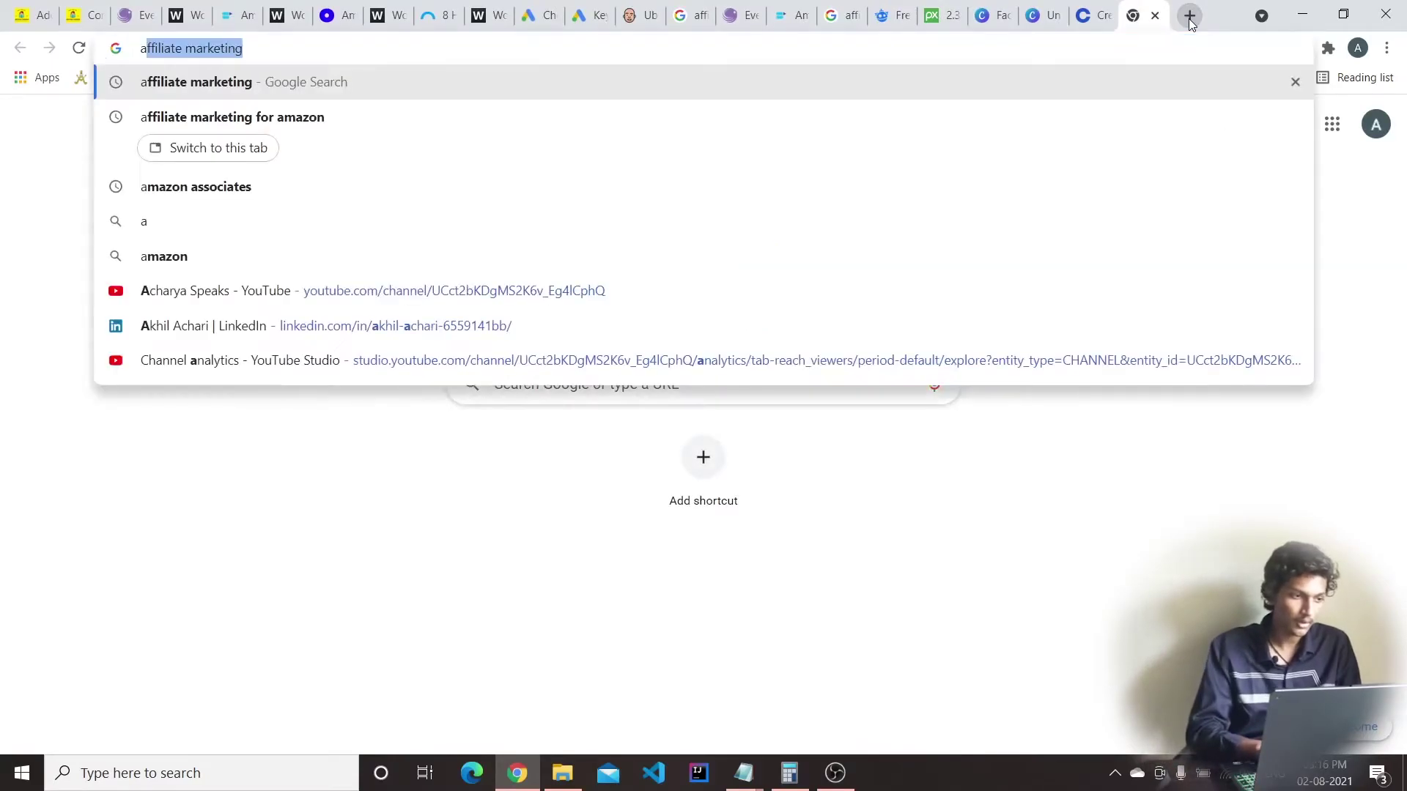
type("ma")
key("BackSpace")
type("mazon afff")
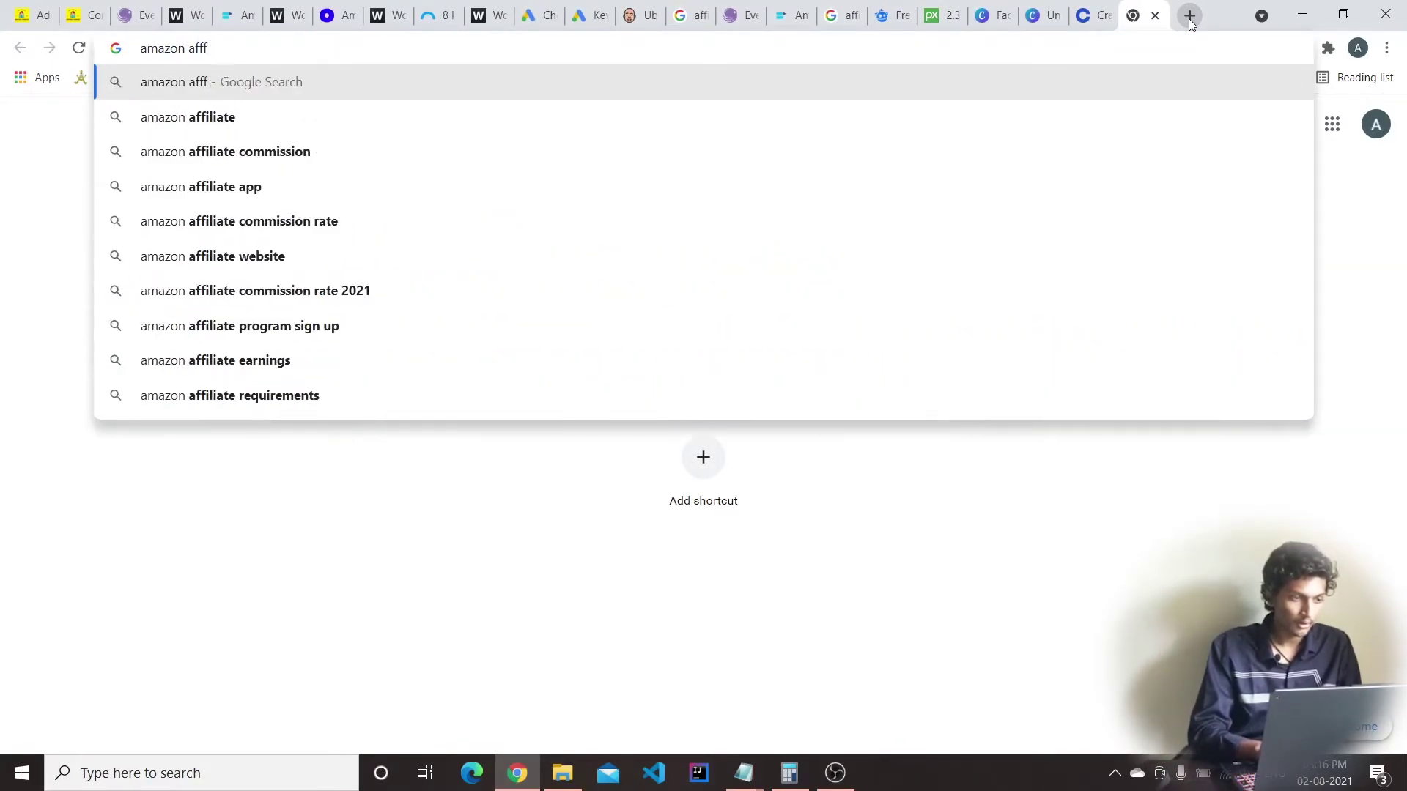
key("Down")
key("Down")
type("rate")
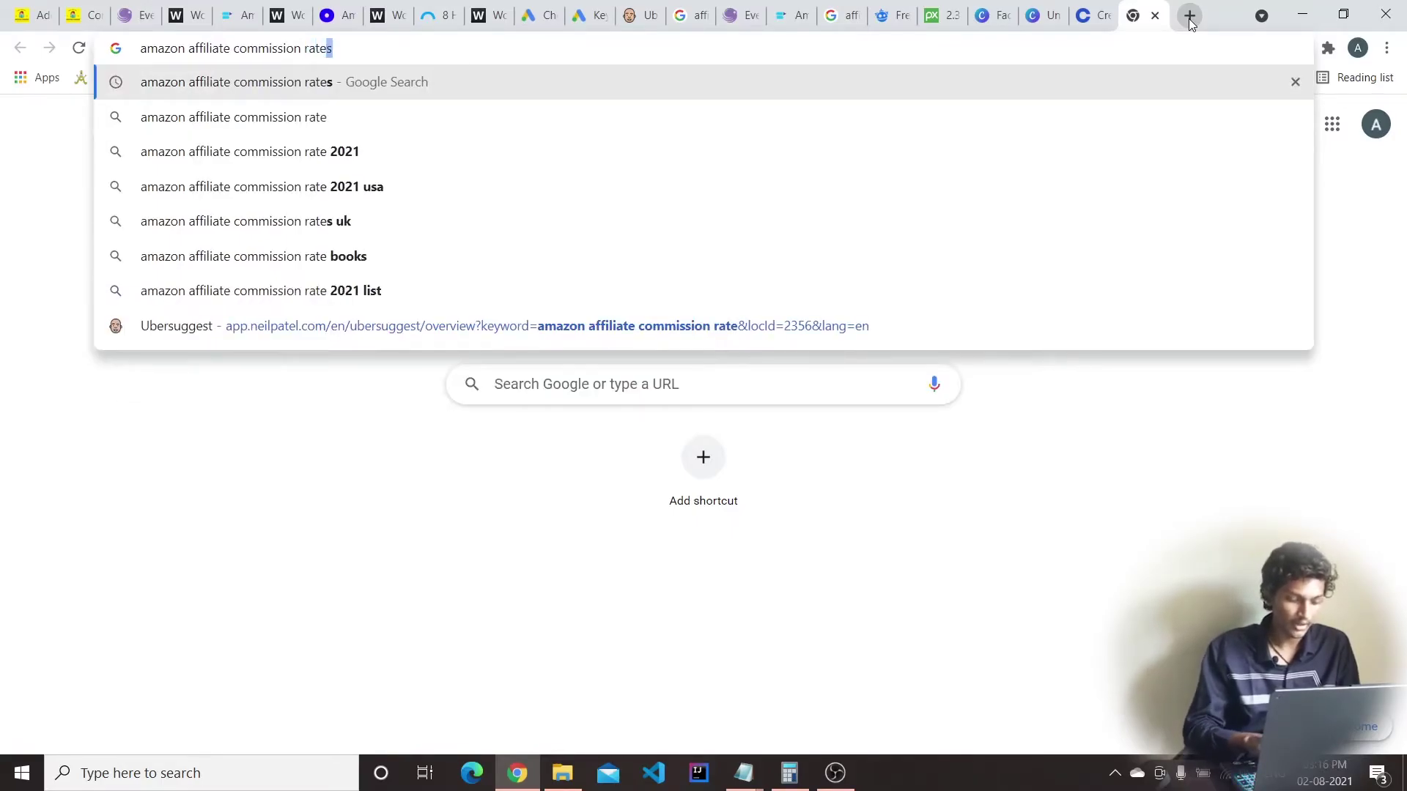
key("Return")
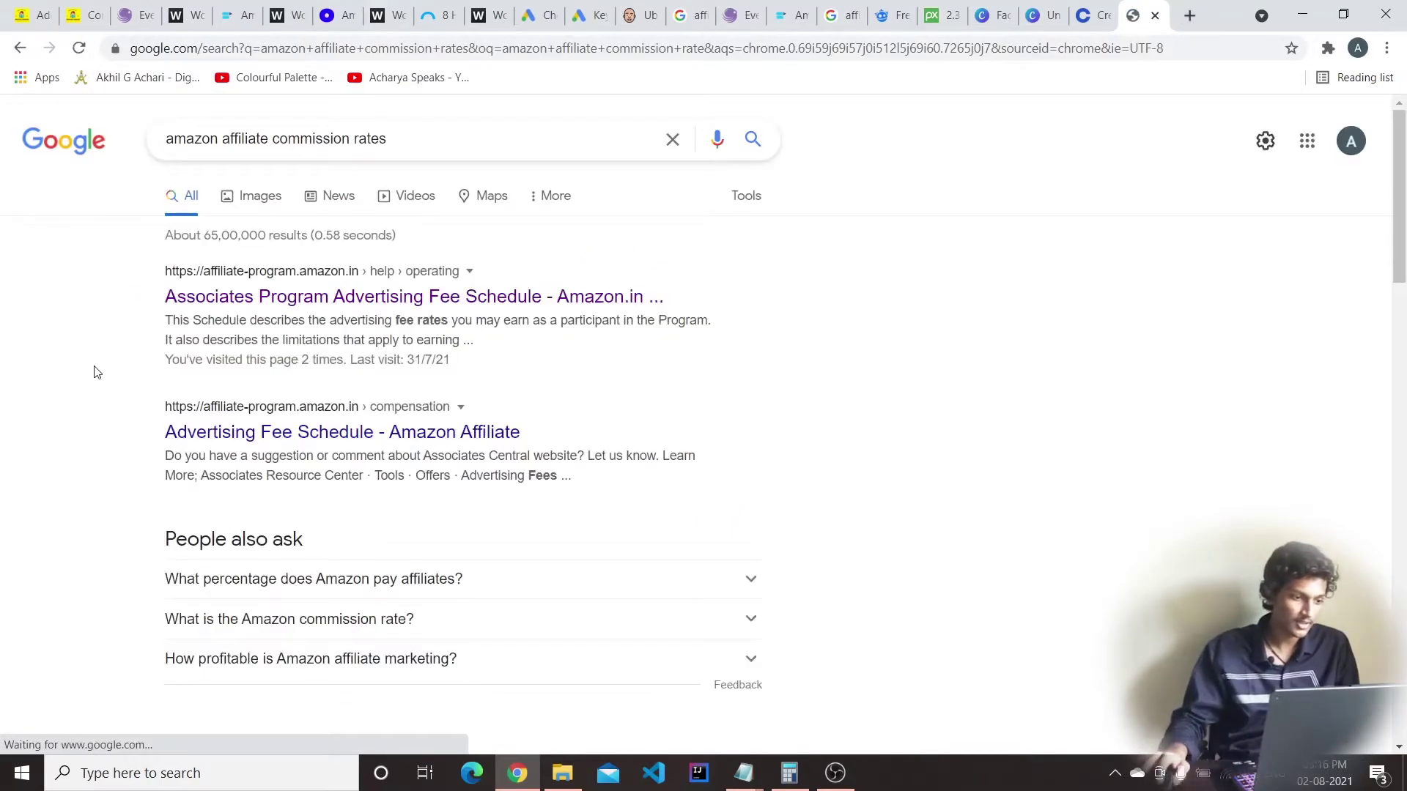
left_click(492, 297)
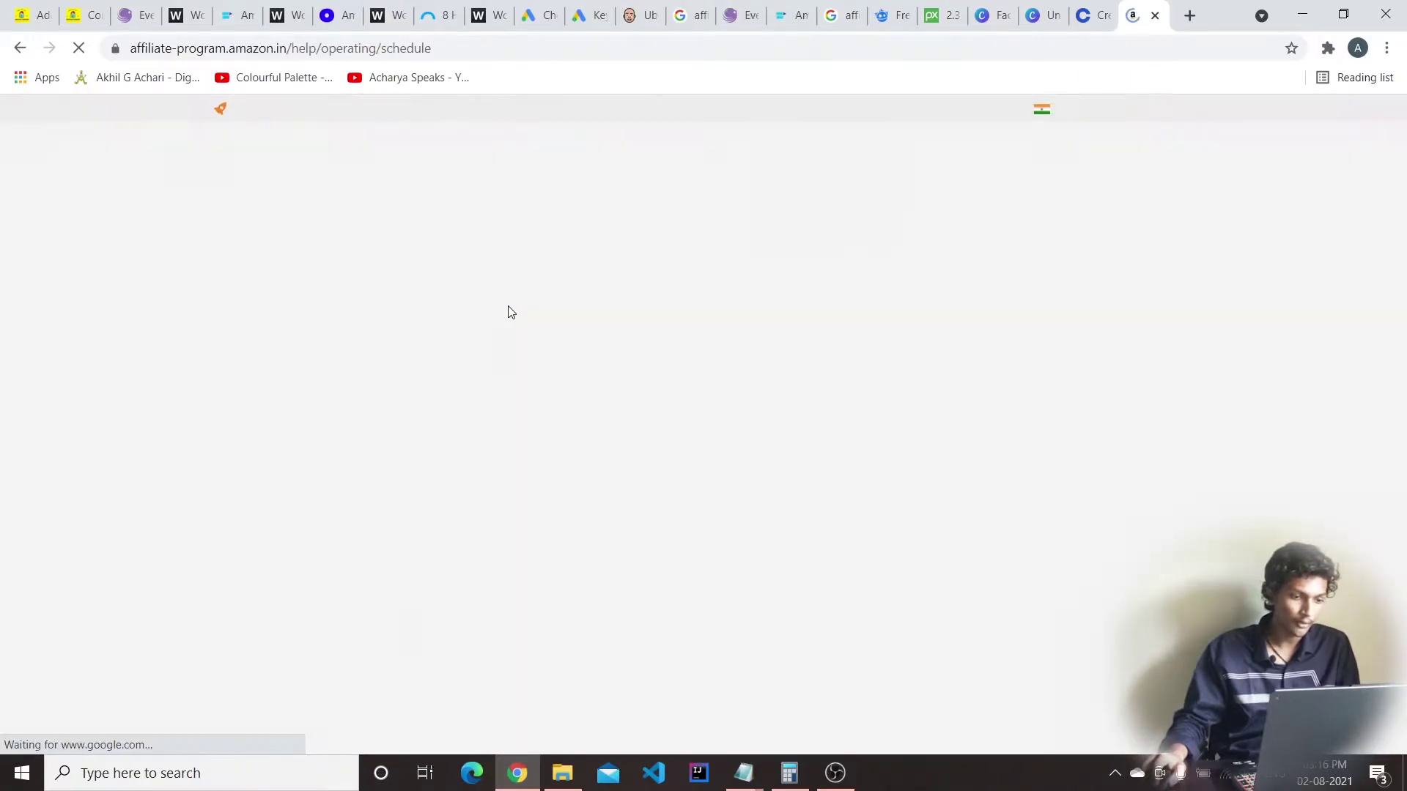
Copy the web address of the Amazon Associates Advertising Fee Schedule page
scroll(1028, 326, "down", 6)
scroll(1029, 326, "up", 6)
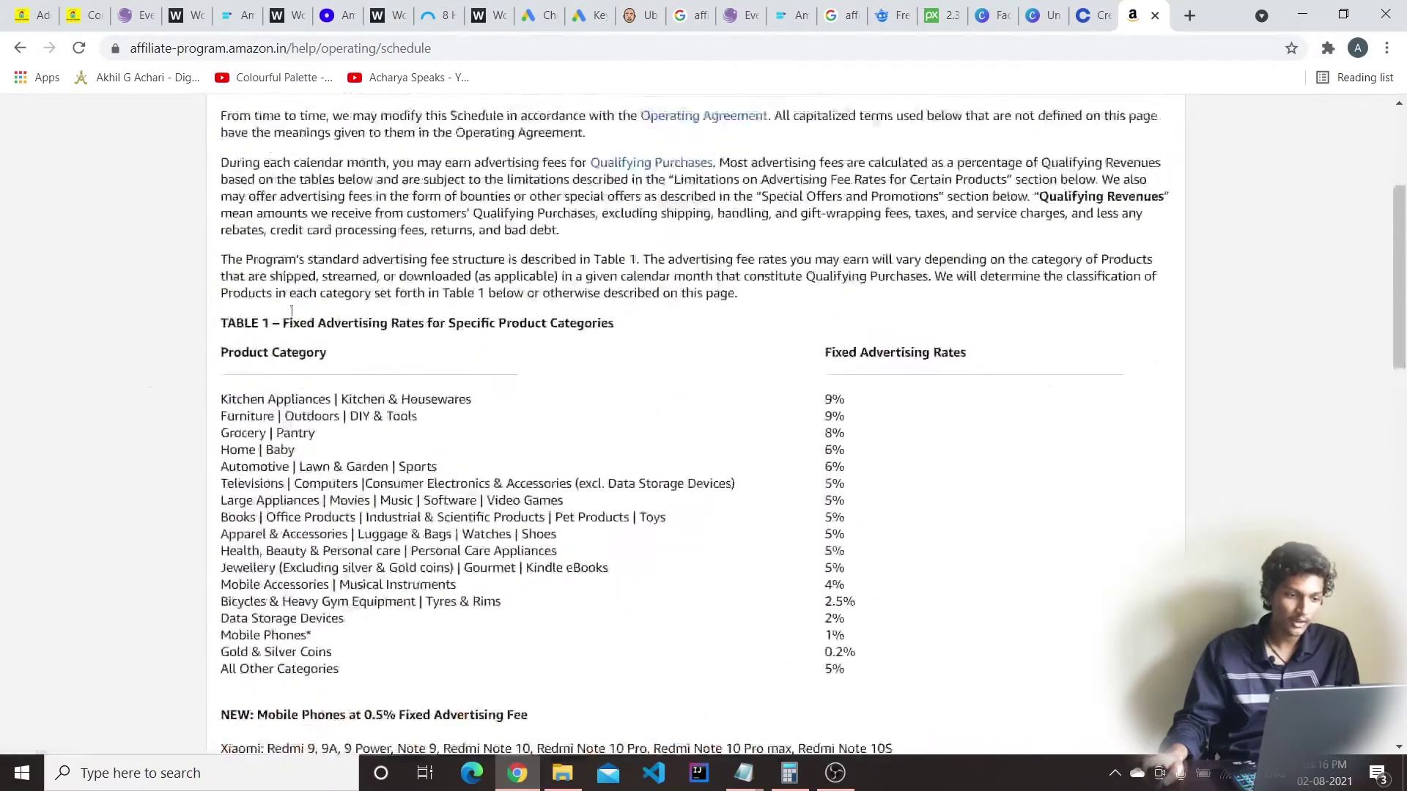
left_click(479, 45)
key("ctrl+a")
key("ctrl+c")
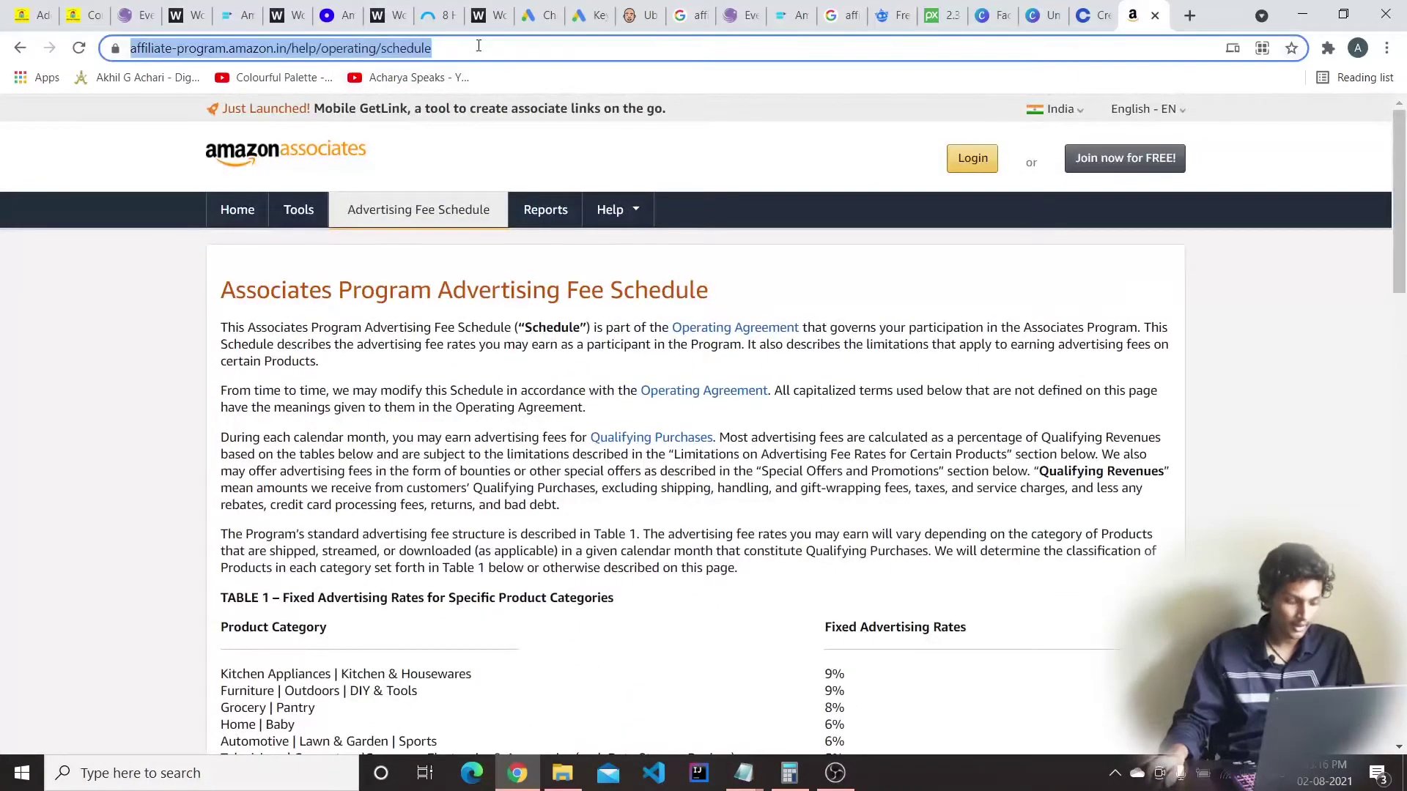
In the post's commission rates paragraph, hyperlink the word "link" to the copied fee schedule address, opening in a new tab
left_click(33, 15)
scroll(270, 400, "down", 1)
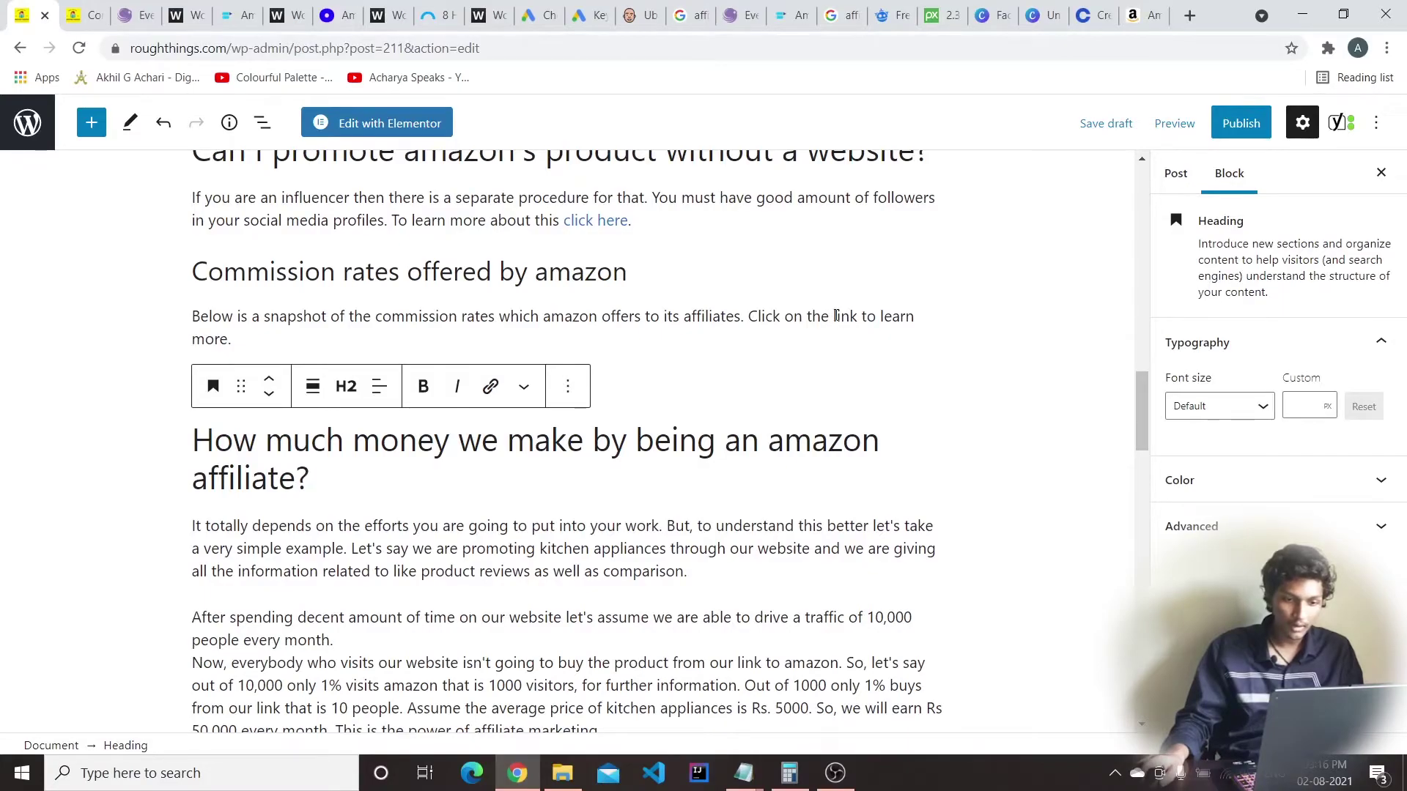
left_click_drag(834, 315, 851, 314)
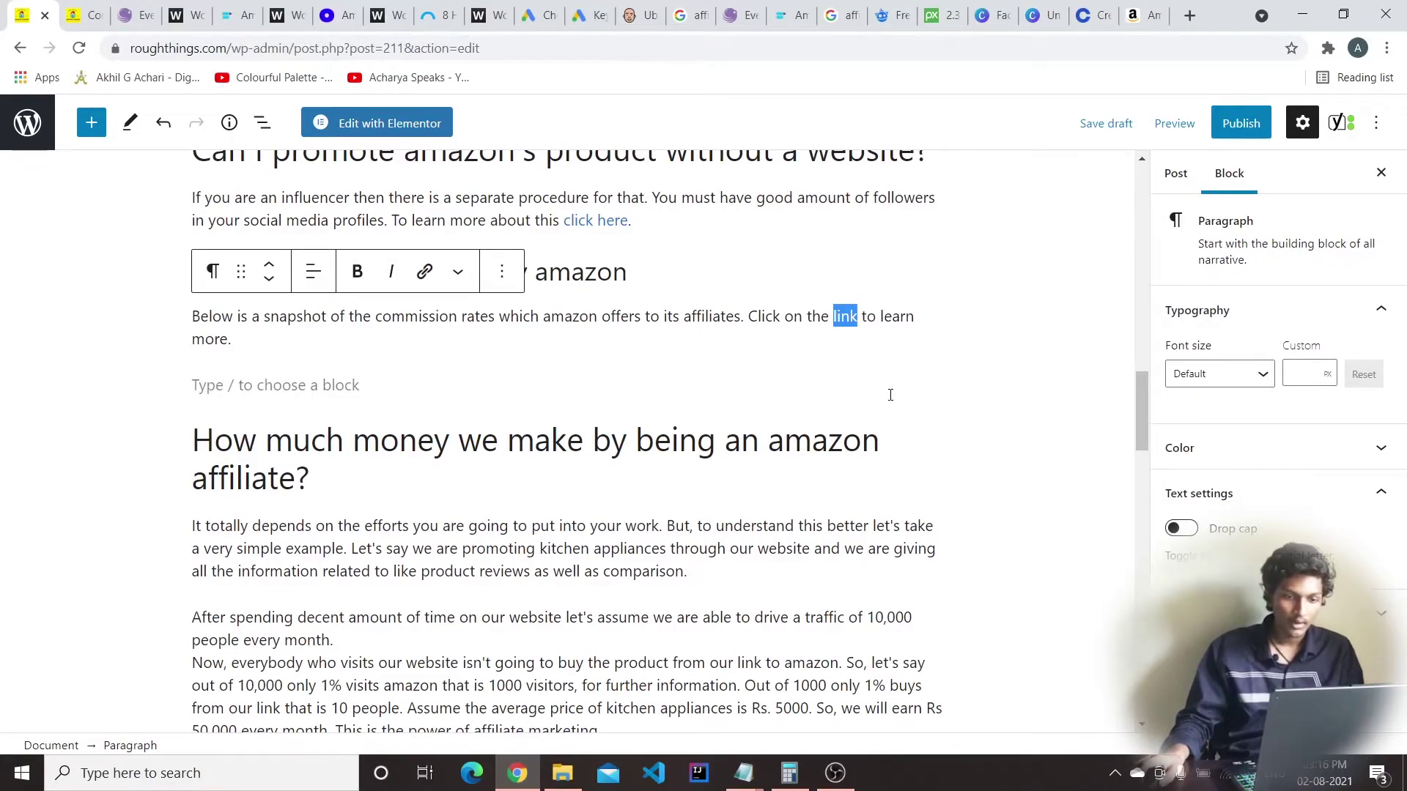
left_click(425, 272)
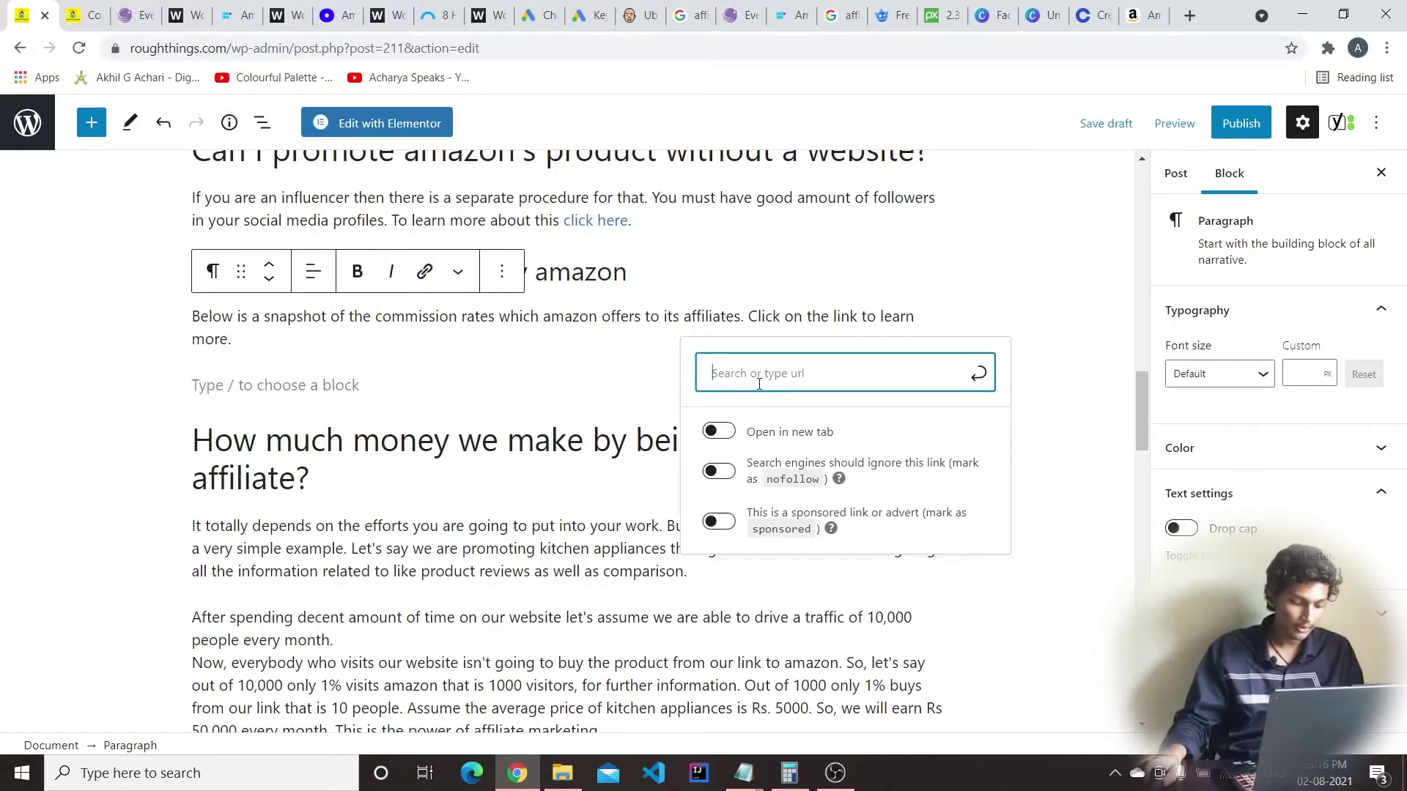
key("ctrl+v")
left_click(722, 485)
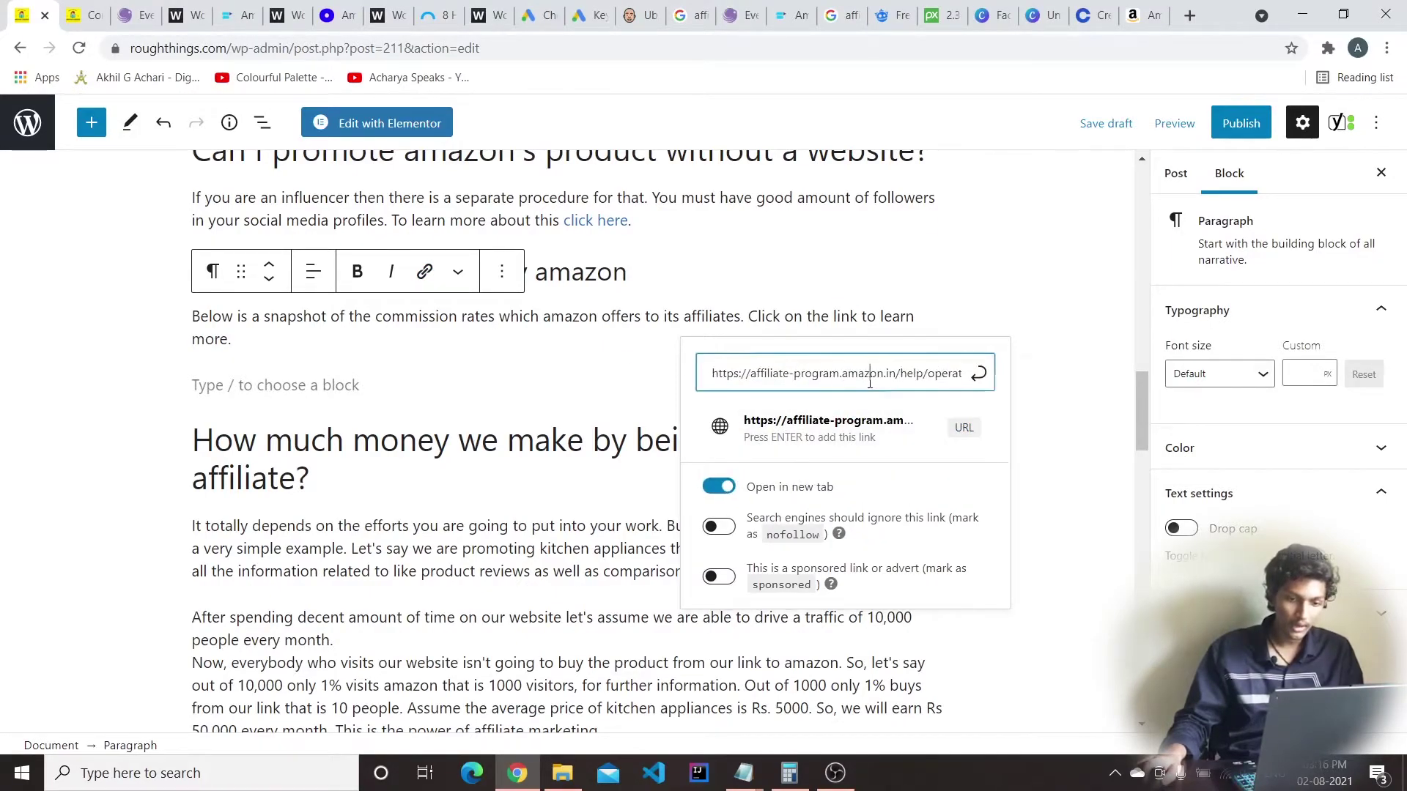
key("Return")
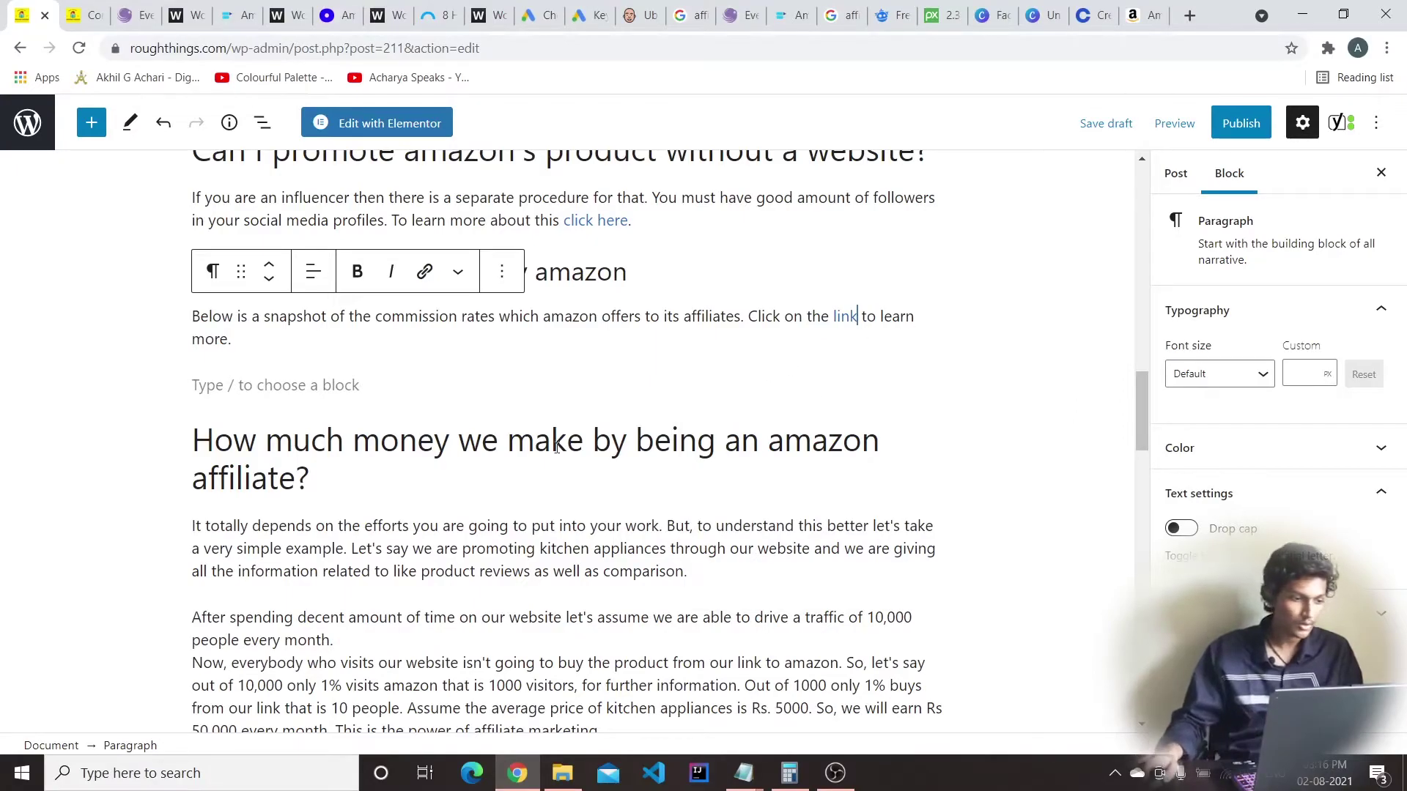
Capture a full-screen screenshot of the rates table on the Advertising Fee Schedule page and open it in Snip & Sketch
left_click(1138, 10)
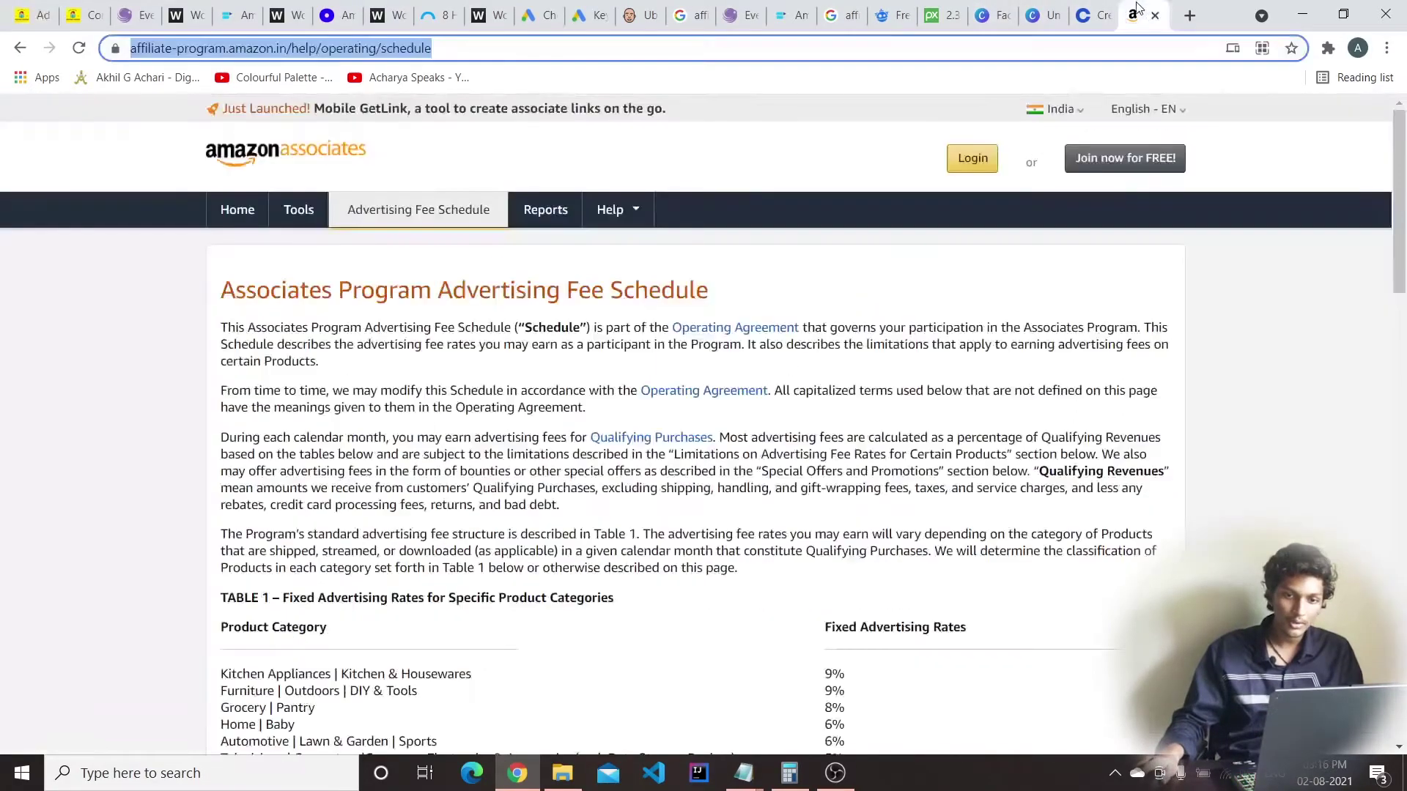
scroll(571, 520, "down", 6)
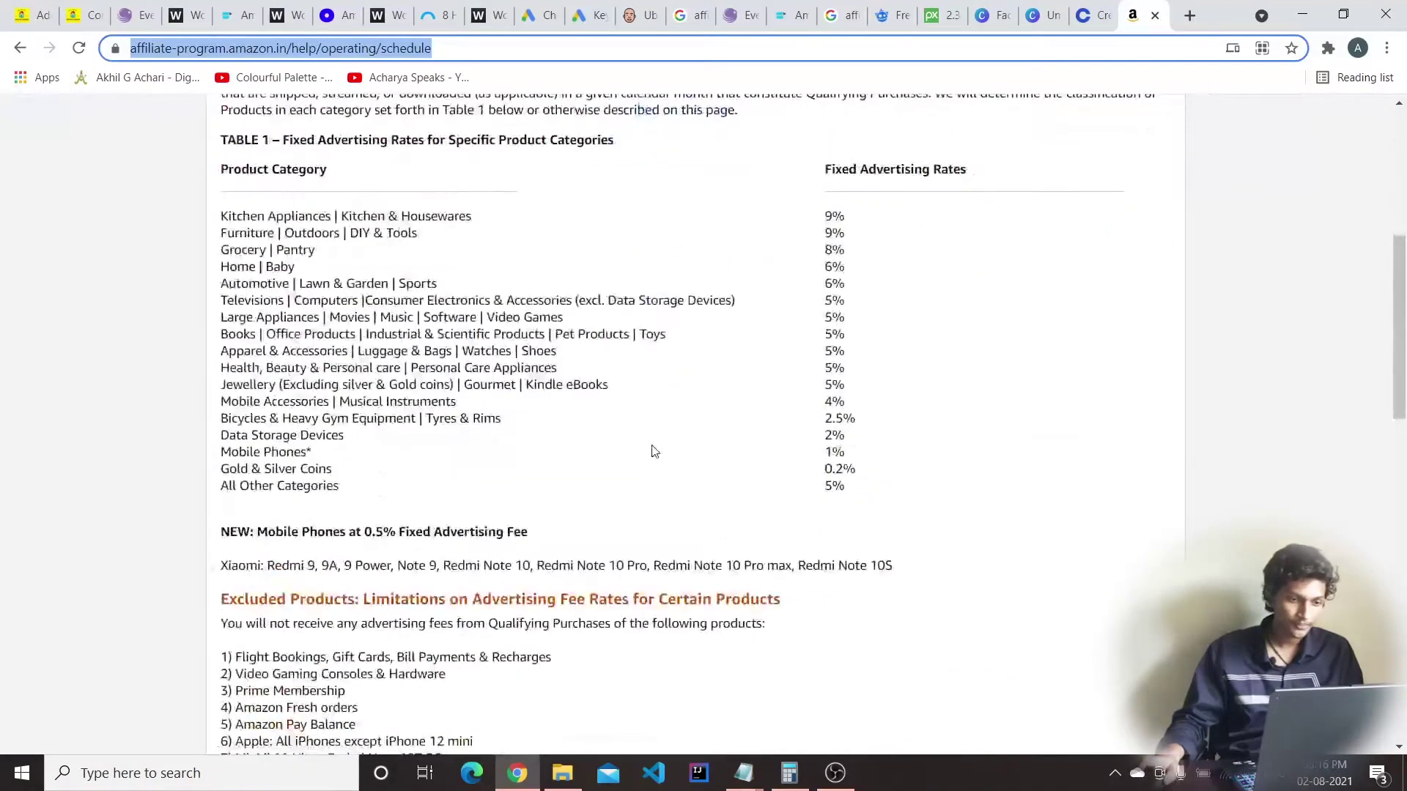
scroll(655, 451, "up", 1)
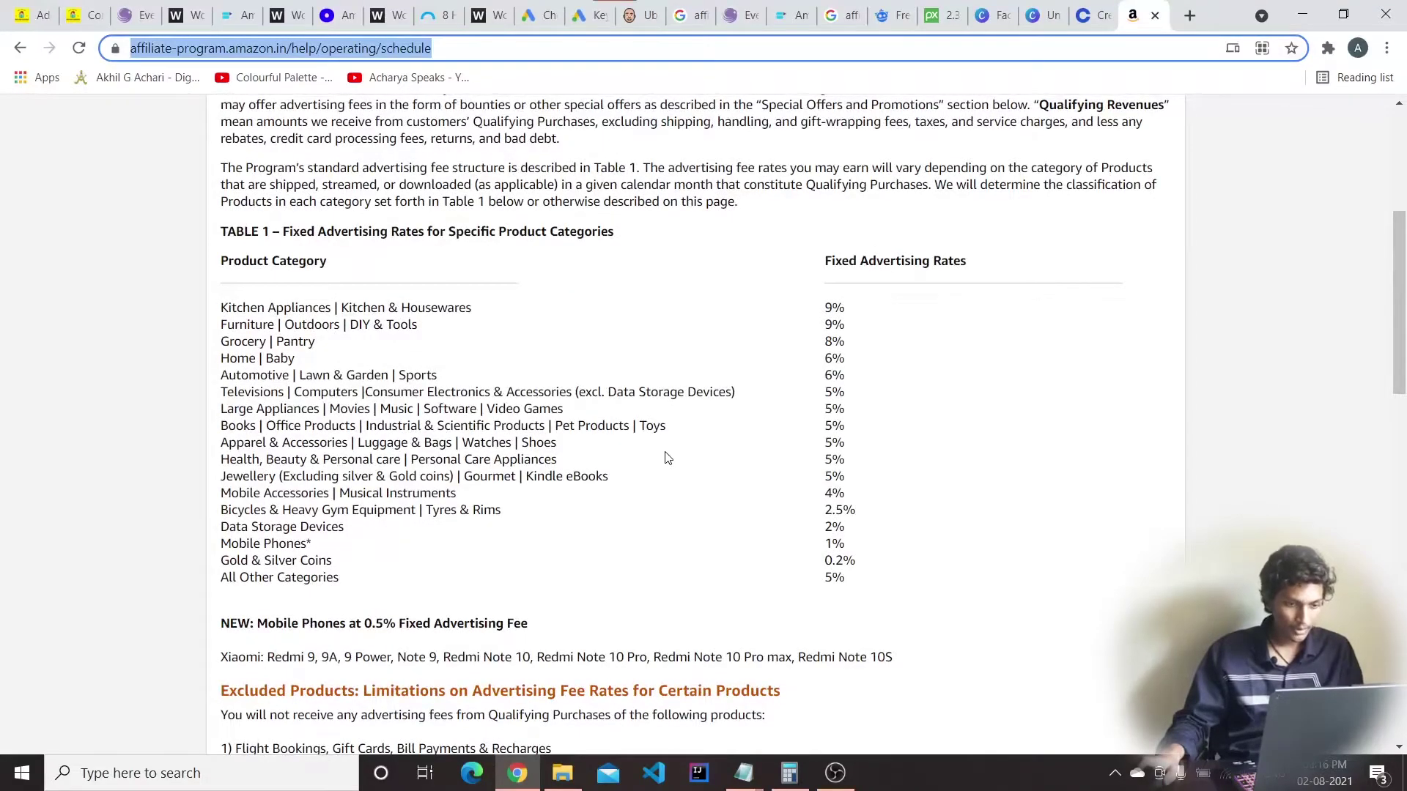
key("super+shift+s")
left_click(763, 21)
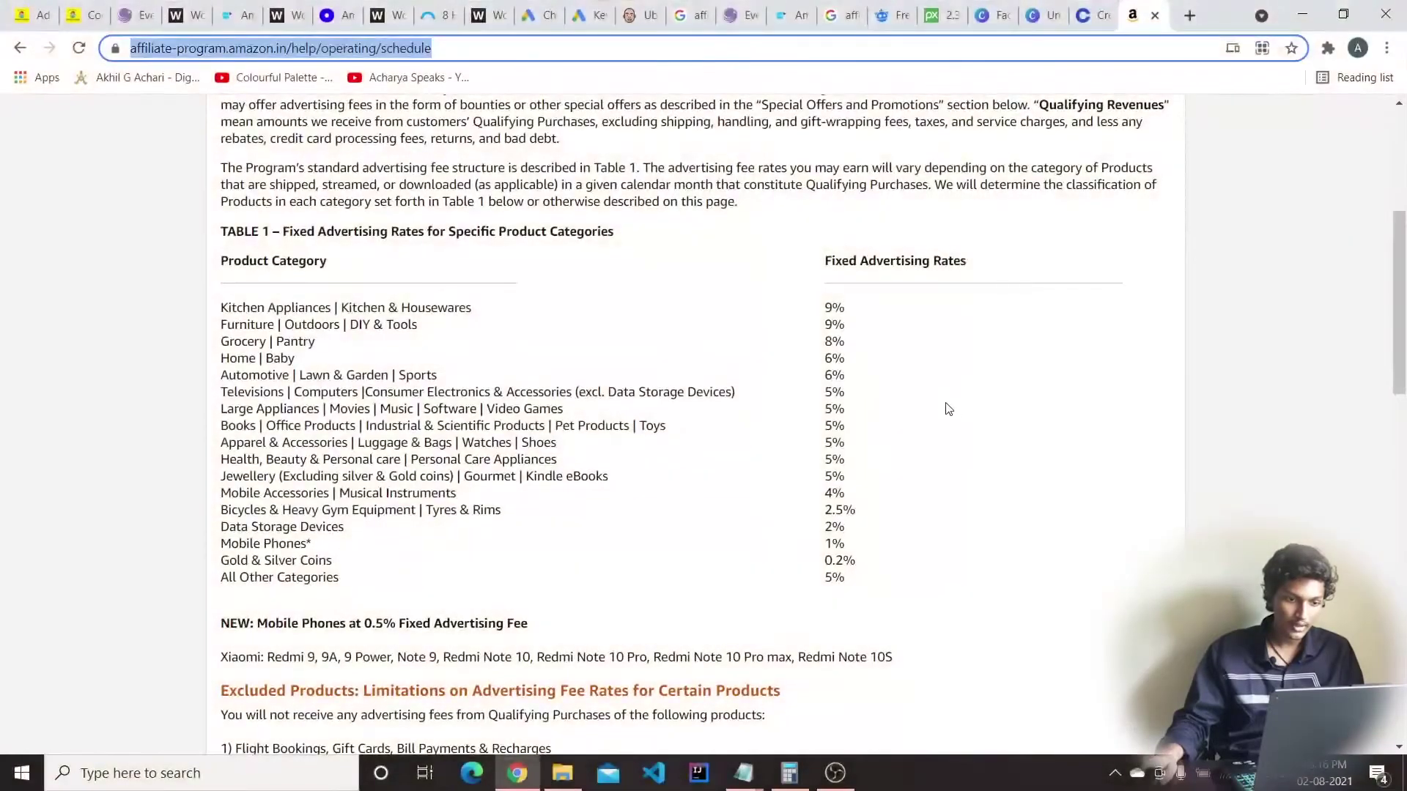
left_click(1121, 616)
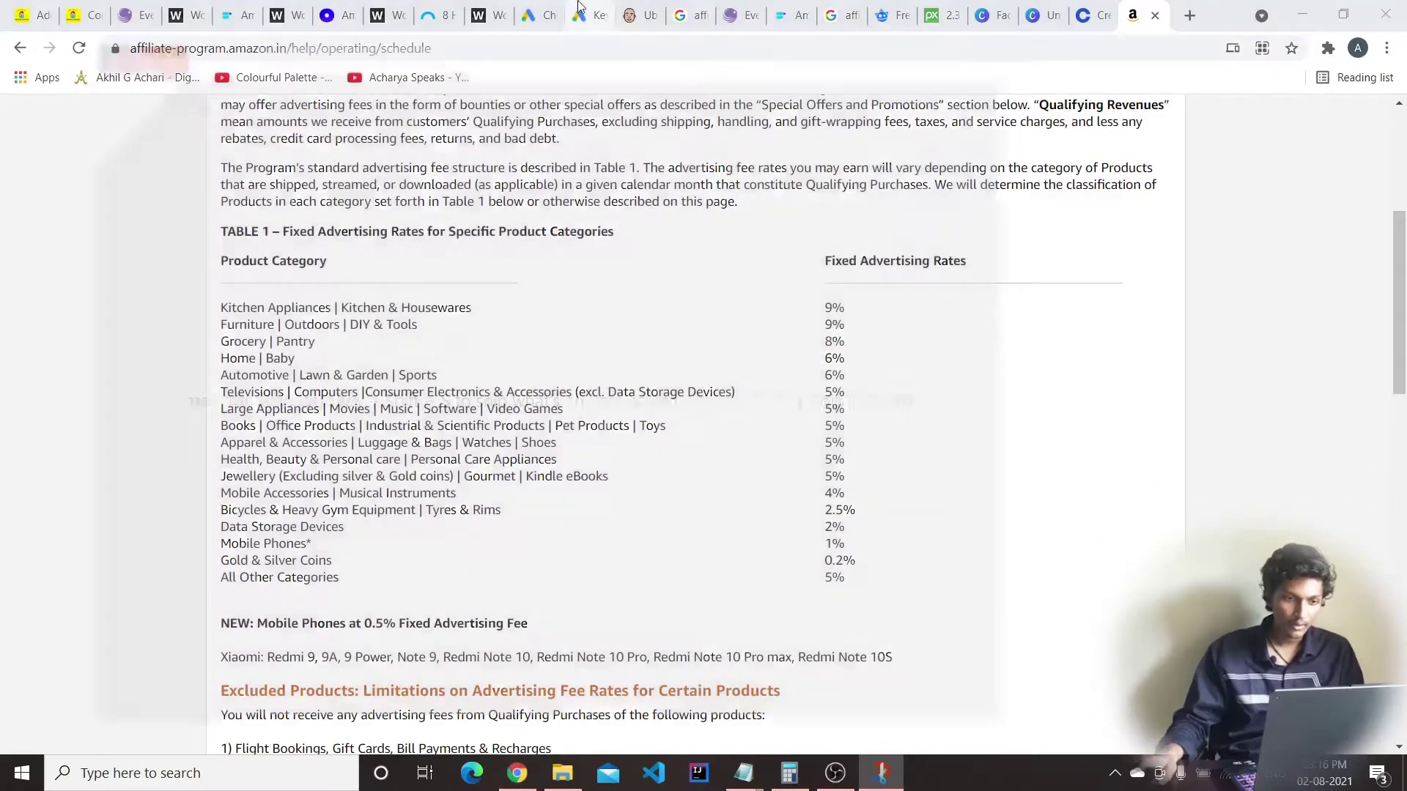
Crop the screenshot to Table 1 with its product categories and advertising rates, save it as a PNG on the Desktop, and close Snip & Sketch
left_click(649, 49)
left_click_drag(103, 651, 235, 528)
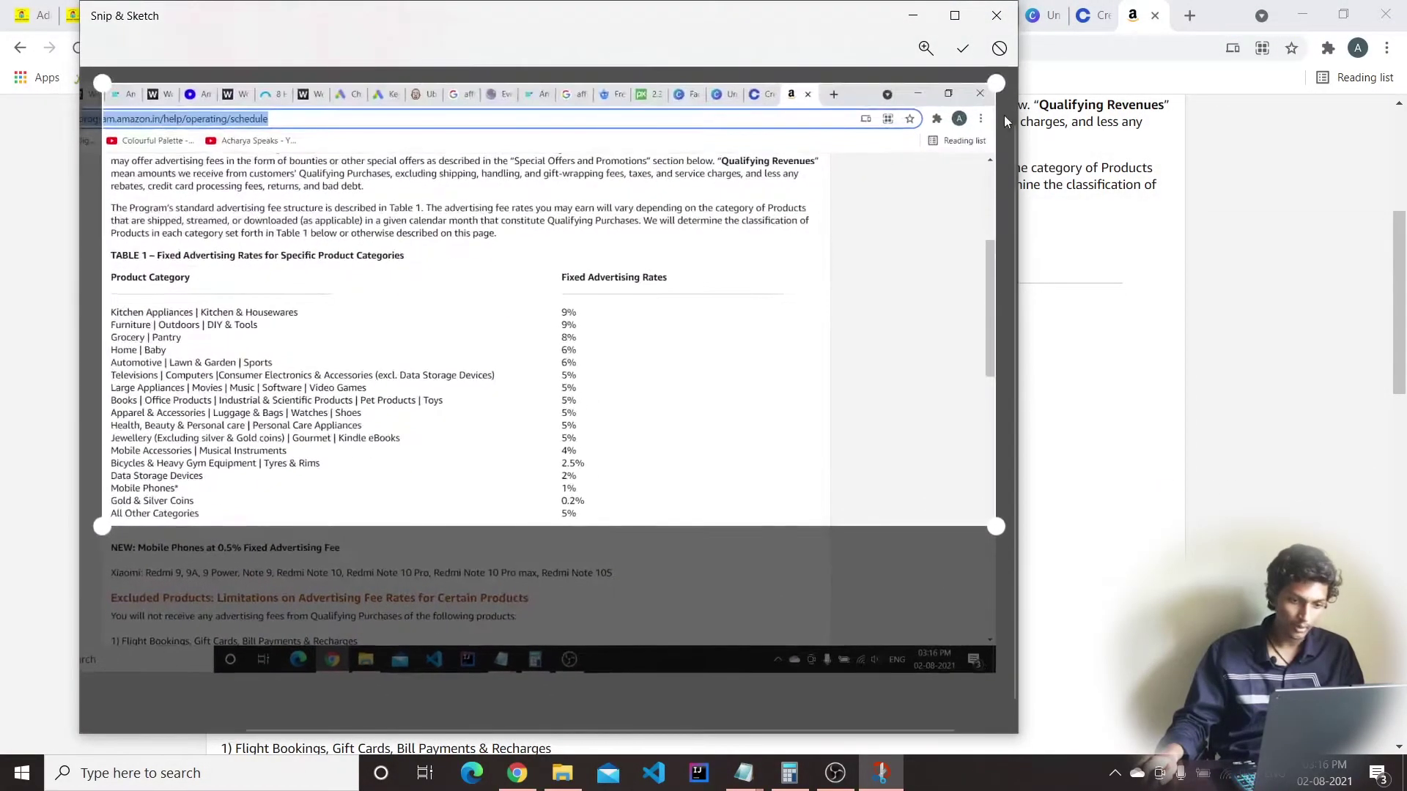
left_click_drag(991, 84, 784, 251)
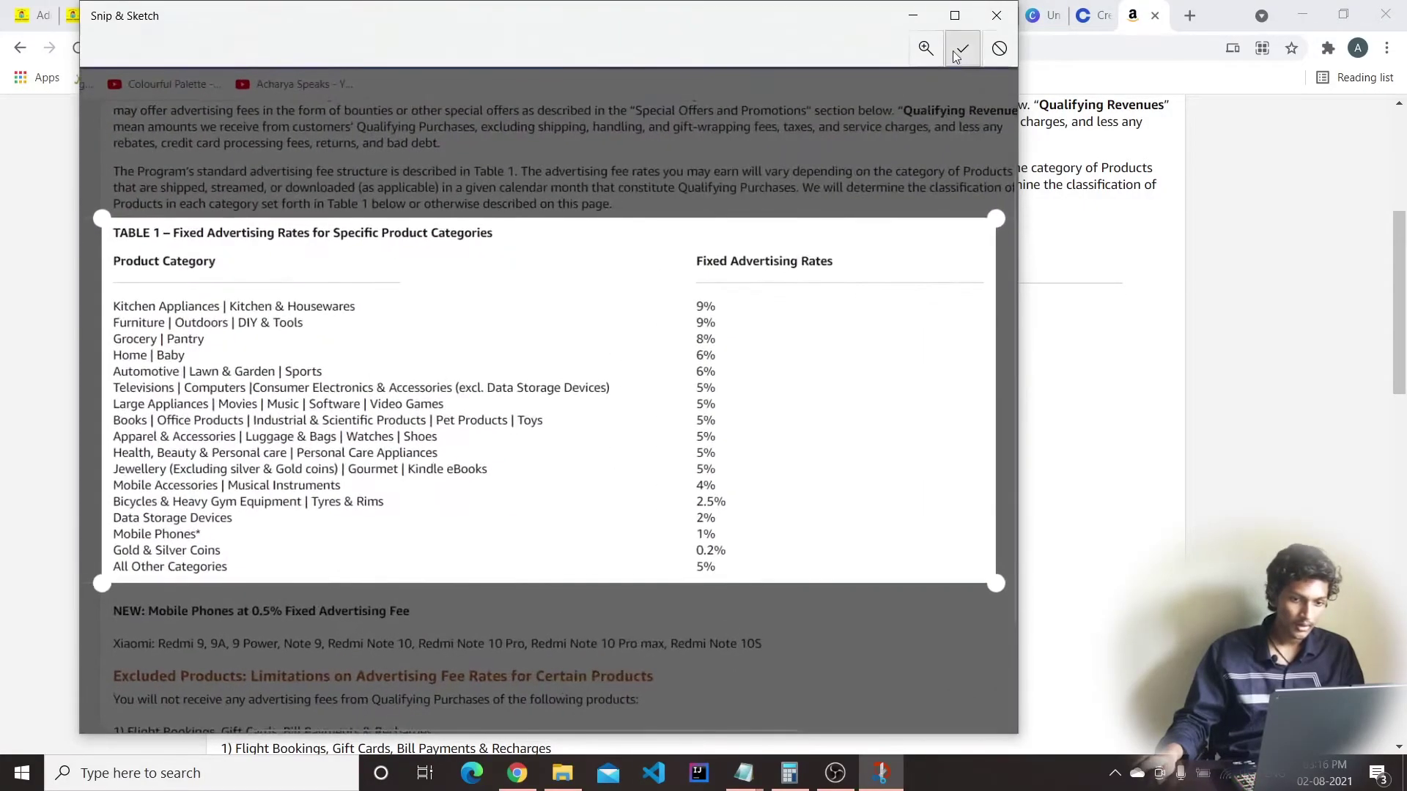
left_click(962, 49)
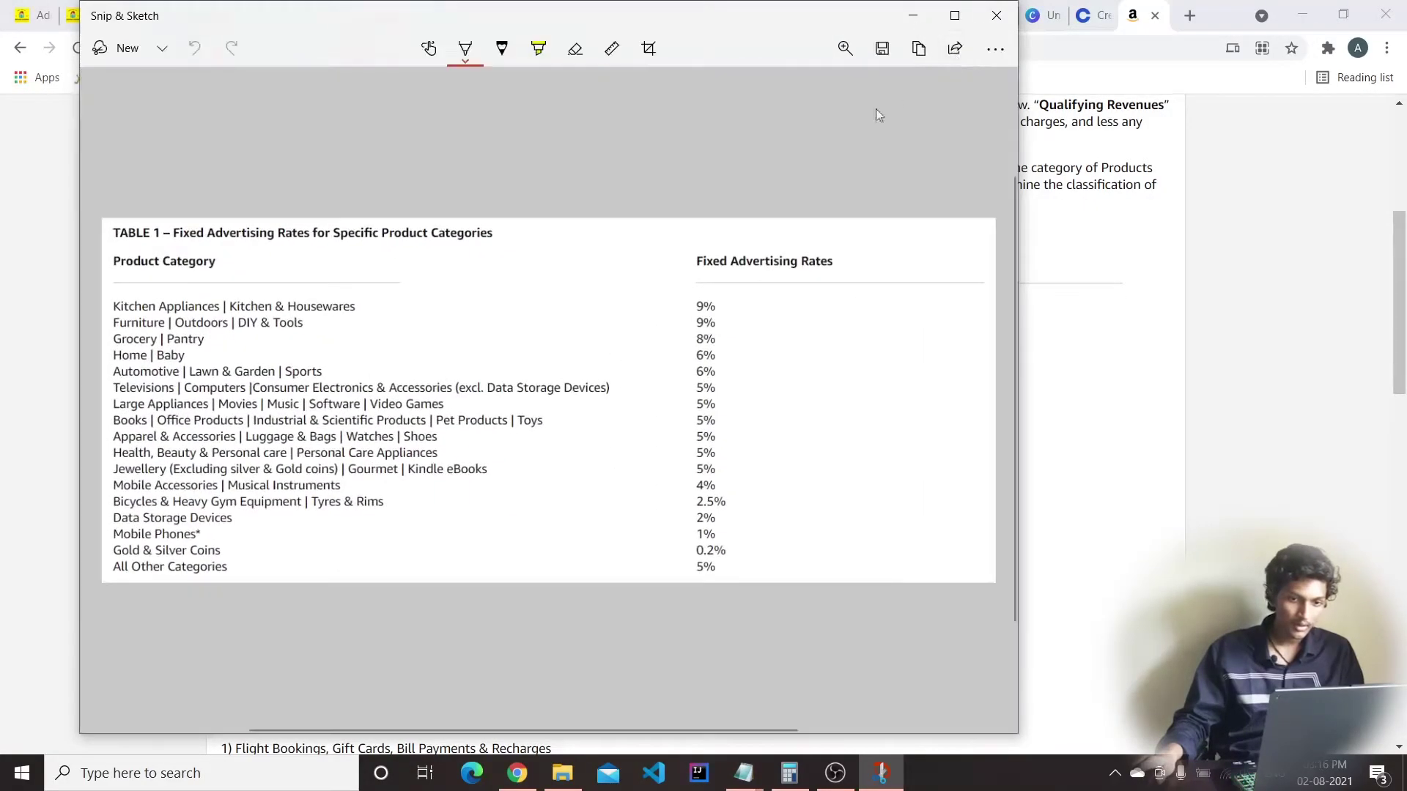
left_click(882, 49)
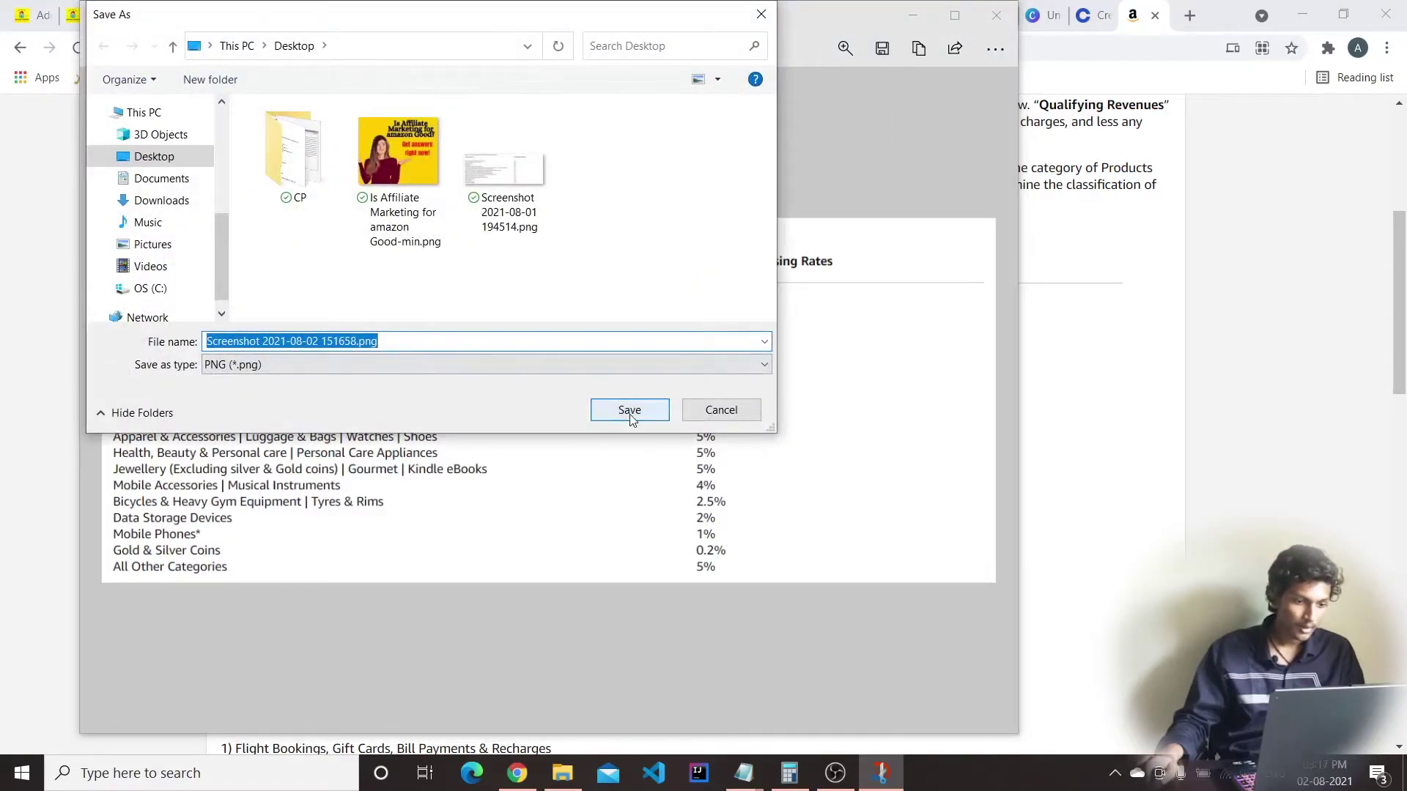
left_click(630, 411)
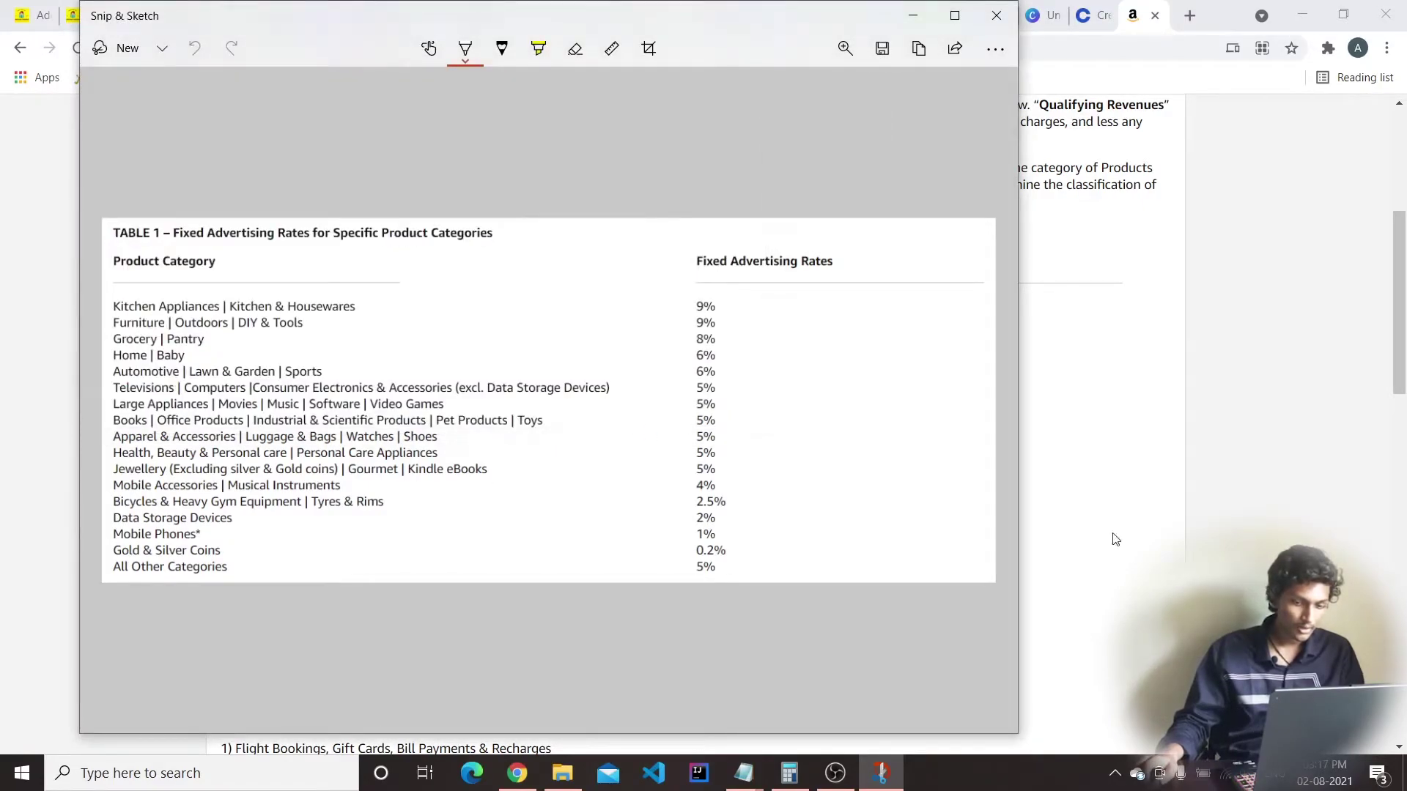
left_click(996, 16)
In the WordPress post, insert an image block below the commission rates paragraph and upload the saved rates table screenshot into it
left_click(10, 18)
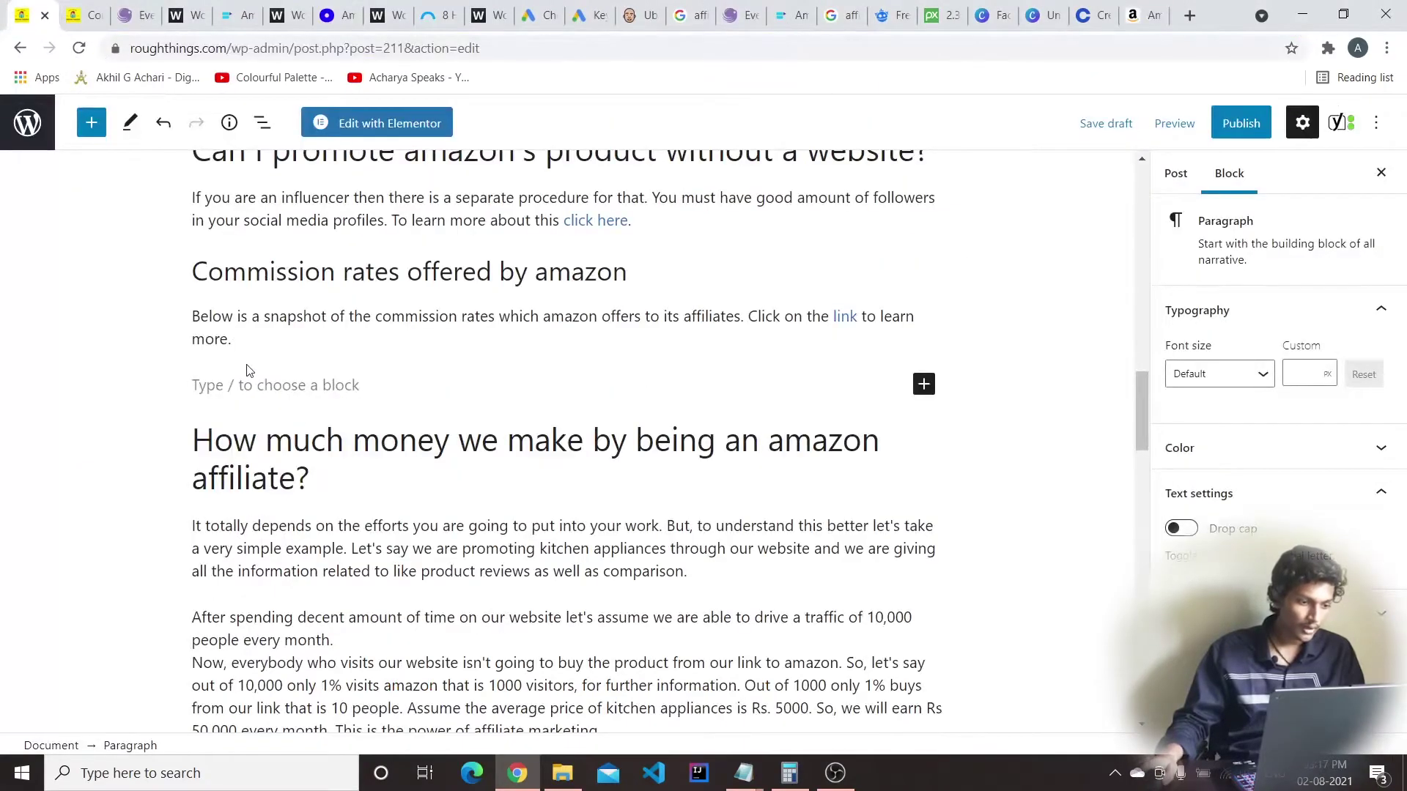
left_click(923, 384)
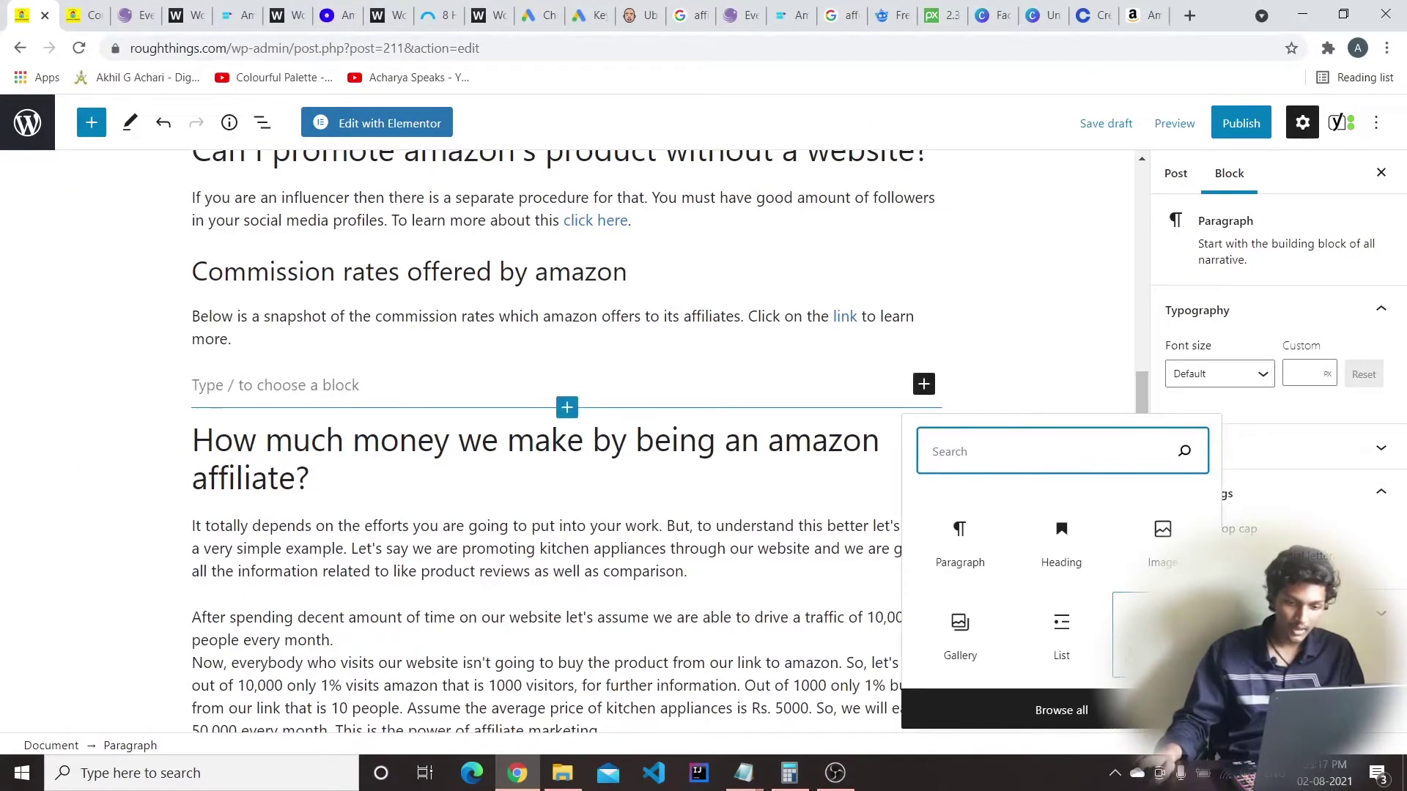
left_click(1172, 529)
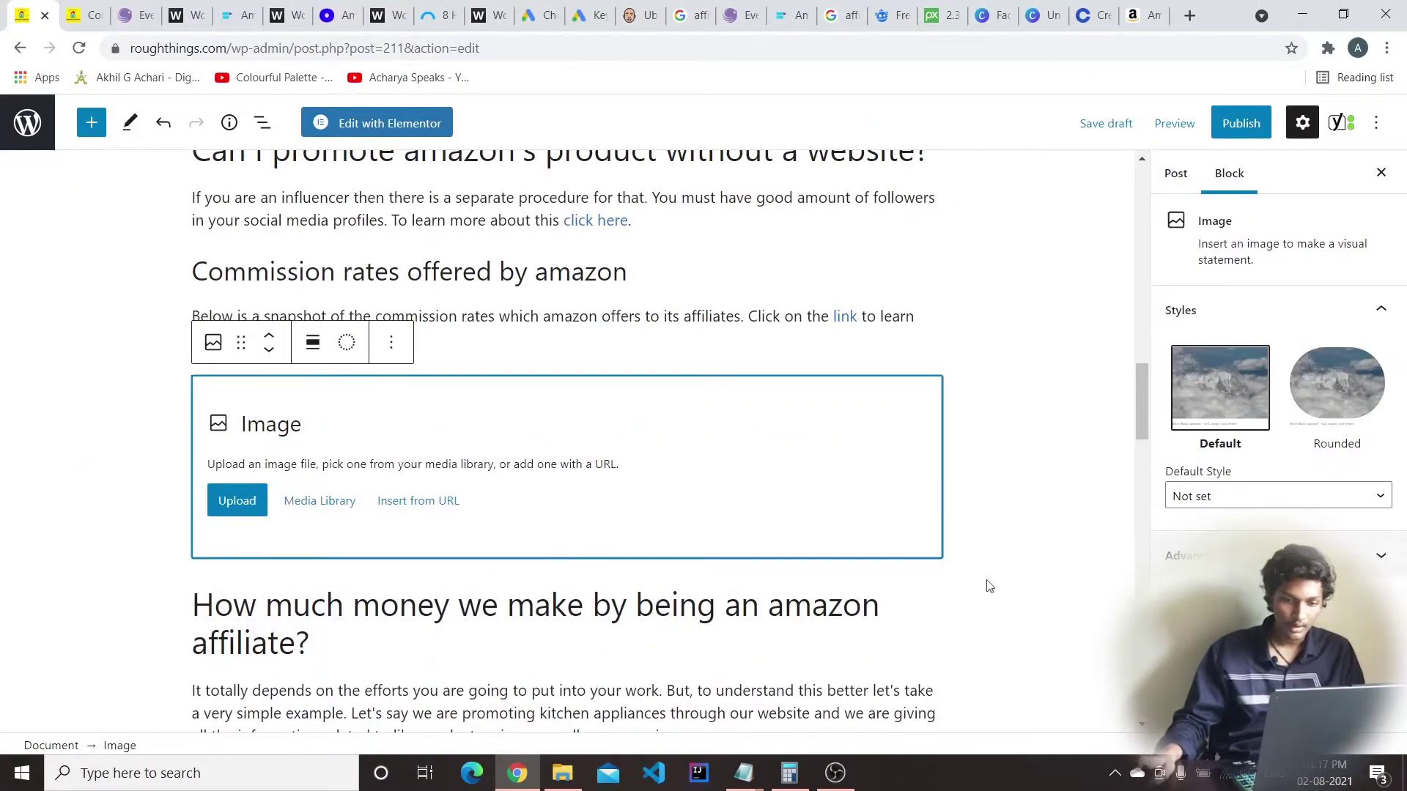
left_click(236, 500)
left_click(634, 168)
left_click(557, 408)
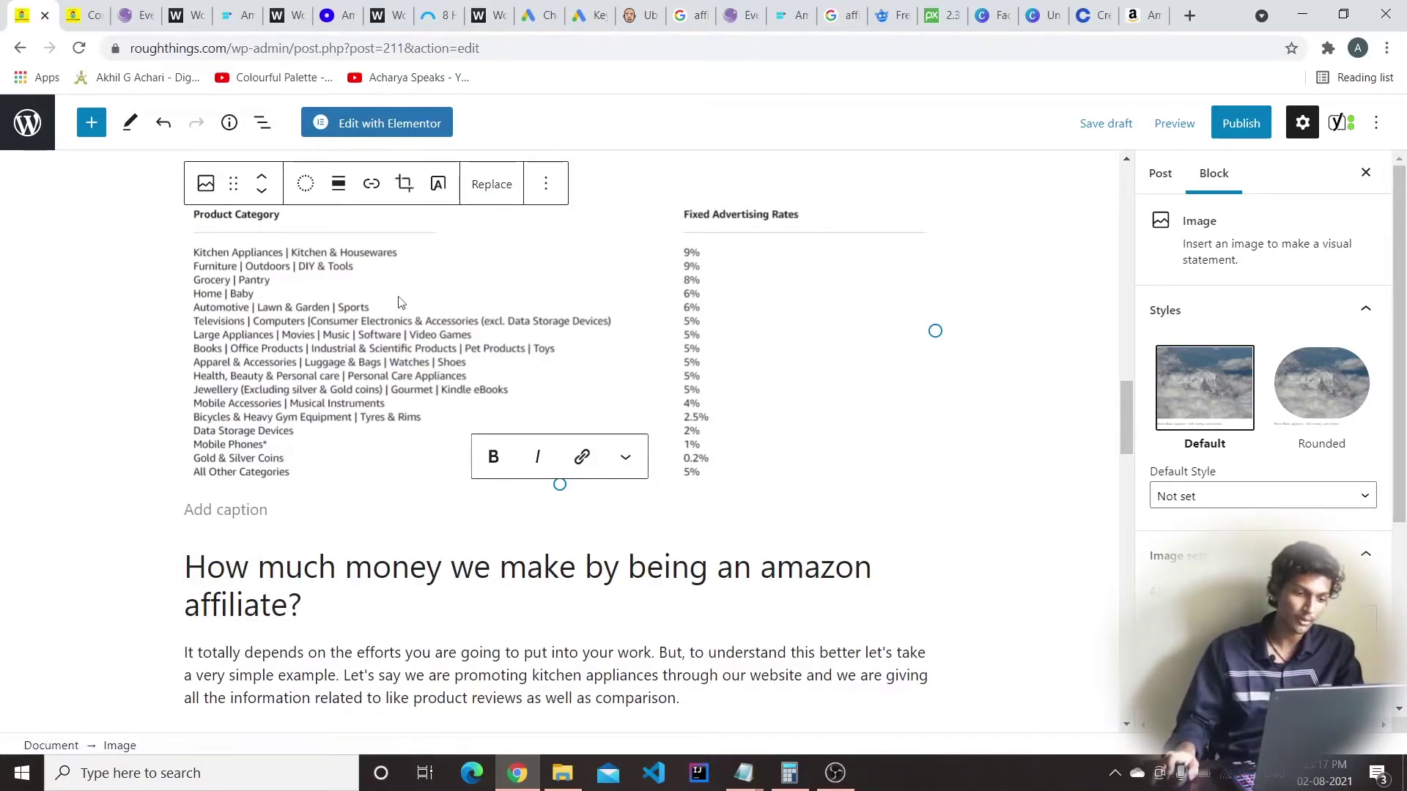
left_click(419, 312)
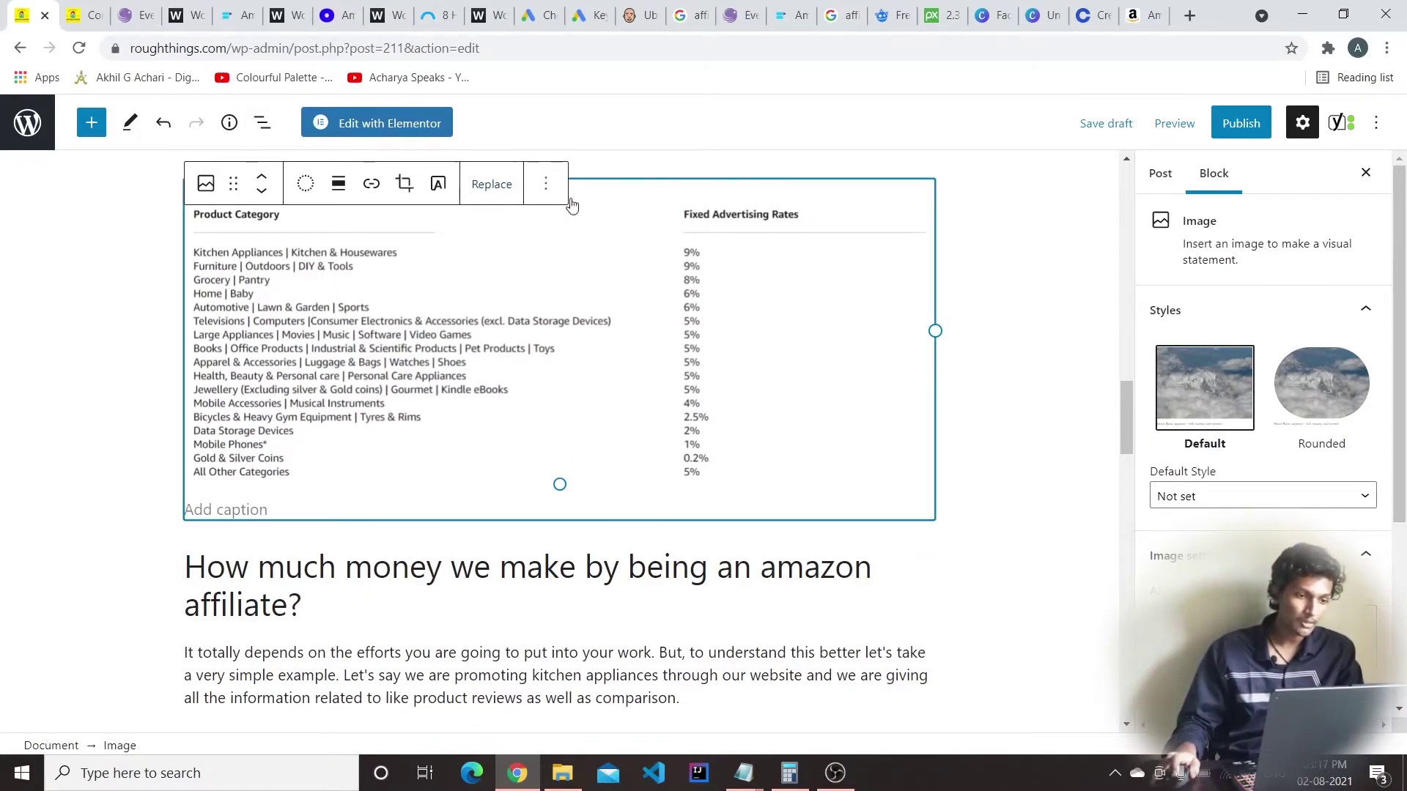
left_click(372, 190)
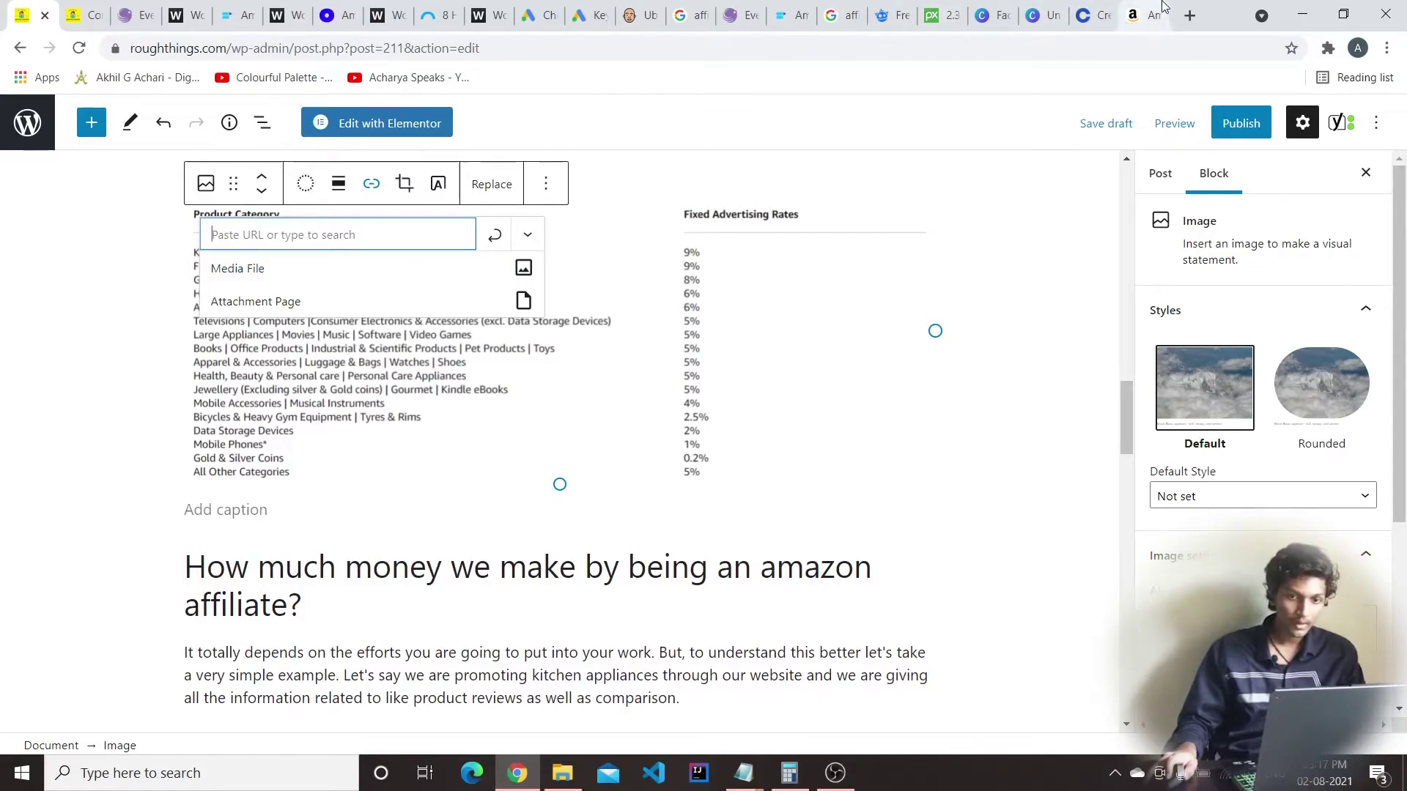
key("ctrl+9")
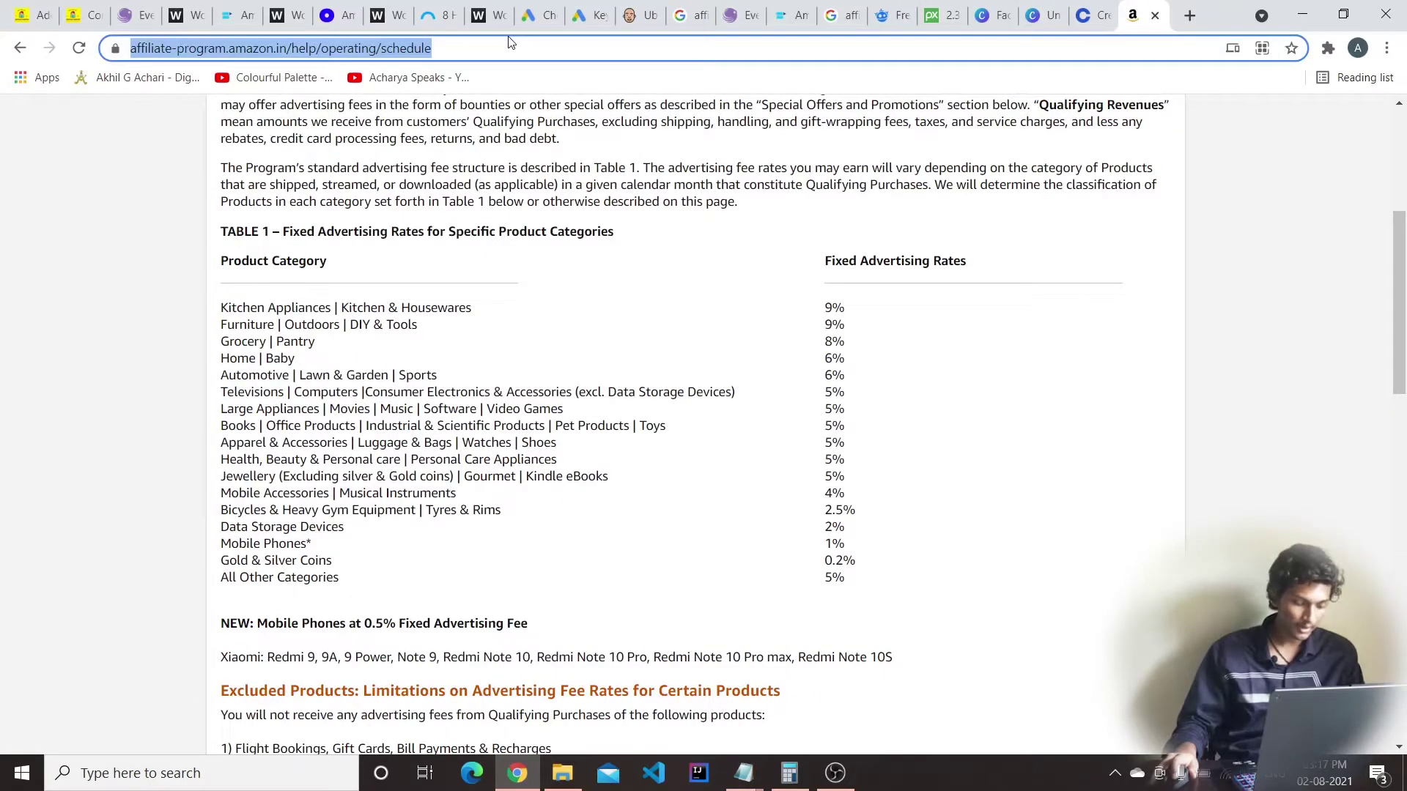
key("ctrl+1")
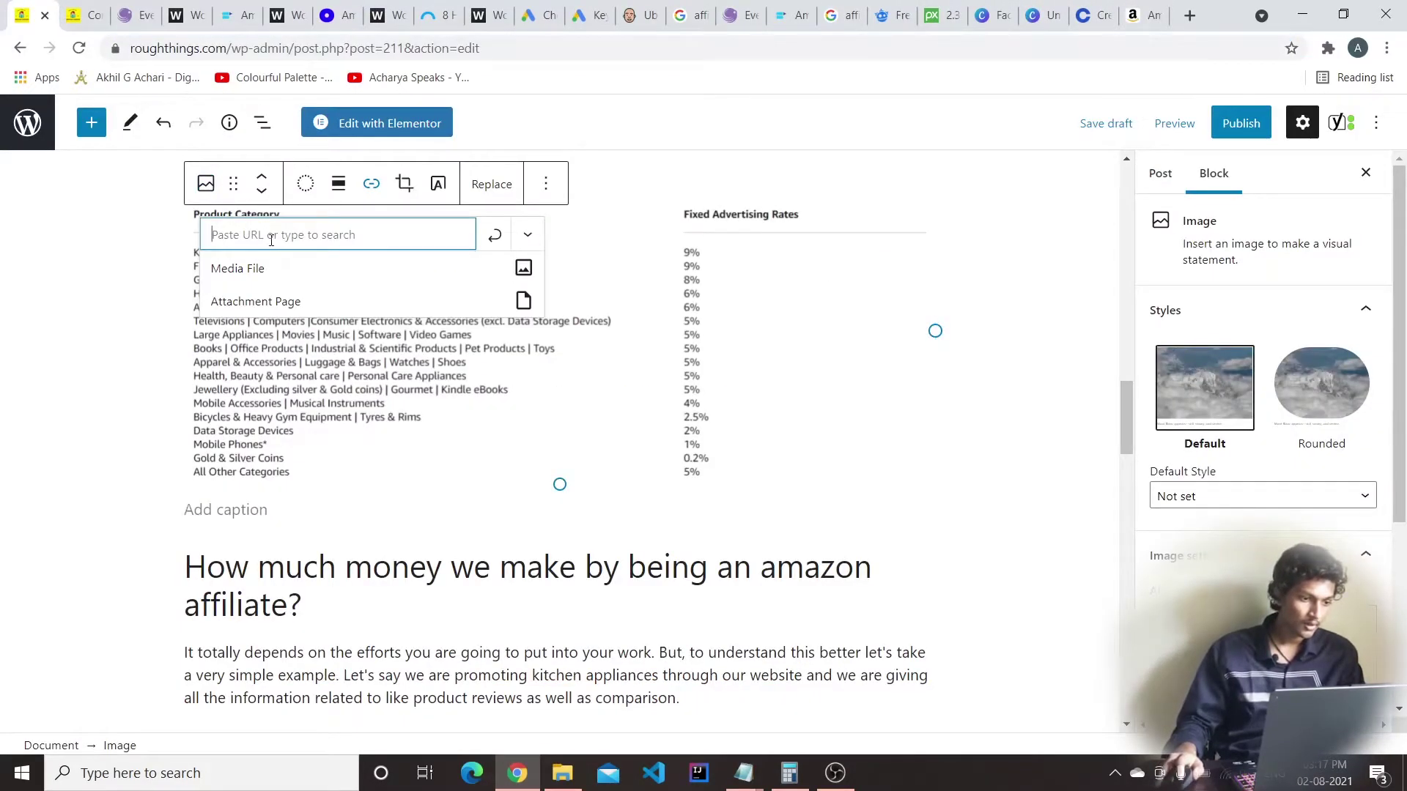
key("ctrl+v")
left_click(528, 236)
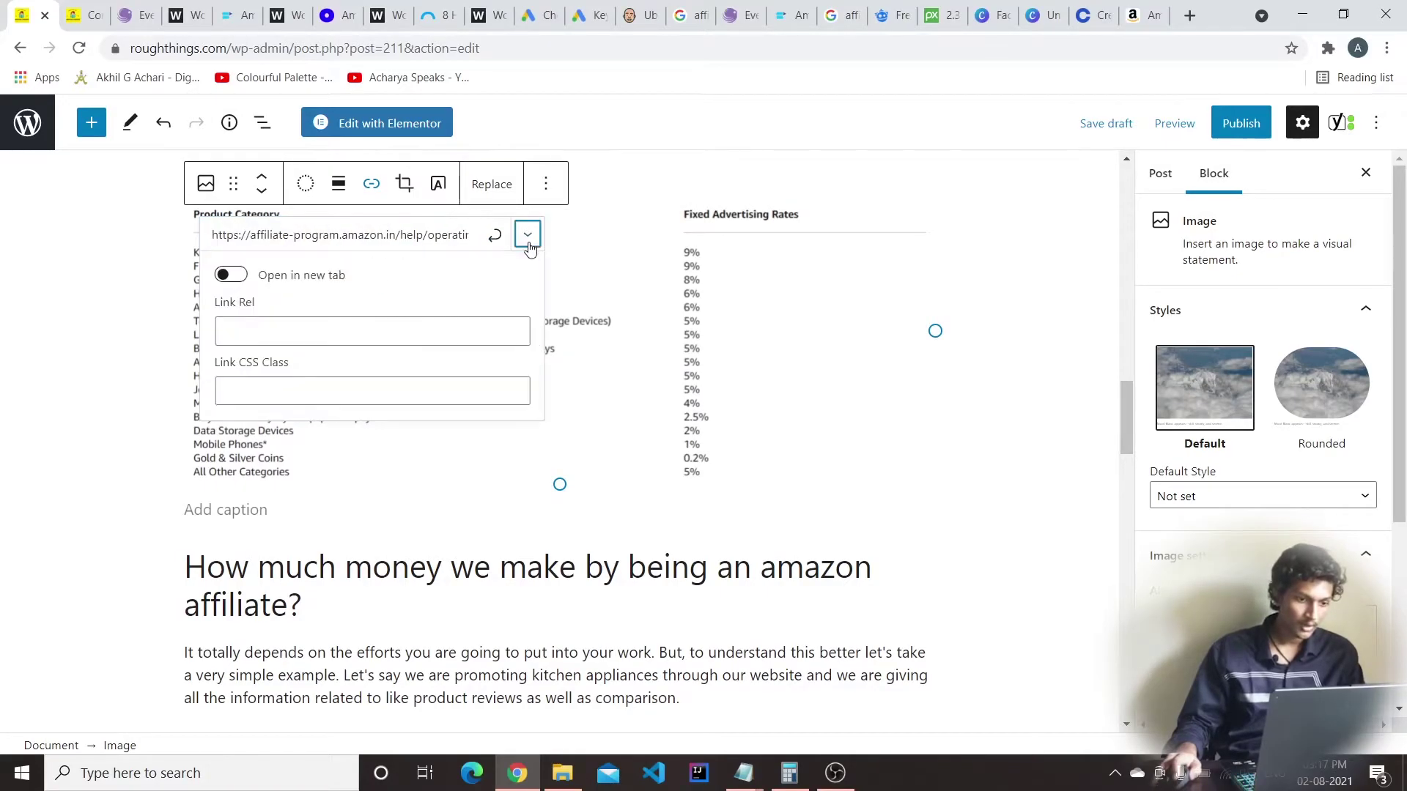
left_click(230, 275)
left_click(410, 233)
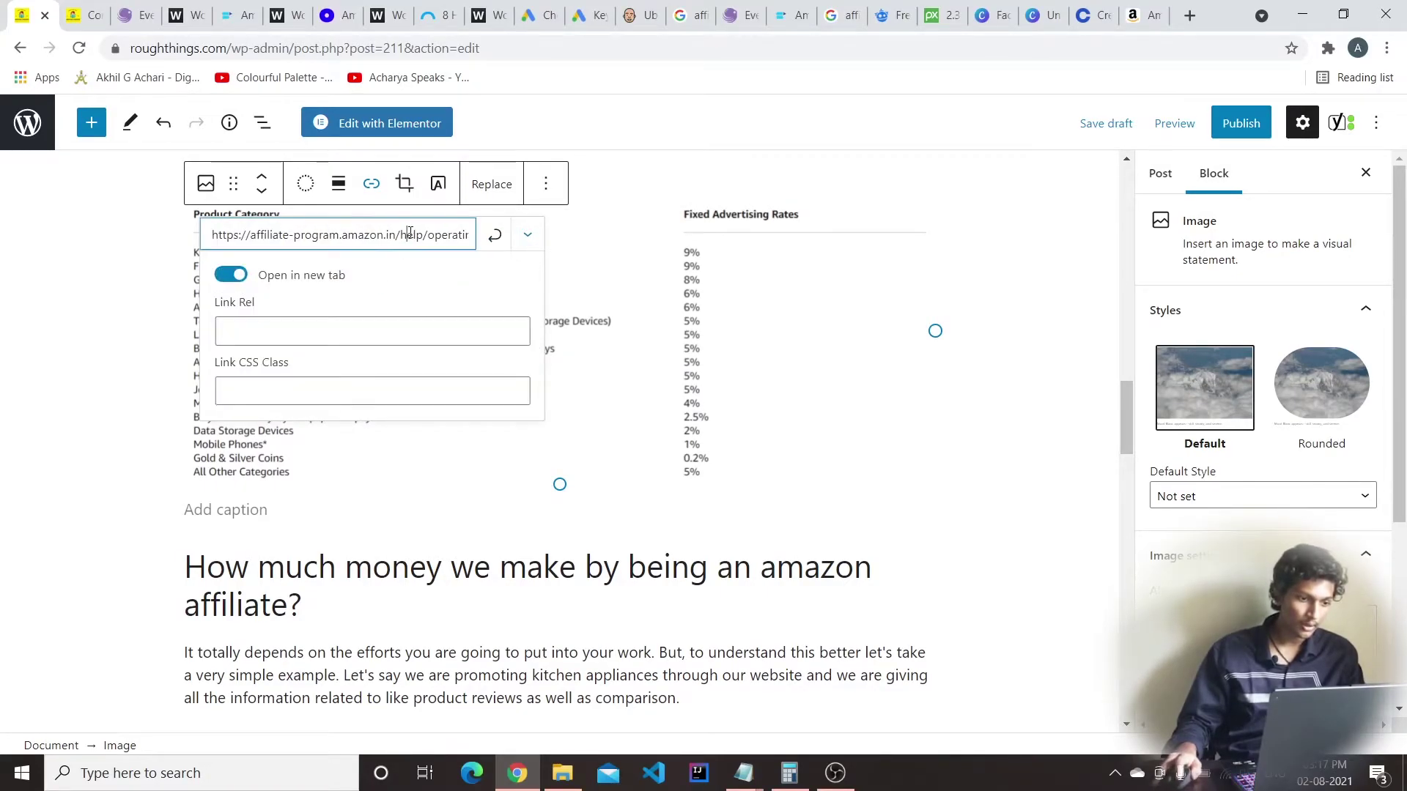
key("Return")
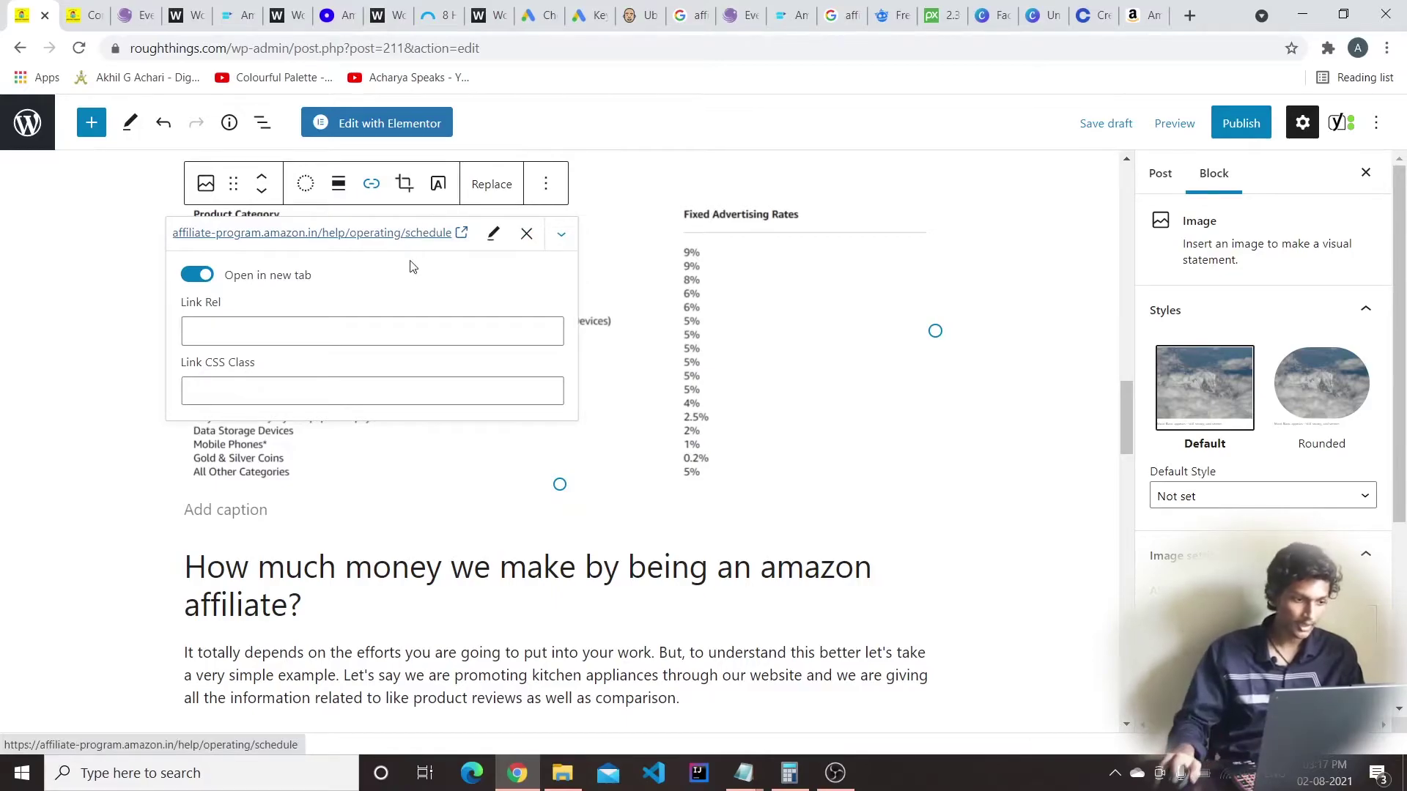
left_click(526, 233)
left_click(461, 231)
type("https://affiliate-program.amazon.in/help/operating/schedule")
key("Return")
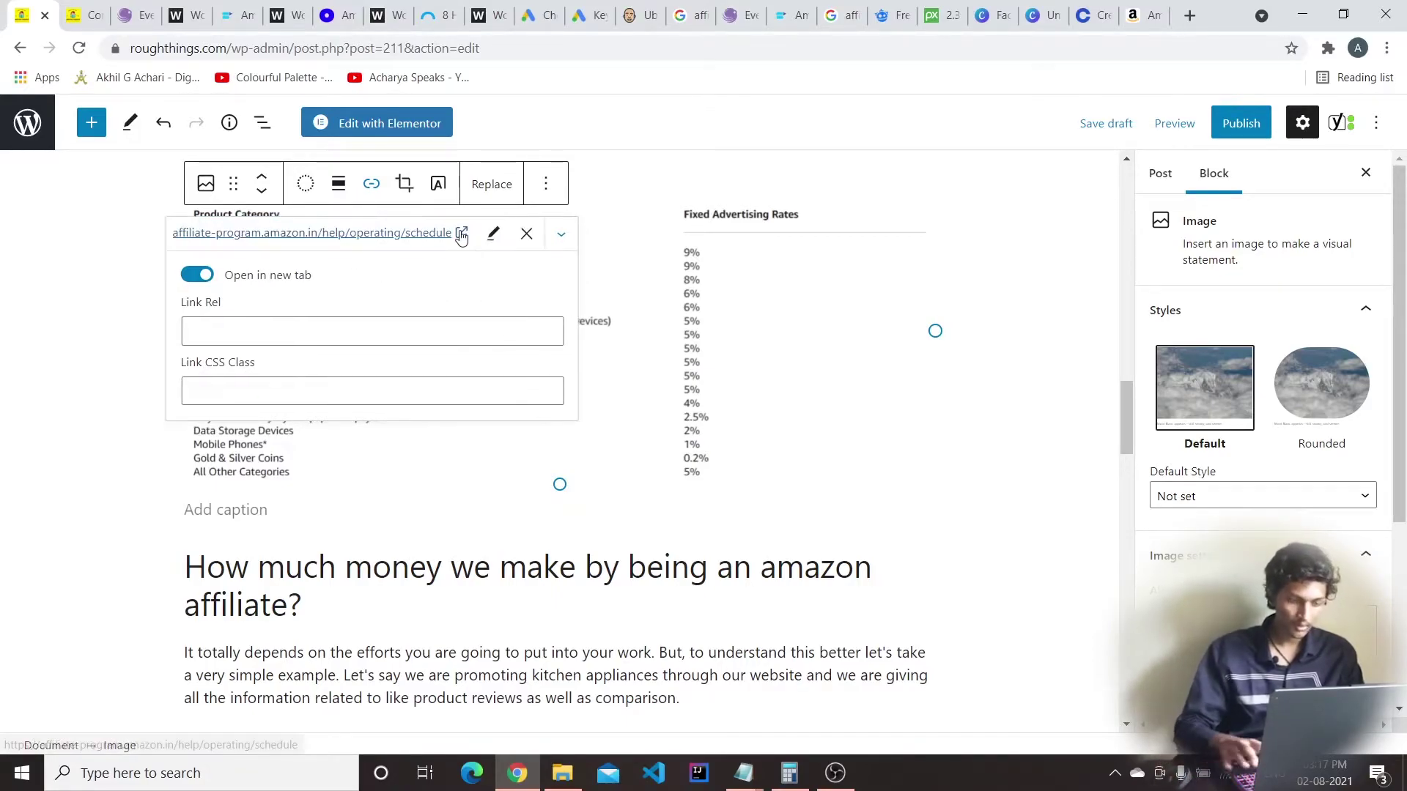
left_click(561, 233)
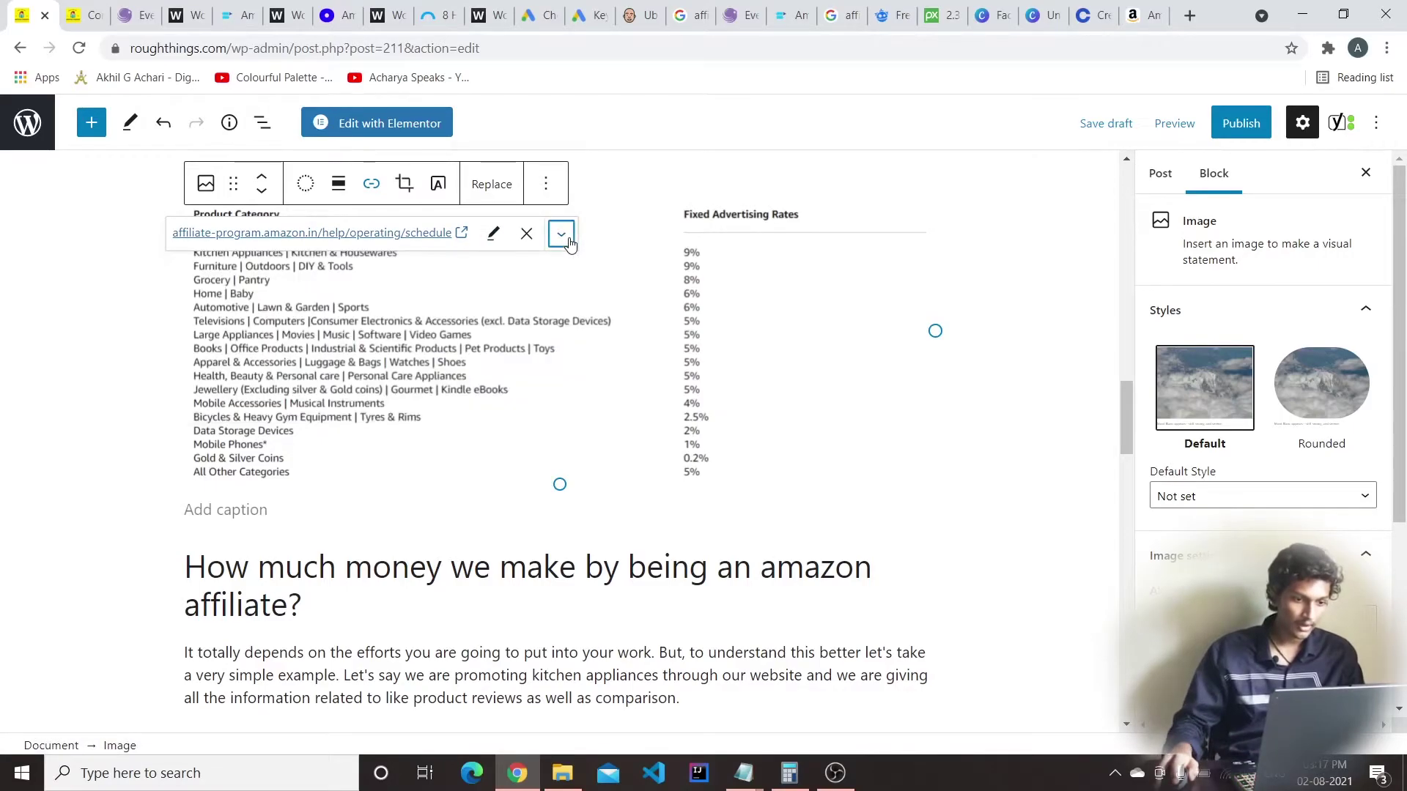
left_click(1044, 233)
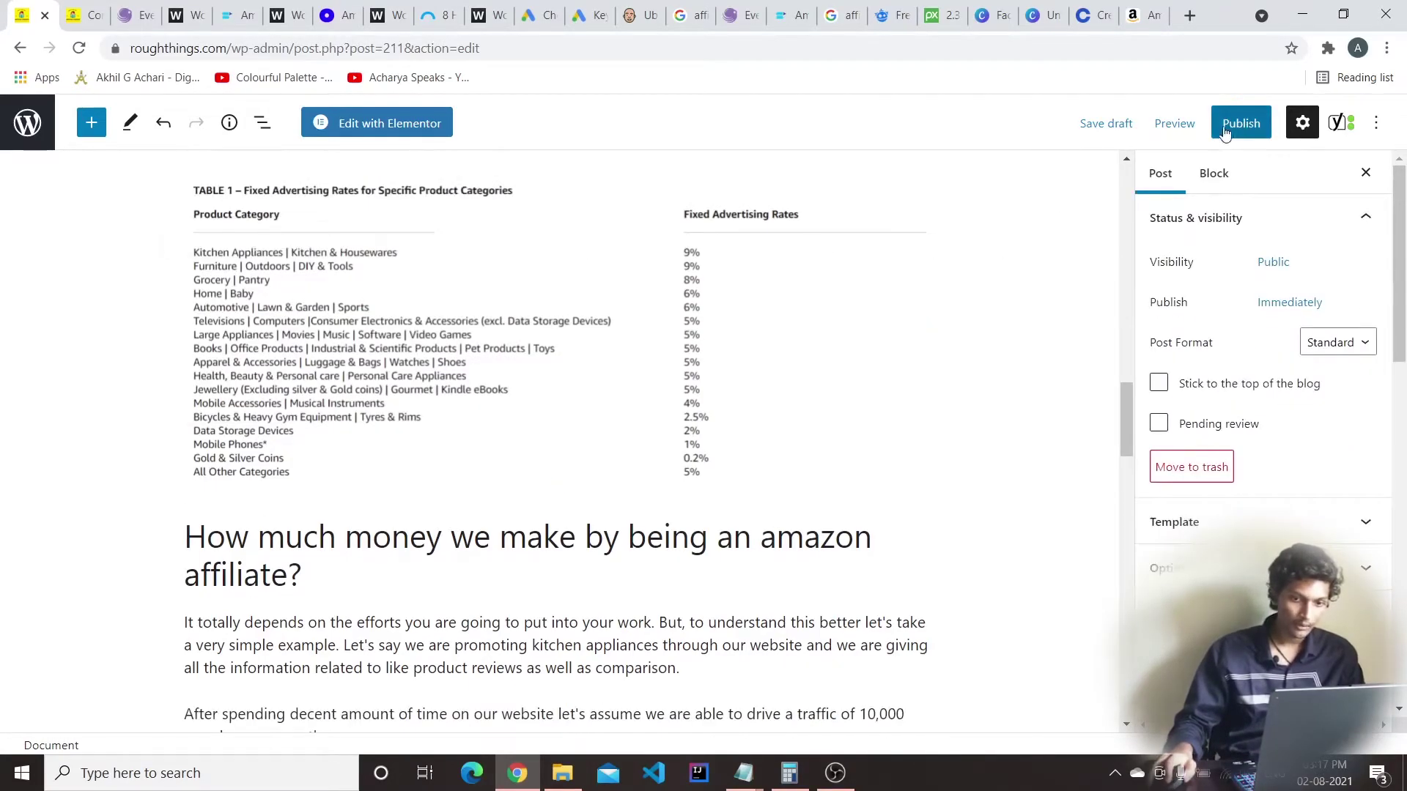
Preview the post in a new tab and review it from the first image's caption down to the commission rates table
left_click(1174, 131)
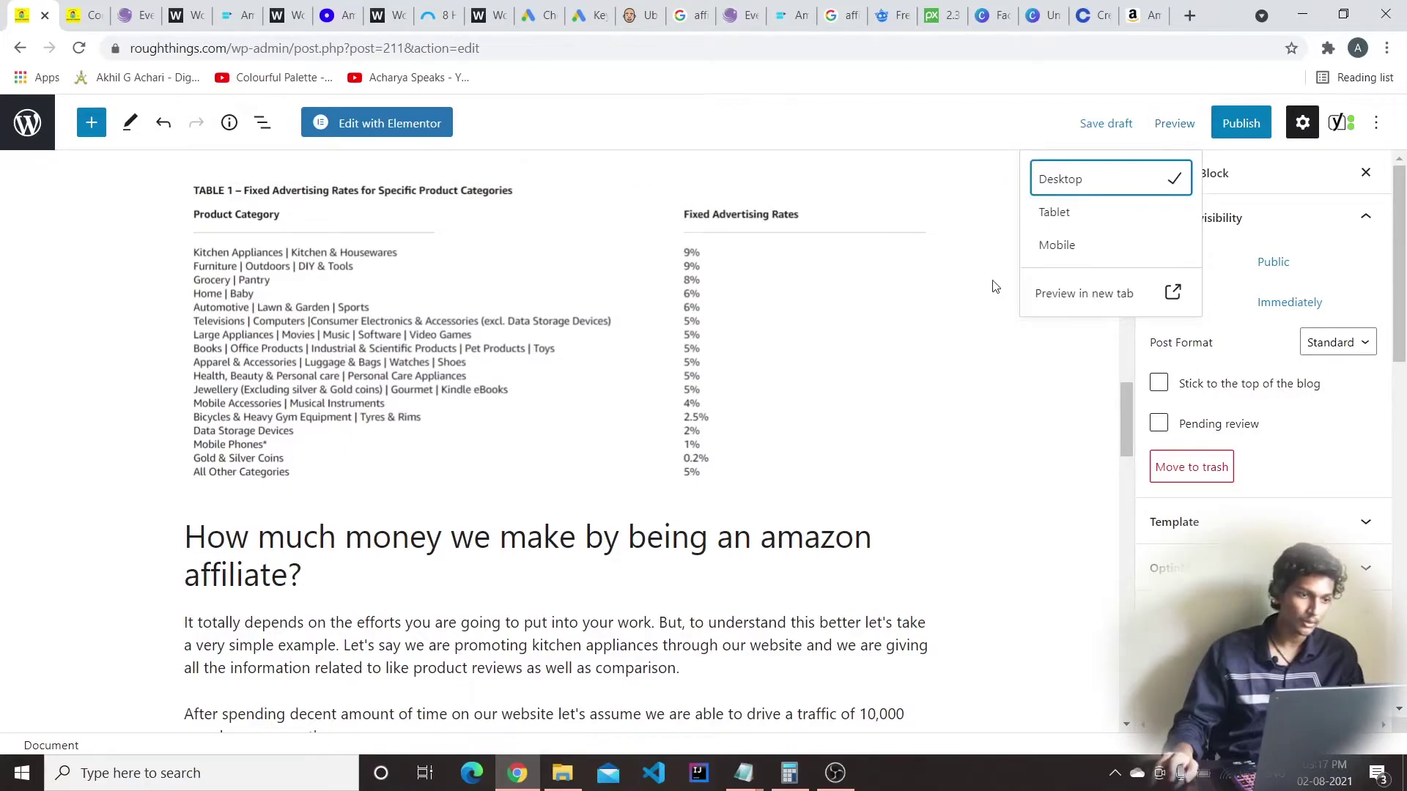
left_click(1123, 290)
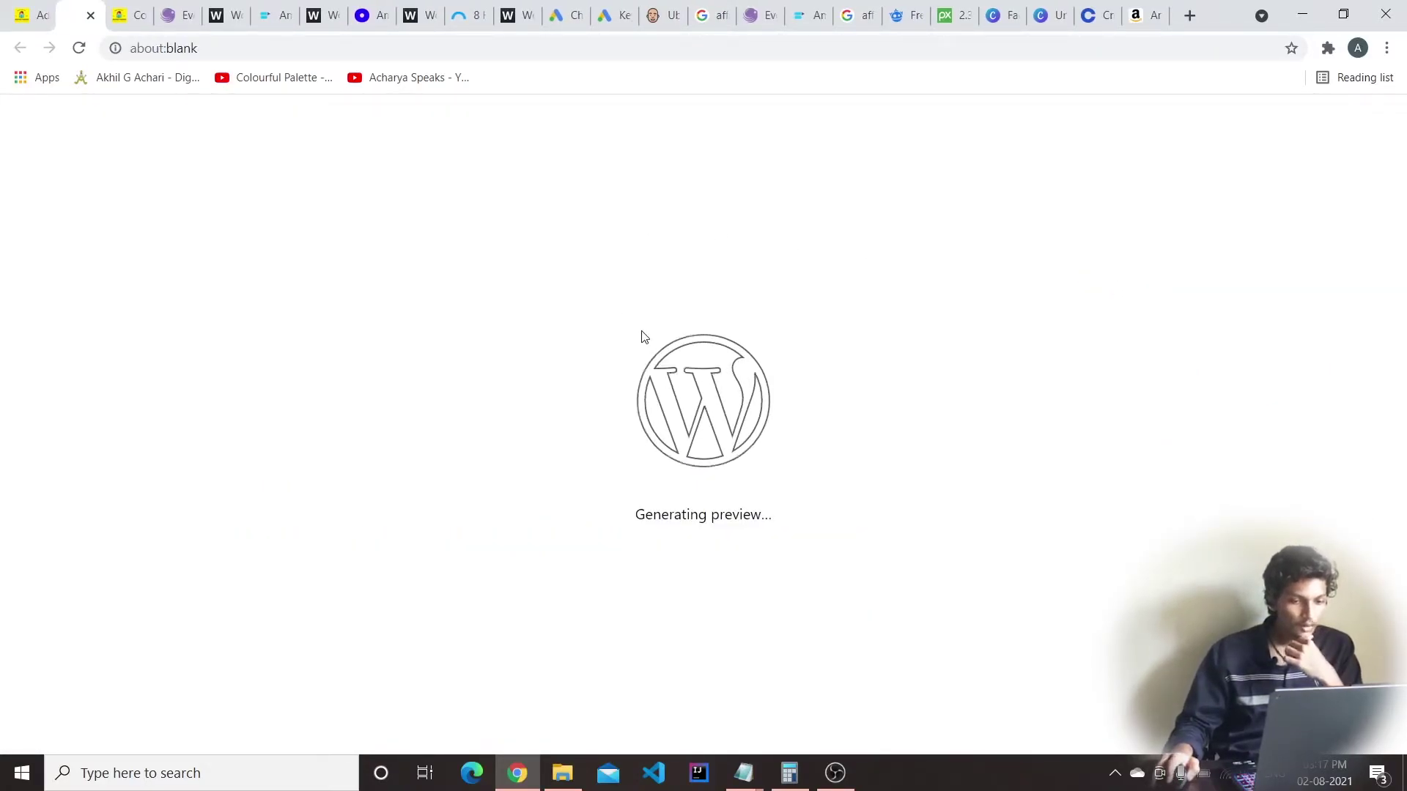
key("ctrl+shift+Tab")
key("ctrl+Tab")
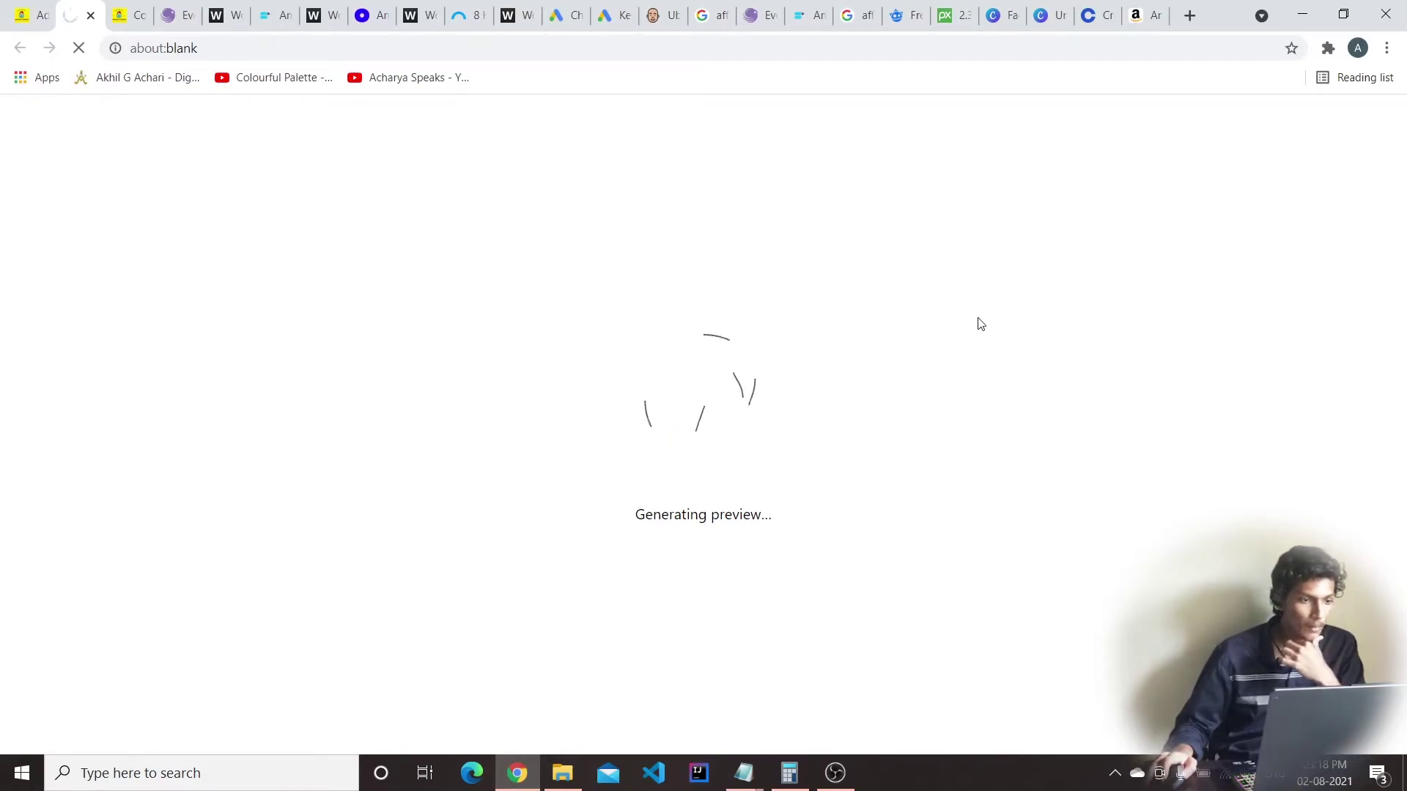
left_click(33, 14)
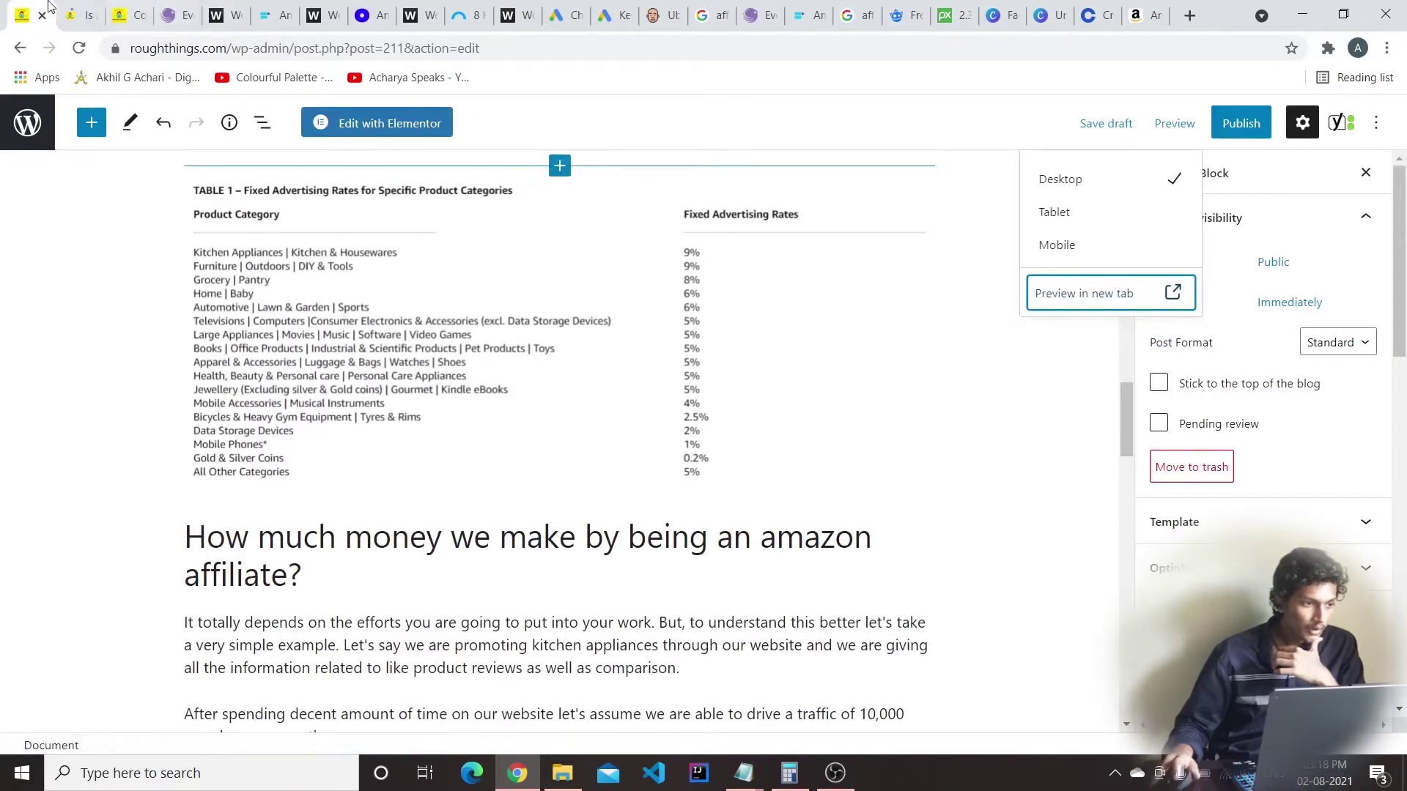
left_click(77, 14)
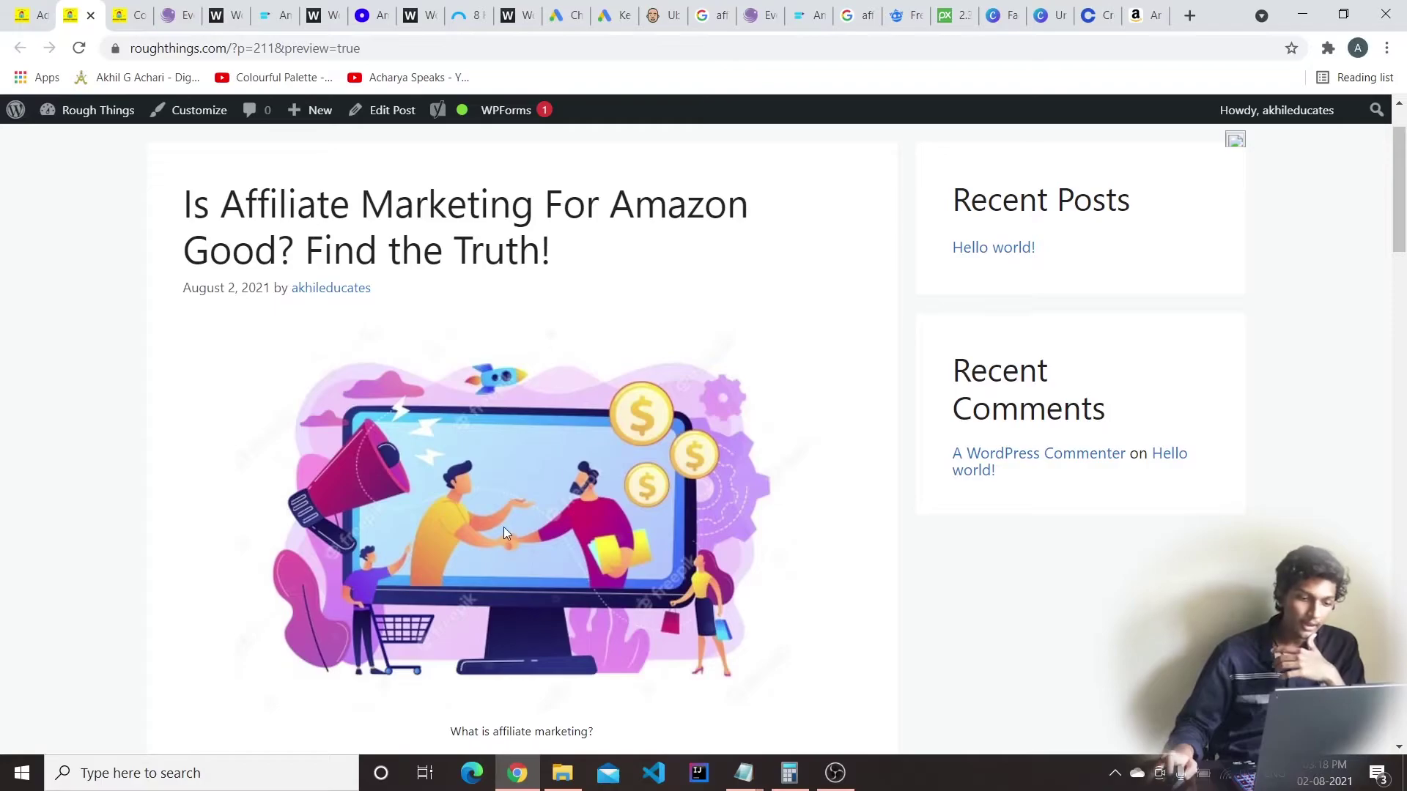
scroll(502, 533, "down", 5)
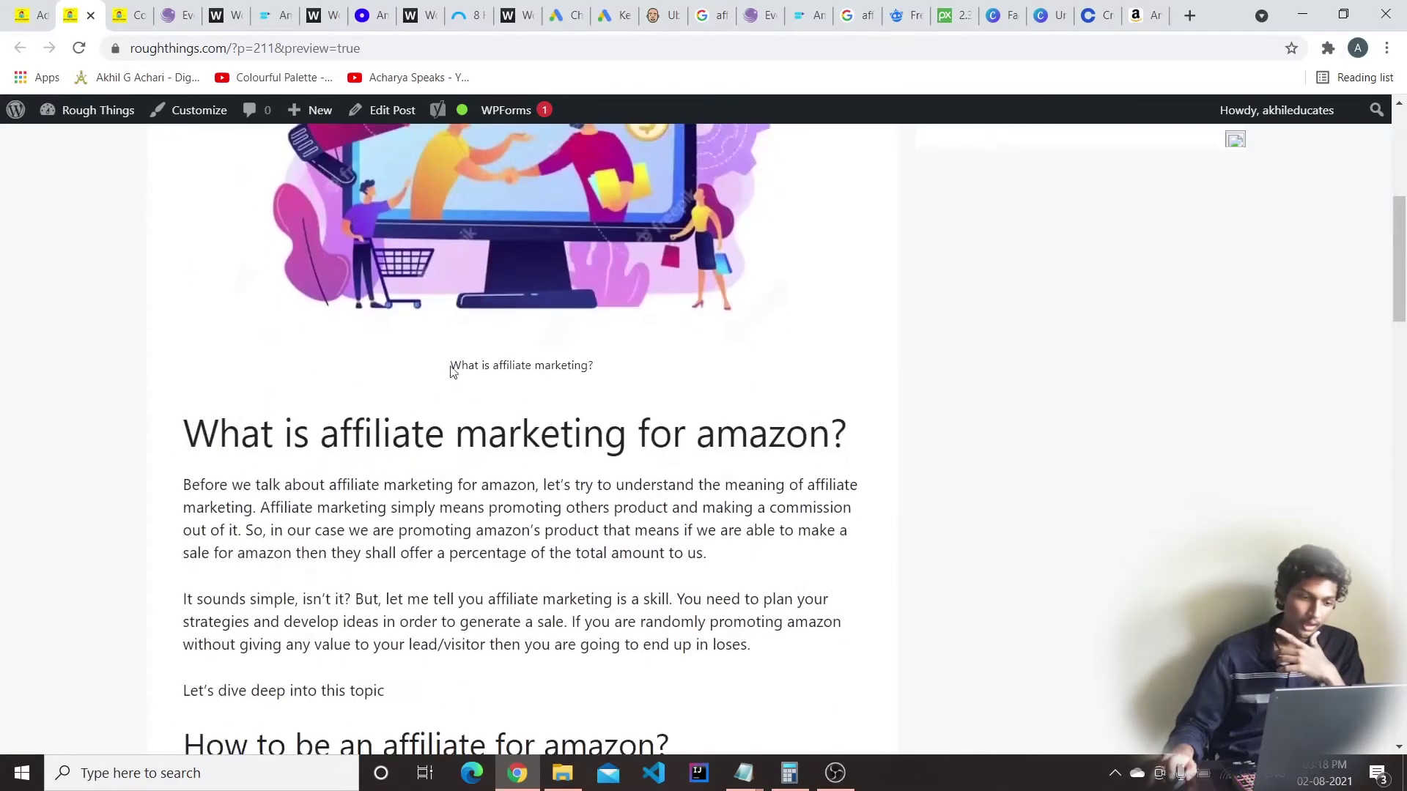
mouse_move(611, 347)
left_mouse_down()
mouse_move(583, 366)
mouse_move(607, 370)
left_mouse_up()
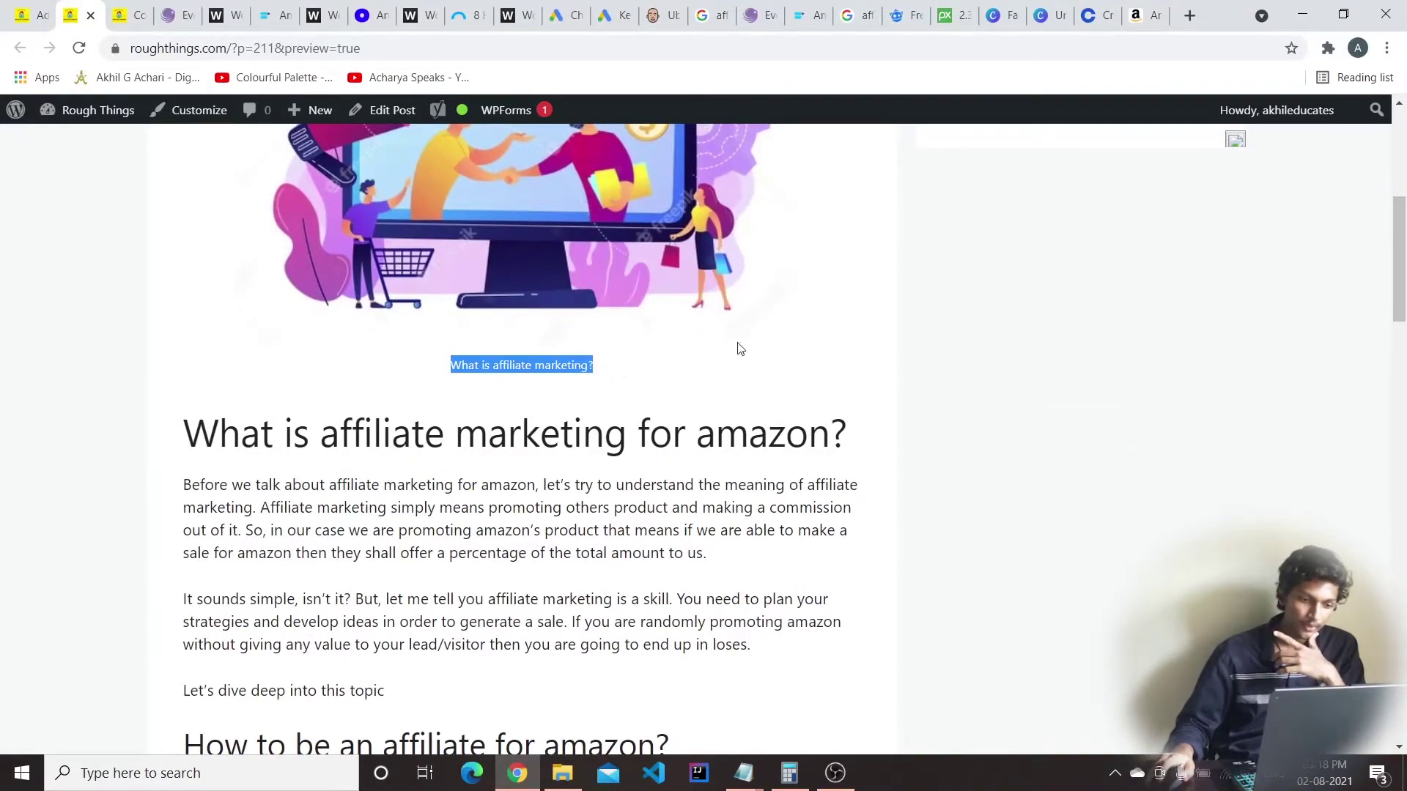
left_click(827, 306)
scroll(826, 313, "down", 15)
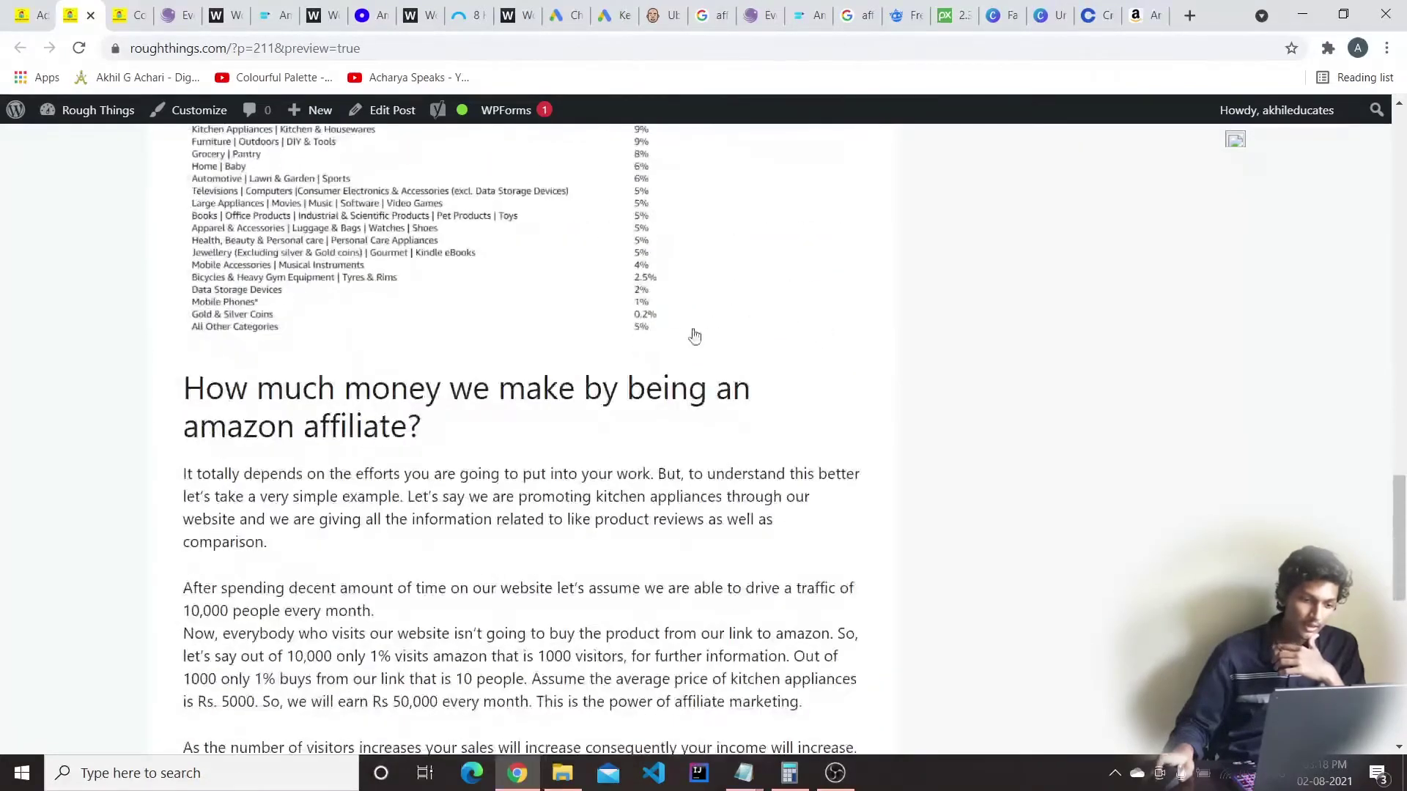
scroll(695, 334, "up", 4)
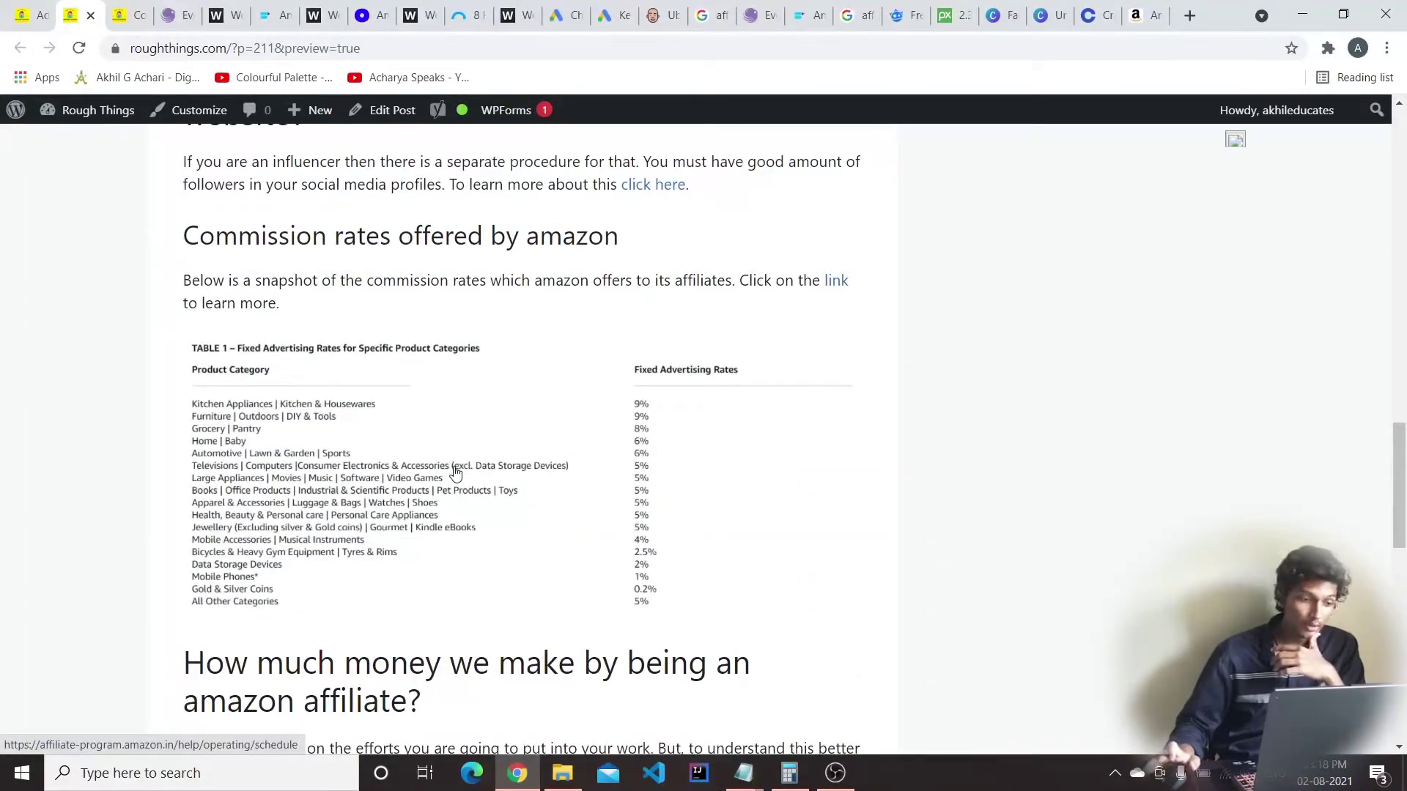
Test the links on the rates table image and on the word "link" in the preview, returning to the preview after each
left_click(455, 472)
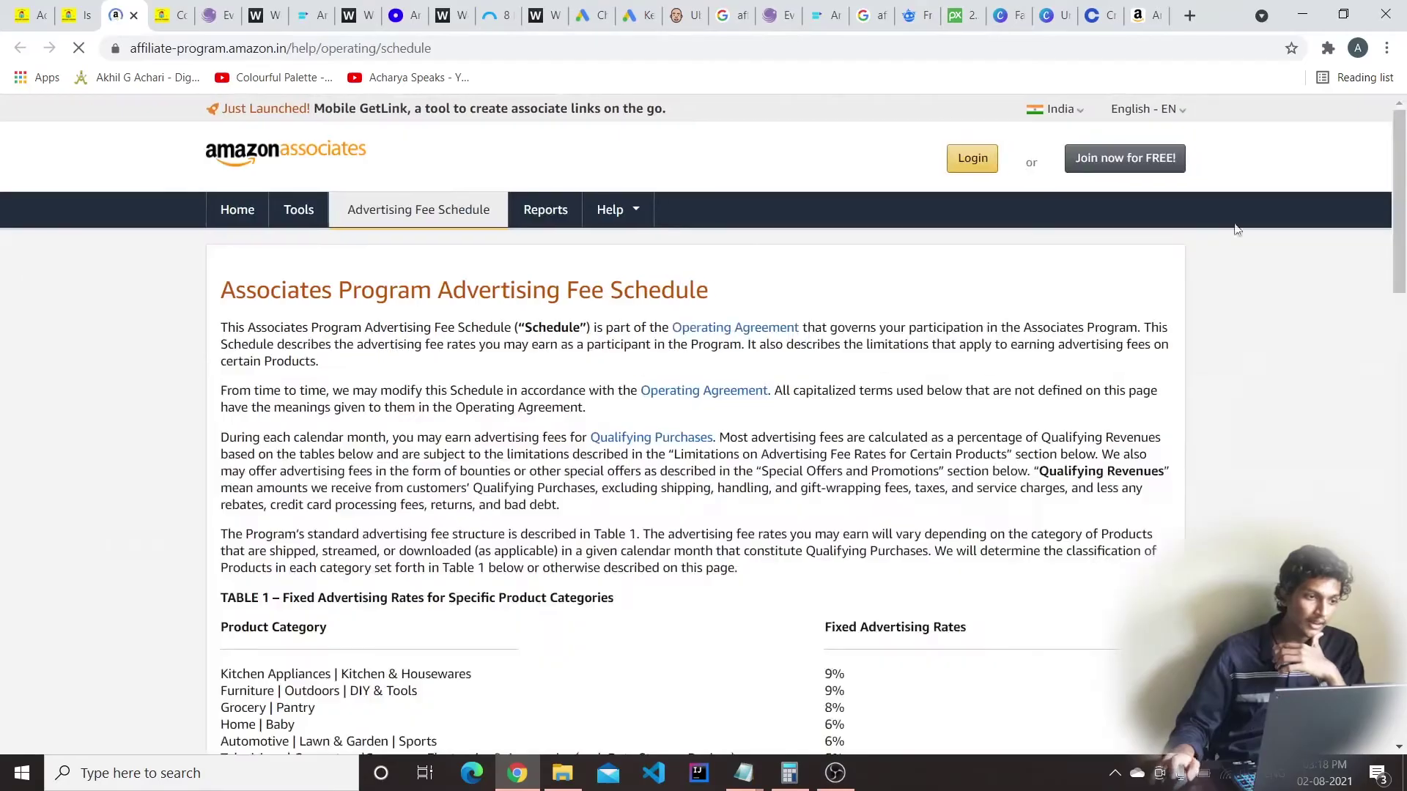
scroll(998, 554, "down", 3)
scroll(998, 553, "down", 8)
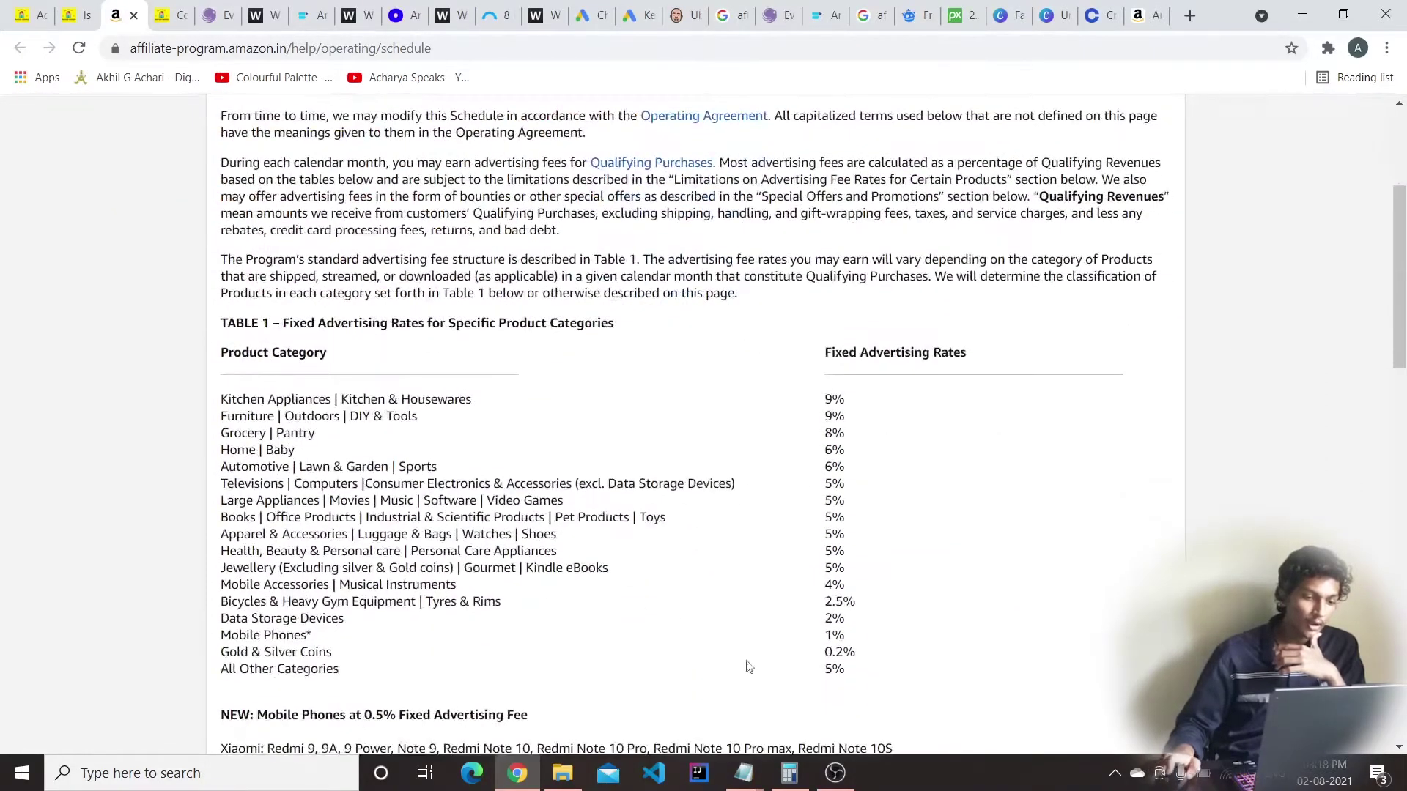
scroll(1245, 452, "down", 9)
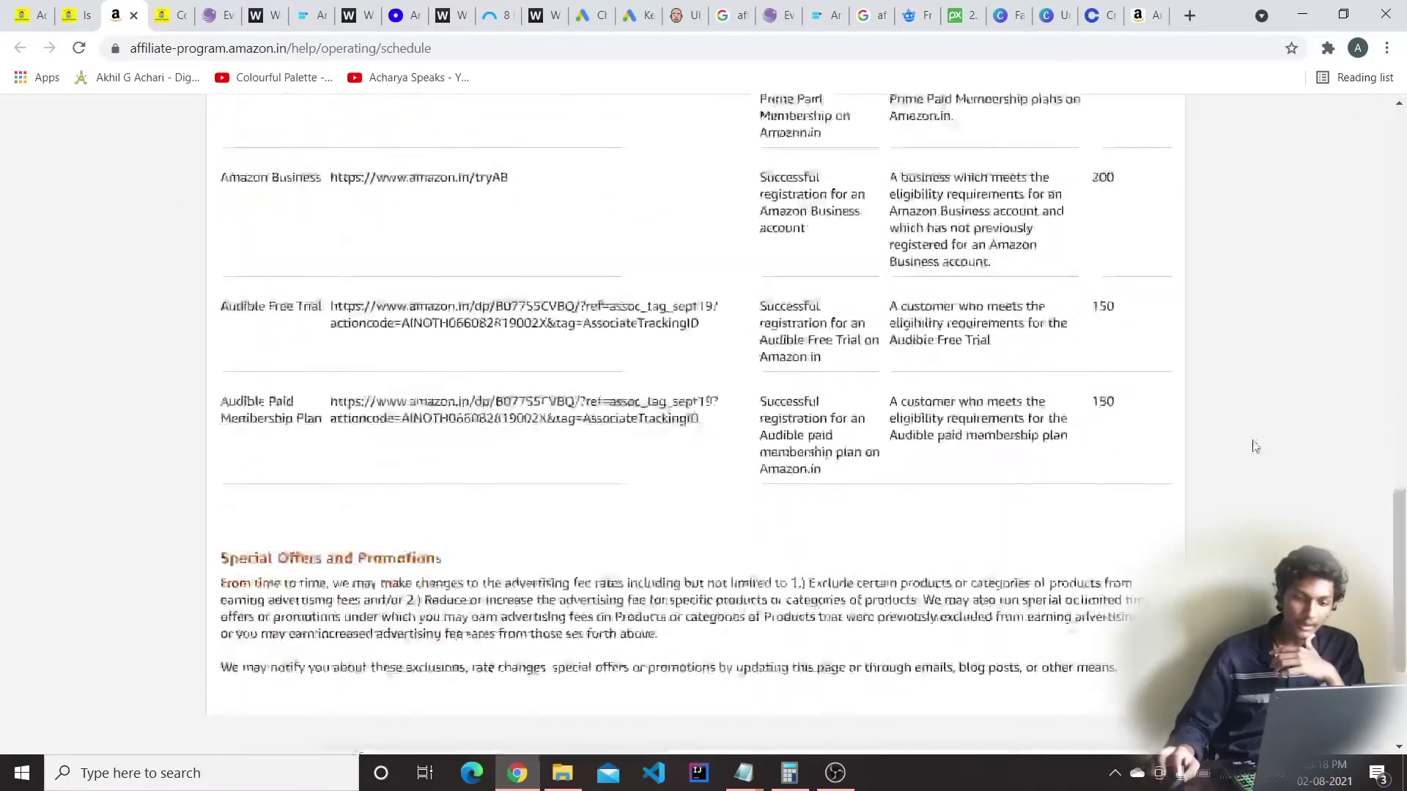
left_click(71, 12)
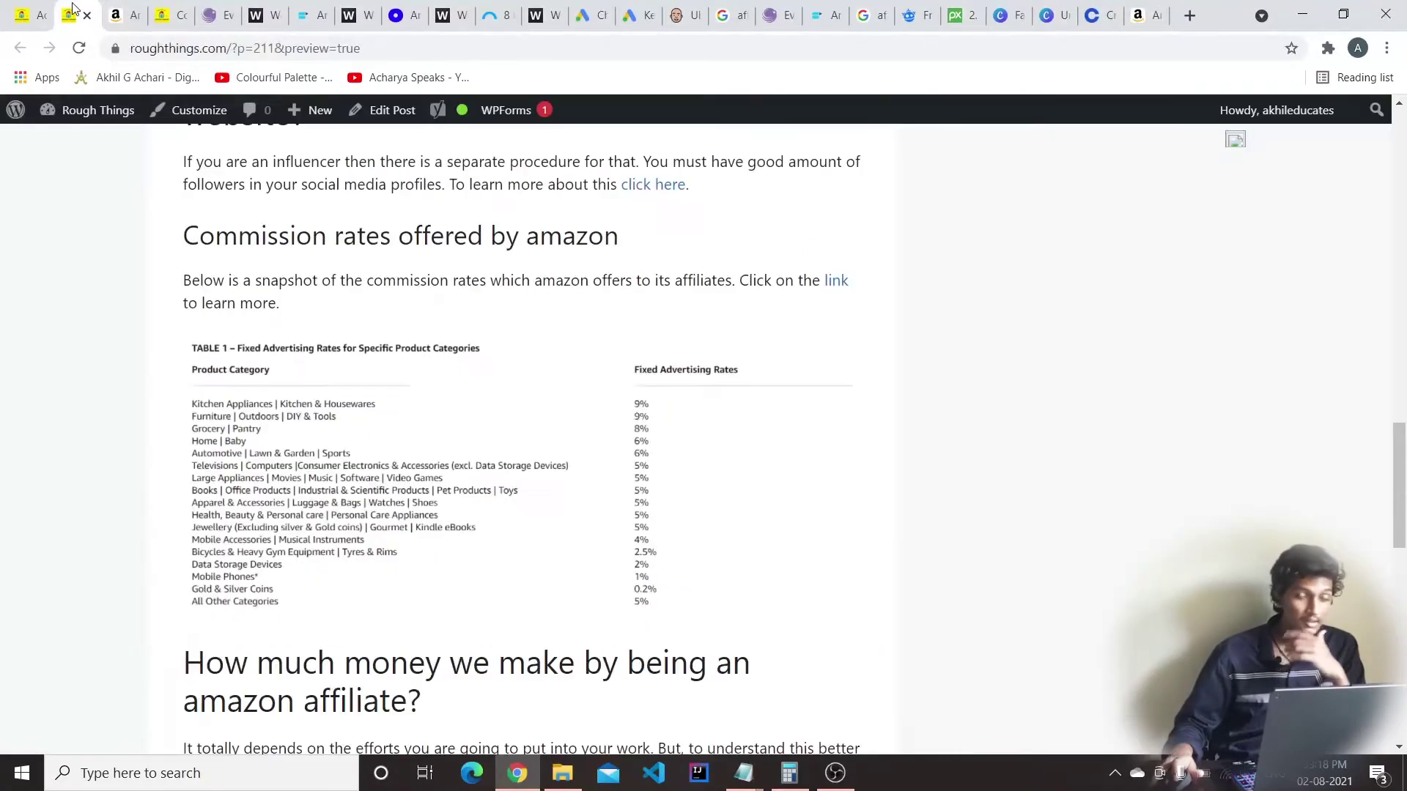
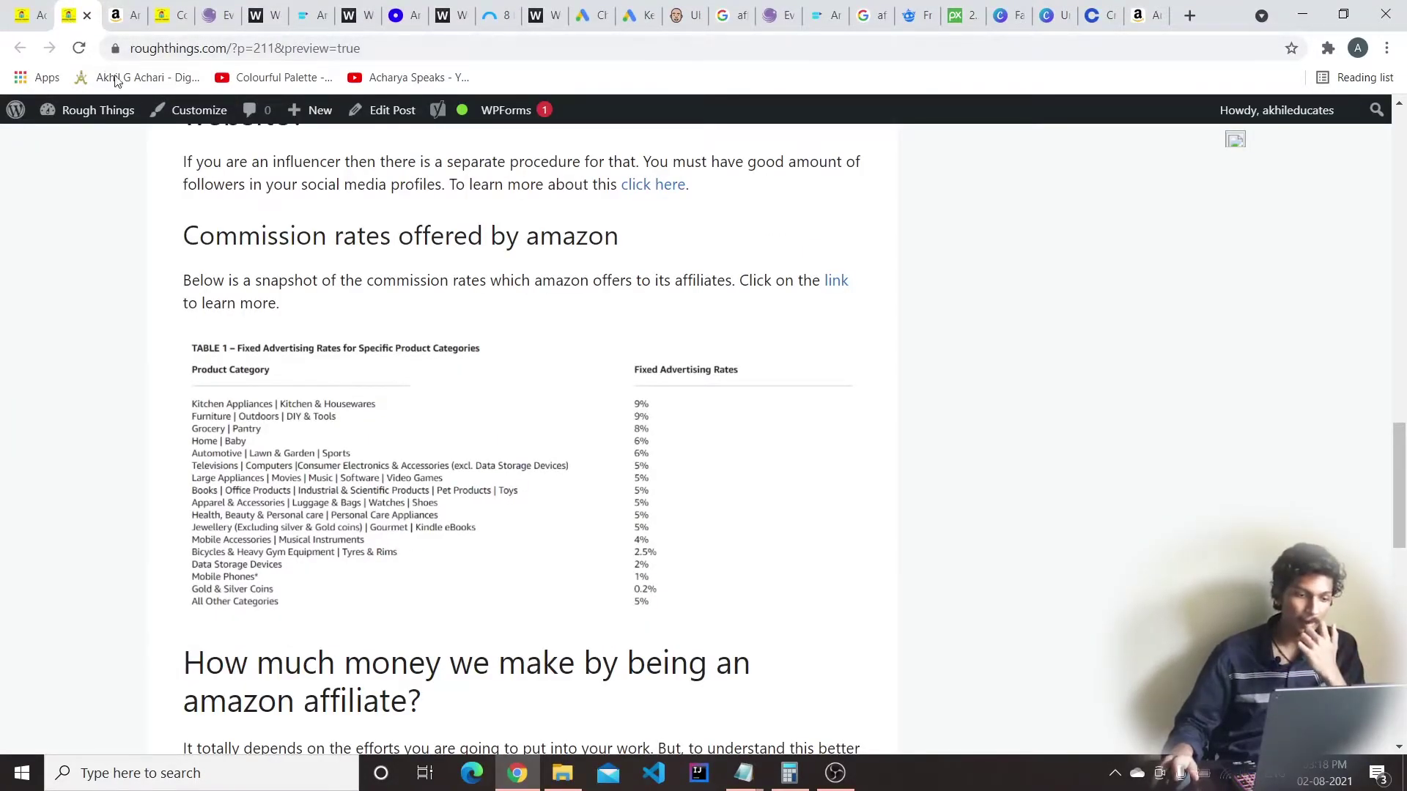
left_click(838, 279)
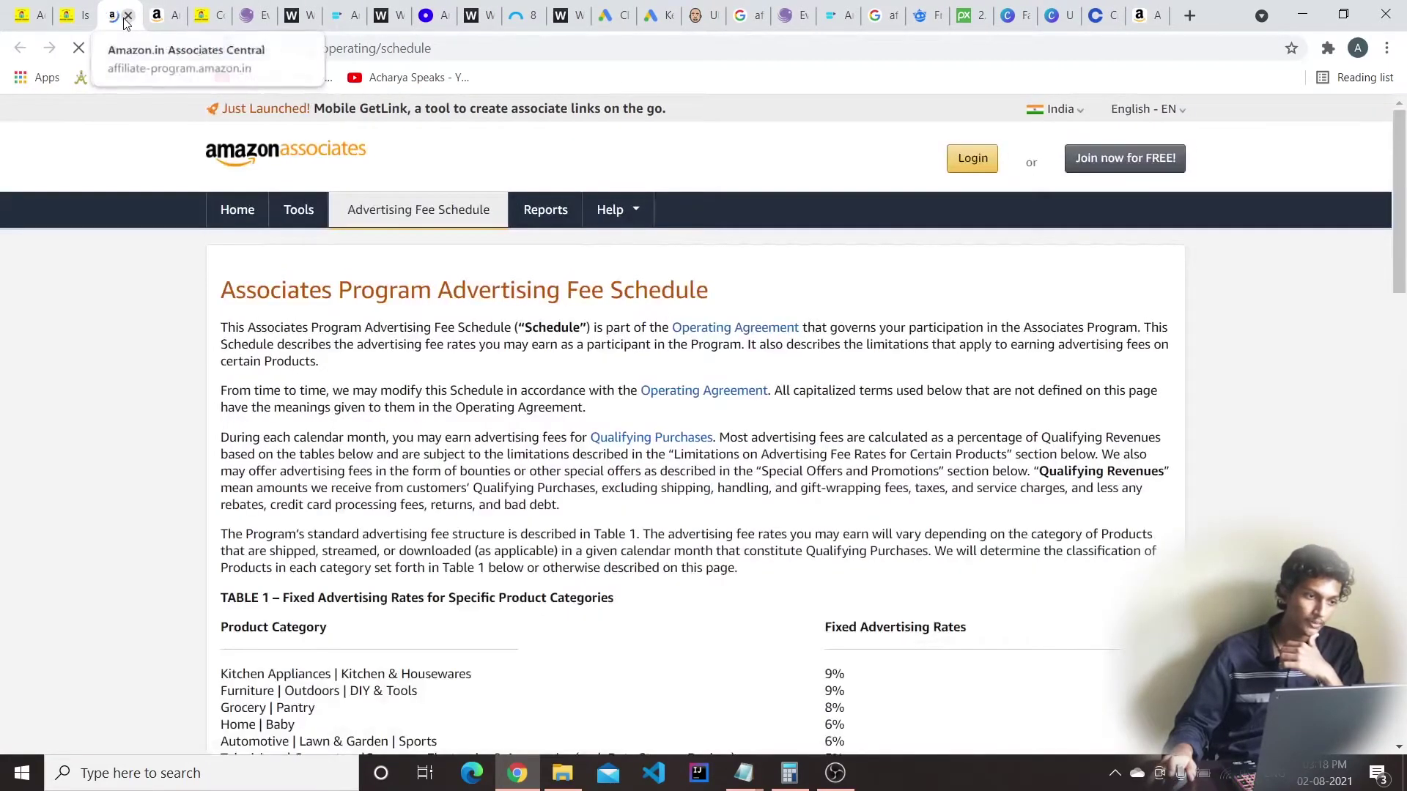
left_click(127, 17)
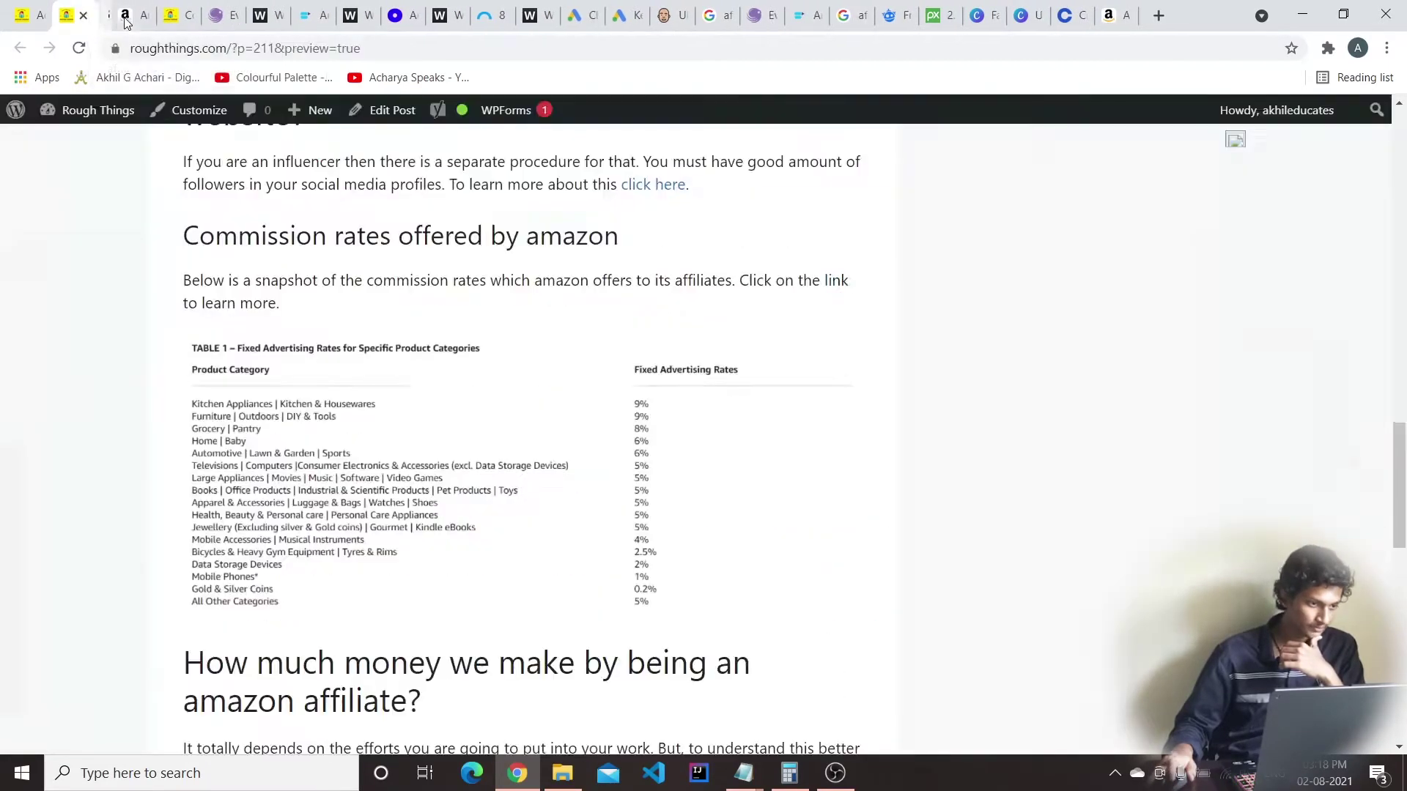
Close the Amazon commission rates page and the post preview, and return to the post editor
left_click(135, 24)
left_click(128, 15)
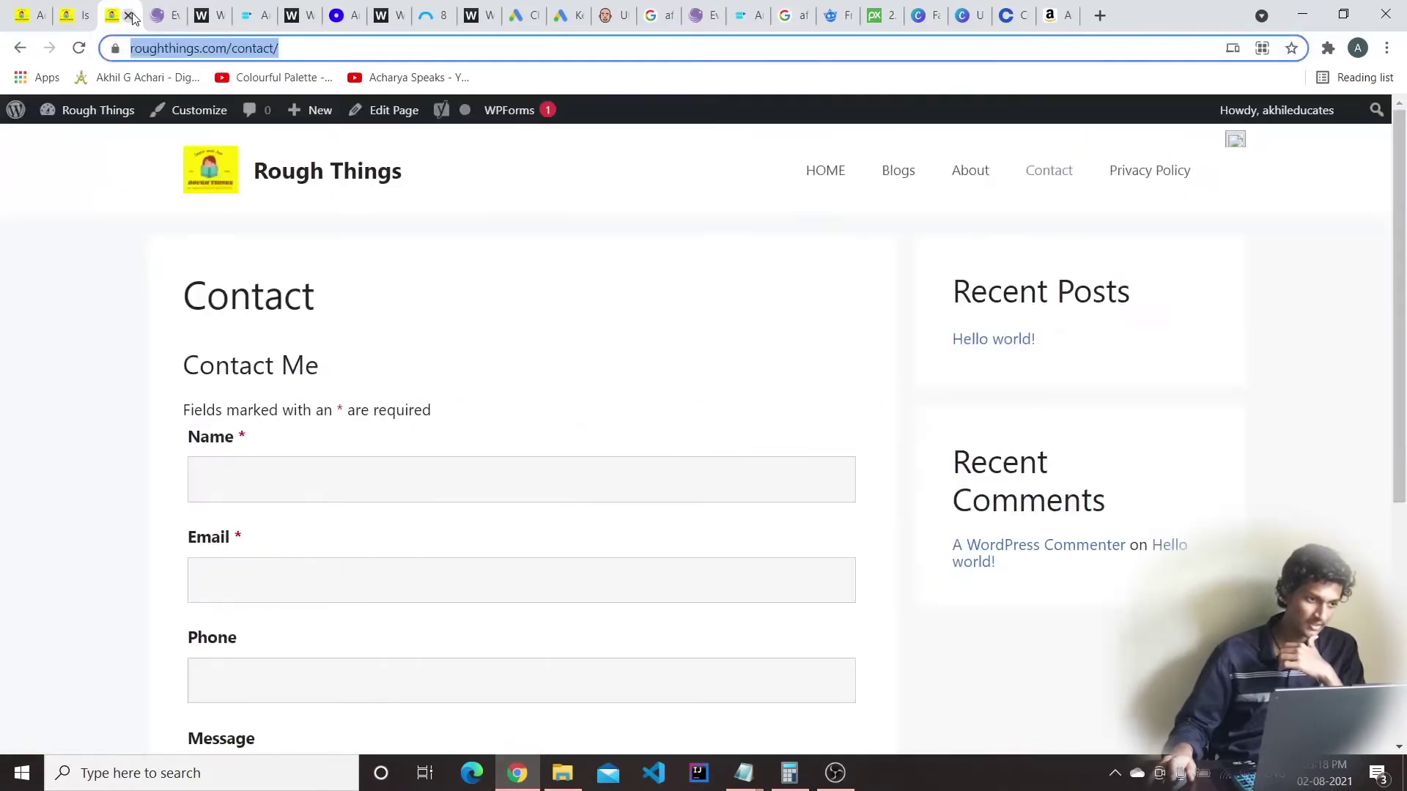
left_click(72, 7)
left_click(84, 16)
left_click(30, 15)
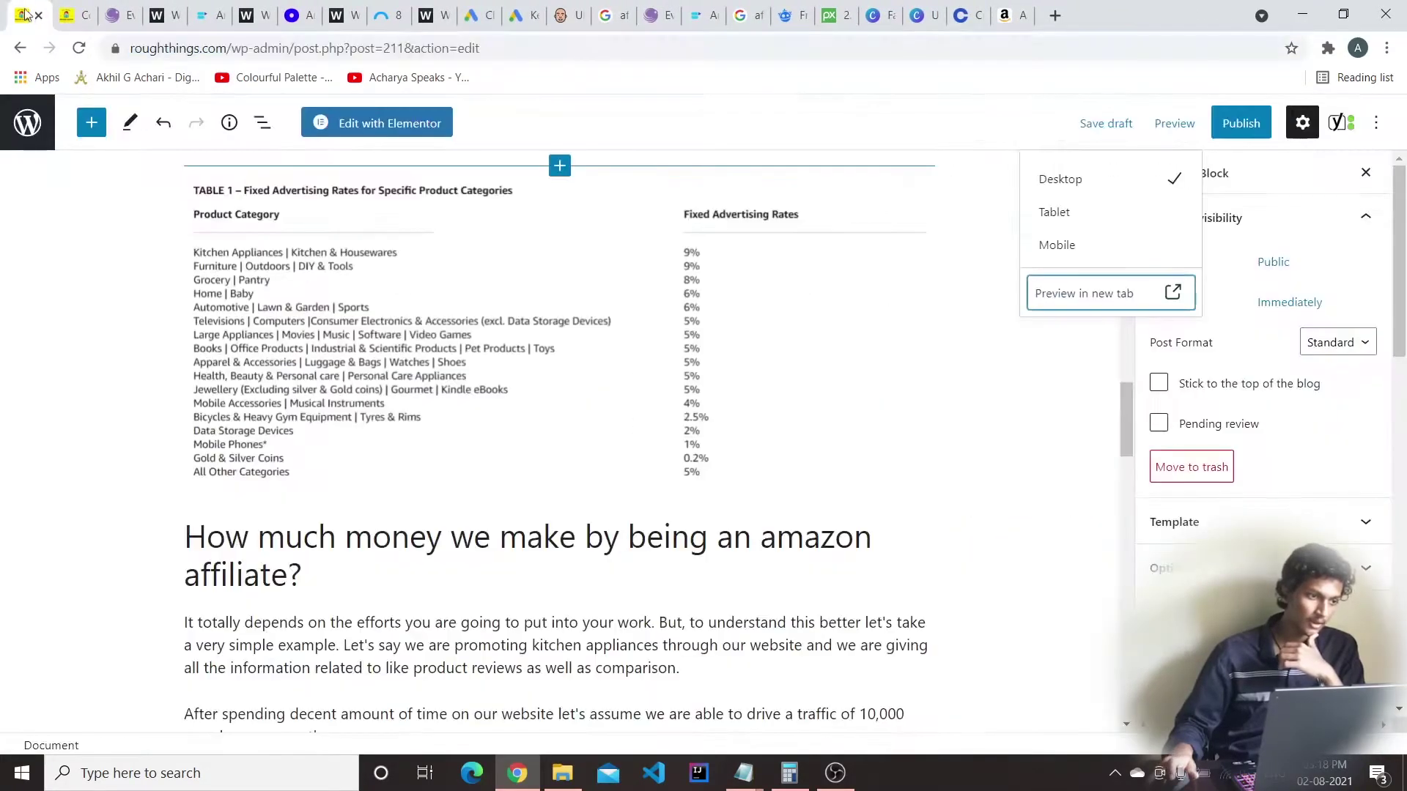
Find the Single title problem in the SEO analysis and highlight the text it flags in the post
scroll(443, 403, "down", 5)
scroll(443, 403, "down", 10)
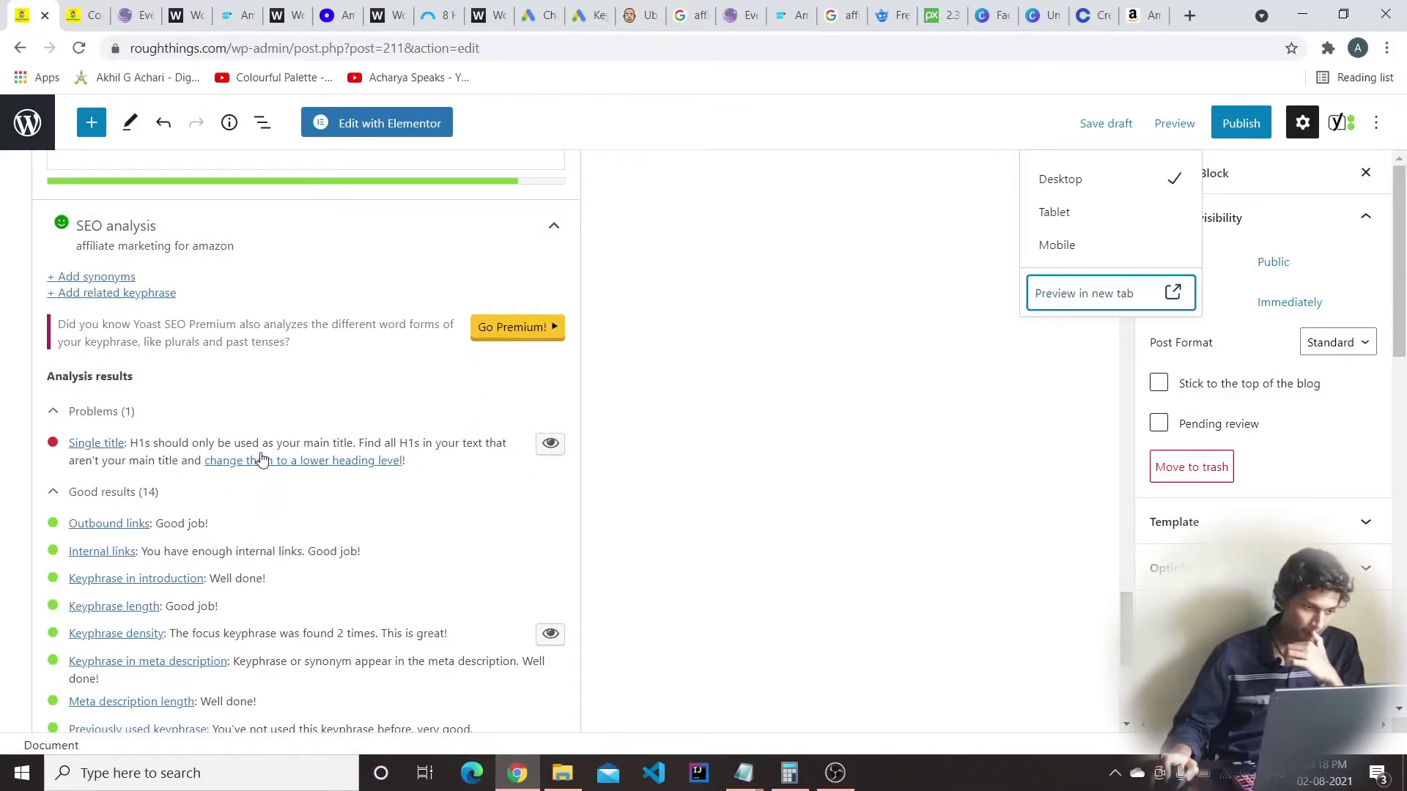
scroll(262, 459, "down", 1)
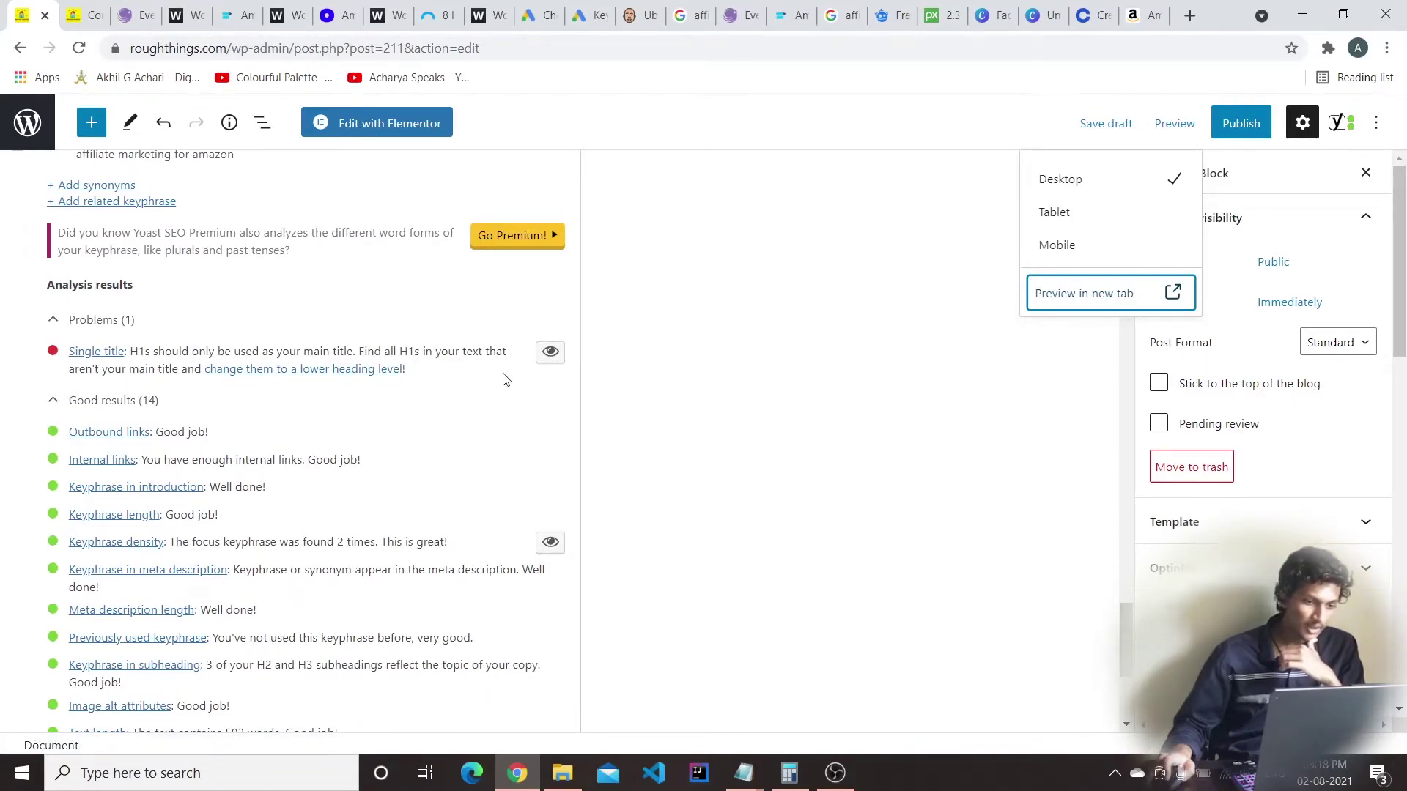
left_click(553, 362)
scroll(707, 377, "up", 15)
scroll(707, 381, "up", 10)
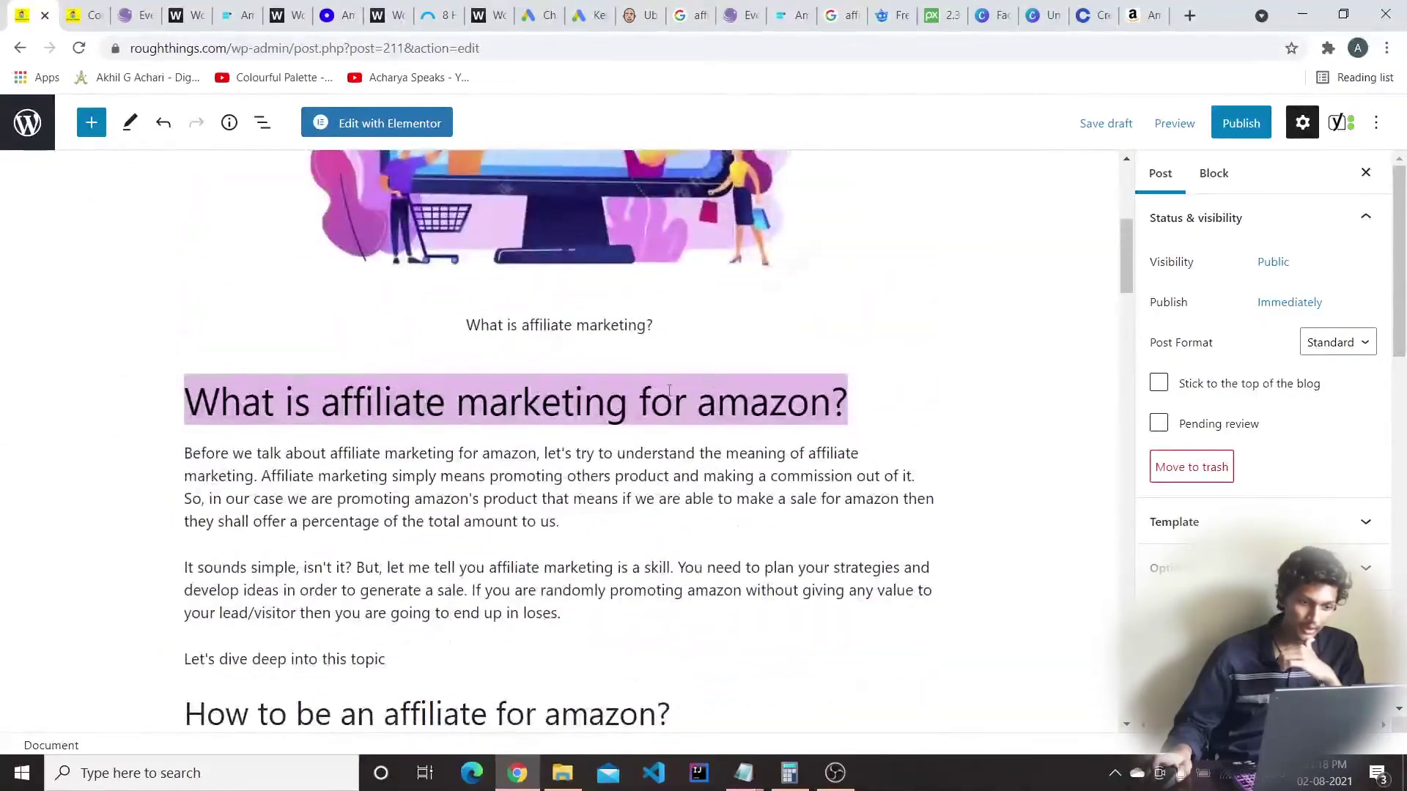
Select the highlighted heading "What is affiliate marketing for amazon?" and check its heading level options
scroll(684, 385, "up", 5)
scroll(574, 467, "down", 8)
scroll(586, 446, "up", 3)
scroll(602, 421, "down", 1)
left_click(664, 298)
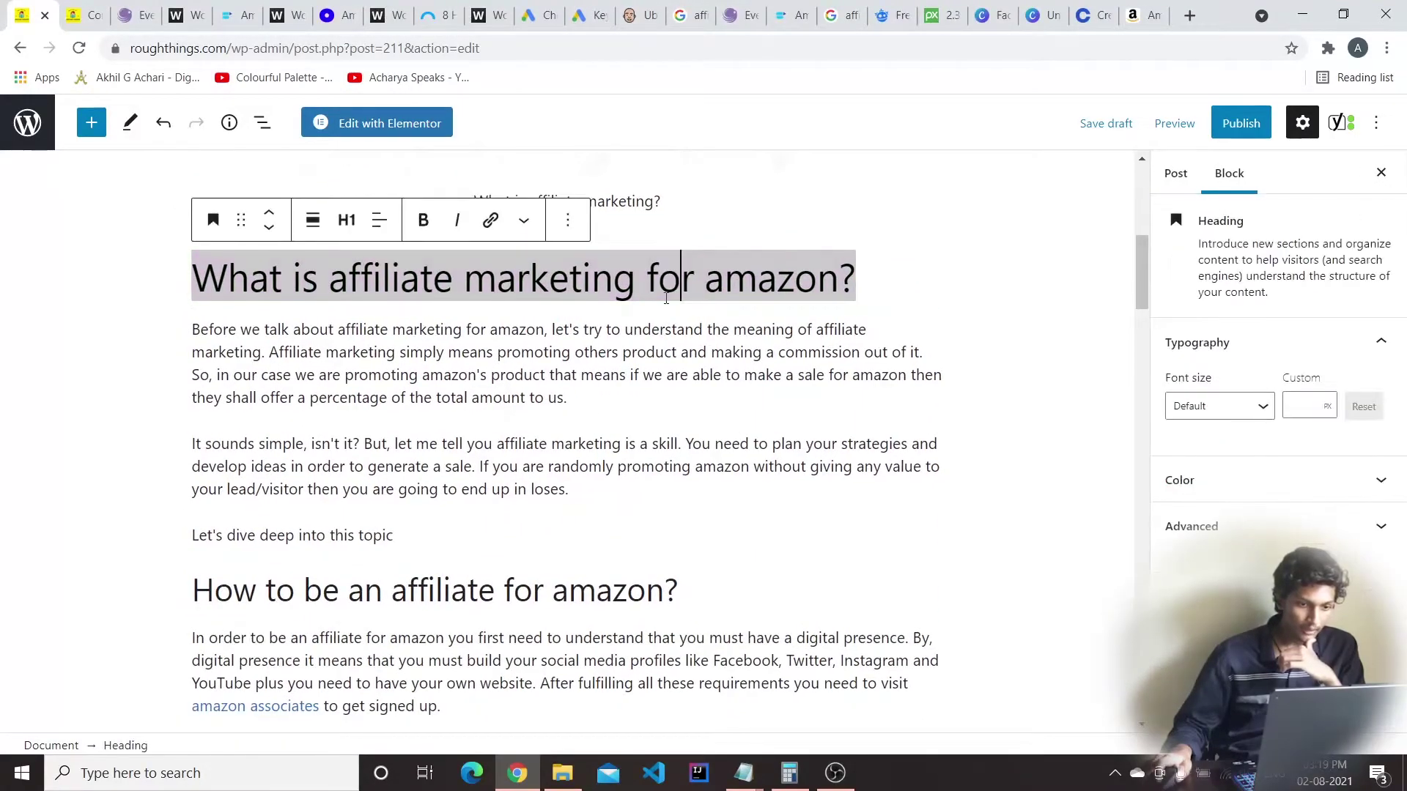
scroll(350, 221, "down", 1)
left_click(347, 174)
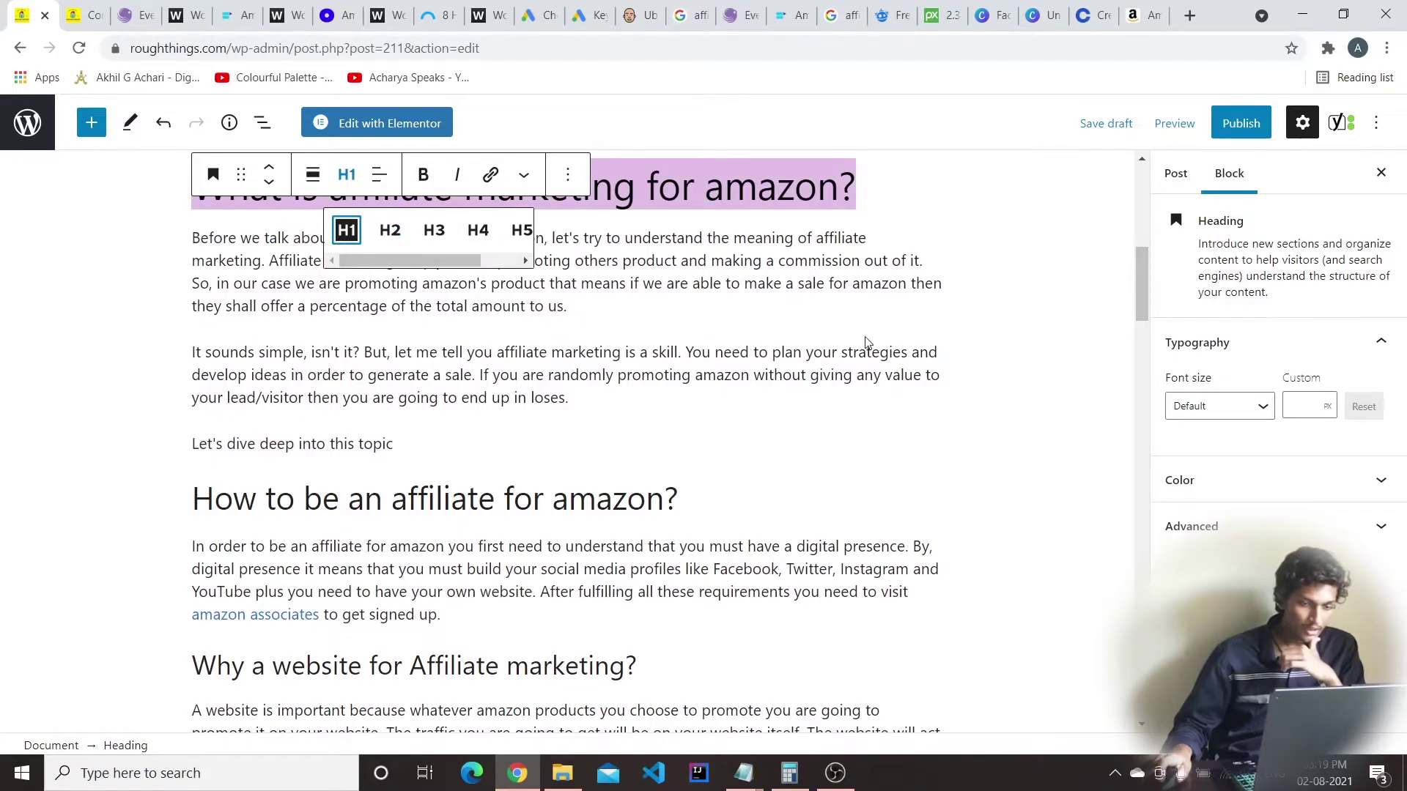
left_click(999, 409)
Reread the Single title problem and check the heading "How much money we make by being an amazon affiliate?" in the post
scroll(998, 410, "down", 6)
scroll(930, 432, "up", 1)
scroll(930, 434, "down", 15)
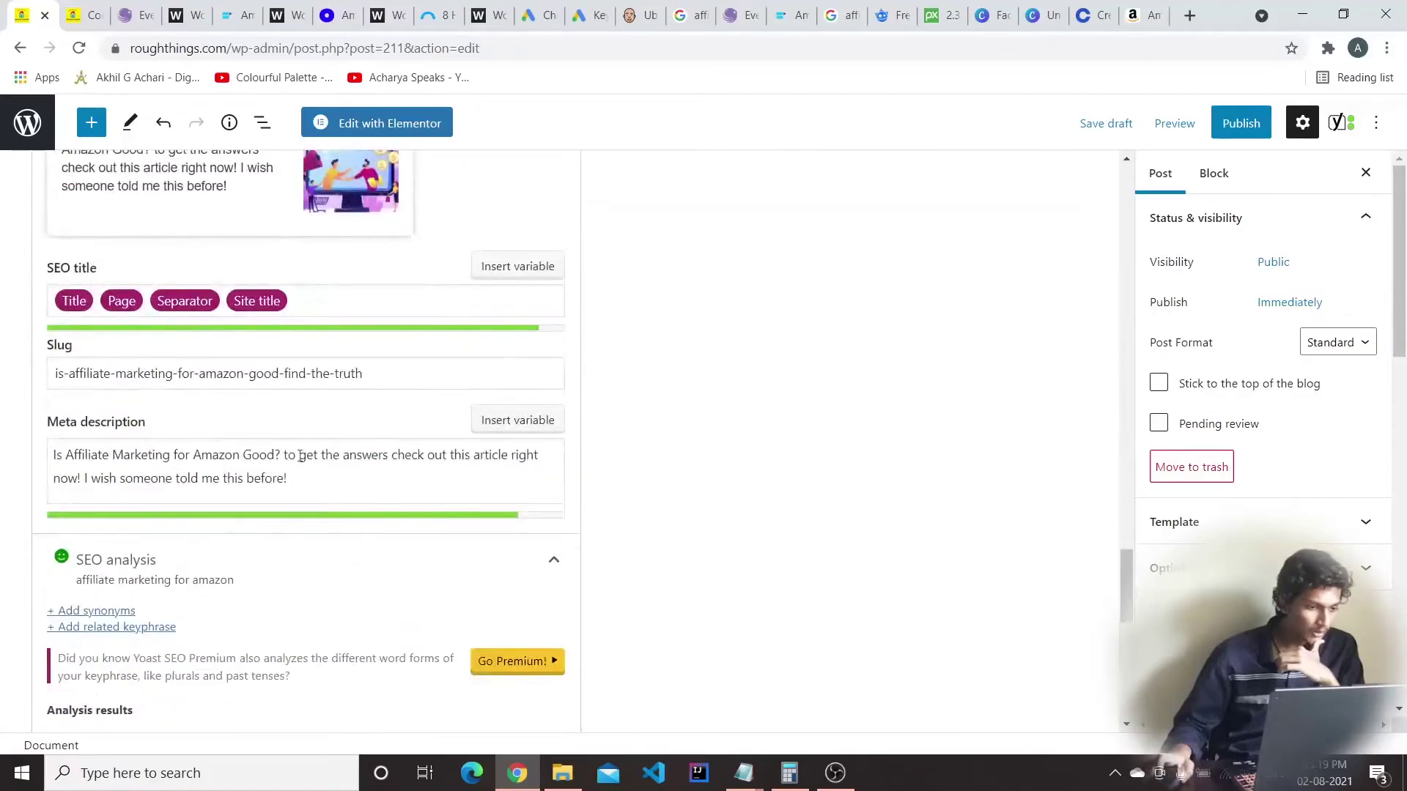
scroll(274, 456, "down", 4)
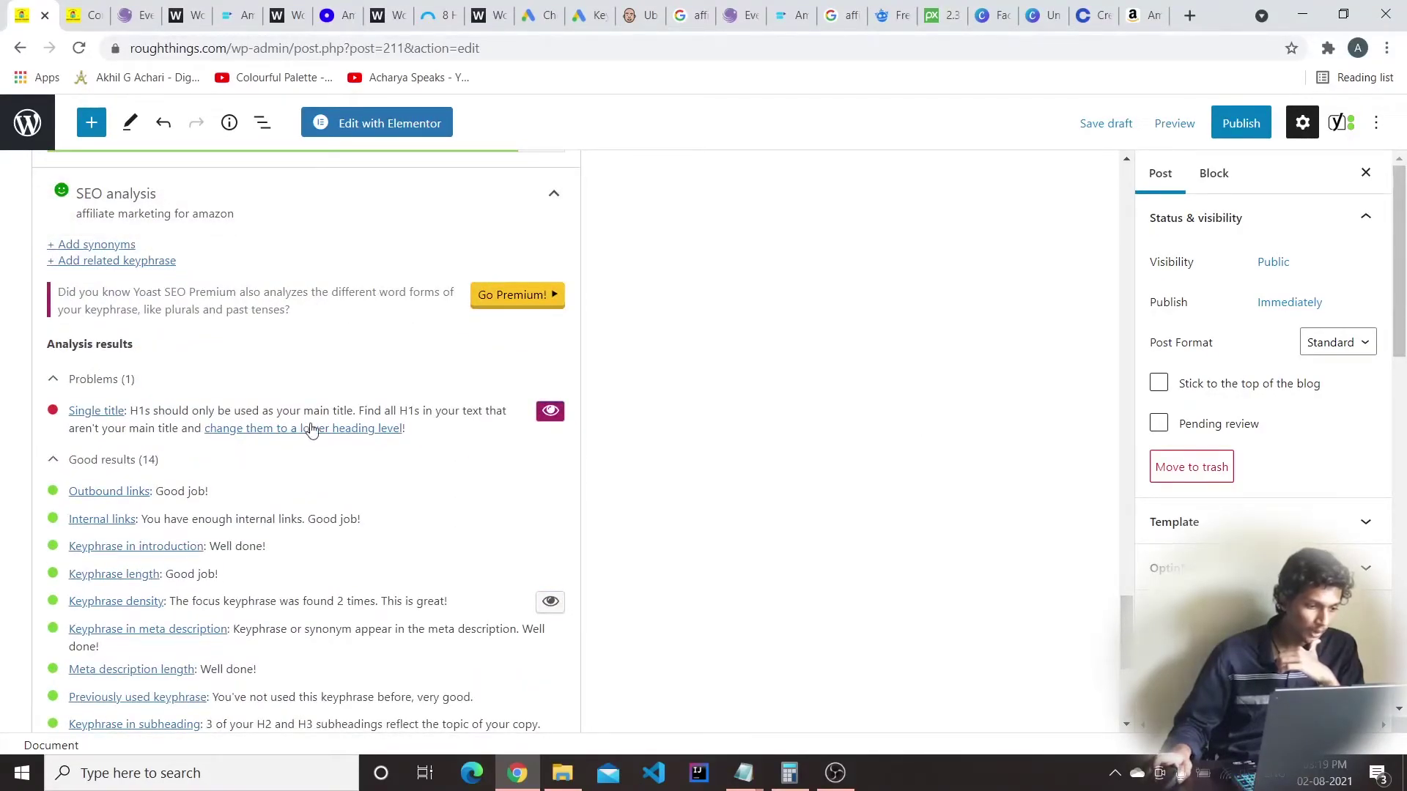
scroll(207, 469, "up", 15)
scroll(229, 452, "up", 3)
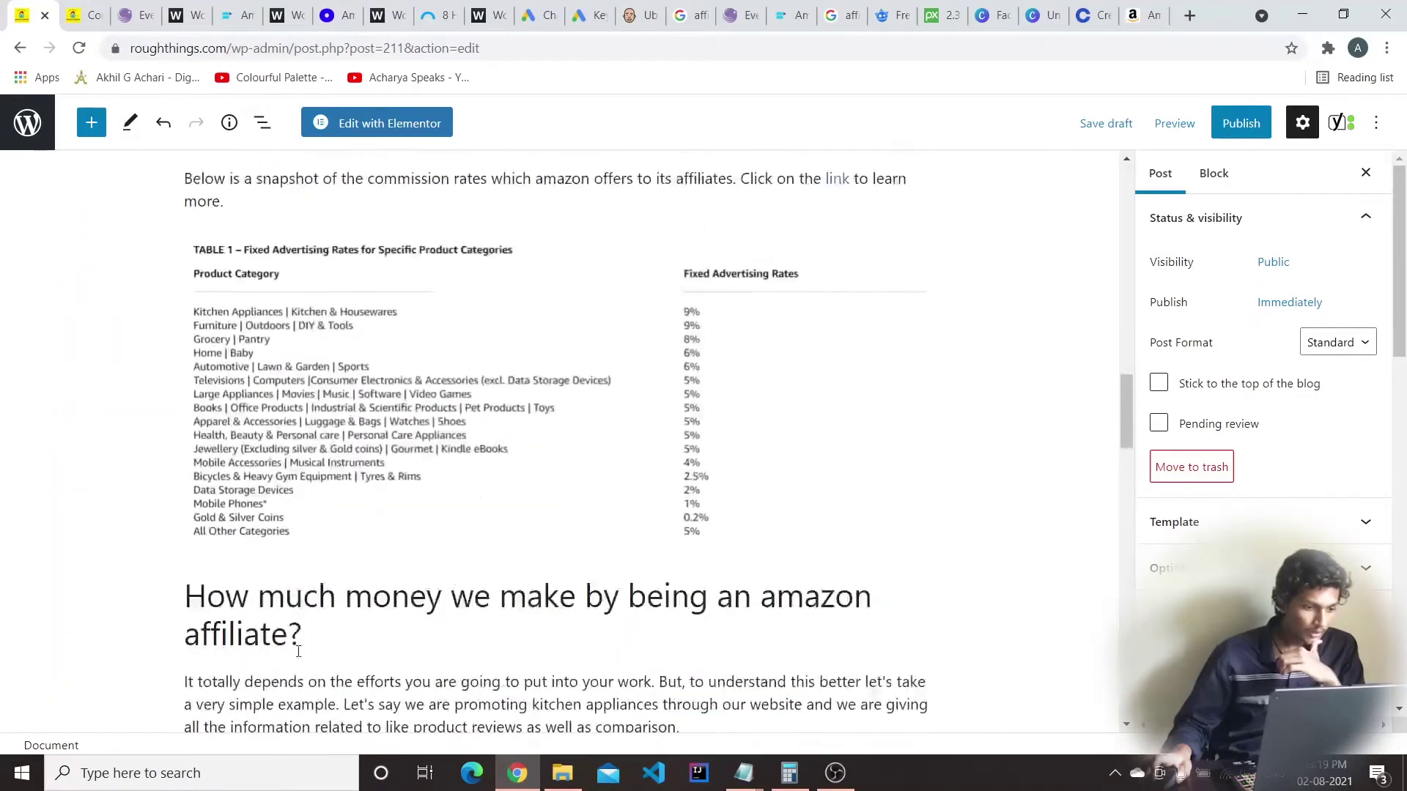
scroll(229, 452, "down", 6)
left_click(704, 214)
scroll(411, 473, "up", 2)
scroll(411, 473, "up", 3)
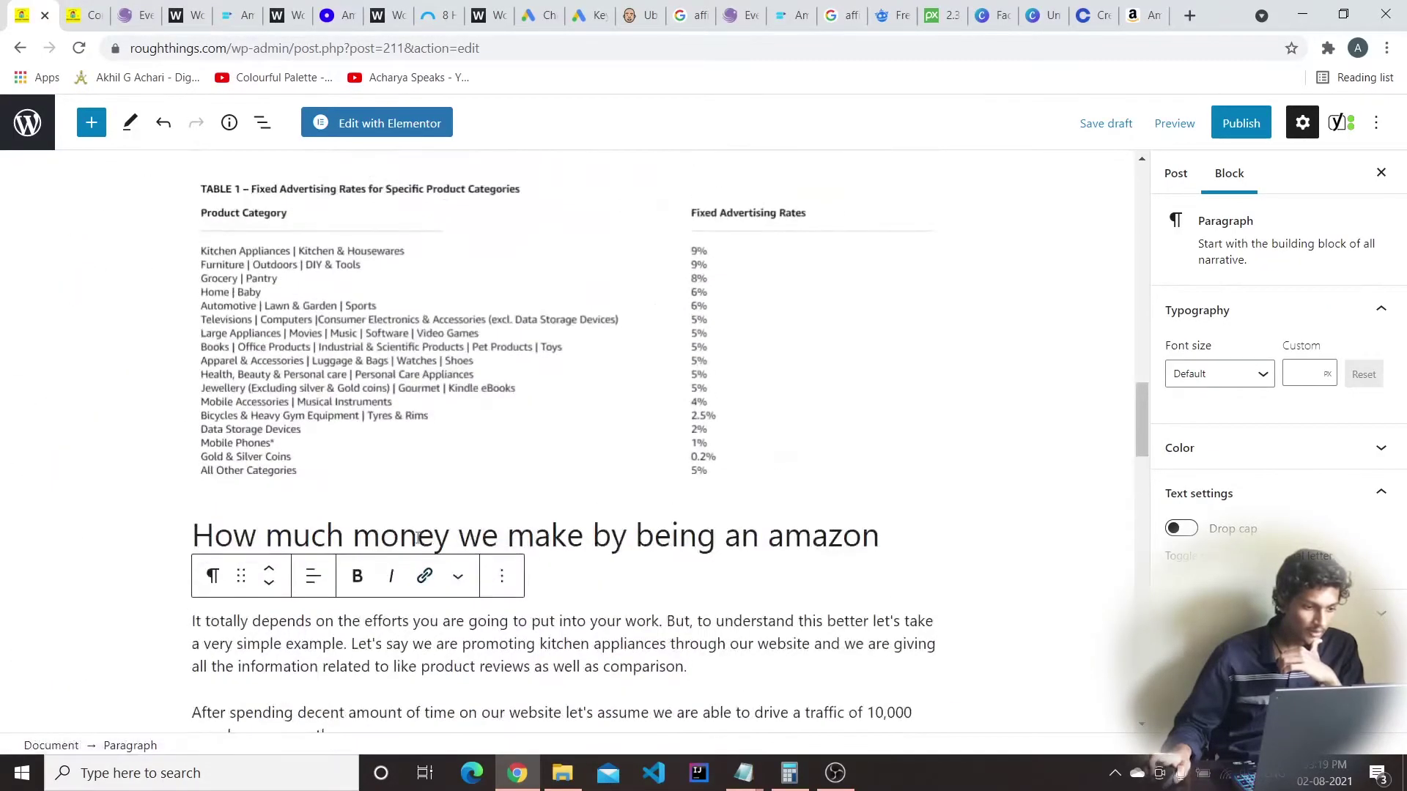
left_click(612, 537)
scroll(564, 418, "up", 5)
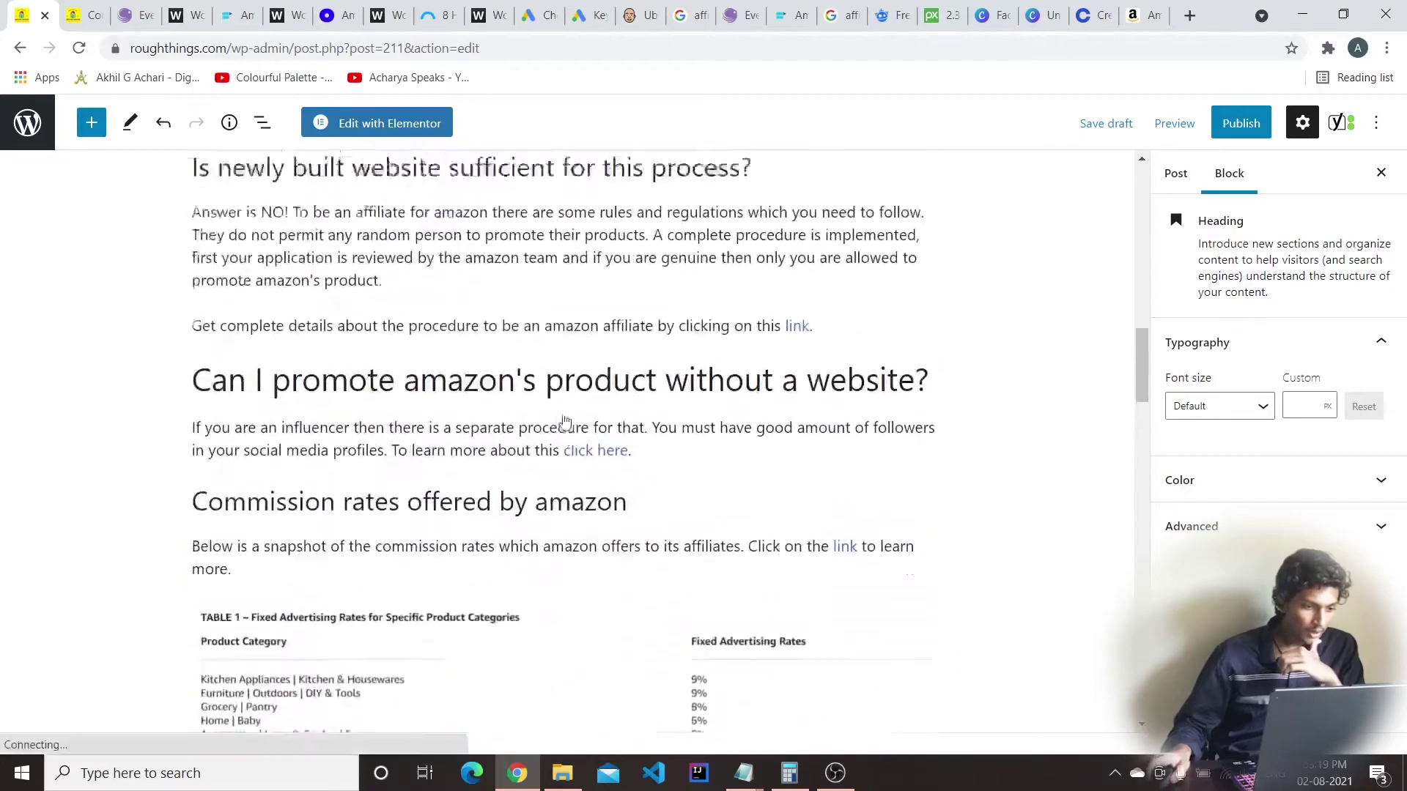
Check the remaining section headings from "Commission rates offered by amazon" up to the post title
left_click(440, 530)
left_click(450, 448)
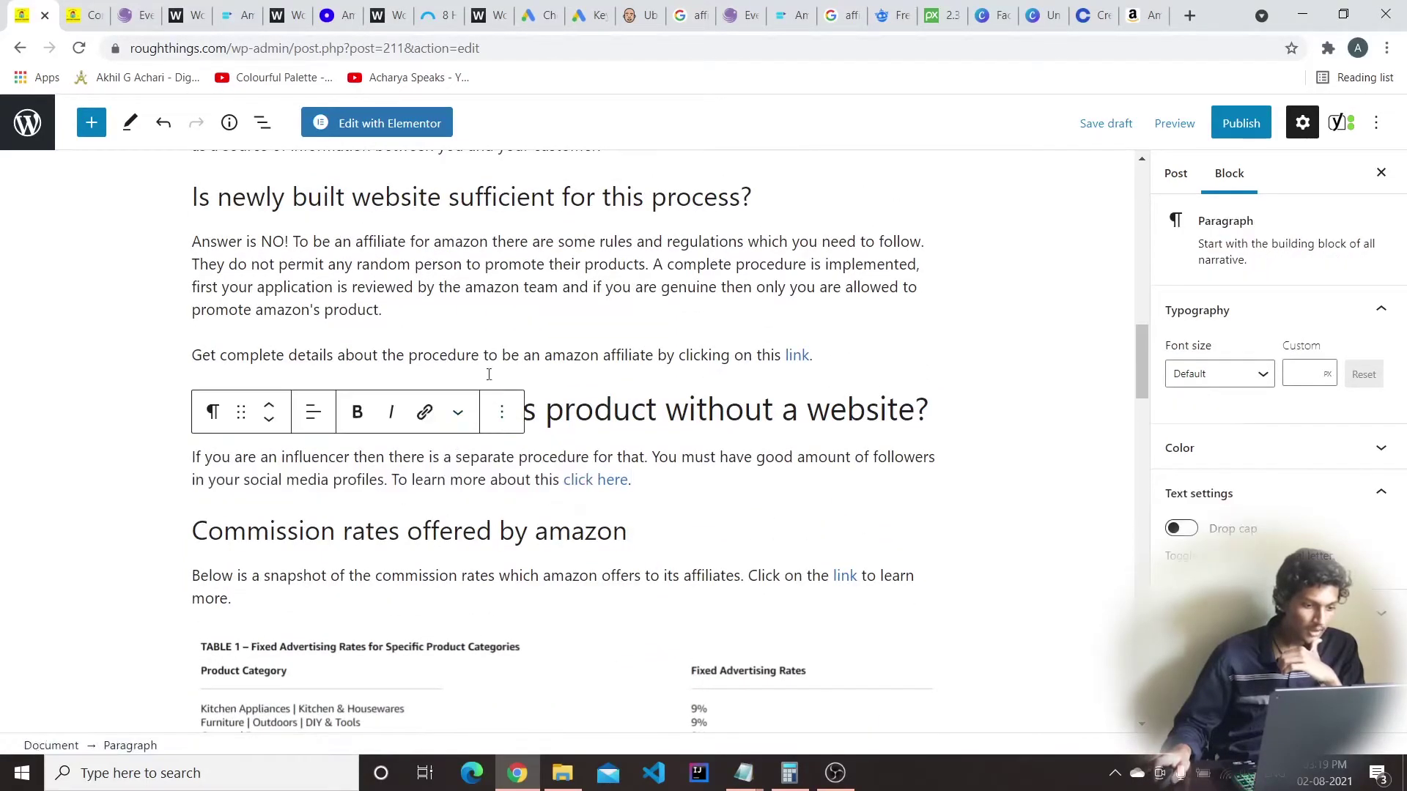
left_click(697, 409)
scroll(581, 372, "up", 2)
left_click(578, 383)
scroll(578, 376, "up", 4)
left_click(495, 438)
scroll(515, 252, "up", 3)
left_click(528, 308)
scroll(557, 330, "up", 6)
left_click(537, 233)
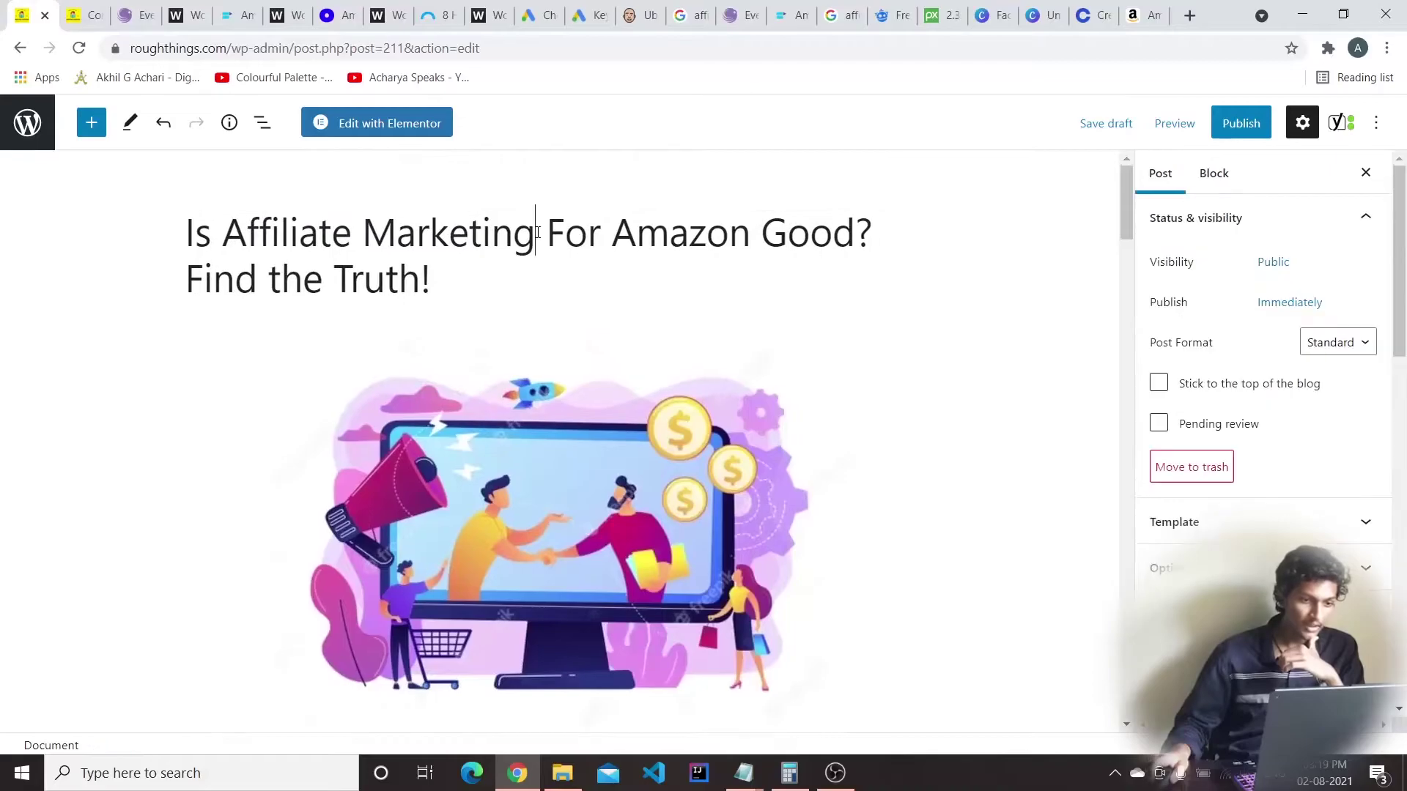
Change the heading "What is affiliate marketing for amazon?" to level H2
scroll(644, 284, "down", 5)
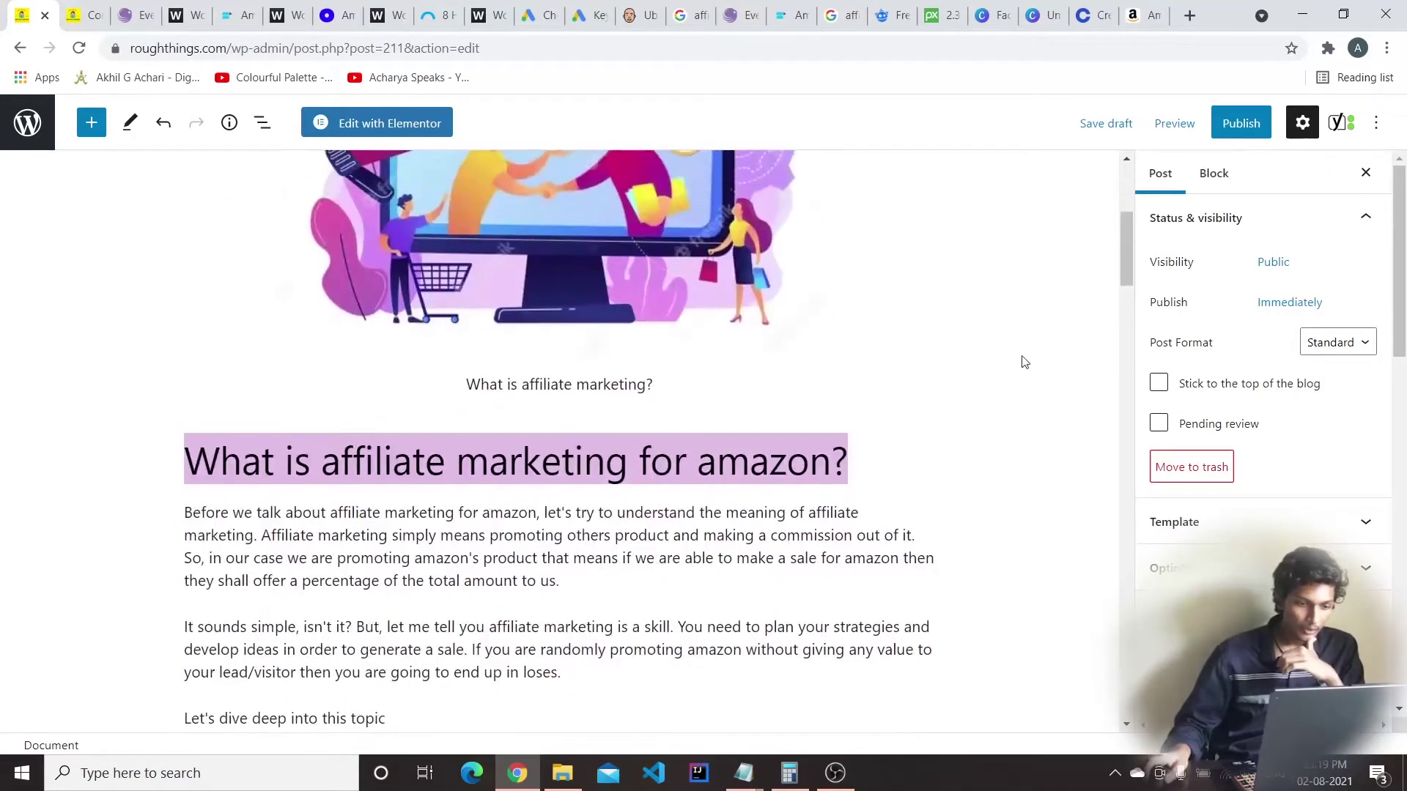
left_click(643, 388)
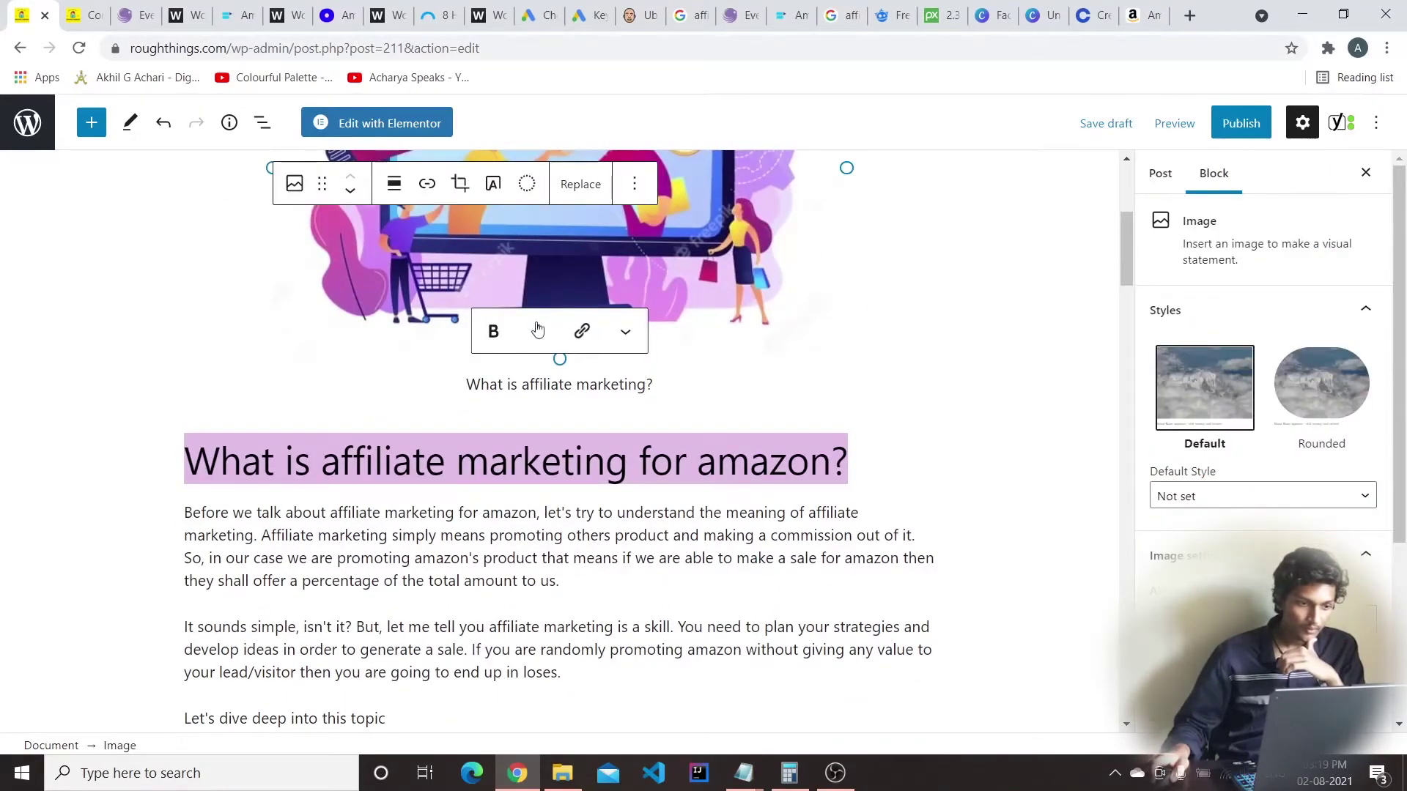
left_click(1008, 305)
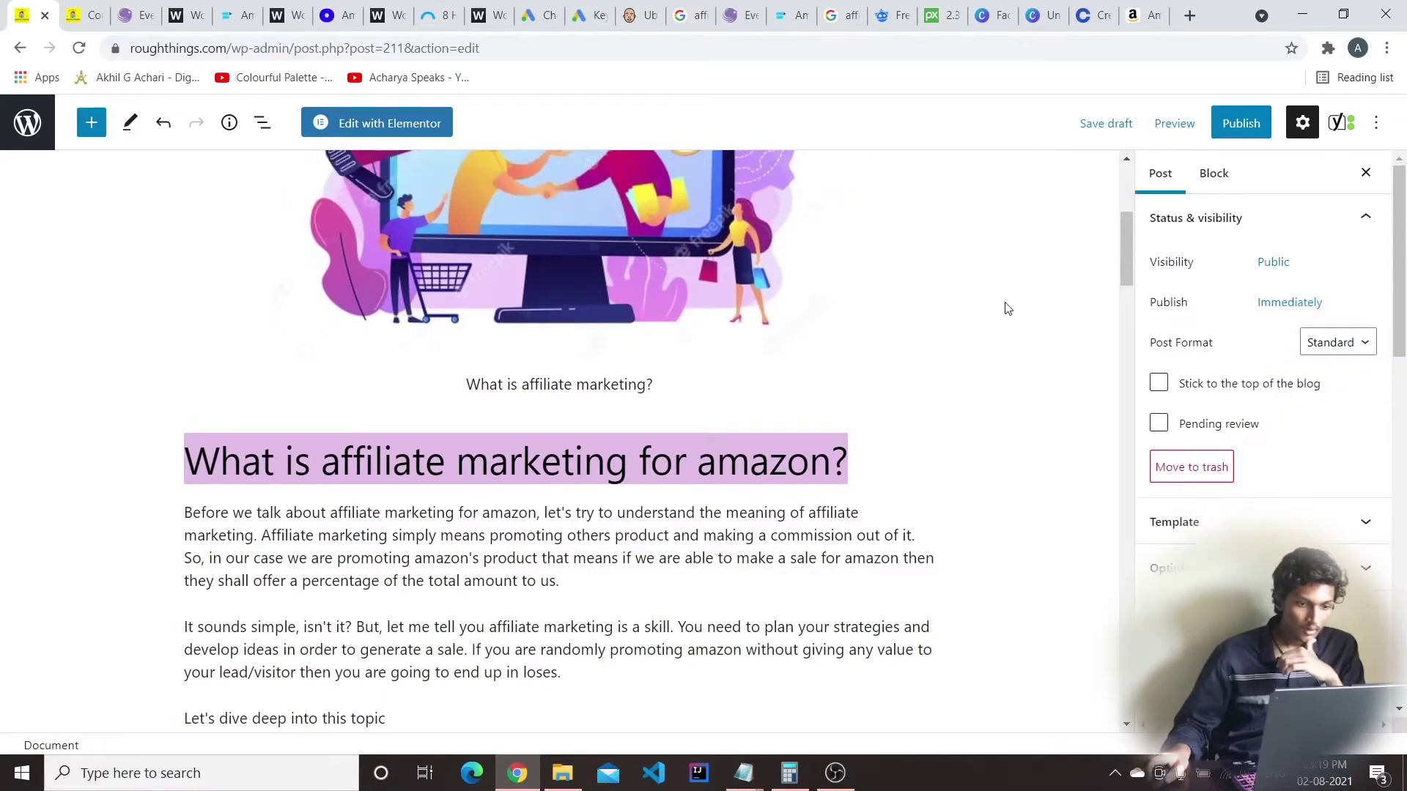
scroll(685, 376, "up", 5)
scroll(359, 356, "down", 5)
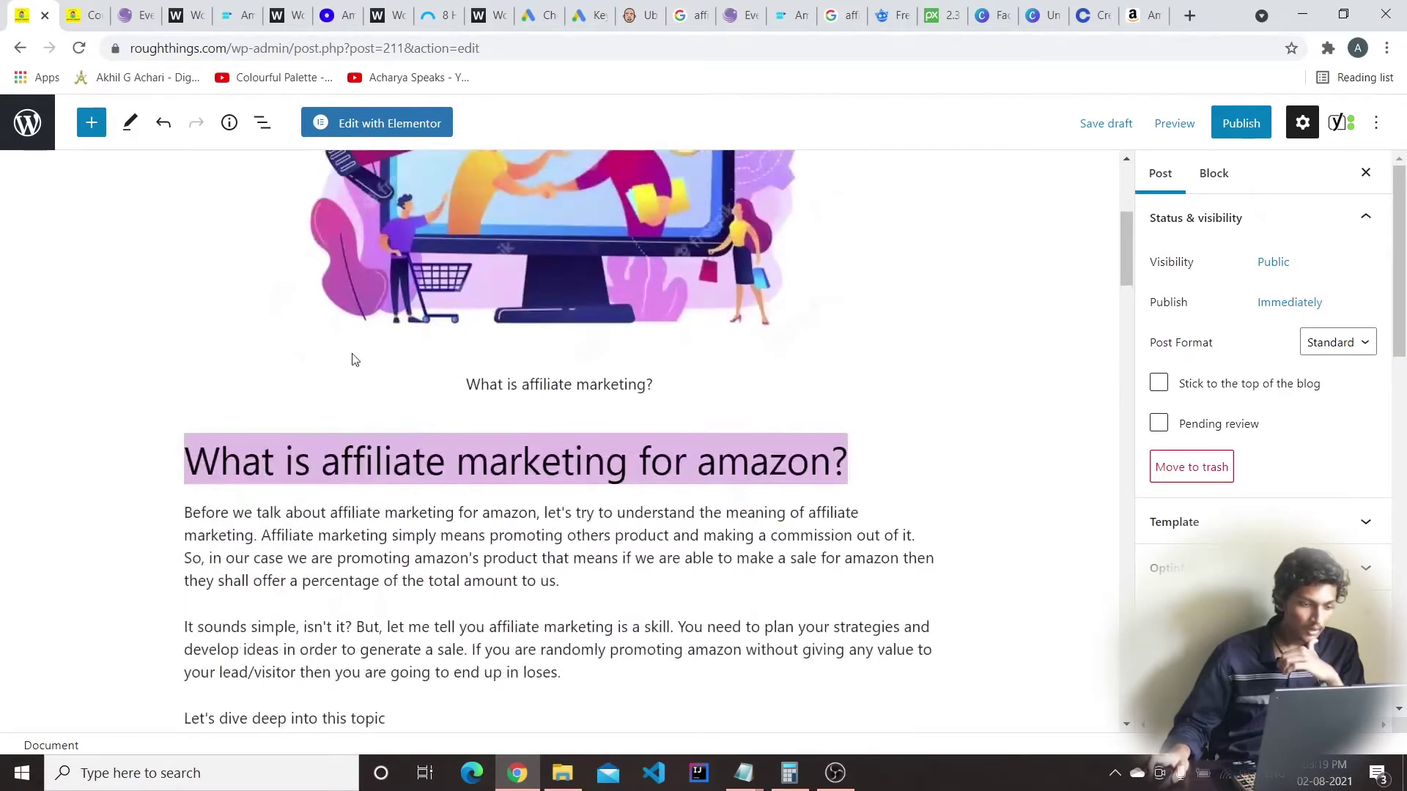
left_click(846, 448)
left_click(349, 404)
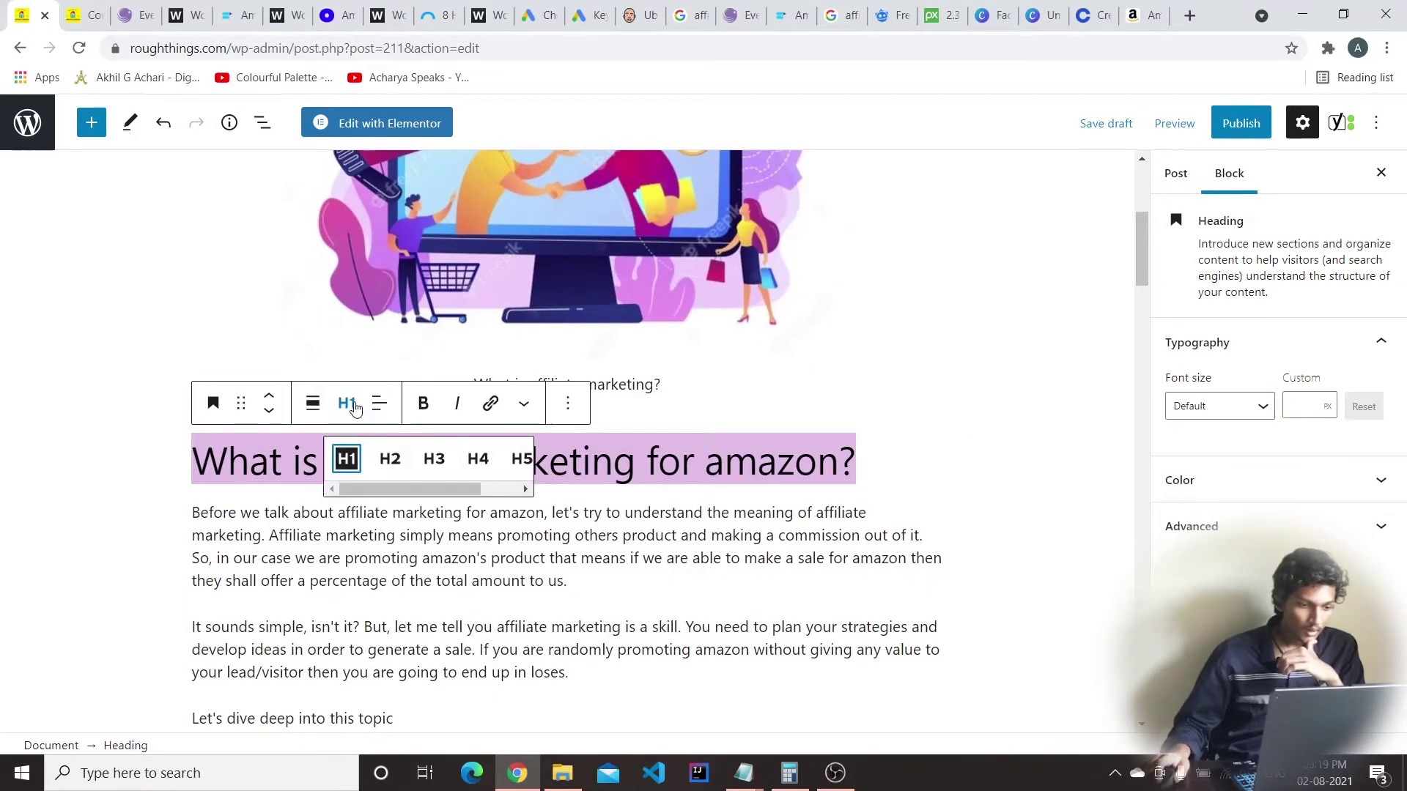
left_click(388, 459)
Review the updated SEO analysis results and the post content back up to the title and first image
scroll(513, 461, "down", 15)
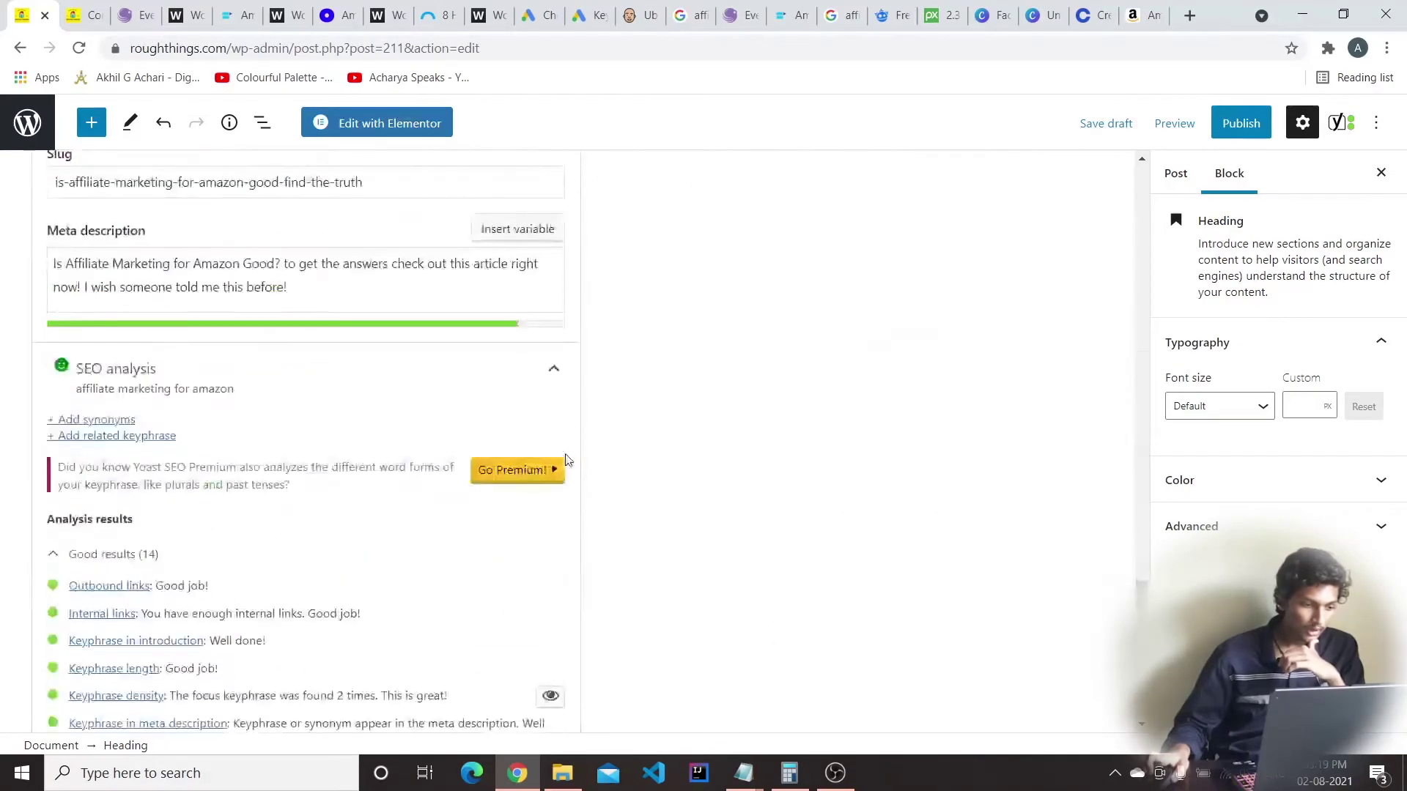
scroll(565, 460, "down", 6)
scroll(140, 510, "up", 6)
scroll(139, 509, "down", 5)
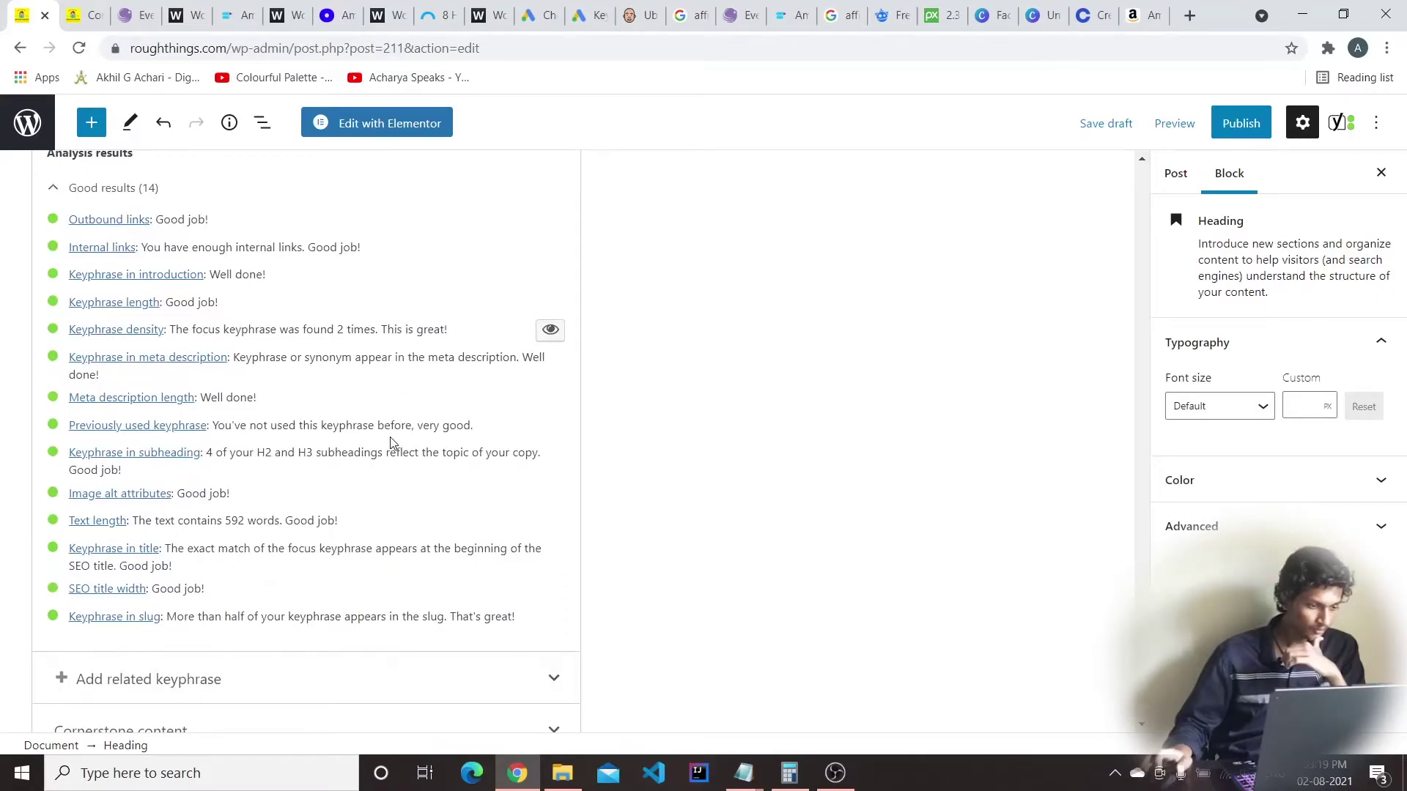
scroll(391, 441, "up", 20)
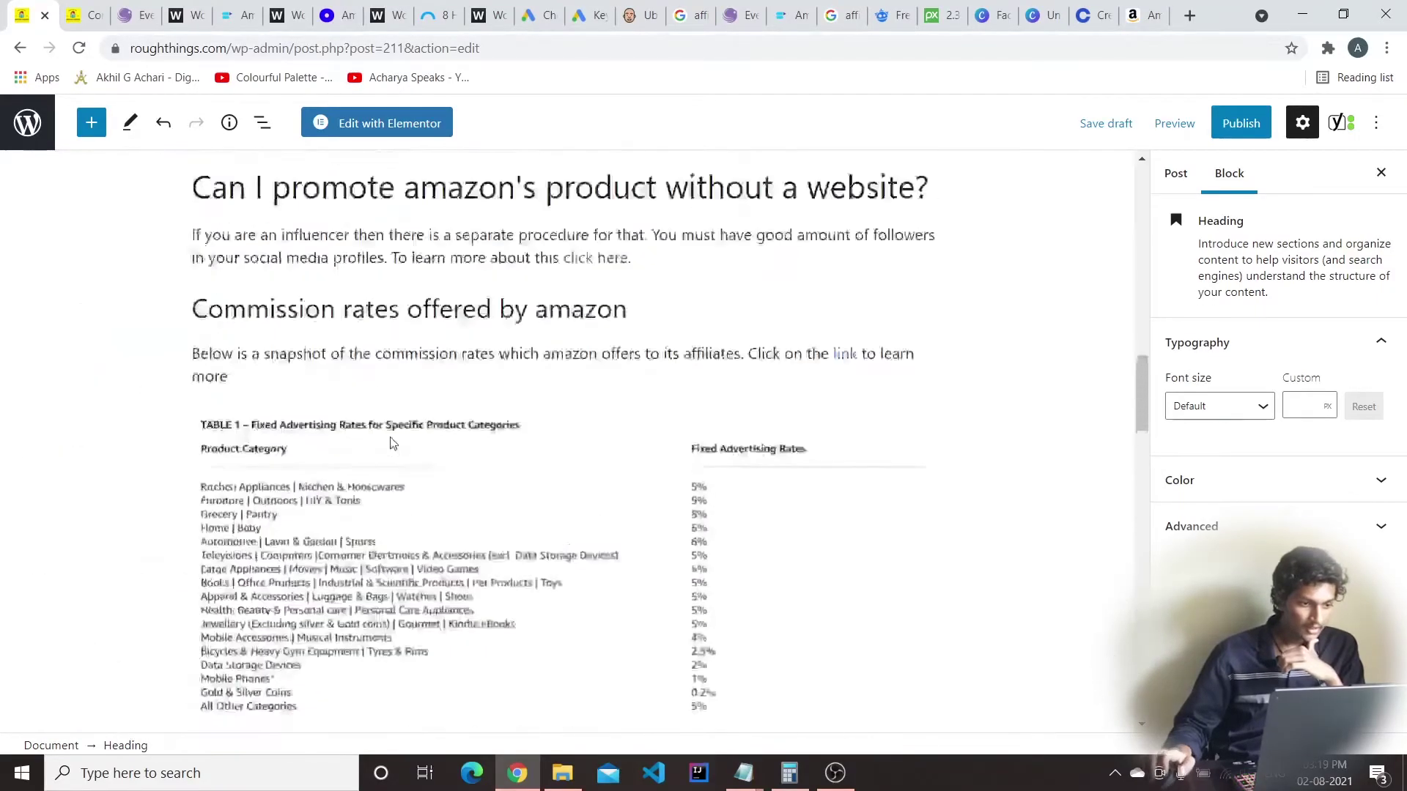
scroll(390, 439, "up", 13)
scroll(722, 304, "down", 6)
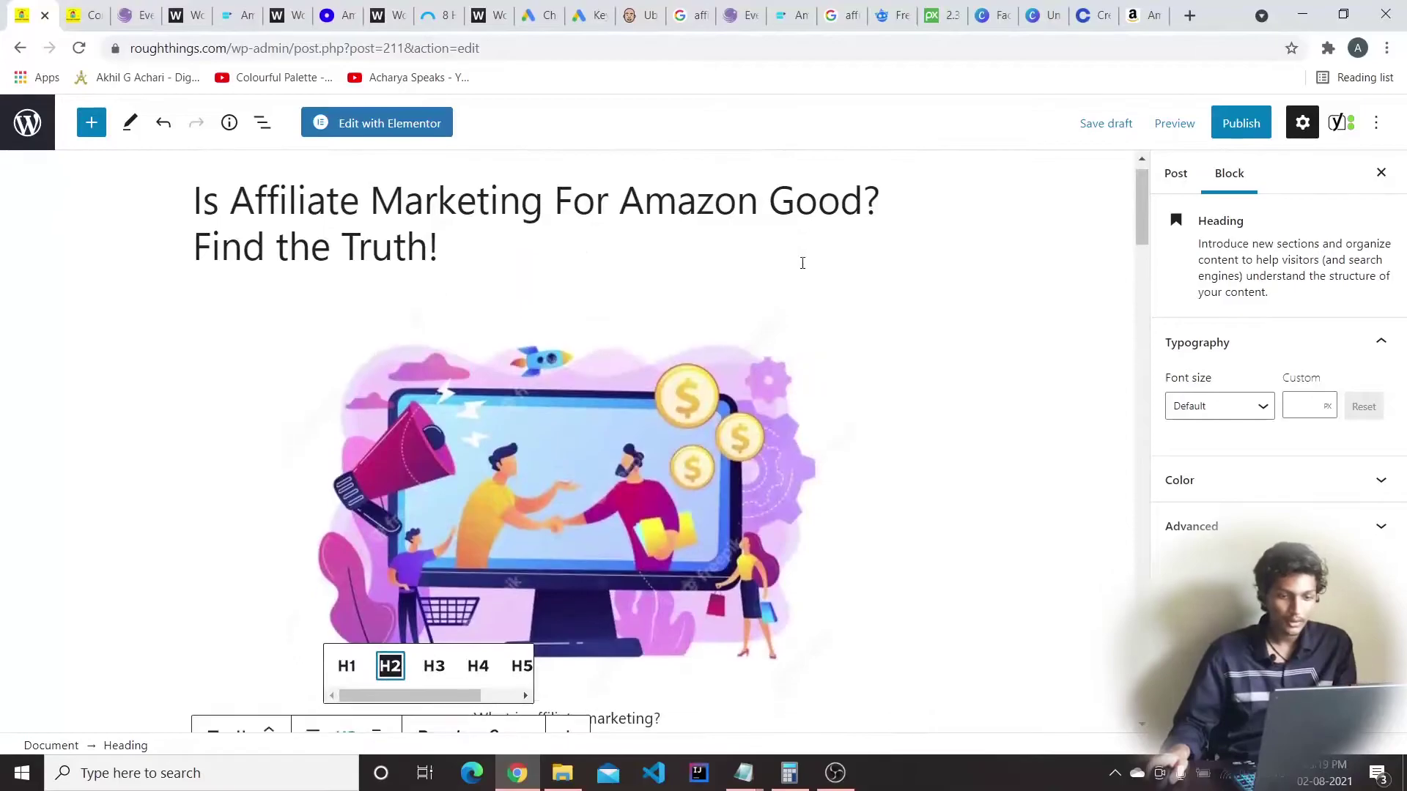
scroll(779, 505, "down", 20)
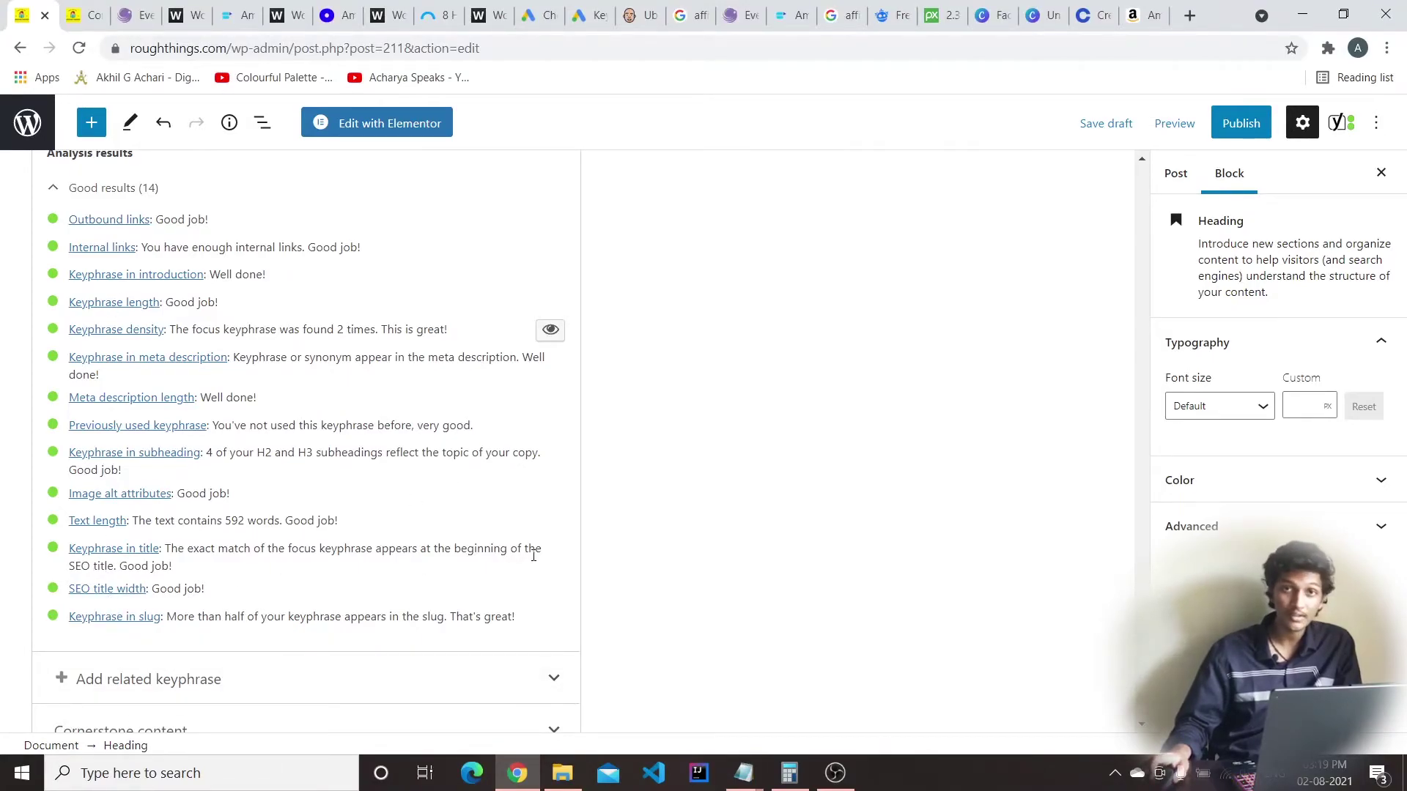
scroll(534, 561, "up", 6)
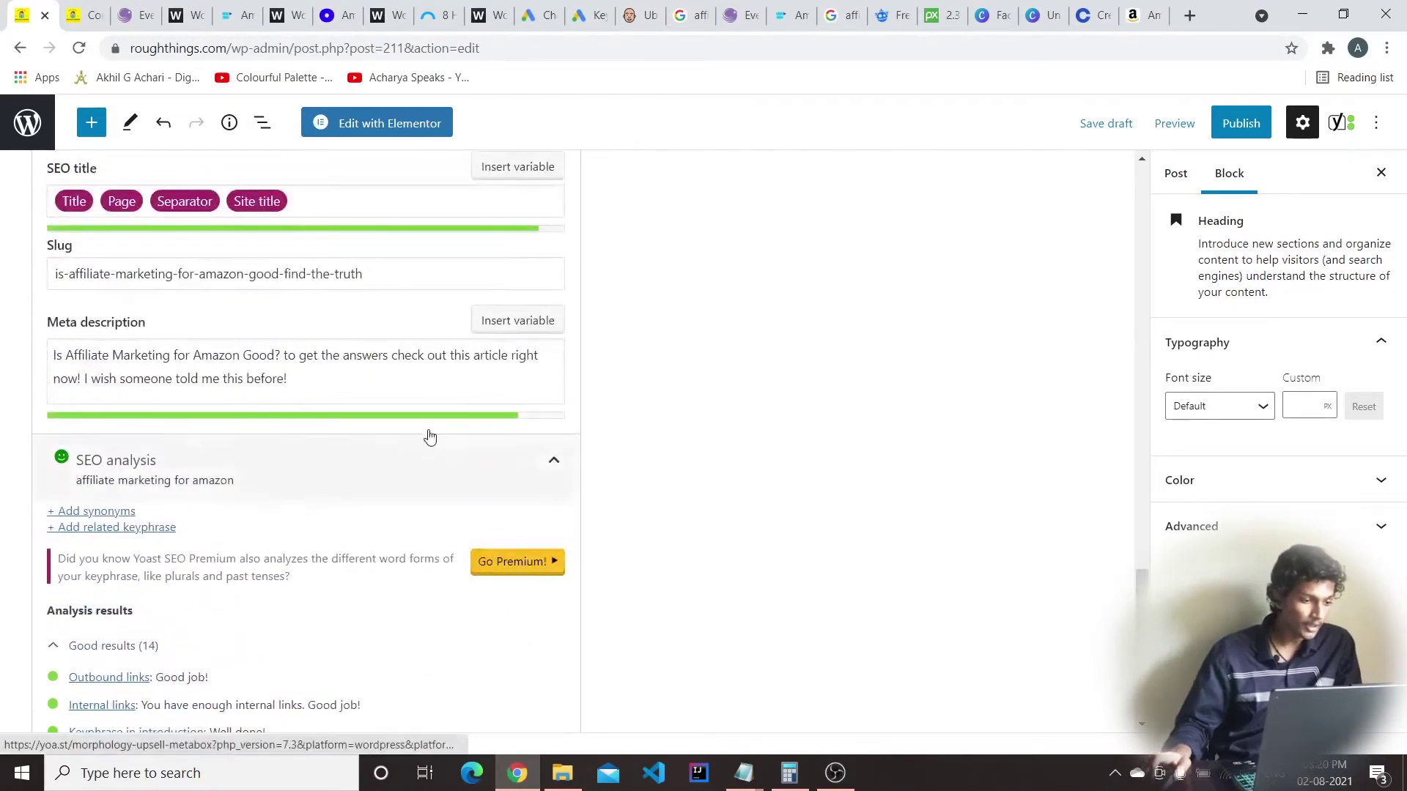
scroll(235, 528, "down", 5)
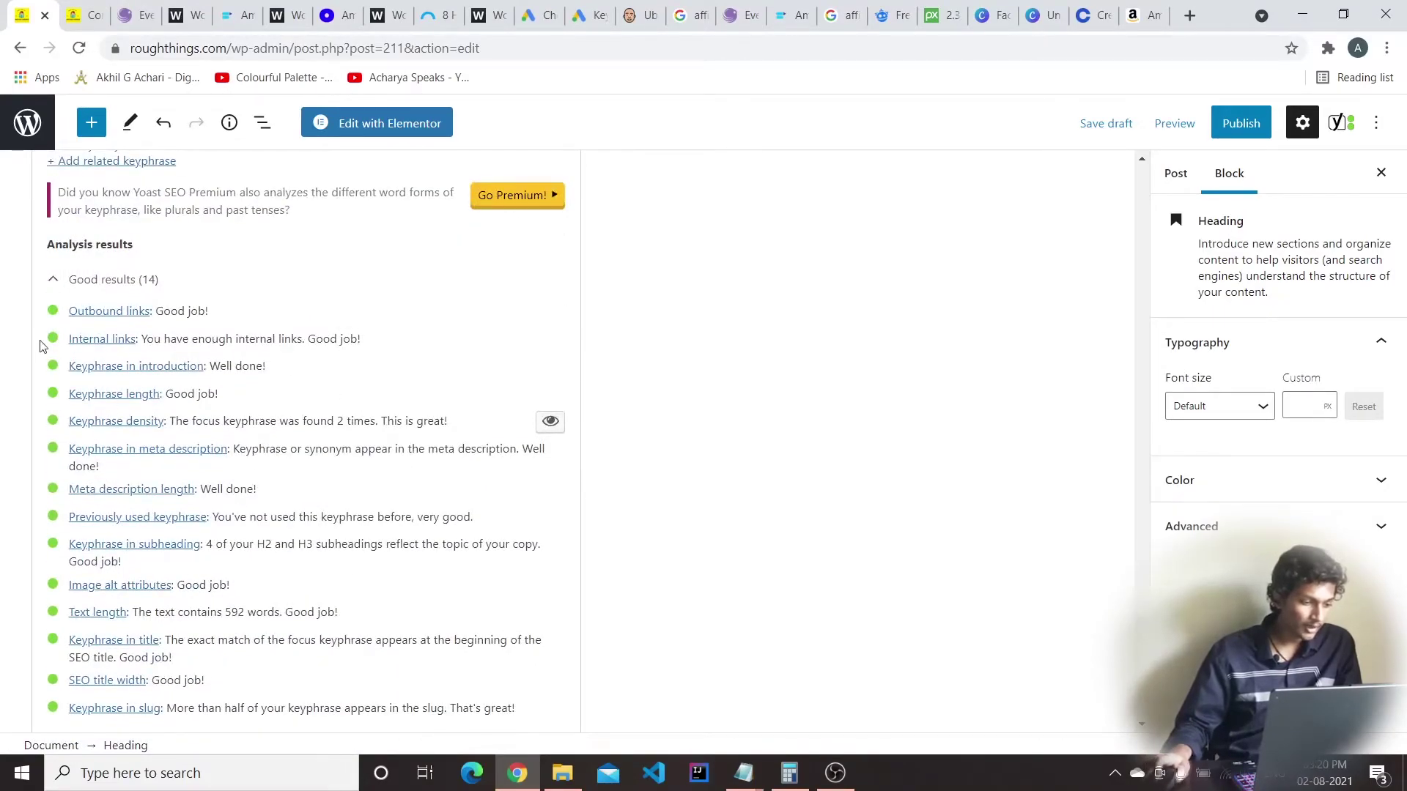
scroll(216, 333, "up", 4)
scroll(336, 515, "down", 4)
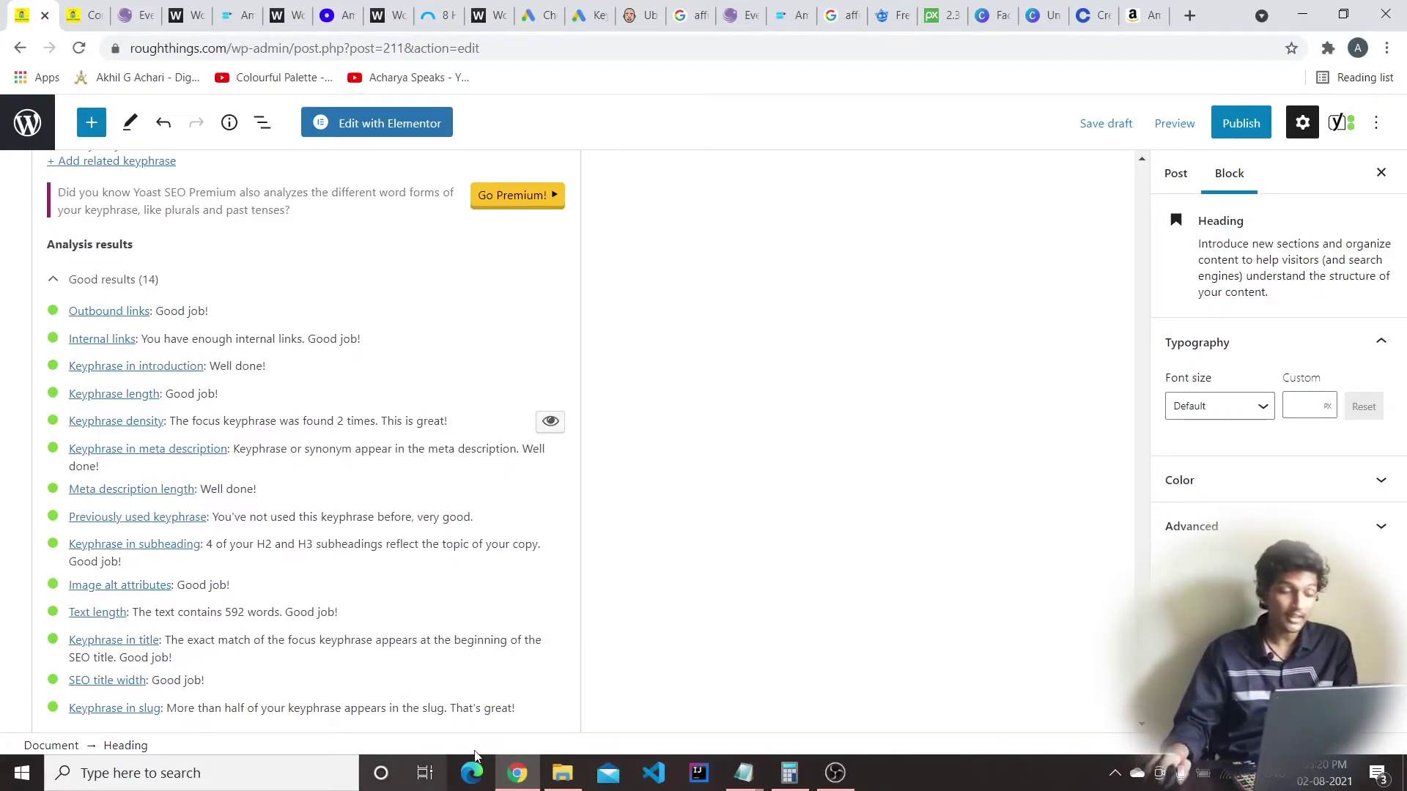
scroll(1052, 548, "up", 20)
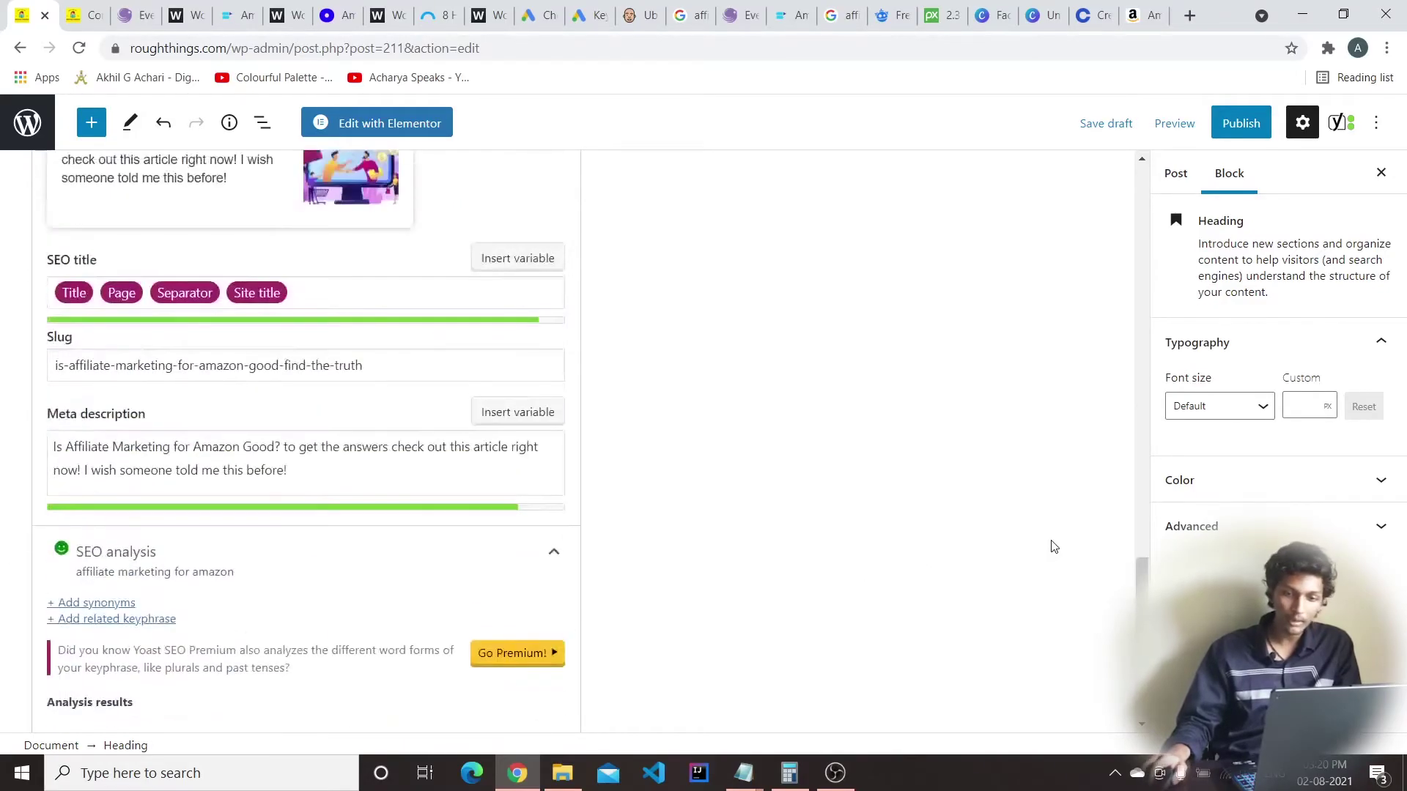
scroll(719, 467, "down", 2)
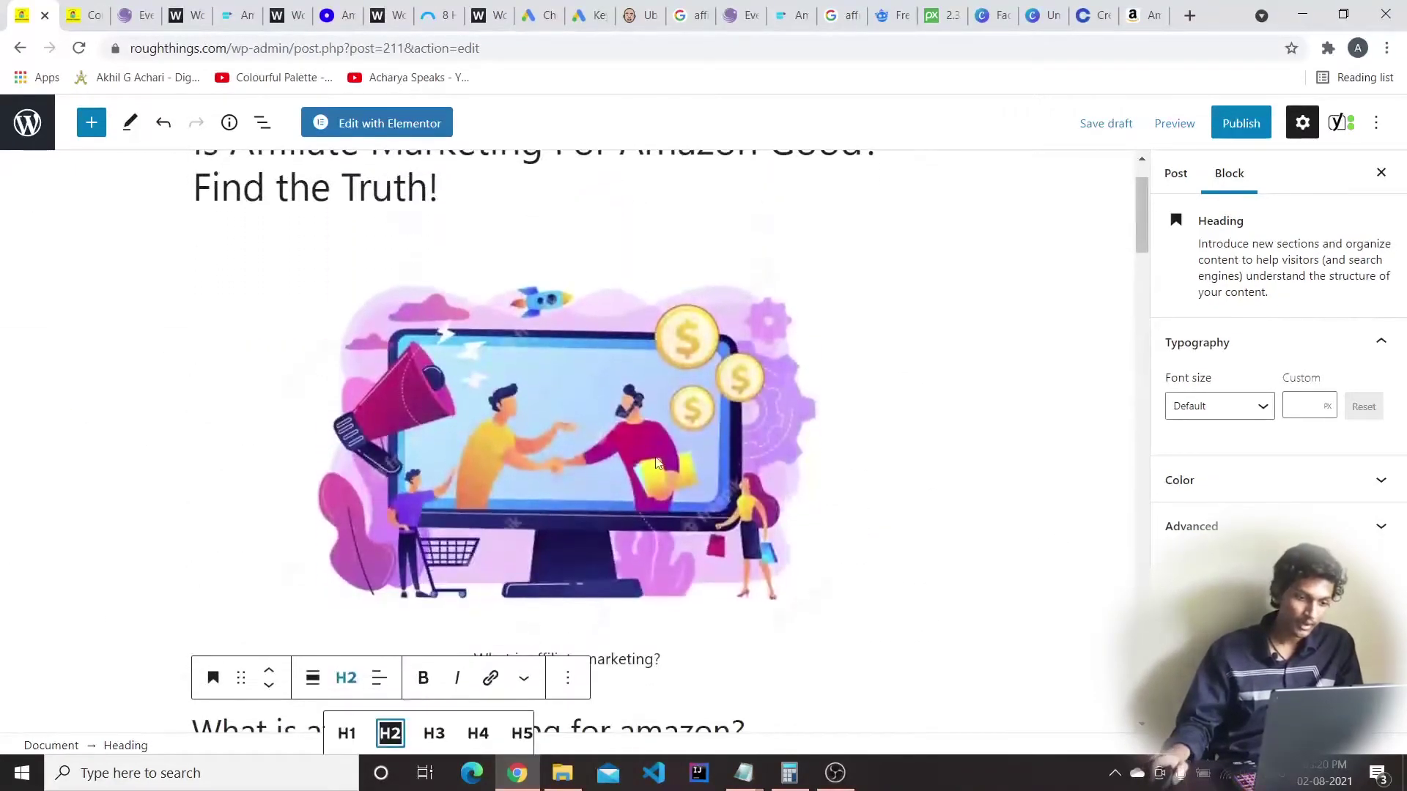
Return to the Freepik "affiliate marketing" results and save the illustration of the woman with a megaphone on a smartphone to the Desktop
left_click(532, 456)
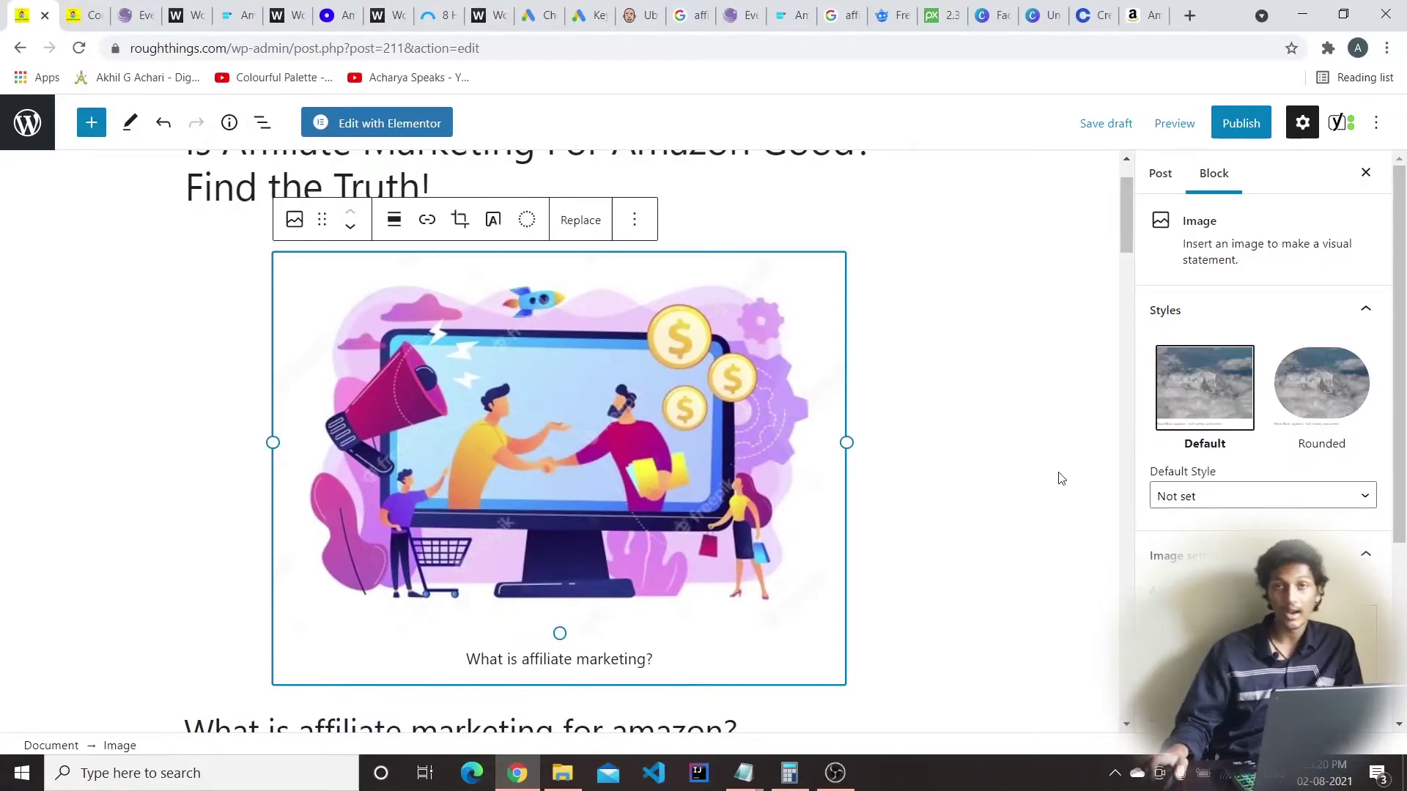
left_click(1137, 15)
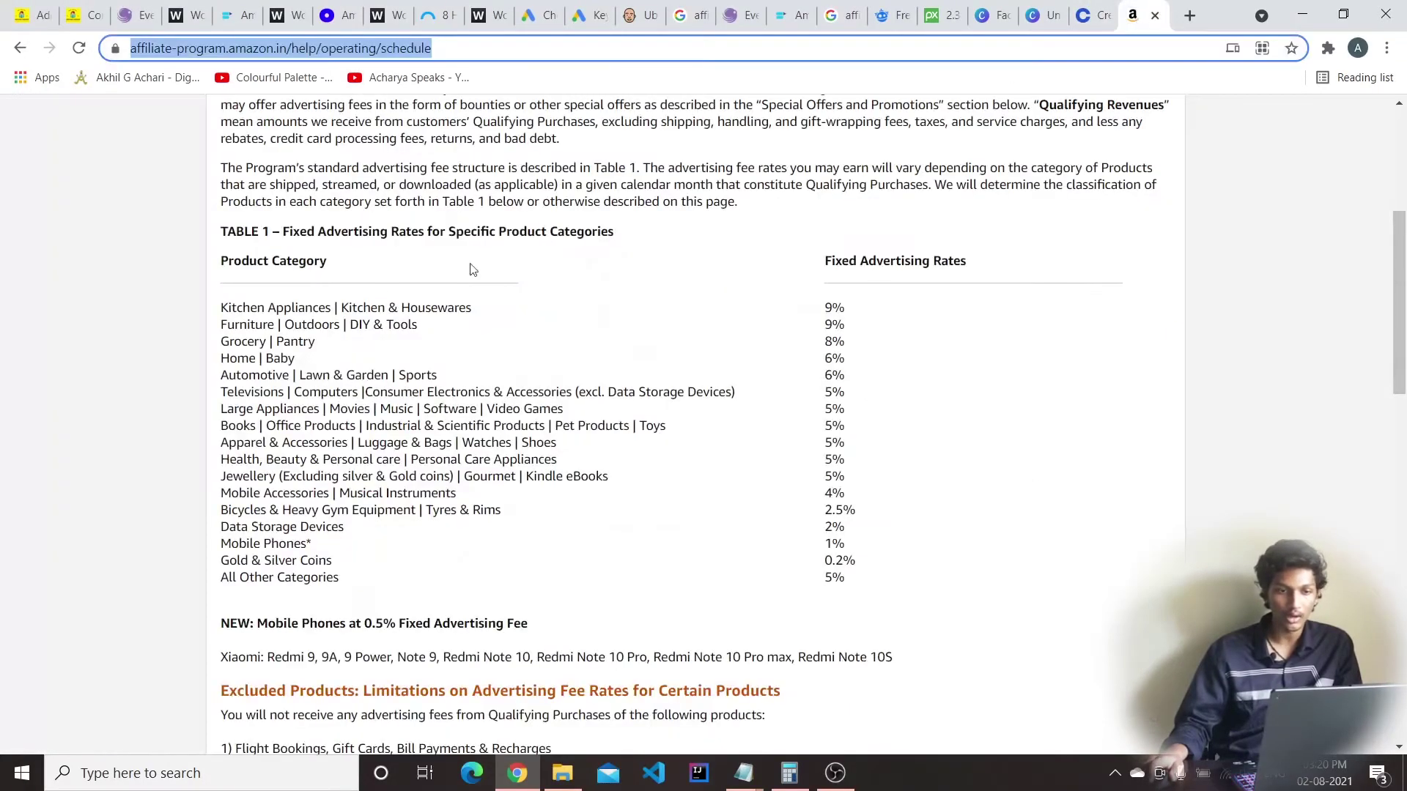
left_click(907, 6)
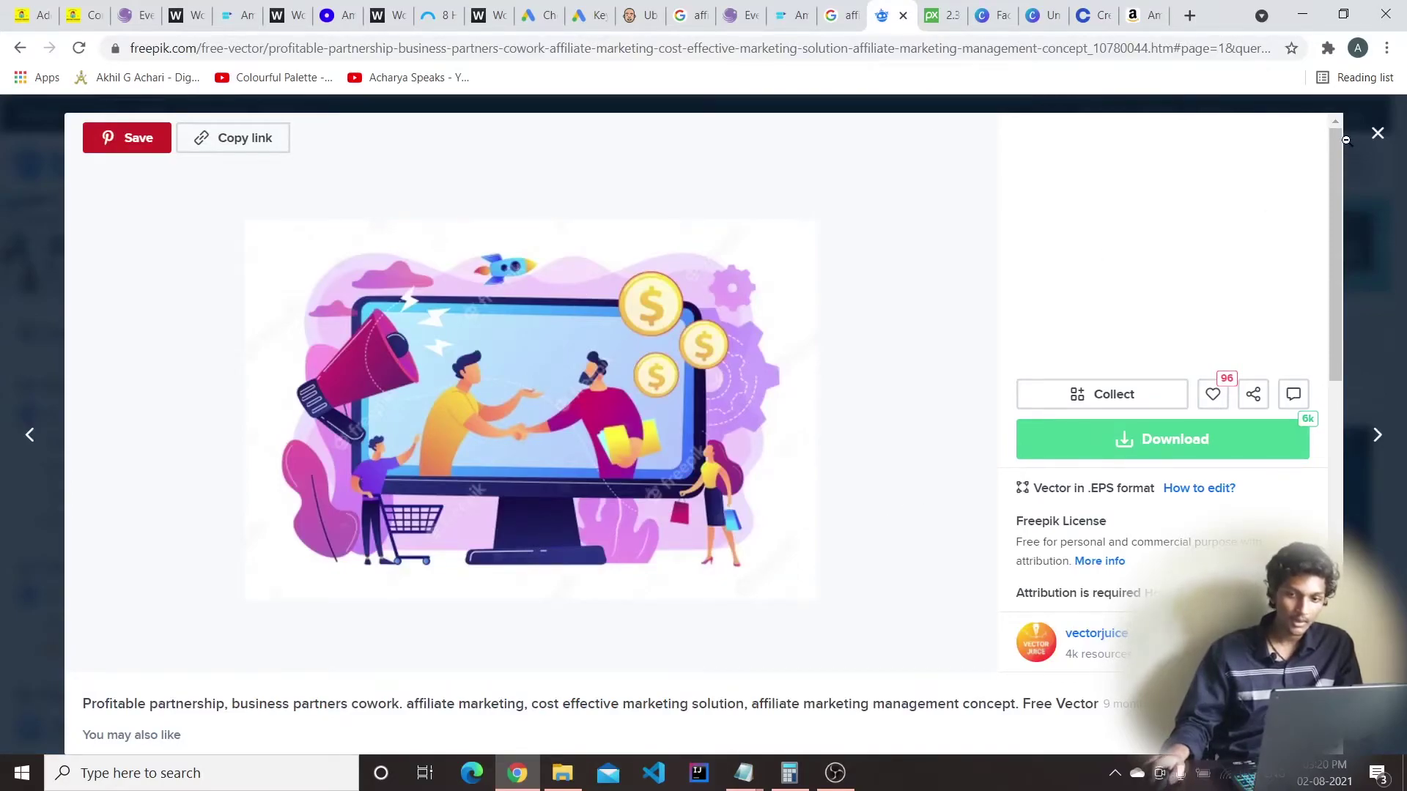
left_click(1375, 130)
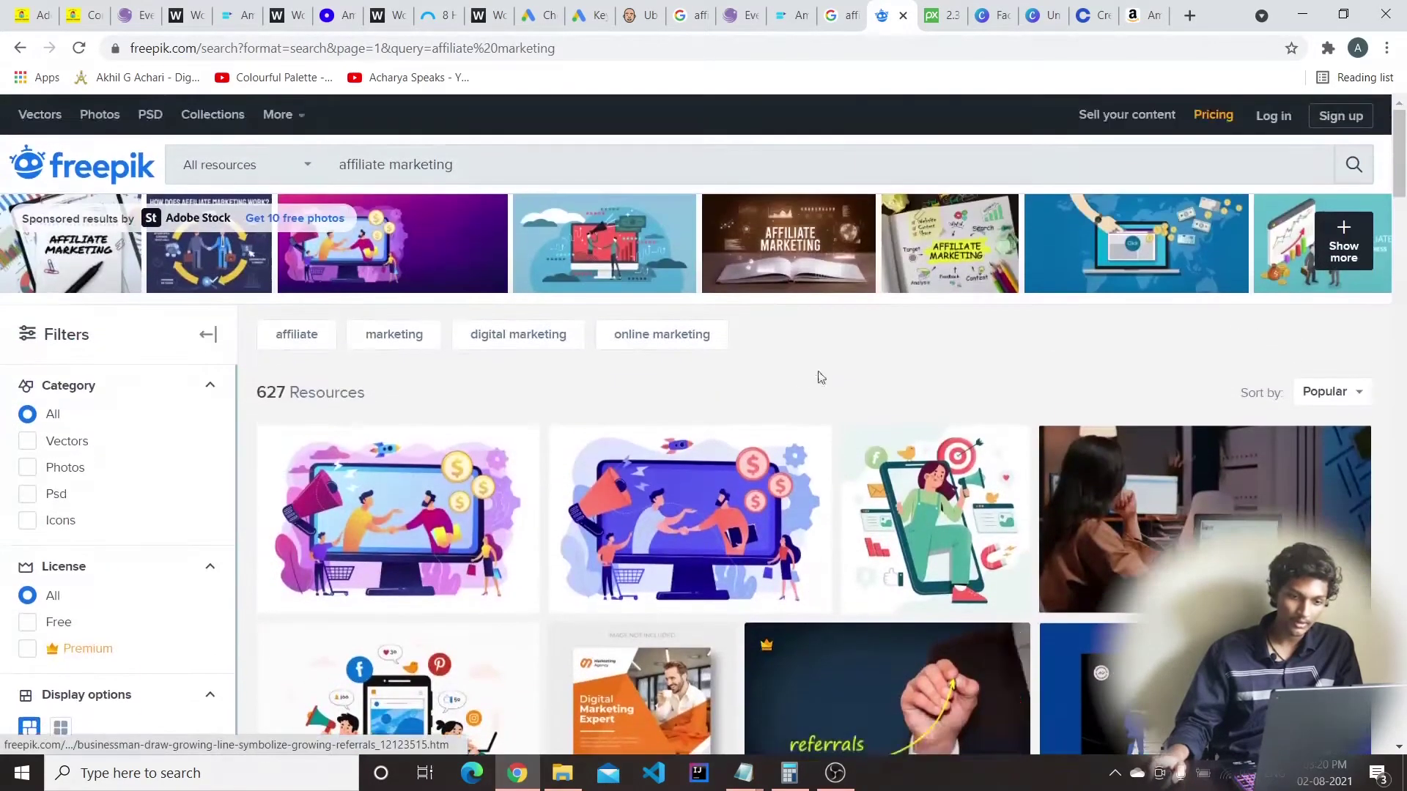
left_click(917, 527)
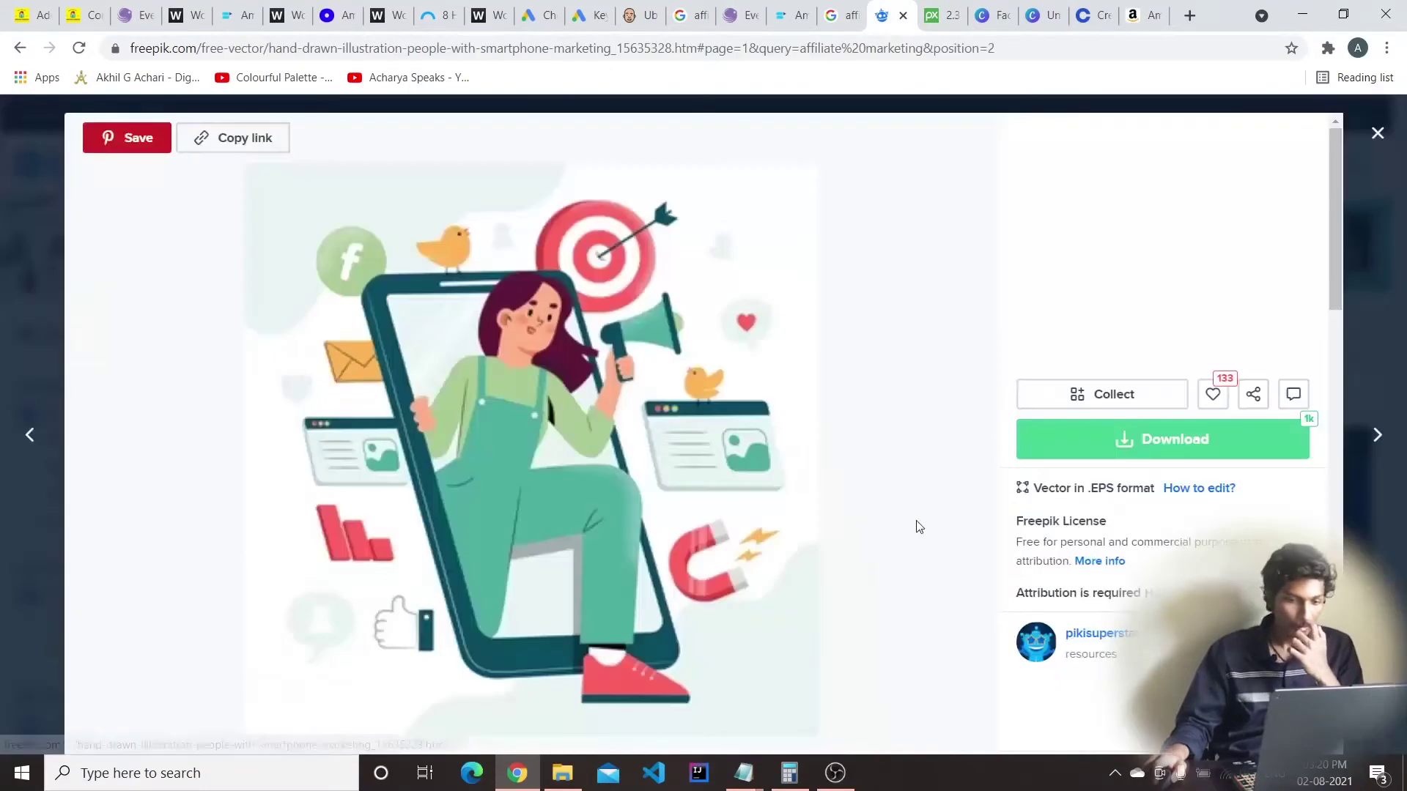
right_click(536, 438)
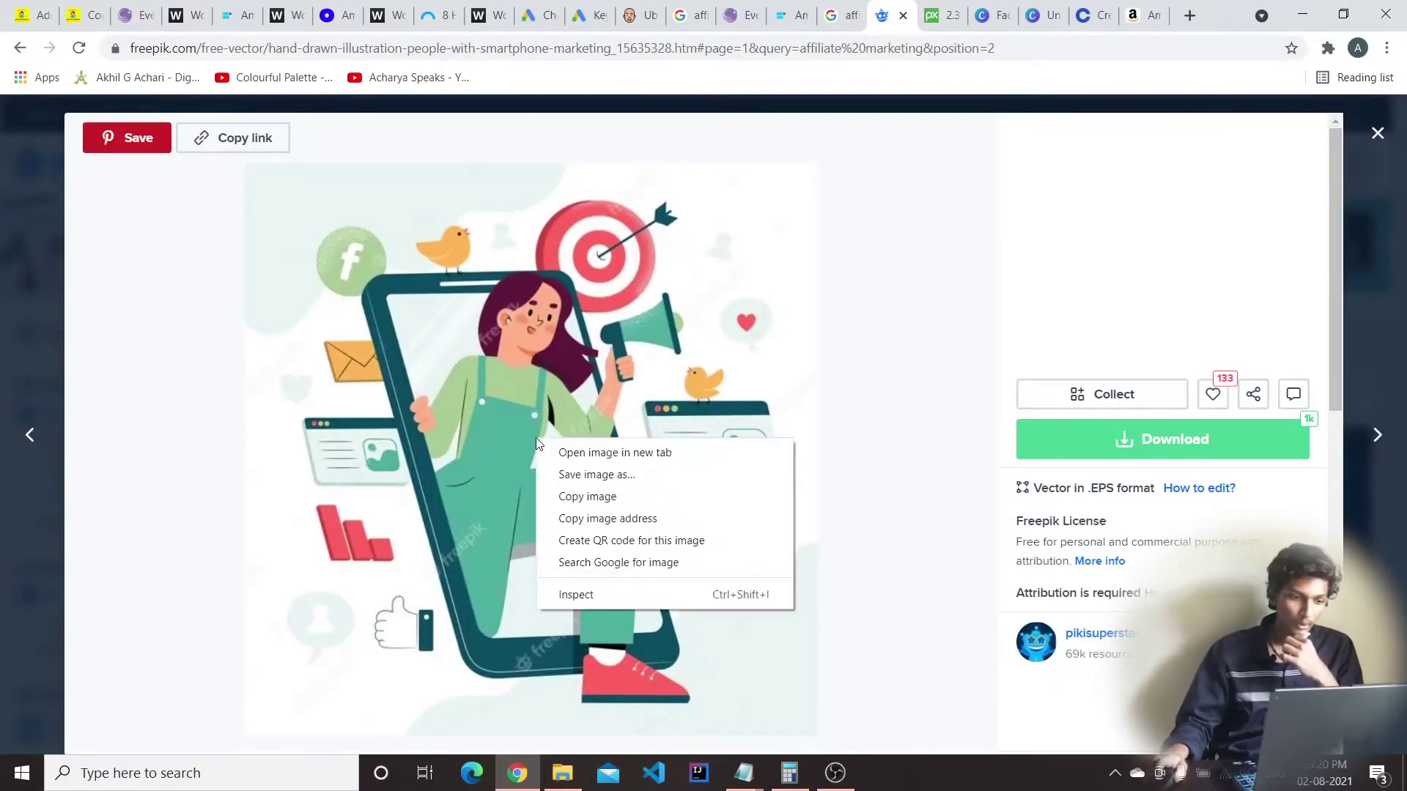
left_click(619, 475)
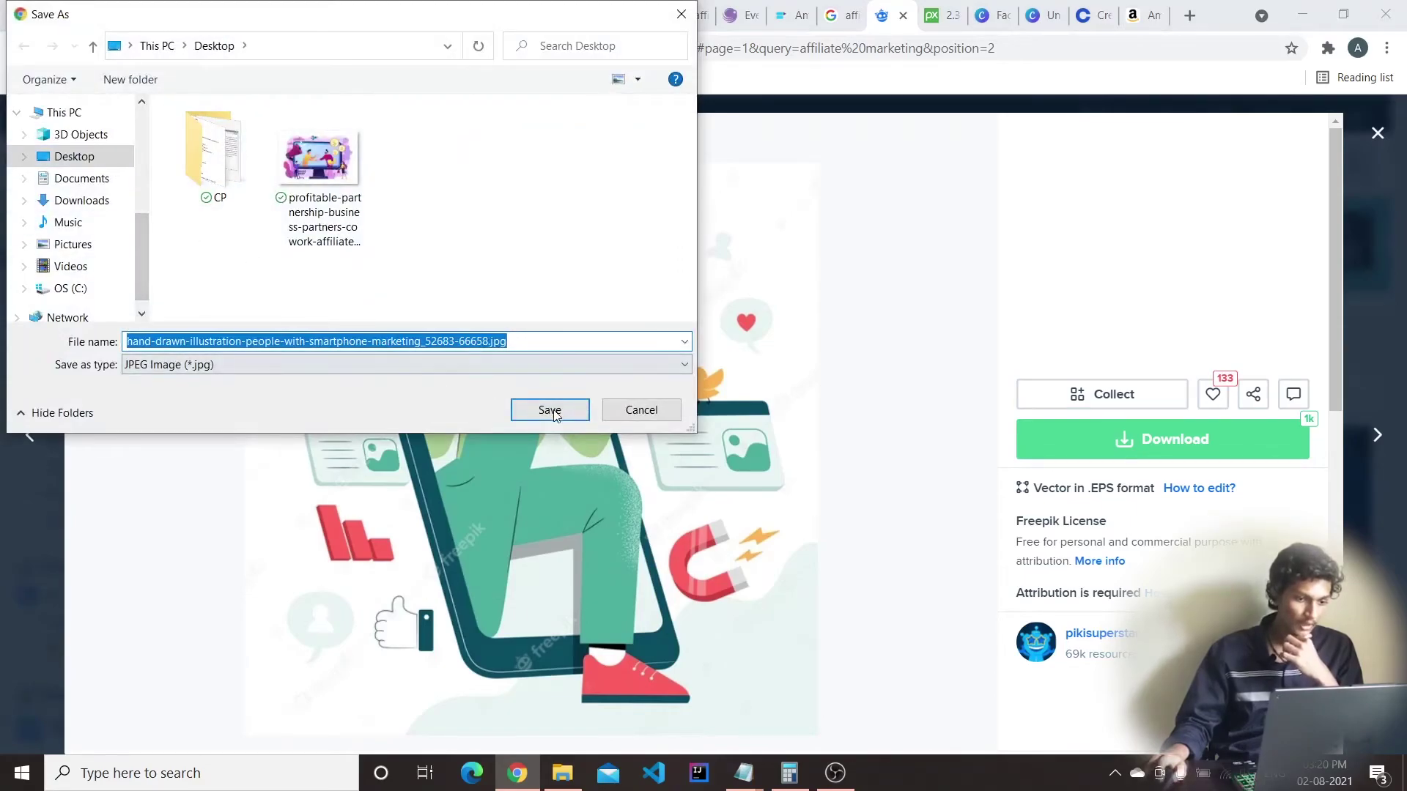
left_click(549, 410)
Add an empty image block in the WordPress post below the paragraph under "How to be an affiliate for amazon?"
left_click(1187, 18)
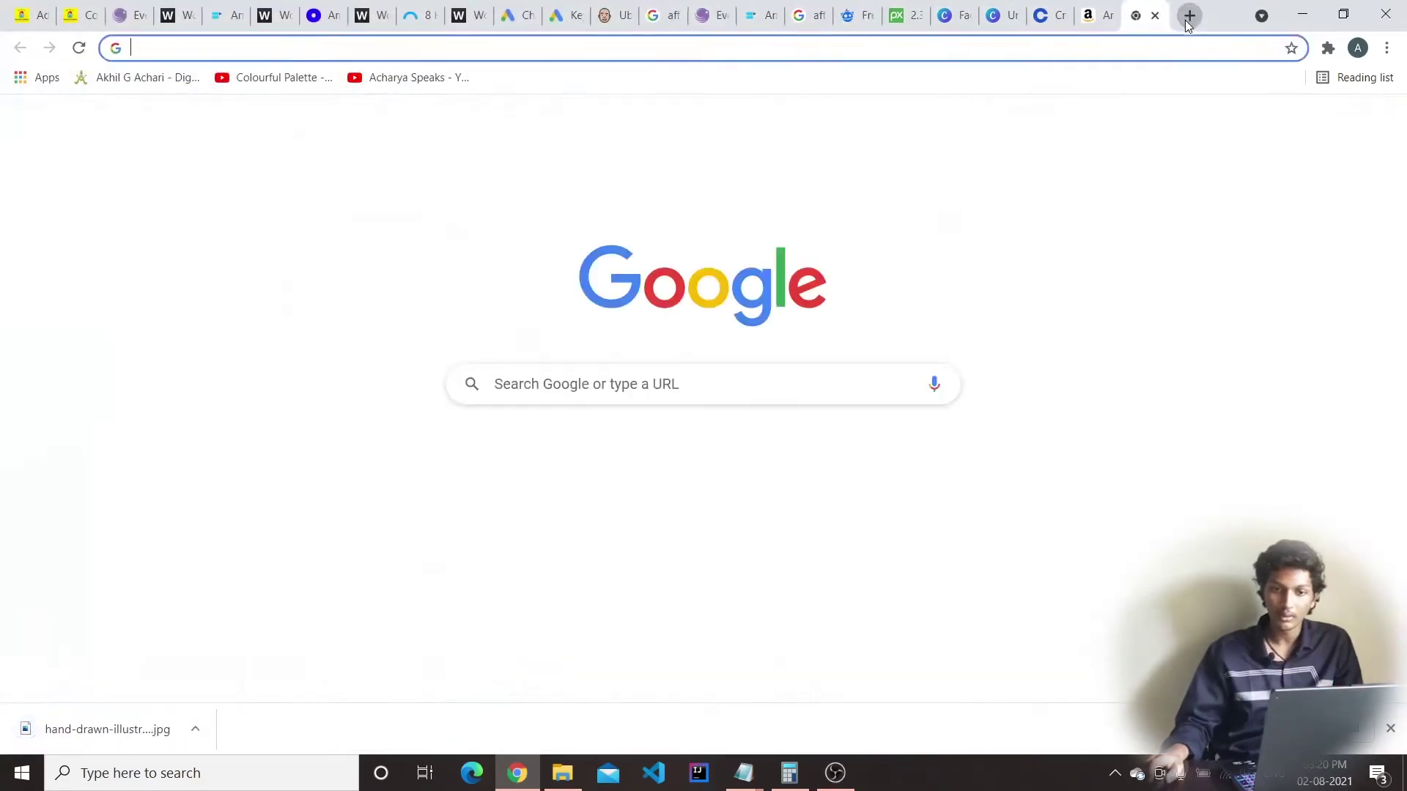
left_click(29, 15)
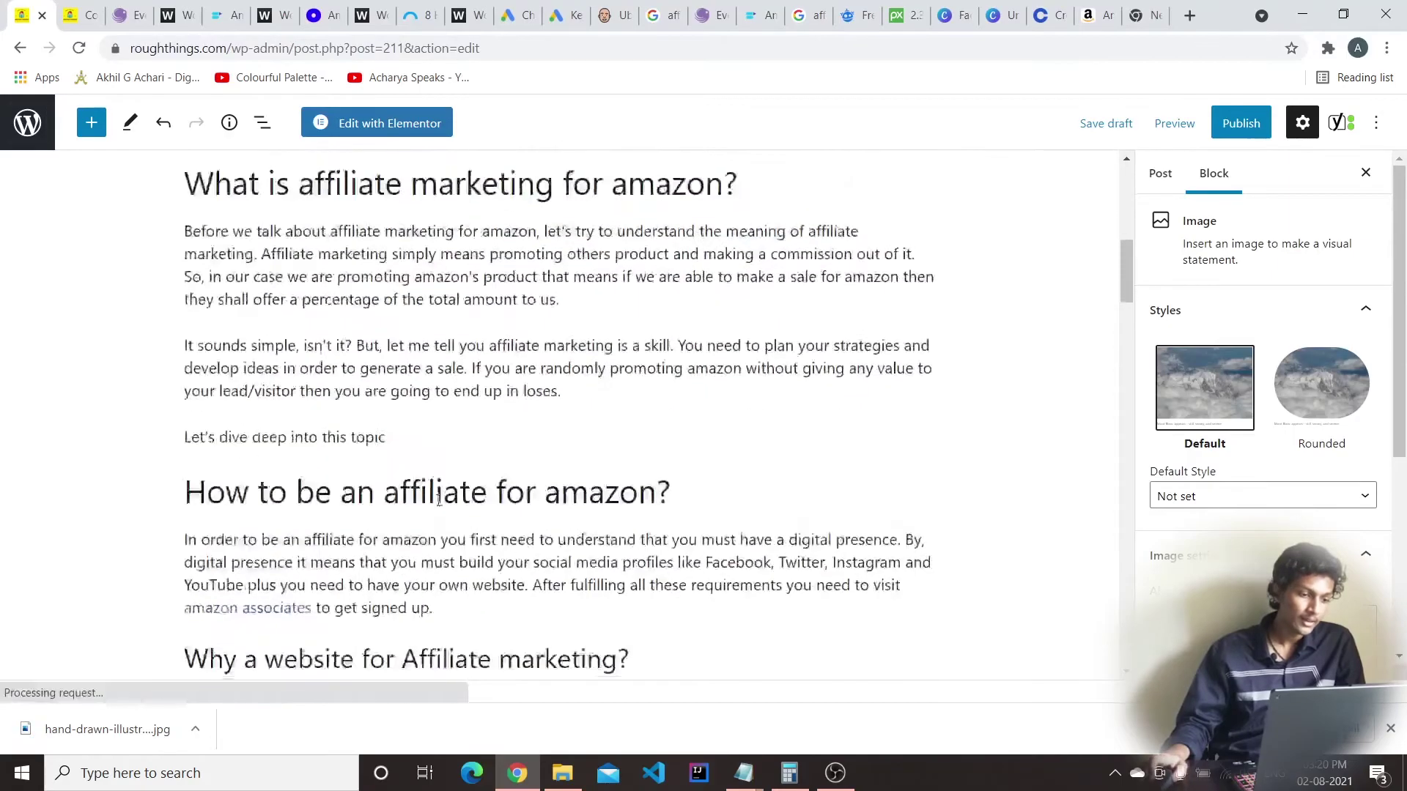
left_click(444, 538)
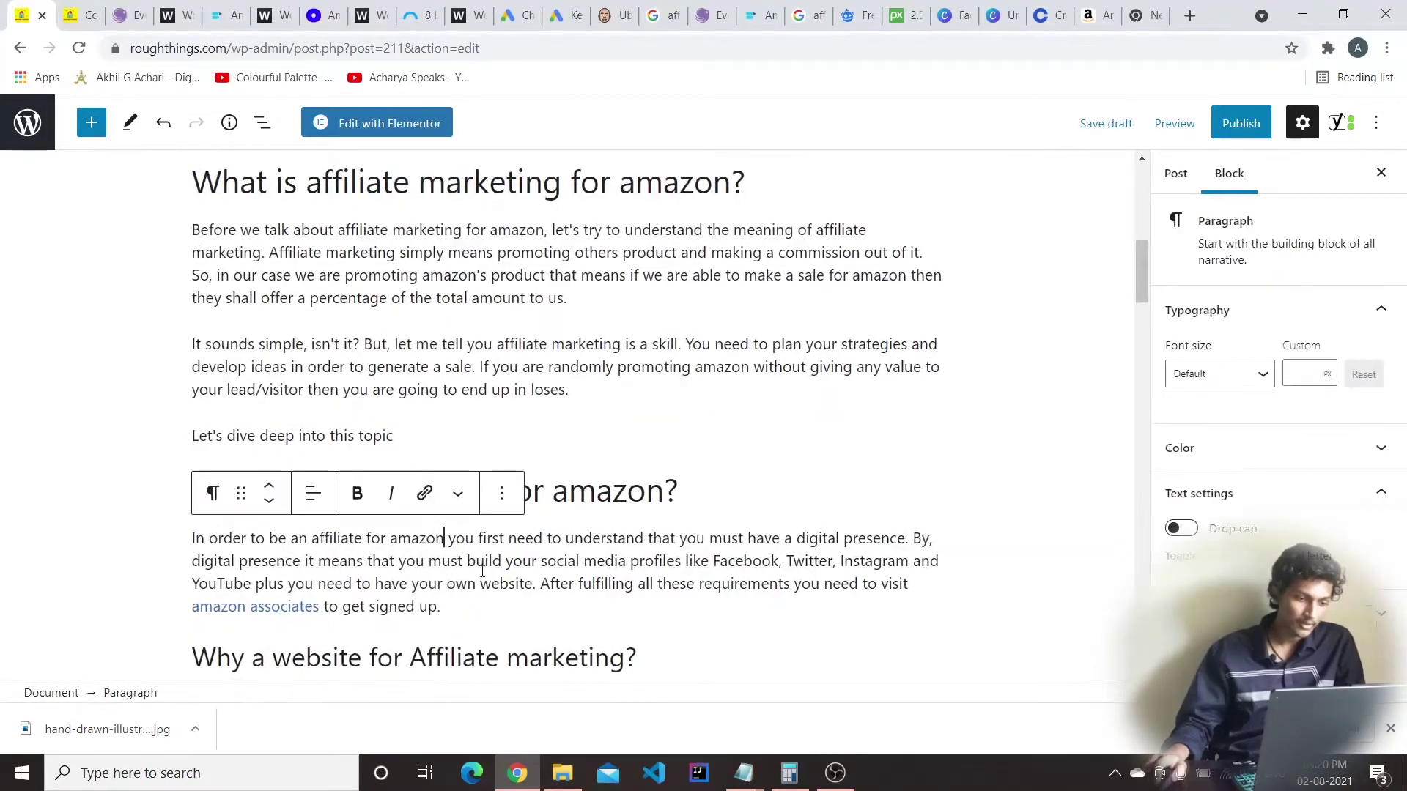
left_click(478, 602)
key("Return")
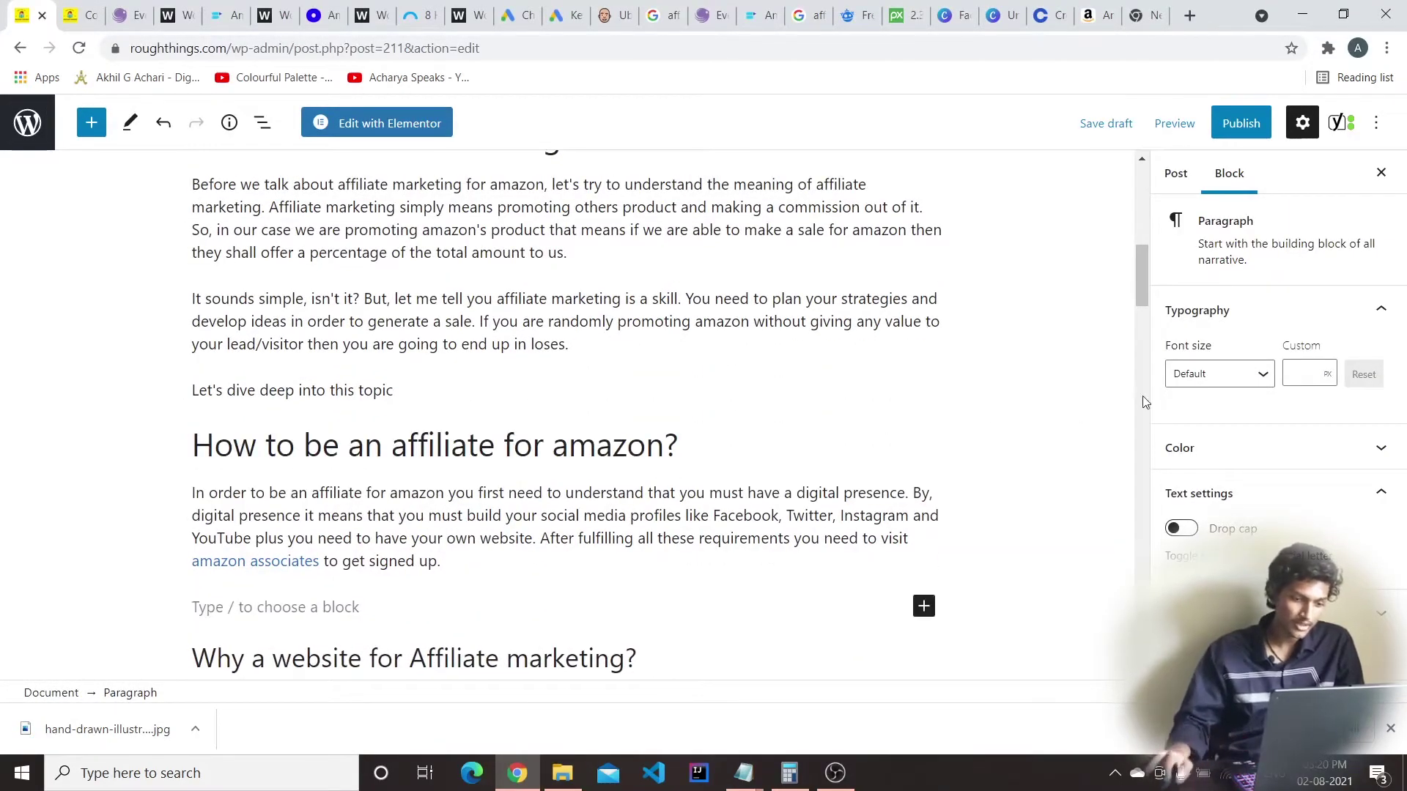
left_click(920, 610)
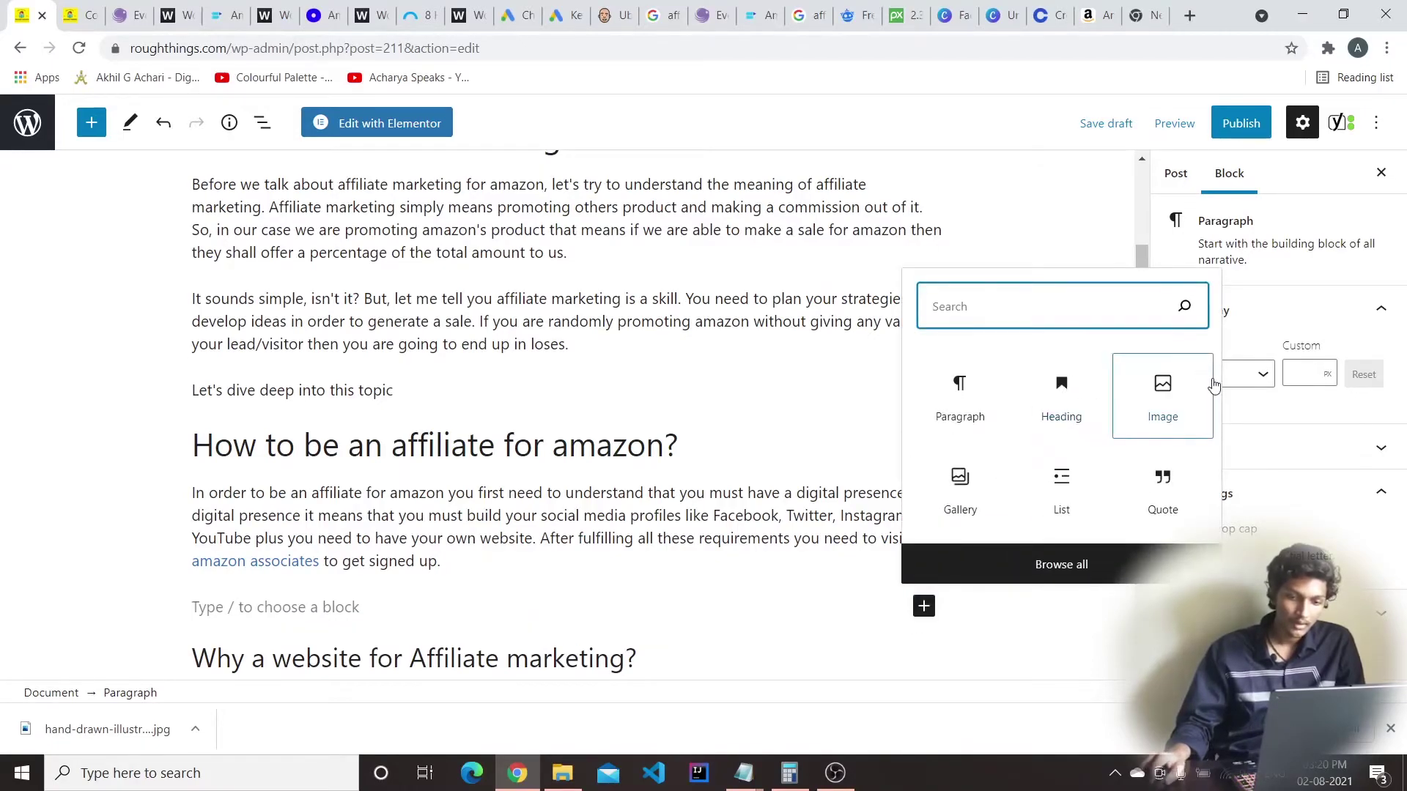
left_click(1176, 388)
left_click(219, 627)
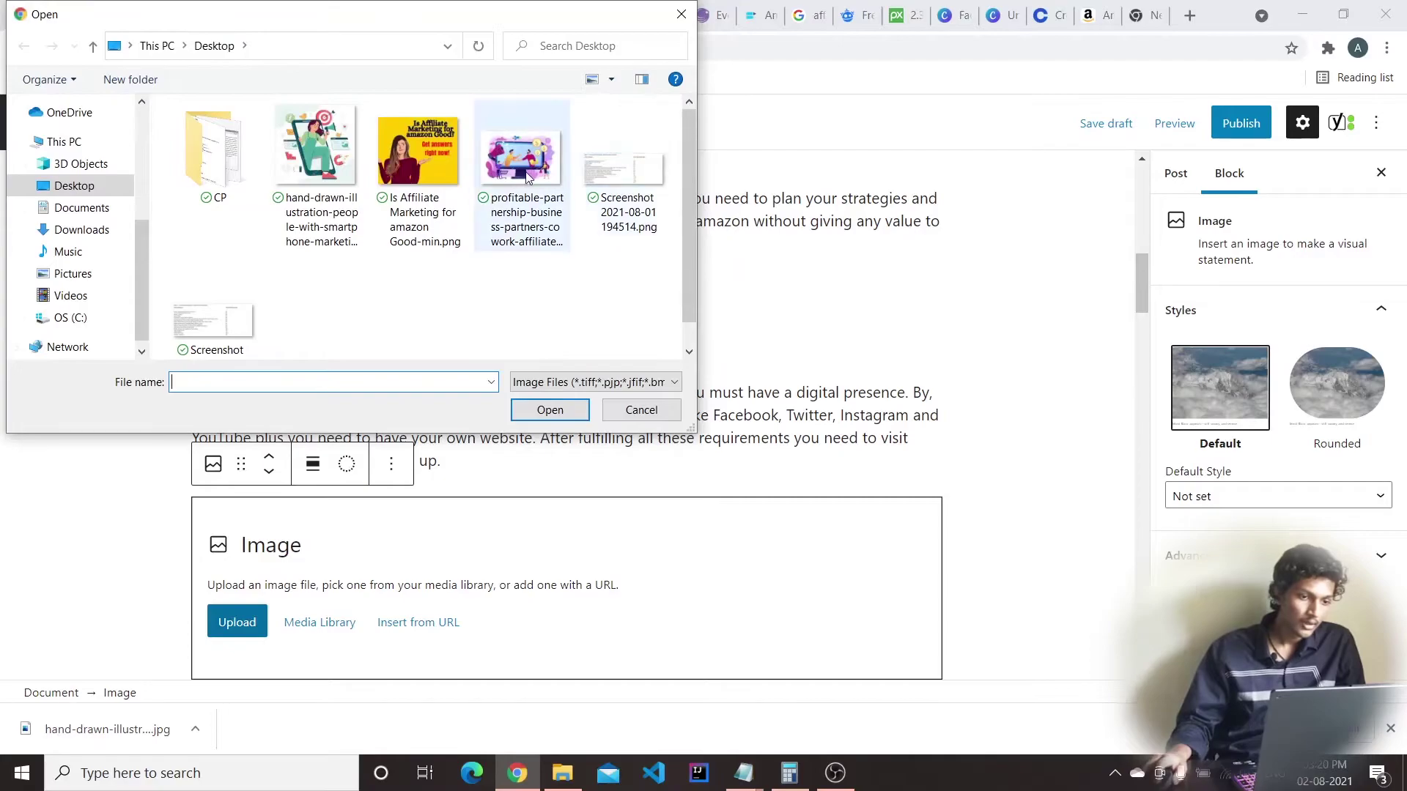
left_click(286, 147)
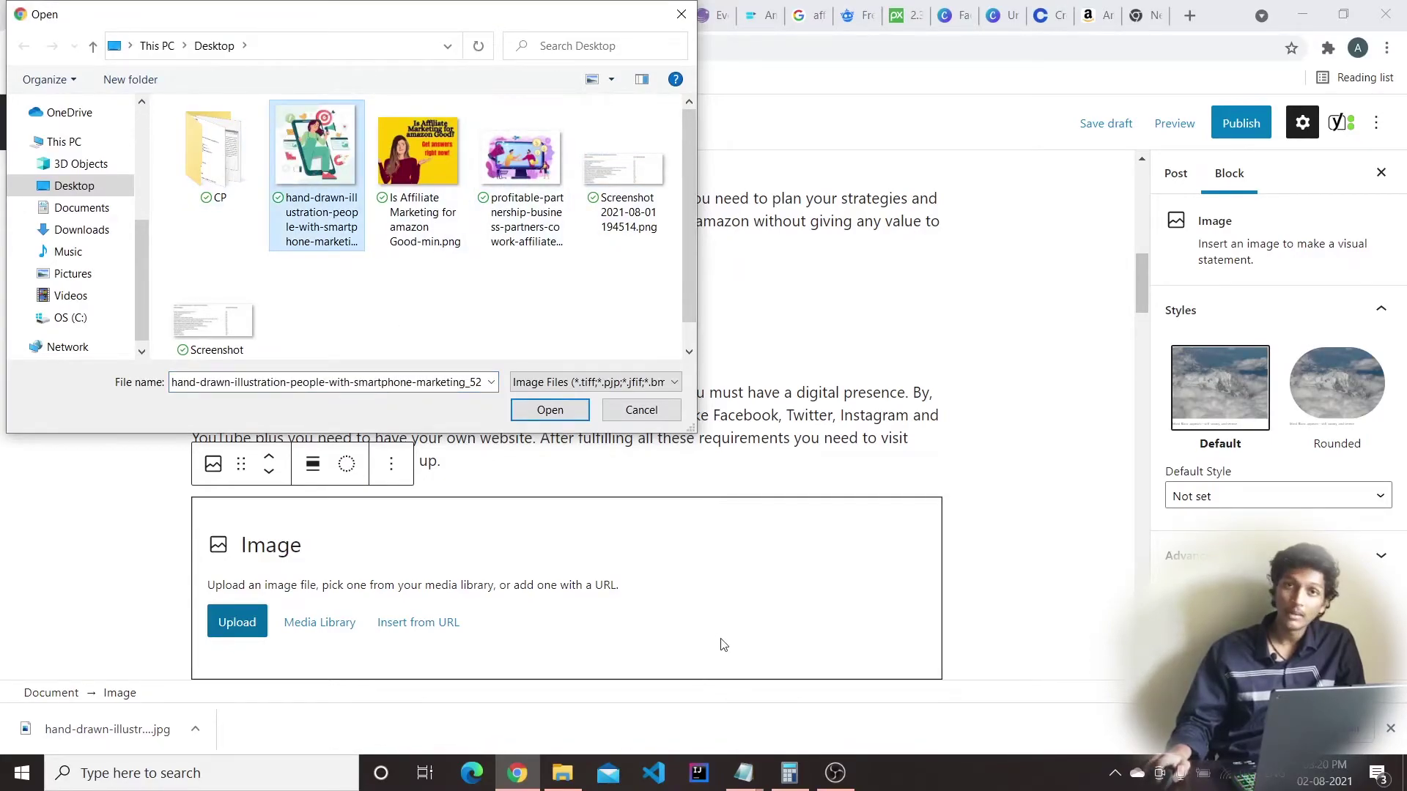
left_click(681, 13)
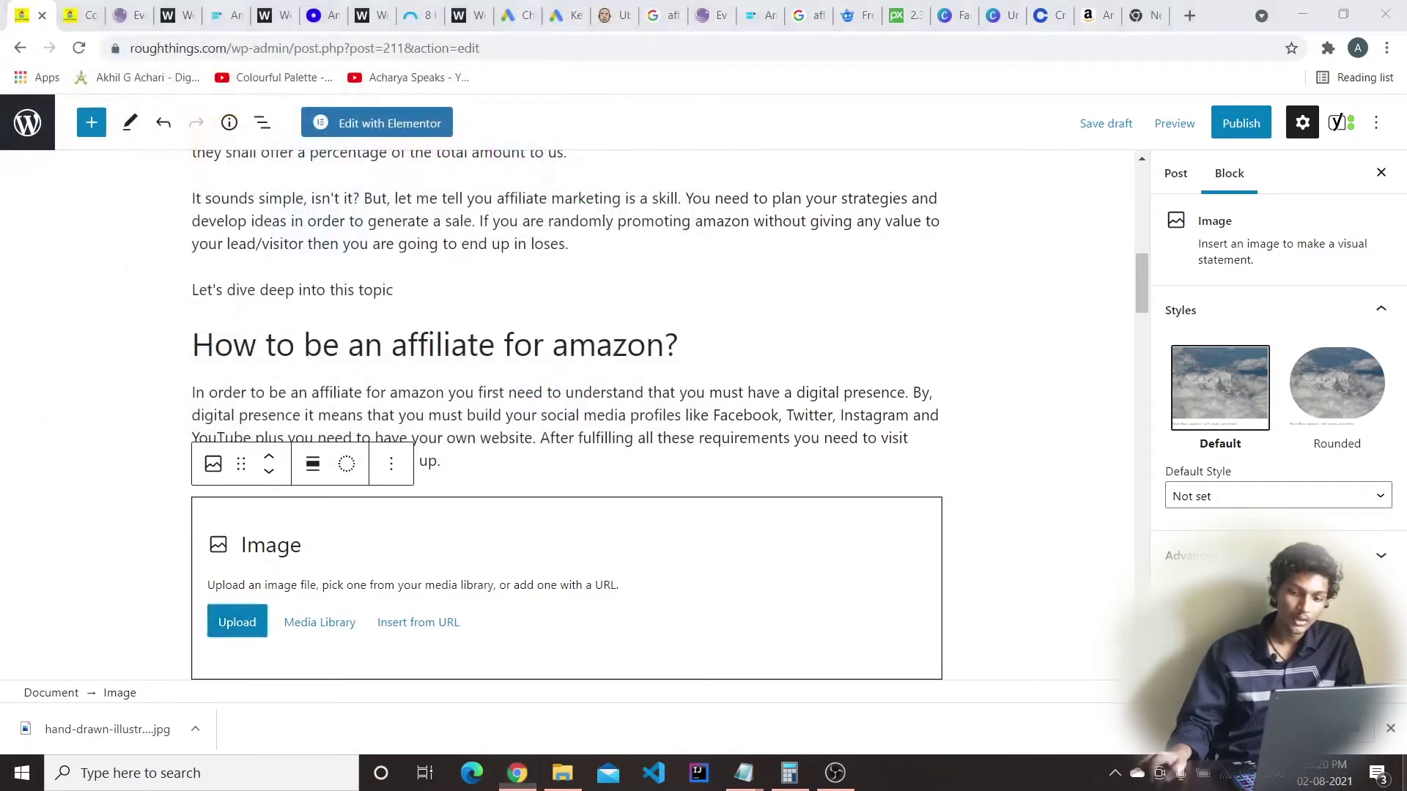
View the saved hand-drawn smartphone marketing illustration from the desktop in a maximized Photos window and close it again
key("super+d")
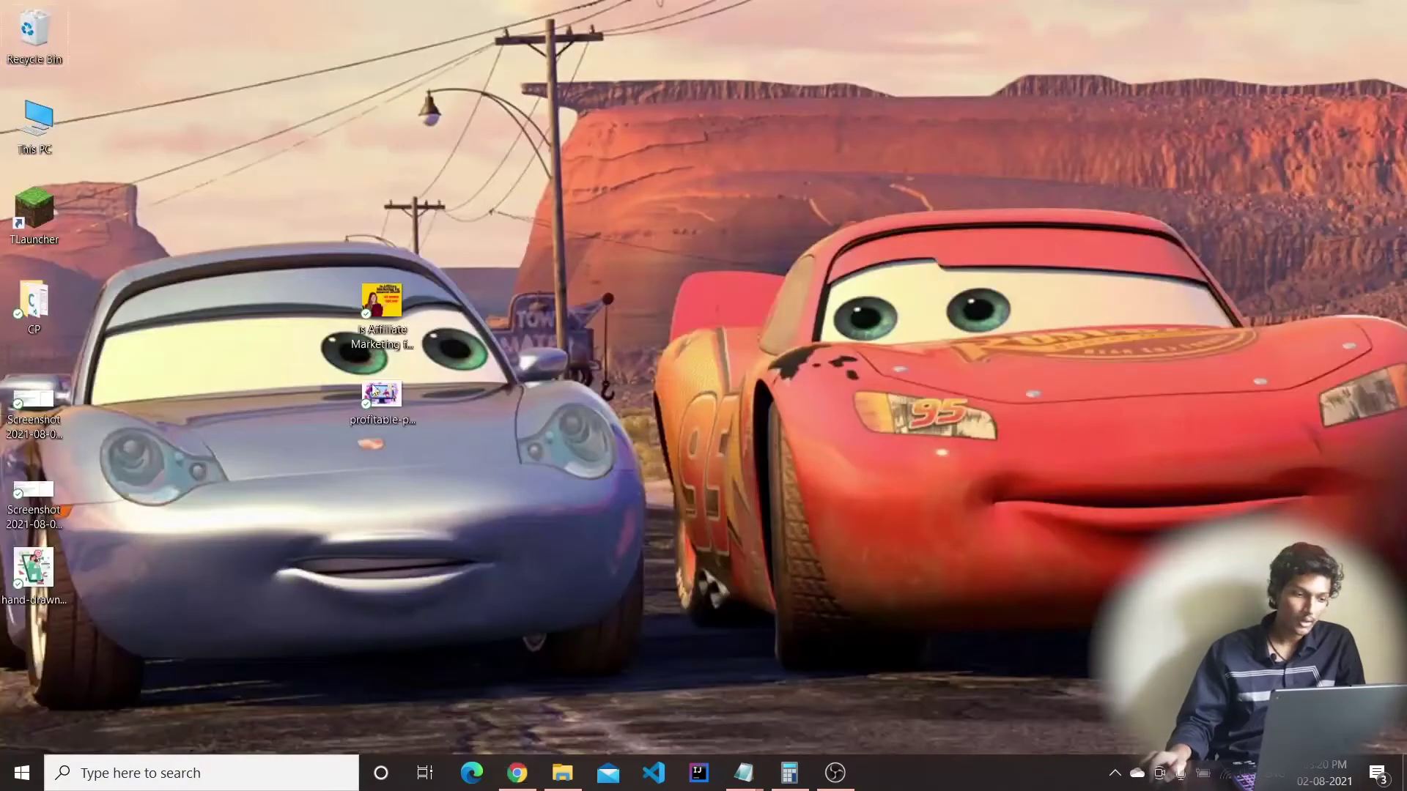
double_click(30, 571)
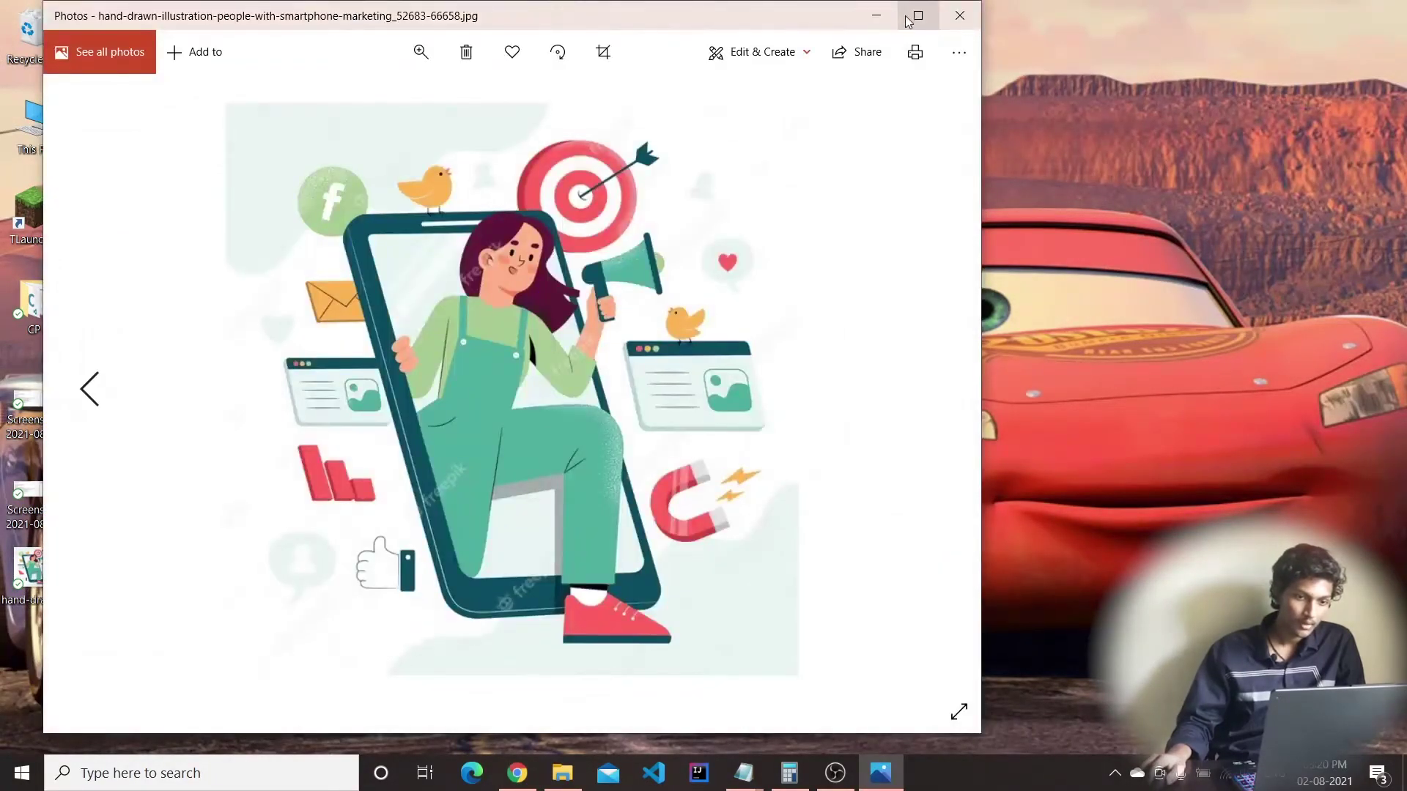
left_click(924, 16)
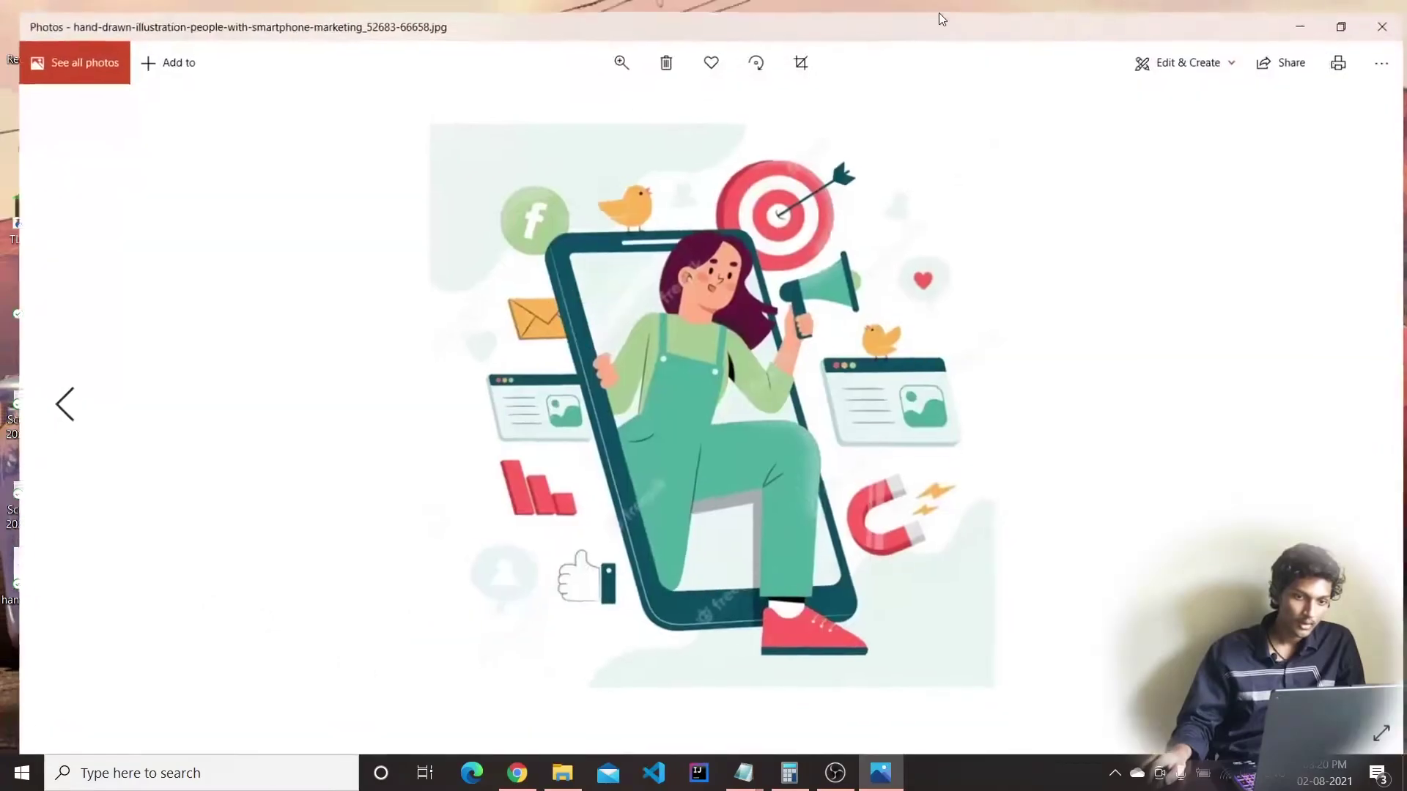
left_click(1380, 15)
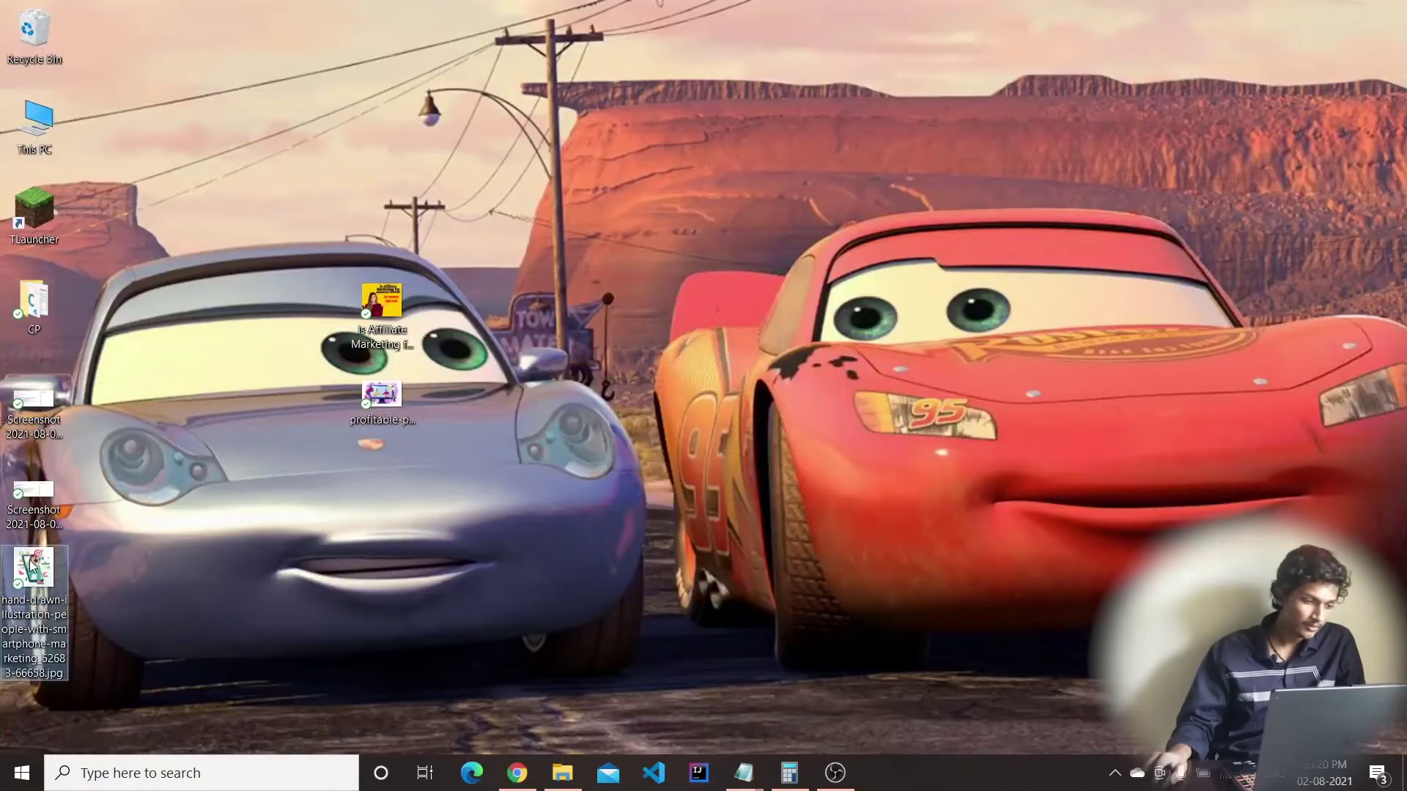
Check the file size of the hand-drawn illustration in its file properties
right_click(59, 612)
left_click(108, 749)
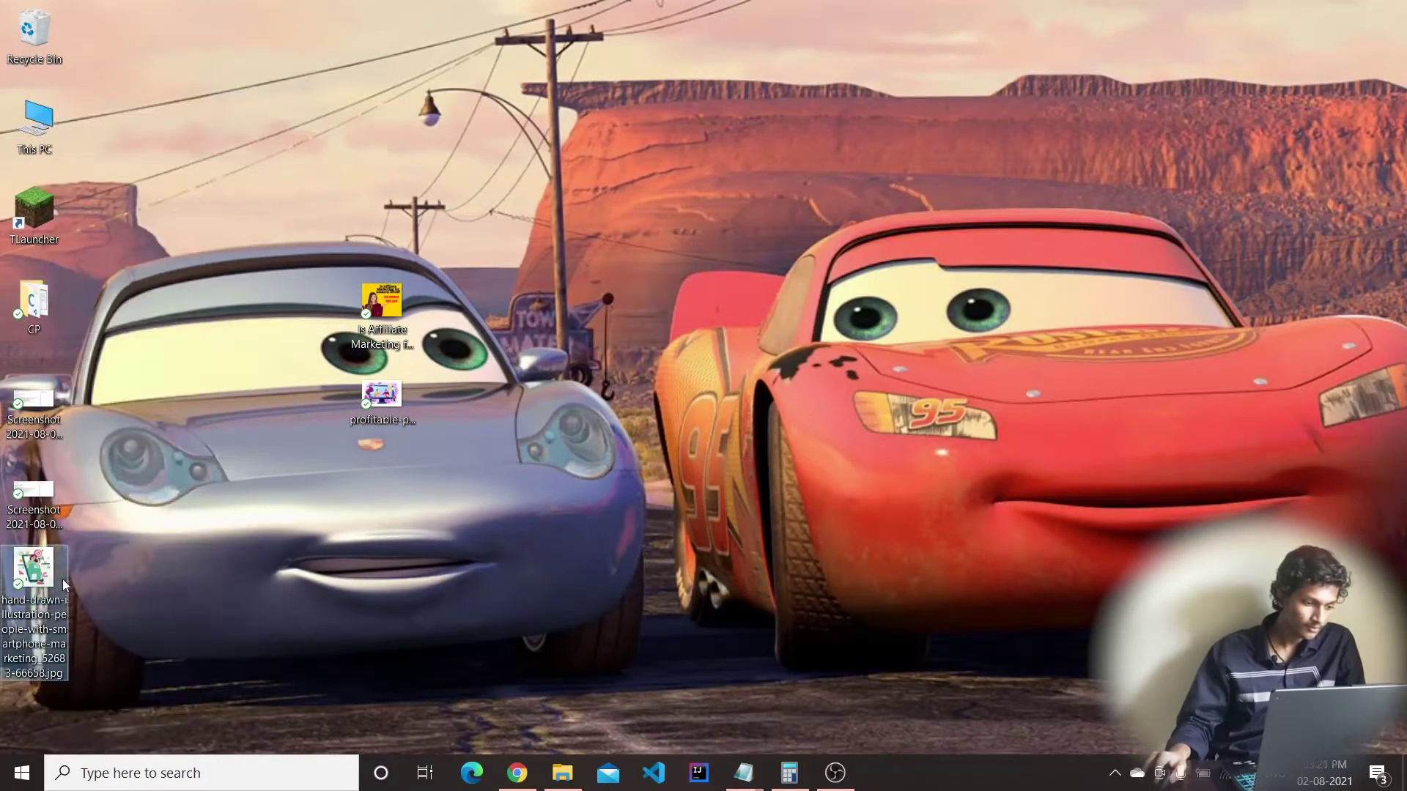
right_click(66, 601)
left_click(123, 747)
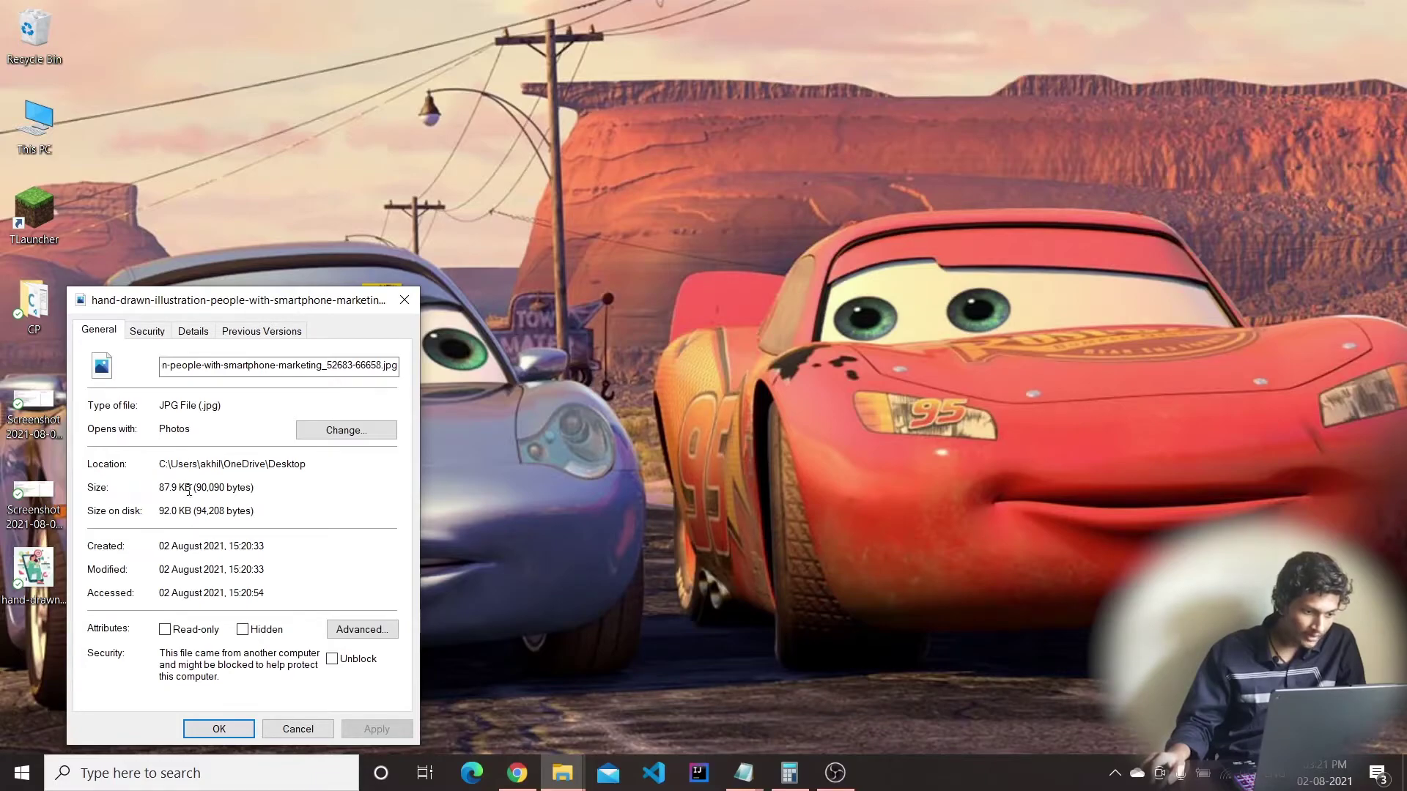
left_click(401, 299)
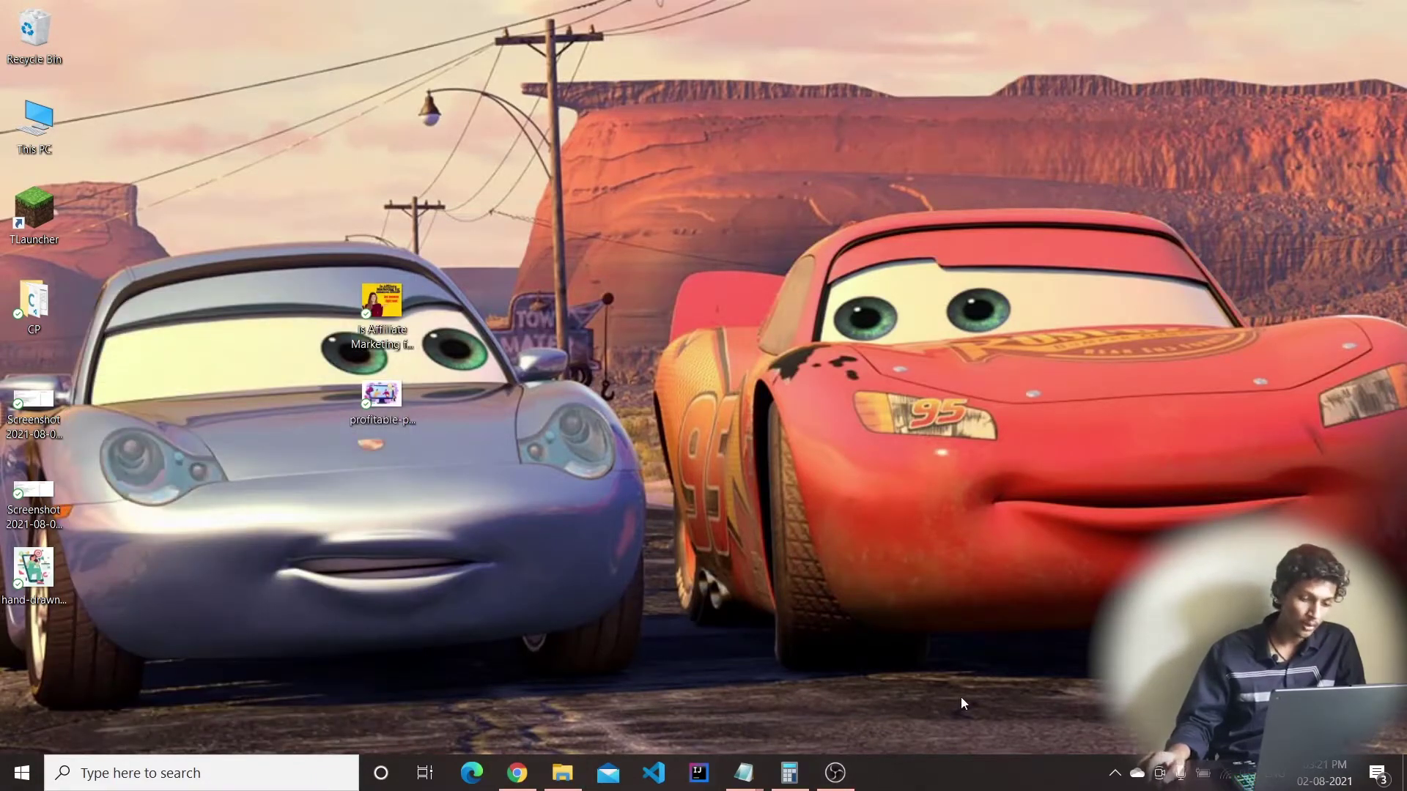
Switch back to Chrome, search Google for "compress jpeg online" and open the compressjpeg.com website
left_click(517, 773)
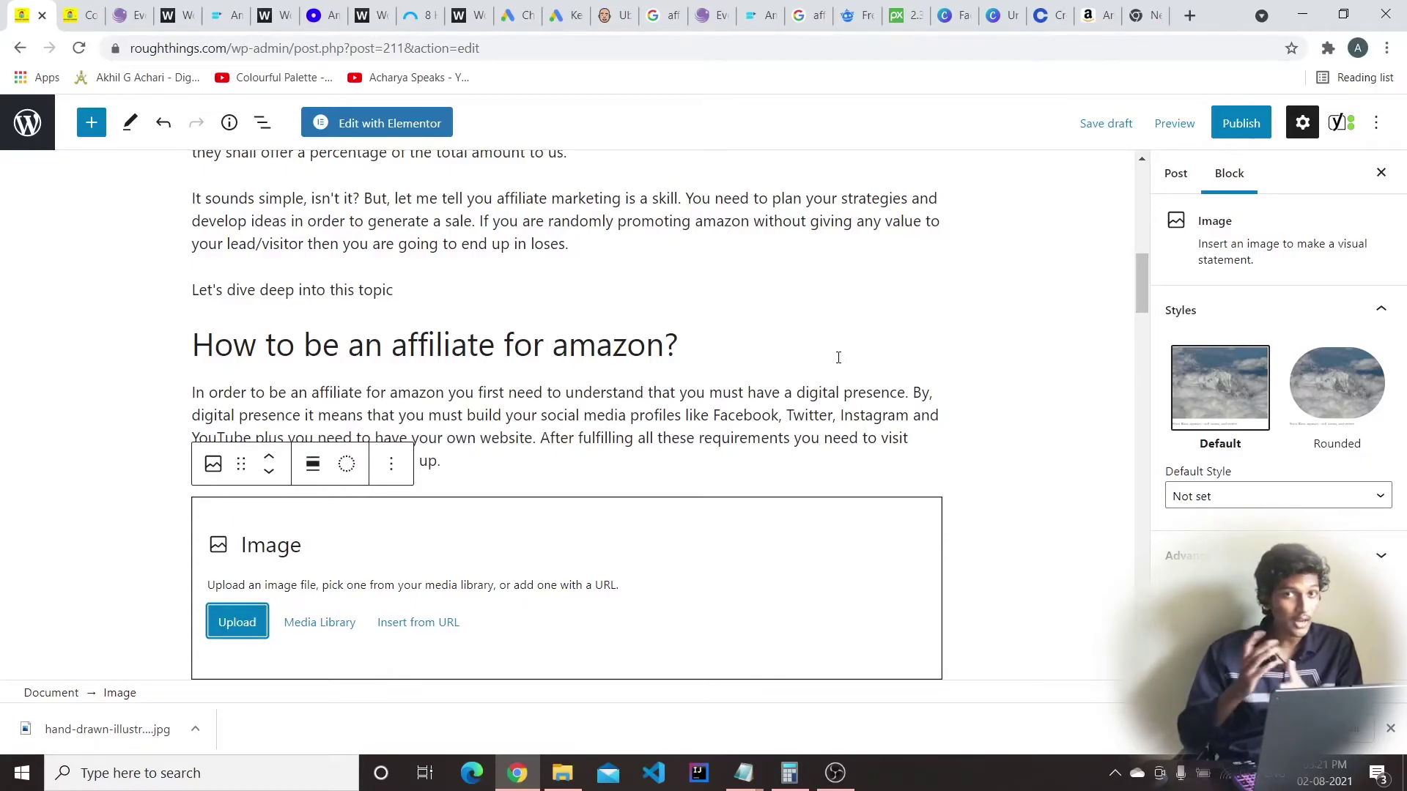
left_click(1189, 16)
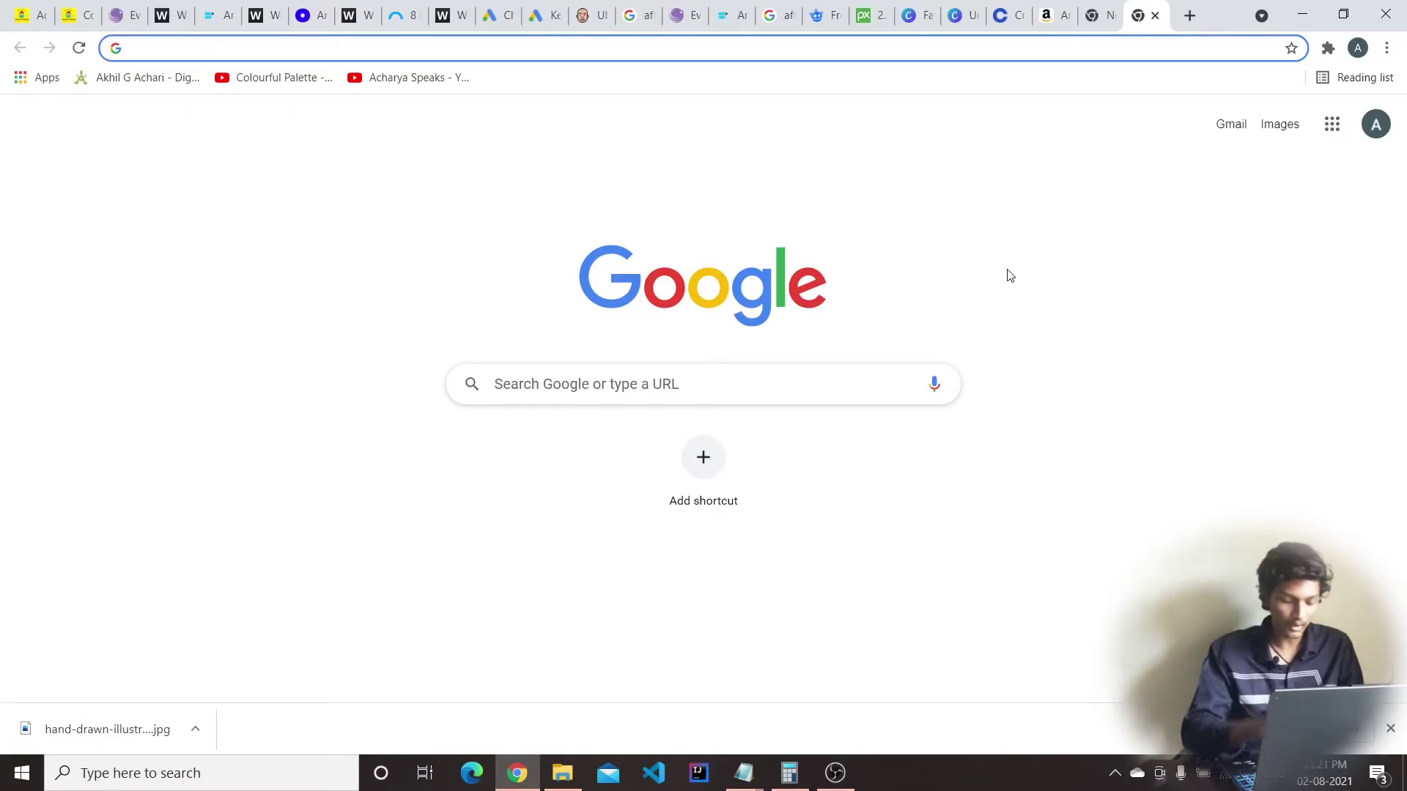
type("compresss")
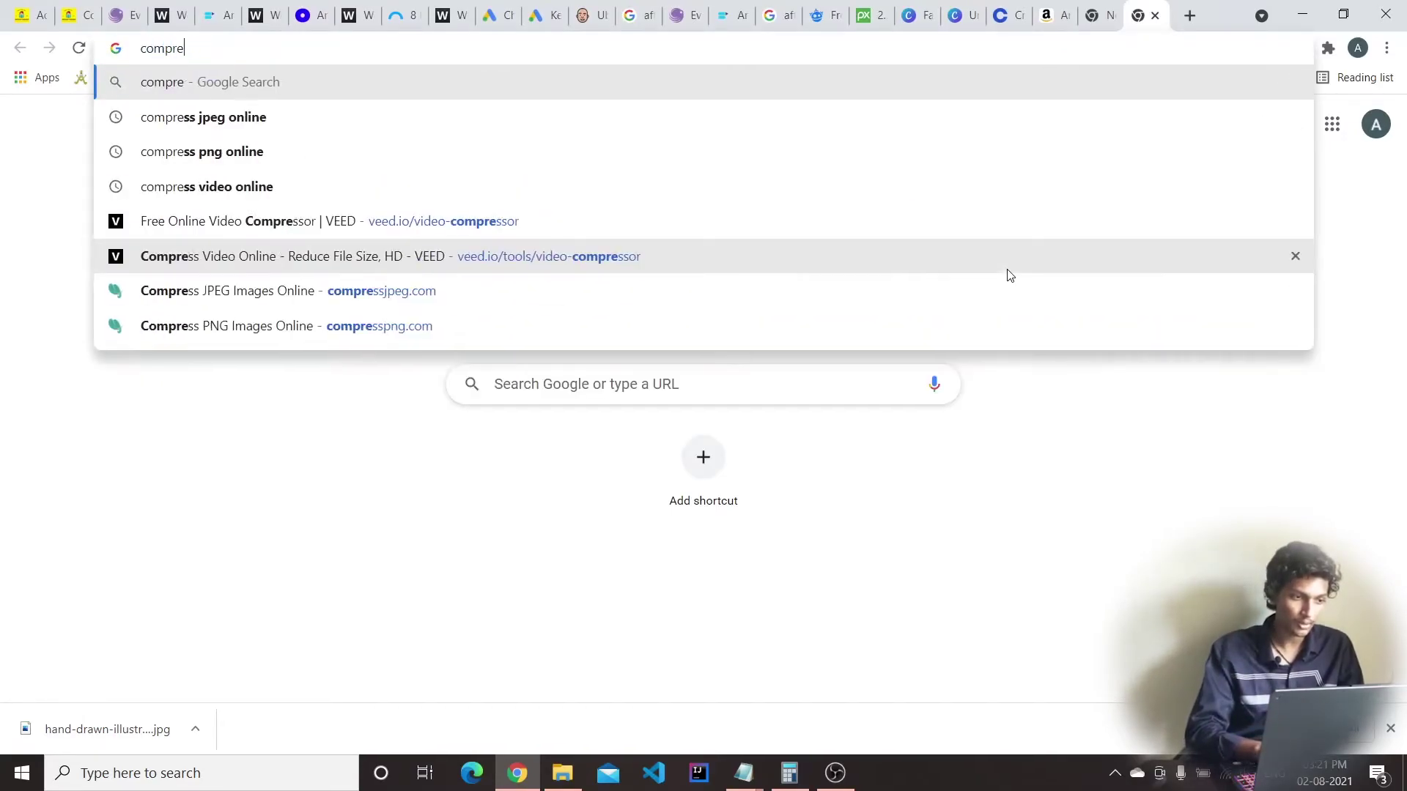
key("BackSpace")
key("Down")
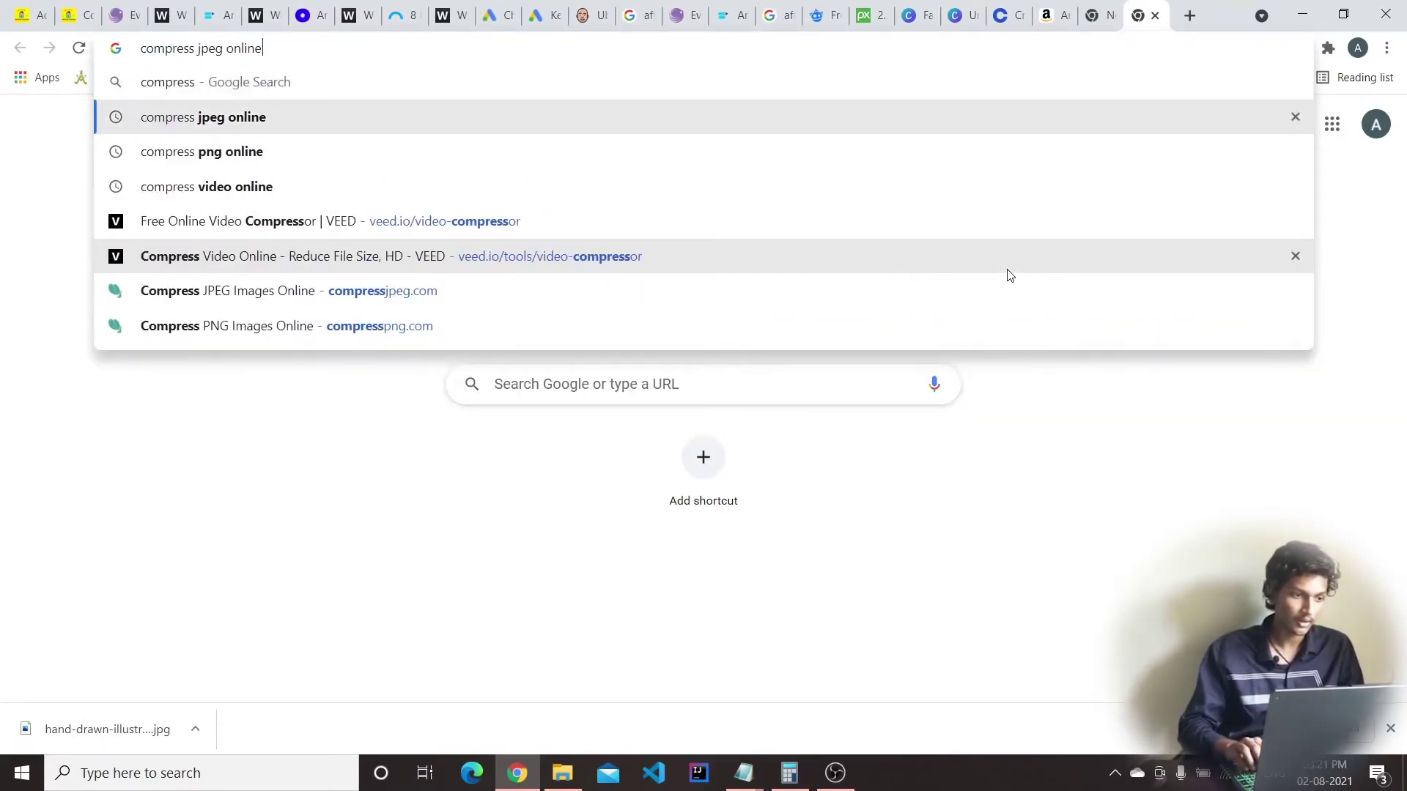
key("Return")
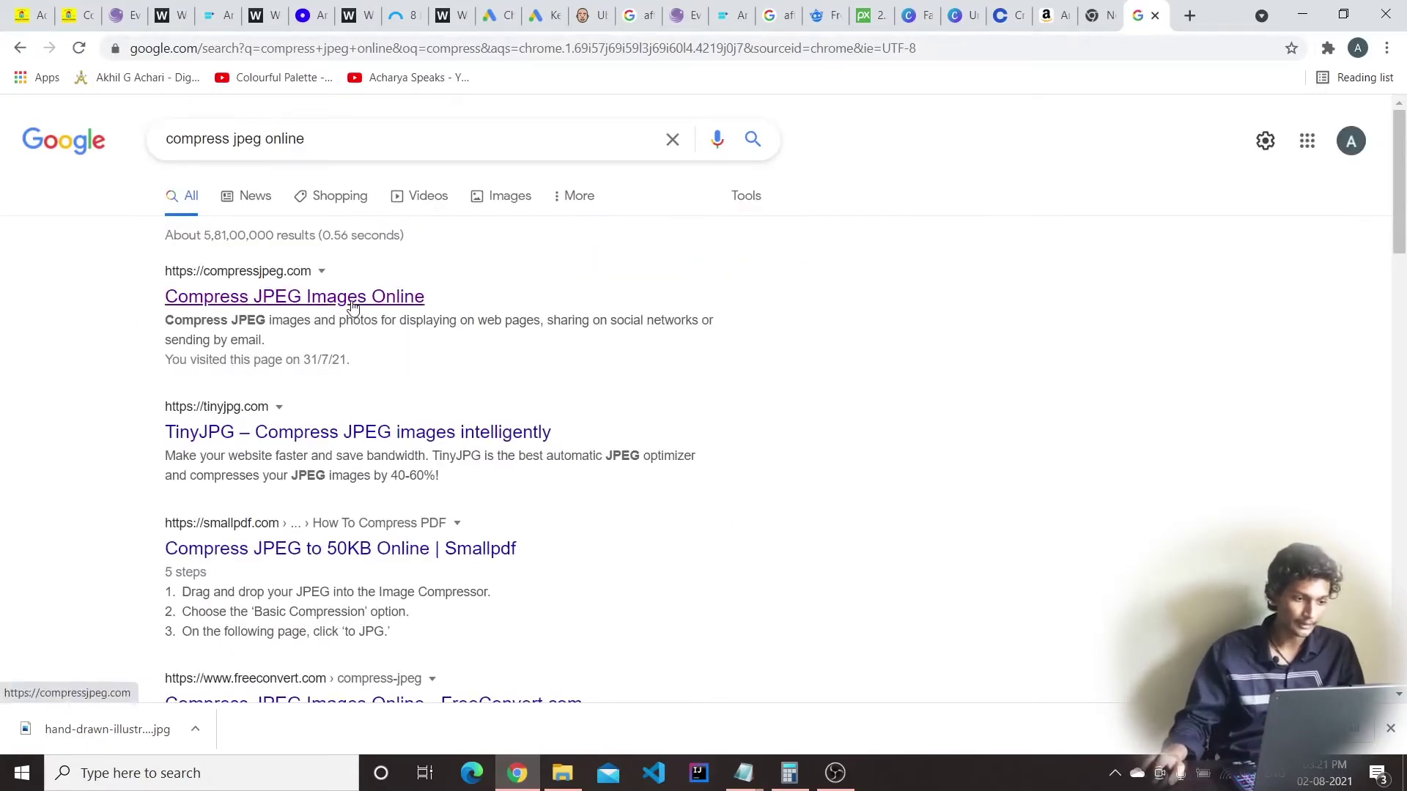
left_click(352, 306)
Upload the hand-drawn smartphone marketing illustration from the Desktop for compression and download the compressed JPEG
left_click(628, 476)
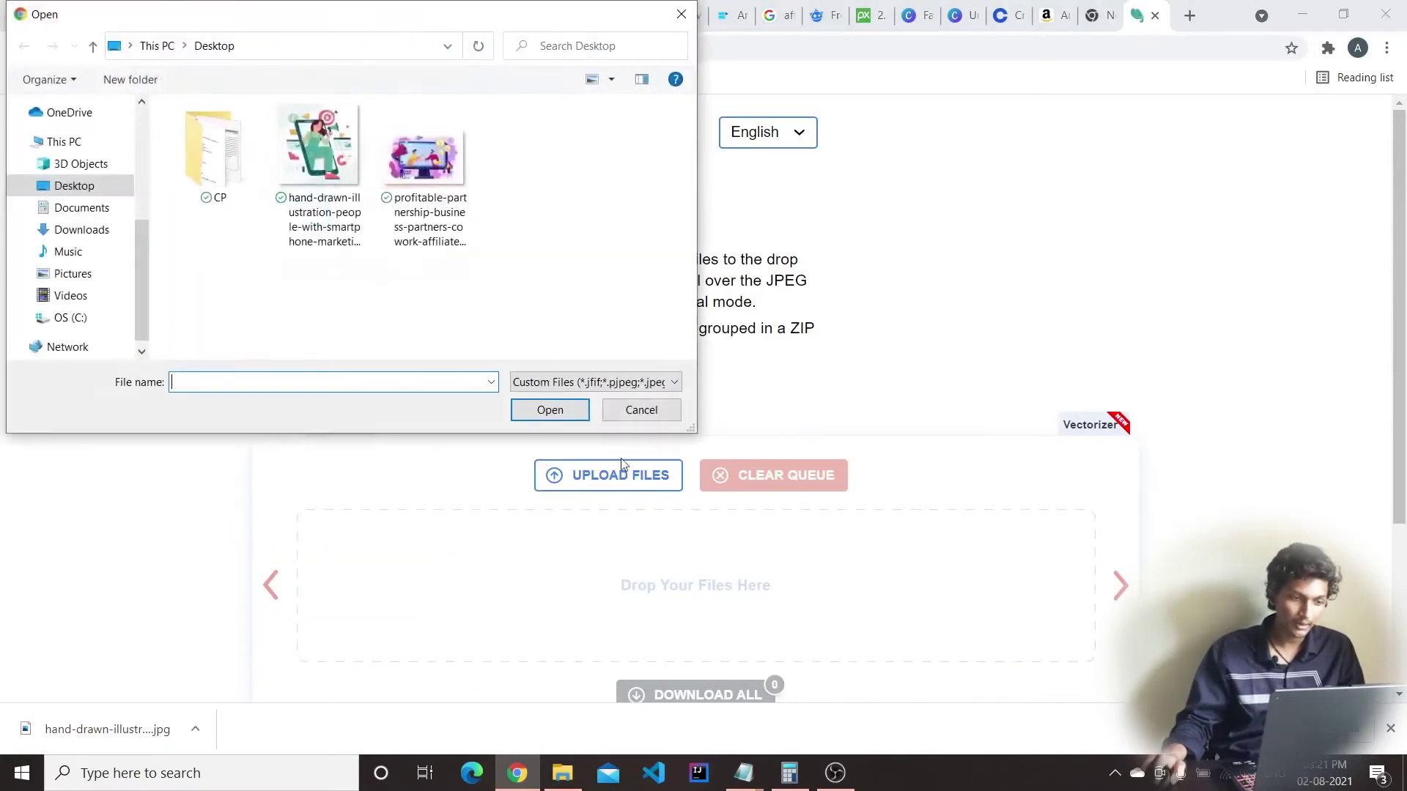
left_click(318, 192)
left_click(550, 411)
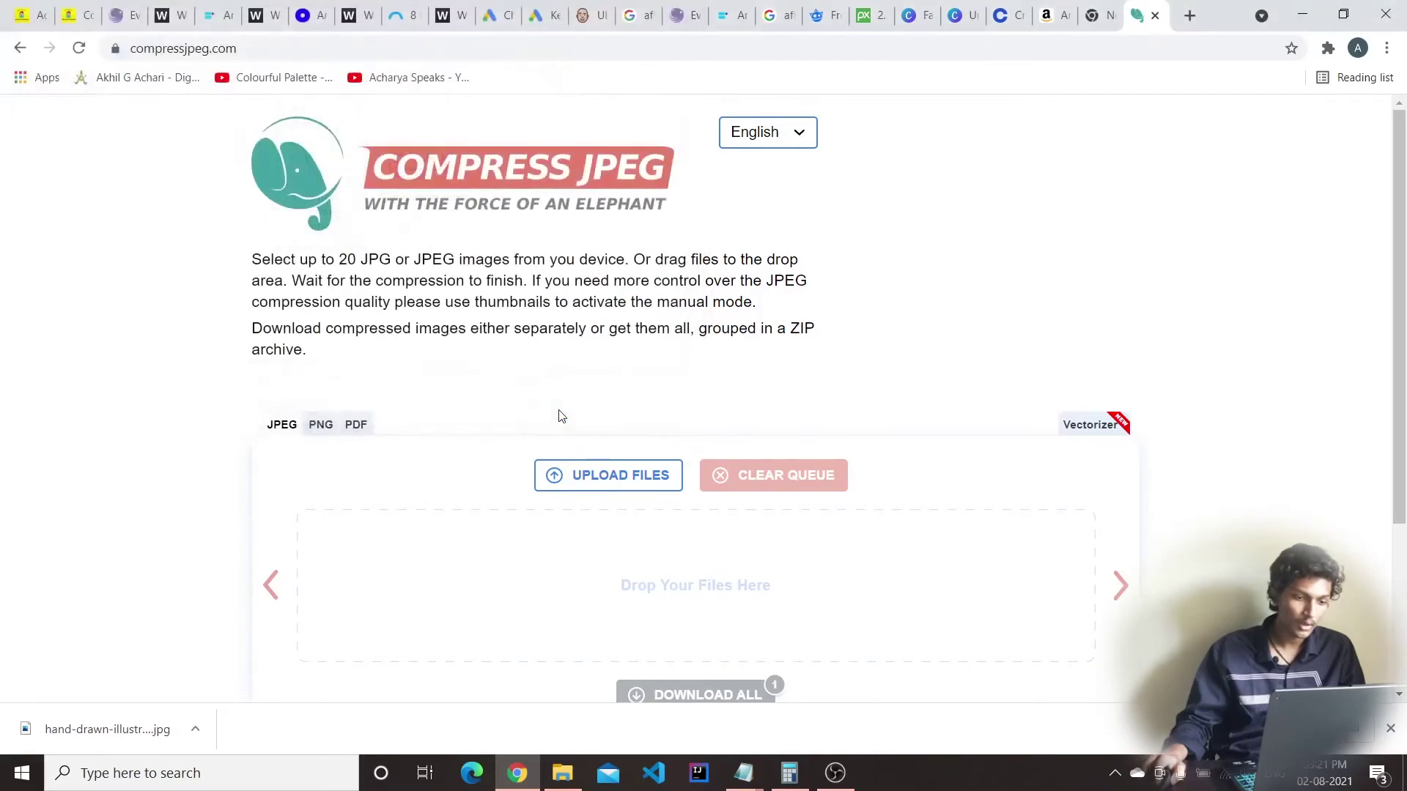
scroll(575, 440, "down", 3)
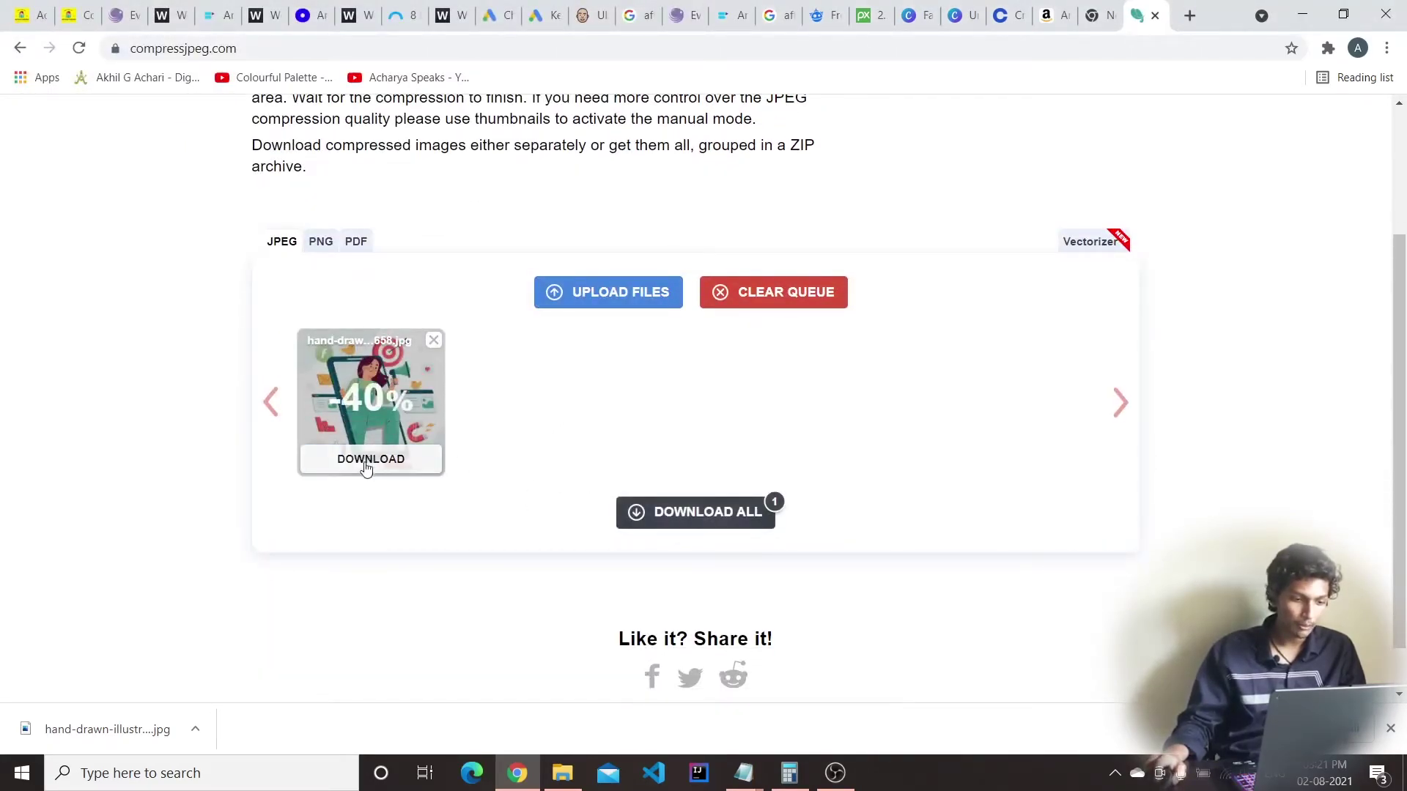
left_click(376, 462)
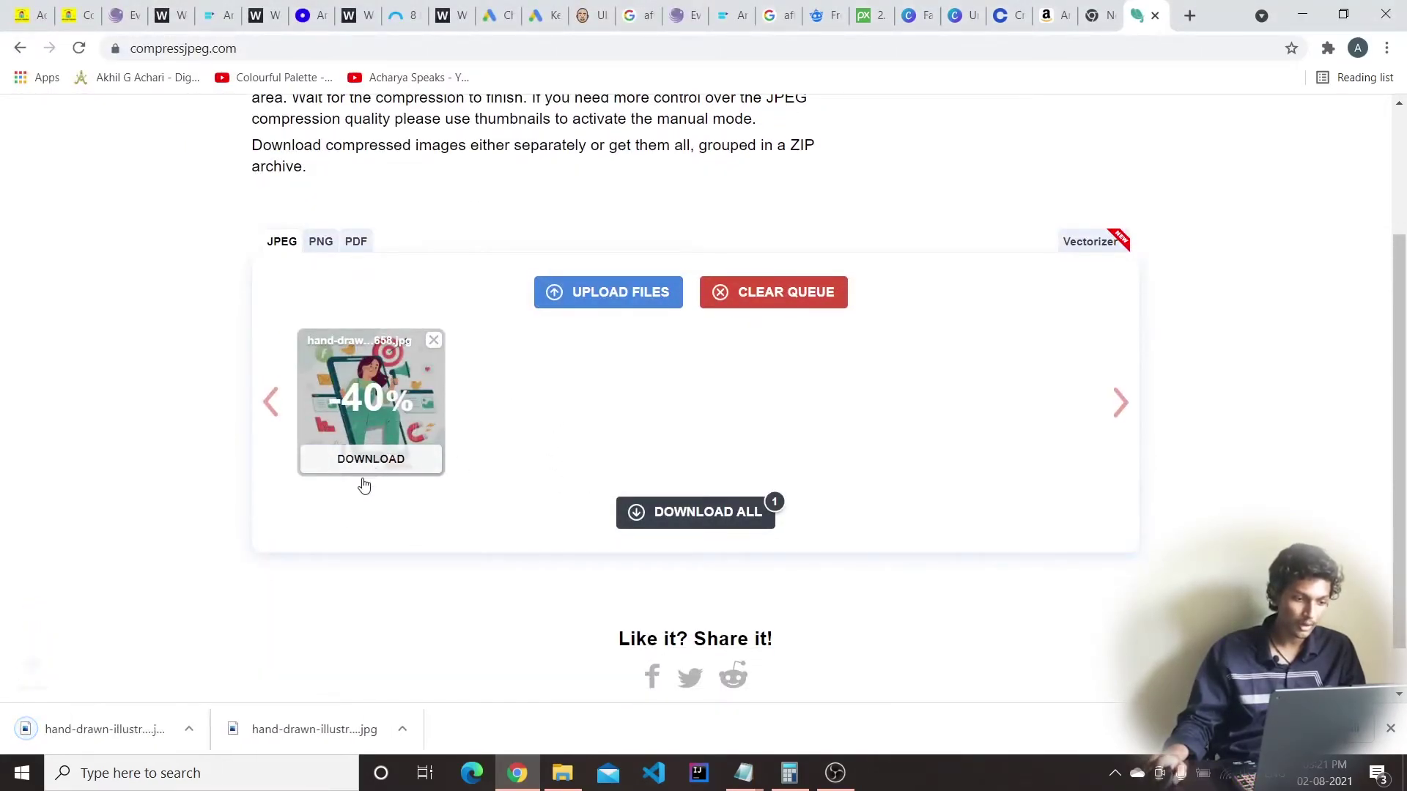
Show the compressed illustration in the Downloads folder, check its file name and size, and close the folder
left_click(195, 729)
left_click(242, 665)
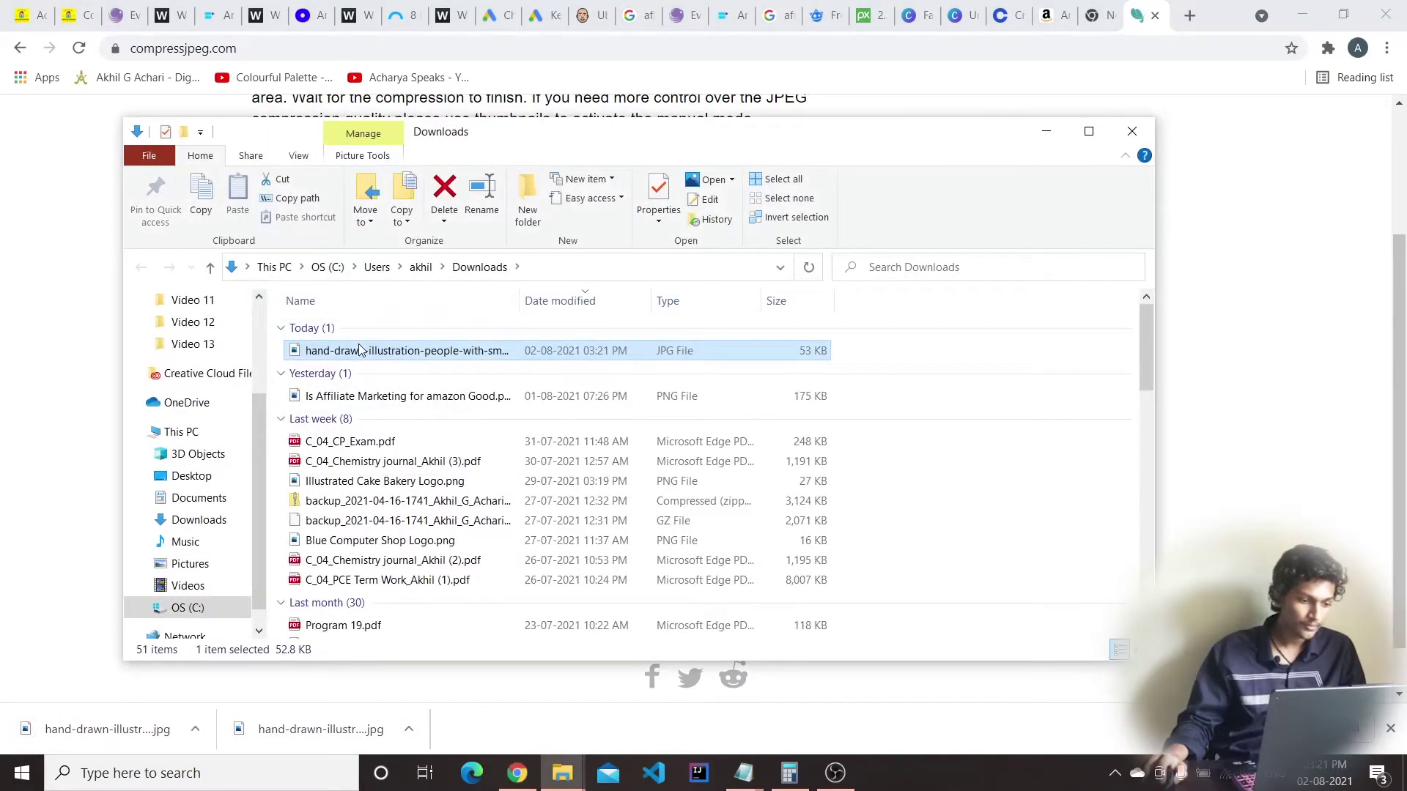
left_click(359, 350)
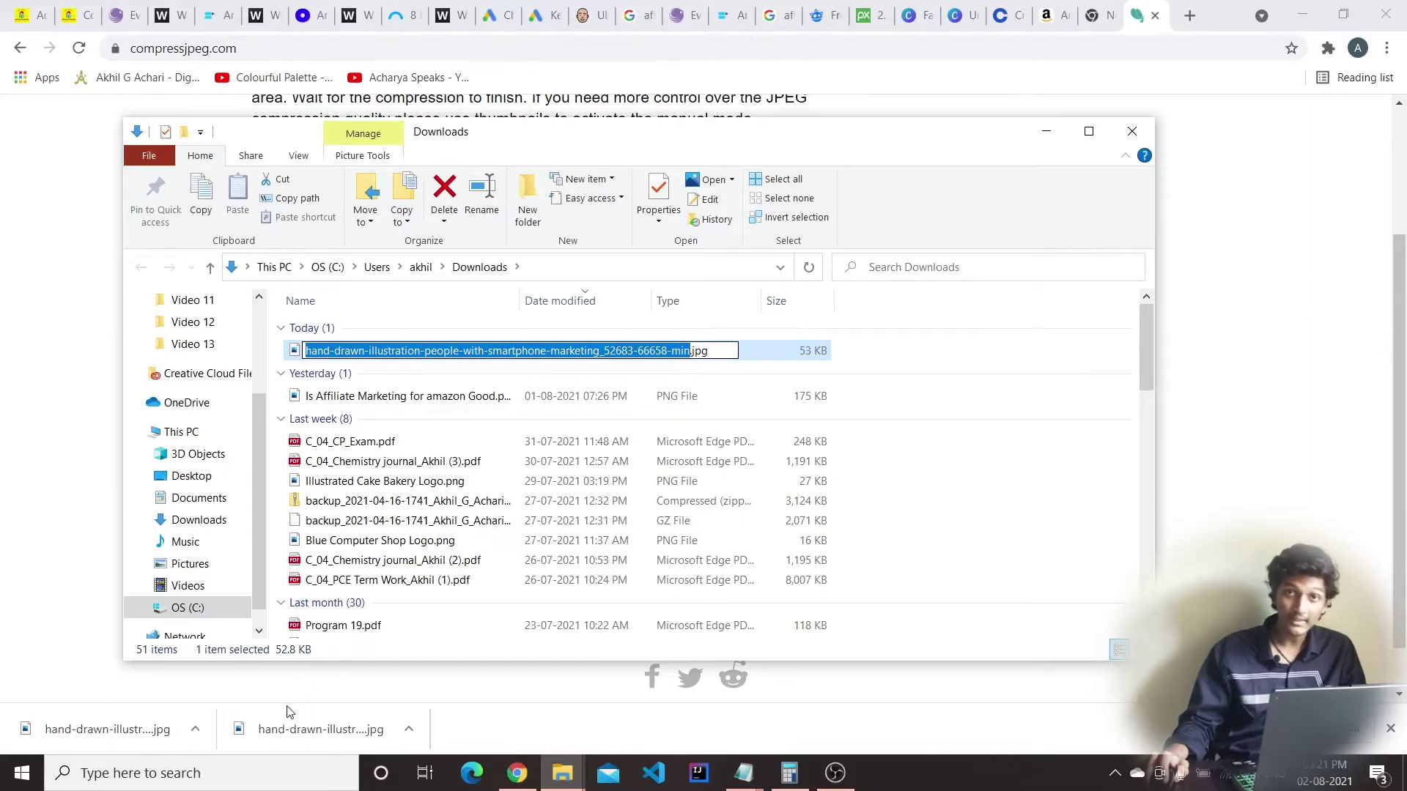
key("Return")
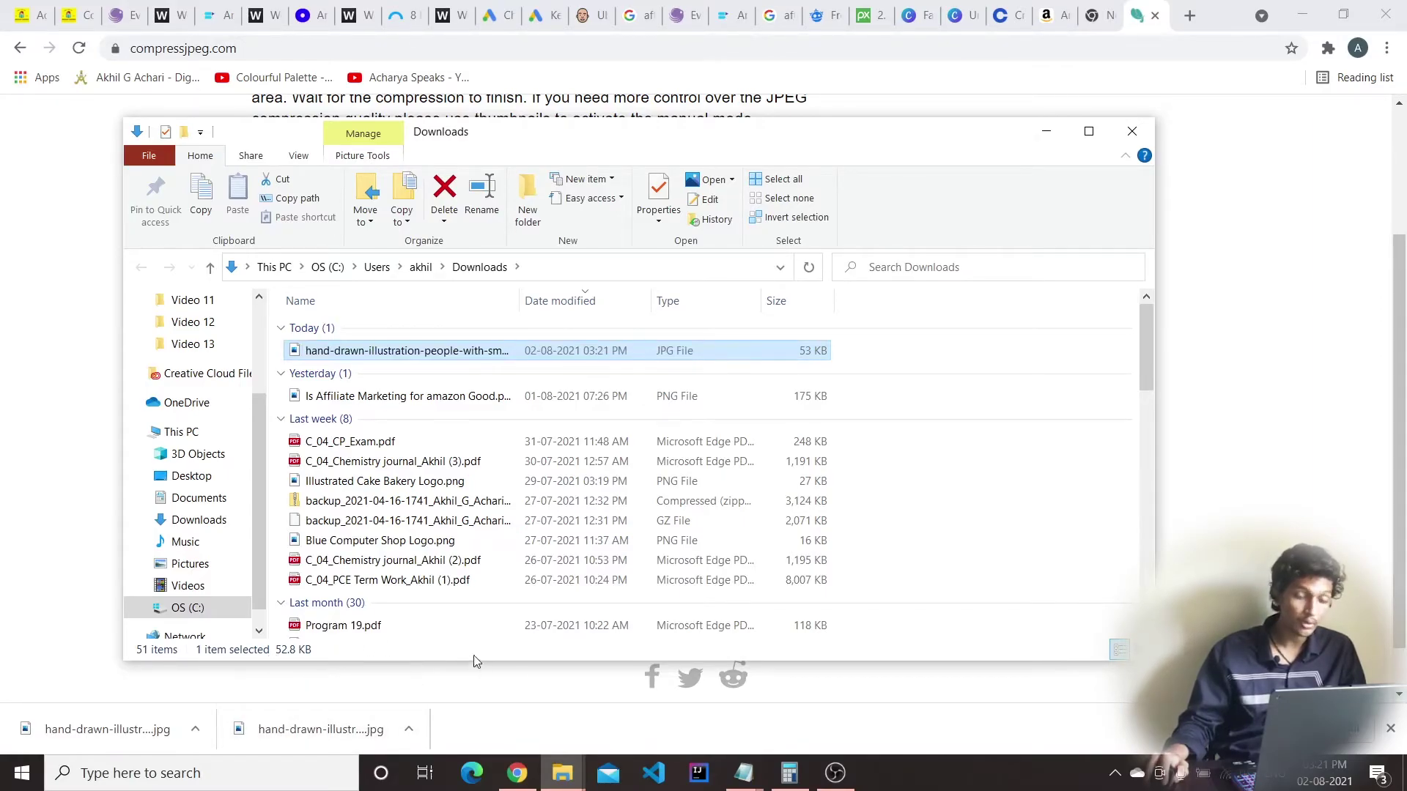
left_click(1130, 124)
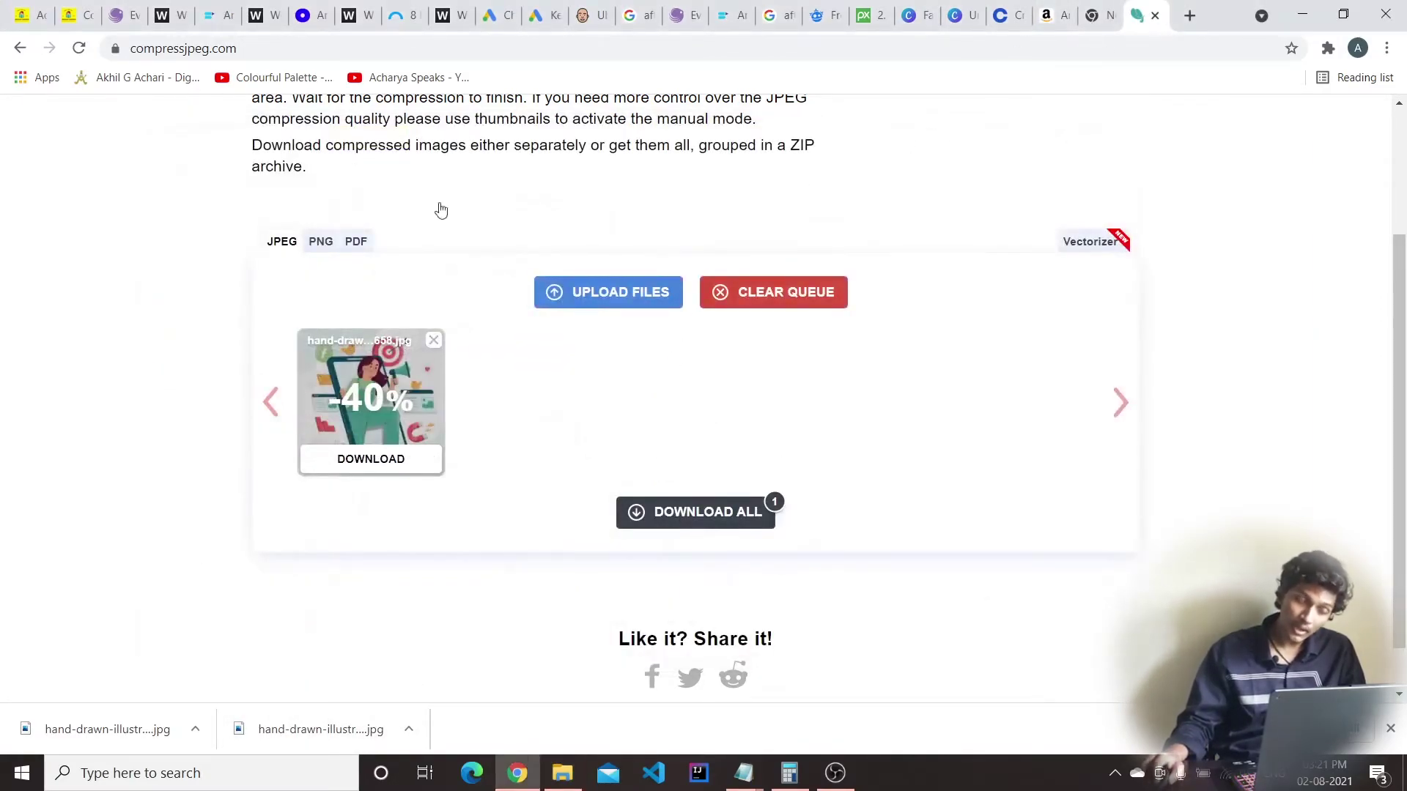
Return to the WordPress post and upload the compressed hand-drawn illustration from Downloads into the image block under "How to be an affiliate for amazon?"
left_click(30, 15)
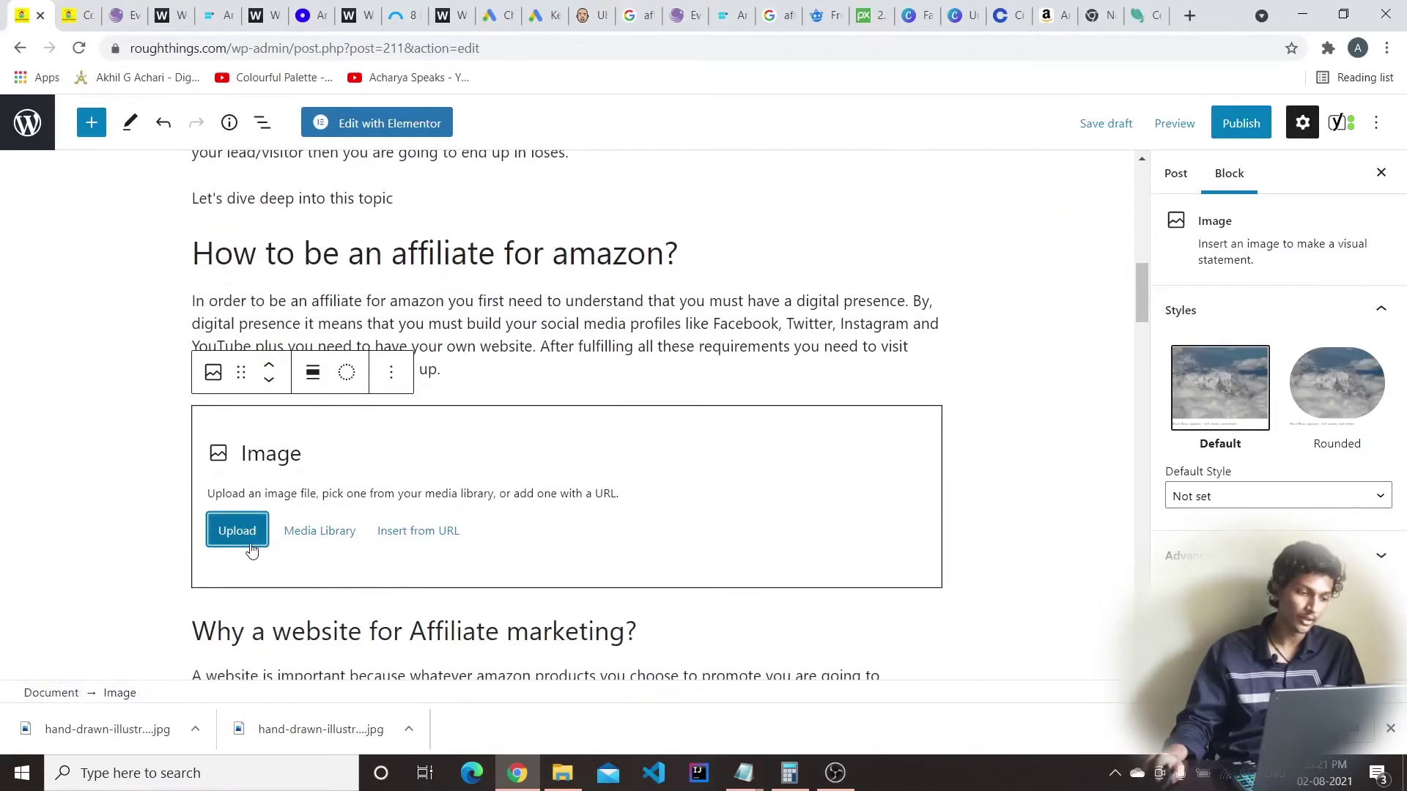
left_click(258, 529)
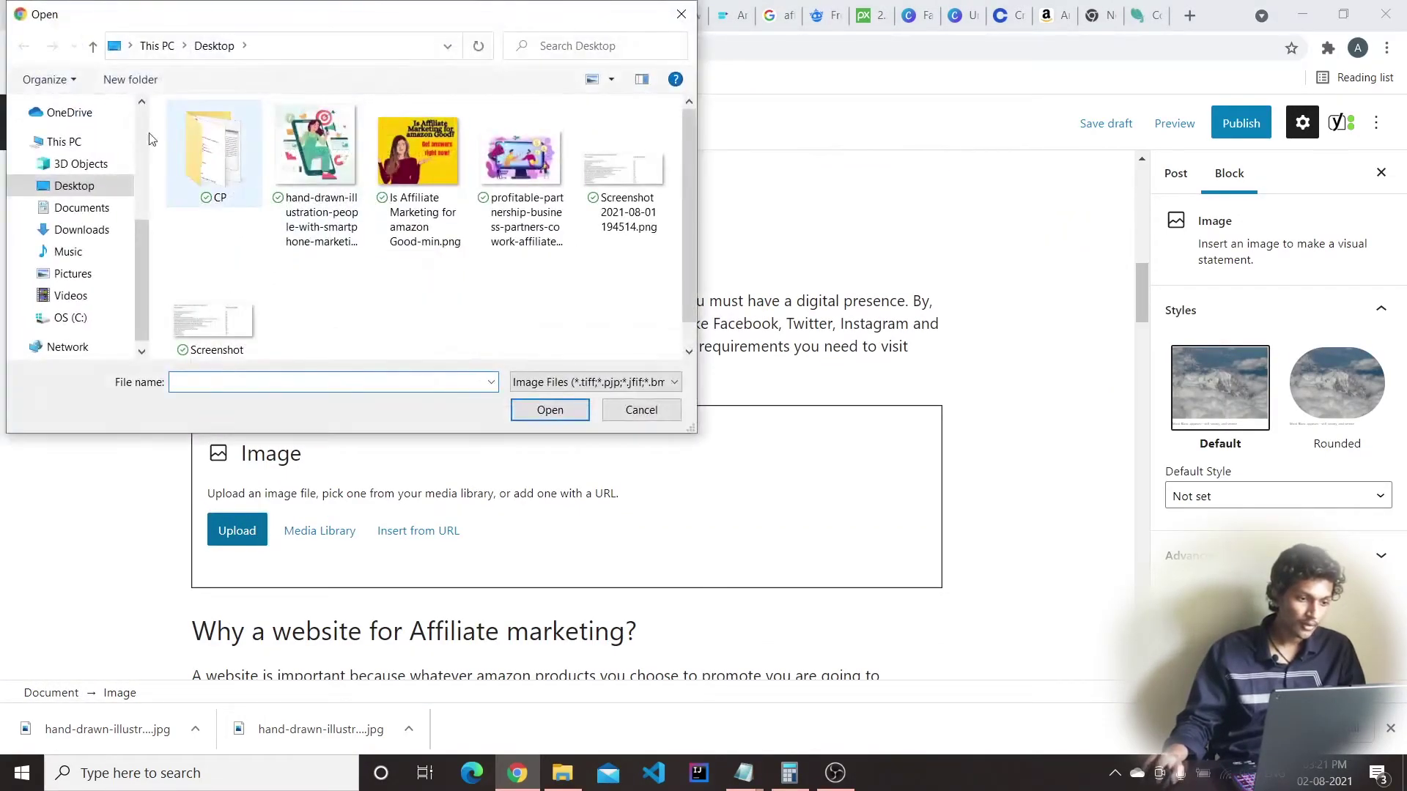
left_click(77, 230)
left_click(289, 155)
left_click(550, 409)
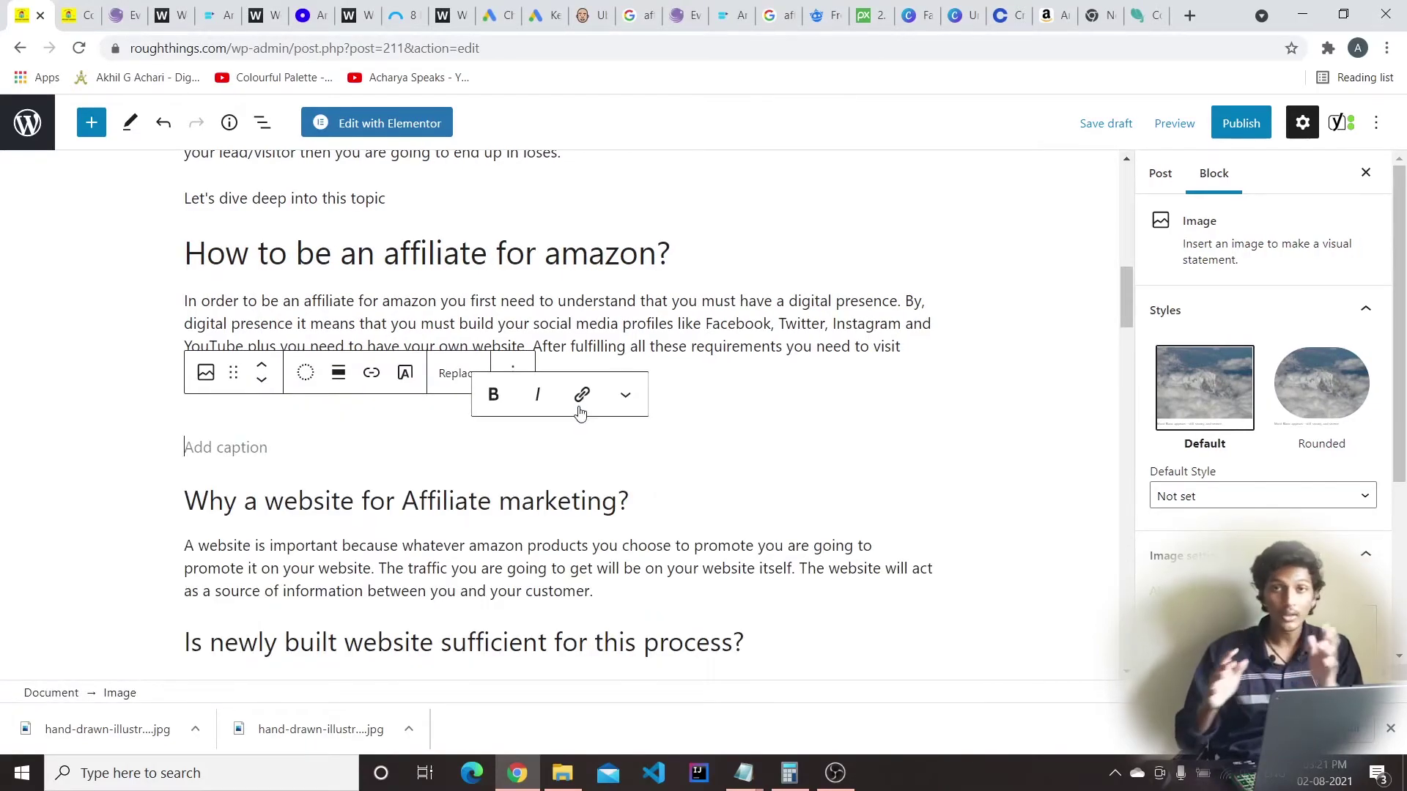
Delete the illustration's image block from the "How to be an affiliate for amazon?" section
scroll(782, 414, "up", 5)
scroll(836, 410, "down", 20)
scroll(499, 449, "up", 5)
scroll(501, 441, "up", 20)
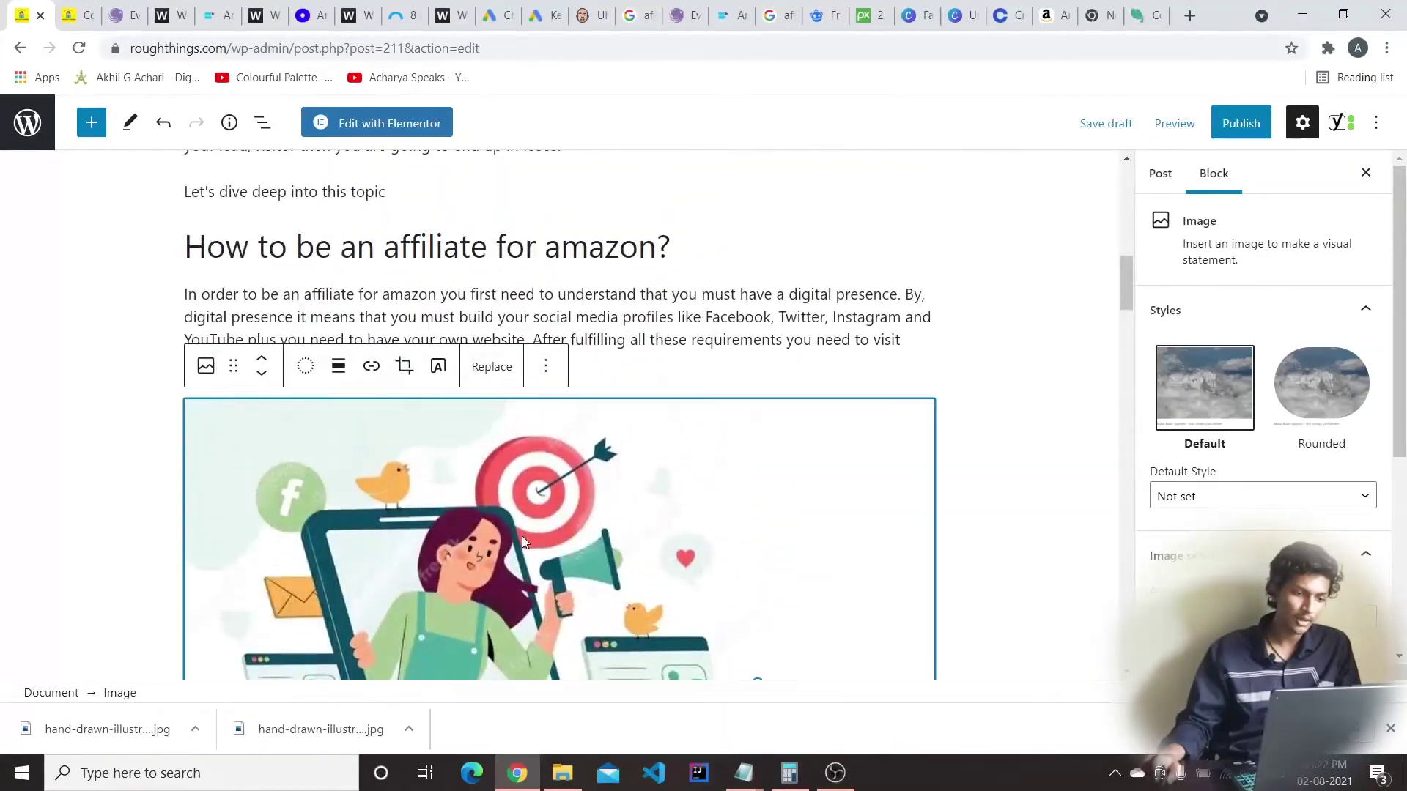
key("Delete")
Review the post's Yoast SEO title, slug, meta description and SEO analysis, and open the readability analysis
scroll(491, 524, "down", 15)
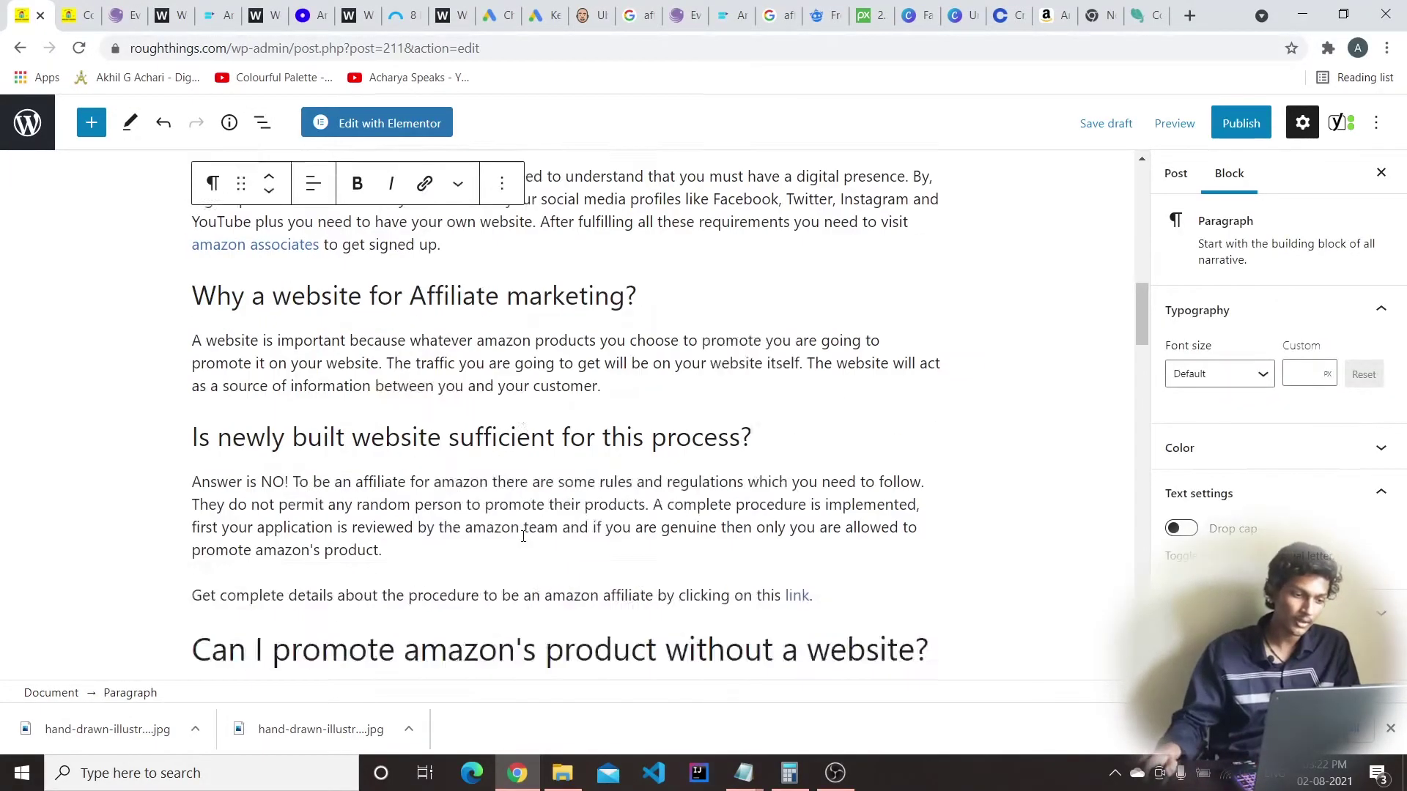
scroll(492, 525, "down", 8)
scroll(461, 505, "up", 7)
scroll(463, 504, "down", 8)
scroll(264, 342, "up", 8)
scroll(208, 473, "down", 2)
scroll(208, 473, "down", 9)
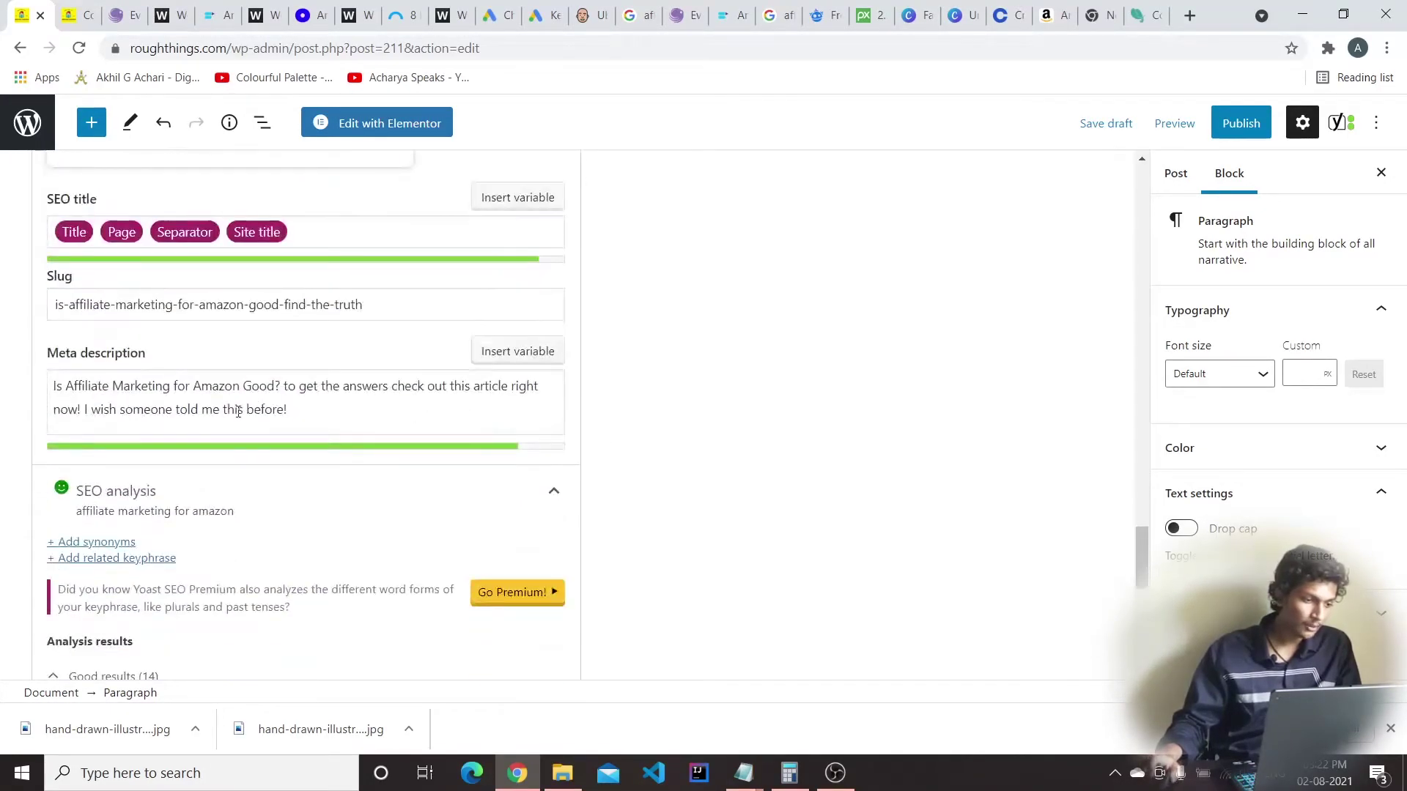
scroll(217, 355, "up", 3)
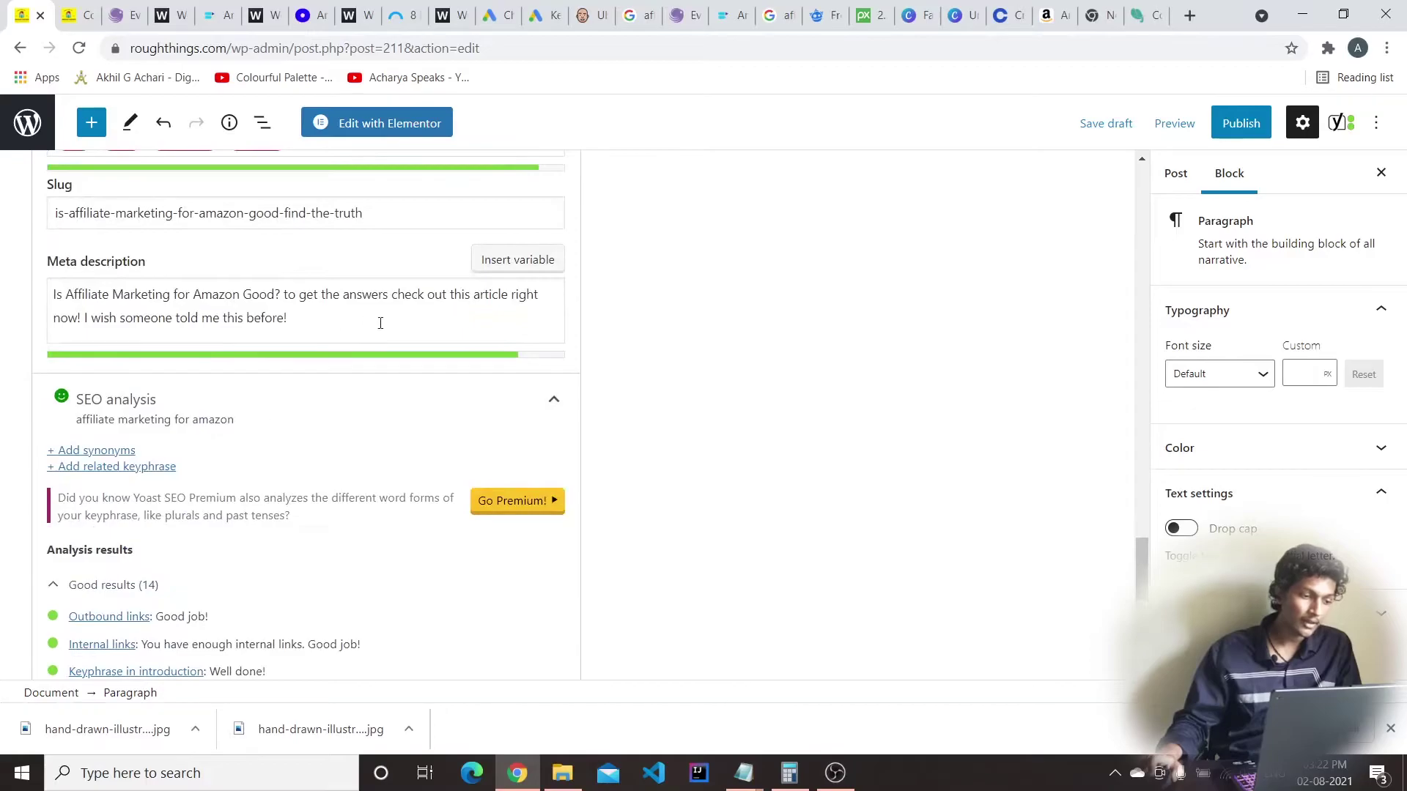
scroll(176, 452, "up", 7)
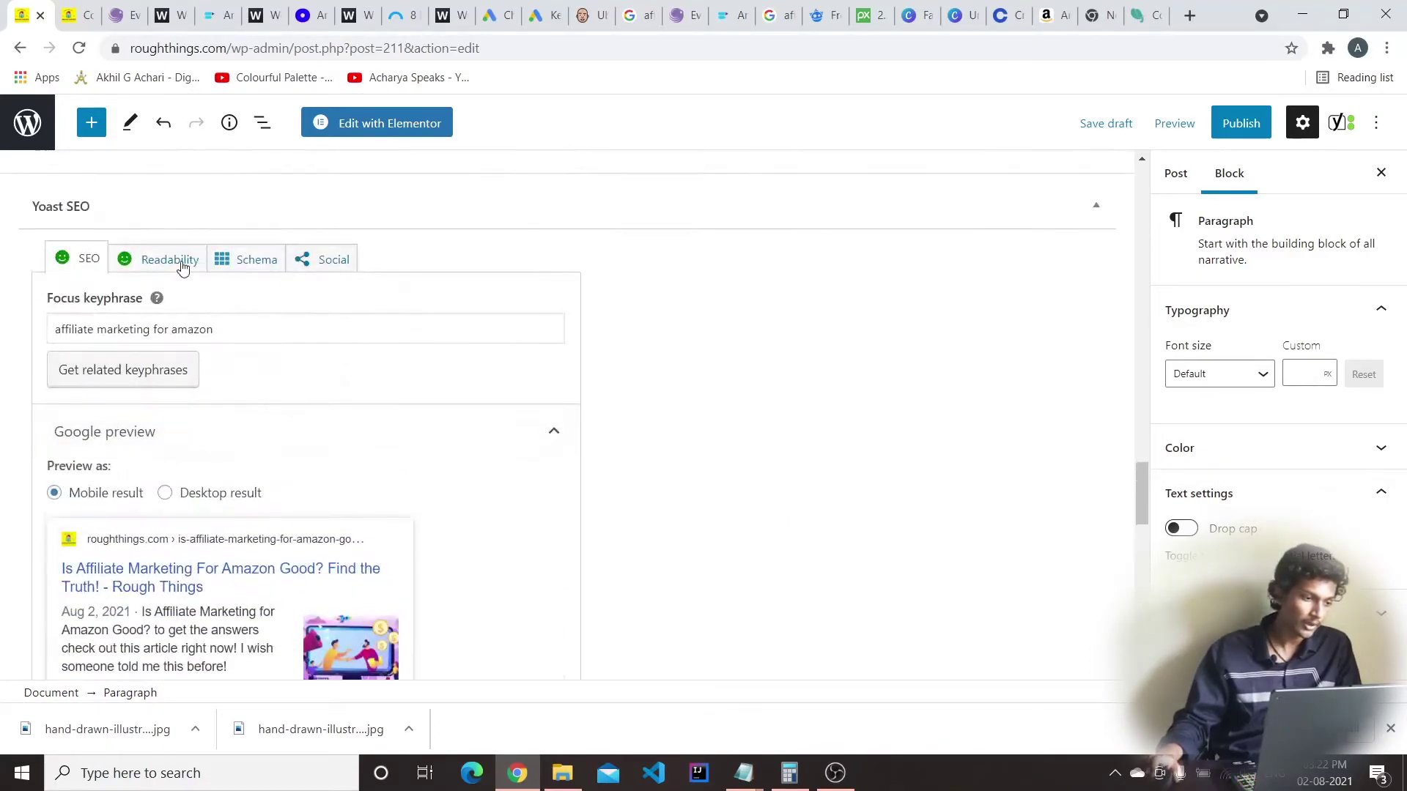
left_click(182, 267)
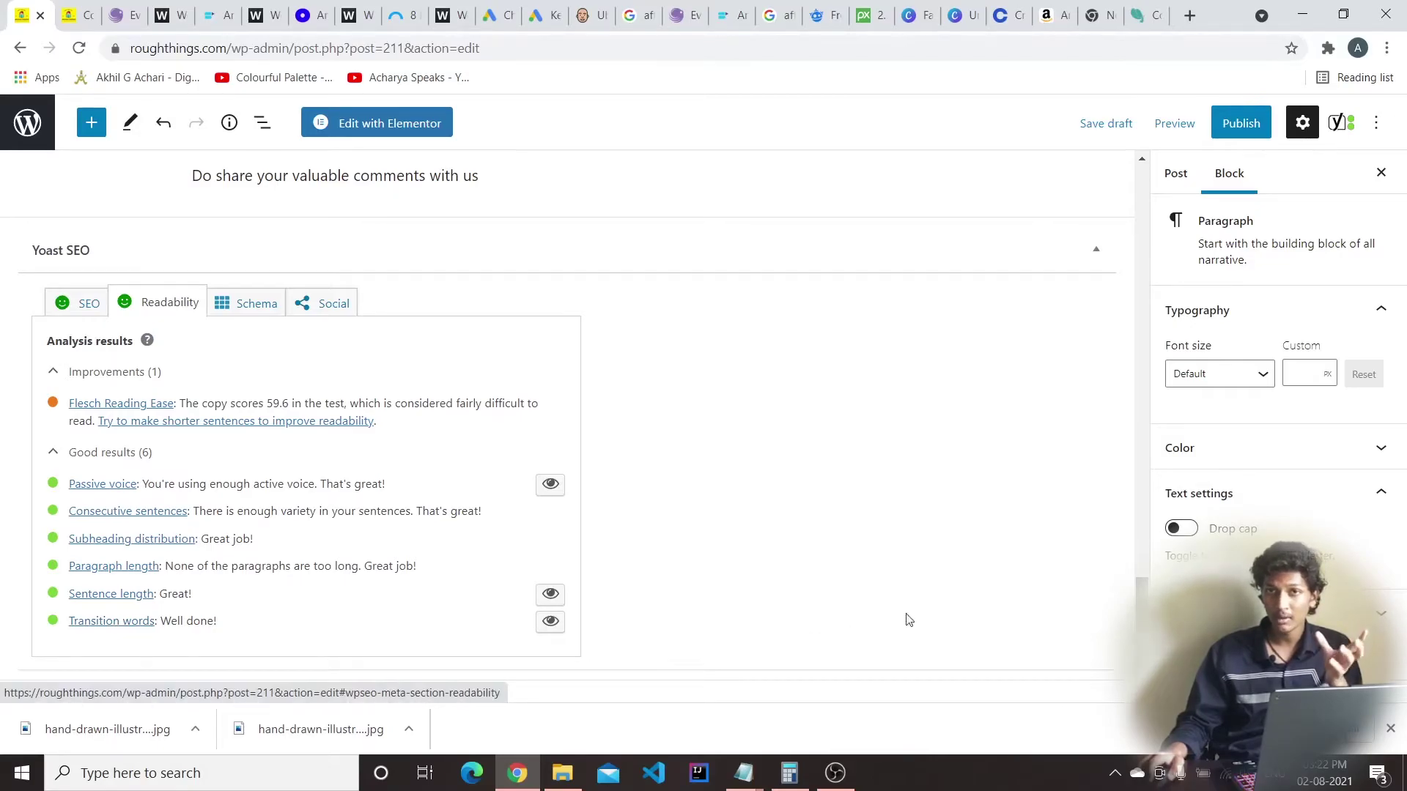
Search Google in a new tab for "transition words" and enlarge the 7ESL transition words chart in the image results
left_click(1189, 16)
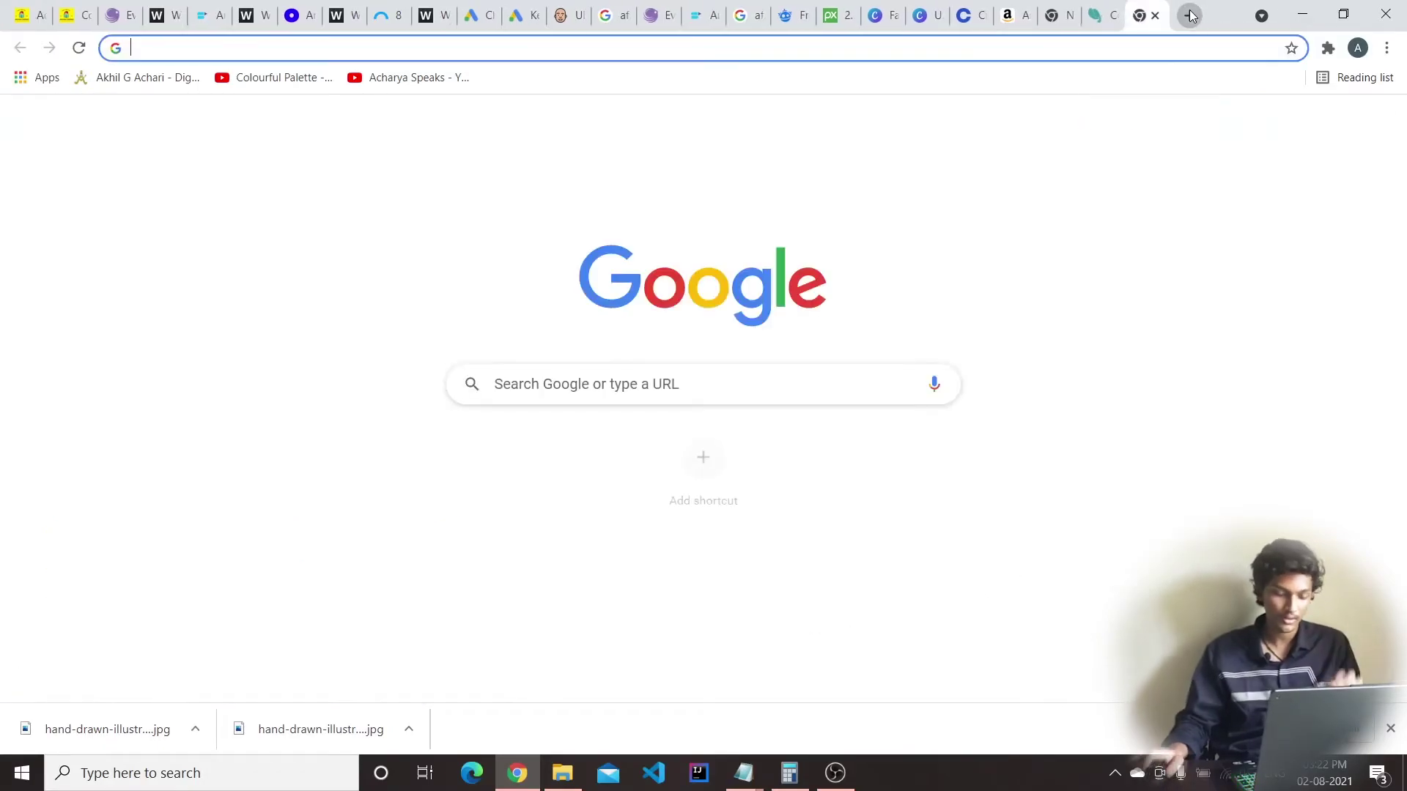
type("trans")
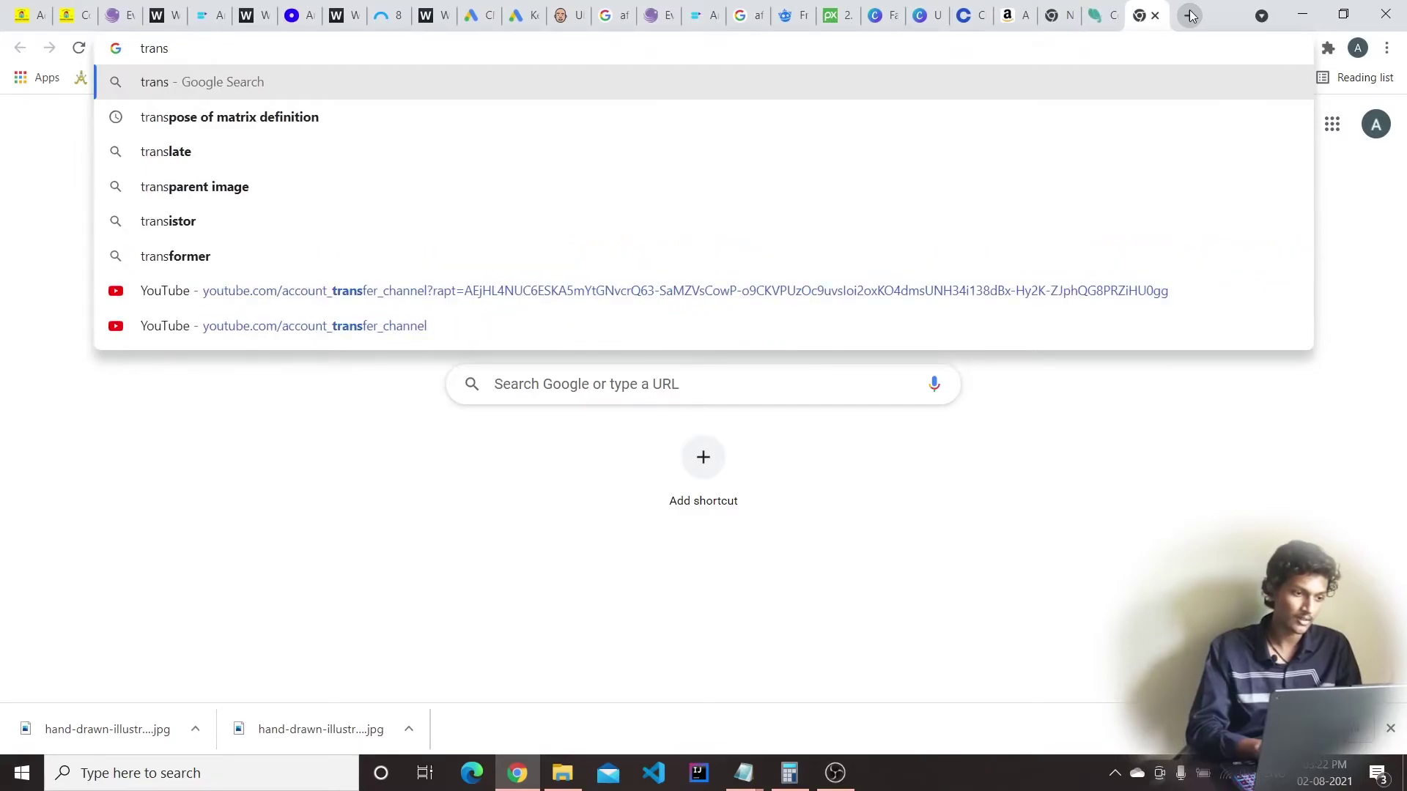
type("it")
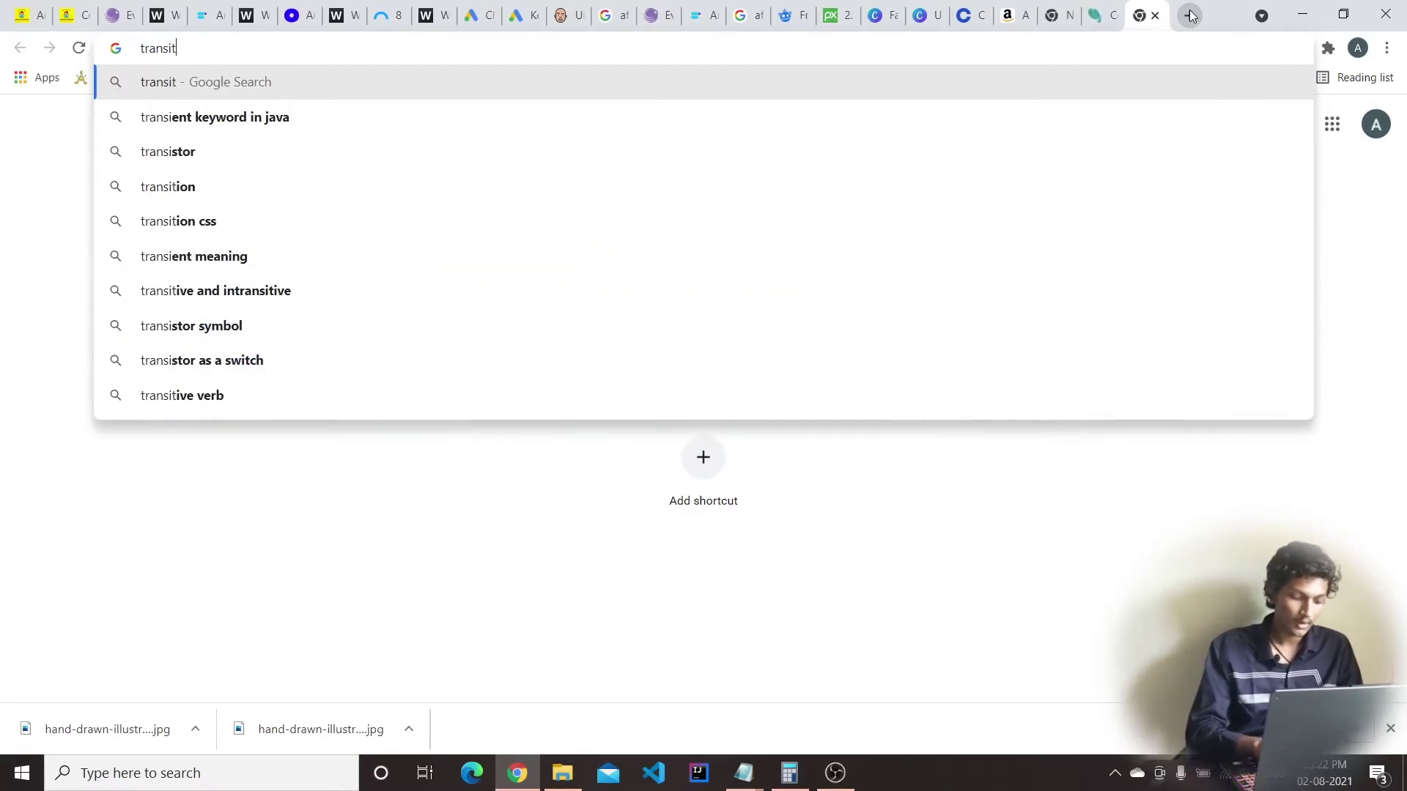
type("ion wor")
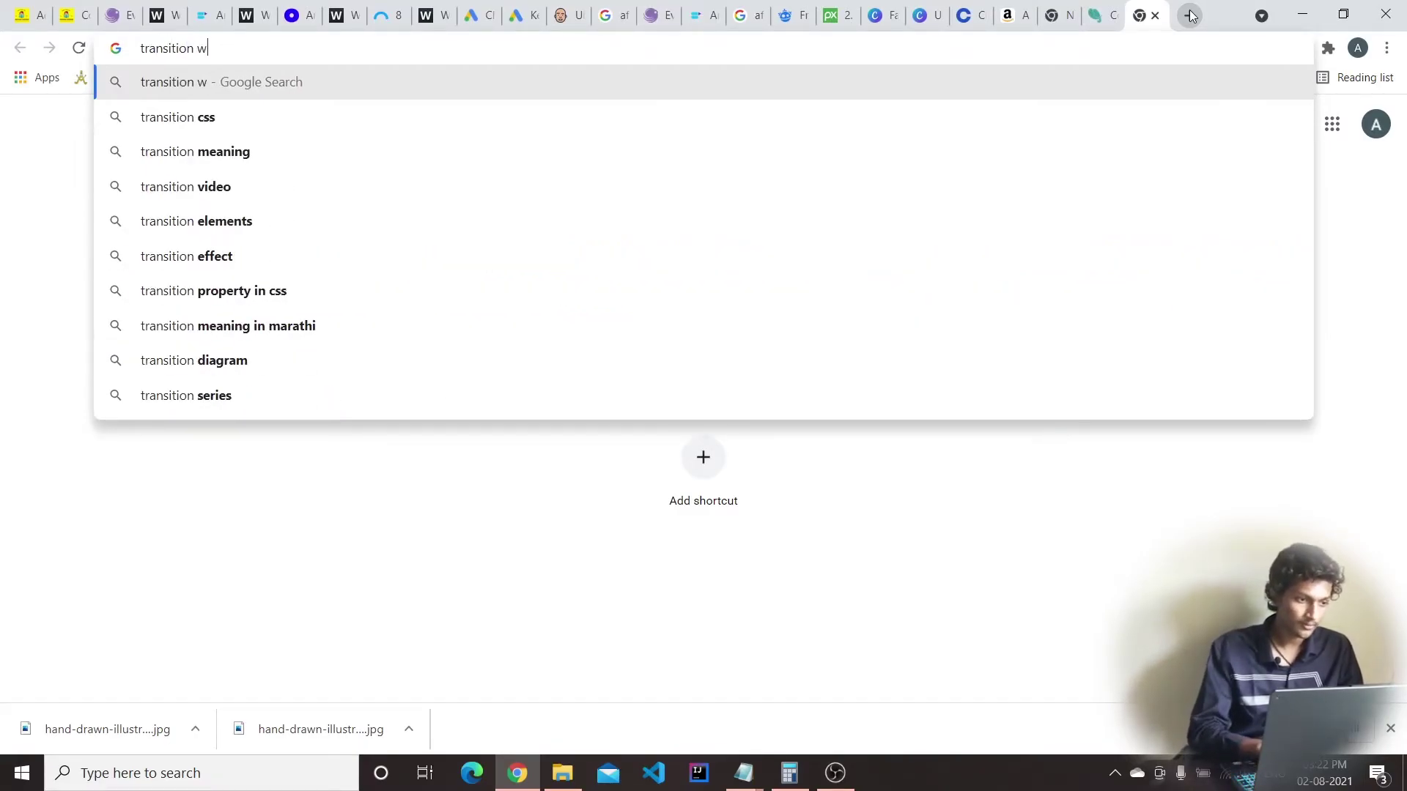
key("BackSpace")
key("BackSpace")
type("ords")
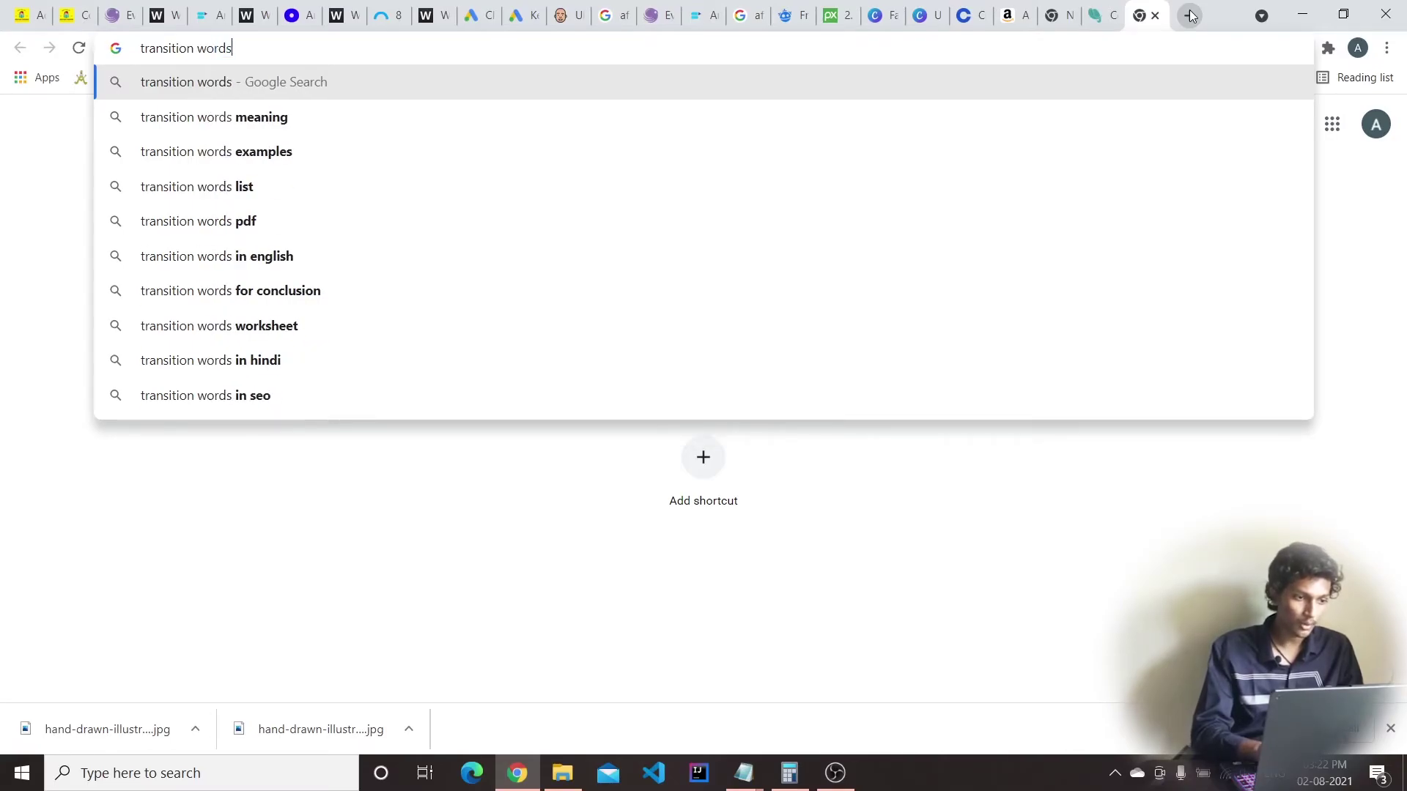
key("Return")
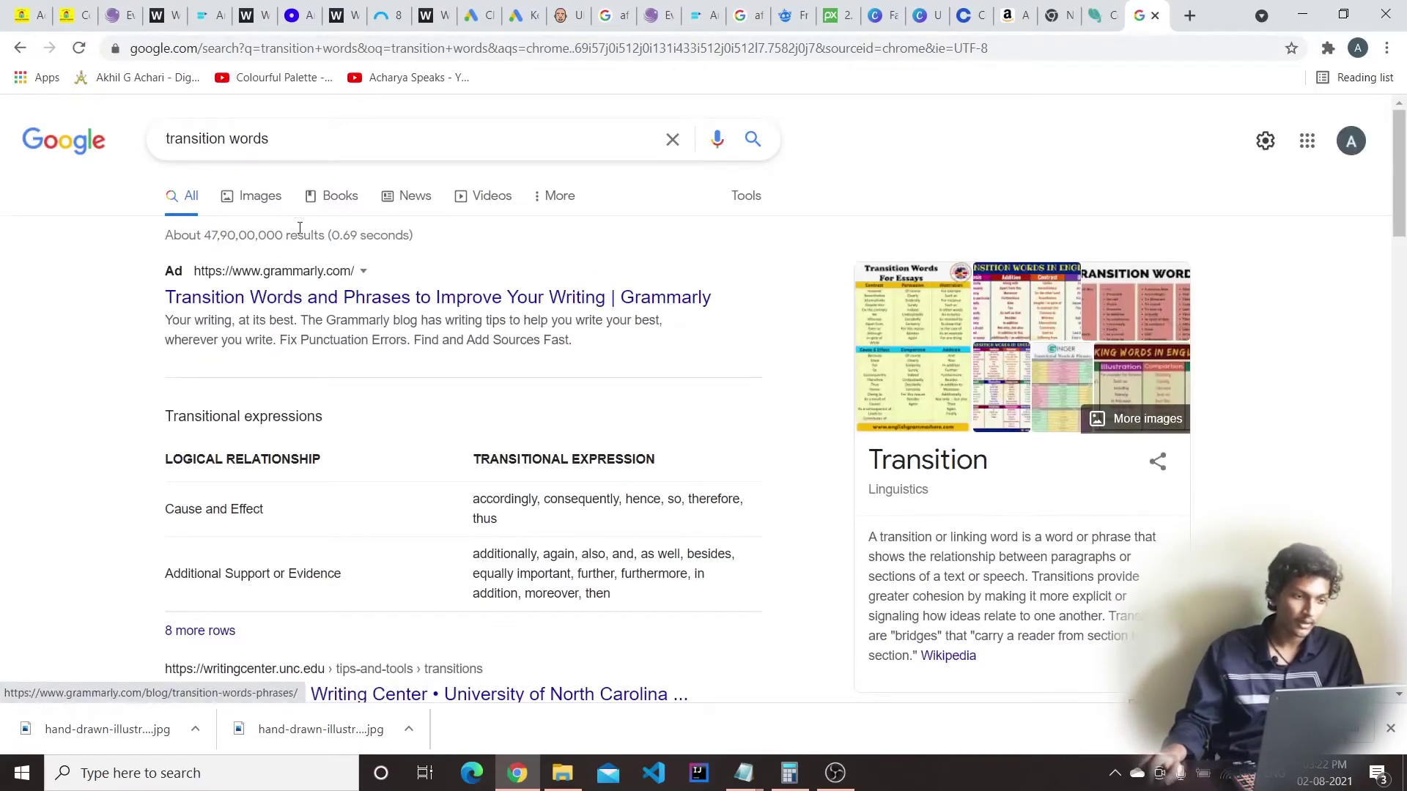
left_click(261, 203)
left_click(656, 403)
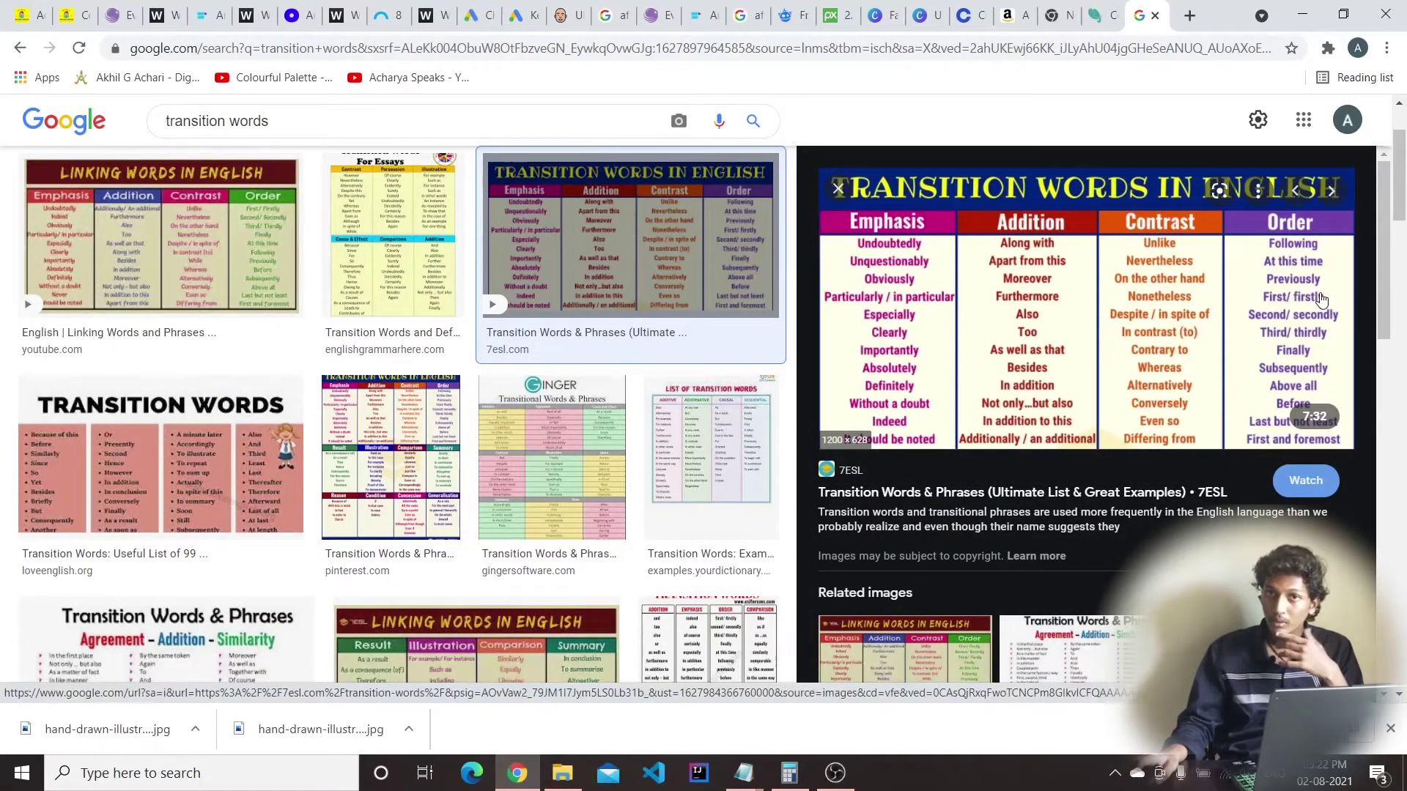
Return to the post editor and examine the Yoast readability analysis results
left_click(28, 16)
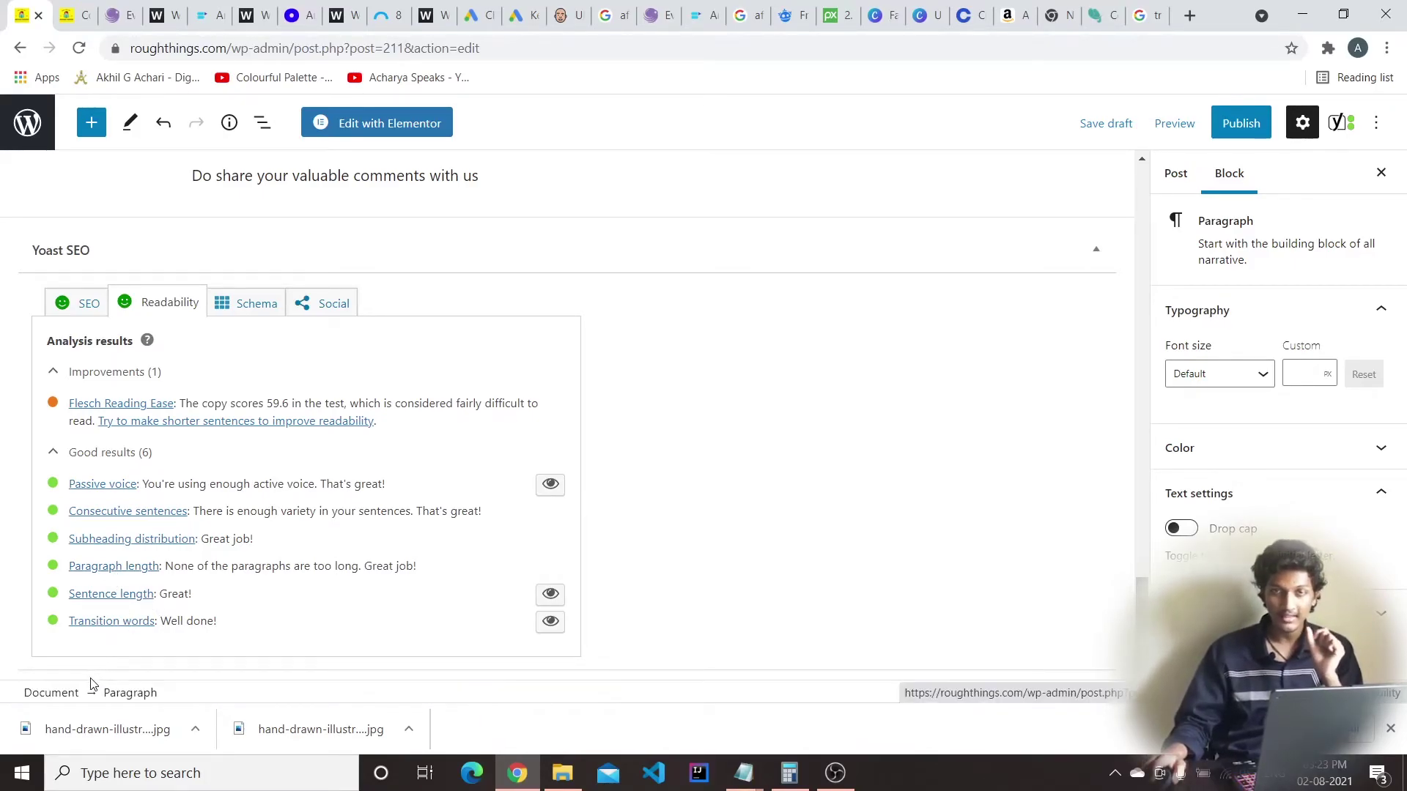
scroll(220, 476, "up", 3)
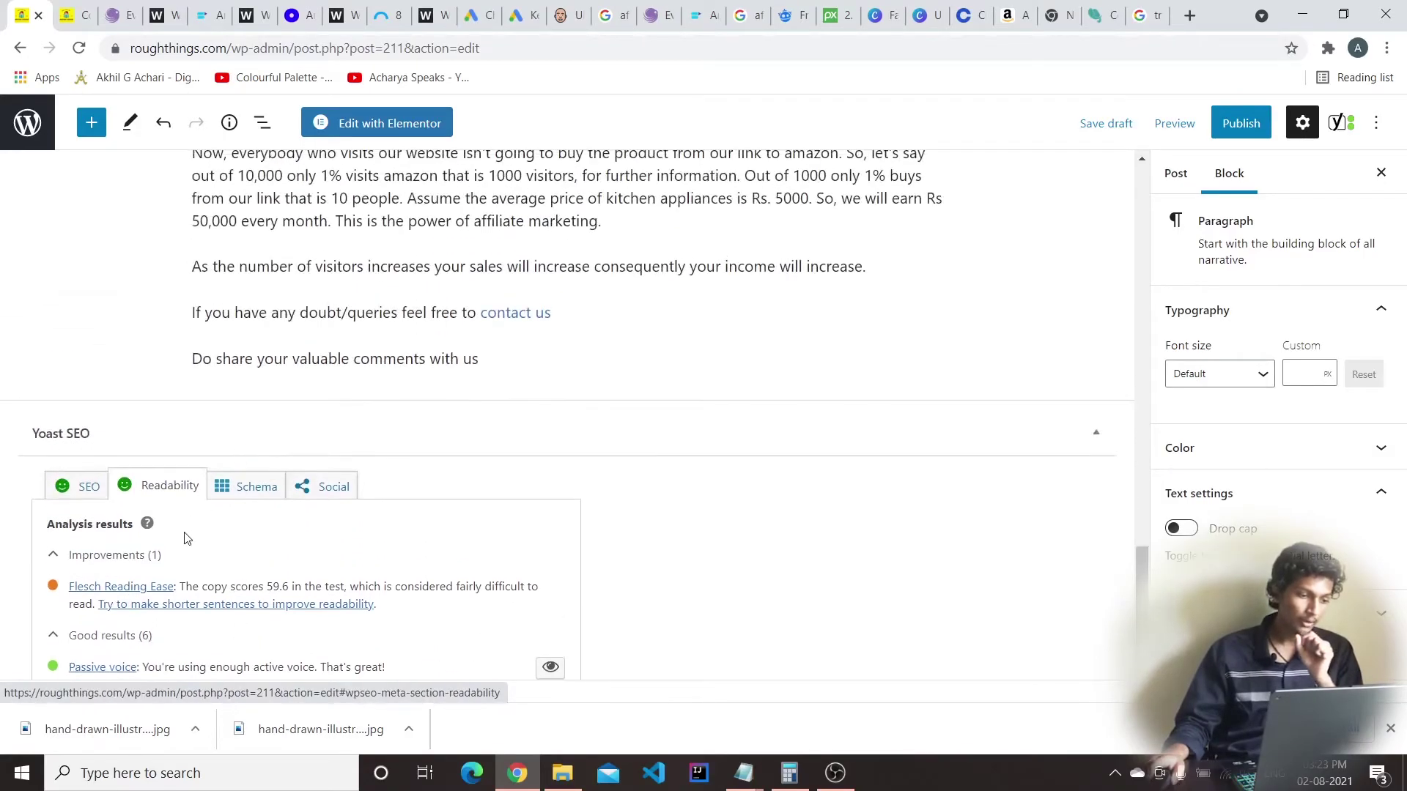
scroll(185, 537, "down", 1)
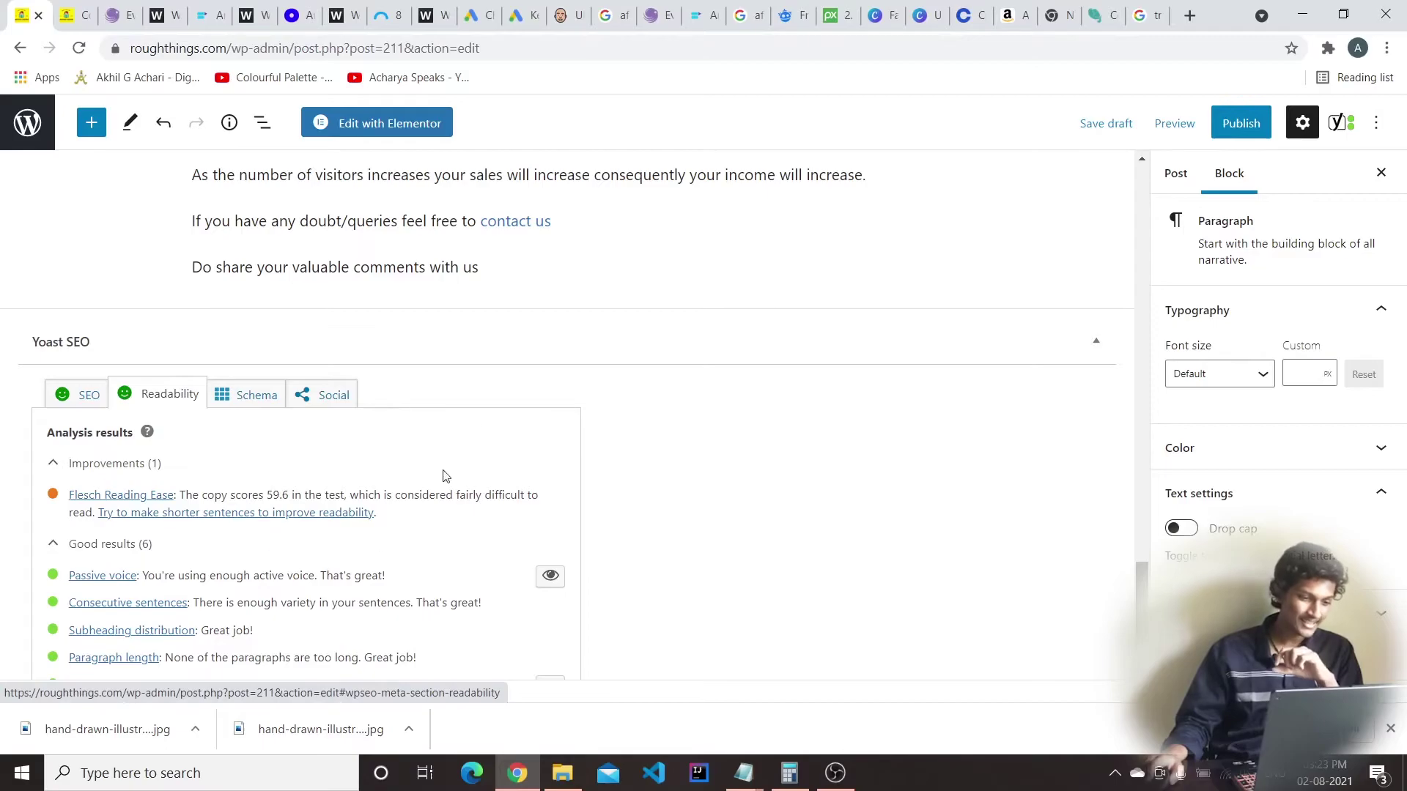
scroll(441, 481, "down", 1)
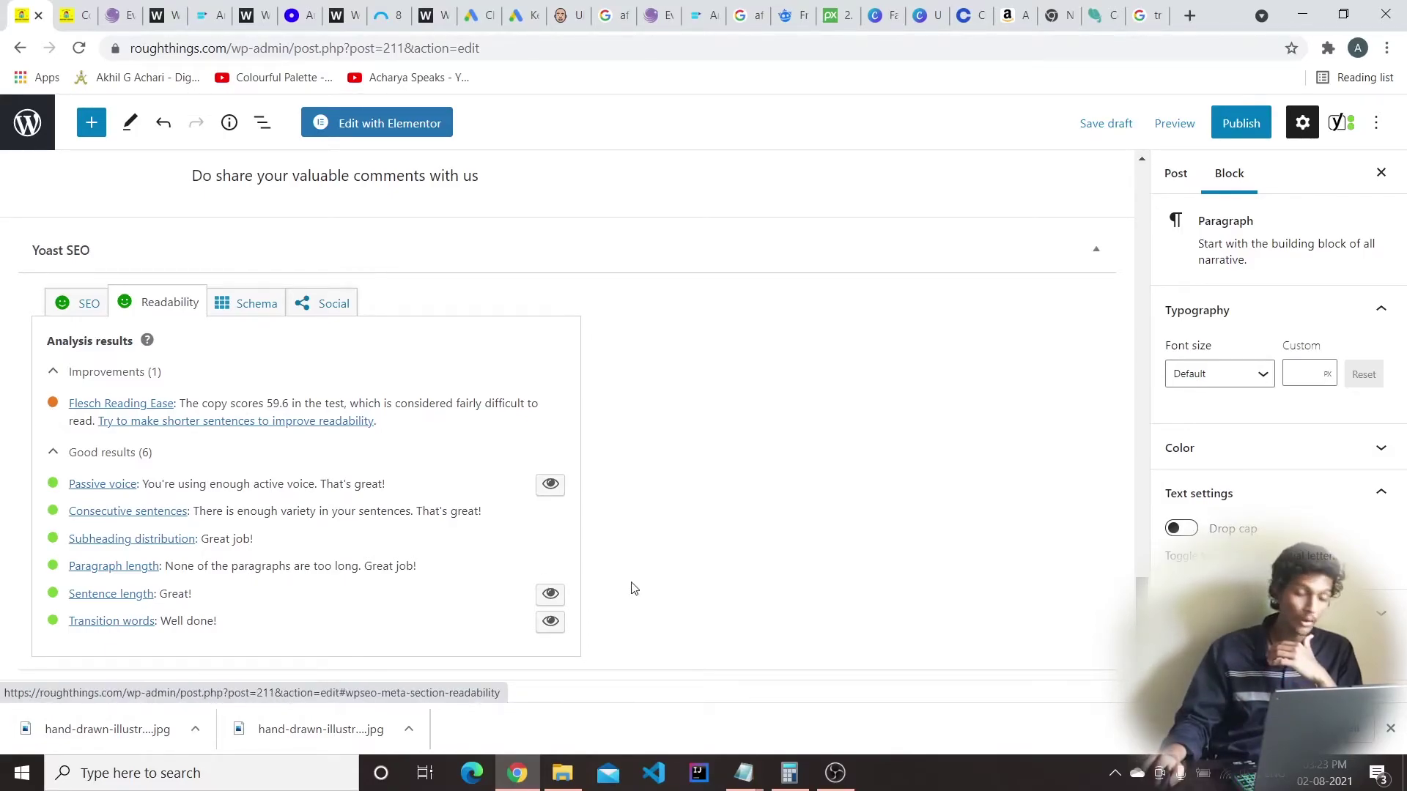
left_click(58, 315)
left_click(169, 312)
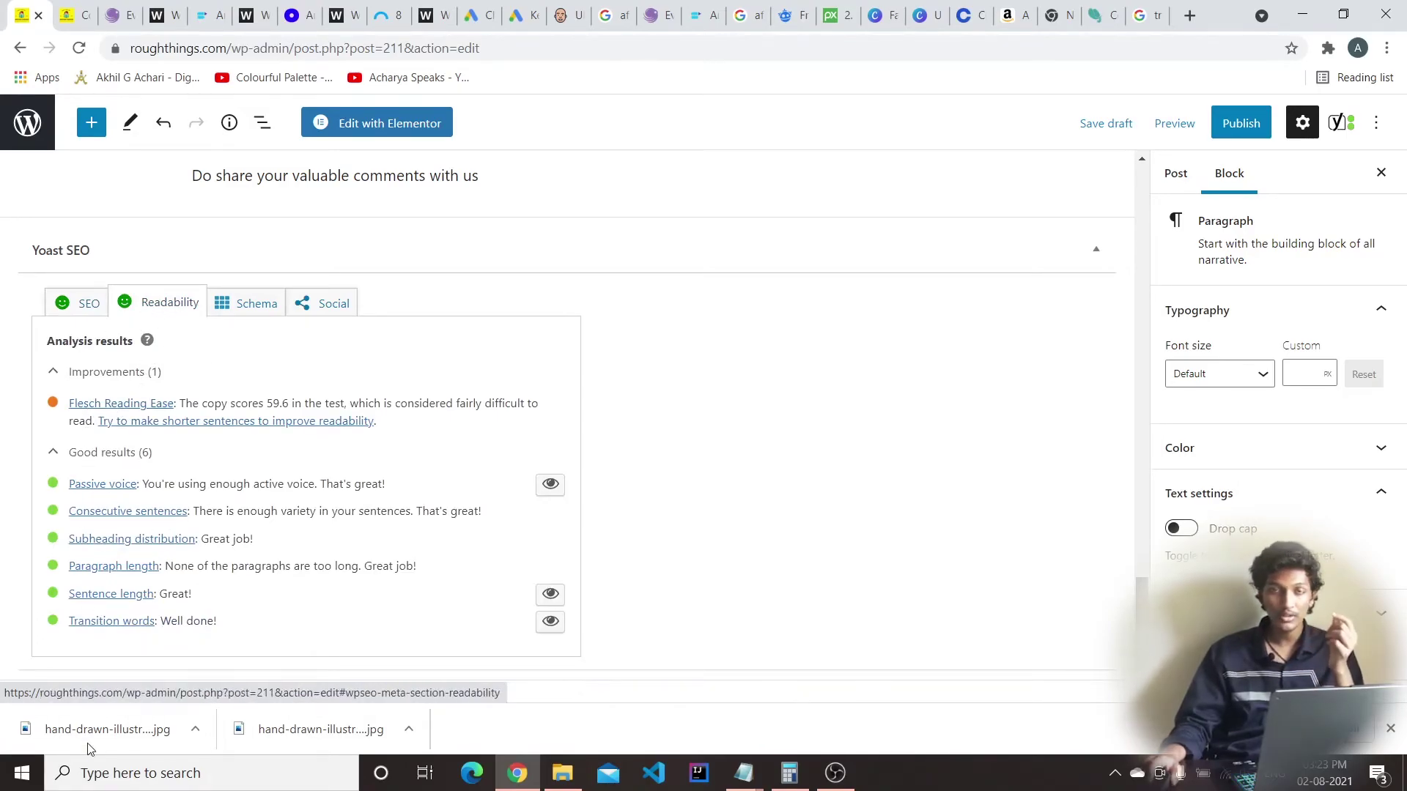
Examine the Yoast focus keyphrase, Google preview and SEO analysis, and look over the whole post from its title
left_click(87, 310)
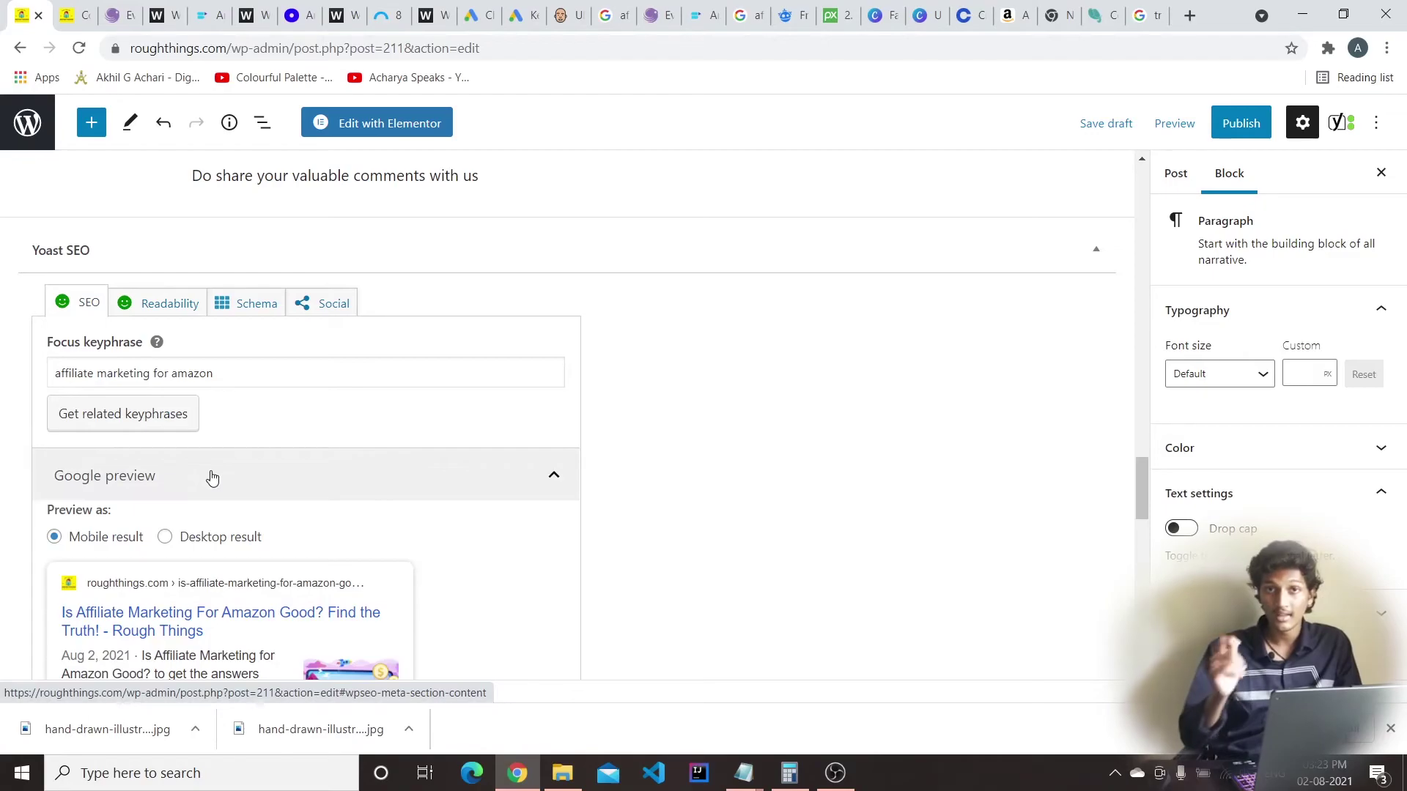
scroll(212, 478, "down", 7)
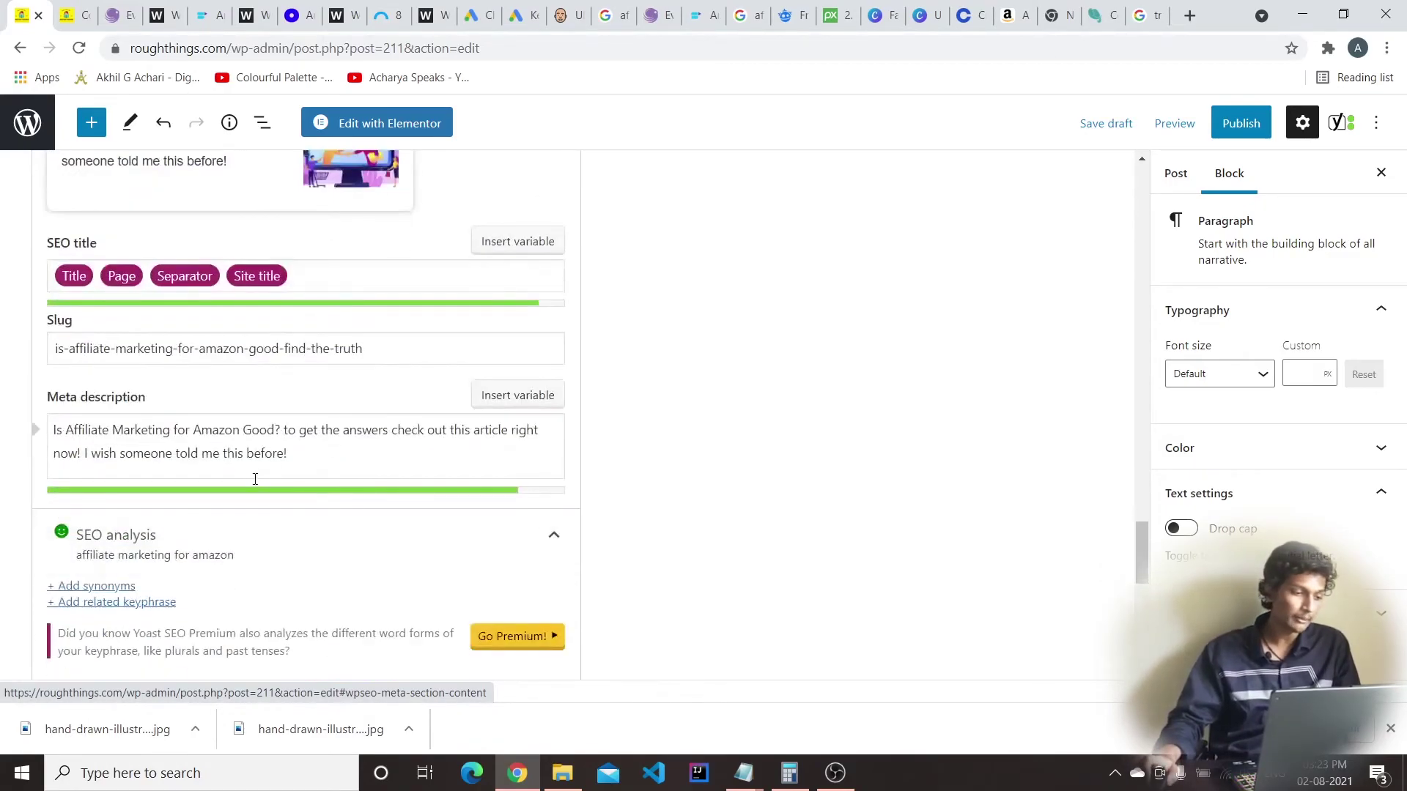
scroll(268, 472, "down", 9)
scroll(330, 363, "up", 5)
scroll(336, 358, "up", 15)
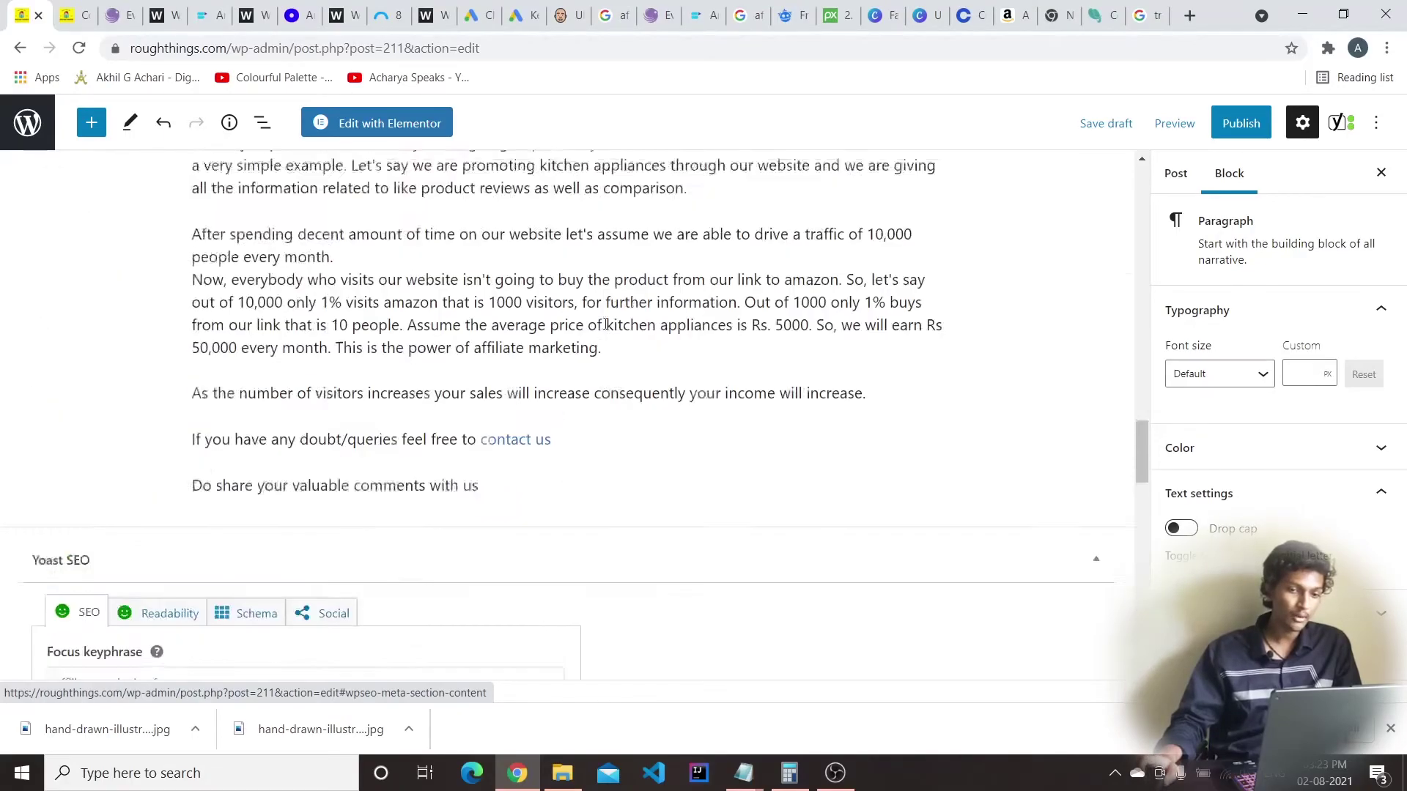
scroll(940, 264, "up", 20)
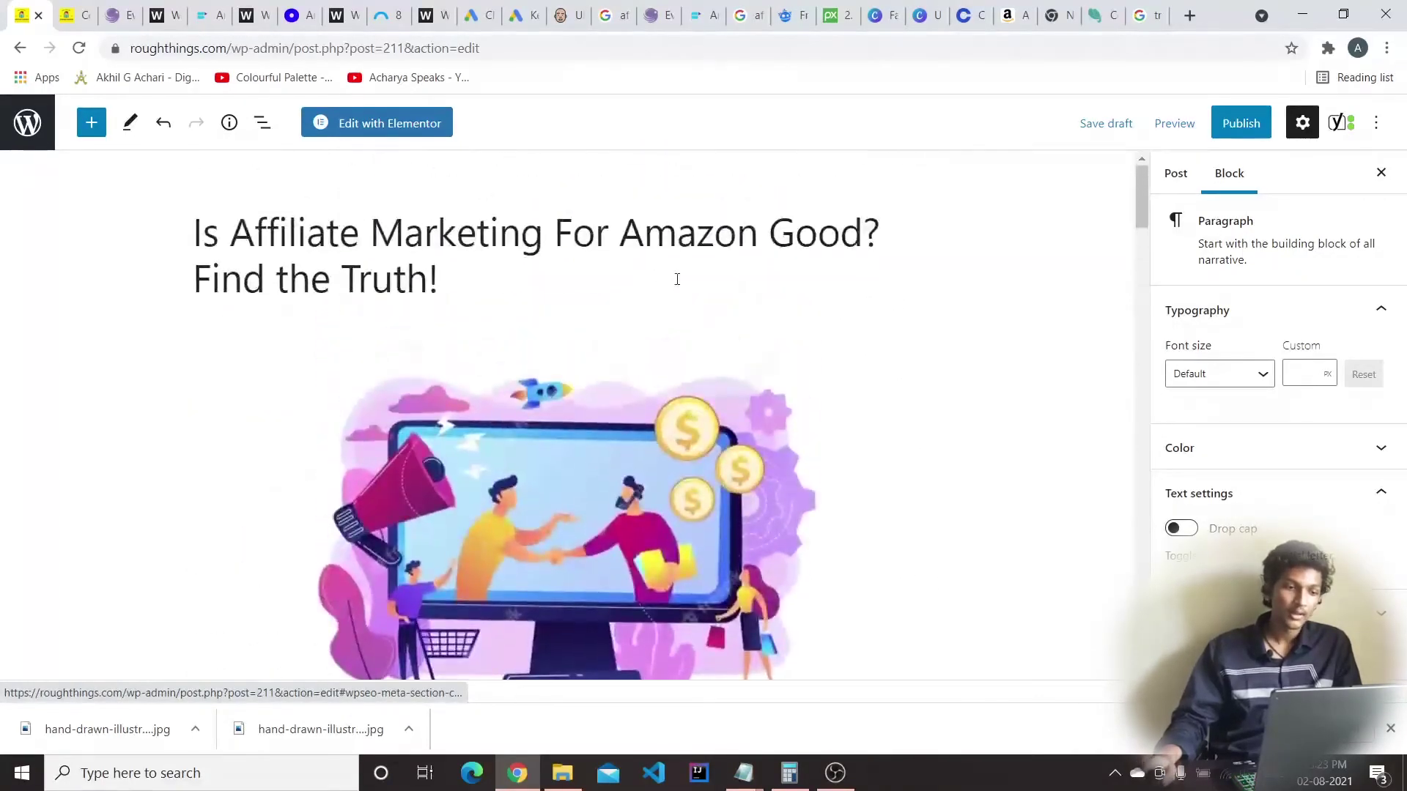
scroll(802, 385, "down", 20)
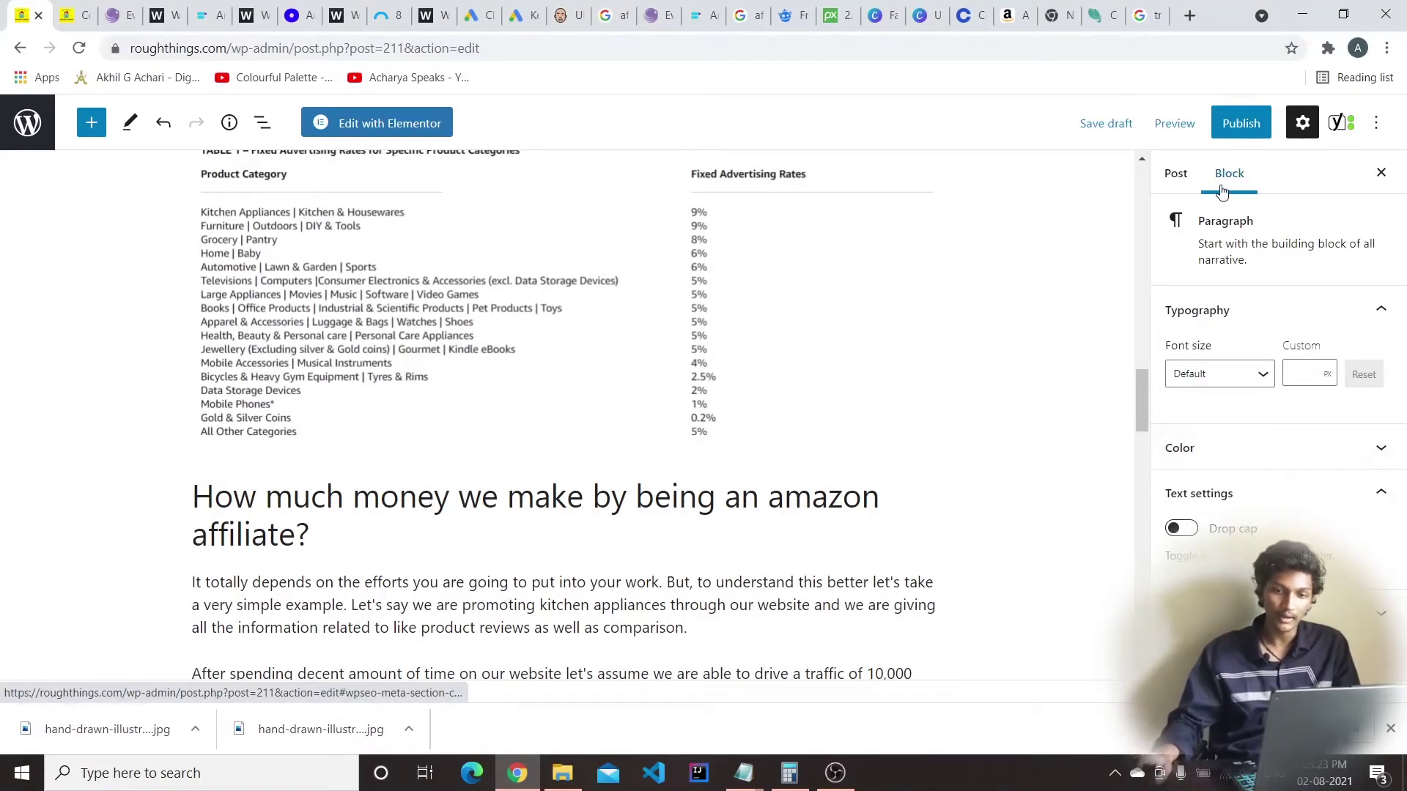
Upload "Is Affiliate Marketing for amazon Good-min.png" from the Desktop folder to the featured image picker in the post settings
left_click(1181, 188)
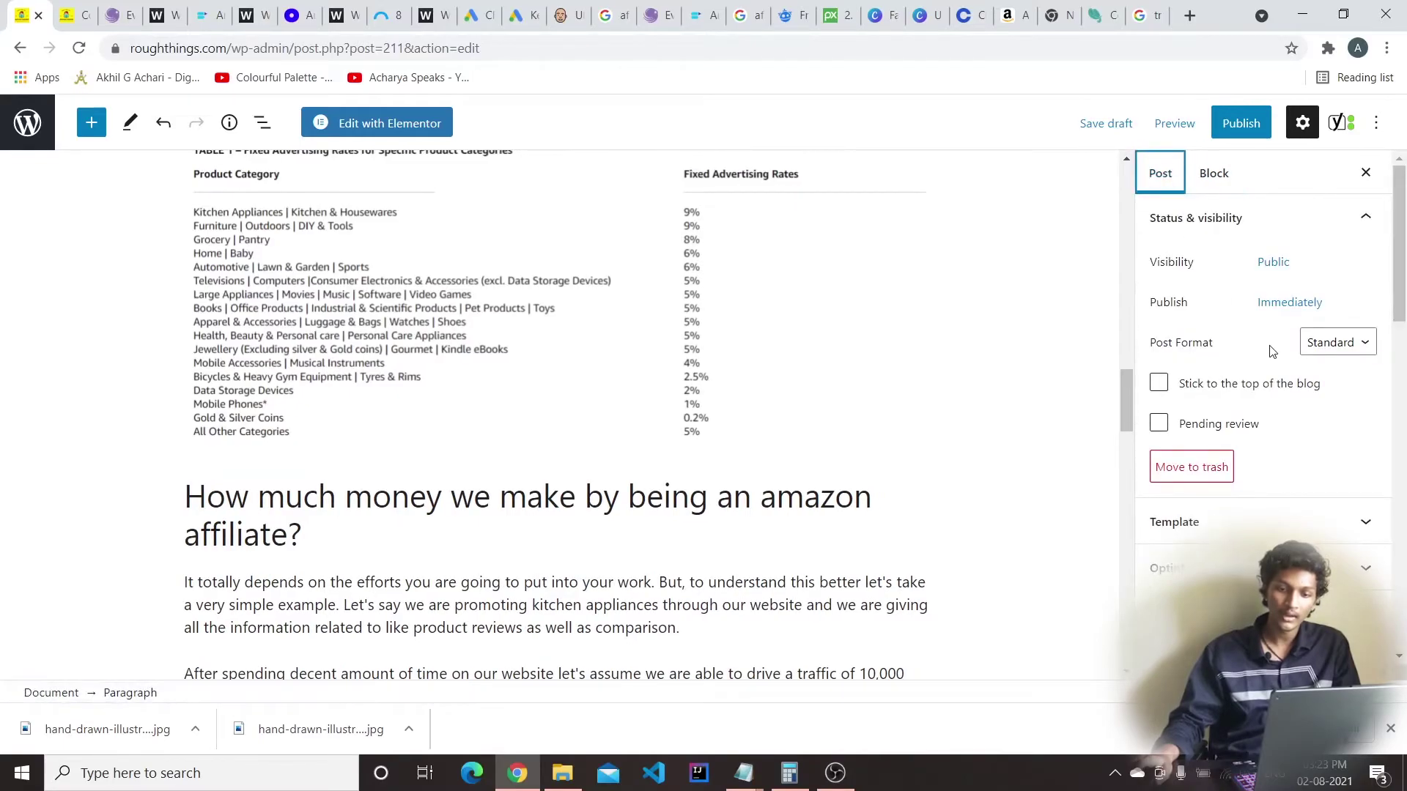
scroll(1274, 315, "down", 5)
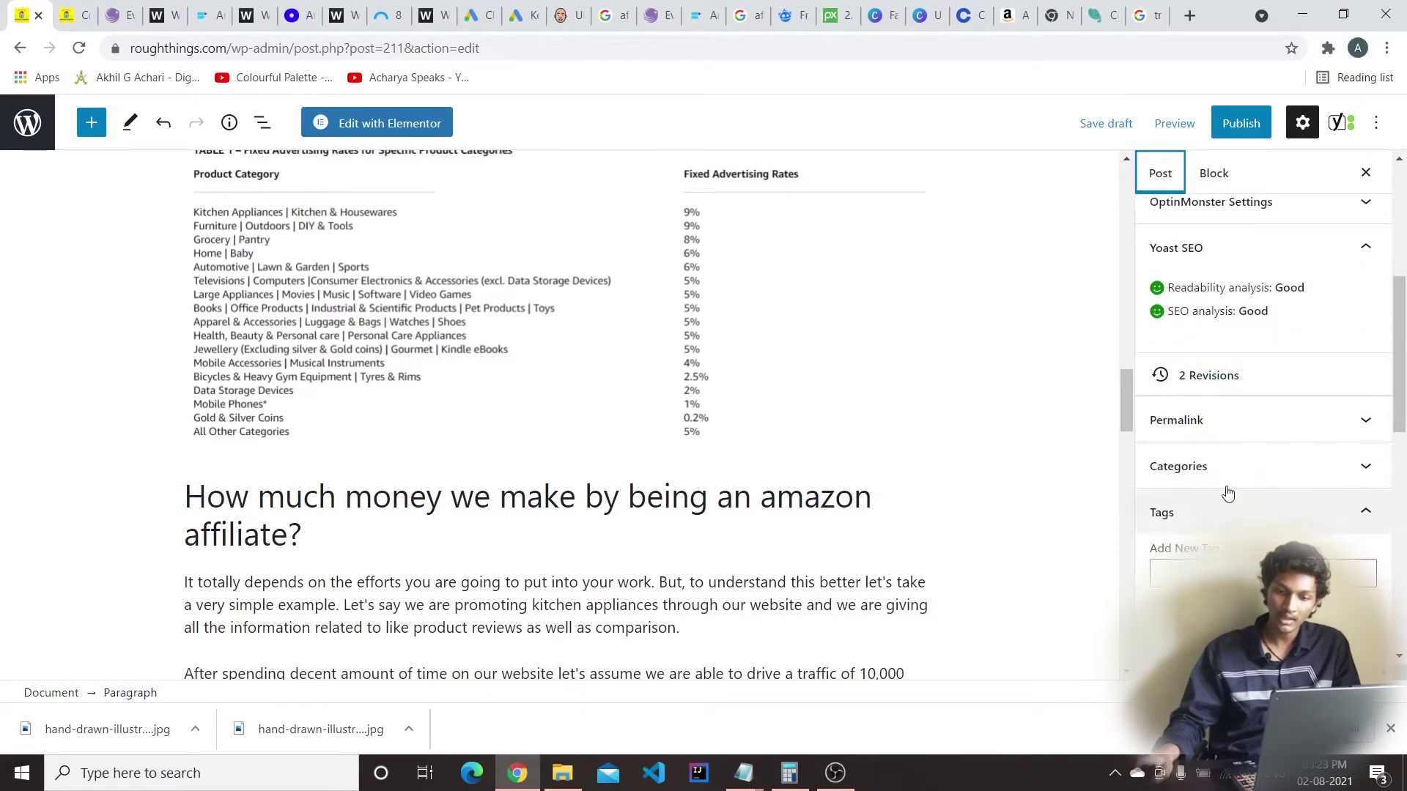
scroll(1286, 540, "down", 3)
scroll(1286, 540, "down", 1)
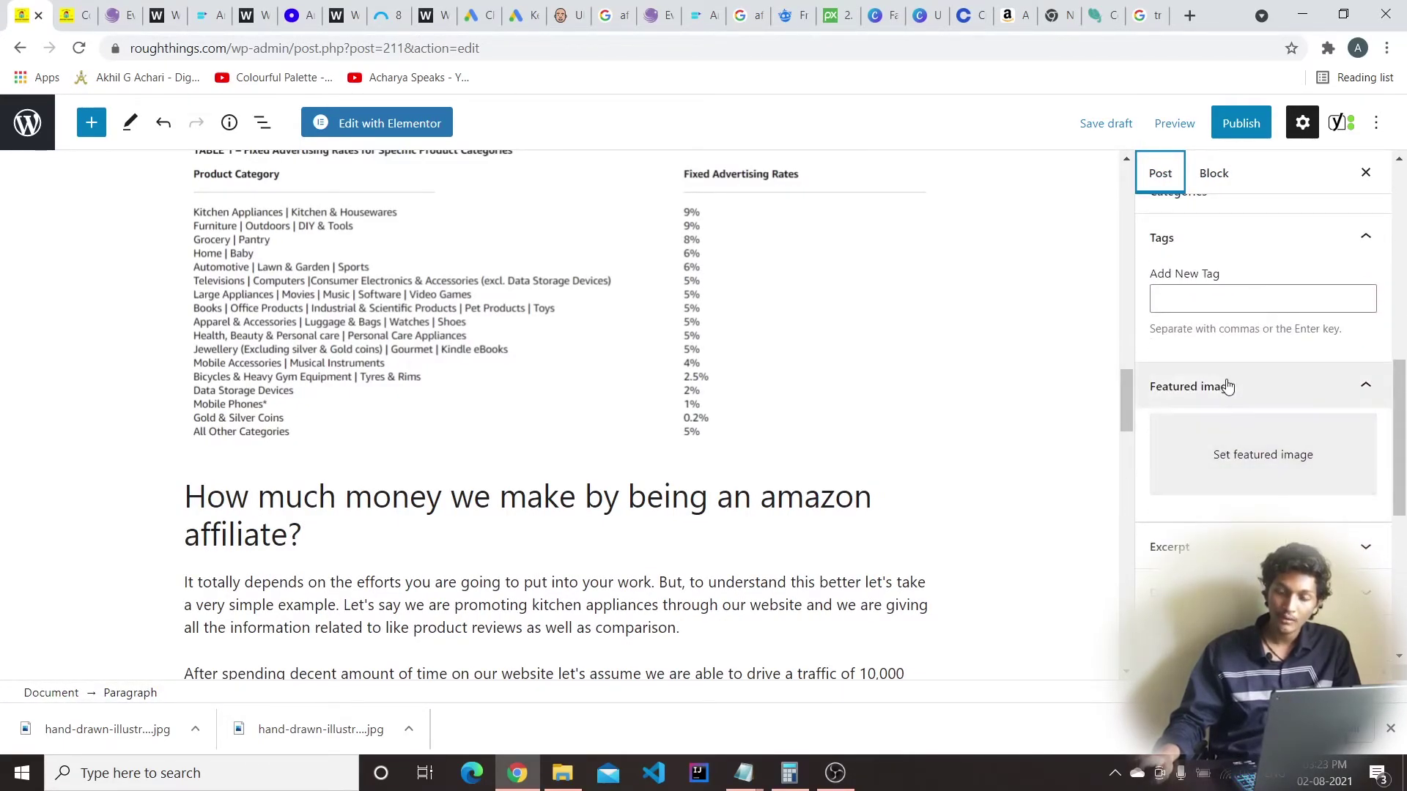
left_click(1256, 462)
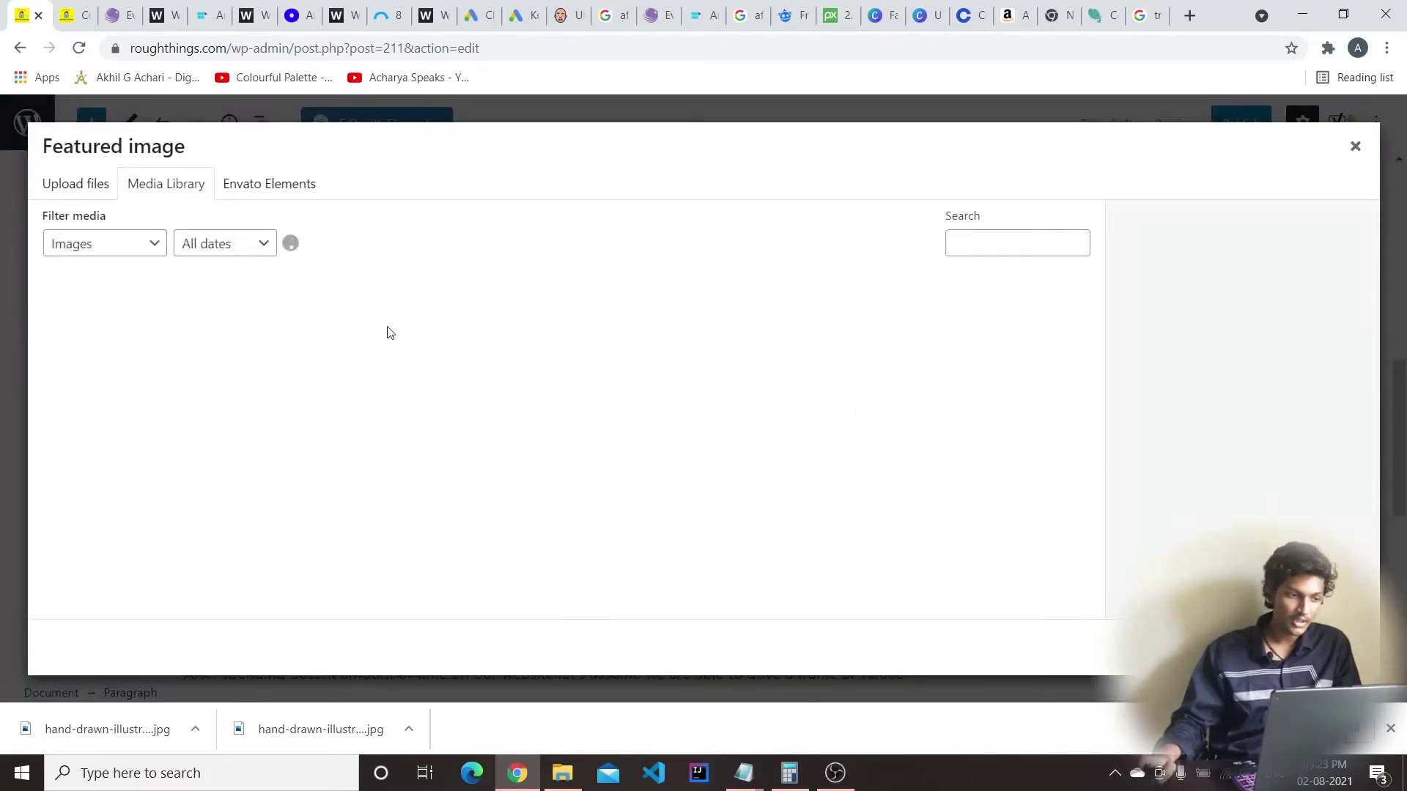
left_click(98, 185)
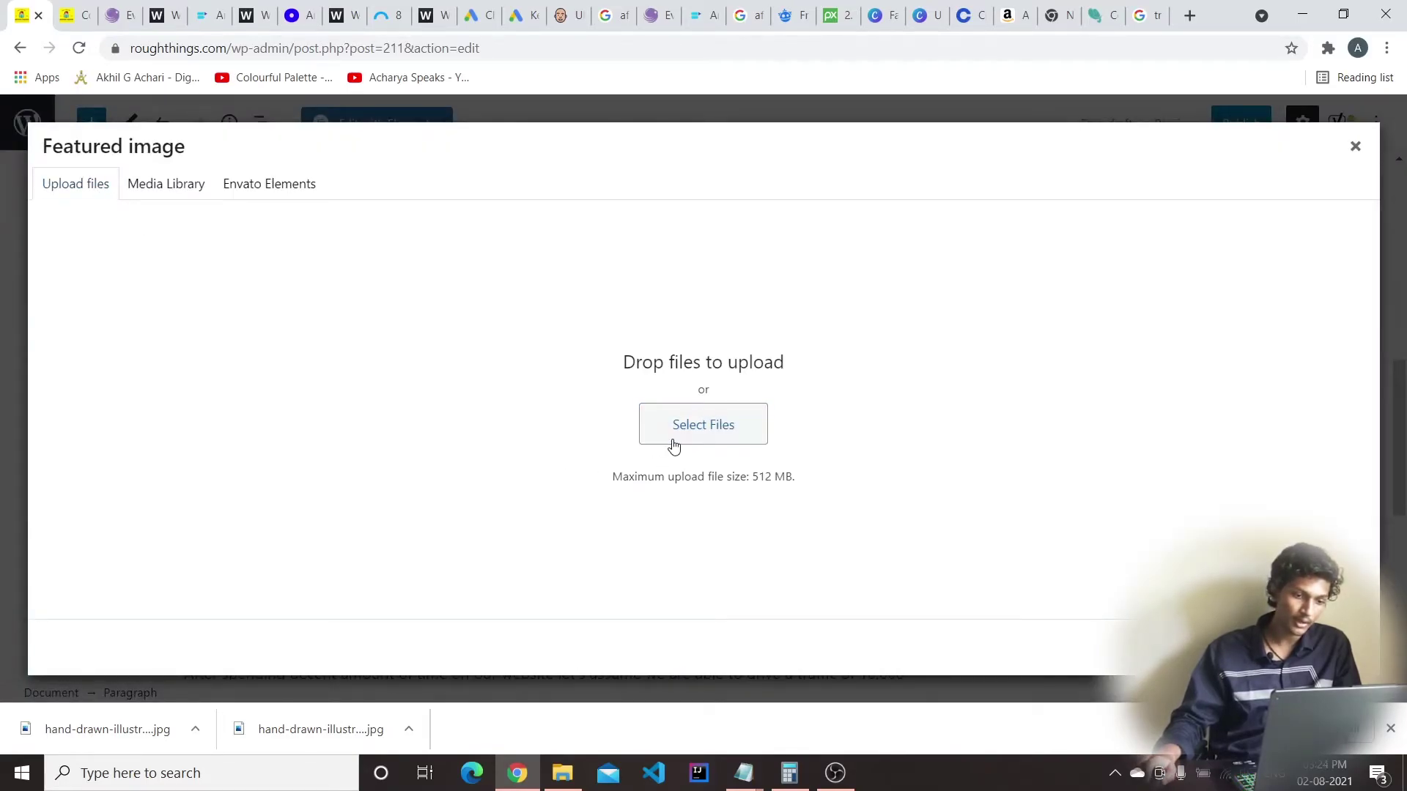
left_click(669, 444)
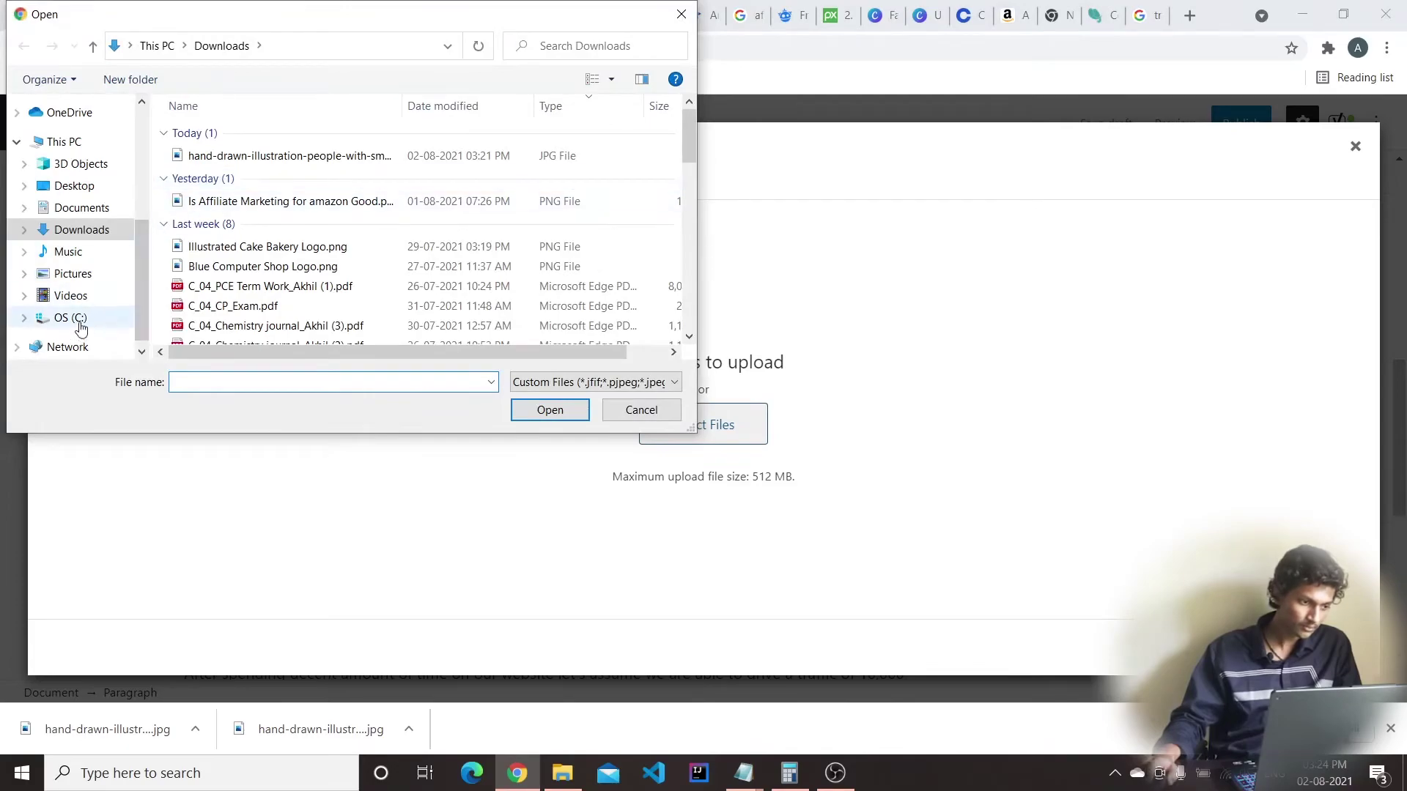
left_click(75, 186)
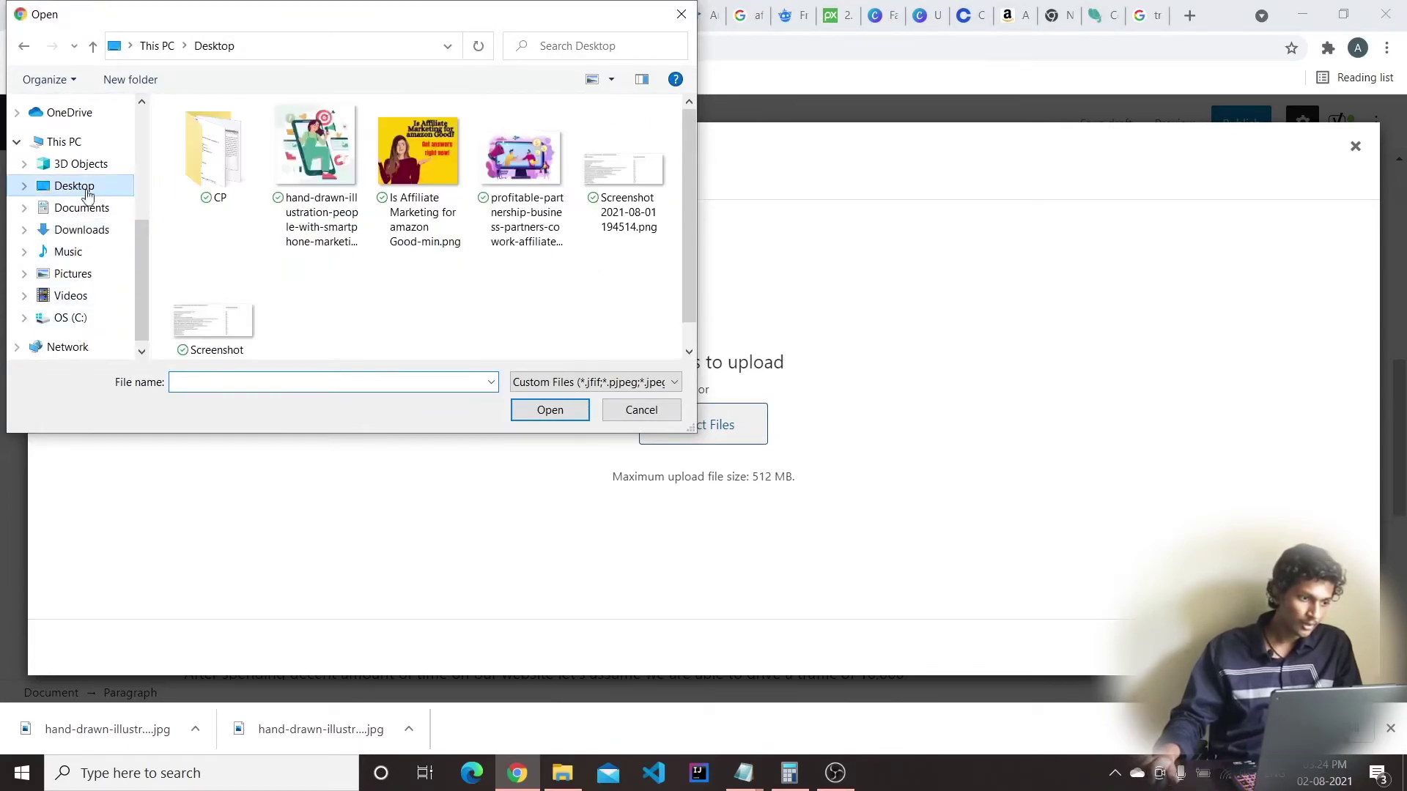
left_click(393, 174)
left_click(543, 405)
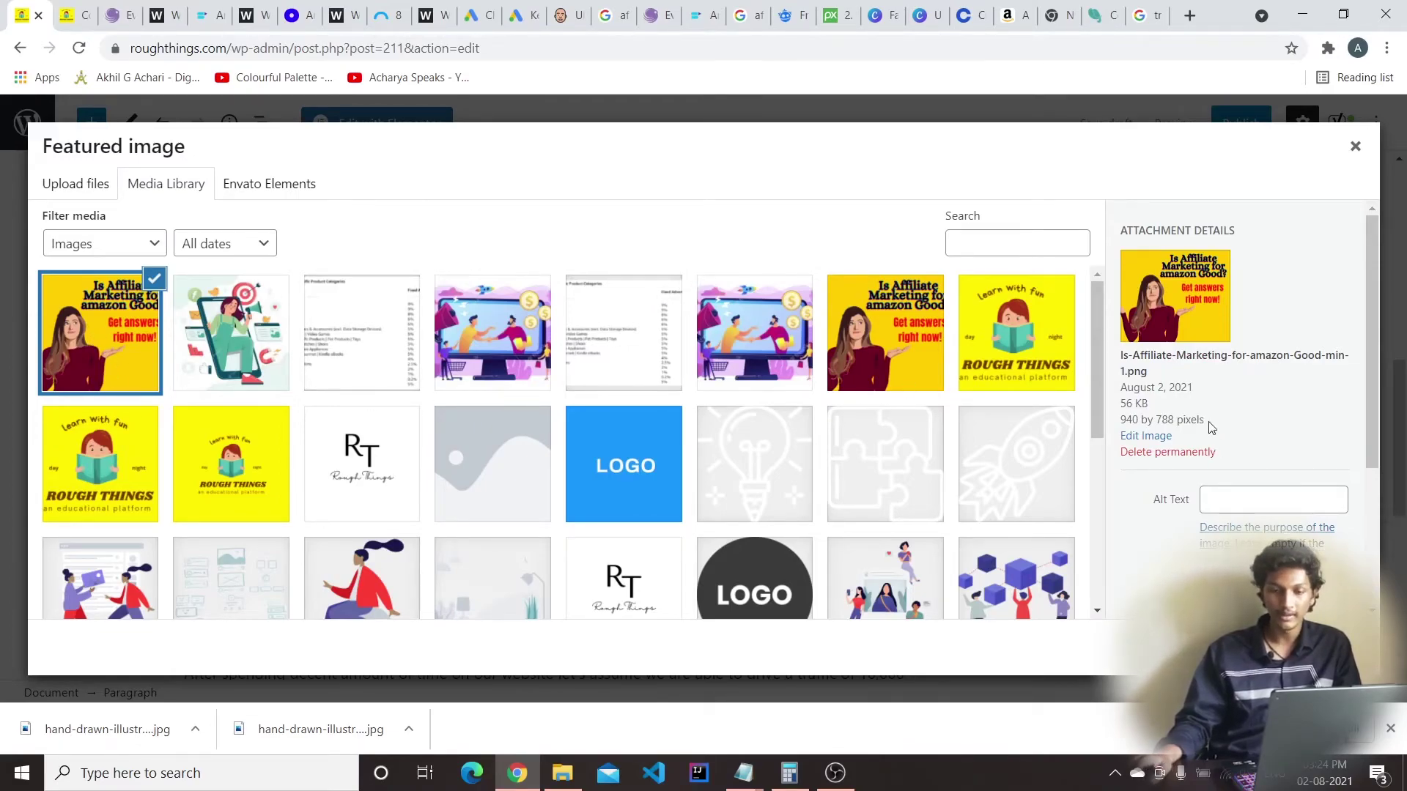
Trim the end of the uploaded image's title so it reads "Is Affiliate Marketing for amazon Good"
left_click(1258, 505)
left_click(1197, 504)
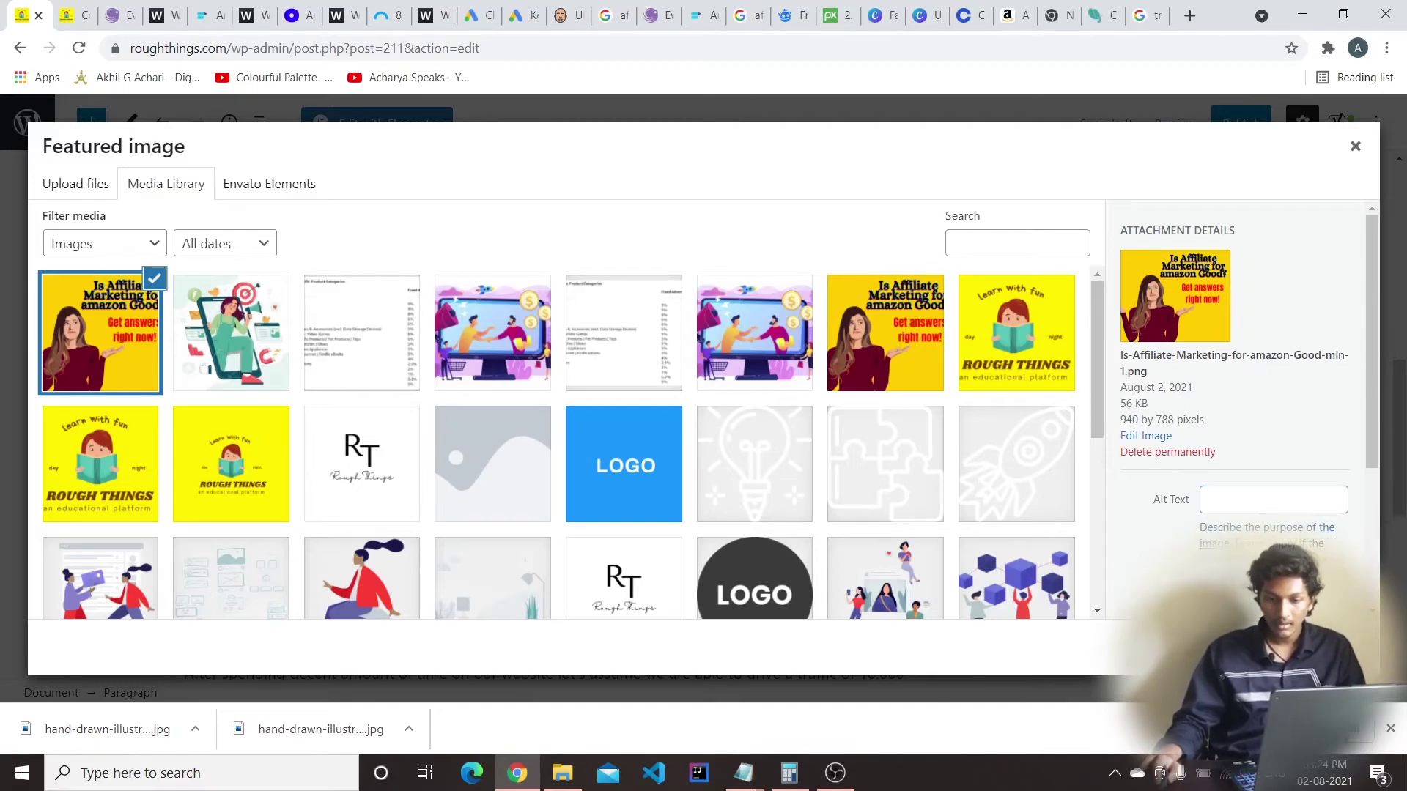
scroll(1256, 503, "down", 1)
left_click(1273, 500)
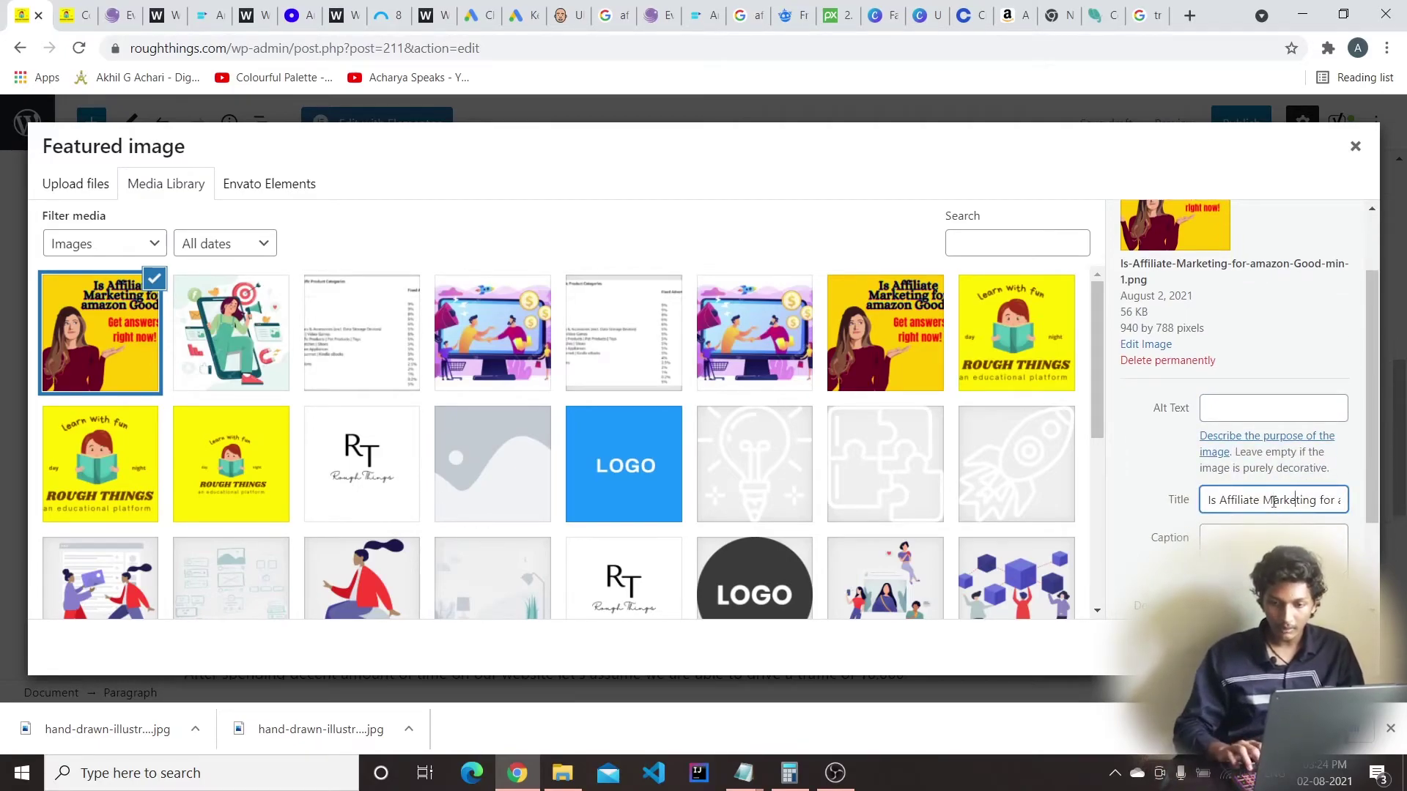
key("BackSpace")
key("BackSpace")
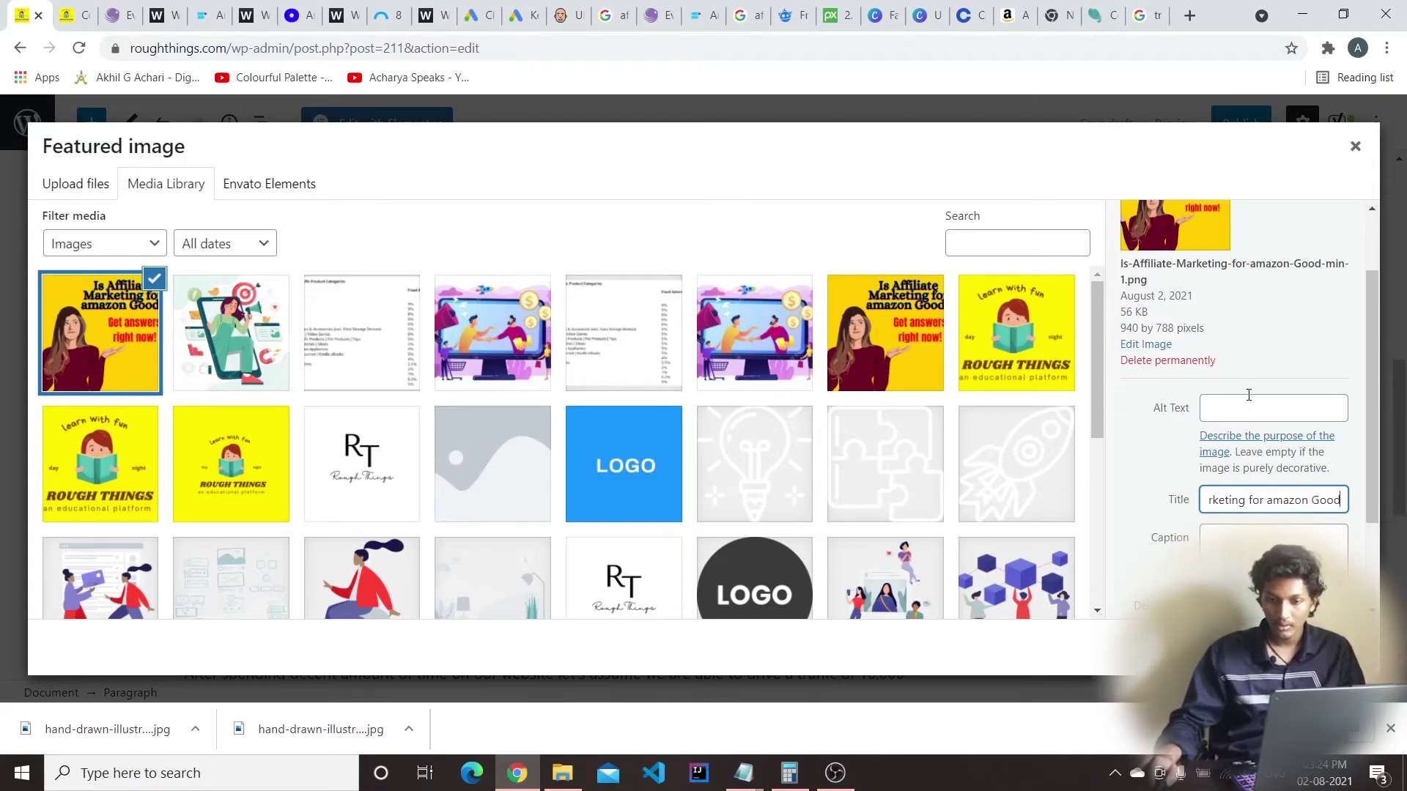
Copy the uploaded image's full title into its alt text
left_click(1247, 413)
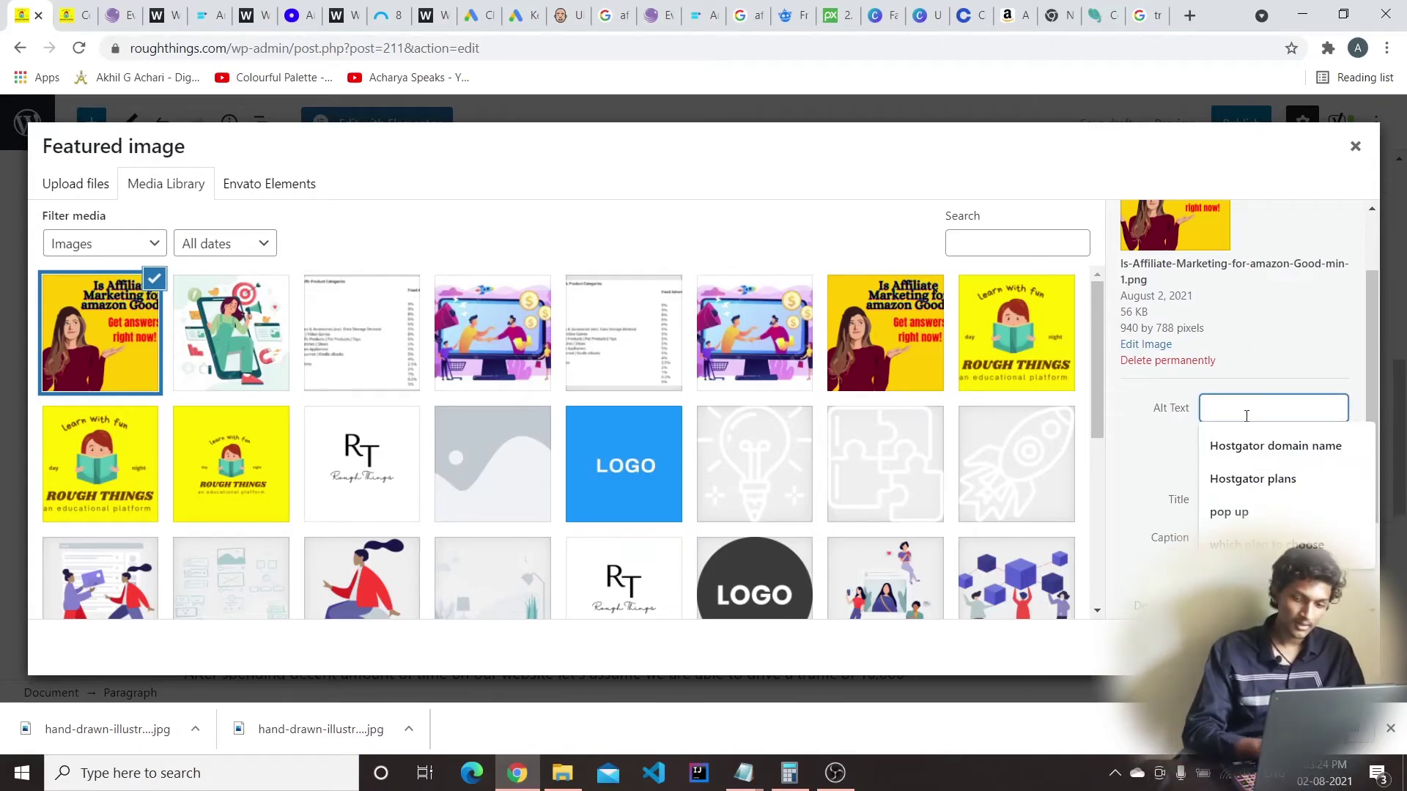
left_click(1343, 500)
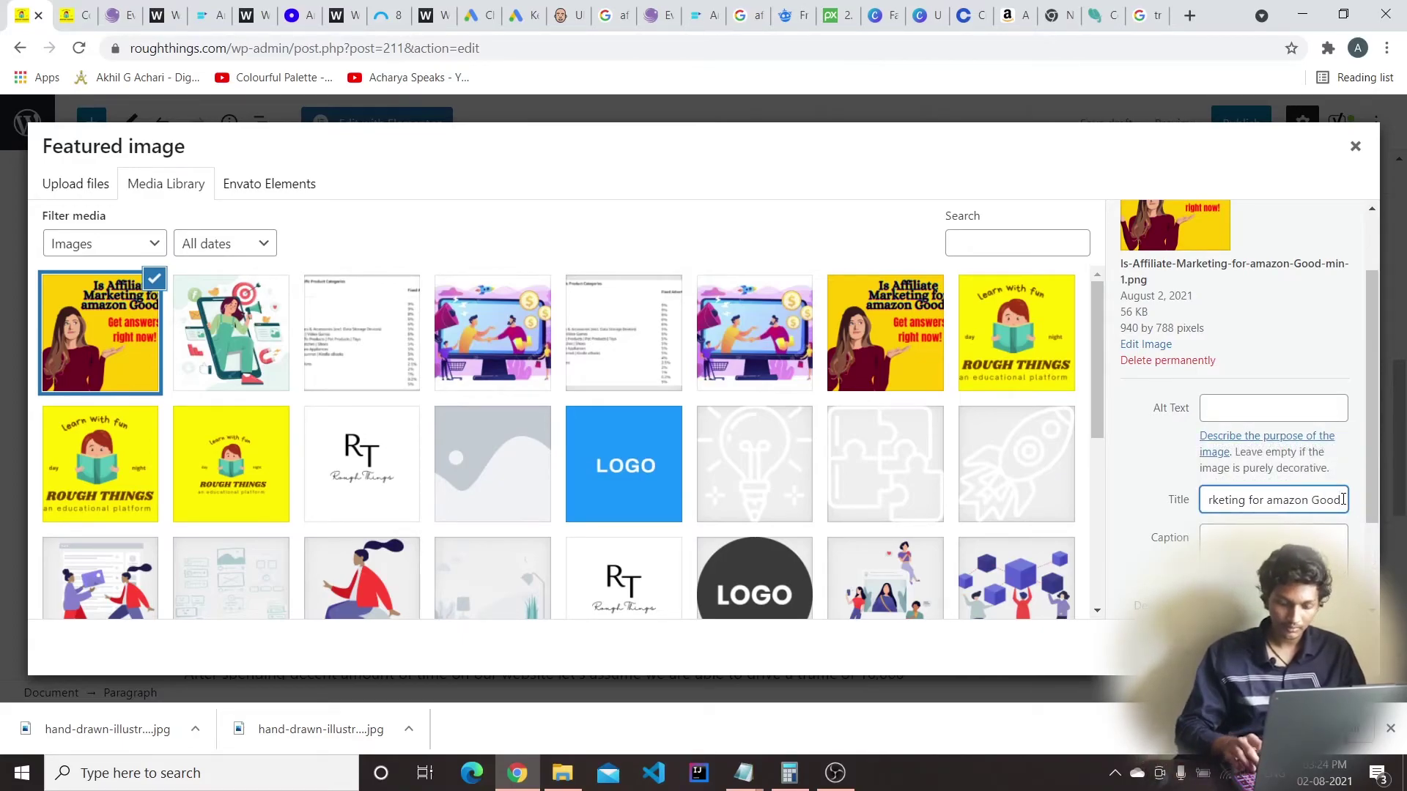
key("ctrl+a")
key("ctrl+c")
left_click(1278, 406)
key("ctrl+v")
Write a caption for the uploaded image and set it as the post's featured image
left_click(1223, 540)
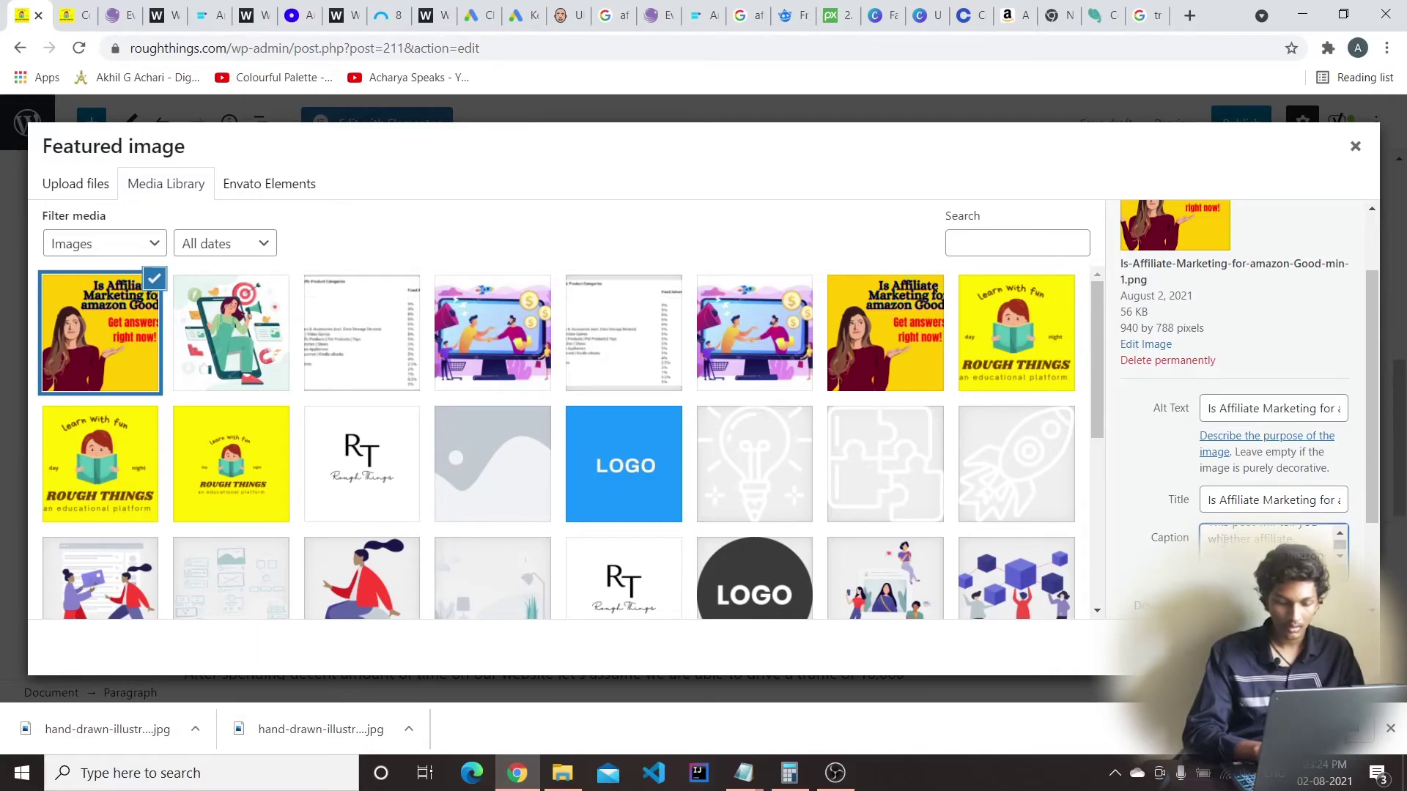
key("ctrl+a")
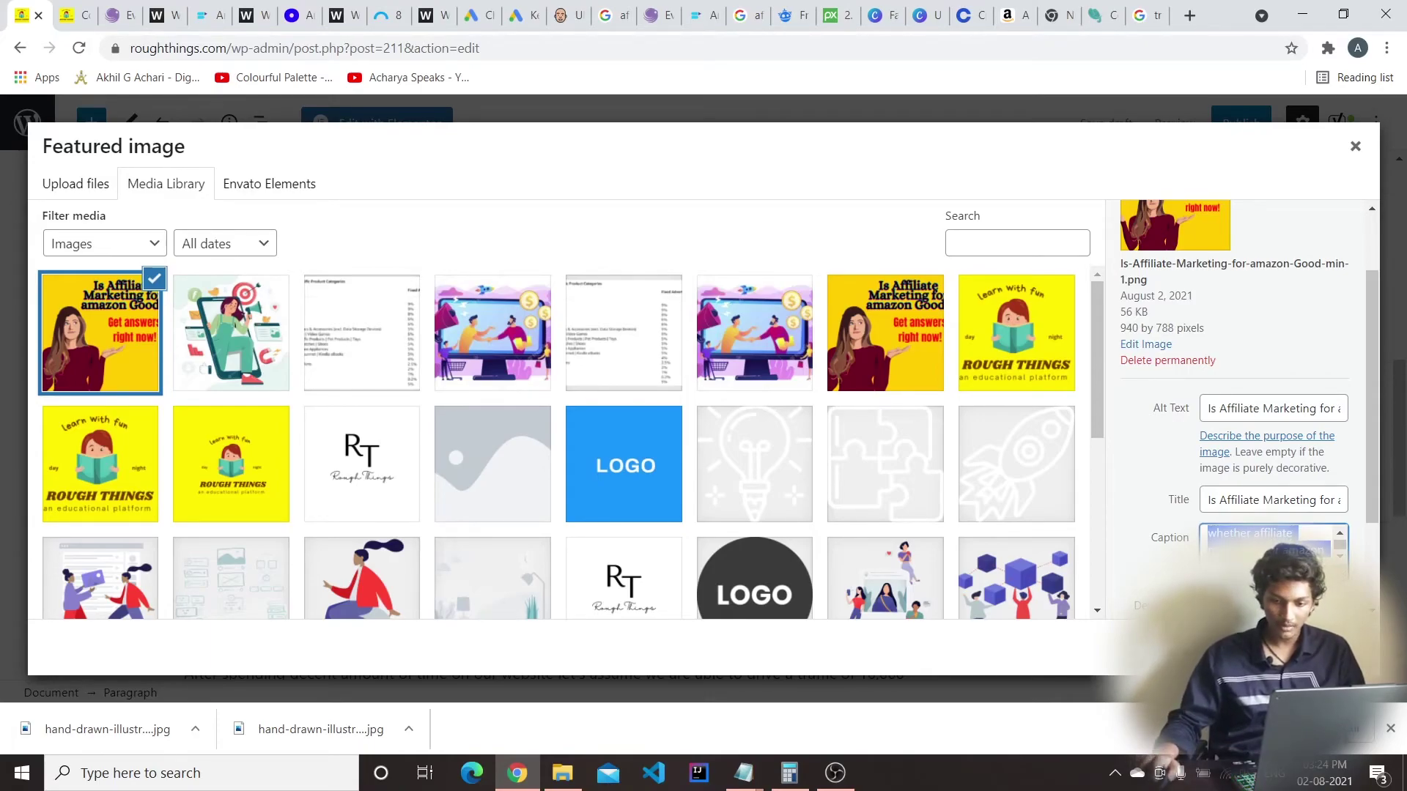
left_click(1312, 647)
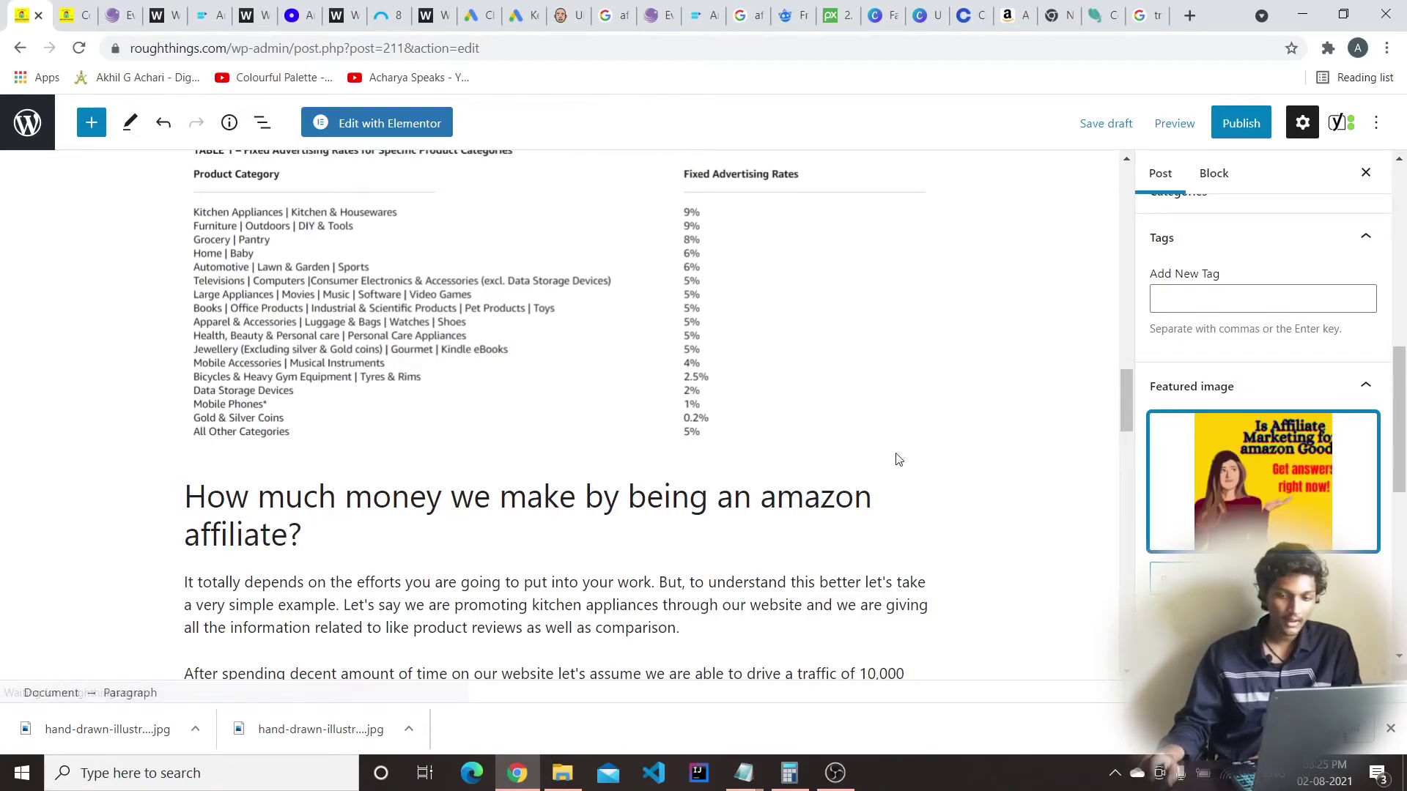
Open a preview of the post in a new tab and dismiss the browser's downloads bar
scroll(901, 459, "up", 10)
scroll(881, 457, "up", 3)
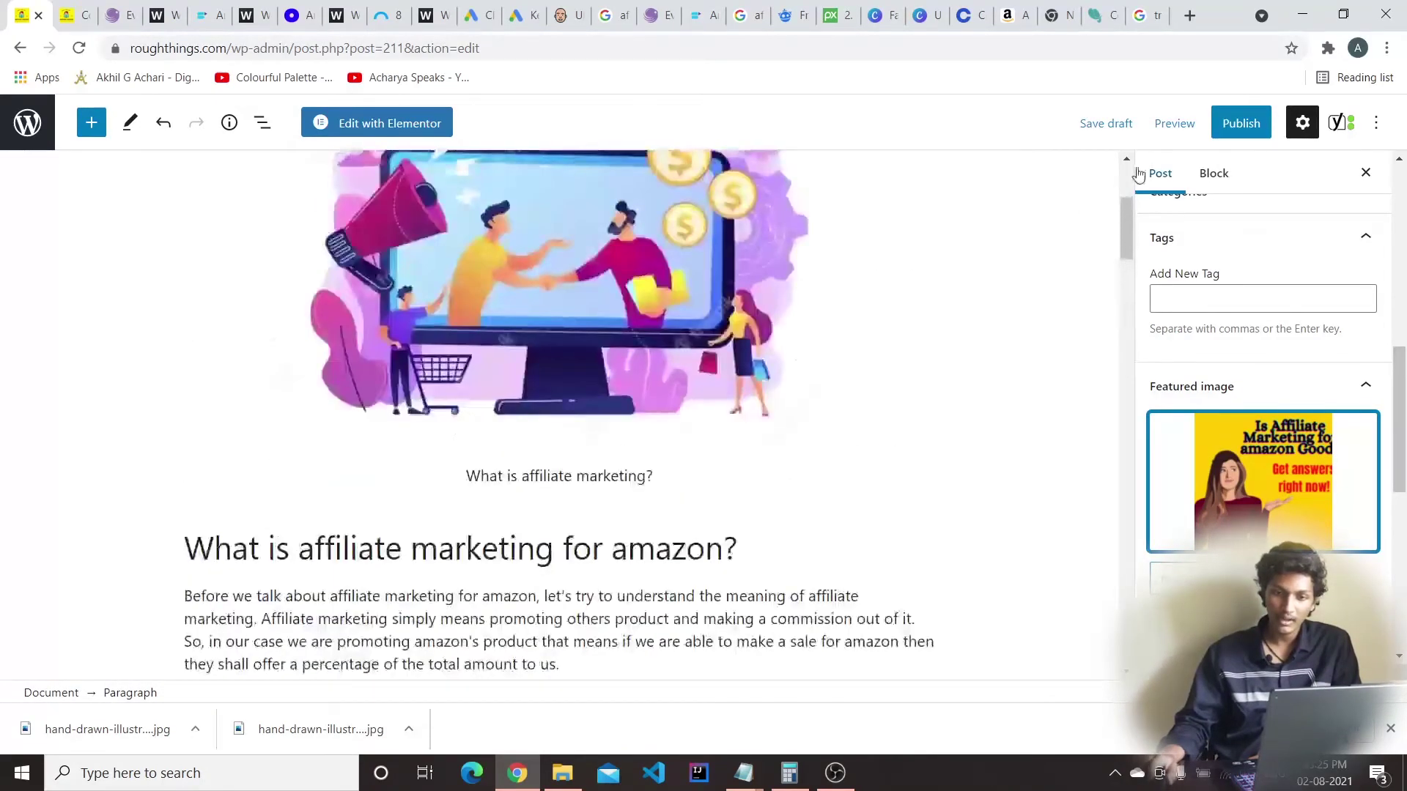
left_click(1175, 123)
left_click(1084, 294)
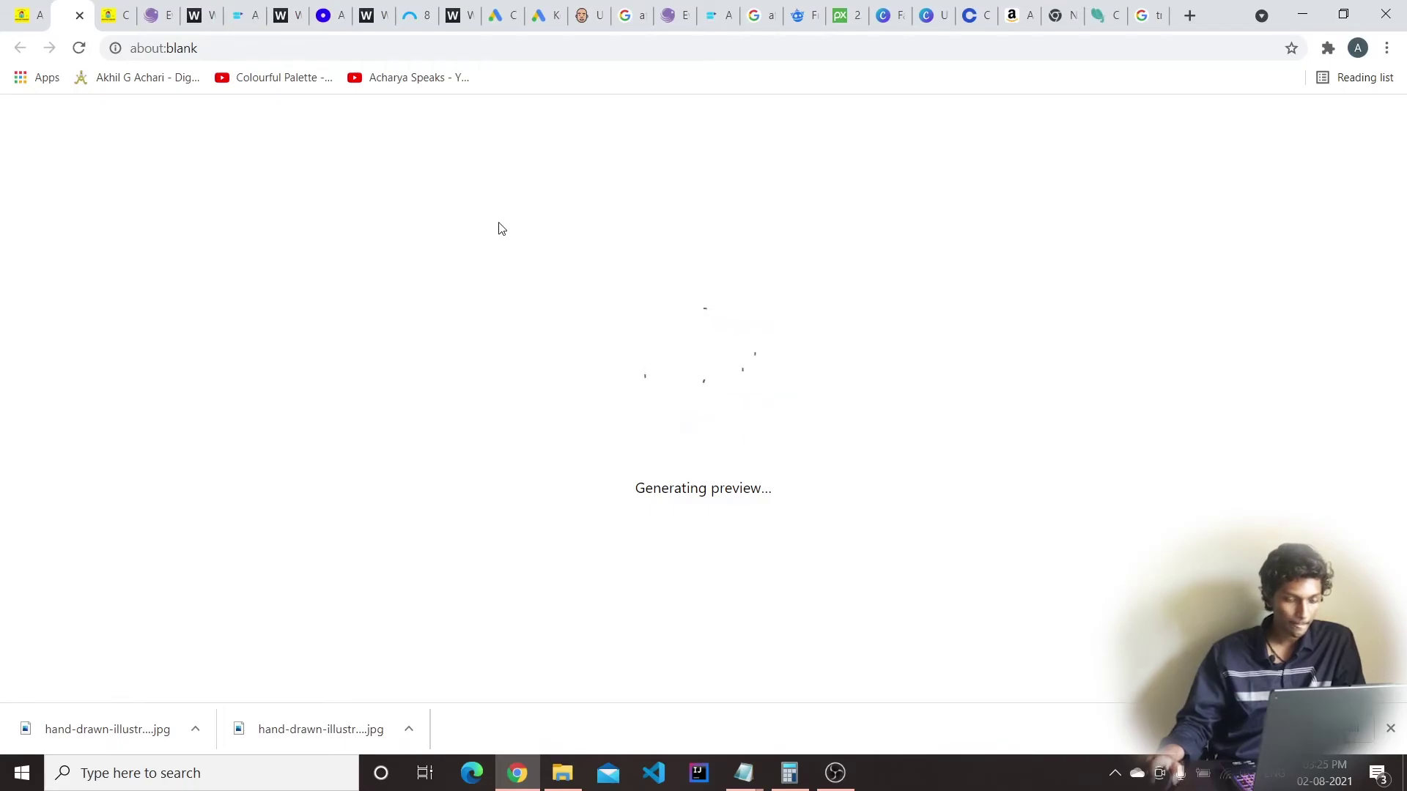
left_click(25, 14)
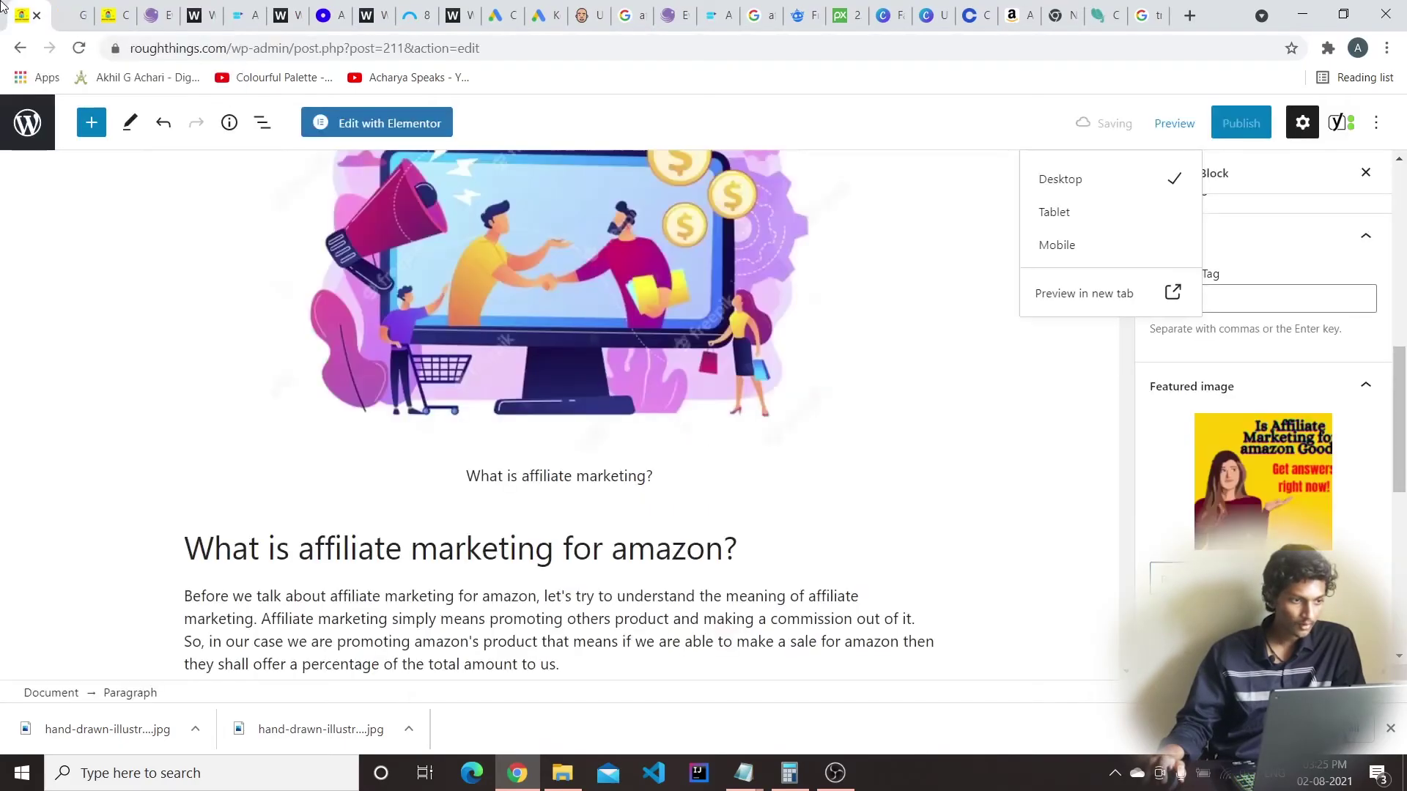
left_click(62, 14)
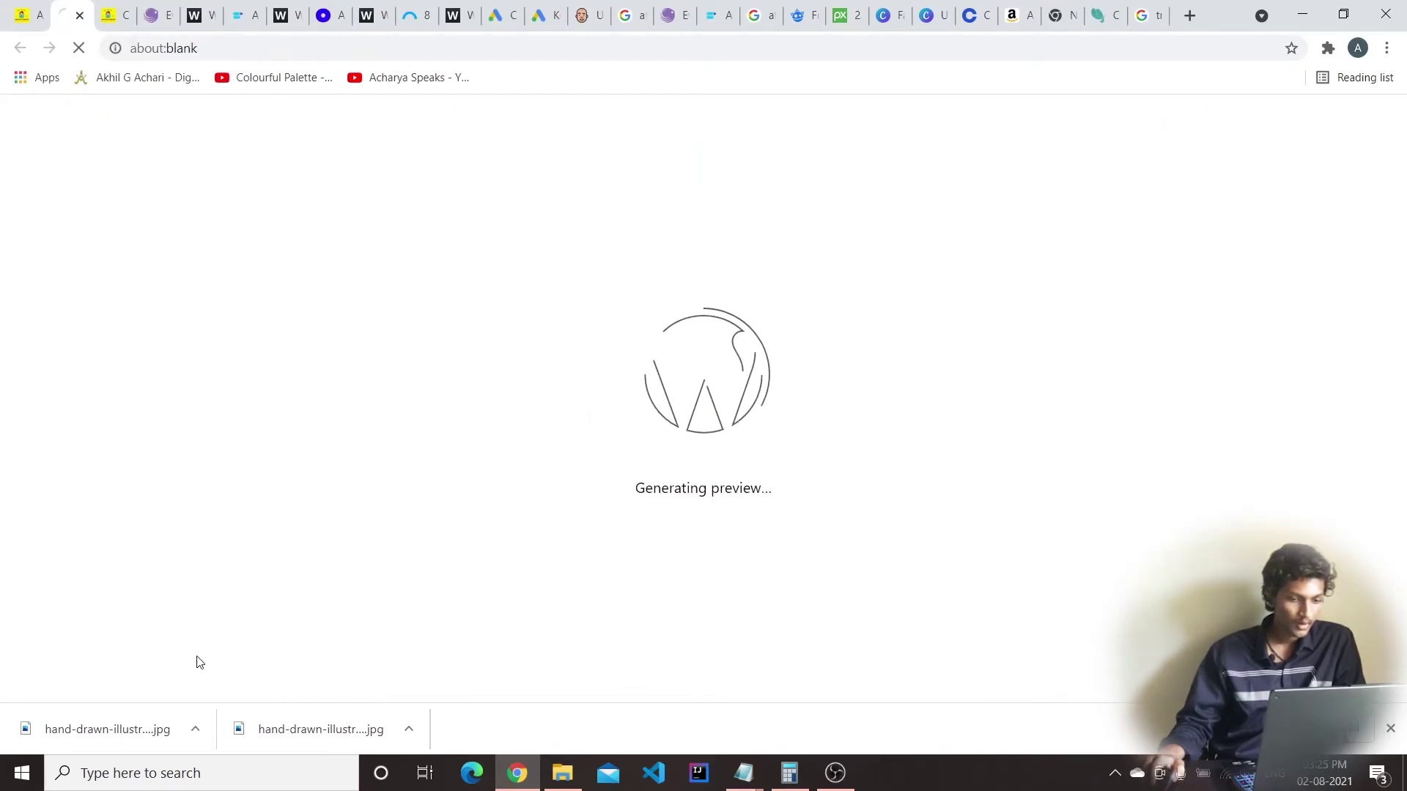
left_click(1389, 728)
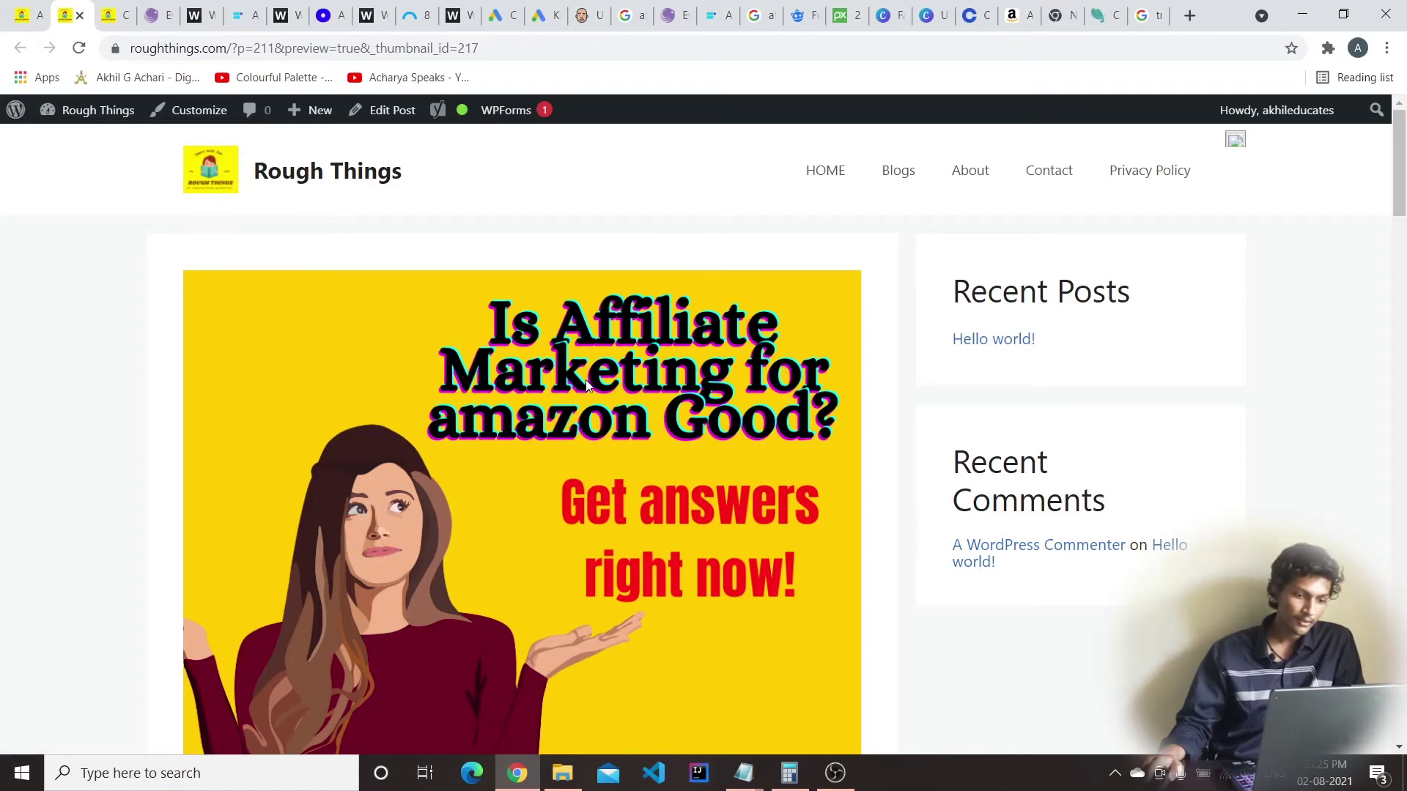
Look through the previewed post from its featured image down to the comment section
scroll(798, 354, "down", 2)
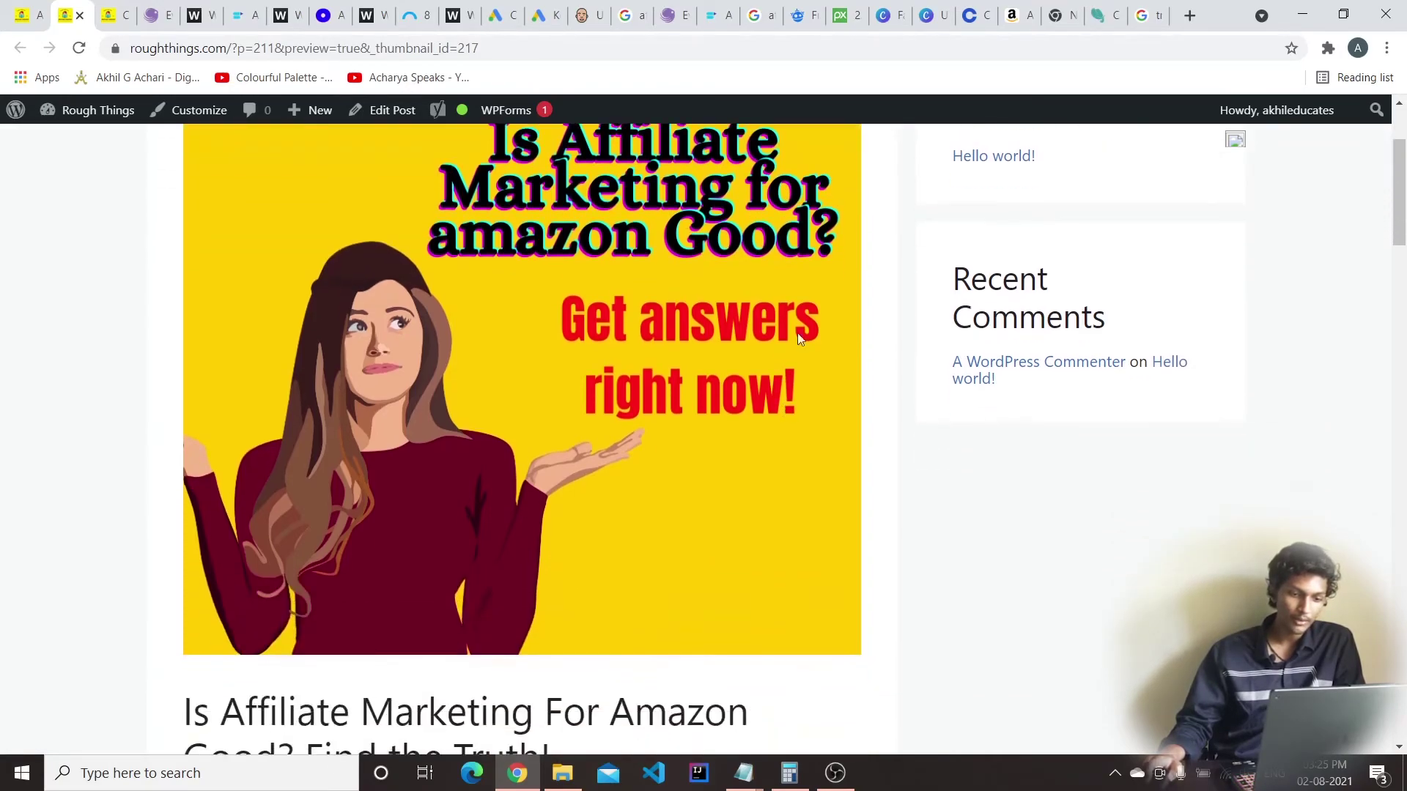
scroll(513, 535, "down", 2)
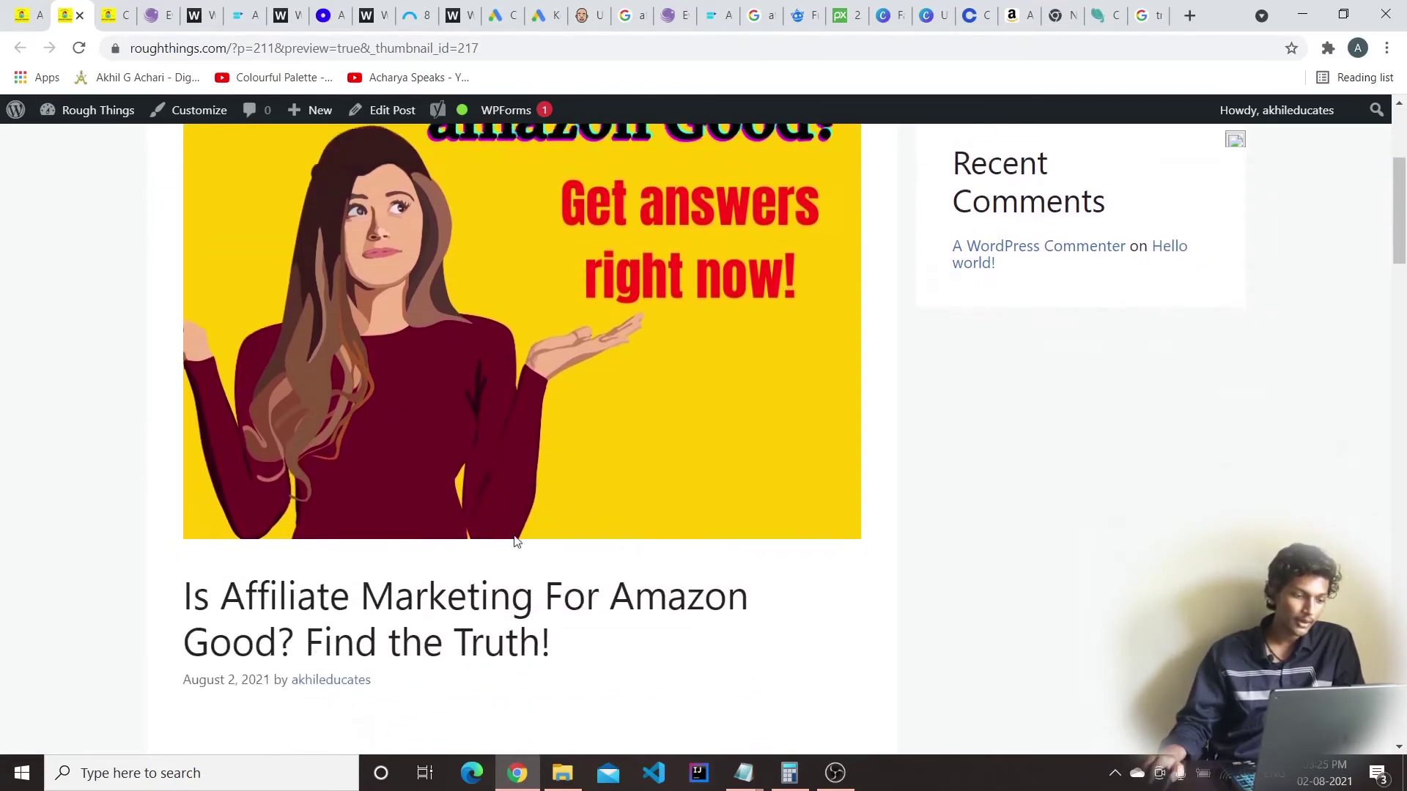
scroll(775, 372, "down", 3)
scroll(775, 372, "down", 5)
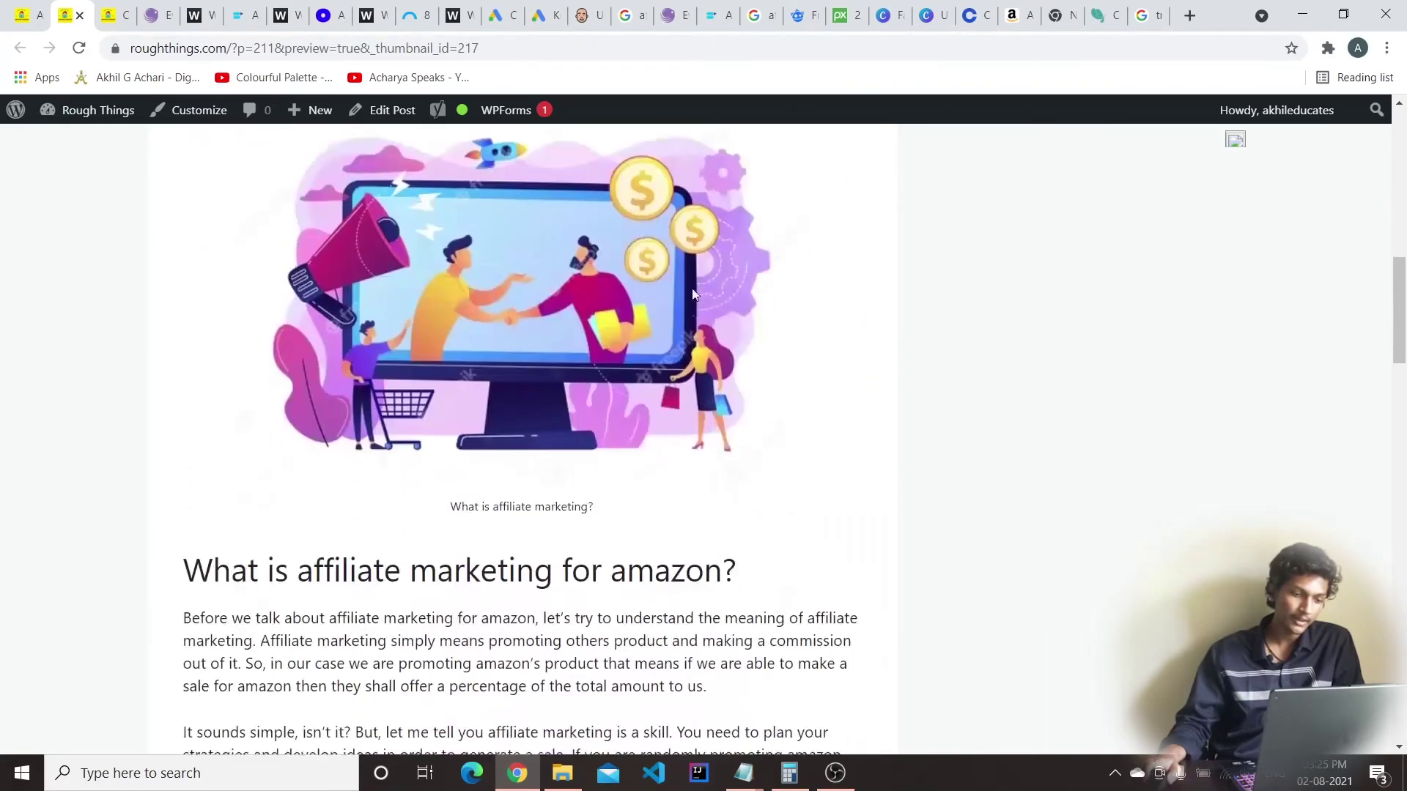
scroll(635, 281, "down", 2)
scroll(628, 279, "down", 6)
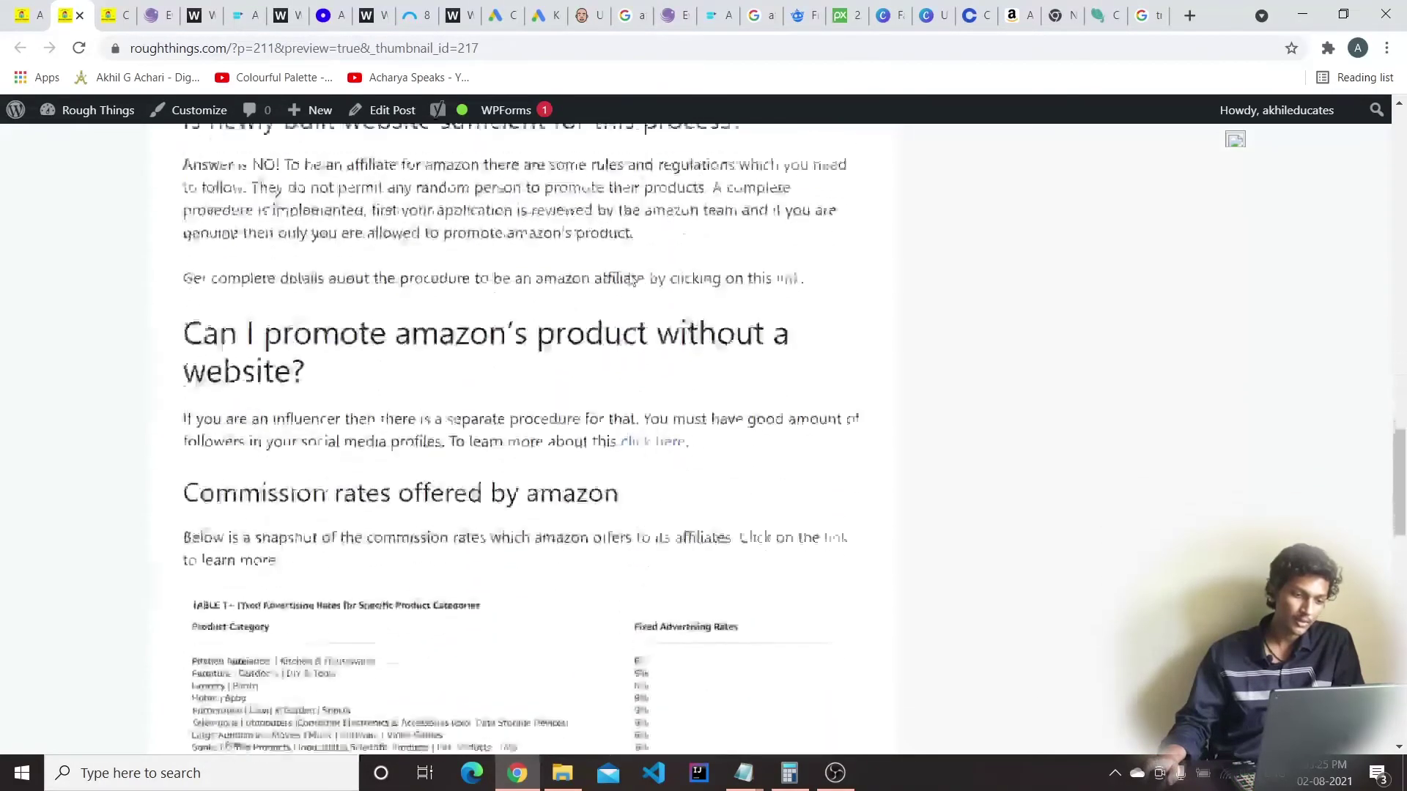
scroll(498, 507, "down", 5)
scroll(497, 507, "down", 6)
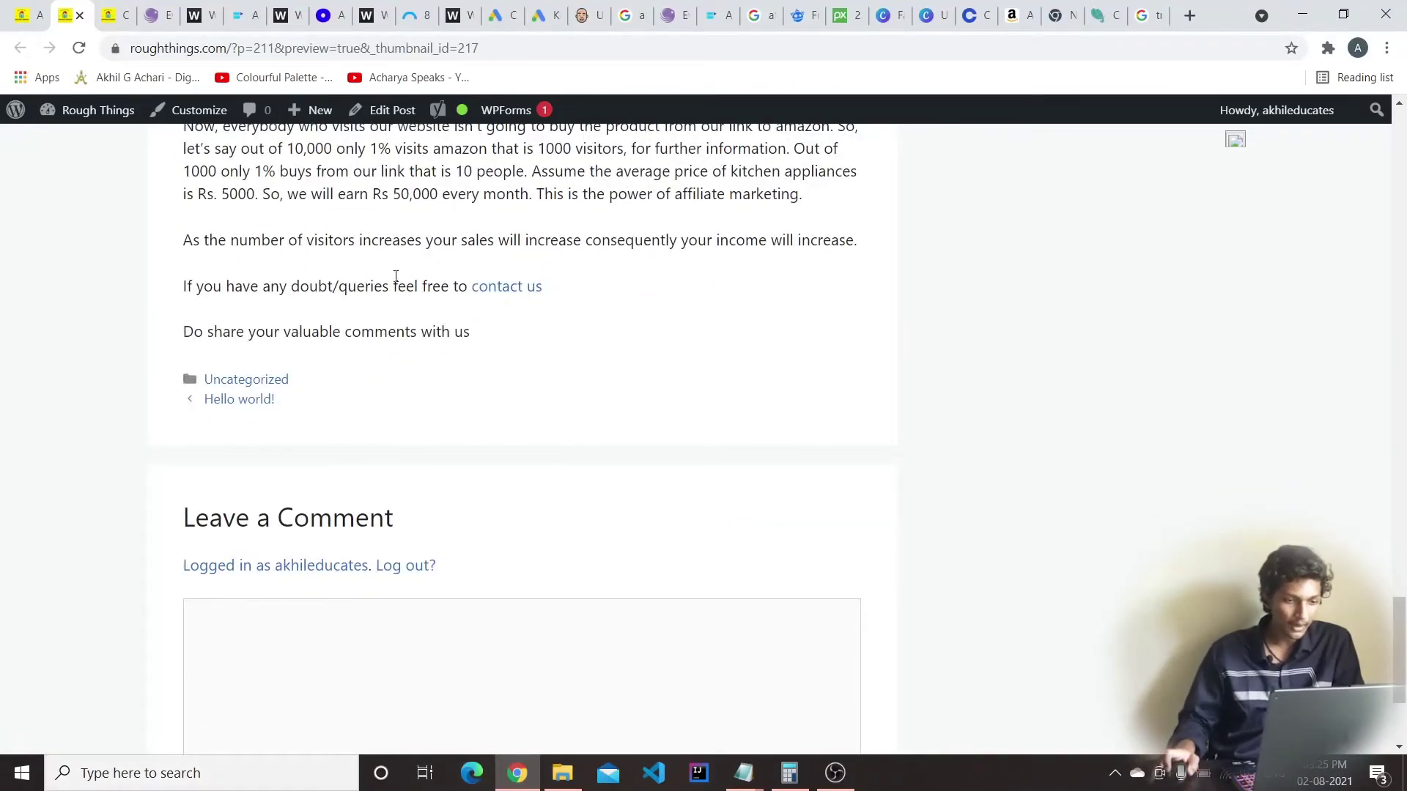
Test the "contact us" link near the end of the previewed post and close the contact page and preview tabs
left_click(478, 291)
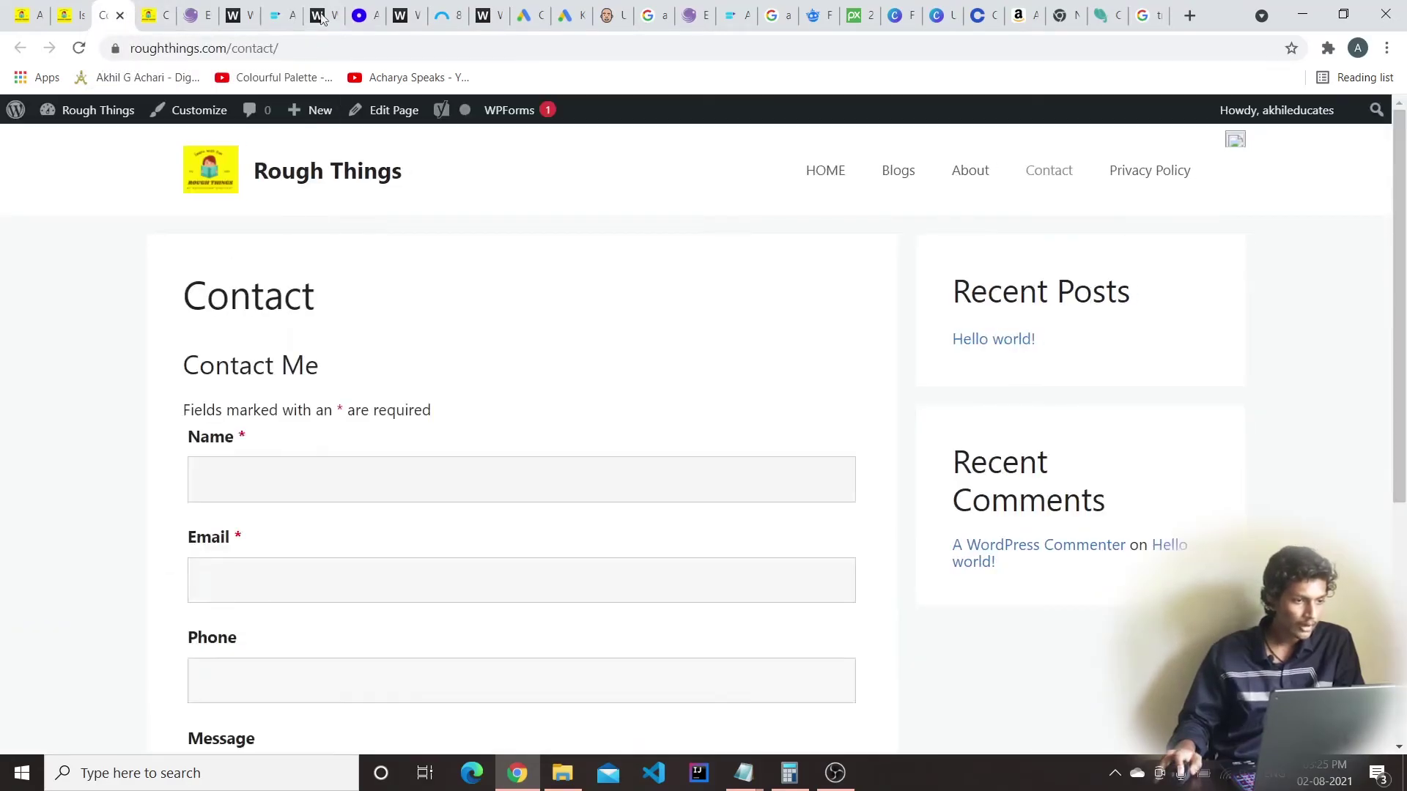
left_click(120, 15)
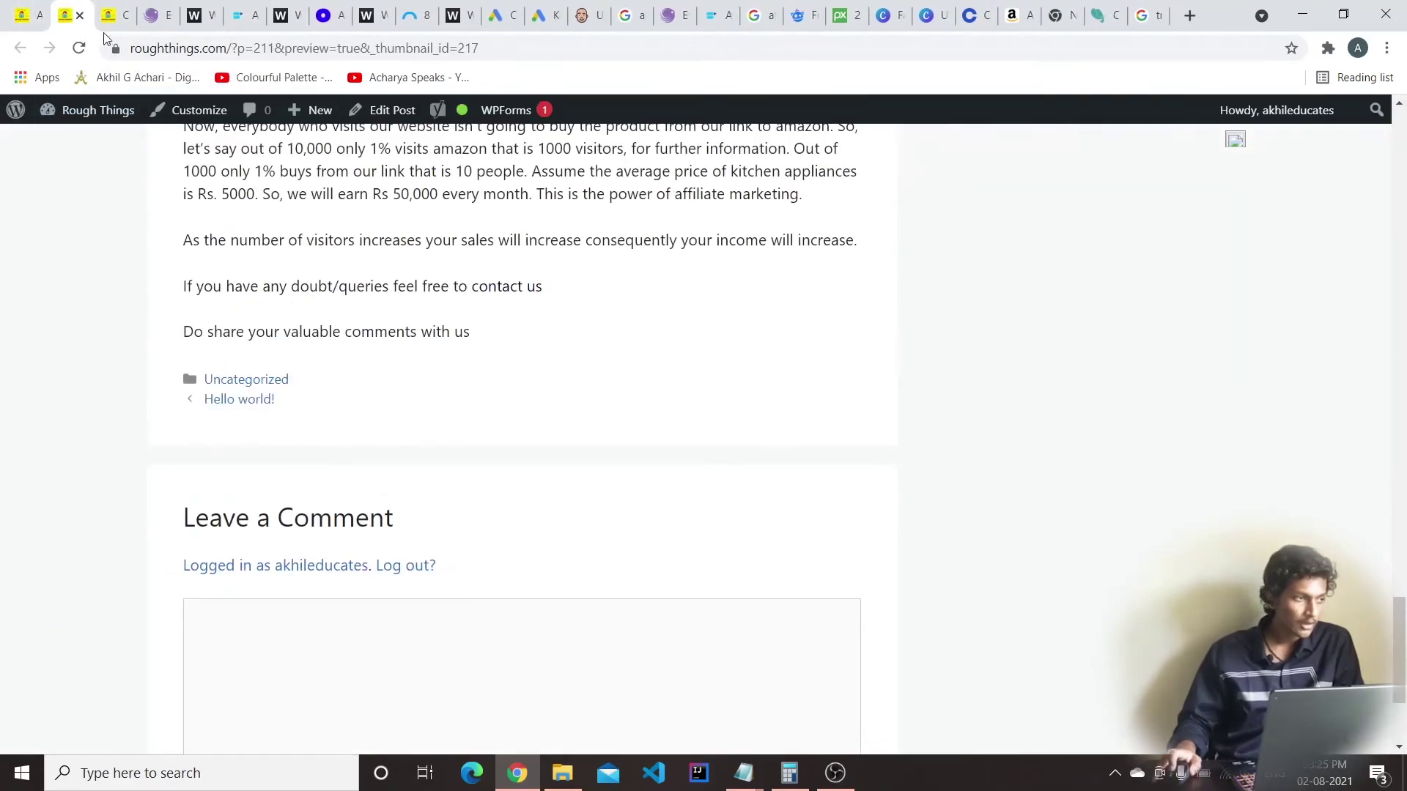
left_click(79, 15)
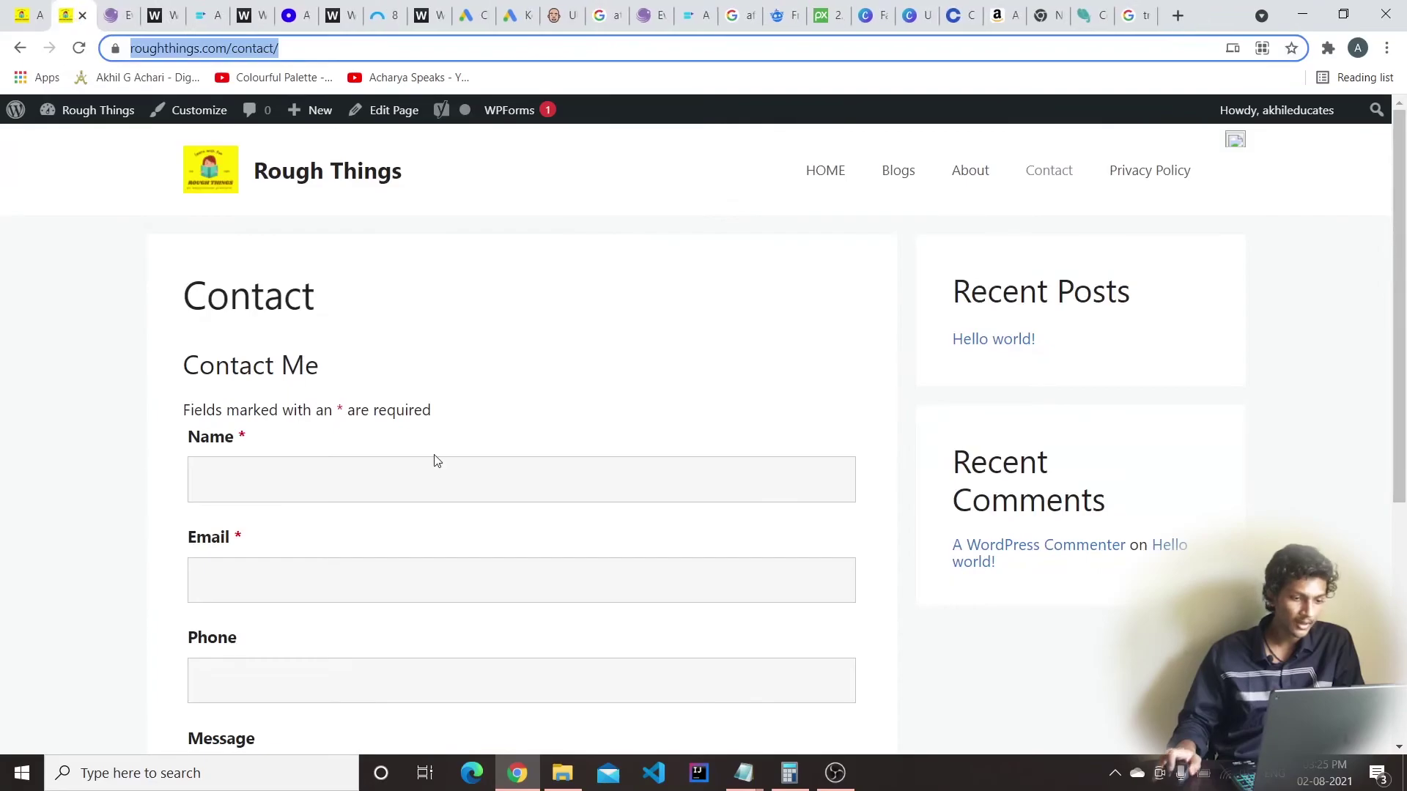
Return to the post editor, publish the post with public visibility, and close the publishing confirmation
left_click(22, 15)
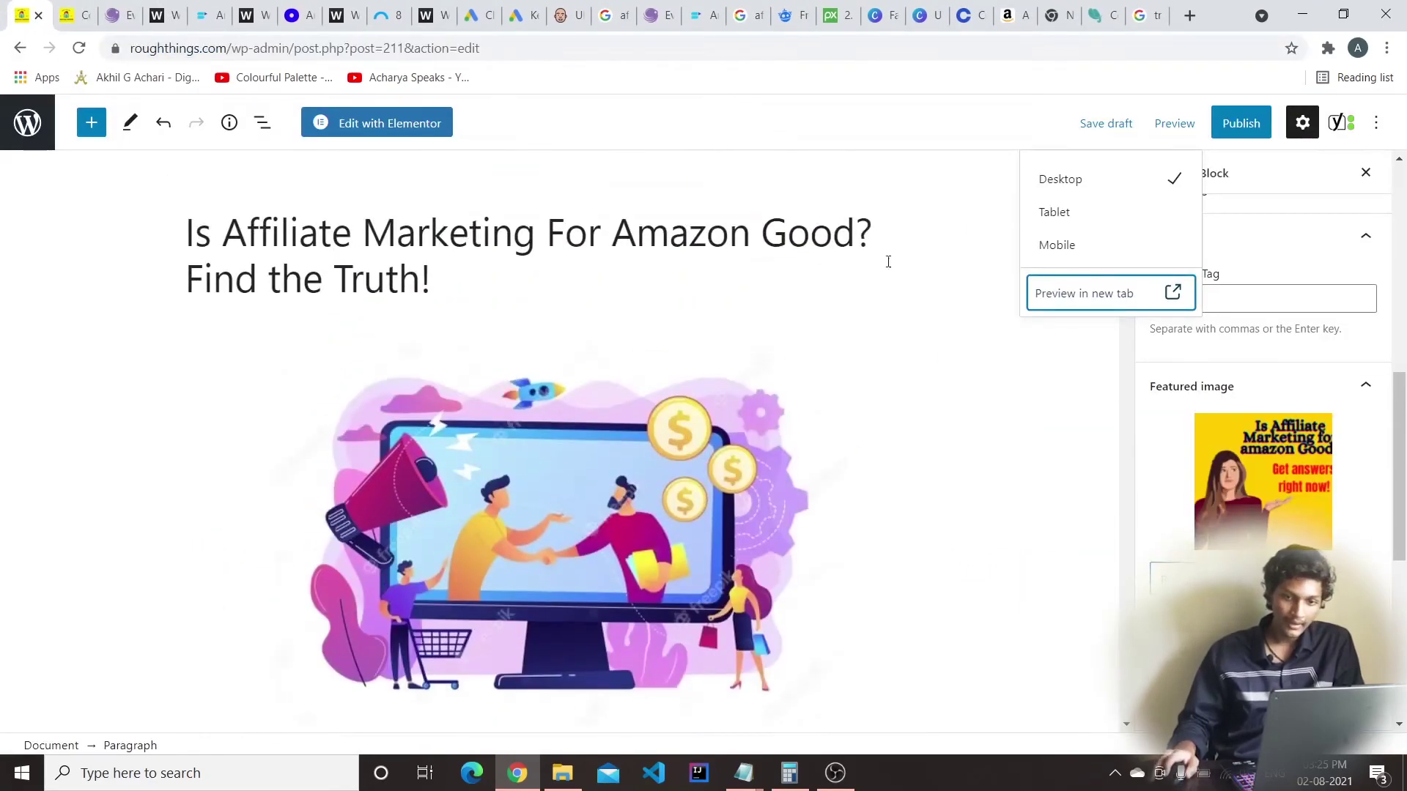
left_click(842, 118)
left_click(1250, 123)
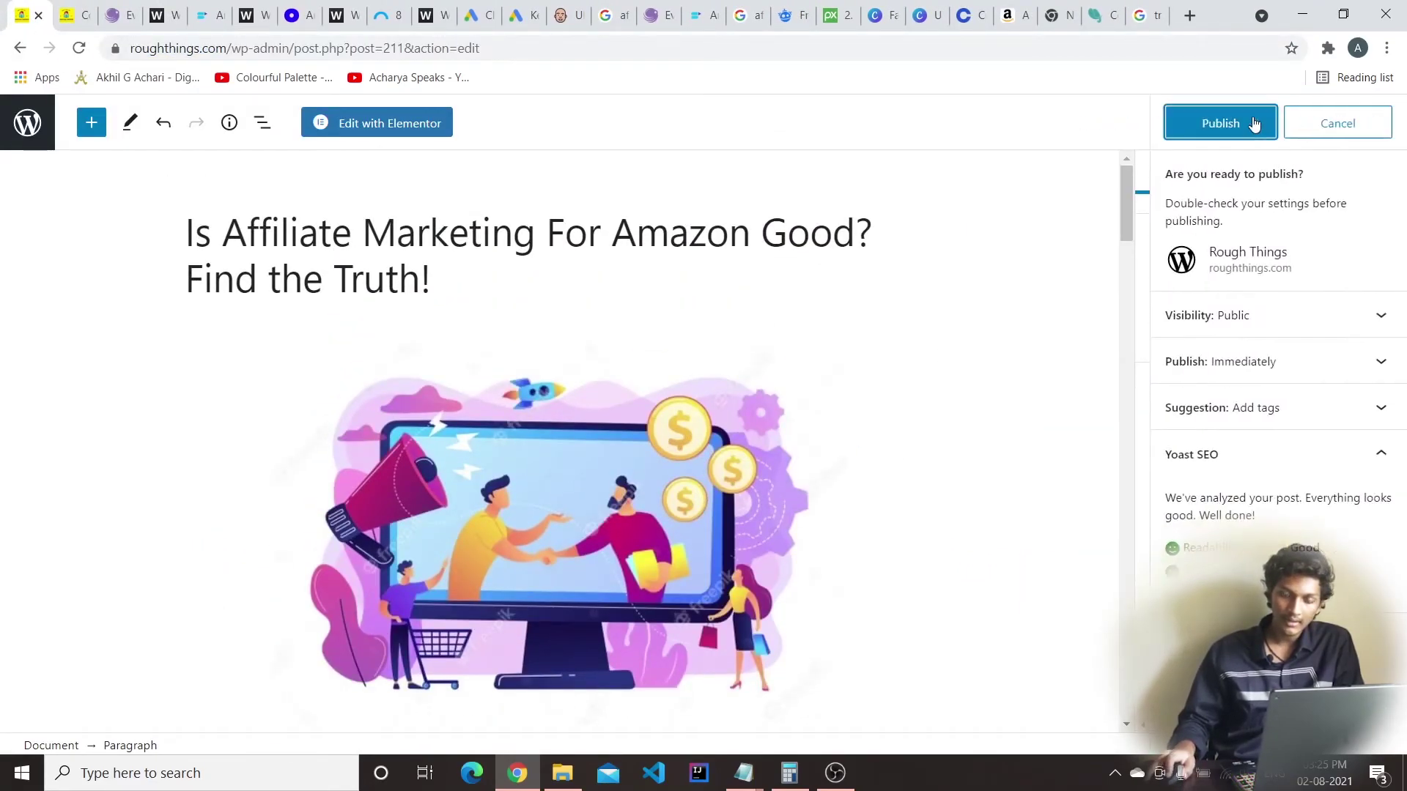
left_click(1254, 123)
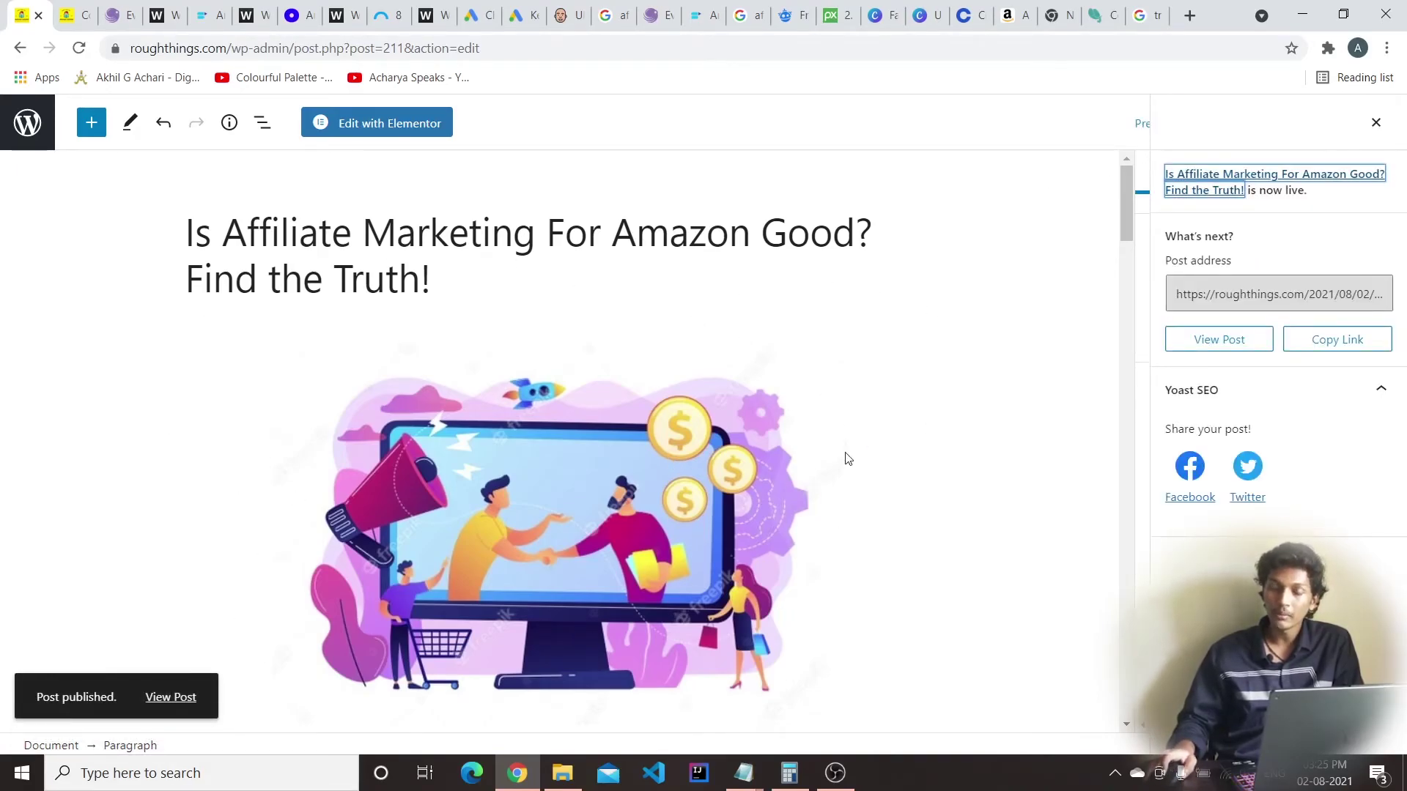
left_click(1381, 123)
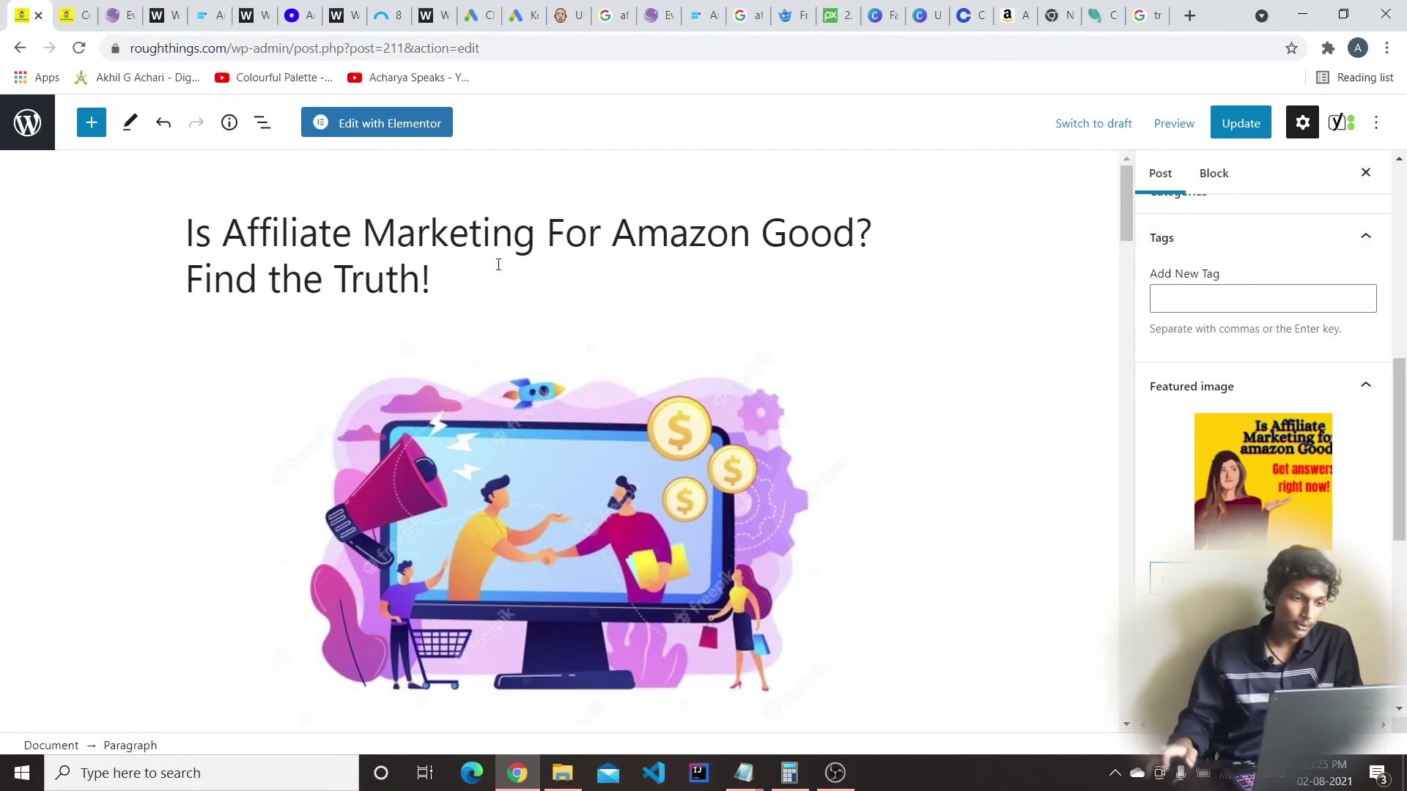
Review the post's Yoast SEO details: the focus keyphrase, Google preview, SEO title, slug and meta description
scroll(665, 386, "down", 20)
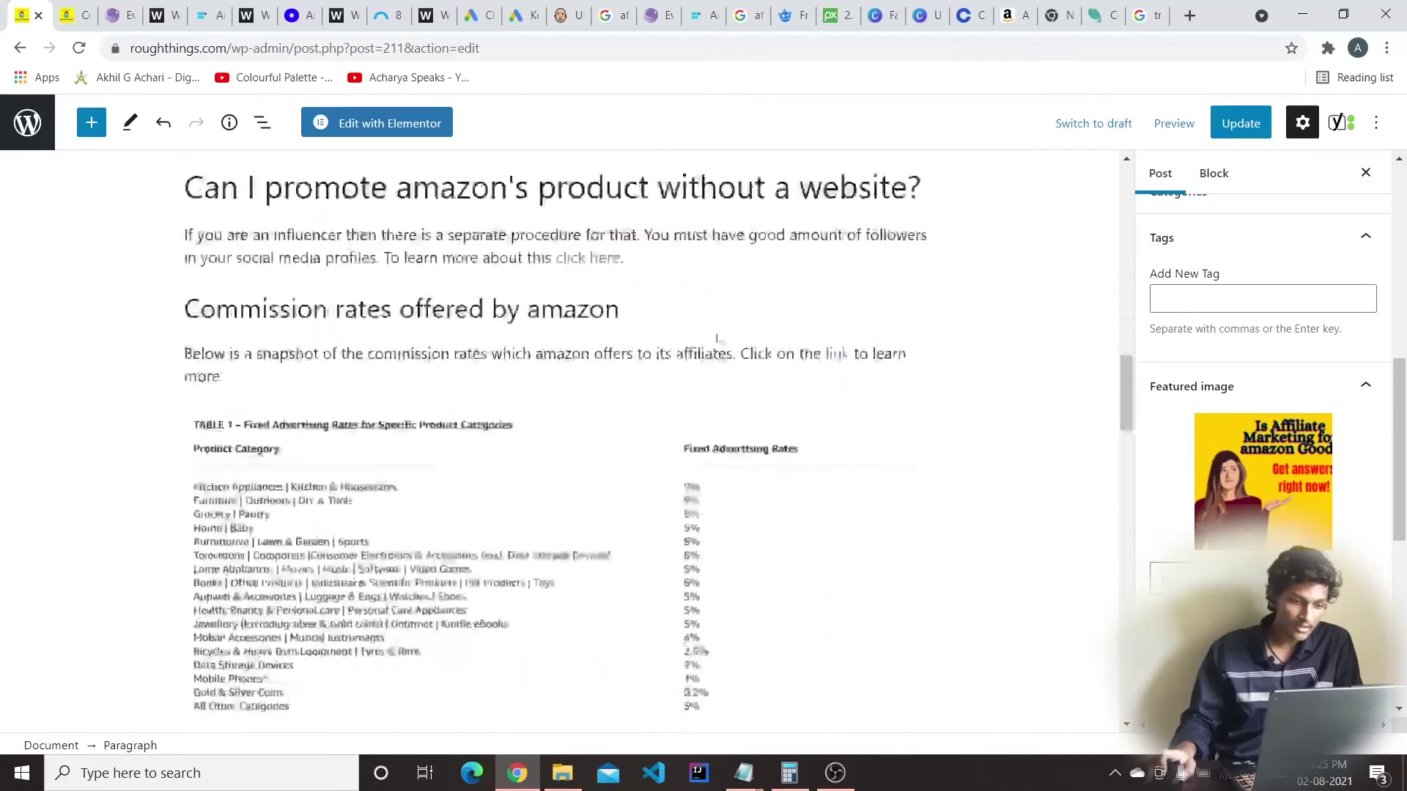
scroll(665, 386, "down", 15)
scroll(655, 381, "up", 5)
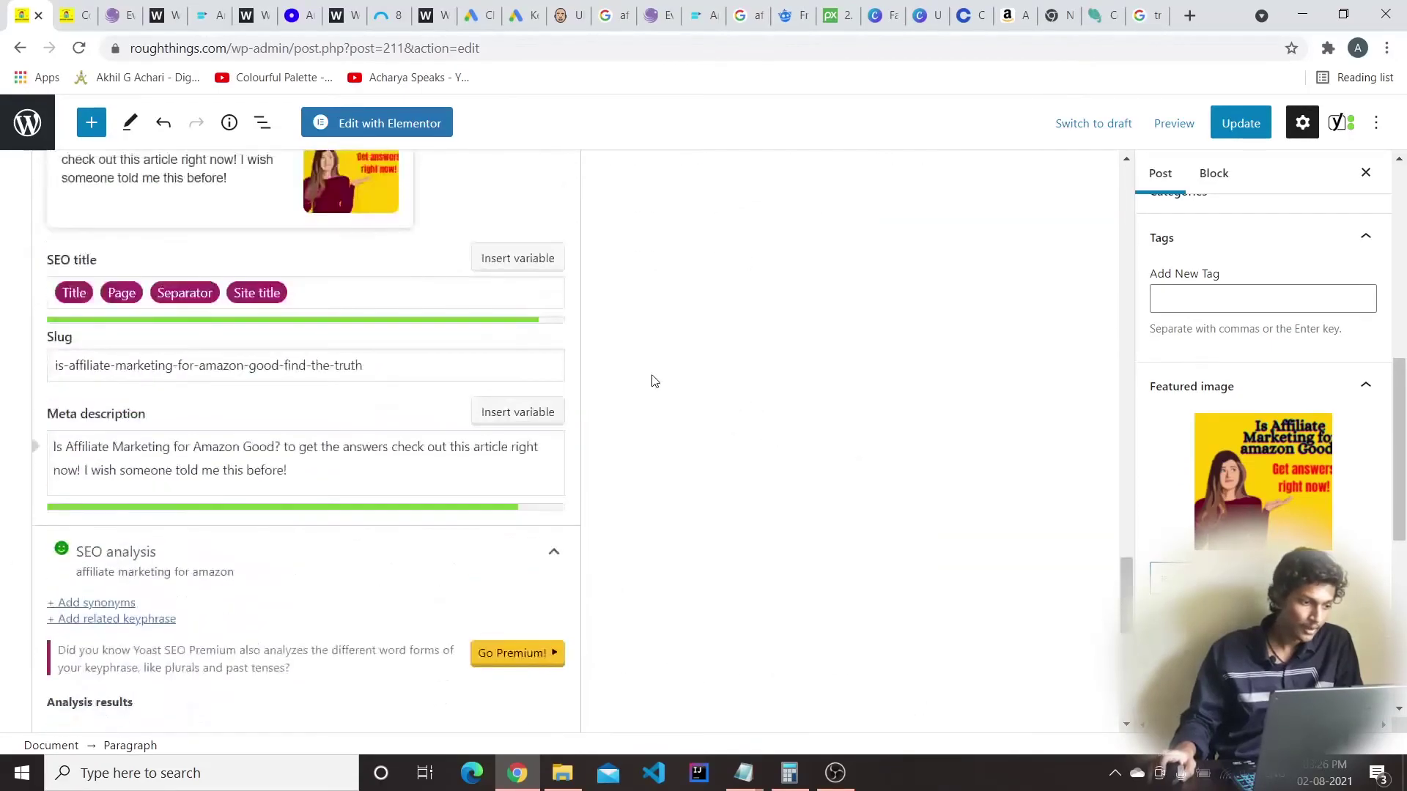
scroll(226, 470, "up", 5)
scroll(147, 535, "up", 1)
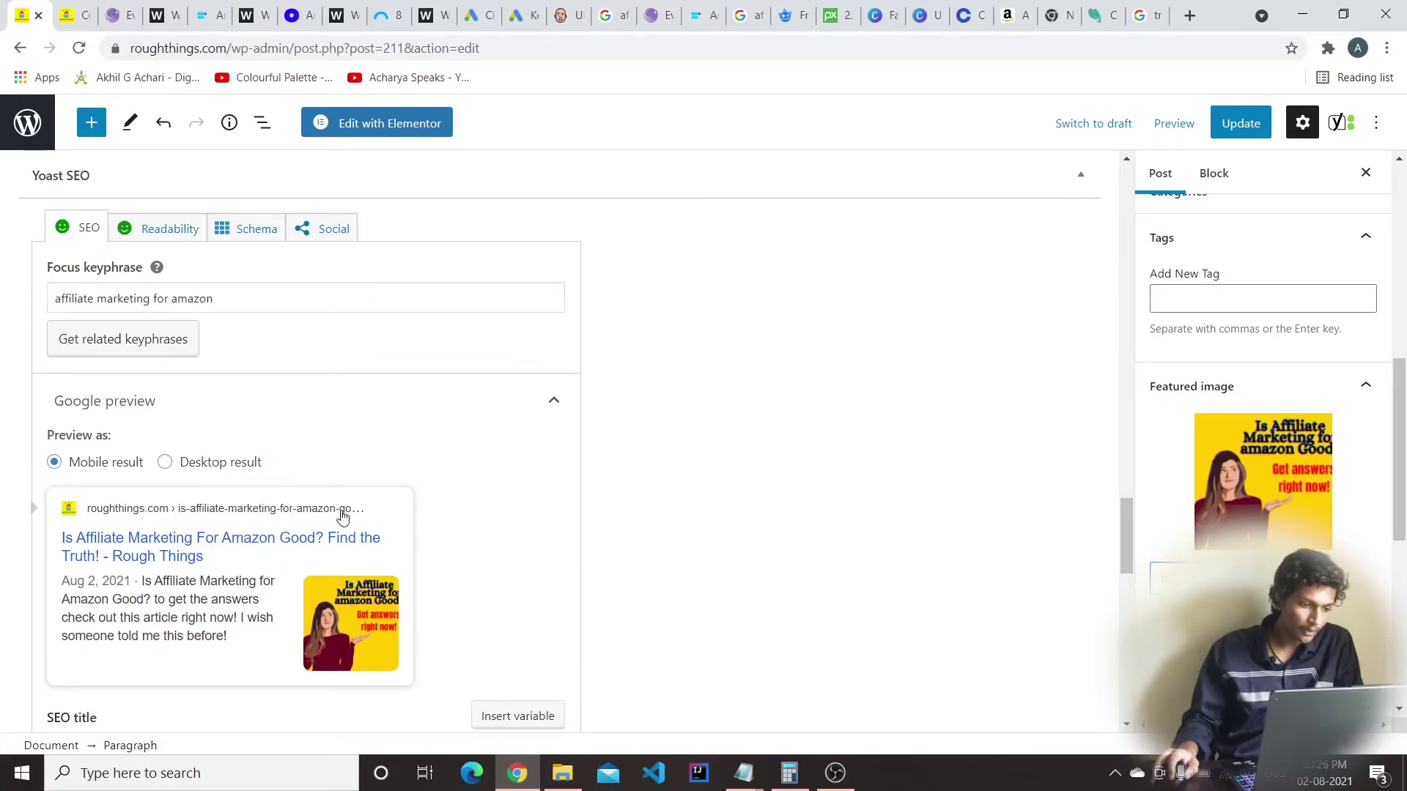
scroll(143, 557, "down", 2)
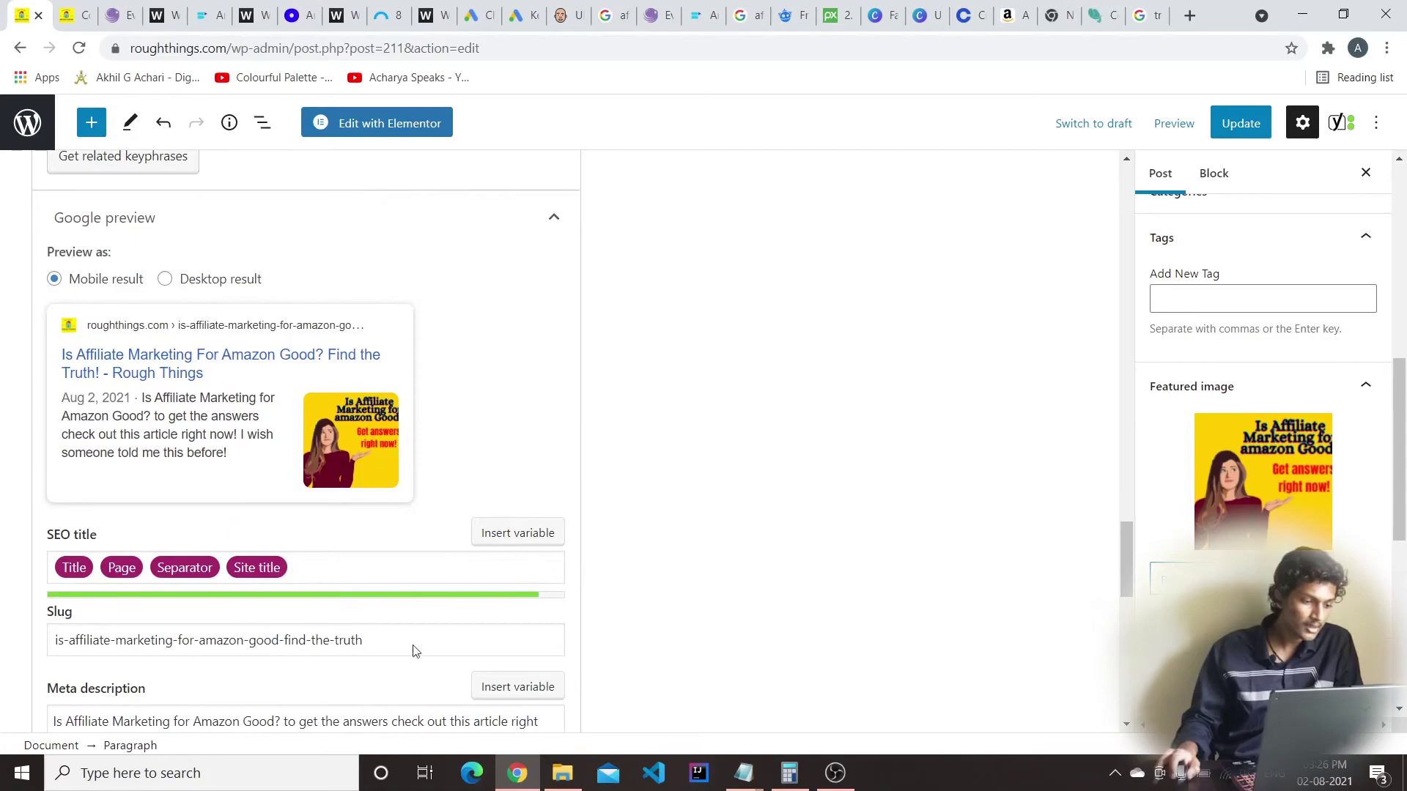
scroll(402, 666, "down", 2)
left_click_drag(380, 466, 40, 497)
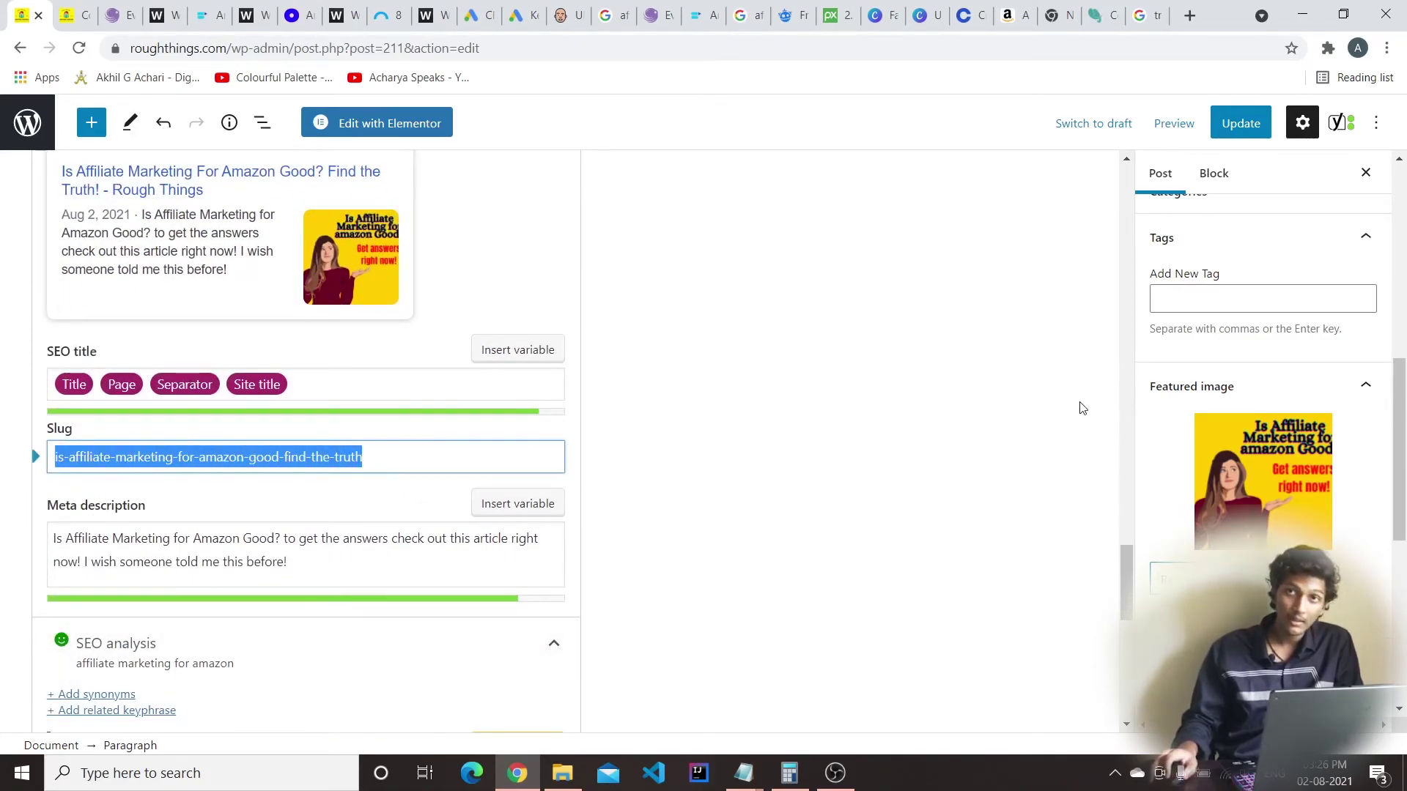
left_click(961, 419)
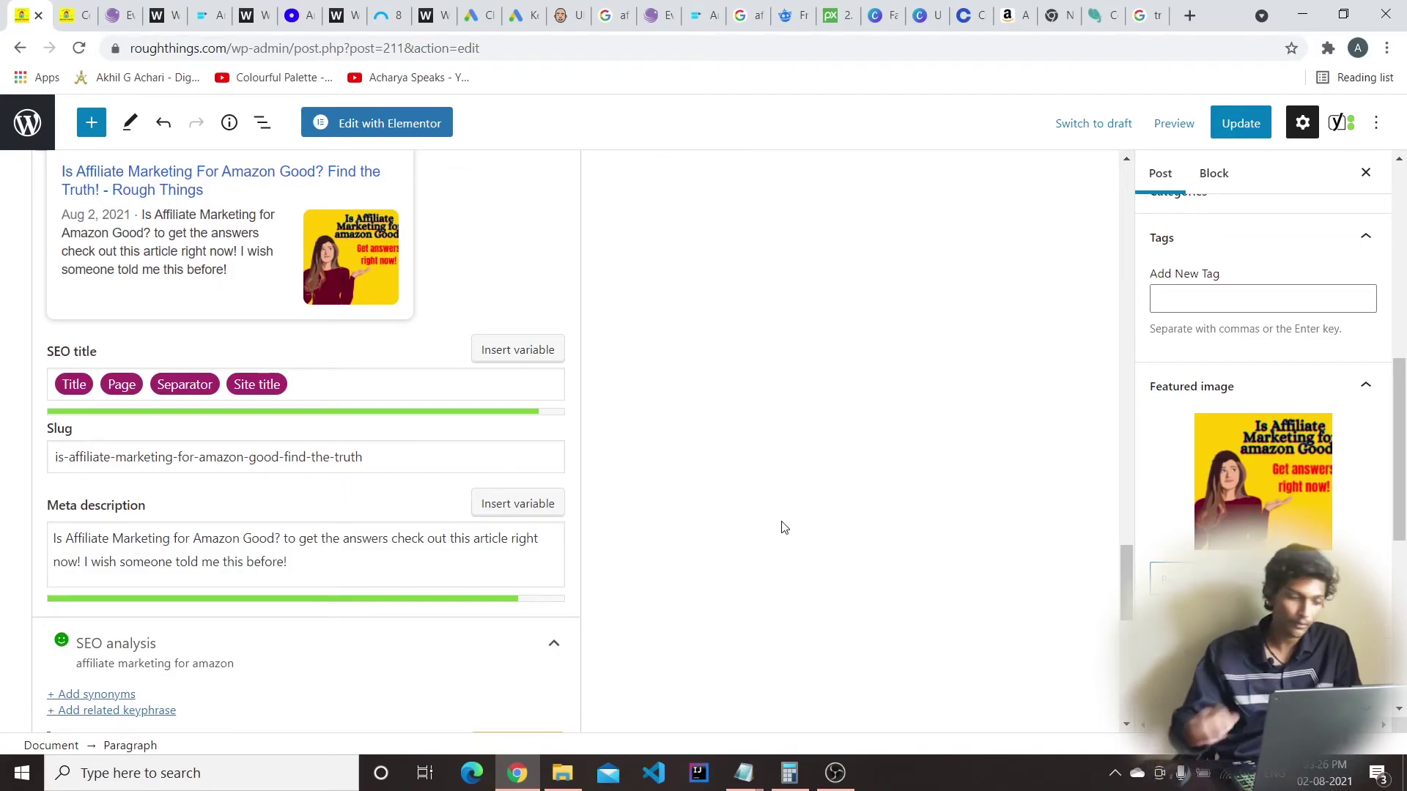
left_click(458, 449)
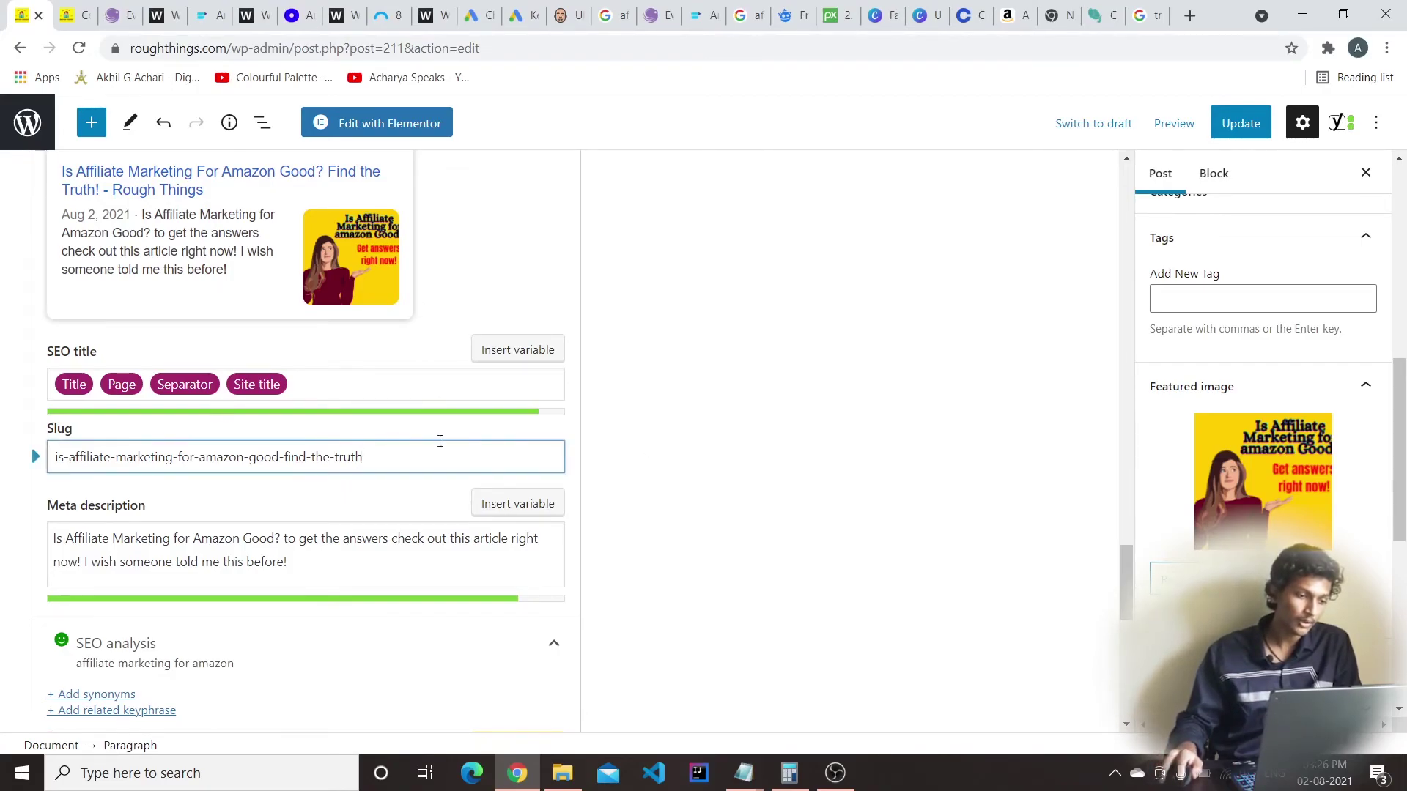
Compare the post's title with the slug in the Yoast SEO section
scroll(766, 437, "up", 20)
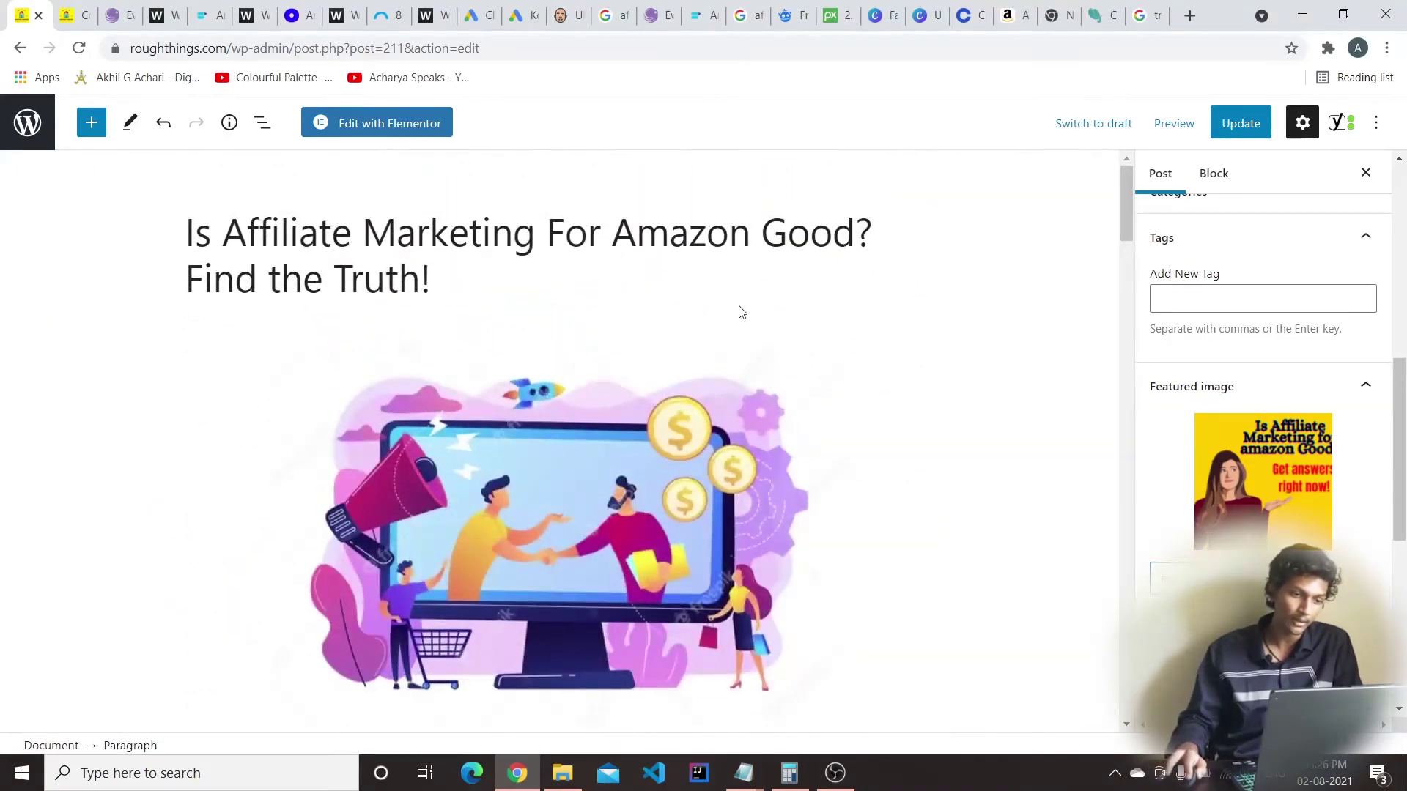
scroll(736, 328, "down", 20)
scroll(214, 518, "down", 5)
scroll(201, 511, "up", 4)
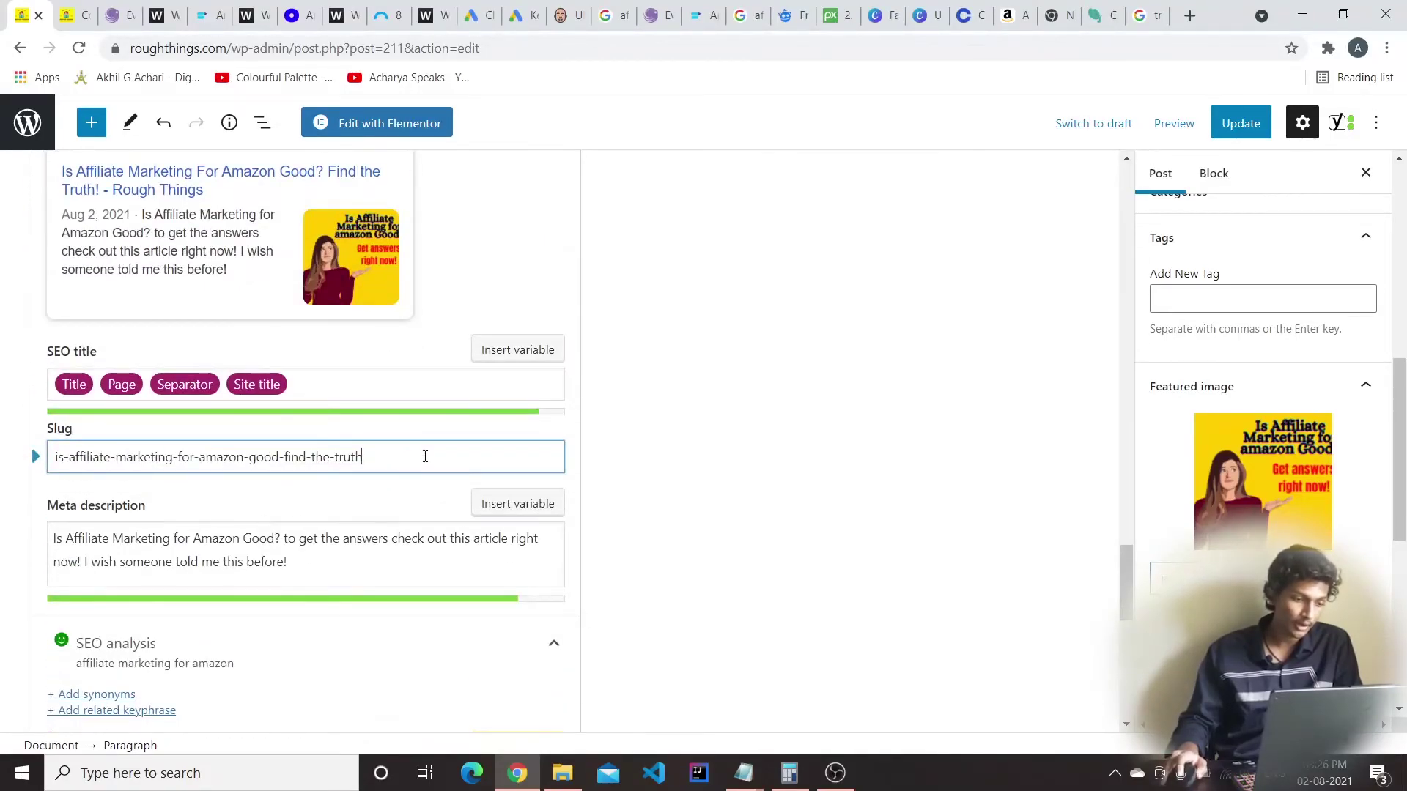
scroll(789, 665, "up", 6)
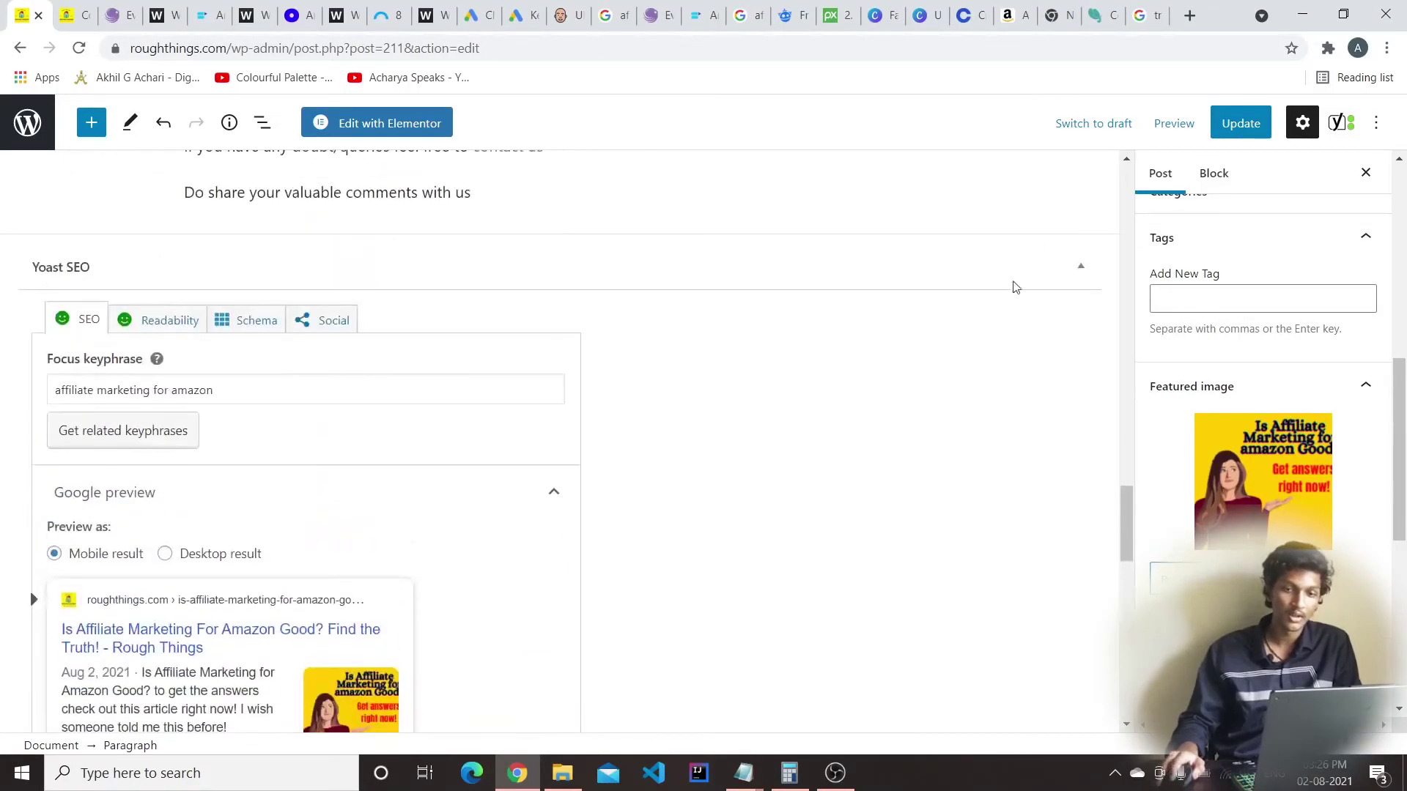
Update the published post and go back up through its content
left_click(1241, 123)
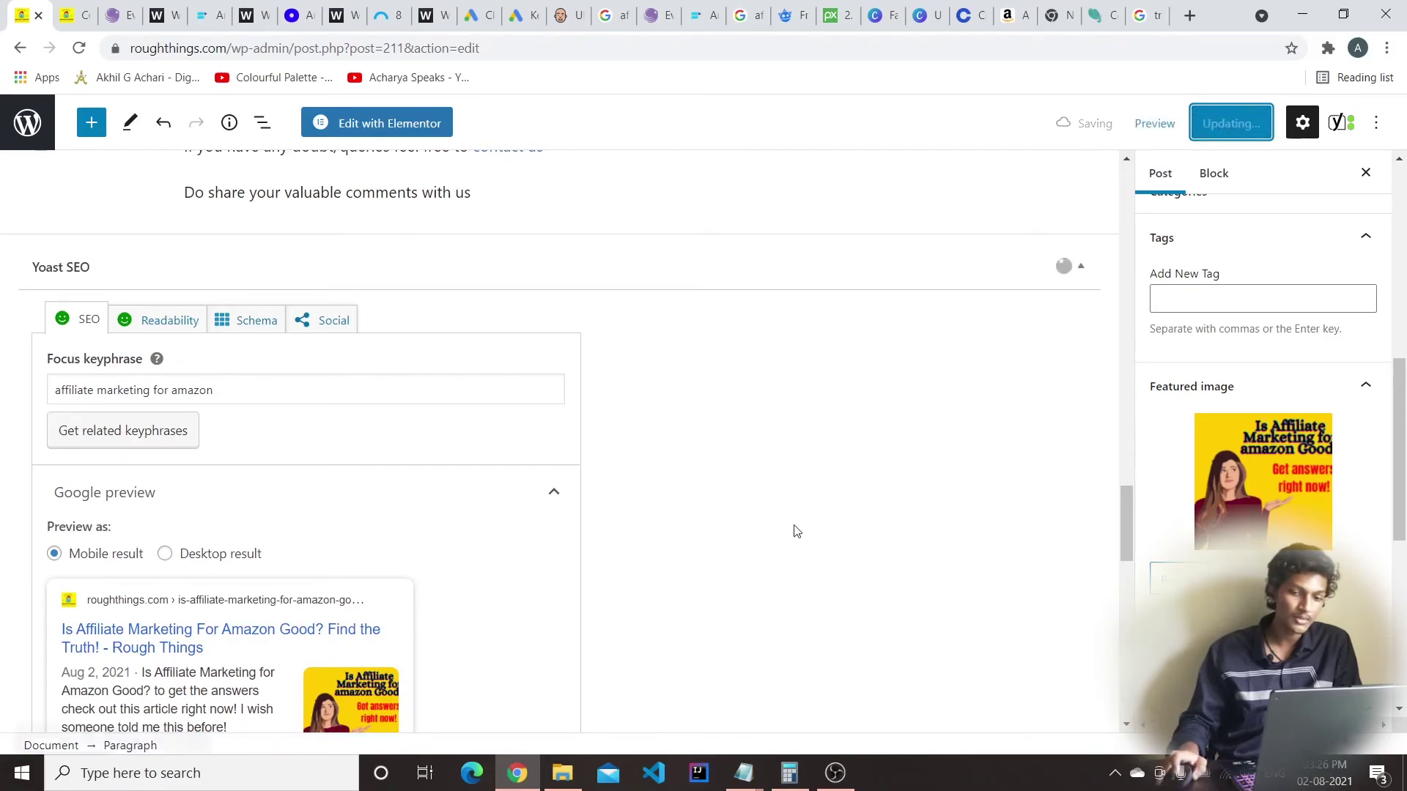
scroll(797, 529, "up", 6)
scroll(799, 527, "up", 5)
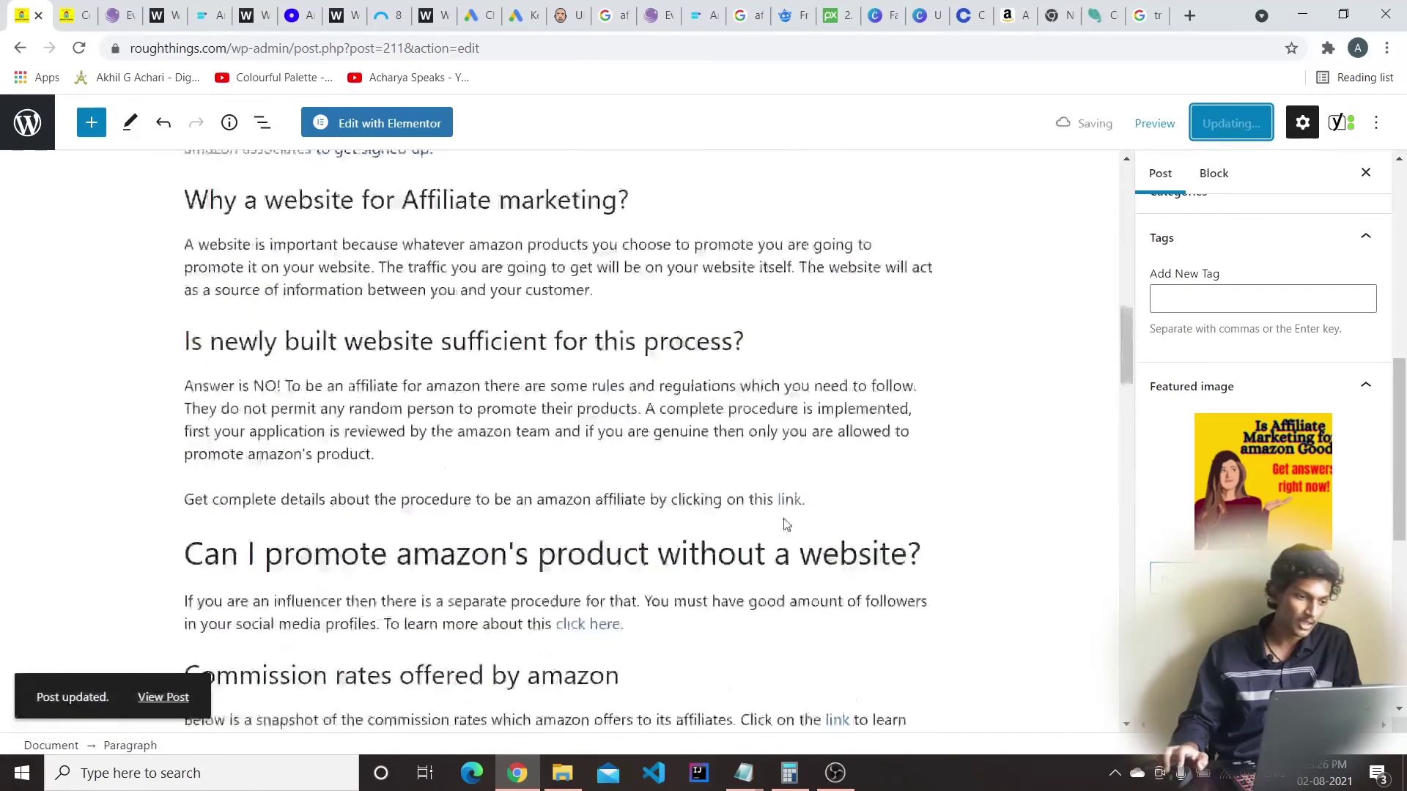
Leave the post editor for the site's permalink settings and try the Post name and Day and name structures
left_click(31, 136)
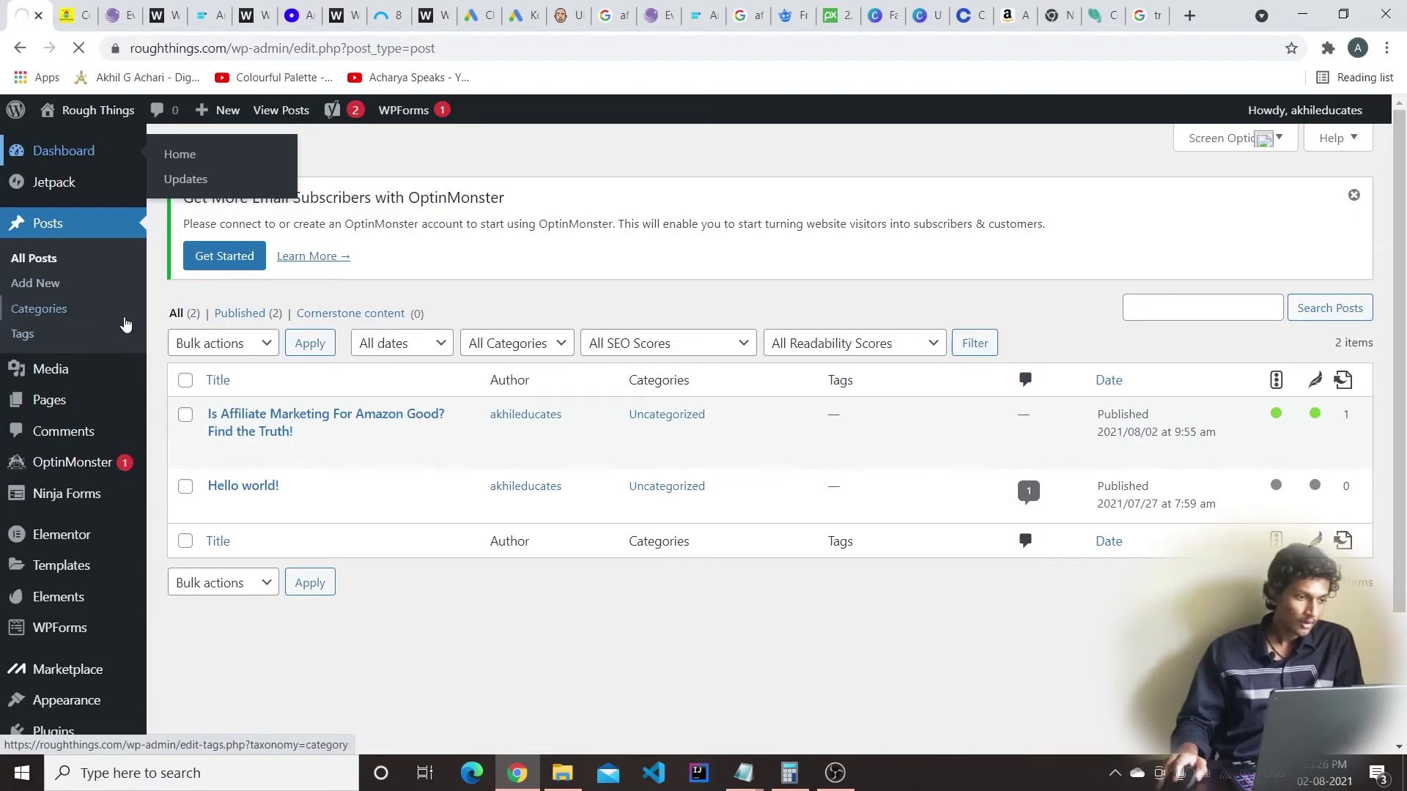
scroll(89, 513, "down", 4)
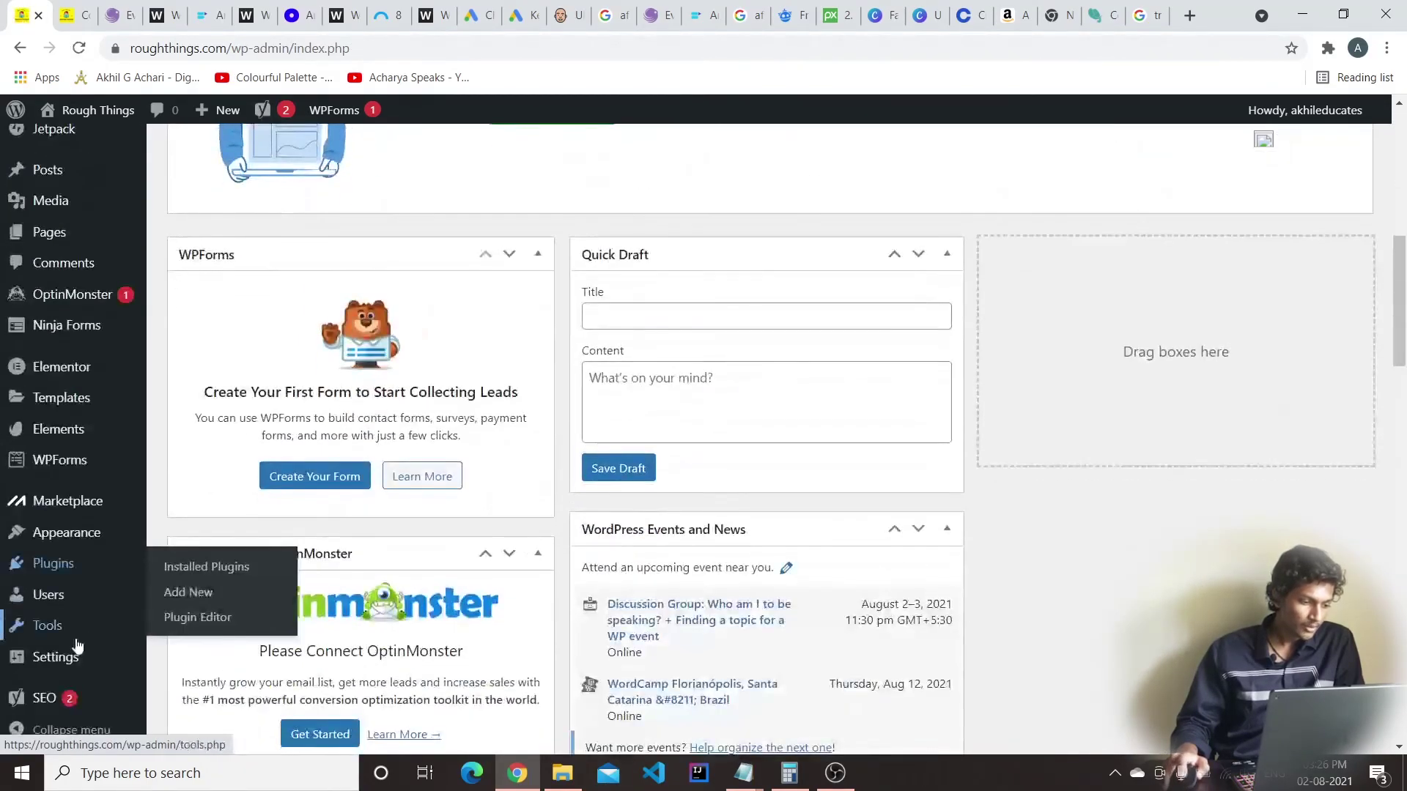
mouse_move(82, 667)
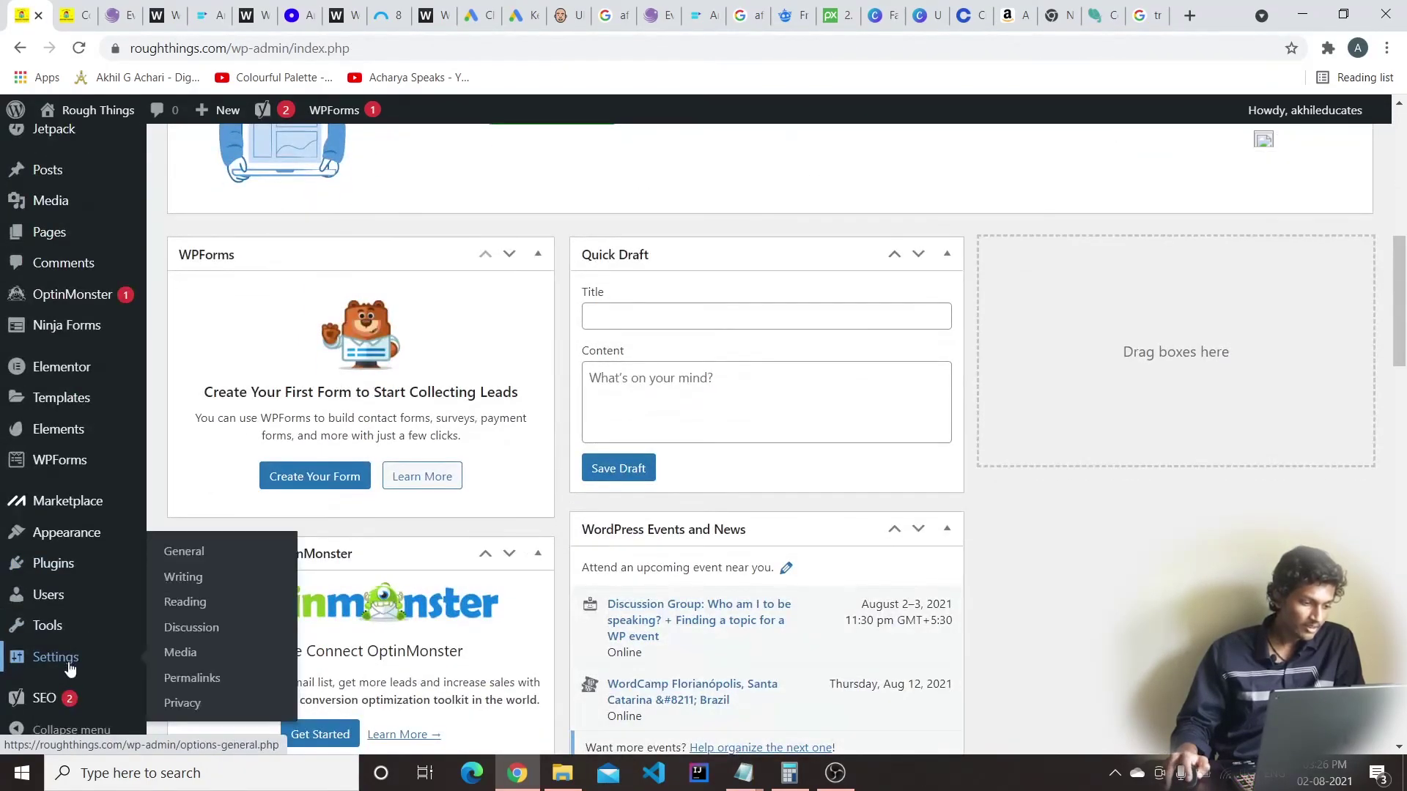
left_click(192, 678)
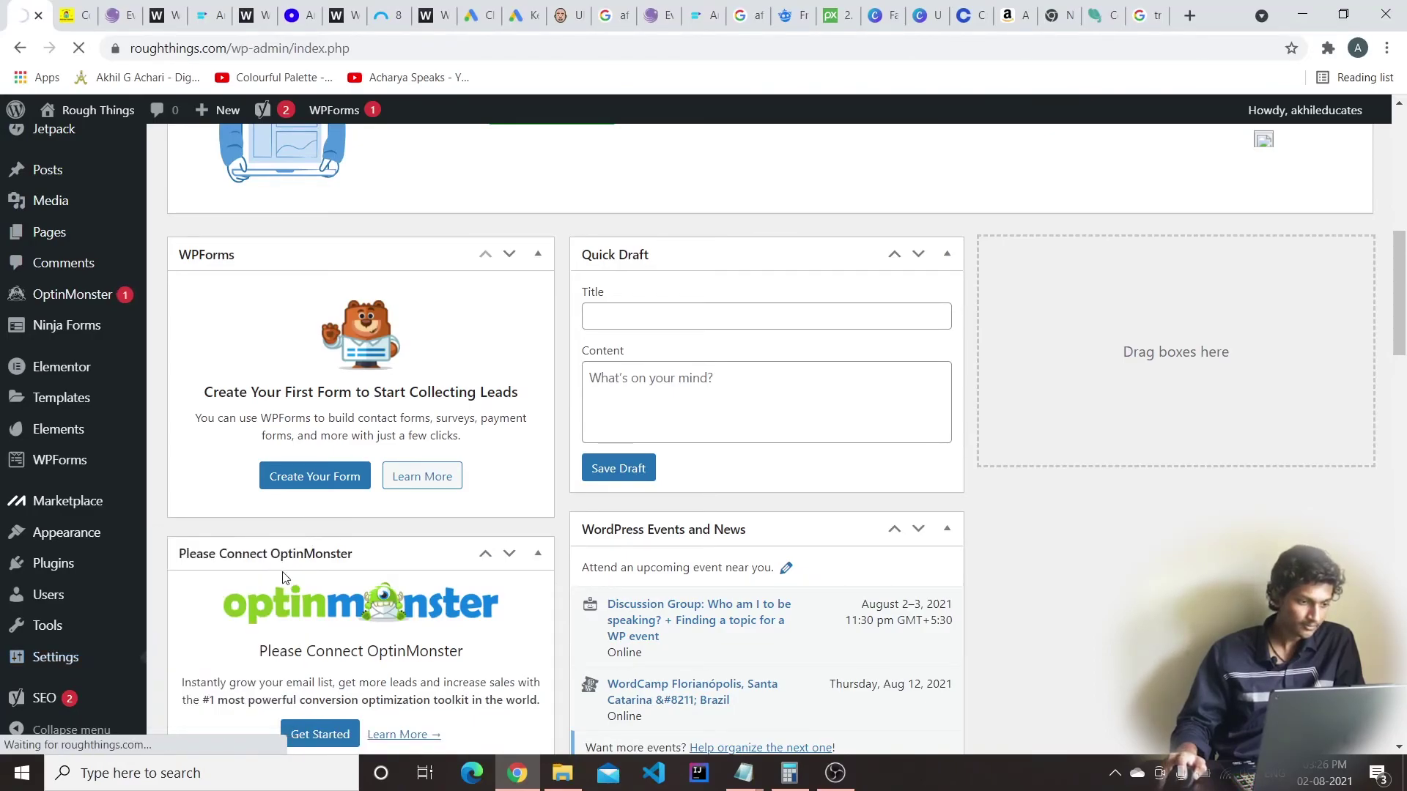
scroll(530, 376, "down", 3)
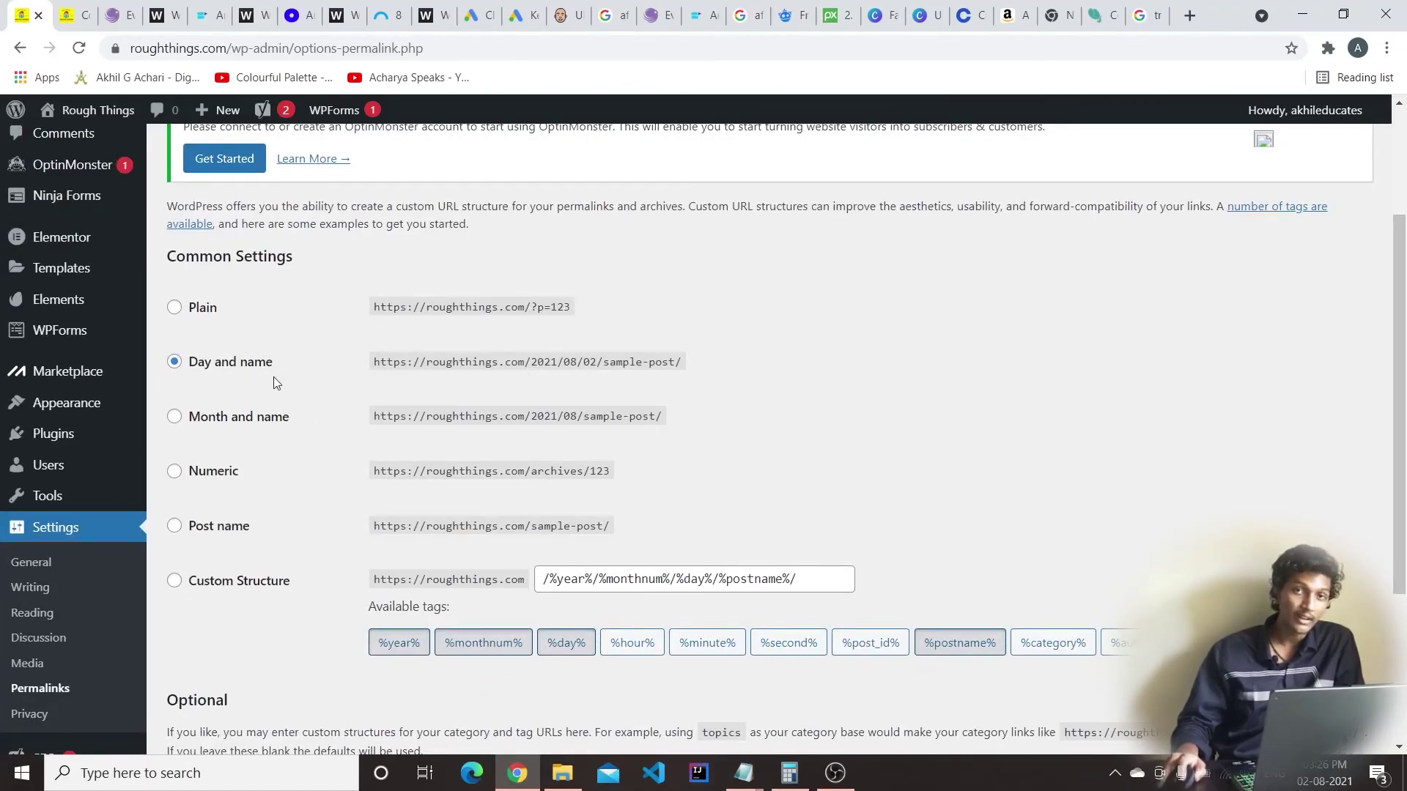
left_click(218, 536)
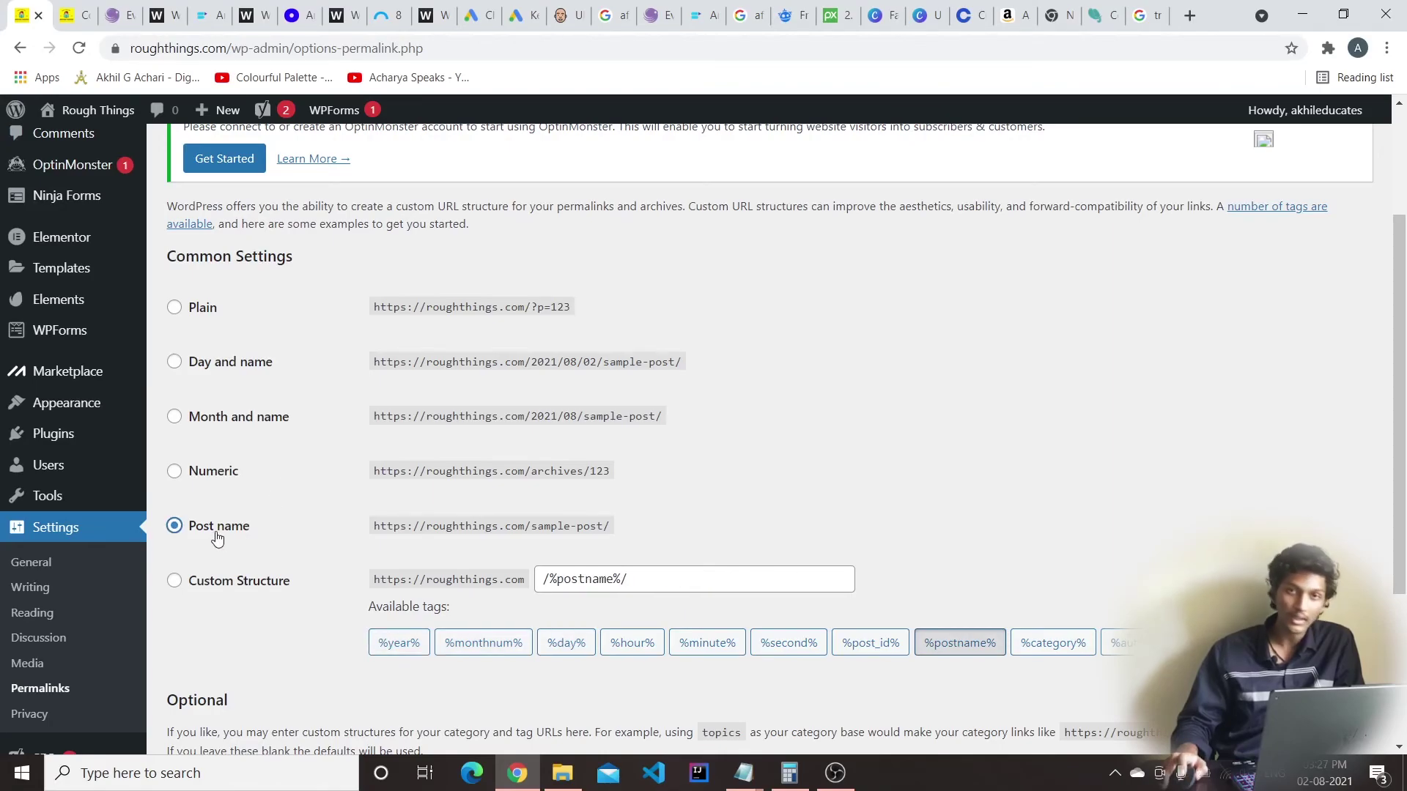
left_click(231, 374)
Open the Amazon affiliate marketing post on the live site and examine the date part of its URL
left_click(82, 15)
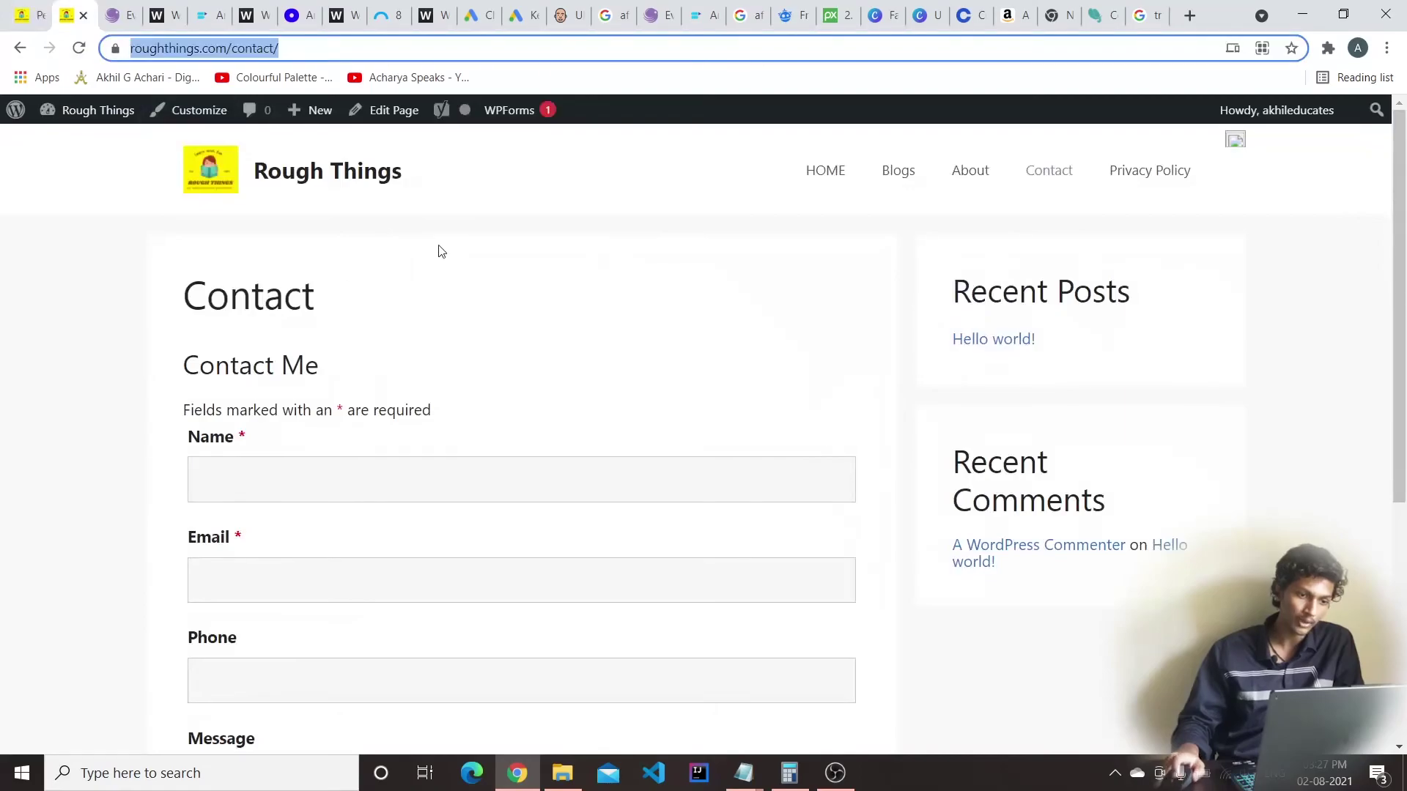
key("Return")
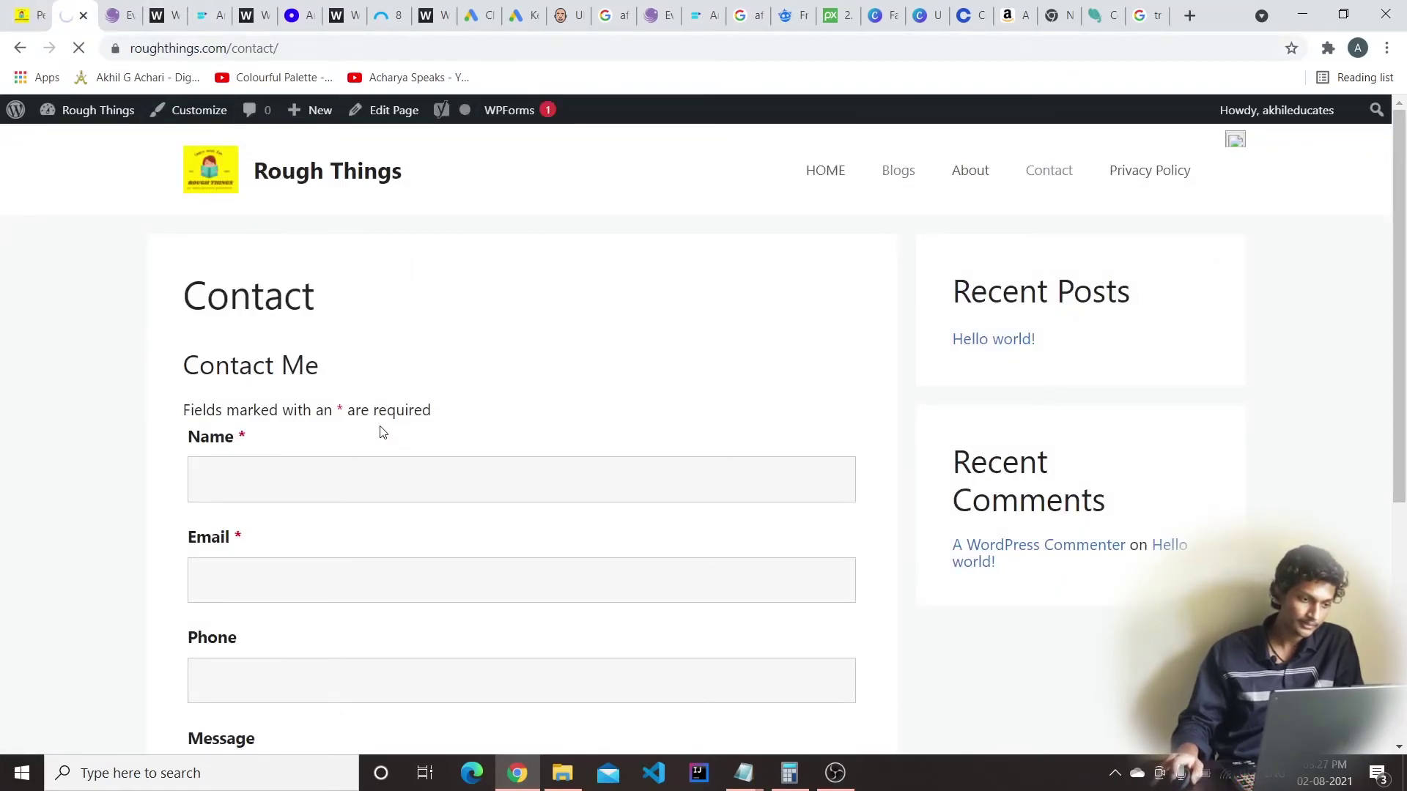
left_click(429, 288)
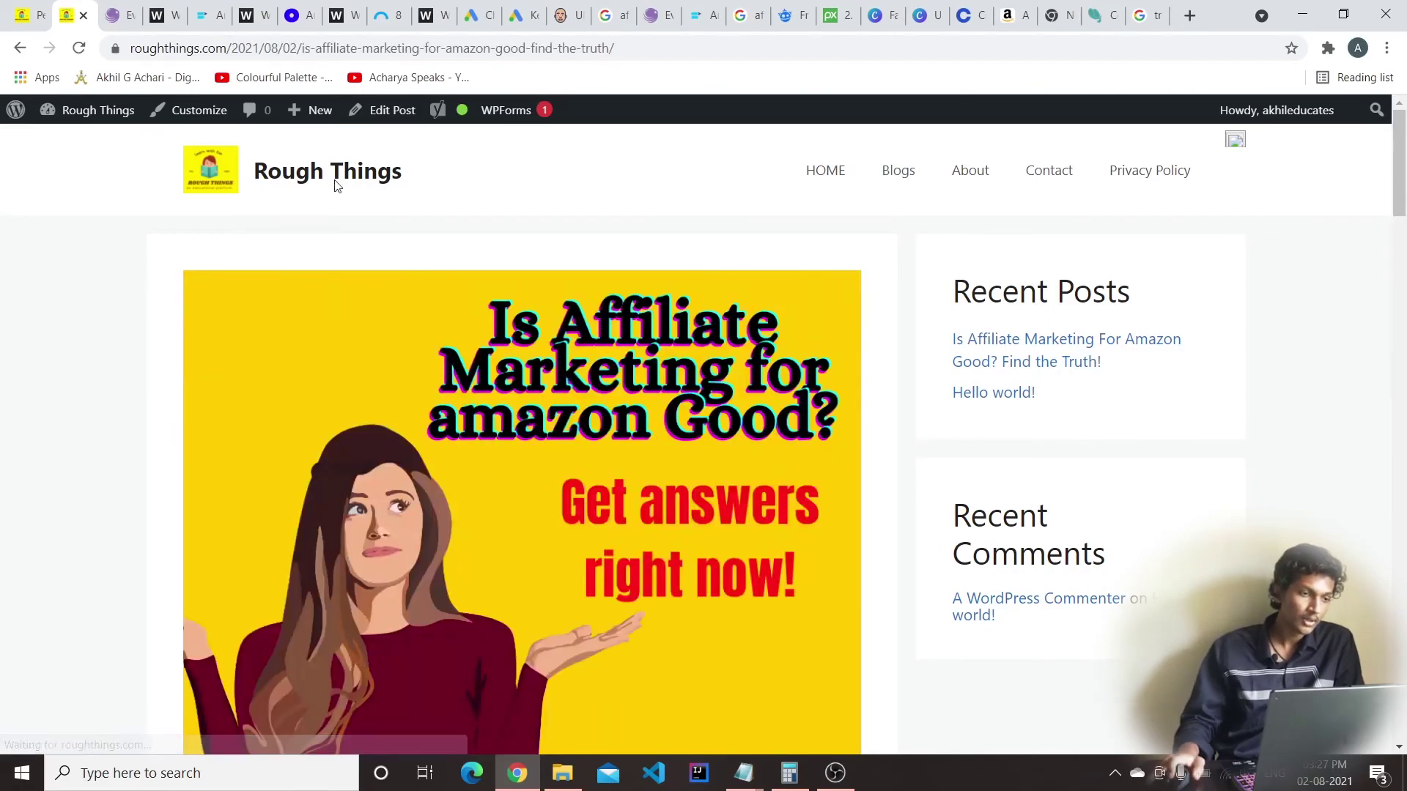
left_click(228, 49)
left_click(285, 49)
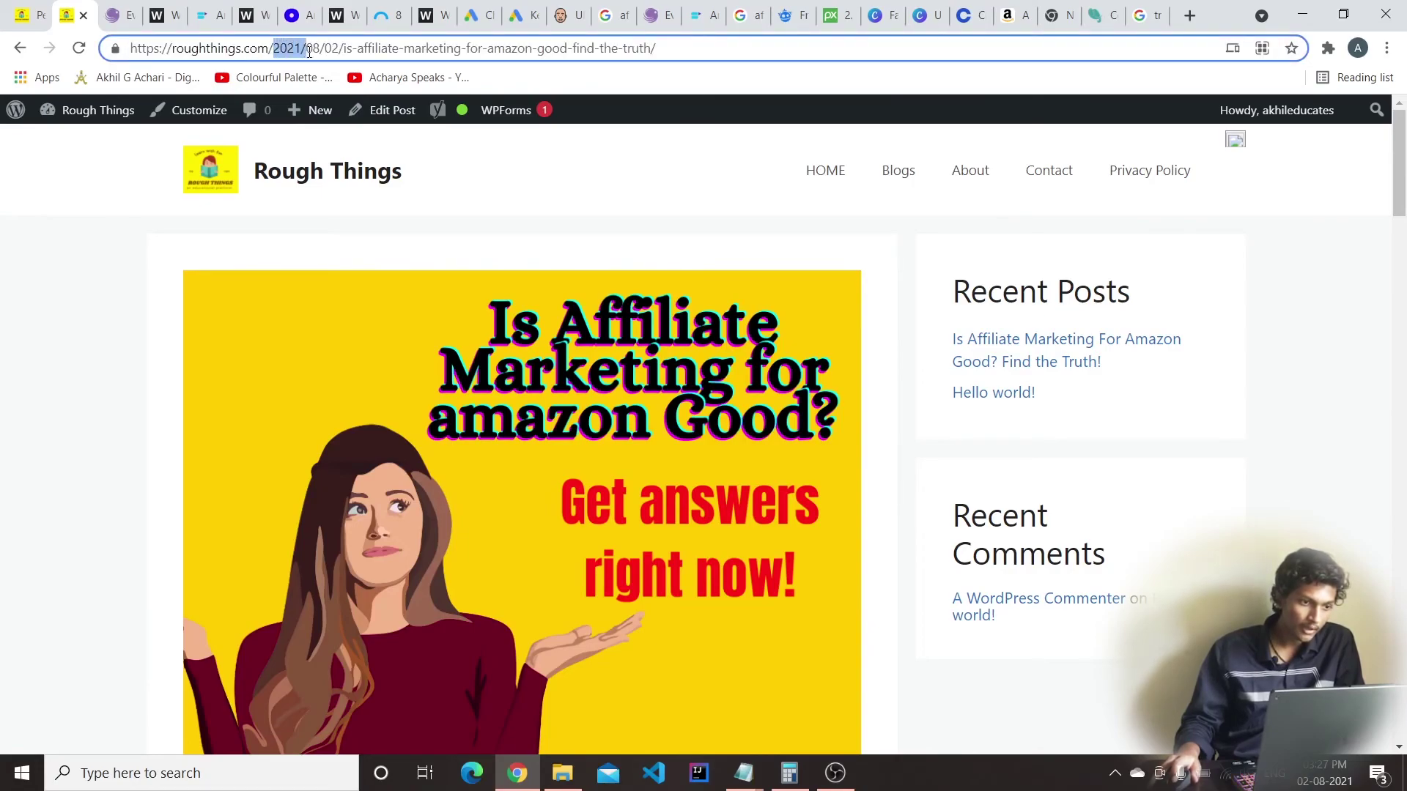
left_click_drag(331, 54, 345, 53)
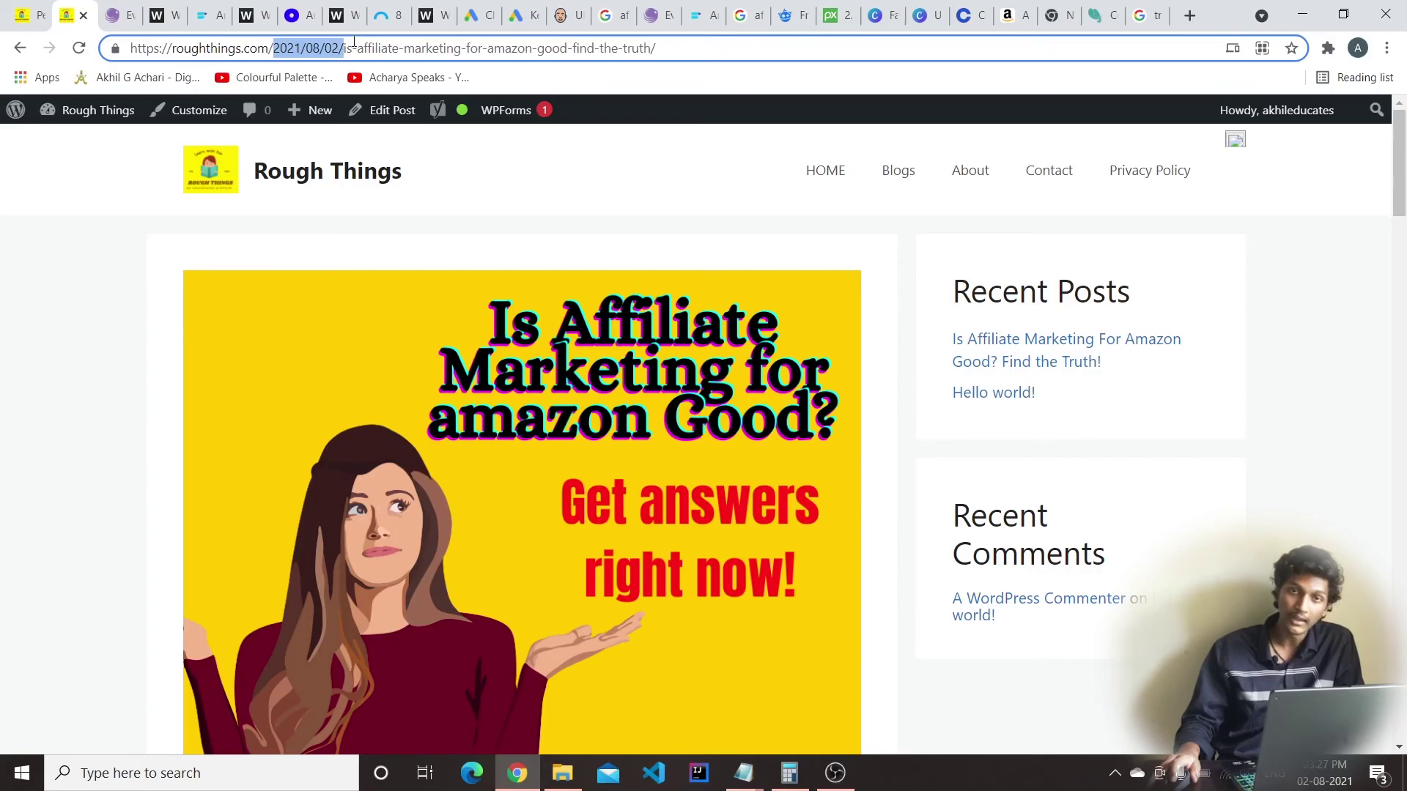
left_click(347, 48)
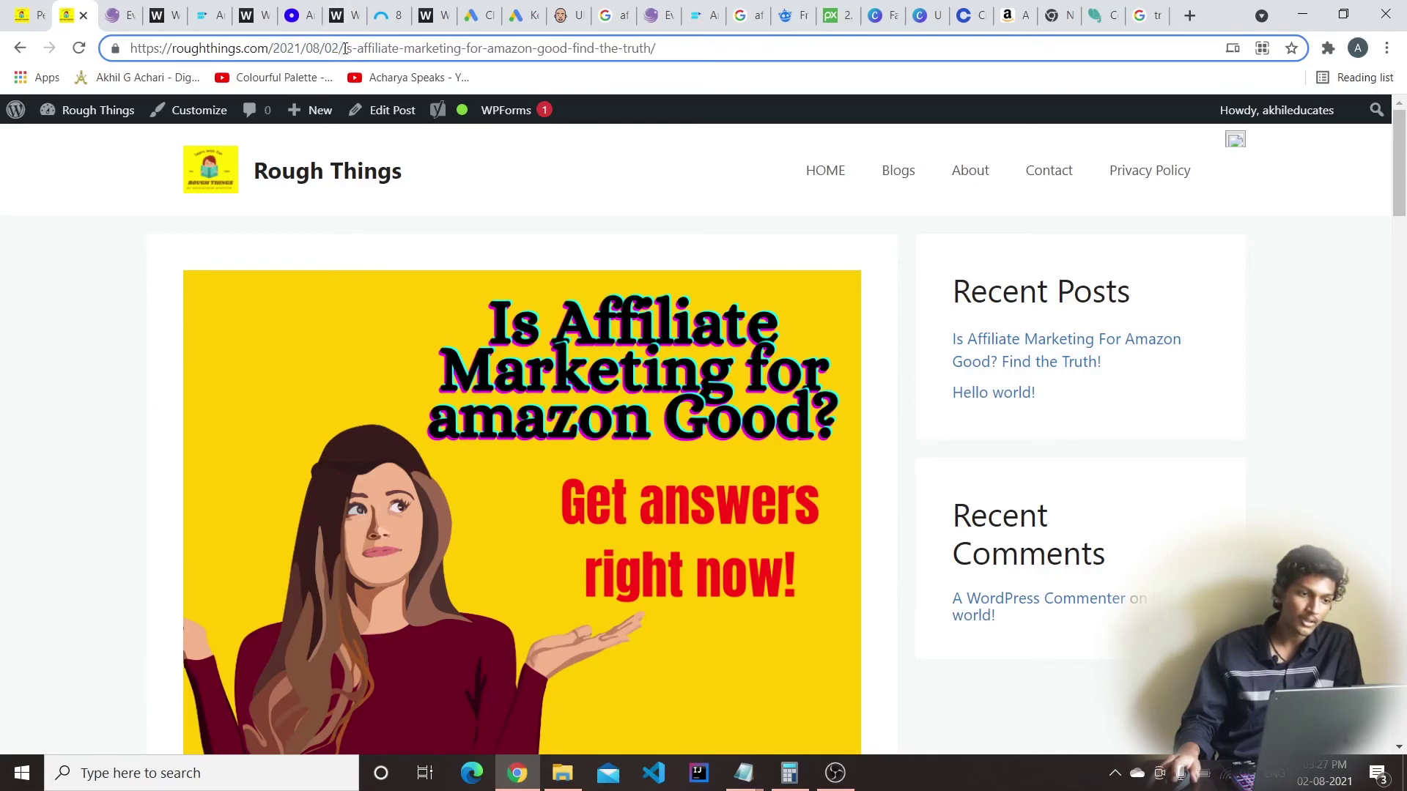
left_click_drag(344, 48, 277, 56)
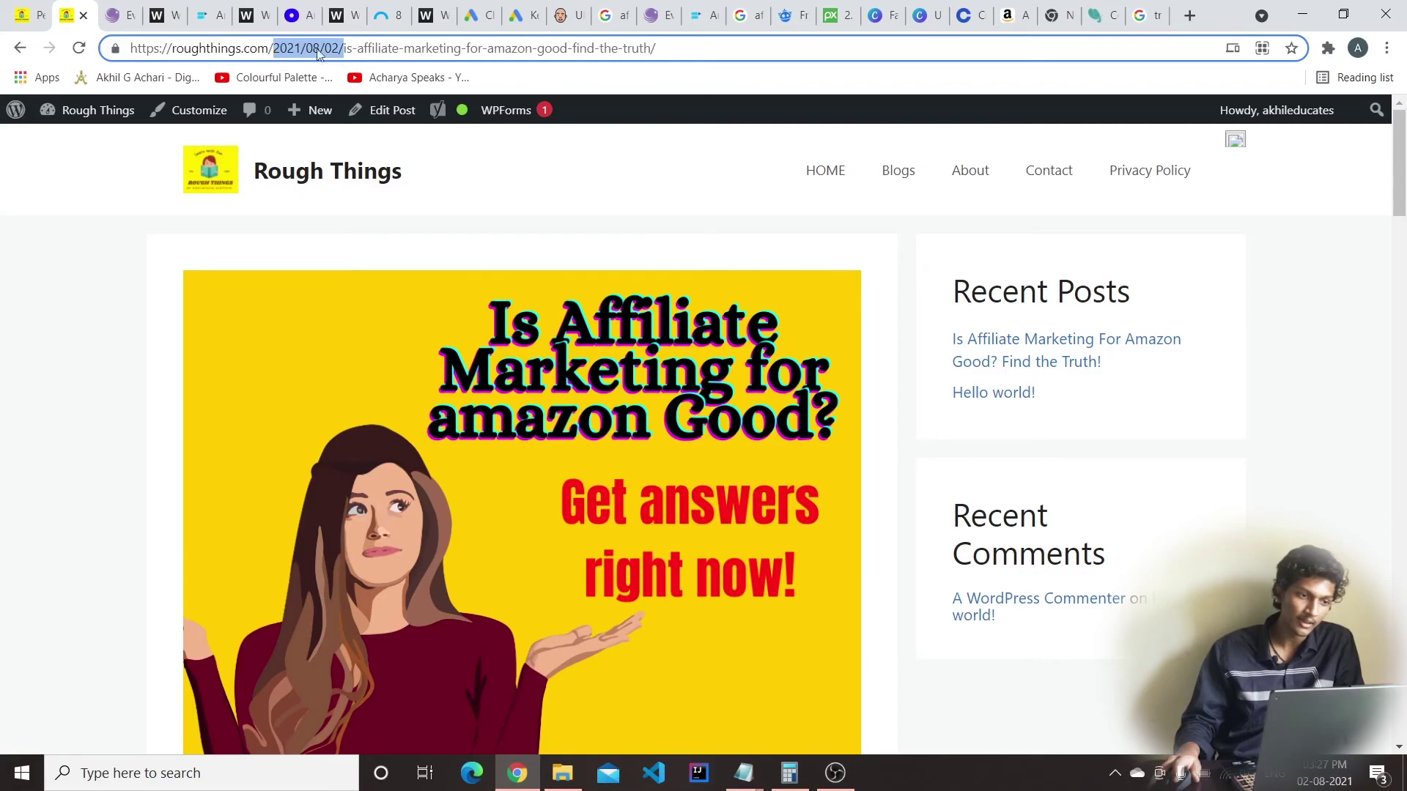
Return to the permalink settings, set the URL structure to Post name and save the changes
left_click(29, 15)
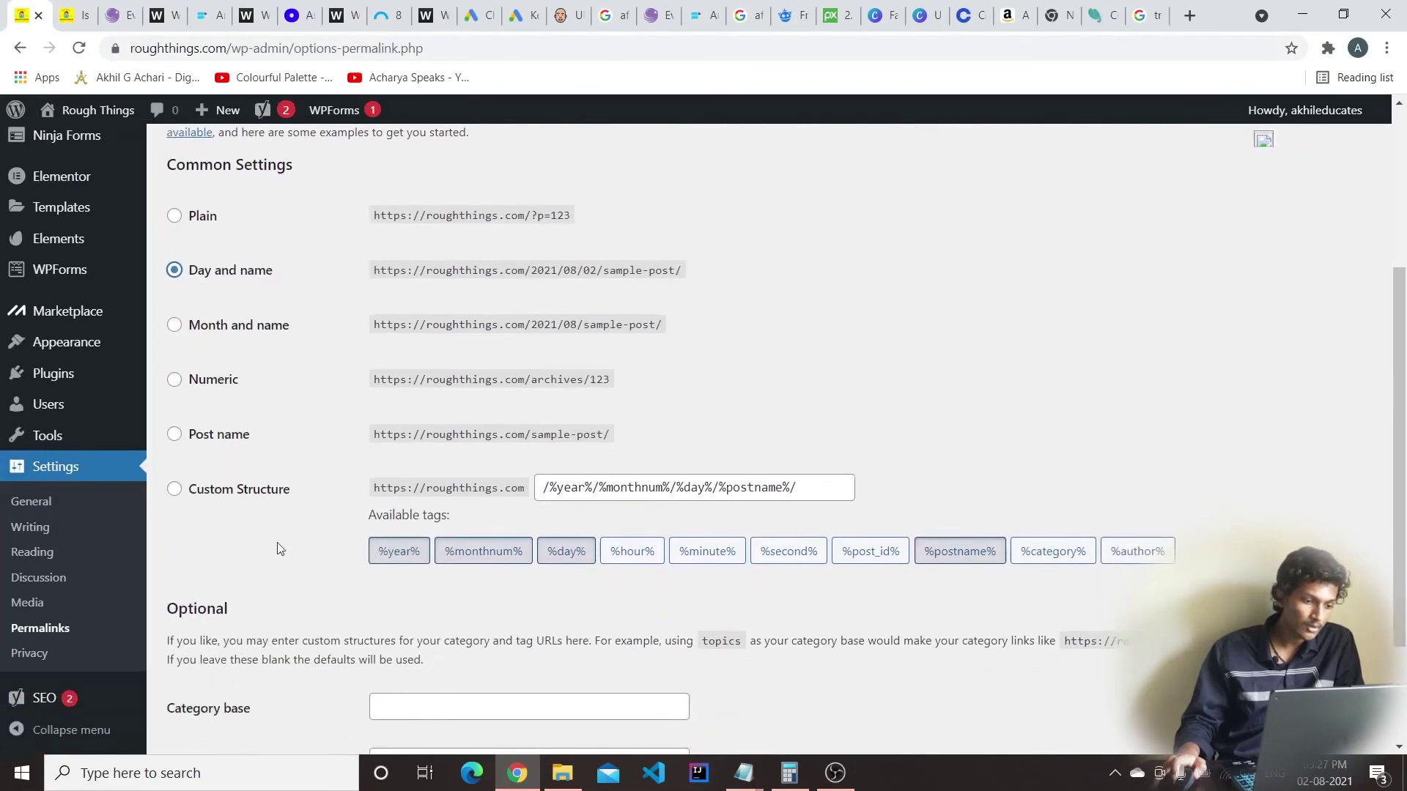
left_click(208, 433)
scroll(235, 469, "down", 2)
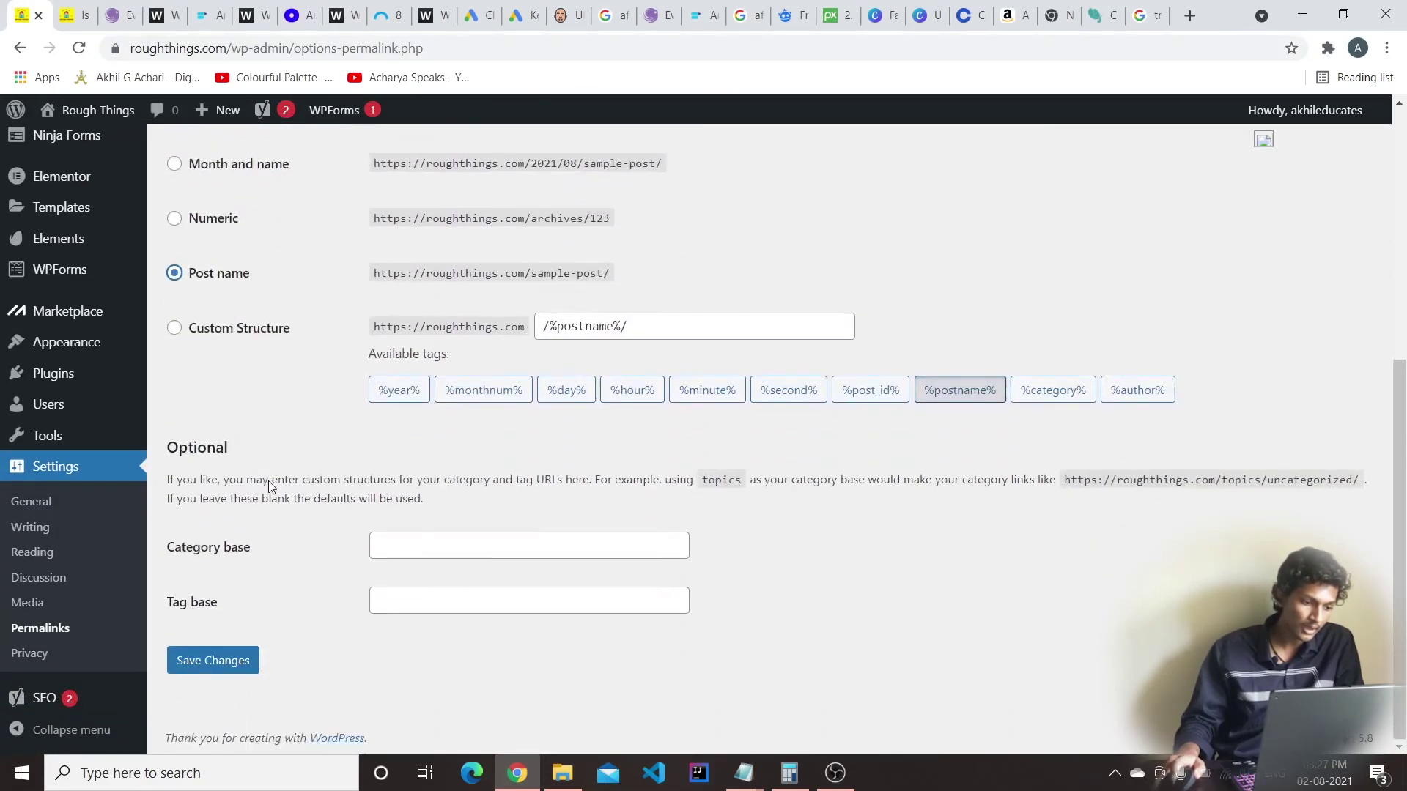
left_click(217, 663)
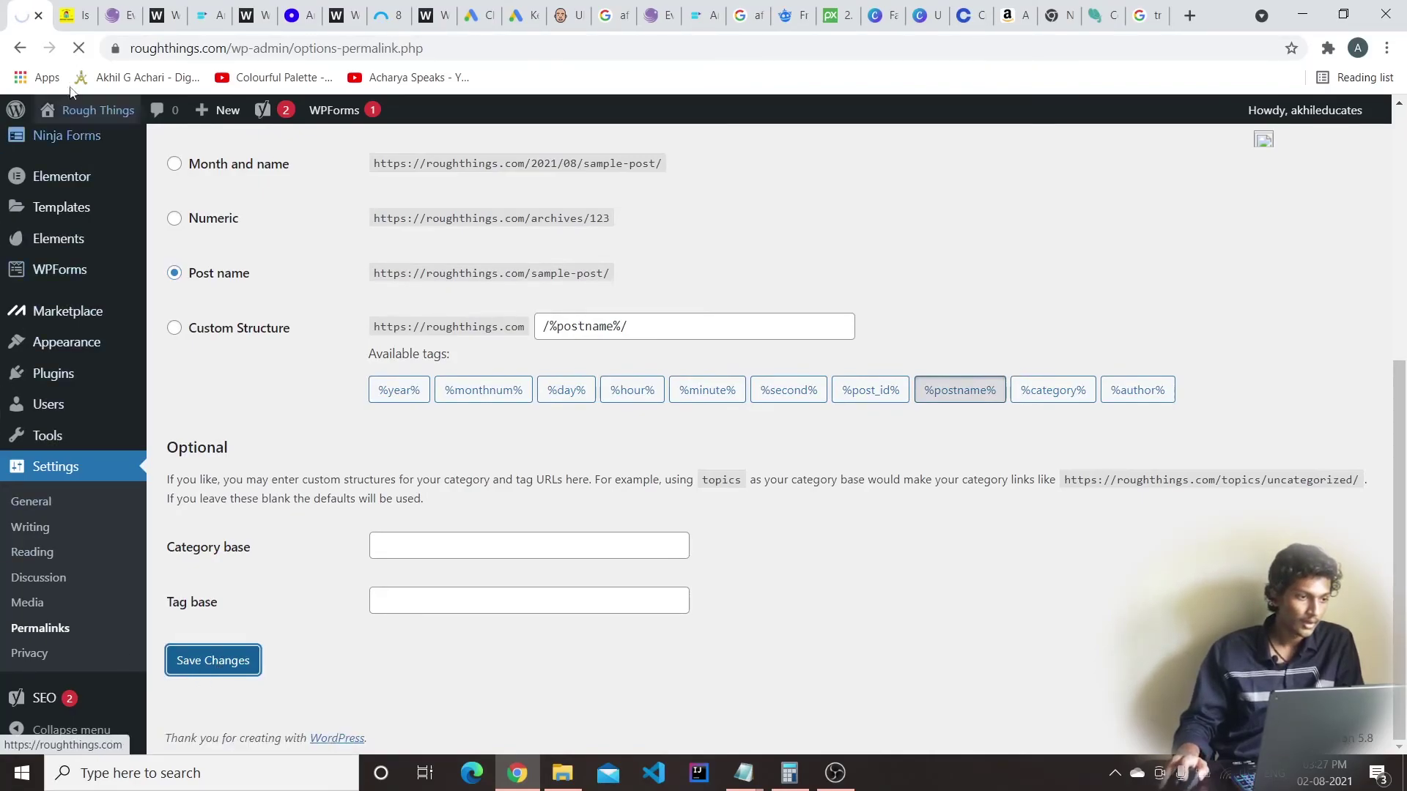
Reload the live post at its dated URL and check the saved permalink settings
key("ctrl+Tab")
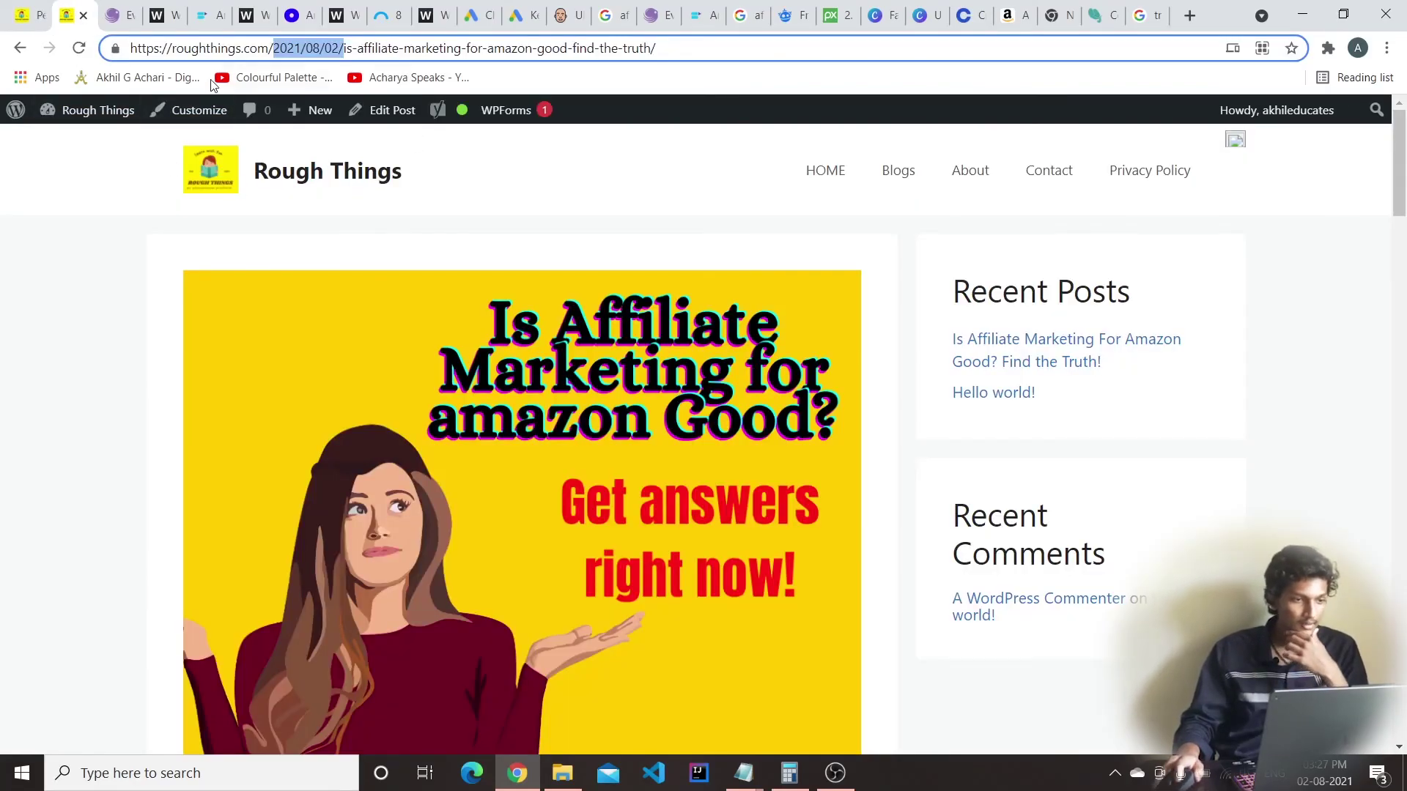
left_click(74, 50)
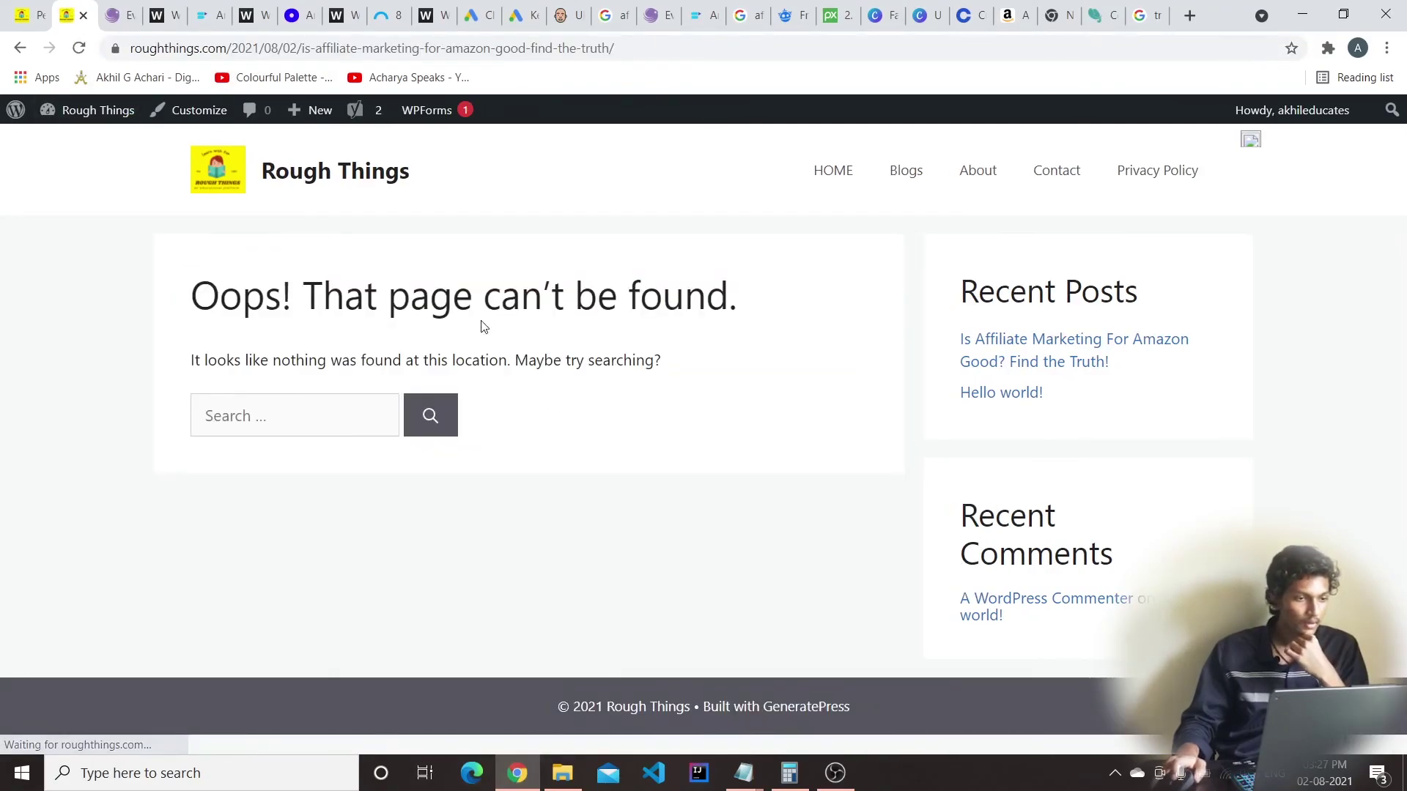
left_click(4, 8)
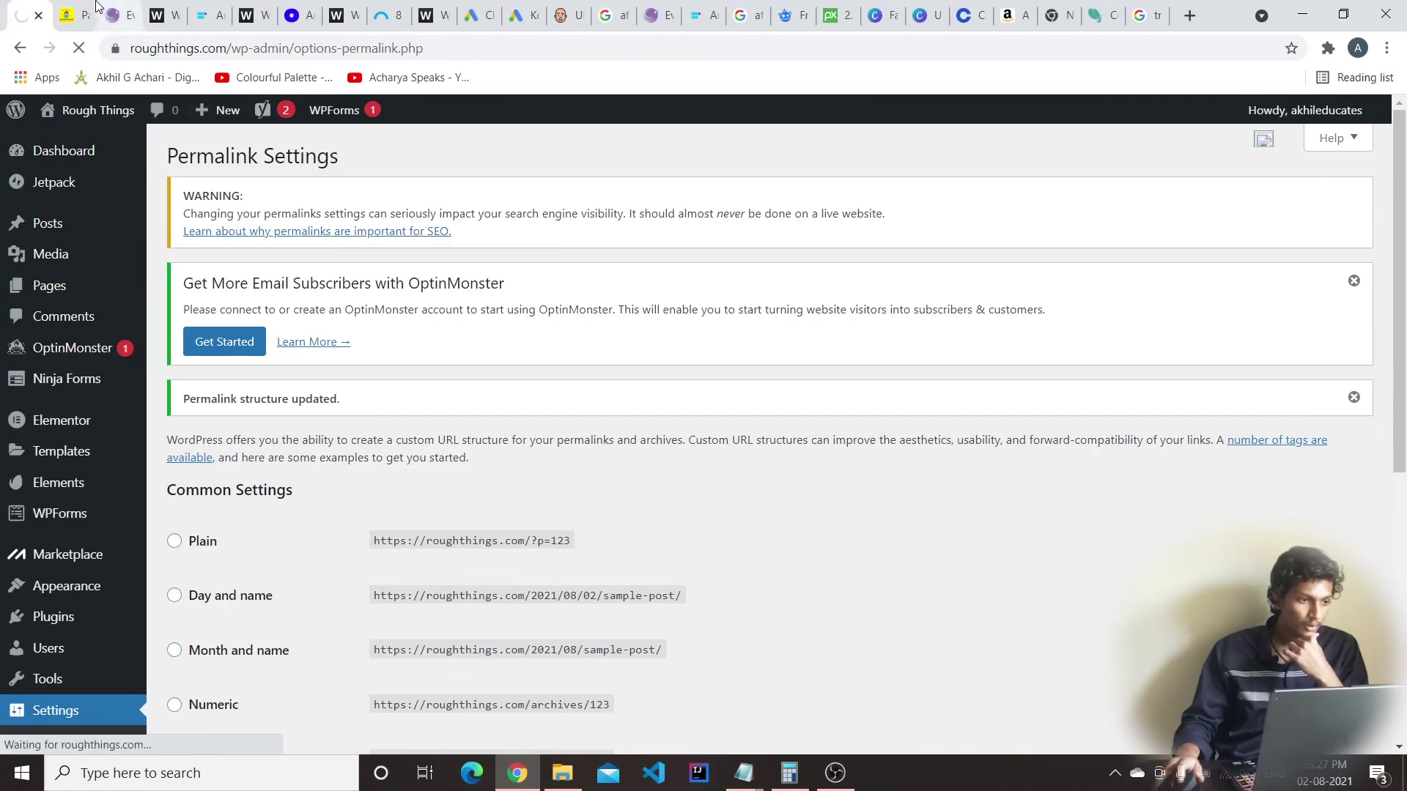
left_click(70, 28)
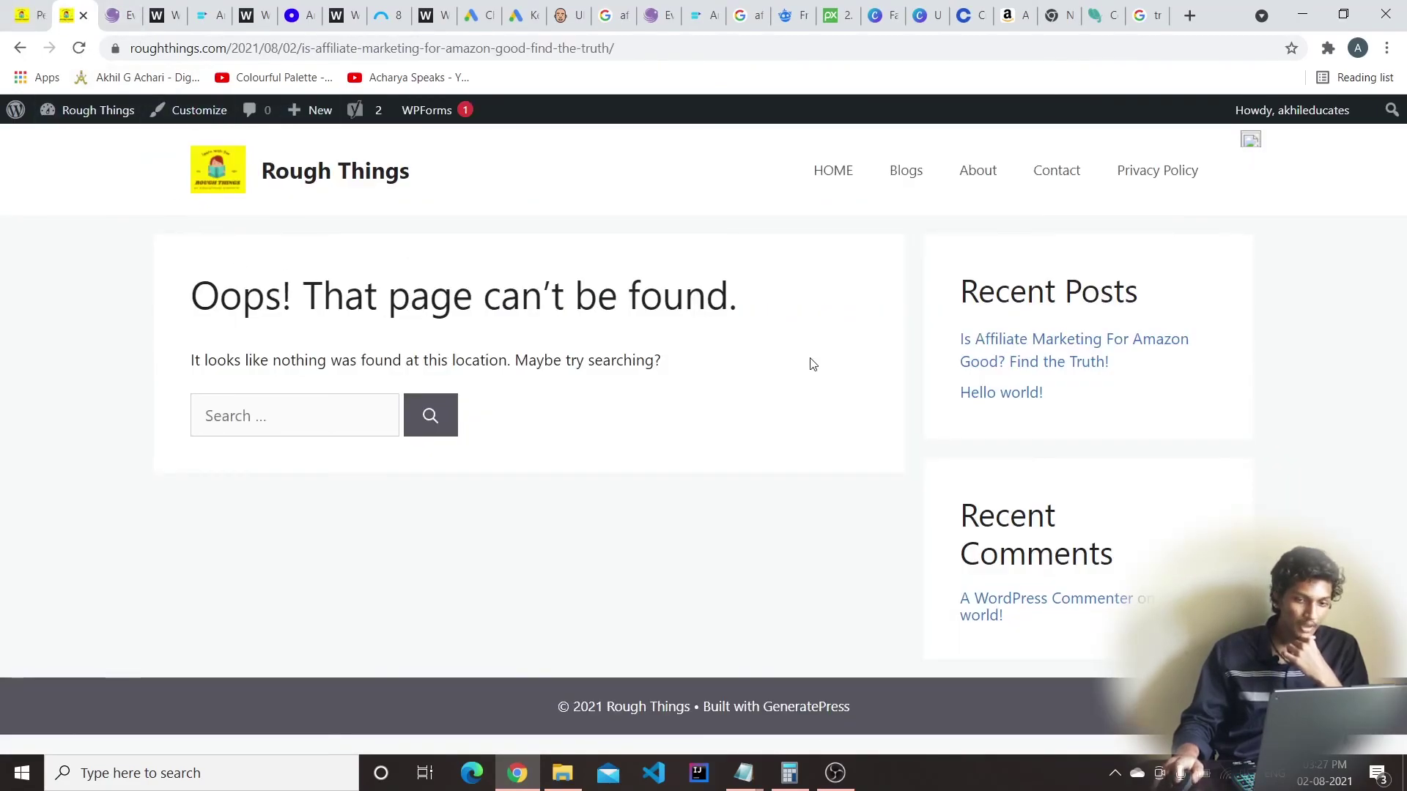
Open the Amazon affiliate marketing post from the live site's Blogs page and check its URL
left_click(885, 189)
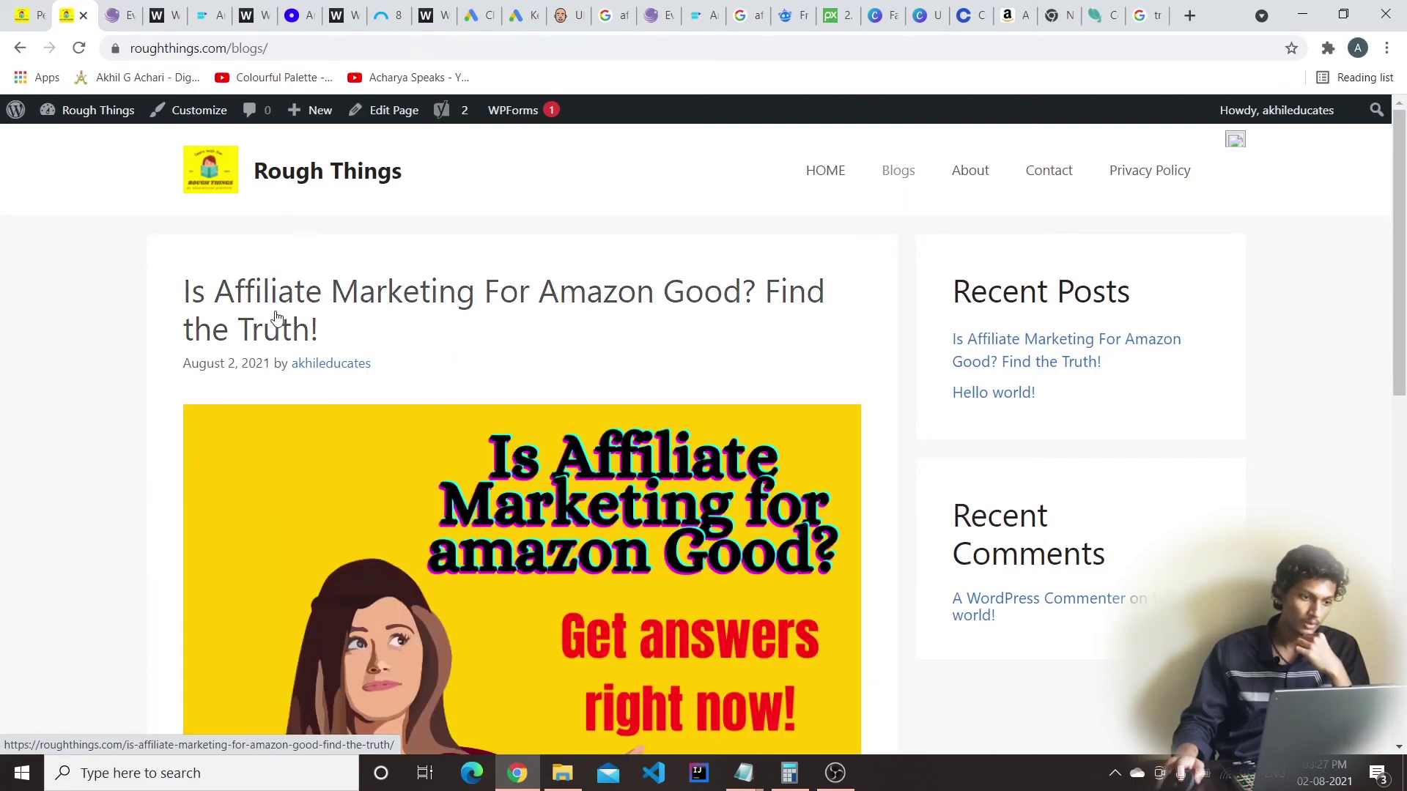
left_click(268, 295)
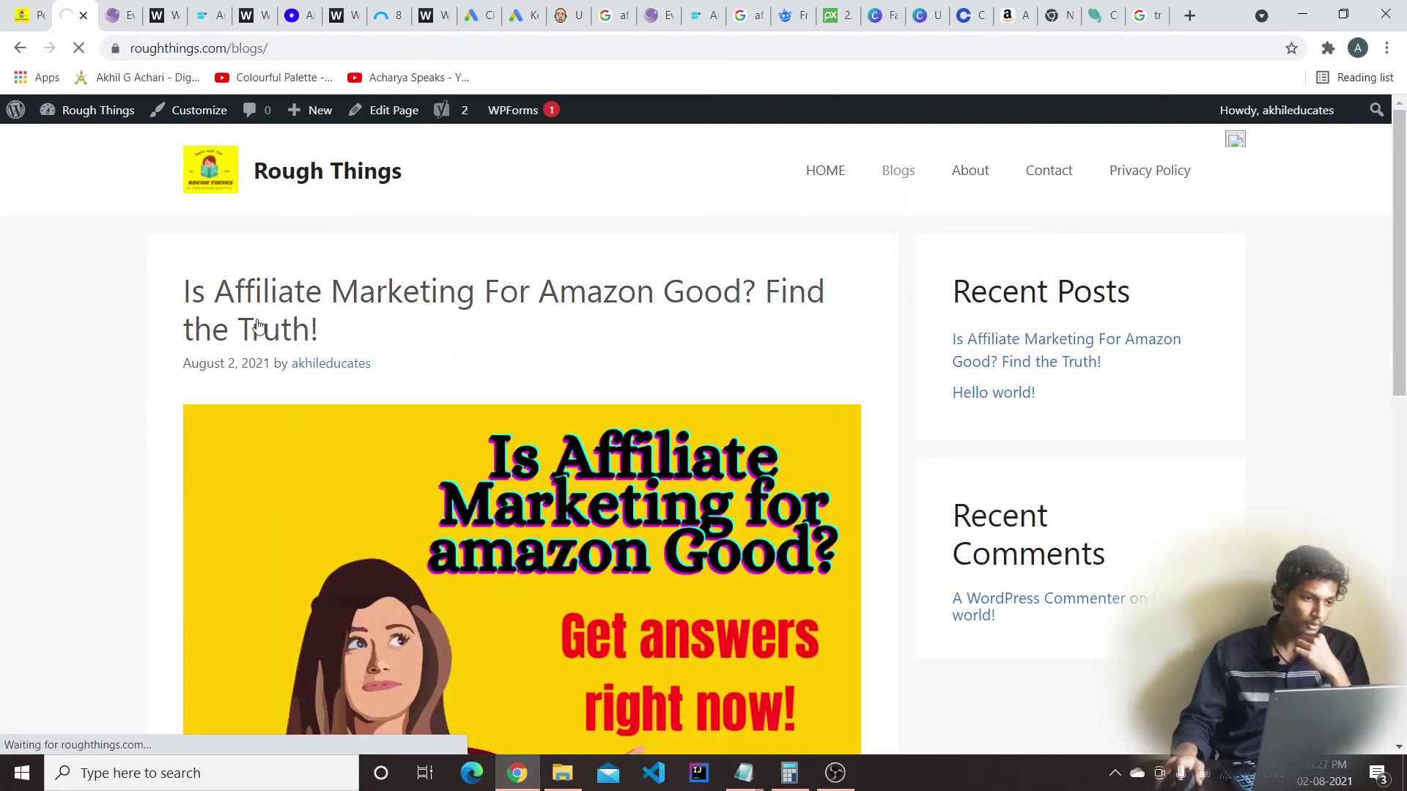
left_click(233, 48)
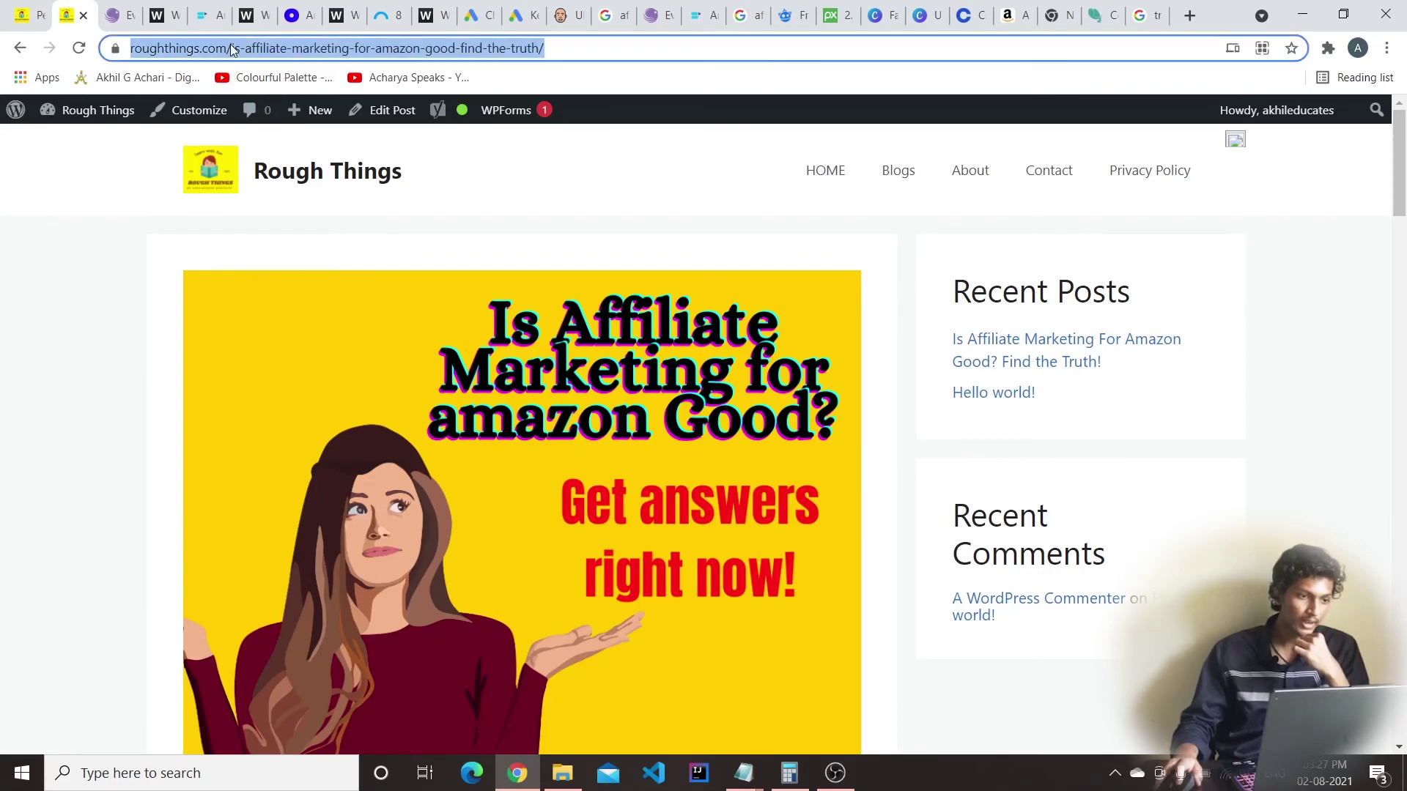
Examine the slug part of the Amazon affiliate marketing post's URL that follows the domain name
left_click(233, 47)
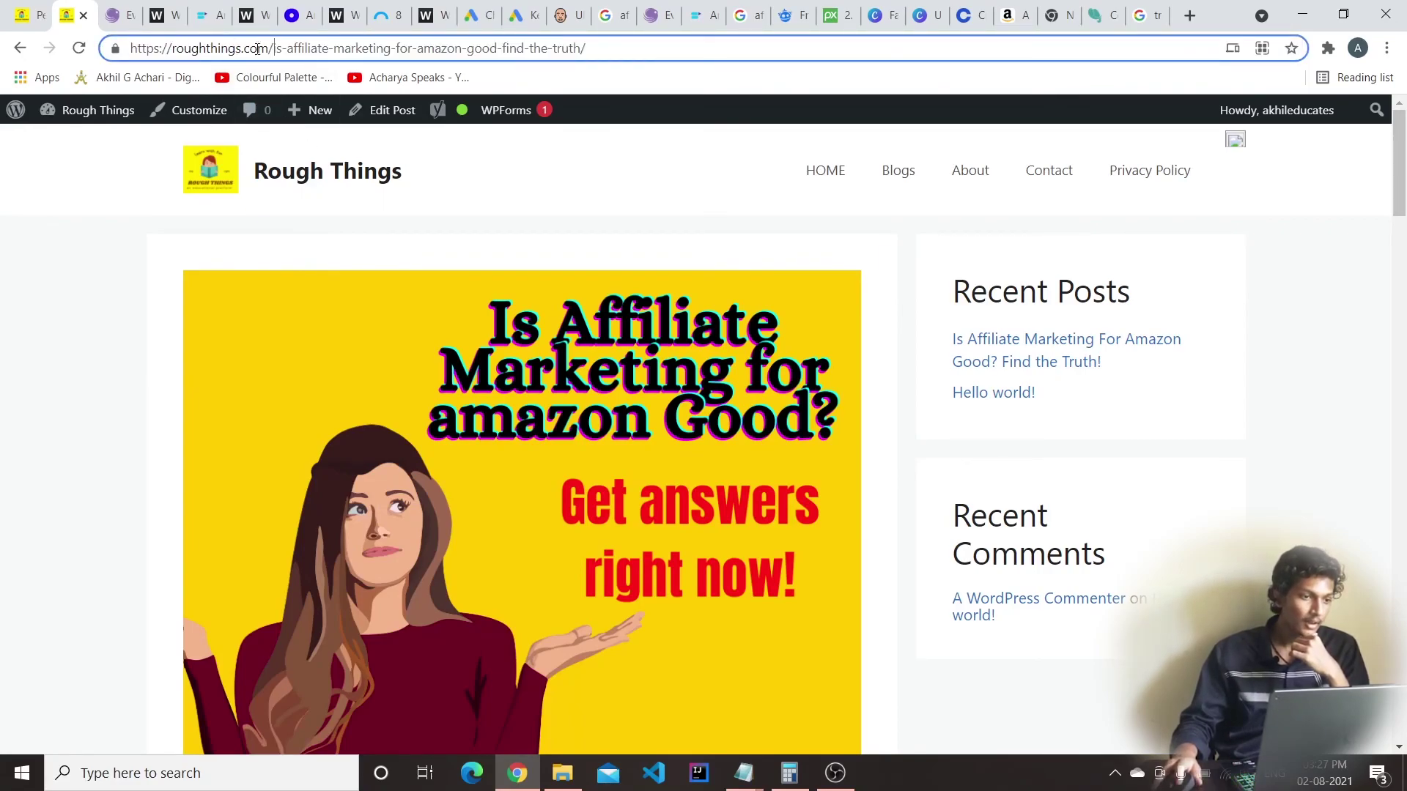
left_click_drag(277, 49, 587, 48)
left_click(610, 38)
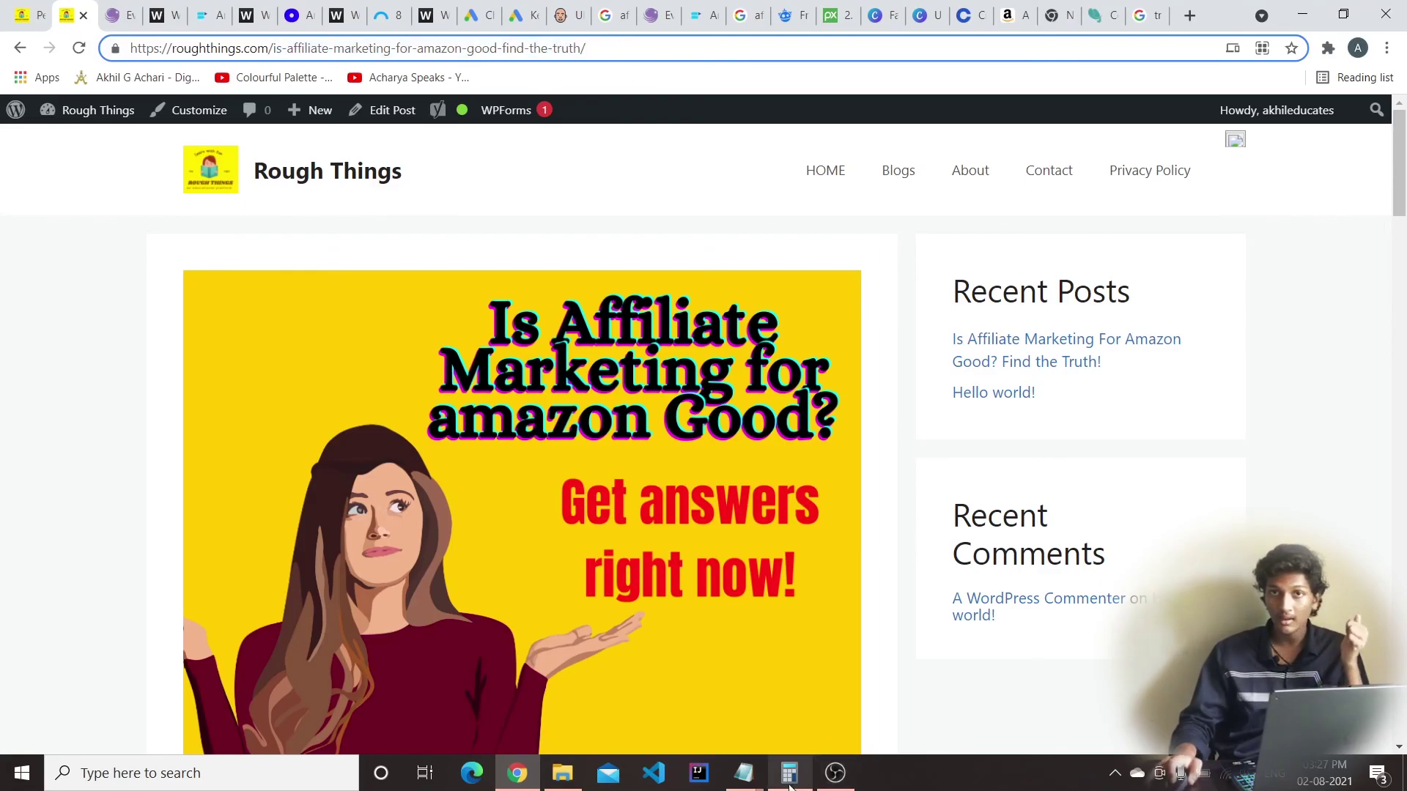
Save the permalink settings again with the Post name structure selected and return to the admin dashboard
left_click(29, 15)
scroll(716, 716, "down", 5)
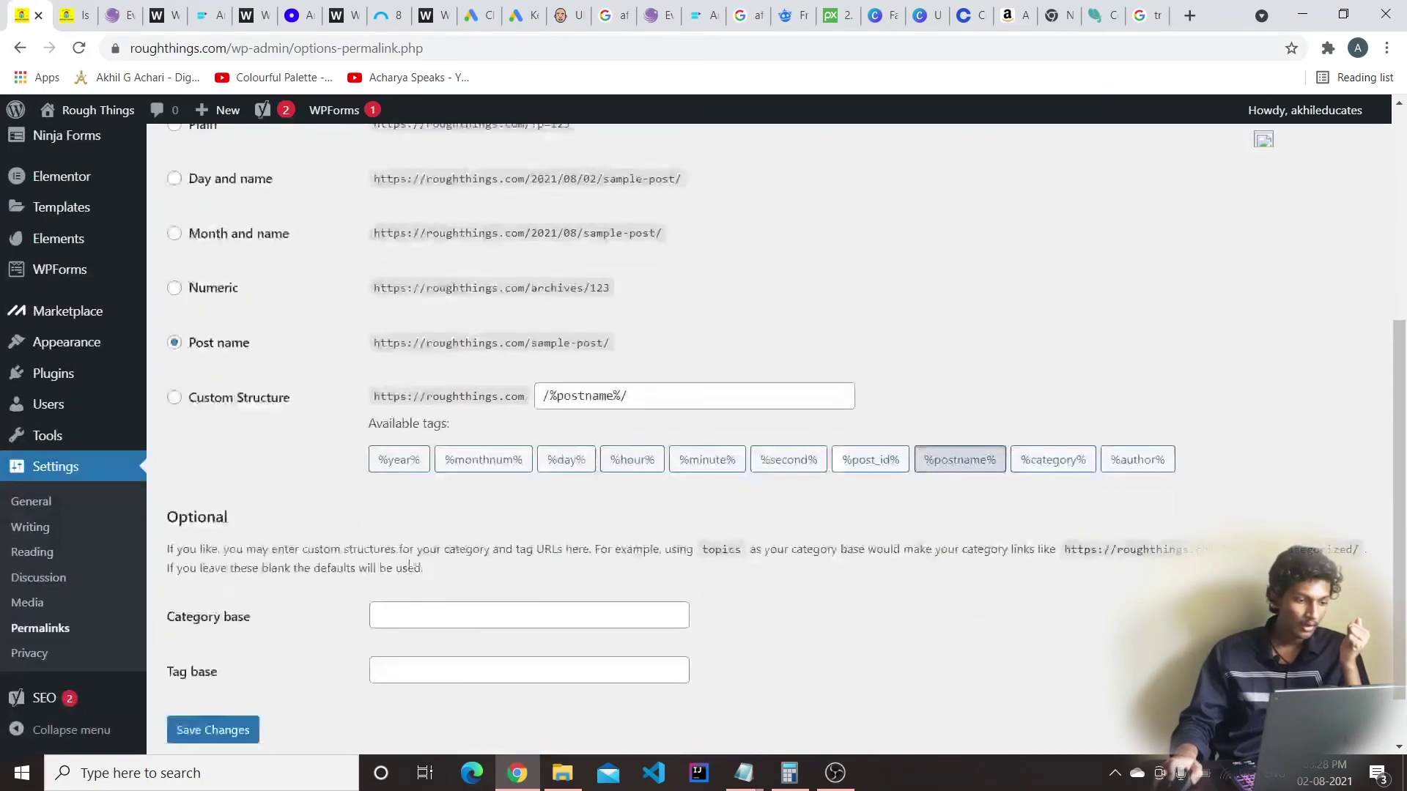
left_click(229, 730)
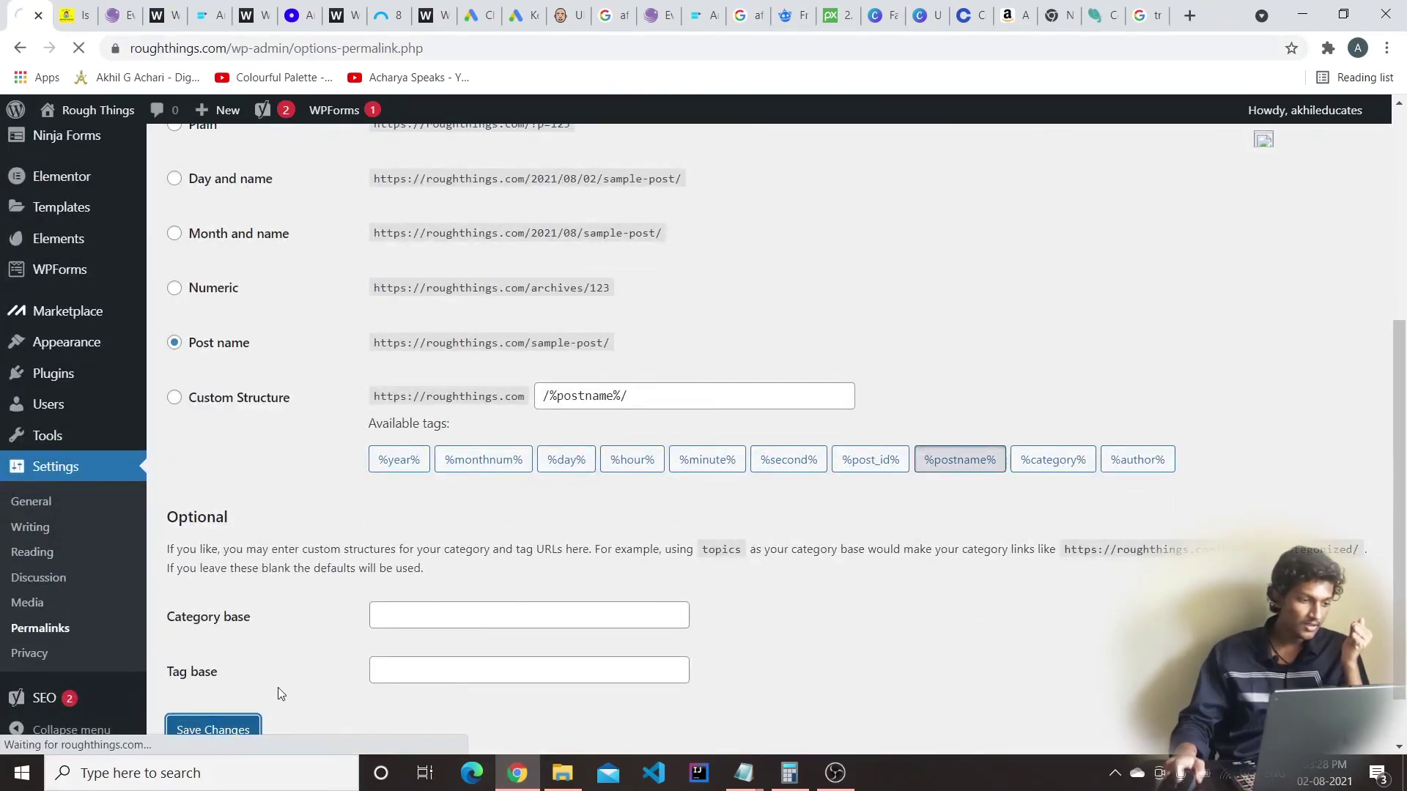
mouse_move(70, 170)
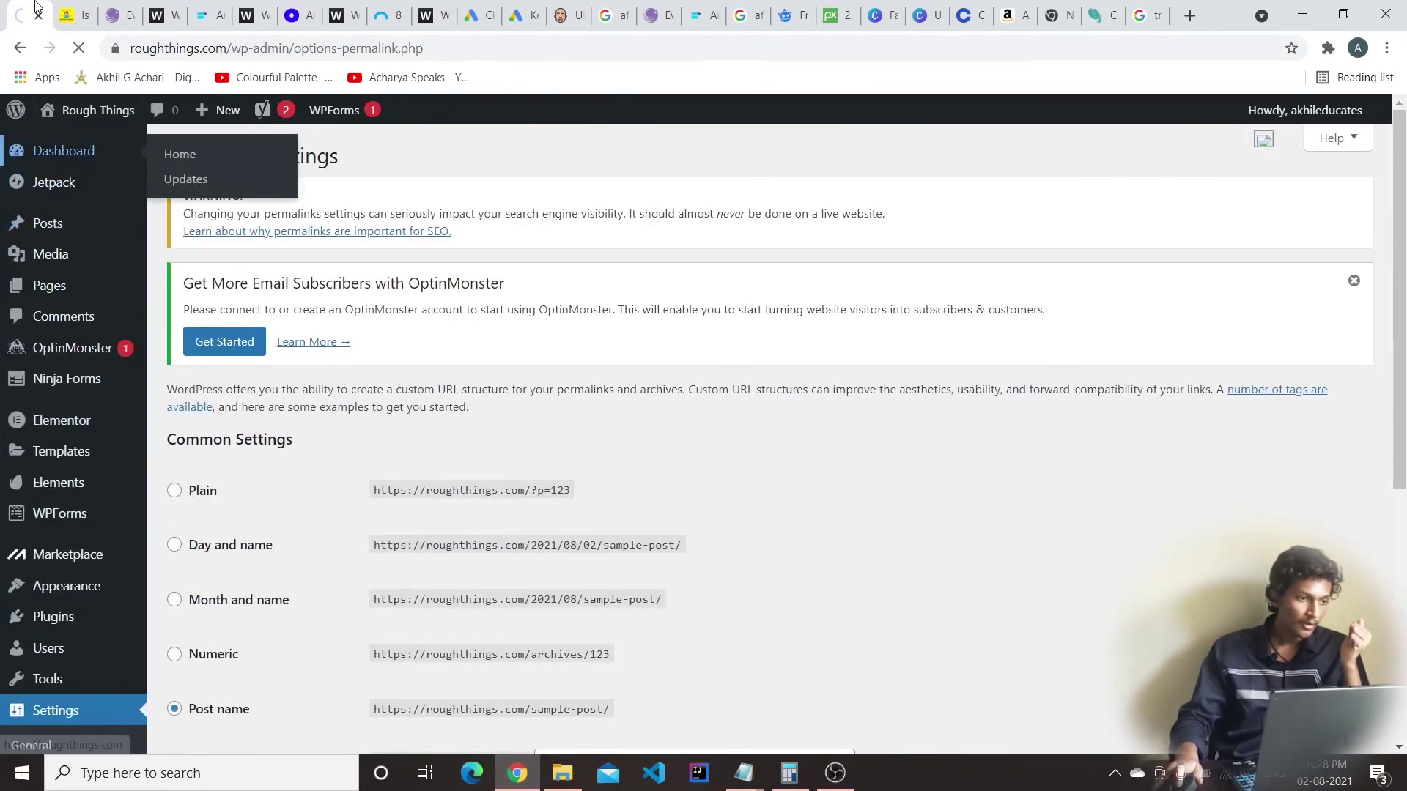
Look through the live Amazon affiliate marketing post and check the list of all posts in the site admin
left_click(60, 9)
scroll(419, 428, "down", 15)
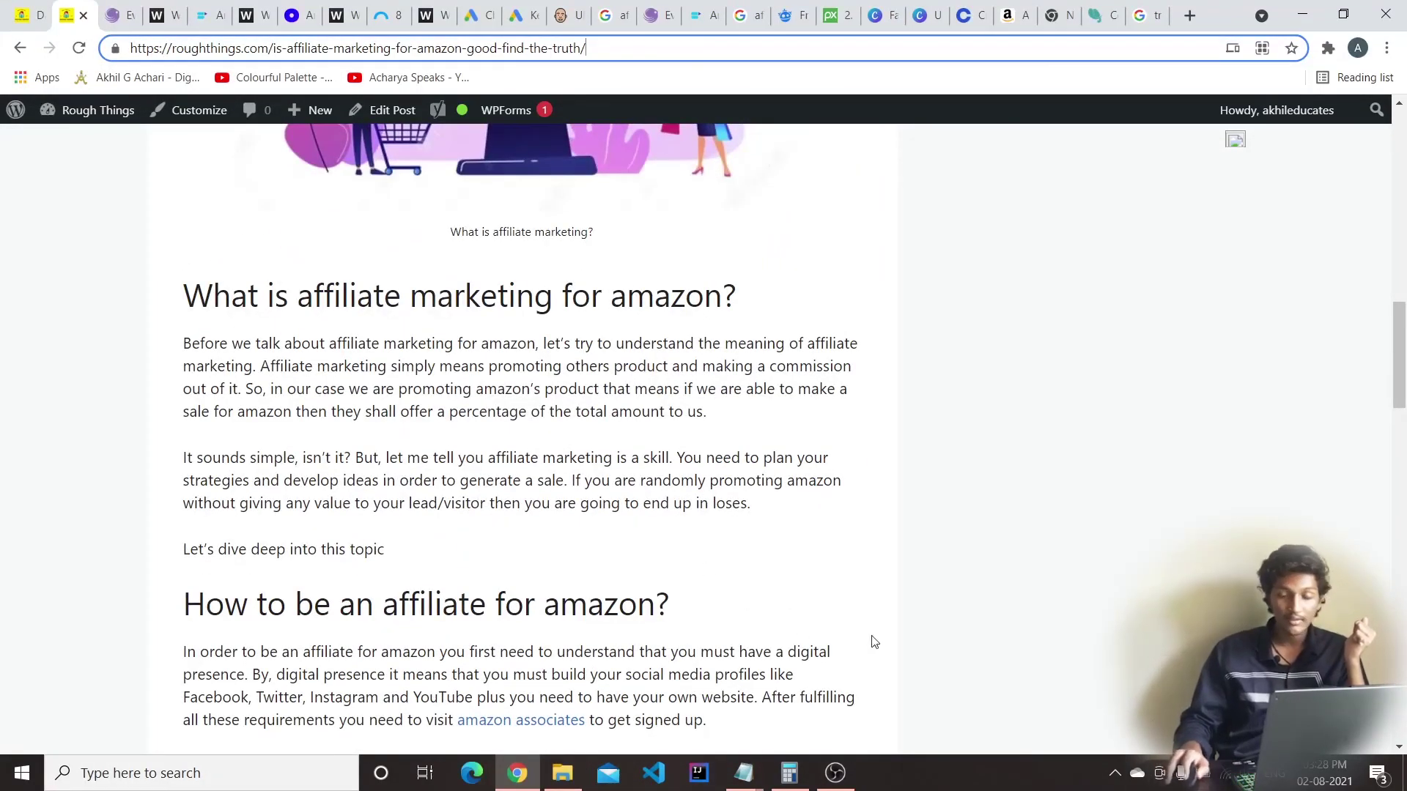
left_click(29, 10)
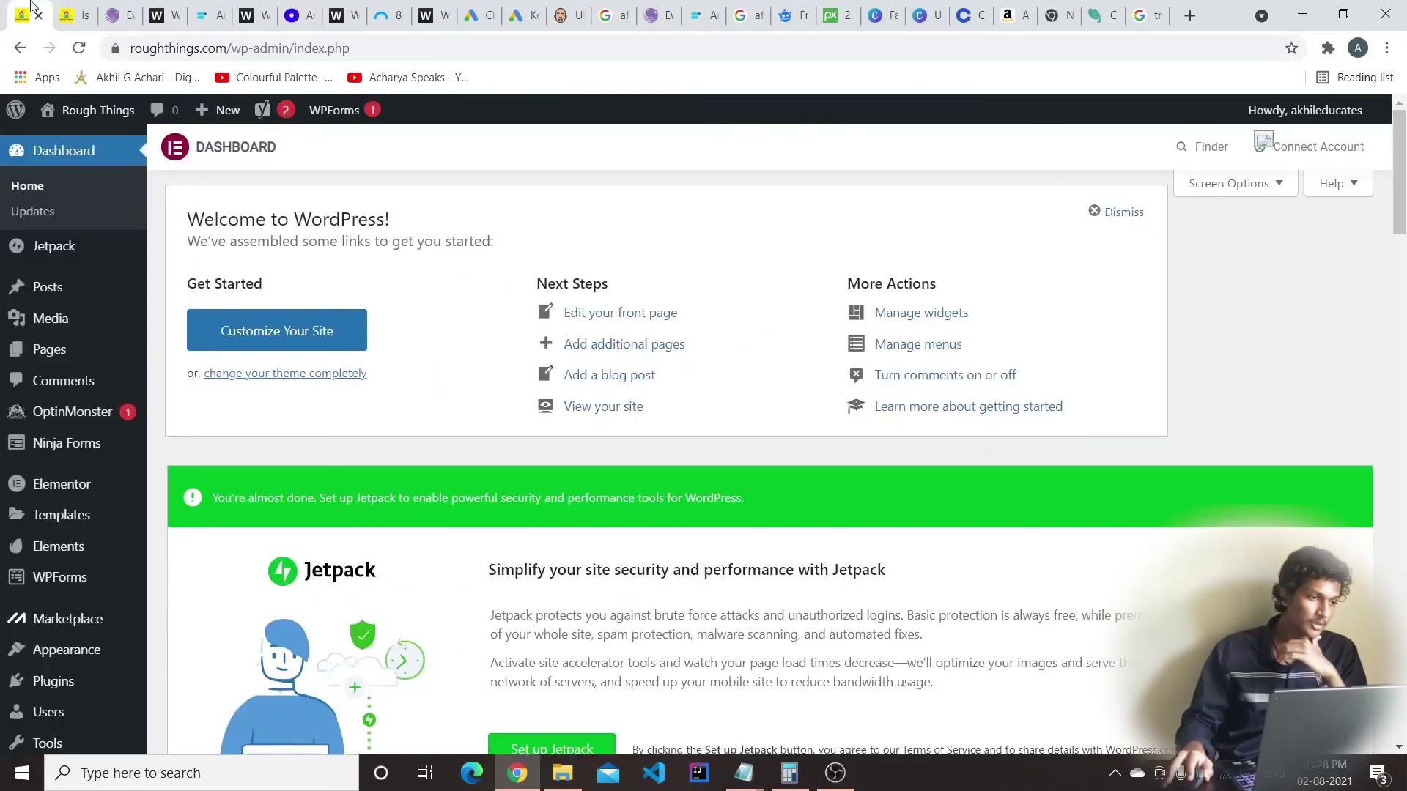
mouse_move(92, 286)
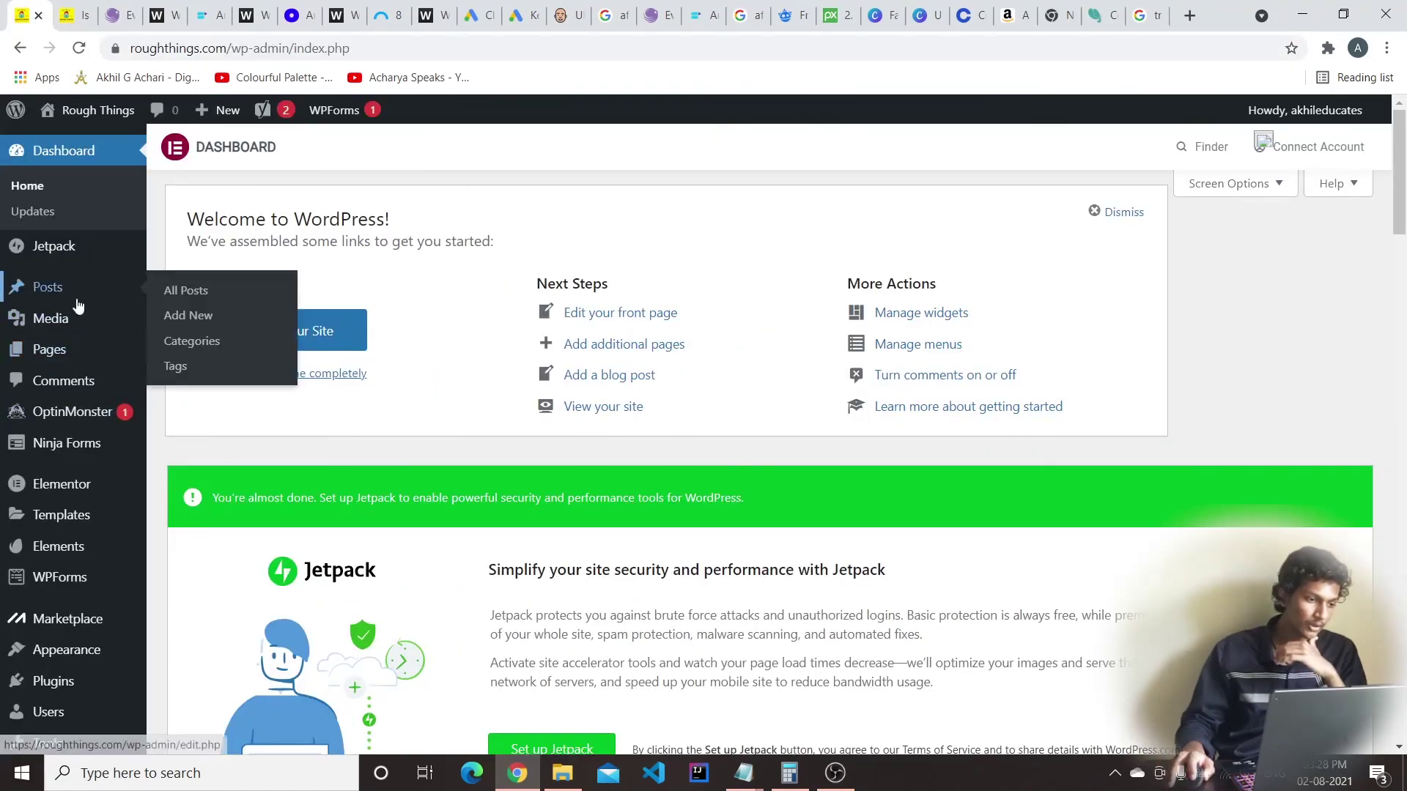
left_click(175, 300)
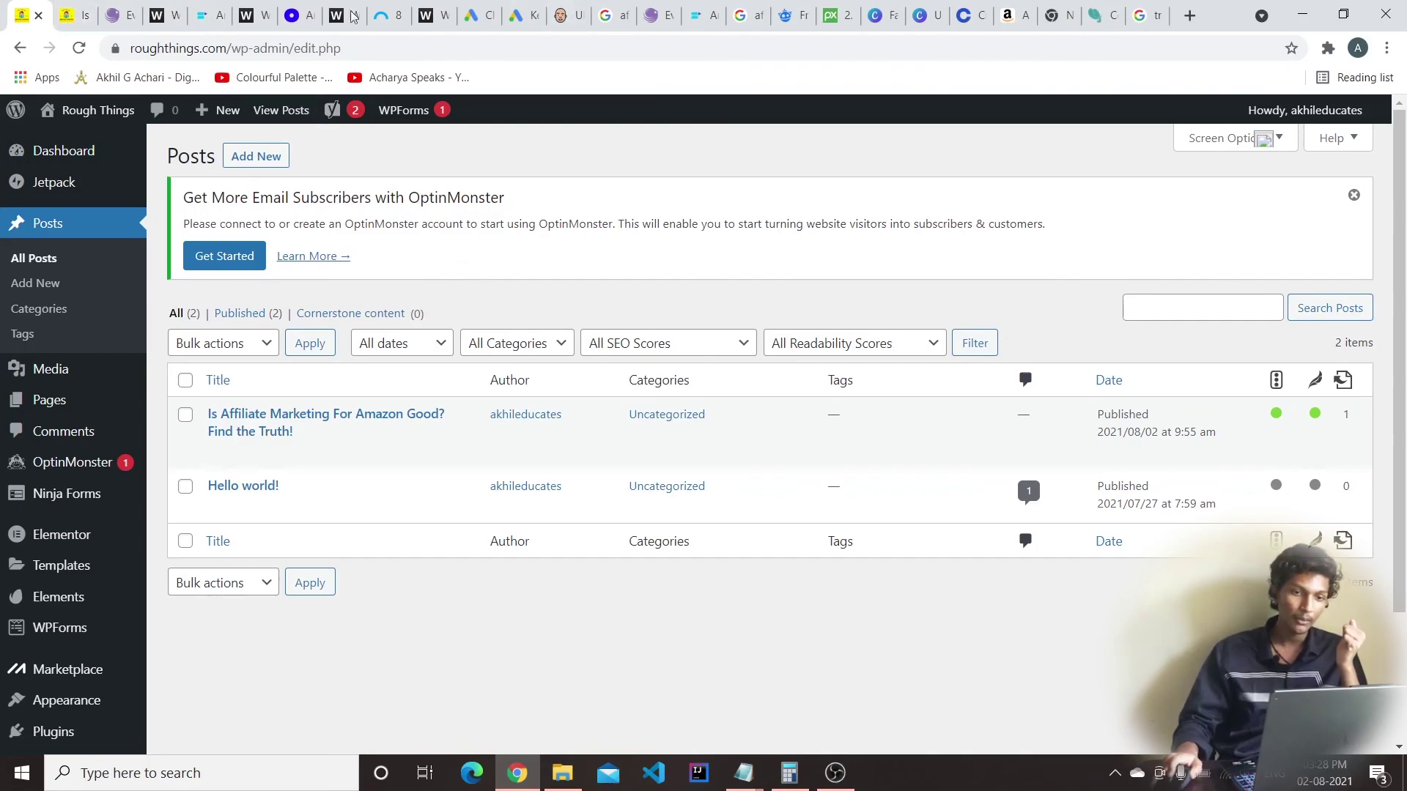
left_click(76, 15)
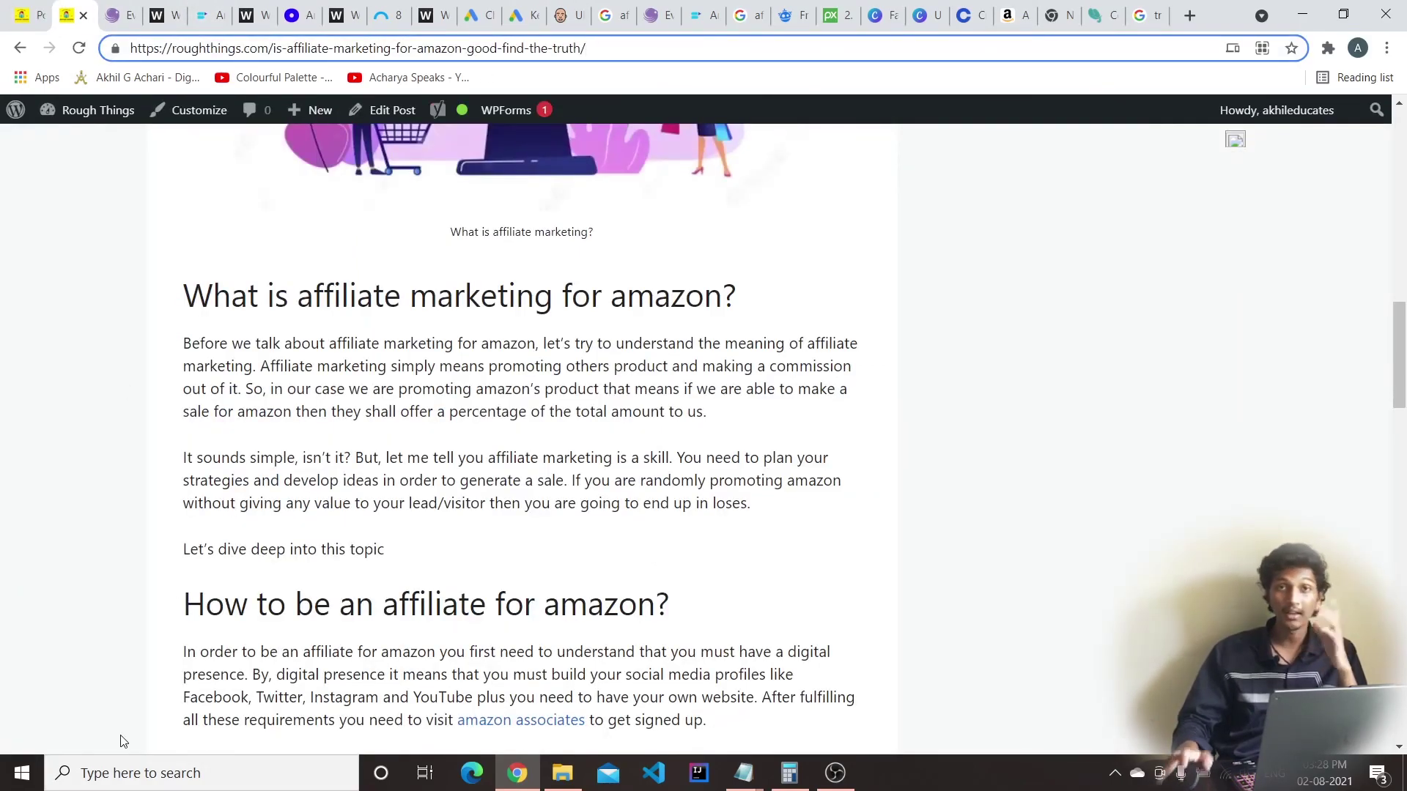